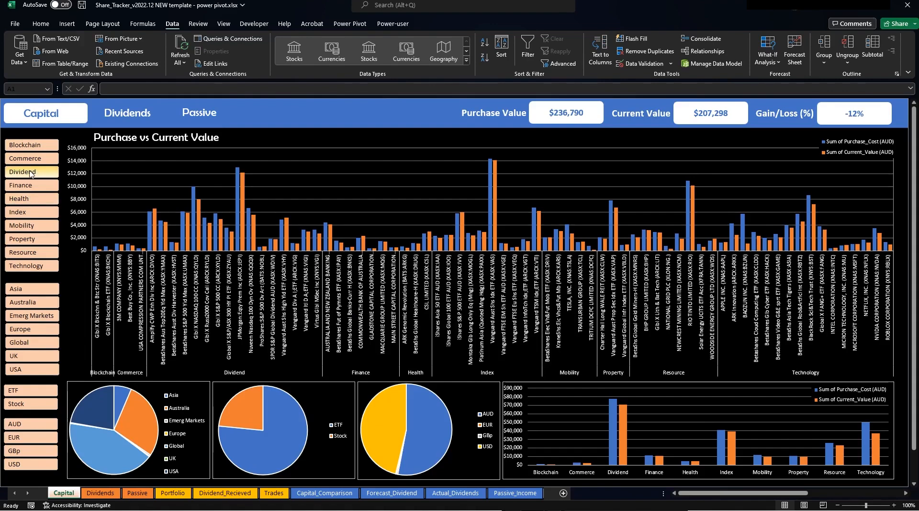
Filter the Capital charts by the Dividend, then Blockchain sectors, then clear the sector filter.
{"action": "left_click", "coordinate": [29, 173]}
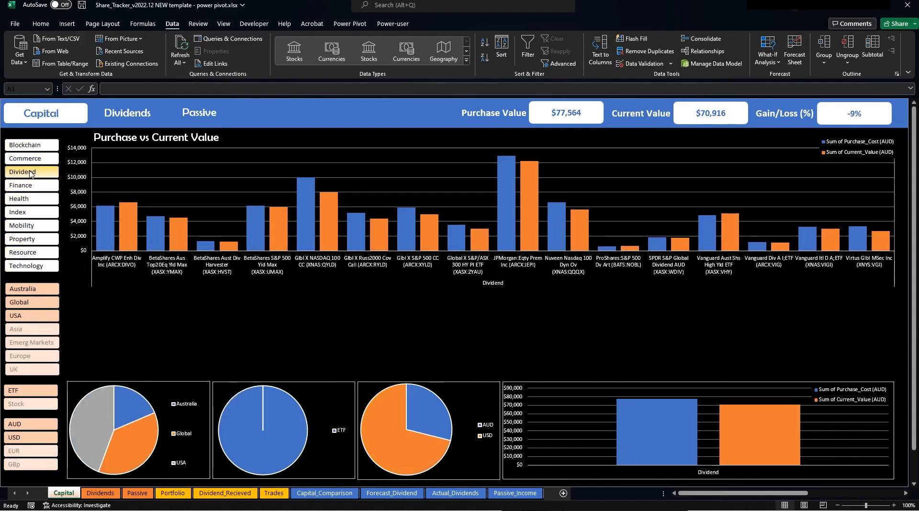
{"action": "left_click", "coordinate": [39, 146]}
{"action": "left_click", "coordinate": [43, 267], "text": "shift"}
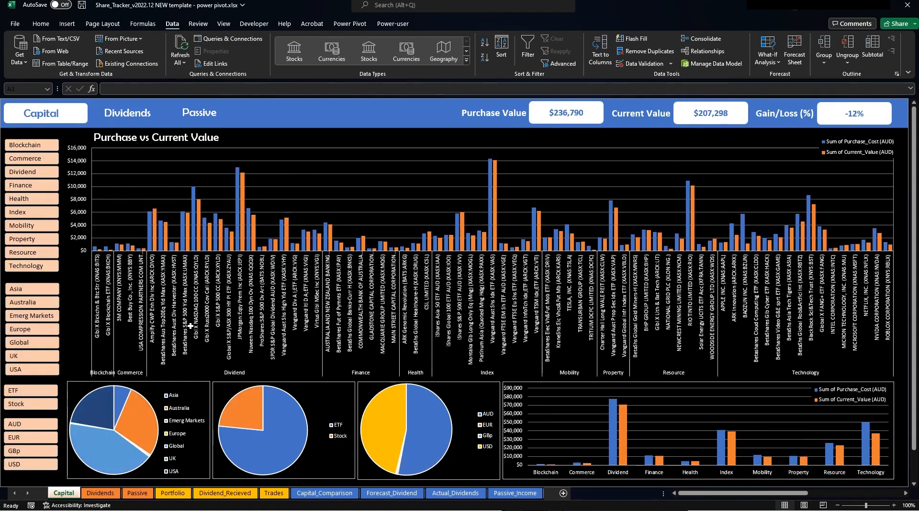
Filter by USA, then Asia region, clear the region filter, and show the Dividends dashboard.
{"action": "left_click", "coordinate": [29, 371]}
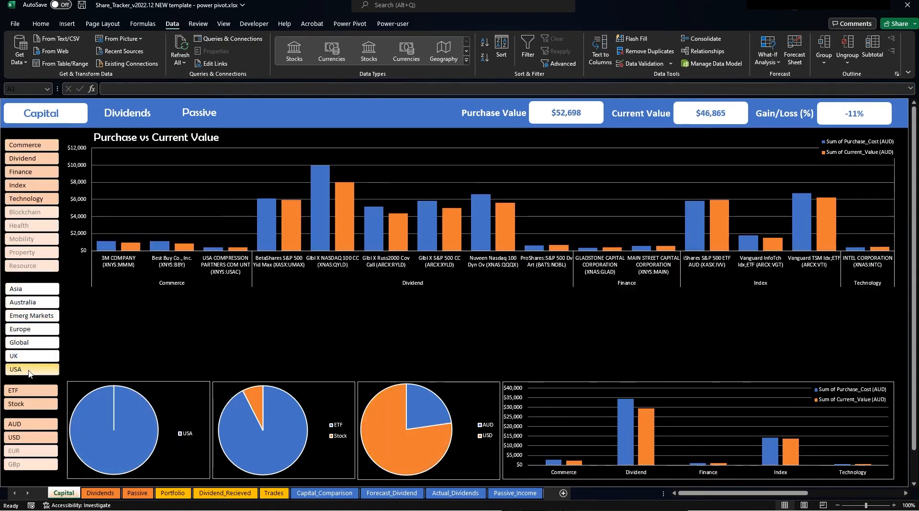
{"action": "left_click", "coordinate": [46, 291]}
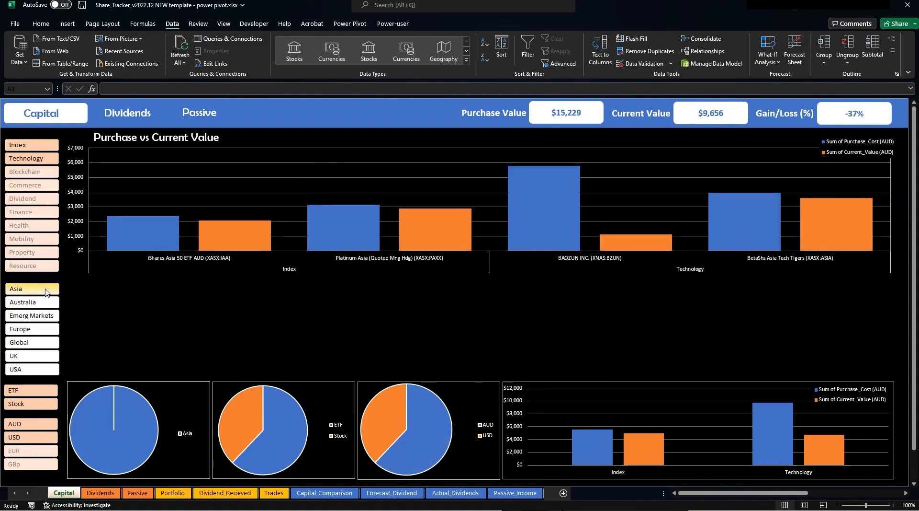
{"action": "left_click_drag", "start_coordinate": [45, 291], "coordinate": [34, 368]}
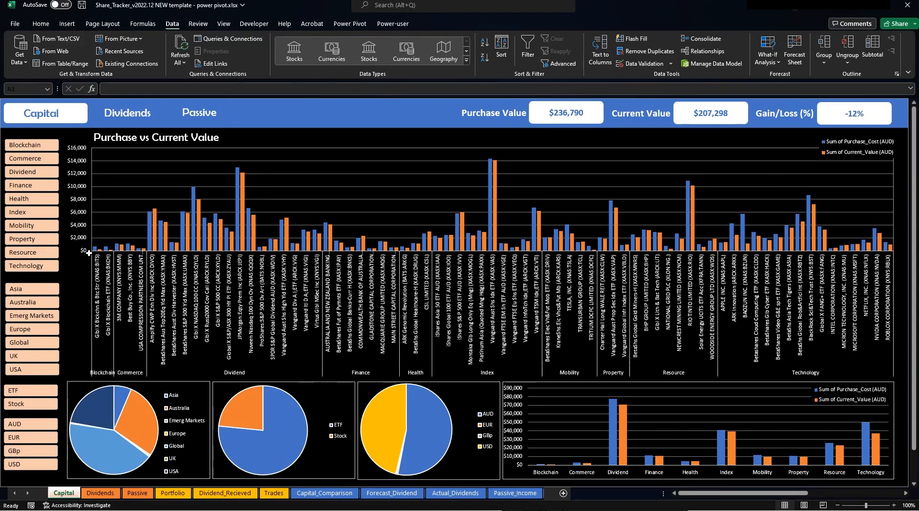
{"action": "left_click", "coordinate": [123, 119]}
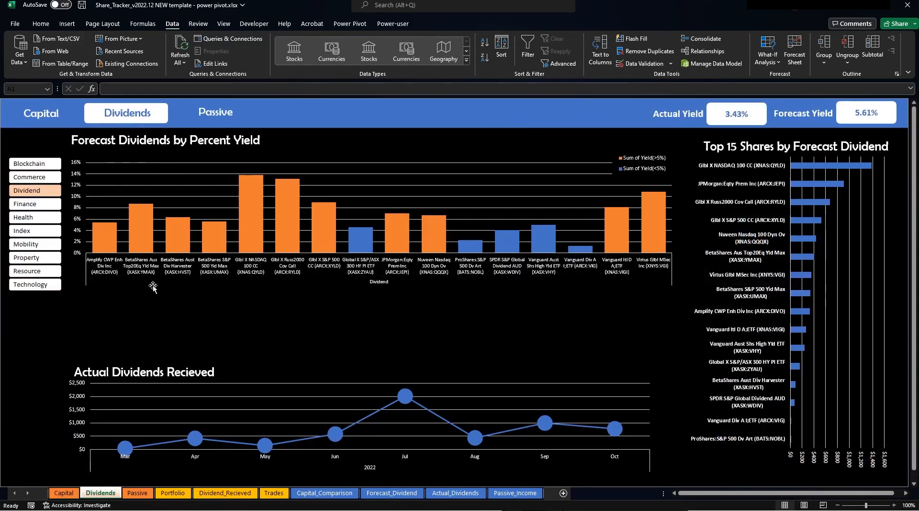
Filter the dividend yield charts to Blockchain, clear the slicer, and show the Passive dashboard.
{"action": "left_click", "coordinate": [31, 164]}
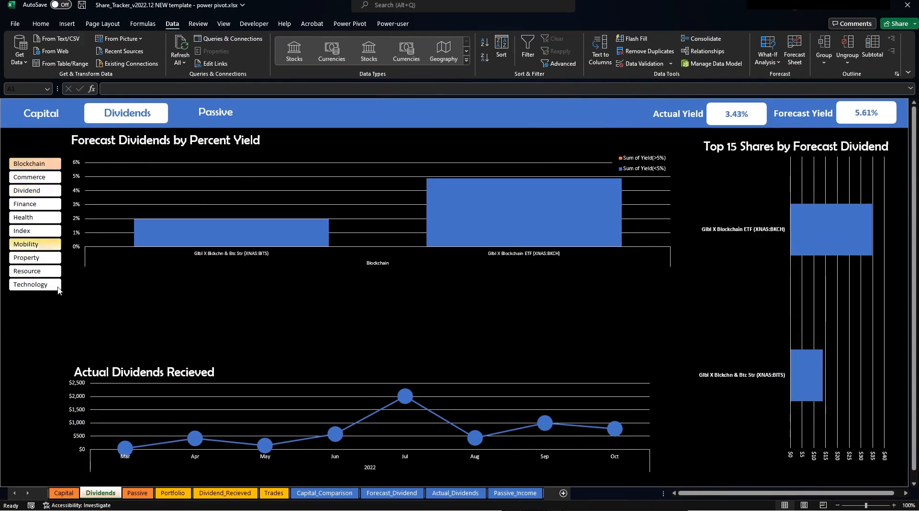
{"action": "left_click", "coordinate": [30, 285], "text": "shift"}
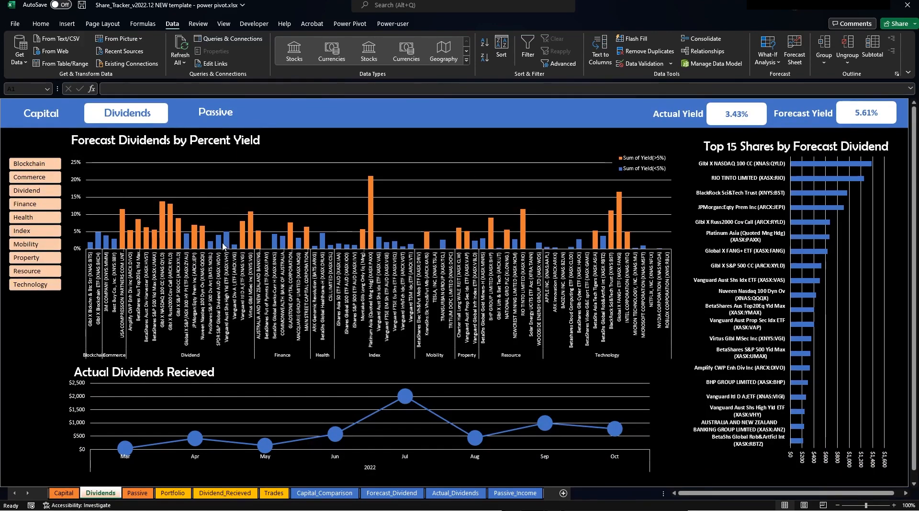
{"action": "mouse_move", "coordinate": [230, 242]}
{"action": "mouse_move", "coordinate": [391, 400]}
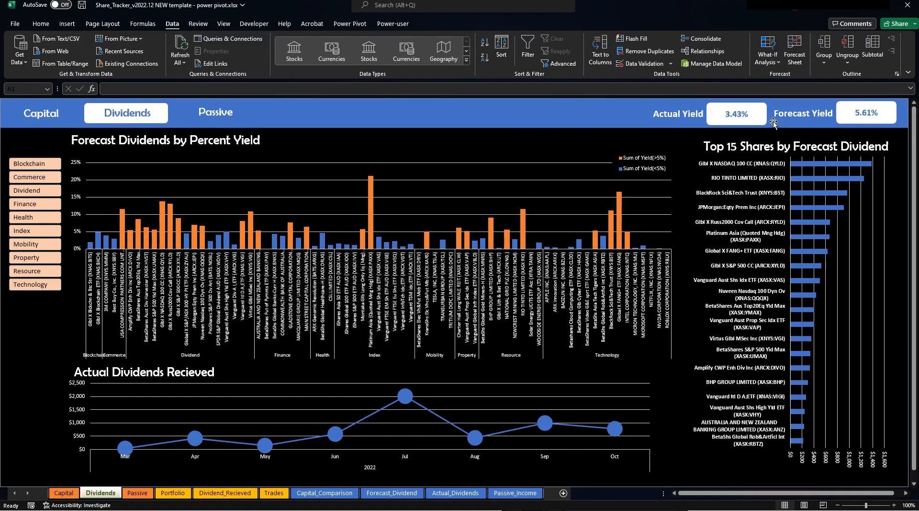
{"action": "left_click", "coordinate": [214, 118]}
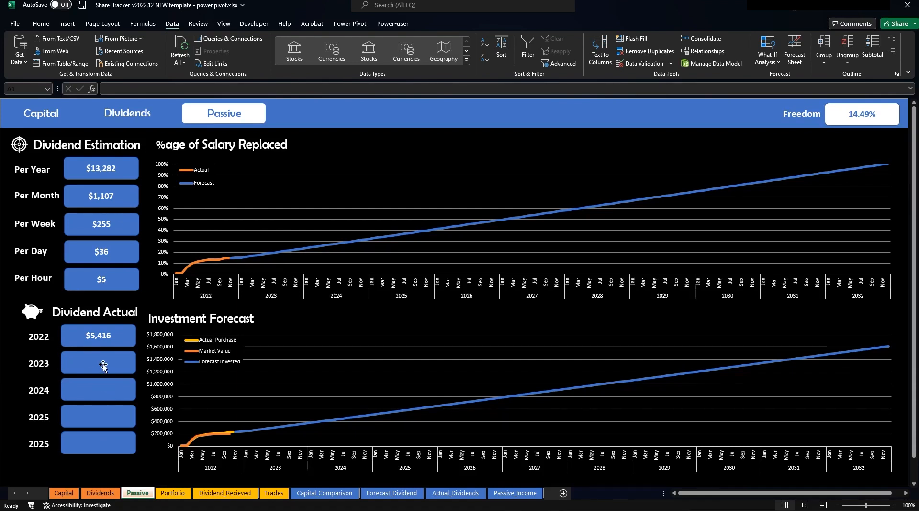
Browse the Trades, Dividend_Recieved, Capital_Comparison, Forecast_Dividend and Actual_Dividends sheets, ending on Portfolio.
{"action": "left_click", "coordinate": [173, 497]}
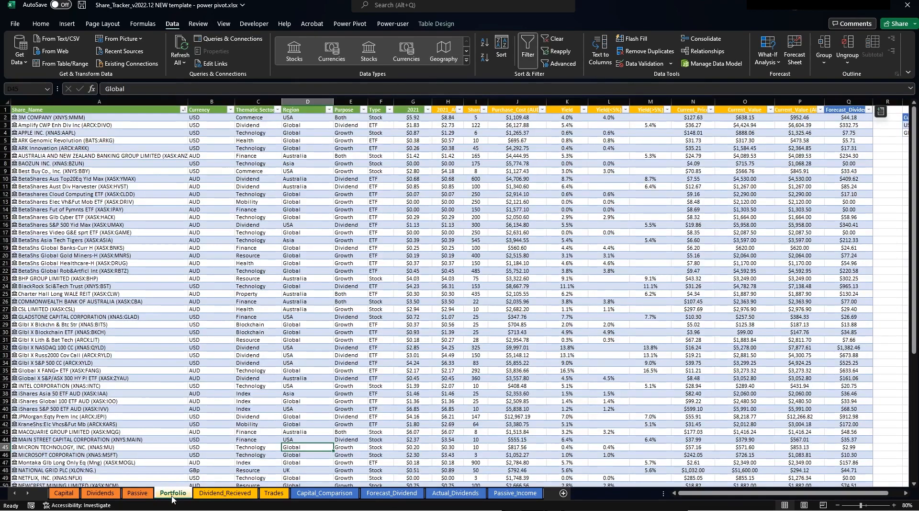
{"action": "left_click", "coordinate": [224, 494]}
{"action": "left_click", "coordinate": [278, 495]}
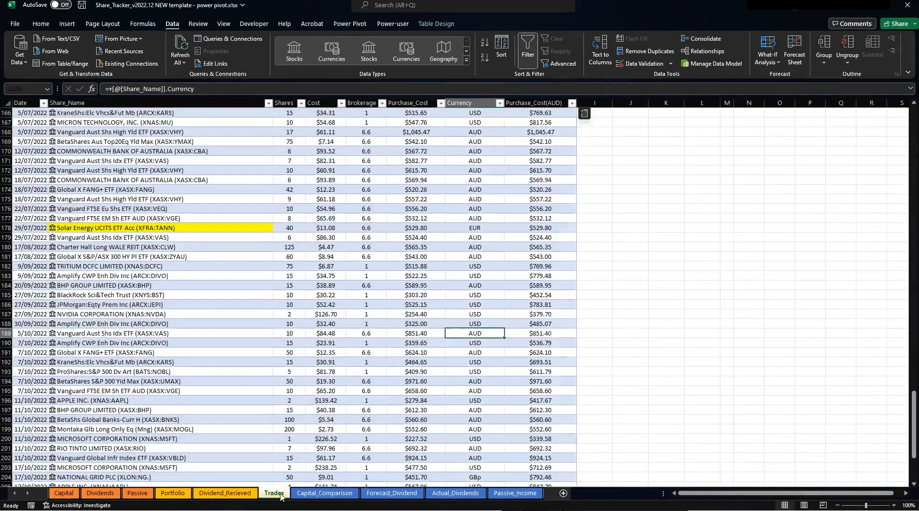
{"action": "left_click", "coordinate": [160, 496]}
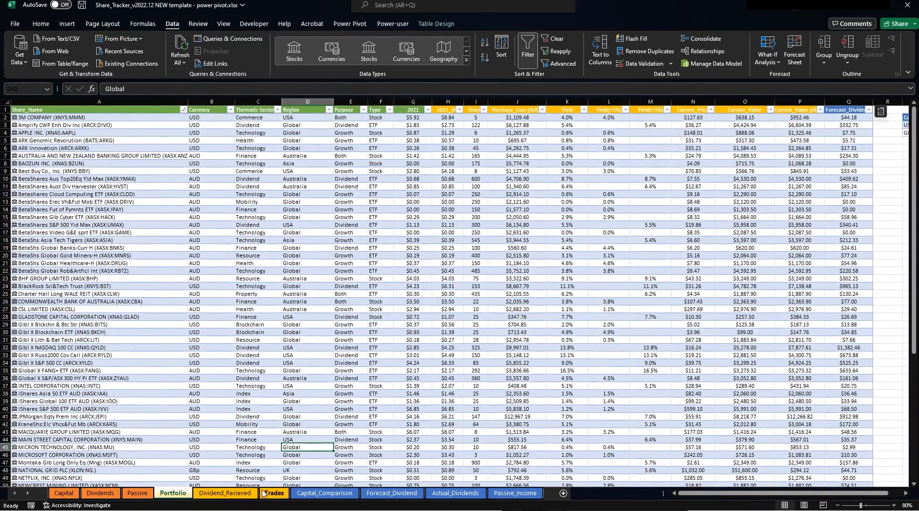
{"action": "left_click", "coordinate": [320, 496]}
{"action": "left_click", "coordinate": [383, 495]}
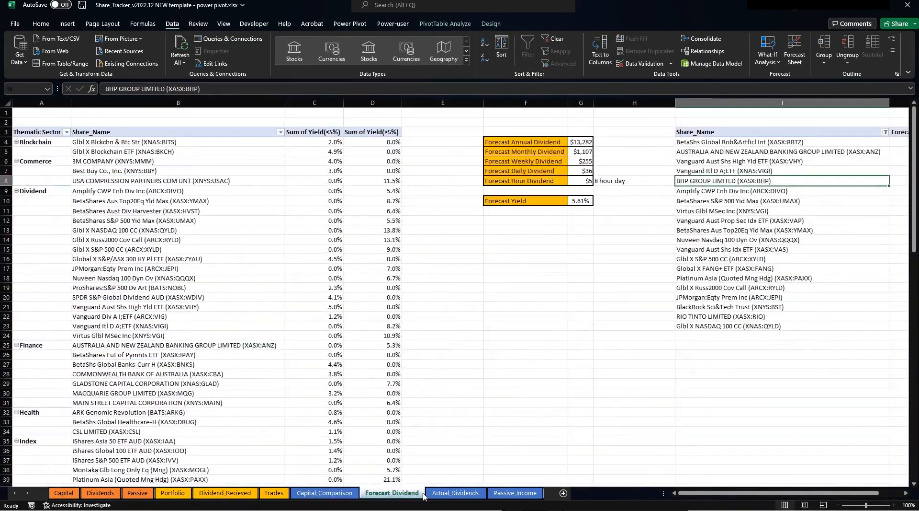
{"action": "left_click", "coordinate": [430, 494]}
{"action": "left_click", "coordinate": [324, 493]}
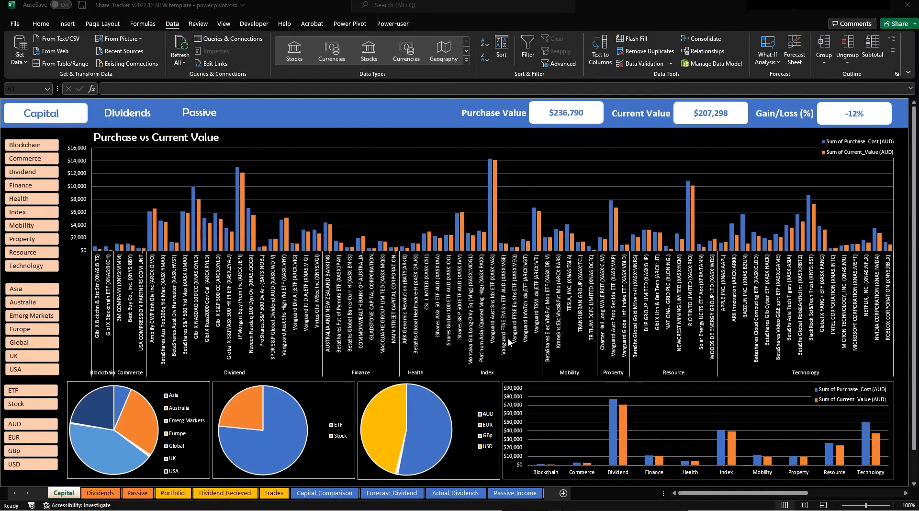
{"action": "left_click", "coordinate": [238, 493]}
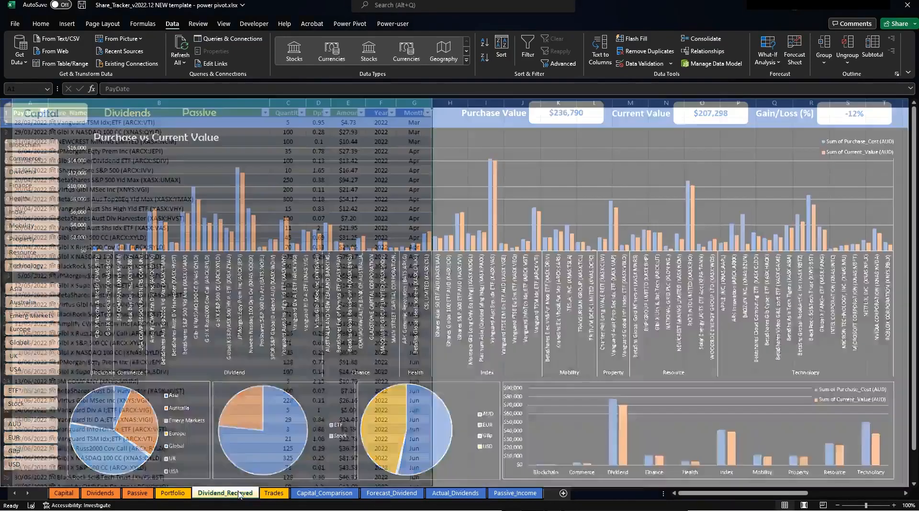
{"action": "left_click", "coordinate": [173, 493]}
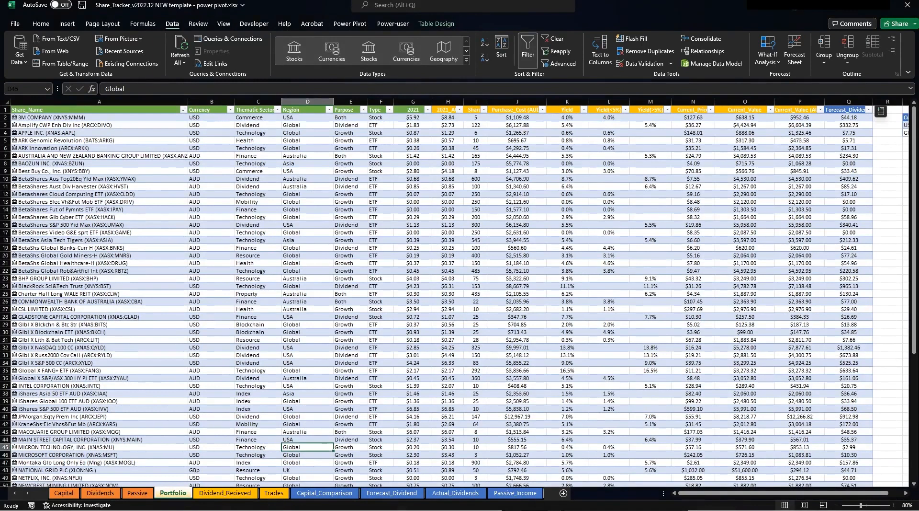
Create a new blank workbook and place it beside the Share_Tracker window.
{"action": "key", "text": "ctrl+n"}
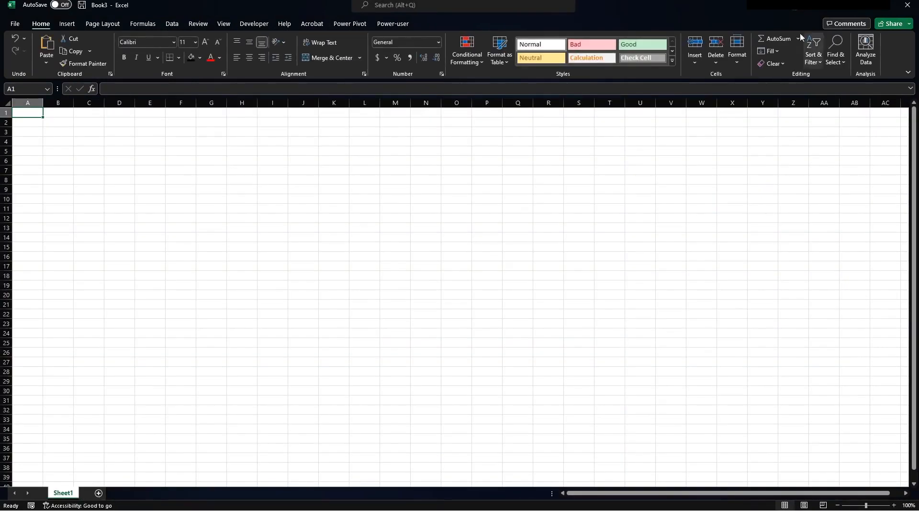
{"action": "key", "text": "alt+Tab"}
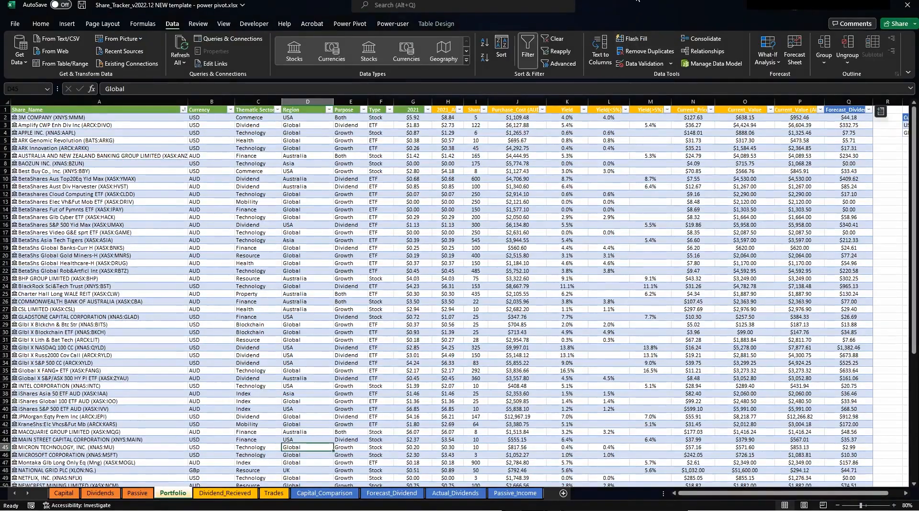
{"action": "key", "text": "super+Right"}
{"action": "key", "text": "alt+Tab"}
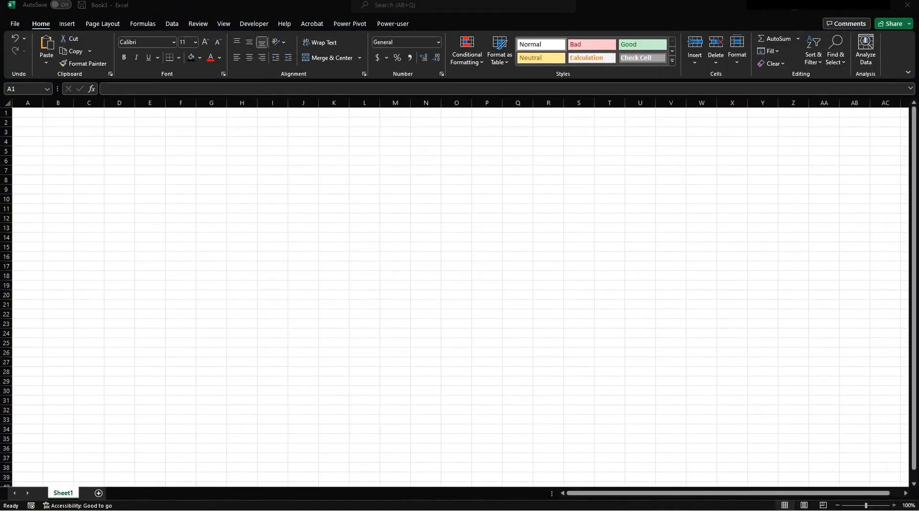
{"action": "left_click", "coordinate": [472, 206]}
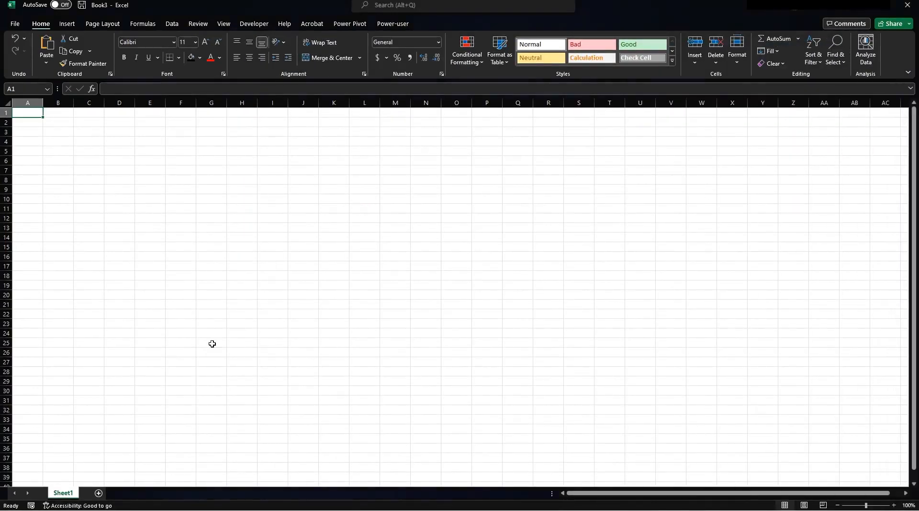
Rename Sheet1 to Capital and add two sheets named Dividends and Passive.
{"action": "double_click", "coordinate": [69, 492]}
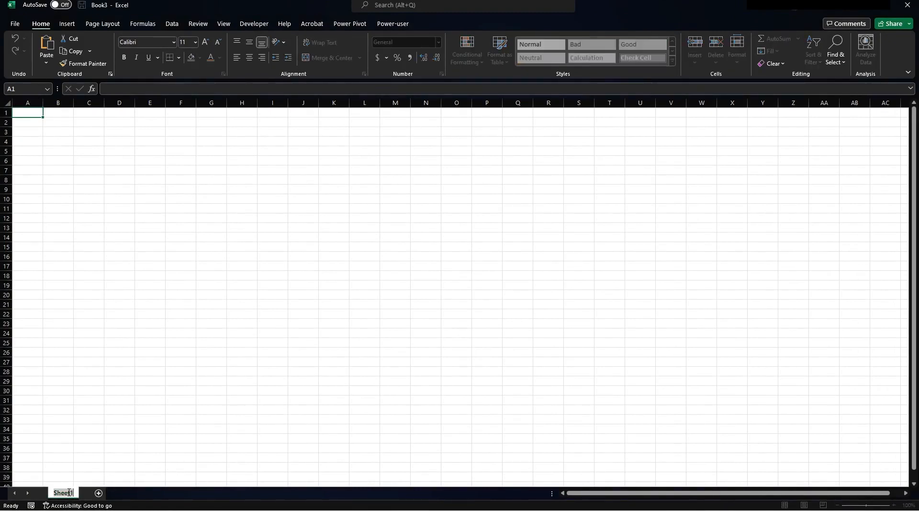
{"action": "type", "text": "Capital"}
{"action": "left_click", "coordinate": [99, 493]}
{"action": "double_click", "coordinate": [102, 492]}
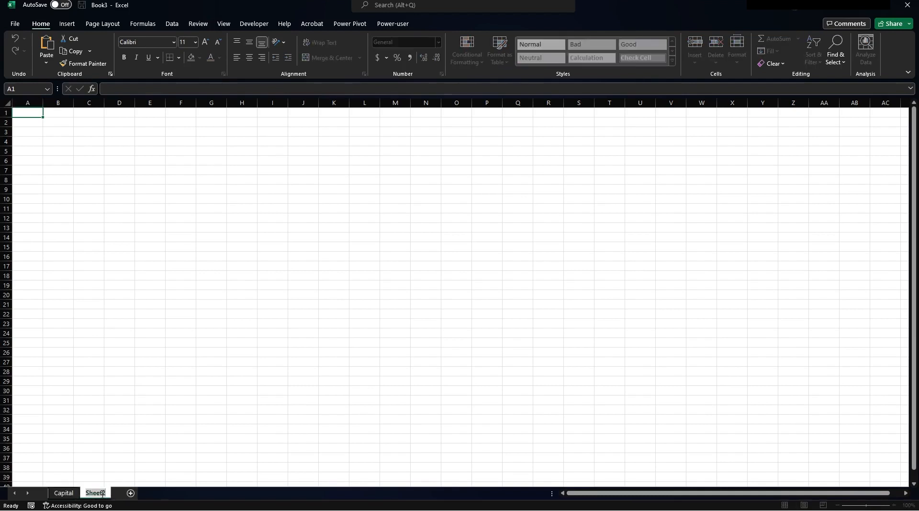
{"action": "type", "text": "Dividends"}
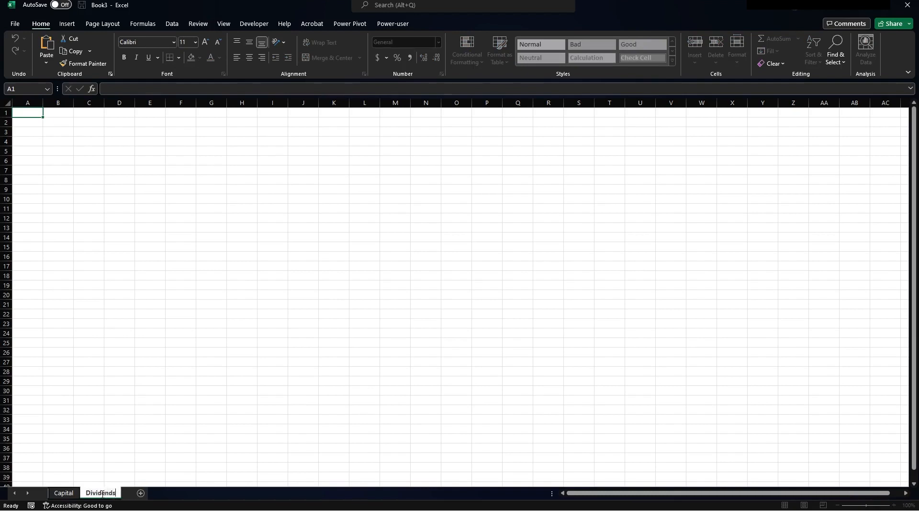
{"action": "key", "text": "Return"}
{"action": "left_click", "coordinate": [140, 493]}
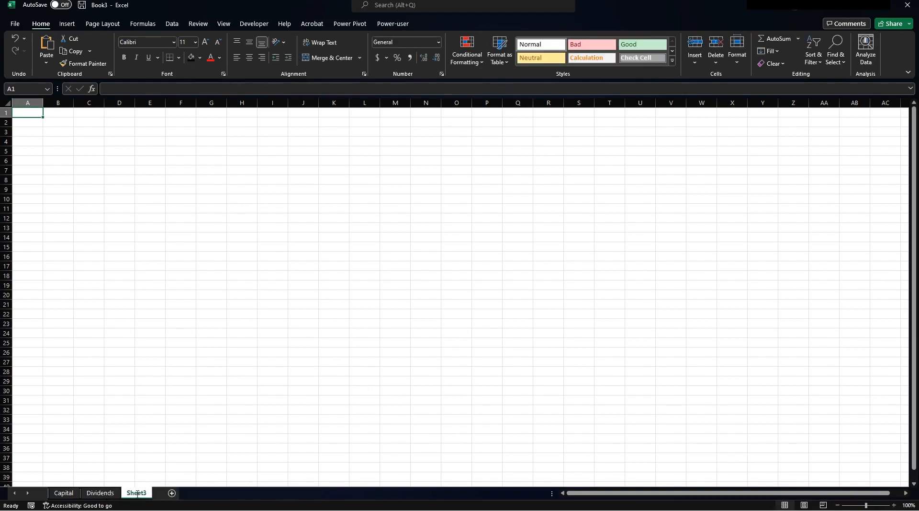
{"action": "double_click", "coordinate": [137, 492]}
{"action": "type", "text": "Passive"}
{"action": "key", "text": "Return"}
Colour the grouped Capital, Dividends and Passive tabs orange.
{"action": "left_click", "coordinate": [63, 492], "text": "shift"}
{"action": "right_click", "coordinate": [67, 492]}
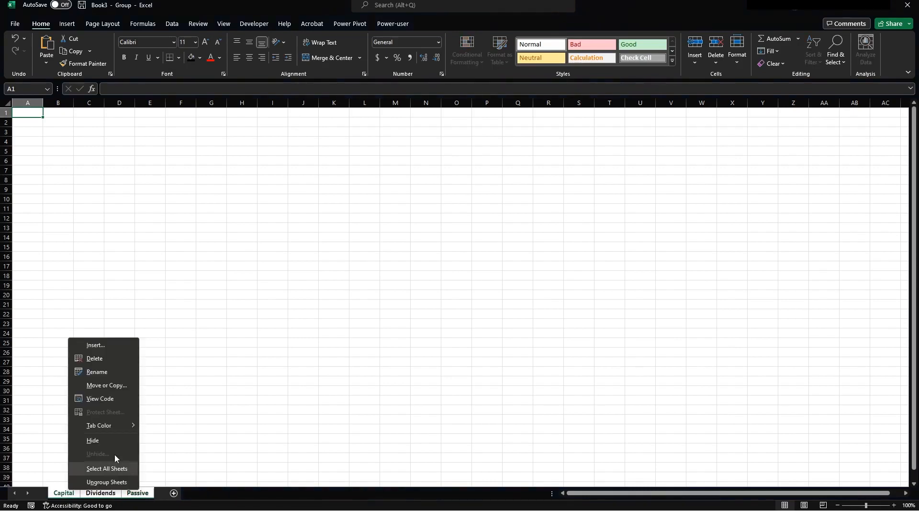
{"action": "mouse_move", "coordinate": [98, 425]}
{"action": "left_click", "coordinate": [191, 405]}
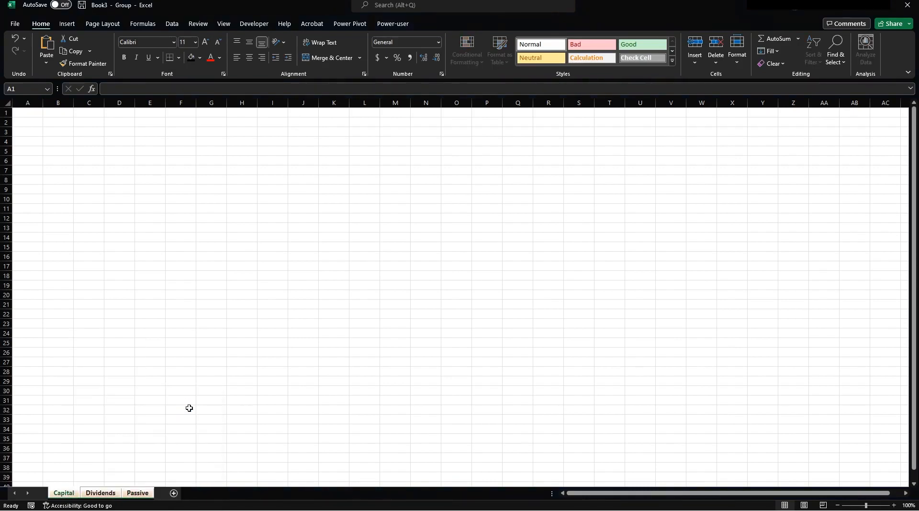
{"action": "left_click", "coordinate": [242, 428]}
Add two sheets named Portfolio and Dividend_recieved.
{"action": "left_click", "coordinate": [174, 493]}
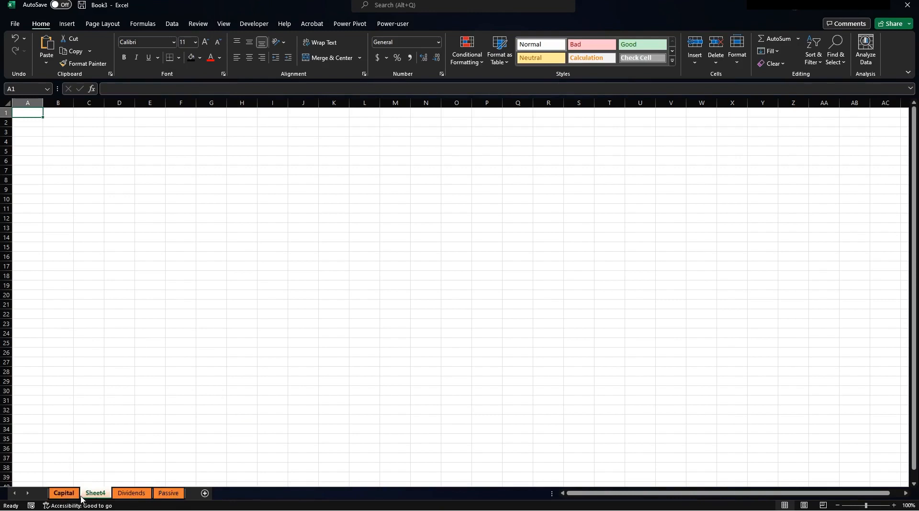
{"action": "double_click", "coordinate": [166, 495]}
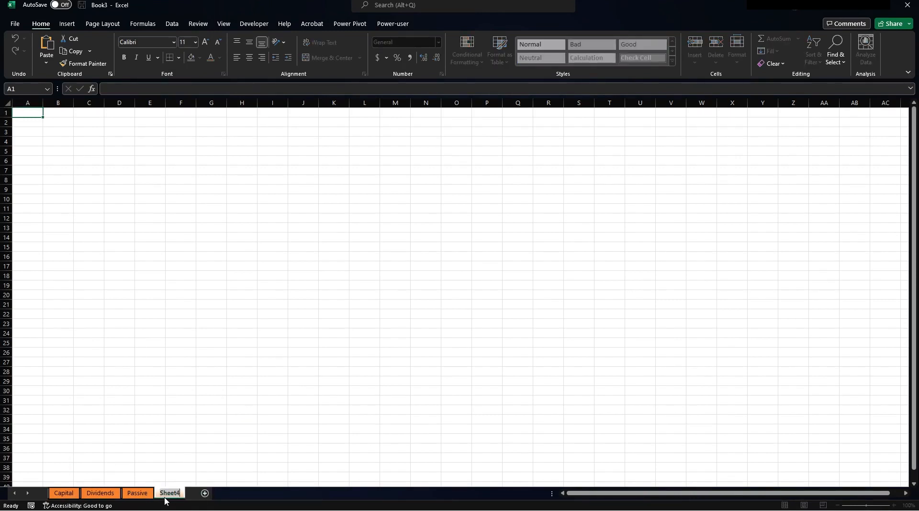
{"action": "type", "text": "Portfolio"}
{"action": "key", "text": "Return"}
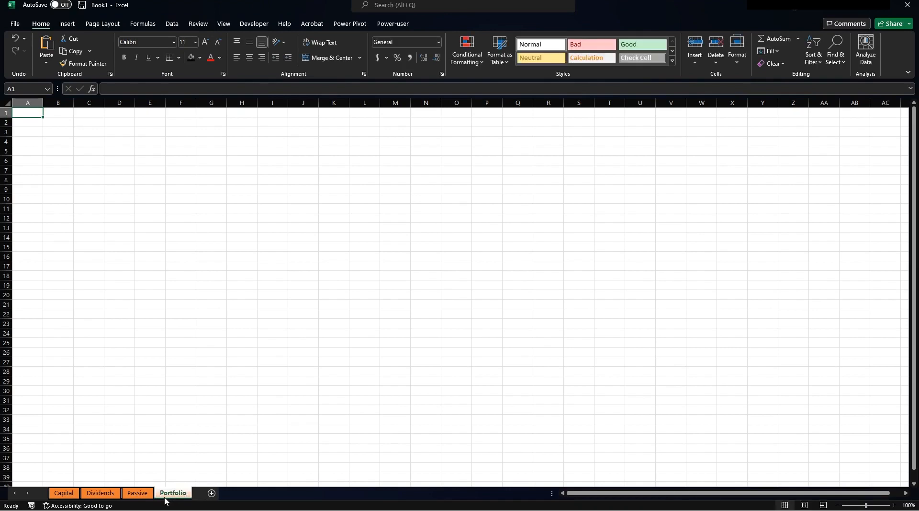
{"action": "left_click", "coordinate": [211, 493]}
{"action": "double_click", "coordinate": [212, 493]}
{"action": "type", "text": "Dividemnd"}
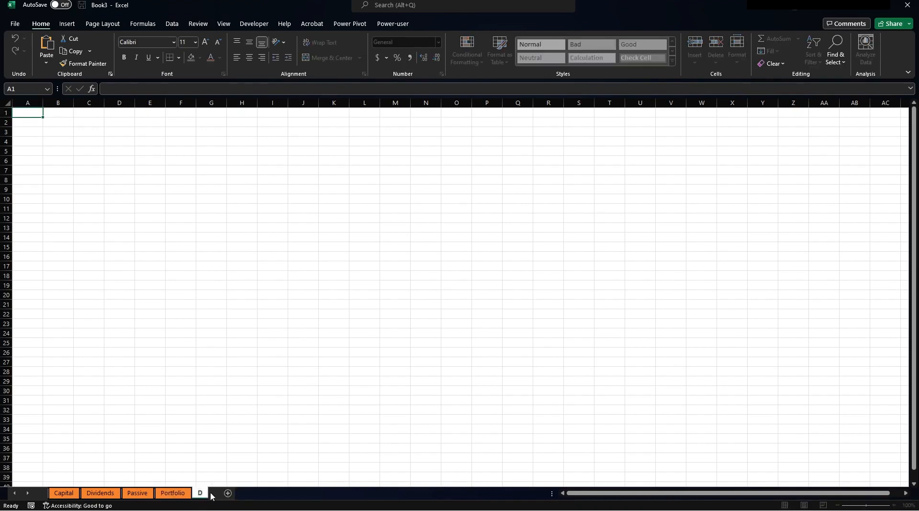
{"action": "key", "text": "BackSpace"}
{"action": "key", "text": "BackSpace"}
{"action": "key", "text": "BackSpace"}
{"action": "type", "text": "nd)R"}
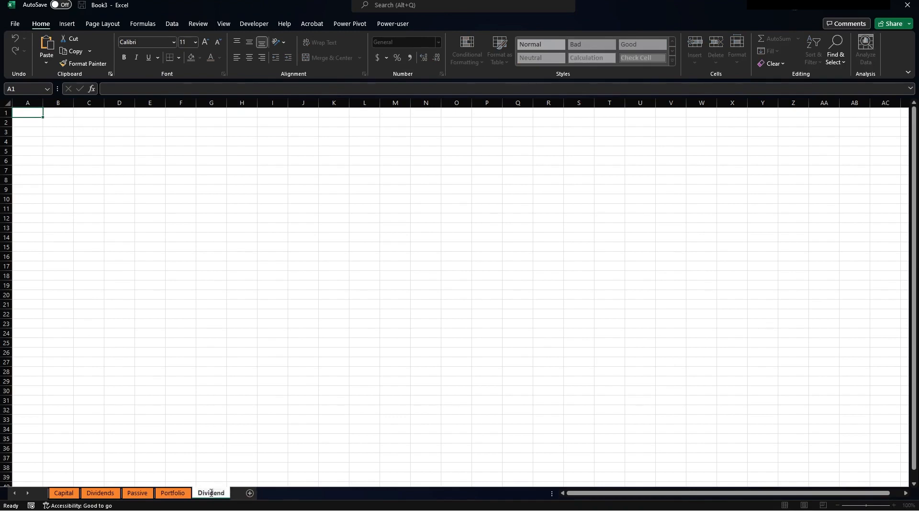
{"action": "key", "text": "BackSpace"}
{"action": "key", "text": "BackSpace"}
{"action": "type", "text": "_recieved"}
{"action": "key", "text": "Return"}
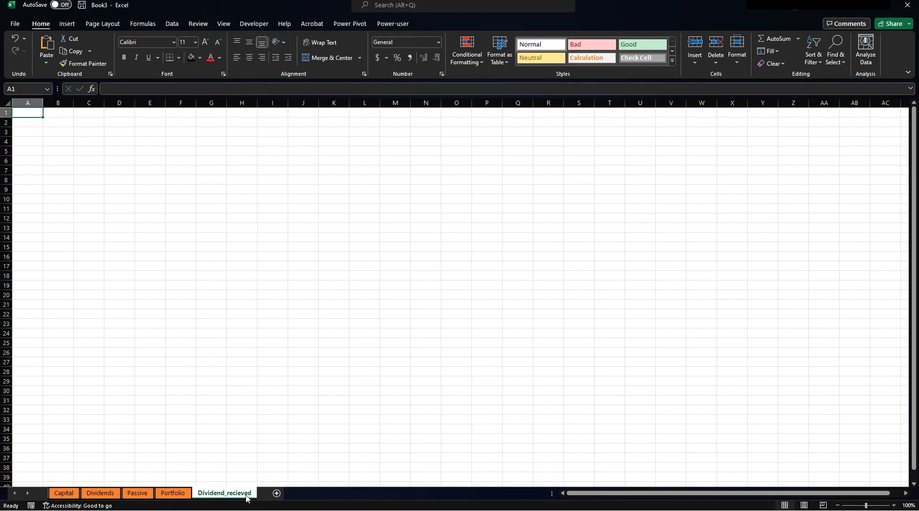
Add a Trades sheet and group the Portfolio through Trades tabs.
{"action": "left_click", "coordinate": [281, 496]}
{"action": "double_click", "coordinate": [282, 498]}
{"action": "type", "text": "Trades"}
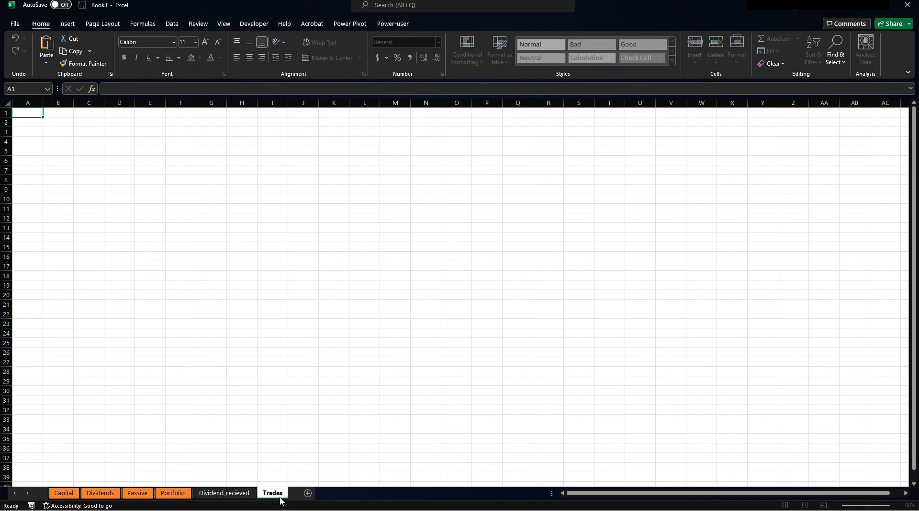
{"action": "key", "text": "Return"}
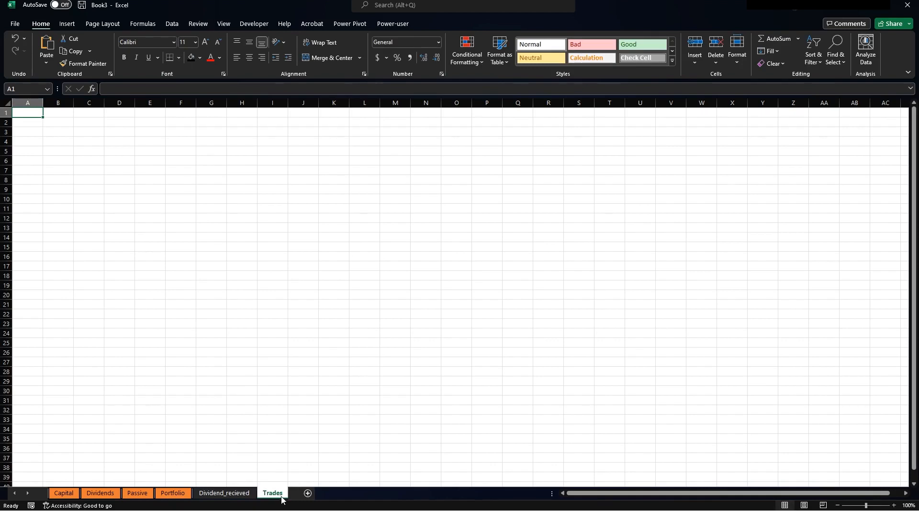
{"action": "left_click", "coordinate": [176, 498]}
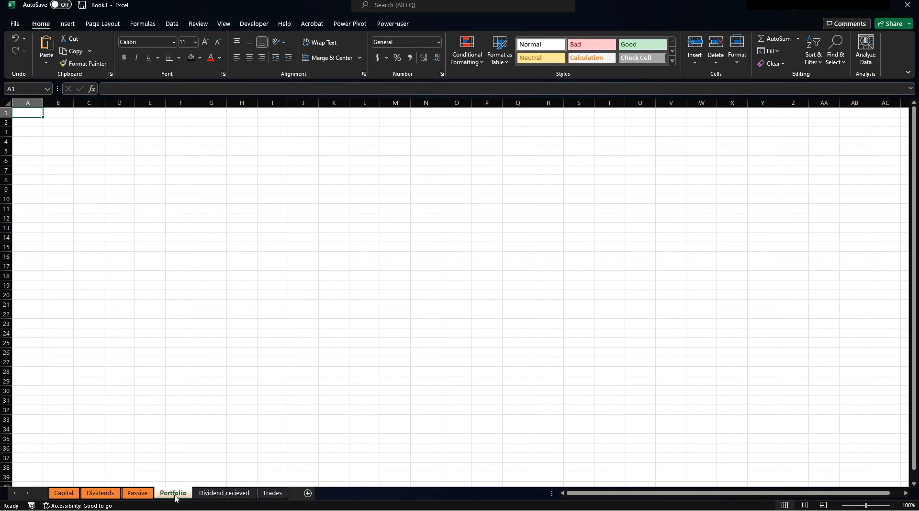
{"action": "left_click", "coordinate": [270, 493], "text": "shift"}
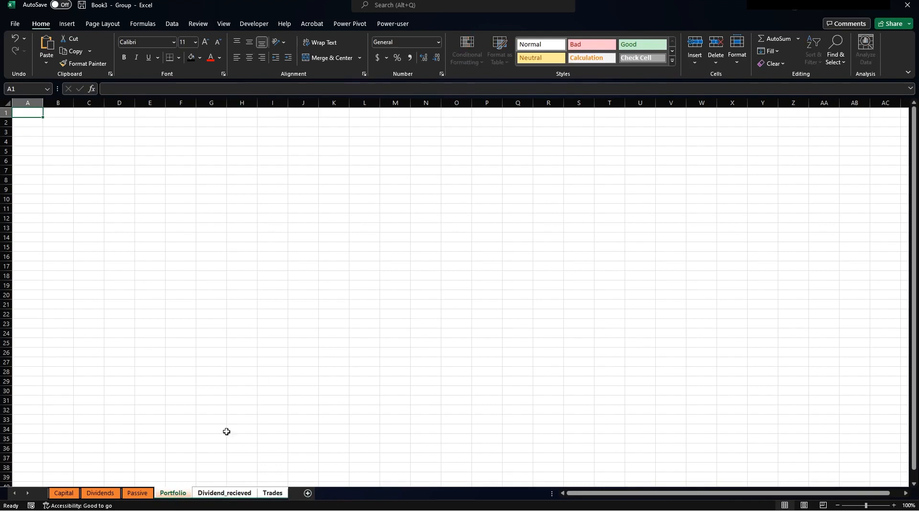
Colour the Portfolio, Dividend_recieved and Trades tabs gold, then check each sheet.
{"action": "right_click", "coordinate": [210, 493]}
{"action": "mouse_move", "coordinate": [230, 427]}
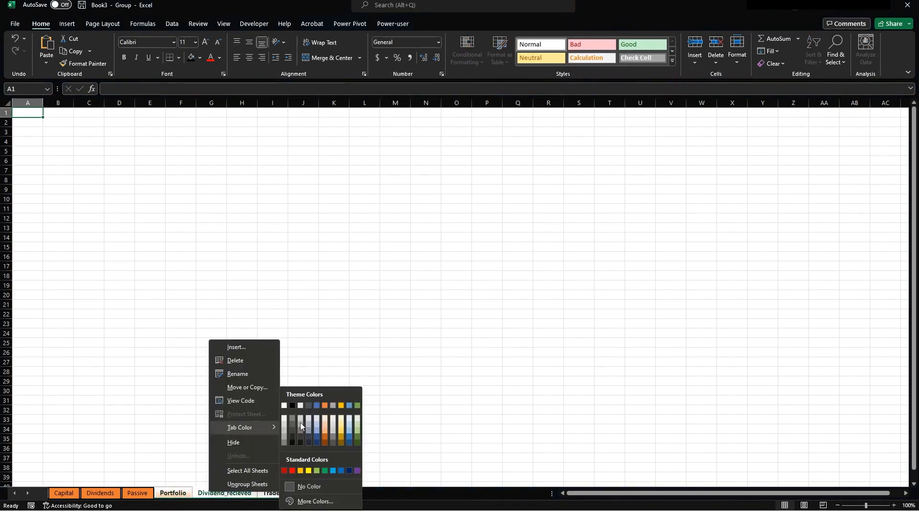
{"action": "left_click", "coordinate": [341, 405]}
{"action": "left_click", "coordinate": [273, 400]}
{"action": "left_click", "coordinate": [137, 493]}
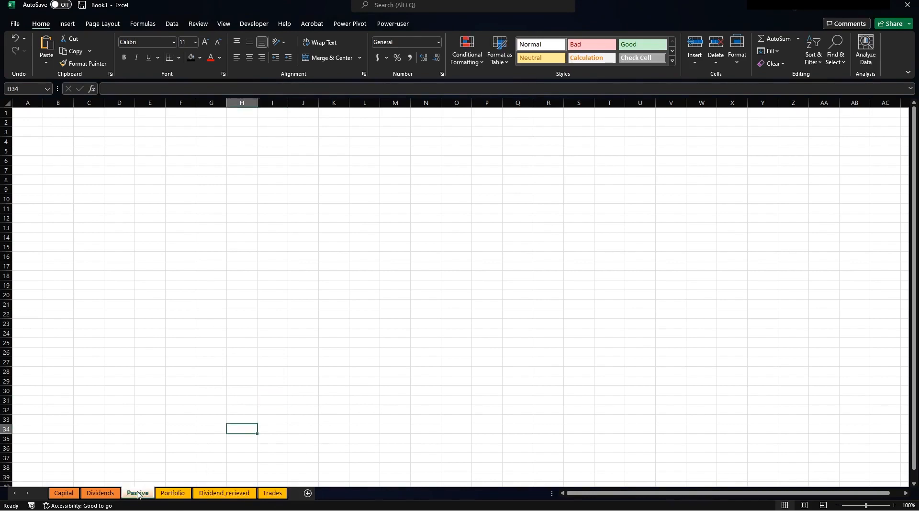
{"action": "left_click", "coordinate": [72, 493]}
{"action": "left_click", "coordinate": [117, 493]}
{"action": "left_click", "coordinate": [142, 493]}
{"action": "left_click", "coordinate": [172, 493]}
{"action": "left_click", "coordinate": [225, 494]}
{"action": "left_click", "coordinate": [272, 493]}
Add sheets named Capital_Comparison and Forecast_Dividend after Trades.
{"action": "left_click", "coordinate": [308, 494]}
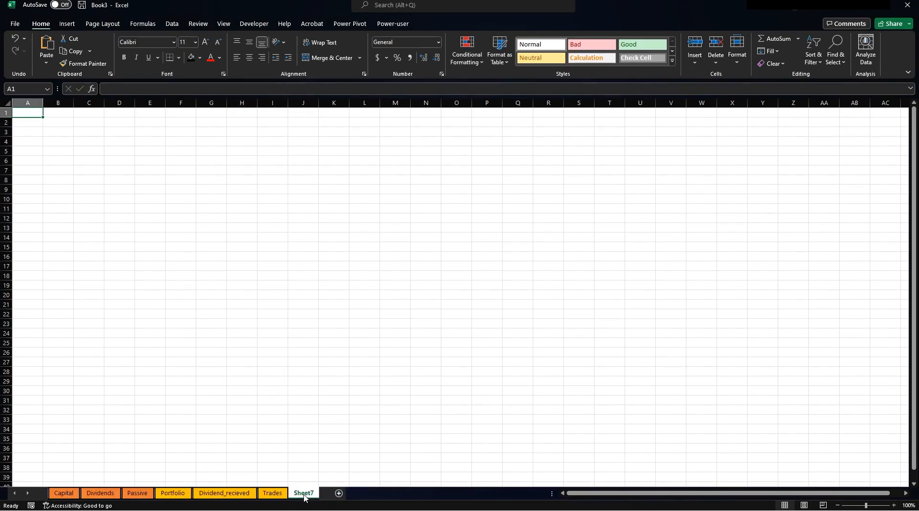
{"action": "double_click", "coordinate": [305, 494]}
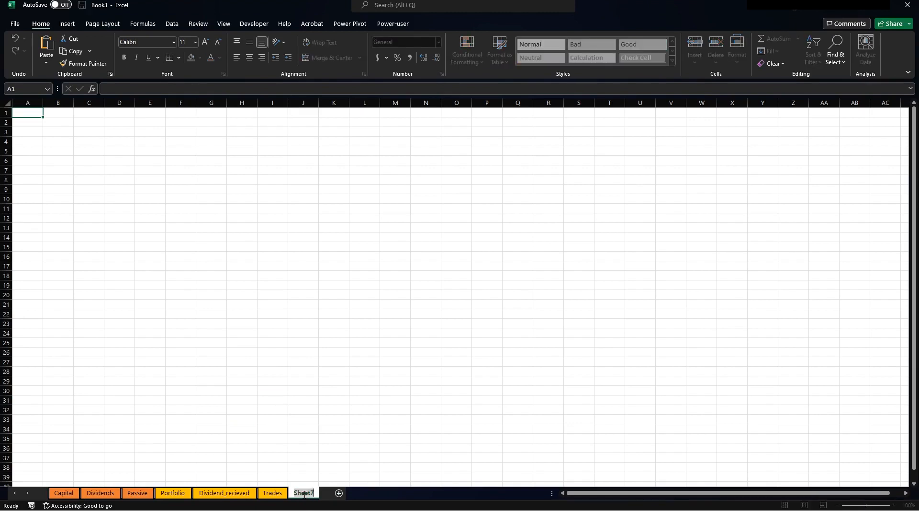
{"action": "type", "text": "Capital_Compair"}
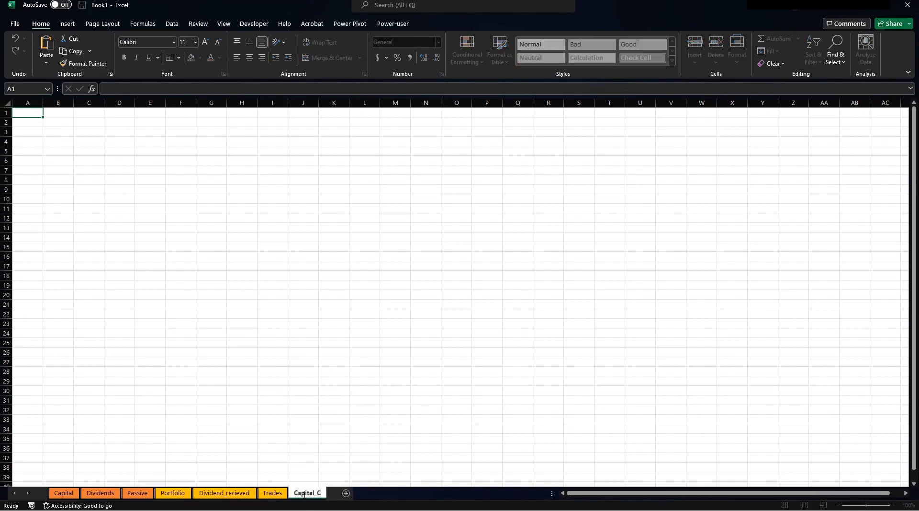
{"action": "key", "text": "BackSpace"}
{"action": "key", "text": "BackSpace"}
{"action": "type", "text": "rison"}
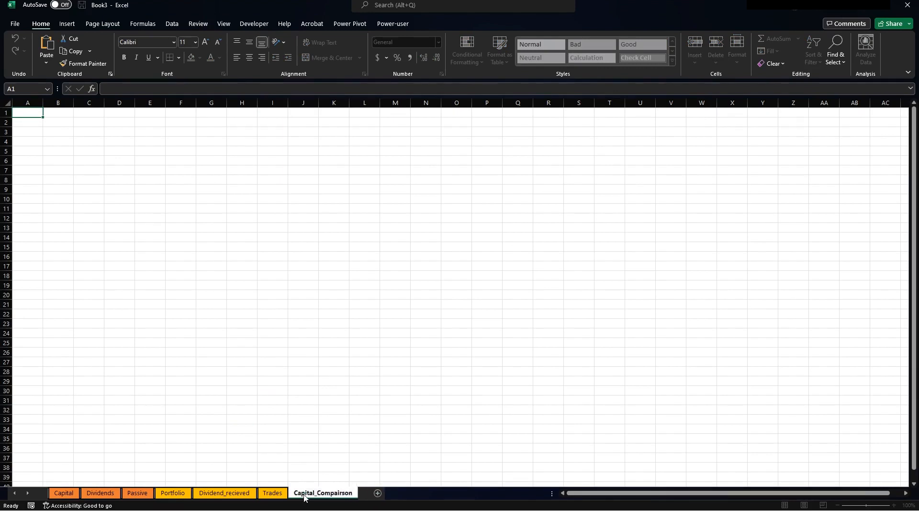
{"action": "key", "text": "Return"}
{"action": "left_click", "coordinate": [377, 492]}
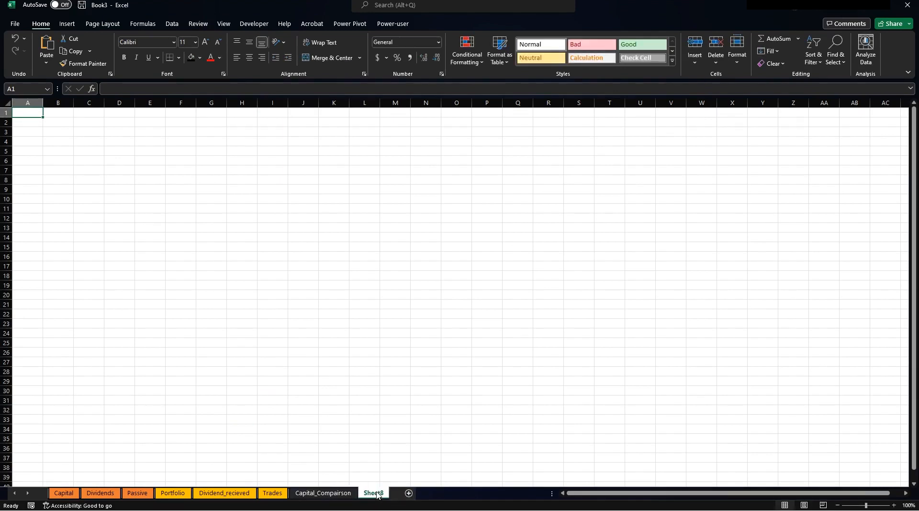
{"action": "double_click", "coordinate": [377, 493]}
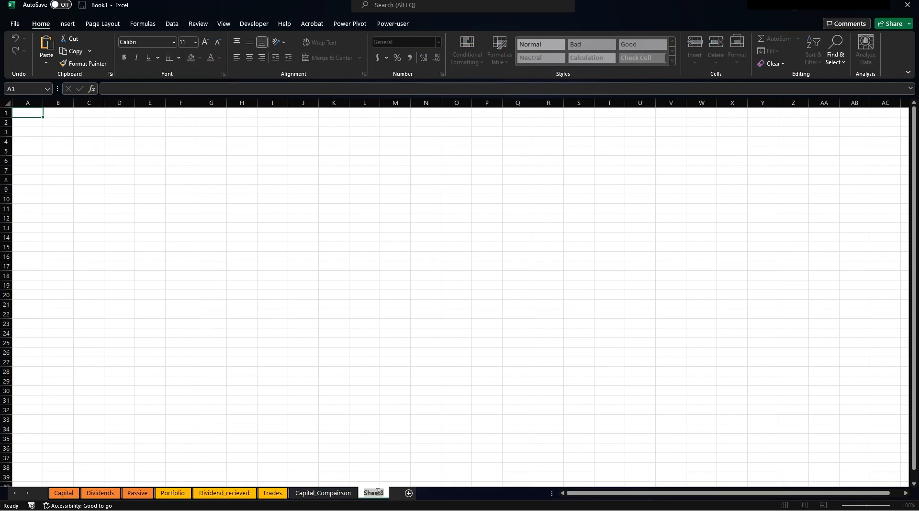
{"action": "type", "text": "Forecast_Dividend"}
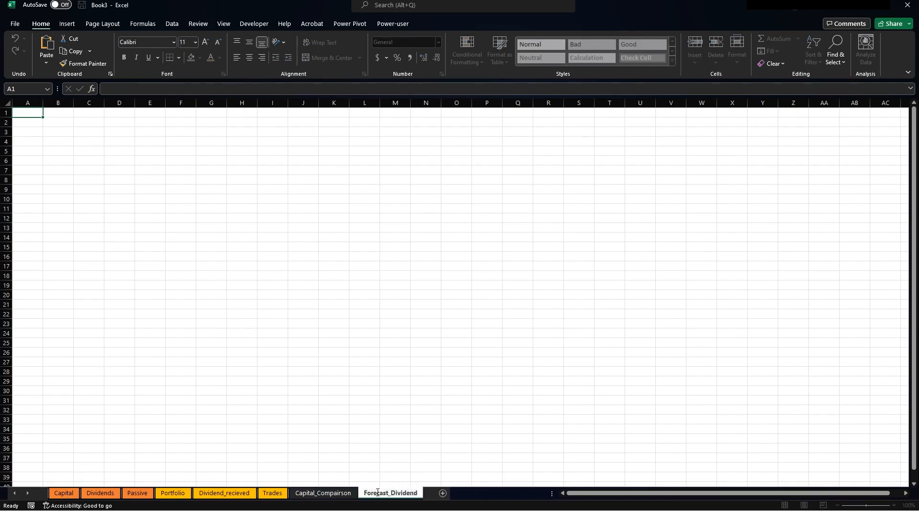
{"action": "key", "text": "Return"}
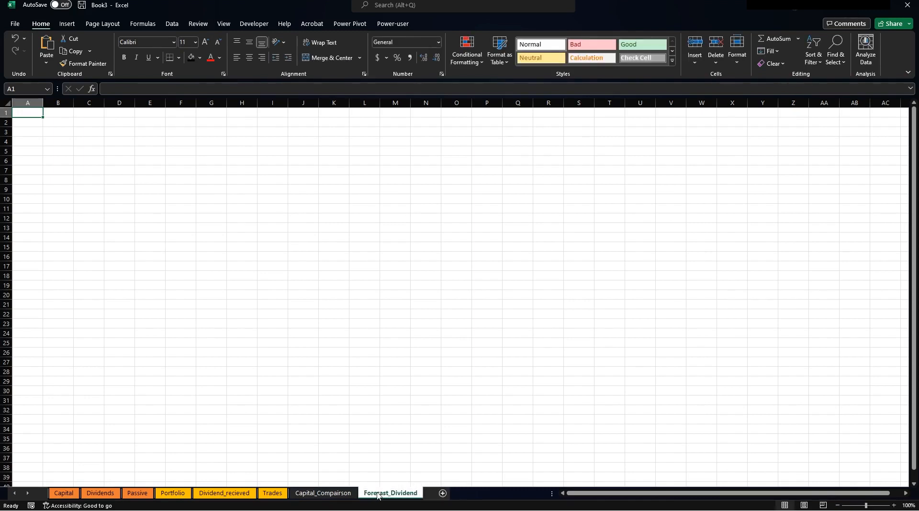
Add Actual_Dividends and Passive_Income sheets, then group Capital_Comparison through Passive_Income.
{"action": "left_click", "coordinate": [443, 493]}
{"action": "double_click", "coordinate": [443, 492]}
{"action": "type", "text": "Actual"}
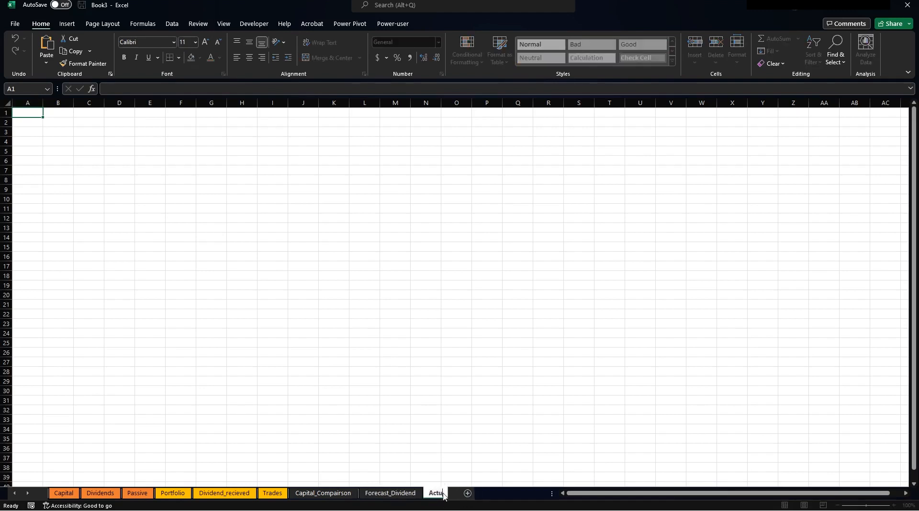
{"action": "type", "text": "_Divide"}
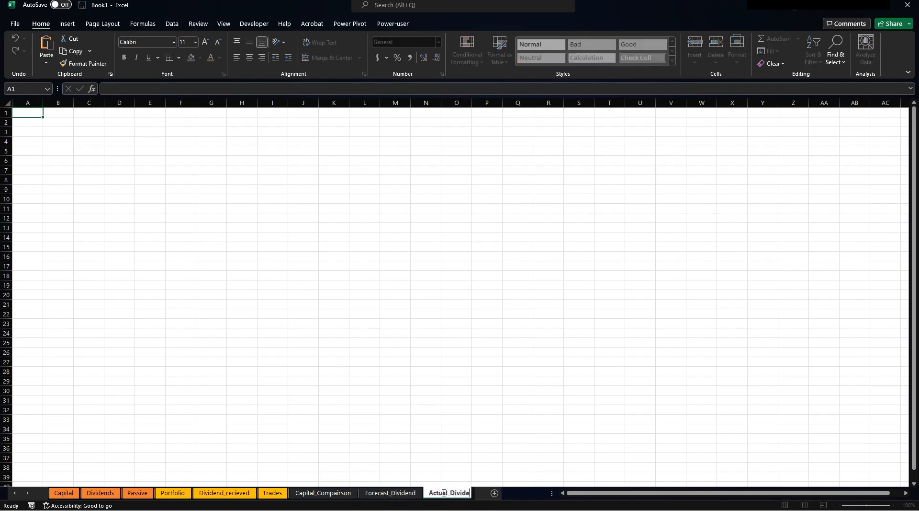
{"action": "type", "text": "nds"}
{"action": "key", "text": "Return"}
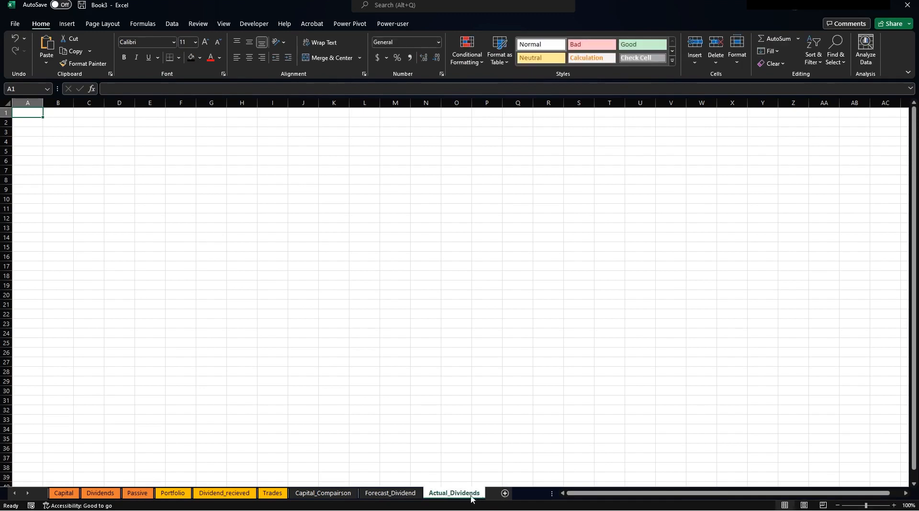
{"action": "left_click", "coordinate": [505, 493]}
{"action": "double_click", "coordinate": [507, 493]}
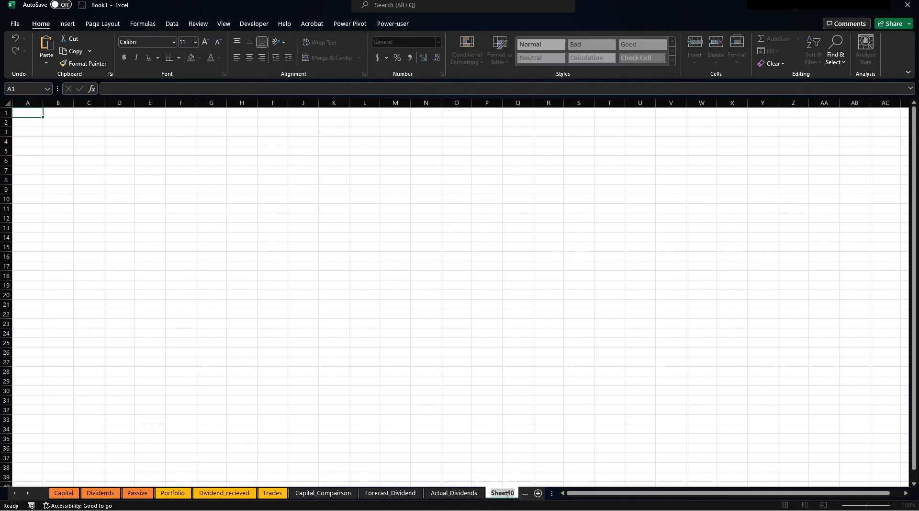
{"action": "type", "text": "Passive_Income"}
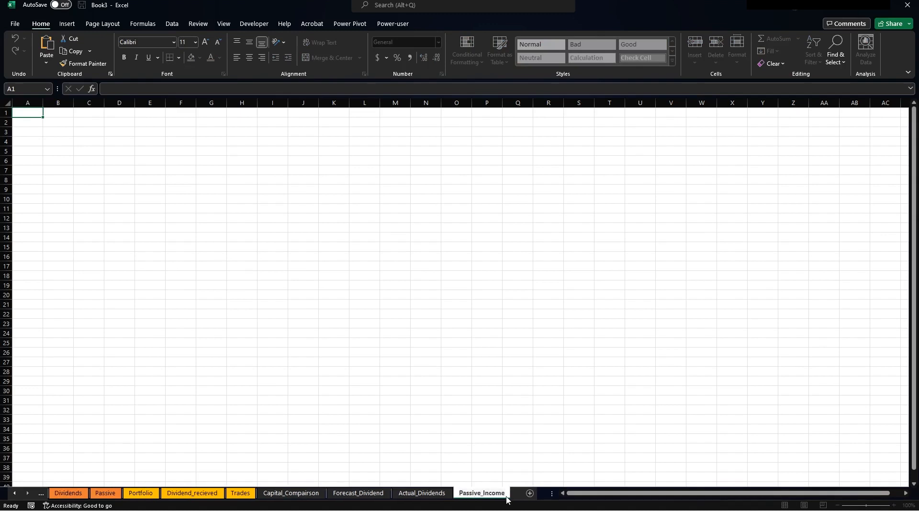
{"action": "key", "text": "Return"}
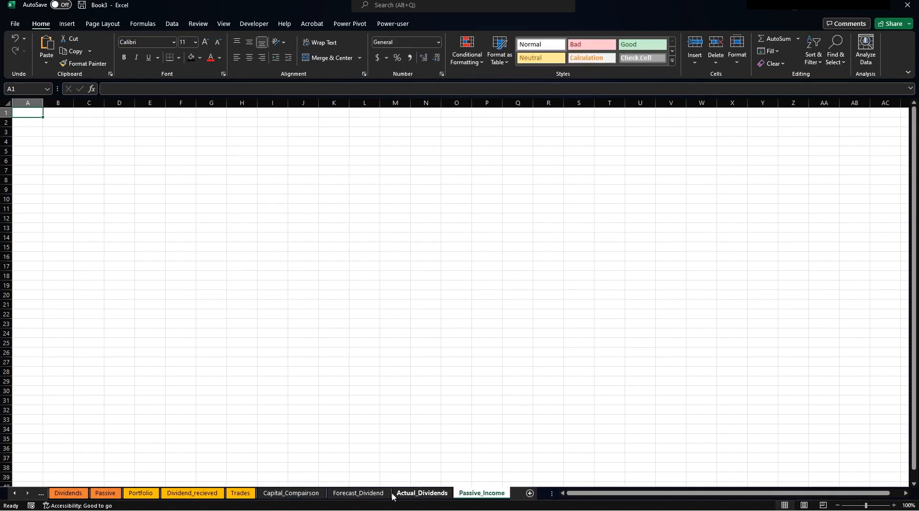
{"action": "left_click", "coordinate": [308, 496], "text": "shift"}
Colour the Capital_Comparison, Forecast_Dividend, Actual_Dividends and Passive_Income tabs blue.
{"action": "right_click", "coordinate": [396, 497]}
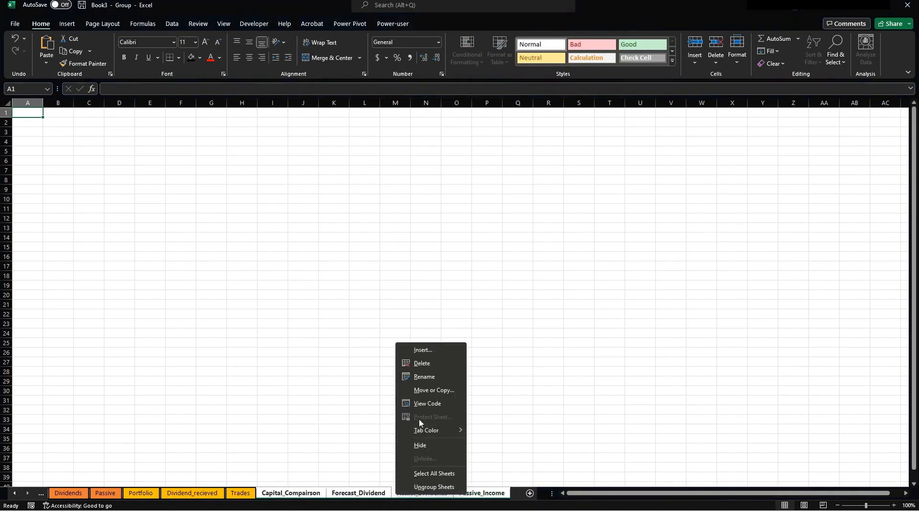
{"action": "mouse_move", "coordinate": [426, 432]}
{"action": "left_click", "coordinate": [502, 406]}
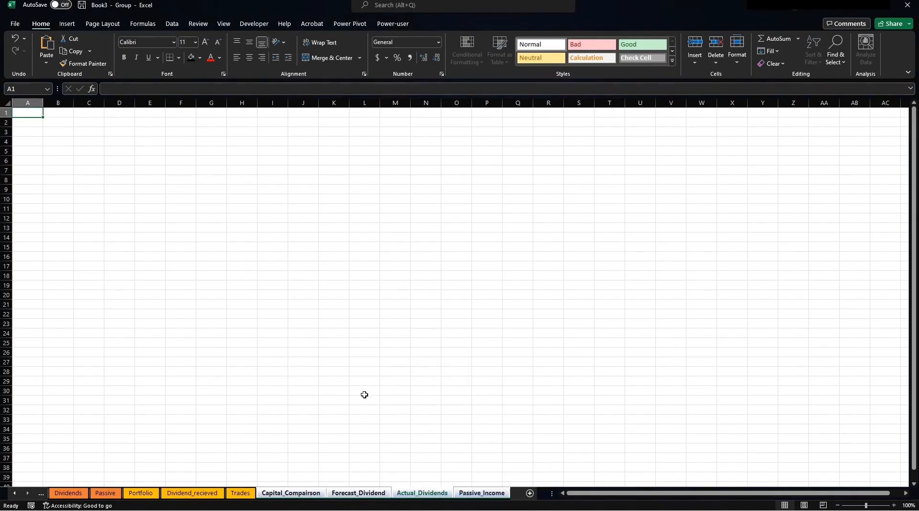
{"action": "left_click", "coordinate": [363, 390]}
{"action": "left_click", "coordinate": [185, 429]}
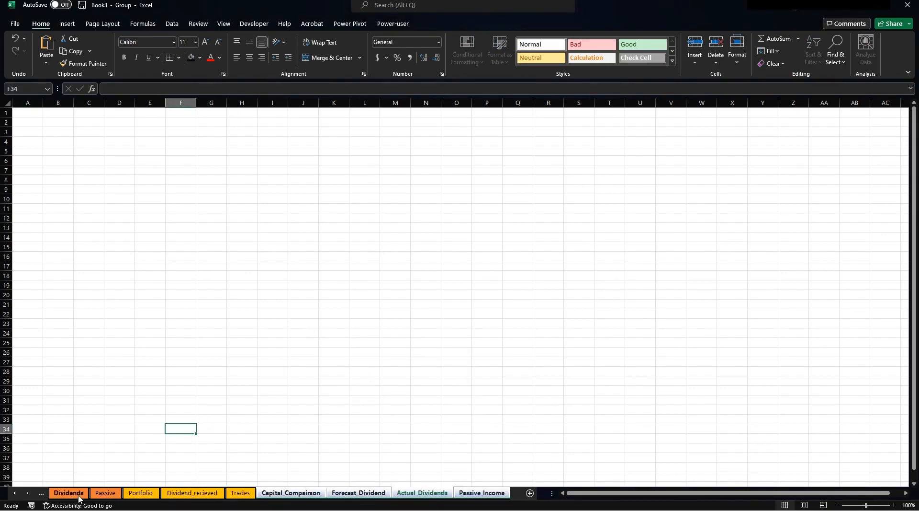
{"action": "left_click", "coordinate": [14, 494]}
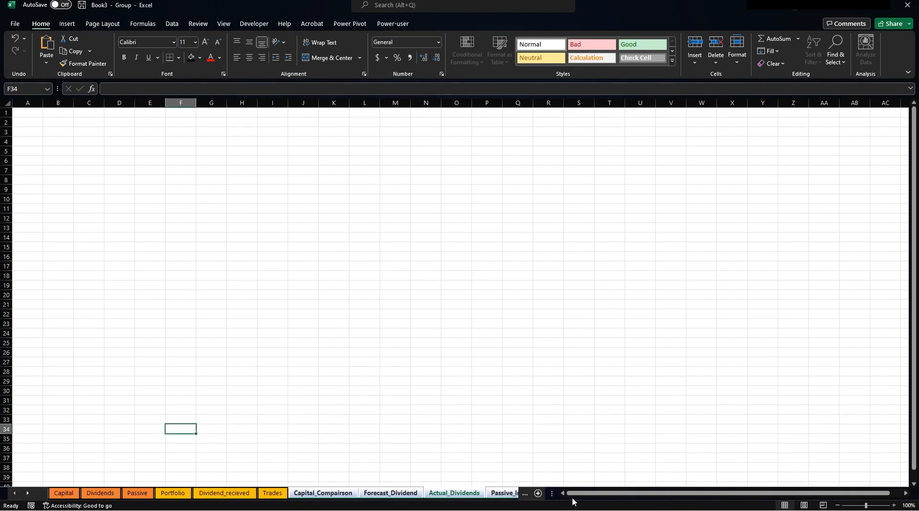
{"action": "left_click_drag", "start_coordinate": [553, 493], "coordinate": [775, 493]}
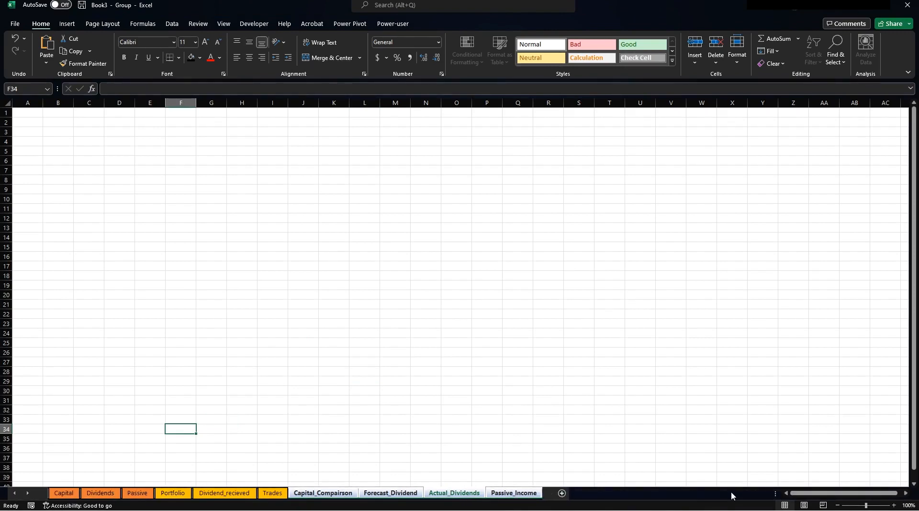
{"action": "left_click", "coordinate": [304, 419]}
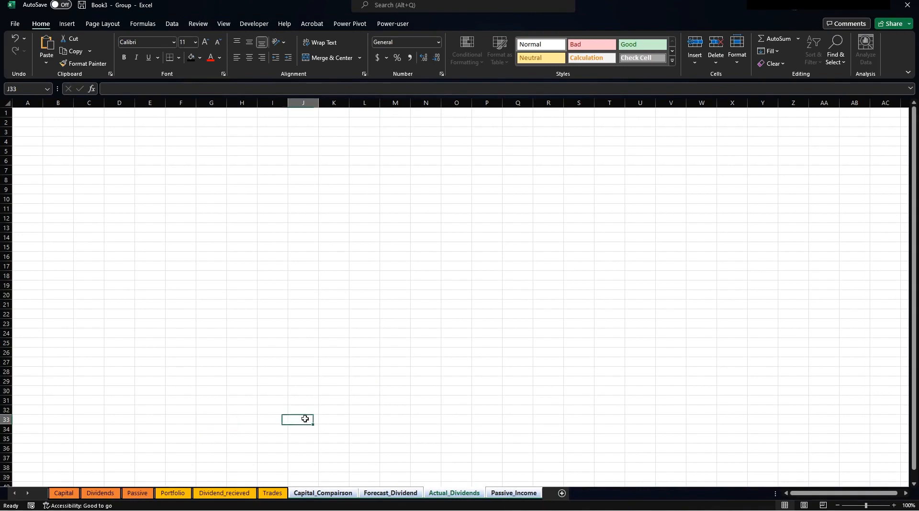
Return to the Trades sheet and select cell A1.
{"action": "left_click", "coordinate": [268, 492]}
{"action": "left_click", "coordinate": [212, 304]}
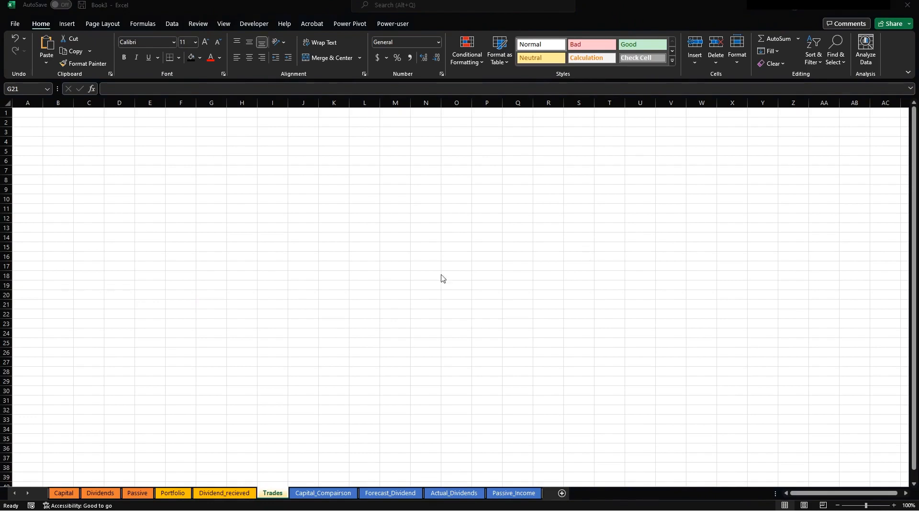
{"action": "left_click", "coordinate": [29, 115]}
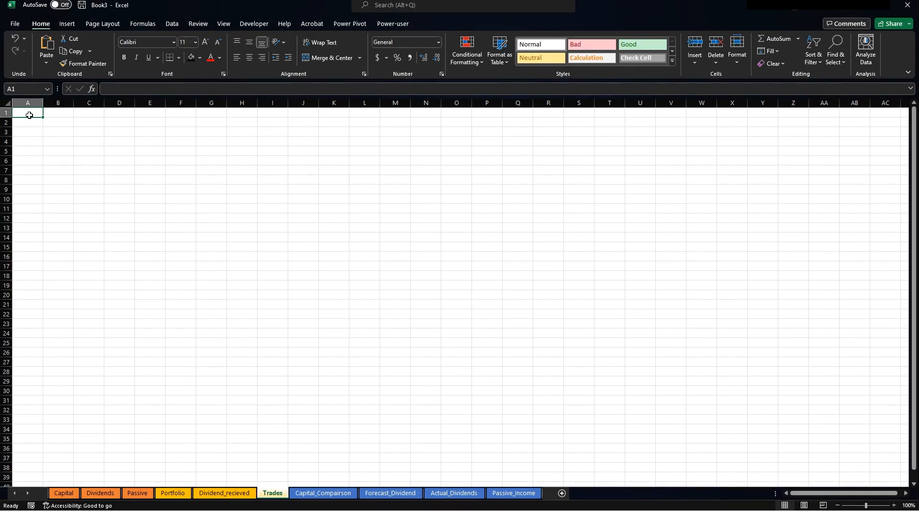
Enter headers Date, Share_Name, Shares, Cost and Brokerage across A1:E1.
{"action": "type", "text": "Date"}
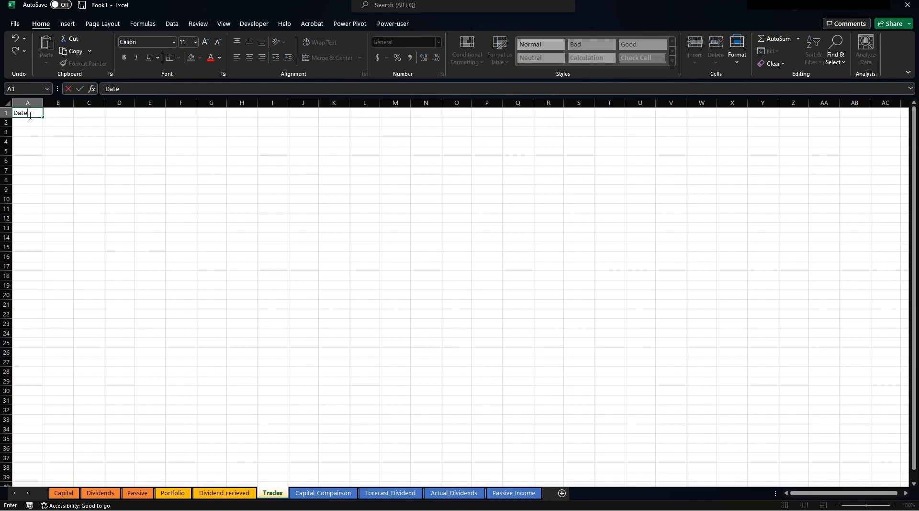
{"action": "key", "text": "Tab"}
{"action": "type", "text": "Share_"}
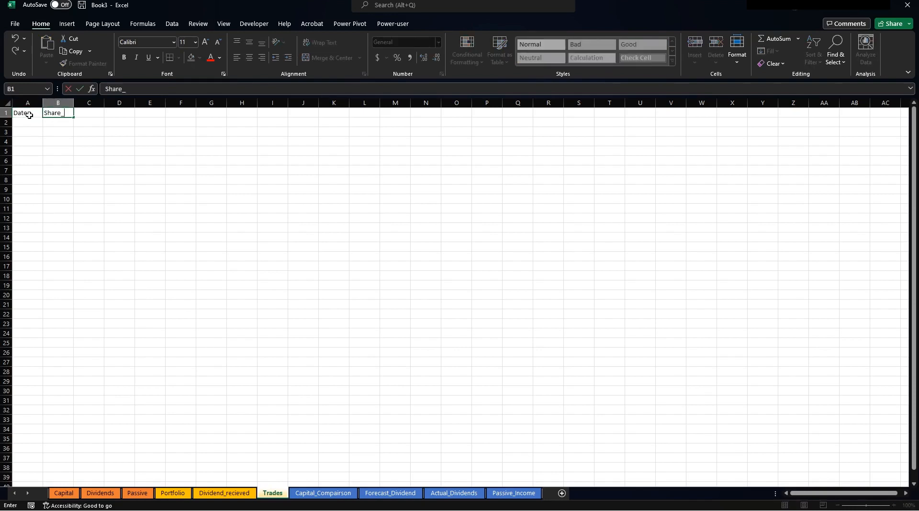
{"action": "type", "text": "Name"}
{"action": "key", "text": "Tab"}
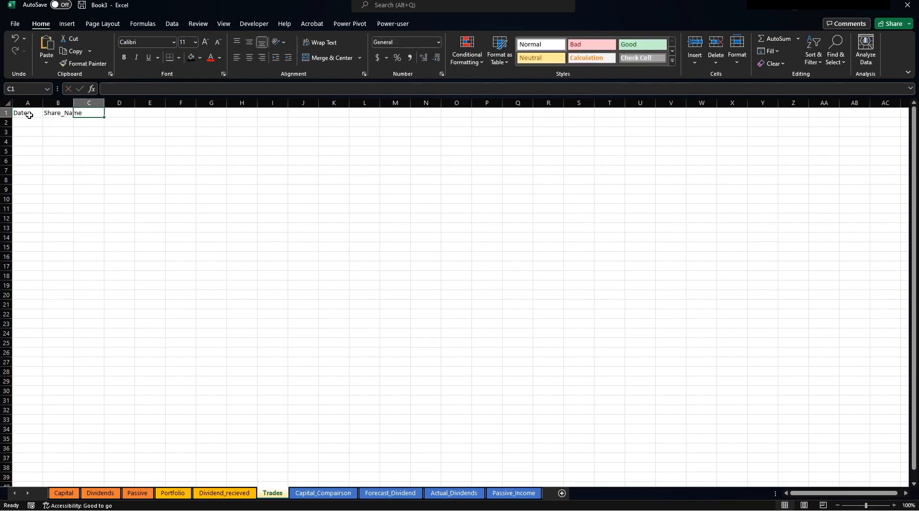
{"action": "type", "text": "Shares"}
{"action": "key", "text": "Tab"}
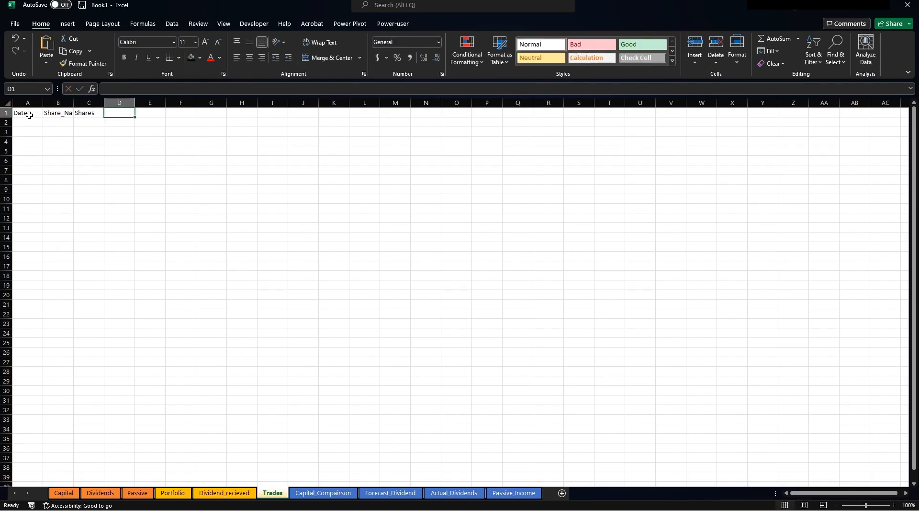
{"action": "type", "text": "Cost"}
{"action": "key", "text": "Tab"}
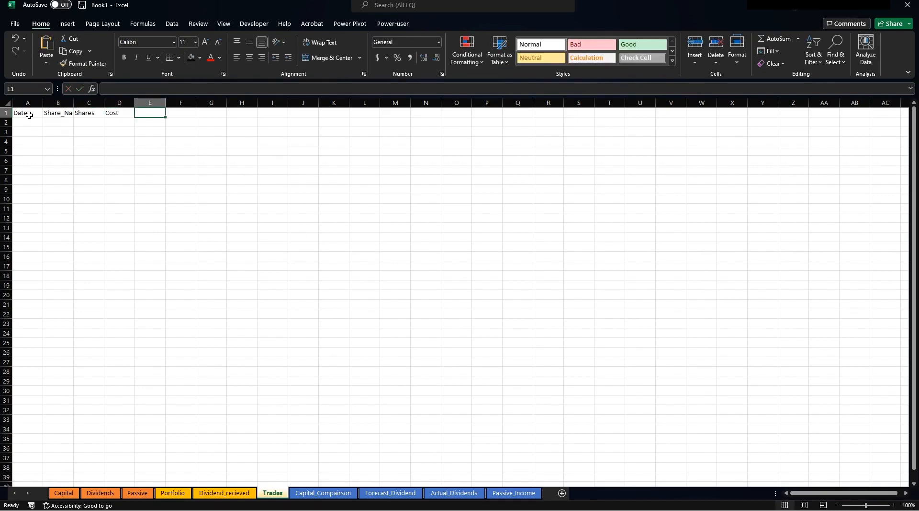
{"action": "type", "text": "Brok"}
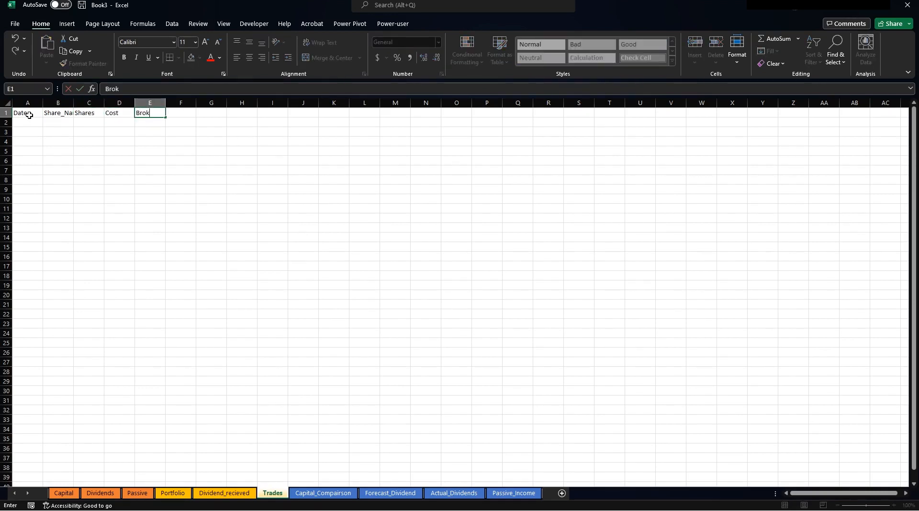
{"action": "type", "text": "erage"}
{"action": "key", "text": "Tab"}
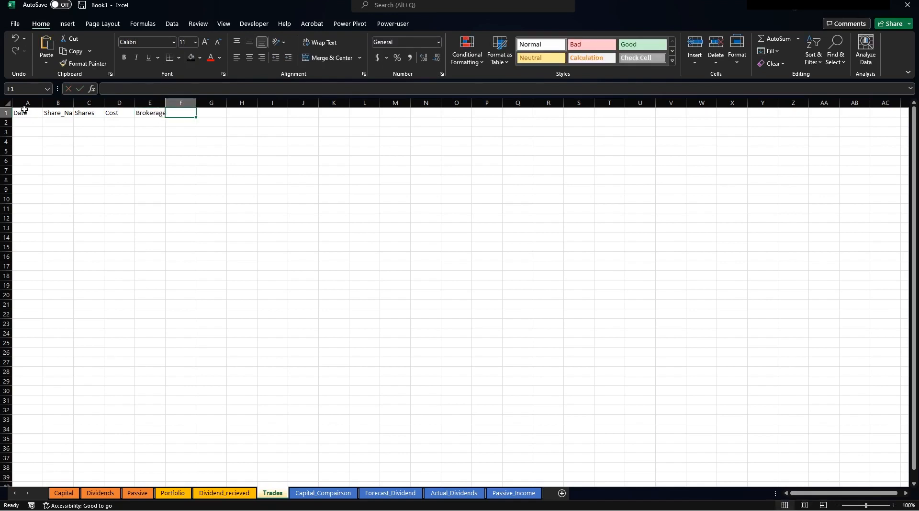
AutoFit columns A–E to the header text and select A2.
{"action": "left_click_drag", "start_coordinate": [26, 103], "coordinate": [166, 101]}
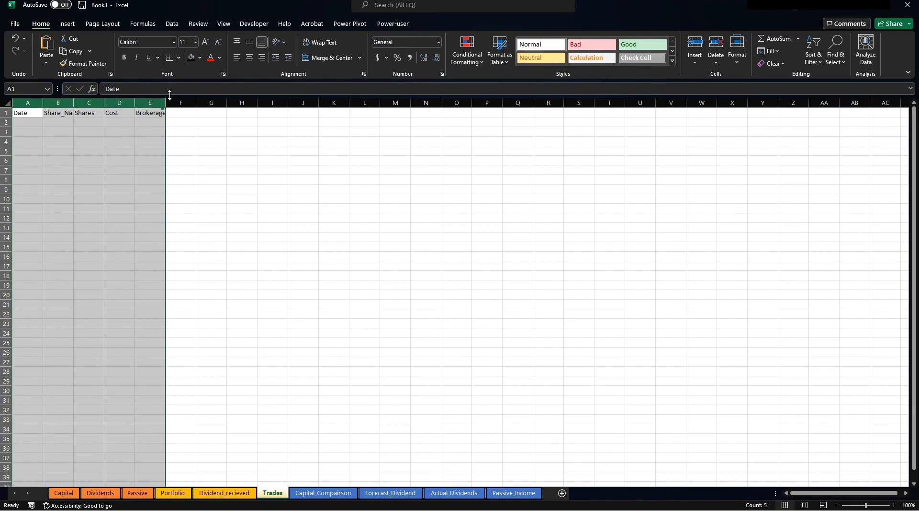
{"action": "double_click", "coordinate": [166, 102]}
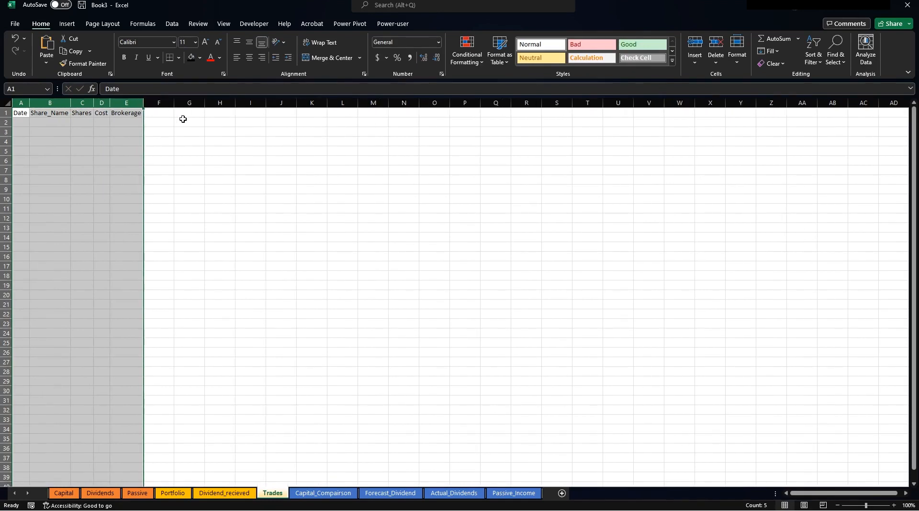
{"action": "left_click", "coordinate": [20, 124]}
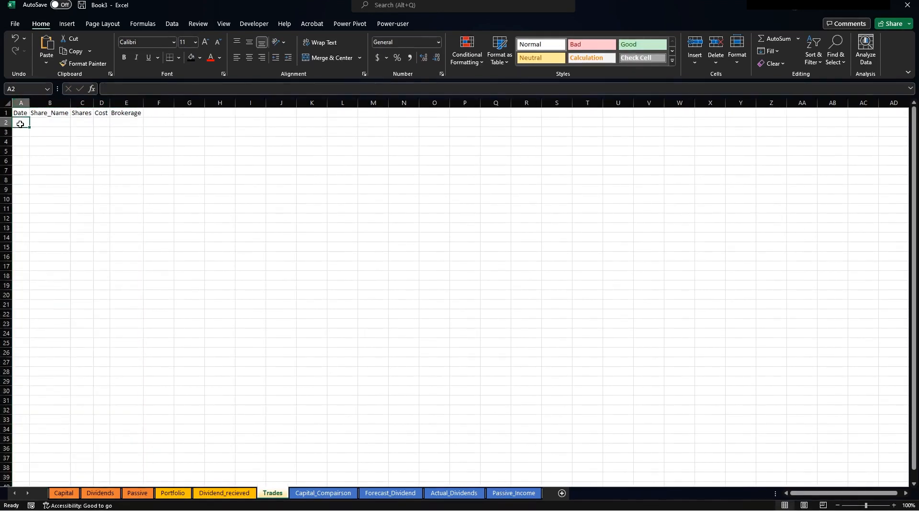
Enter the date 20/11/2022 in A2 and the share TSLA in B2.
{"action": "type", "text": "20/11"}
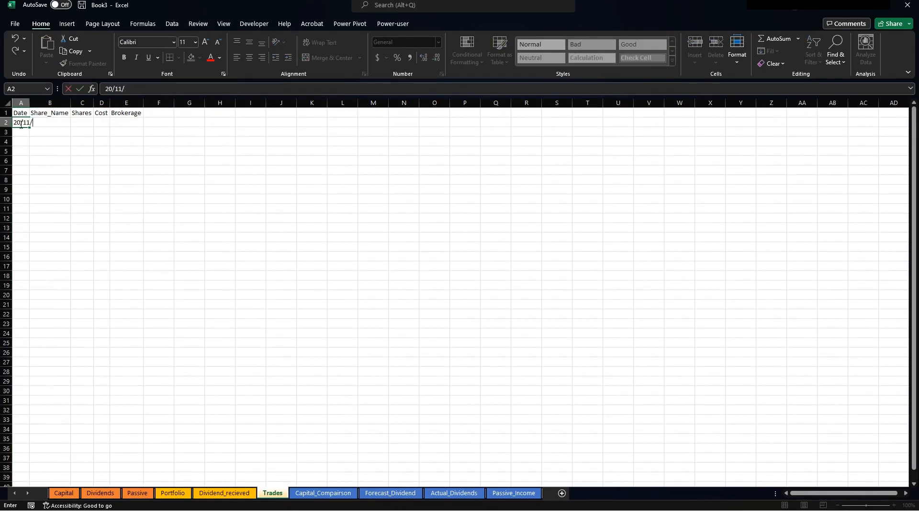
{"action": "type", "text": "/2022"}
{"action": "key", "text": "Return"}
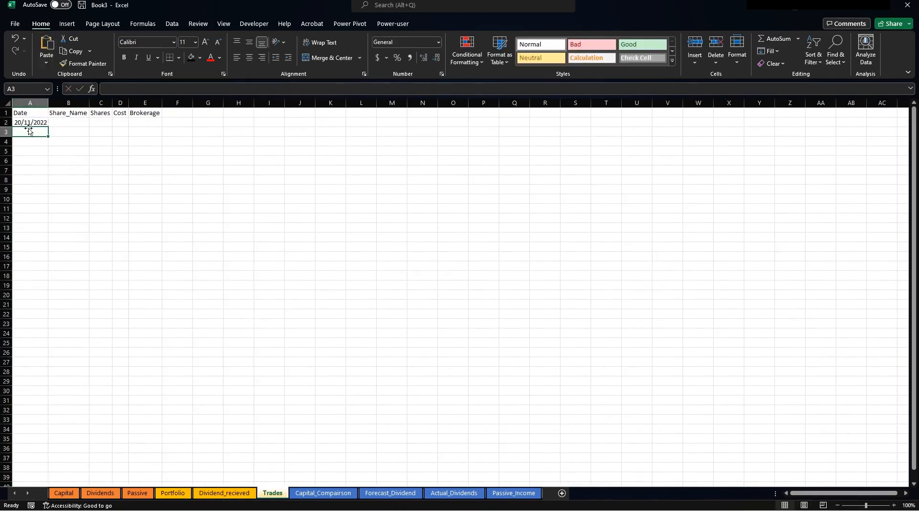
{"action": "left_click", "coordinate": [20, 124]}
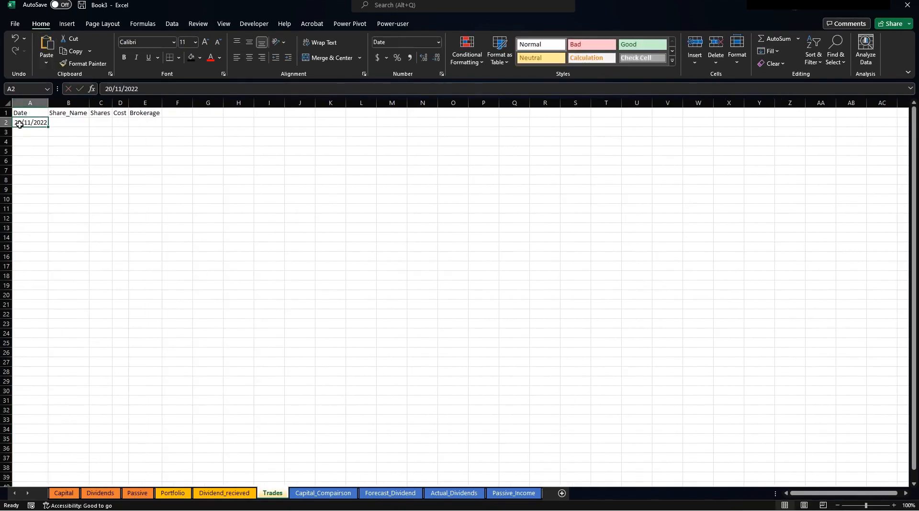
{"action": "left_click", "coordinate": [65, 122]}
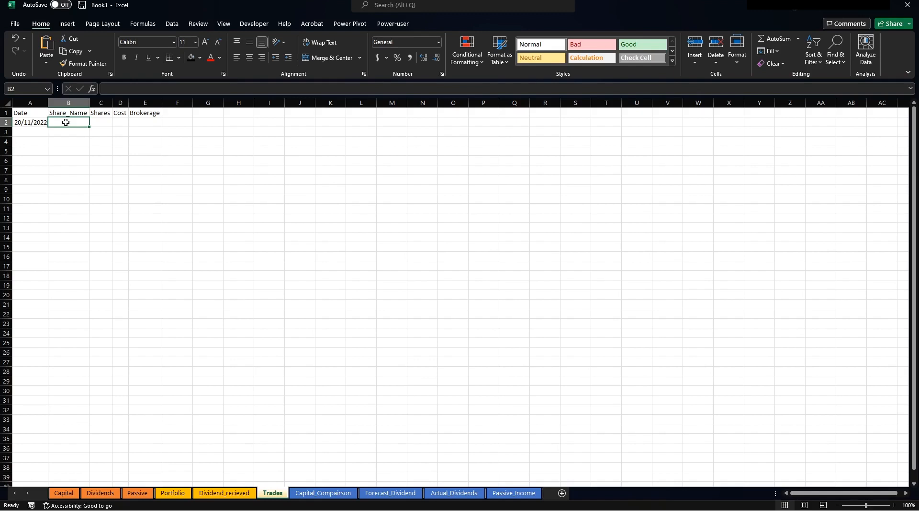
{"action": "type", "text": "TSLA"}
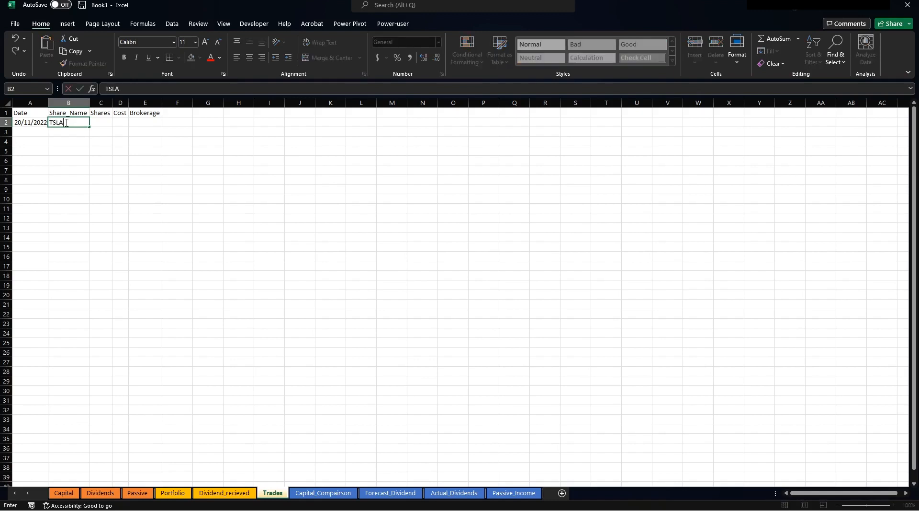
{"action": "key", "text": "Return"}
{"action": "left_click", "coordinate": [66, 123]}
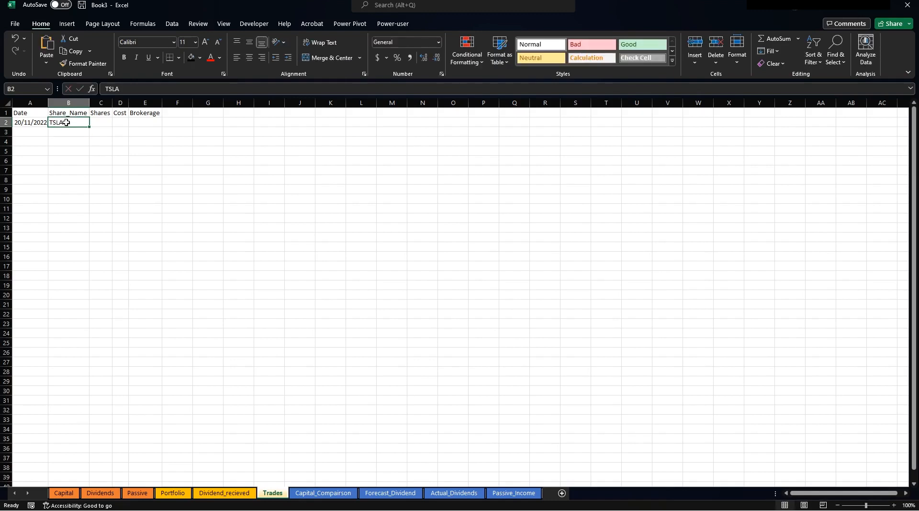
{"action": "left_click", "coordinate": [172, 23]}
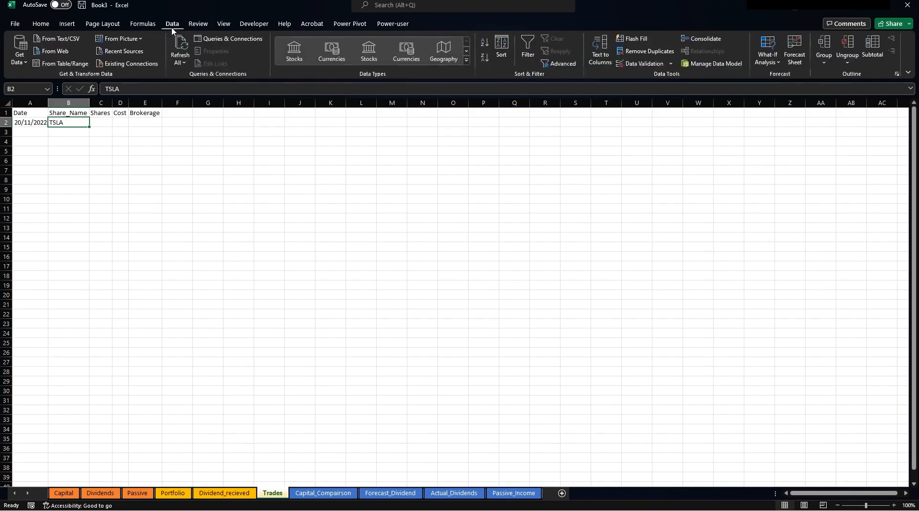
Convert TSLA to the linked stock TESLA, INC. (XNAS:TSLA) and widen columns B–D.
{"action": "left_click", "coordinate": [294, 50]}
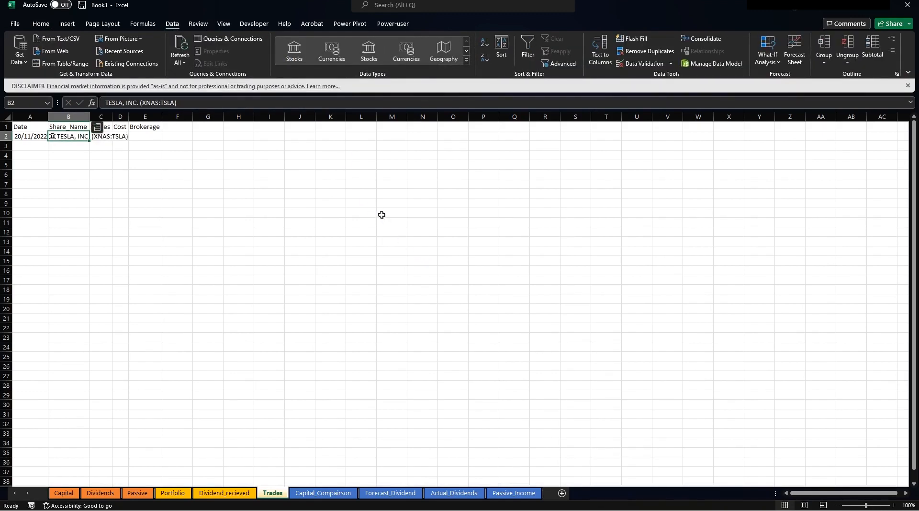
{"action": "left_click", "coordinate": [213, 205]}
{"action": "double_click", "coordinate": [90, 117]}
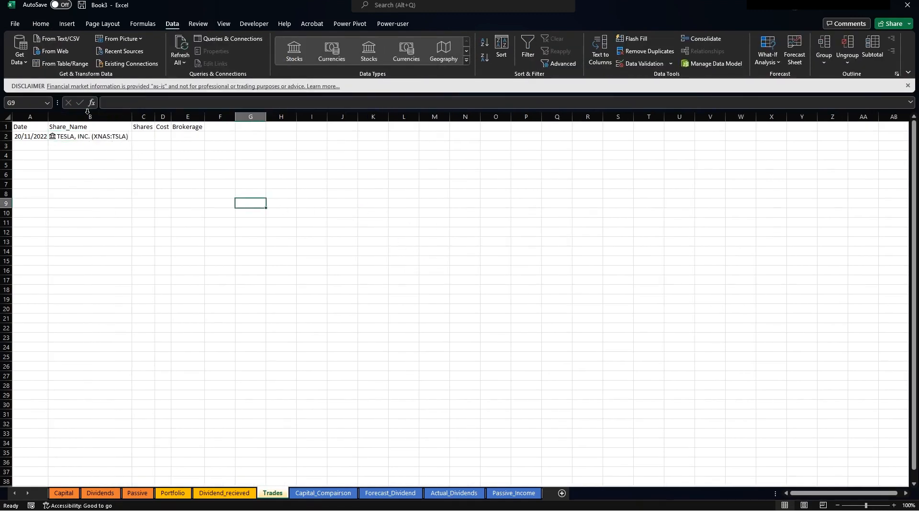
{"action": "left_click", "coordinate": [101, 195]}
{"action": "left_click", "coordinate": [77, 138]}
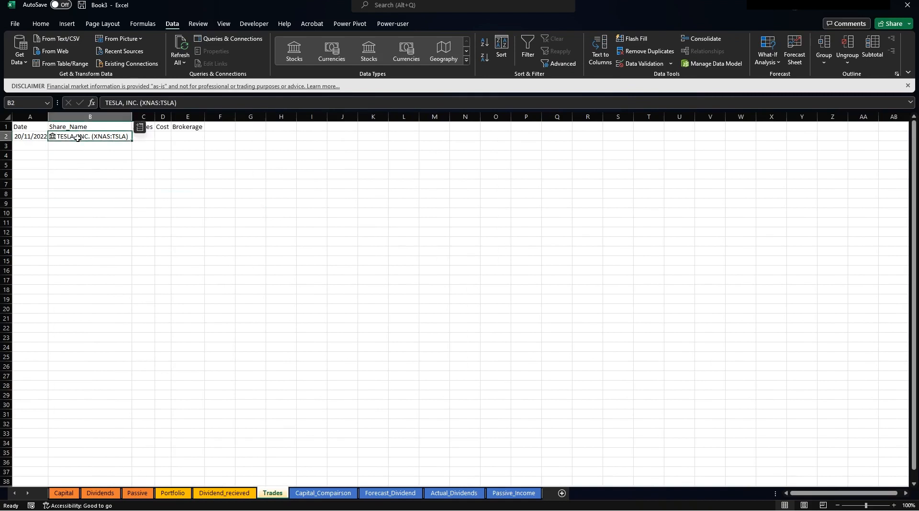
{"action": "left_click", "coordinate": [188, 196]}
{"action": "mouse_move", "coordinate": [172, 115]}
{"action": "left_mouse_down"}
{"action": "mouse_move", "coordinate": [191, 115]}
{"action": "mouse_move", "coordinate": [171, 115]}
{"action": "left_mouse_up"}
{"action": "left_click", "coordinate": [67, 164]}
Enter XASX:RIO in B3, convert it to RIO TINTO LIMITED stock, and widen column B.
{"action": "left_click", "coordinate": [63, 145]}
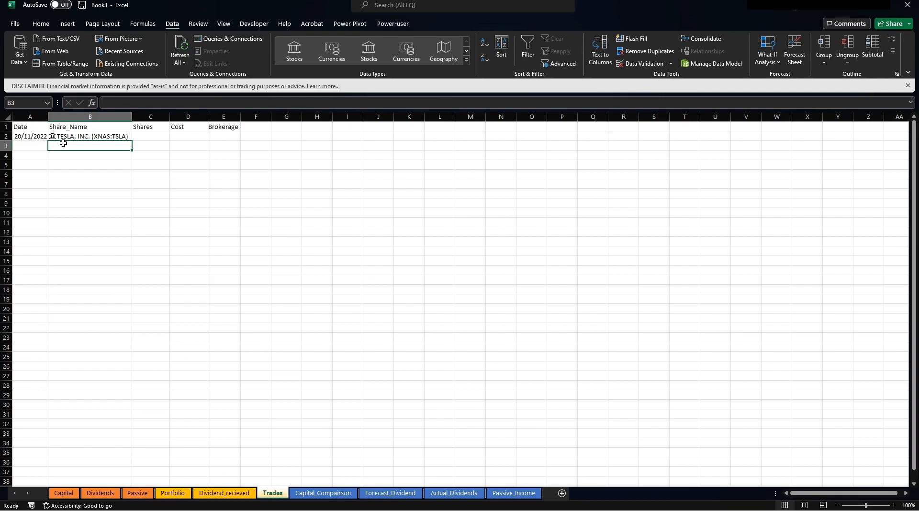
{"action": "type", "text": "X"}
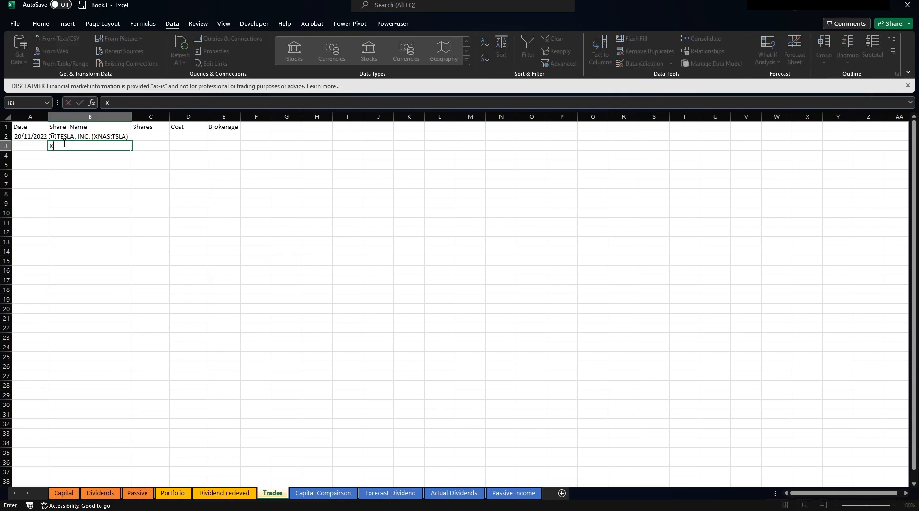
{"action": "type", "text": "ASX:RIO"}
{"action": "key", "text": "Return"}
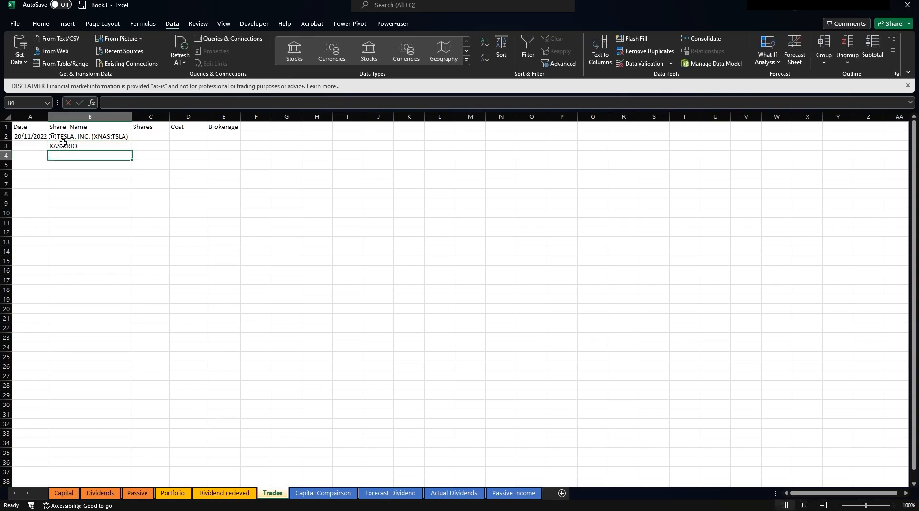
{"action": "left_click", "coordinate": [113, 145]}
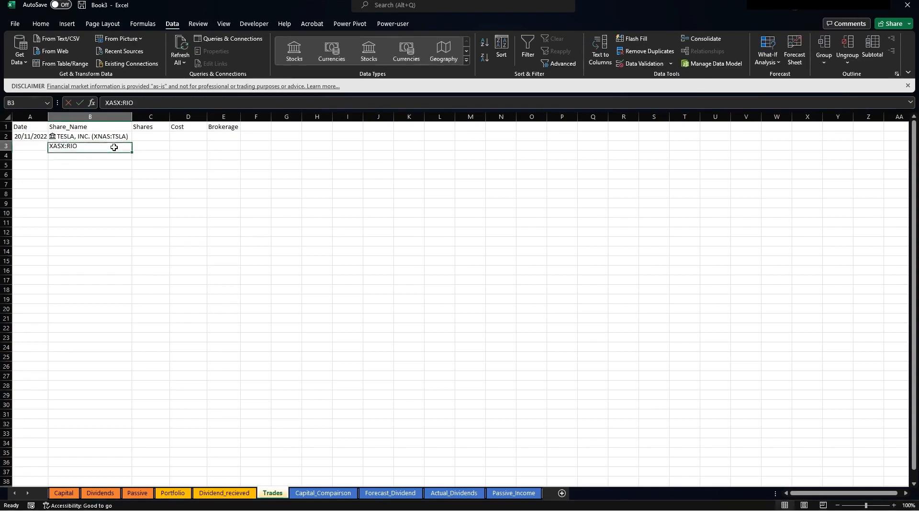
{"action": "left_click", "coordinate": [294, 50]}
{"action": "left_click", "coordinate": [255, 202]}
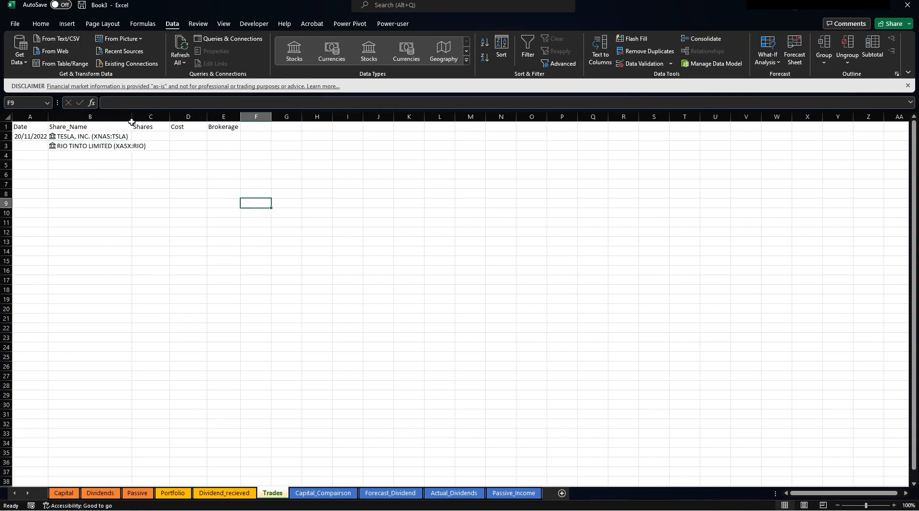
{"action": "left_click_drag", "start_coordinate": [131, 119], "coordinate": [147, 119]}
Enter RIO TINTO LIMITED in B4, clear that duplicate, and type RIO in B5.
{"action": "left_click", "coordinate": [114, 155]}
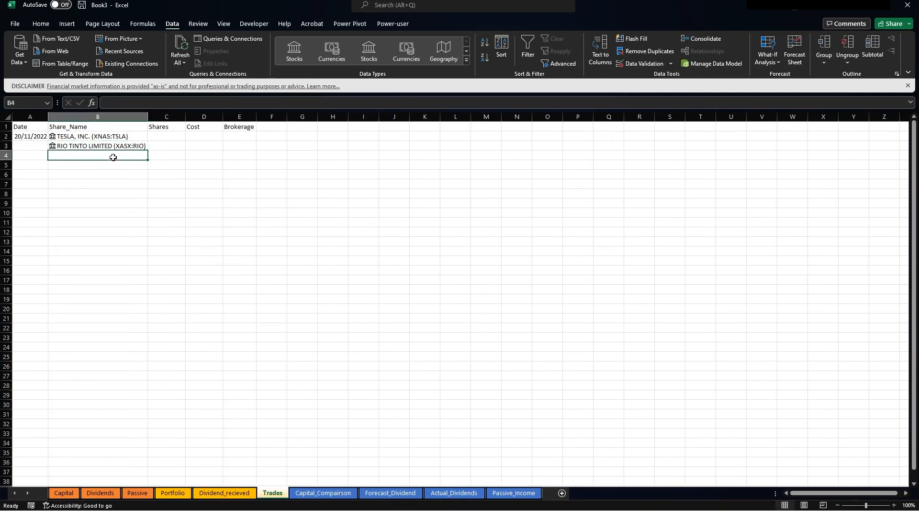
{"action": "type", "text": "RIO TINTO LIMITED (XASX:RIO"}
{"action": "key", "text": "Return"}
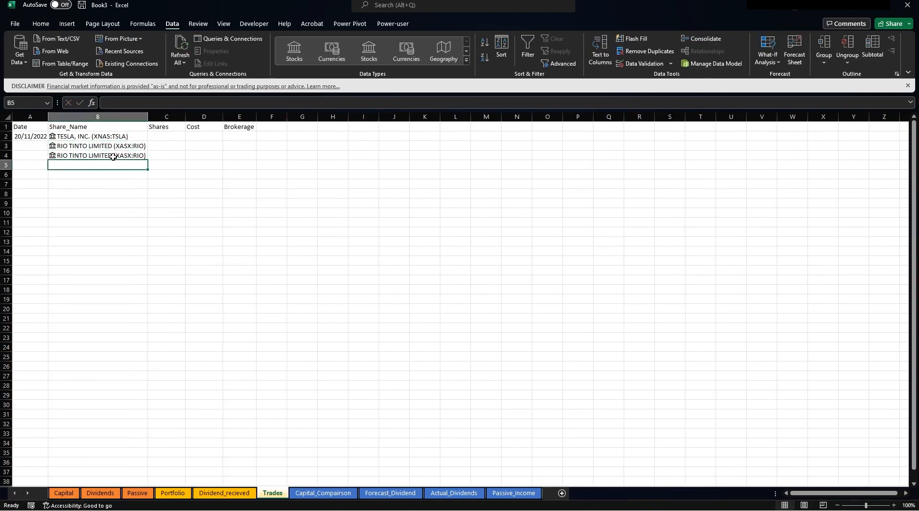
{"action": "left_click", "coordinate": [96, 156]}
{"action": "key", "text": "Delete"}
{"action": "key", "text": "Return"}
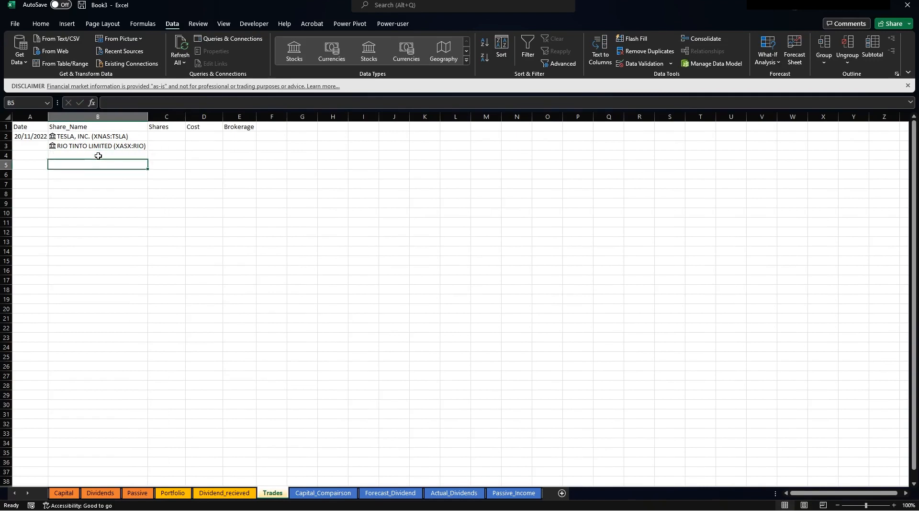
{"action": "type", "text": "RIO"}
{"action": "key", "text": "Return"}
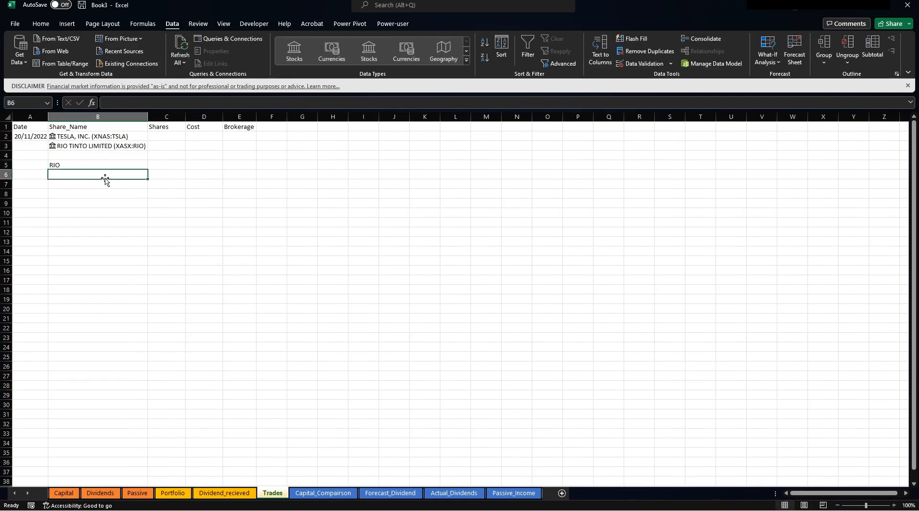
Try converting RIO in B5 to a stock, then abandon it and clear the stray row 5 entry.
{"action": "left_click", "coordinate": [119, 164]}
{"action": "left_click", "coordinate": [295, 50]}
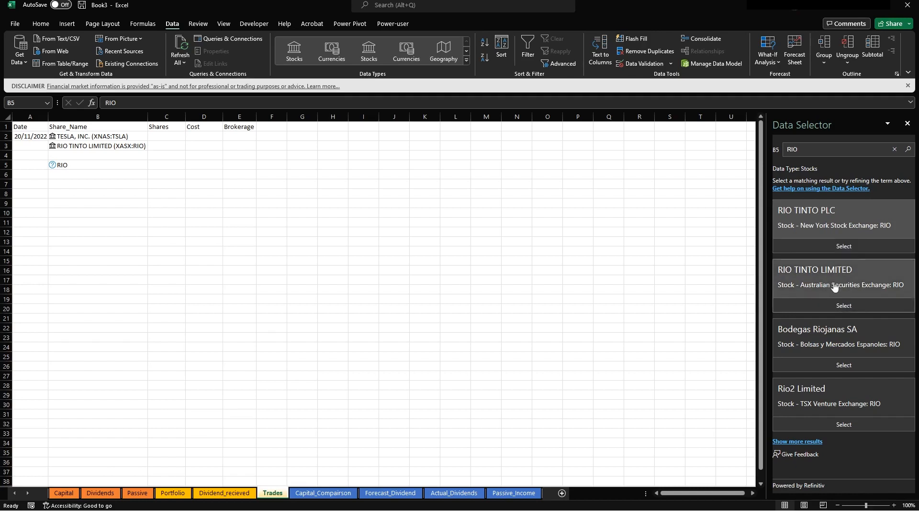
{"action": "left_click", "coordinate": [910, 124]}
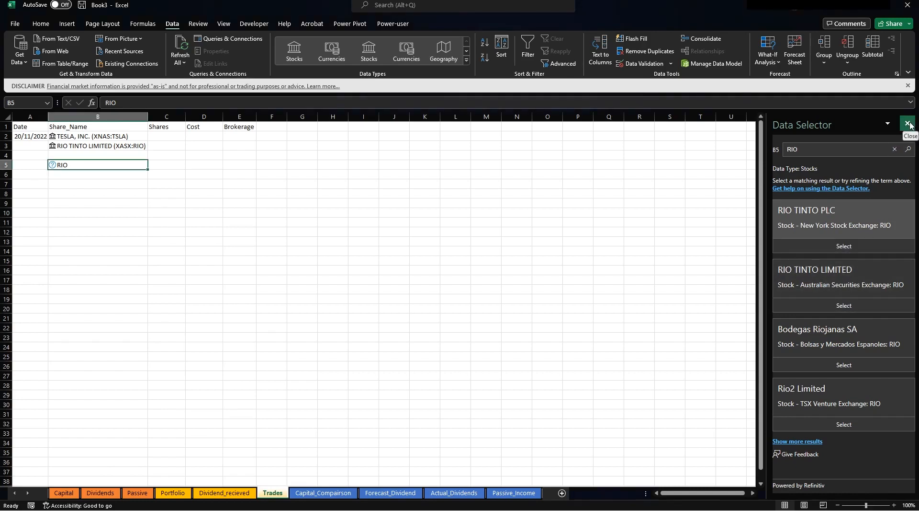
{"action": "left_click", "coordinate": [358, 165]}
{"action": "right_click", "coordinate": [4, 164]}
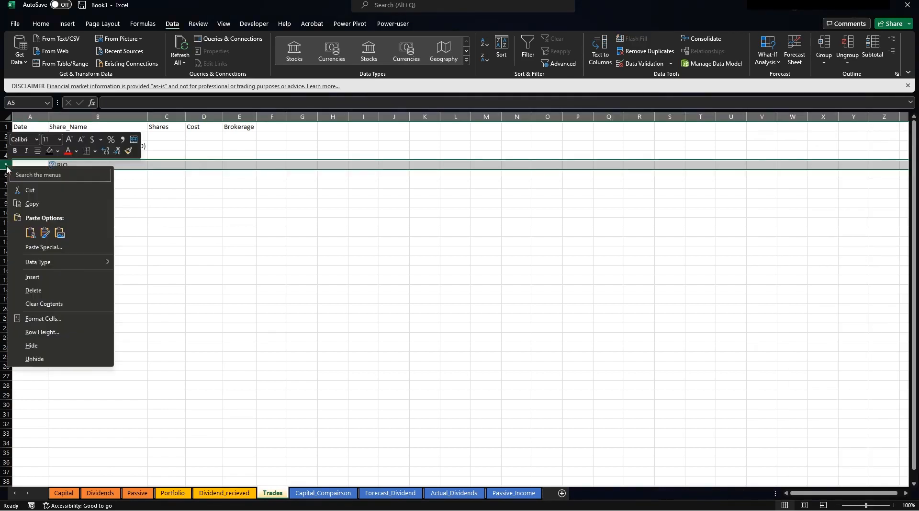
{"action": "key", "text": "Escape"}
{"action": "key", "text": "Delete"}
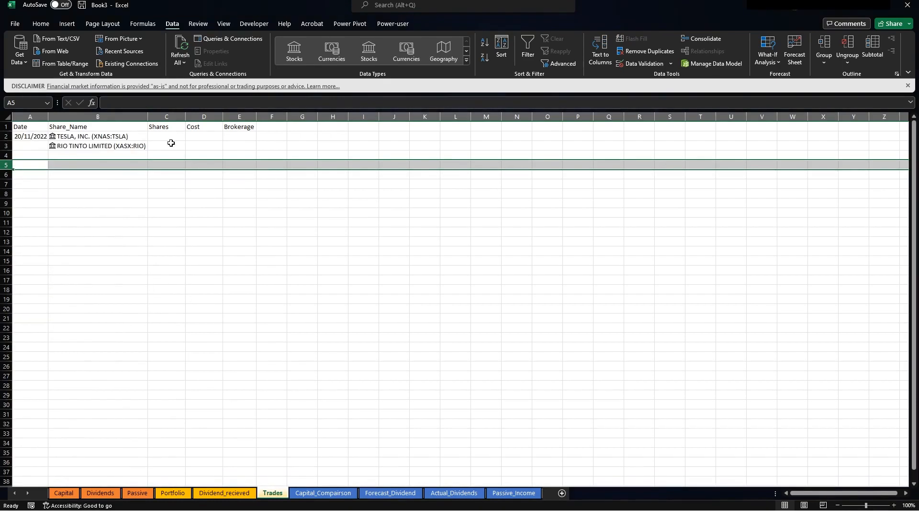
Enter shares of 10 and 100 and costs of 270 and 100 for Tesla and Rio Tinto.
{"action": "left_click", "coordinate": [168, 136]}
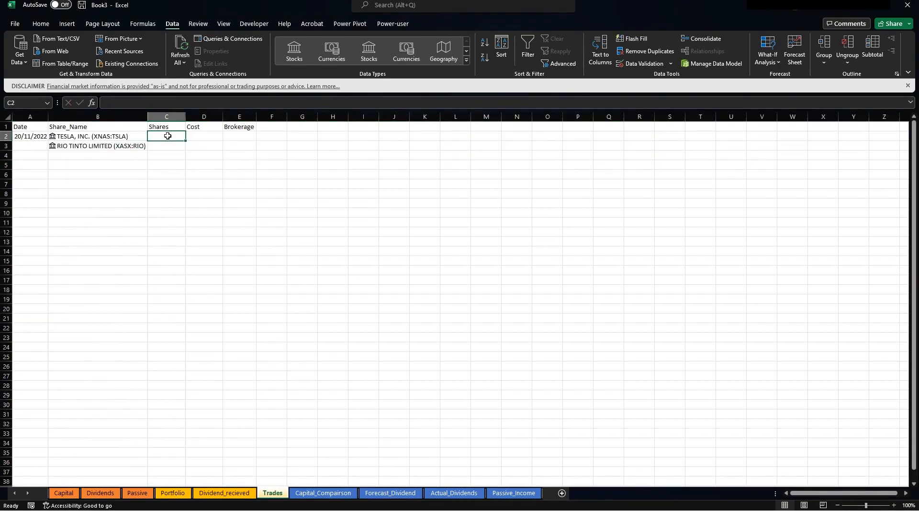
{"action": "type", "text": "10"}
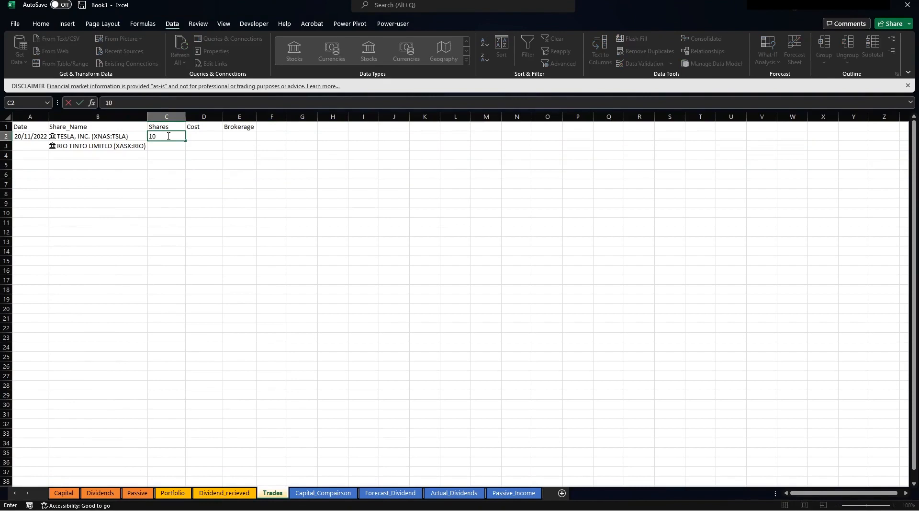
{"action": "key", "text": "Return"}
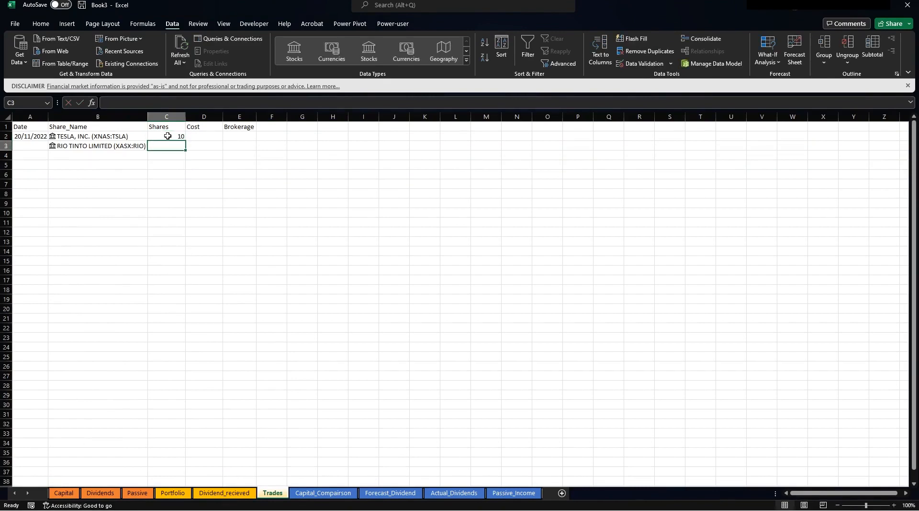
{"action": "type", "text": "100"}
{"action": "key", "text": "Tab"}
{"action": "key", "text": "Up"}
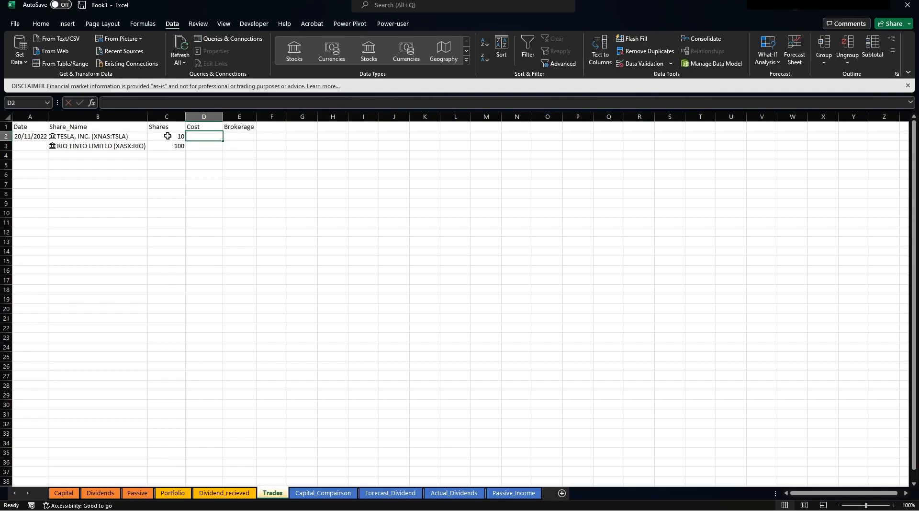
{"action": "type", "text": "270"}
{"action": "key", "text": "Return"}
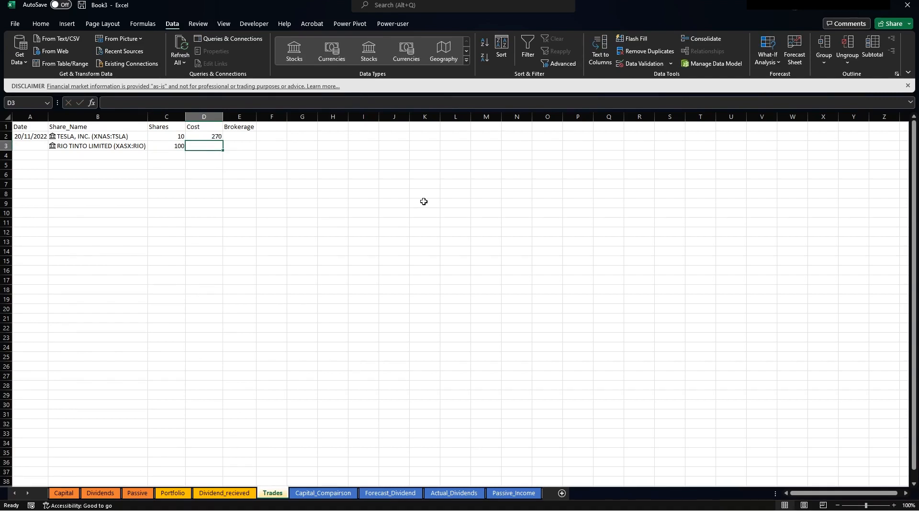
{"action": "type", "text": "100"}
{"action": "key", "text": "Return"}
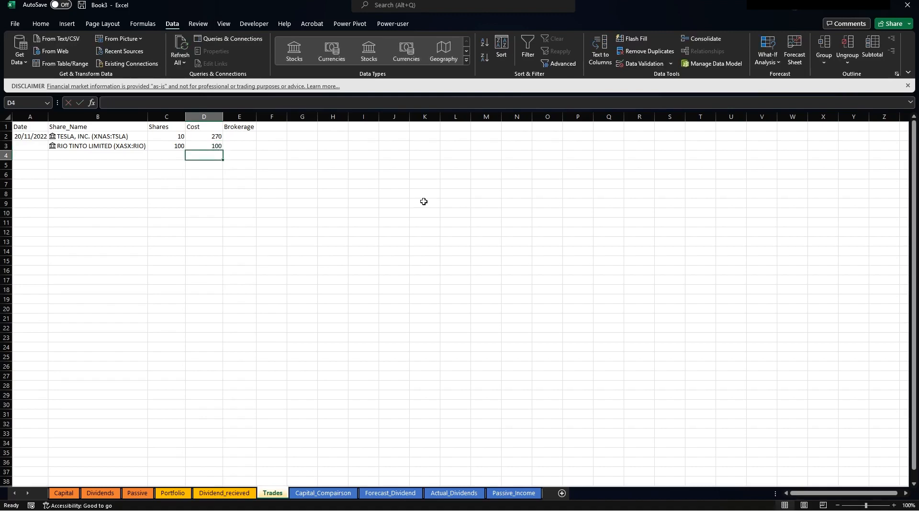
Enter brokerage of 1 for Tesla and 6.6 for Rio Tinto.
{"action": "key", "text": "Right"}
{"action": "key", "text": "Up"}
{"action": "key", "text": "Up"}
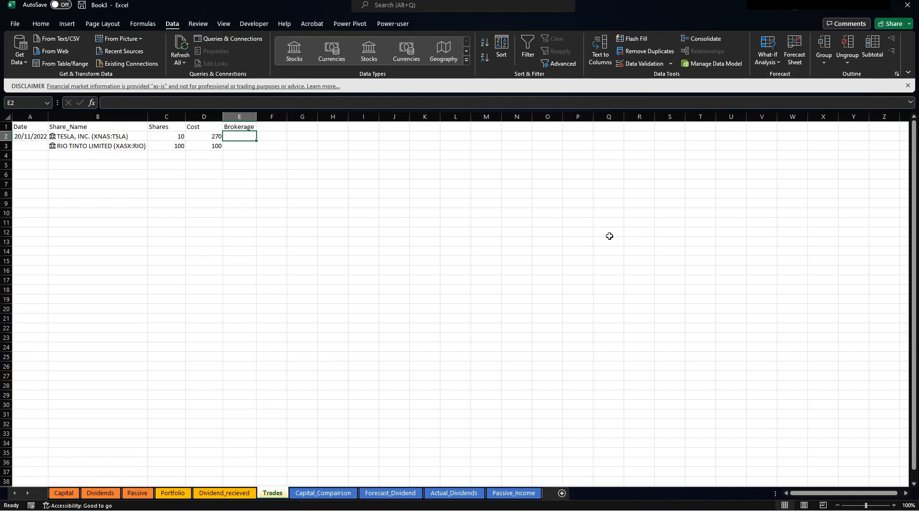
{"action": "type", "text": "1"}
{"action": "key", "text": "Return"}
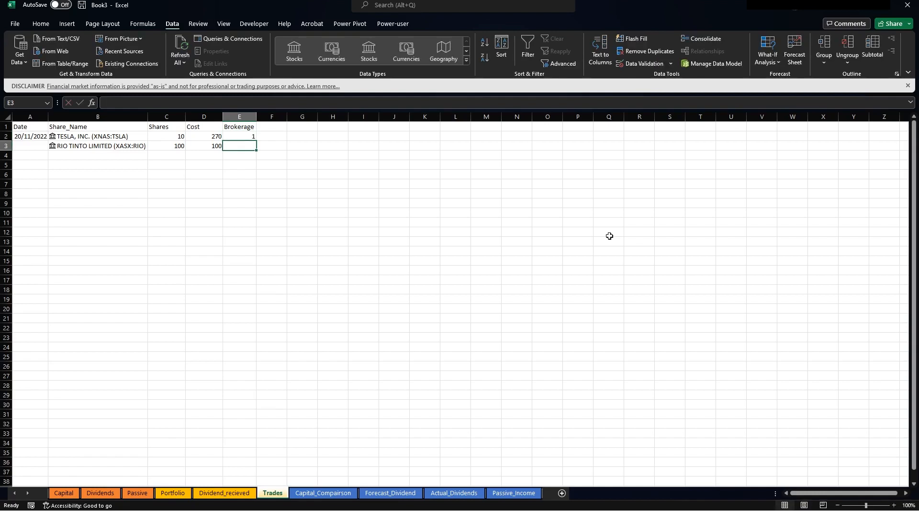
{"action": "type", "text": "6.6"}
{"action": "key", "text": "Tab"}
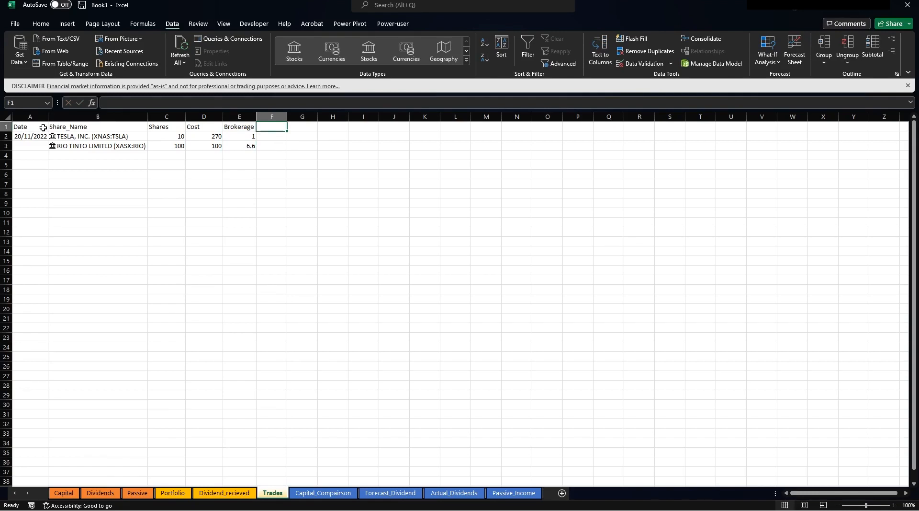
Shade the Date-to-Brokerage header cells A1:E1 green.
{"action": "left_click_drag", "start_coordinate": [36, 128], "coordinate": [224, 124]}
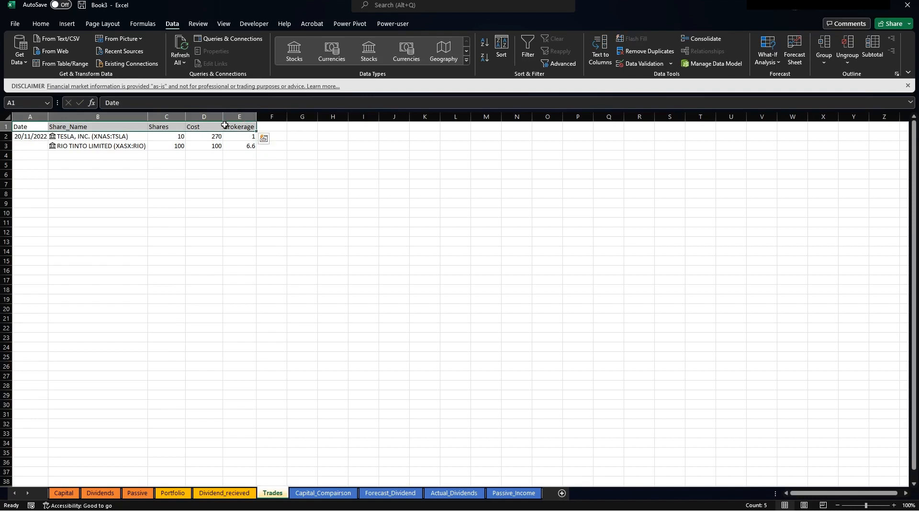
{"action": "left_click", "coordinate": [41, 24]}
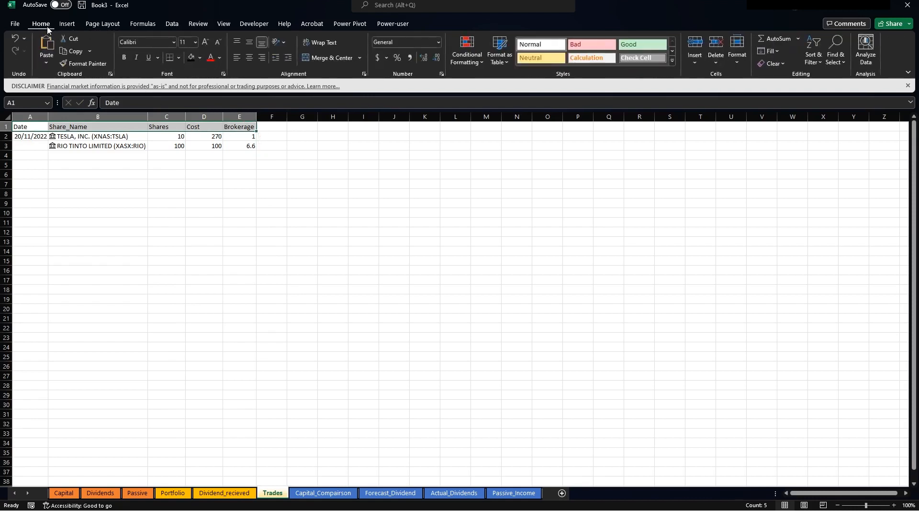
{"action": "left_click", "coordinate": [200, 58]}
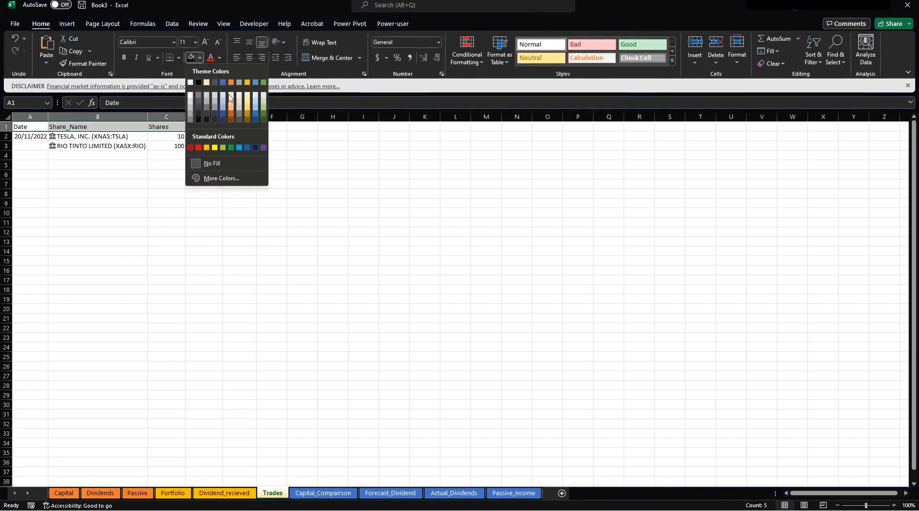
{"action": "left_click", "coordinate": [264, 82]}
{"action": "left_click_drag", "start_coordinate": [165, 174], "coordinate": [146, 177]}
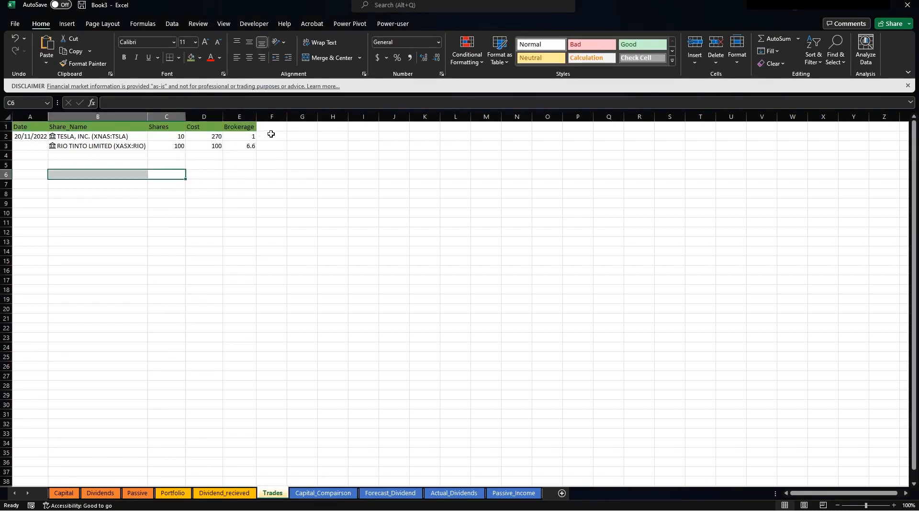
Add headers Purchase_Cost, Currency and Purchase_Cost(AUD) in F1:H1.
{"action": "left_click", "coordinate": [268, 125]}
{"action": "type", "text": "Pu"}
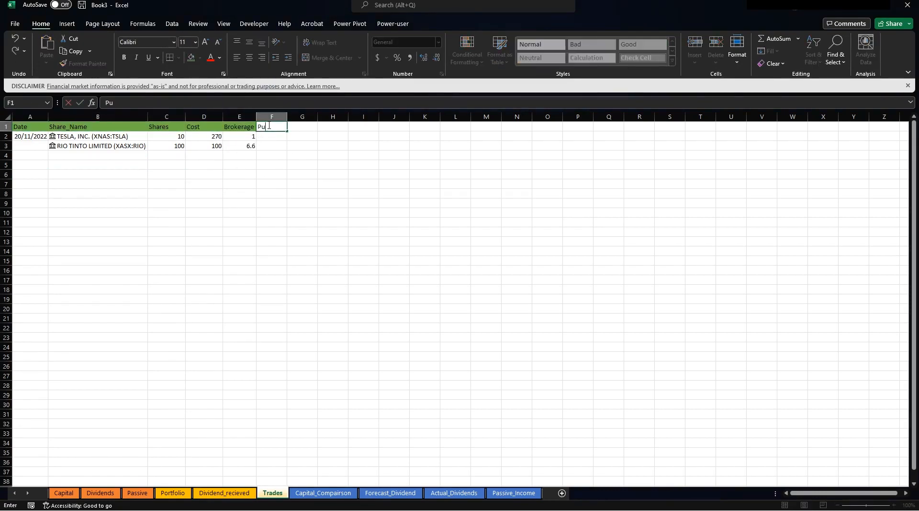
{"action": "type", "text": "rchase_Cost"}
{"action": "key", "text": "Return"}
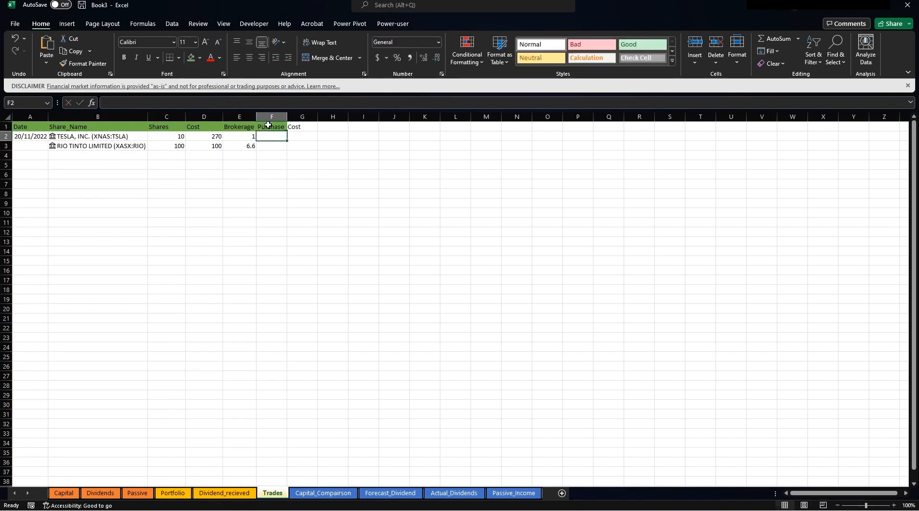
{"action": "left_click", "coordinate": [268, 125]}
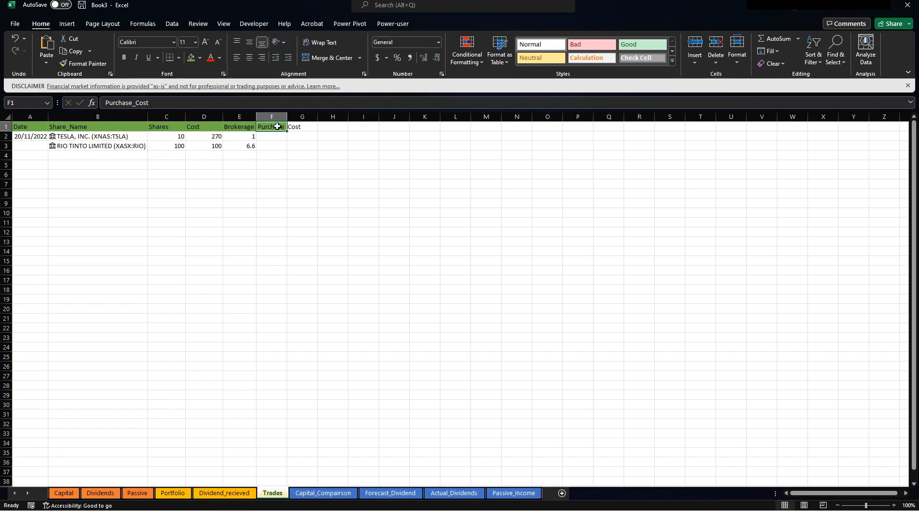
{"action": "left_click", "coordinate": [304, 126]}
{"action": "type", "text": "Curre"}
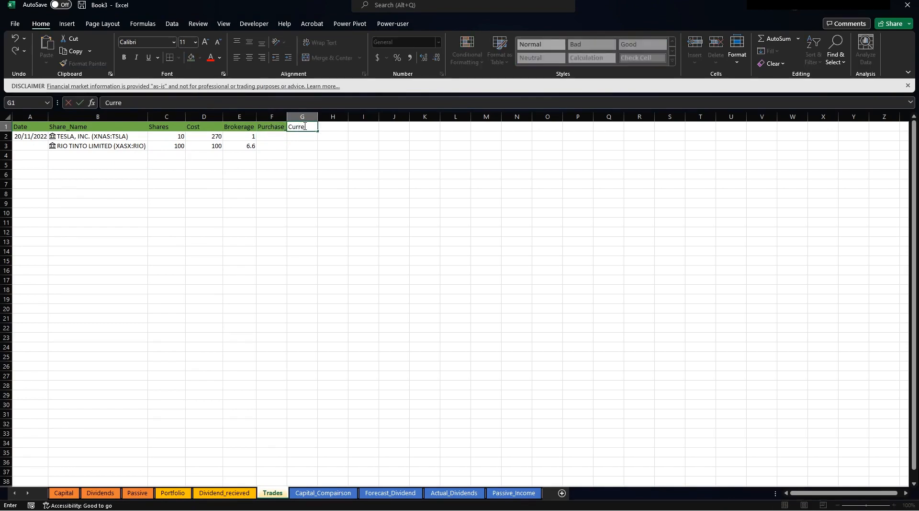
{"action": "type", "text": "ncy"}
{"action": "key", "text": "Tab"}
{"action": "type", "text": "Pu"}
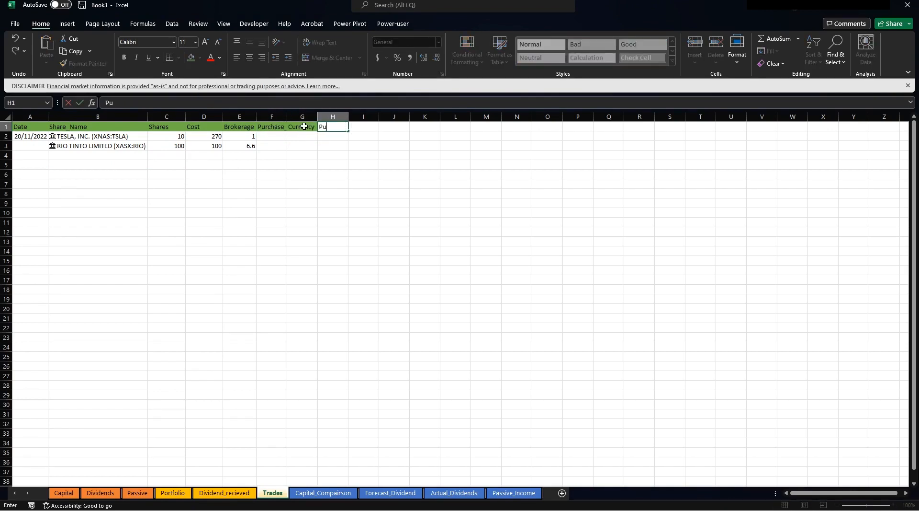
{"action": "type", "text": "rchase_Cost(AUD"}
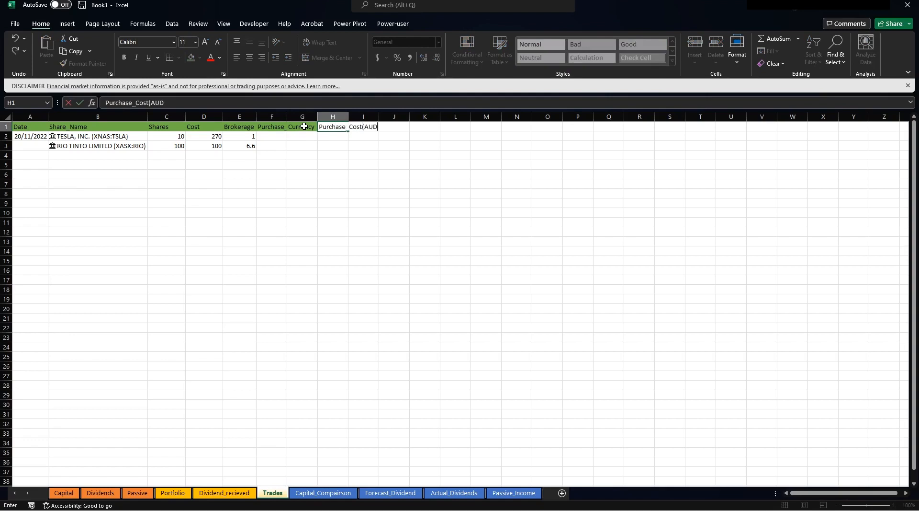
{"action": "key", "text": "Return"}
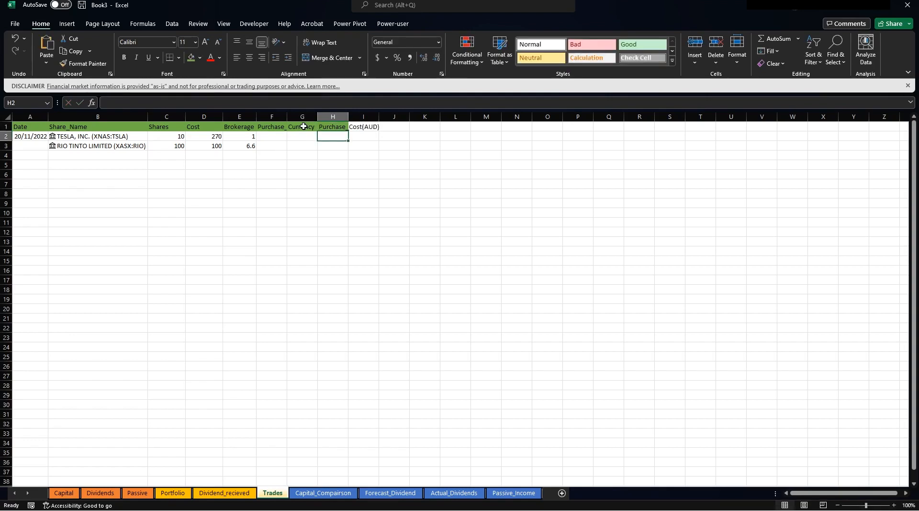
Autofit columns F through I to their header text.
{"action": "left_click_drag", "start_coordinate": [276, 116], "coordinate": [366, 117]}
{"action": "double_click", "coordinate": [379, 117]}
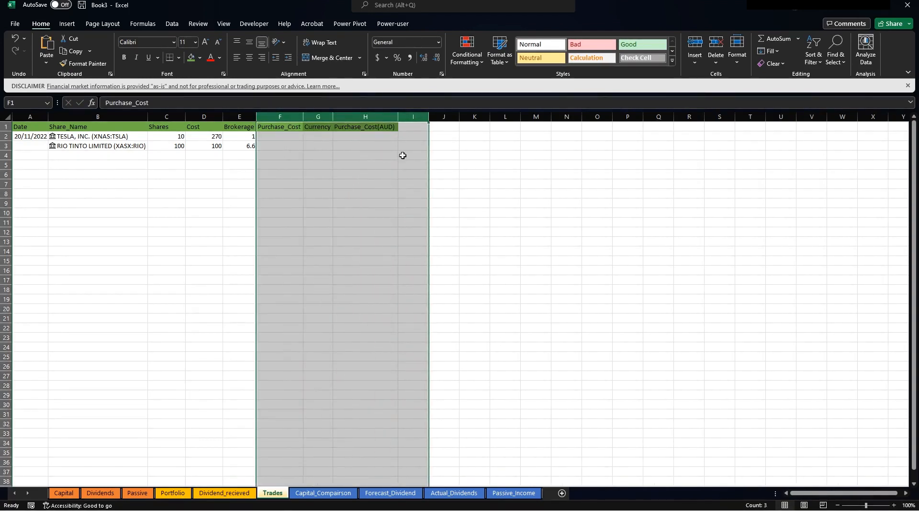
{"action": "left_click", "coordinate": [357, 158]}
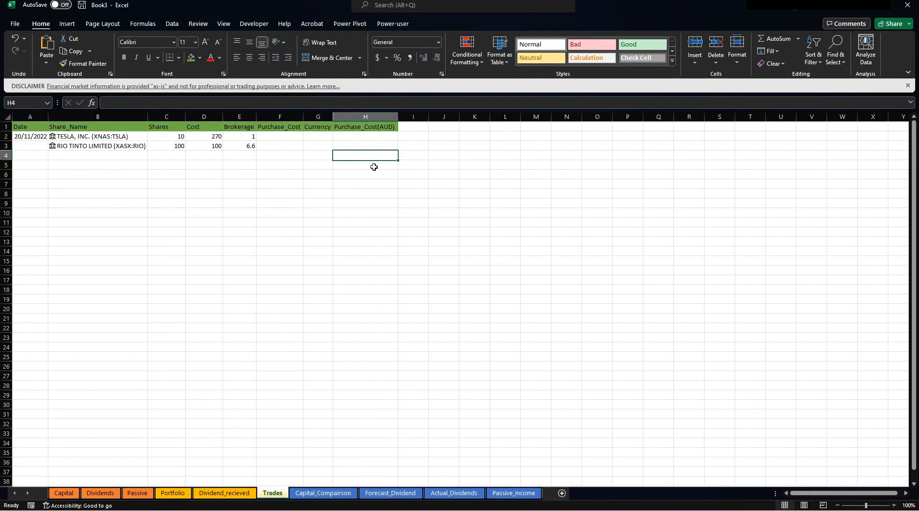
Enter =+C2*D2+E2 in F2 and fill it to F3, giving 2701 and 10006.6.
{"action": "left_click", "coordinate": [286, 128]}
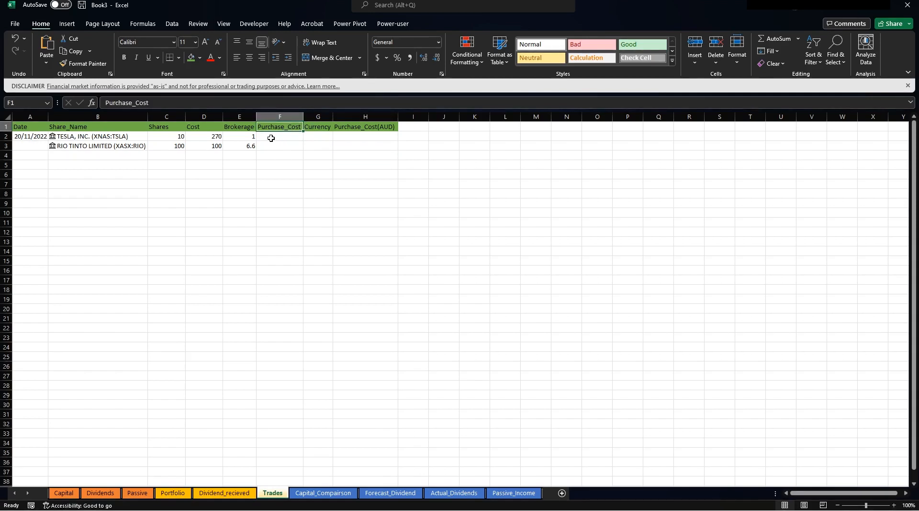
{"action": "left_click", "coordinate": [271, 138]}
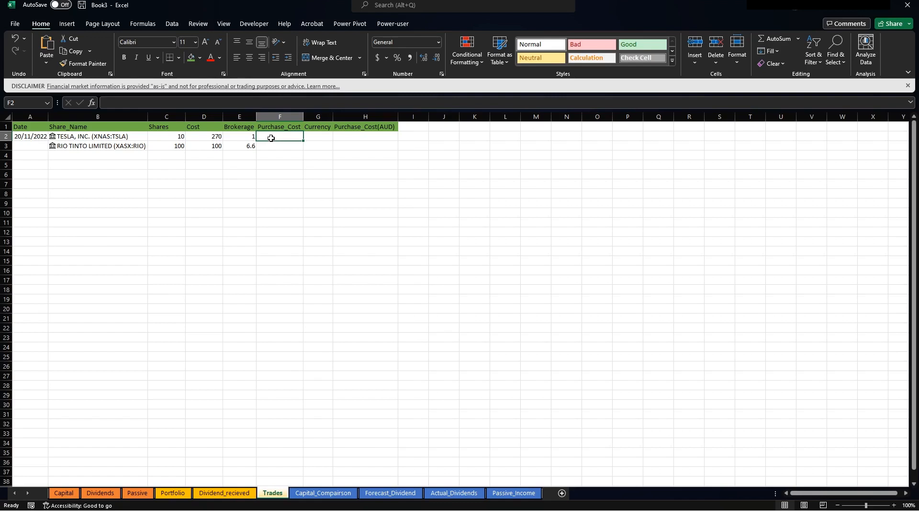
{"action": "type", "text": "+"}
{"action": "key", "text": "Left"}
{"action": "key", "text": "Left"}
{"action": "key", "text": "Left"}
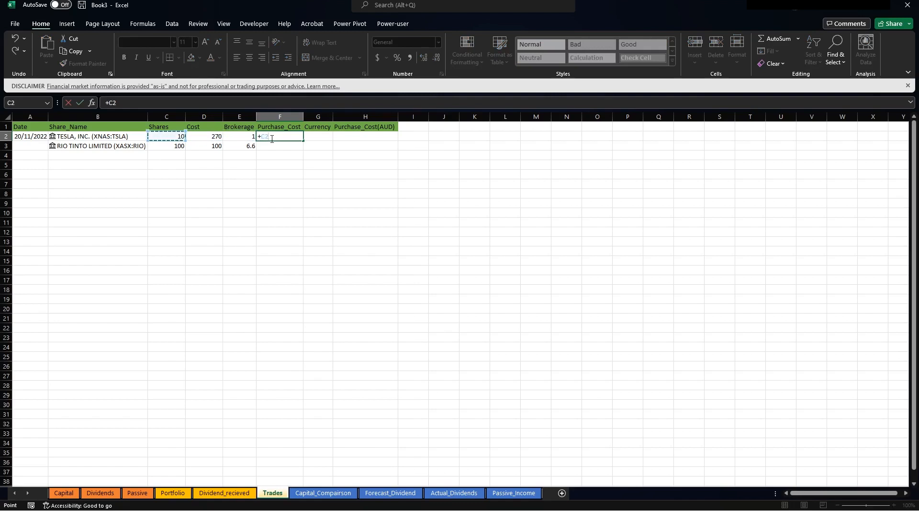
{"action": "type", "text": "*"}
{"action": "key", "text": "Left"}
{"action": "key", "text": "Left"}
{"action": "type", "text": "+"}
{"action": "key", "text": "Left"}
{"action": "key", "text": "ctrl+Return"}
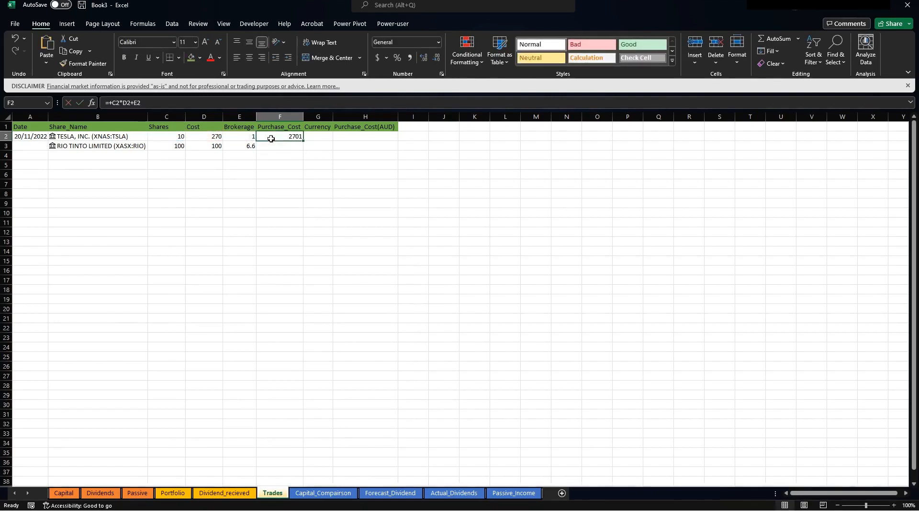
{"action": "left_click_drag", "start_coordinate": [302, 141], "coordinate": [302, 151]}
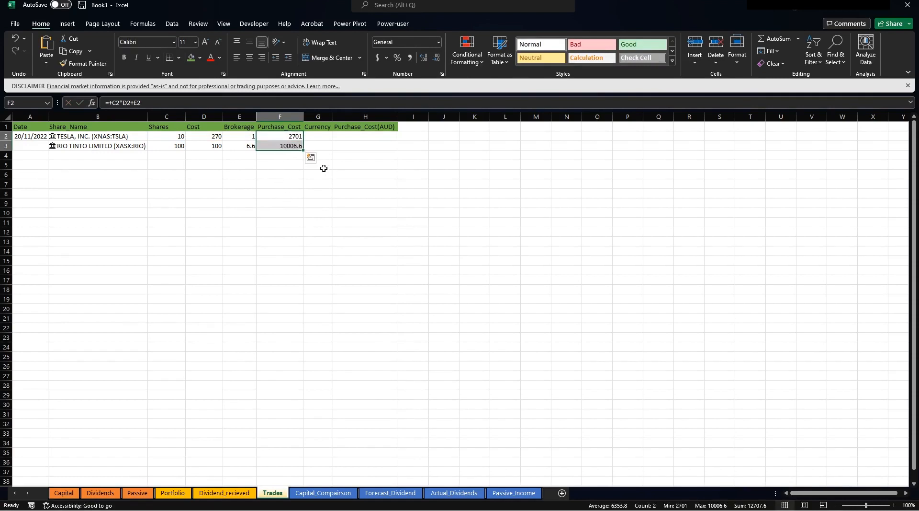
Format the Purchase_Cost values F2:F3 as currency, showing $2,701.00 and $10,006.60.
{"action": "right_click", "coordinate": [269, 146]}
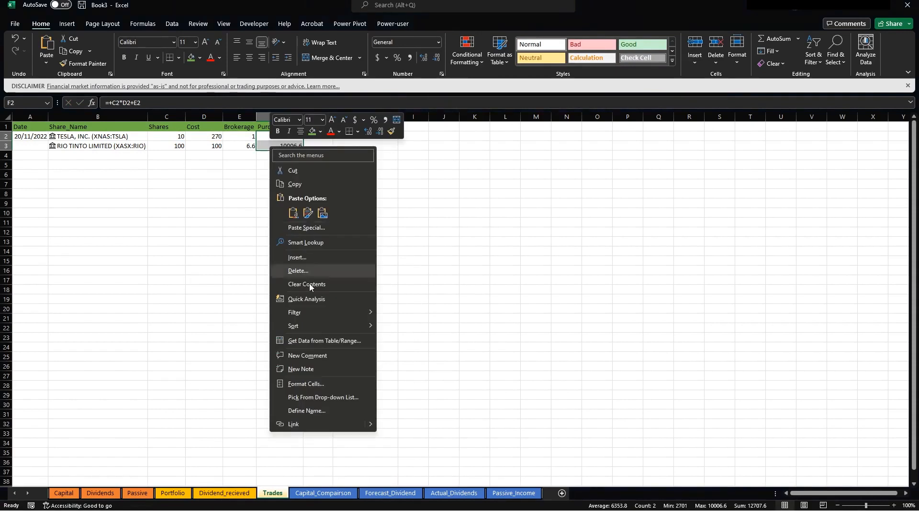
{"action": "left_click", "coordinate": [308, 385]}
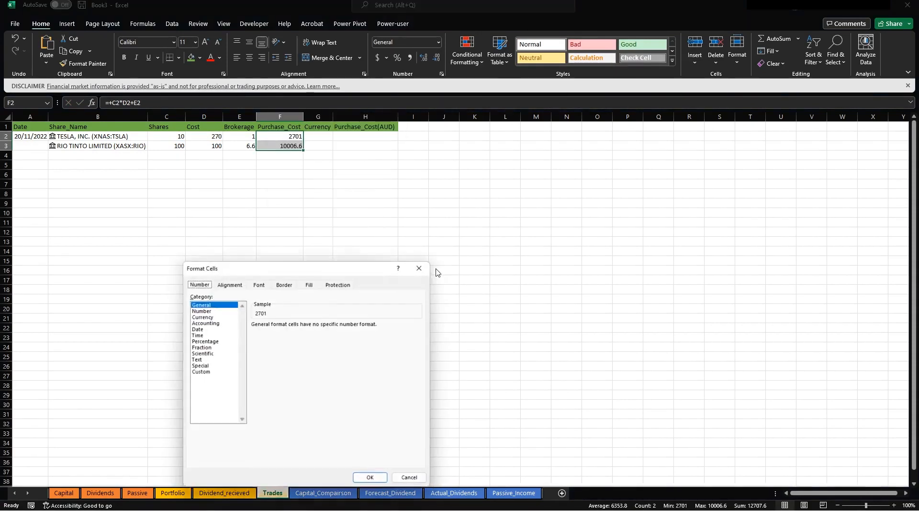
{"action": "left_click", "coordinate": [217, 316]}
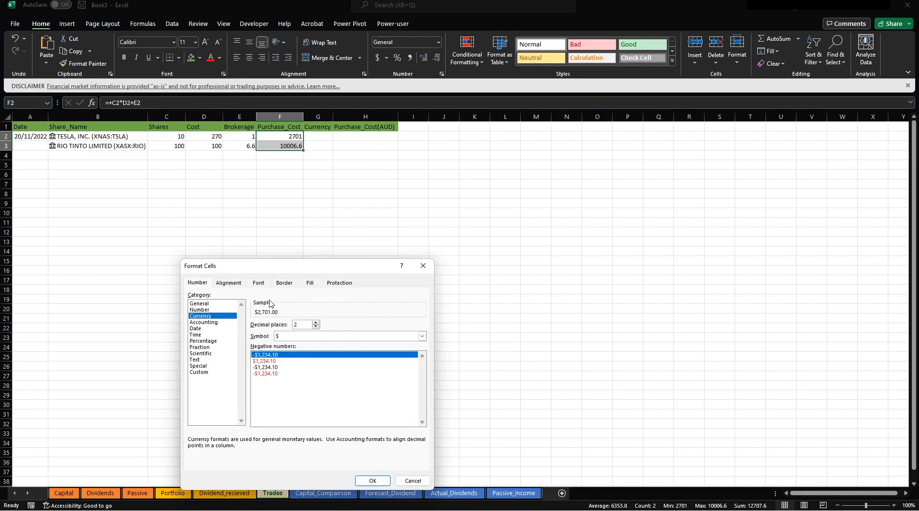
{"action": "key", "text": "Return"}
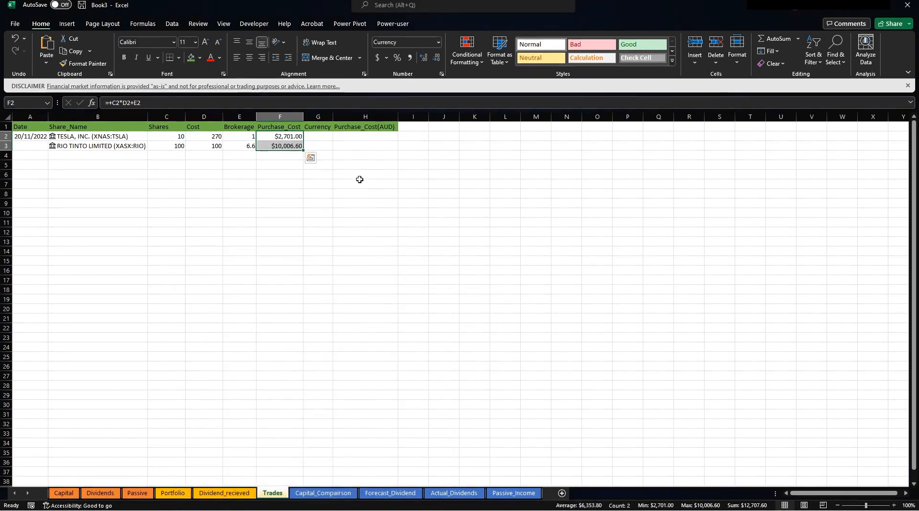
{"action": "left_click", "coordinate": [359, 182]}
{"action": "left_click_drag", "start_coordinate": [287, 138], "coordinate": [284, 146]}
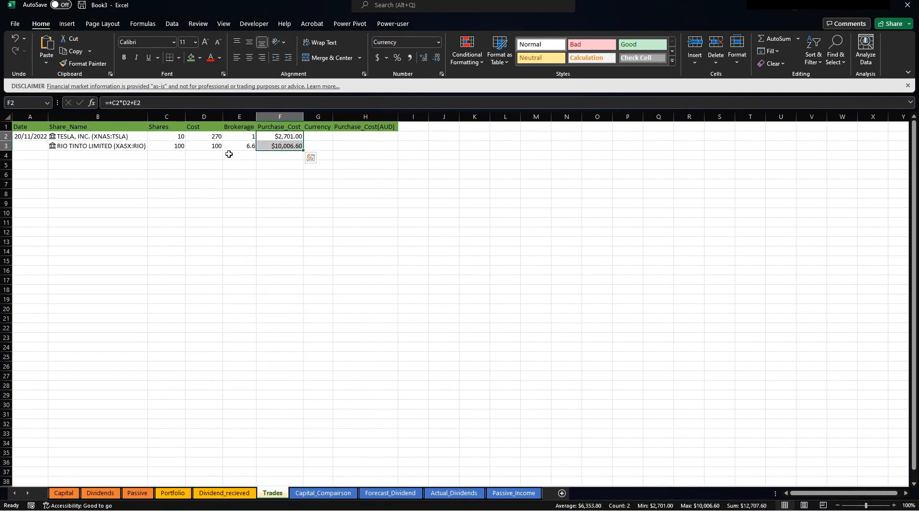
Apply currency format to the Cost column D and widen the Currency column.
{"action": "left_click", "coordinate": [203, 116]}
{"action": "right_click", "coordinate": [201, 118]}
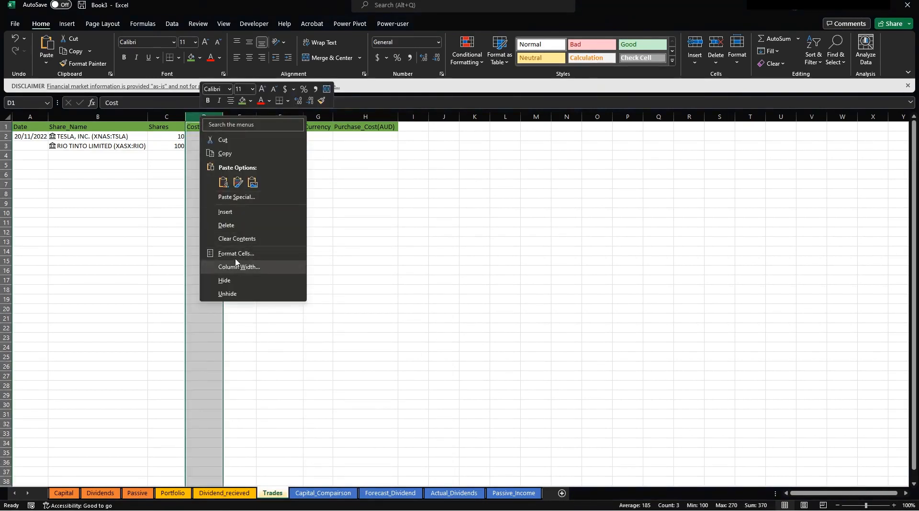
{"action": "left_click", "coordinate": [235, 254]}
{"action": "left_click", "coordinate": [139, 189]}
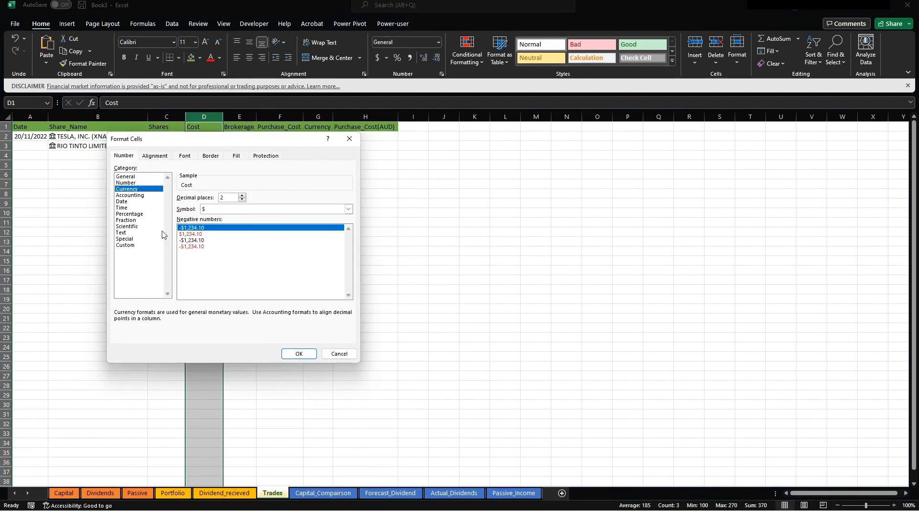
{"action": "left_click", "coordinate": [299, 354]}
{"action": "left_click", "coordinate": [320, 217]}
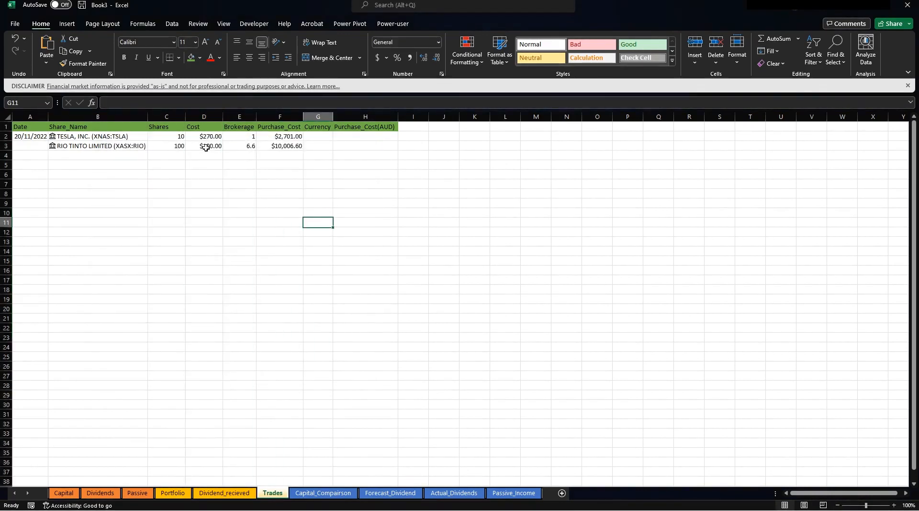
{"action": "left_click_drag", "start_coordinate": [168, 116], "coordinate": [350, 114]}
{"action": "left_click", "coordinate": [318, 136]}
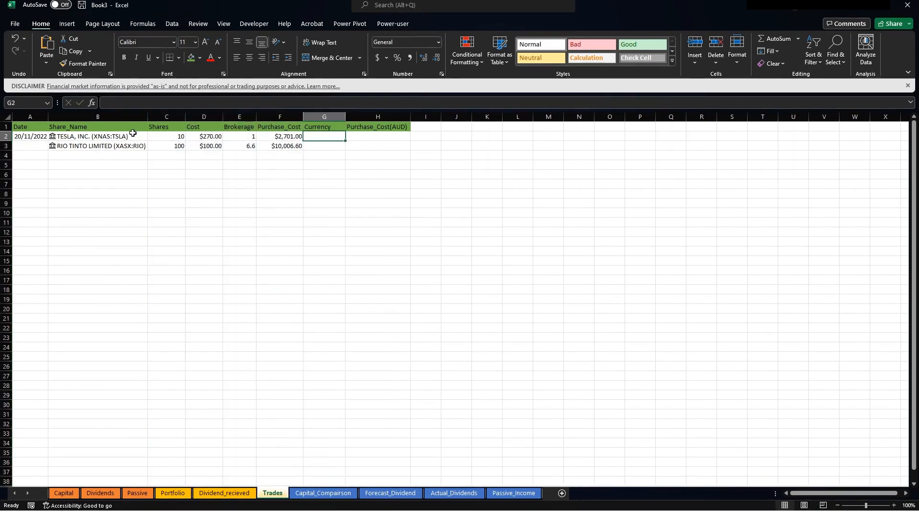
Enter =+B2.Currency in G2 and fill it to G3, showing USD and AUD.
{"action": "left_click", "coordinate": [132, 136]}
{"action": "left_click", "coordinate": [324, 138]}
{"action": "type", "text": "?+"}
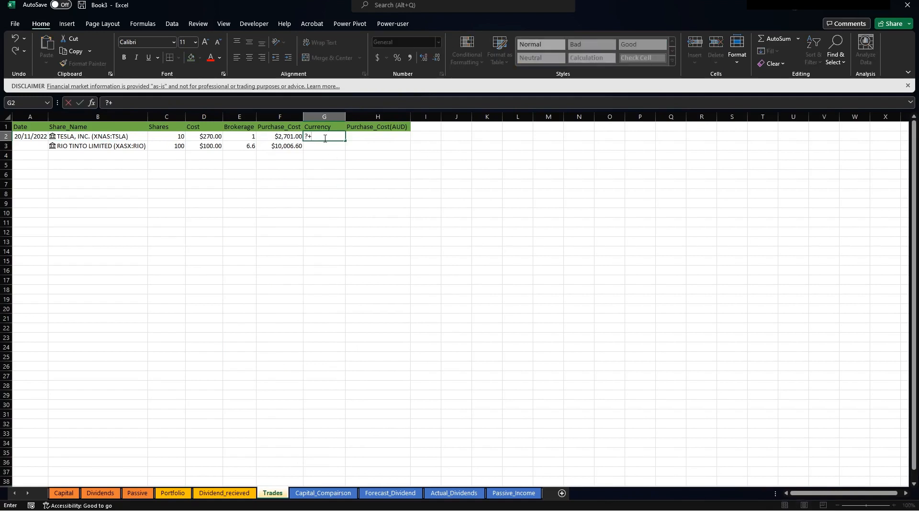
{"action": "type", "text": "+"}
{"action": "key", "text": "Left"}
{"action": "key", "text": "Left"}
{"action": "key", "text": "Left"}
{"action": "key", "text": "Left"}
{"action": "key", "text": "Left"}
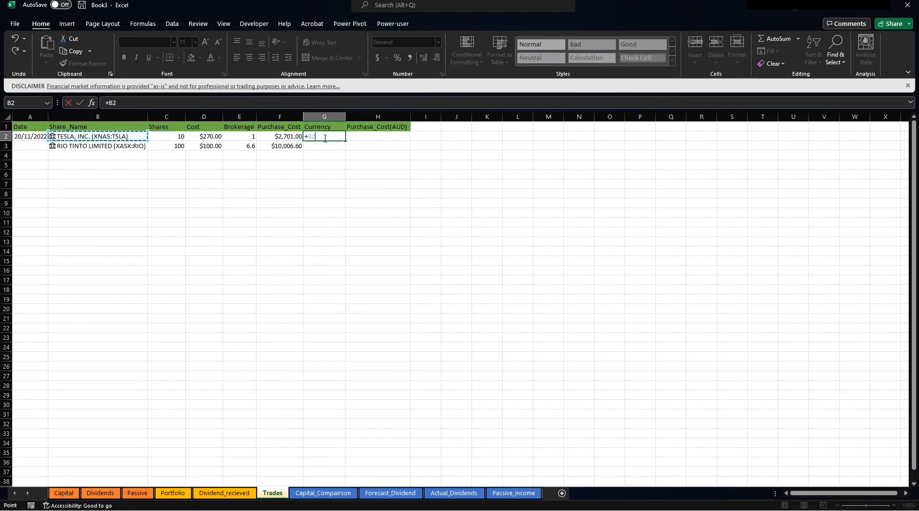
{"action": "type", "text": "."}
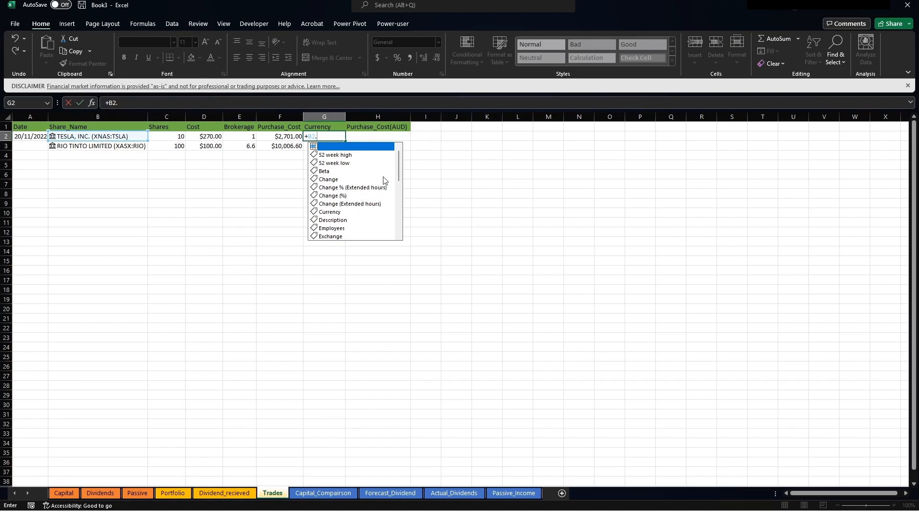
{"action": "left_click", "coordinate": [338, 216]}
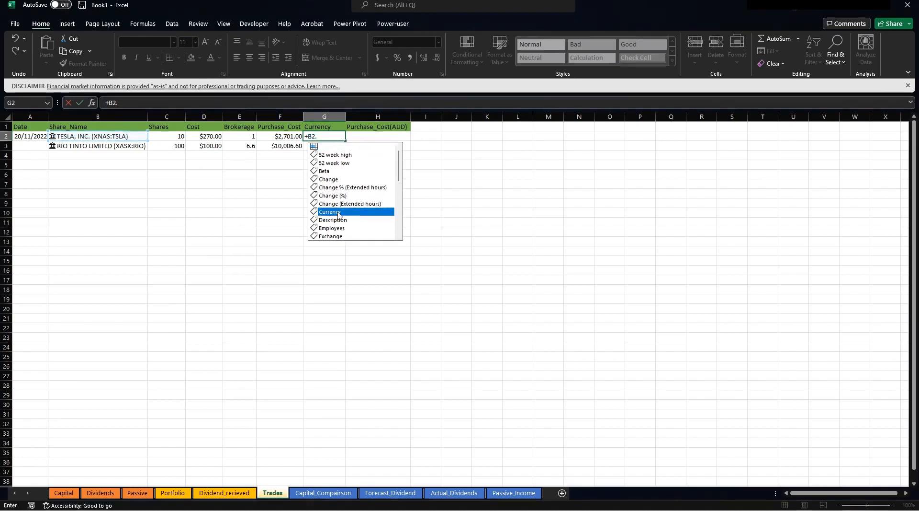
{"action": "double_click", "coordinate": [338, 215]}
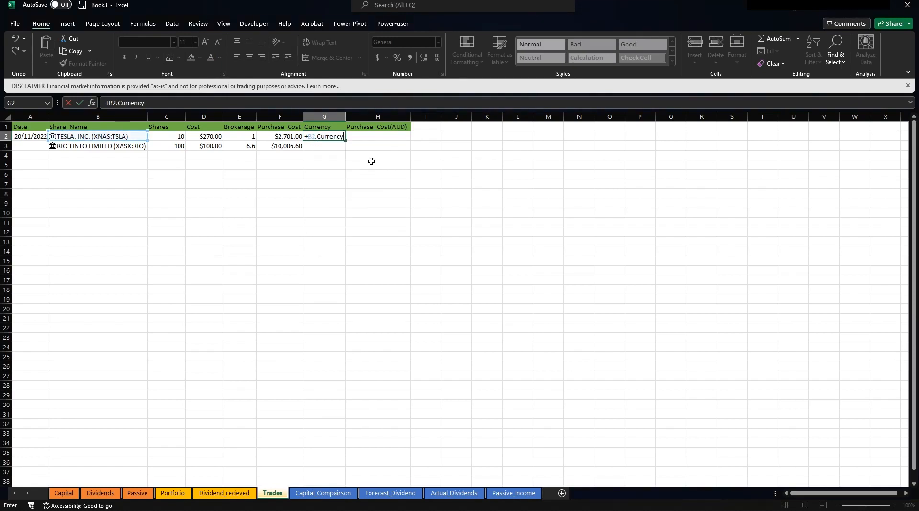
{"action": "key", "text": "ctrl+Return"}
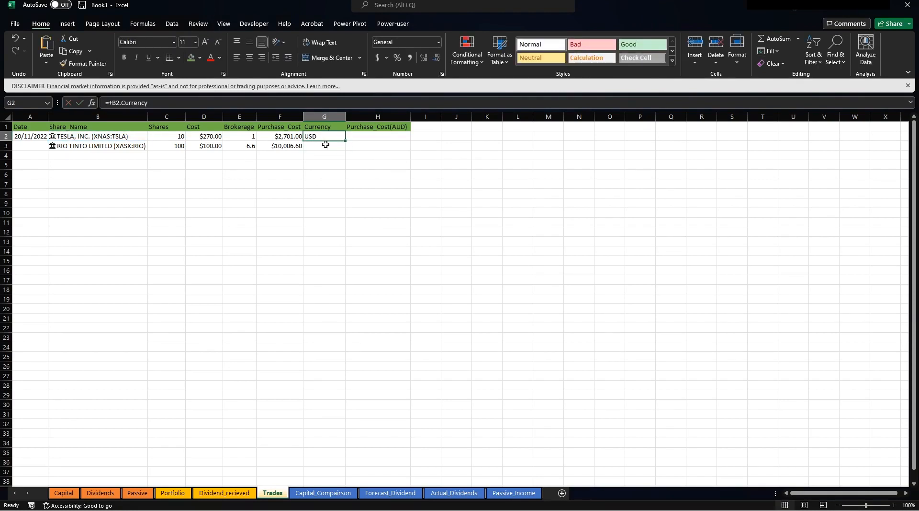
{"action": "left_click_drag", "start_coordinate": [346, 141], "coordinate": [338, 149]}
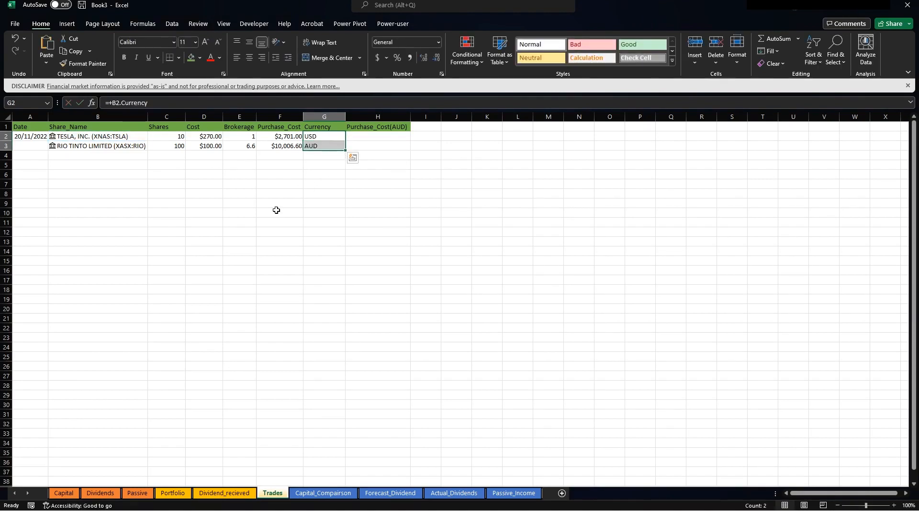
{"action": "left_click", "coordinate": [280, 194]}
{"action": "left_click", "coordinate": [308, 146]}
Centre the values in the Currency column G.
{"action": "left_click", "coordinate": [324, 116]}
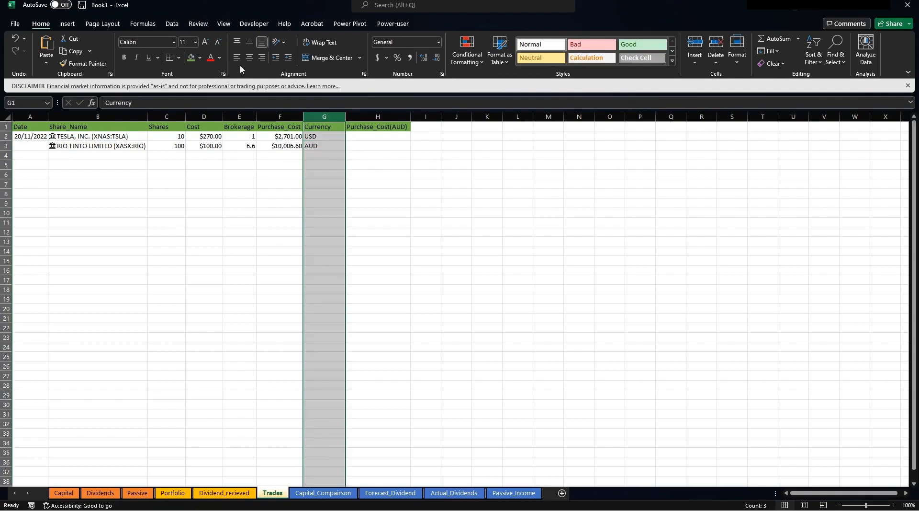
{"action": "left_click", "coordinate": [249, 58]}
{"action": "left_click", "coordinate": [370, 157]}
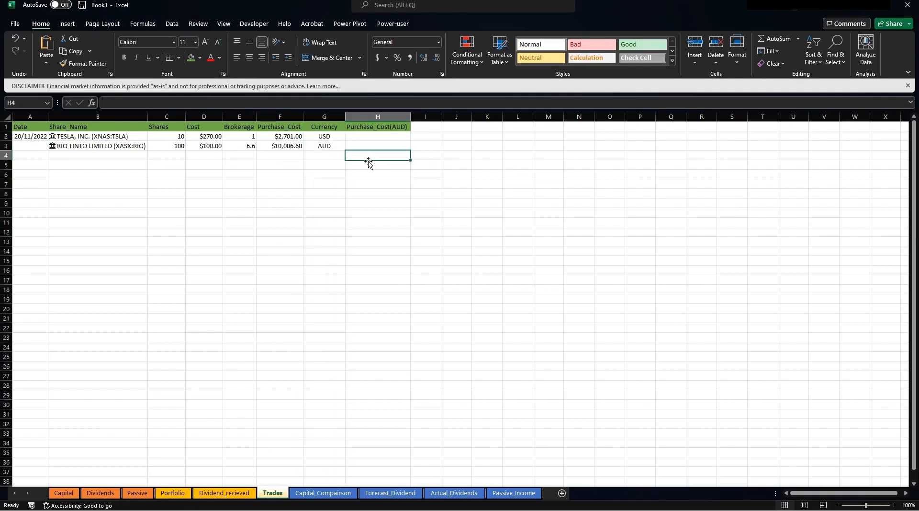
Add the exchange rate label USD in K3 with 0.77 in L3.
{"action": "left_click", "coordinate": [490, 144]}
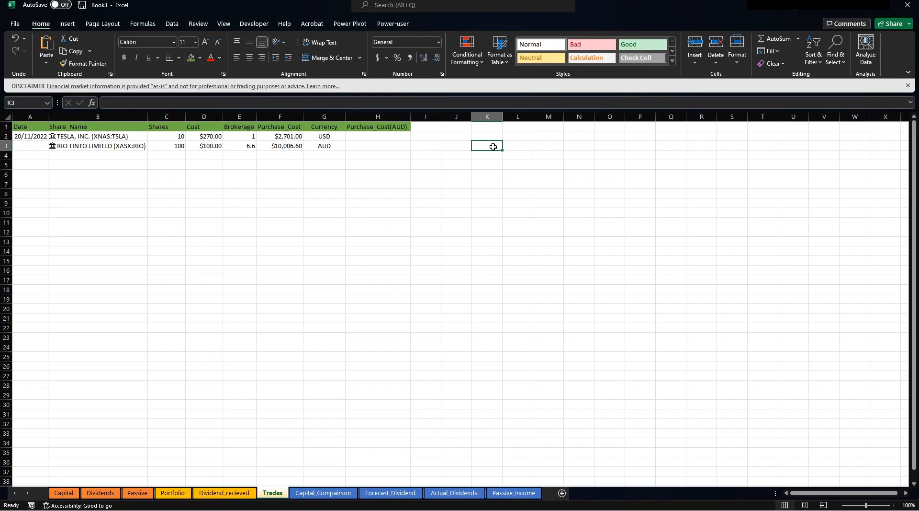
{"action": "type", "text": "USD"}
{"action": "key", "text": "Right"}
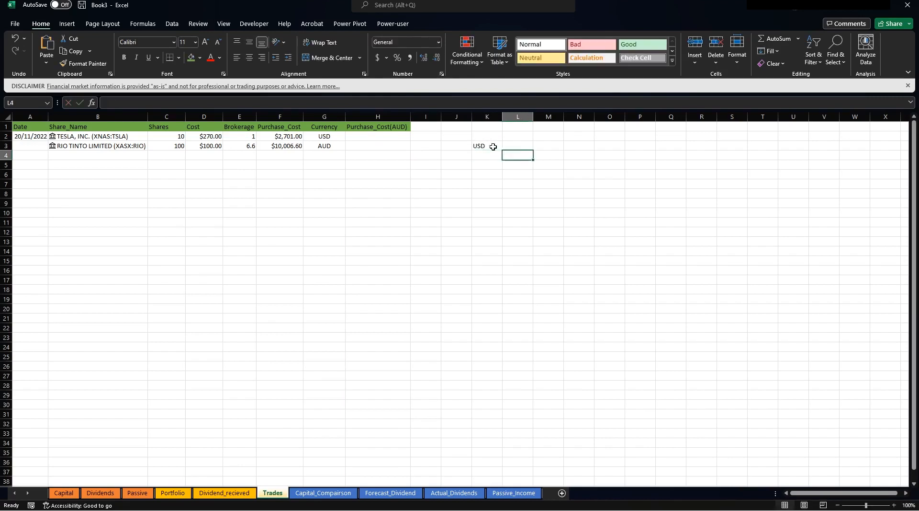
{"action": "key", "text": "Up"}
{"action": "type", "text": "0"}
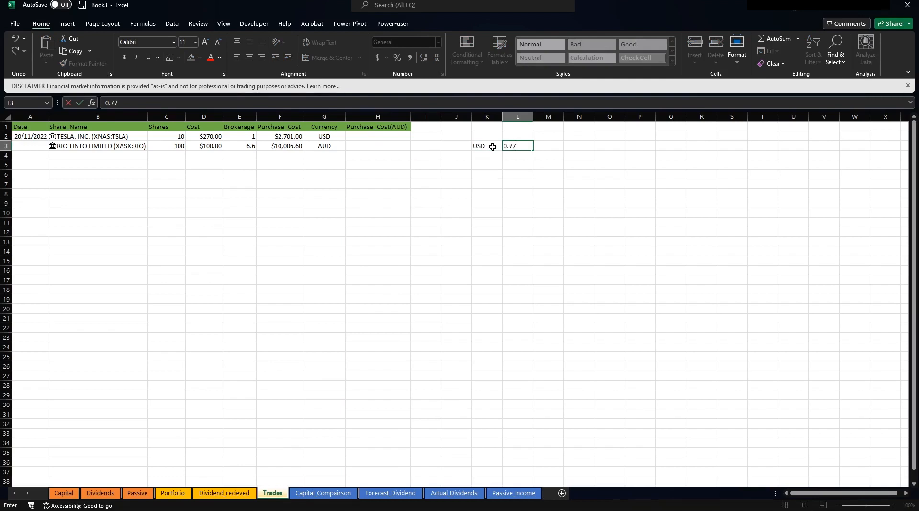
{"action": "key", "text": "Left"}
{"action": "key", "text": "Left"}
{"action": "key", "text": "Left"}
{"action": "key", "text": "Left"}
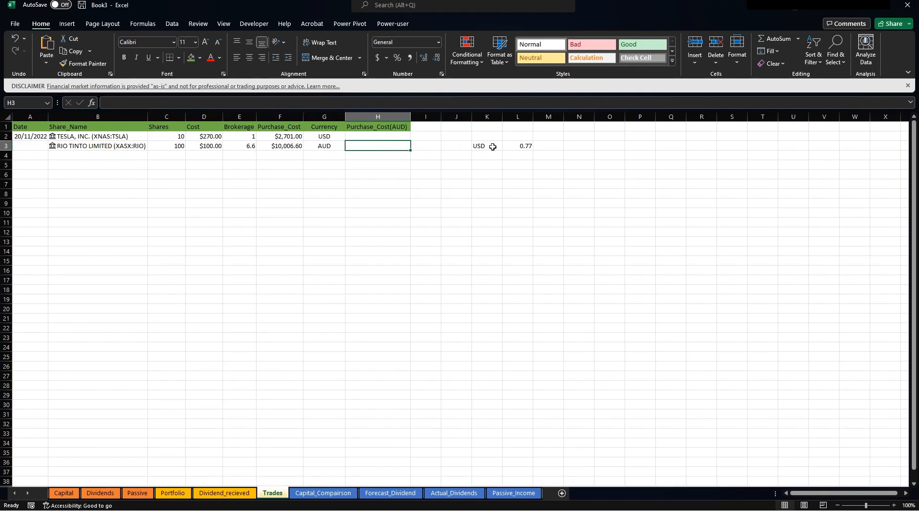
{"action": "key", "text": "Up"}
Enter =+IF(G2="USD",F2/$L$3,F2) in H2, giving Tesla's AUD cost of 3507.792208.
{"action": "type", "text": "+if("}
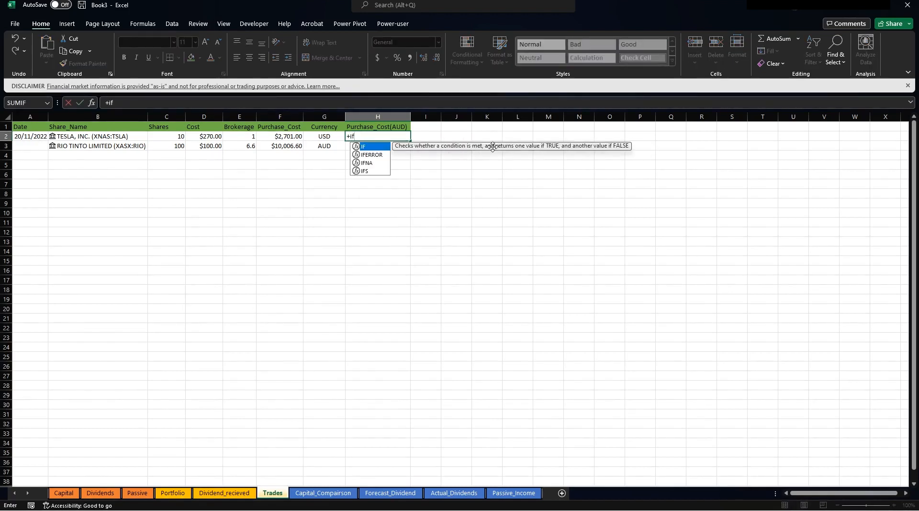
{"action": "left_click", "coordinate": [314, 137]}
{"action": "type", "text": "=\""}
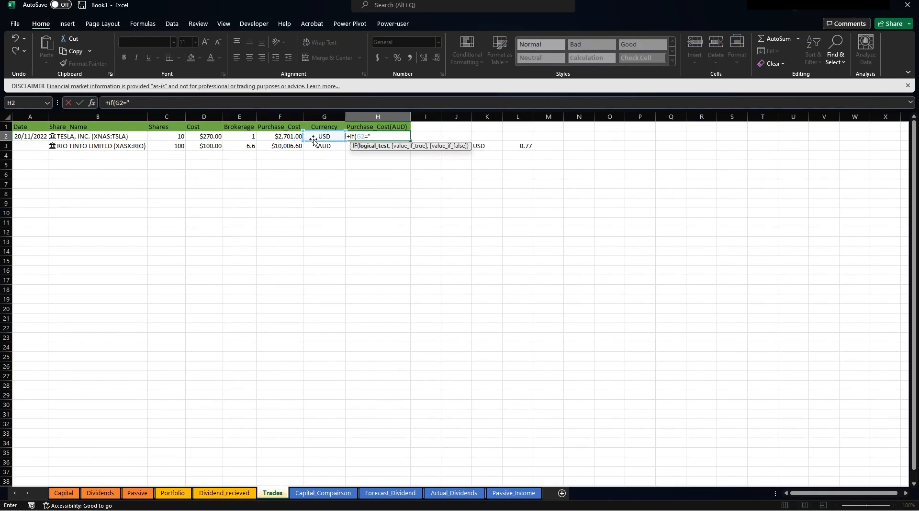
{"action": "type", "text": "US"}
{"action": "key", "text": "BackSpace"}
{"action": "type", "text": ","}
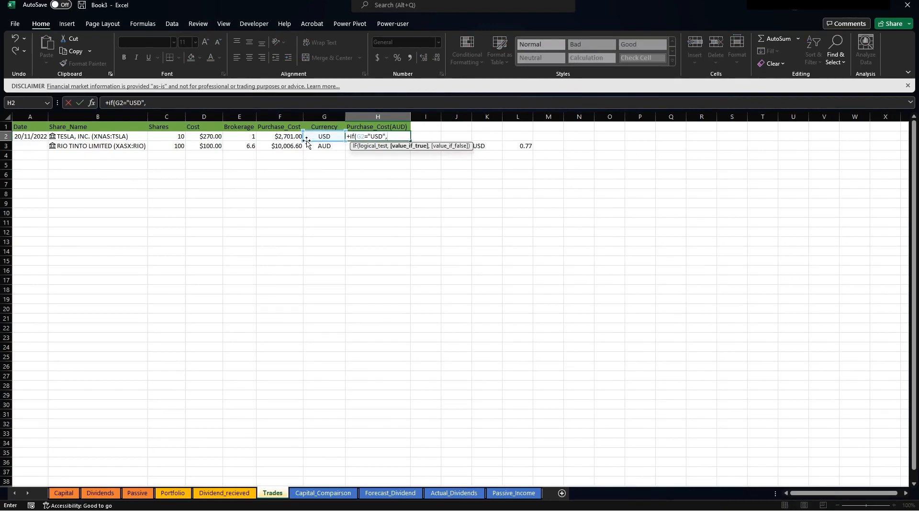
{"action": "left_click", "coordinate": [283, 138]}
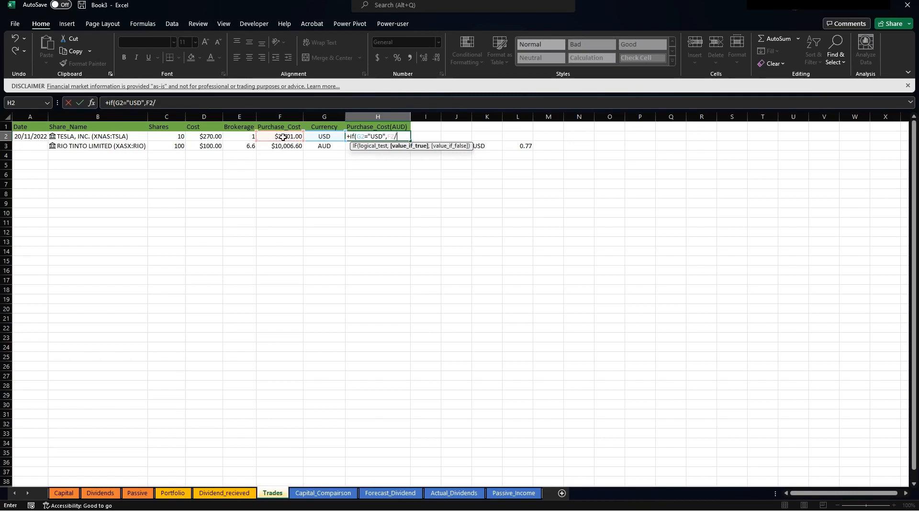
{"action": "type", "text": "/"}
{"action": "left_click", "coordinate": [528, 149]}
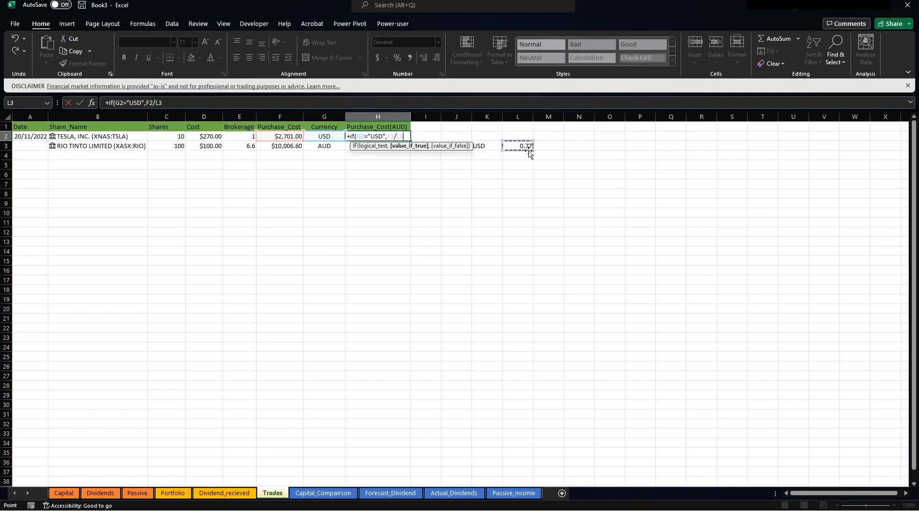
{"action": "key", "text": "F4"}
{"action": "left_click", "coordinate": [174, 104]}
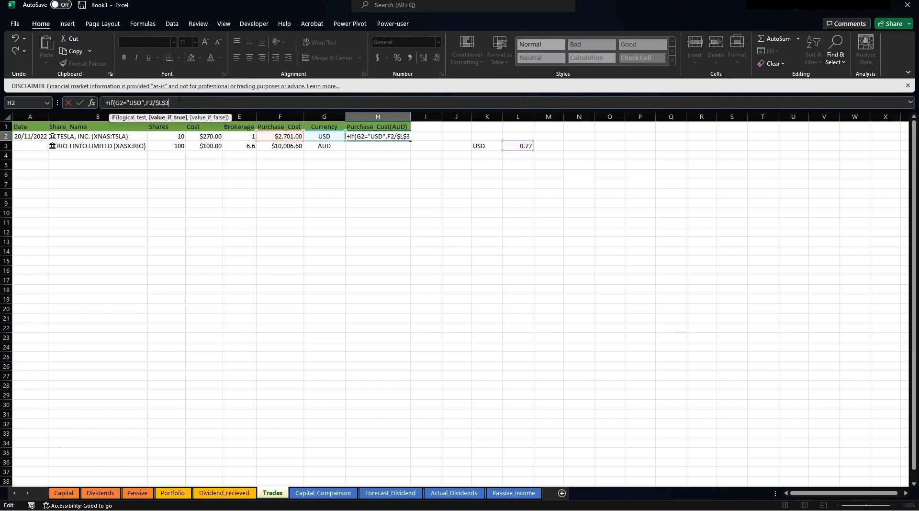
{"action": "type", "text": ","}
{"action": "left_click", "coordinate": [275, 135]}
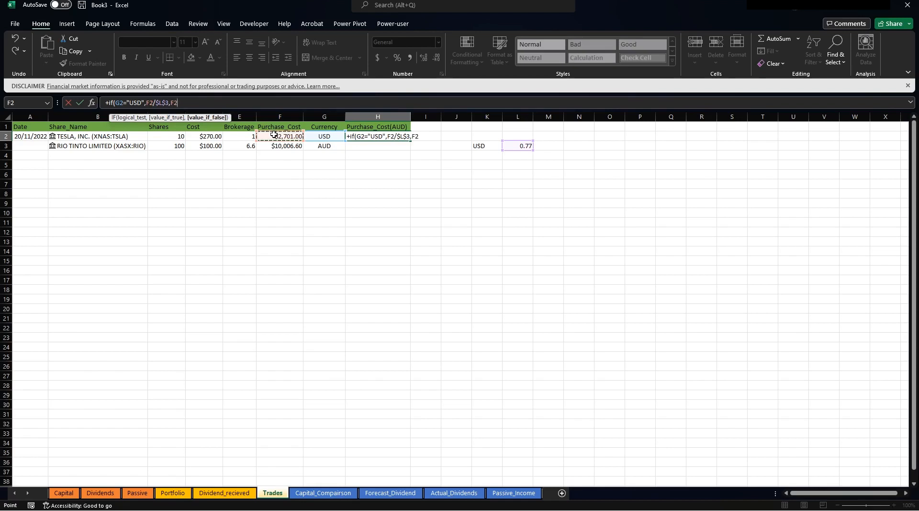
{"action": "type", "text": ")"}
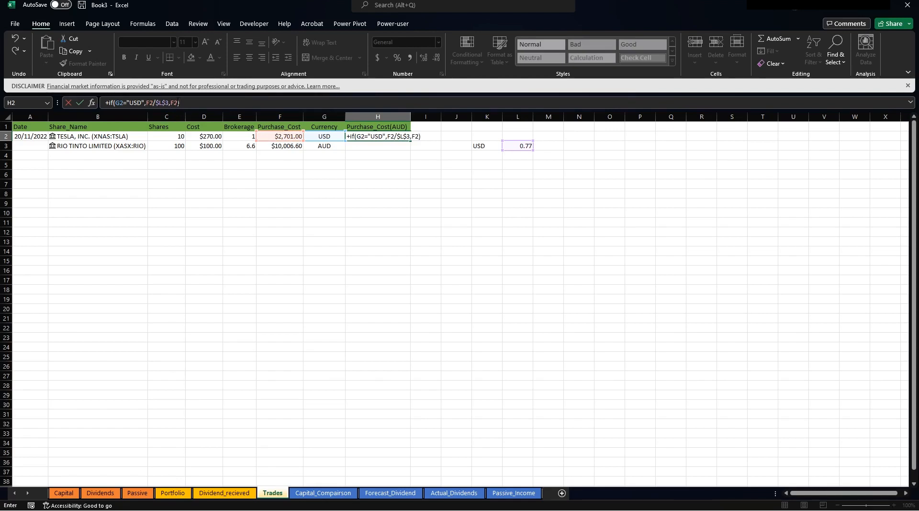
{"action": "left_click", "coordinate": [174, 103]}
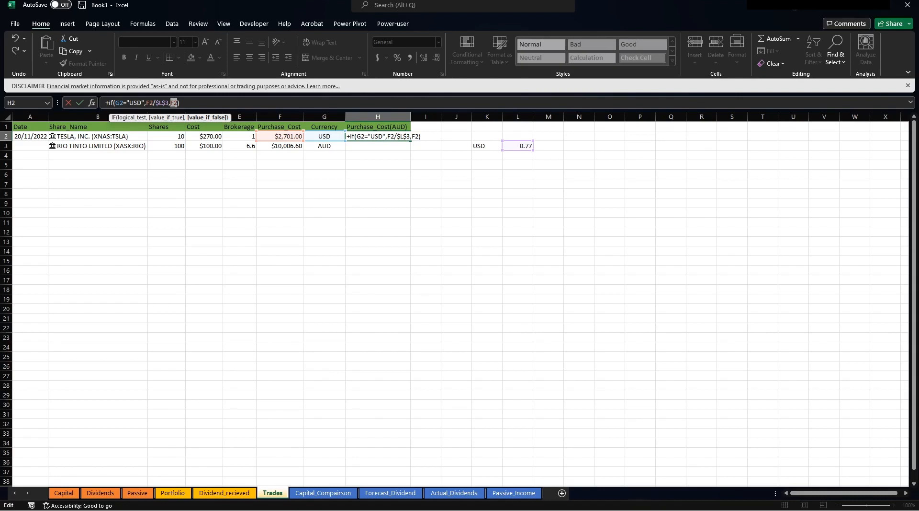
{"action": "key", "text": "Return"}
{"action": "key", "text": "Up"}
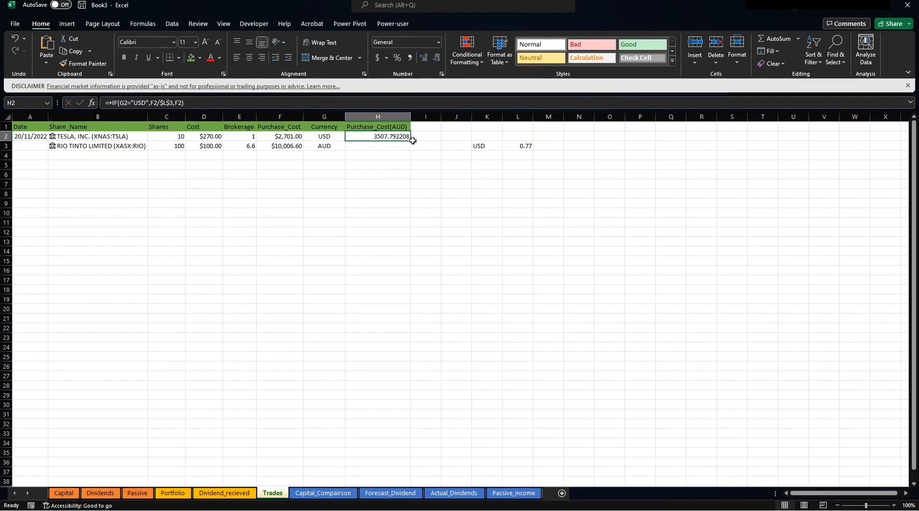
Fill the AUD formula to H3 and format column H as currency ($3,507.79, $10,006.60).
{"action": "left_click_drag", "start_coordinate": [410, 139], "coordinate": [408, 151]}
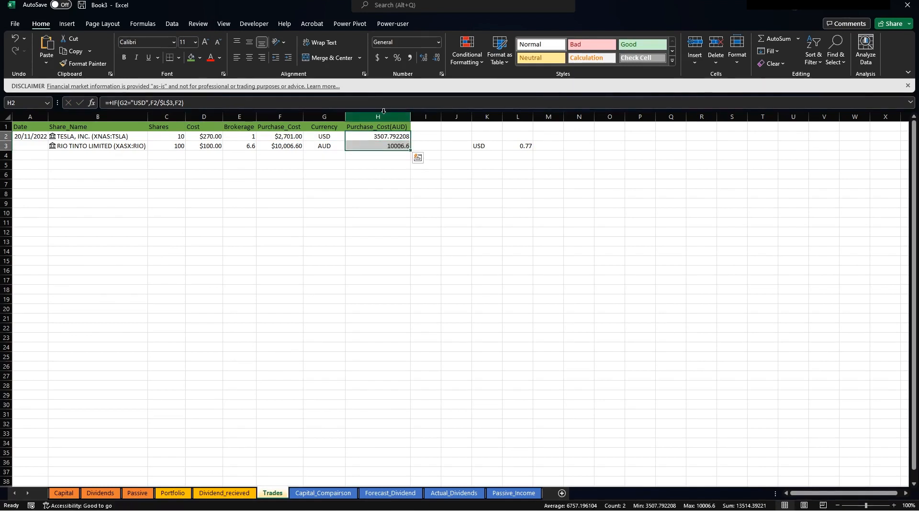
{"action": "right_click", "coordinate": [385, 117]}
{"action": "left_click", "coordinate": [418, 249]}
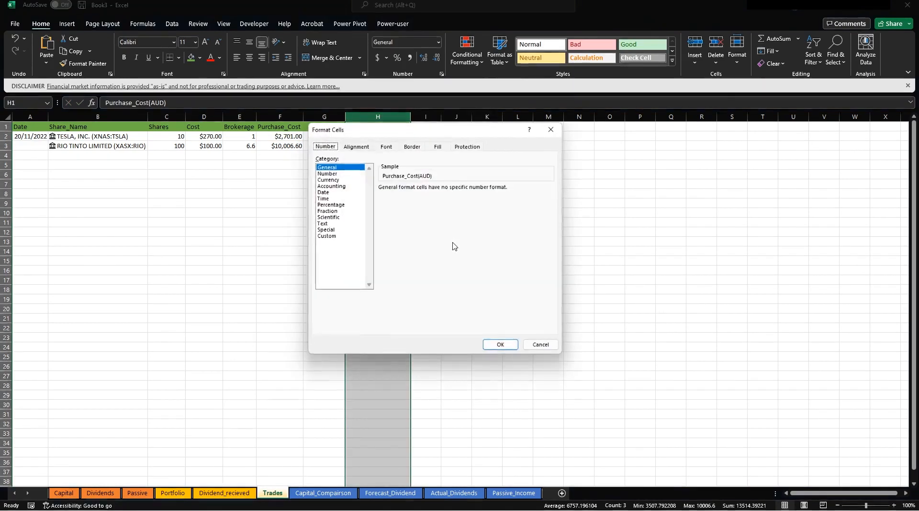
{"action": "left_click", "coordinate": [330, 179]}
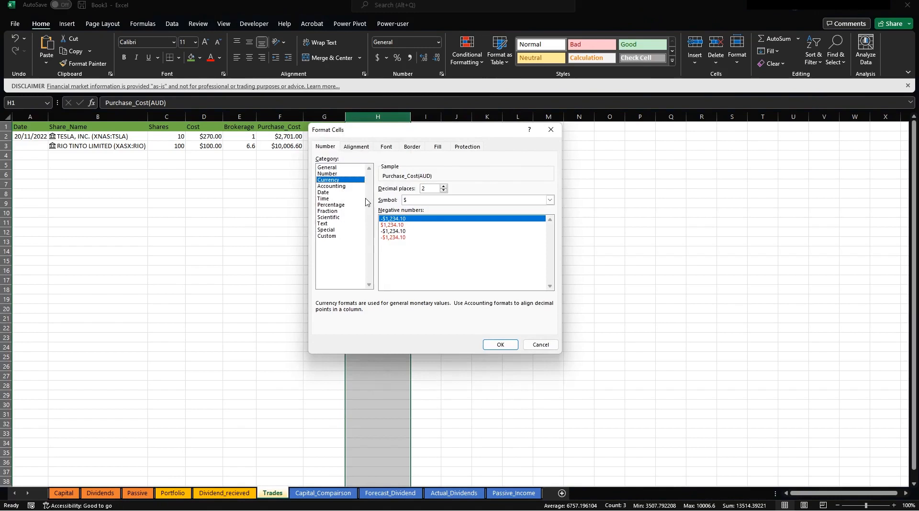
{"action": "left_click", "coordinate": [502, 344]}
{"action": "left_click", "coordinate": [508, 213]}
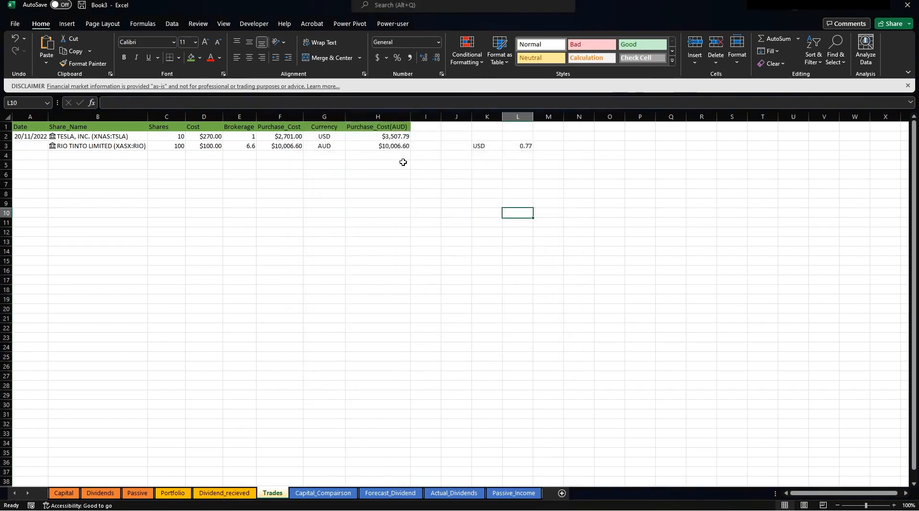
{"action": "left_click", "coordinate": [369, 150]}
{"action": "left_click", "coordinate": [369, 137]}
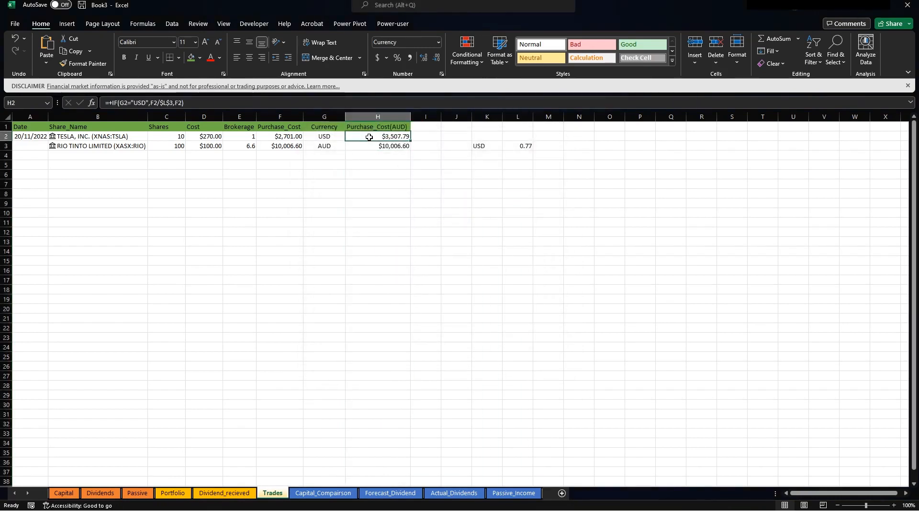
{"action": "key", "text": "Down"}
{"action": "key", "text": "Down"}
{"action": "key", "text": "Down"}
{"action": "key", "text": "Down"}
{"action": "key", "text": "Down"}
{"action": "key", "text": "Down"}
{"action": "key", "text": "Down"}
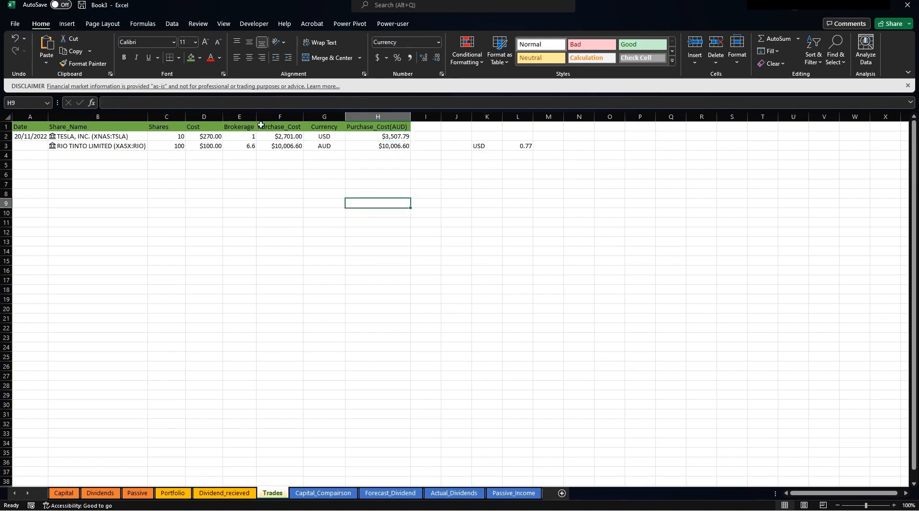
Fill the Purchase_Cost, Currency and Purchase_Cost(AUD) headers F1:H1 with gold.
{"action": "left_click_drag", "start_coordinate": [262, 126], "coordinate": [382, 127]}
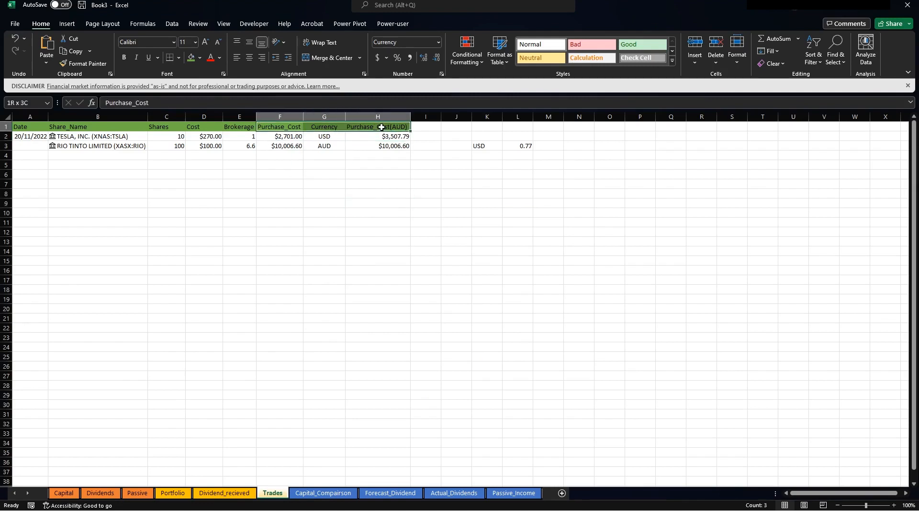
{"action": "left_click", "coordinate": [200, 58]}
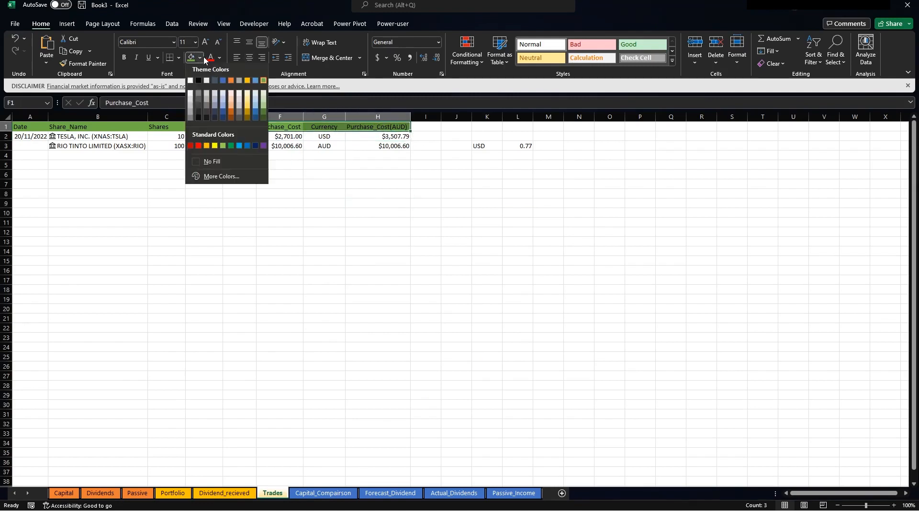
{"action": "left_click", "coordinate": [247, 82]}
{"action": "left_click", "coordinate": [281, 146]}
{"action": "left_click_drag", "start_coordinate": [283, 133], "coordinate": [365, 151]}
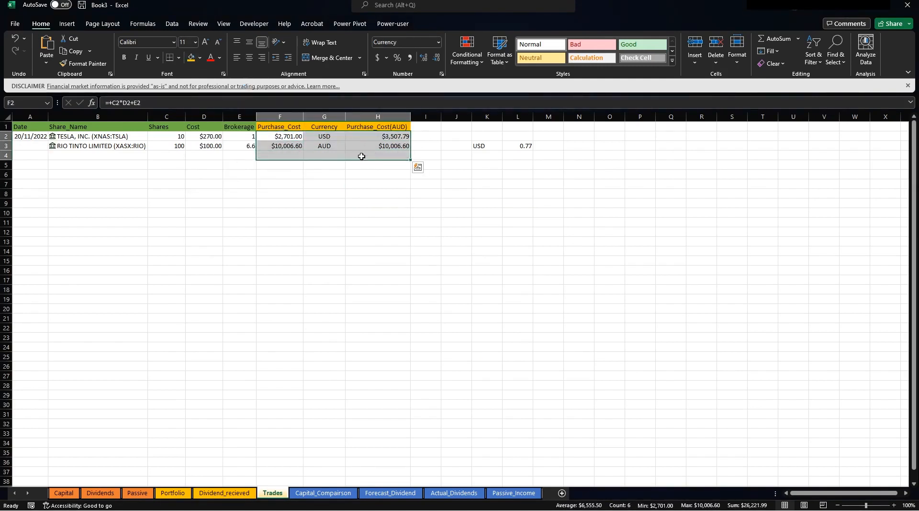
{"action": "left_click", "coordinate": [335, 214]}
{"action": "left_click", "coordinate": [42, 146]}
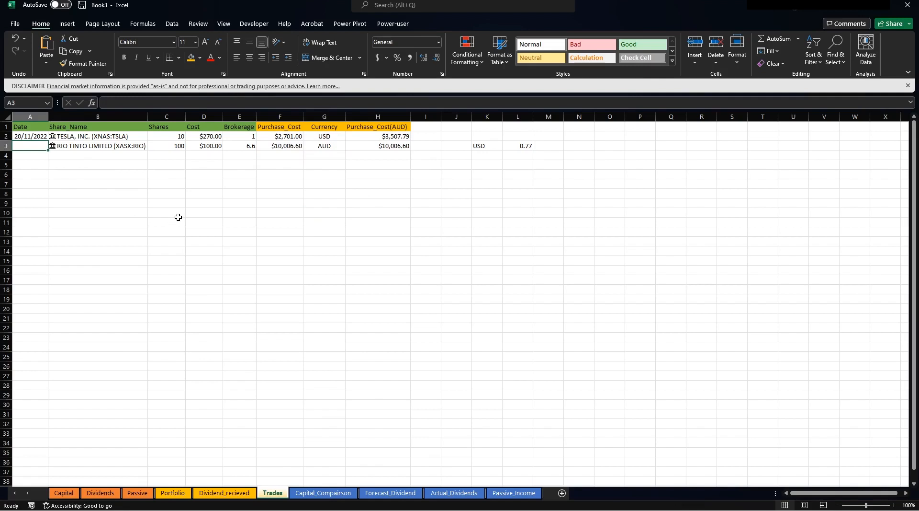
Date the RIO TINTO row in A3 and convert A1:H3 into Table1 with headers.
{"action": "type", "text": "20/22/22"}
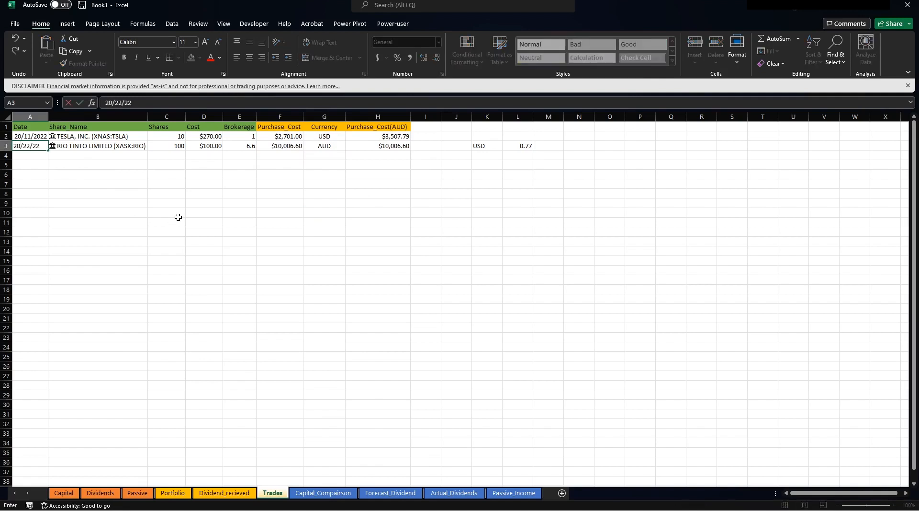
{"action": "key", "text": "Return"}
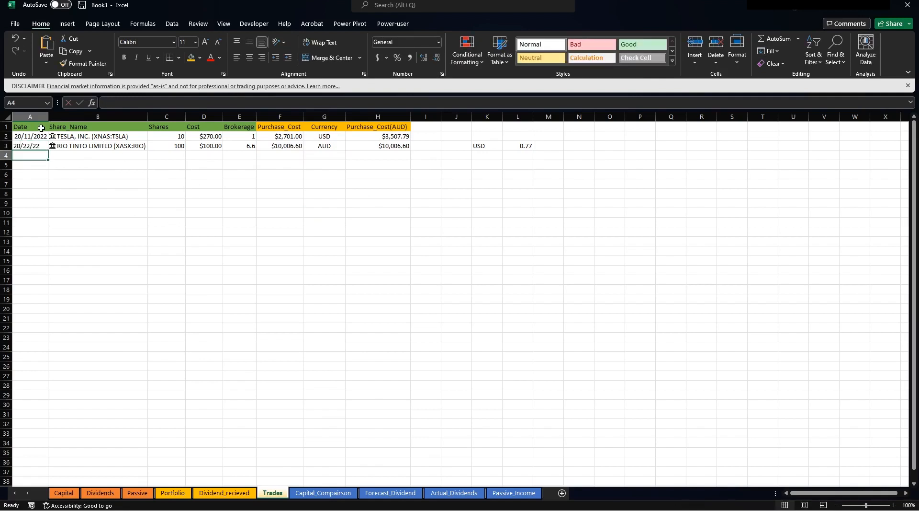
{"action": "left_click_drag", "start_coordinate": [41, 127], "coordinate": [407, 146]}
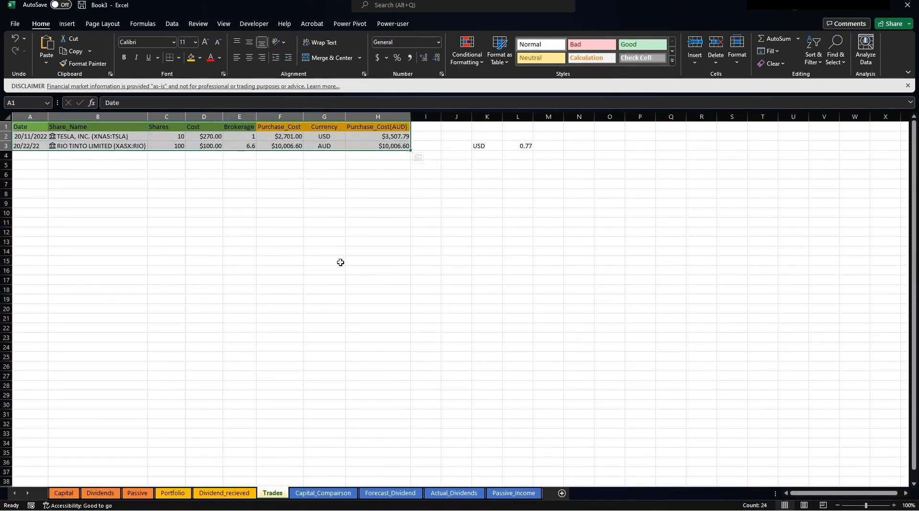
{"action": "key", "text": "ctrl+t"}
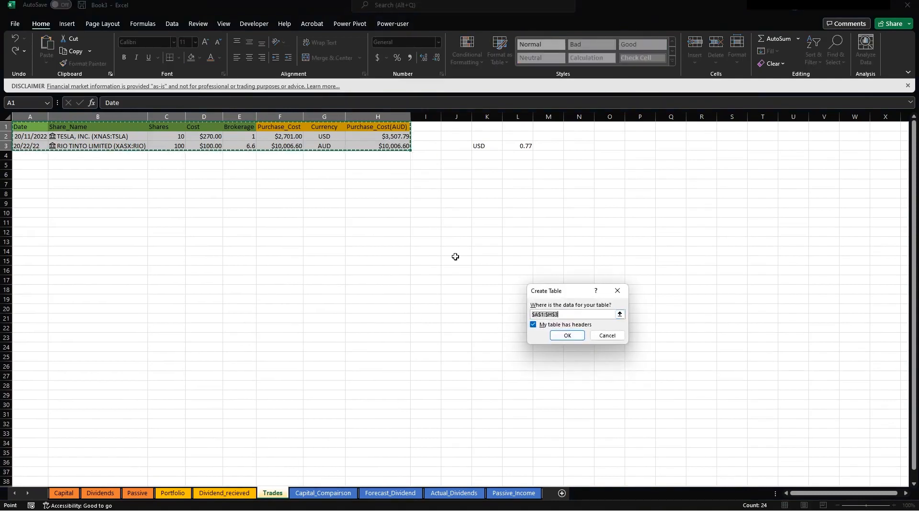
{"action": "left_click", "coordinate": [566, 336]}
{"action": "left_click", "coordinate": [379, 221]}
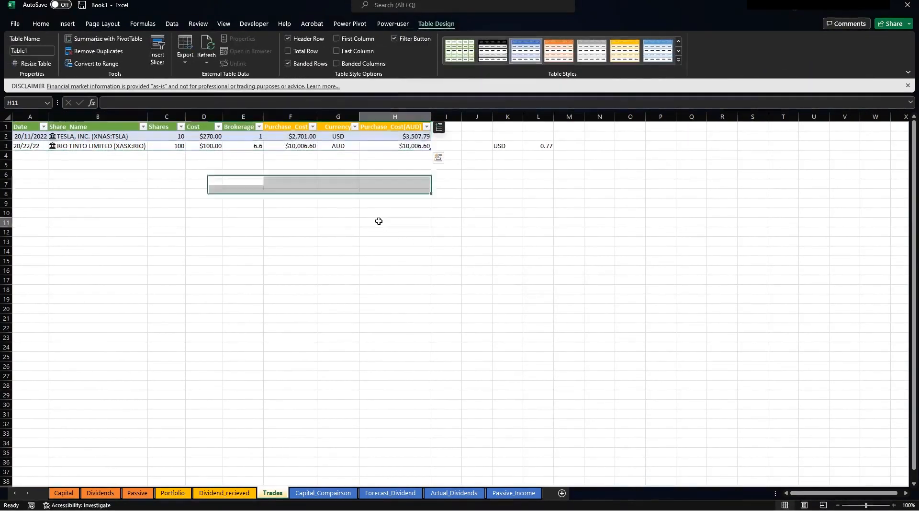
{"action": "left_click", "coordinate": [131, 175]}
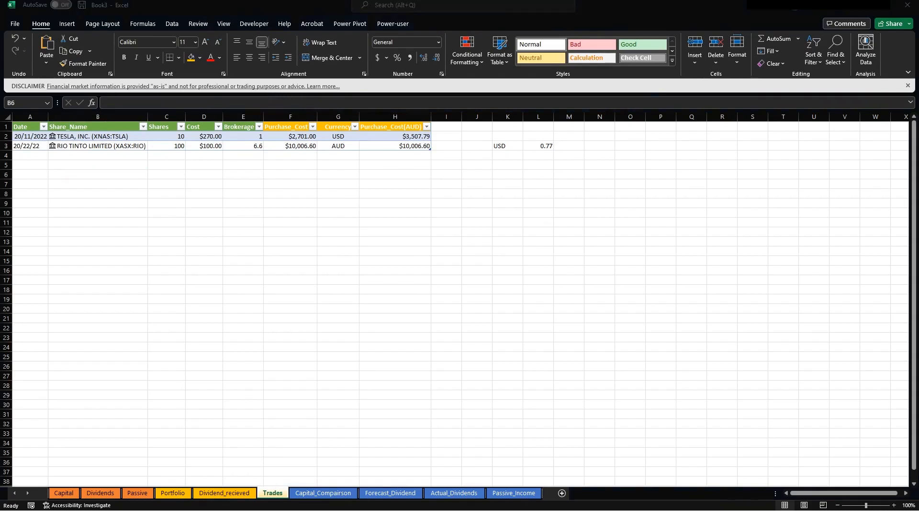
Paste the copied trades into columns A:H as values only, then delete the leftover USD/0.77 cells K2:N5.
{"action": "key", "text": "ctrl+c"}
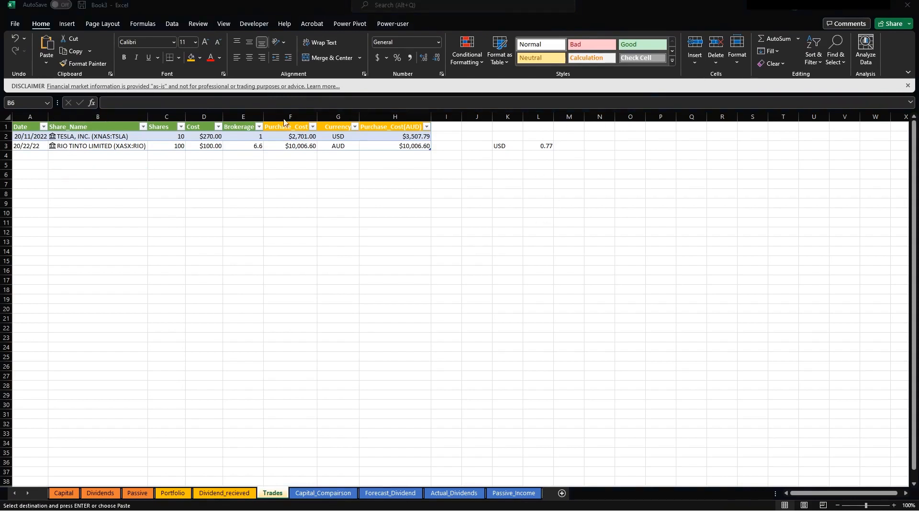
{"action": "left_click_drag", "start_coordinate": [29, 116], "coordinate": [406, 103]}
{"action": "right_click", "coordinate": [401, 111]}
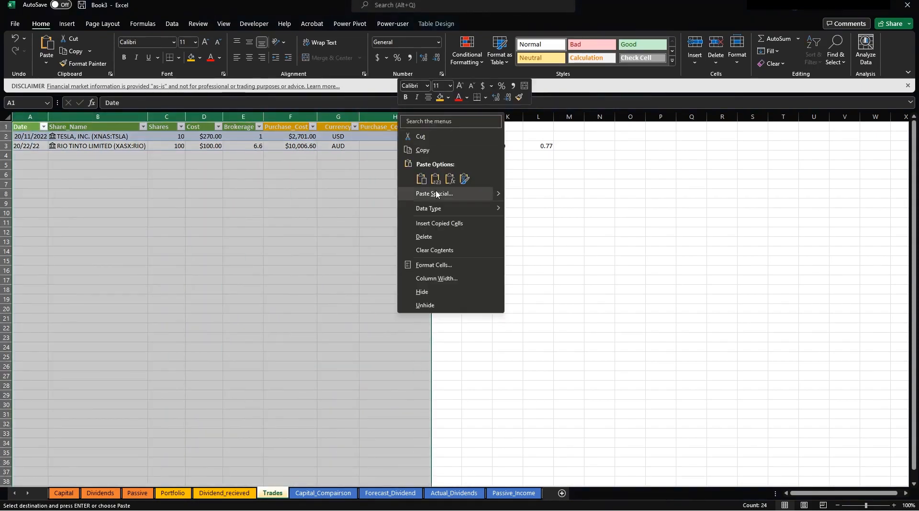
{"action": "left_click", "coordinate": [438, 194]}
{"action": "left_click", "coordinate": [352, 182]}
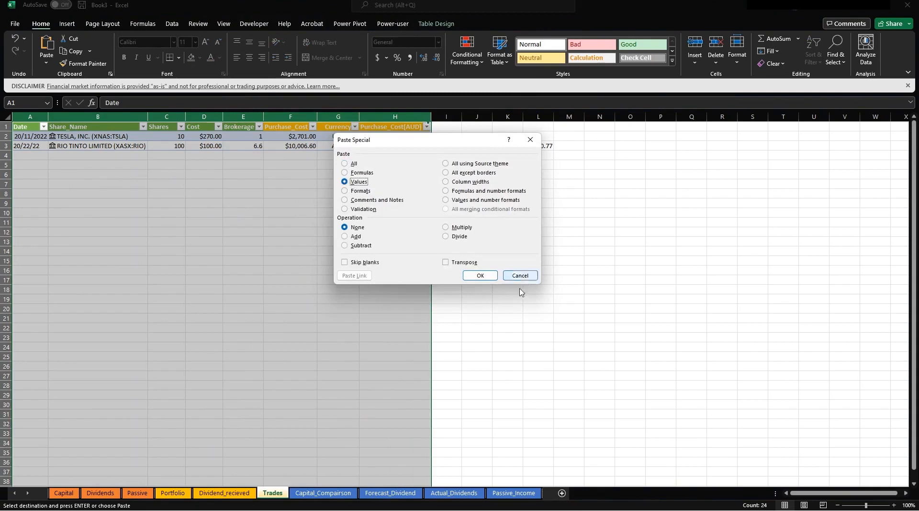
{"action": "left_click", "coordinate": [480, 275]}
{"action": "left_click", "coordinate": [392, 223]}
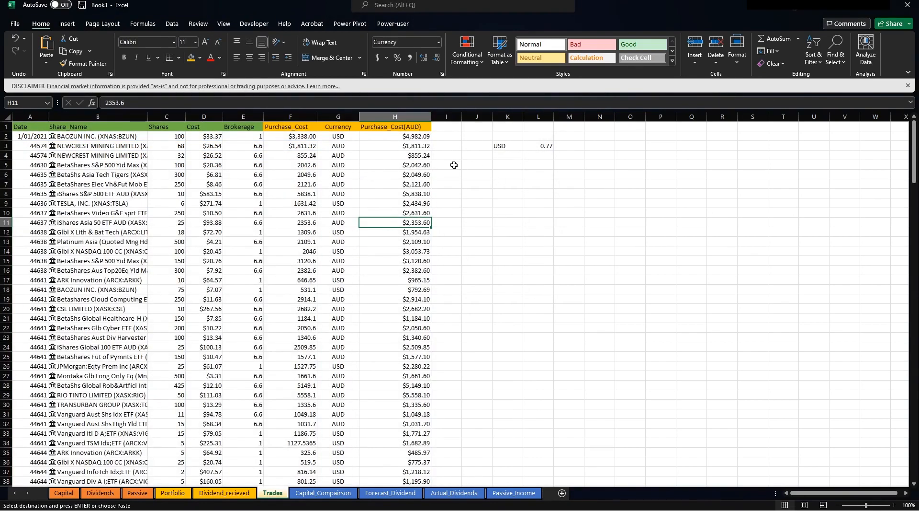
{"action": "left_click_drag", "start_coordinate": [502, 138], "coordinate": [596, 169]}
{"action": "key", "text": "Delete"}
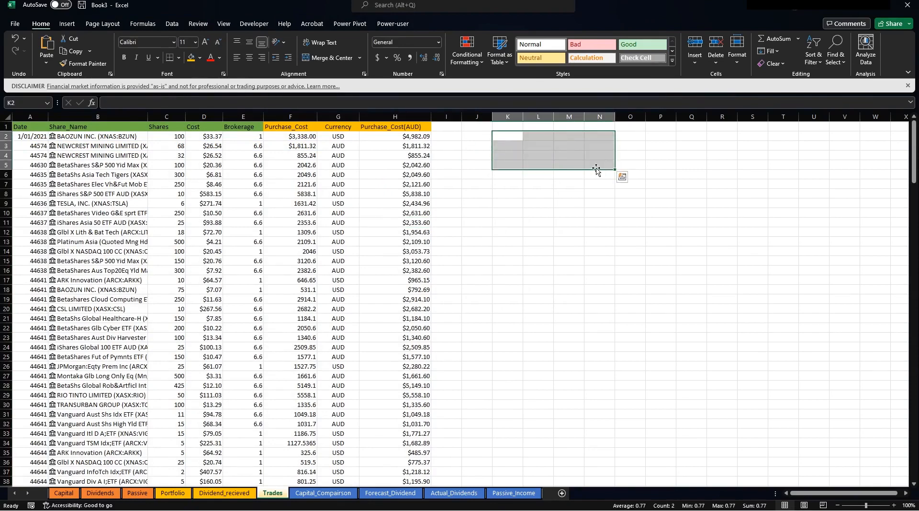
Format column A with the Date number format and autofit column B to the full share names.
{"action": "left_click", "coordinate": [540, 260]}
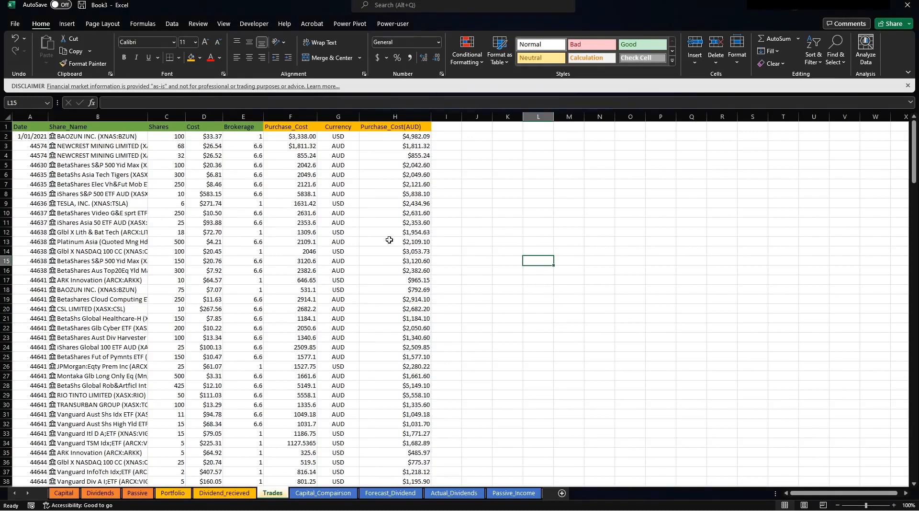
{"action": "right_click", "coordinate": [29, 117]}
{"action": "left_click", "coordinate": [74, 254]}
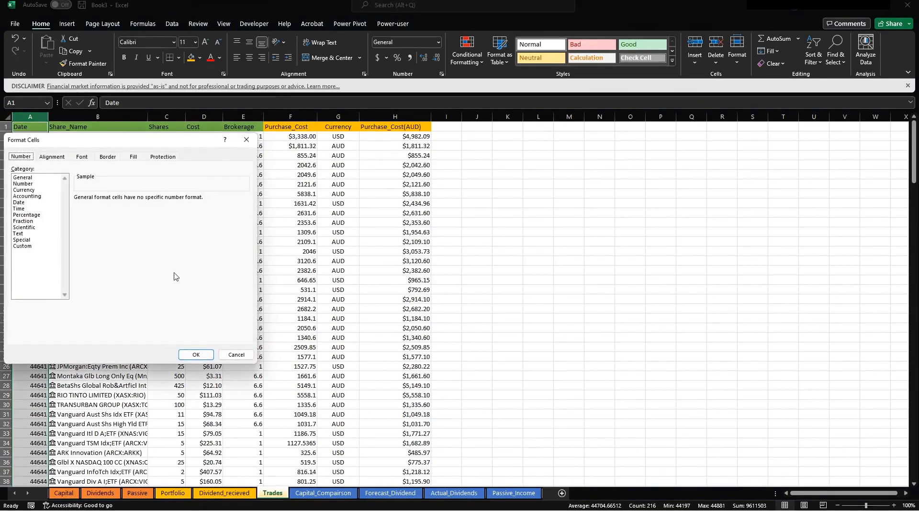
{"action": "left_click", "coordinate": [20, 203]}
{"action": "left_click", "coordinate": [196, 355]}
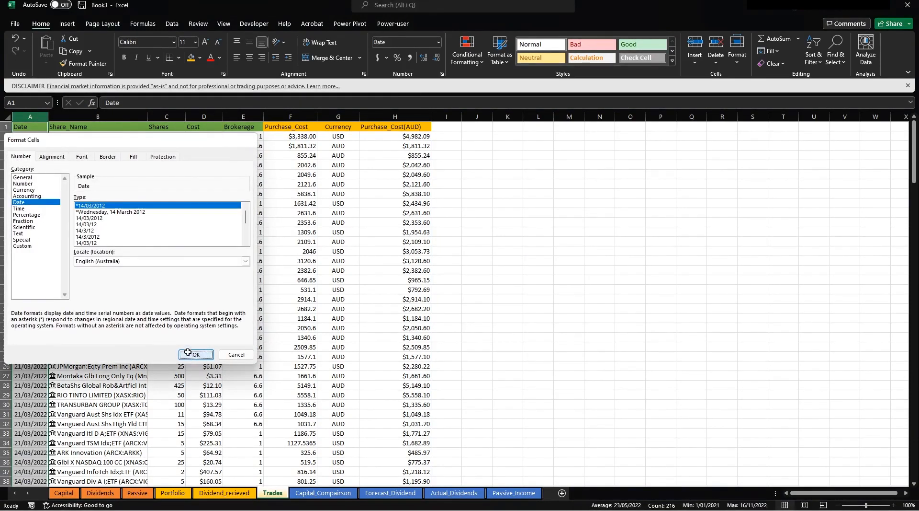
{"action": "left_click", "coordinate": [528, 274]}
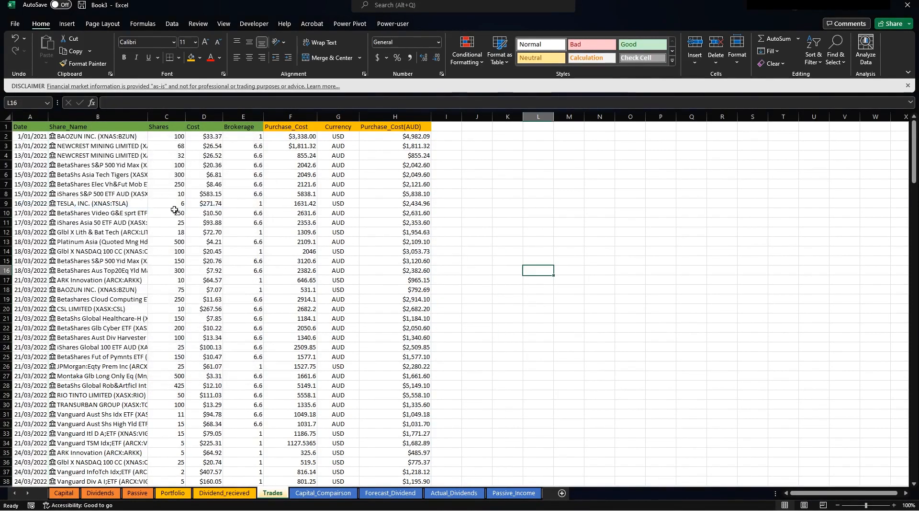
{"action": "double_click", "coordinate": [149, 113]}
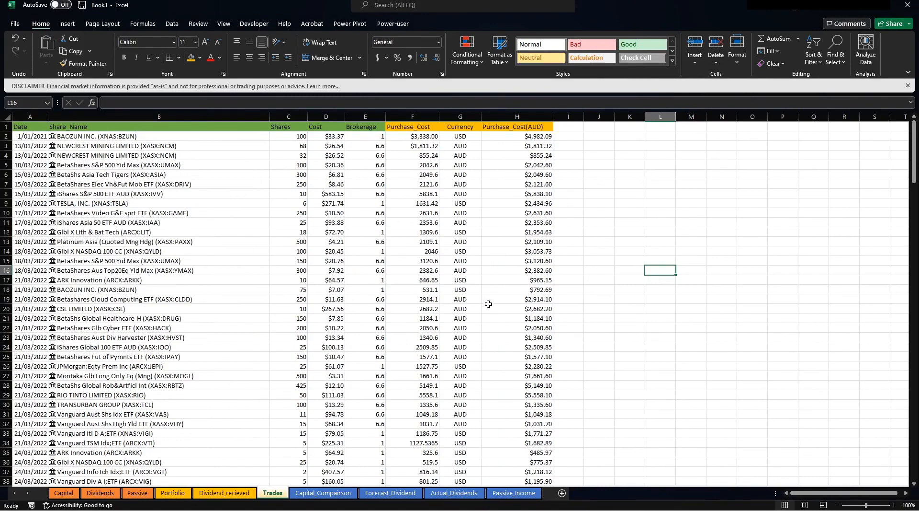
Enter =+UNIQUE(B2:B216) in cell J3 of Trades and widen column J to fit the names.
{"action": "left_click", "coordinate": [181, 498]}
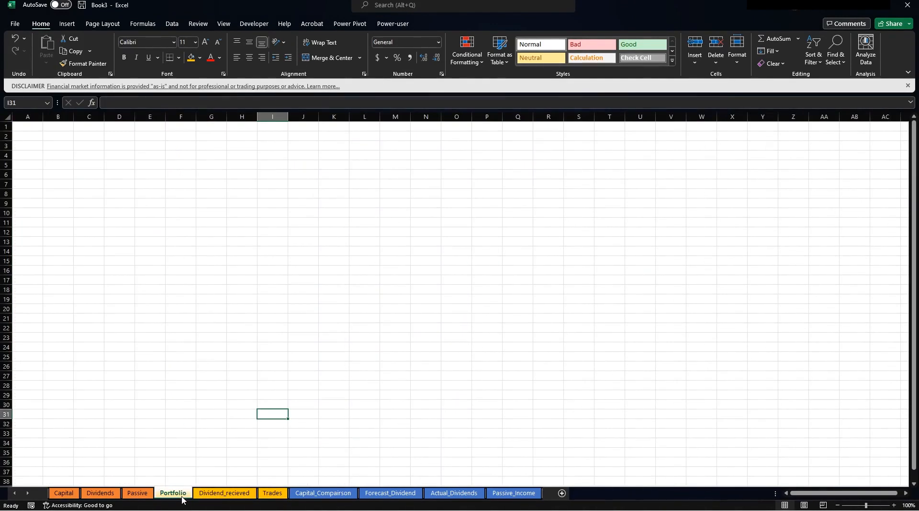
{"action": "left_click", "coordinate": [269, 493]}
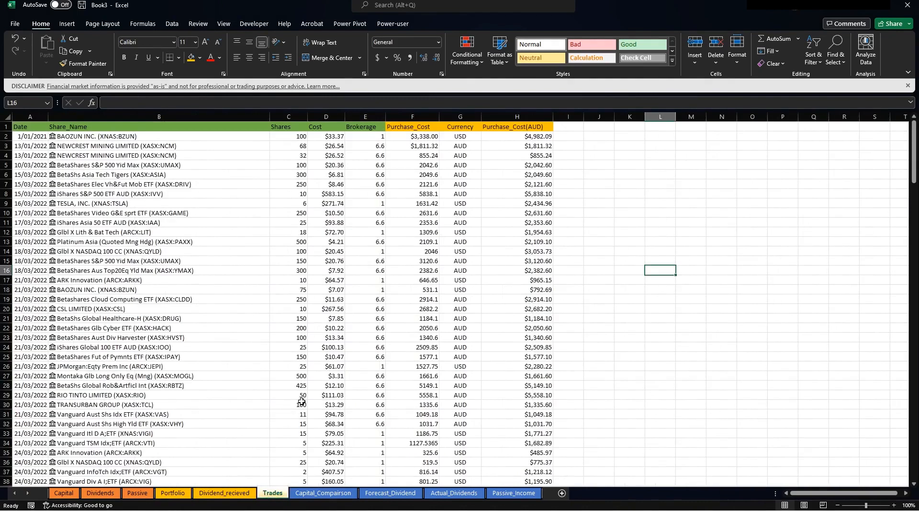
{"action": "left_click", "coordinate": [599, 146]}
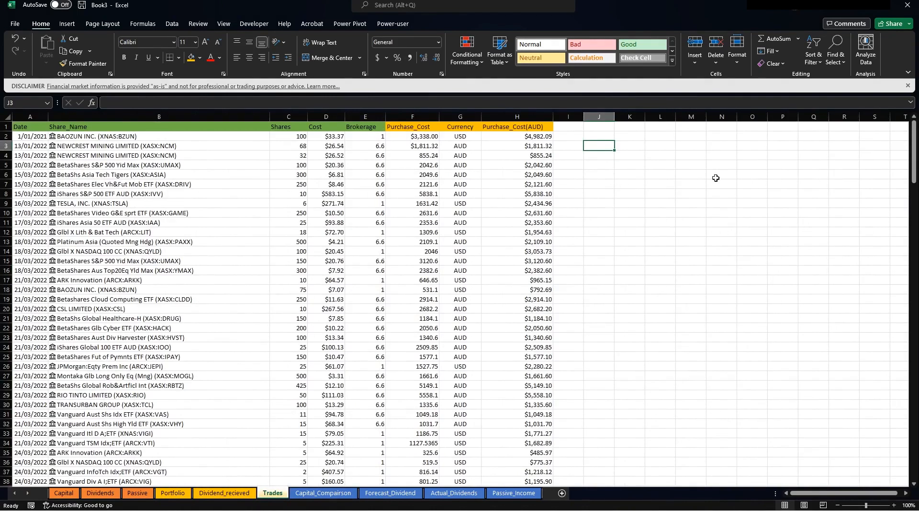
{"action": "type", "text": "+unique("}
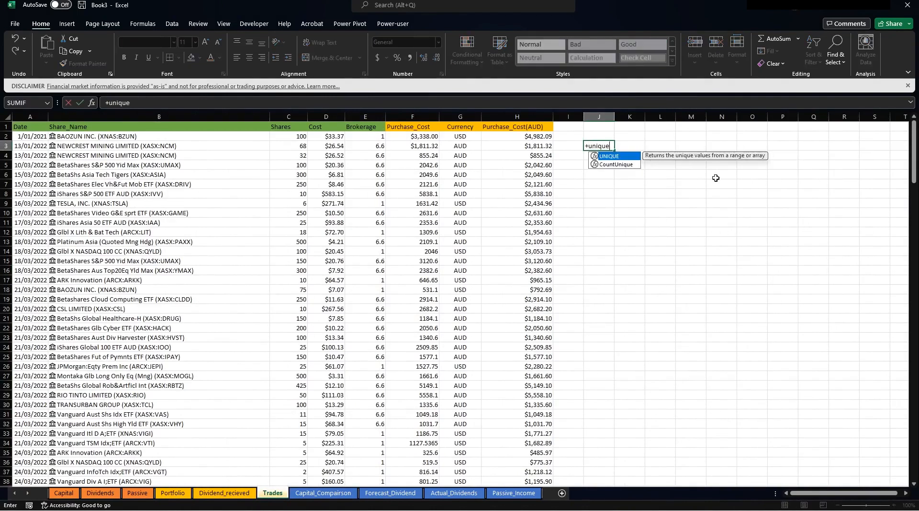
{"action": "left_click", "coordinate": [166, 116]}
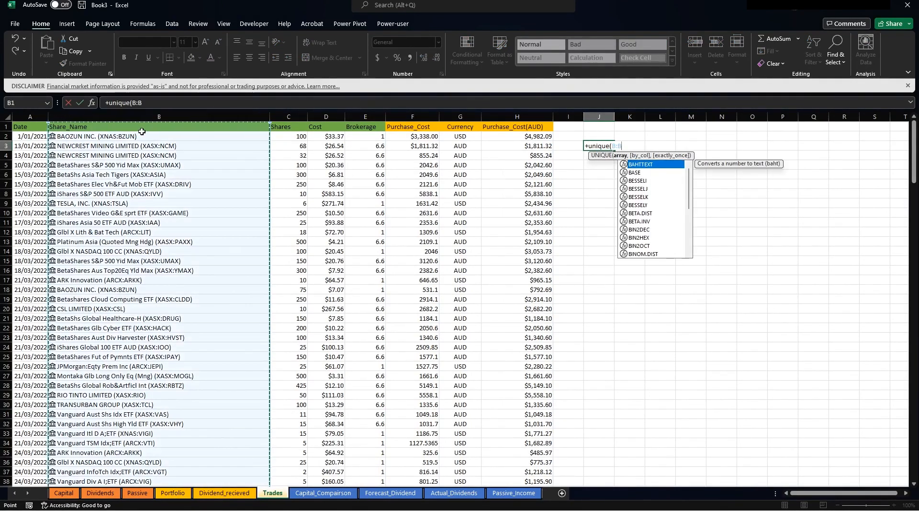
{"action": "left_click", "coordinate": [136, 136]}
{"action": "key", "text": "ctrl+shift+Down"}
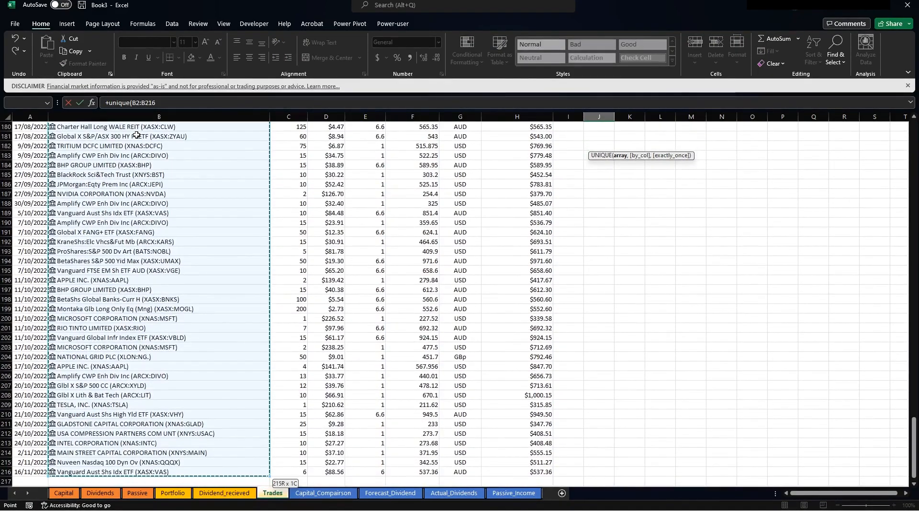
{"action": "key", "text": "Return"}
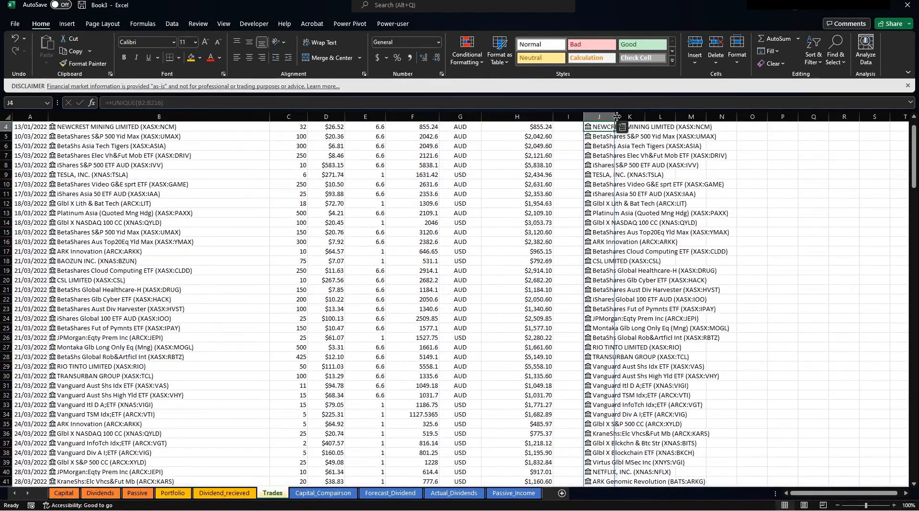
{"action": "left_click_drag", "start_coordinate": [615, 117], "coordinate": [750, 104]}
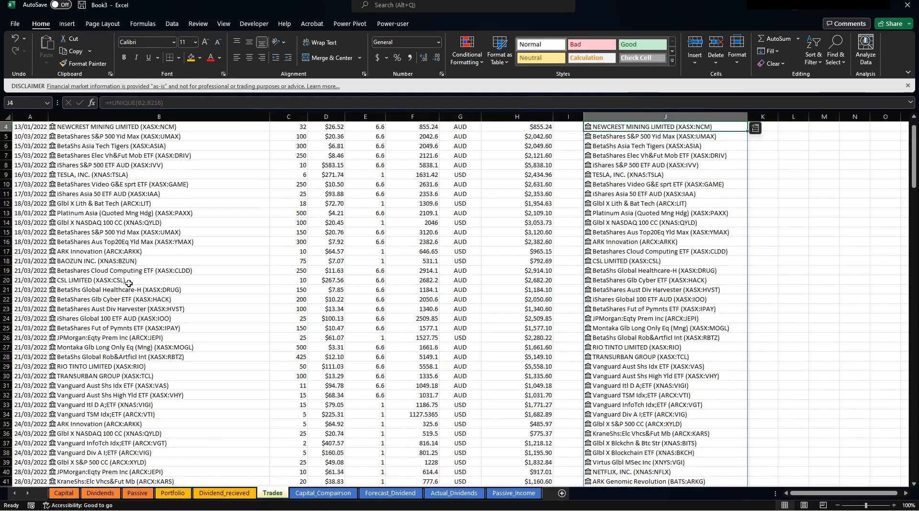
{"action": "scroll", "coordinate": [128, 282], "scroll_direction": "up", "scroll_amount": 3}
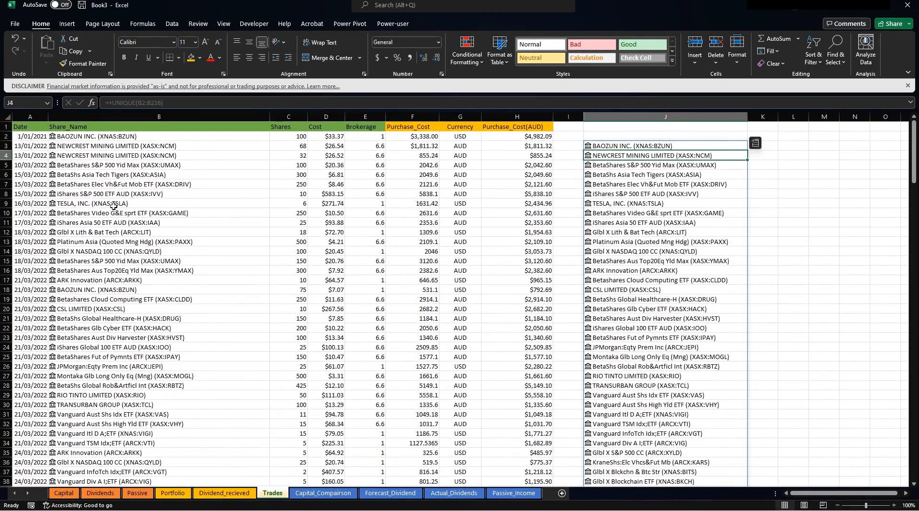
Select the 73 unique share names spilling down from J3 and copy them.
{"action": "left_click", "coordinate": [114, 205]}
{"action": "scroll", "coordinate": [149, 320], "scroll_direction": "down", "scroll_amount": 5}
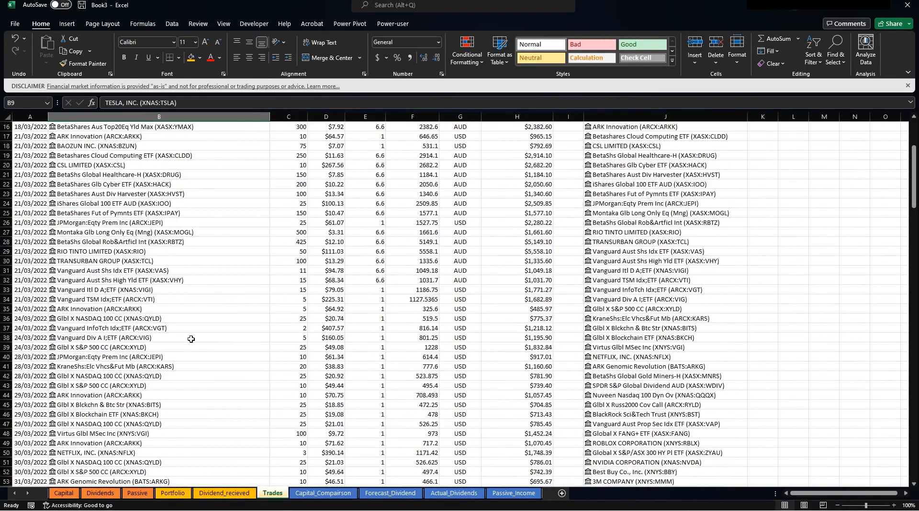
{"action": "scroll", "coordinate": [184, 338], "scroll_direction": "up", "scroll_amount": 5}
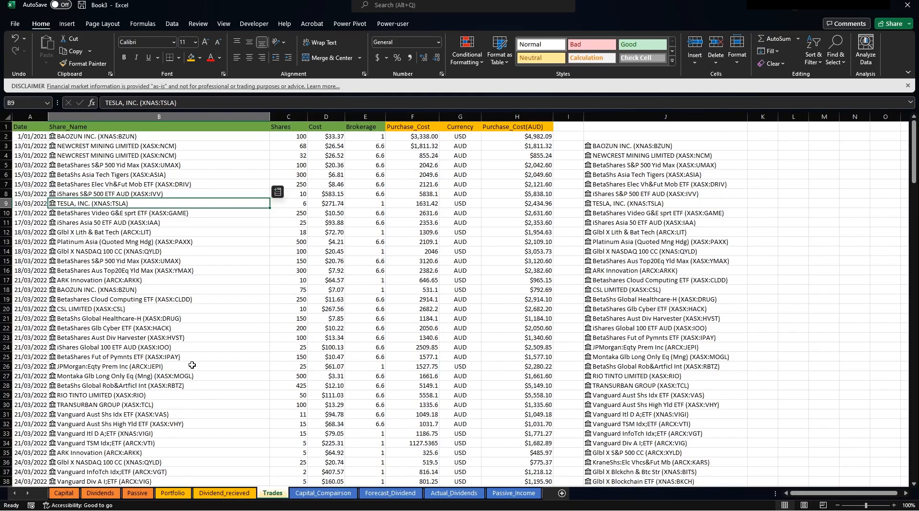
{"action": "left_click", "coordinate": [175, 155]}
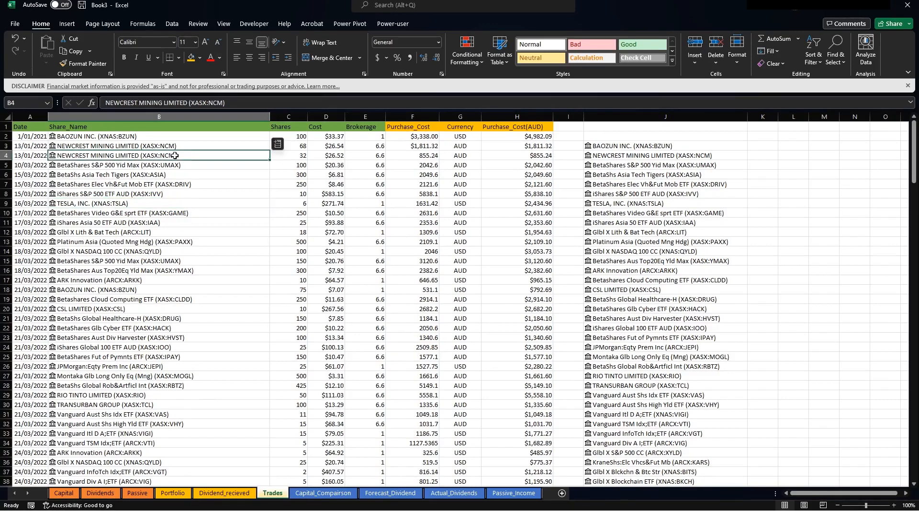
{"action": "left_click", "coordinate": [646, 145]}
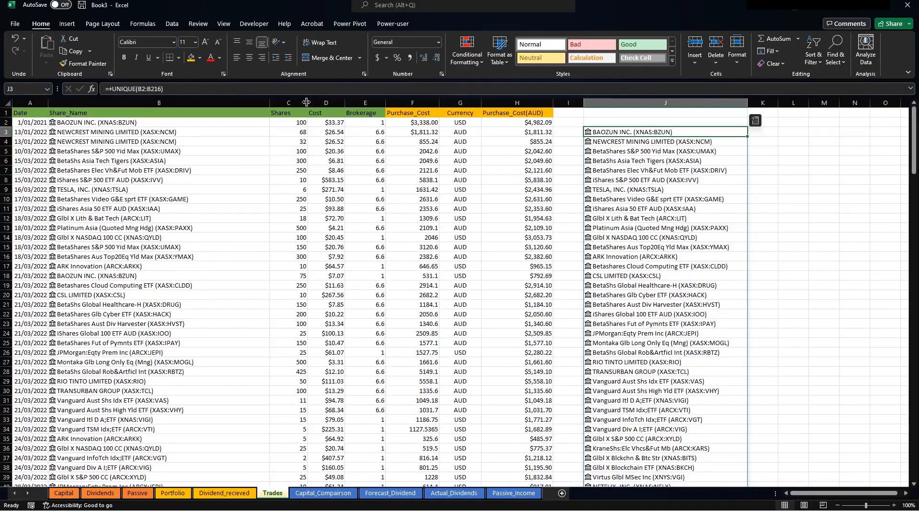
{"action": "scroll", "coordinate": [611, 145], "scroll_direction": "down", "scroll_amount": 8}
{"action": "scroll", "coordinate": [601, 206], "scroll_direction": "up", "scroll_amount": 7}
{"action": "scroll", "coordinate": [601, 206], "scroll_direction": "up", "scroll_amount": 1}
{"action": "left_click_drag", "start_coordinate": [596, 132], "coordinate": [747, 453]}
{"action": "key", "text": "ctrl+c"}
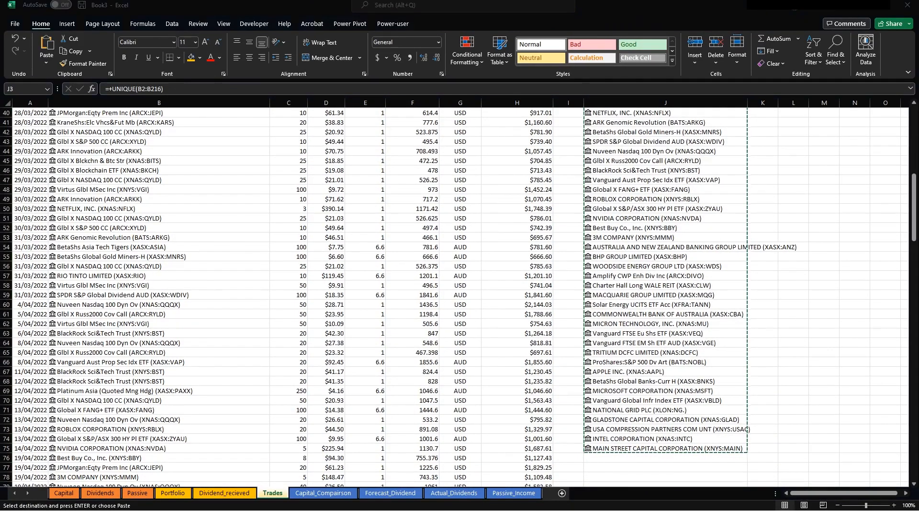
Paste the share names as values into A2 of the Portfolio sheet and autofit column A.
{"action": "left_click", "coordinate": [173, 494]}
{"action": "left_click", "coordinate": [173, 493]}
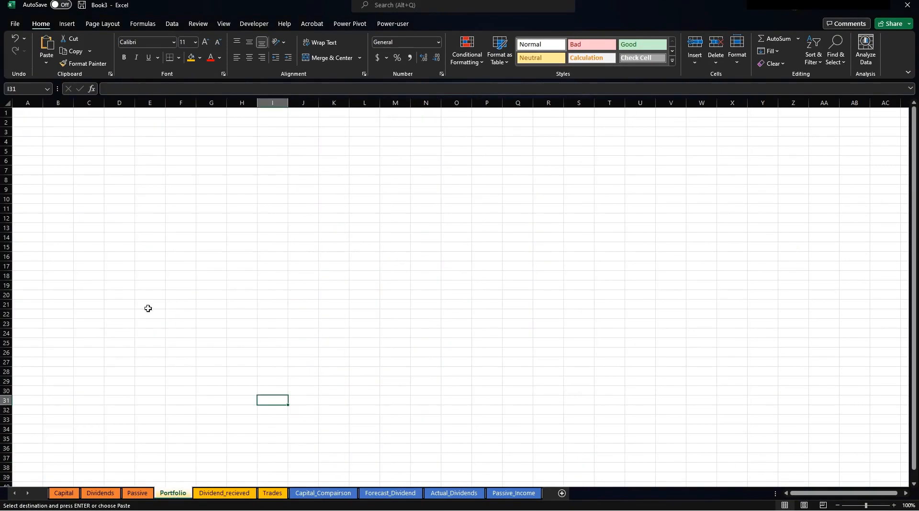
{"action": "right_click", "coordinate": [30, 124]}
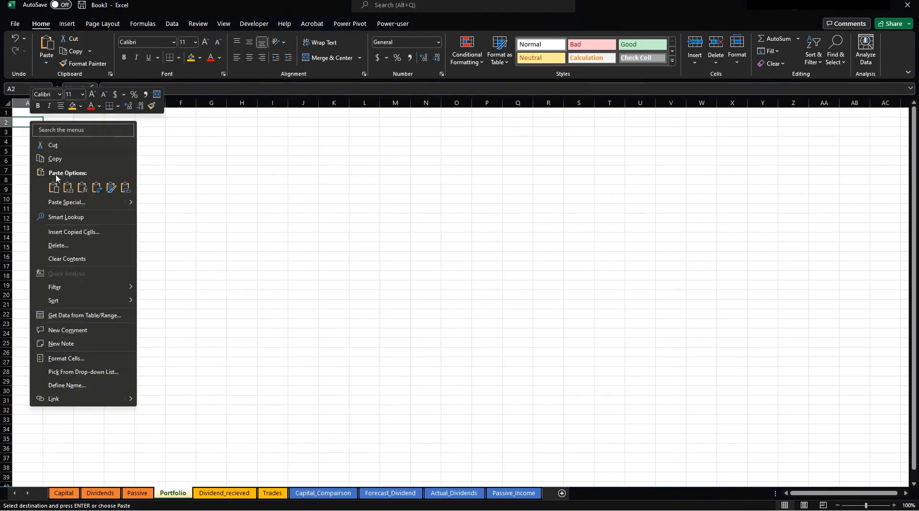
{"action": "left_click", "coordinate": [64, 202]}
{"action": "left_click", "coordinate": [30, 184]}
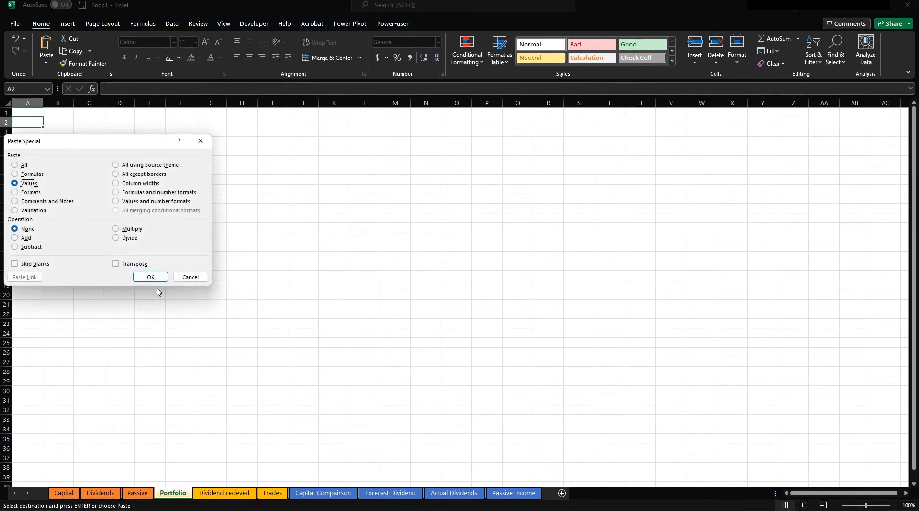
{"action": "left_click", "coordinate": [152, 277]}
{"action": "left_click", "coordinate": [211, 199]}
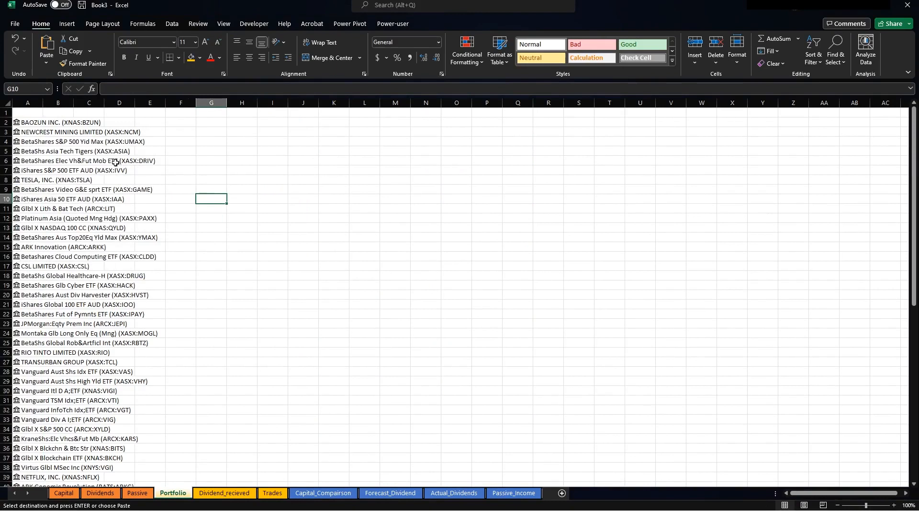
{"action": "double_click", "coordinate": [43, 102]}
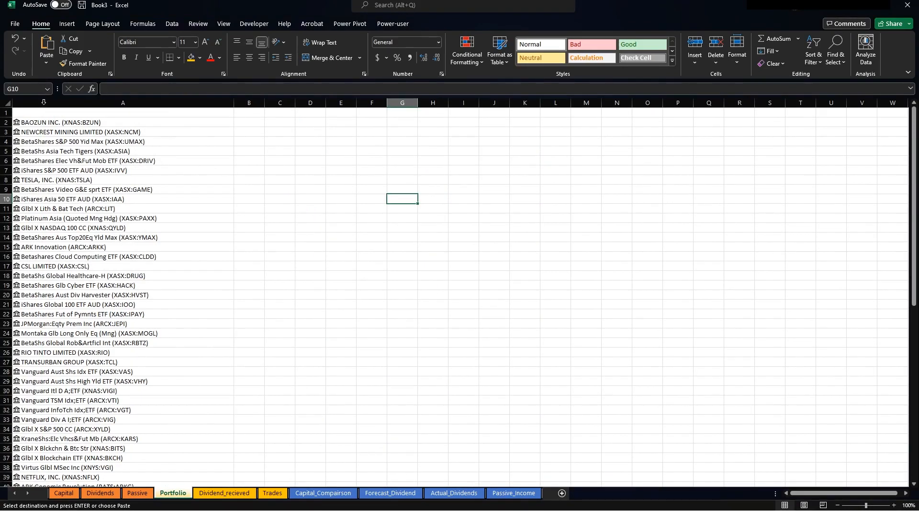
Check the end of the pasted list, finding the first empty row below row 74.
{"action": "left_click", "coordinate": [44, 102]}
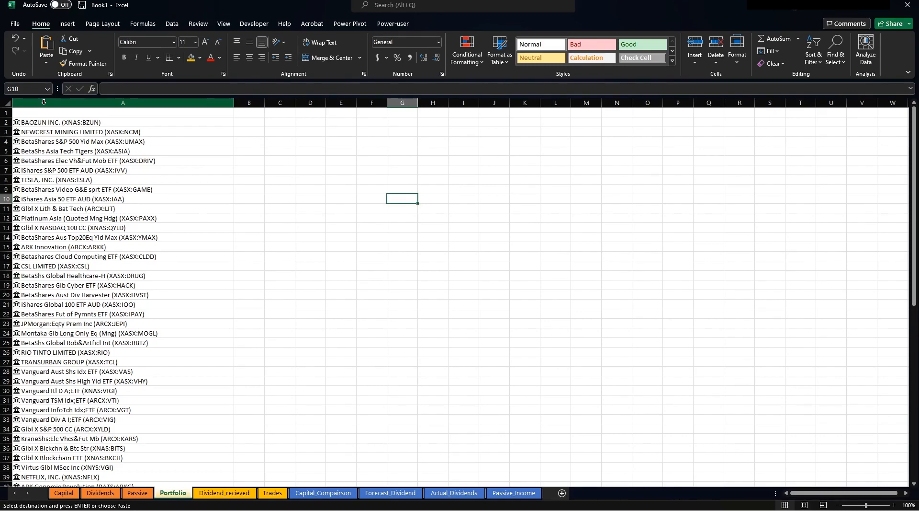
{"action": "left_click", "coordinate": [139, 169]}
{"action": "scroll", "coordinate": [191, 288], "scroll_direction": "down", "scroll_amount": 6}
{"action": "scroll", "coordinate": [188, 302], "scroll_direction": "down", "scroll_amount": 12}
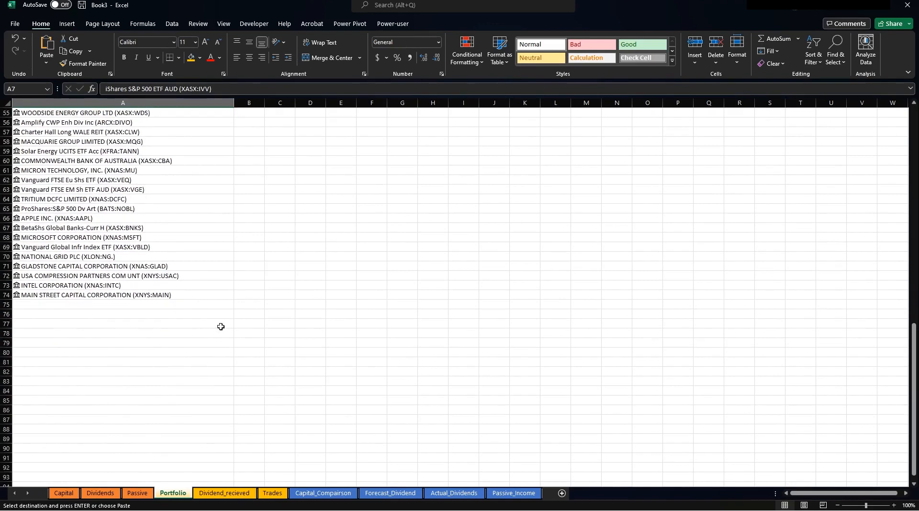
{"action": "left_click", "coordinate": [137, 302]}
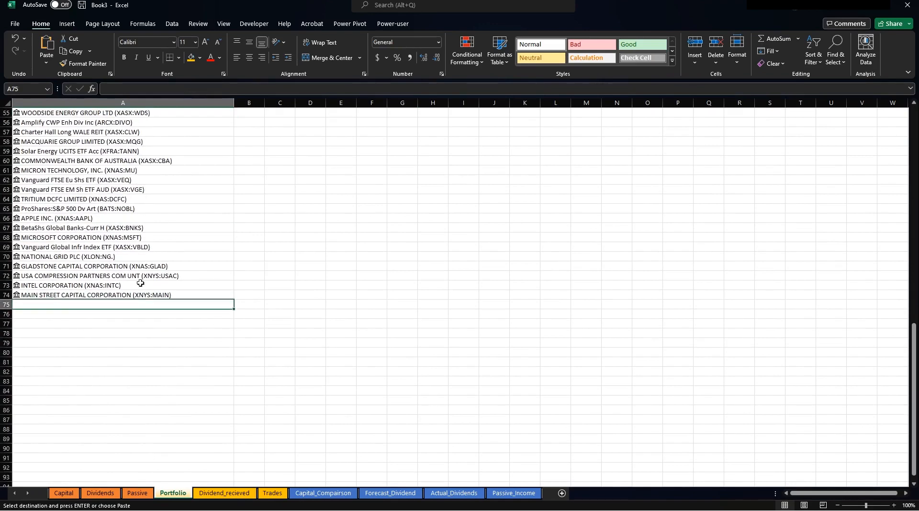
{"action": "scroll", "coordinate": [209, 232], "scroll_direction": "up", "scroll_amount": 18}
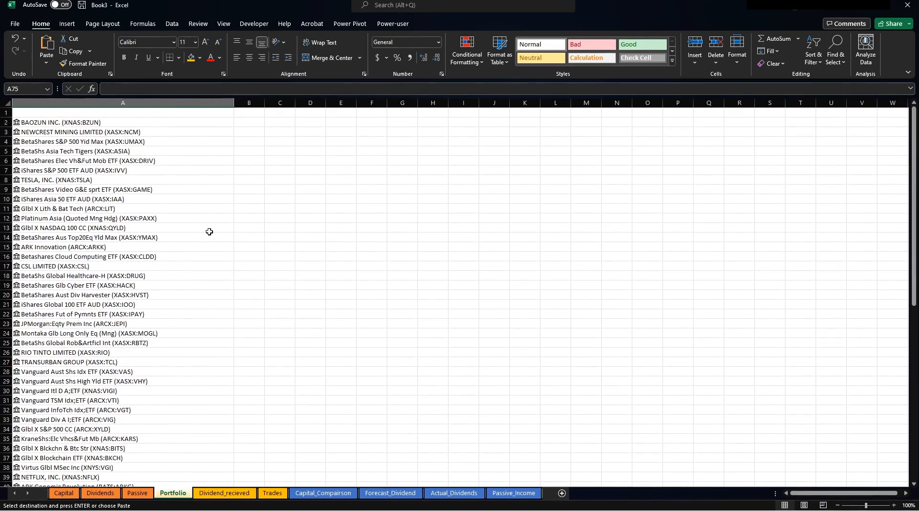
Add the headings Share_Name in A1 and Currency in B1.
{"action": "left_click", "coordinate": [110, 114]}
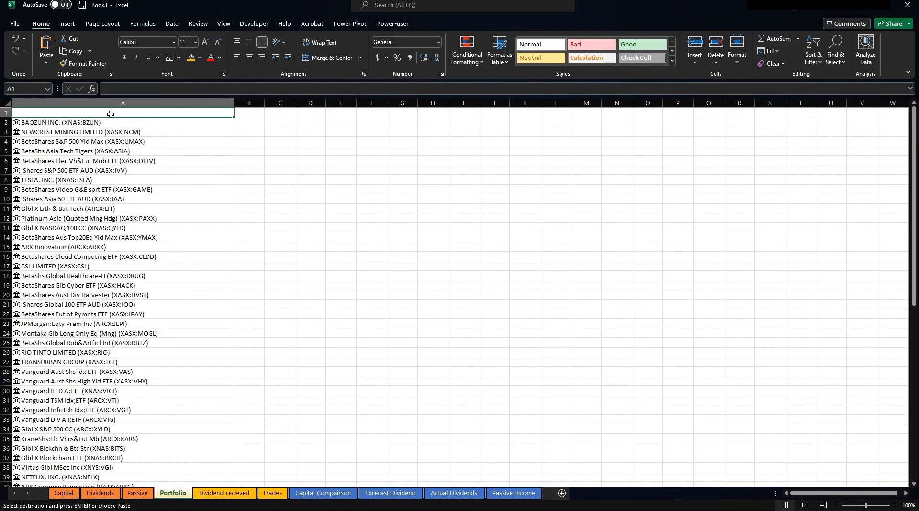
{"action": "type", "text": "Share_Name"}
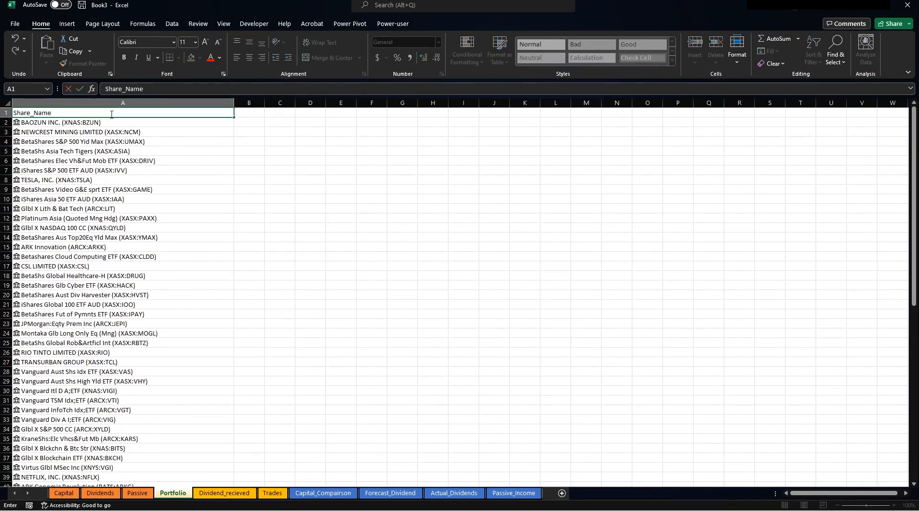
{"action": "key", "text": "Return"}
{"action": "key", "text": "Up"}
{"action": "key", "text": "Right"}
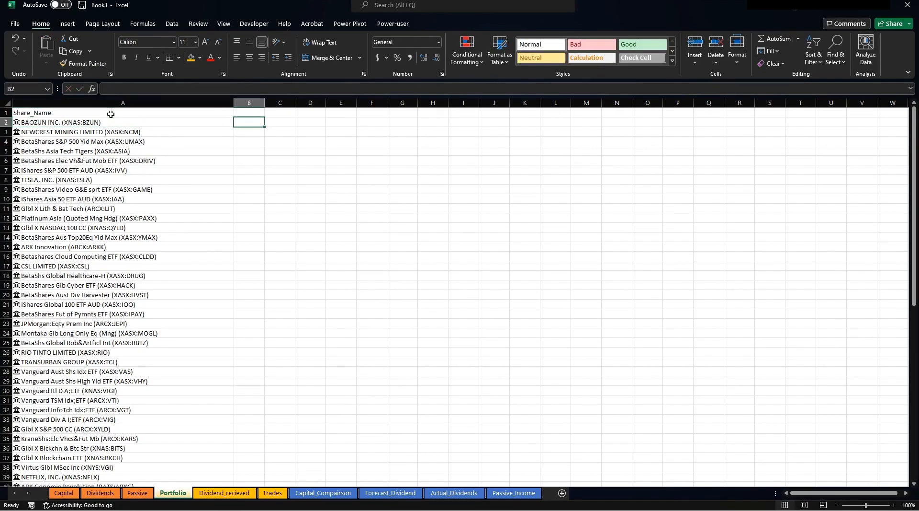
{"action": "type", "text": "Currency"}
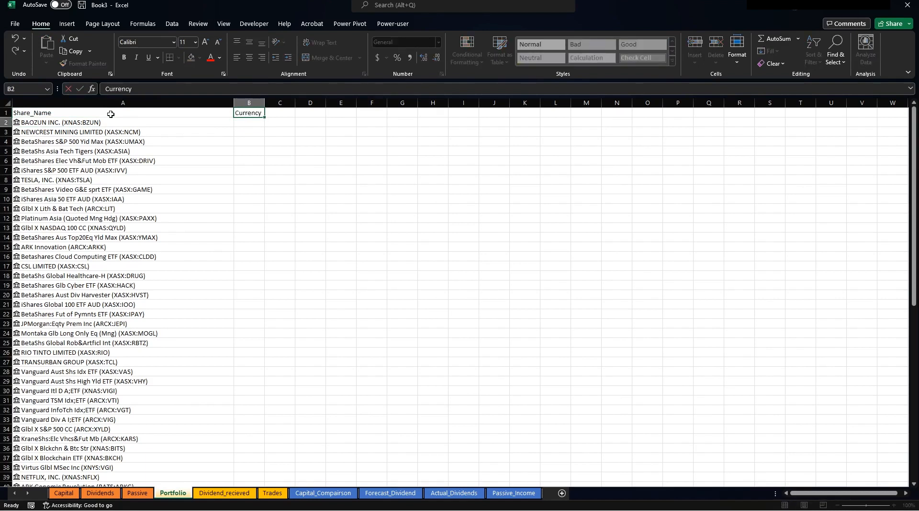
{"action": "key", "text": "Return"}
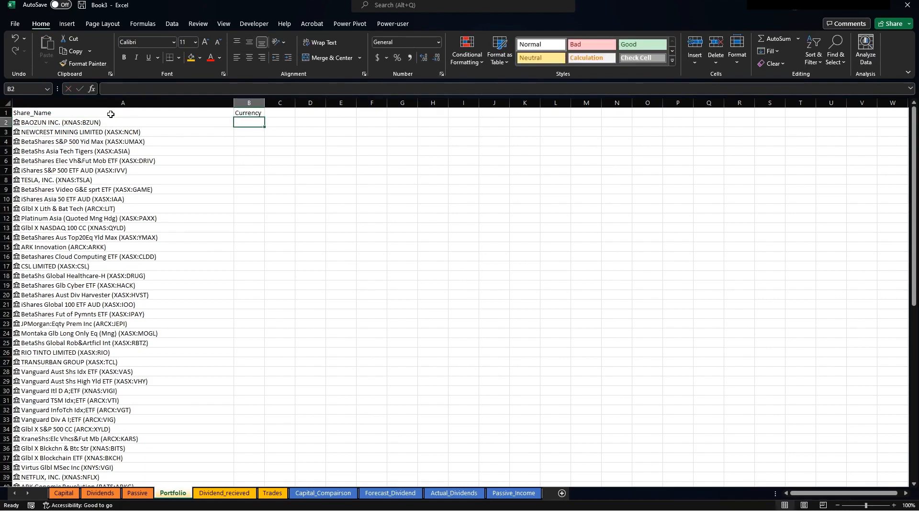
Enter =+A2.Currency in B2 so it shows the first share's currency, USD.
{"action": "type", "text": "+"}
{"action": "key", "text": "Left"}
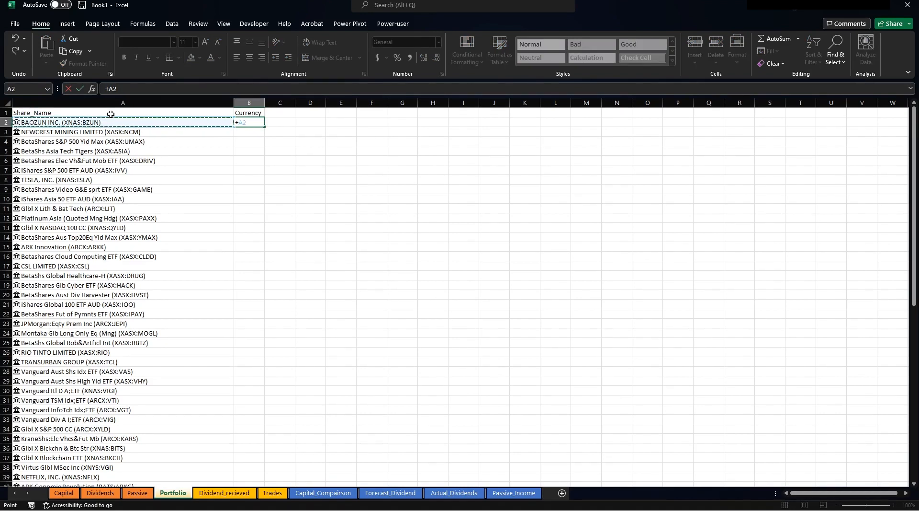
{"action": "type", "text": "."}
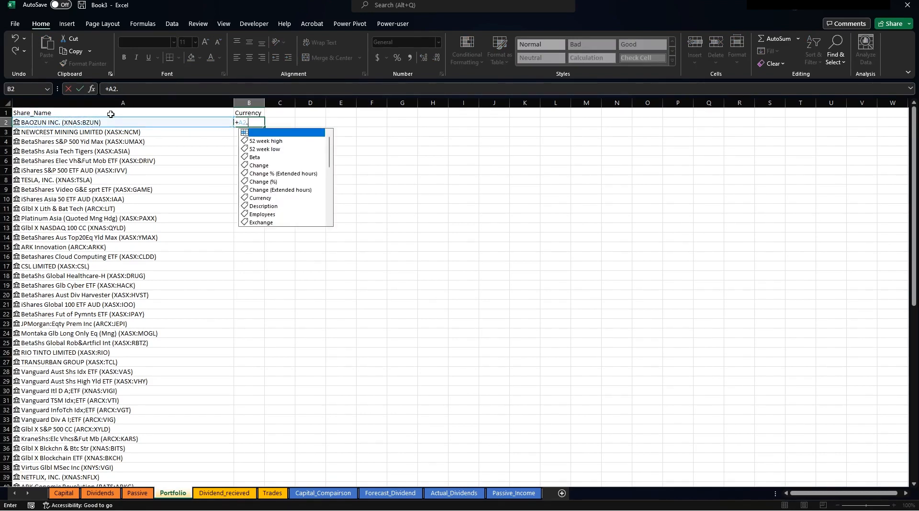
{"action": "double_click", "coordinate": [269, 198]}
{"action": "key", "text": "Return"}
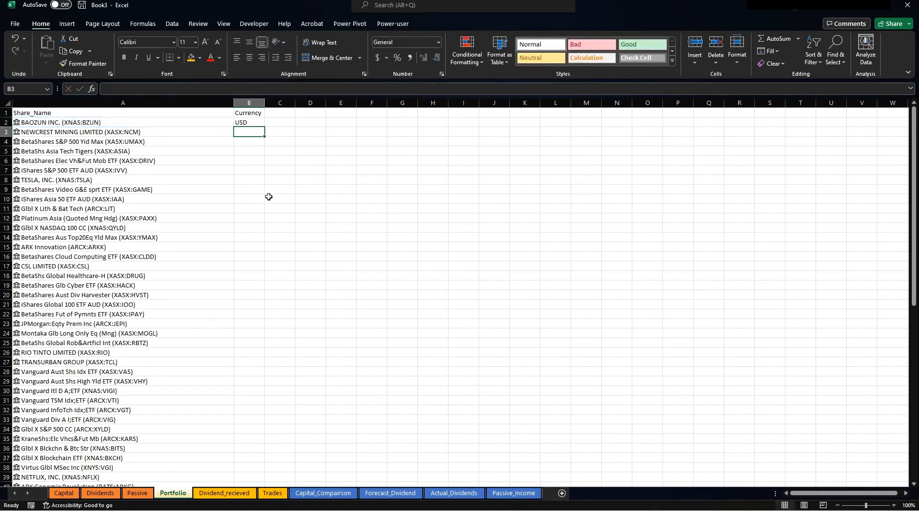
Add the heading Thematic Sector in C1 and autofit column C to it.
{"action": "left_click", "coordinate": [251, 123]}
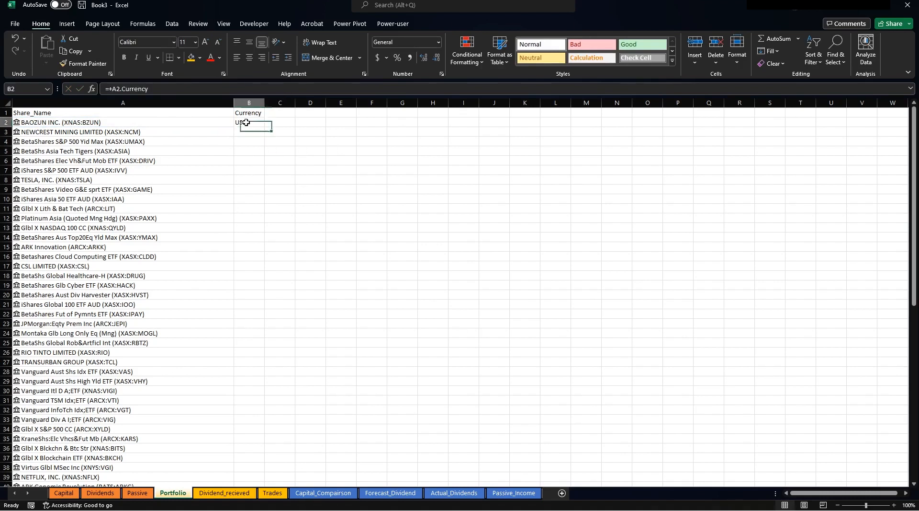
{"action": "left_click", "coordinate": [281, 112]}
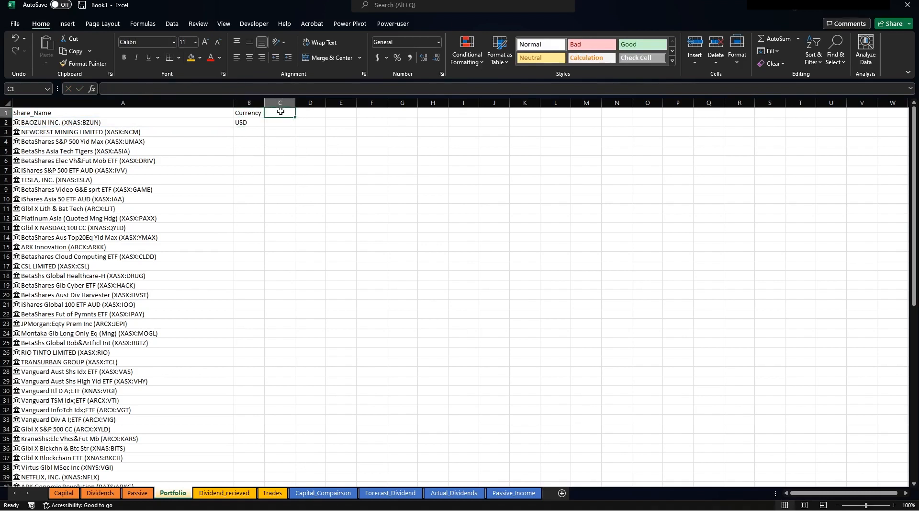
{"action": "type", "text": "Thematic"}
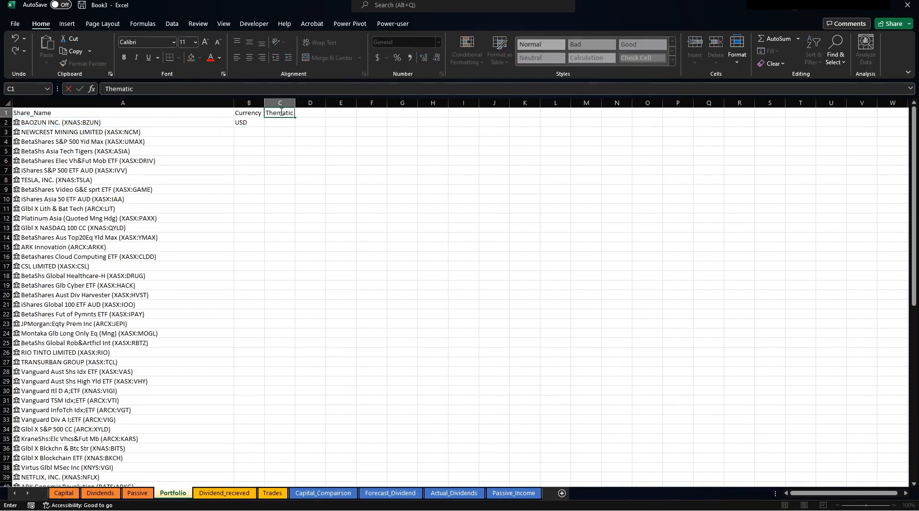
{"action": "type", "text": " Secta"}
{"action": "key", "text": "BackSpace"}
{"action": "type", "text": "or"}
{"action": "key", "text": "Return"}
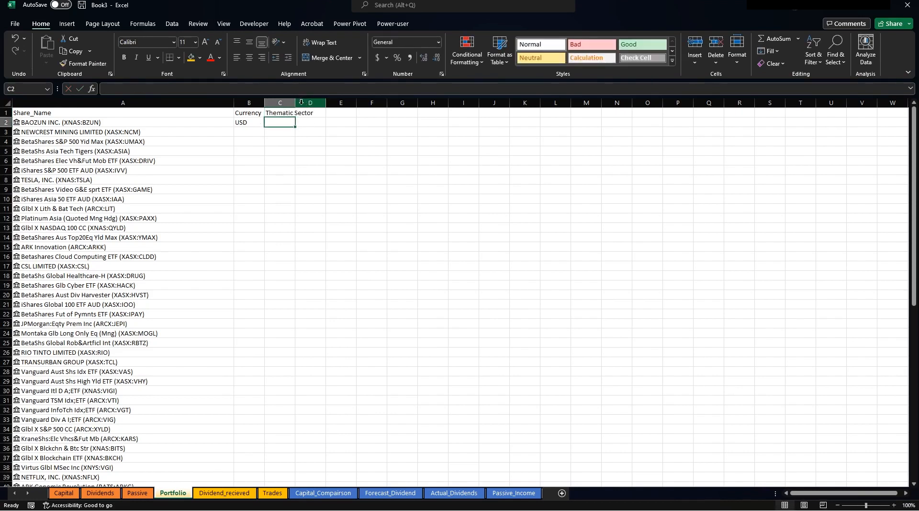
{"action": "double_click", "coordinate": [295, 103]}
{"action": "left_click_drag", "start_coordinate": [349, 170], "coordinate": [349, 163]}
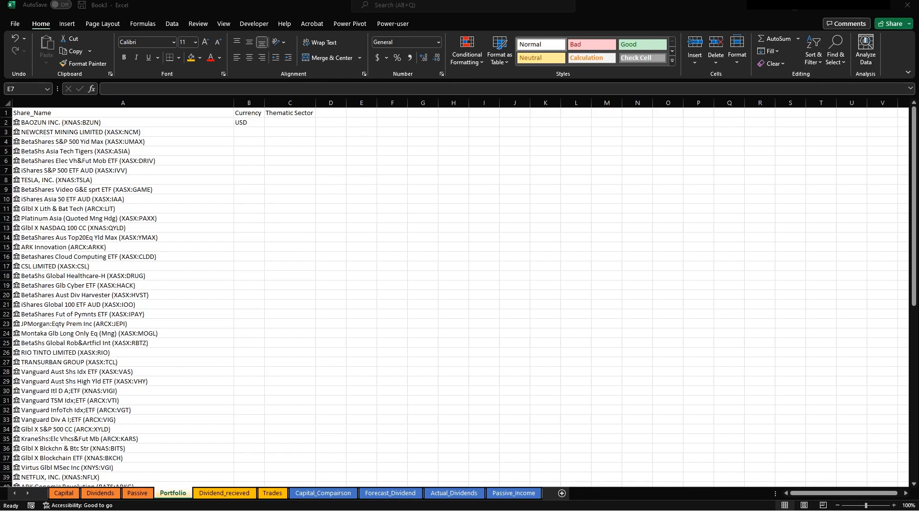
{"action": "left_click", "coordinate": [284, 123]}
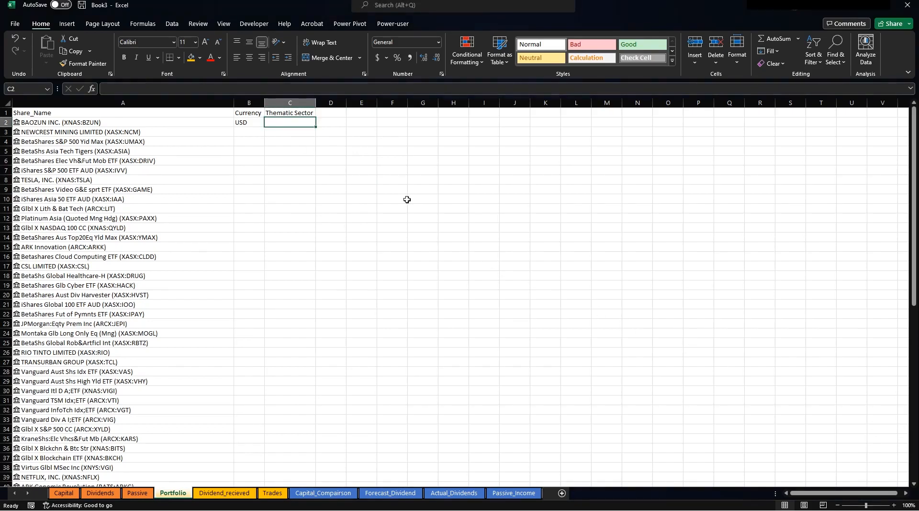
Add the headings Region, Purpose, Type and 2021_dividend in D1 through G1.
{"action": "left_click", "coordinate": [330, 112]}
{"action": "type", "text": "R"}
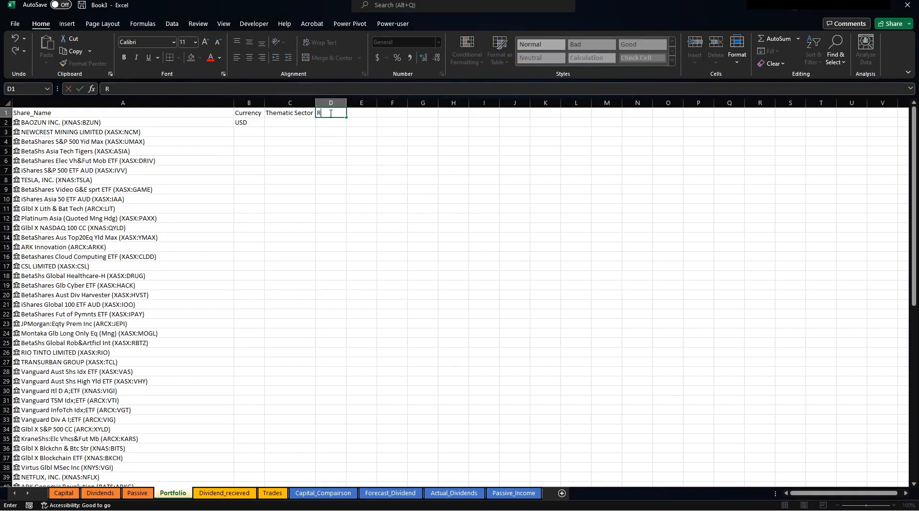
{"action": "type", "text": "egion"}
{"action": "key", "text": "Tab"}
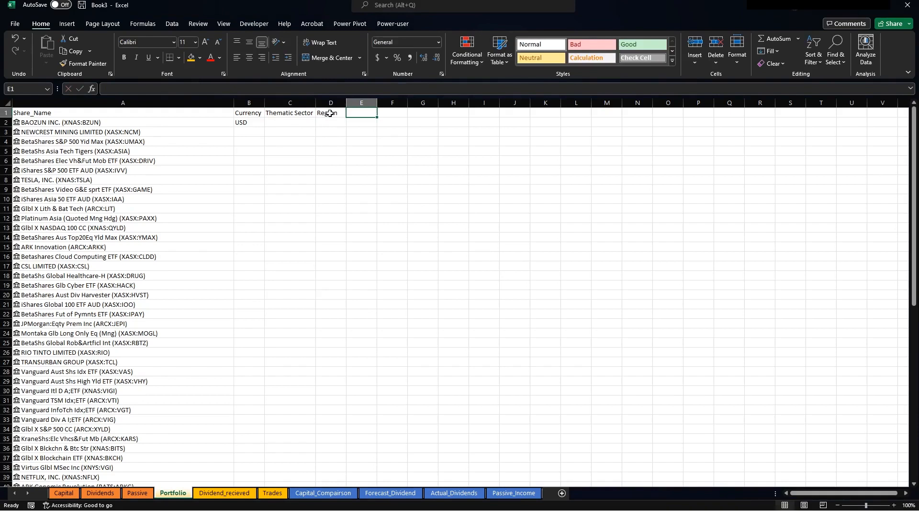
{"action": "type", "text": "Purpo"}
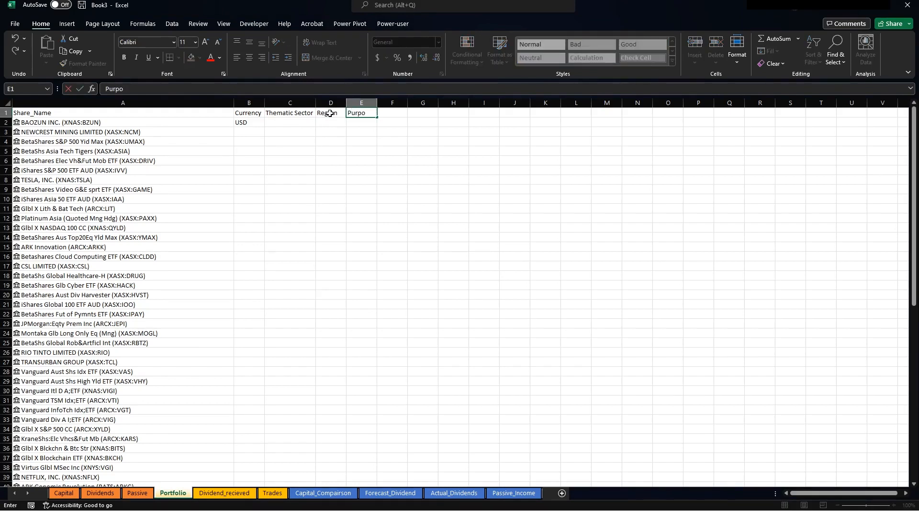
{"action": "type", "text": "e"}
{"action": "key", "text": "BackSpace"}
{"action": "type", "text": "se"}
{"action": "key", "text": "Tab"}
{"action": "type", "text": "Type"}
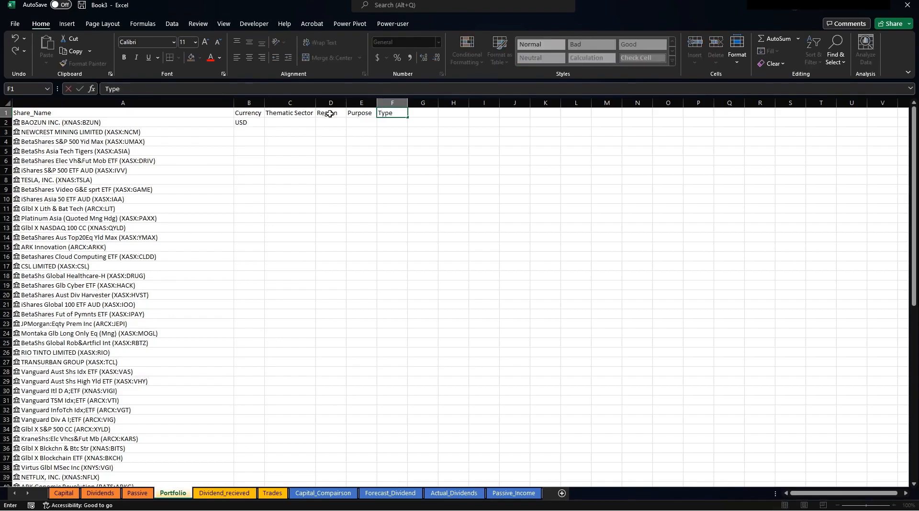
{"action": "key", "text": "Tab"}
{"action": "type", "text": "2021"}
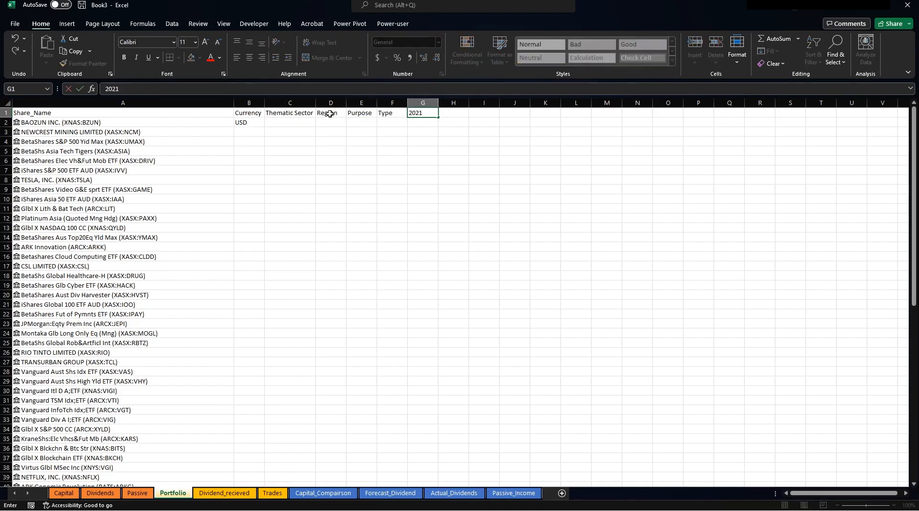
{"action": "type", "text": "_dividend"}
{"action": "key", "text": "Return"}
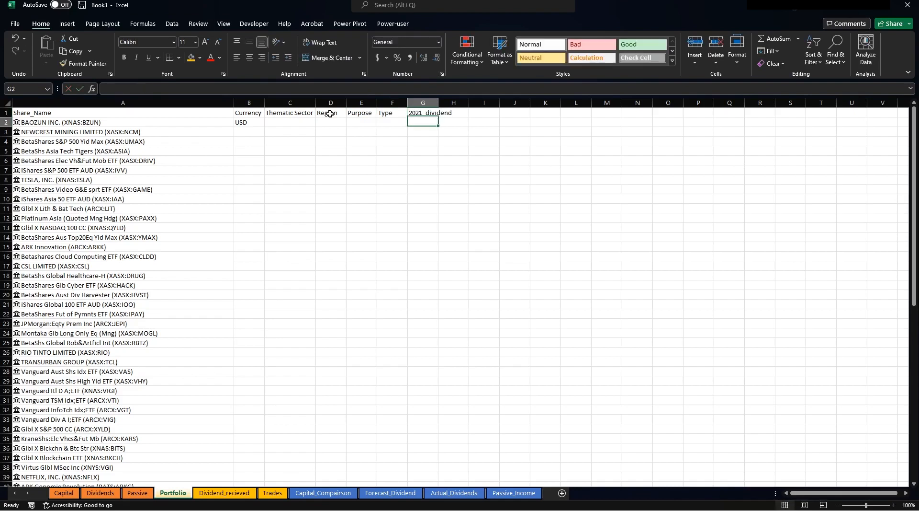
{"action": "left_click", "coordinate": [241, 123]}
Fill the B2 currency formula down column B for every share.
{"action": "double_click", "coordinate": [265, 127]}
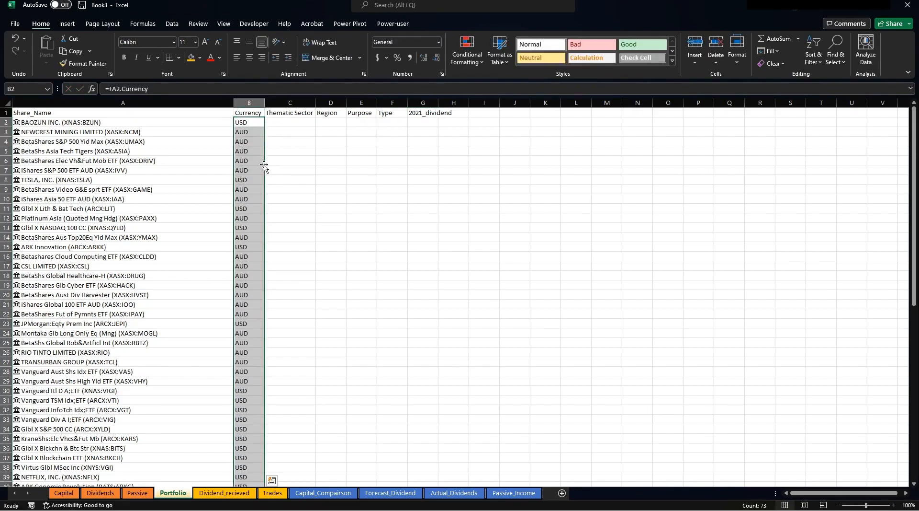
{"action": "left_click_drag", "start_coordinate": [289, 121], "coordinate": [286, 281]}
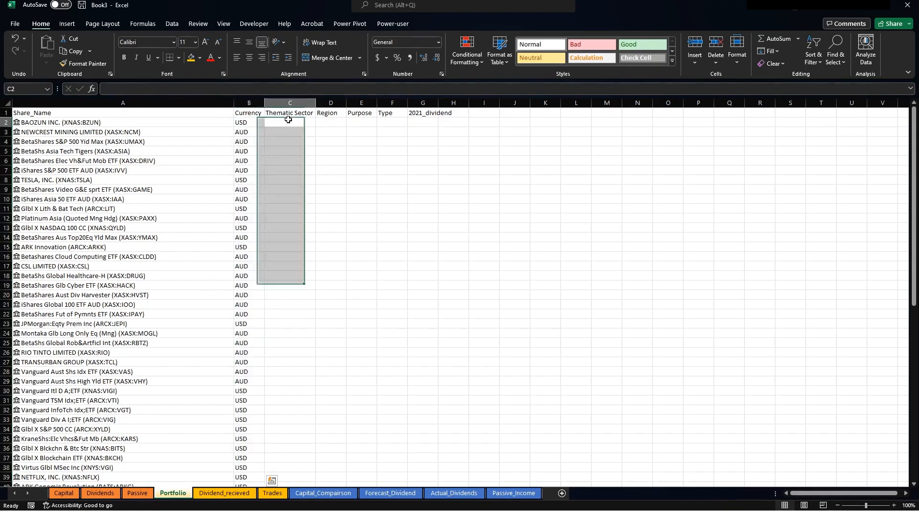
{"action": "left_click", "coordinate": [289, 121]}
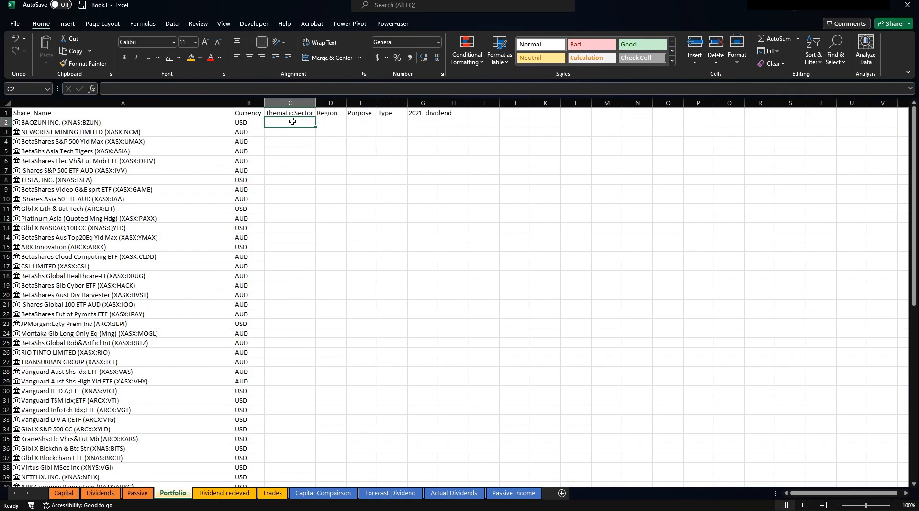
Enter sectors Technology, Resource, Dividend, Technology, Mobility and Index in C2:C7.
{"action": "type", "text": "Technolo"}
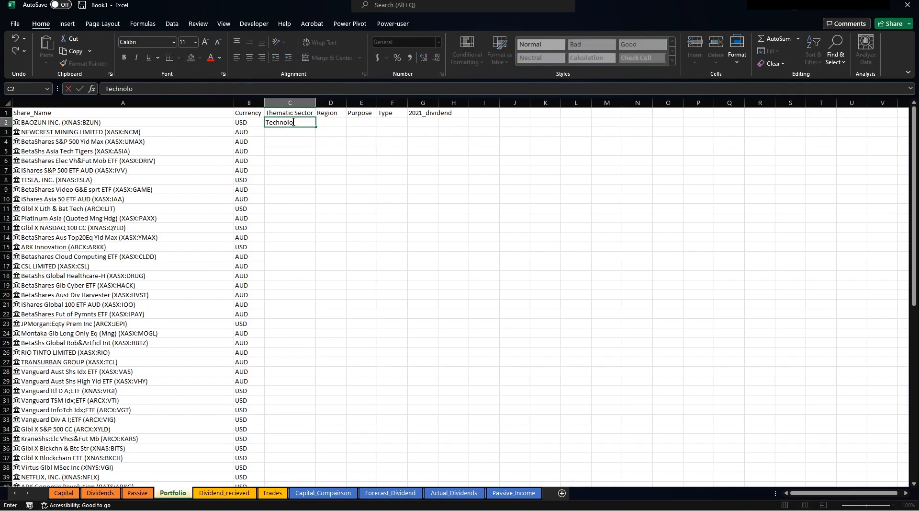
{"action": "type", "text": "gy"}
{"action": "key", "text": "Return"}
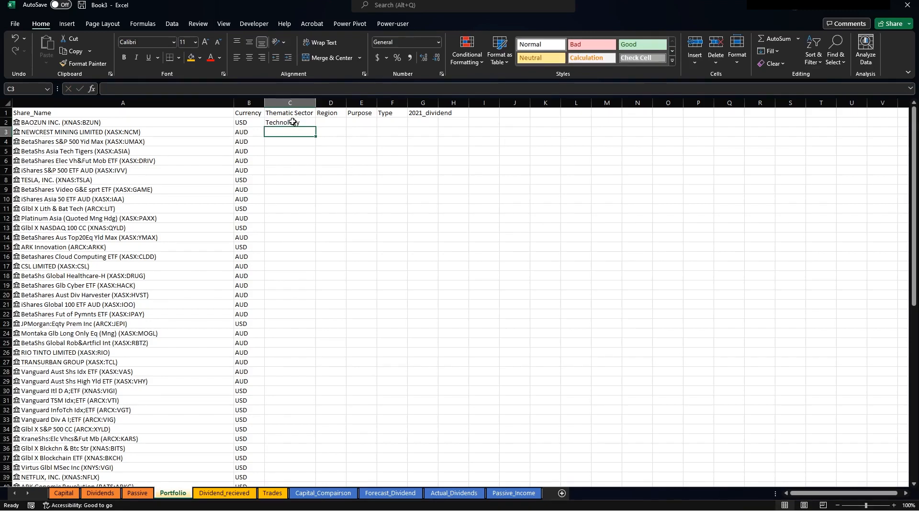
{"action": "type", "text": "Resource"}
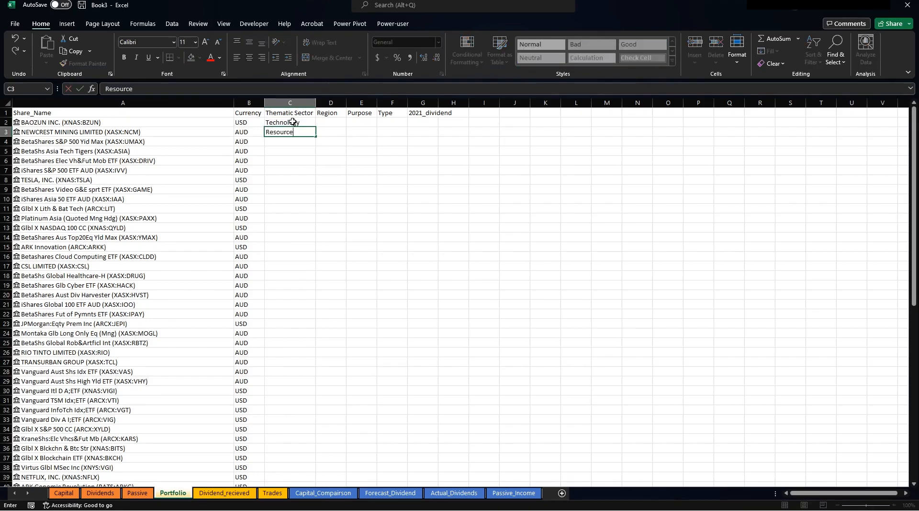
{"action": "key", "text": "Return"}
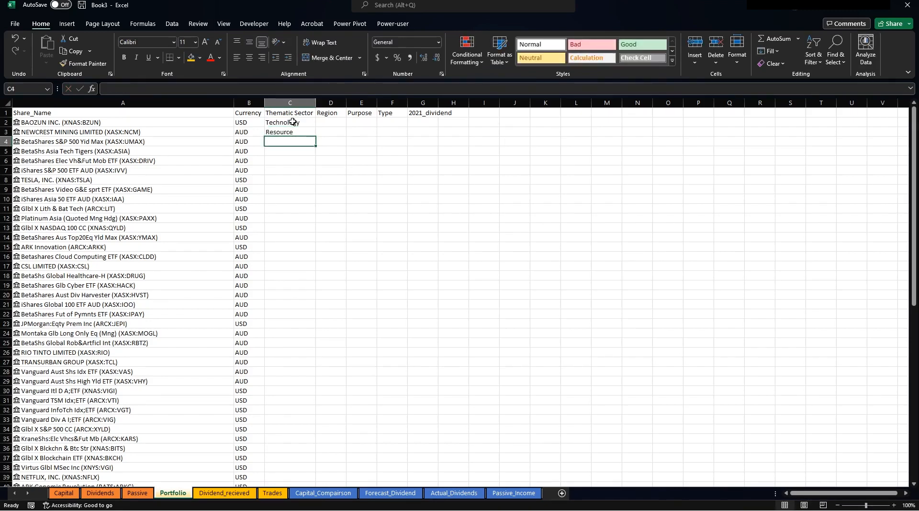
{"action": "type", "text": "Dividend"}
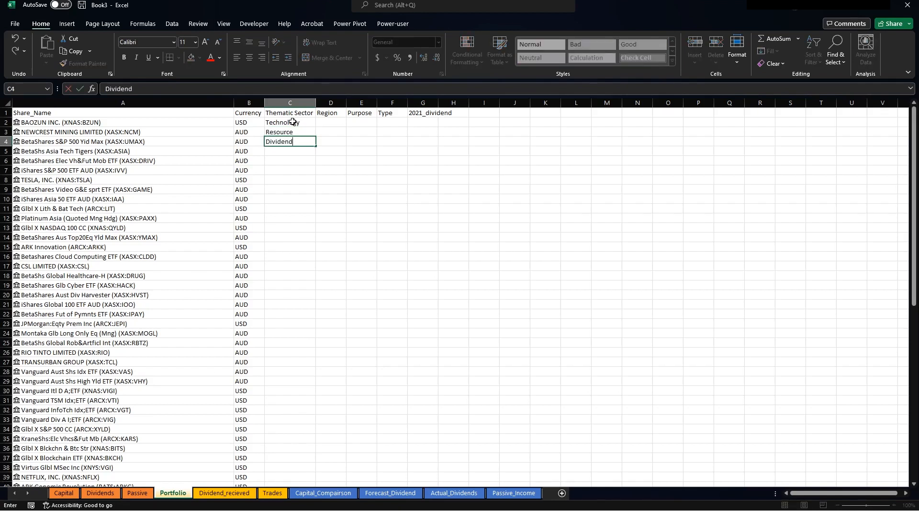
{"action": "key", "text": "Return"}
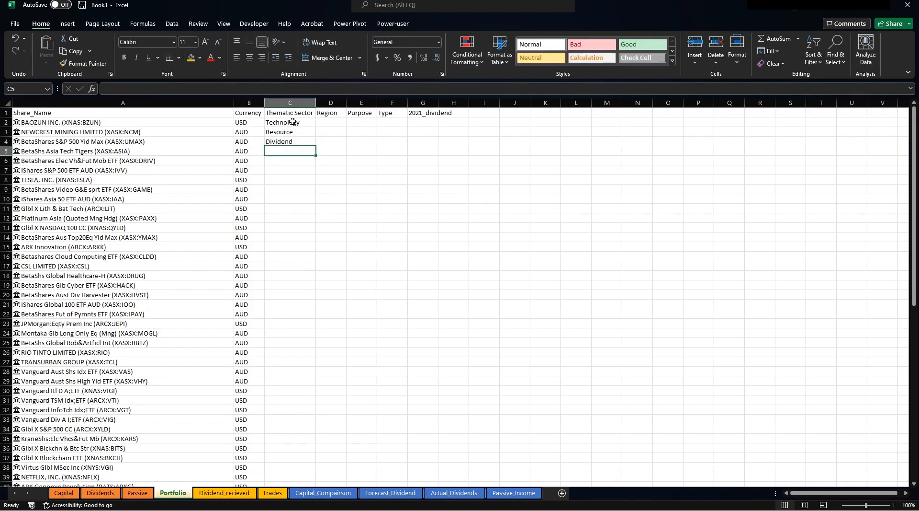
{"action": "type", "text": "Technoi"}
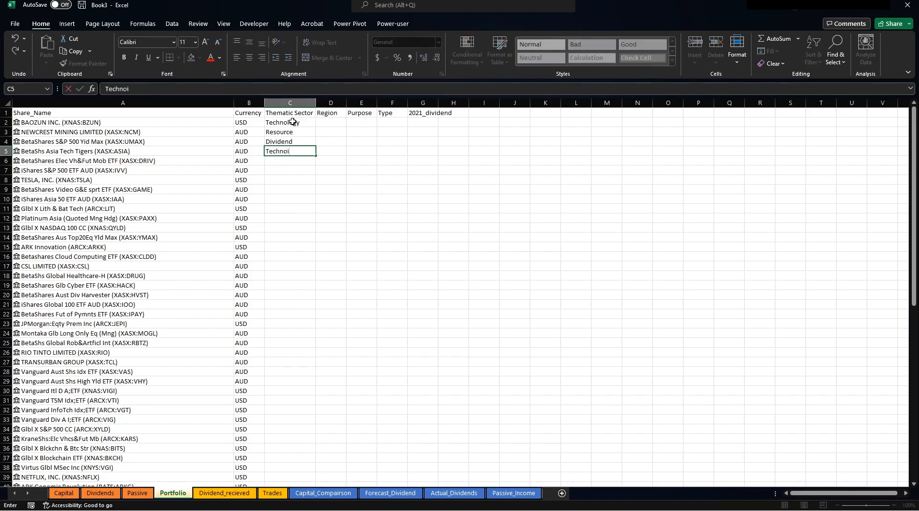
{"action": "key", "text": "BackSpace"}
{"action": "type", "text": "logy"}
{"action": "key", "text": "Return"}
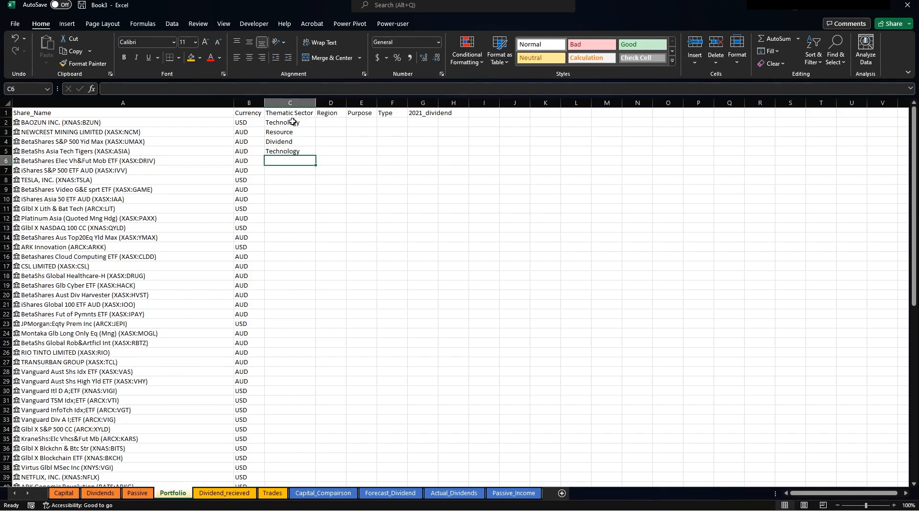
{"action": "type", "text": "Mobility"}
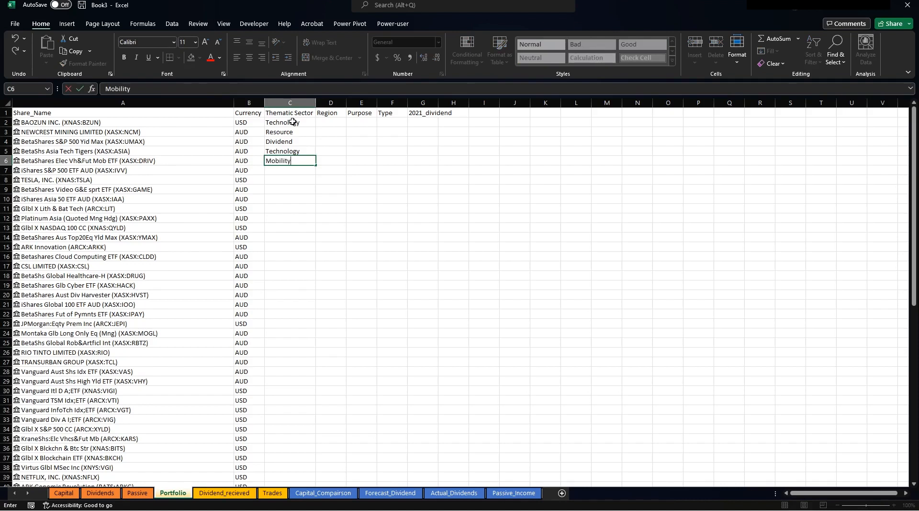
{"action": "key", "text": "Return"}
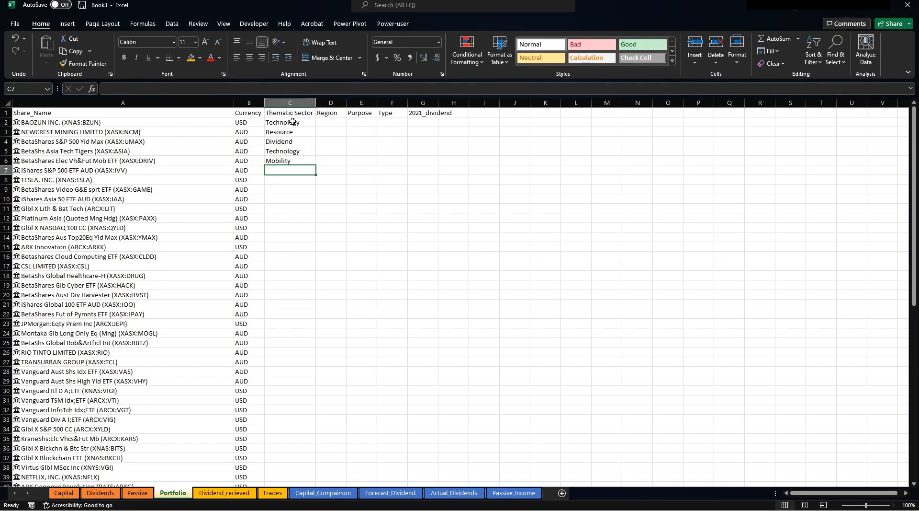
{"action": "type", "text": "Index"}
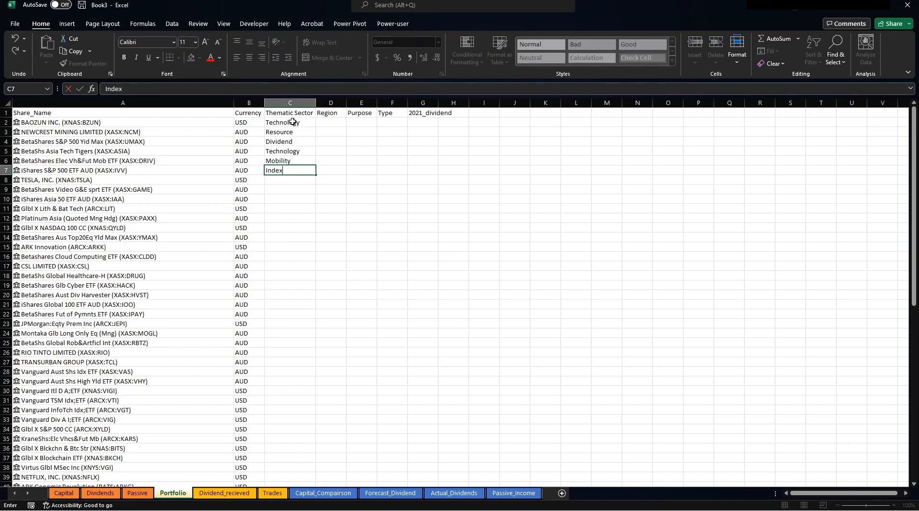
{"action": "key", "text": "Return"}
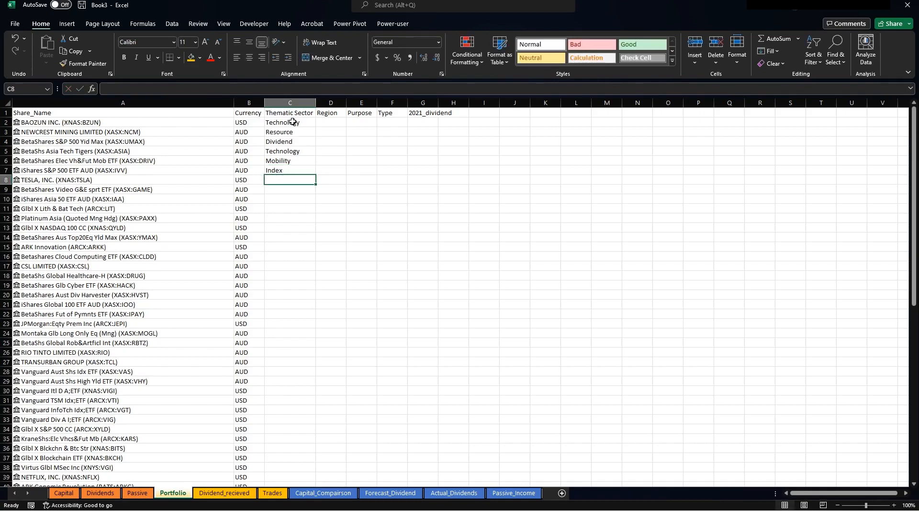
{"action": "key", "text": "Up"}
{"action": "key", "text": "Up"}
{"action": "key", "text": "Up"}
{"action": "key", "text": "Up"}
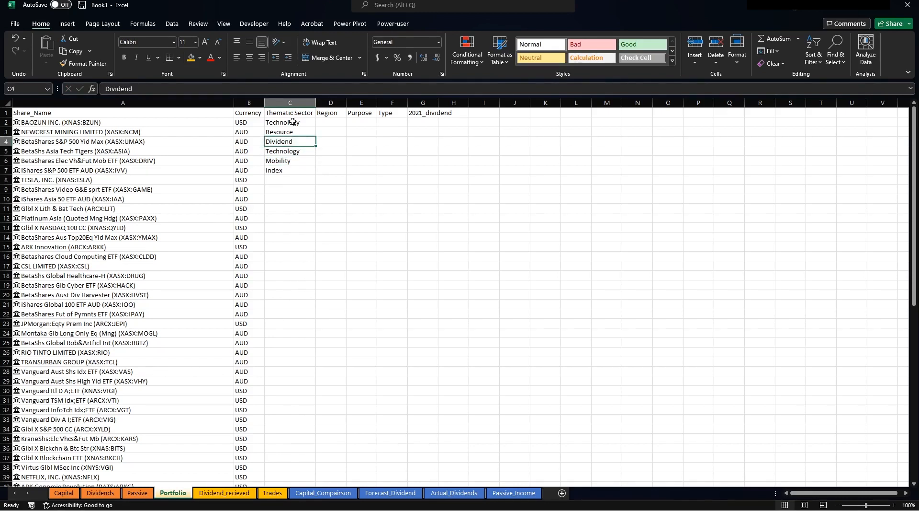
{"action": "key", "text": "Up"}
{"action": "key", "text": "Up"}
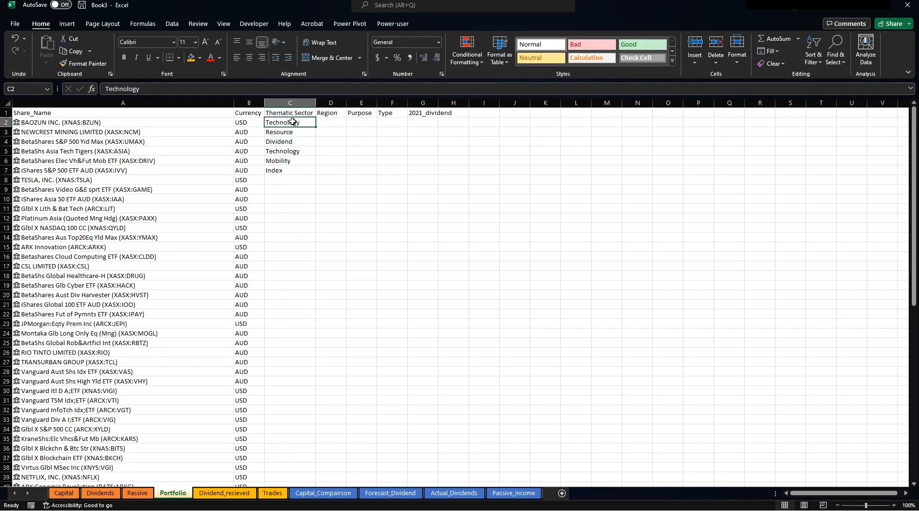
{"action": "key", "text": "Right"}
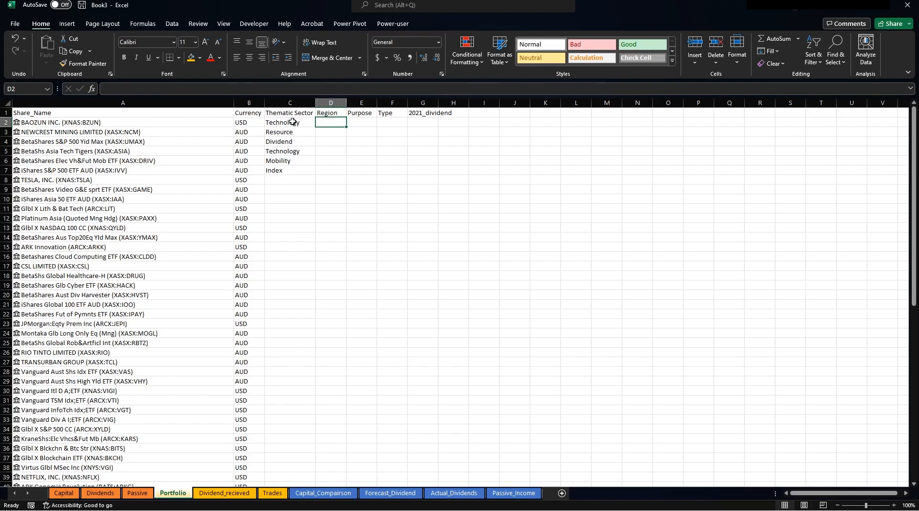
Enter regions Asia, Australia, USA, Asia, Global and USA in D2:D7.
{"action": "type", "text": "Asia"}
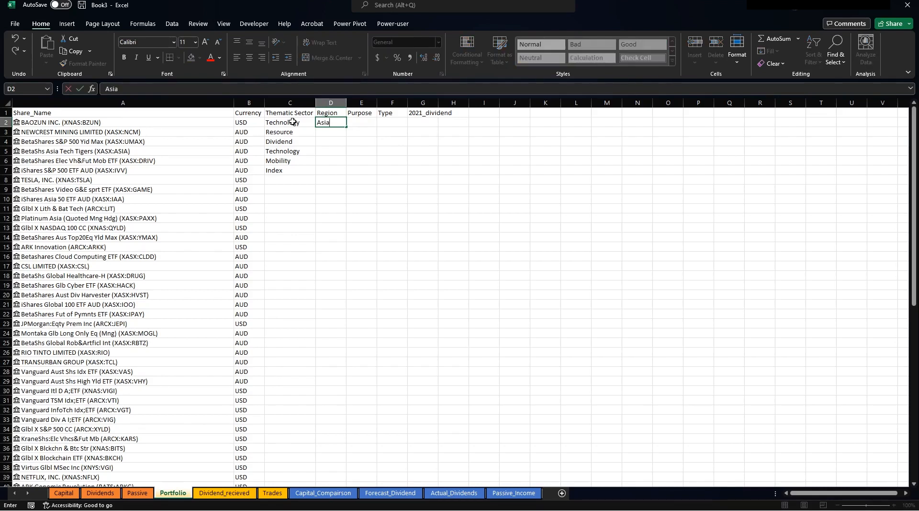
{"action": "key", "text": "Return"}
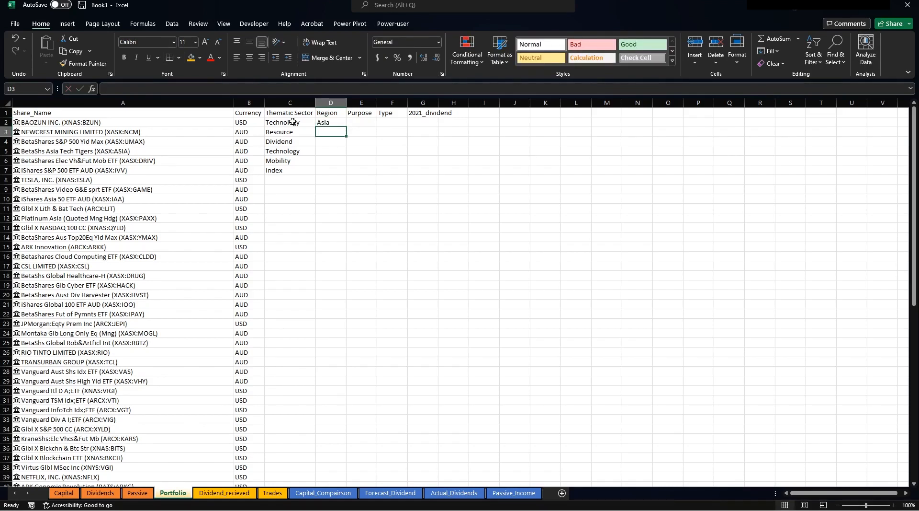
{"action": "type", "text": "Aust"}
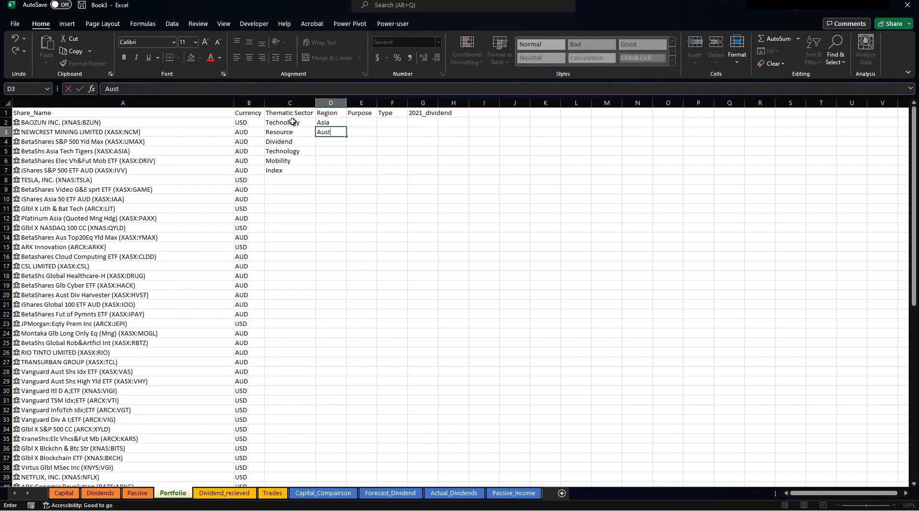
{"action": "type", "text": "ralia"}
{"action": "key", "text": "Return"}
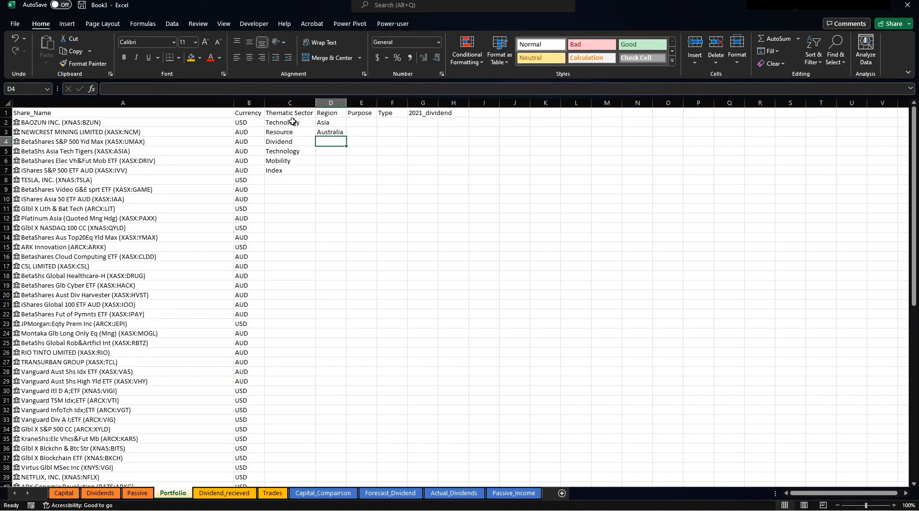
{"action": "type", "text": "USA"}
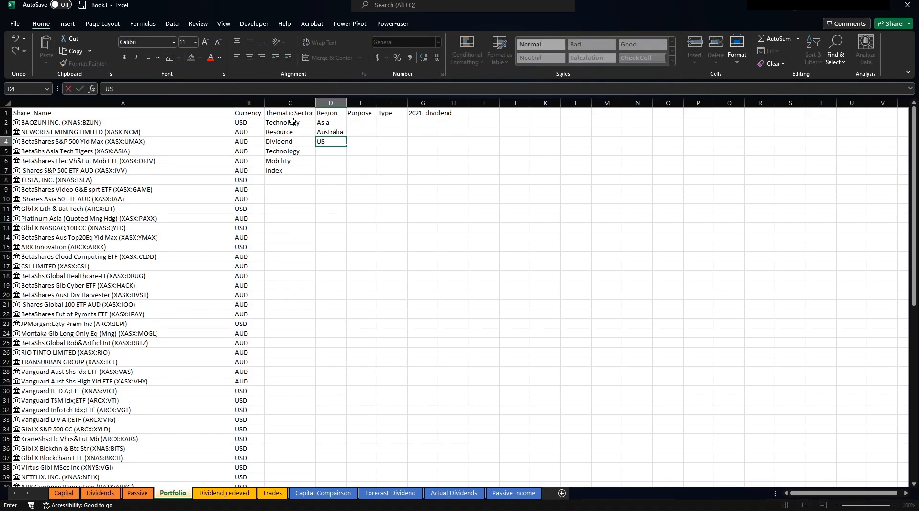
{"action": "key", "text": "Return"}
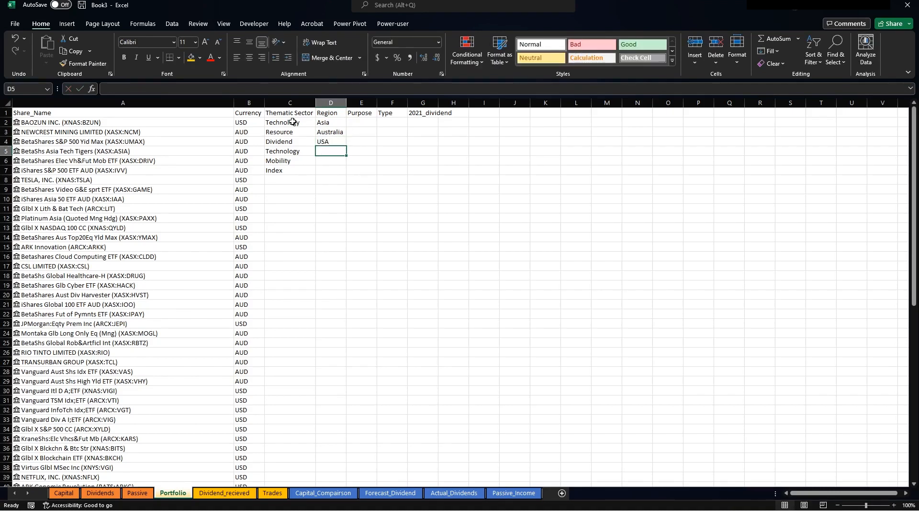
{"action": "type", "text": "Asia"}
{"action": "key", "text": "Return"}
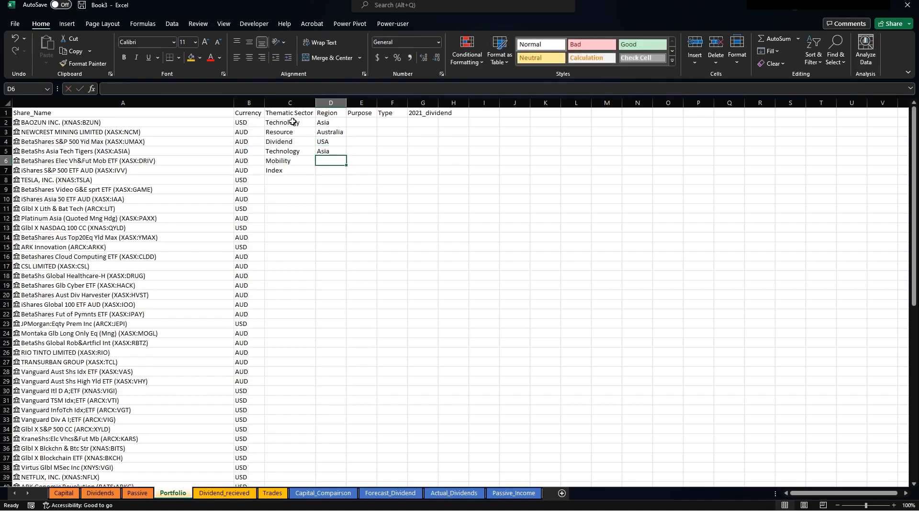
{"action": "type", "text": "Global"}
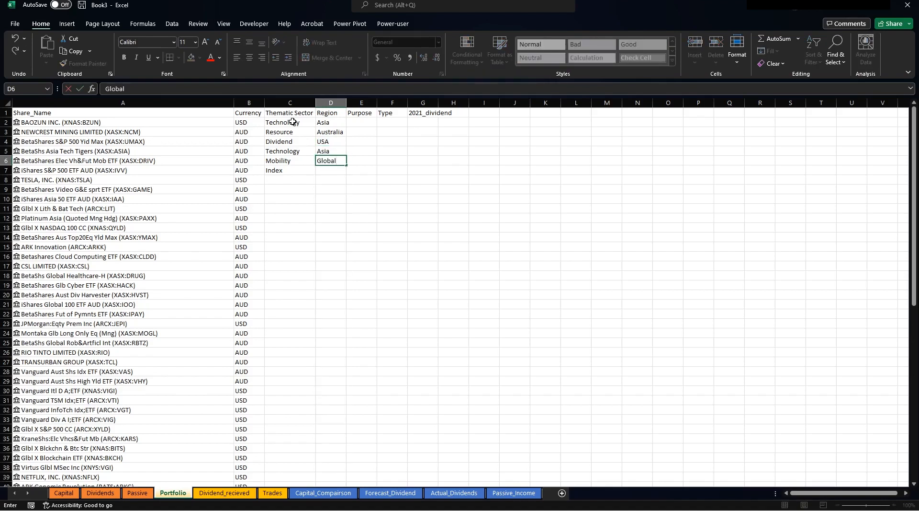
{"action": "key", "text": "Return"}
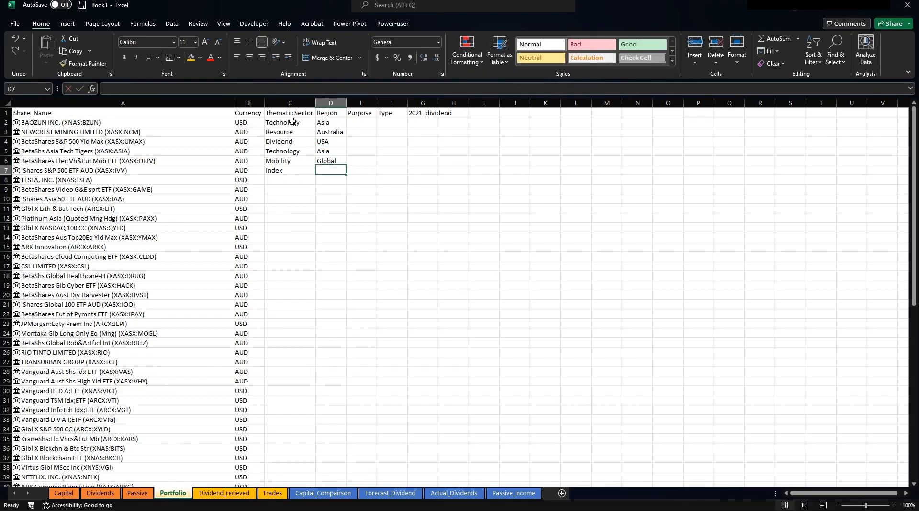
{"action": "type", "text": "USA"}
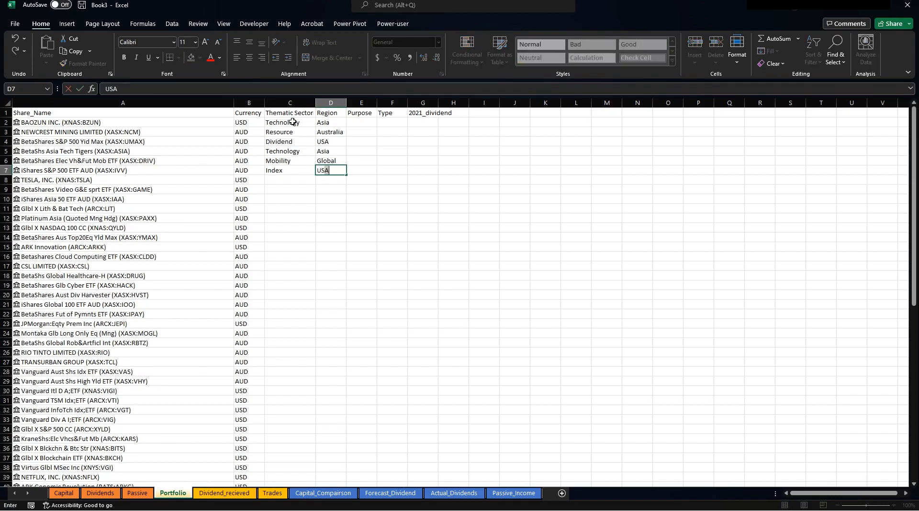
{"action": "key", "text": "Return"}
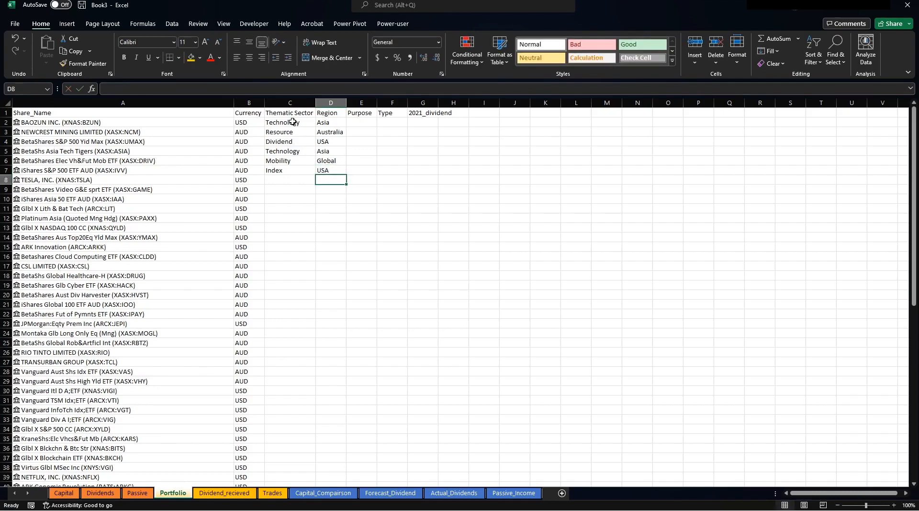
{"action": "left_click", "coordinate": [352, 124]}
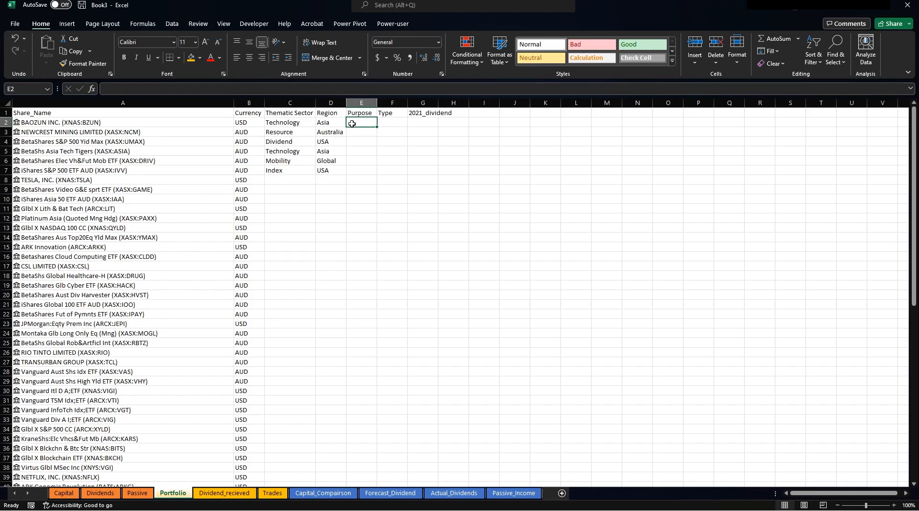
Type Growth, Growth, Dividend, Growth, Growth and Both into cells E2:E7.
{"action": "type", "text": "Growth"}
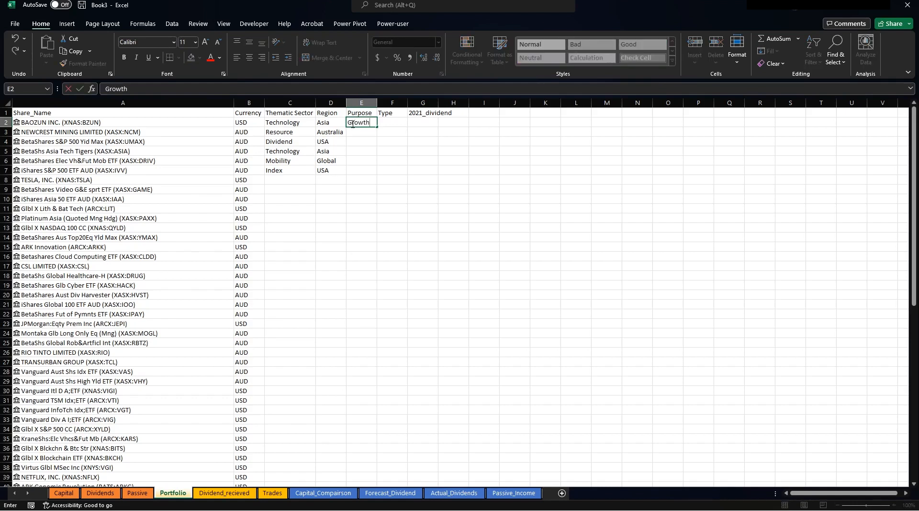
{"action": "key", "text": "Return"}
{"action": "type", "text": "Growth"}
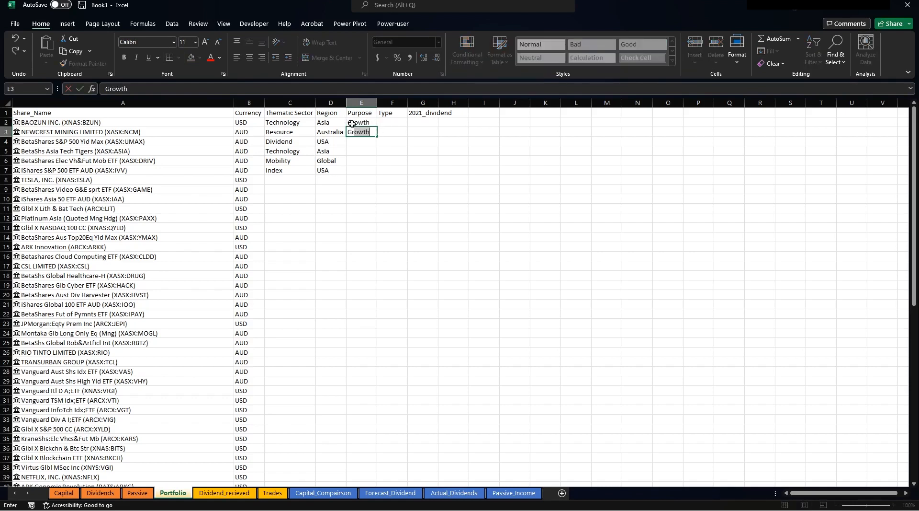
{"action": "type", "text": "h"}
{"action": "key", "text": "Return"}
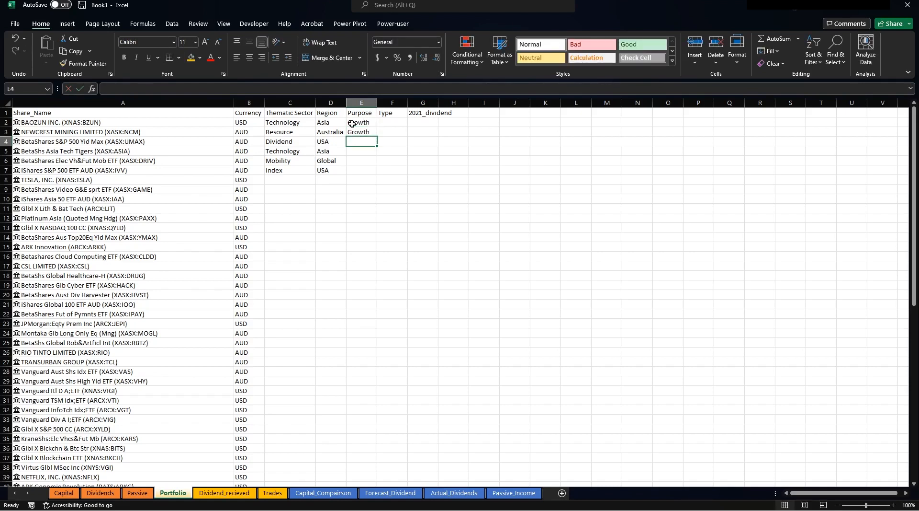
{"action": "type", "text": "Dividend"}
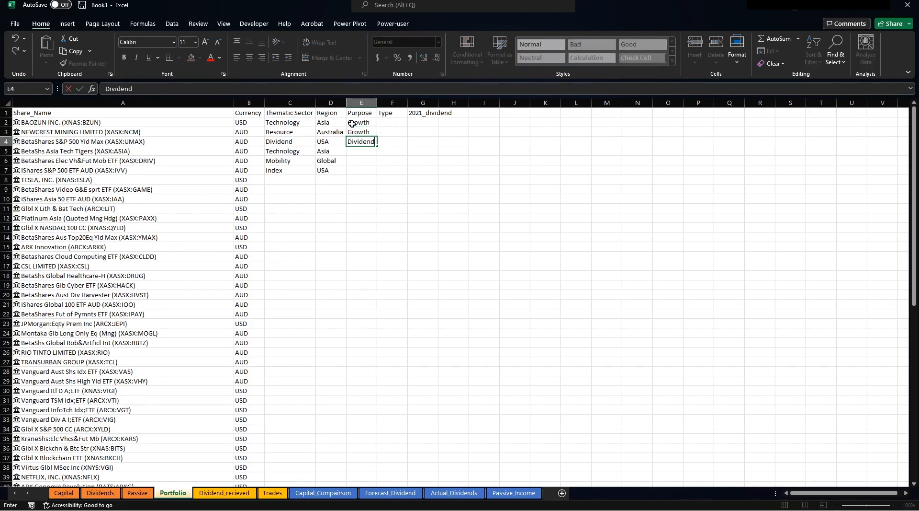
{"action": "key", "text": "Return"}
{"action": "type", "text": "Growth"}
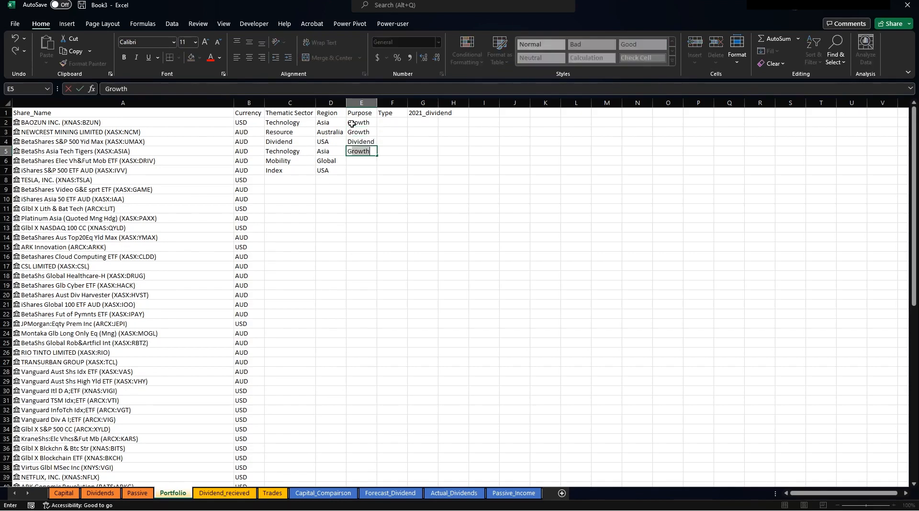
{"action": "key", "text": "Return"}
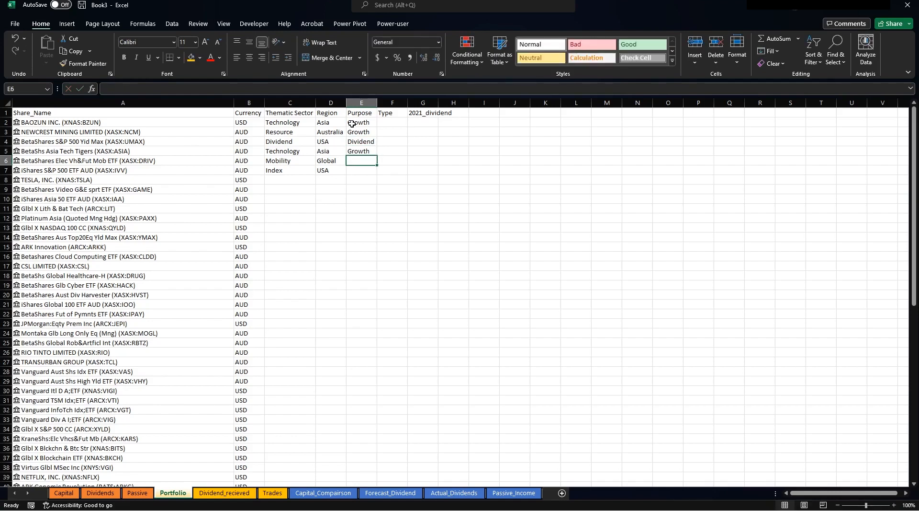
{"action": "type", "text": "Growth"}
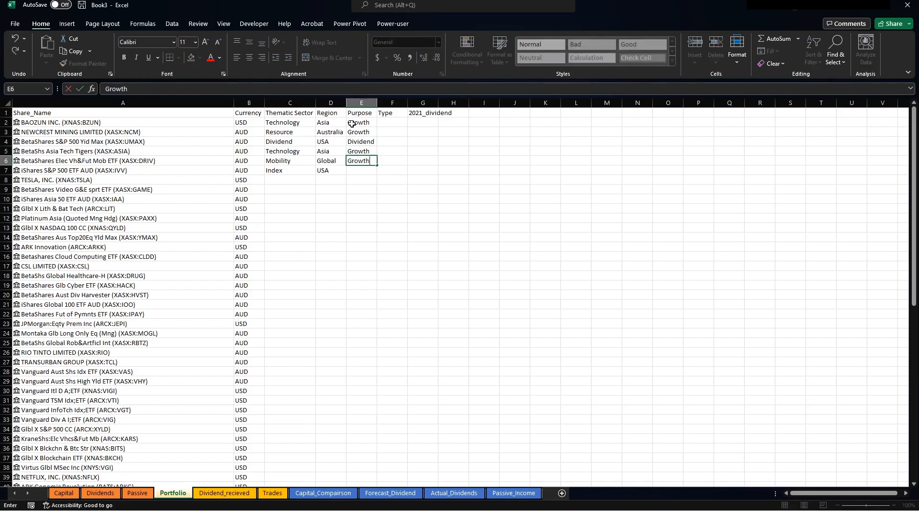
{"action": "key", "text": "Return"}
{"action": "type", "text": "Both"}
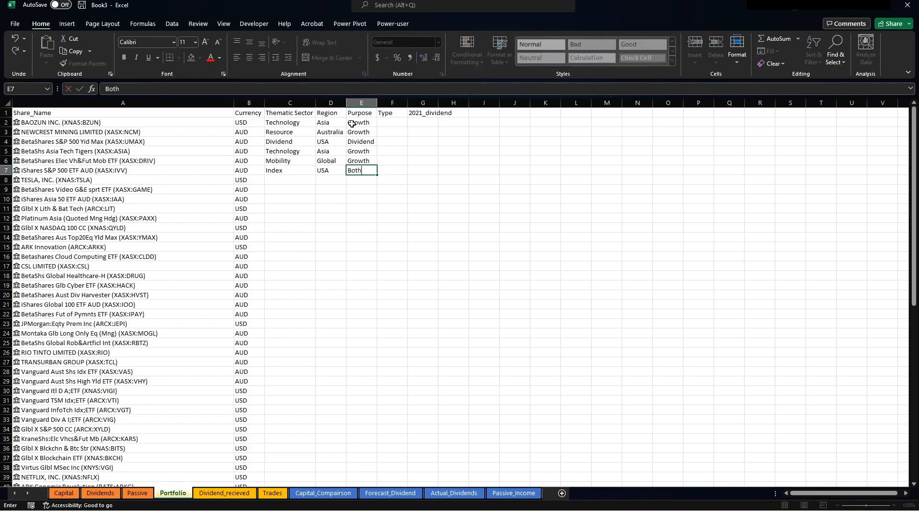
{"action": "key", "text": "Return"}
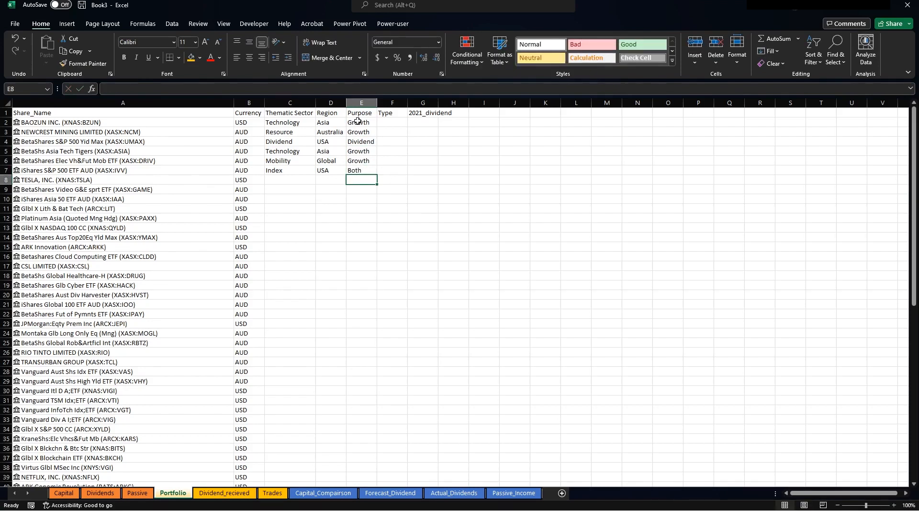
{"action": "key", "text": "Up"}
{"action": "key", "text": "Up"}
{"action": "key", "text": "Up"}
{"action": "key", "text": "Up"}
{"action": "key", "text": "Up"}
{"action": "key", "text": "Up"}
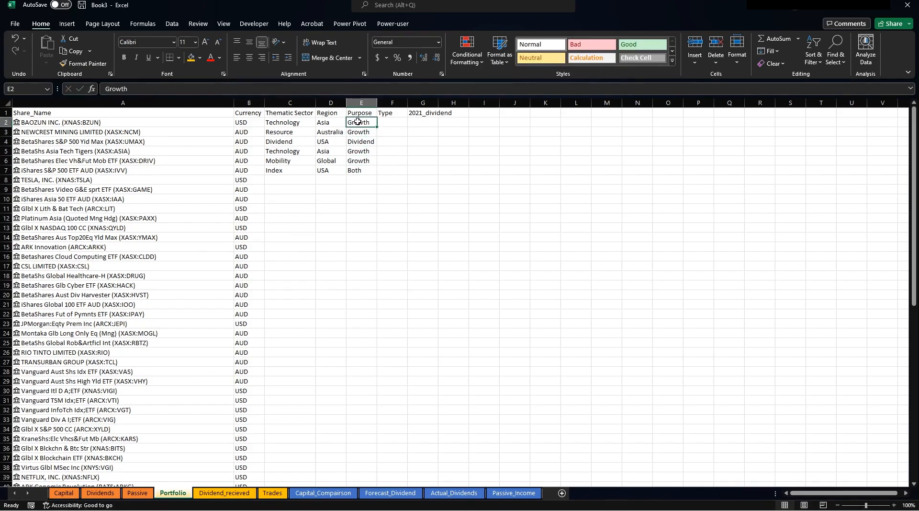
{"action": "key", "text": "Right"}
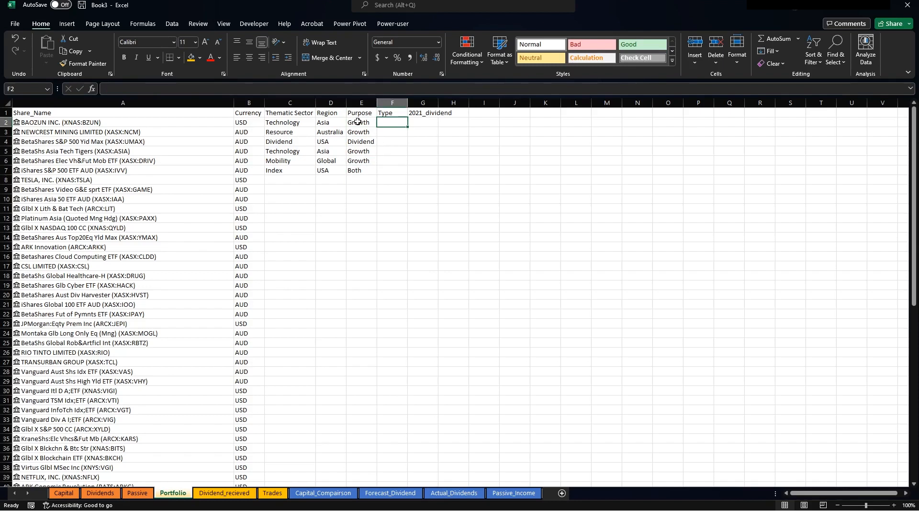
Enter the types Stock, Stock, ETF, ETF, ETF, ETF into F2:F7.
{"action": "type", "text": "Stock"}
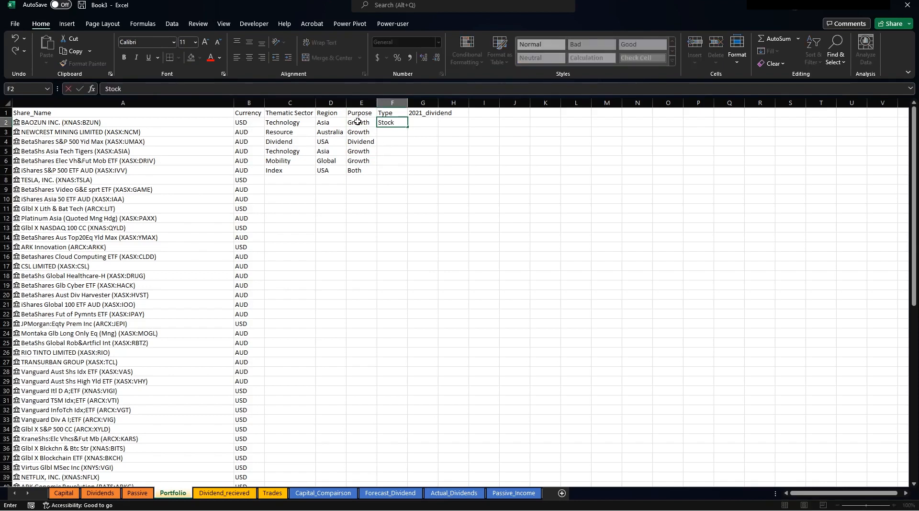
{"action": "key", "text": "Return"}
{"action": "type", "text": "Stock"}
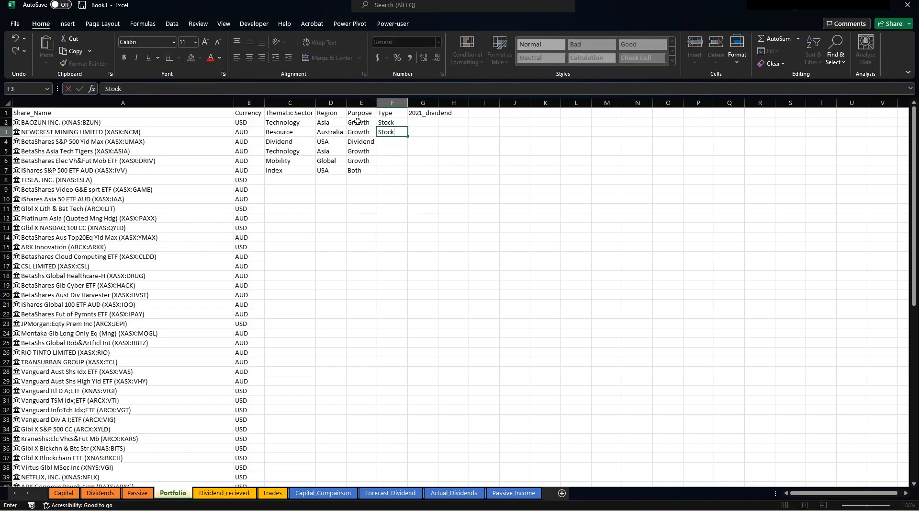
{"action": "key", "text": "Return"}
{"action": "type", "text": "ETF"}
{"action": "key", "text": "Return"}
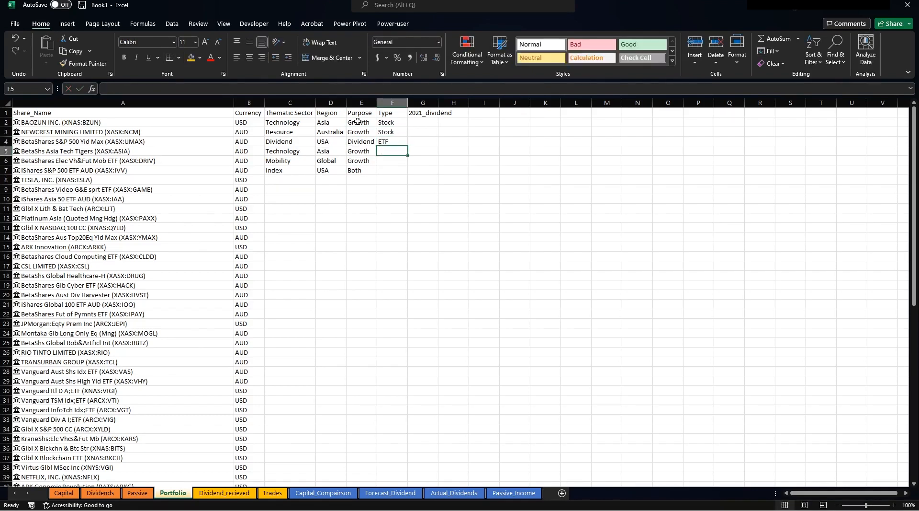
{"action": "type", "text": "ETF"}
{"action": "key", "text": "Return"}
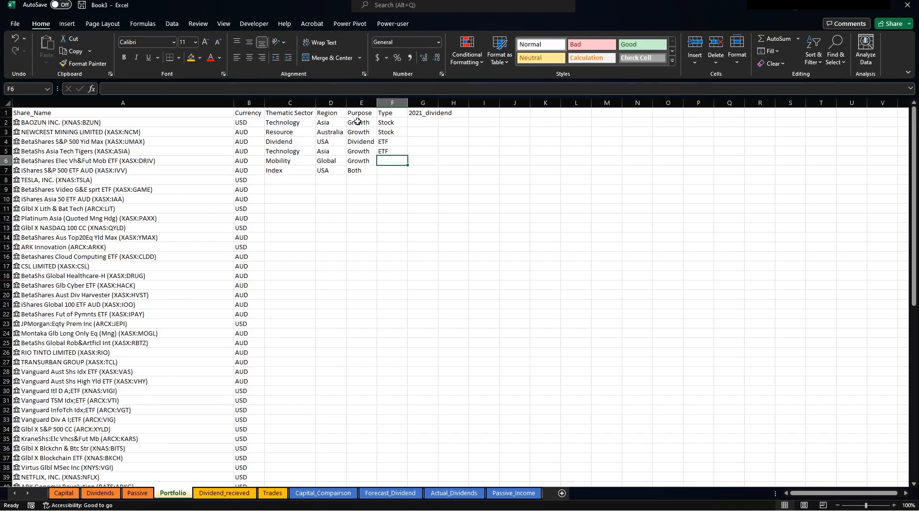
{"action": "type", "text": "ETF"}
{"action": "key", "text": "Return"}
{"action": "type", "text": "E"}
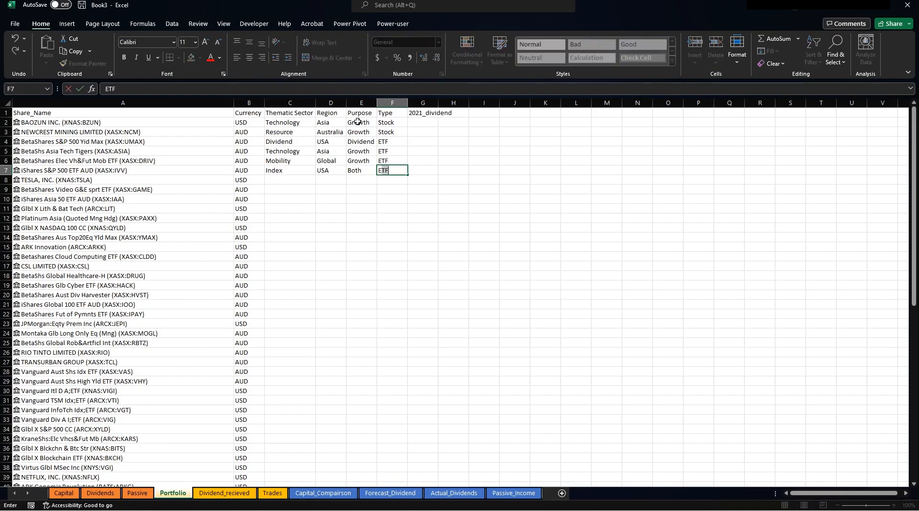
{"action": "type", "text": "TF"}
{"action": "key", "text": "Return"}
Widen column G so the 2021_dividend heading fits, ending on cell G2.
{"action": "key", "text": "Right"}
{"action": "key", "text": "Up"}
{"action": "key", "text": "Up"}
{"action": "key", "text": "Up"}
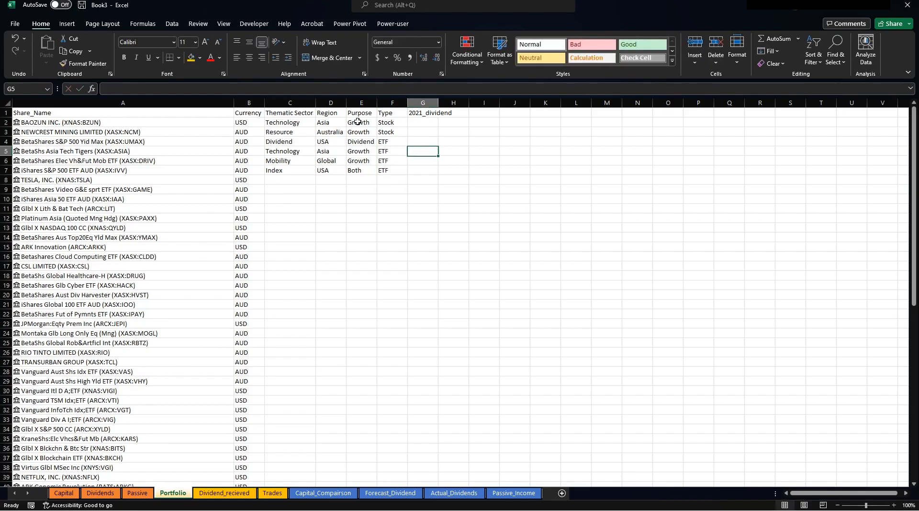
{"action": "key", "text": "Up"}
{"action": "key", "text": "Up"}
{"action": "key", "text": "Up"}
{"action": "left_click", "coordinate": [642, 225]}
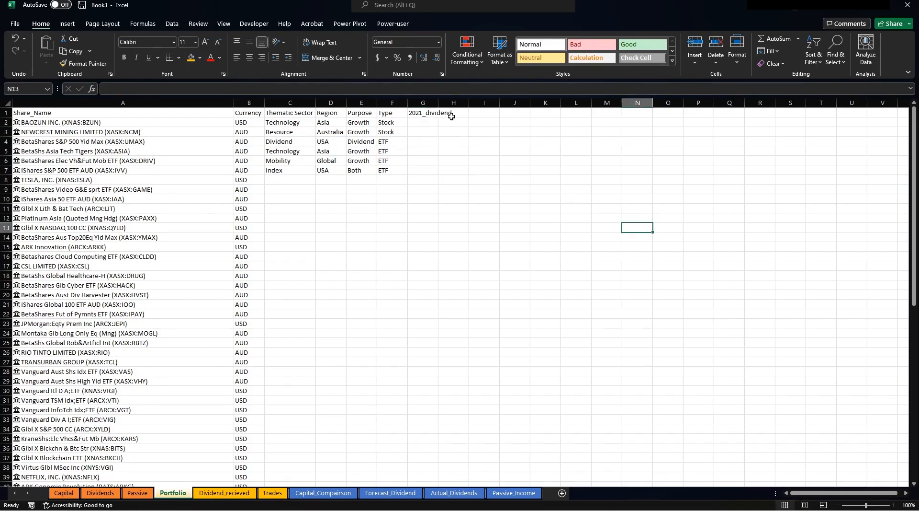
{"action": "left_click_drag", "start_coordinate": [438, 103], "coordinate": [459, 103]}
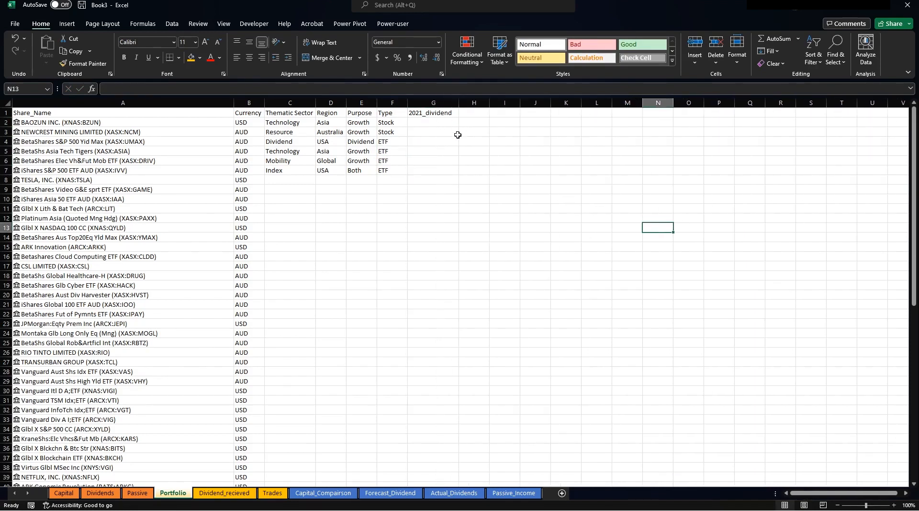
{"action": "left_click", "coordinate": [433, 125]}
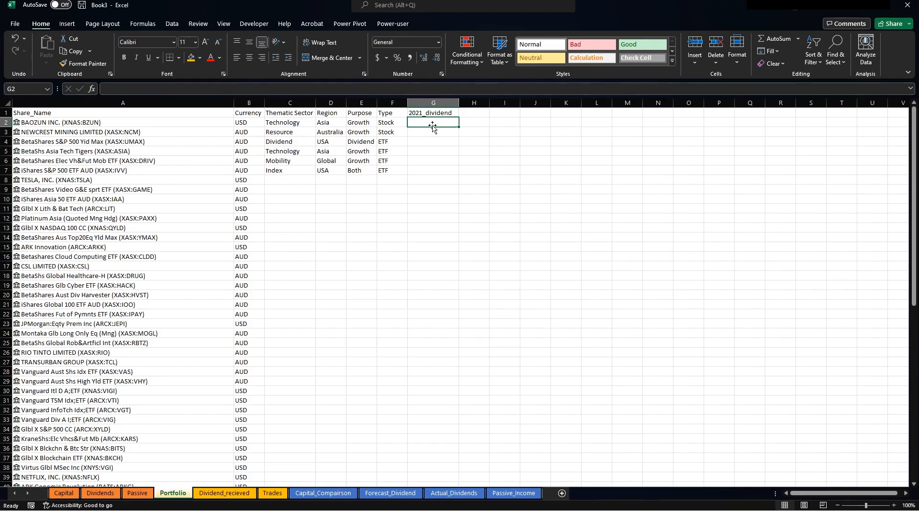
Enter 0, =0.5*2 and =12*0.3 in G2:G4 so the dividends read 0, 1 and 3.6.
{"action": "type", "text": "0"}
{"action": "key", "text": "Return"}
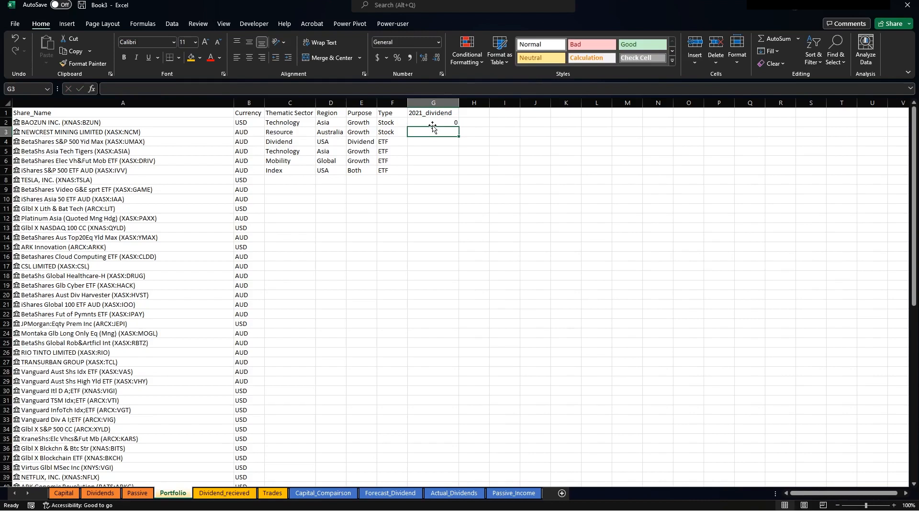
{"action": "type", "text": "0.5"}
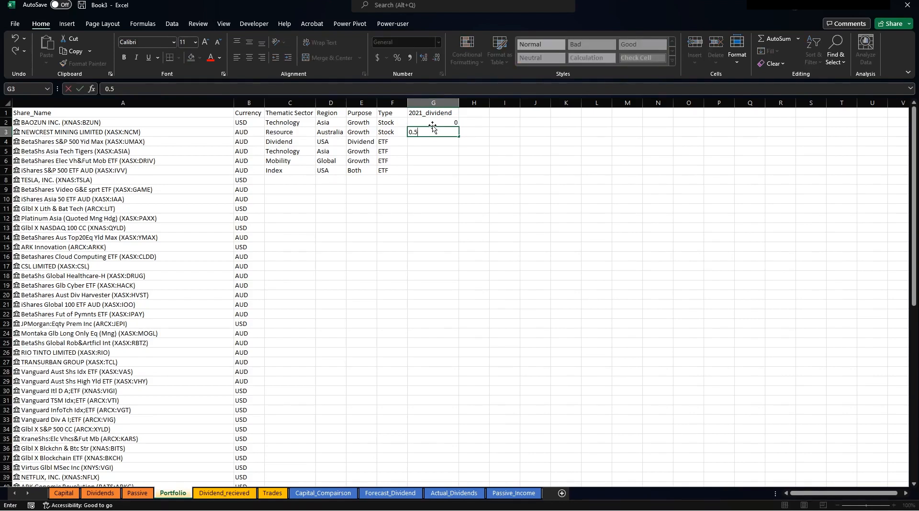
{"action": "key", "text": "BackSpace"}
{"action": "key", "text": "BackSpace"}
{"action": "key", "text": "BackSpace"}
{"action": "type", "text": "+0."}
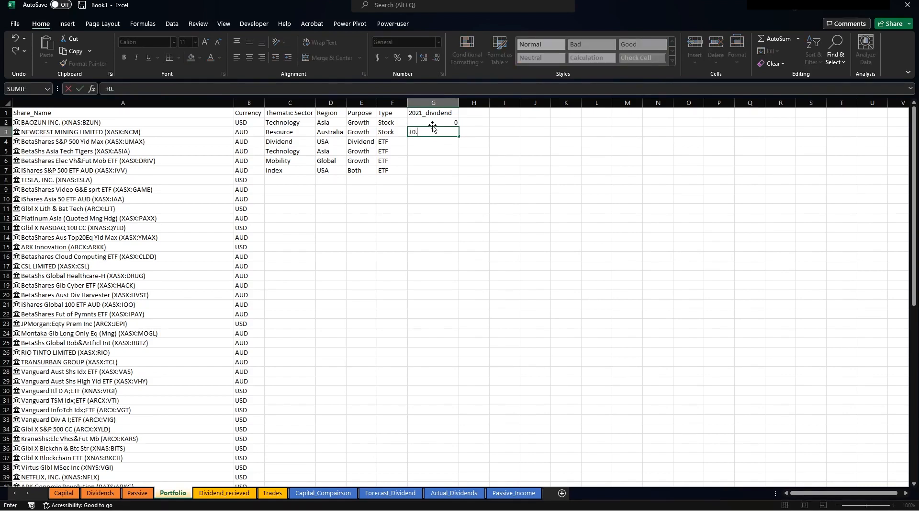
{"action": "type", "text": "5*2"}
{"action": "key", "text": "Return"}
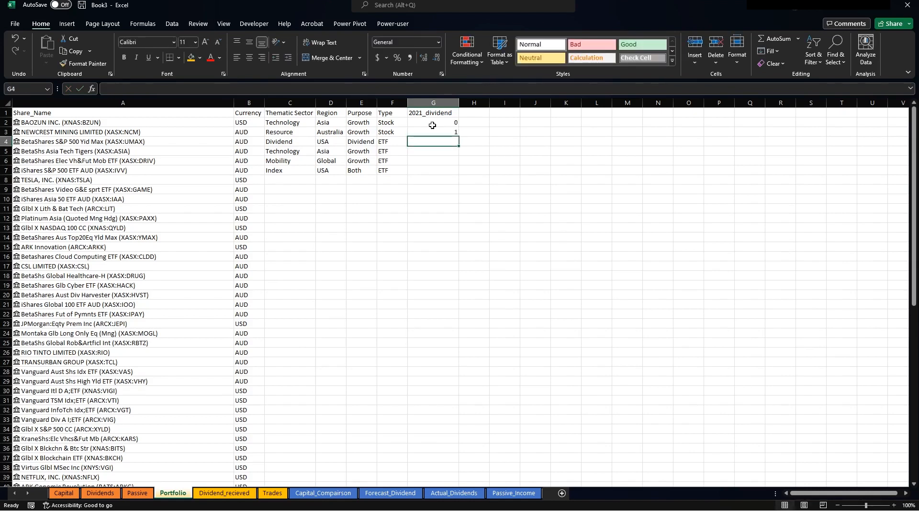
{"action": "type", "text": "+12"}
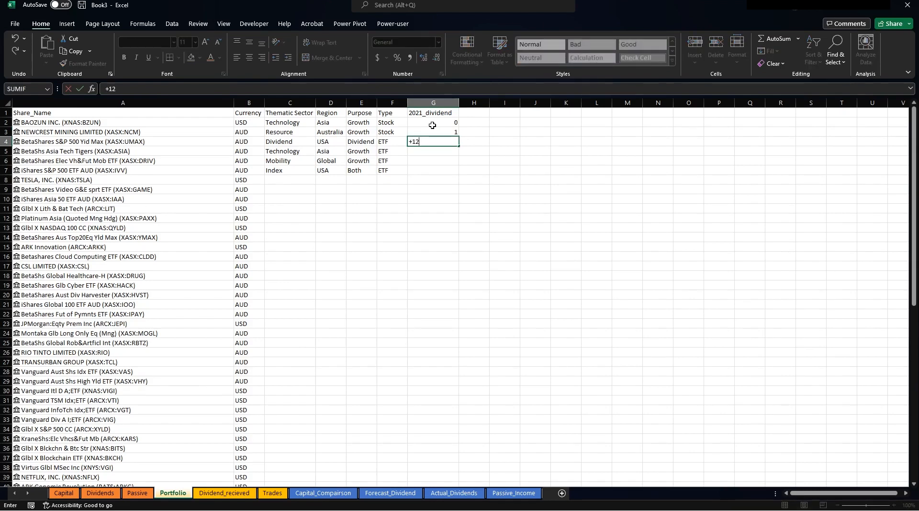
{"action": "type", "text": "*0.3"}
{"action": "key", "text": "Return"}
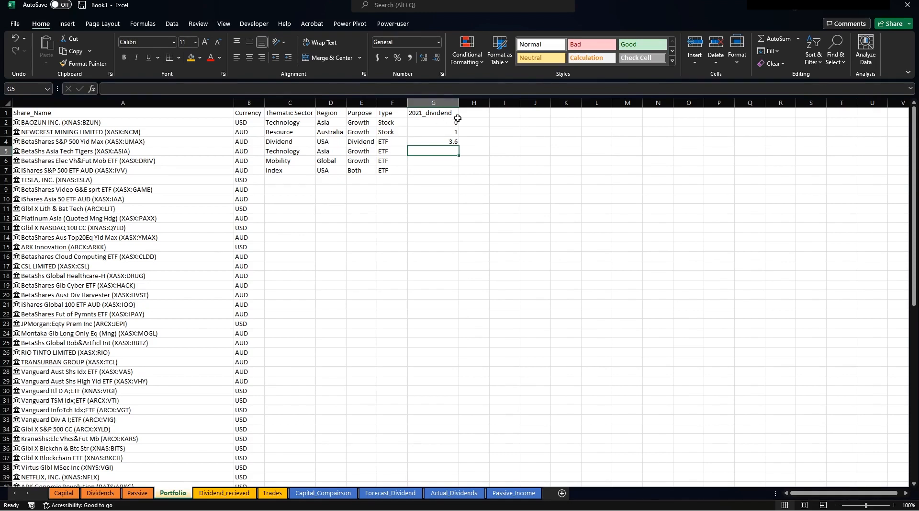
{"action": "left_click", "coordinate": [428, 124]}
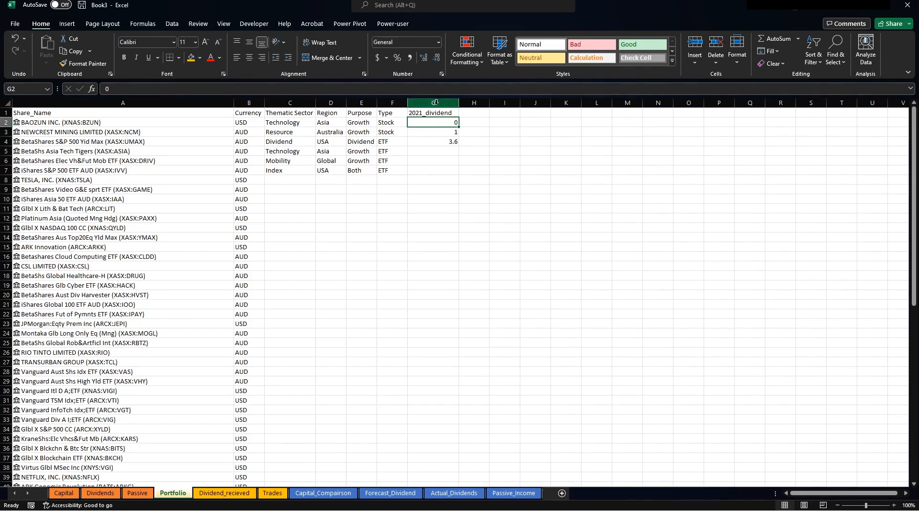
Give the header cells A1:F1 a green fill.
{"action": "left_click", "coordinate": [416, 142]}
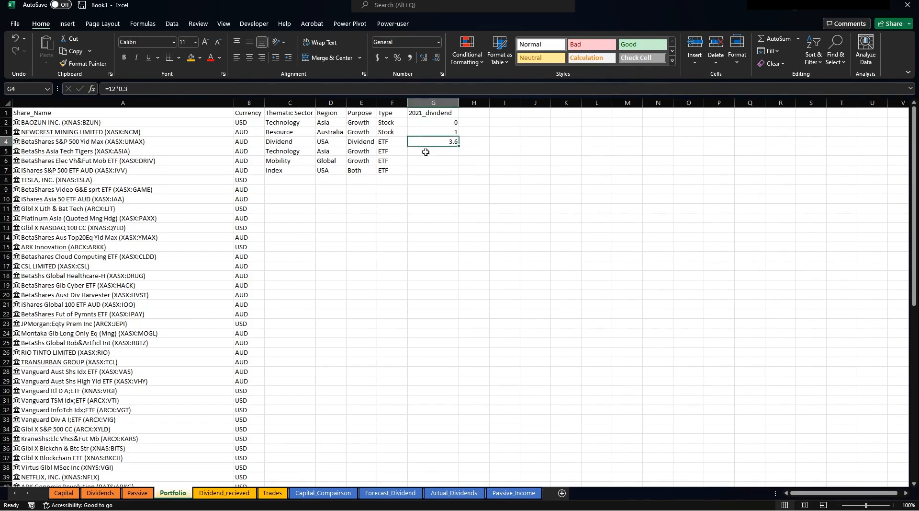
{"action": "left_click", "coordinate": [426, 153]}
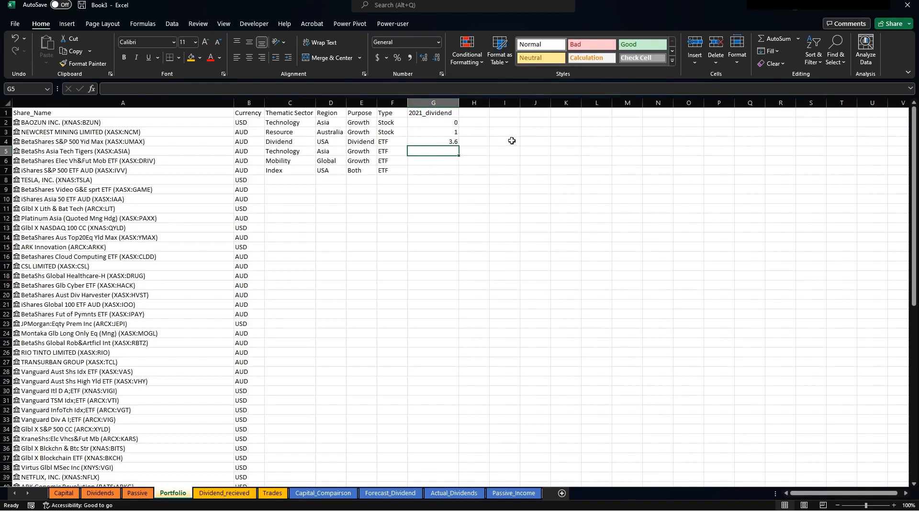
{"action": "left_click", "coordinate": [475, 112]}
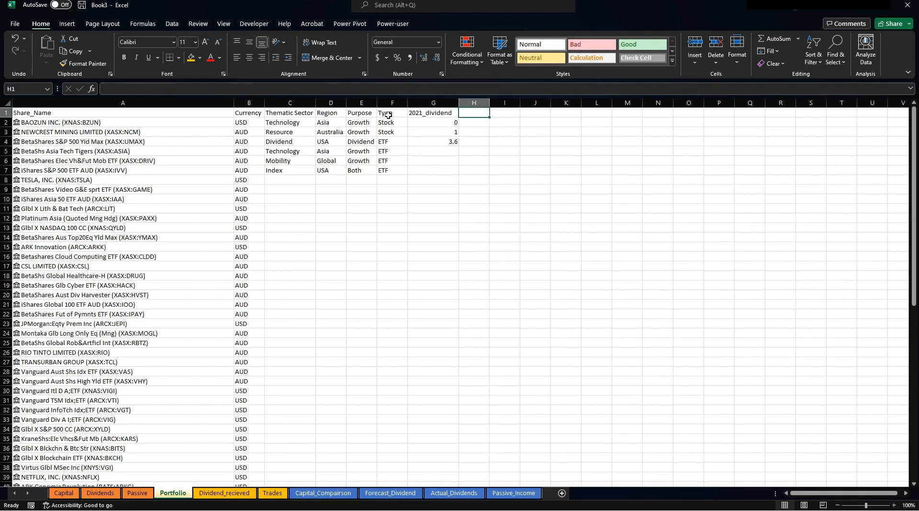
{"action": "left_click_drag", "start_coordinate": [388, 115], "coordinate": [38, 114]}
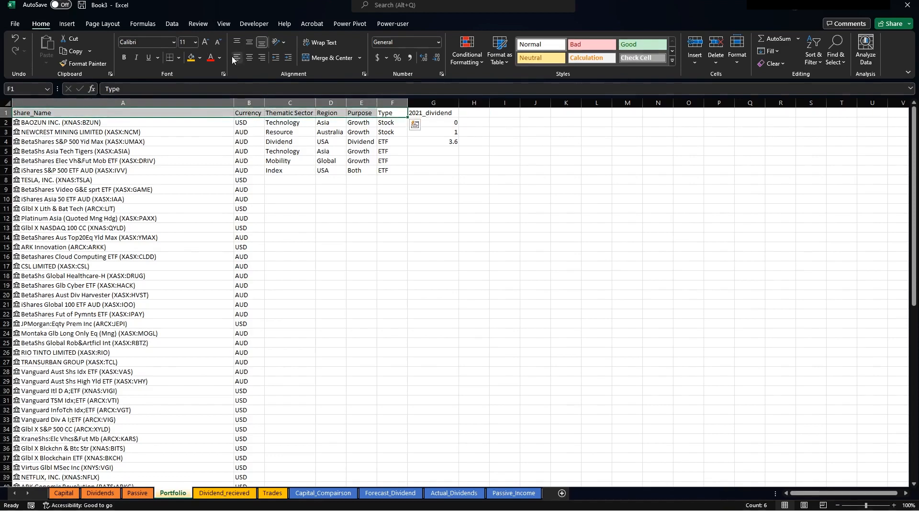
{"action": "left_click", "coordinate": [200, 58]}
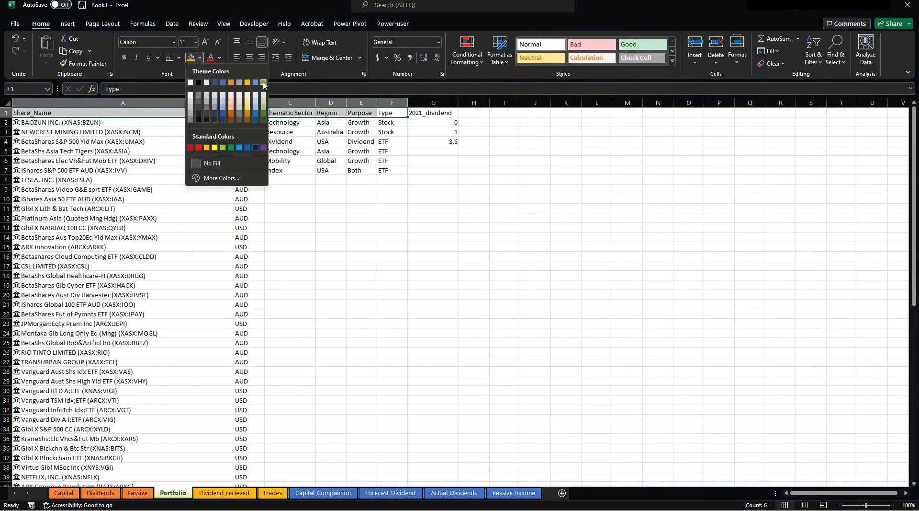
{"action": "left_click", "coordinate": [263, 84]}
Apply the same green fill to the 2021_dividend header in G1.
{"action": "left_click", "coordinate": [431, 114]}
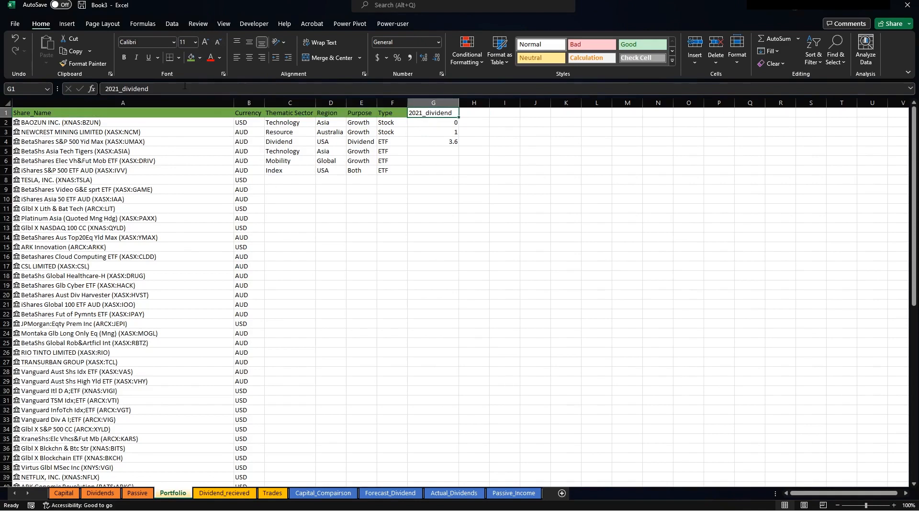
{"action": "left_click", "coordinate": [192, 57]}
{"action": "left_click", "coordinate": [468, 116]}
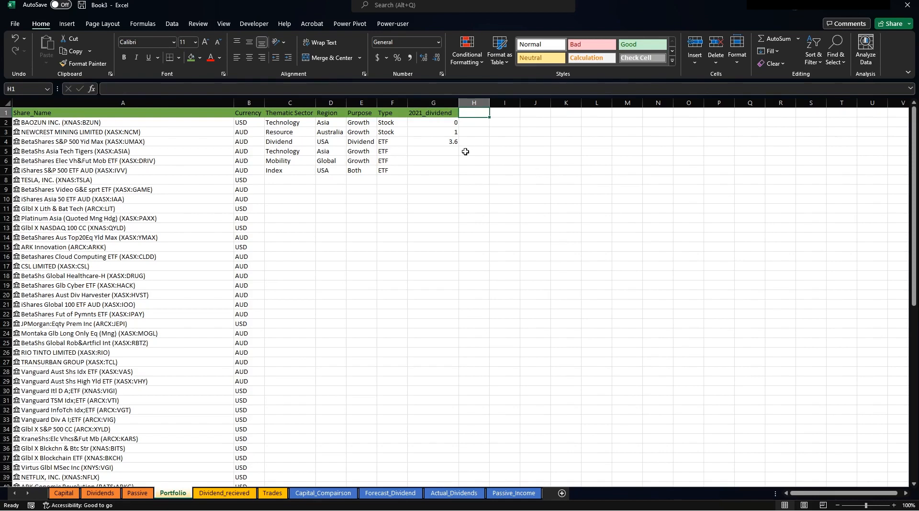
{"action": "left_click", "coordinate": [429, 132]}
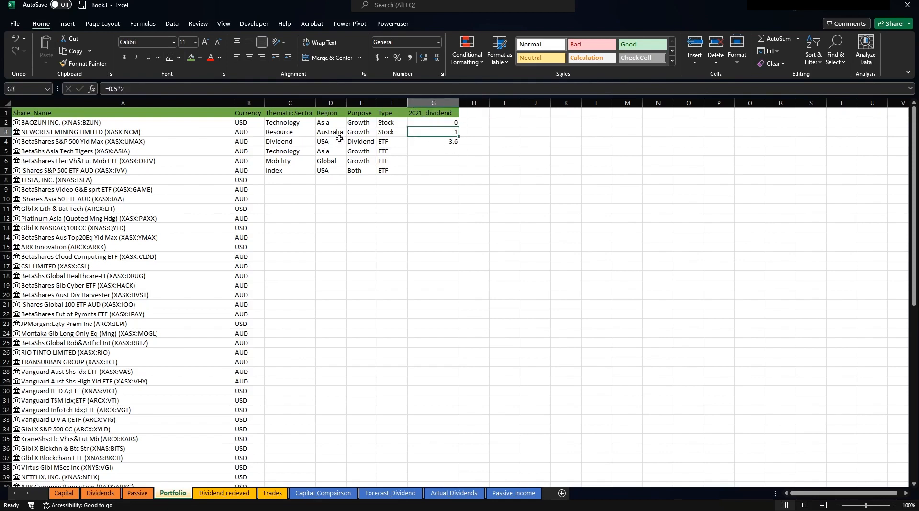
{"action": "left_click", "coordinate": [241, 130]}
{"action": "left_click", "coordinate": [470, 116]}
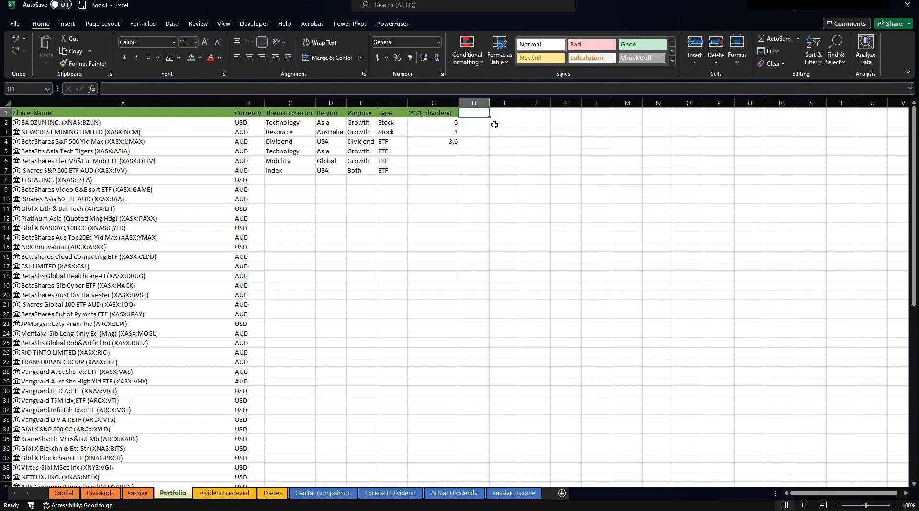
Add the 2021_Dividend(AUD) heading in H1, drop a draft IF formula, and widen column H.
{"action": "type", "text": "2021_"}
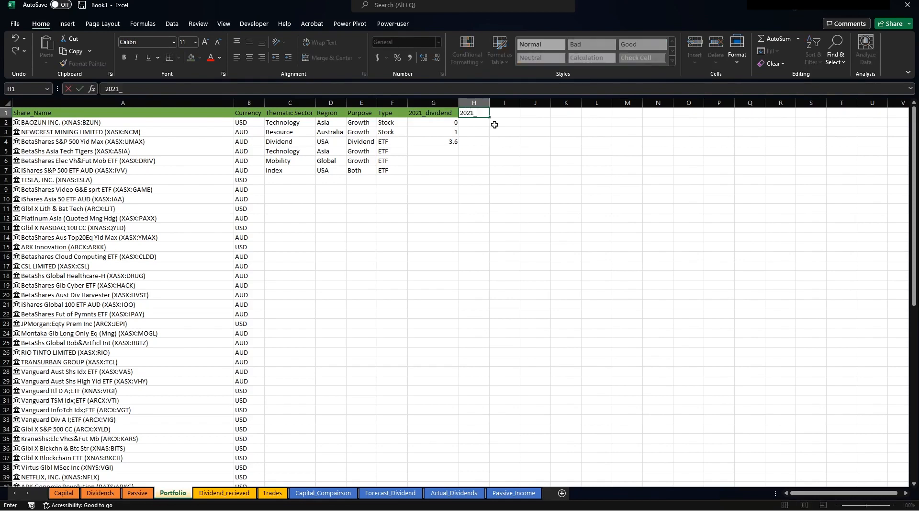
{"action": "type", "text": "Dividend(AUD"}
{"action": "key", "text": "Return"}
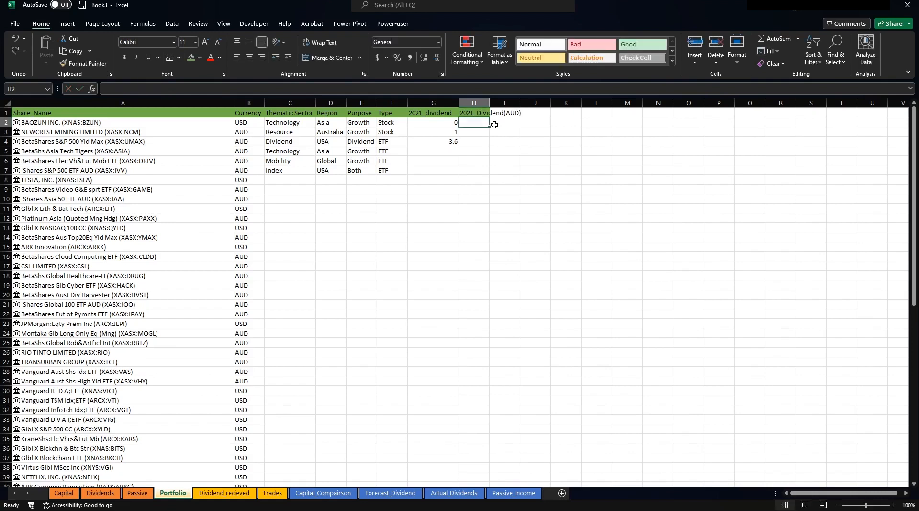
{"action": "type", "text": "+if("}
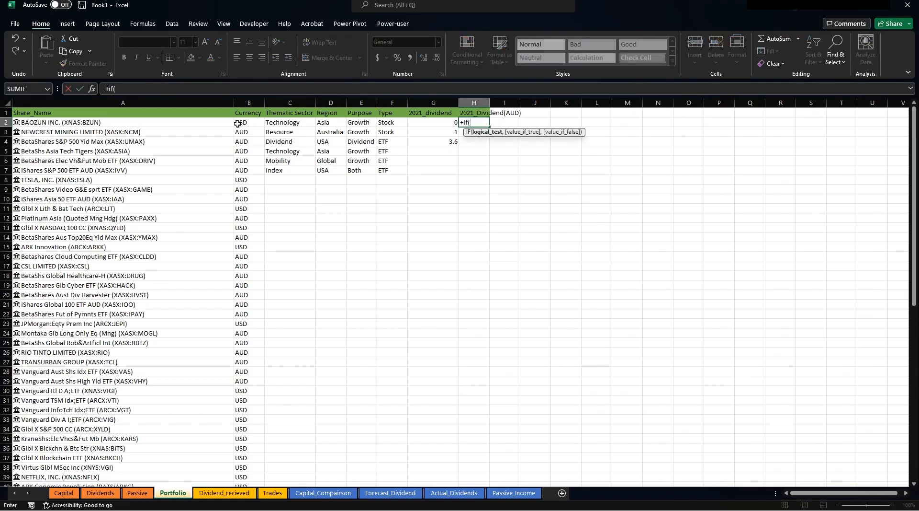
{"action": "left_click", "coordinate": [238, 123]}
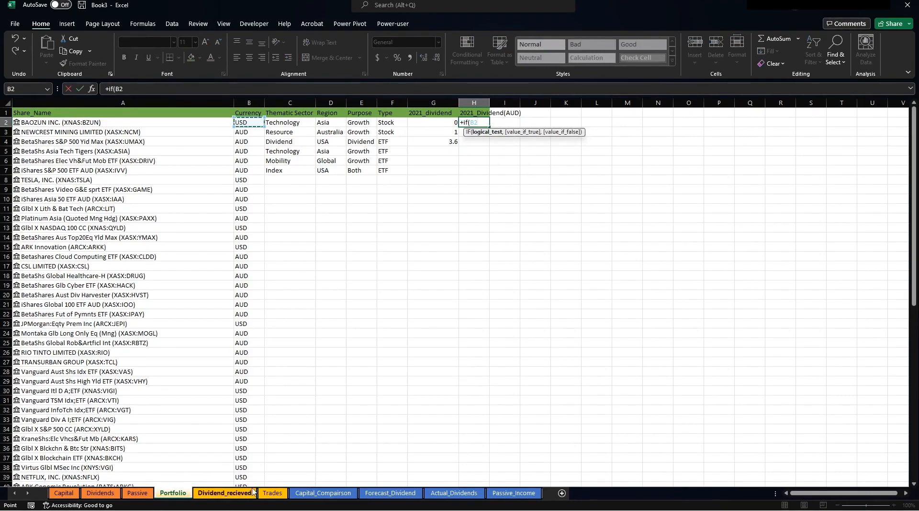
{"action": "left_click", "coordinate": [270, 492]}
{"action": "scroll", "coordinate": [779, 194], "scroll_direction": "up", "scroll_amount": 13}
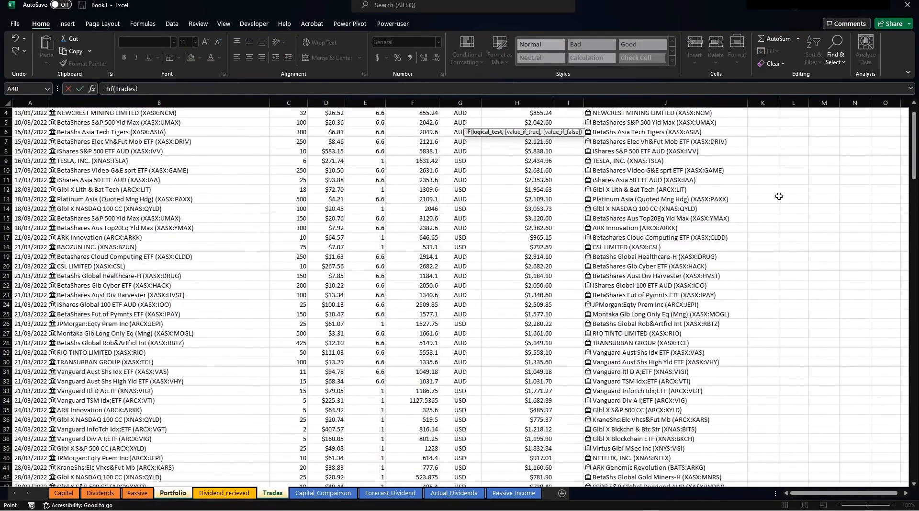
{"action": "left_click", "coordinate": [763, 179]}
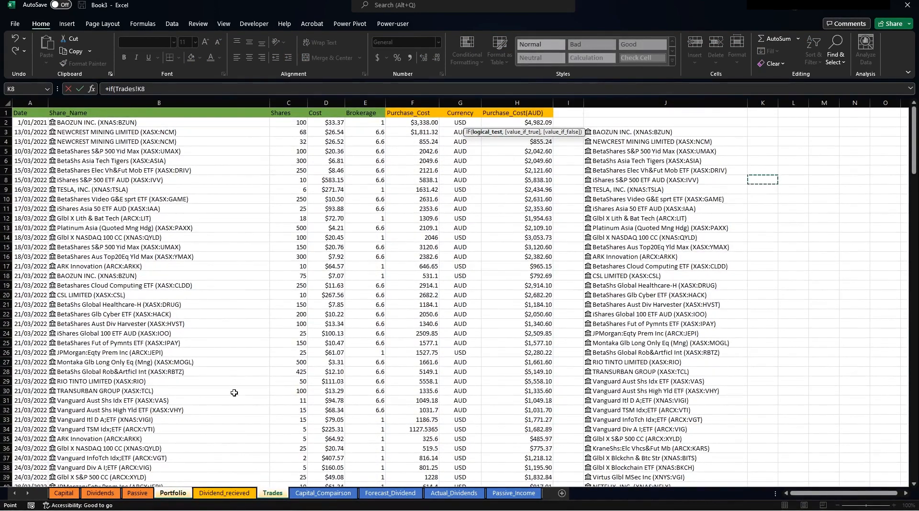
{"action": "key", "text": "Escape"}
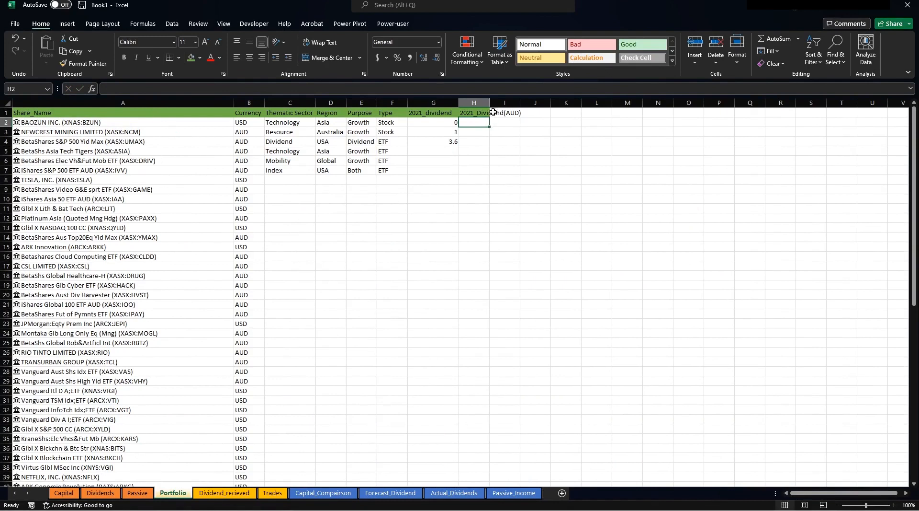
{"action": "left_click_drag", "start_coordinate": [490, 102], "coordinate": [525, 103]}
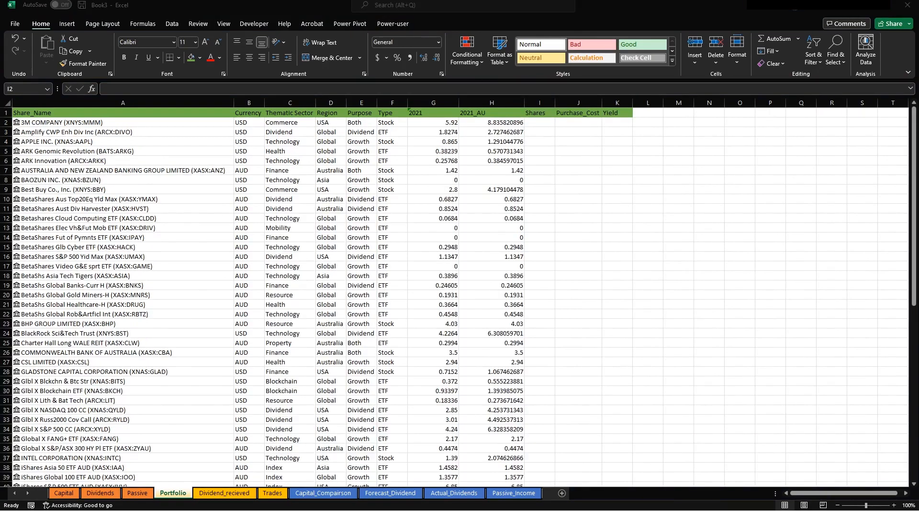
Select the Shares, Purchase_Cost and Yield headings, then move to cell I2.
{"action": "key", "text": "ctrl+shift+Down"}
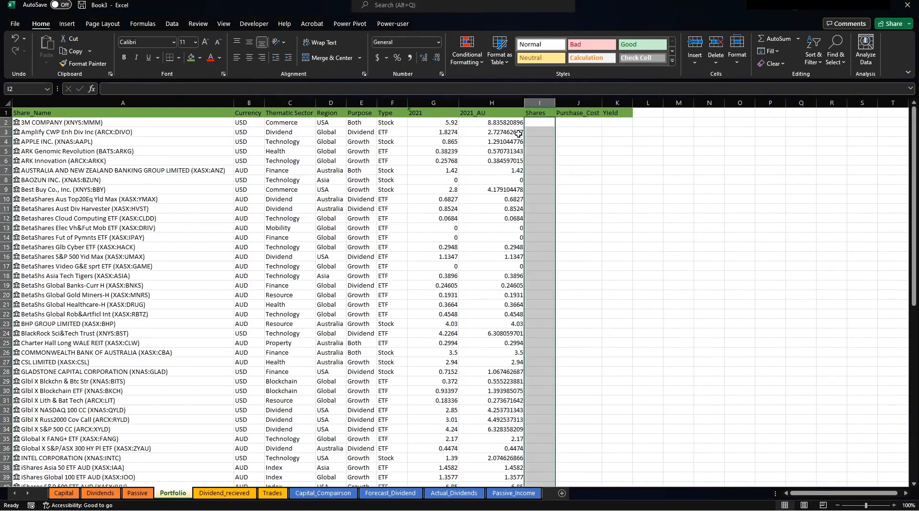
{"action": "left_click", "coordinate": [500, 124]}
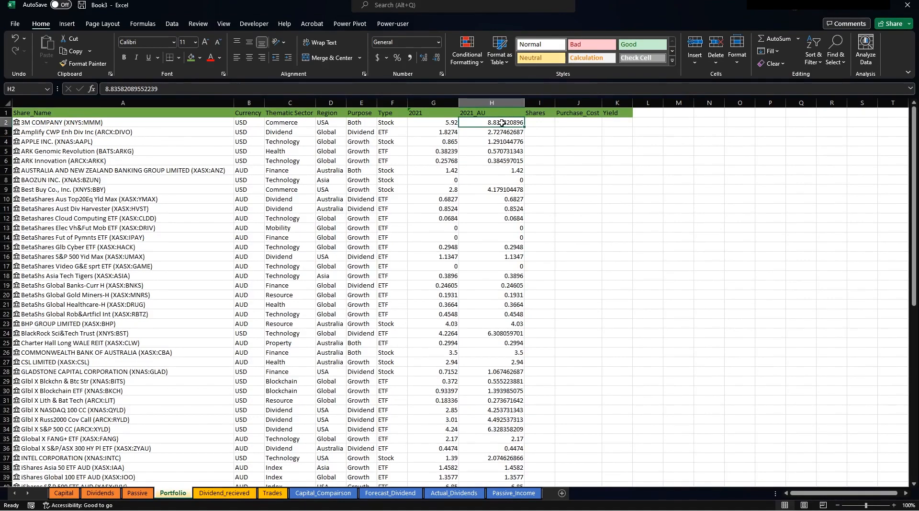
{"action": "left_click", "coordinate": [539, 123]}
{"action": "left_click_drag", "start_coordinate": [538, 112], "coordinate": [615, 111]}
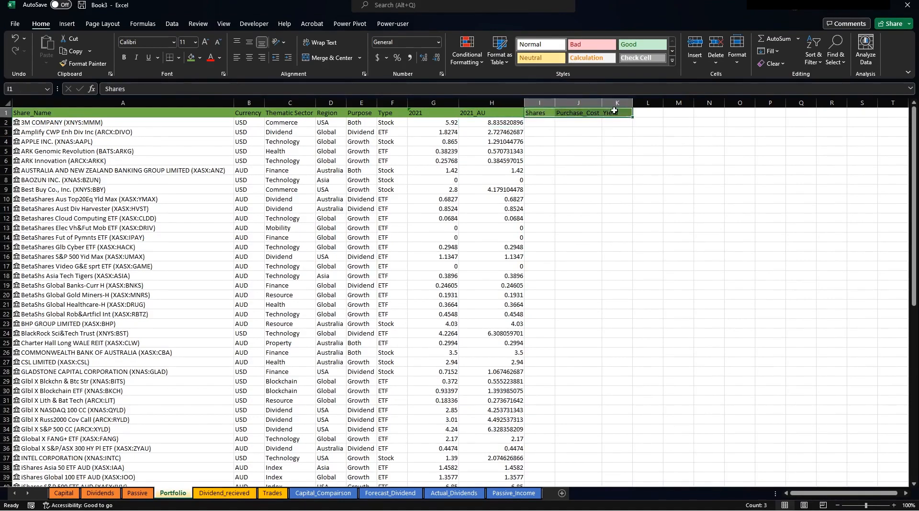
{"action": "left_click", "coordinate": [535, 121]}
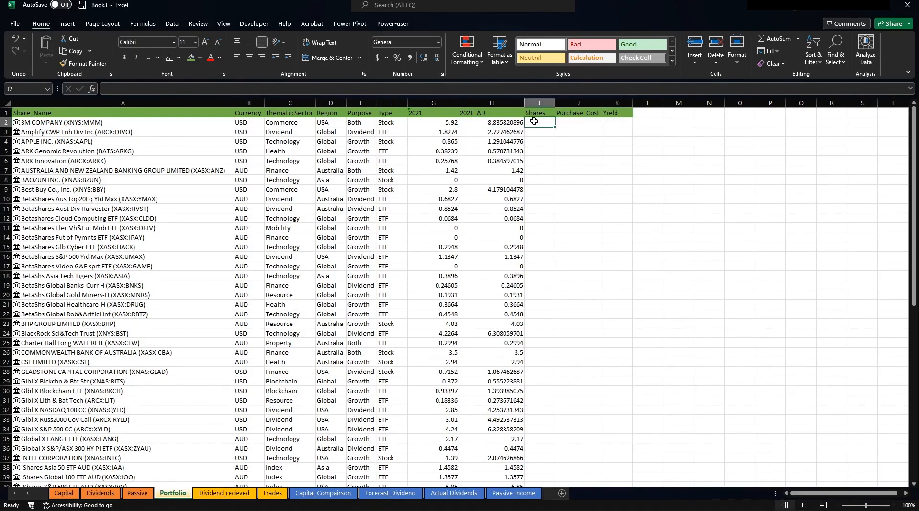
Start a SUMIF in I2, cancel it with Esc, and switch to the Trades sheet.
{"action": "type", "text": "+sumif(Trades!"}
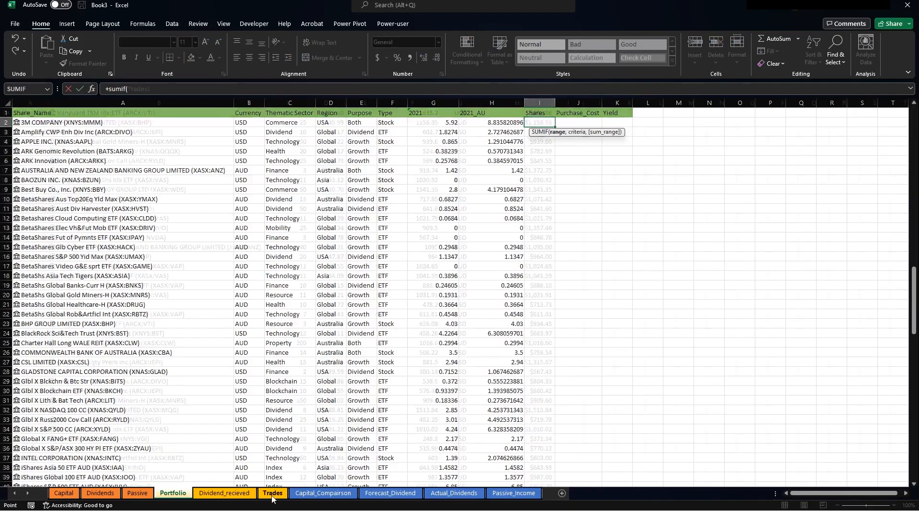
{"action": "left_click", "coordinate": [273, 492]}
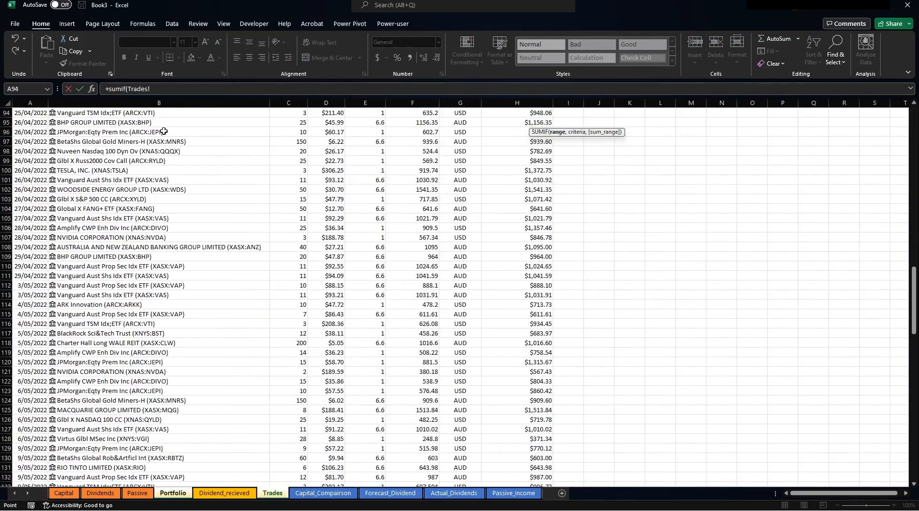
{"action": "scroll", "coordinate": [134, 130], "scroll_direction": "up", "scroll_amount": 10}
{"action": "scroll", "coordinate": [134, 130], "scroll_direction": "up", "scroll_amount": 6}
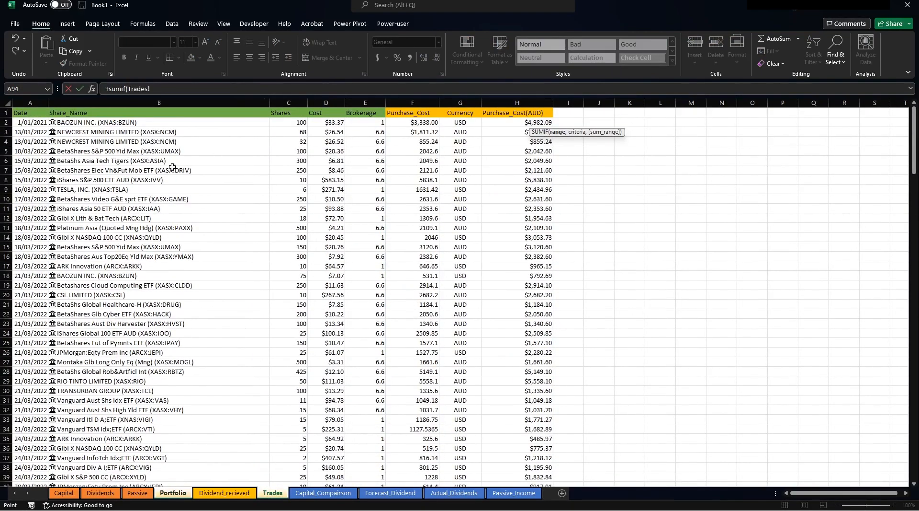
{"action": "key", "text": "Escape"}
{"action": "left_click", "coordinate": [268, 493]}
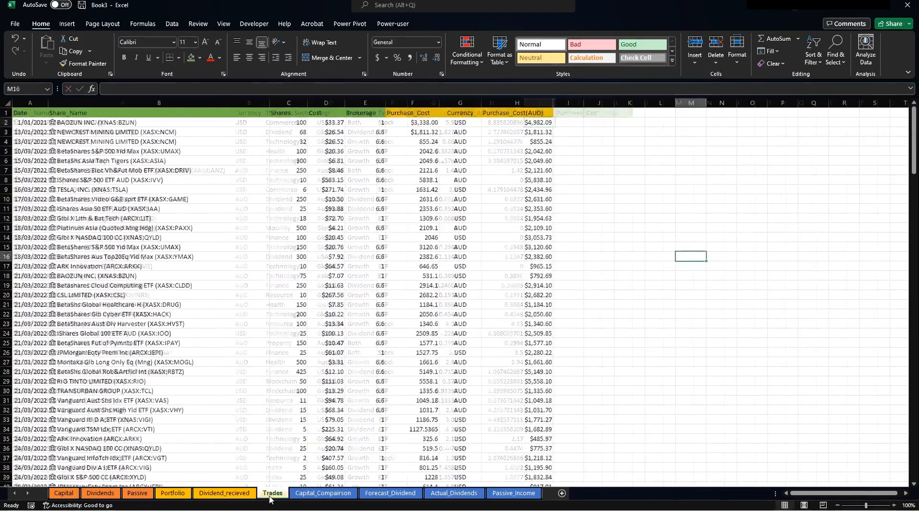
Convert the Trades range A1:H216 into table Table2, then return to Portfolio.
{"action": "left_click", "coordinate": [42, 124]}
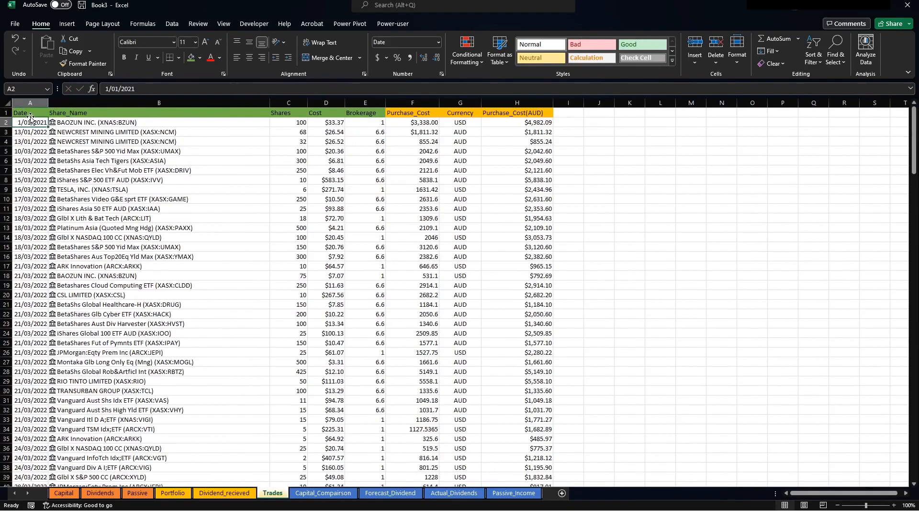
{"action": "left_click_drag", "start_coordinate": [29, 112], "coordinate": [517, 468]}
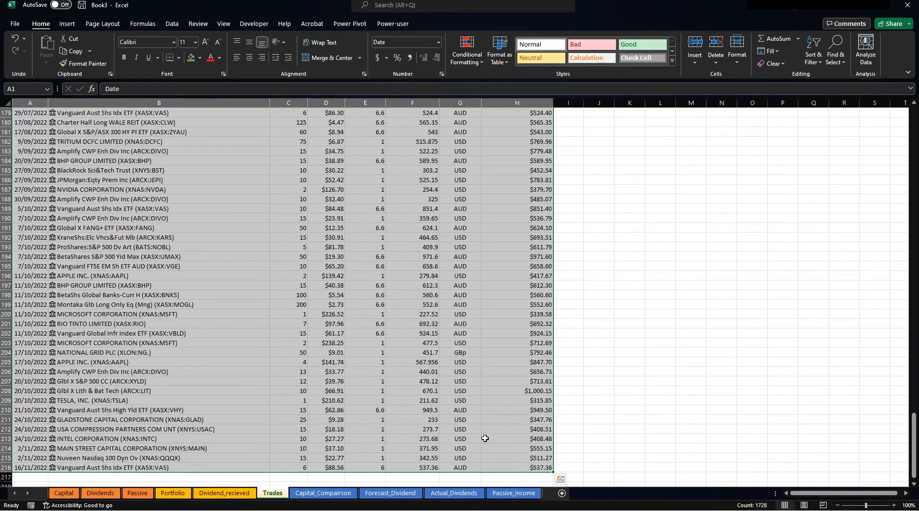
{"action": "key", "text": "ctrl+t"}
{"action": "left_click", "coordinate": [569, 336]}
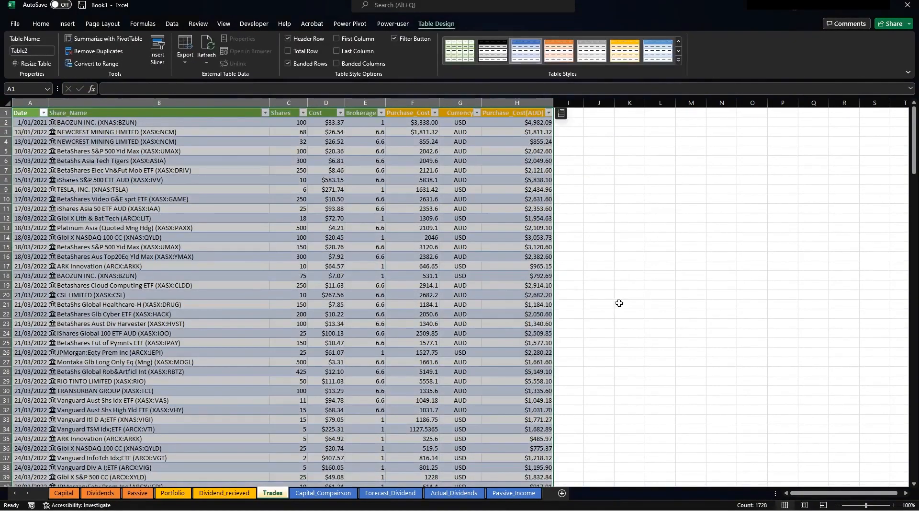
{"action": "left_click", "coordinate": [604, 270]}
{"action": "left_click", "coordinate": [173, 492]}
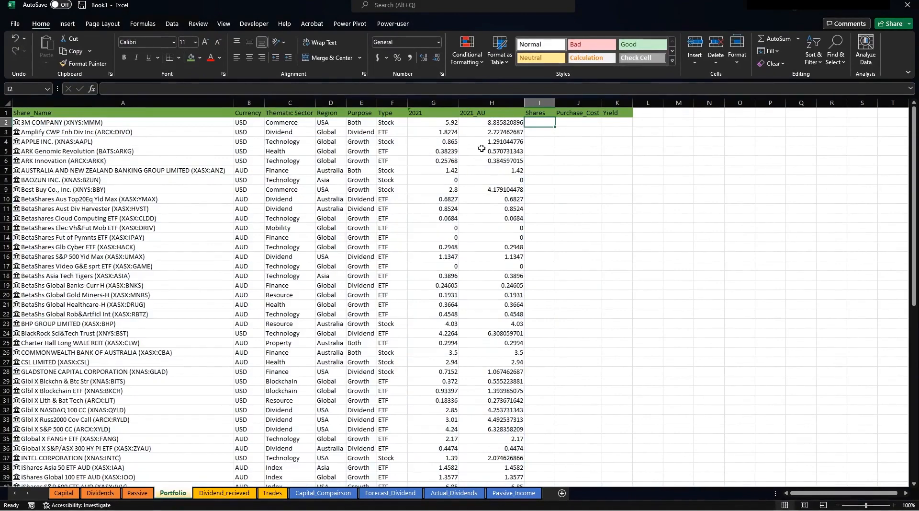
Build =SUMIF(Table2[Share_Name],Portfolio!A2,Table2[Shares]) in I2, picking ranges from Trades.
{"action": "type", "text": "+su"}
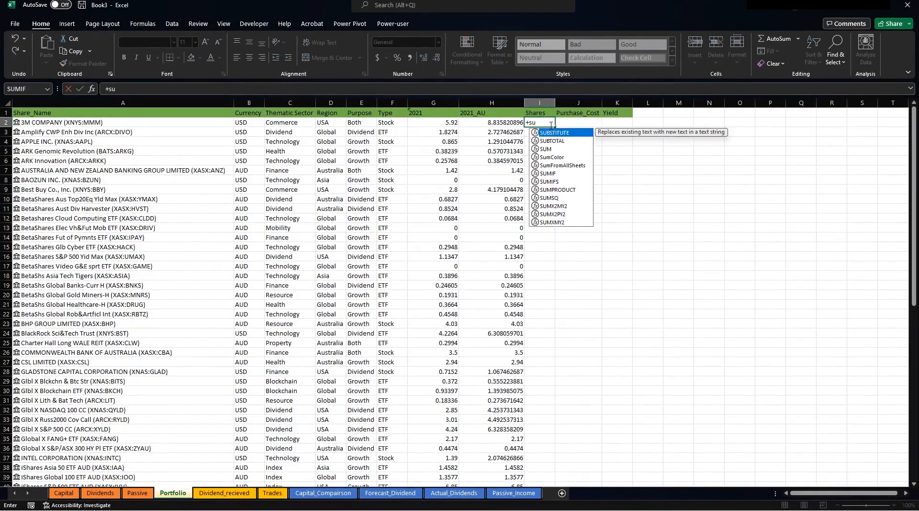
{"action": "type", "text": "mif("}
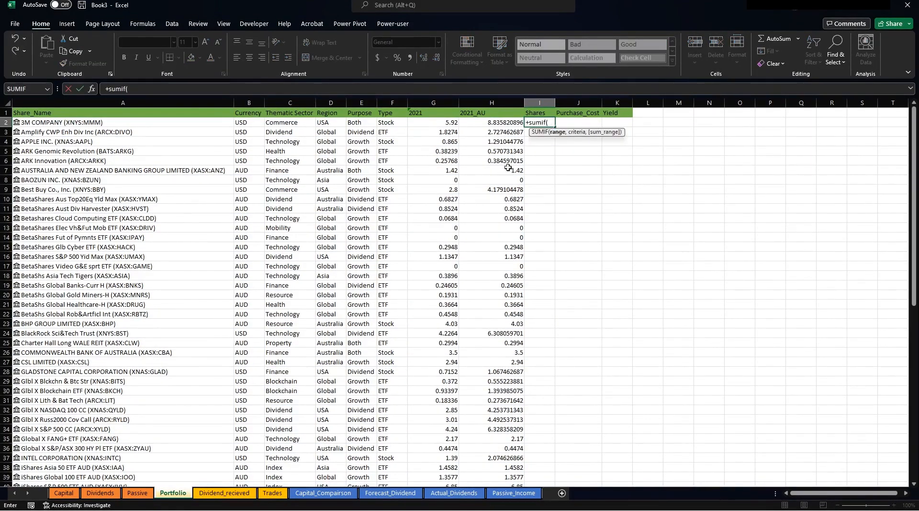
{"action": "left_click", "coordinate": [272, 492]}
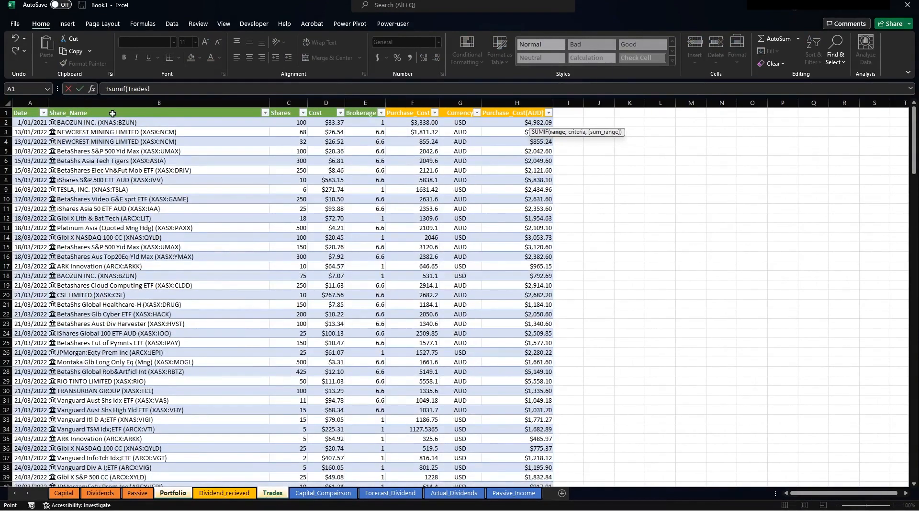
{"action": "left_click", "coordinate": [113, 114]}
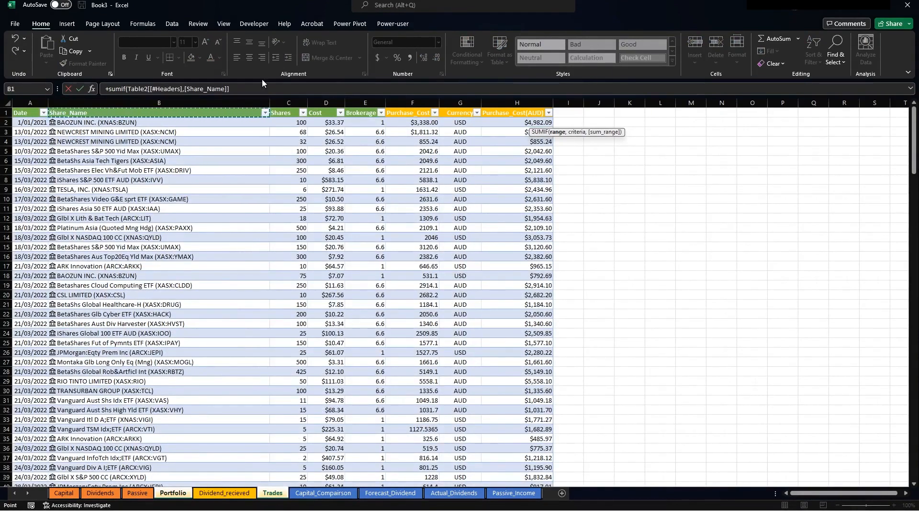
{"action": "type", "text": ",Portfolio!"}
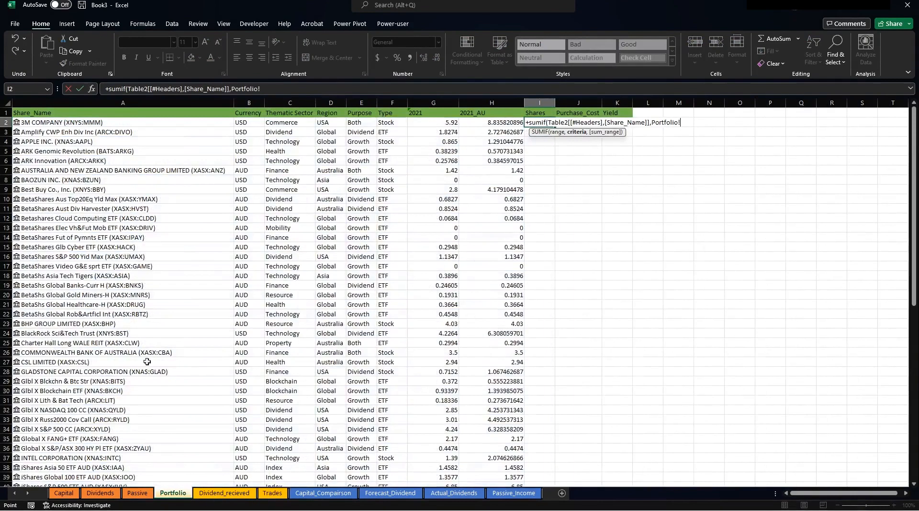
{"action": "left_click", "coordinate": [181, 494]}
{"action": "left_click", "coordinate": [70, 124]}
{"action": "type", "text": ","}
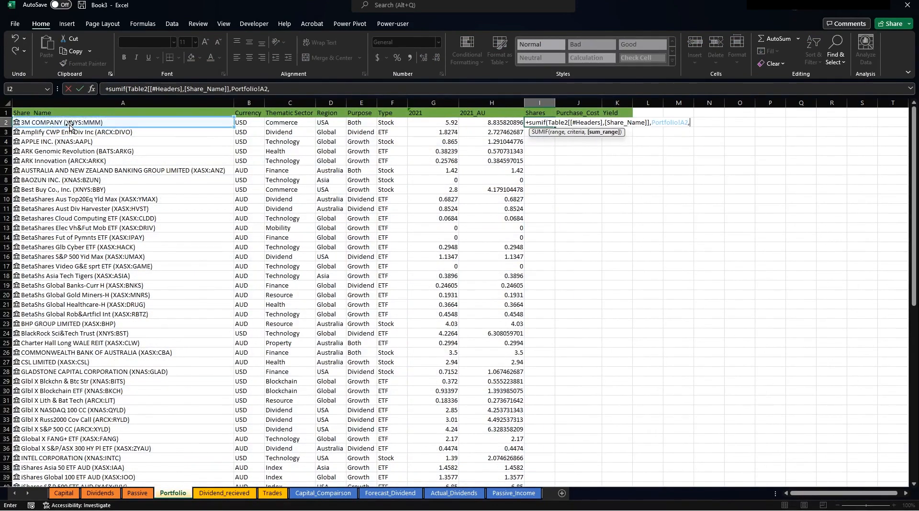
{"action": "left_click", "coordinate": [272, 493]}
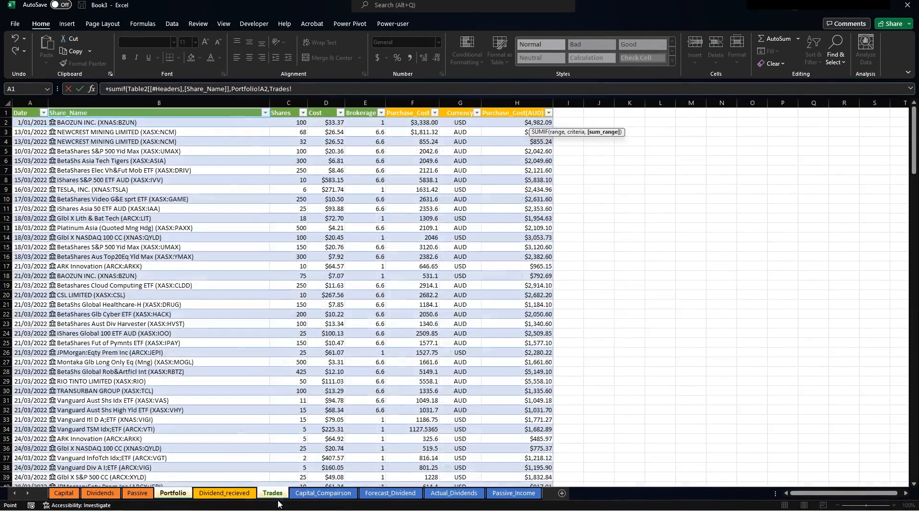
{"action": "left_click", "coordinate": [291, 114]}
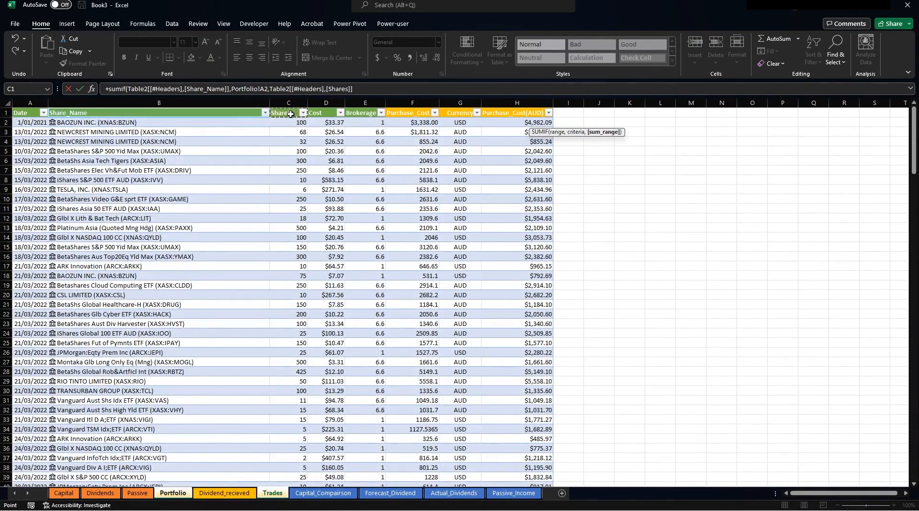
{"action": "key", "text": "Return"}
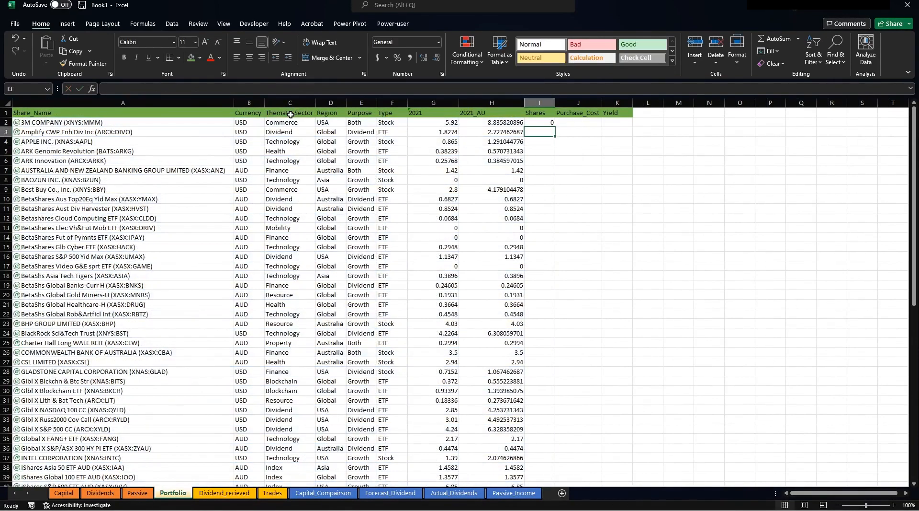
Remove the [#Headers] qualifiers and an extra bracket from I2's SUMIF ranges.
{"action": "left_click", "coordinate": [554, 123]}
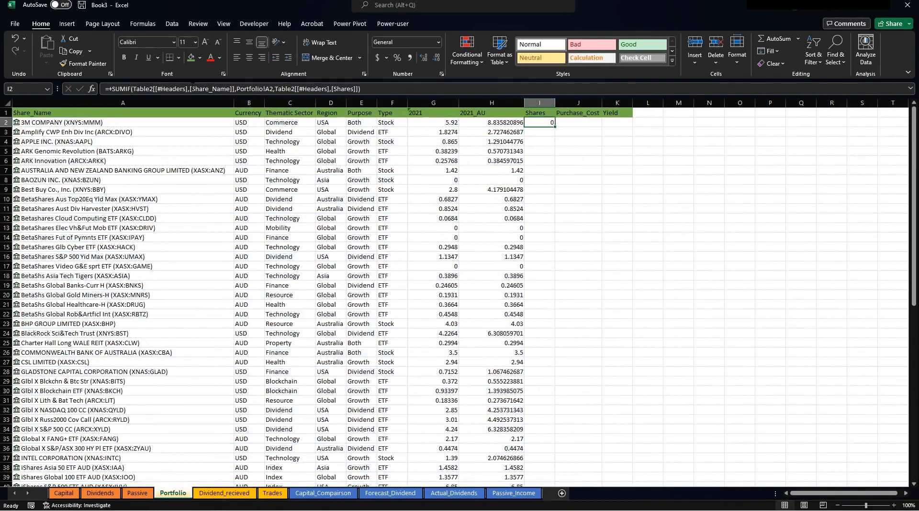
{"action": "left_click_drag", "start_coordinate": [191, 89], "coordinate": [156, 90]}
{"action": "key", "text": "BackSpace"}
{"action": "key", "text": "BackSpace"}
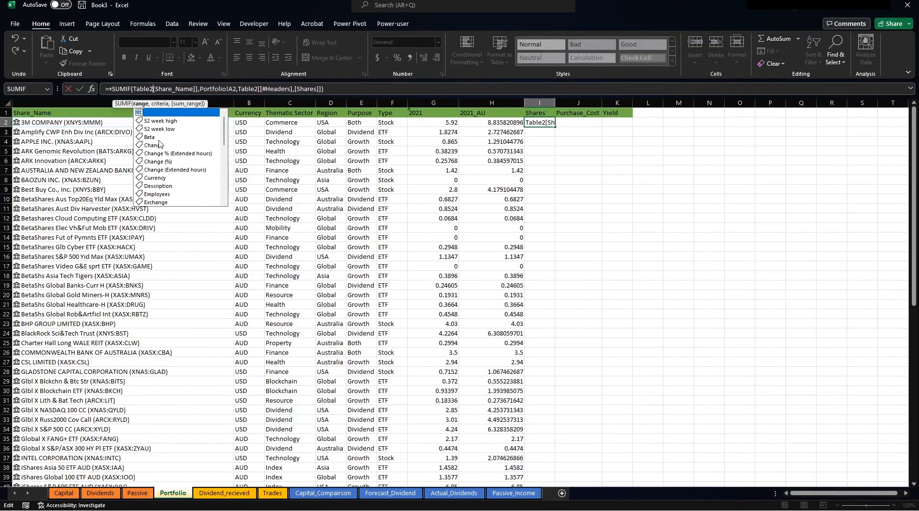
{"action": "left_click", "coordinate": [199, 89]}
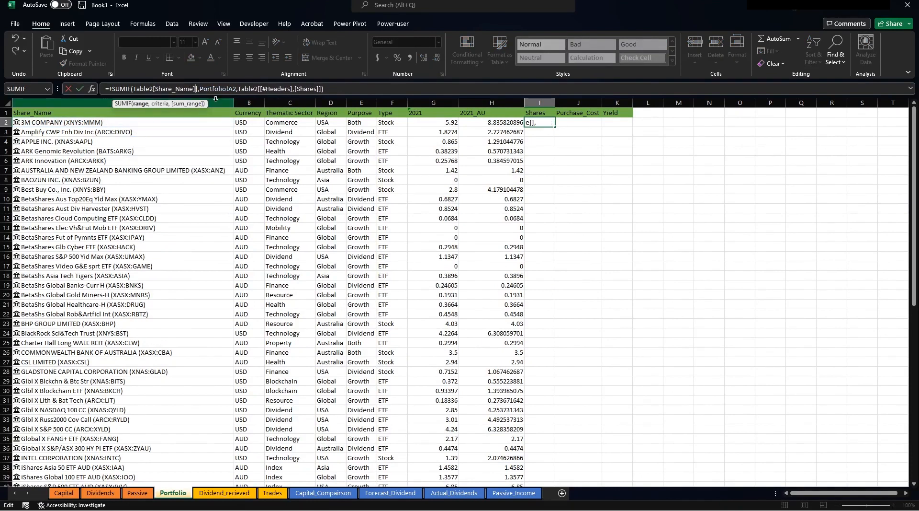
{"action": "key", "text": "BackSpace"}
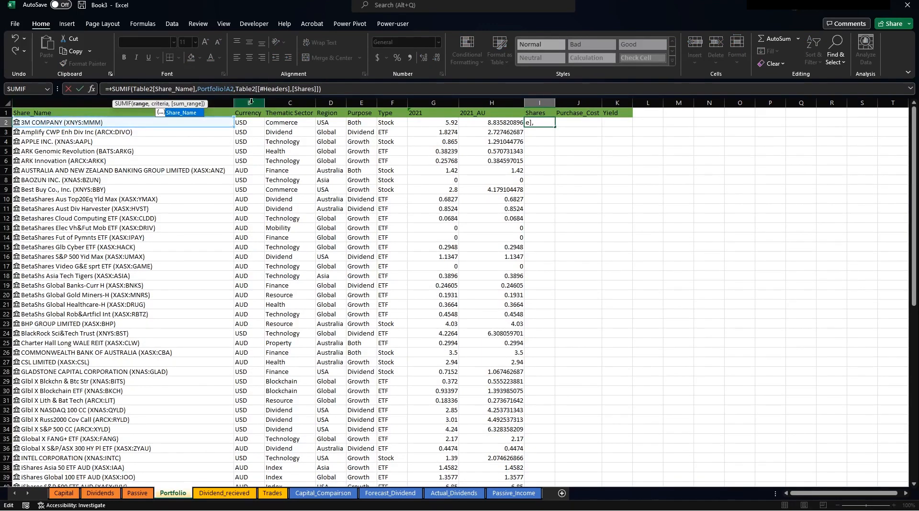
{"action": "left_click_drag", "start_coordinate": [258, 89], "coordinate": [292, 89]}
{"action": "key", "text": "Delete"}
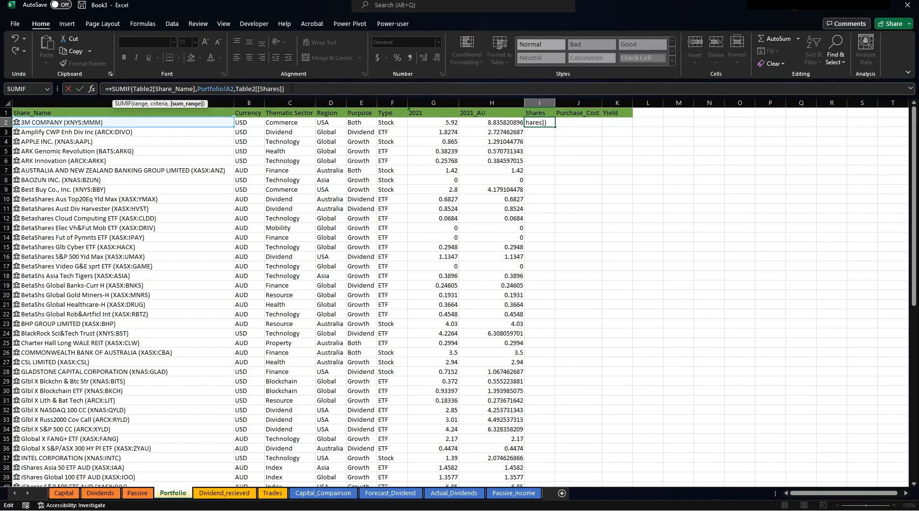
{"action": "key", "text": "Return"}
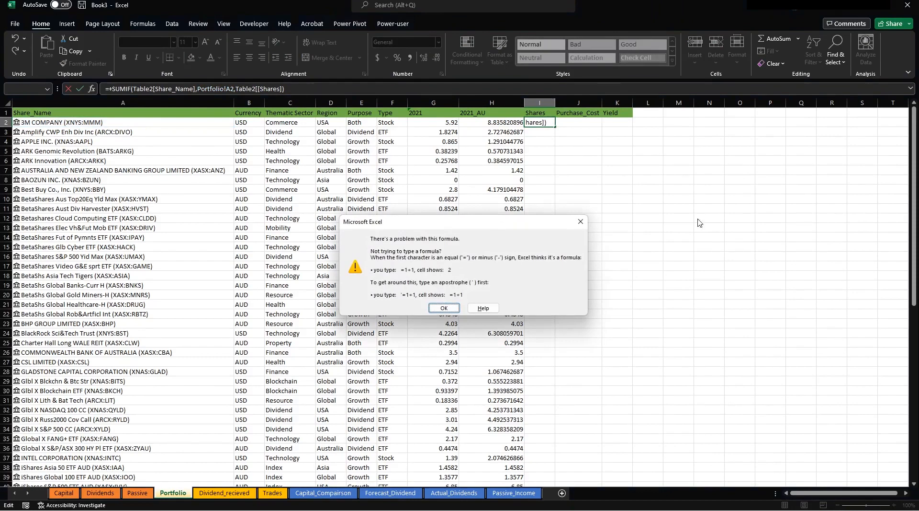
{"action": "left_click", "coordinate": [455, 308]}
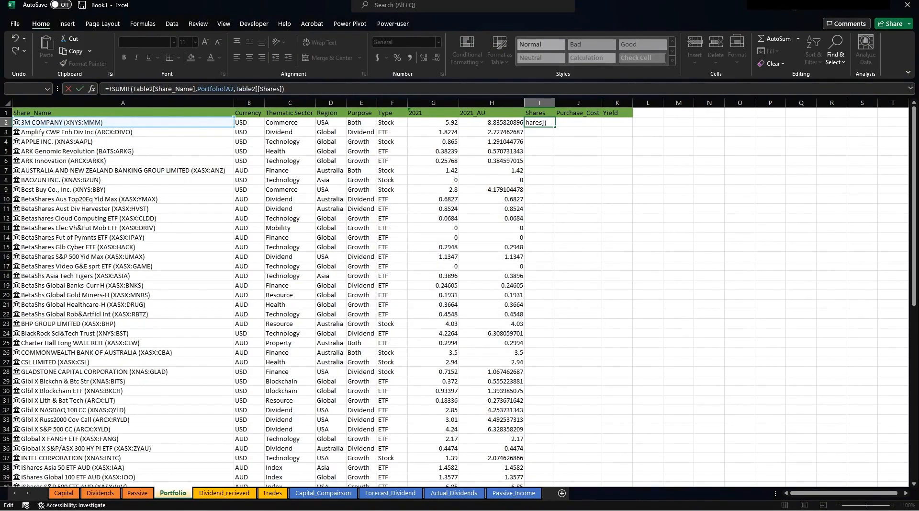
Delete the last stray bracket so I2 returns 5, then go into the Trades table.
{"action": "left_click", "coordinate": [257, 89]}
{"action": "key", "text": "BackSpace"}
{"action": "key", "text": "Return"}
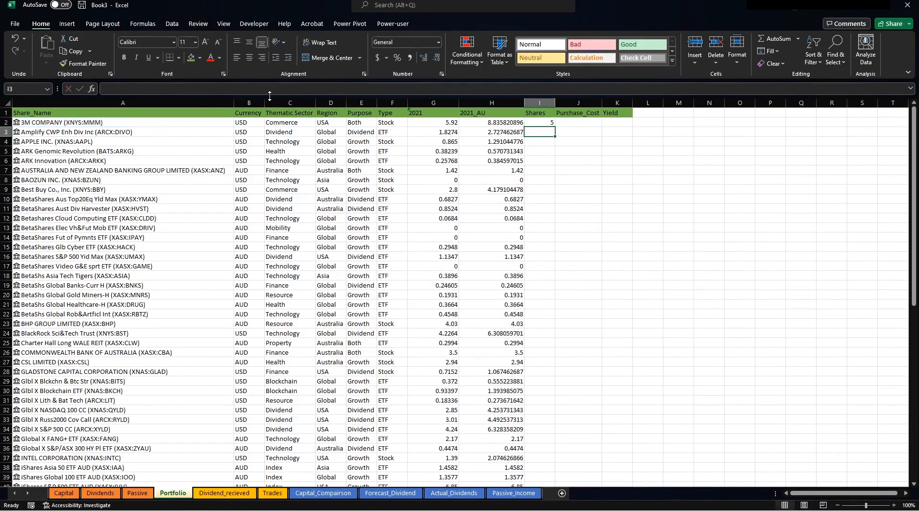
{"action": "left_click", "coordinate": [547, 121]}
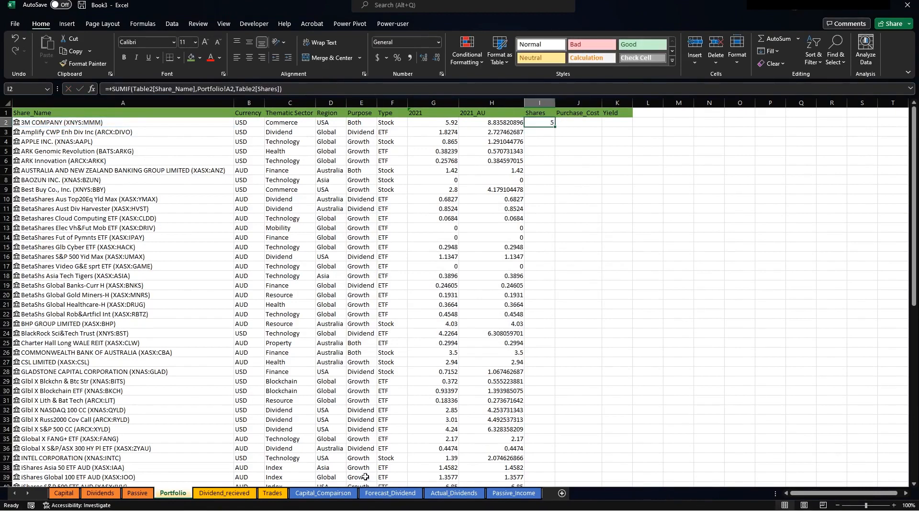
{"action": "left_click", "coordinate": [273, 493]}
{"action": "left_click", "coordinate": [162, 151]}
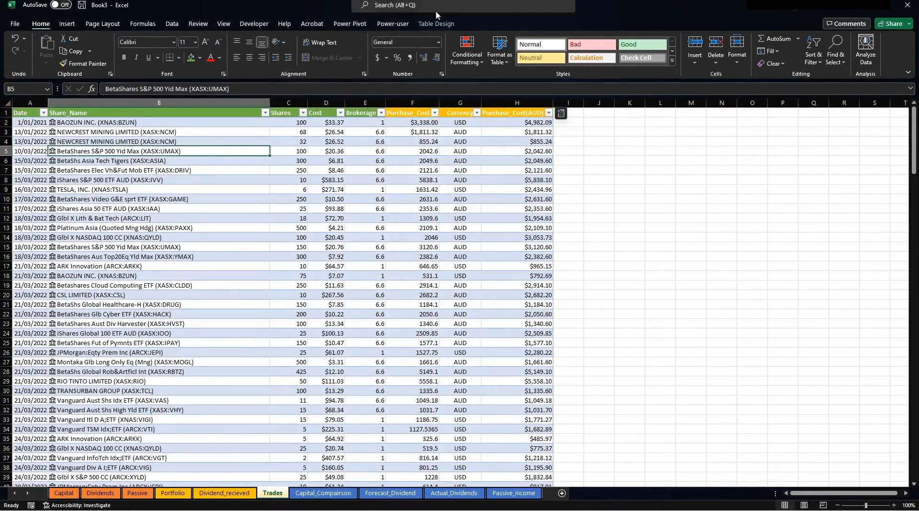
Rename the Trades data table from Table2 to Trades.
{"action": "left_click", "coordinate": [436, 23]}
{"action": "left_click", "coordinate": [37, 50]}
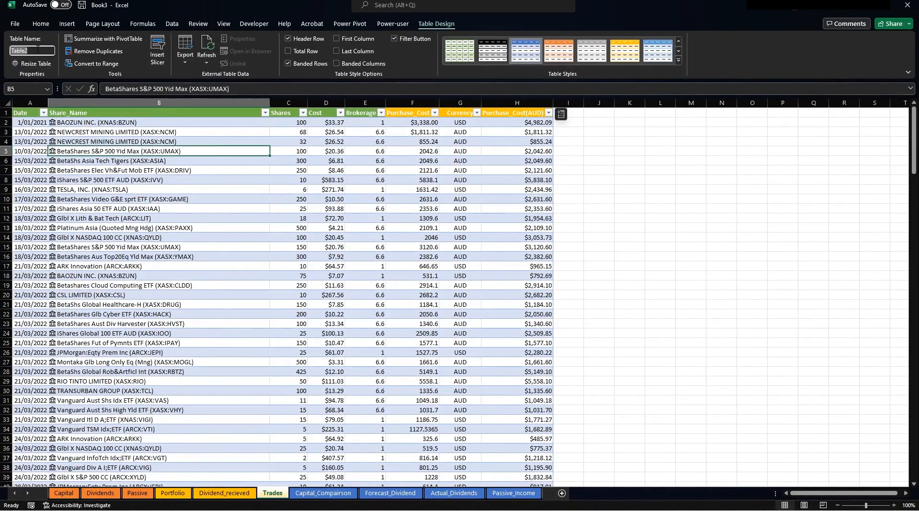
{"action": "type", "text": "Trades"}
{"action": "key", "text": "Return"}
{"action": "left_click_drag", "start_coordinate": [210, 245], "coordinate": [211, 237]}
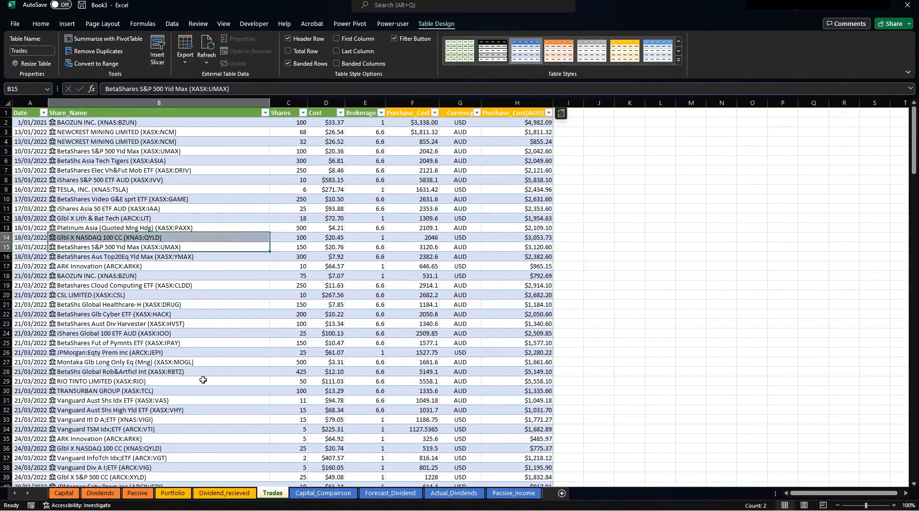
Commit I2's SUMIF and fill it down column I, giving 5, 122, 6 and so on.
{"action": "left_click", "coordinate": [176, 492]}
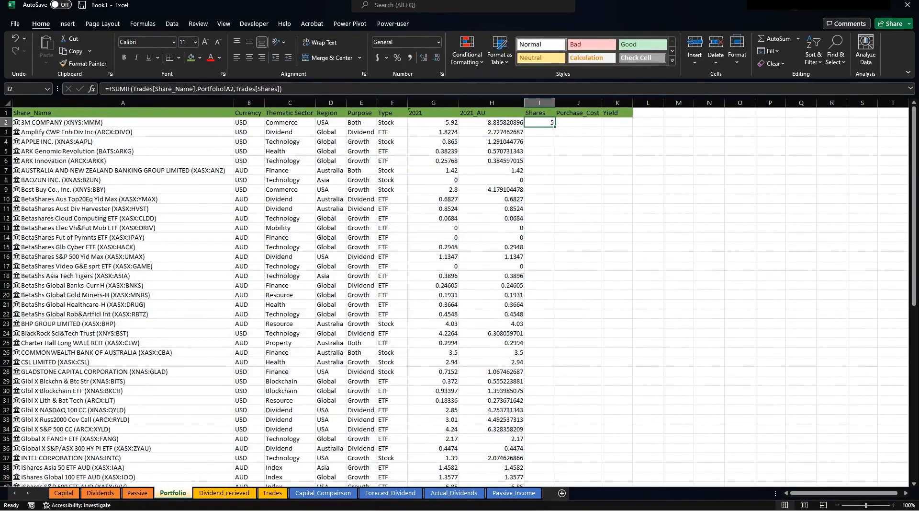
{"action": "left_click", "coordinate": [147, 89]}
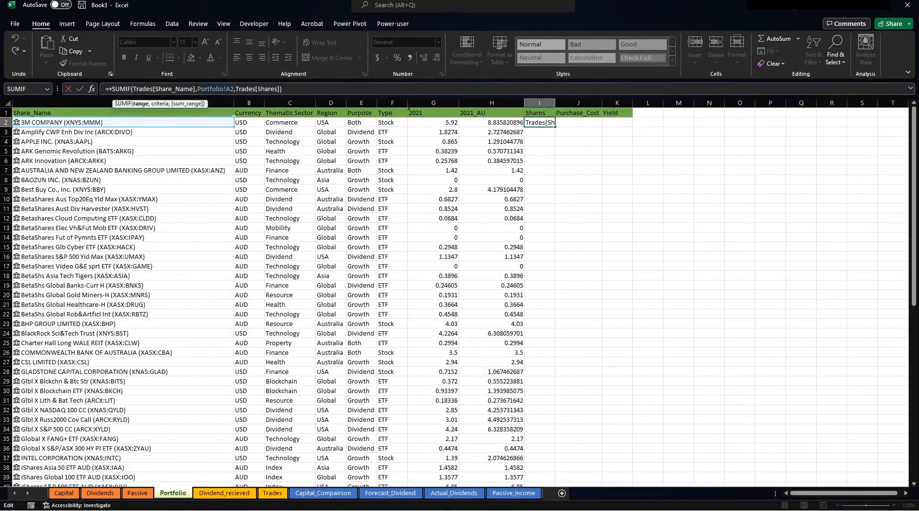
{"action": "key", "text": "ctrl+Return"}
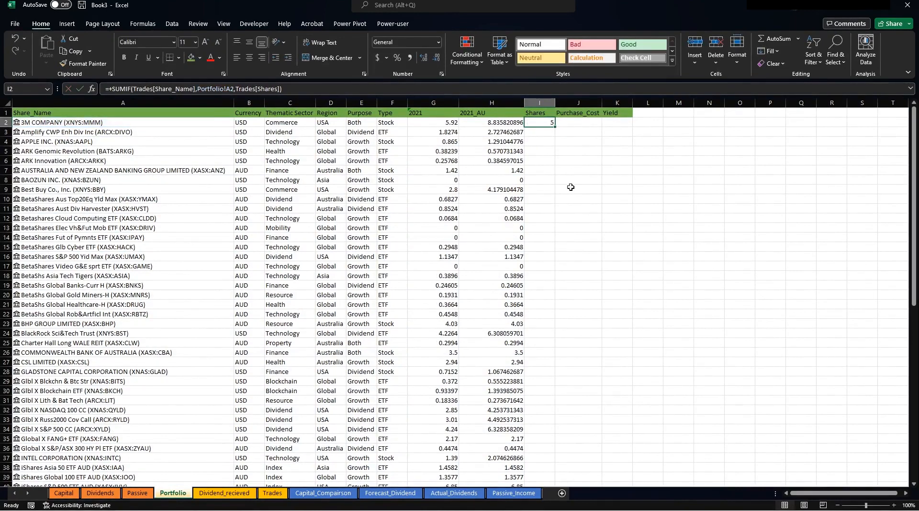
{"action": "double_click", "coordinate": [557, 128]}
{"action": "left_click_drag", "start_coordinate": [549, 155], "coordinate": [549, 234]}
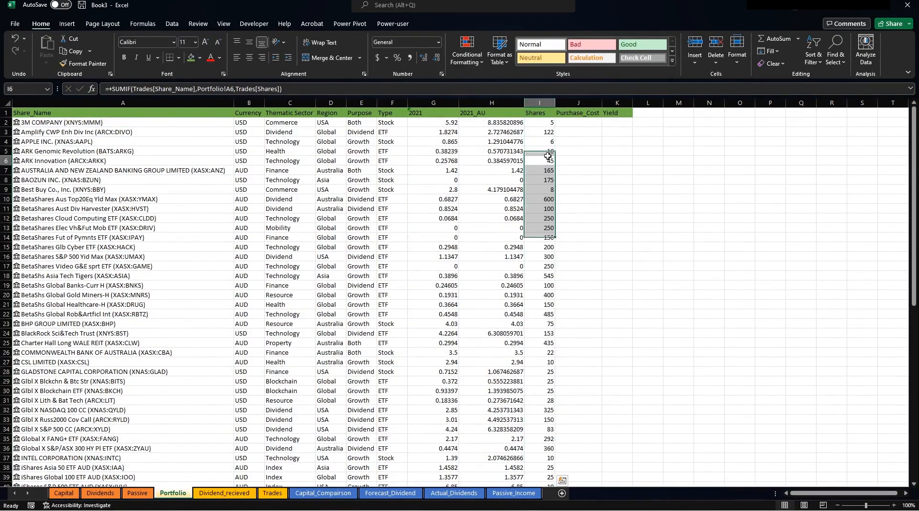
{"action": "left_click", "coordinate": [548, 156]}
{"action": "scroll", "coordinate": [546, 287], "scroll_direction": "down", "scroll_amount": 18}
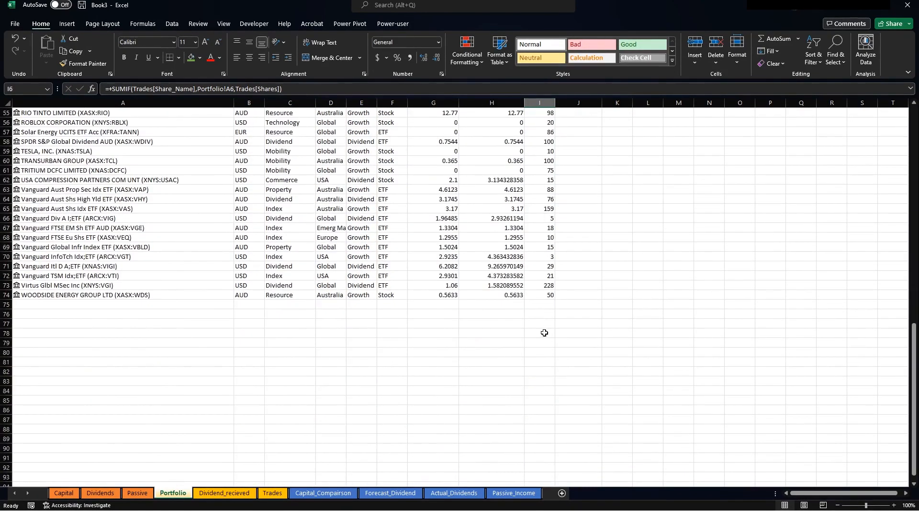
{"action": "scroll", "coordinate": [538, 288], "scroll_direction": "up", "scroll_amount": 18}
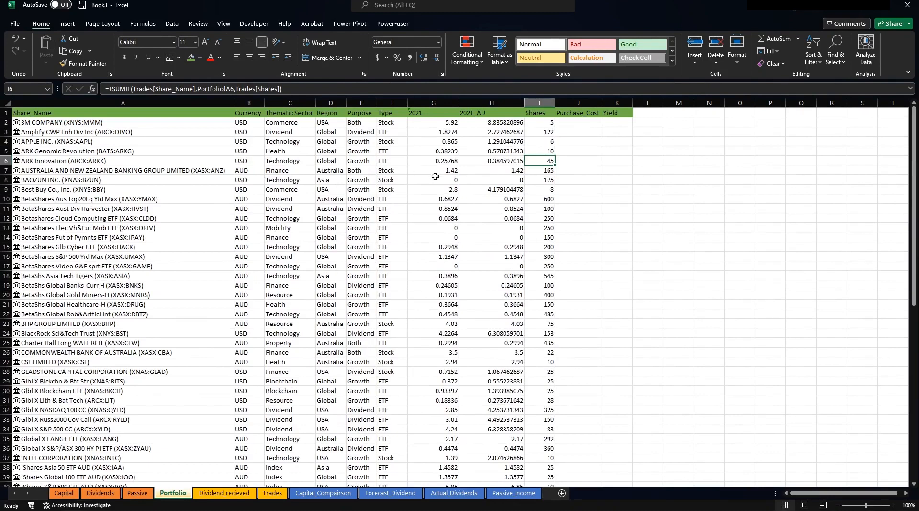
{"action": "left_click", "coordinate": [577, 126]}
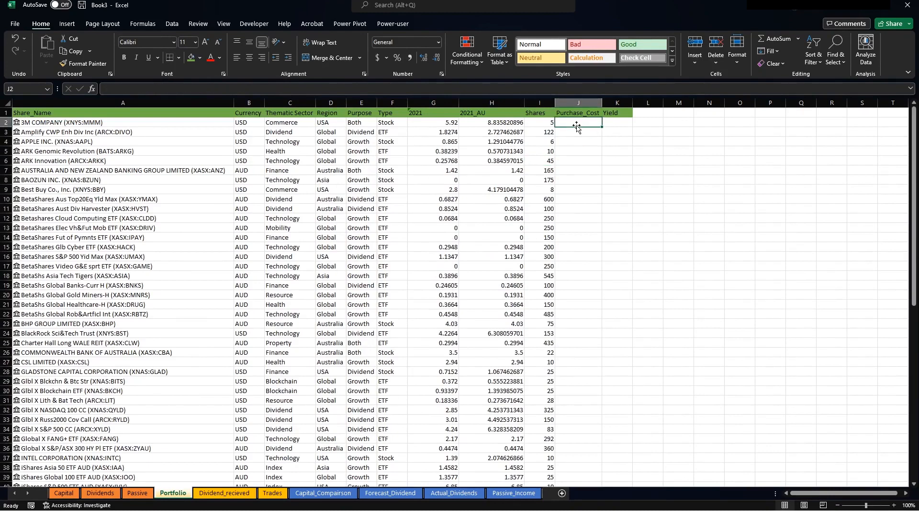
Start a SUMIF in J2 with Trades[Share_Name] as range and Portfolio!A2 as criteria.
{"action": "type", "text": "+s"}
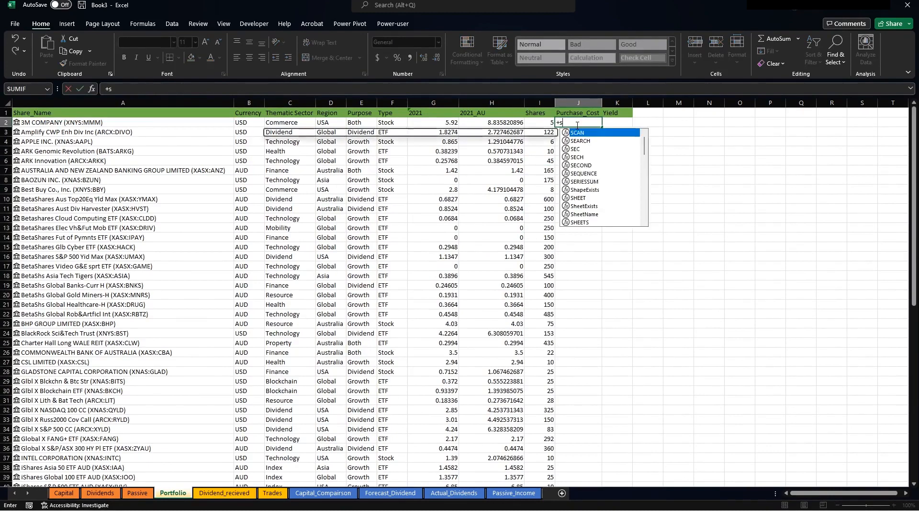
{"action": "type", "text": "umif("}
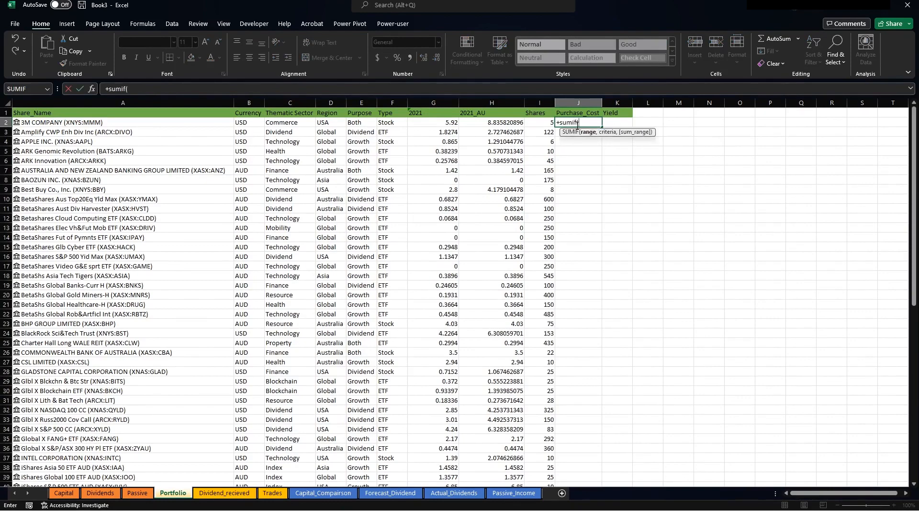
{"action": "left_click", "coordinate": [225, 493]}
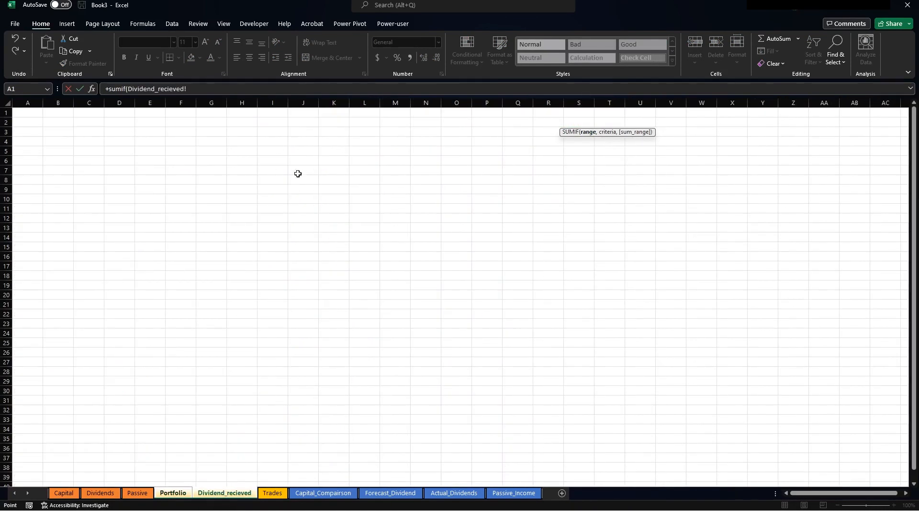
{"action": "left_click", "coordinate": [272, 491]}
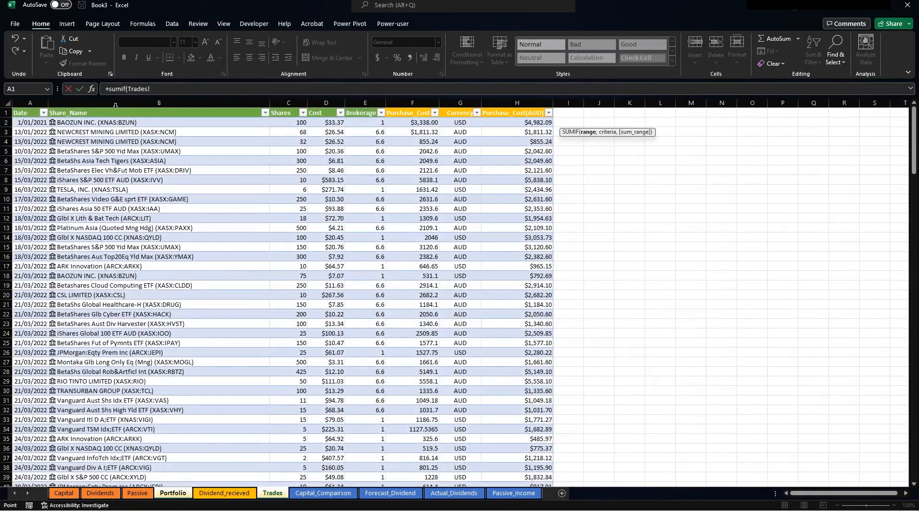
{"action": "left_click", "coordinate": [117, 119]}
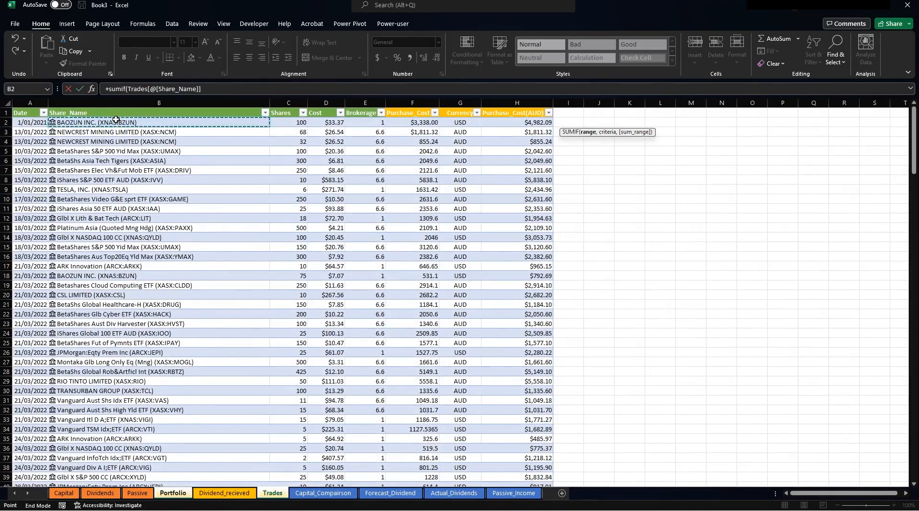
{"action": "key", "text": "ctrl+shift+Down"}
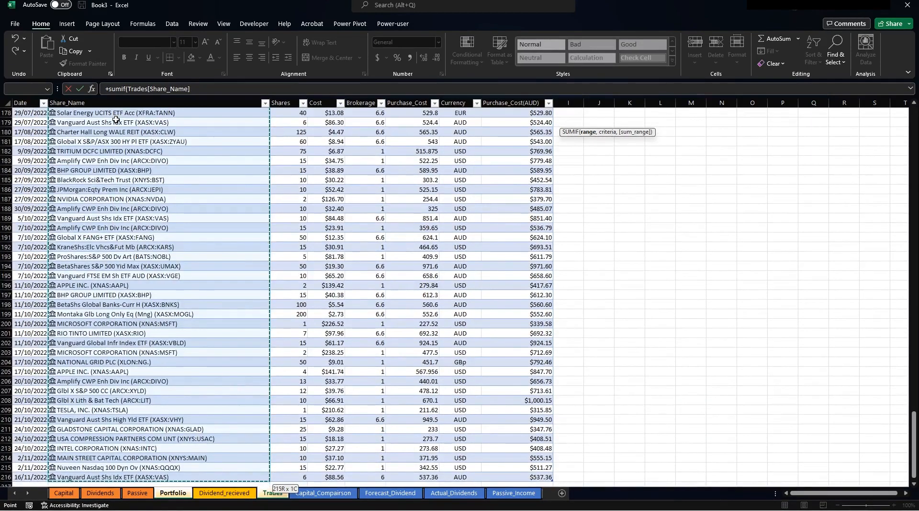
{"action": "type", "text": ","}
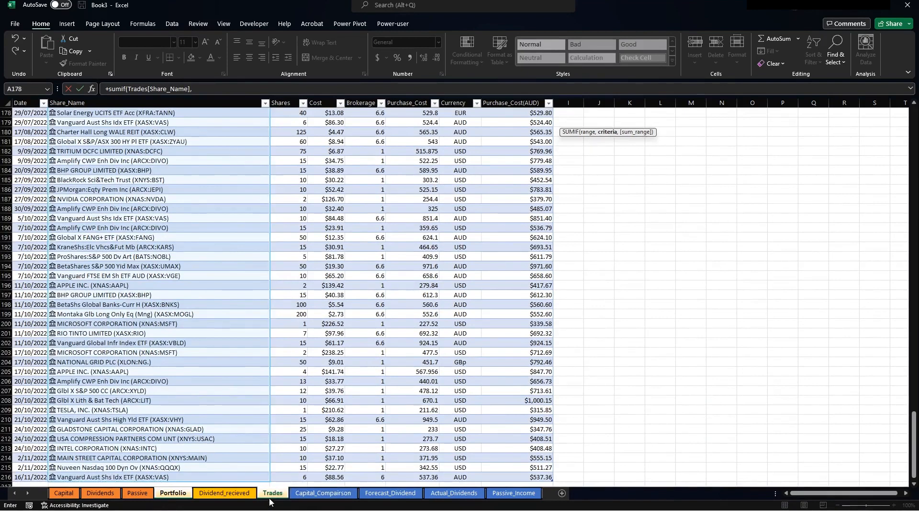
{"action": "left_click", "coordinate": [173, 492]}
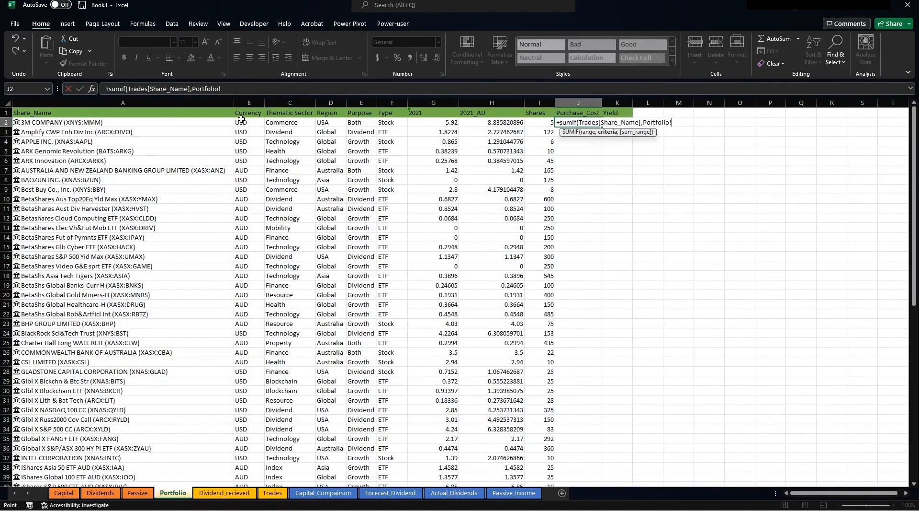
{"action": "left_click_drag", "start_coordinate": [193, 89], "coordinate": [284, 85]}
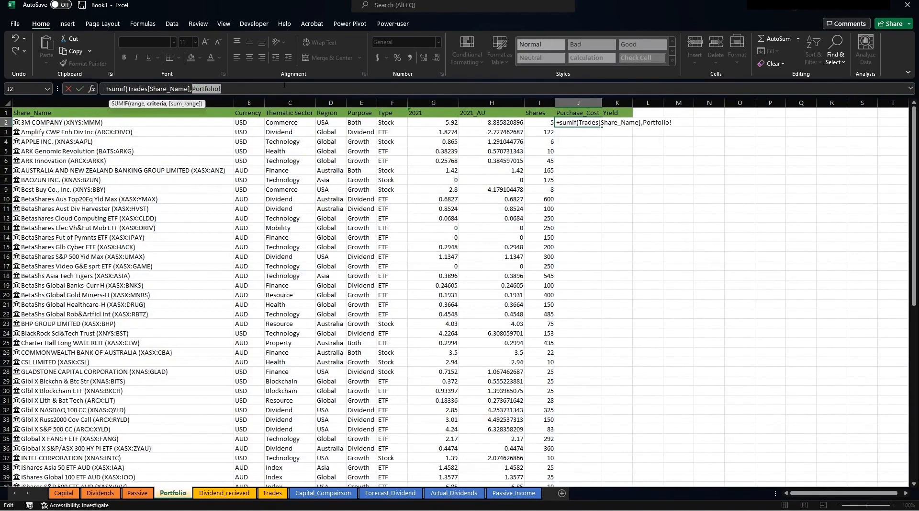
{"action": "left_click", "coordinate": [140, 120]}
Add Trades[Purchase_Cost(AUD)] as the sum range and commit, giving 1109.477612.
{"action": "type", "text": ","}
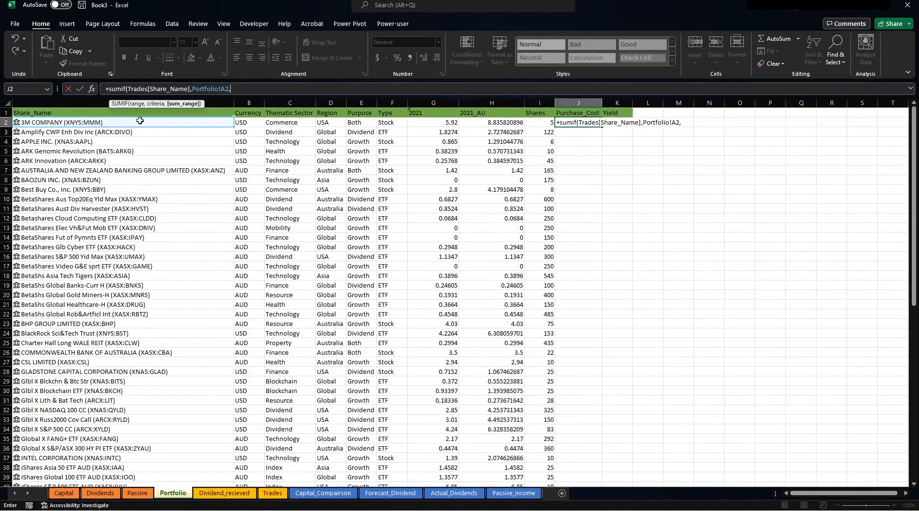
{"action": "left_click", "coordinate": [272, 492]}
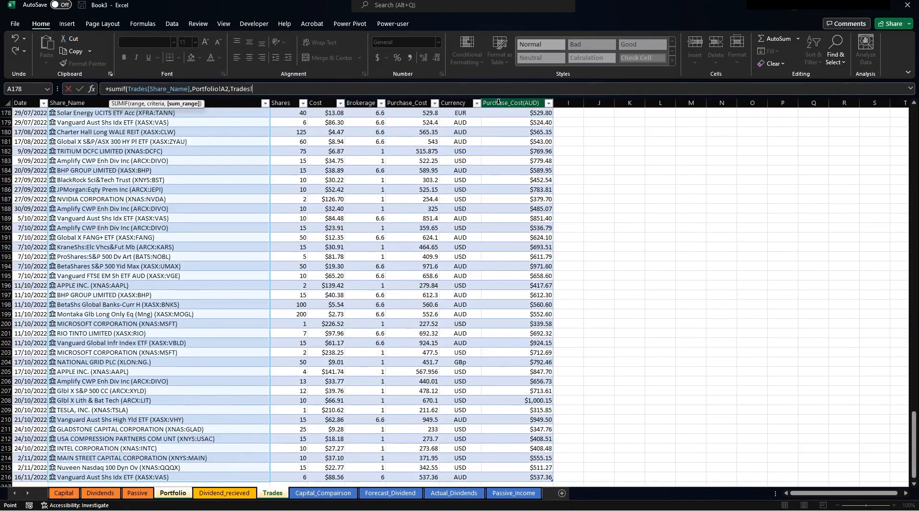
{"action": "scroll", "coordinate": [500, 182], "scroll_direction": "up", "scroll_amount": 20}
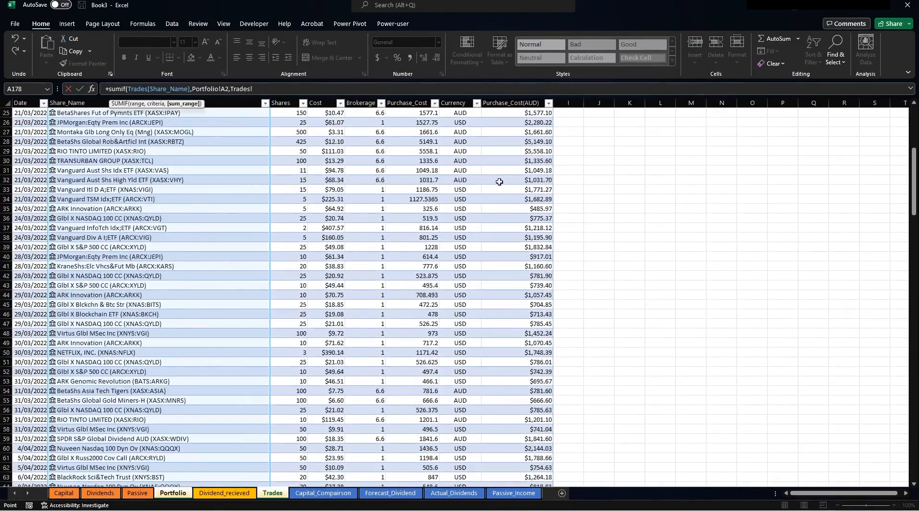
{"action": "scroll", "coordinate": [500, 182], "scroll_direction": "up", "scroll_amount": 8}
{"action": "left_click", "coordinate": [511, 125]}
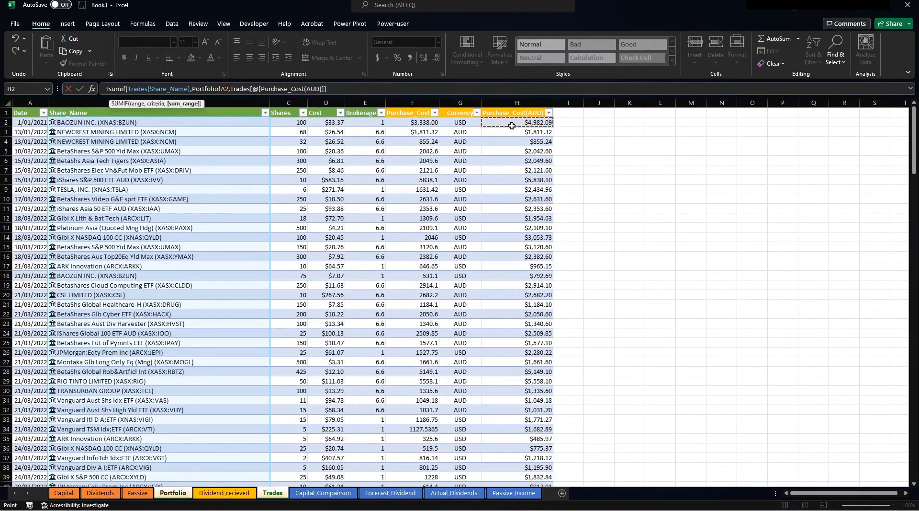
{"action": "key", "text": "ctrl+shift+Down"}
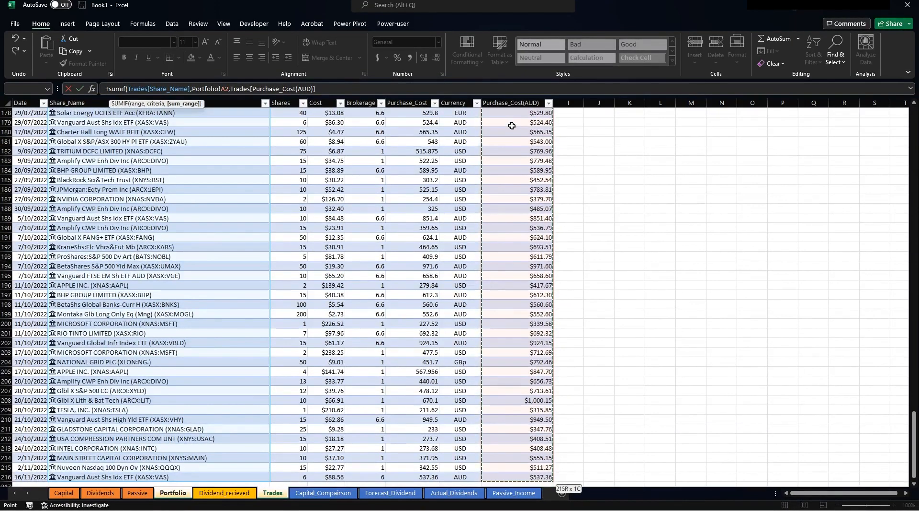
{"action": "type", "text": ")"}
{"action": "key", "text": "Return"}
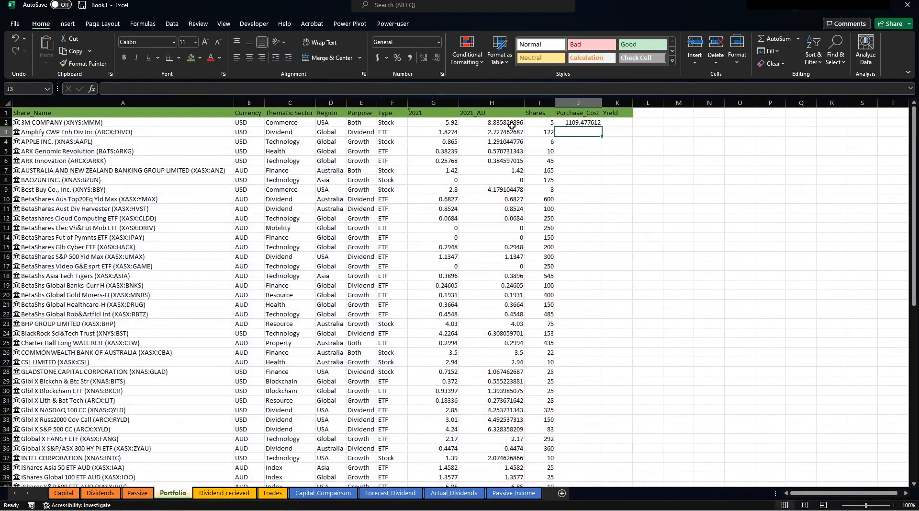
Fill the Purchase_Cost formula down every holding and select the dividend and cost columns.
{"action": "left_click", "coordinate": [584, 121]}
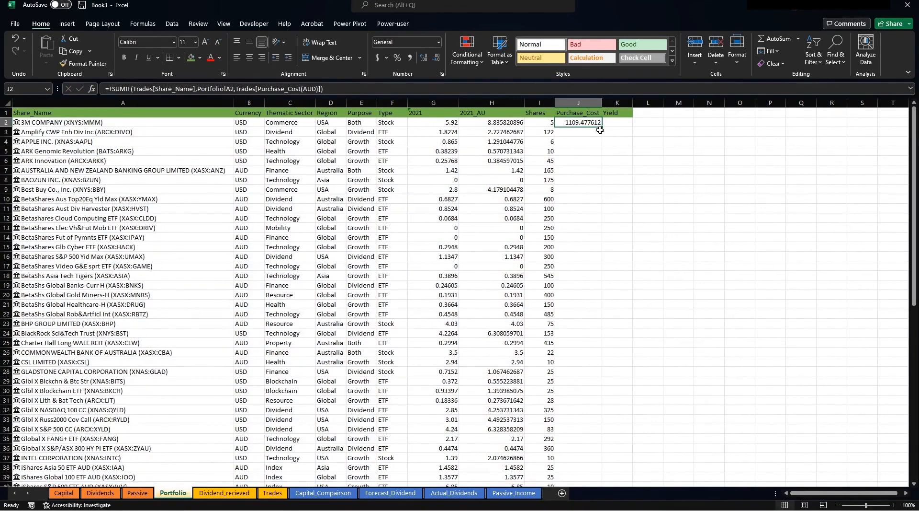
{"action": "double_click", "coordinate": [603, 128]}
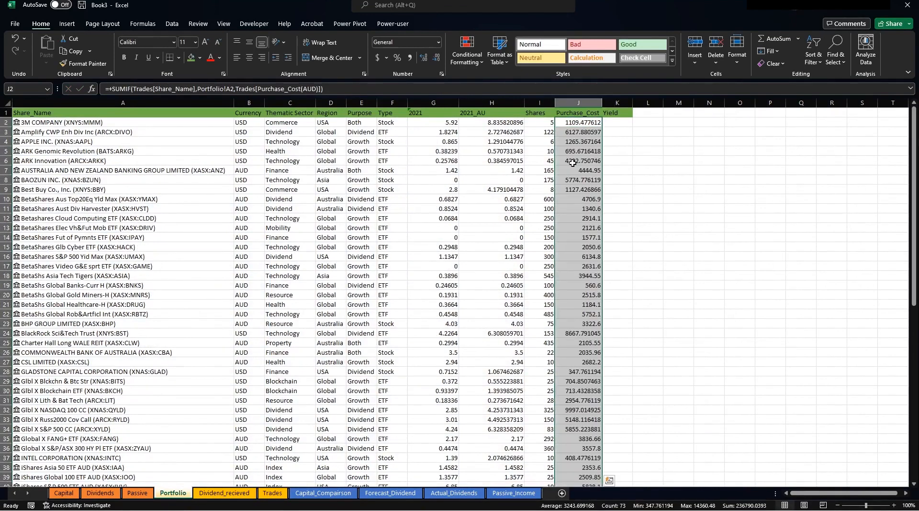
{"action": "left_click", "coordinate": [492, 103], "text": "ctrl"}
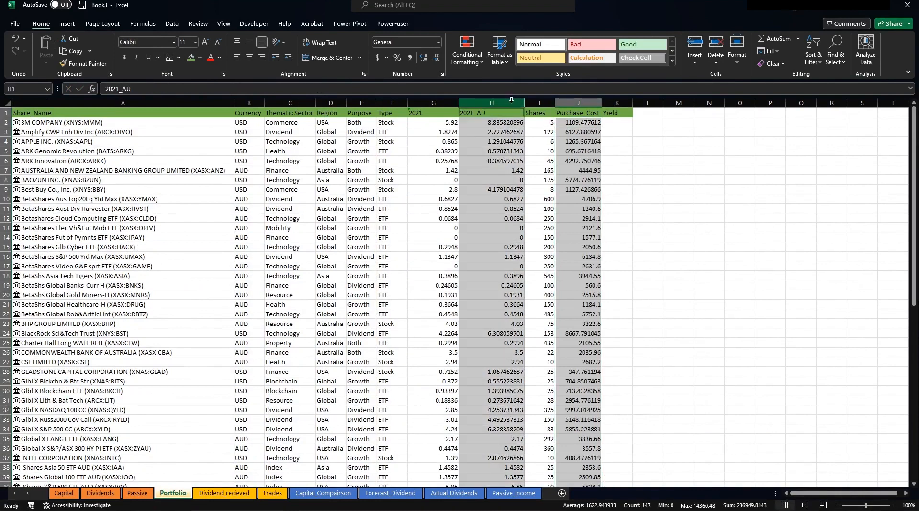
{"action": "left_click", "coordinate": [426, 102], "text": "ctrl"}
Format the 2021, 2021_AU and Purchase_Cost columns as two-decimal dollar Currency.
{"action": "right_click", "coordinate": [454, 104]}
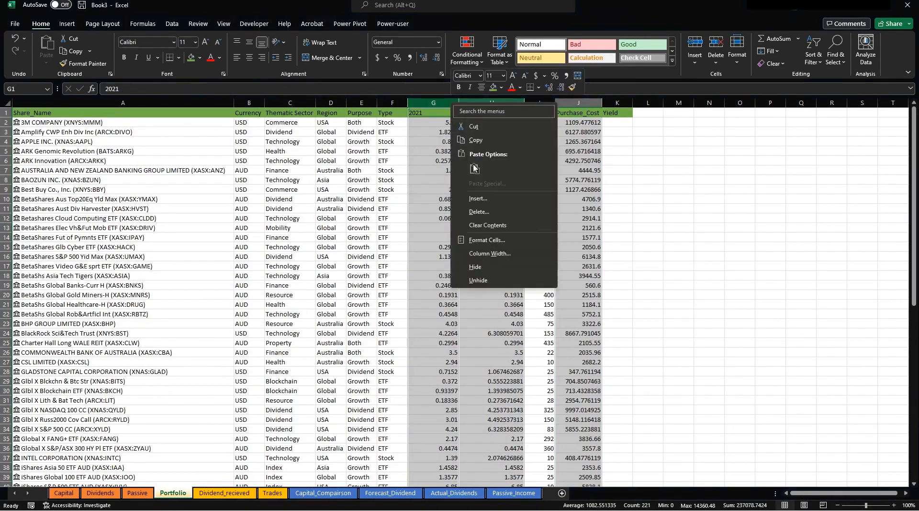
{"action": "left_click", "coordinate": [487, 240]}
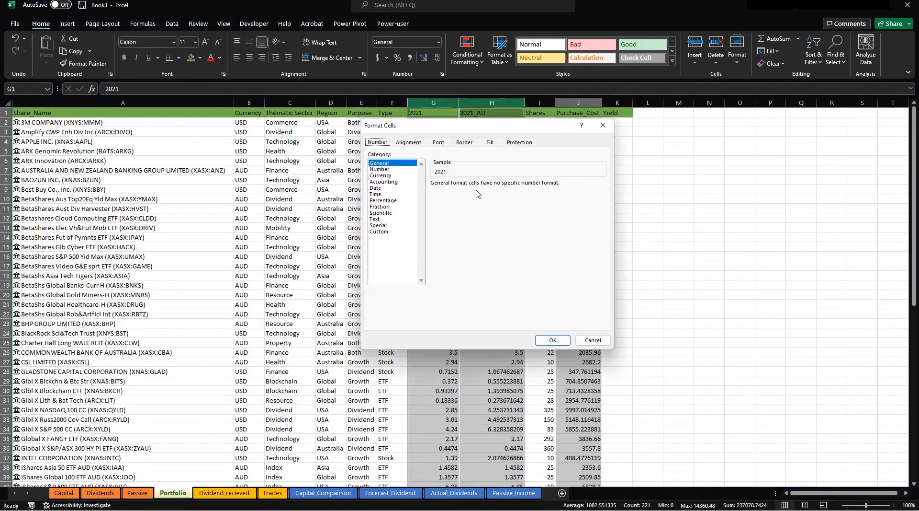
{"action": "left_click", "coordinate": [380, 176]}
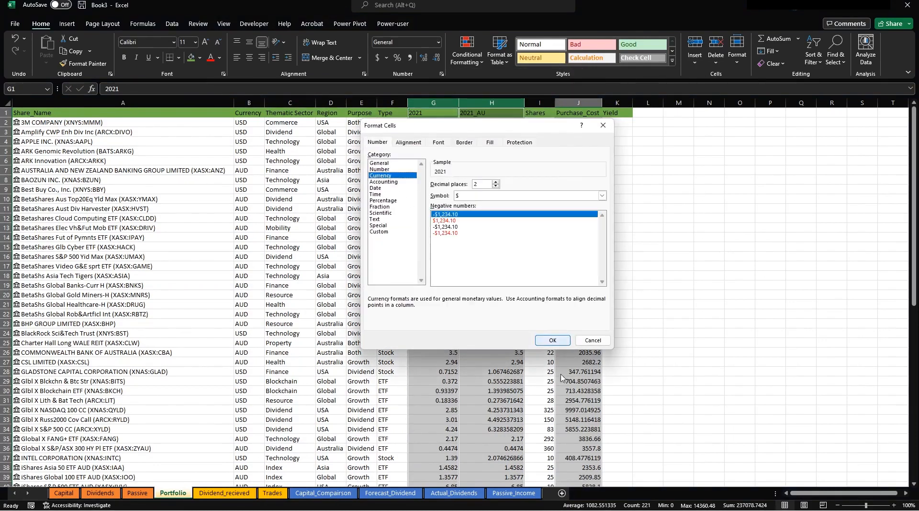
{"action": "left_click", "coordinate": [553, 339]}
{"action": "left_click", "coordinate": [658, 152]}
{"action": "left_click", "coordinate": [621, 124]}
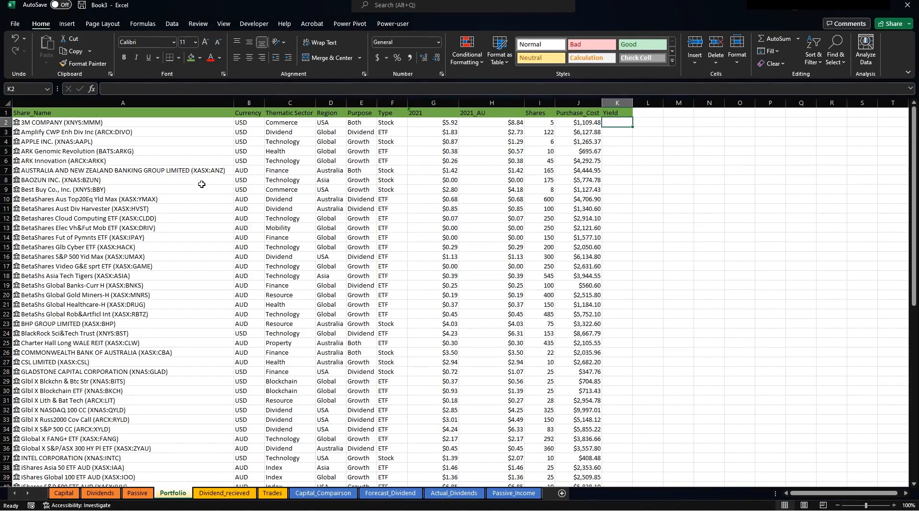
{"action": "left_click_drag", "start_coordinate": [429, 102], "coordinate": [592, 91]}
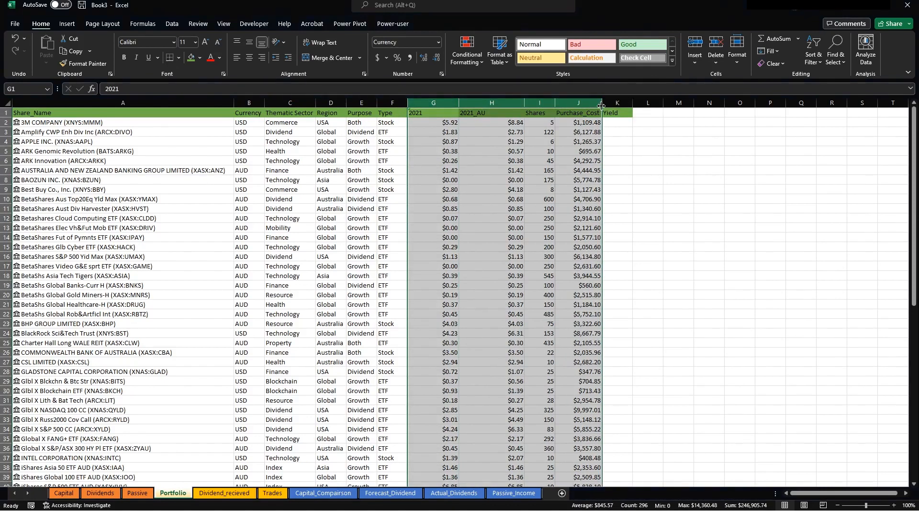
Auto-fit the 2021 through Purchase_Cost columns and briefly check the Trades sheet.
{"action": "double_click", "coordinate": [602, 106]}
{"action": "left_click", "coordinate": [545, 123]}
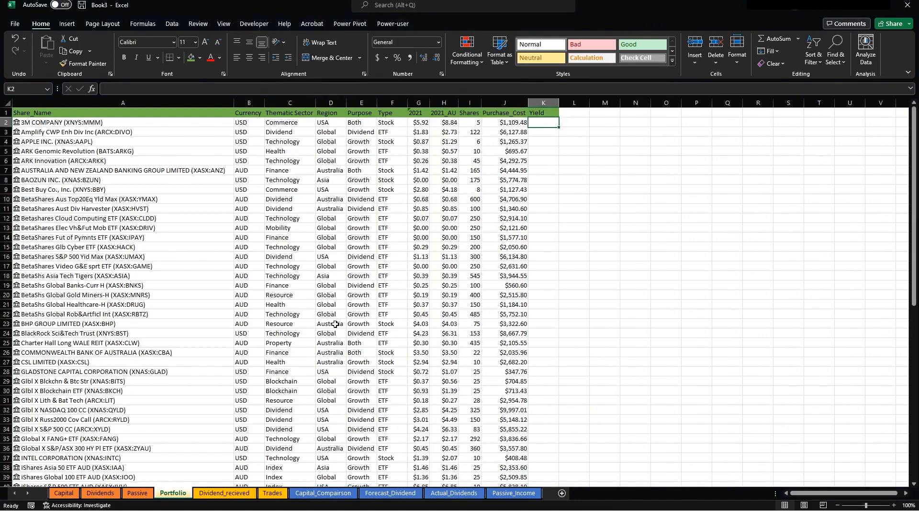
{"action": "left_click", "coordinate": [272, 492]}
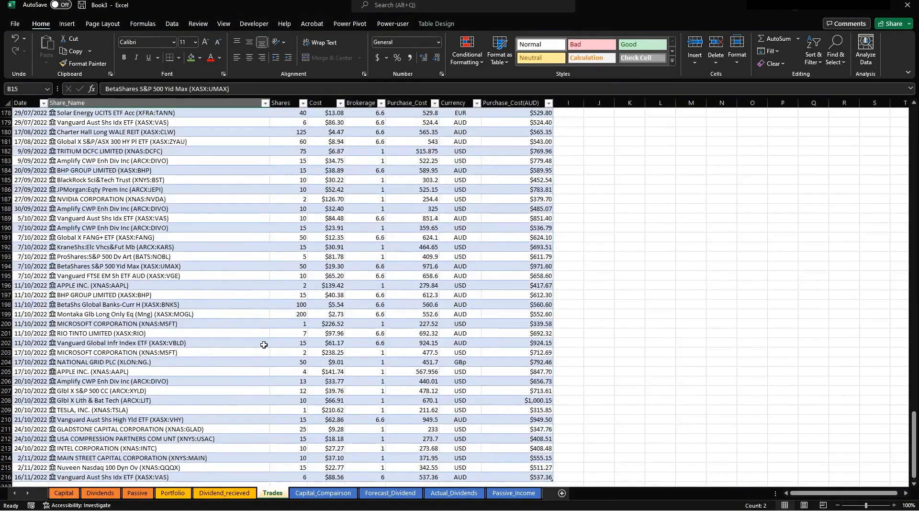
{"action": "left_click", "coordinate": [259, 333]}
{"action": "left_click", "coordinate": [173, 494]}
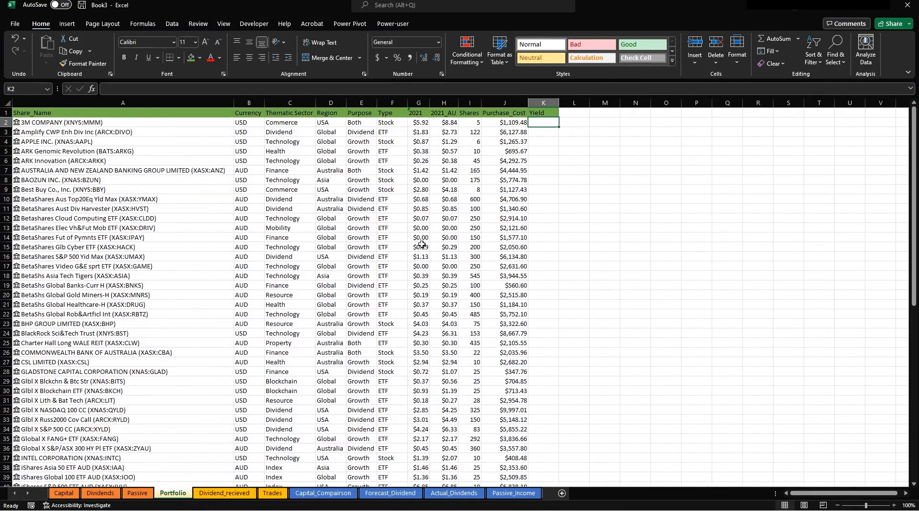
Review the first share's values C2:G2 on Portfolio and settle in the empty Yield cell K2.
{"action": "left_click", "coordinate": [273, 493]}
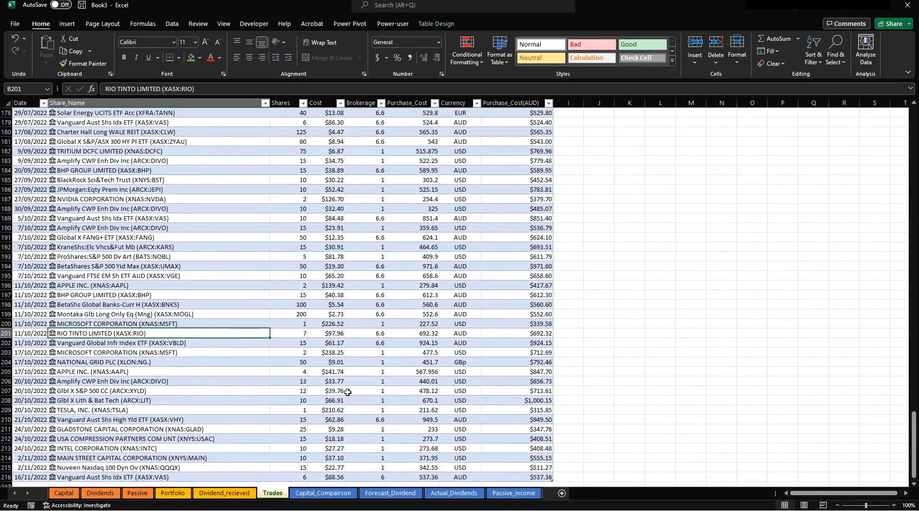
{"action": "left_click", "coordinate": [173, 493]}
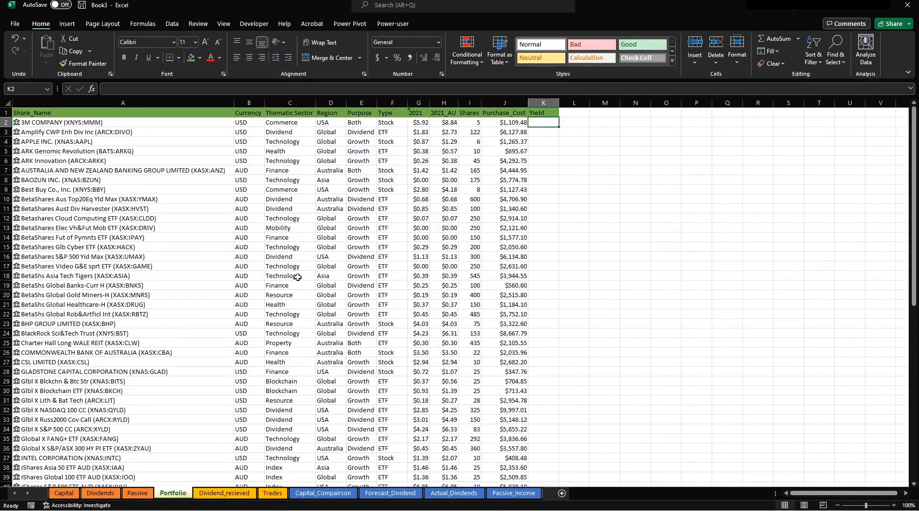
{"action": "left_click", "coordinate": [118, 132]}
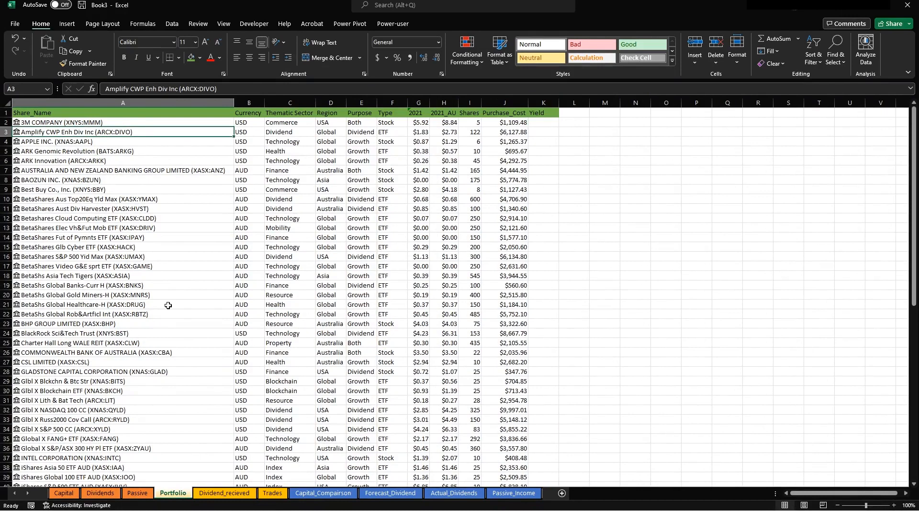
{"action": "left_click", "coordinate": [243, 121]}
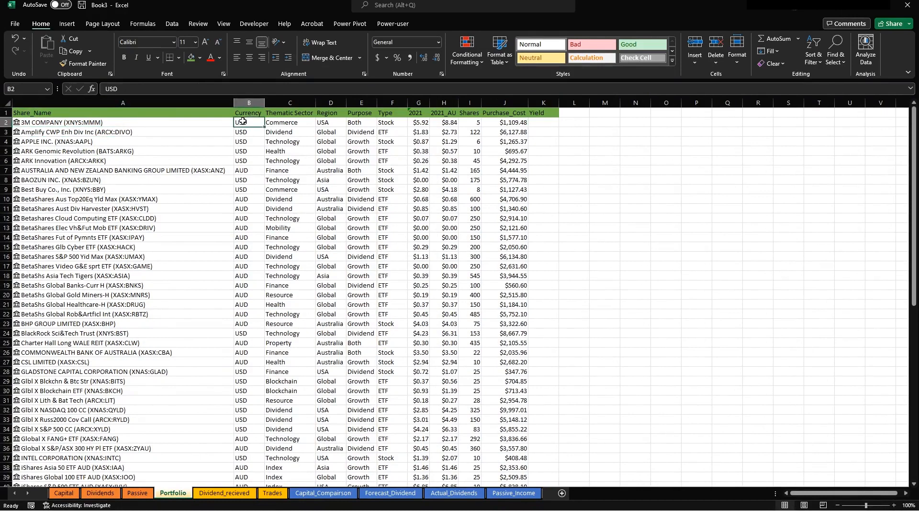
{"action": "left_click_drag", "start_coordinate": [277, 122], "coordinate": [421, 123]}
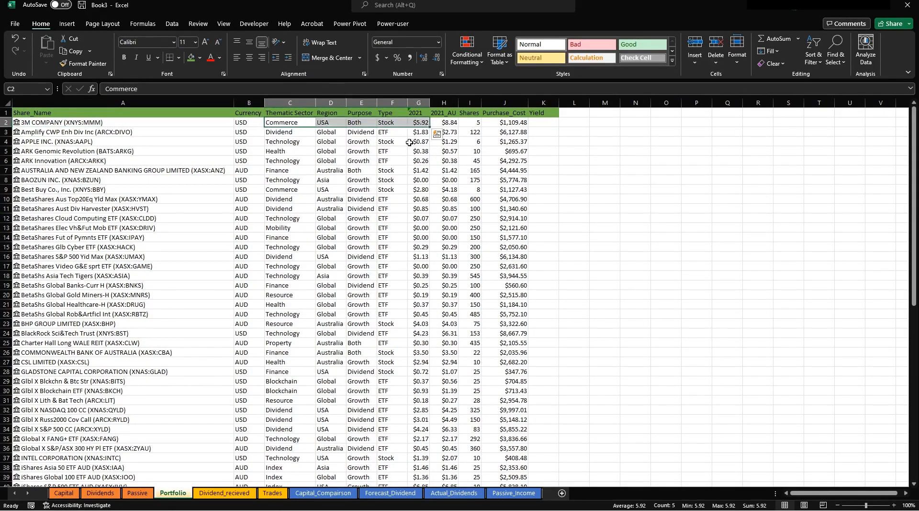
{"action": "left_click", "coordinate": [540, 123]}
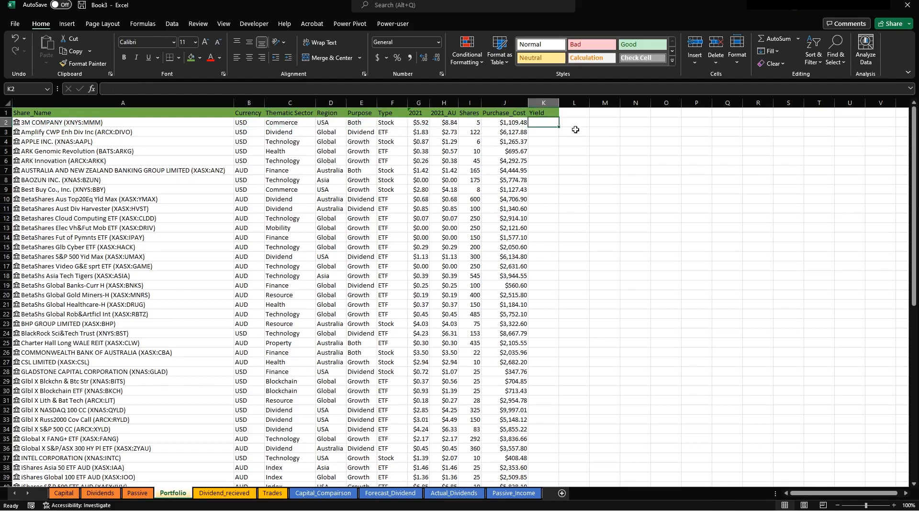
{"action": "key", "text": "F2"}
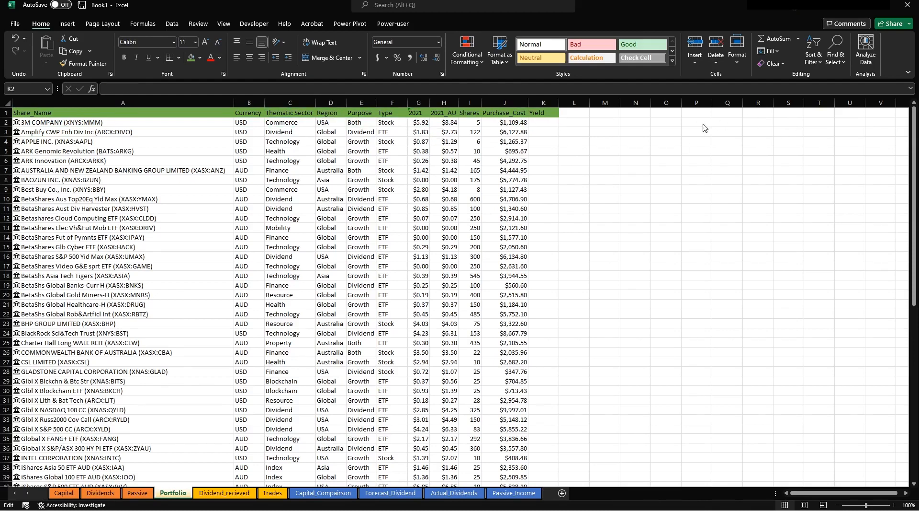
{"action": "key", "text": "Escape"}
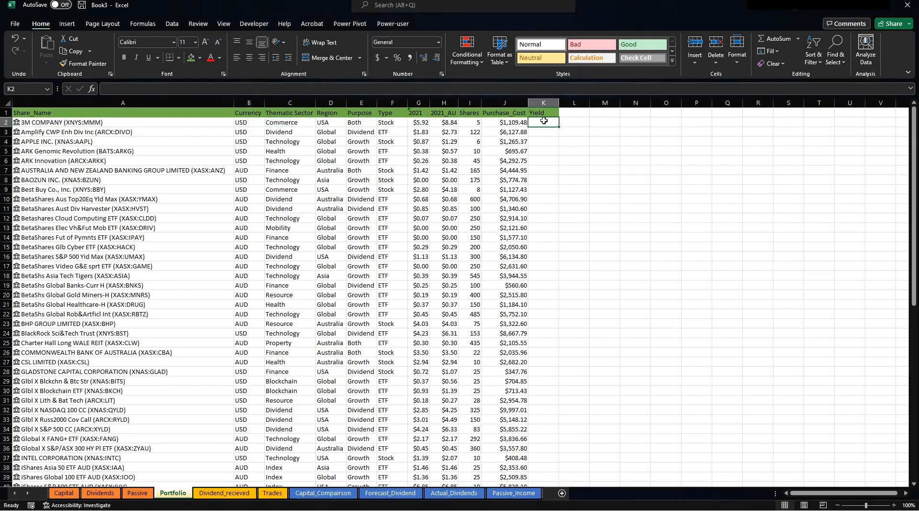
Enter the yield formula =H2*I2/J2 in K2.
{"action": "type", "text": "+"}
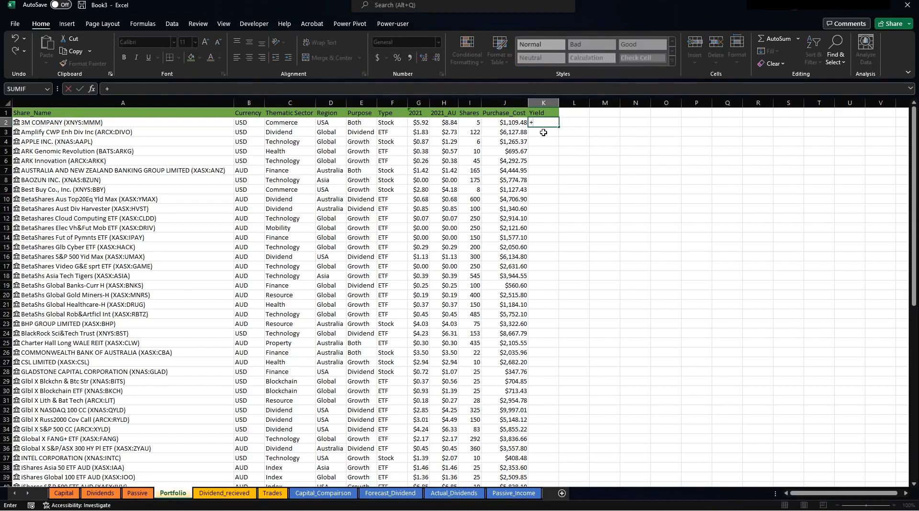
{"action": "left_click", "coordinate": [448, 121]}
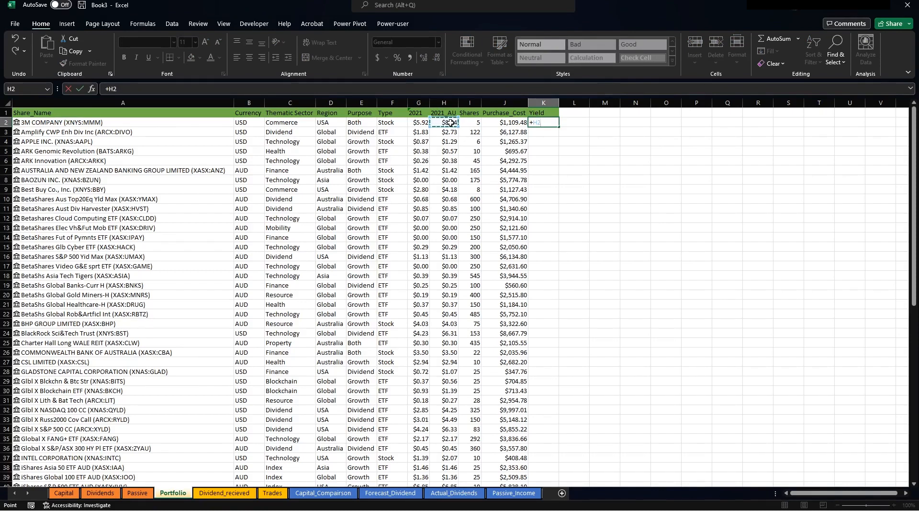
{"action": "type", "text": "*"}
{"action": "left_click", "coordinate": [477, 123]}
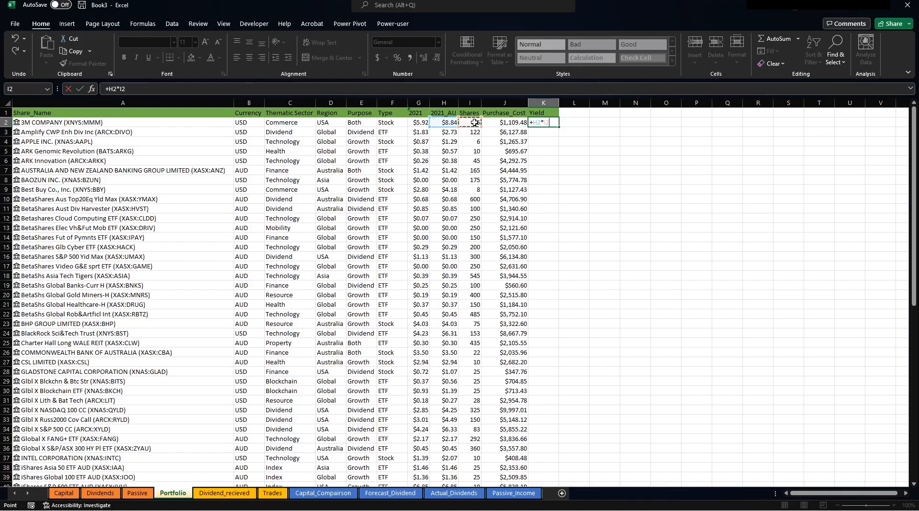
{"action": "type", "text": "/"}
{"action": "left_click", "coordinate": [519, 122]}
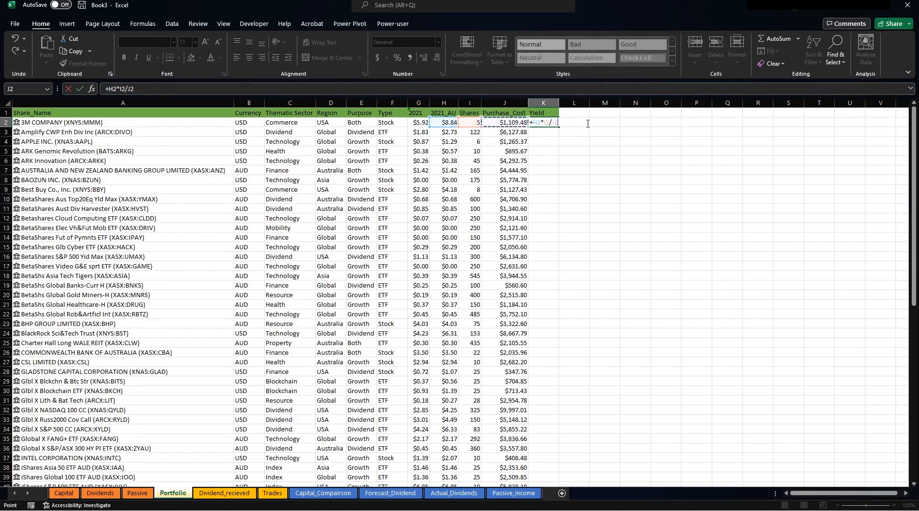
{"action": "key", "text": "Return"}
Format K2 as a percentage and fill the yield formula down column K.
{"action": "left_click", "coordinate": [555, 123]}
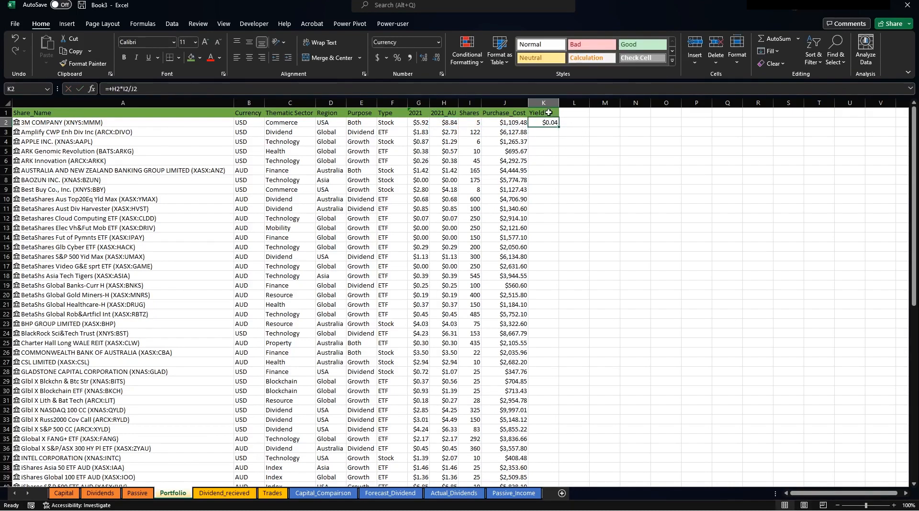
{"action": "left_click", "coordinate": [401, 58]}
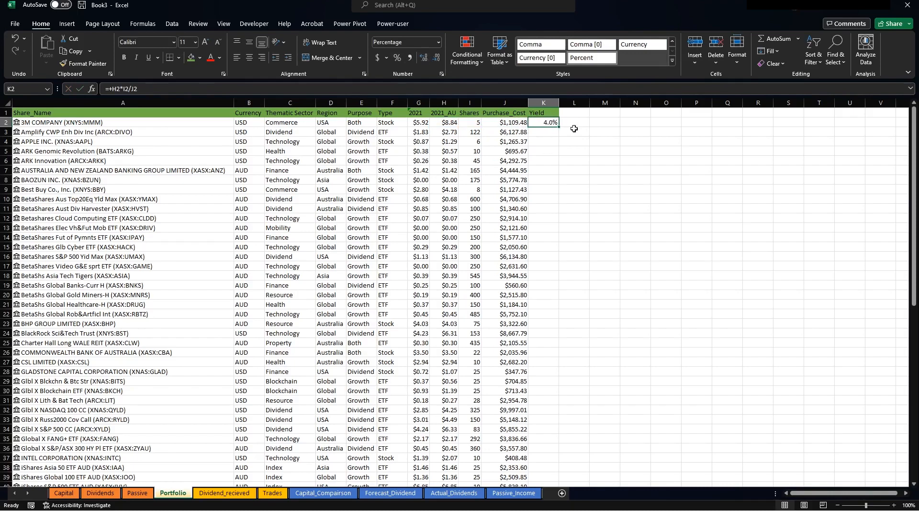
{"action": "double_click", "coordinate": [559, 126]}
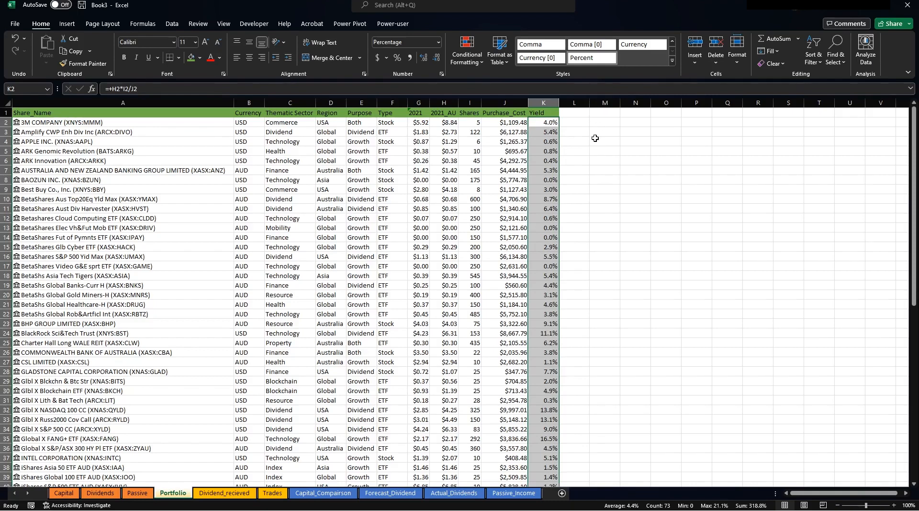
{"action": "left_click", "coordinate": [628, 171]}
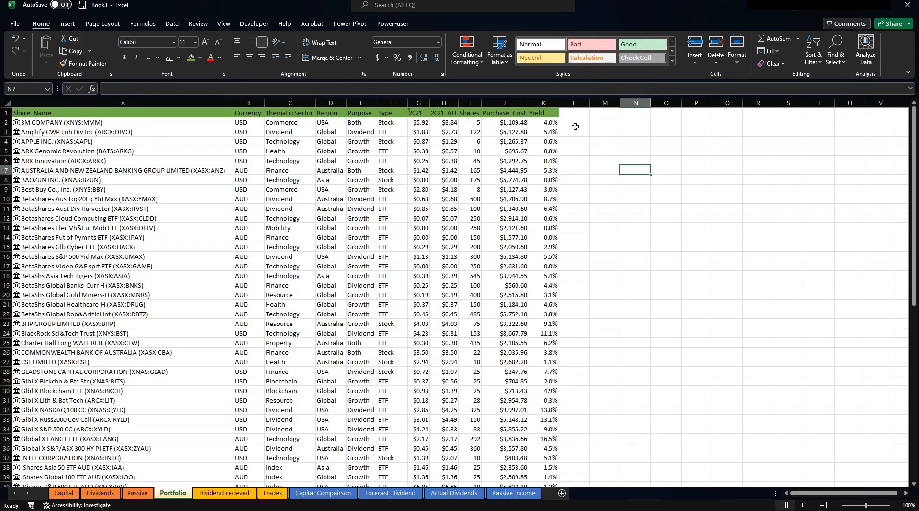
{"action": "left_click", "coordinate": [547, 123]}
{"action": "left_click", "coordinate": [573, 114]}
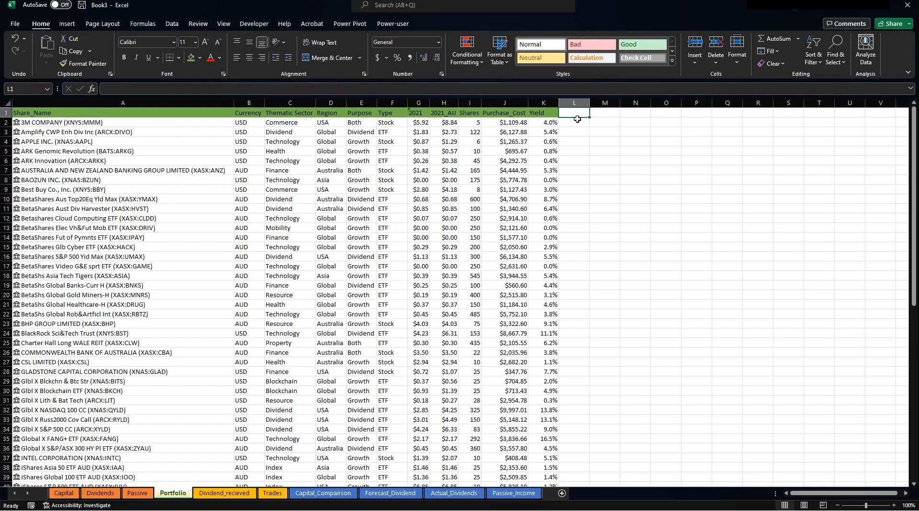
Add the headers Yield(<5%) in L1 and Yield(>5%) in M1.
{"action": "type", "text": "Yield"}
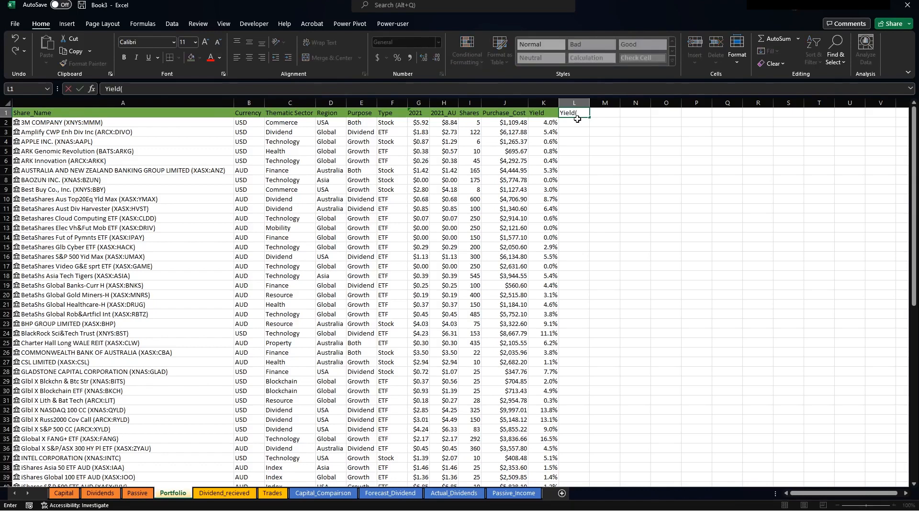
{"action": "type", "text": "(<5%"}
{"action": "key", "text": "Tab"}
{"action": "type", "text": "Yield"}
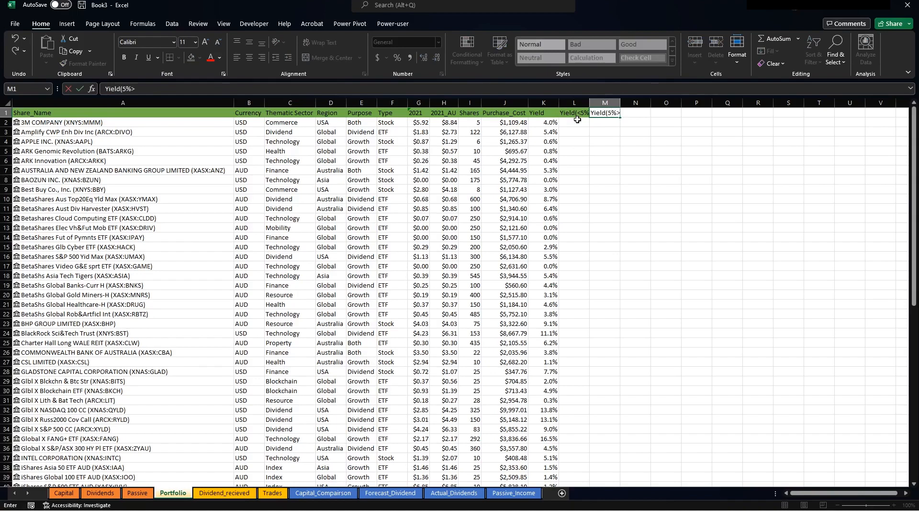
{"action": "key", "text": "BackSpace"}
{"action": "key", "text": "BackSpace"}
{"action": "key", "text": "Return"}
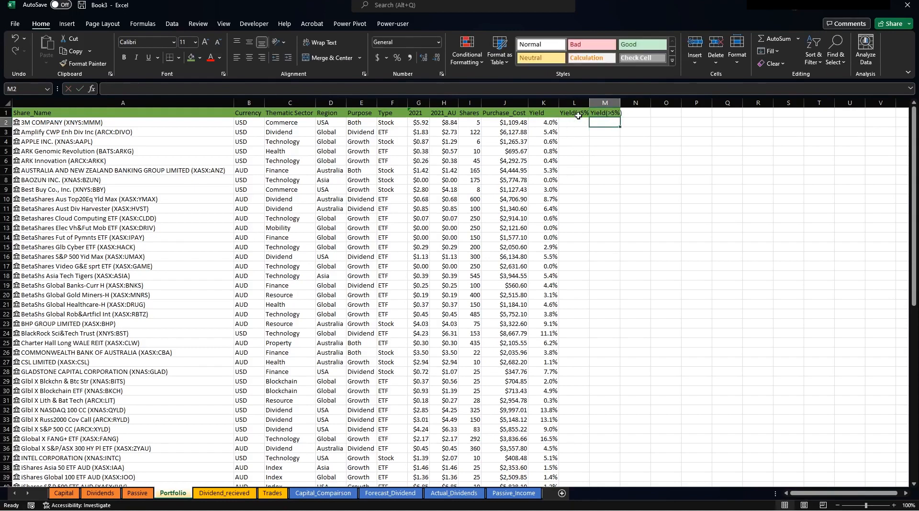
Enter =IF(K2<5%,K2,"") in L2 as a one-decimal percentage and fill it down column L.
{"action": "left_click", "coordinate": [575, 120]}
{"action": "type", "text": "+"}
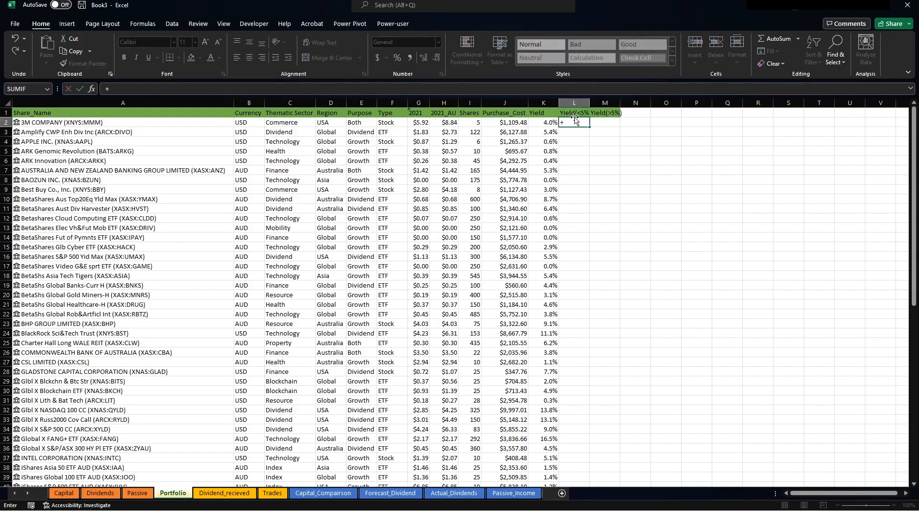
{"action": "type", "text": "if("}
{"action": "key", "text": "Left"}
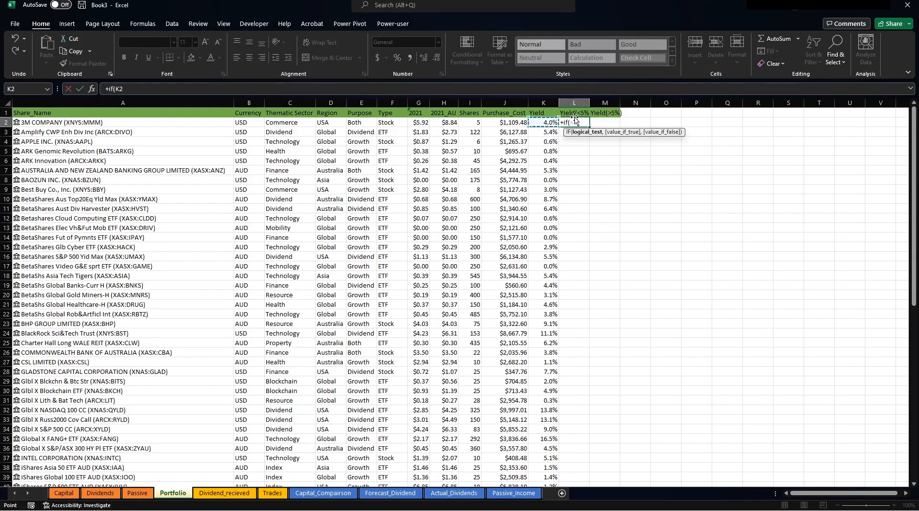
{"action": "type", "text": "<5%,"}
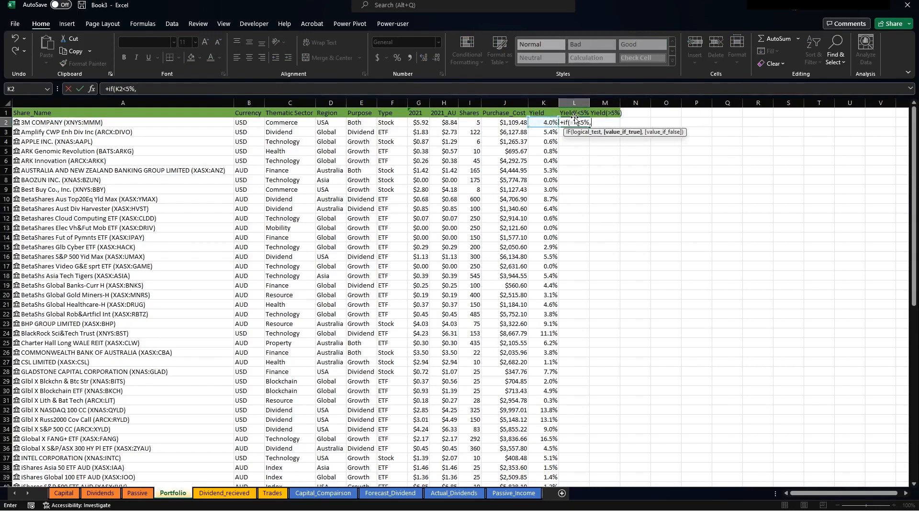
{"action": "left_click", "coordinate": [546, 124]}
{"action": "type", "text": ","}
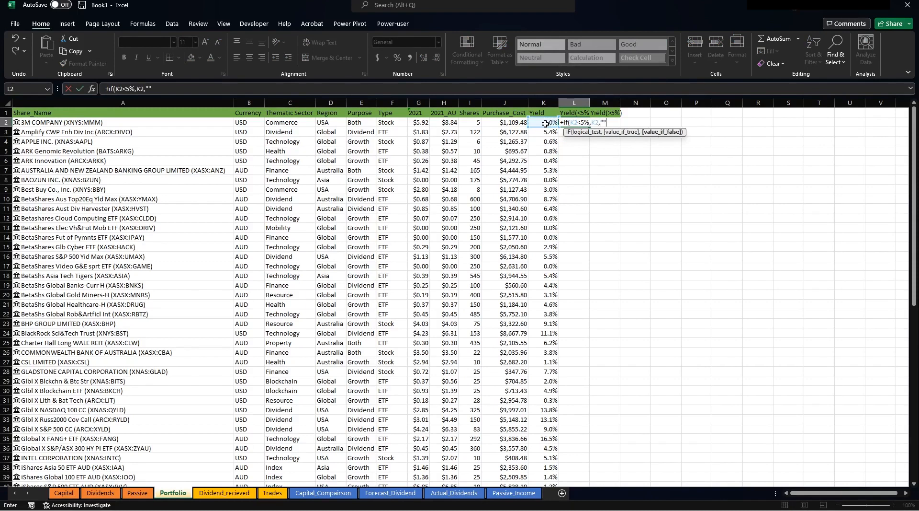
{"action": "type", "text": "\"\")"}
{"action": "key", "text": "ctrl+Return"}
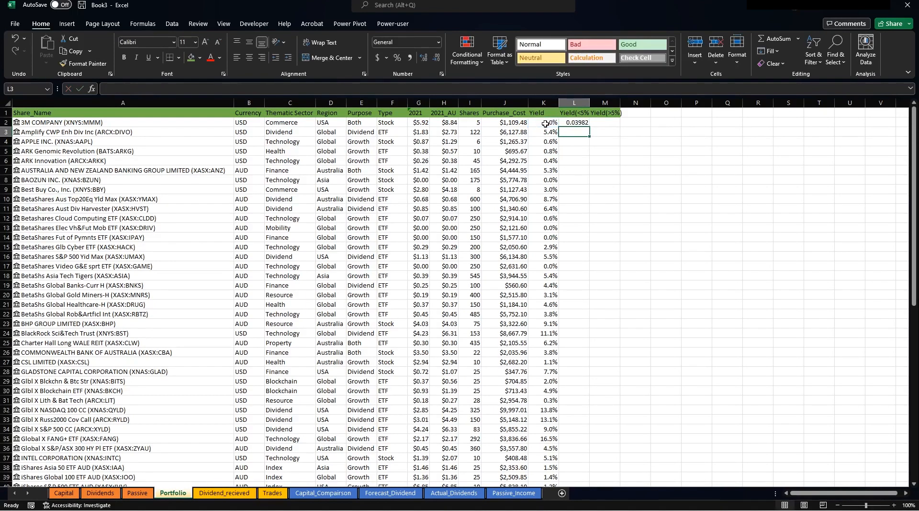
{"action": "left_click", "coordinate": [397, 57]}
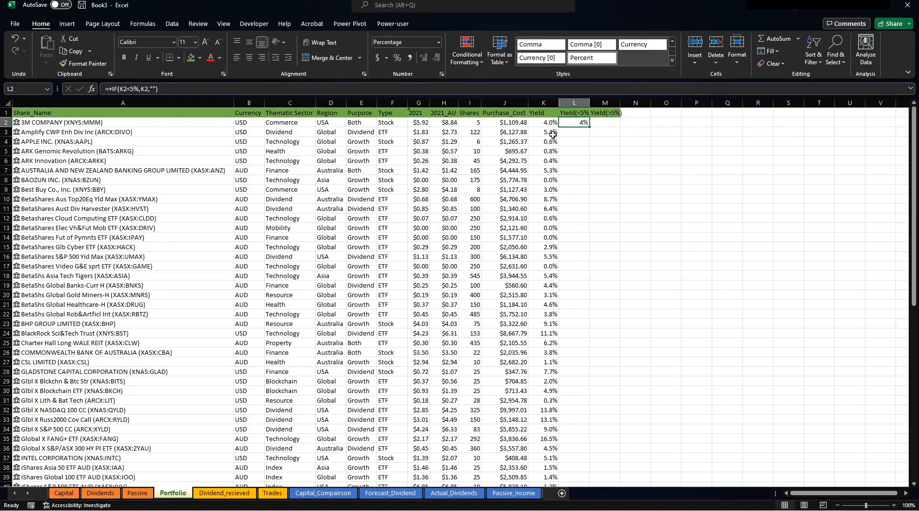
{"action": "left_click", "coordinate": [423, 61]}
{"action": "double_click", "coordinate": [590, 127]}
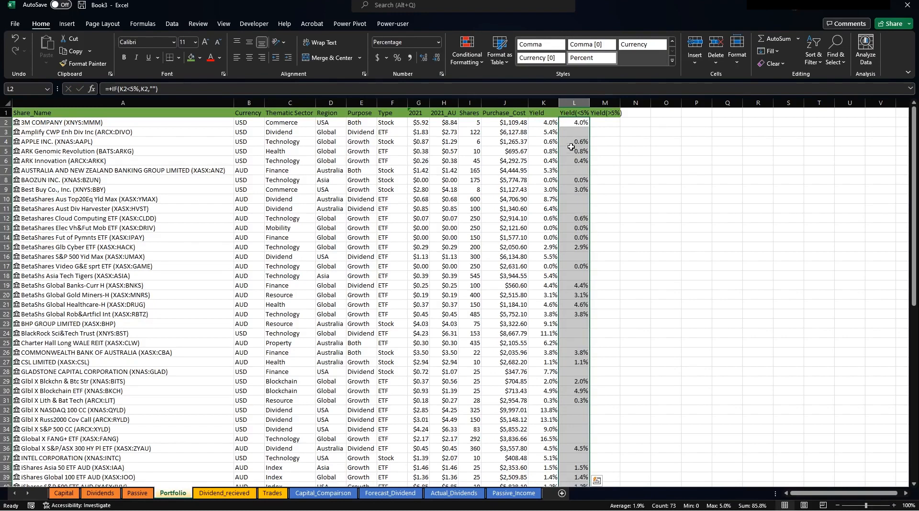
Enter the over-5% formula =IF(K2>5%,K2,"") in M2.
{"action": "left_click", "coordinate": [596, 123]}
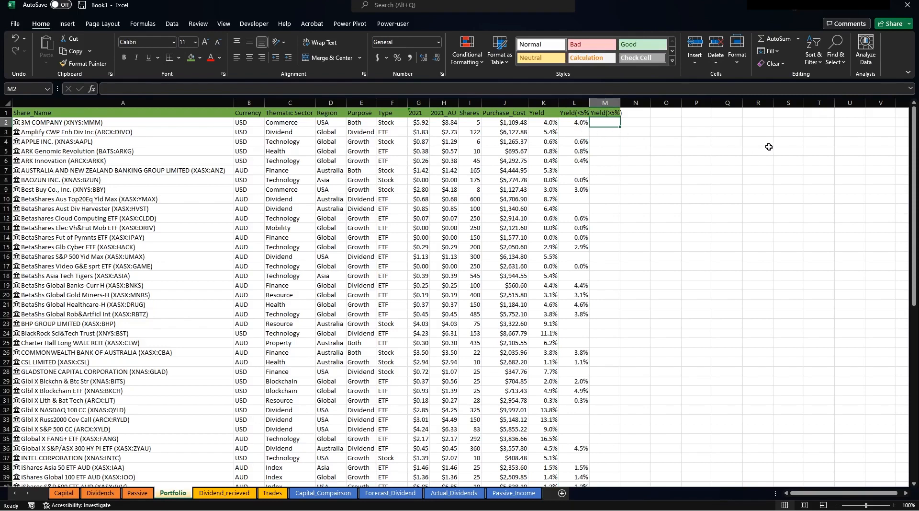
{"action": "type", "text": "+if"}
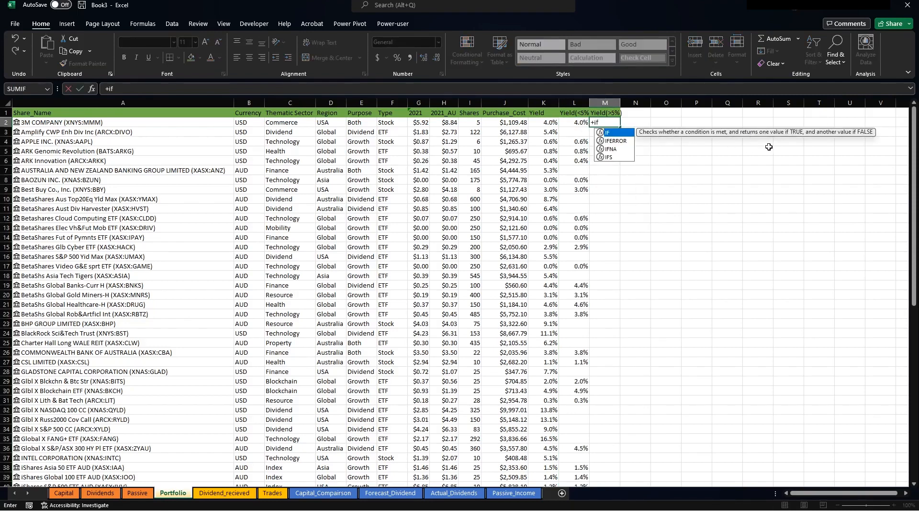
{"action": "type", "text": "("}
{"action": "key", "text": "Left"}
{"action": "key", "text": "Left"}
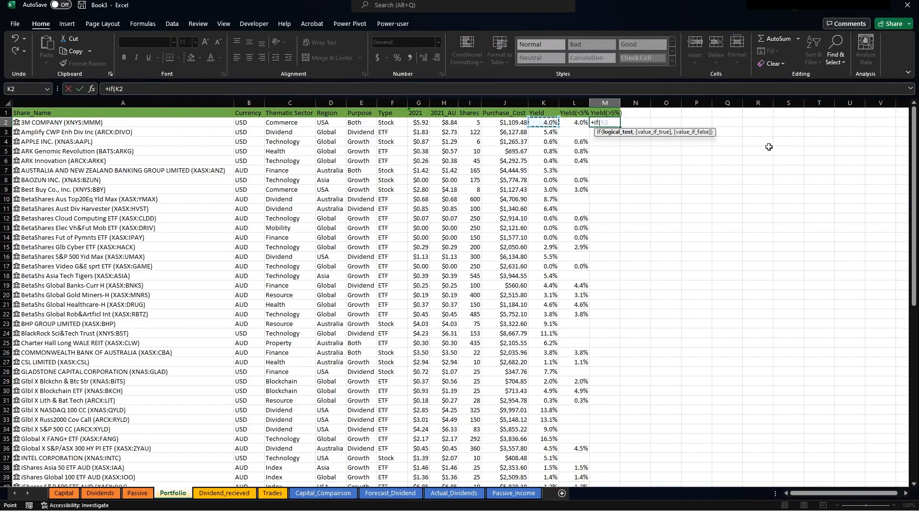
{"action": "type", "text": ">5%,"}
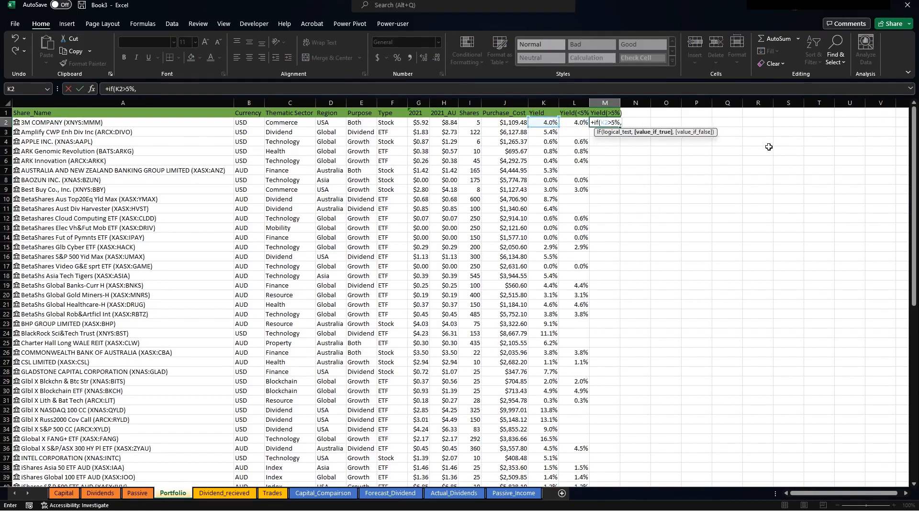
{"action": "left_click", "coordinate": [549, 124]}
{"action": "type", "text": ","}
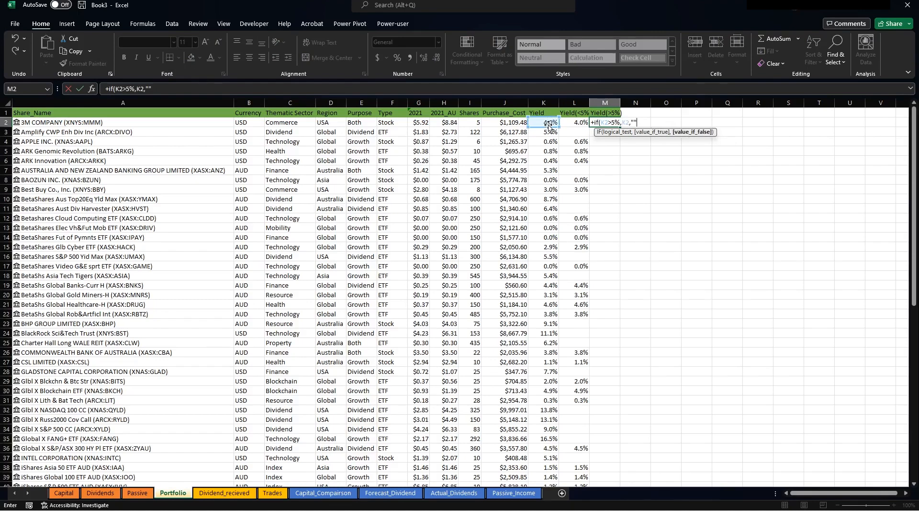
{"action": "key", "text": "Escape"}
Fill the M2 formula down column M and show it as one-decimal percentages.
{"action": "left_click", "coordinate": [588, 122]}
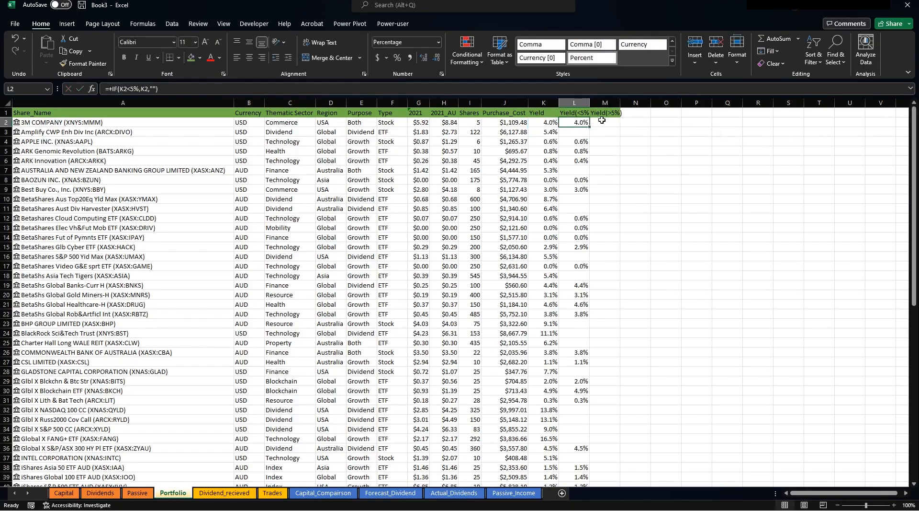
{"action": "left_click", "coordinate": [604, 122]}
{"action": "double_click", "coordinate": [621, 127]}
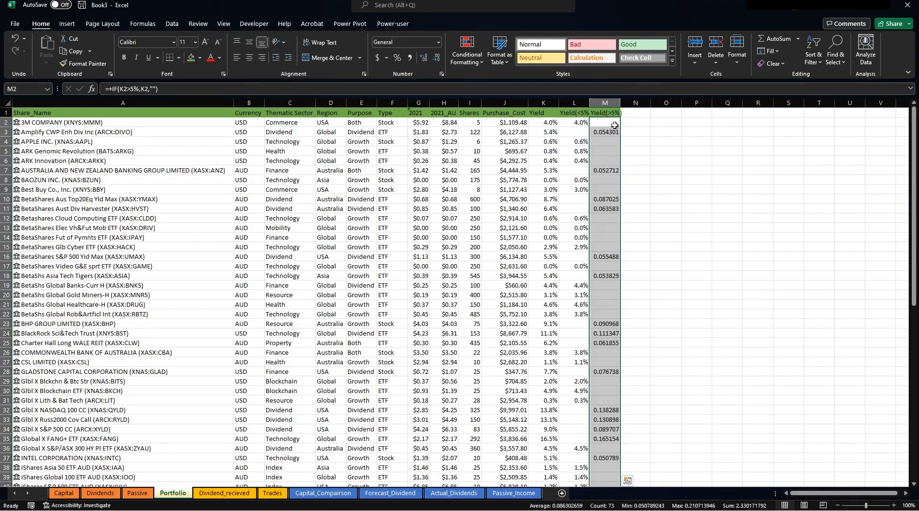
{"action": "left_click", "coordinate": [398, 58]}
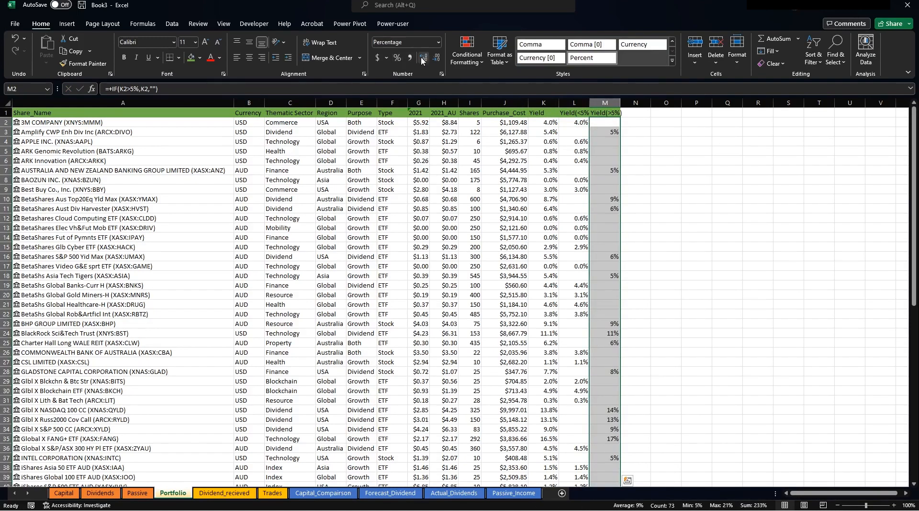
{"action": "left_click", "coordinate": [423, 57]}
{"action": "left_click", "coordinate": [688, 160]}
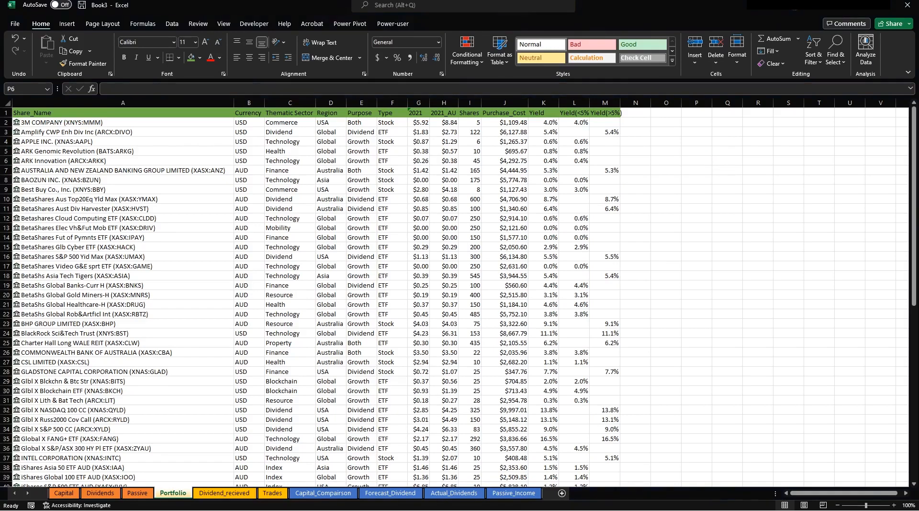
Autofit yield columns L:M and add the Current_Price header in N1.
{"action": "left_click_drag", "start_coordinate": [584, 102], "coordinate": [606, 102]}
{"action": "double_click", "coordinate": [620, 102]}
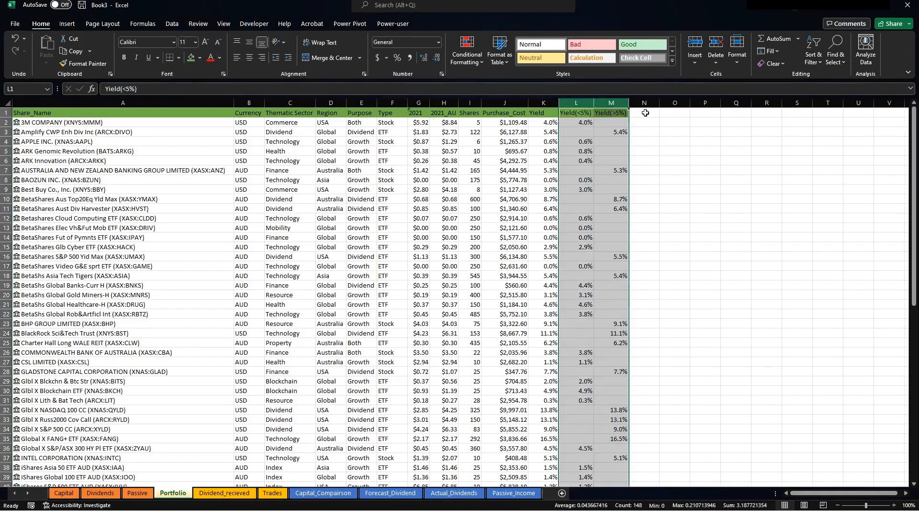
{"action": "left_click", "coordinate": [646, 112]}
{"action": "type", "text": "Current"}
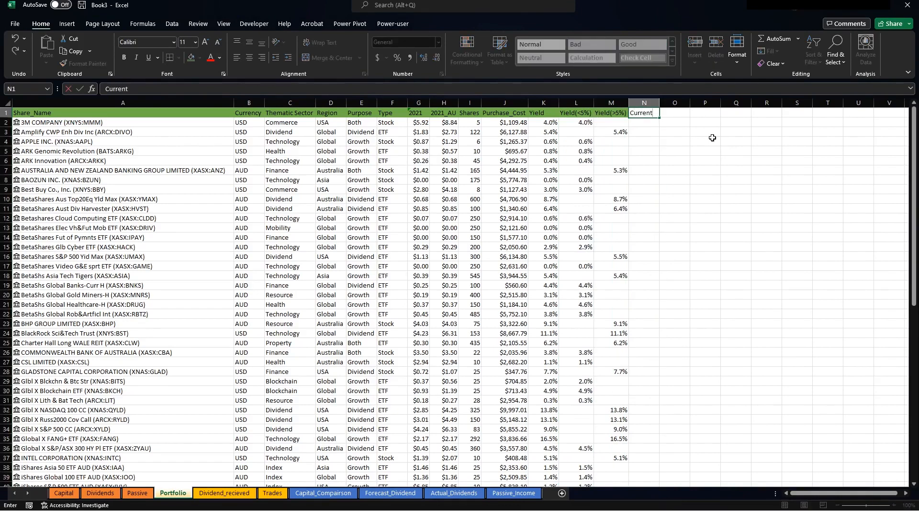
{"action": "type", "text": "_Price"}
{"action": "key", "text": "Return"}
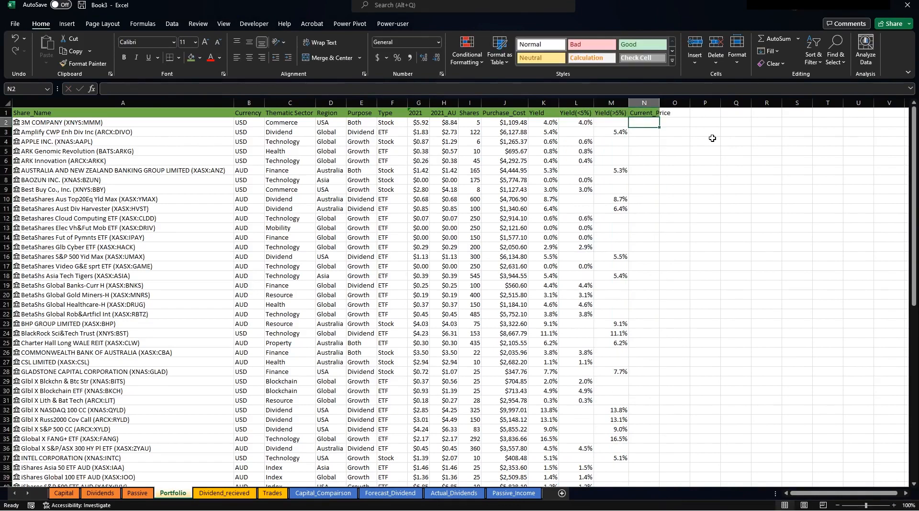
Enter =A2.Price in N2, fill it down column N, and autofit the column.
{"action": "left_click", "coordinate": [153, 124]}
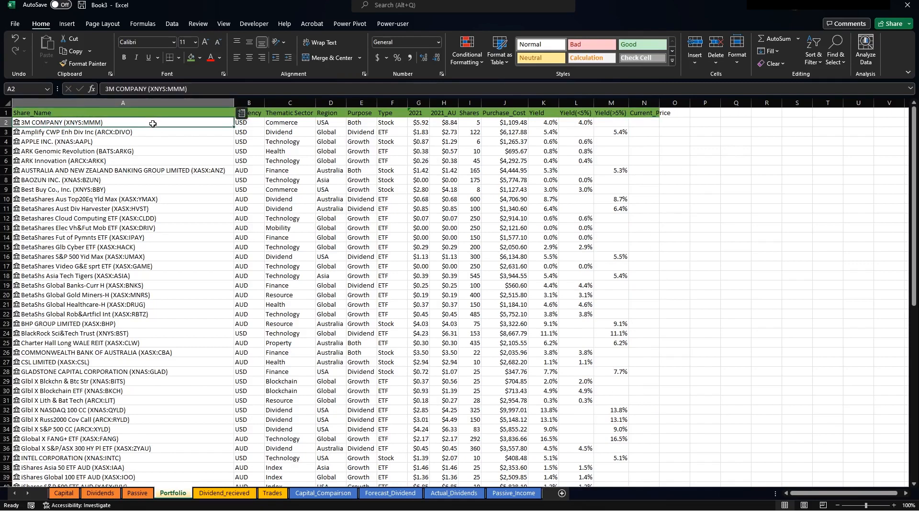
{"action": "left_click", "coordinate": [649, 113]}
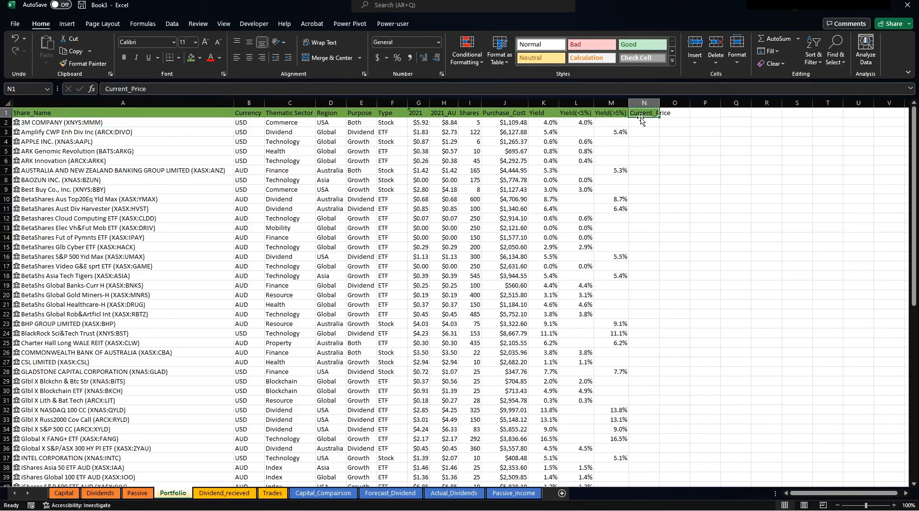
{"action": "left_click", "coordinate": [647, 119]}
{"action": "key", "text": "shift+F10"}
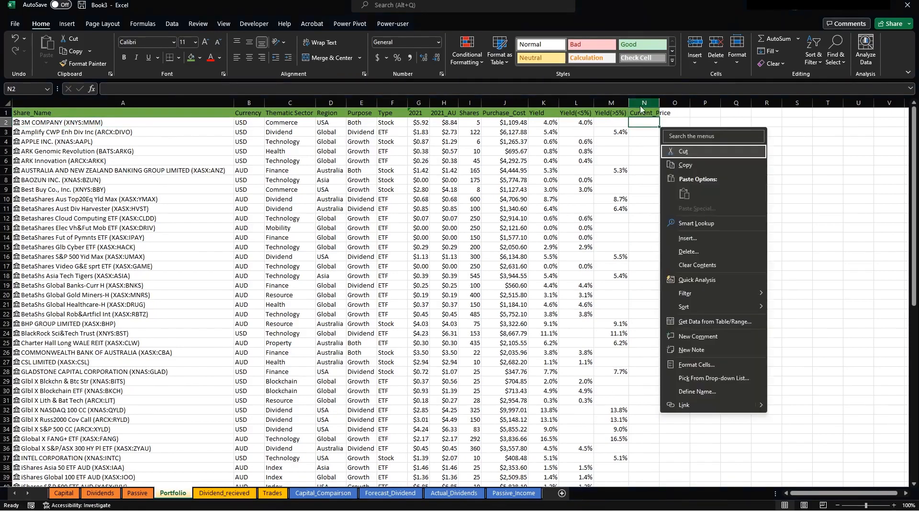
{"action": "key", "text": "Escape"}
{"action": "type", "text": "+"}
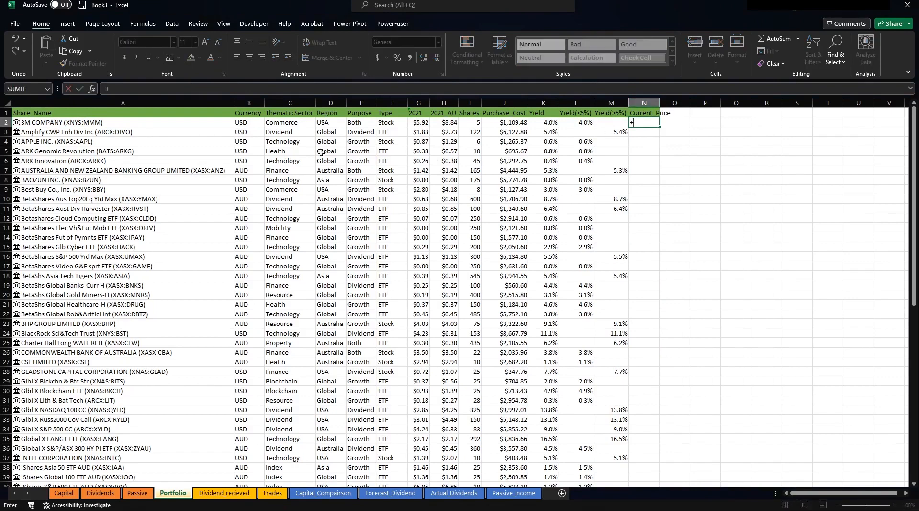
{"action": "left_click", "coordinate": [194, 123]}
{"action": "type", "text": "."}
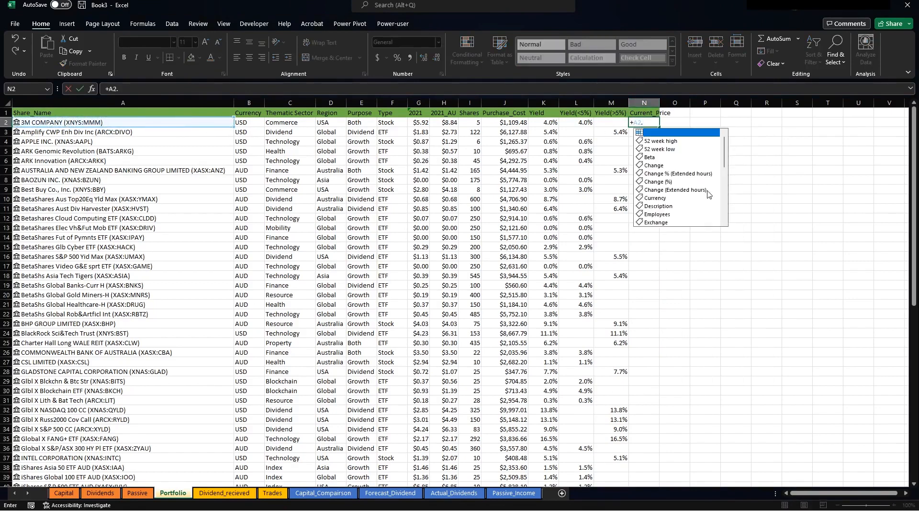
{"action": "scroll", "coordinate": [692, 189], "scroll_direction": "down", "scroll_amount": 5}
{"action": "scroll", "coordinate": [692, 189], "scroll_direction": "down", "scroll_amount": 1}
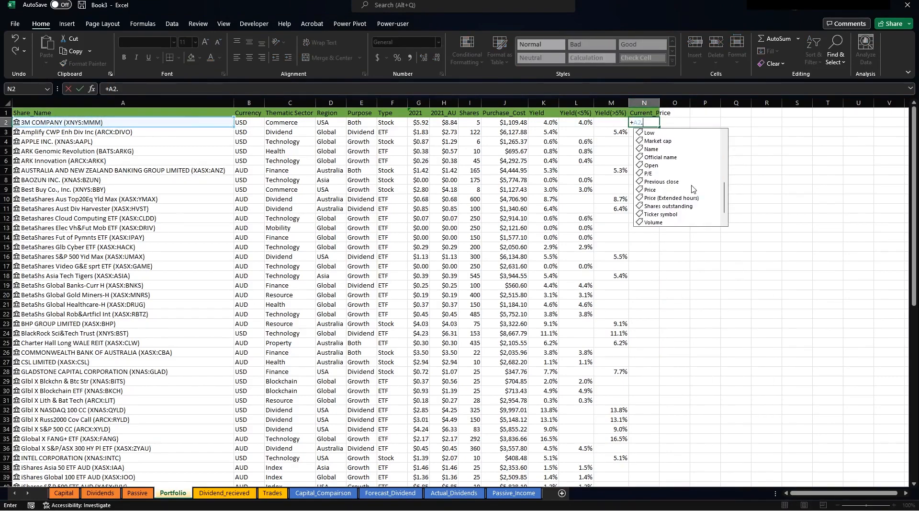
{"action": "double_click", "coordinate": [656, 189]}
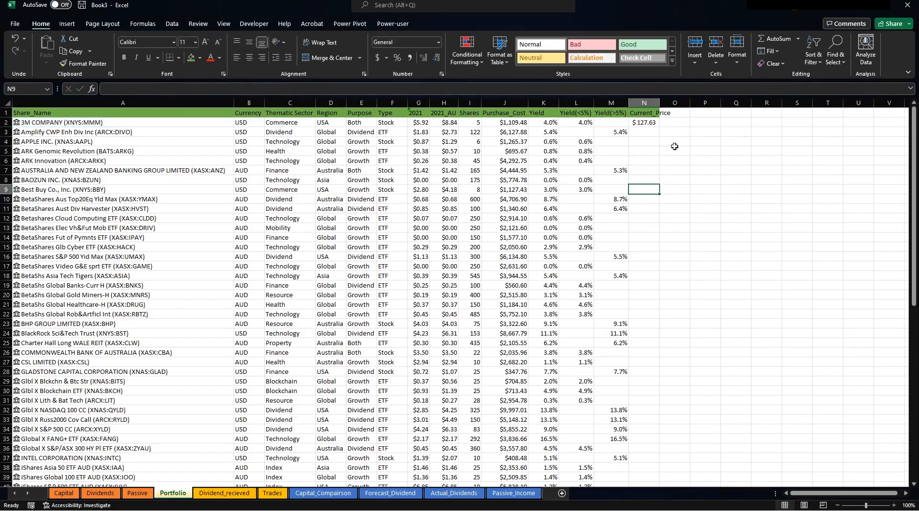
{"action": "left_click", "coordinate": [641, 122]}
{"action": "double_click", "coordinate": [659, 126]}
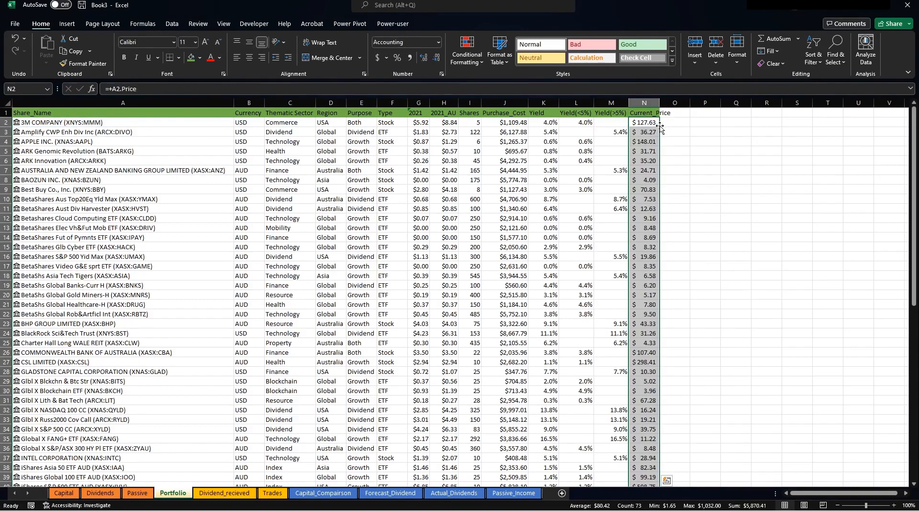
{"action": "double_click", "coordinate": [660, 102]}
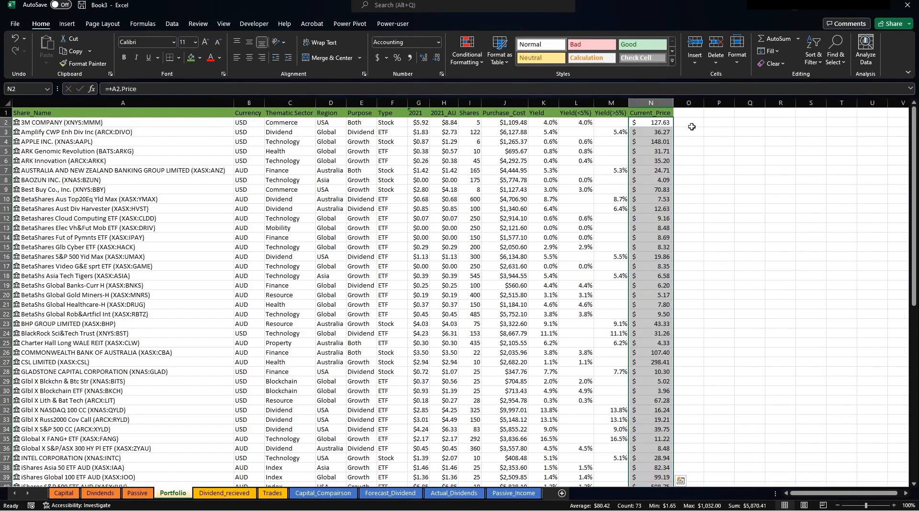
Format column N as Currency with the $ symbol and 2 decimal places.
{"action": "left_click", "coordinate": [651, 102]}
{"action": "right_click", "coordinate": [652, 103]}
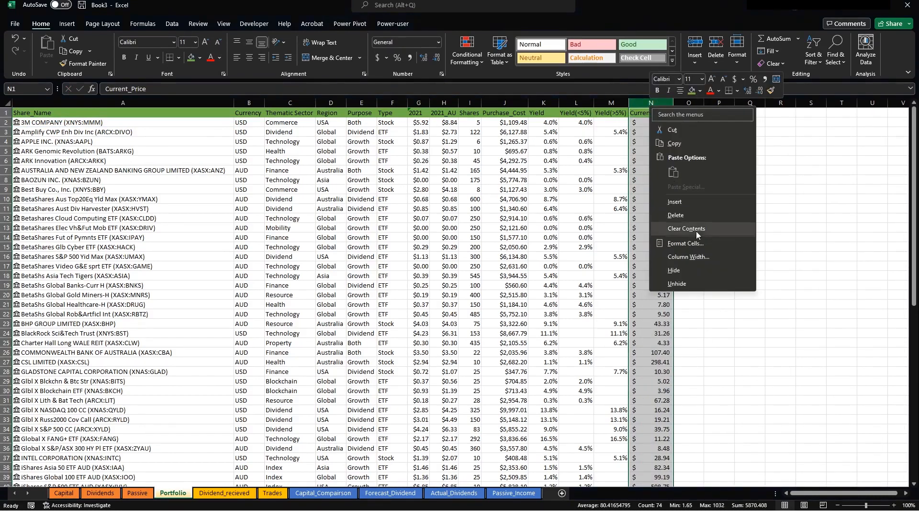
{"action": "left_click", "coordinate": [688, 257]}
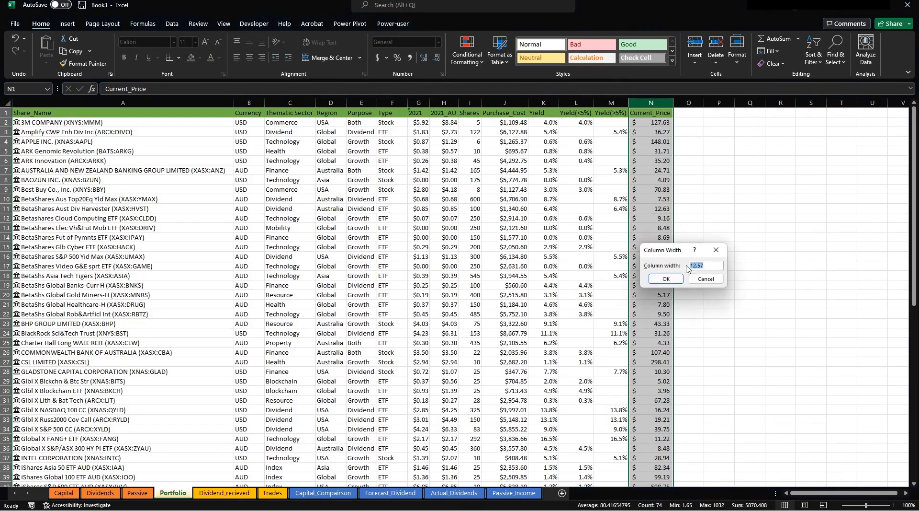
{"action": "left_click", "coordinate": [705, 279]}
{"action": "right_click", "coordinate": [658, 179]}
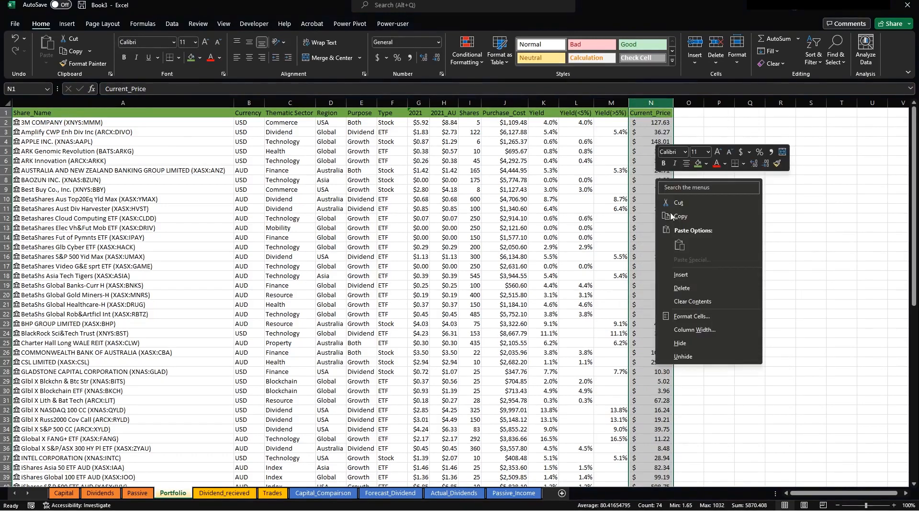
{"action": "left_click", "coordinate": [700, 317]}
{"action": "left_click", "coordinate": [596, 250]}
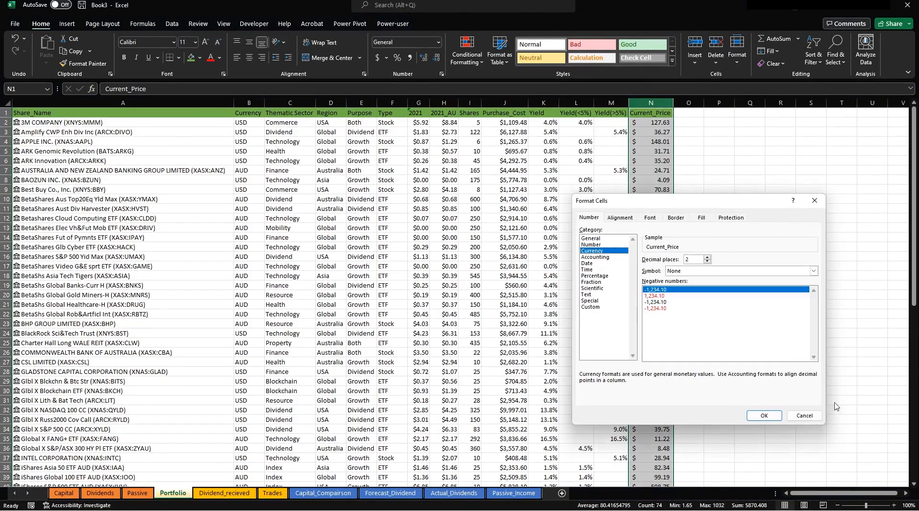
{"action": "left_click", "coordinate": [765, 416]}
{"action": "right_click", "coordinate": [664, 129]}
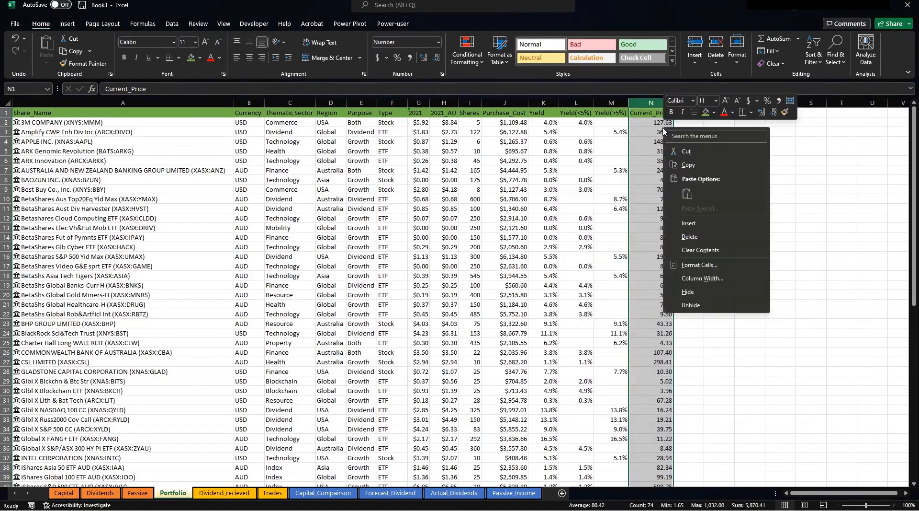
{"action": "left_click", "coordinate": [699, 265]}
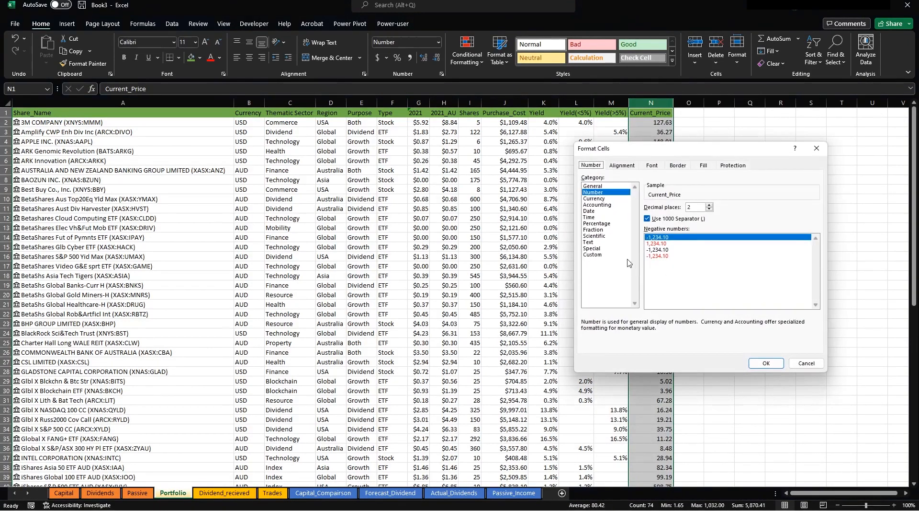
{"action": "left_click", "coordinate": [594, 198]}
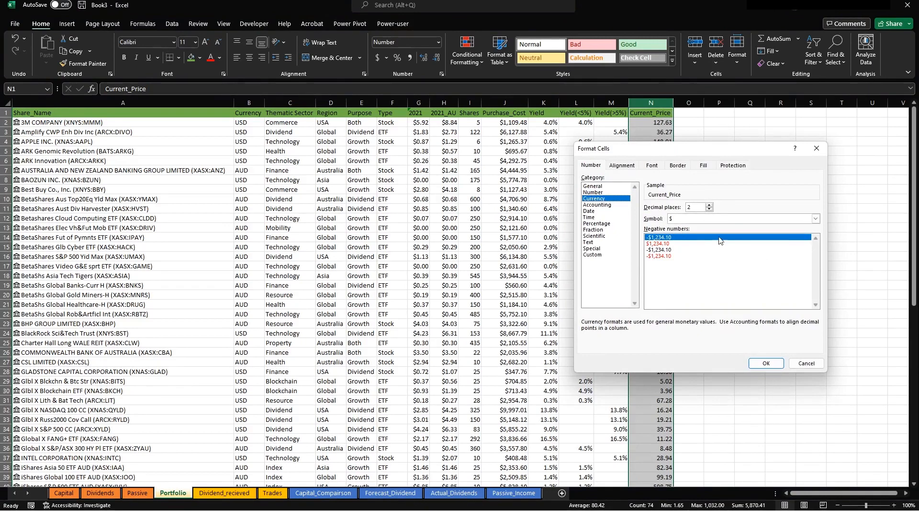
{"action": "left_click", "coordinate": [767, 362]}
{"action": "left_click", "coordinate": [729, 170]}
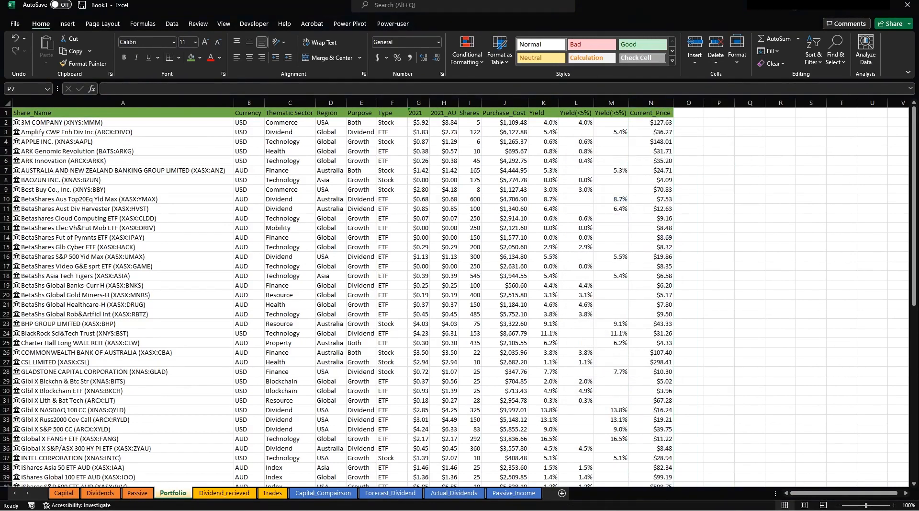
Add the Current_Value header in O1 and enter =N2*I2 in O2.
{"action": "left_click", "coordinate": [689, 113]}
{"action": "type", "text": "Curren"}
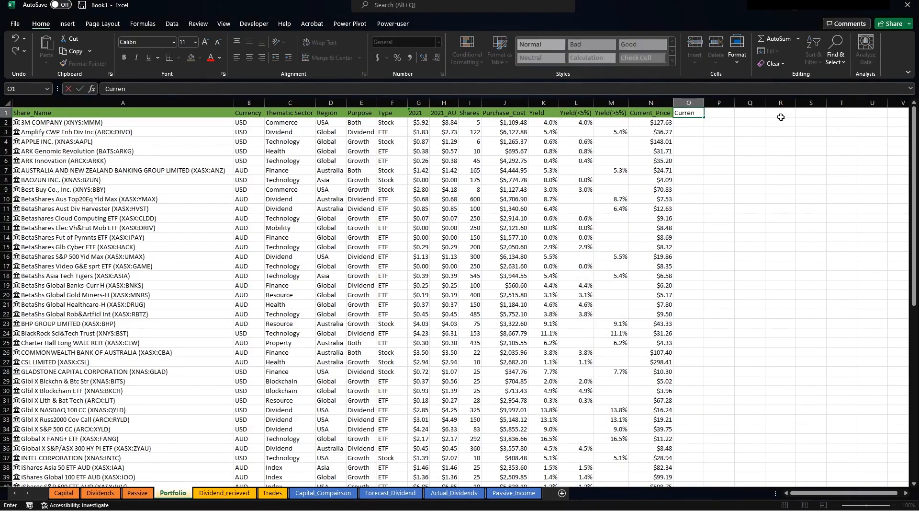
{"action": "type", "text": "t_Value"}
{"action": "key", "text": "Return"}
{"action": "type", "text": "+"}
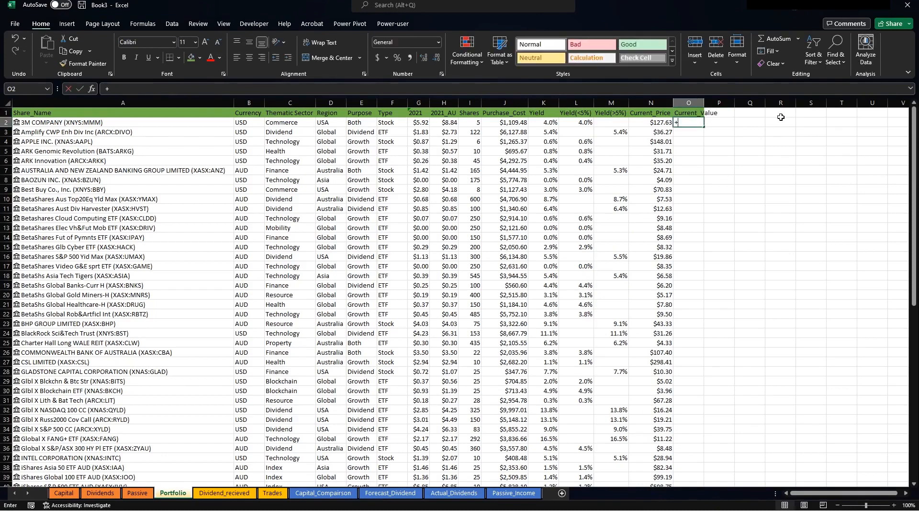
{"action": "left_click", "coordinate": [656, 124]}
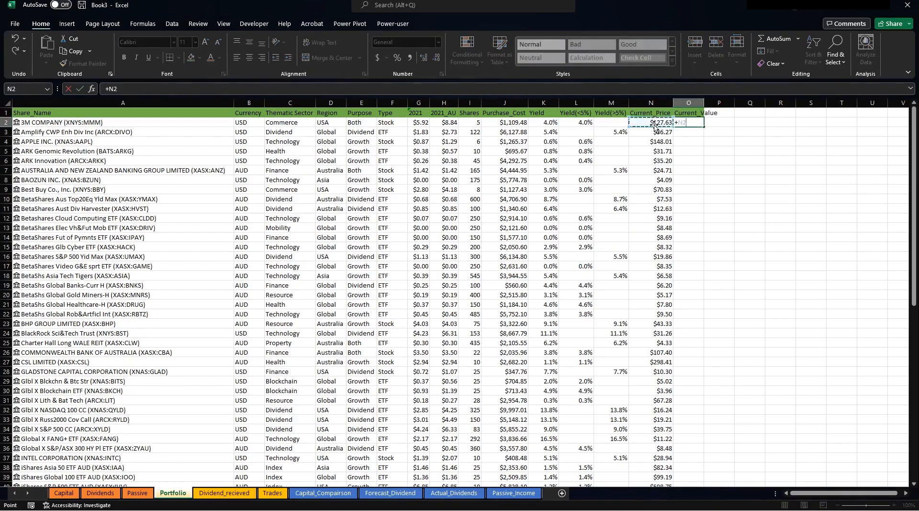
{"action": "left_click", "coordinate": [467, 121]}
{"action": "key", "text": "Return"}
Fill the current value formula down column O and widen the column.
{"action": "left_click", "coordinate": [689, 122]}
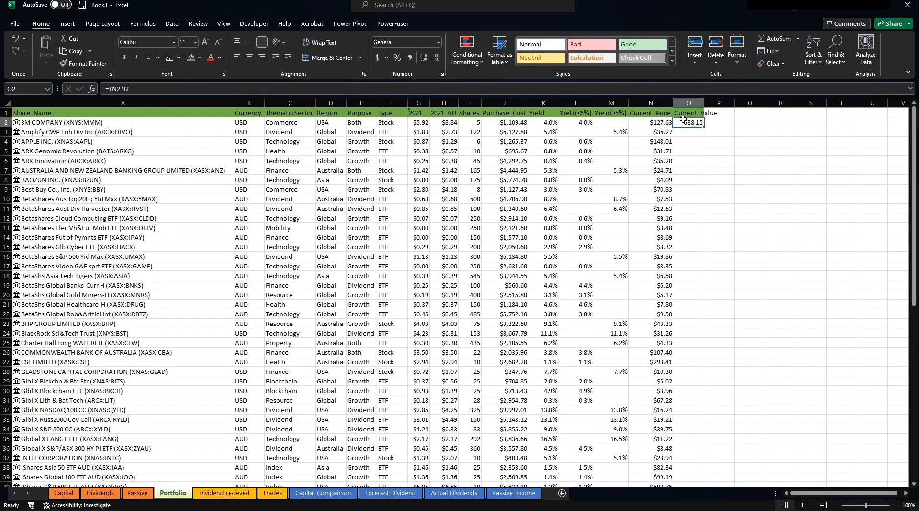
{"action": "double_click", "coordinate": [704, 127]}
{"action": "left_click_drag", "start_coordinate": [706, 100], "coordinate": [721, 100]}
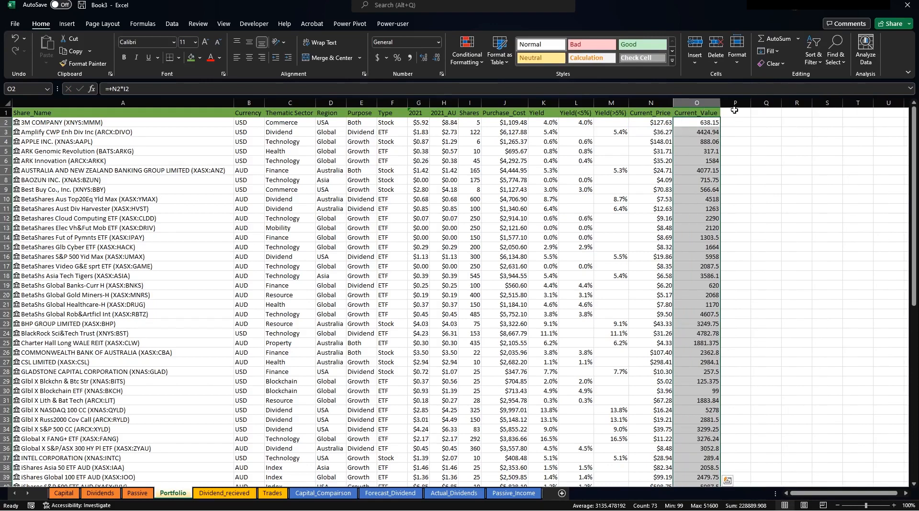
{"action": "left_click", "coordinate": [735, 110]}
{"action": "left_click", "coordinate": [690, 124]}
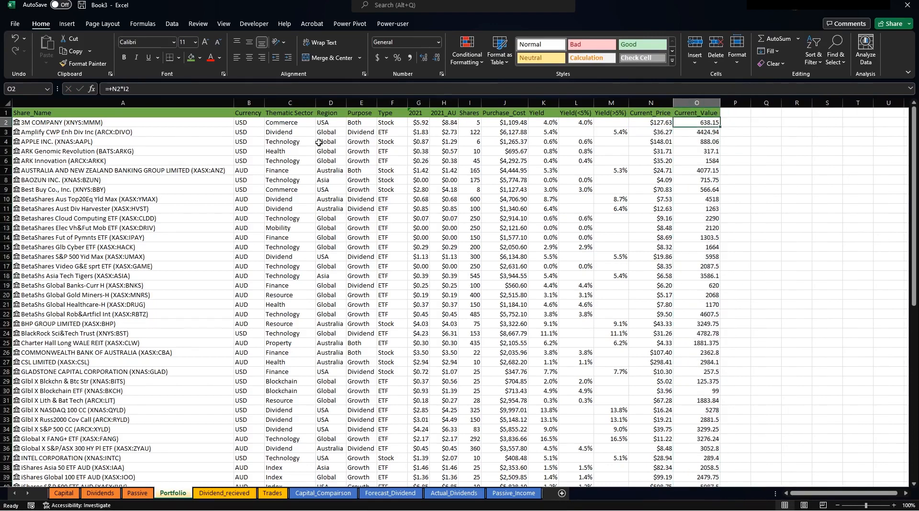
{"action": "left_click", "coordinate": [247, 125]}
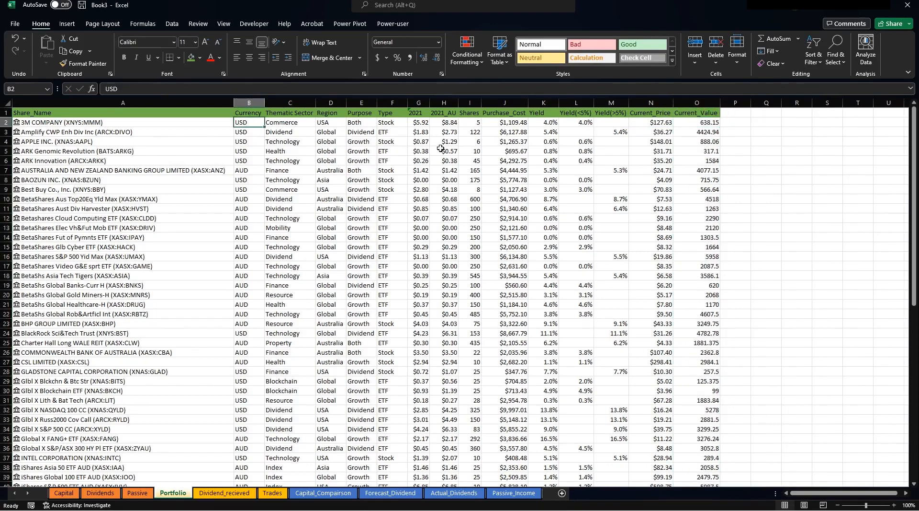
Add the Current_Value(AUD) heading in P1 and autofit column P.
{"action": "left_click", "coordinate": [735, 112]}
{"action": "type", "text": "Cu"}
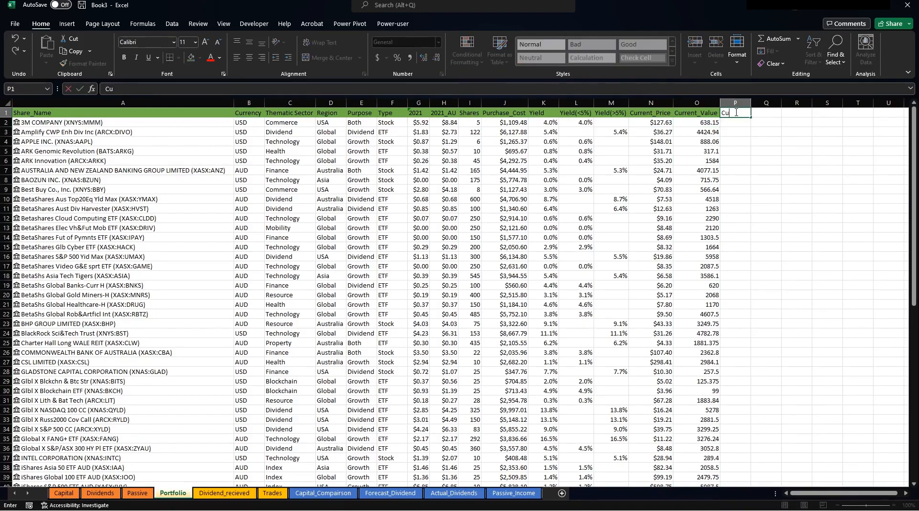
{"action": "type", "text": "rrent_Value(AUD)"}
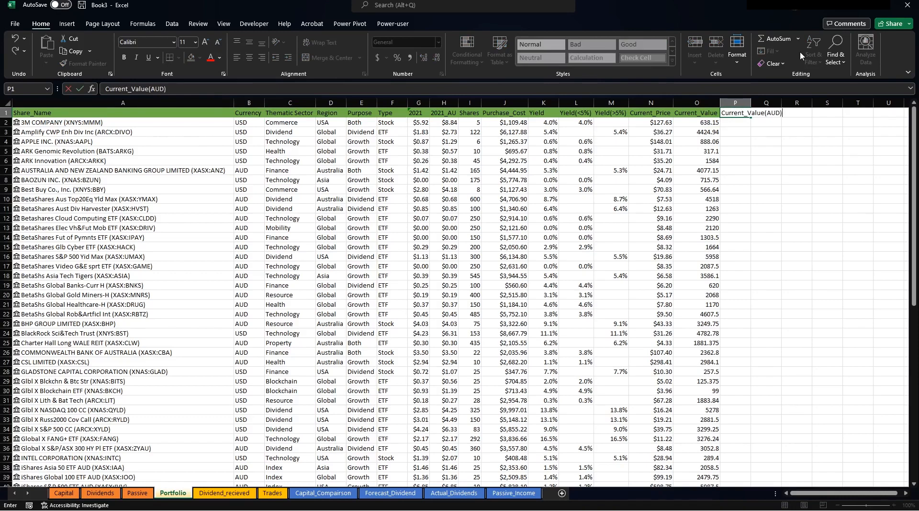
{"action": "key", "text": "Return"}
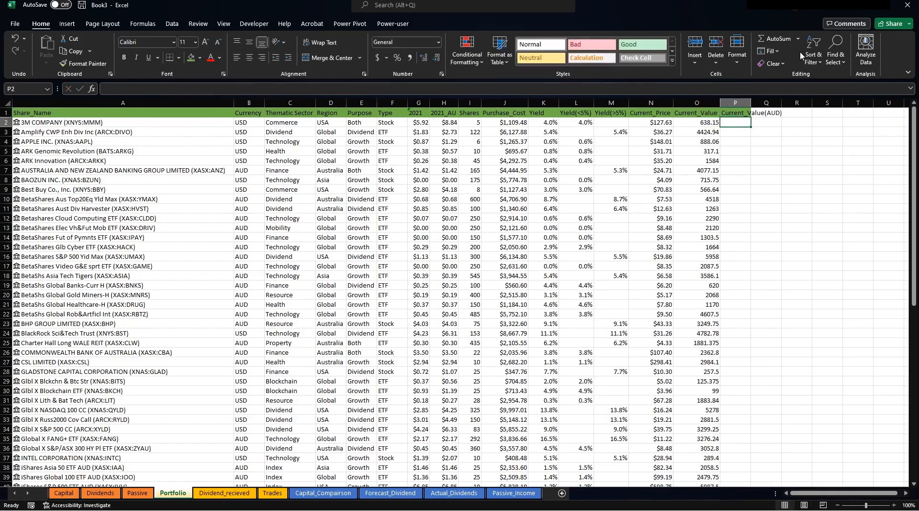
{"action": "double_click", "coordinate": [751, 102]}
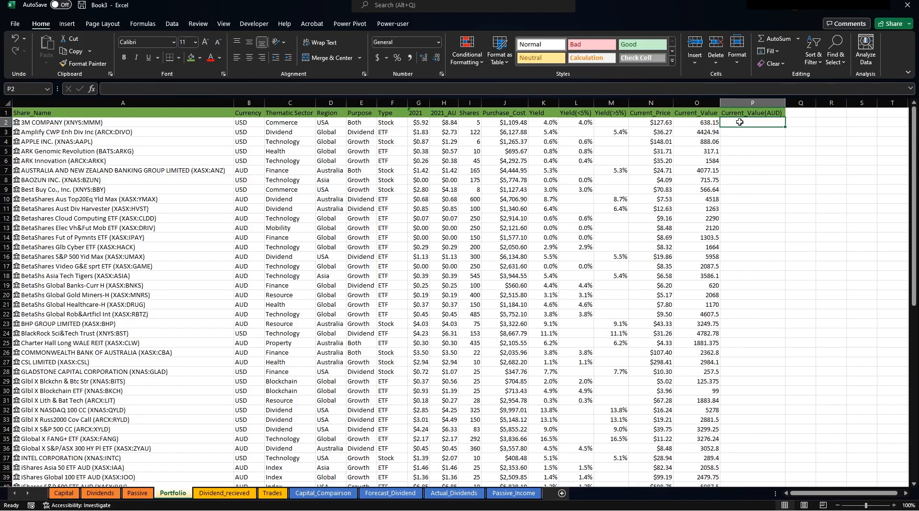
Enter =IF(B2="USD",O2/0.77,O2) in P2 to convert USD values to AUD.
{"action": "type", "text": "=0"}
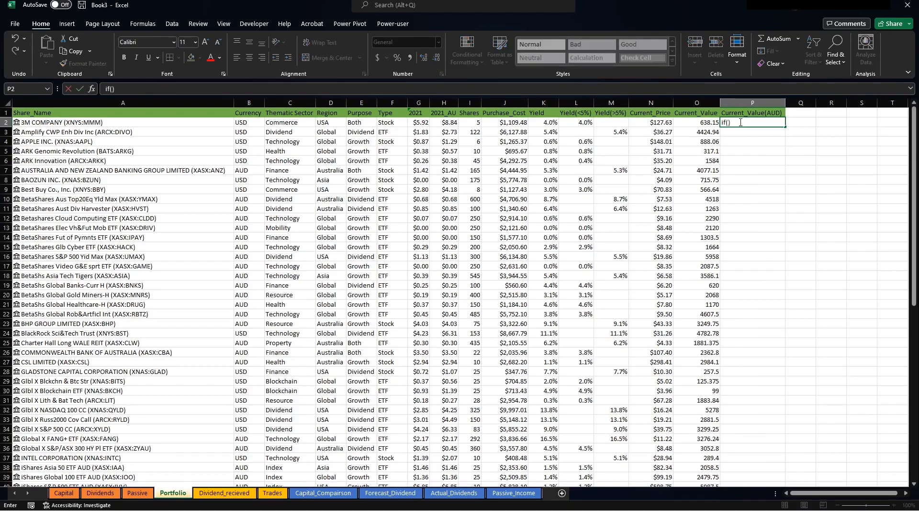
{"action": "key", "text": "BackSpace"}
{"action": "key", "text": "BackSpace"}
{"action": "type", "text": "+if("}
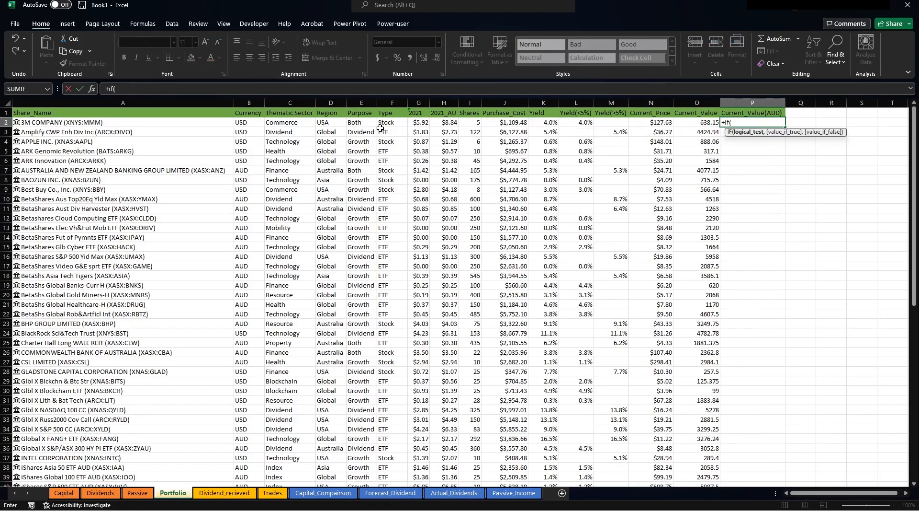
{"action": "left_click", "coordinate": [254, 122]}
{"action": "type", "text": "="}
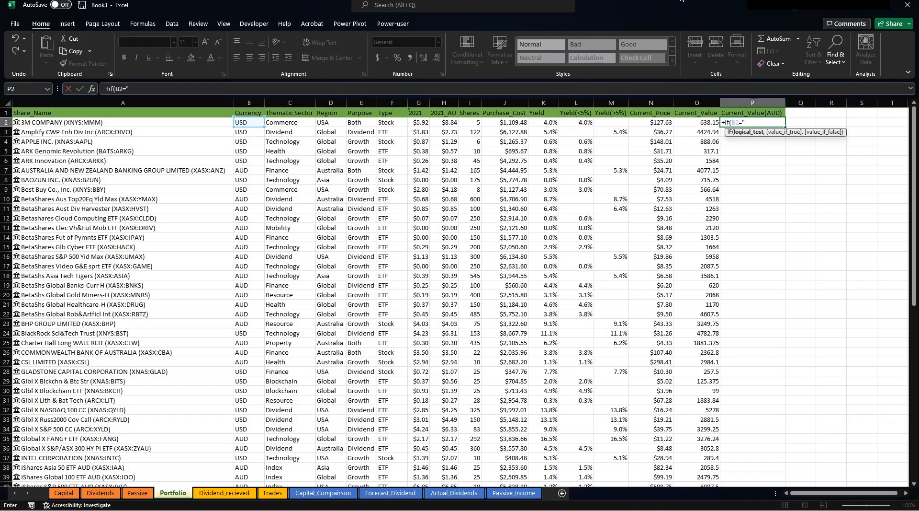
{"action": "type", "text": "\"USD\","}
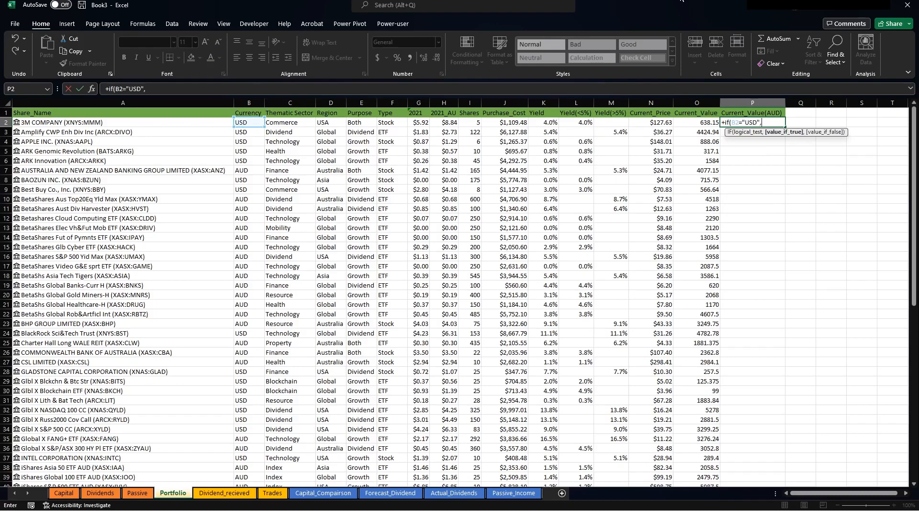
{"action": "left_click", "coordinate": [695, 121]}
{"action": "type", "text": "/0.77"}
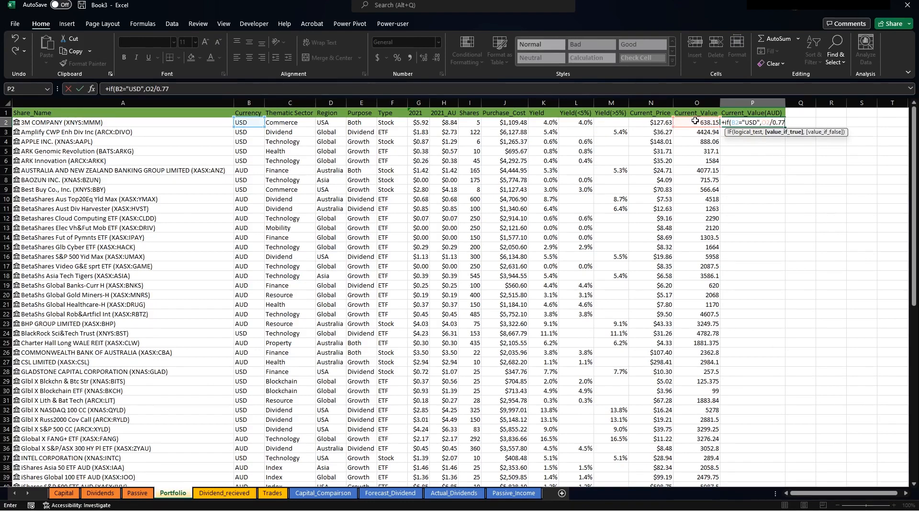
{"action": "type", "text": ","}
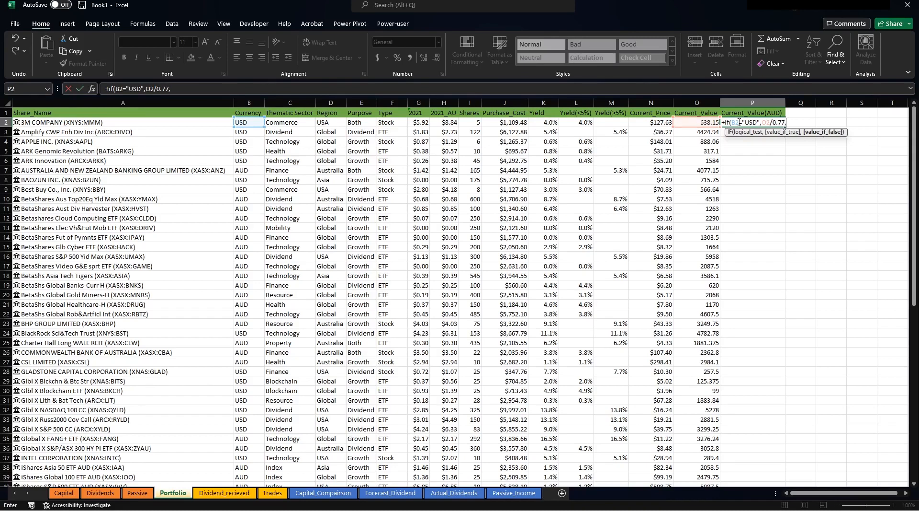
{"action": "left_click", "coordinate": [697, 123]}
{"action": "key", "text": "Return"}
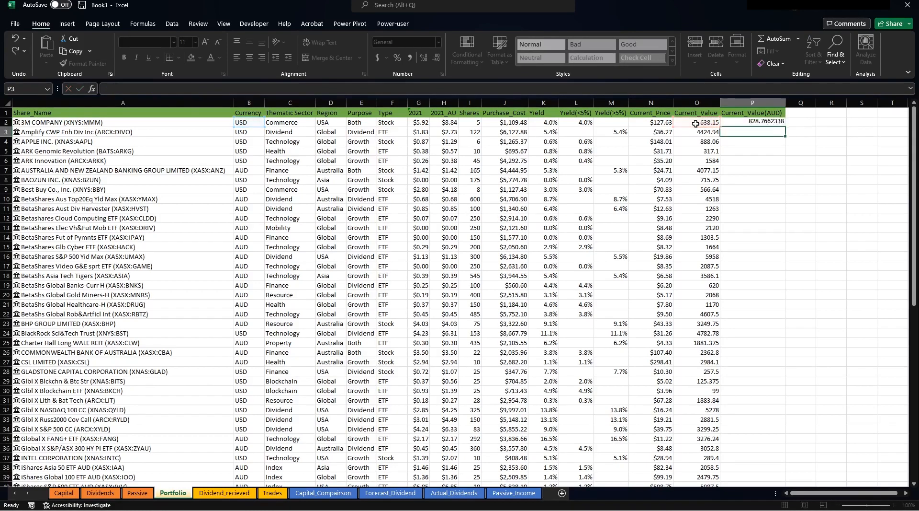
Fill the AUD conversion formula down column P.
{"action": "left_click", "coordinate": [773, 123]}
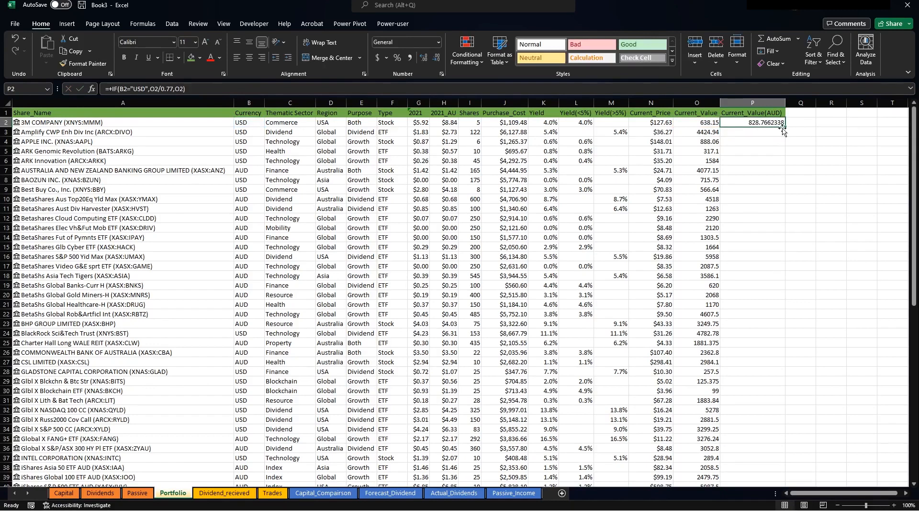
{"action": "double_click", "coordinate": [785, 128]}
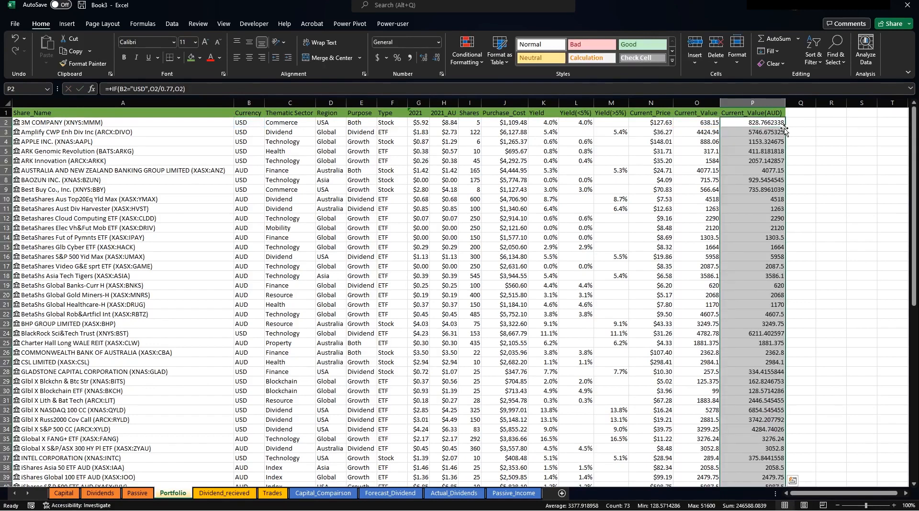
{"action": "left_click", "coordinate": [760, 144]}
{"action": "left_click", "coordinate": [743, 122]}
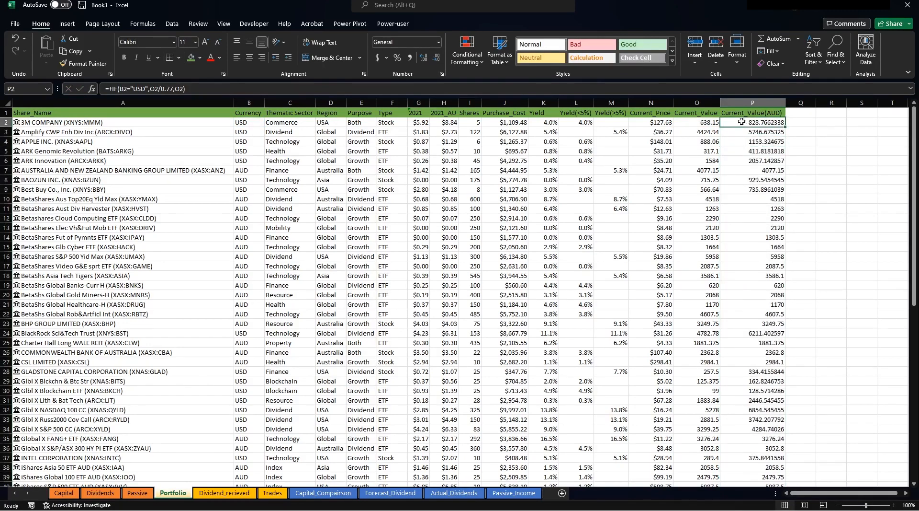
{"action": "left_click", "coordinate": [803, 112]}
Add the Forecast_Dividend heading in Q1 and enter =K2*J2 in Q2.
{"action": "type", "text": "Forecast"}
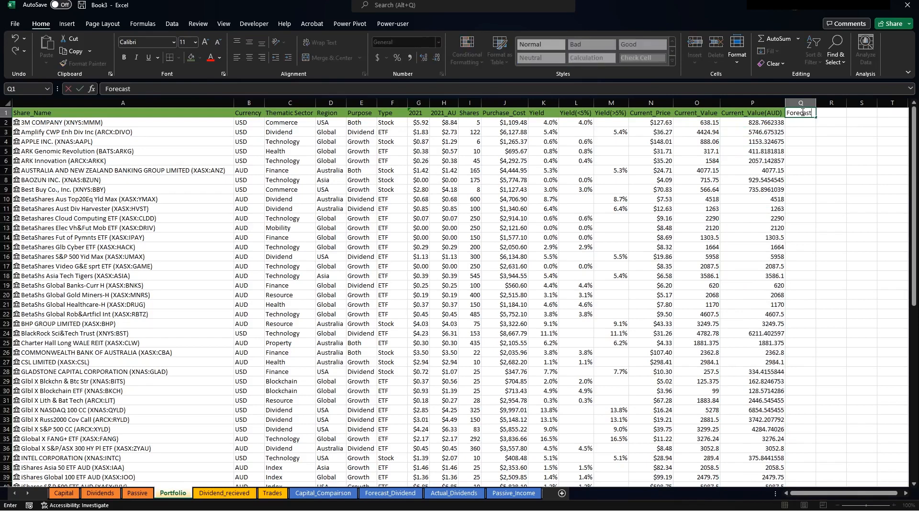
{"action": "type", "text": "_Dividend"}
{"action": "key", "text": "Return"}
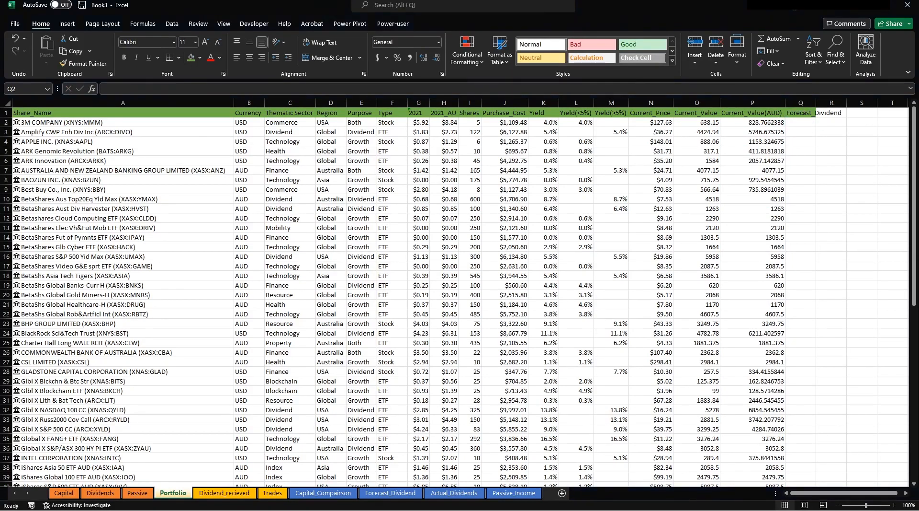
{"action": "left_click", "coordinate": [802, 123]}
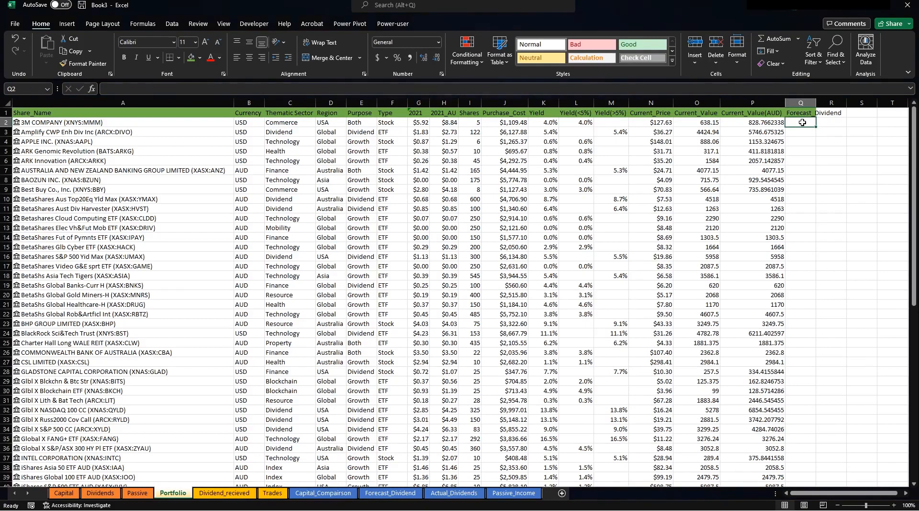
{"action": "type", "text": "+"}
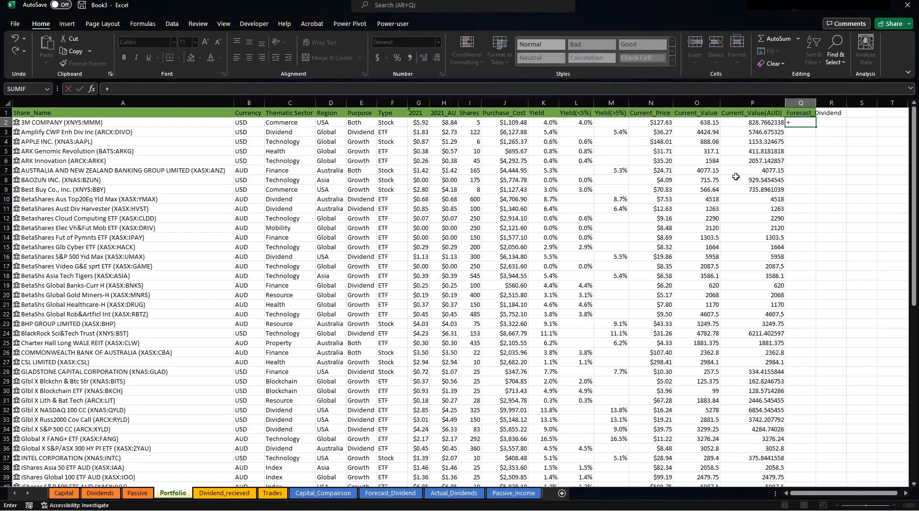
{"action": "left_click", "coordinate": [548, 123]}
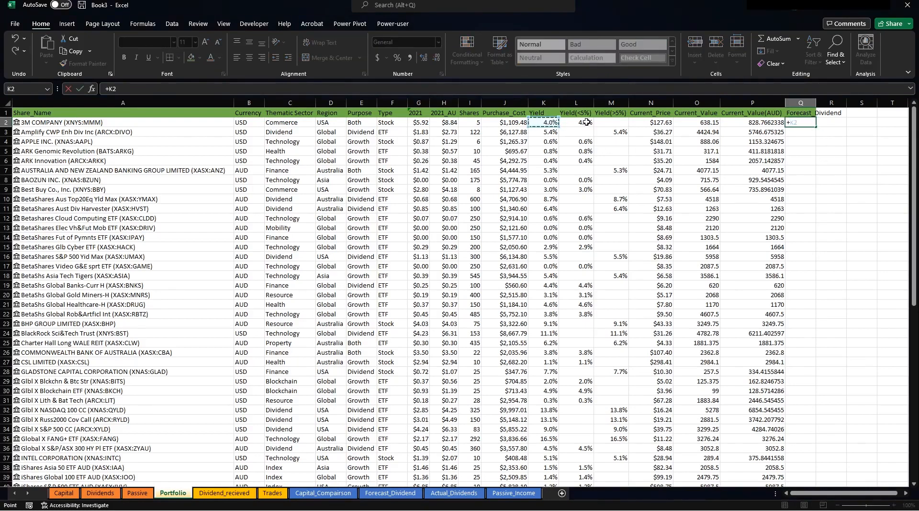
{"action": "type", "text": "*"}
{"action": "left_click", "coordinate": [511, 125]}
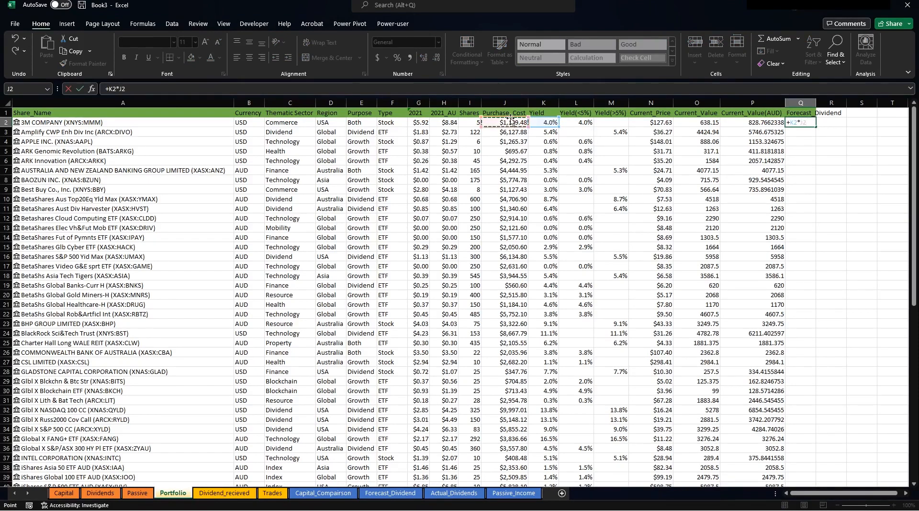
{"action": "key", "text": "Return"}
Rename column J's heading to Purchase_Cost(AUD) and autofit columns J and Q.
{"action": "left_click_drag", "start_coordinate": [527, 102], "coordinate": [535, 102]}
{"action": "left_click", "coordinate": [522, 120]}
{"action": "left_click", "coordinate": [522, 115]}
{"action": "left_click", "coordinate": [434, 89]}
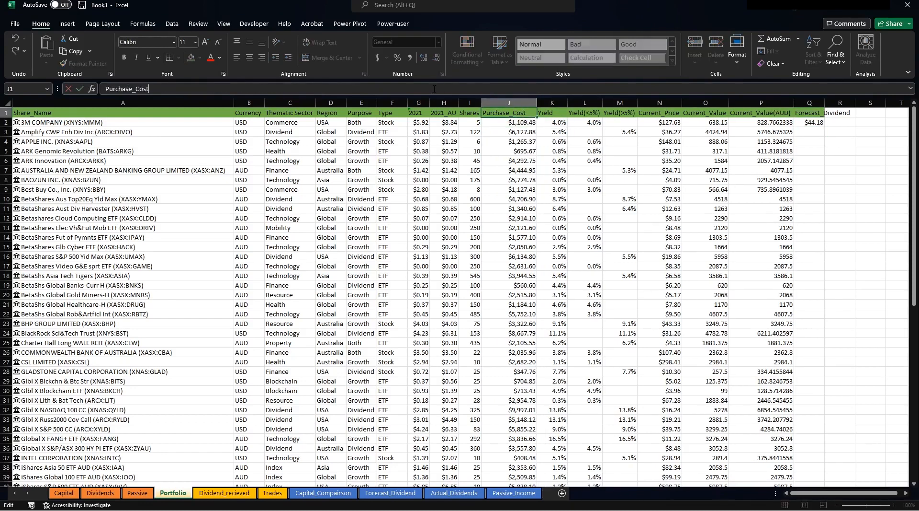
{"action": "type", "text": "(AUD)"}
{"action": "key", "text": "Return"}
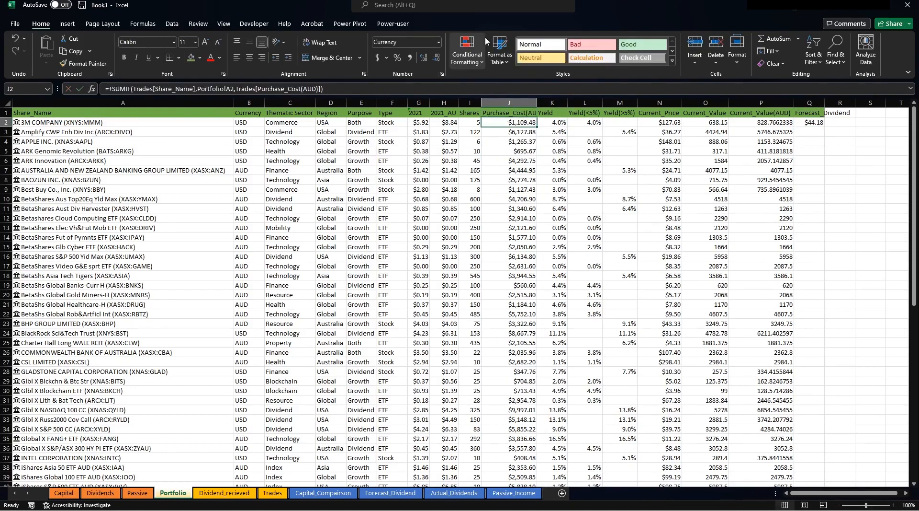
{"action": "double_click", "coordinate": [537, 102]}
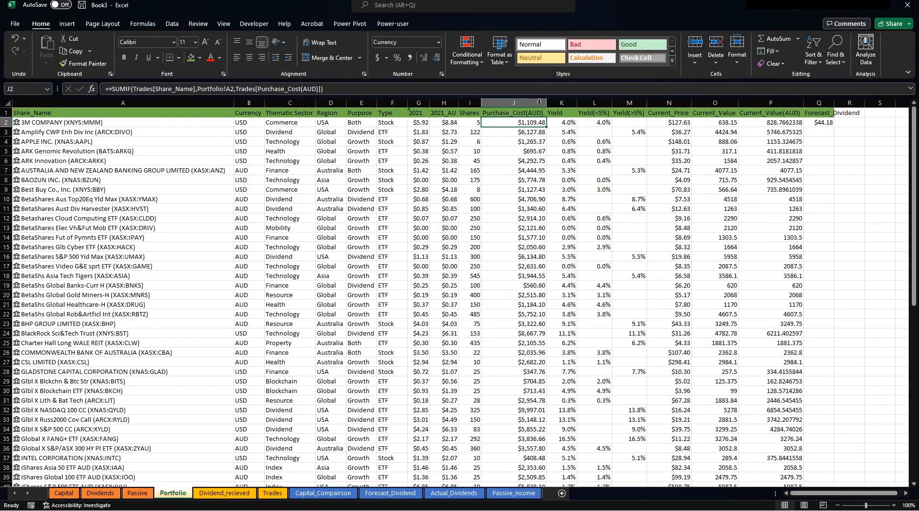
{"action": "double_click", "coordinate": [836, 103]}
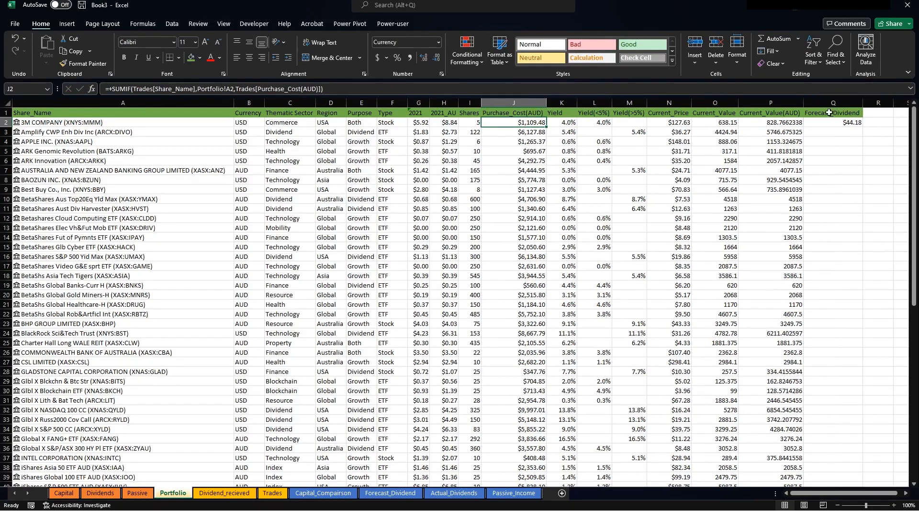
Rename Q1 to Forecast_Dividend(AUD), fill the formula down, and select A1:Q74.
{"action": "left_click", "coordinate": [833, 113]}
{"action": "left_click", "coordinate": [415, 90]}
{"action": "type", "text": "("}
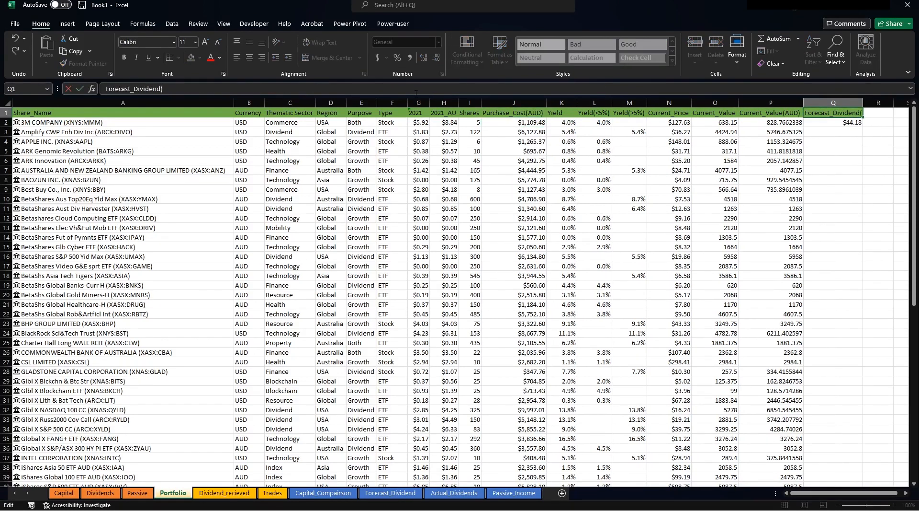
{"action": "type", "text": "AUD)"}
{"action": "key", "text": "Return"}
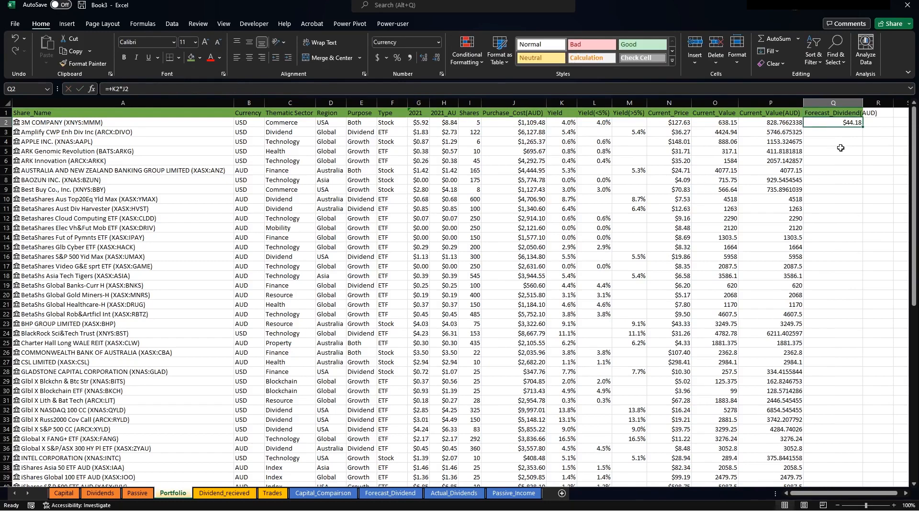
{"action": "double_click", "coordinate": [862, 127]}
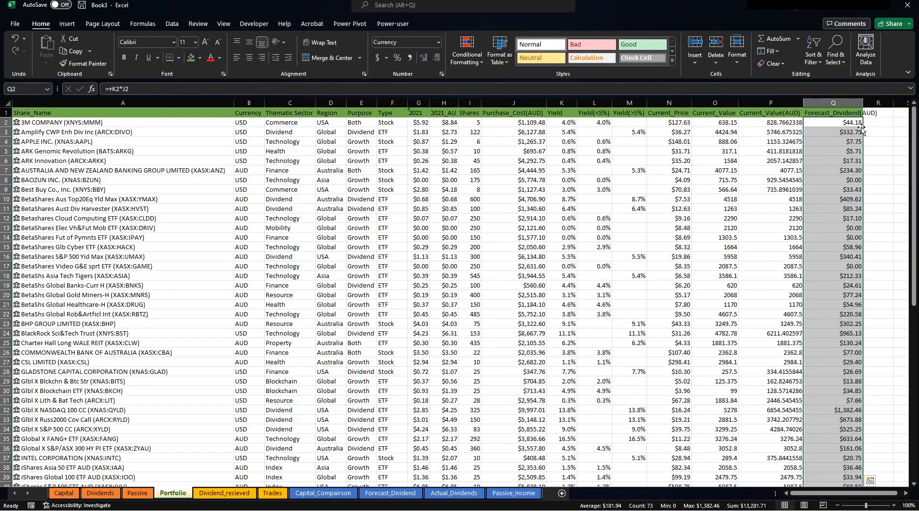
{"action": "left_click", "coordinate": [833, 148]}
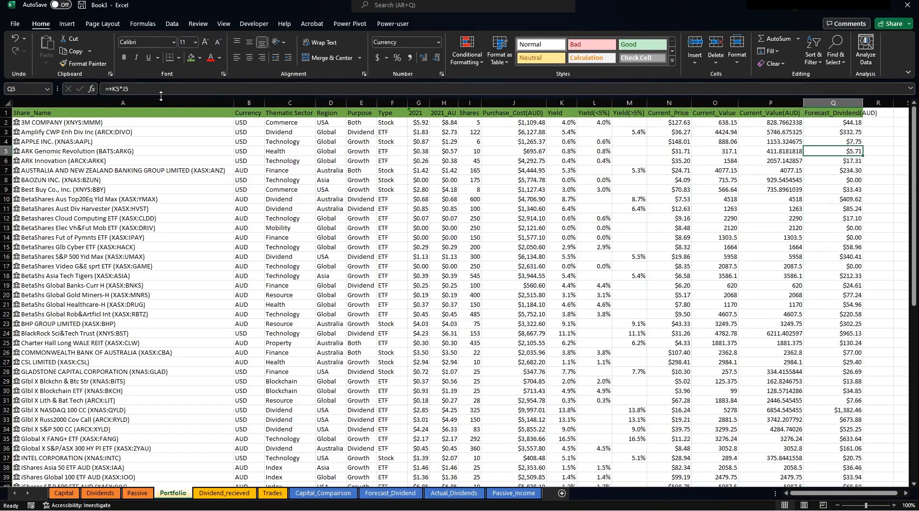
{"action": "left_click_drag", "start_coordinate": [112, 111], "coordinate": [844, 465]}
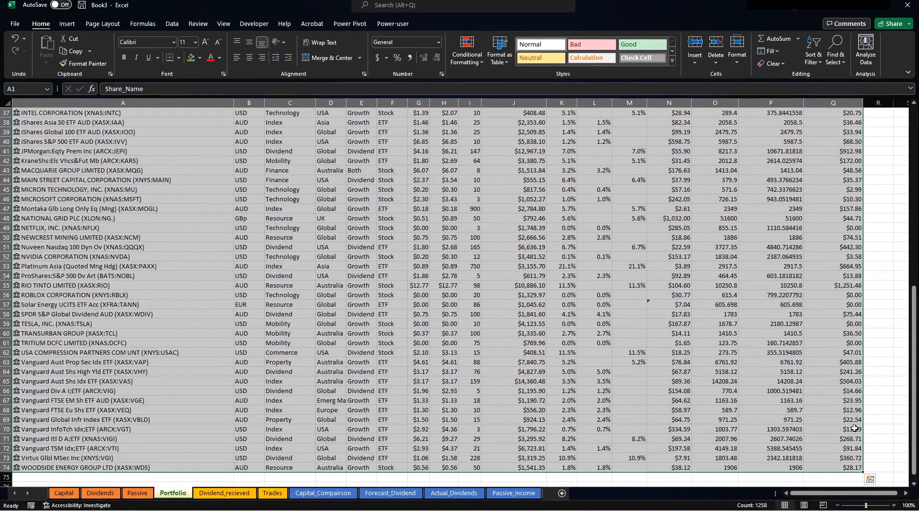
Convert the selected Portfolio data into a table with headers.
{"action": "key", "text": "ctrl+t"}
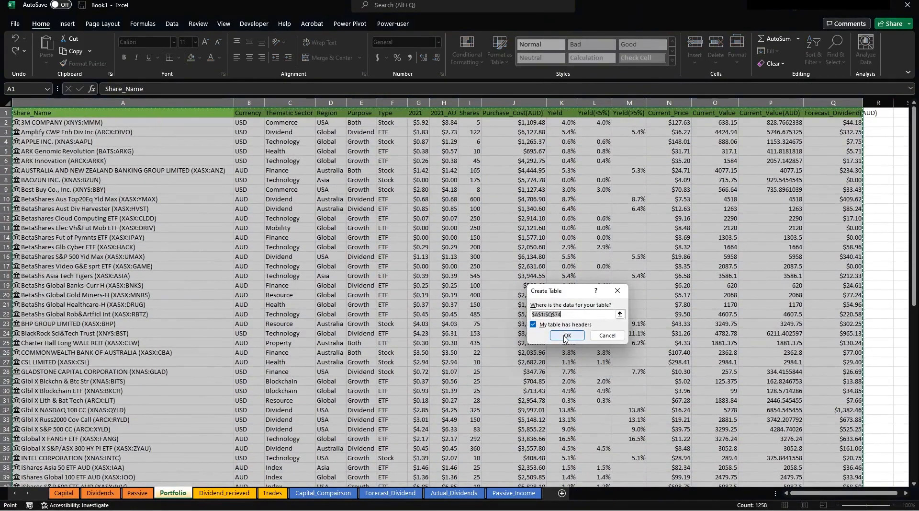
{"action": "left_click", "coordinate": [569, 340]}
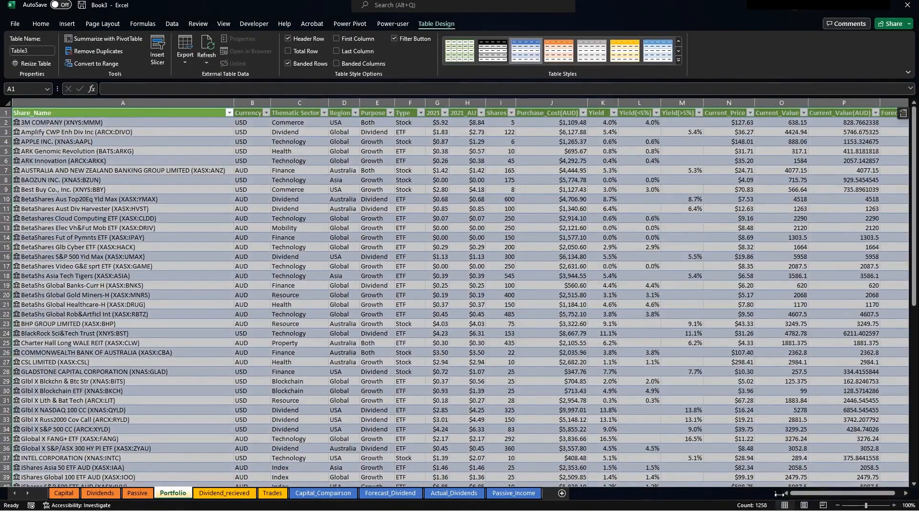
{"action": "left_click", "coordinate": [837, 504]}
{"action": "left_click", "coordinate": [838, 504]}
{"action": "left_click", "coordinate": [546, 270]}
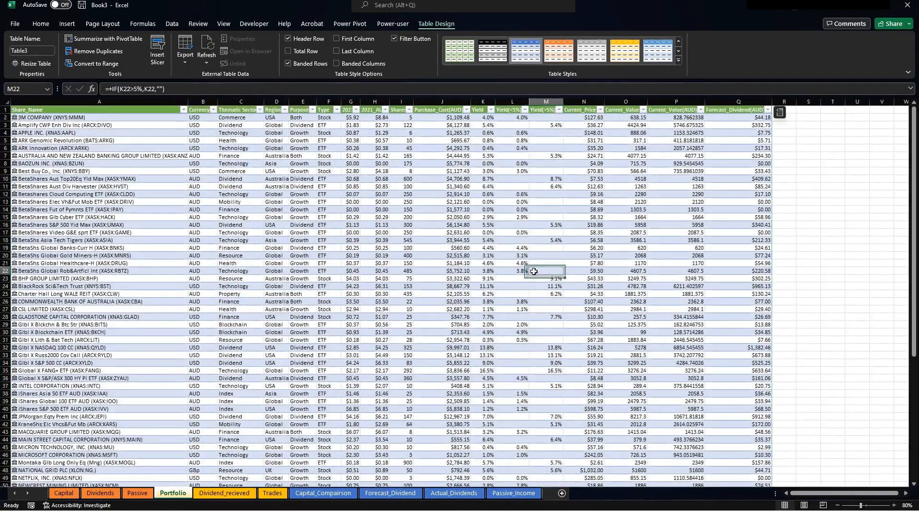
Give the header cells H1 through P1 a theme fill colour.
{"action": "left_click", "coordinate": [149, 109]}
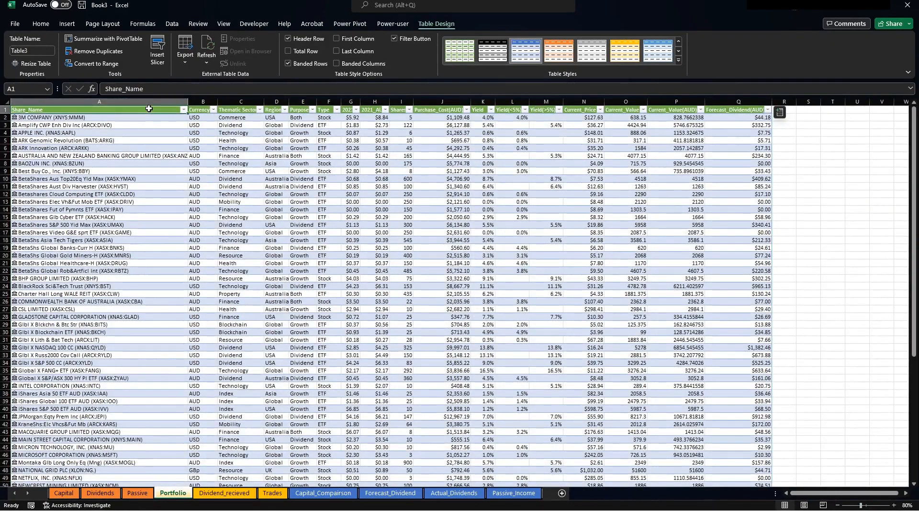
{"action": "left_click_drag", "start_coordinate": [149, 109], "coordinate": [203, 110]}
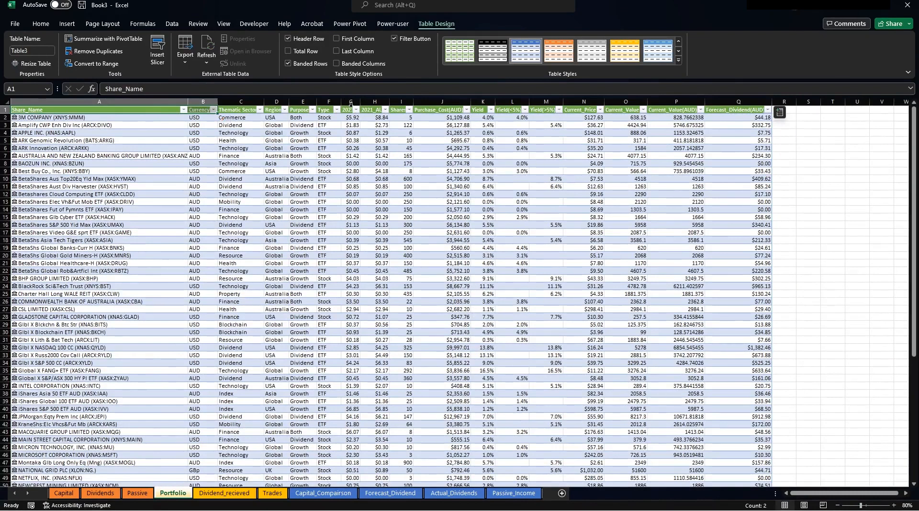
{"action": "left_click_drag", "start_coordinate": [375, 110], "coordinate": [728, 110]}
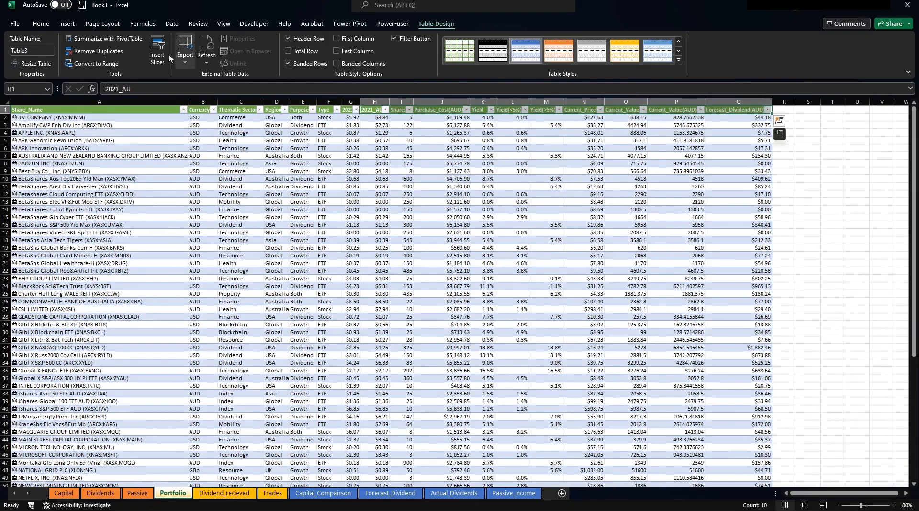
{"action": "left_click", "coordinate": [41, 24]}
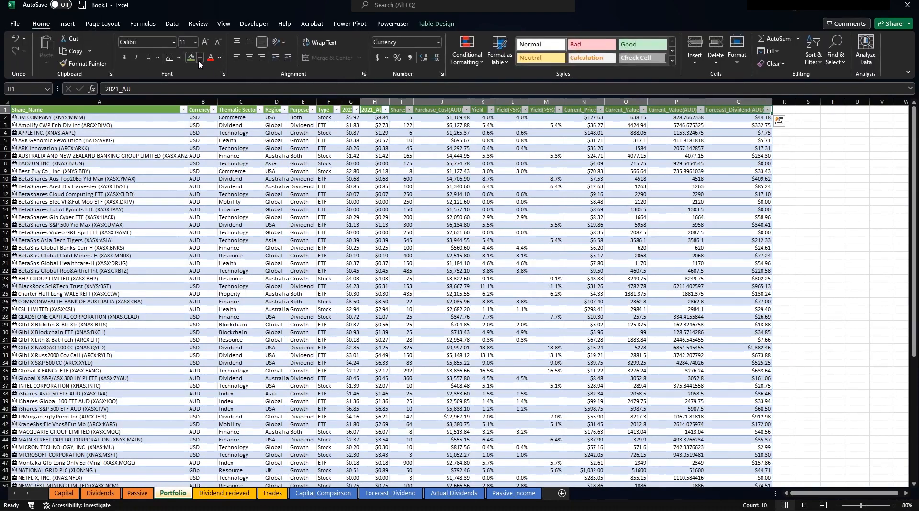
{"action": "left_click", "coordinate": [199, 58]}
{"action": "left_click", "coordinate": [248, 82]}
{"action": "left_click", "coordinate": [438, 170]}
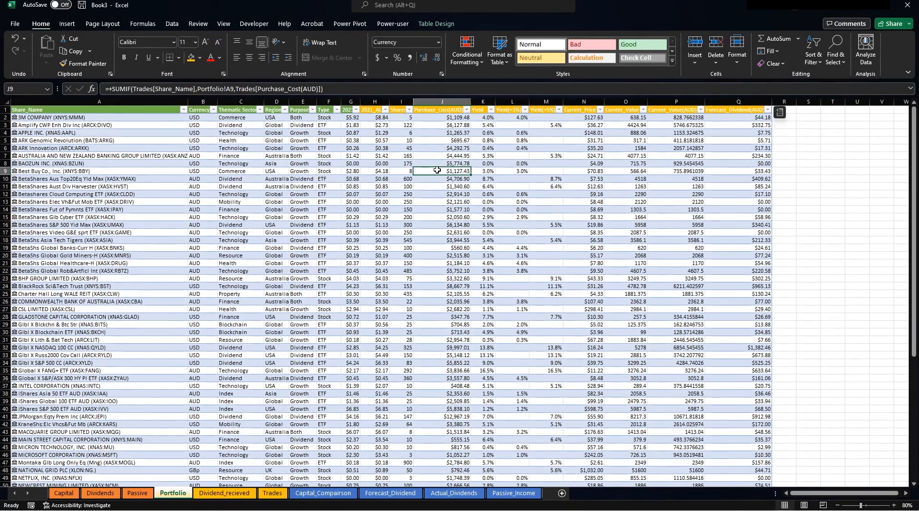
{"action": "left_click", "coordinate": [546, 217]}
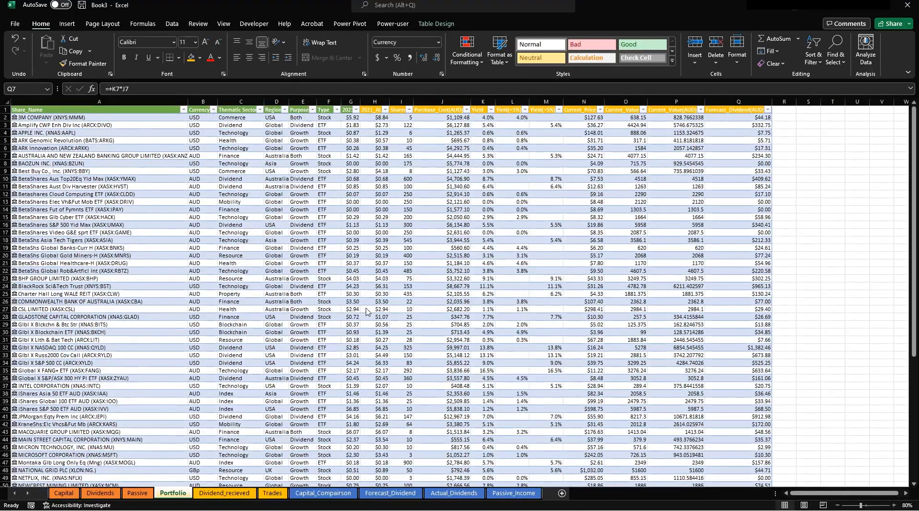
On Dividend_recieved, enter Pay_Date and Share_Name in A1:B1 and widen column B.
{"action": "left_click", "coordinate": [228, 493]}
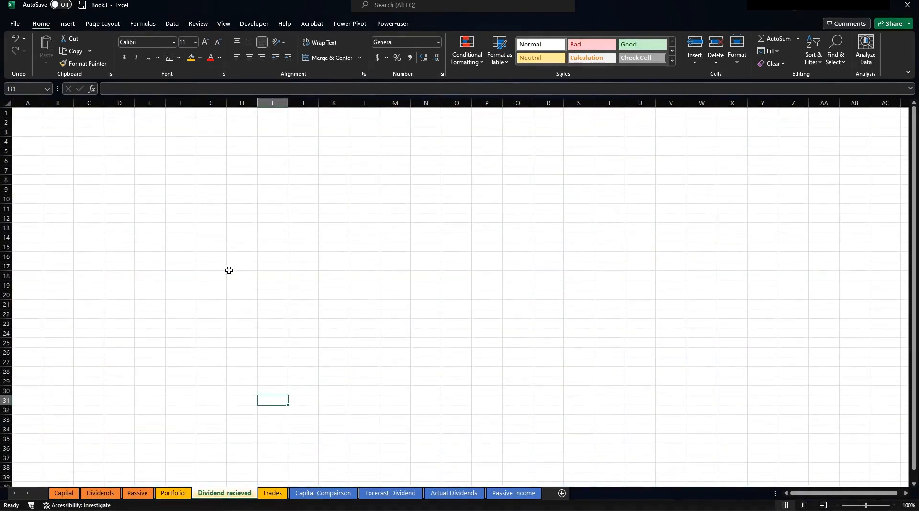
{"action": "left_click", "coordinate": [229, 270]}
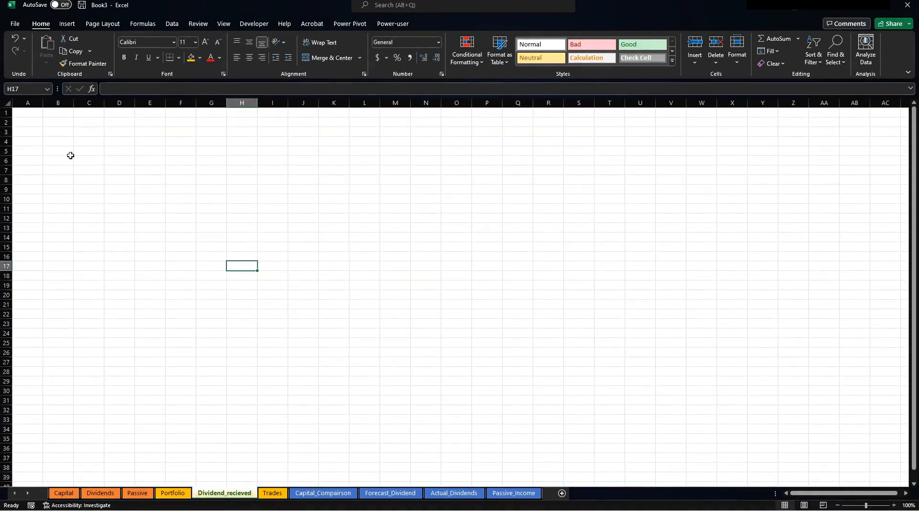
{"action": "left_click", "coordinate": [31, 110]}
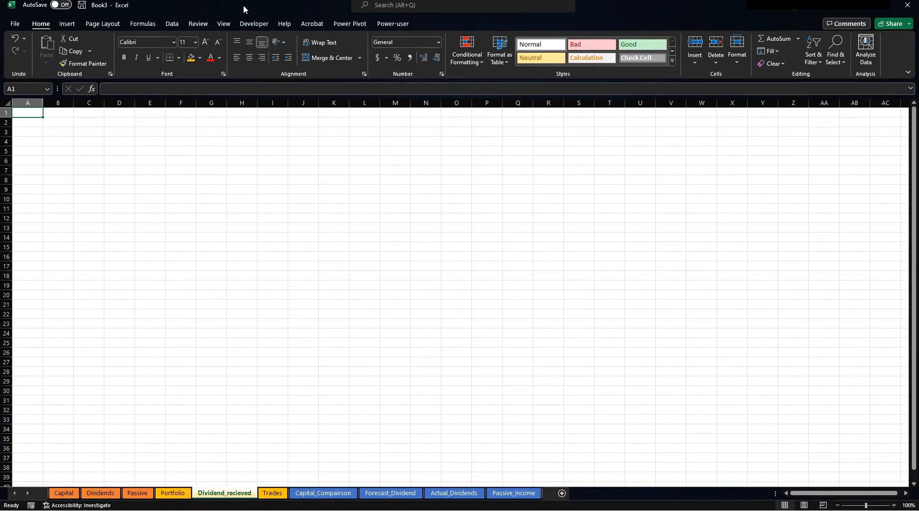
{"action": "type", "text": "Pay_Date"}
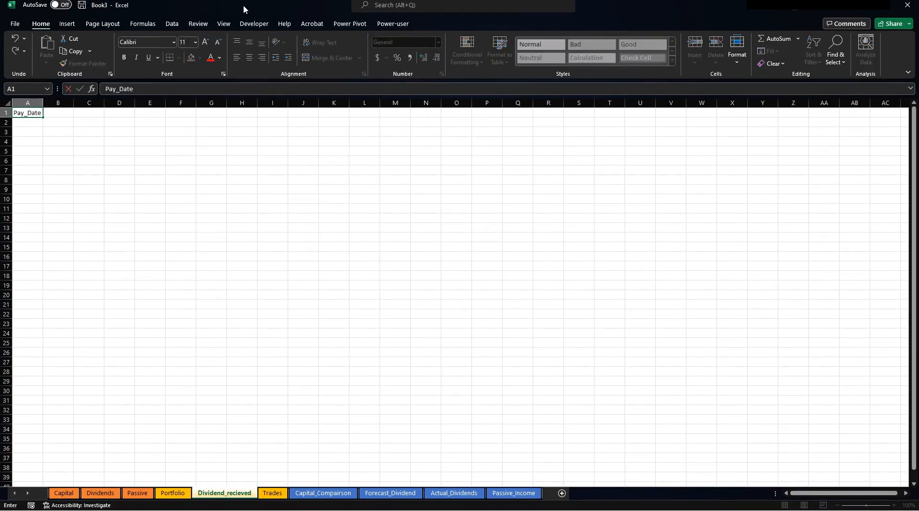
{"action": "key", "text": "Return"}
{"action": "key", "text": "Up"}
{"action": "key", "text": "Right"}
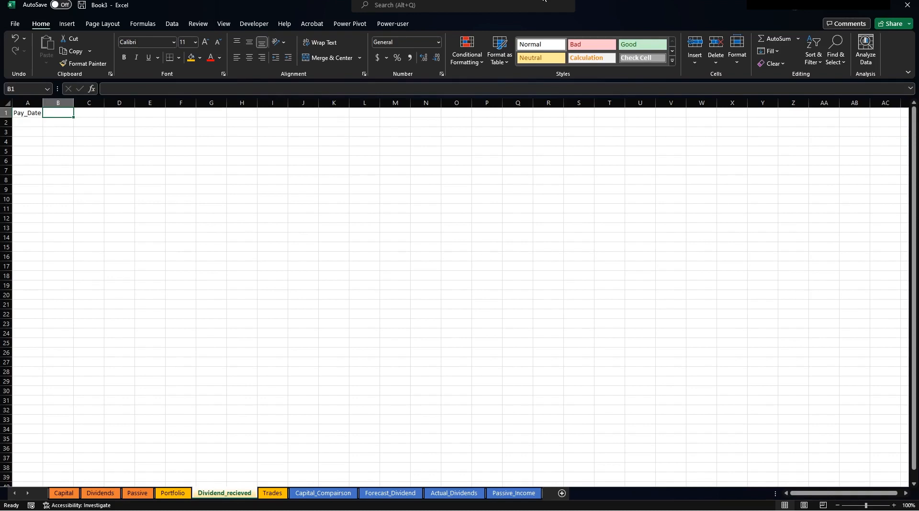
{"action": "type", "text": "Share"}
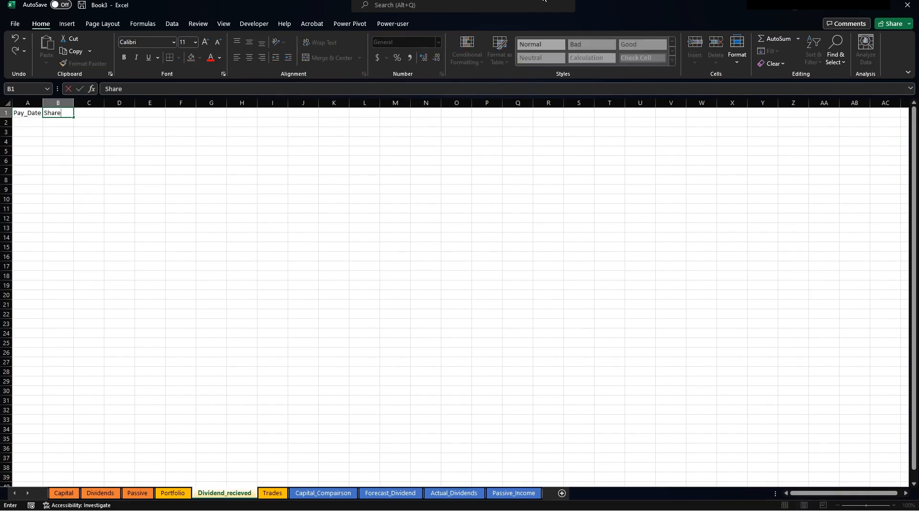
{"action": "type", "text": "_Name"}
{"action": "double_click", "coordinate": [75, 102]}
{"action": "left_click_drag", "start_coordinate": [85, 102], "coordinate": [117, 105]}
{"action": "left_click", "coordinate": [241, 140]}
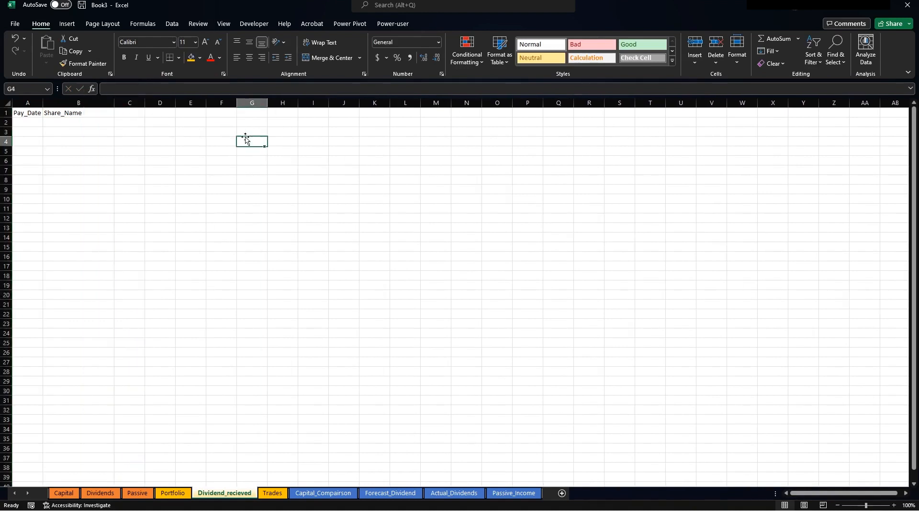
Add the Quanity, DpS and Amount headers in C1:E1, then copy the selection.
{"action": "left_click", "coordinate": [121, 114]}
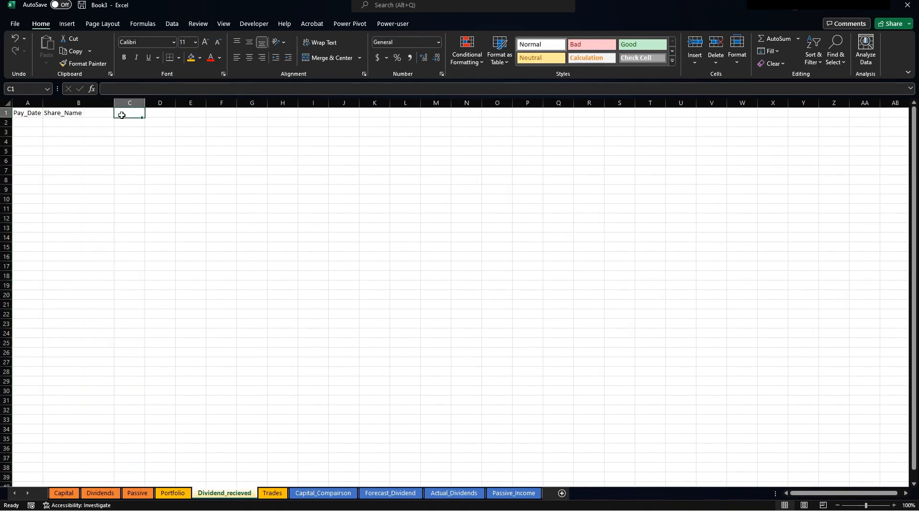
{"action": "type", "text": "Qua"}
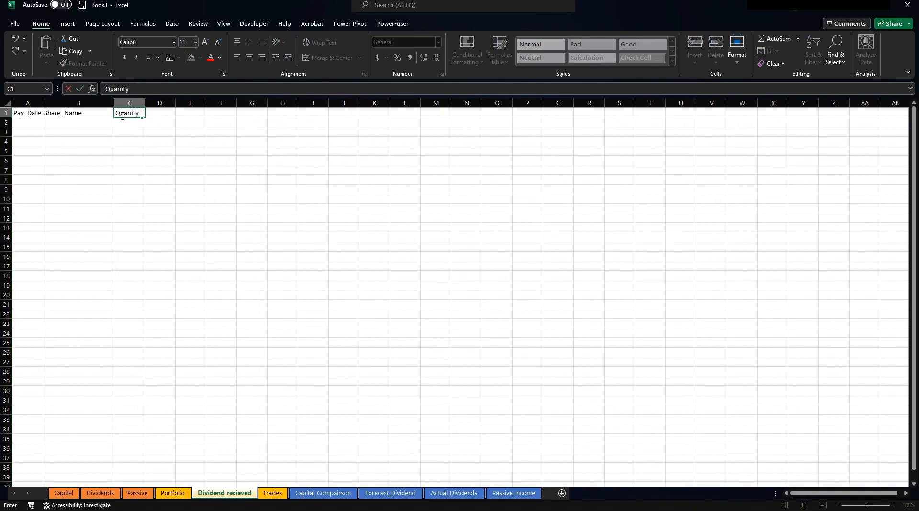
{"action": "type", "text": "nity"}
{"action": "key", "text": "BackSpace"}
{"action": "key", "text": "Return"}
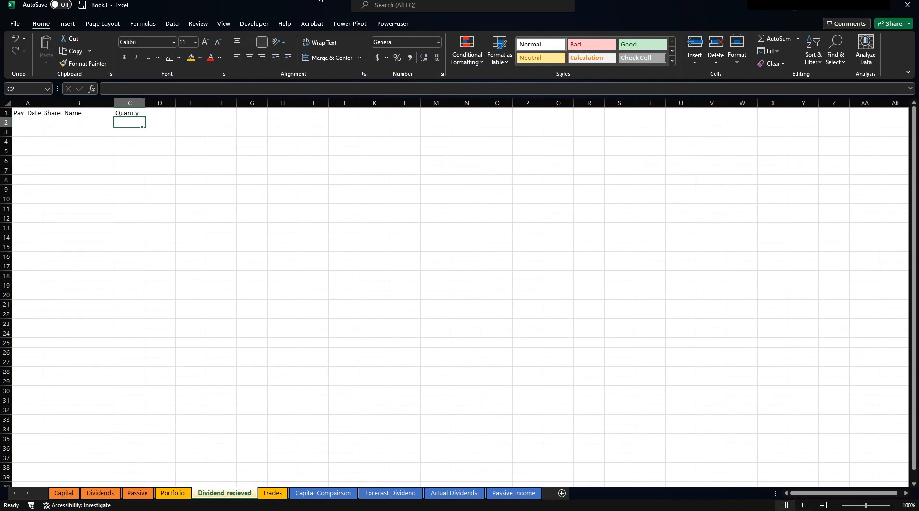
{"action": "key", "text": "Up"}
{"action": "key", "text": "Right"}
{"action": "type", "text": "D"}
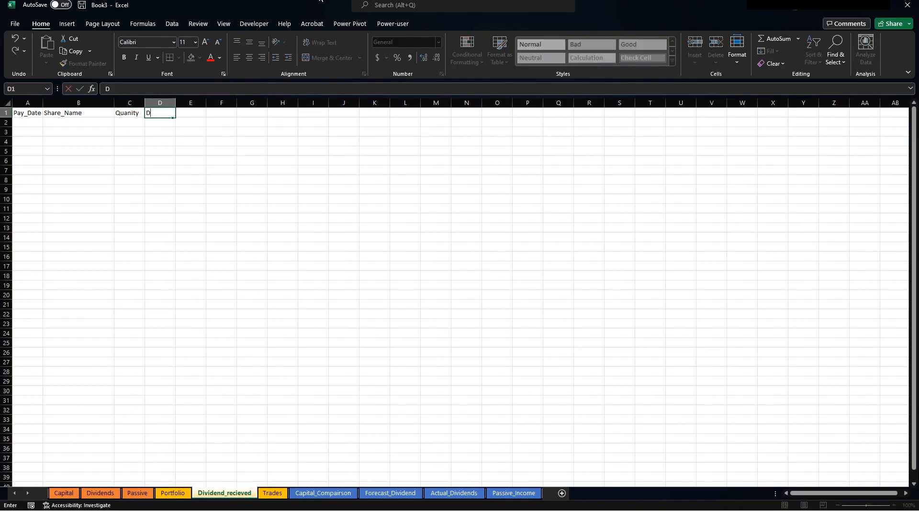
{"action": "key", "text": "Tab"}
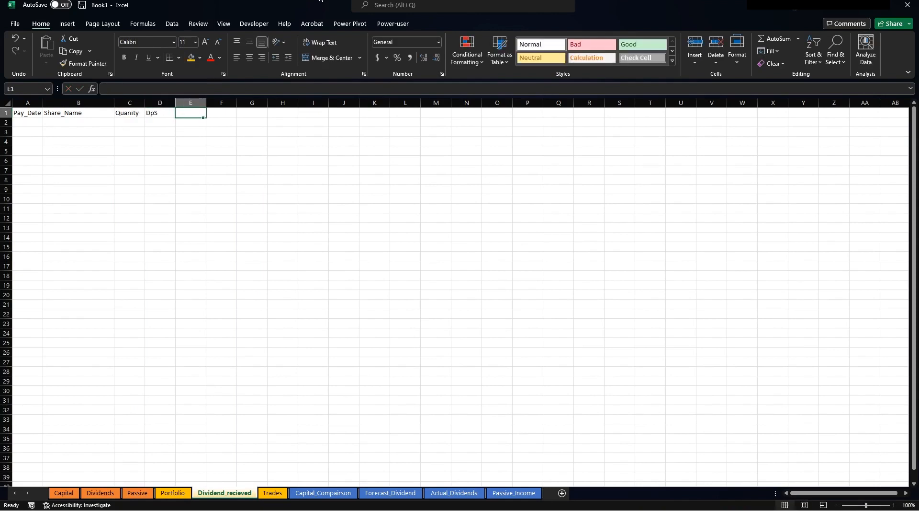
{"action": "type", "text": "MOUNT"}
{"action": "key", "text": "BackSpace"}
{"action": "key", "text": "BackSpace"}
{"action": "key", "text": "BackSpace"}
{"action": "key", "text": "BackSpace"}
{"action": "key", "text": "BackSpace"}
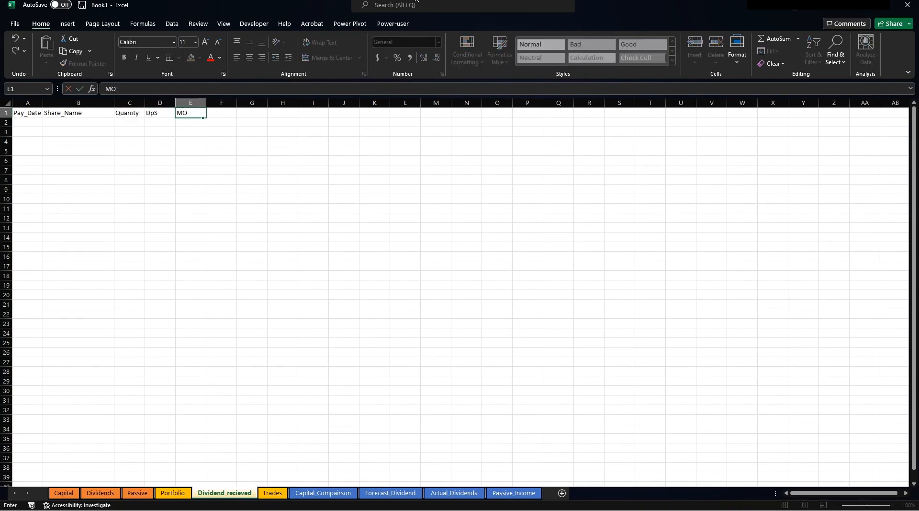
{"action": "type", "text": "Amount"}
{"action": "key", "text": "Return"}
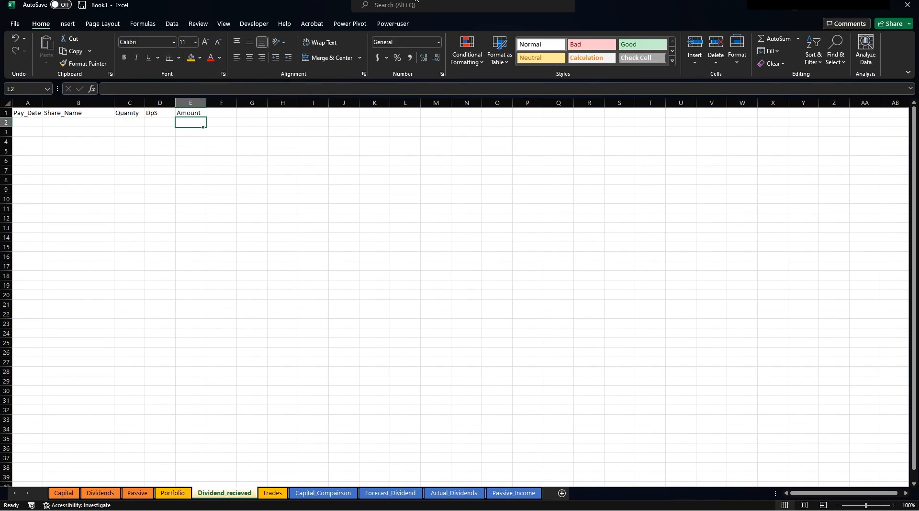
{"action": "key", "text": "Right"}
{"action": "key", "text": "Up"}
{"action": "key", "text": "Left"}
{"action": "key", "text": "Left"}
{"action": "key", "text": "Left"}
{"action": "key", "text": "Left"}
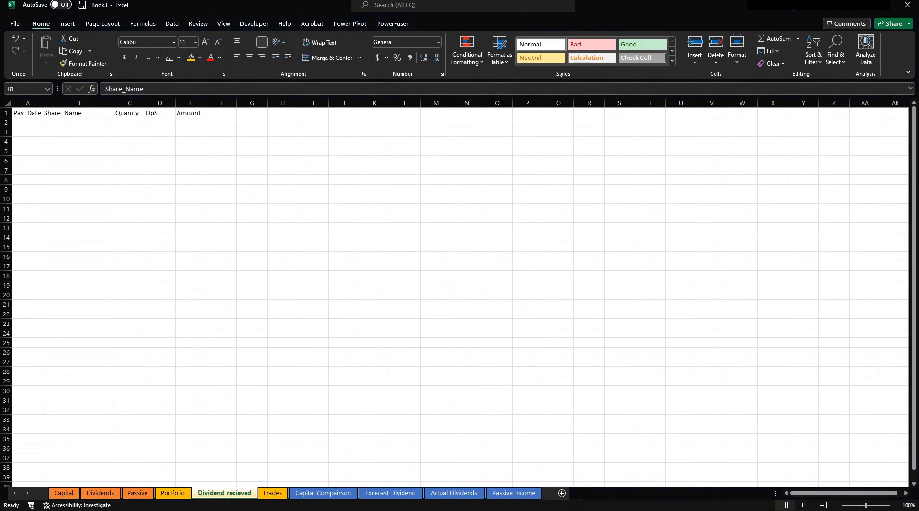
{"action": "key", "text": "ctrl+c"}
Paste the copied dividend data into columns A onward as values only.
{"action": "left_click_drag", "start_coordinate": [40, 103], "coordinate": [192, 102]}
{"action": "right_click", "coordinate": [191, 102]}
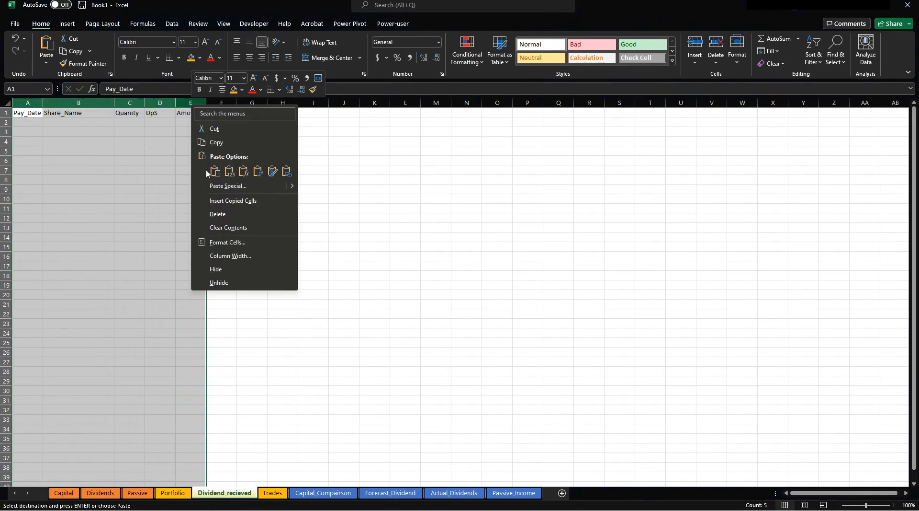
{"action": "left_click", "coordinate": [230, 186]}
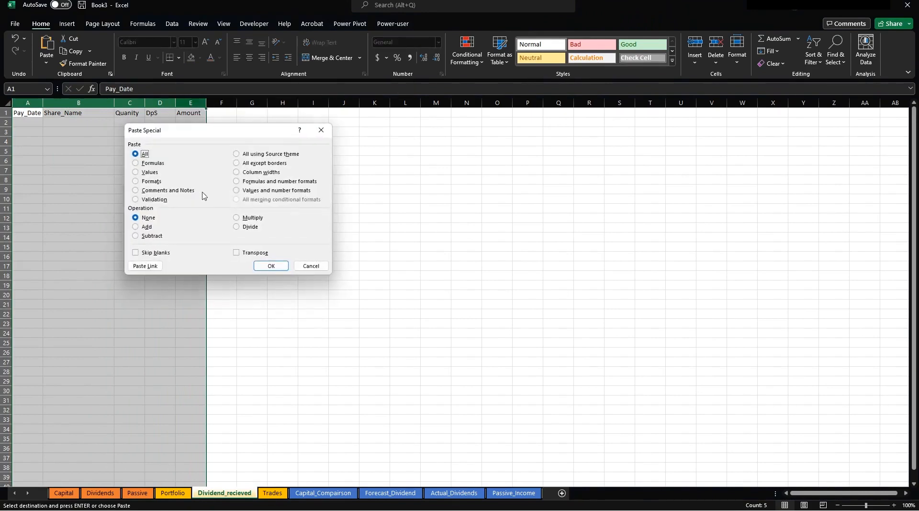
{"action": "left_click", "coordinate": [150, 172]}
{"action": "left_click", "coordinate": [276, 264]}
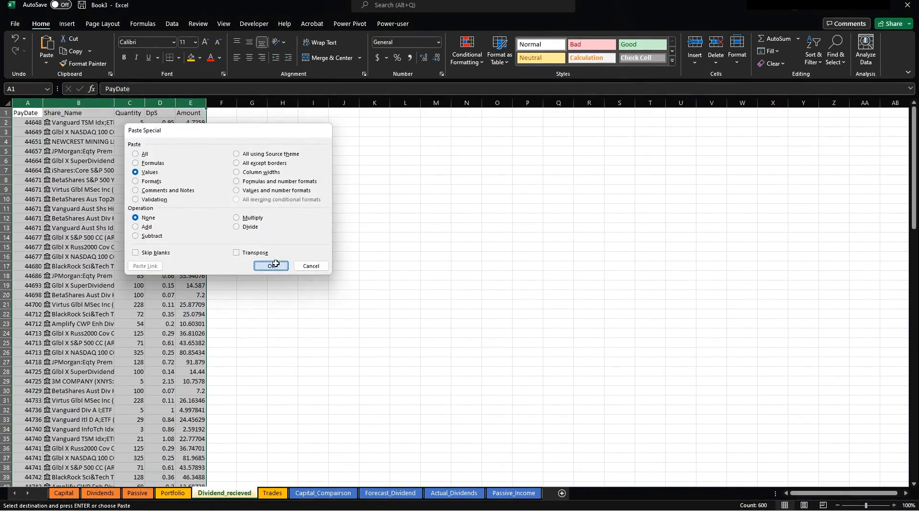
Format the PayDate column A as Date and autofit the Share_Name column B.
{"action": "left_click", "coordinate": [30, 103]}
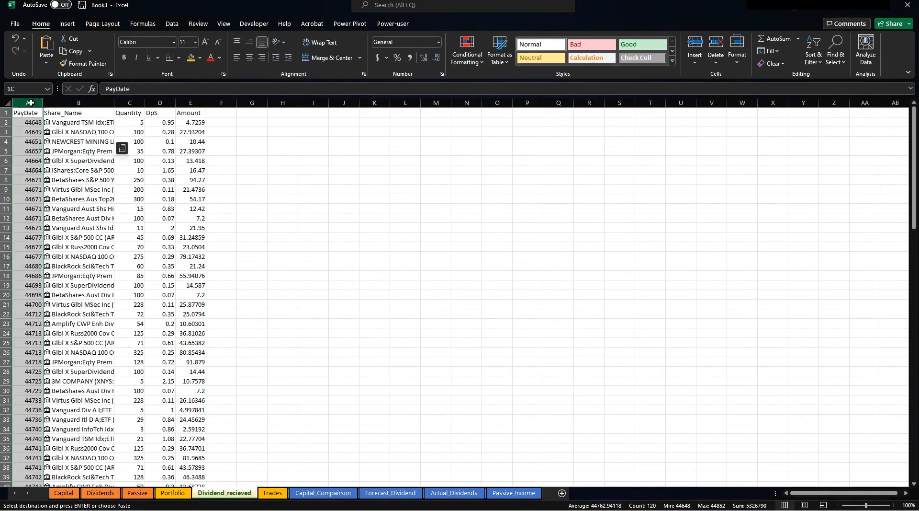
{"action": "right_click", "coordinate": [21, 158]}
{"action": "left_click", "coordinate": [51, 295]}
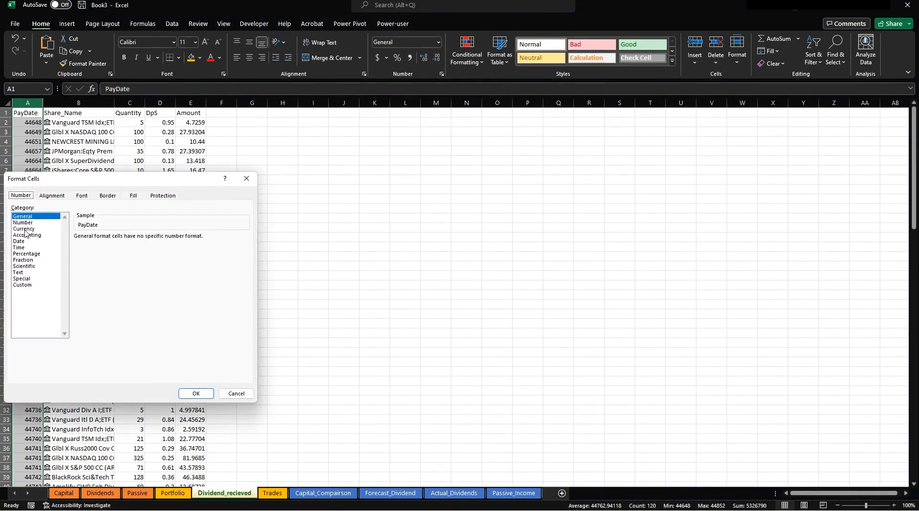
{"action": "left_click", "coordinate": [25, 229]}
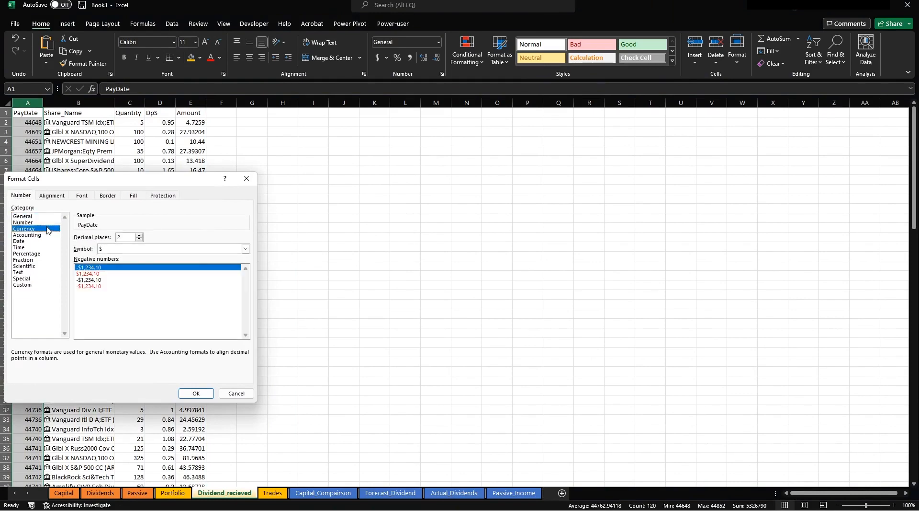
{"action": "left_click", "coordinate": [28, 247]}
{"action": "left_click", "coordinate": [30, 235]}
{"action": "left_click", "coordinate": [33, 241]}
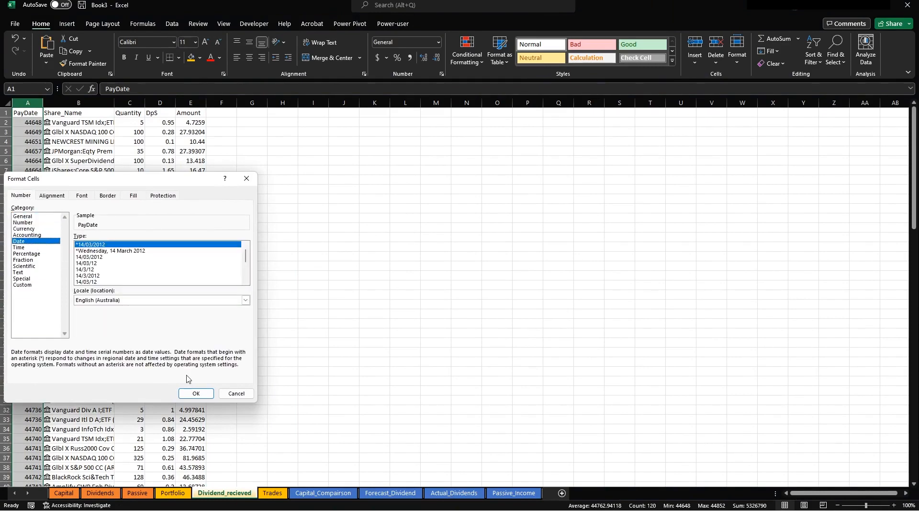
{"action": "left_click", "coordinate": [196, 392]}
{"action": "left_click", "coordinate": [285, 199]}
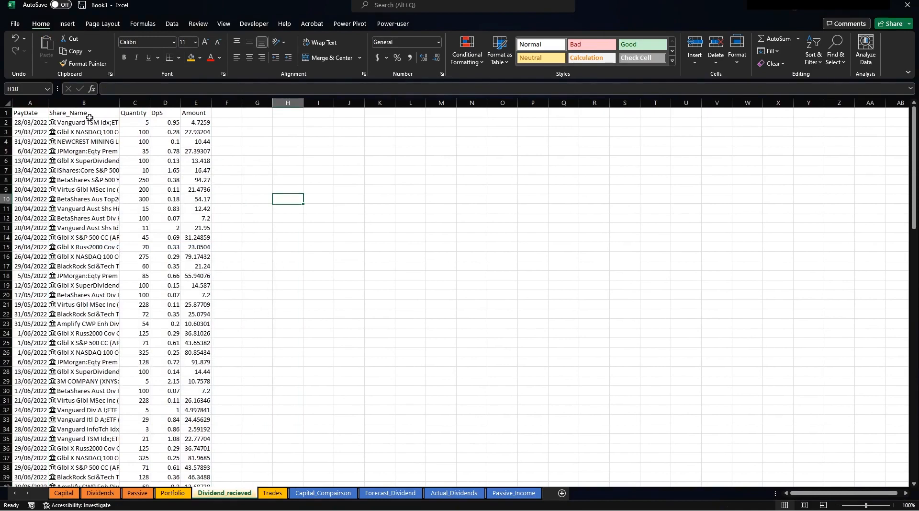
{"action": "double_click", "coordinate": [123, 104]}
Add the headings Year in F1 and Month in G1.
{"action": "left_click", "coordinate": [378, 150]}
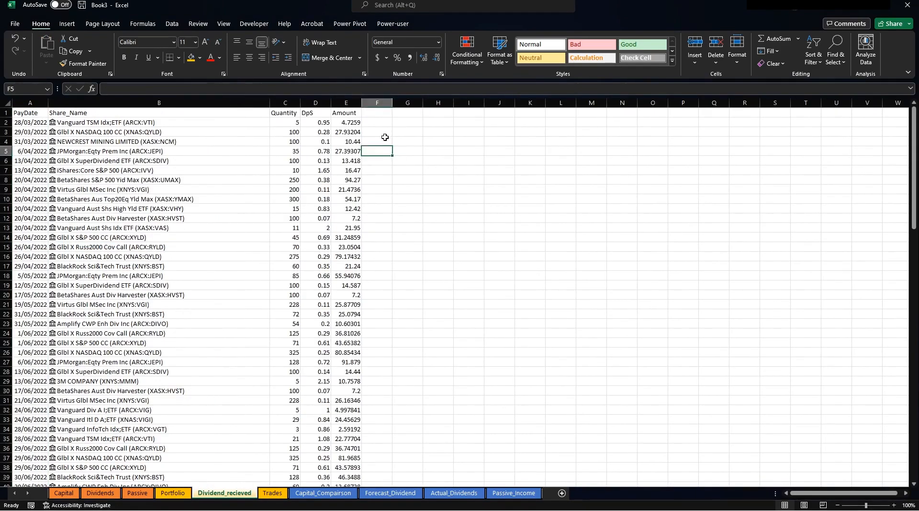
{"action": "left_click", "coordinate": [376, 111]}
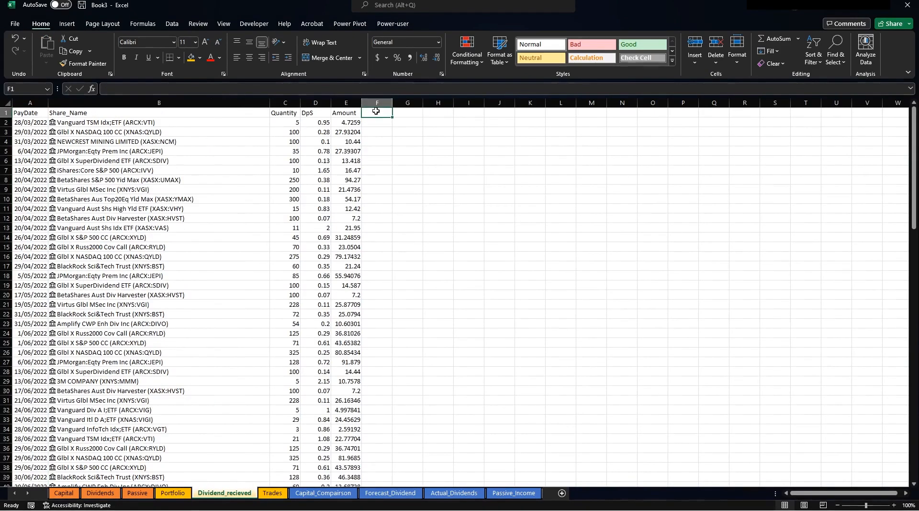
{"action": "type", "text": "Year"}
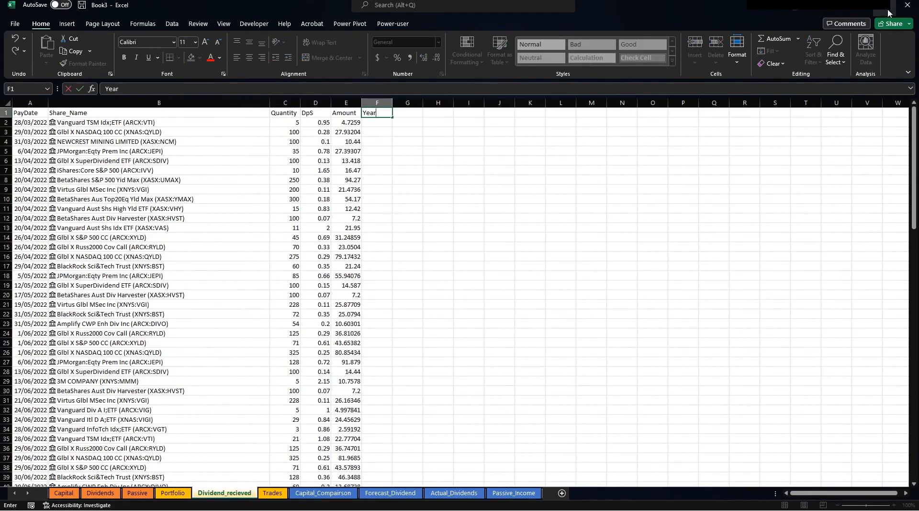
{"action": "key", "text": "Tab"}
{"action": "mouse_move", "coordinate": [888, 13]}
{"action": "type", "text": "Month"}
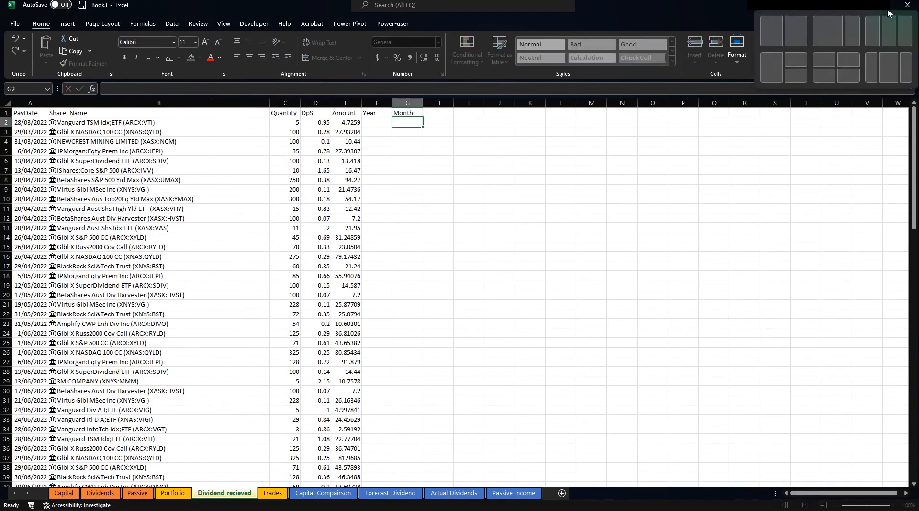
{"action": "key", "text": "Return"}
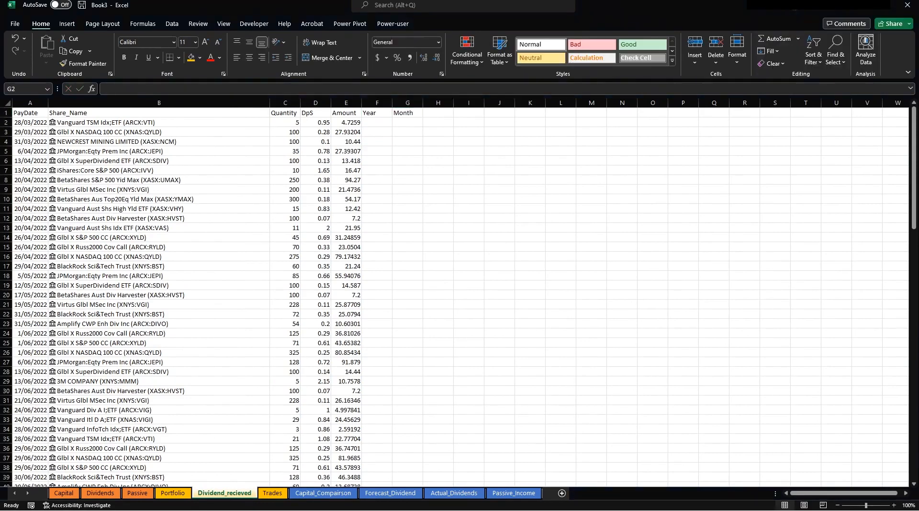
Enter =YEAR(A2) in F2 and =TEXT(A2,"mmm") in G2.
{"action": "left_click", "coordinate": [376, 123]}
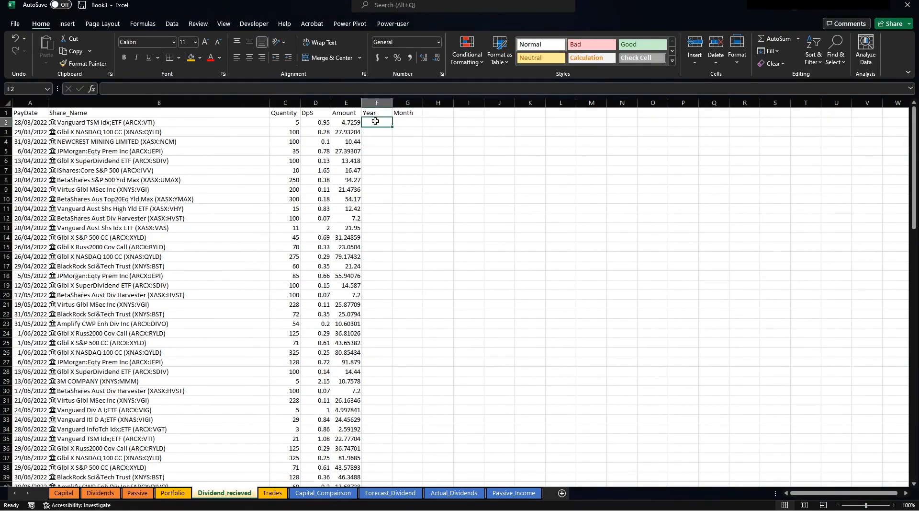
{"action": "type", "text": "+year("}
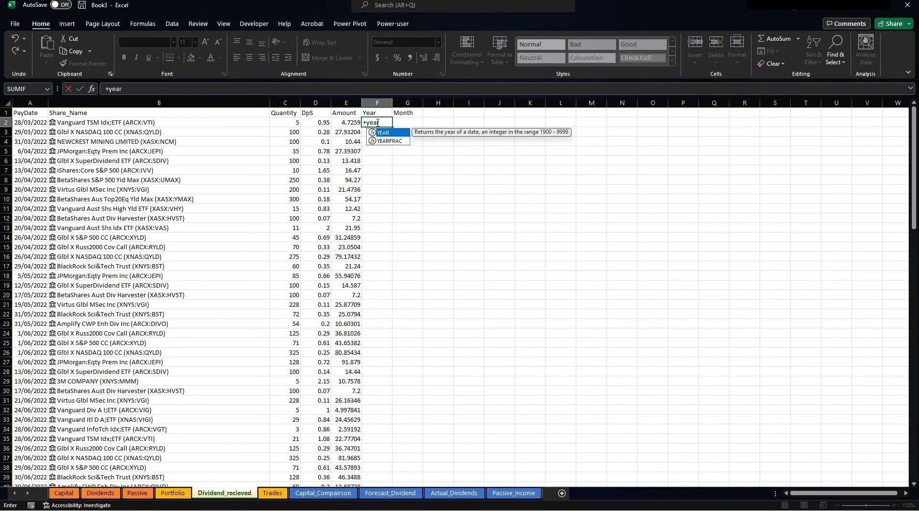
{"action": "left_click", "coordinate": [16, 123]}
{"action": "key", "text": "Return"}
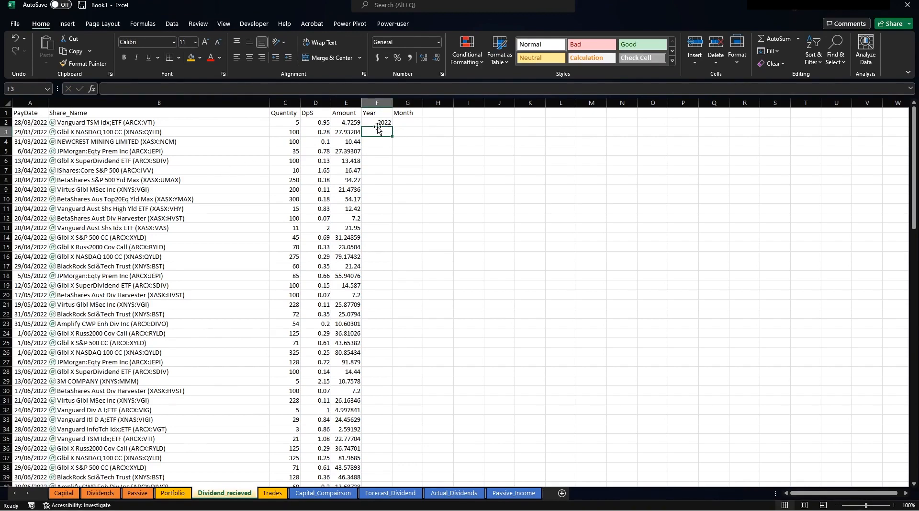
{"action": "left_click", "coordinate": [408, 124]}
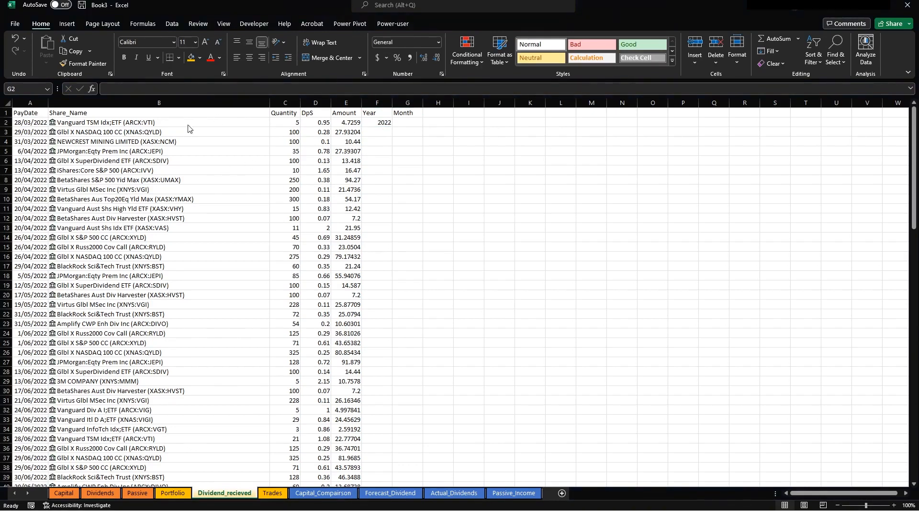
{"action": "left_click", "coordinate": [411, 123]}
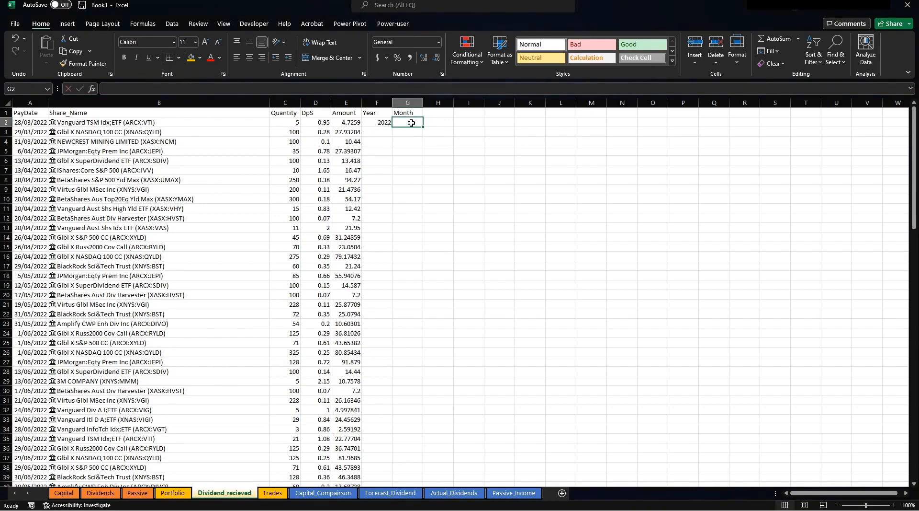
{"action": "type", "text": "+TEXT("}
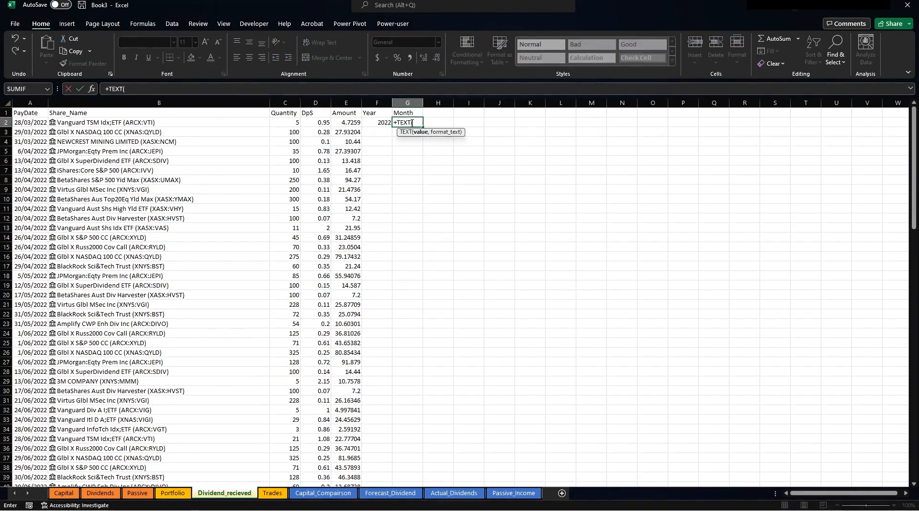
{"action": "left_click", "coordinate": [29, 121]}
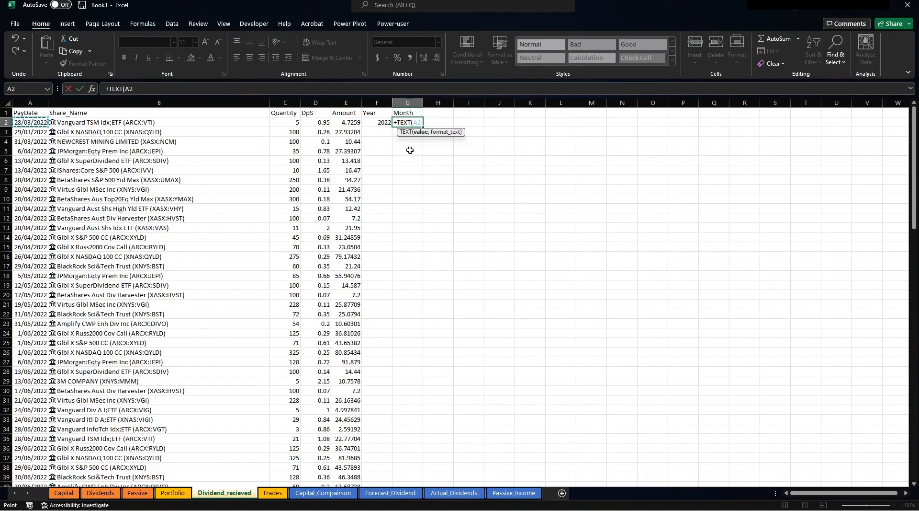
{"action": "type", "text": ","}
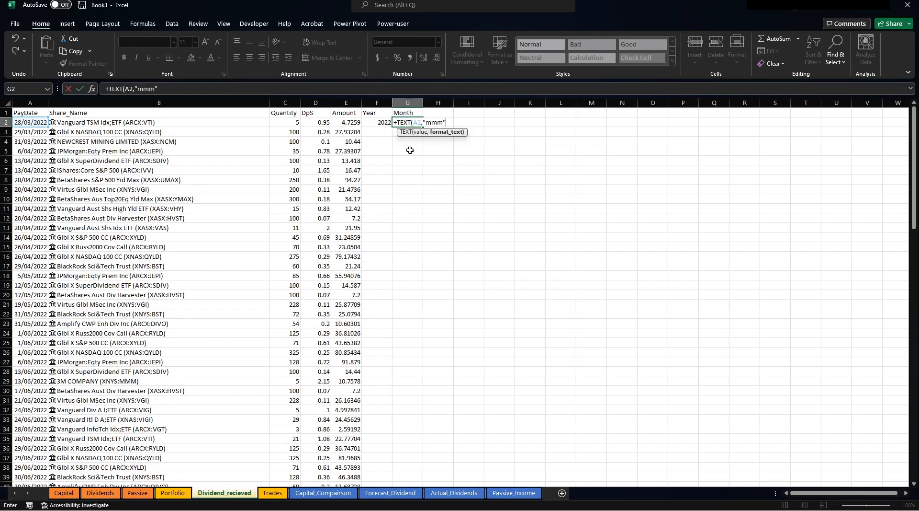
{"action": "type", "text": "\"mmm\""}
{"action": "key", "text": "Return"}
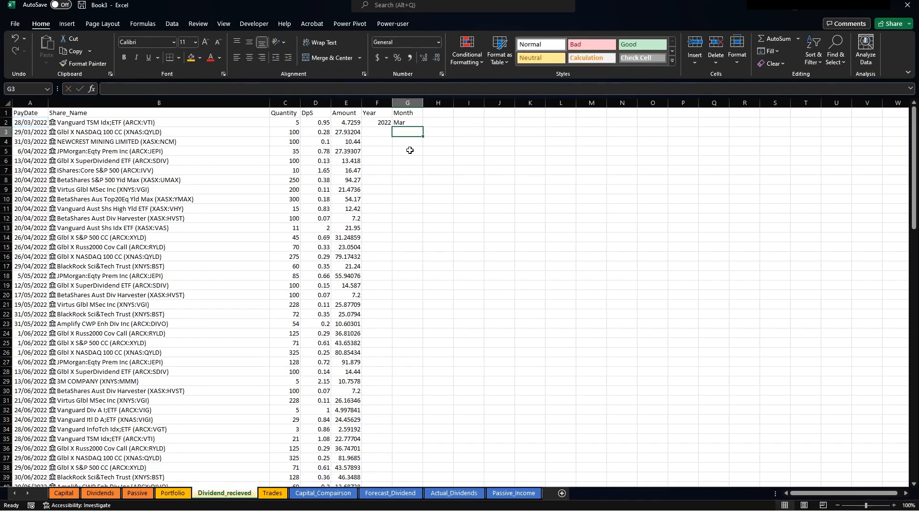
Copy the Year and Month formulas down to every dividend row.
{"action": "left_click_drag", "start_coordinate": [385, 123], "coordinate": [405, 122]}
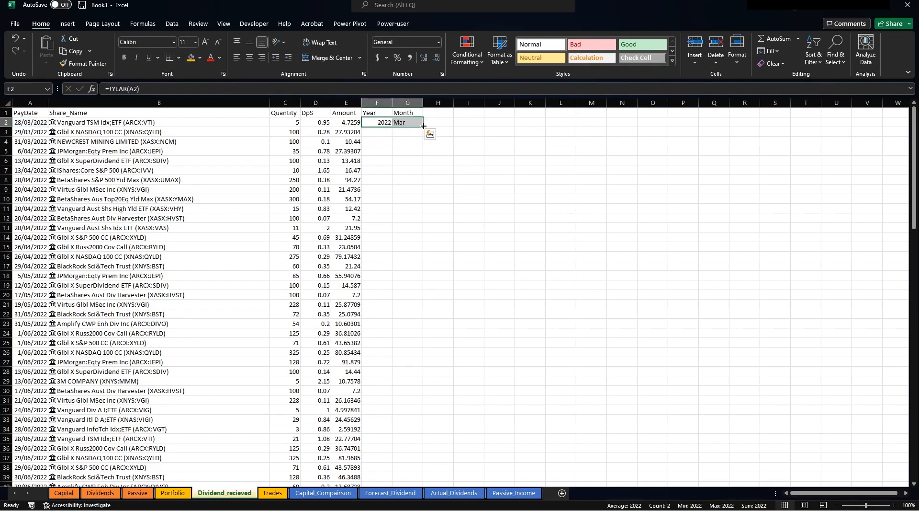
{"action": "double_click", "coordinate": [423, 125]}
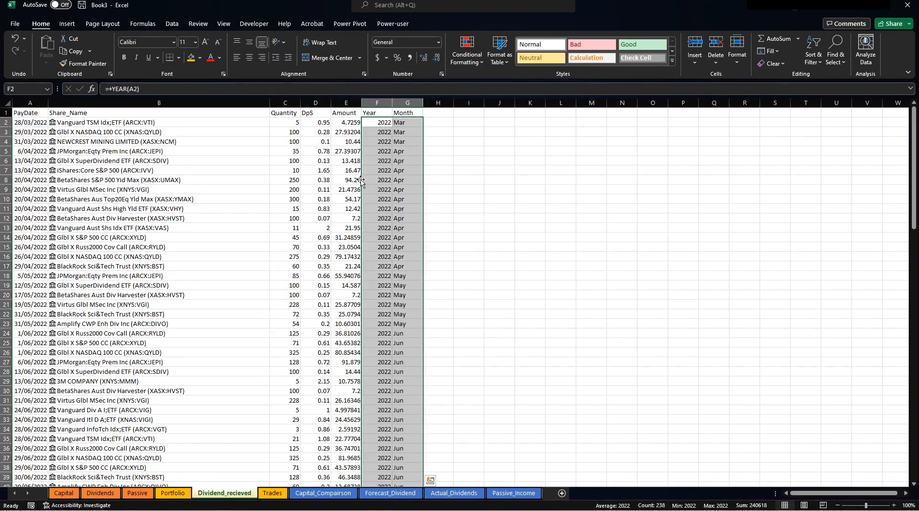
{"action": "left_click", "coordinate": [412, 160]}
{"action": "scroll", "coordinate": [433, 263], "scroll_direction": "down", "scroll_amount": 14}
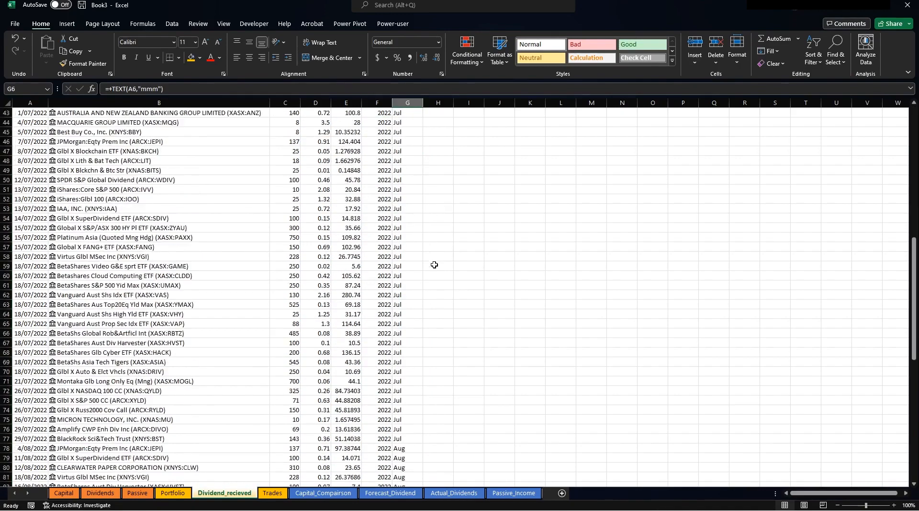
{"action": "scroll", "coordinate": [445, 218], "scroll_direction": "up", "scroll_amount": 12}
{"action": "scroll", "coordinate": [445, 218], "scroll_direction": "up", "scroll_amount": 2}
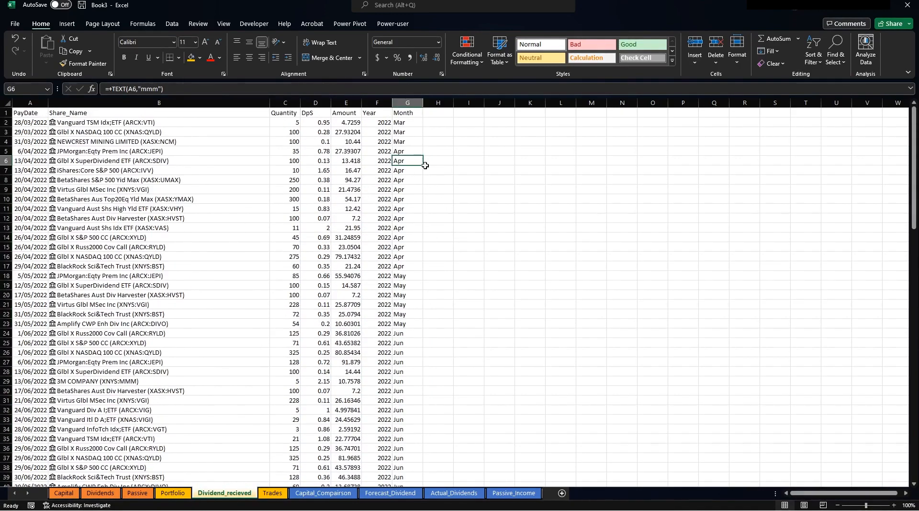
{"action": "left_click", "coordinate": [26, 113]}
Turn the dividend data from A1 to the last row into a table with headers.
{"action": "left_click_drag", "start_coordinate": [27, 113], "coordinate": [413, 218]}
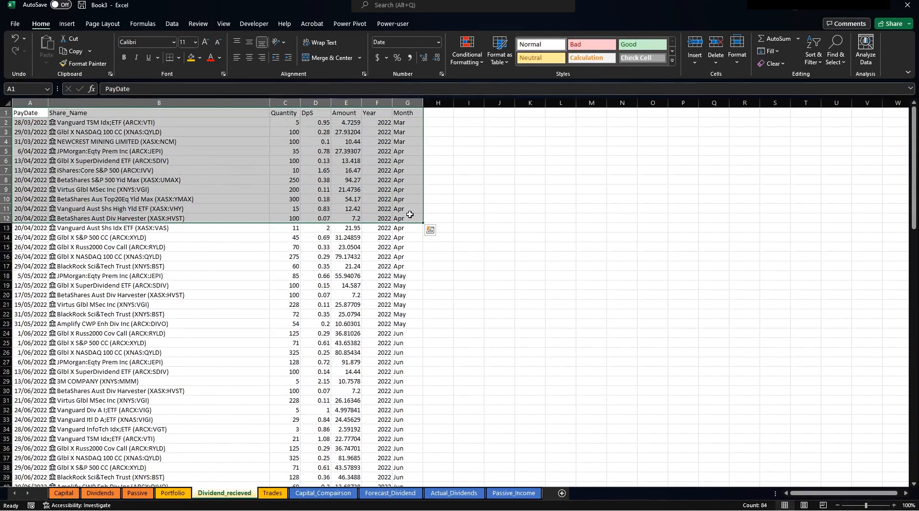
{"action": "key", "text": "End"}
{"action": "key", "text": "shift+Down"}
{"action": "key", "text": "ctrl+t"}
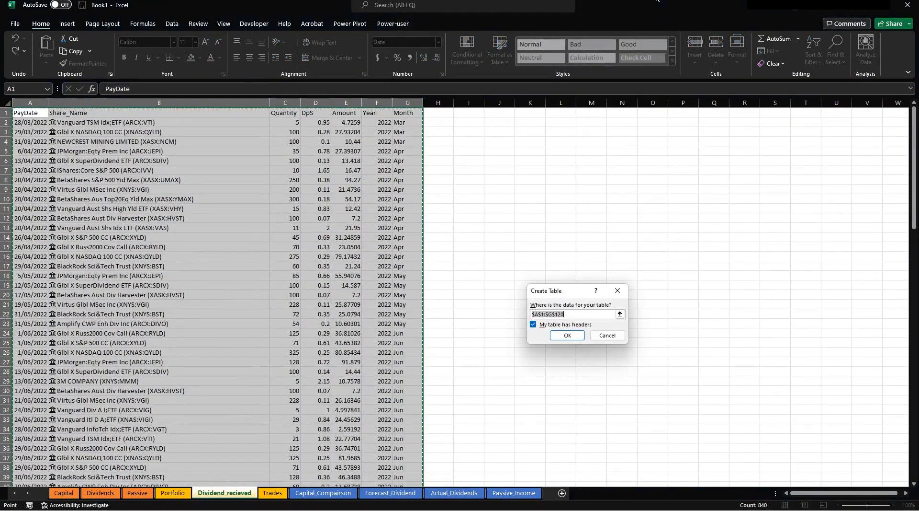
{"action": "left_click", "coordinate": [567, 335]}
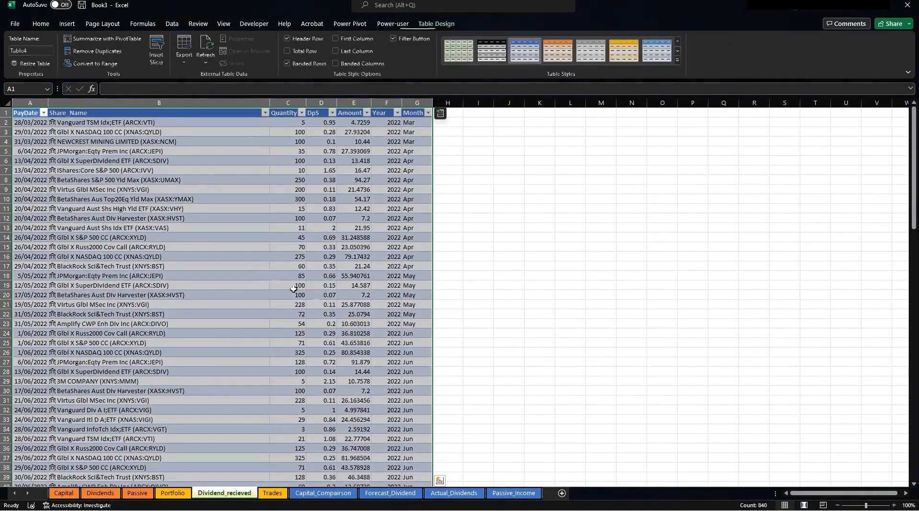
{"action": "left_click", "coordinate": [252, 189]}
Fill the PayDate through Amount header cells green.
{"action": "left_click", "coordinate": [379, 115]}
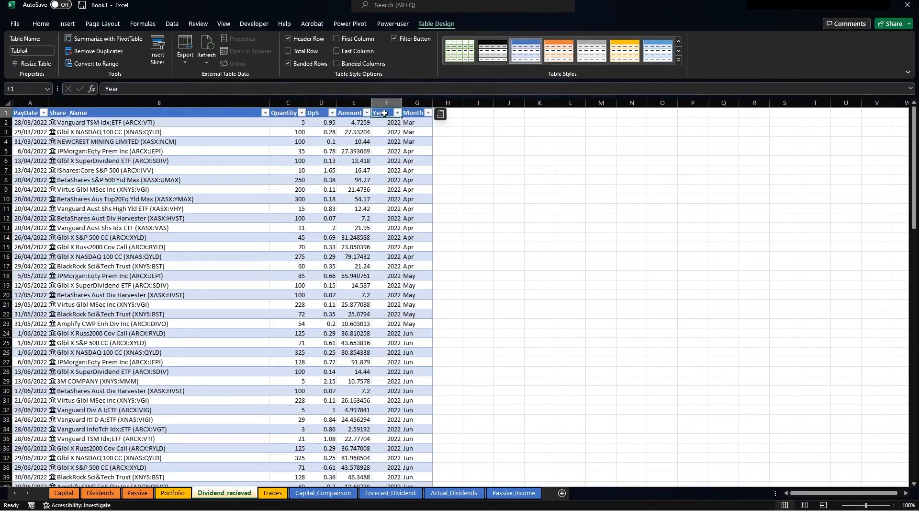
{"action": "left_click_drag", "start_coordinate": [354, 115], "coordinate": [39, 113]}
{"action": "left_click", "coordinate": [40, 23]}
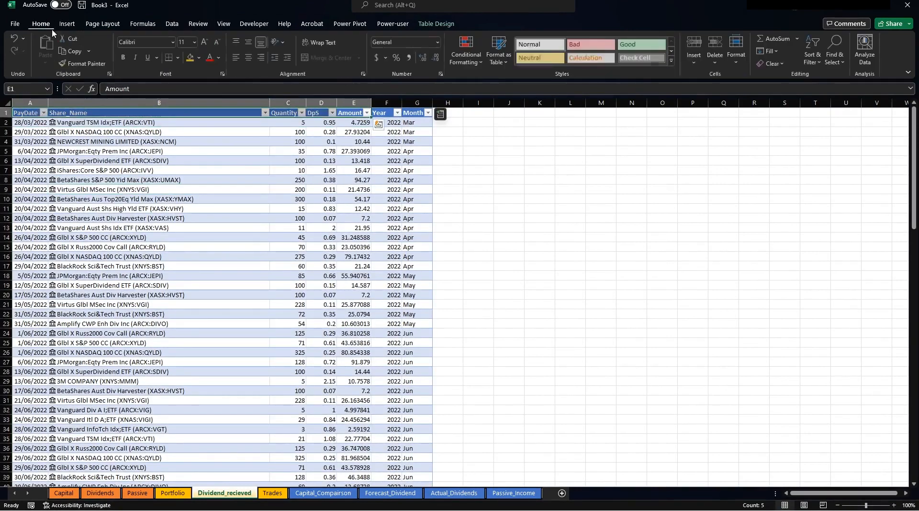
{"action": "left_click", "coordinate": [200, 58]}
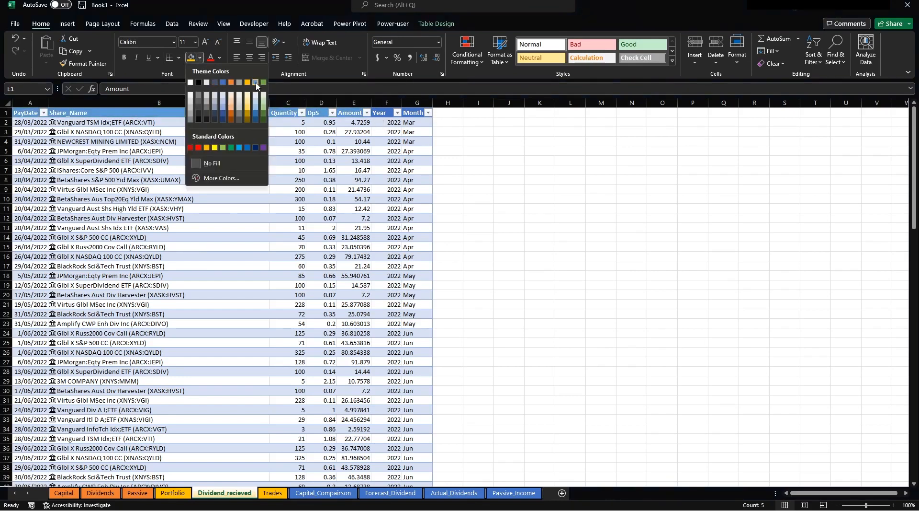
{"action": "left_click", "coordinate": [264, 82]}
{"action": "left_click", "coordinate": [237, 148]}
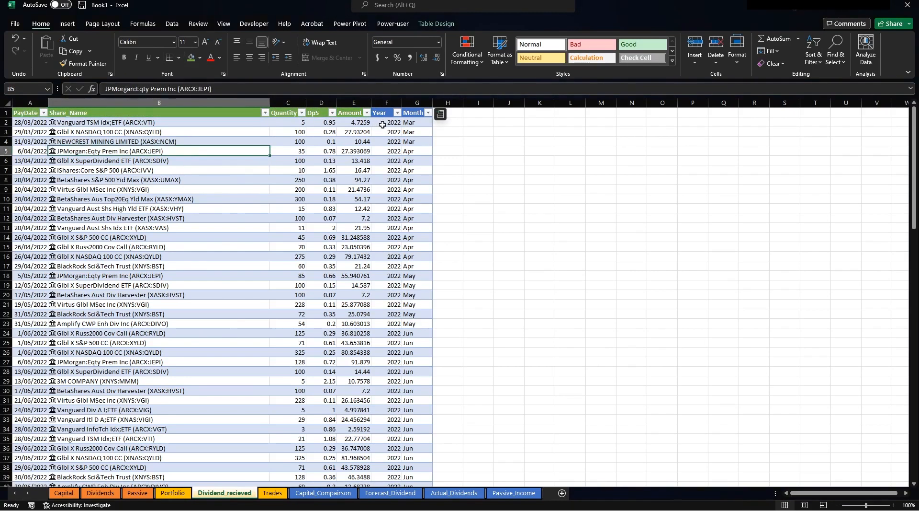
Select the Year and Month headers and check cells A2, B2, B3 and E2.
{"action": "left_click_drag", "start_coordinate": [382, 112], "coordinate": [412, 113]}
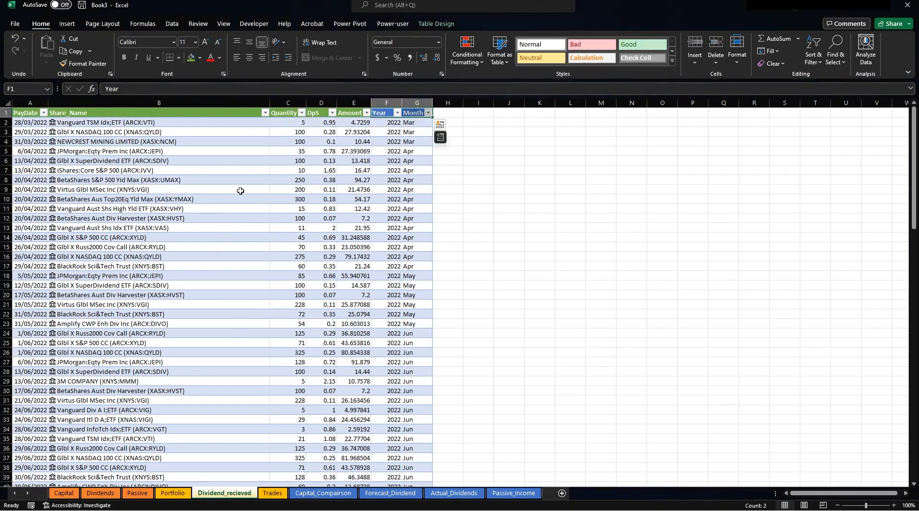
{"action": "left_click", "coordinate": [240, 190]}
{"action": "left_click", "coordinate": [201, 159]}
{"action": "left_click", "coordinate": [225, 132]}
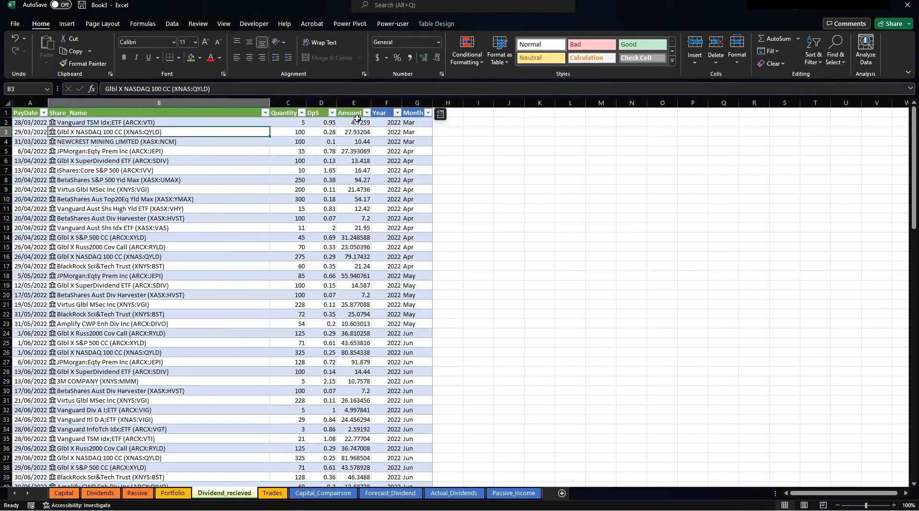
{"action": "left_click", "coordinate": [361, 122]}
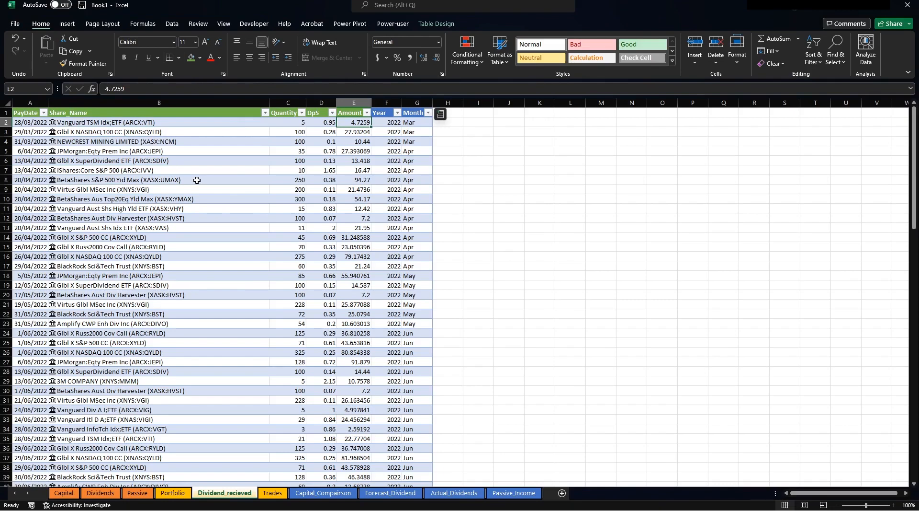
{"action": "left_click", "coordinate": [132, 122]}
{"action": "left_click", "coordinate": [38, 124]}
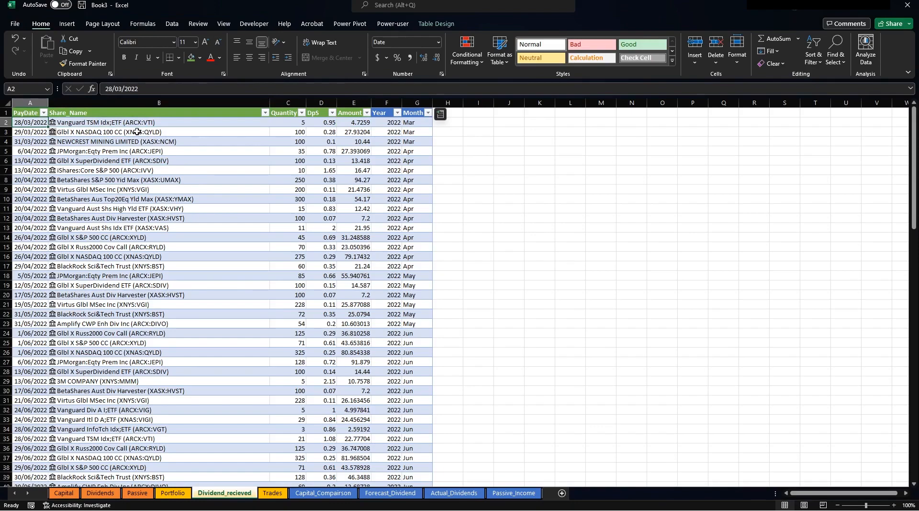
Flip between the Trades, Portfolio and Dividend_recieved sheets to compare them.
{"action": "left_click", "coordinate": [276, 493]}
{"action": "left_click", "coordinate": [231, 494]}
{"action": "left_click", "coordinate": [273, 493]}
{"action": "left_click", "coordinate": [225, 493]}
{"action": "left_click", "coordinate": [173, 493]}
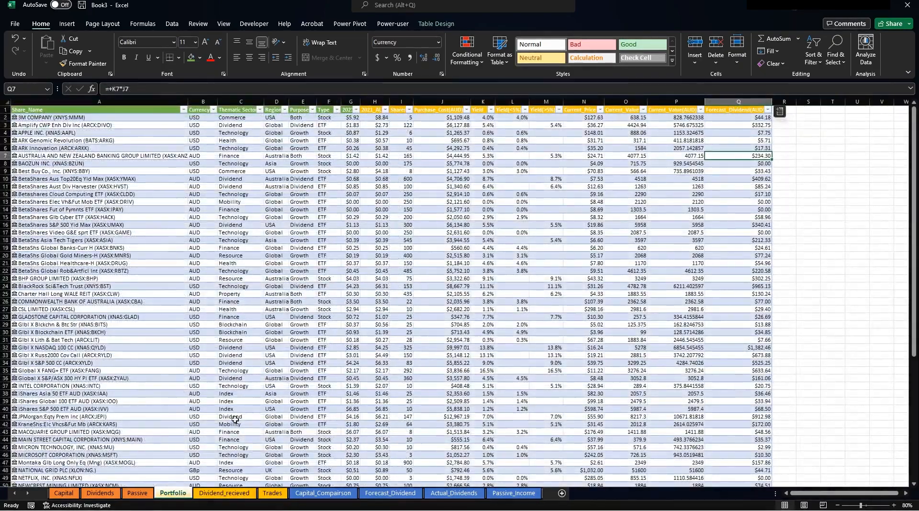
{"action": "left_click", "coordinate": [244, 494]}
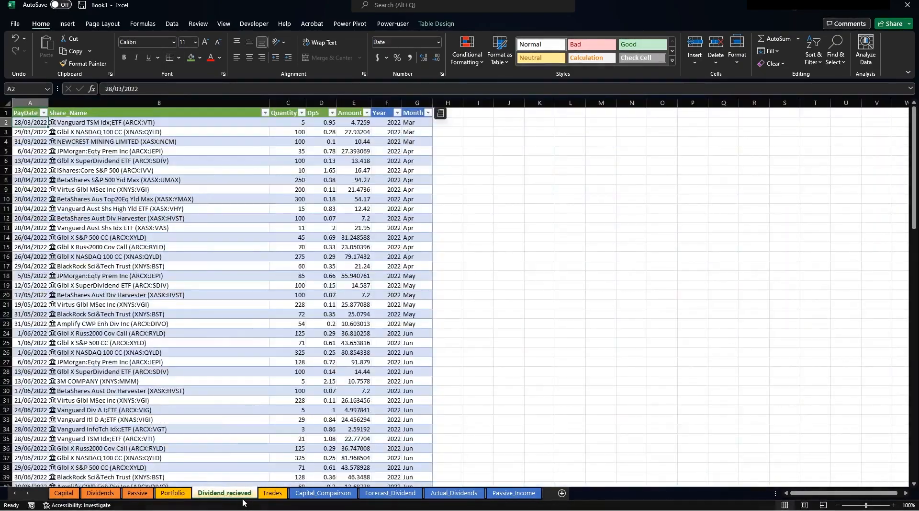
{"action": "left_click", "coordinate": [274, 495]}
{"action": "left_click", "coordinate": [235, 493]}
Fill the Year and Month header cells gold.
{"action": "left_click_drag", "start_coordinate": [382, 113], "coordinate": [411, 114]}
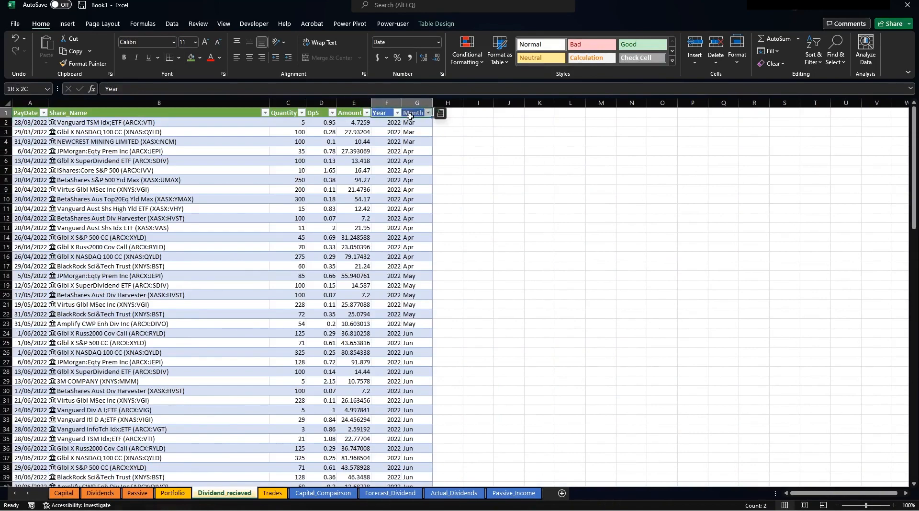
{"action": "left_click", "coordinate": [200, 57]}
{"action": "left_click", "coordinate": [206, 134]}
{"action": "left_click", "coordinate": [330, 334]}
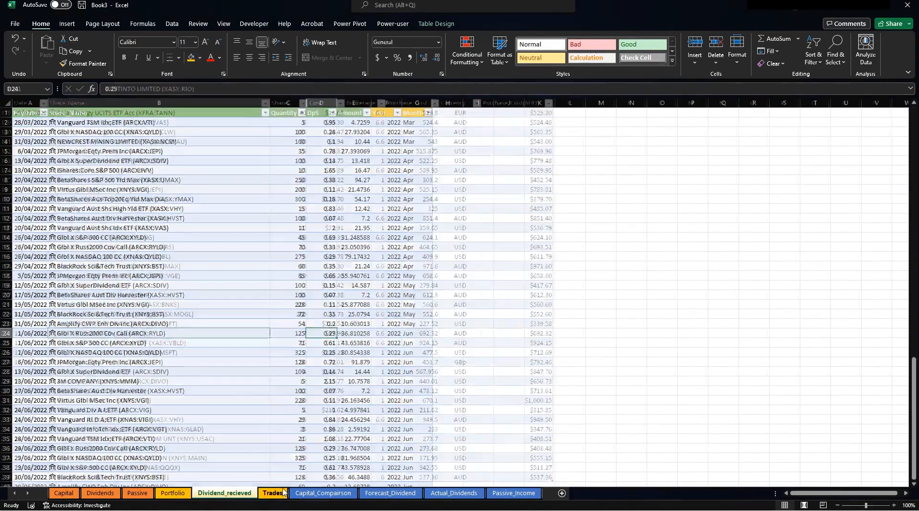
Review the Trades and empty Capital_Comparison sheets, then select inside the Portfolio table.
{"action": "left_click", "coordinate": [273, 493]}
{"action": "scroll", "coordinate": [360, 168], "scroll_direction": "up", "scroll_amount": 20}
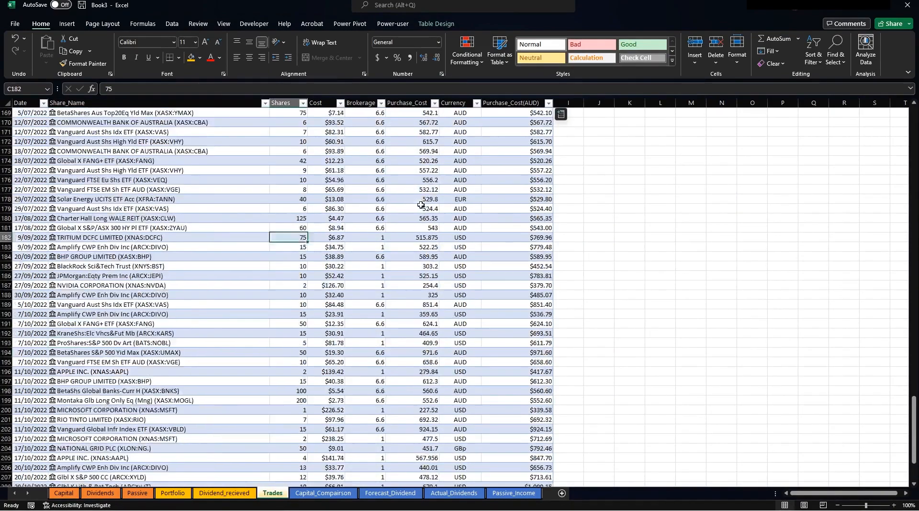
{"action": "scroll", "coordinate": [474, 272], "scroll_direction": "up", "scroll_amount": 16}
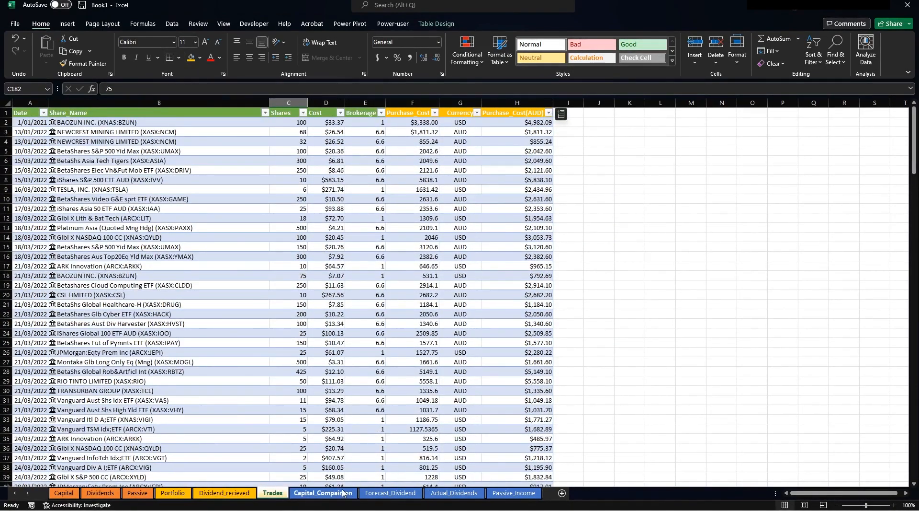
{"action": "left_click", "coordinate": [310, 230]}
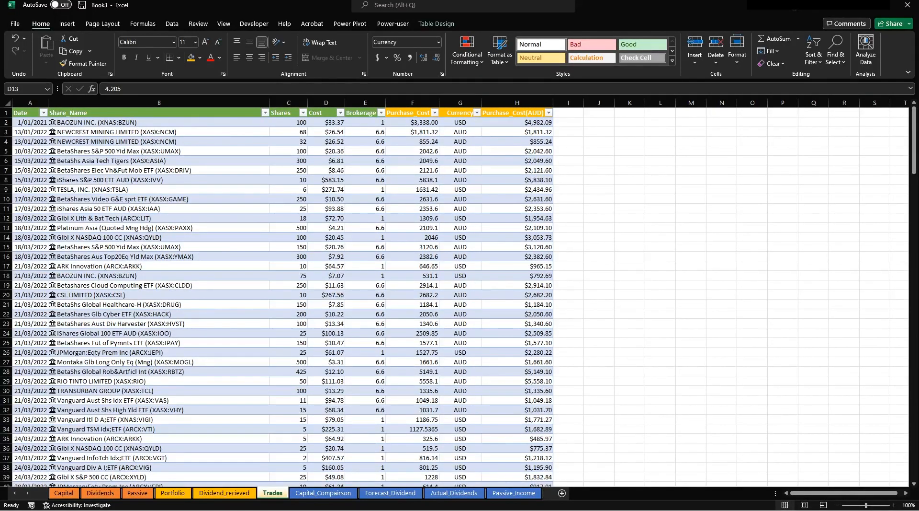
{"action": "left_click", "coordinate": [338, 494]}
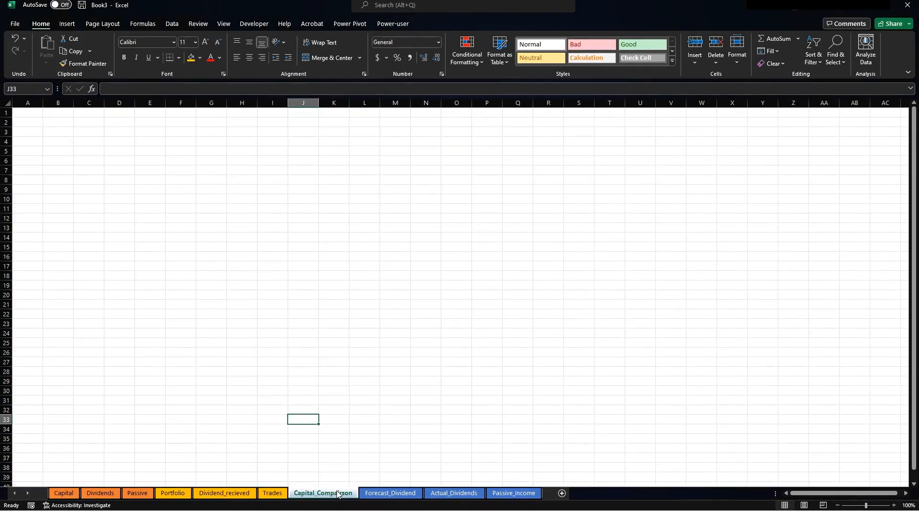
{"action": "left_click", "coordinate": [284, 325]}
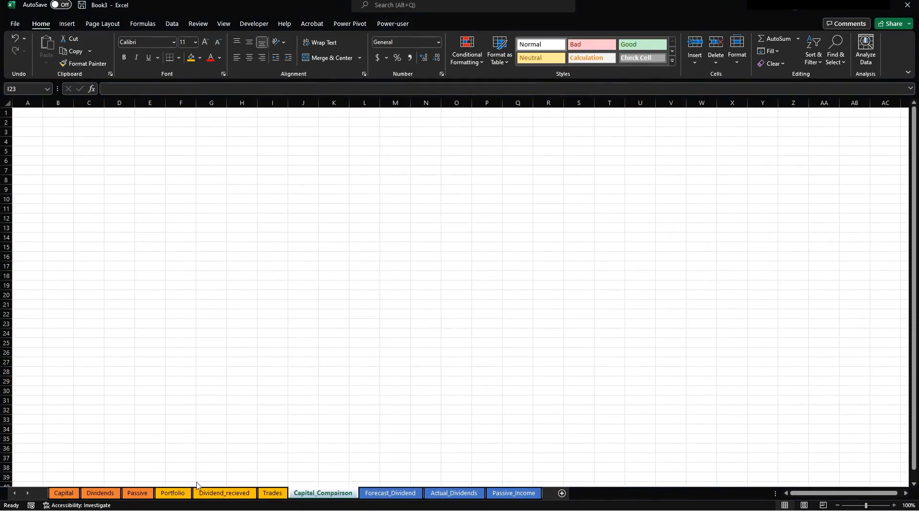
{"action": "left_click", "coordinate": [184, 493]}
{"action": "left_click", "coordinate": [76, 156]}
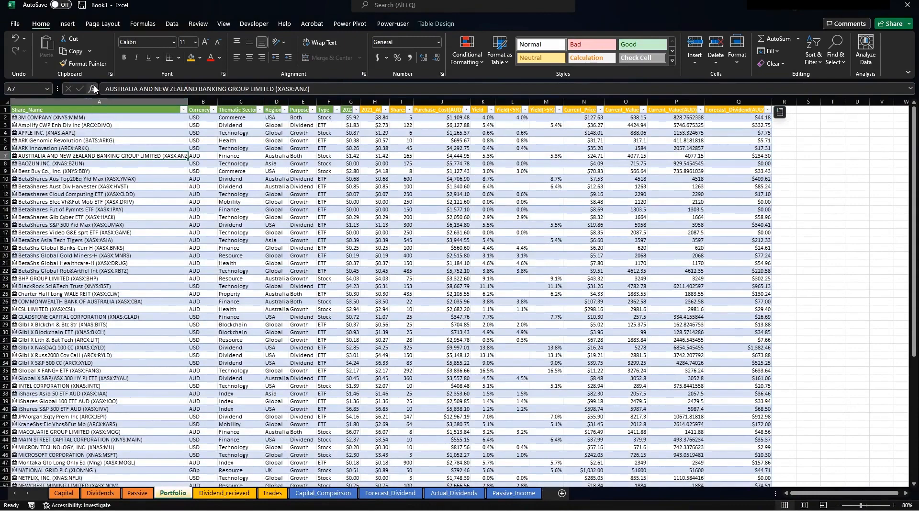
Insert a PivotTable from the Portfolio table at Capital_Compairson!$A$1 on the existing worksheet.
{"action": "left_click", "coordinate": [67, 24]}
{"action": "left_click", "coordinate": [24, 61]}
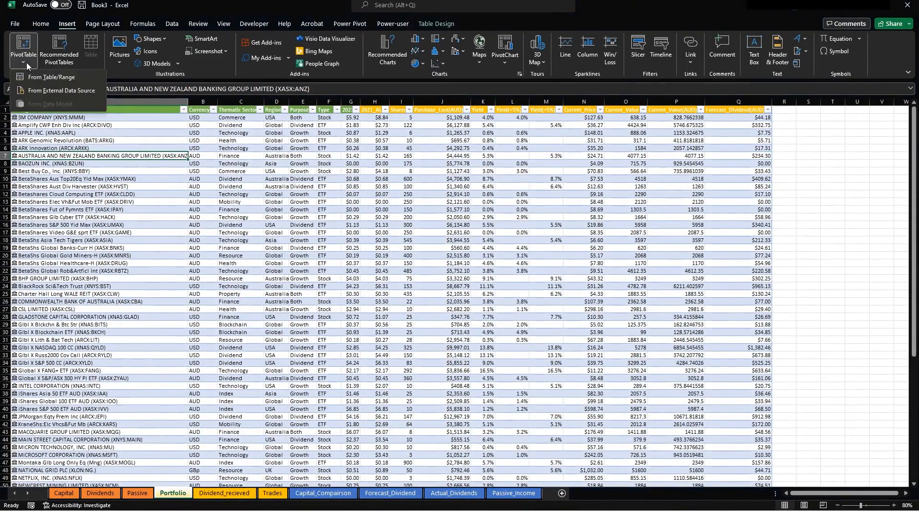
{"action": "left_click", "coordinate": [52, 77]}
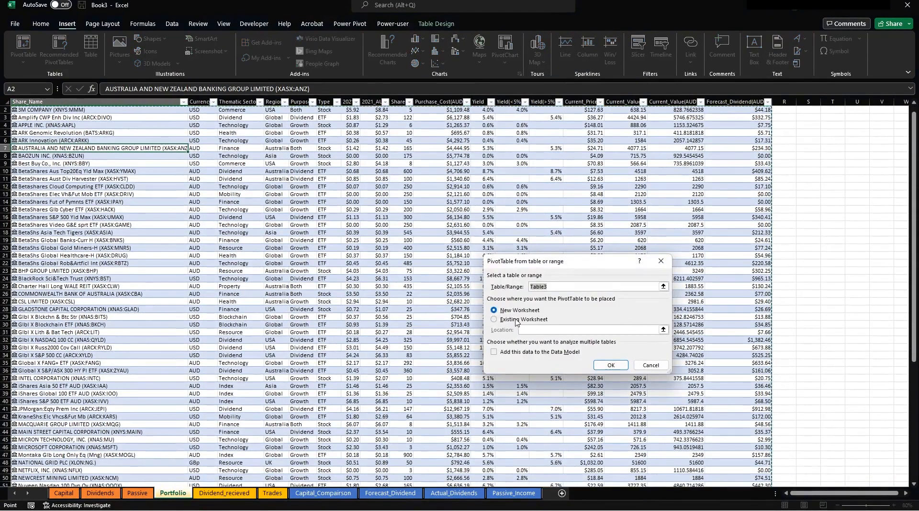
{"action": "left_click", "coordinate": [517, 320]}
{"action": "left_click", "coordinate": [663, 329]}
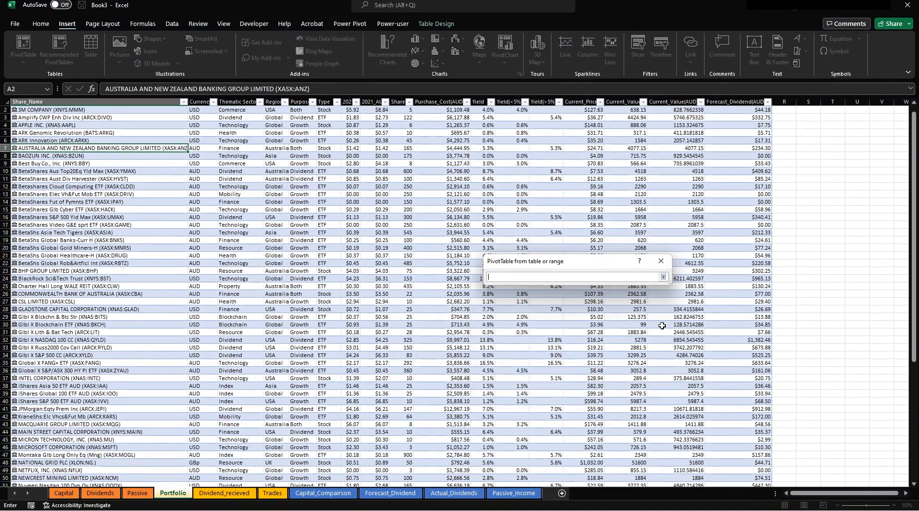
{"action": "left_click", "coordinate": [339, 494]}
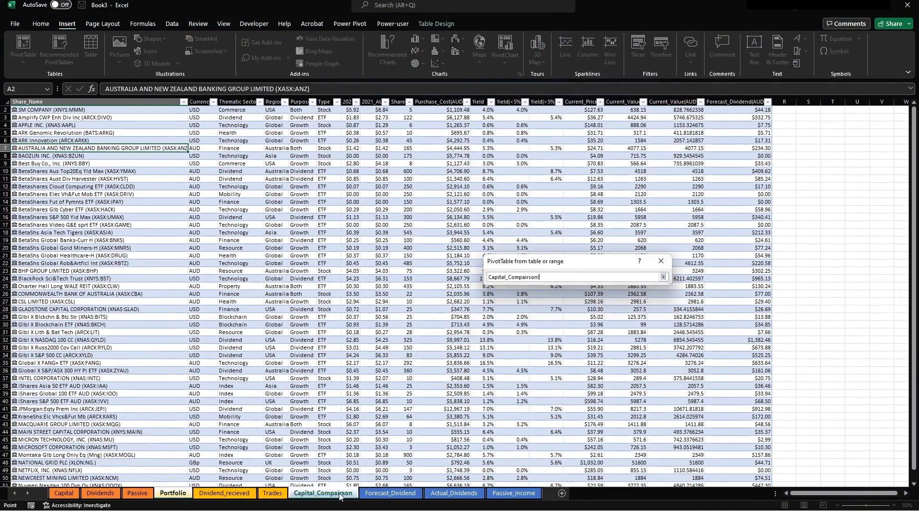
{"action": "left_click", "coordinate": [31, 113]}
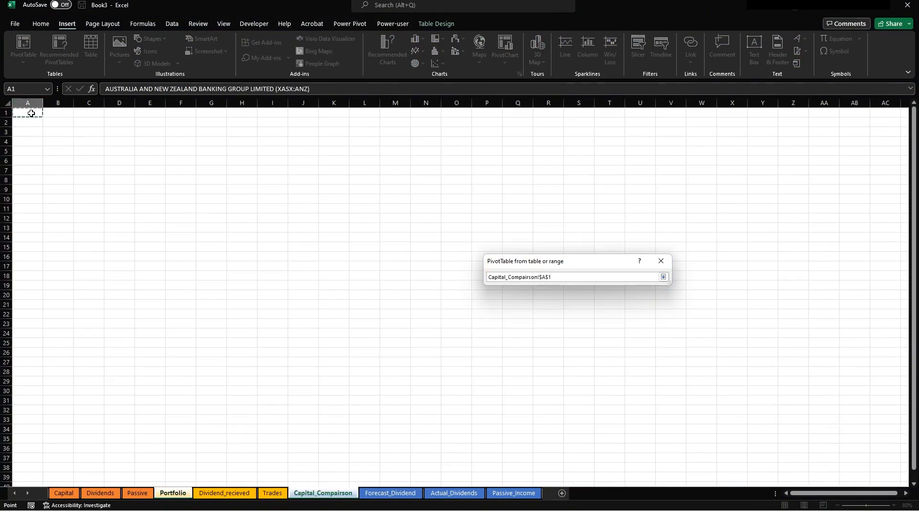
{"action": "key", "text": "Return"}
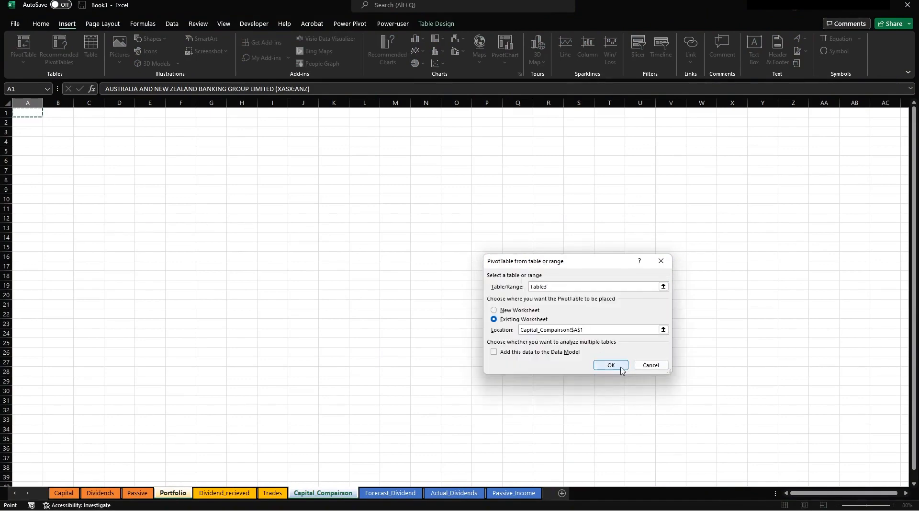
{"action": "left_click", "coordinate": [619, 367]}
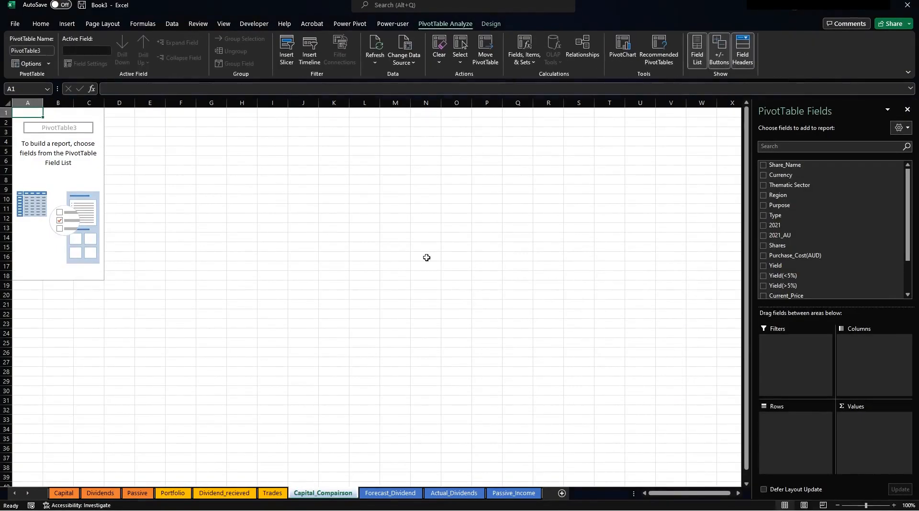
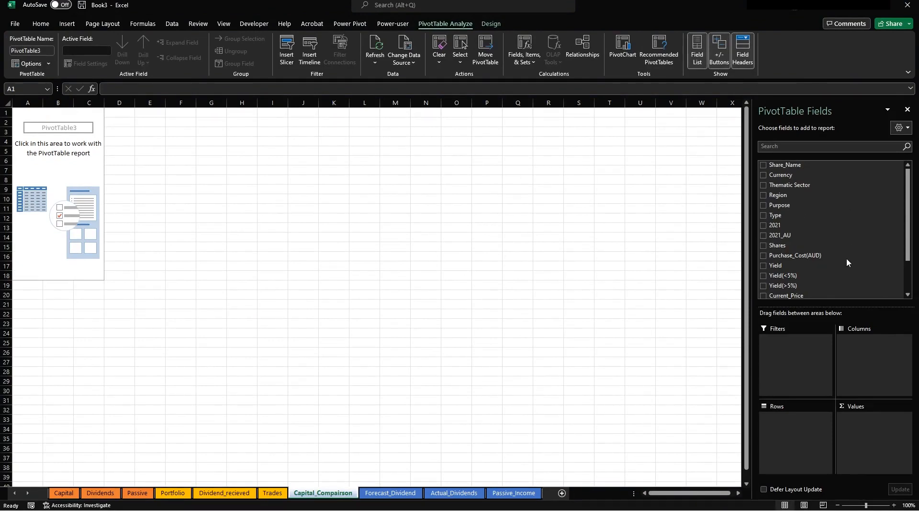
Put Thematic Sector and Share_Name in Rows, and sum Purchase_Cost(AUD) and Current_Value(AUD) in Values.
{"action": "scroll", "coordinate": [847, 258], "scroll_direction": "down", "scroll_amount": 2}
{"action": "scroll", "coordinate": [833, 261], "scroll_direction": "up", "scroll_amount": 3}
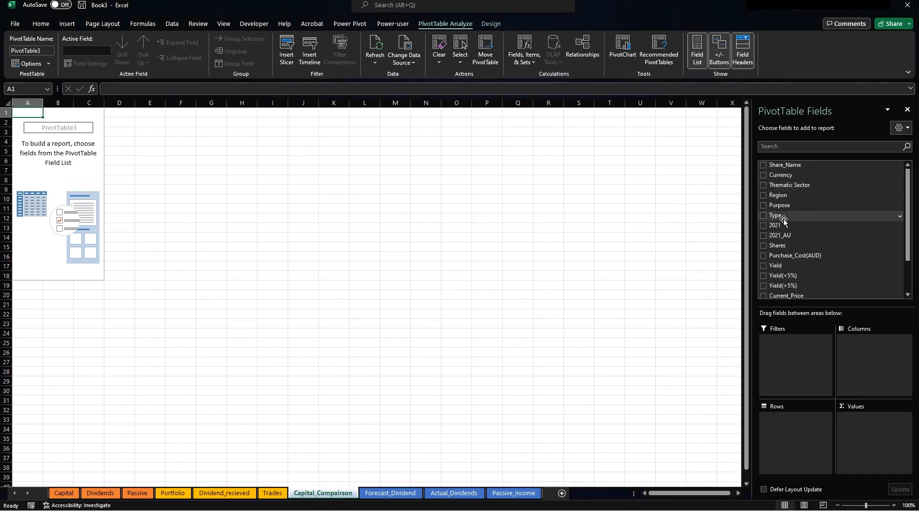
{"action": "left_click", "coordinate": [781, 186]}
{"action": "left_click_drag", "start_coordinate": [782, 186], "coordinate": [802, 423]}
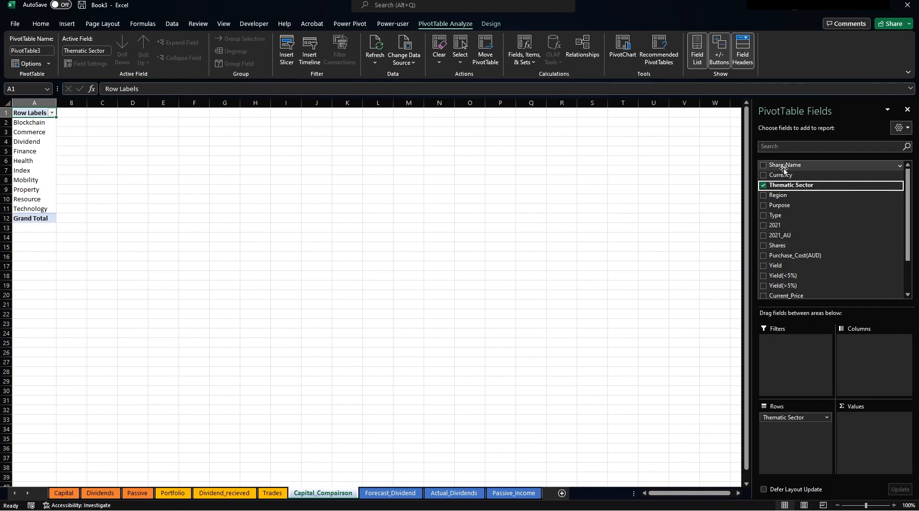
{"action": "left_click_drag", "start_coordinate": [788, 165], "coordinate": [804, 428]}
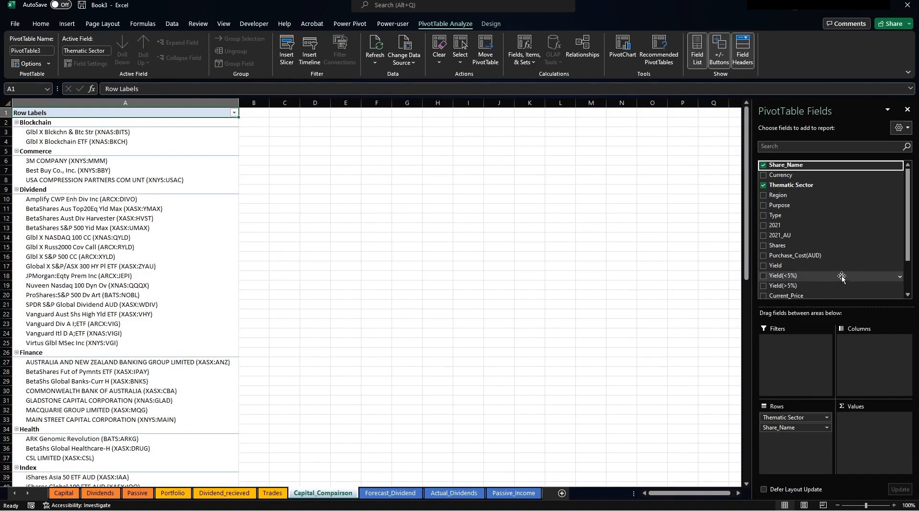
{"action": "left_click_drag", "start_coordinate": [809, 255], "coordinate": [869, 421]}
{"action": "scroll", "coordinate": [831, 242], "scroll_direction": "down", "scroll_amount": 1}
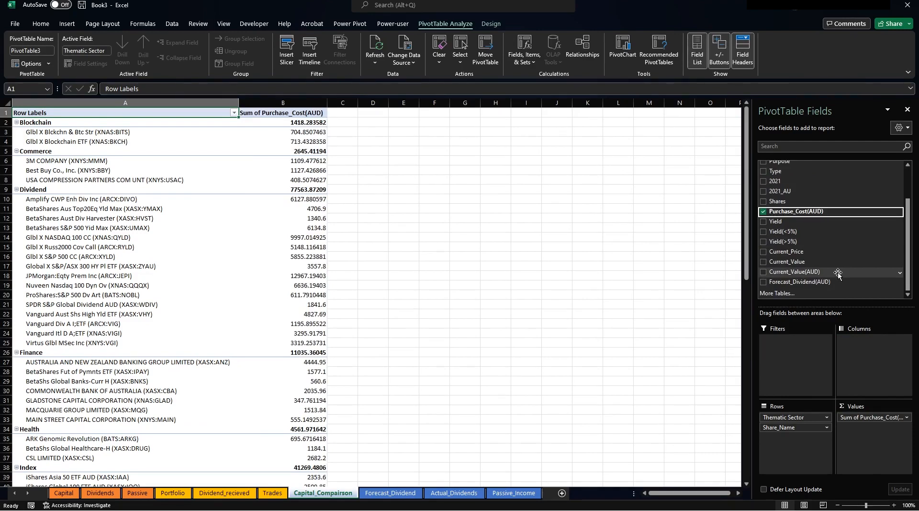
{"action": "left_click_drag", "start_coordinate": [838, 273], "coordinate": [862, 445]}
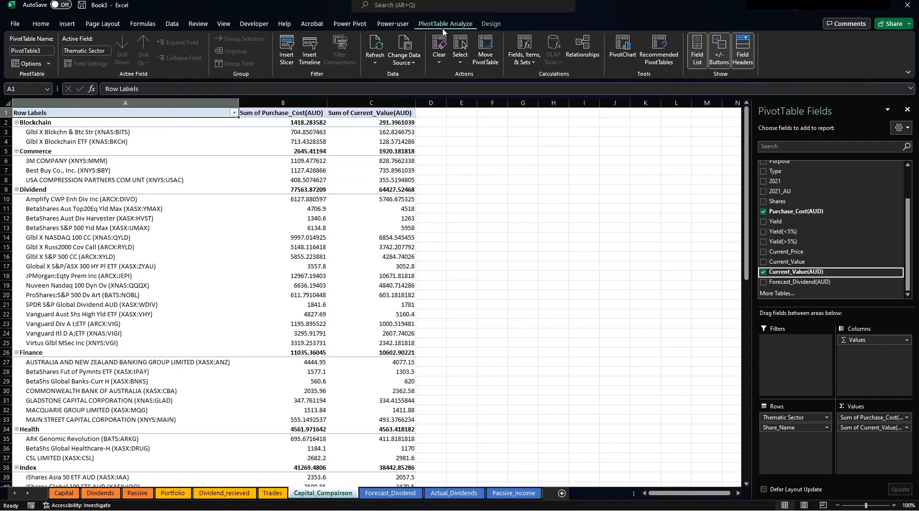
Switch the pivot to Tabular Form layout and autofit column A.
{"action": "left_click", "coordinate": [491, 23]}
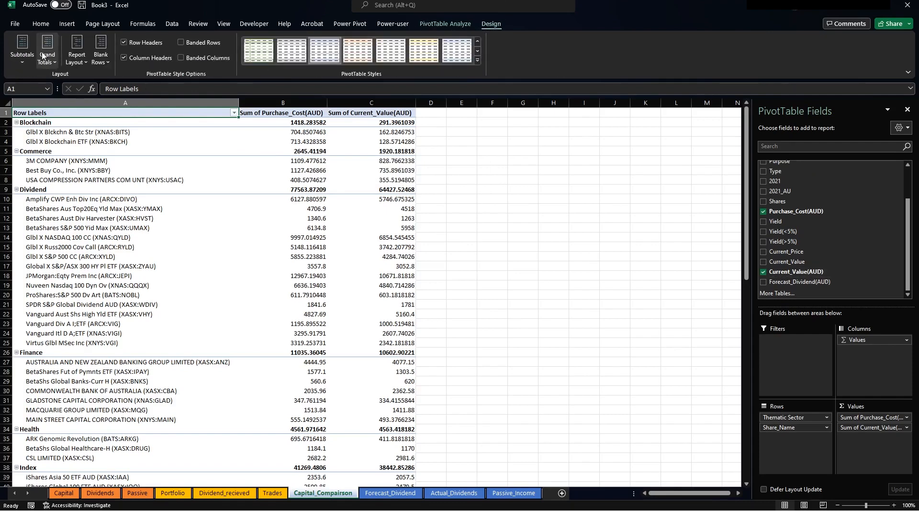
{"action": "left_click", "coordinate": [77, 56]}
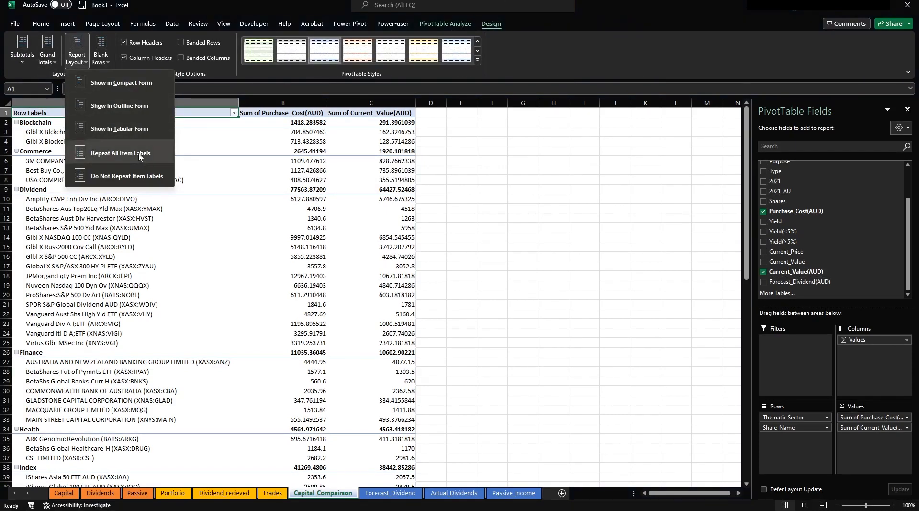
{"action": "left_click", "coordinate": [126, 129]}
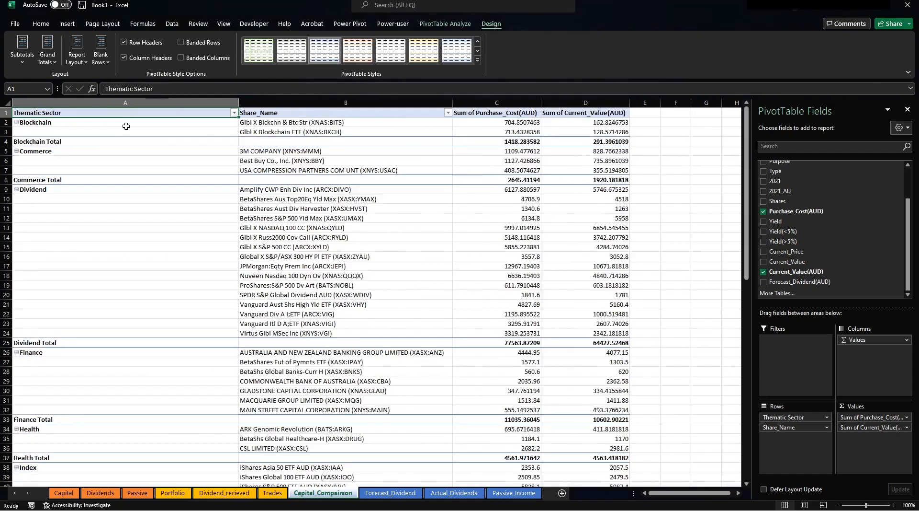
{"action": "double_click", "coordinate": [239, 107]}
{"action": "left_click", "coordinate": [217, 146]}
{"action": "left_click", "coordinate": [178, 222]}
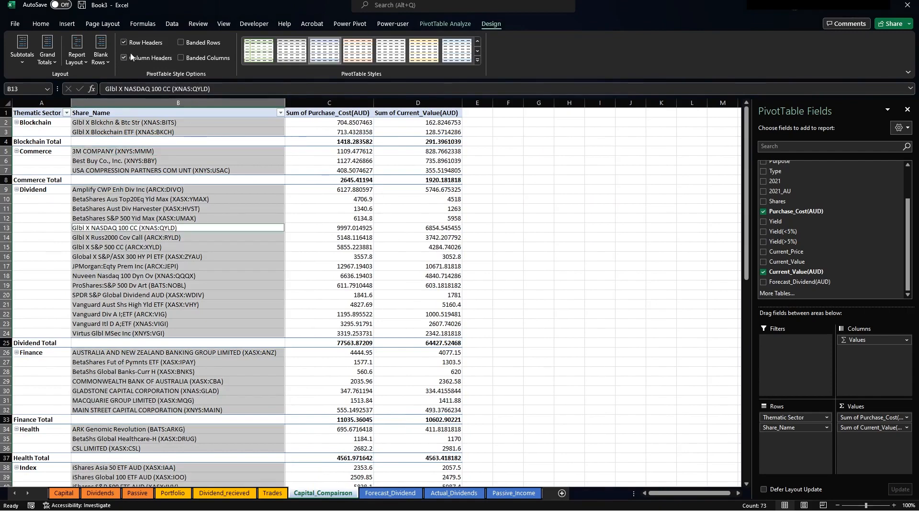
Hide the sector subtotals and turn grand totals off for rows and columns.
{"action": "left_click", "coordinate": [22, 50]}
{"action": "left_click", "coordinate": [56, 73]}
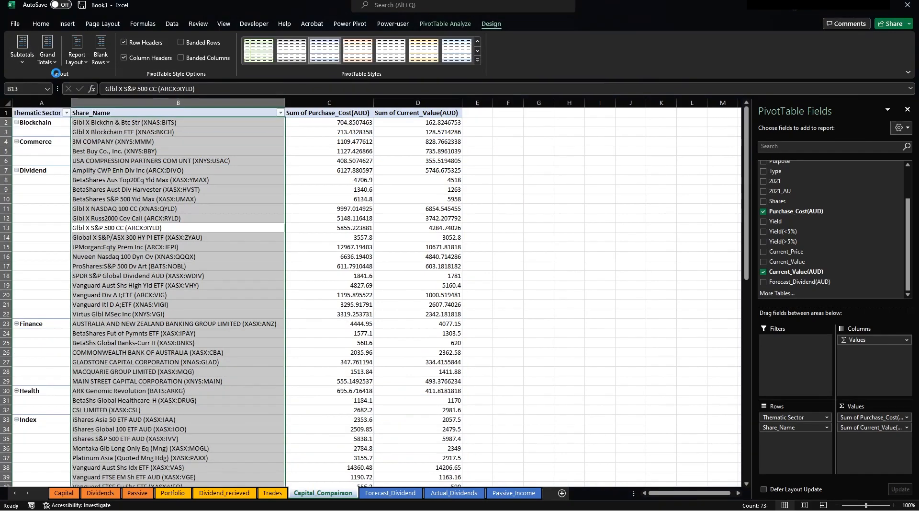
{"action": "left_click", "coordinate": [22, 50]}
{"action": "left_click", "coordinate": [48, 52]}
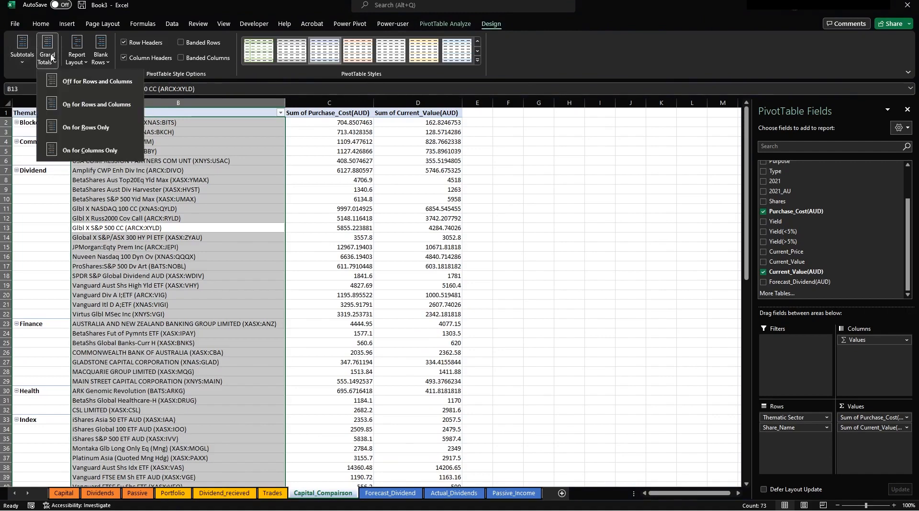
{"action": "left_click", "coordinate": [98, 86]}
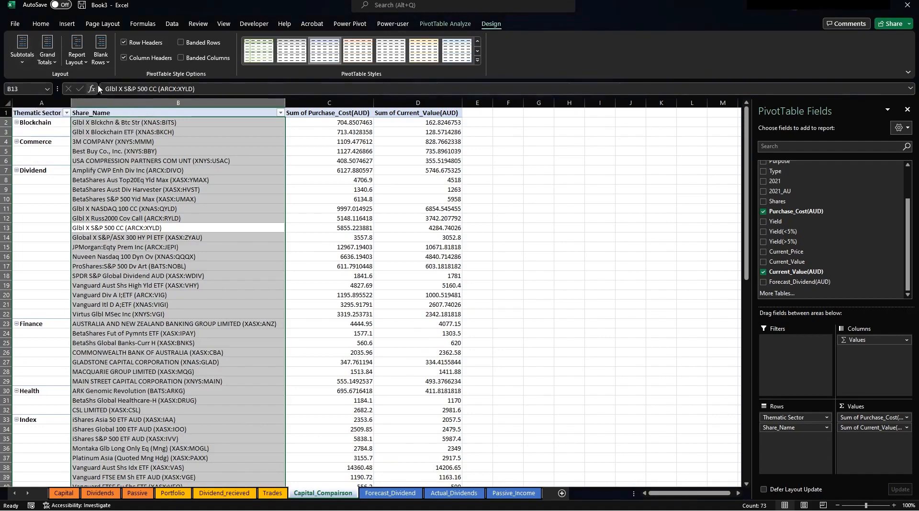
{"action": "left_click", "coordinate": [163, 161]}
{"action": "scroll", "coordinate": [322, 232], "scroll_direction": "down", "scroll_amount": 10}
{"action": "scroll", "coordinate": [344, 232], "scroll_direction": "up", "scroll_amount": 10}
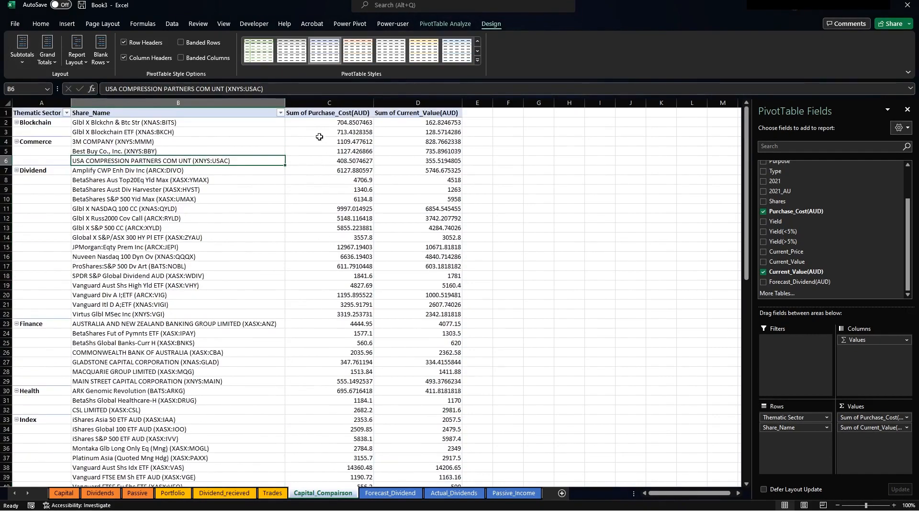
{"action": "left_click_drag", "start_coordinate": [329, 102], "coordinate": [437, 161]}
Format value columns C:D as Currency with 0 decimal places.
{"action": "right_click", "coordinate": [437, 161]}
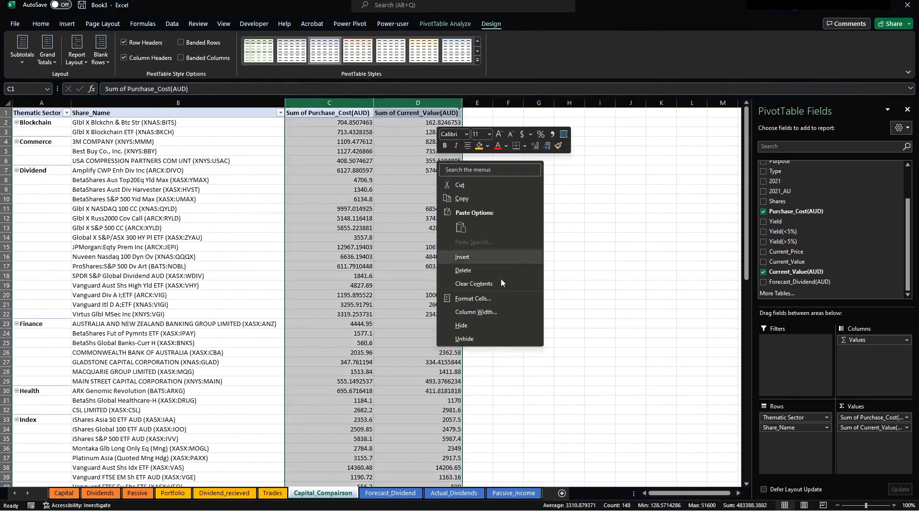
{"action": "left_click", "coordinate": [486, 303]}
{"action": "left_click", "coordinate": [388, 237]}
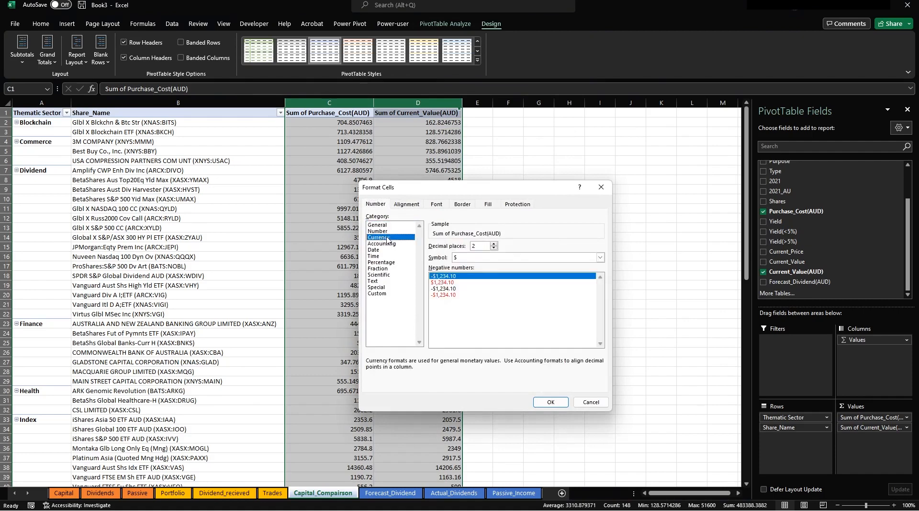
{"action": "left_click", "coordinate": [494, 248]}
{"action": "left_click", "coordinate": [550, 402]}
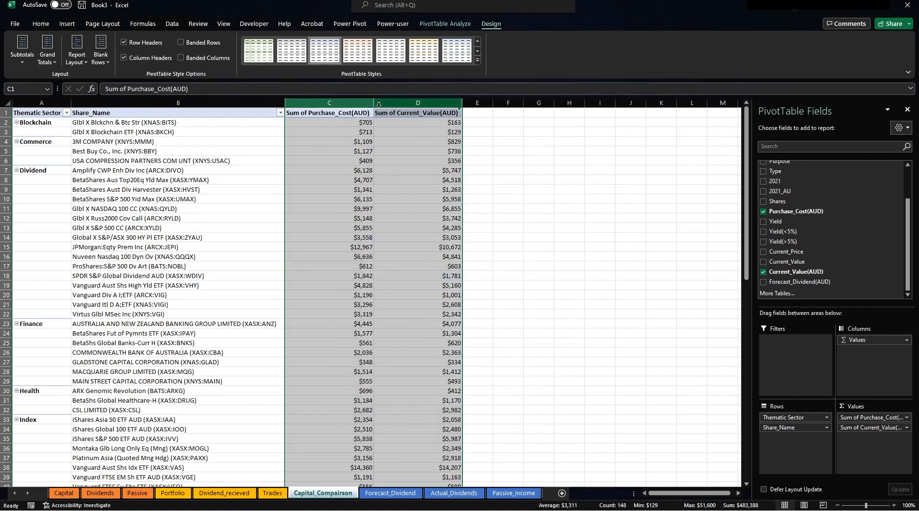
Check the underlying values in C11 and C9, then go to the Capital sheet.
{"action": "left_click", "coordinate": [372, 210]}
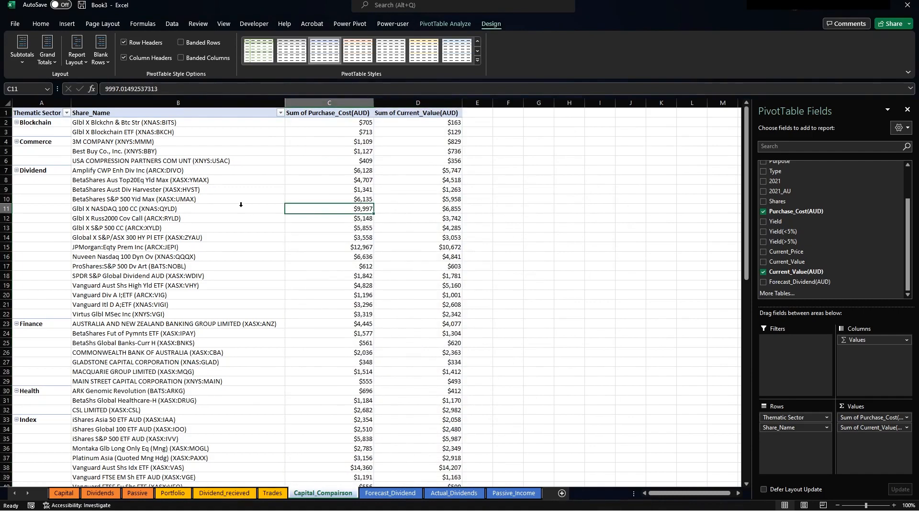
{"action": "left_click", "coordinate": [348, 189]}
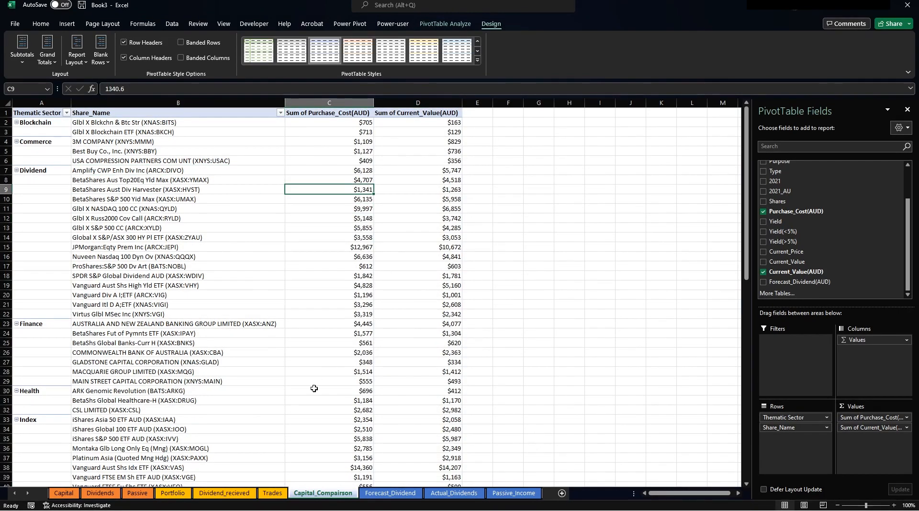
{"action": "left_click", "coordinate": [64, 492]}
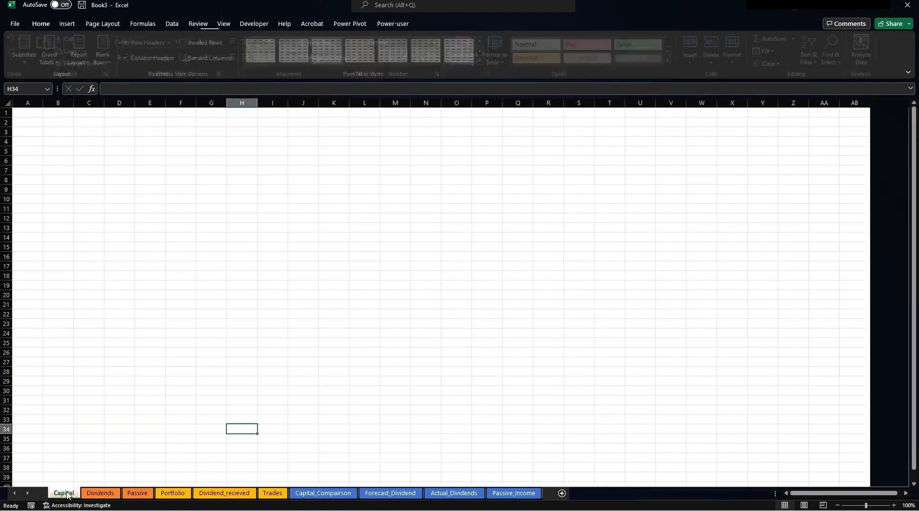
Start a Page Layout picture background, then cancel the picture chooser.
{"action": "left_click", "coordinate": [265, 226]}
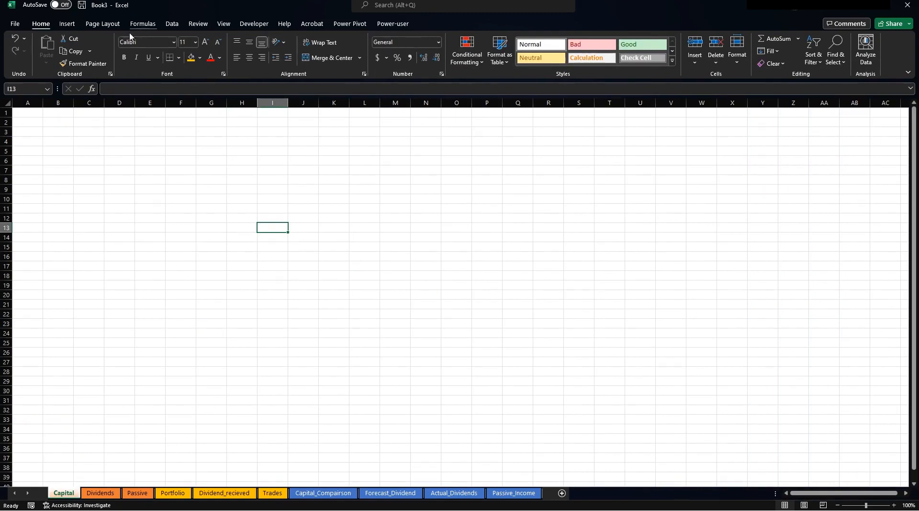
{"action": "left_click", "coordinate": [94, 24]}
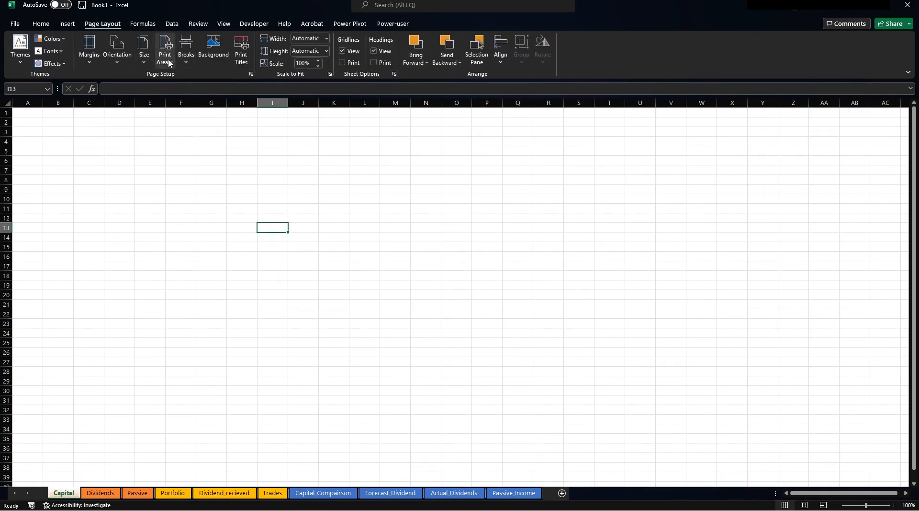
{"action": "left_click", "coordinate": [216, 48]}
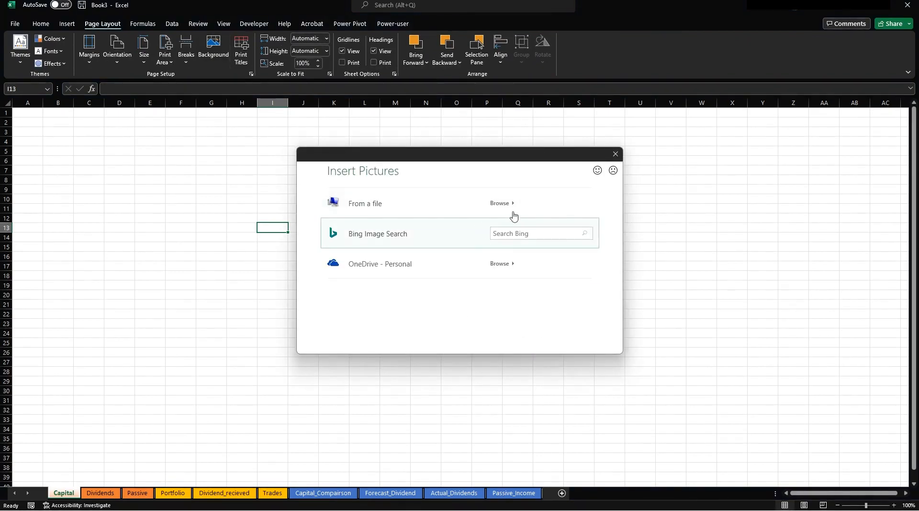
{"action": "left_click", "coordinate": [616, 154]}
{"action": "left_click", "coordinate": [180, 131]}
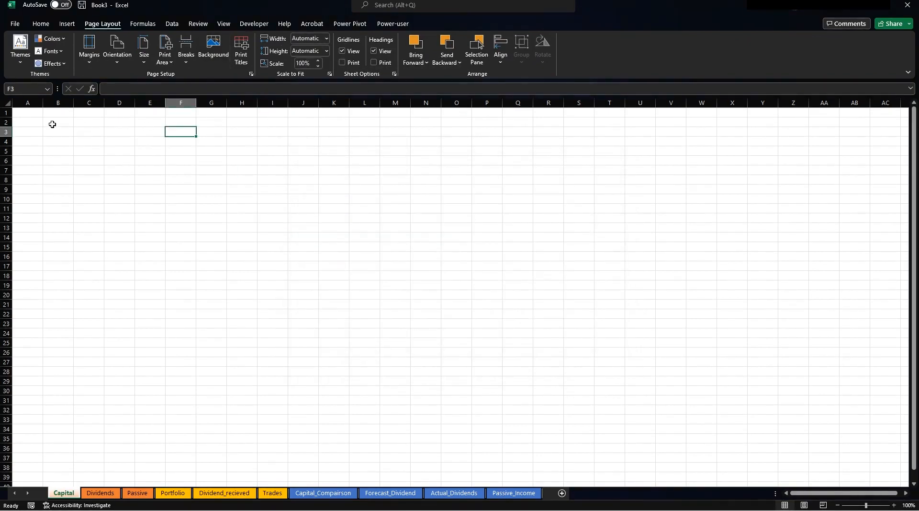
Fill the range from A1 to about AF132 with black.
{"action": "left_click", "coordinate": [25, 111]}
{"action": "left_click_drag", "start_coordinate": [25, 111], "coordinate": [809, 451]}
{"action": "left_click", "coordinate": [41, 24]}
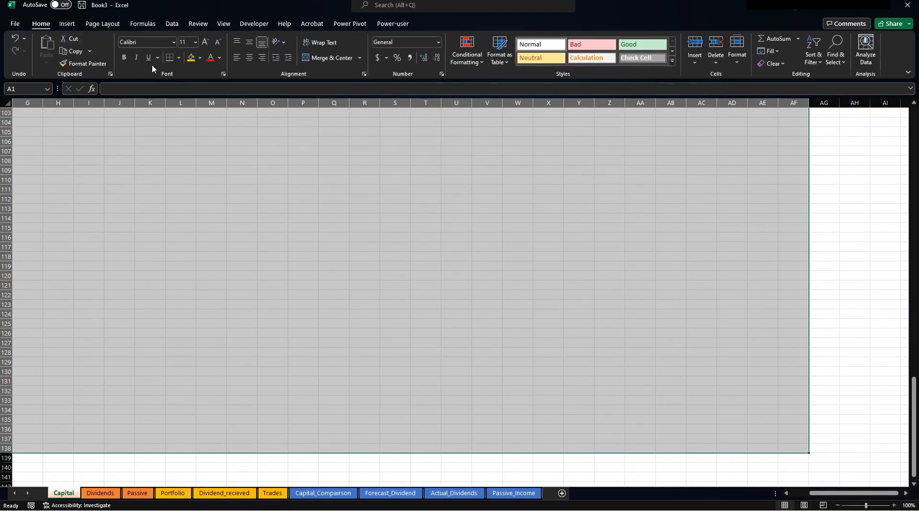
{"action": "left_click", "coordinate": [200, 58]}
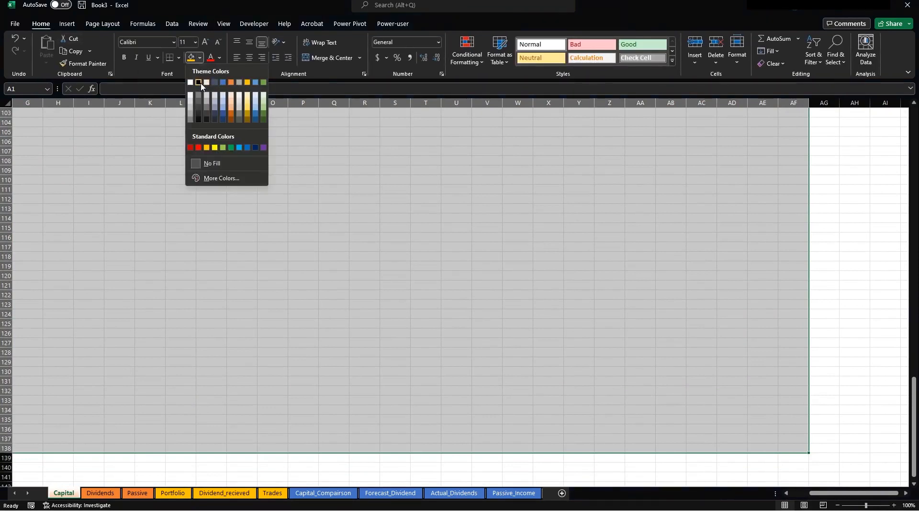
{"action": "left_click", "coordinate": [214, 85]}
{"action": "left_click", "coordinate": [378, 228]}
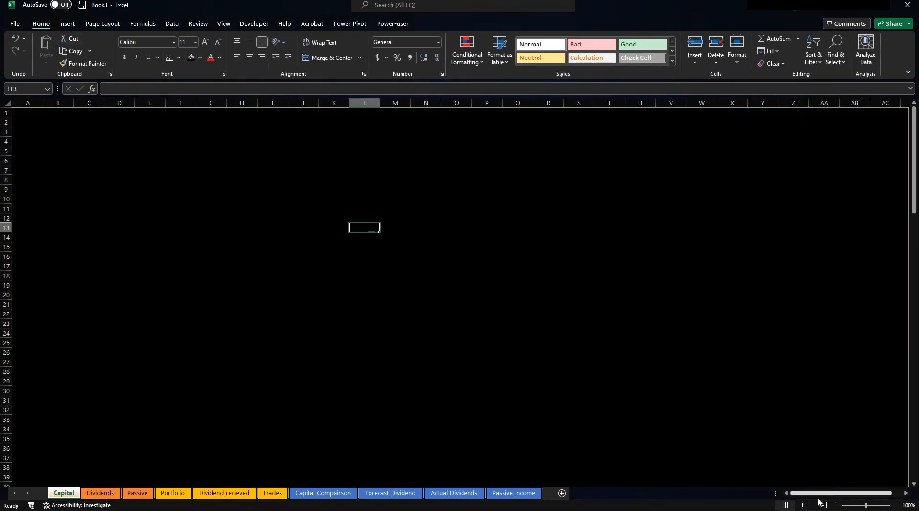
Click around cells G10, G4, F6, I2 and G2 on the black sheet.
{"action": "left_click", "coordinate": [215, 198]}
{"action": "left_click", "coordinate": [214, 140]}
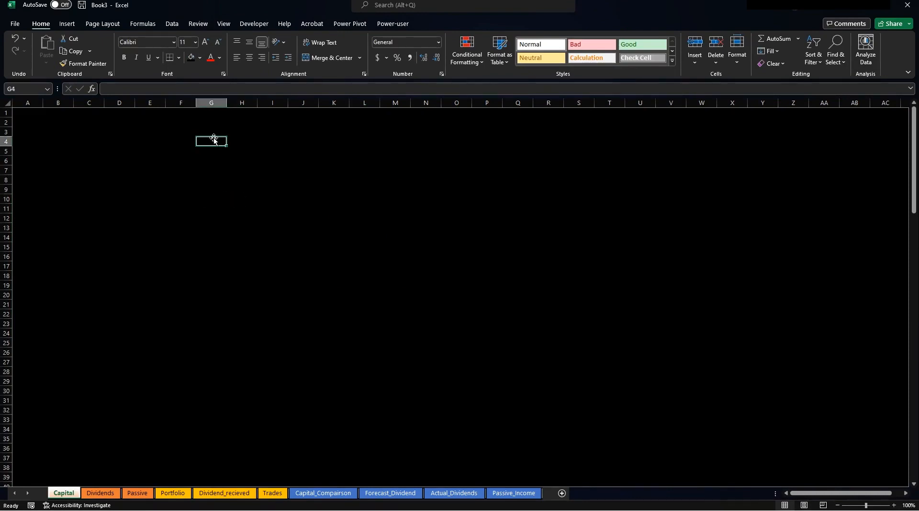
{"action": "left_click_drag", "start_coordinate": [855, 352], "coordinate": [113, 137]}
{"action": "left_click", "coordinate": [113, 121]}
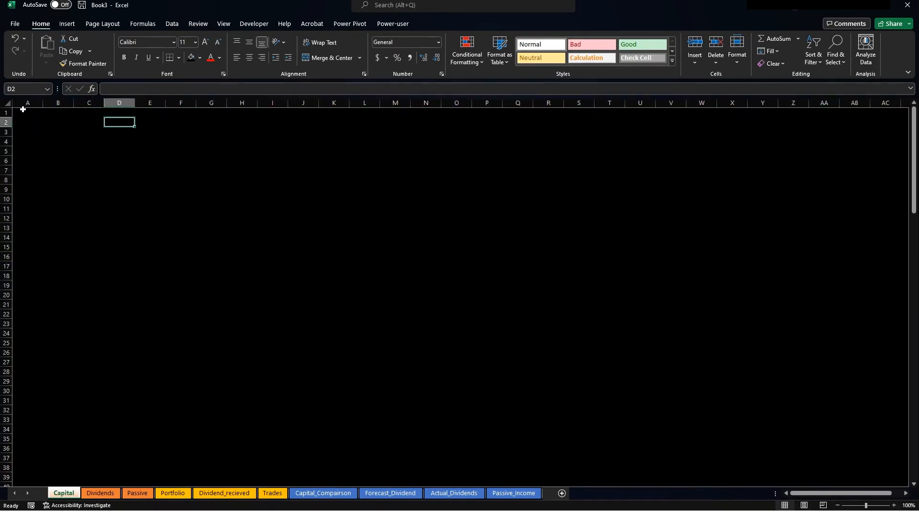
{"action": "left_click", "coordinate": [185, 162]}
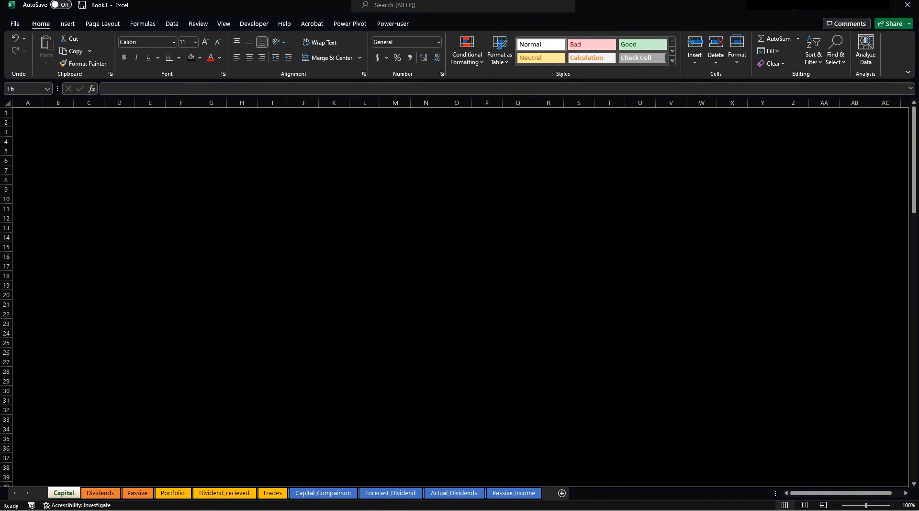
{"action": "left_click", "coordinate": [268, 122]}
{"action": "left_click", "coordinate": [211, 121]}
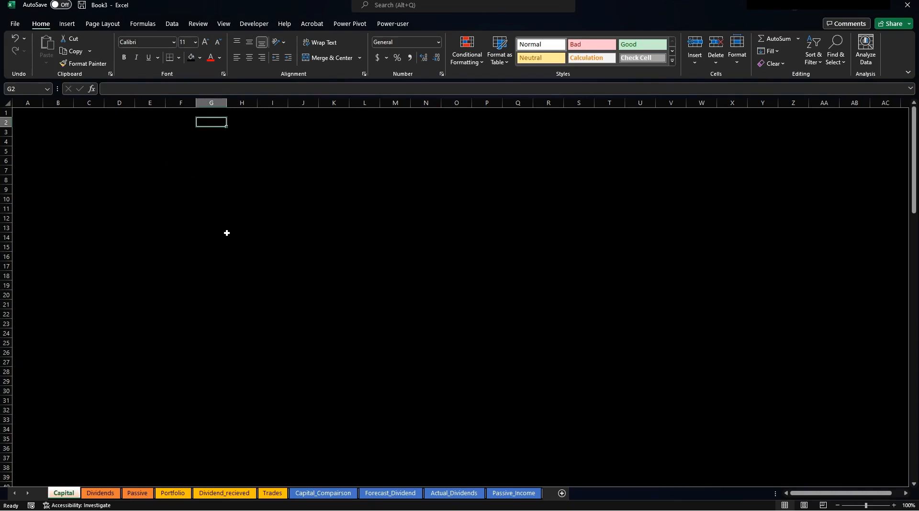
Draw a wide rectangle across the top rows and snug it against row 1 and column A.
{"action": "left_click", "coordinate": [64, 24]}
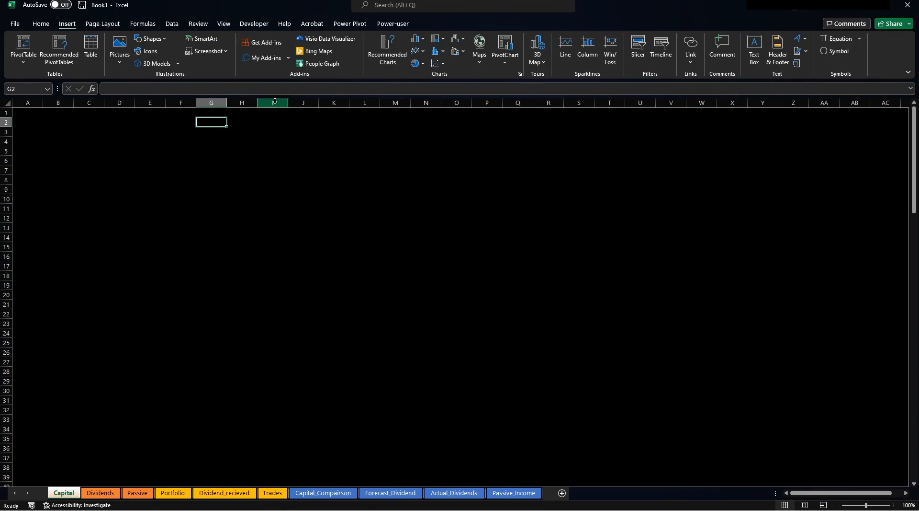
{"action": "left_click", "coordinate": [149, 41]}
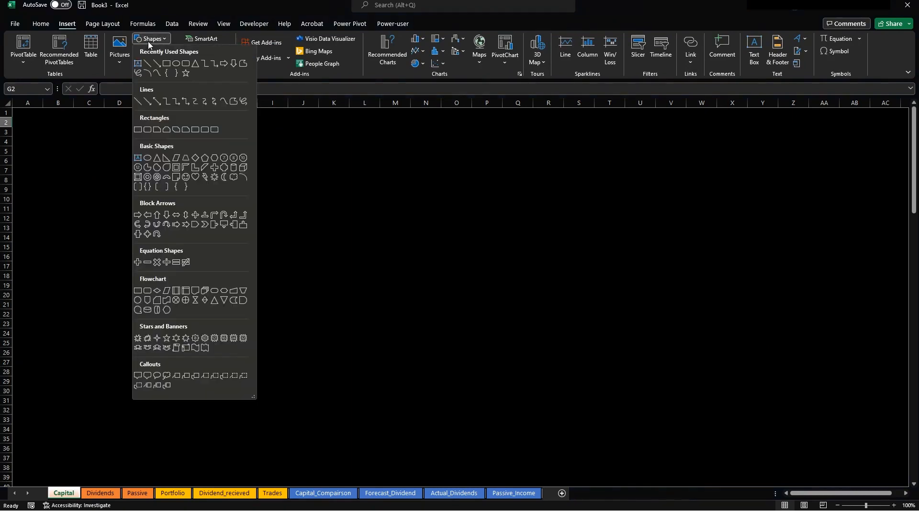
{"action": "left_click", "coordinate": [168, 65]}
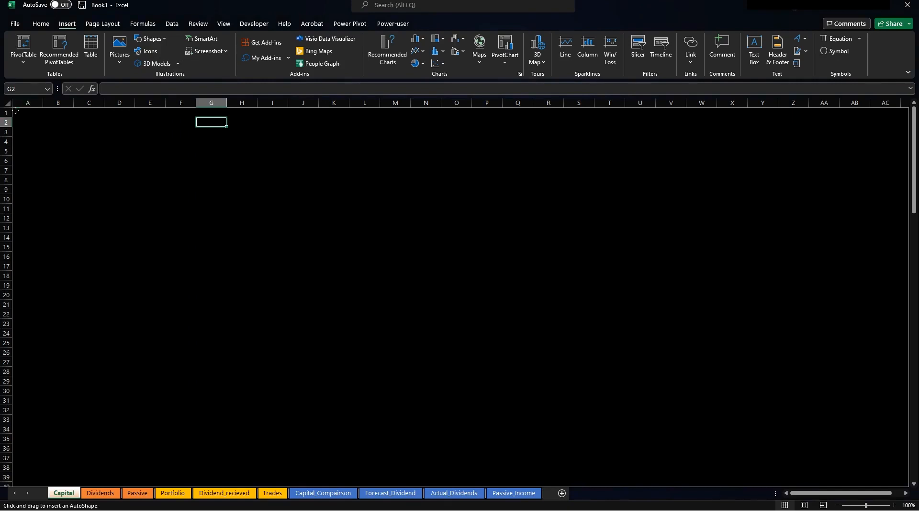
{"action": "mouse_move", "coordinate": [16, 110]}
{"action": "left_mouse_down"}
{"action": "mouse_move", "coordinate": [644, 170]}
{"action": "mouse_move", "coordinate": [909, 136]}
{"action": "mouse_move", "coordinate": [909, 147]}
{"action": "mouse_move", "coordinate": [819, 136]}
{"action": "left_mouse_up"}
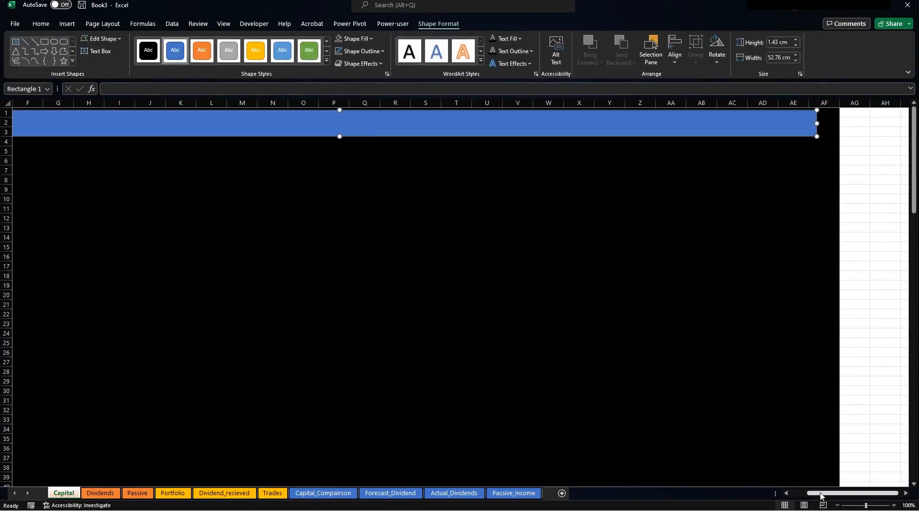
{"action": "left_click_drag", "start_coordinate": [821, 495], "coordinate": [803, 495]}
{"action": "left_click", "coordinate": [211, 198]}
{"action": "left_click", "coordinate": [212, 127]}
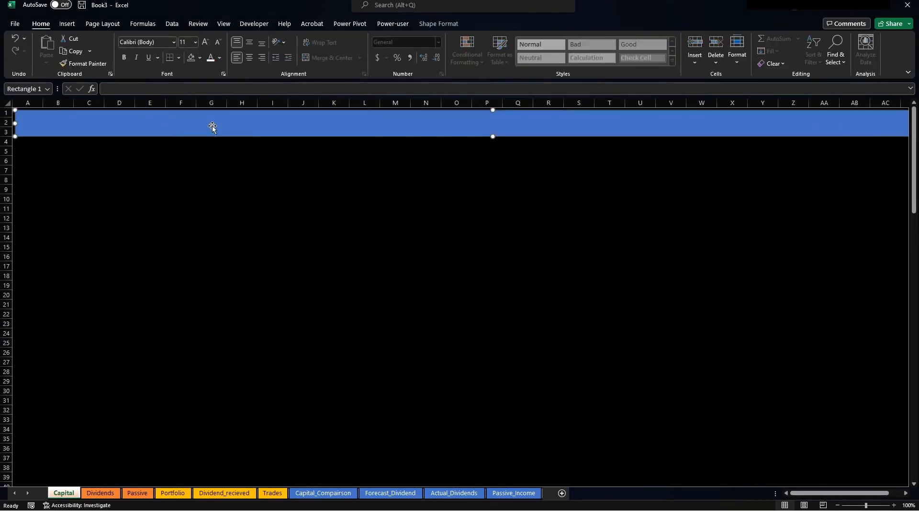
{"action": "left_click_drag", "start_coordinate": [212, 127], "coordinate": [207, 122]}
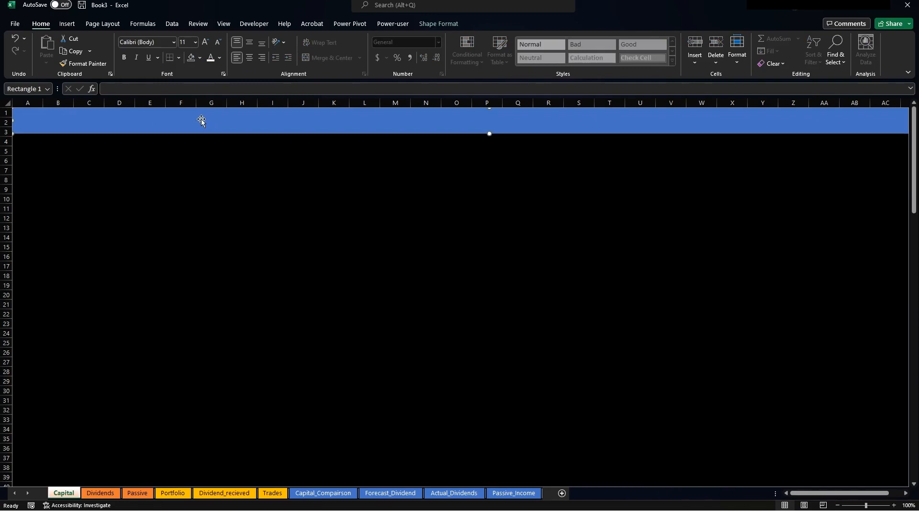
{"action": "left_click", "coordinate": [261, 186]}
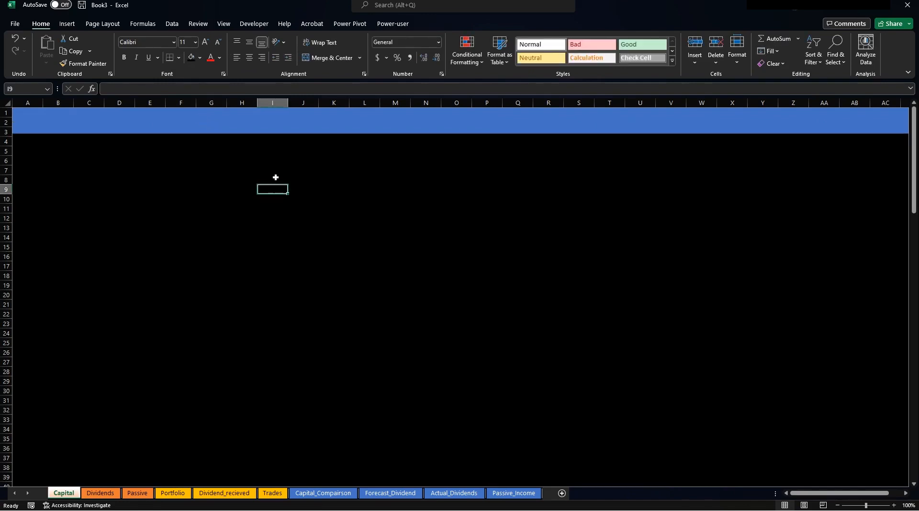
{"action": "left_click", "coordinate": [67, 24]}
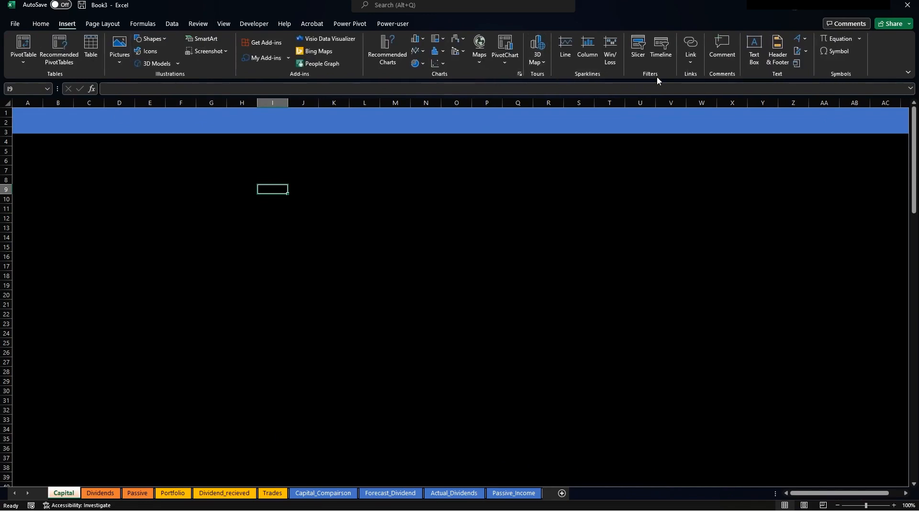
Add a 'Capital' text box on the banner in Abadi font, size 18.
{"action": "left_click", "coordinate": [756, 52]}
{"action": "left_click", "coordinate": [484, 186]}
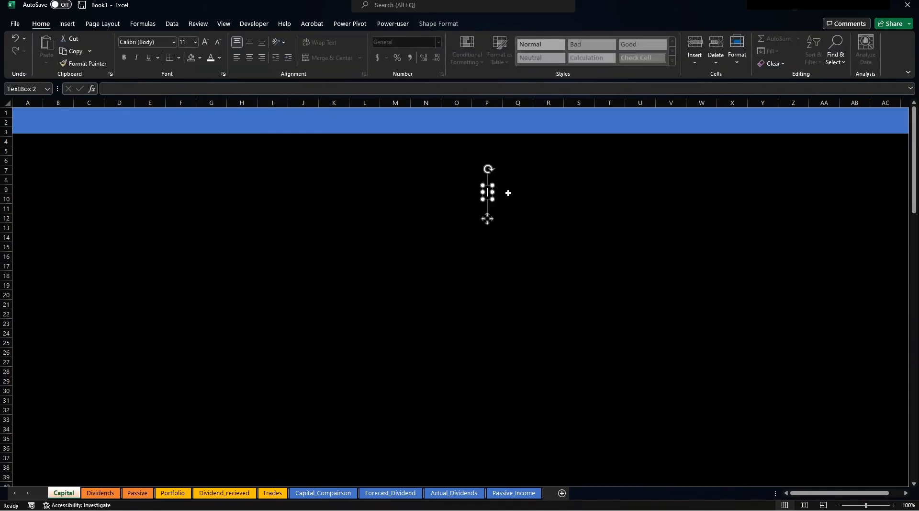
{"action": "type", "text": "Capital"}
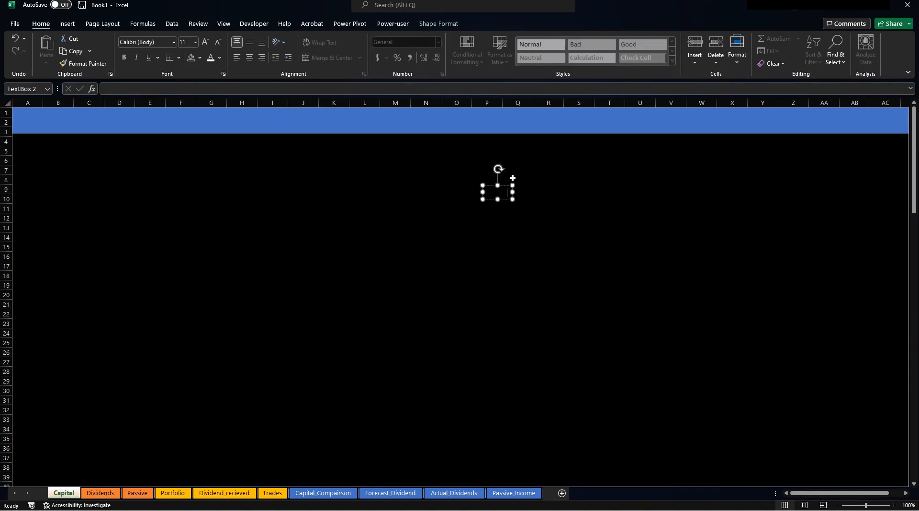
{"action": "left_click_drag", "start_coordinate": [513, 178], "coordinate": [37, 114]}
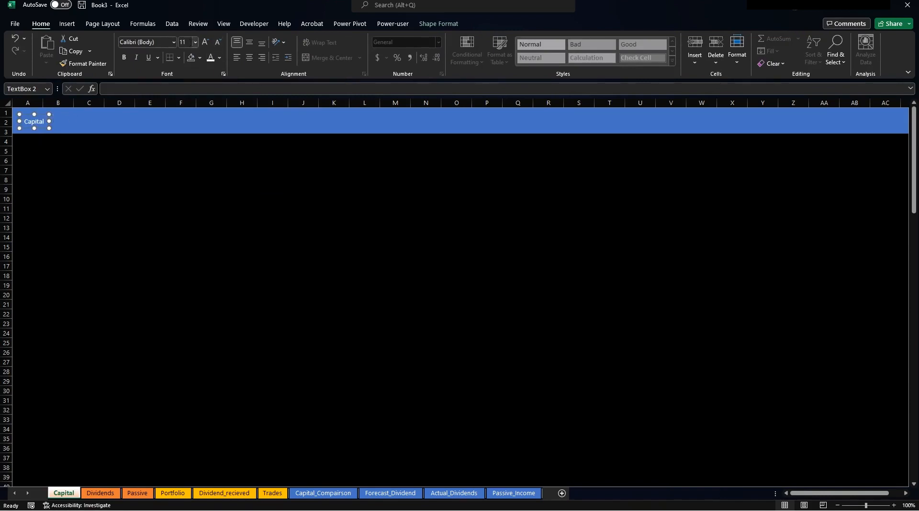
{"action": "left_click", "coordinate": [174, 42]}
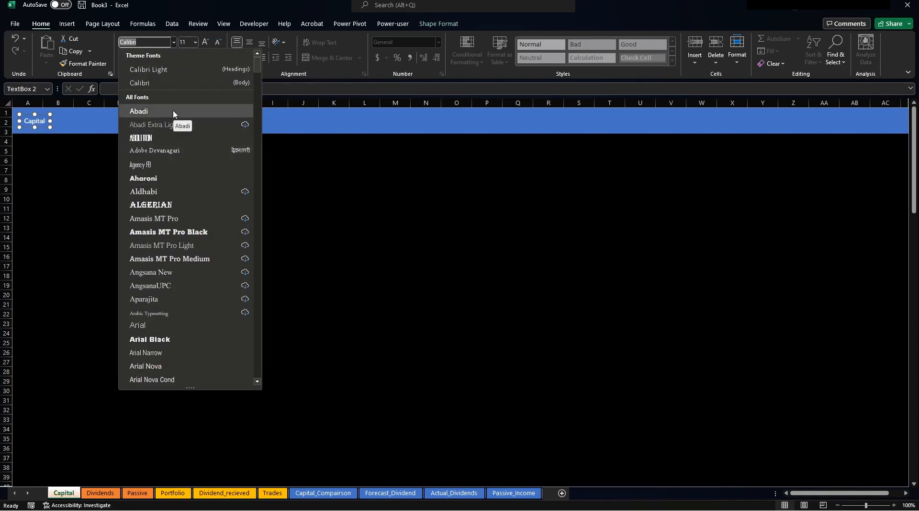
{"action": "left_click", "coordinate": [139, 111]}
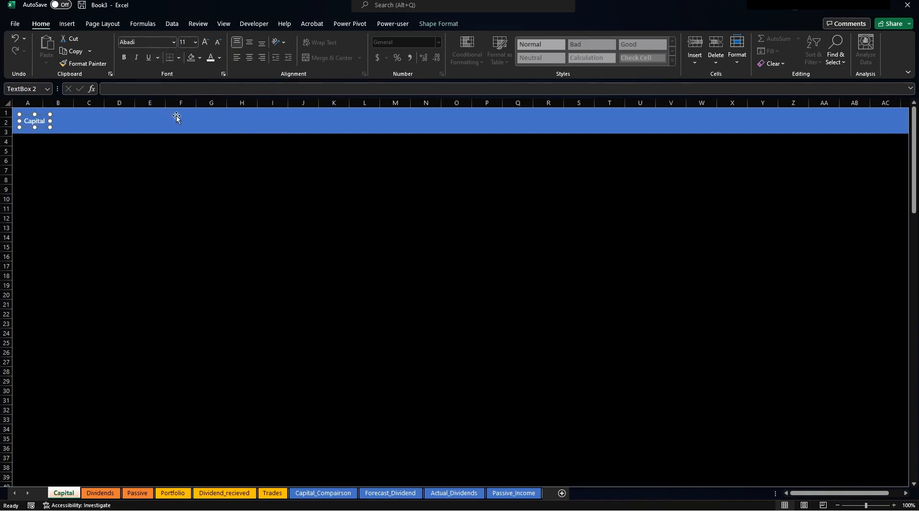
{"action": "left_click", "coordinate": [204, 42]}
{"action": "left_click", "coordinate": [204, 42]}
{"action": "left_click", "coordinate": [205, 42]}
{"action": "left_click", "coordinate": [204, 42]}
{"action": "left_click_drag", "start_coordinate": [56, 116], "coordinate": [65, 113]}
Duplicate the label into 'Dividends' and 'Passive' copies placed rightward along the banner.
{"action": "key", "text": "ctrl+d"}
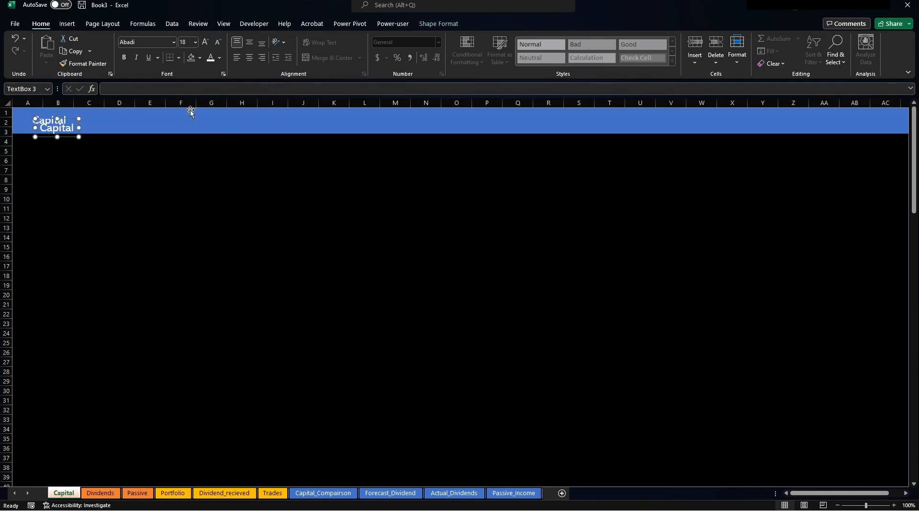
{"action": "left_click_drag", "start_coordinate": [68, 137], "coordinate": [131, 128]}
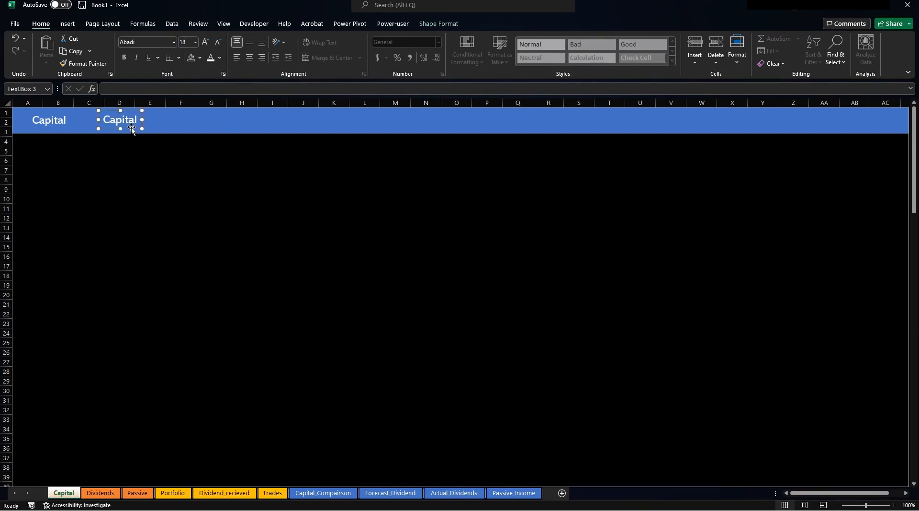
{"action": "double_click", "coordinate": [115, 117]}
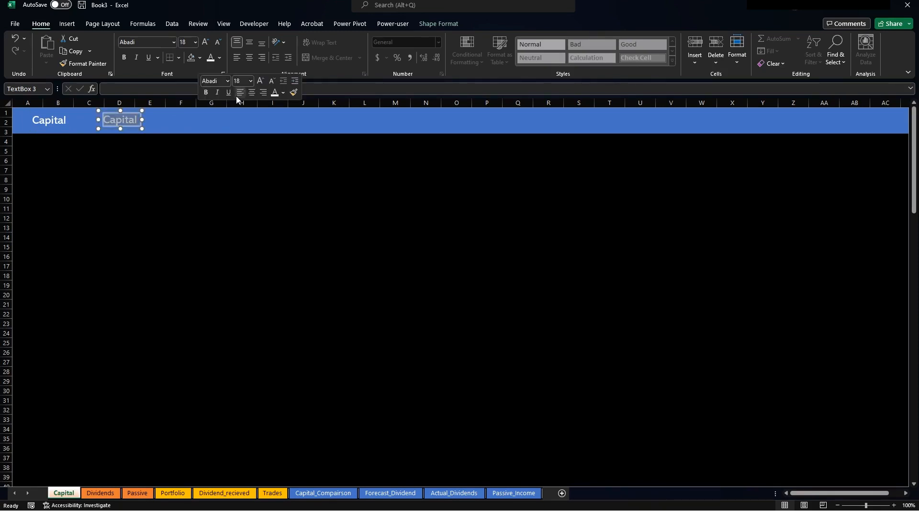
{"action": "type", "text": "Dividends"}
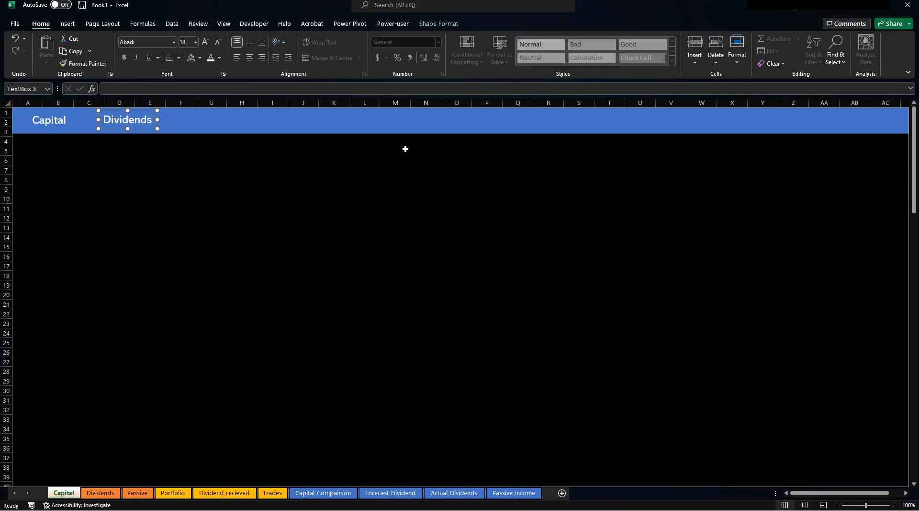
{"action": "left_click", "coordinate": [405, 149]}
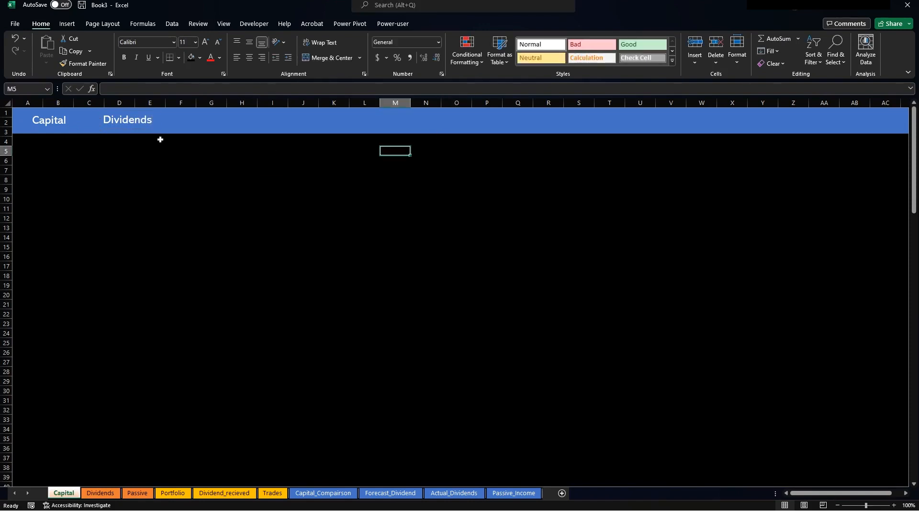
{"action": "left_click", "coordinate": [139, 122]}
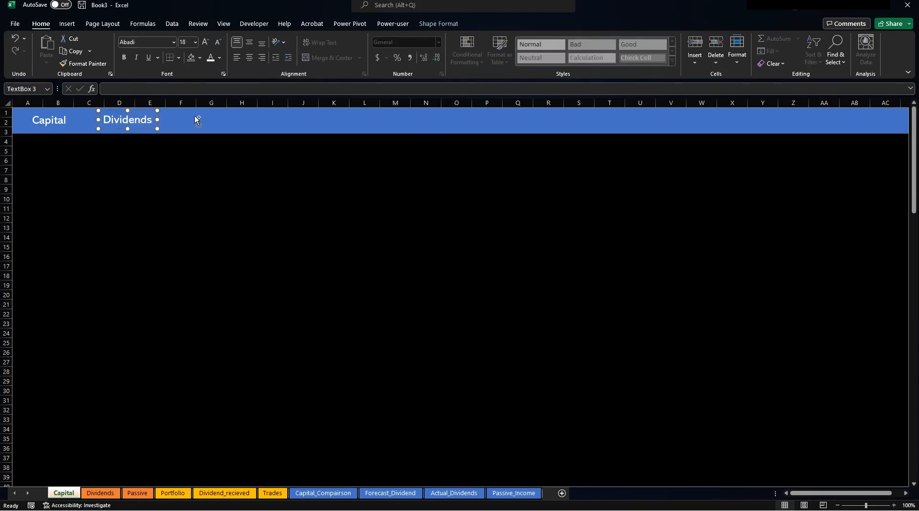
{"action": "key", "text": "ctrl+d"}
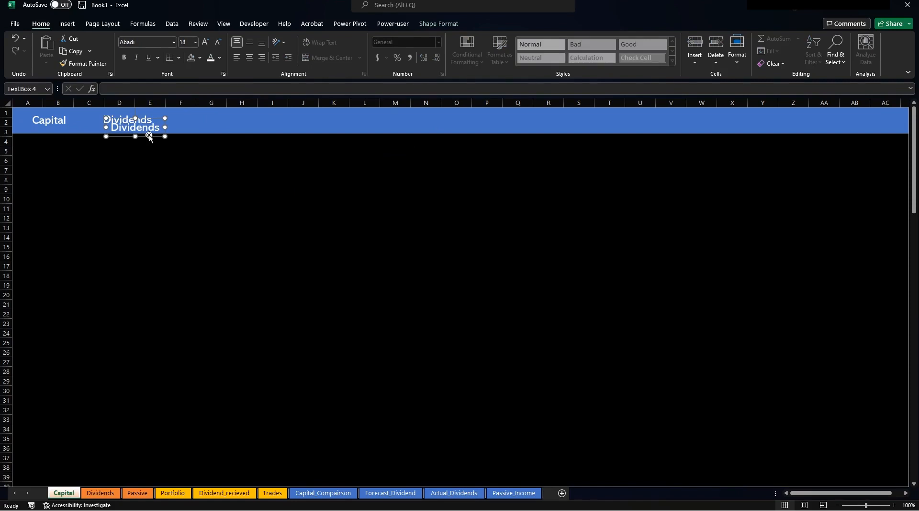
{"action": "left_click_drag", "start_coordinate": [149, 136], "coordinate": [228, 128]}
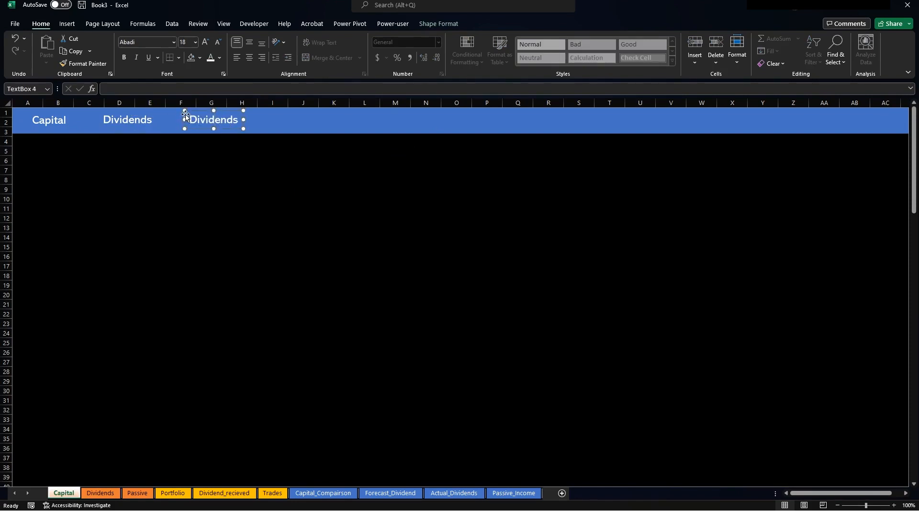
{"action": "left_click_drag", "start_coordinate": [191, 113], "coordinate": [303, 113]}
{"action": "type", "text": "Passive"}
{"action": "left_click", "coordinate": [302, 189]}
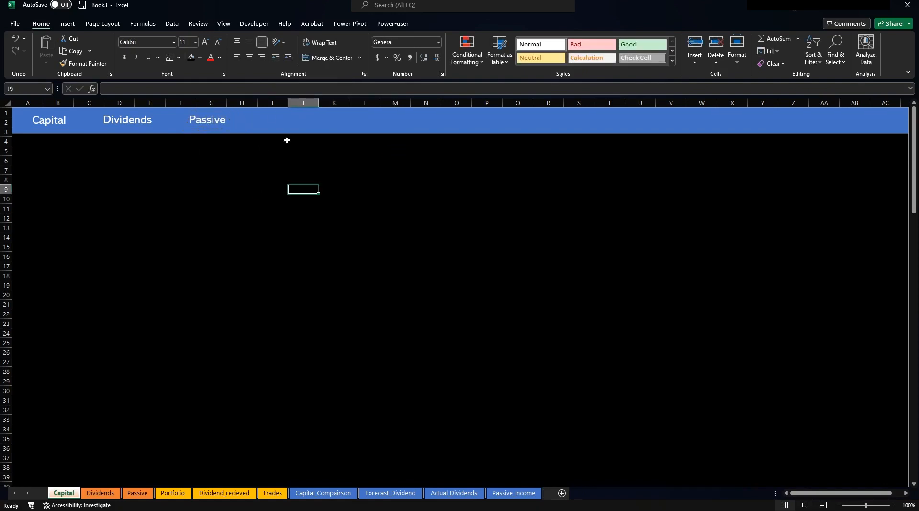
Align the Capital, Dividends and Passive labels along their tops.
{"action": "left_click", "coordinate": [64, 122]}
{"action": "left_click", "coordinate": [112, 123], "text": "ctrl"}
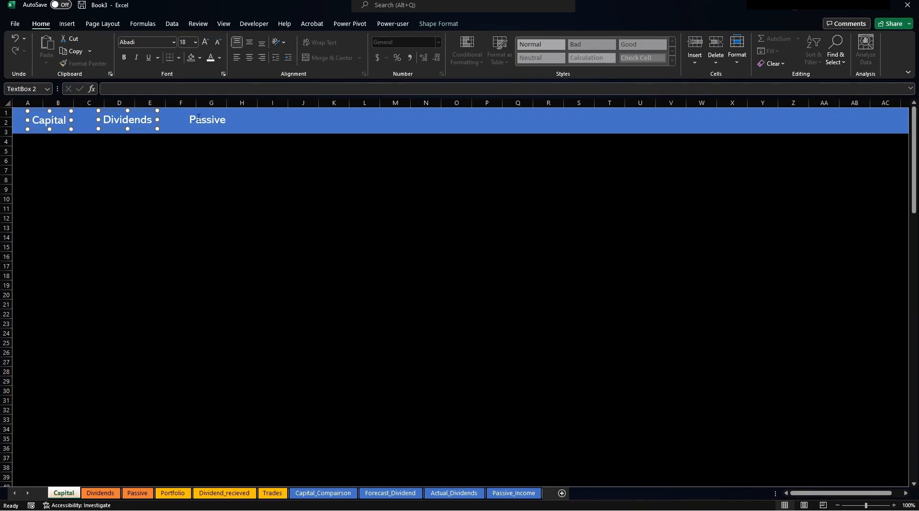
{"action": "left_click", "coordinate": [439, 23]}
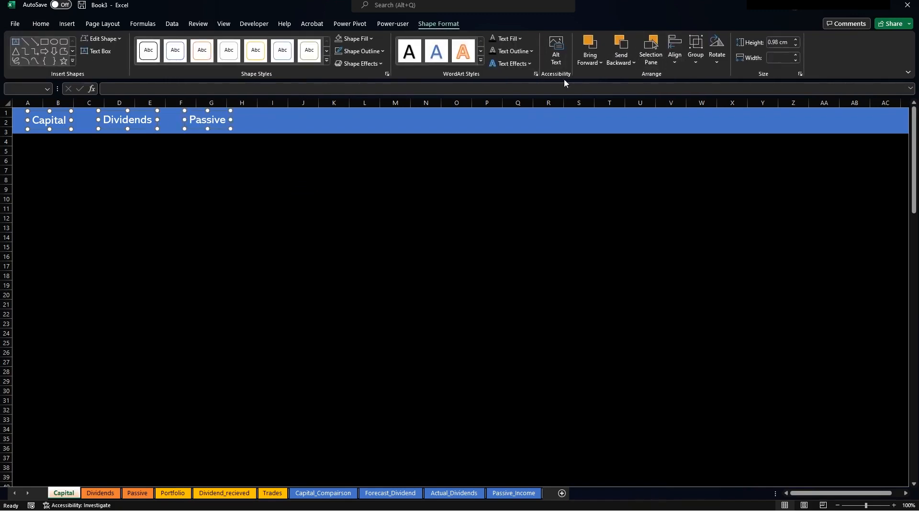
{"action": "left_click", "coordinate": [671, 67]}
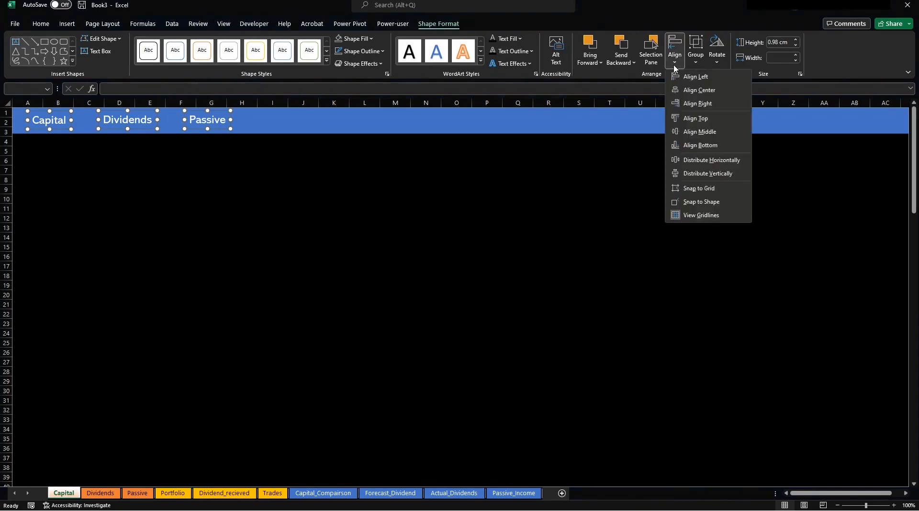
{"action": "left_click", "coordinate": [707, 120]}
{"action": "left_click", "coordinate": [352, 170]}
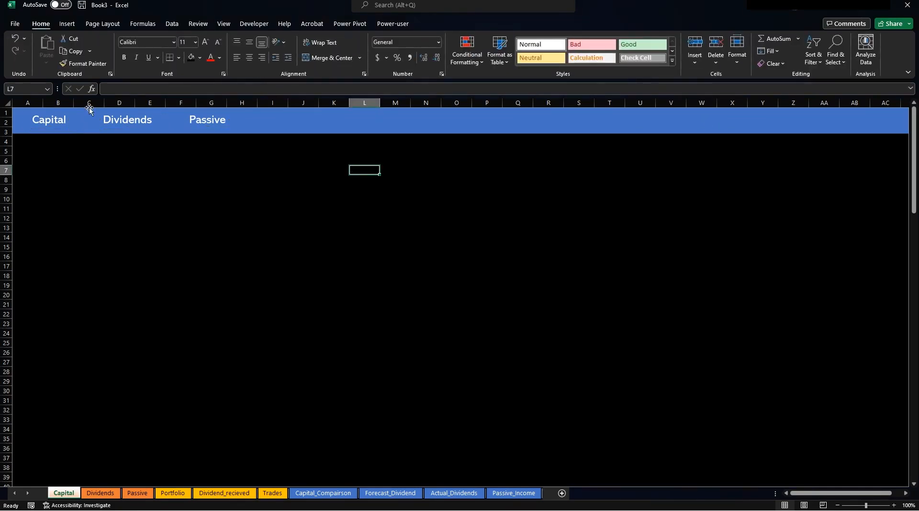
Draw a small yellow-styled rounded rectangle and send it to back.
{"action": "left_click", "coordinate": [67, 24]}
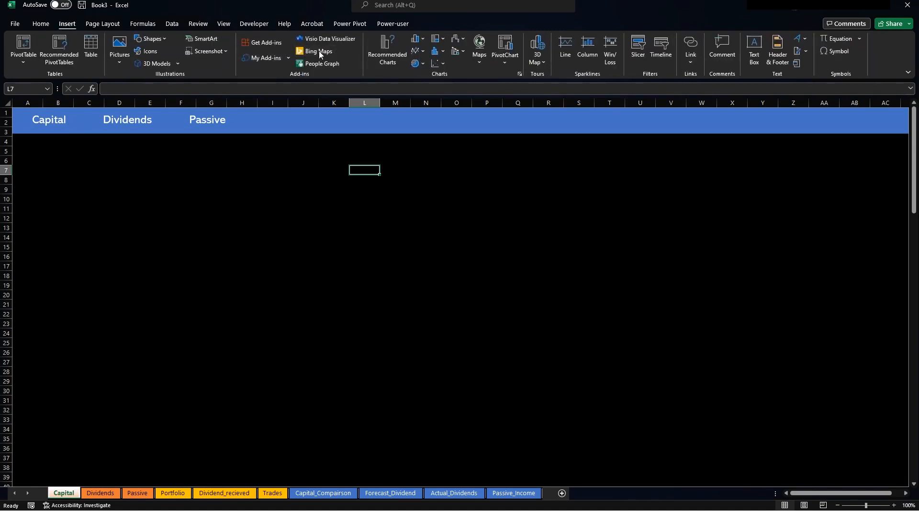
{"action": "left_click", "coordinate": [149, 39]}
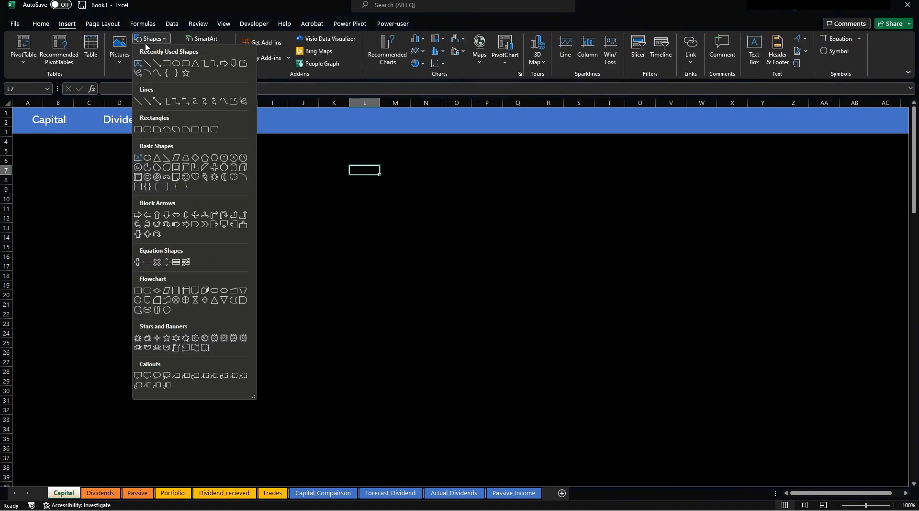
{"action": "left_click", "coordinate": [186, 63]}
{"action": "left_click_drag", "start_coordinate": [246, 173], "coordinate": [217, 161]}
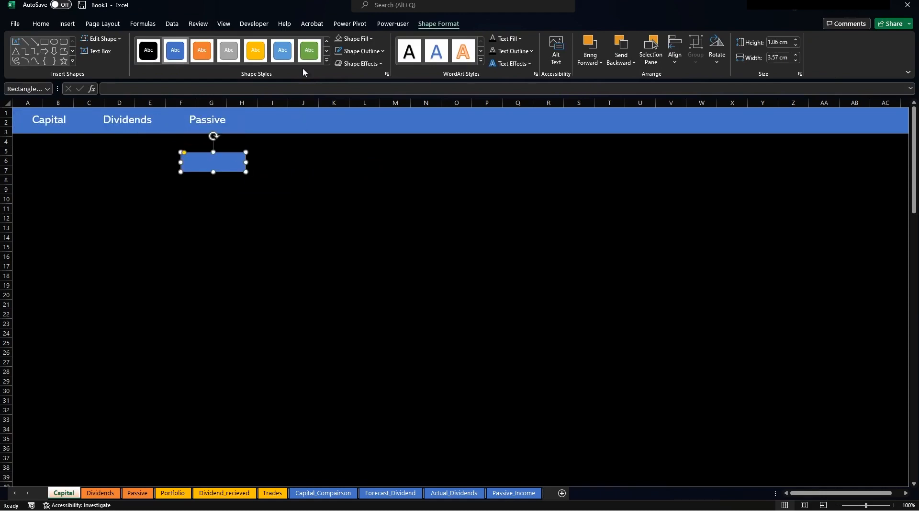
{"action": "left_click", "coordinate": [256, 50]}
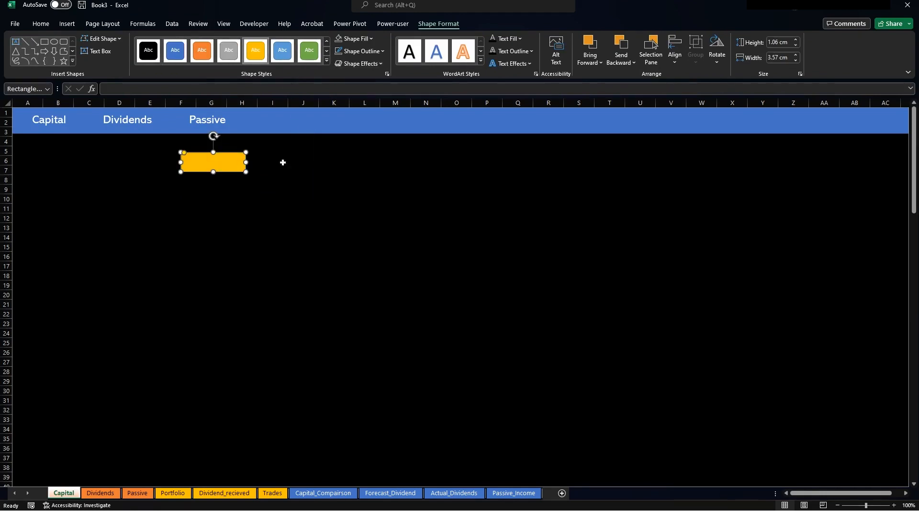
{"action": "right_click", "coordinate": [236, 163]}
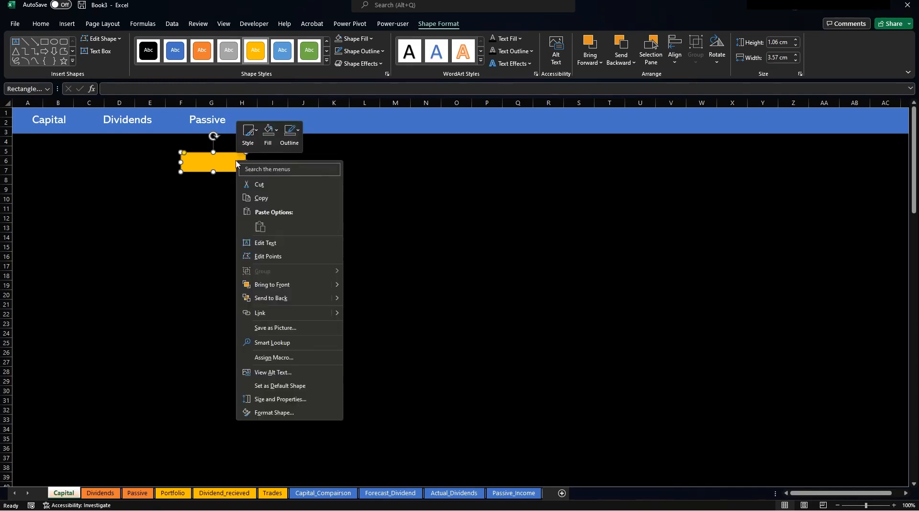
{"action": "left_click", "coordinate": [281, 299]}
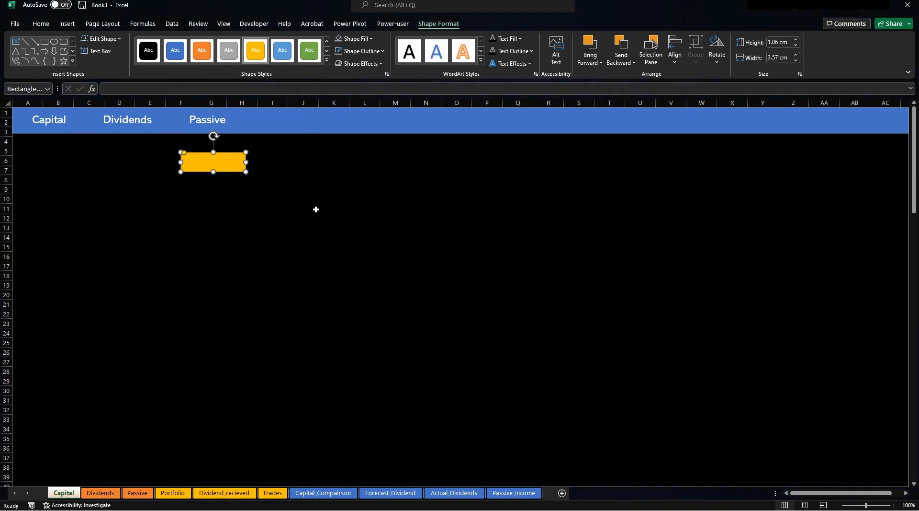
Send the blue banner to back, then place the rounded rectangle behind Capital filled white.
{"action": "left_click", "coordinate": [285, 131]}
{"action": "right_click", "coordinate": [285, 131]}
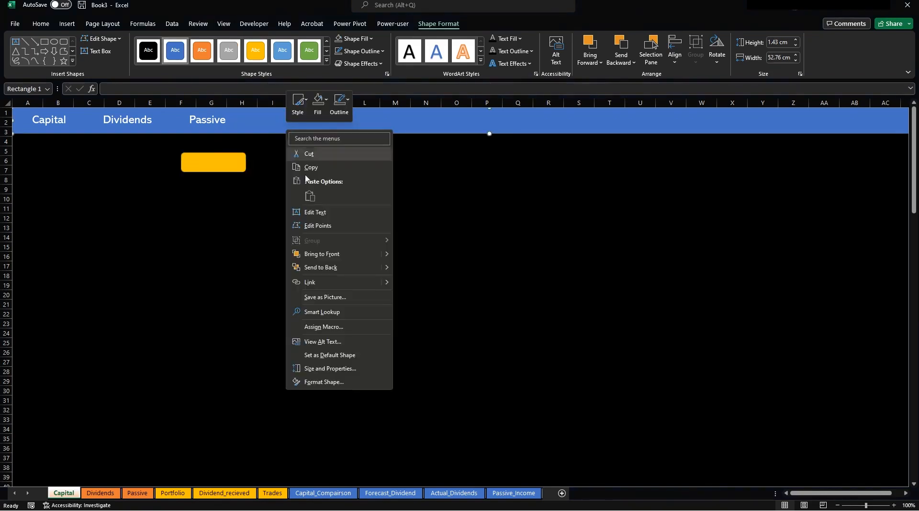
{"action": "left_click", "coordinate": [328, 267]}
{"action": "left_click", "coordinate": [213, 160]}
{"action": "left_click_drag", "start_coordinate": [214, 160], "coordinate": [55, 120]}
{"action": "left_click_drag", "start_coordinate": [55, 113], "coordinate": [54, 117]}
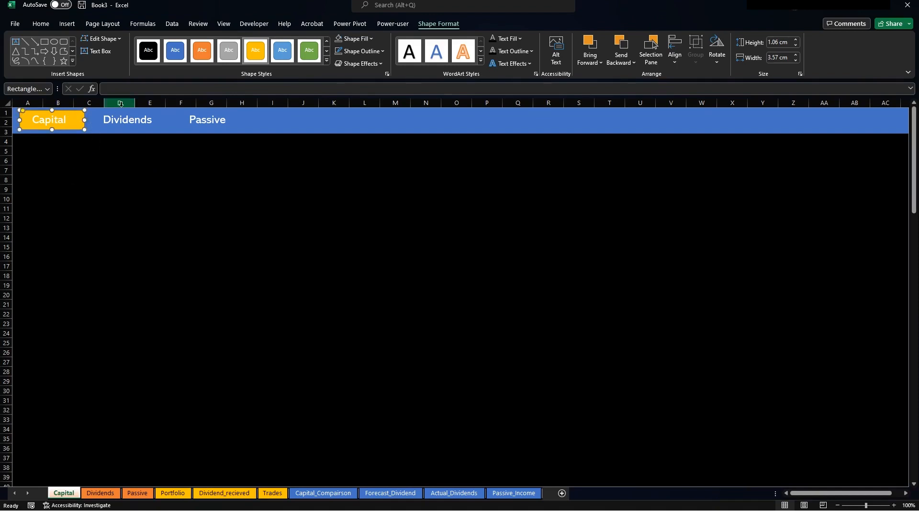
{"action": "left_click", "coordinate": [338, 39]}
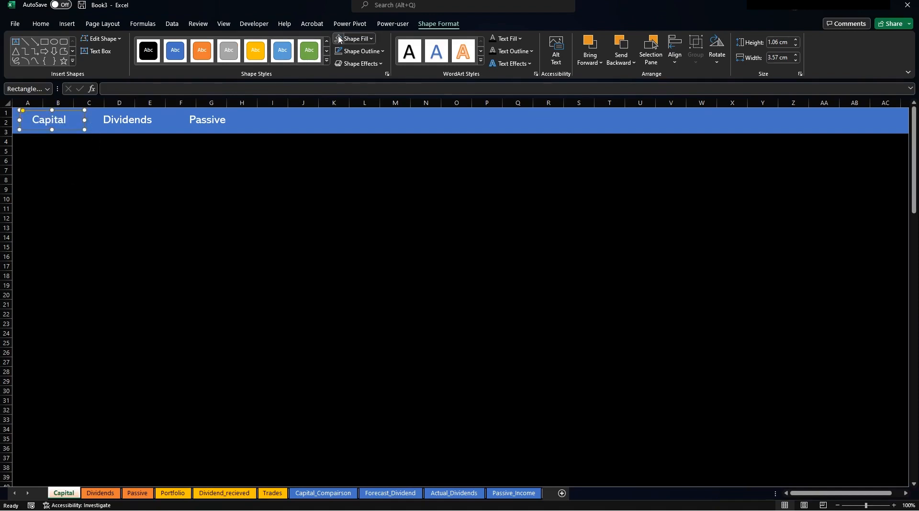
{"action": "left_click", "coordinate": [372, 38]}
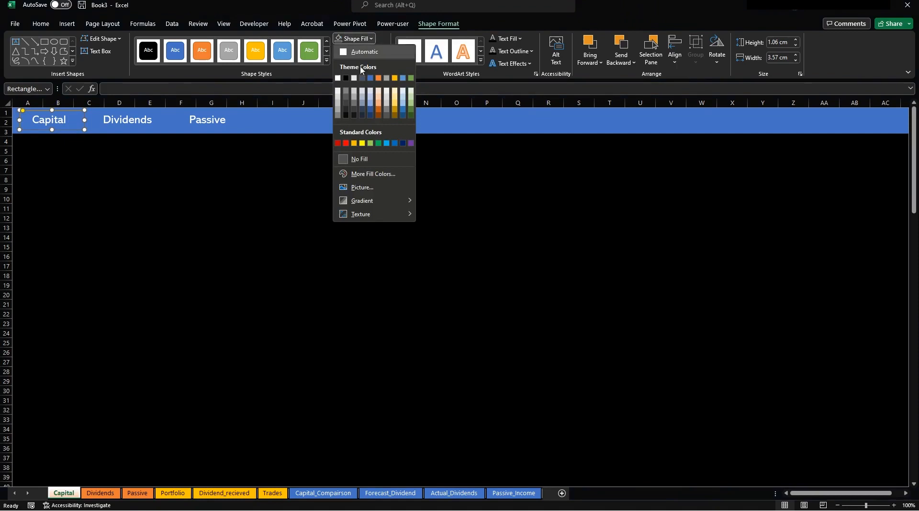
{"action": "left_click", "coordinate": [339, 79]}
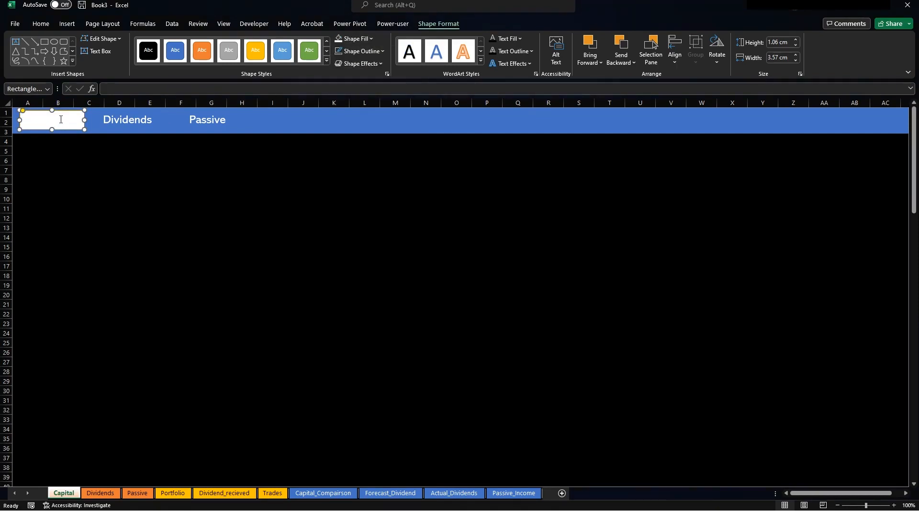
Colour the Capital label text blue.
{"action": "mouse_move", "coordinate": [27, 111]}
{"action": "left_mouse_down"}
{"action": "mouse_move", "coordinate": [72, 129]}
{"action": "mouse_move", "coordinate": [32, 120]}
{"action": "left_mouse_up"}
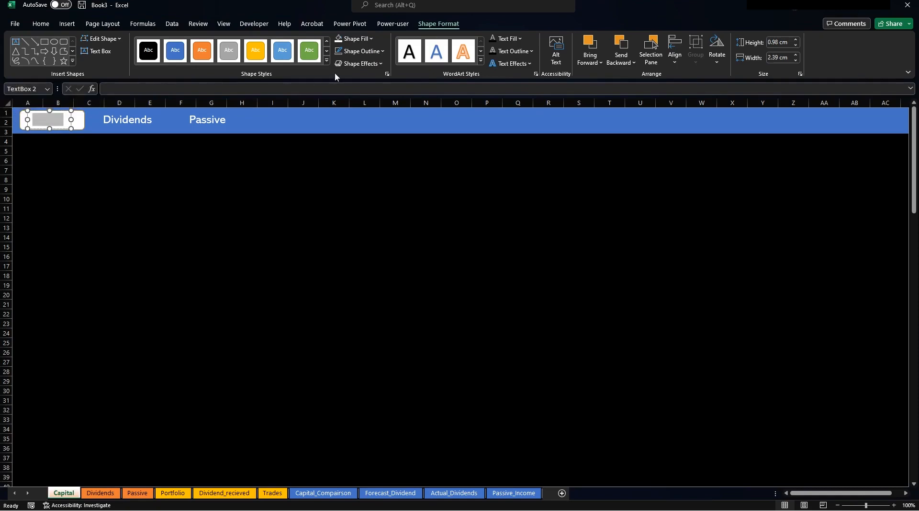
{"action": "left_click", "coordinate": [41, 23]}
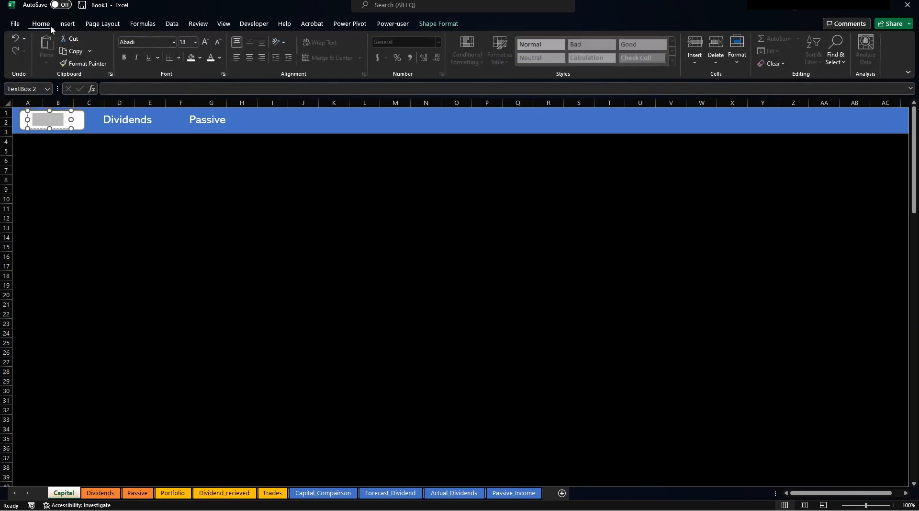
{"action": "left_click", "coordinate": [220, 57]}
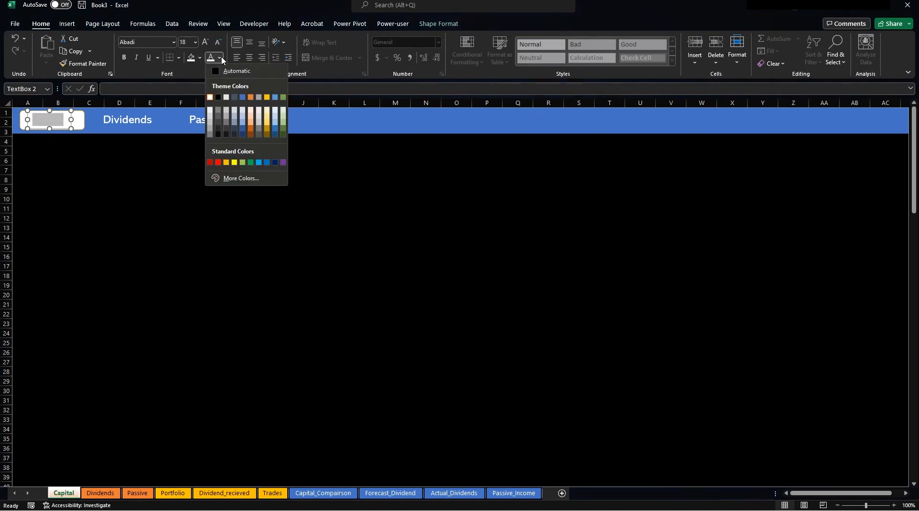
{"action": "left_click", "coordinate": [243, 97]}
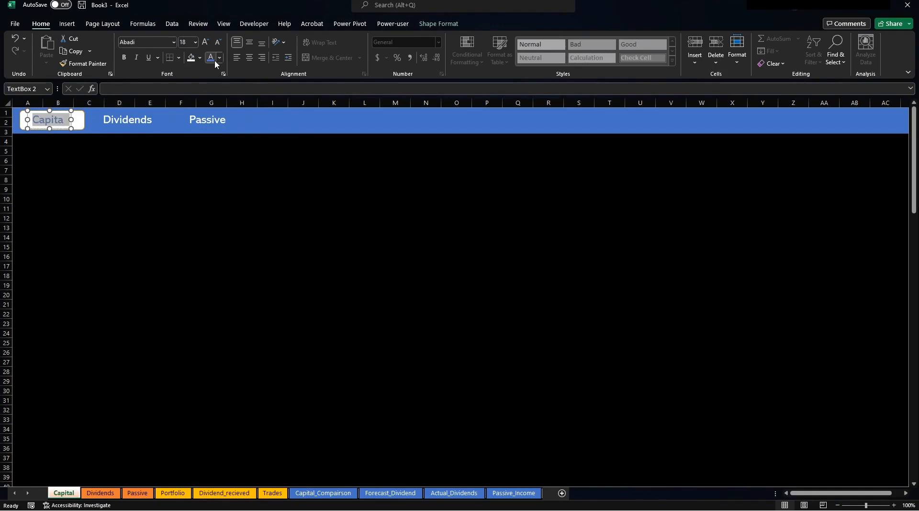
{"action": "left_click", "coordinate": [115, 168]}
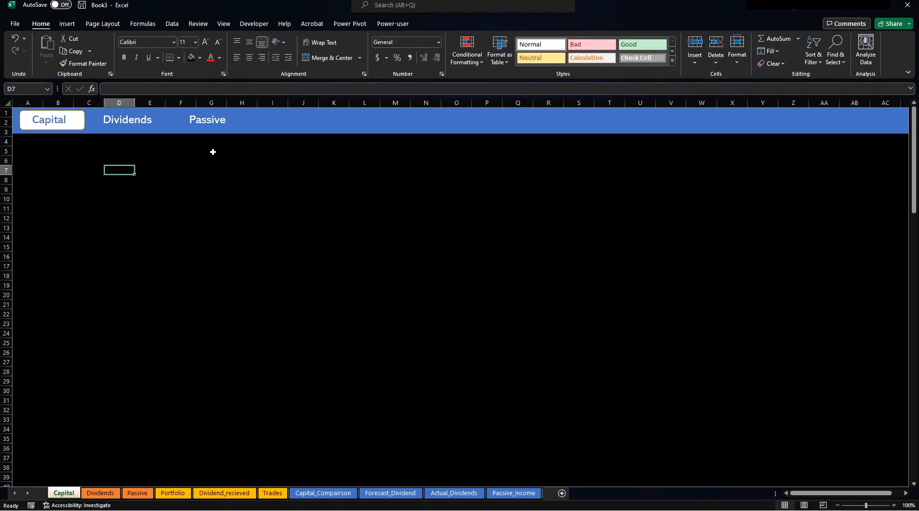
Nudge the white Capital button slightly up and left.
{"action": "left_click", "coordinate": [78, 129]}
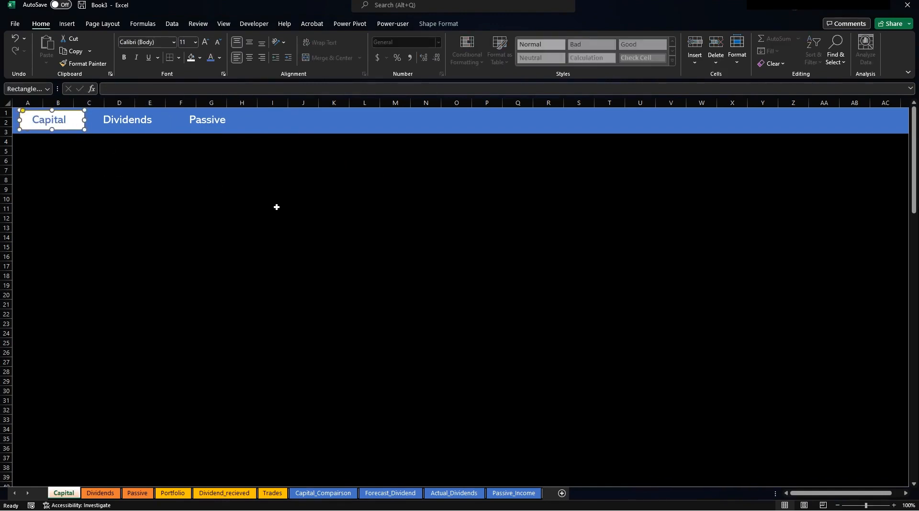
{"action": "key", "text": "Up"}
{"action": "key", "text": "Up"}
{"action": "key", "text": "Left"}
{"action": "key", "text": "Left"}
{"action": "left_click", "coordinate": [438, 251]}
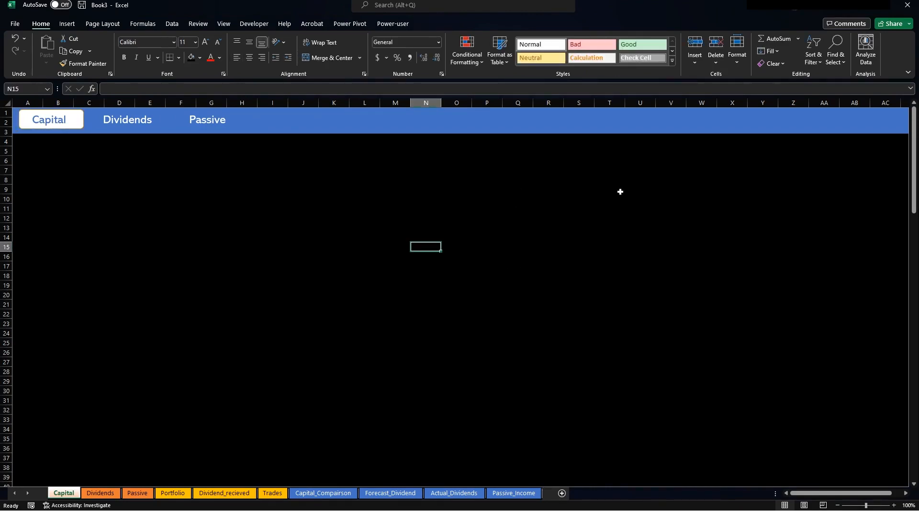
Copy the Passive label into a 'Purchase Value' heading at size 16 on the header's right side.
{"action": "left_click", "coordinate": [218, 120]}
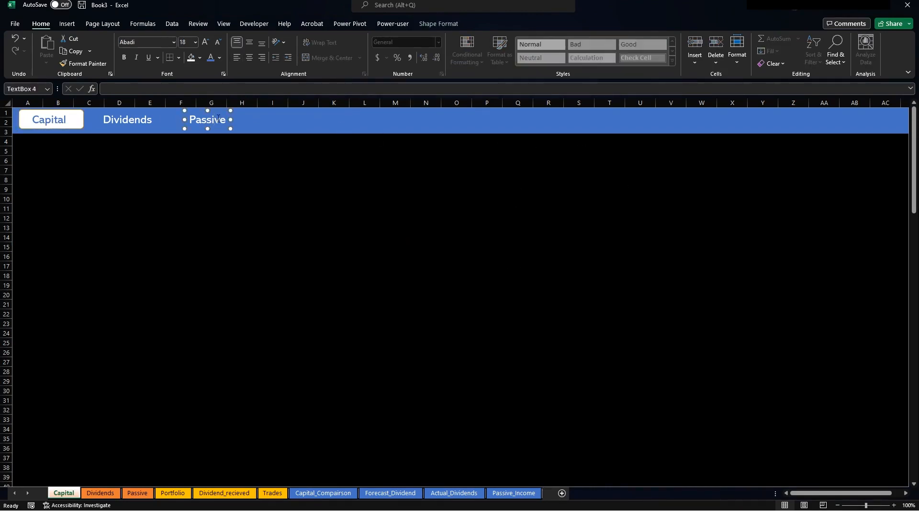
{"action": "key", "text": "ctrl+d"}
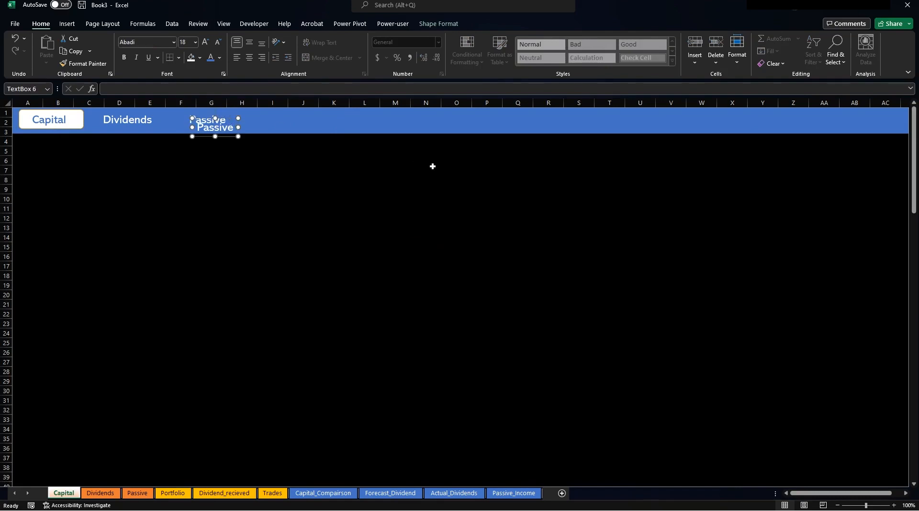
{"action": "left_click_drag", "start_coordinate": [225, 138], "coordinate": [677, 132]}
{"action": "double_click", "coordinate": [678, 123]}
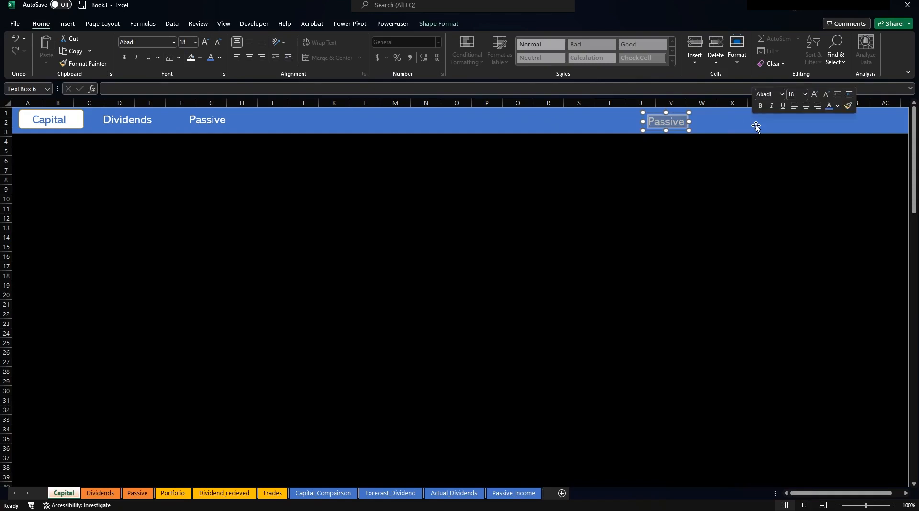
{"action": "type", "text": "Purch"}
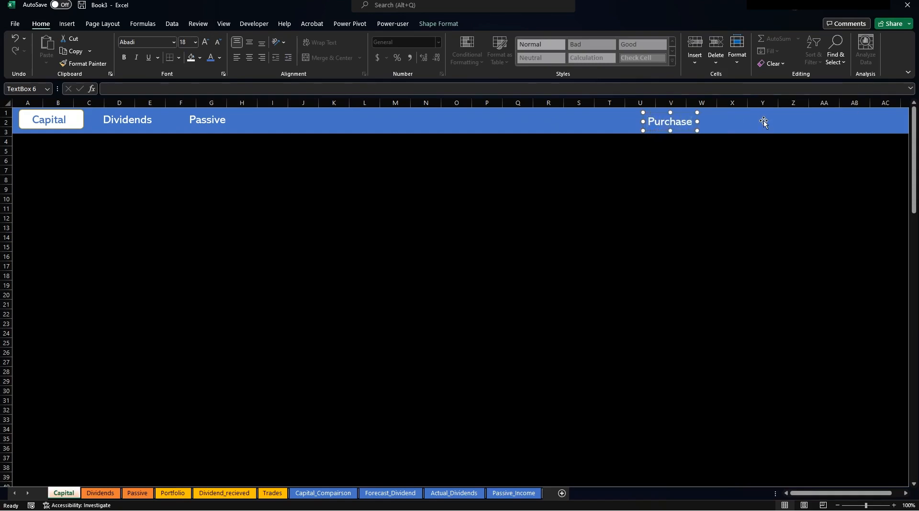
{"action": "type", "text": "ase Value"}
{"action": "left_click_drag", "start_coordinate": [649, 123], "coordinate": [750, 126]}
{"action": "left_click", "coordinate": [217, 44]}
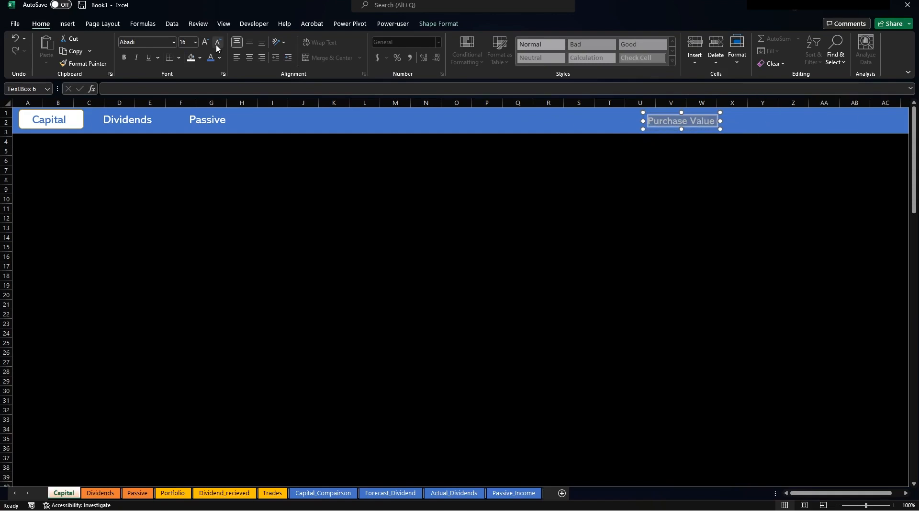
{"action": "left_click", "coordinate": [702, 112]}
{"action": "left_click_drag", "start_coordinate": [702, 113], "coordinate": [639, 113]}
{"action": "key", "text": "Up"}
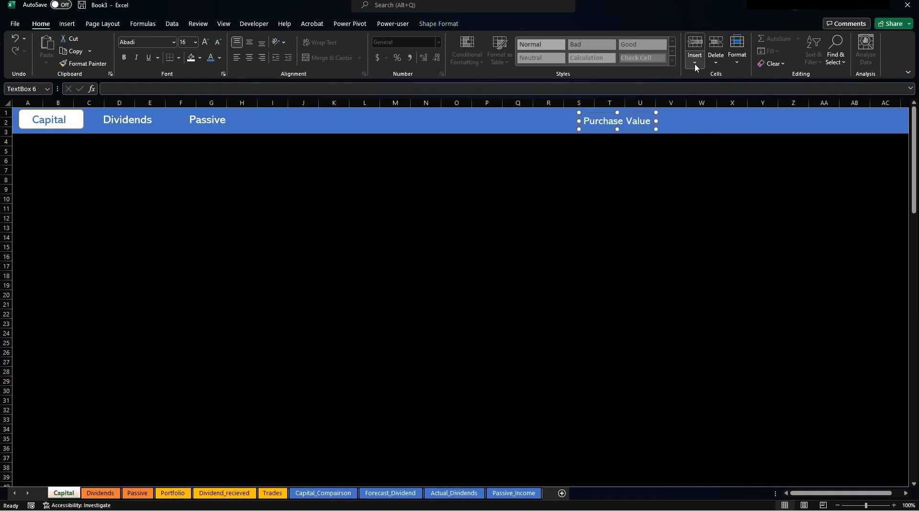
{"action": "key", "text": "Tab"}
Duplicate it to the right as a 'Current Value' heading.
{"action": "key", "text": "ctrl+d"}
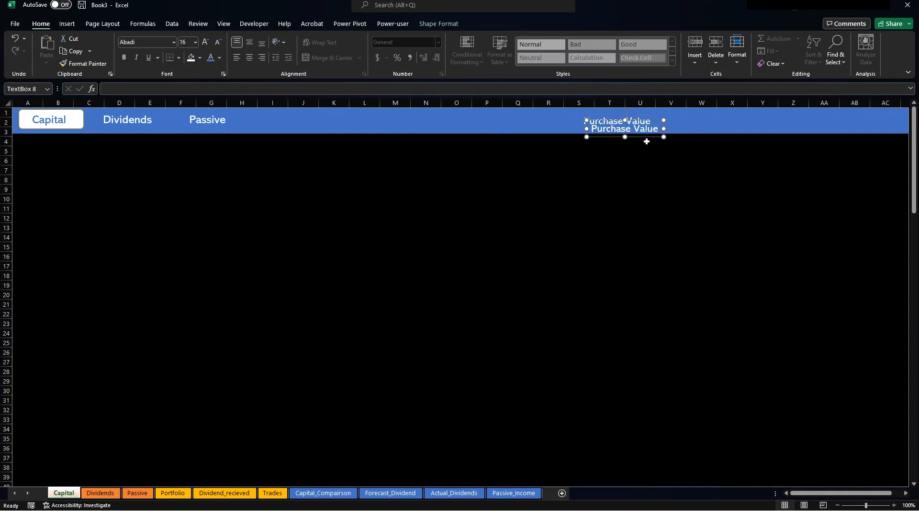
{"action": "left_click_drag", "start_coordinate": [649, 138], "coordinate": [779, 126]}
{"action": "double_click", "coordinate": [761, 118]}
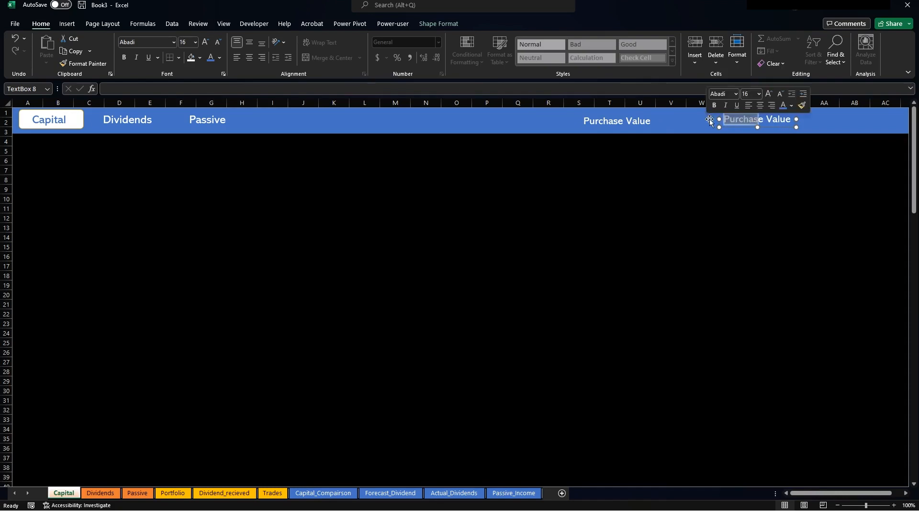
{"action": "type", "text": "Currentr"}
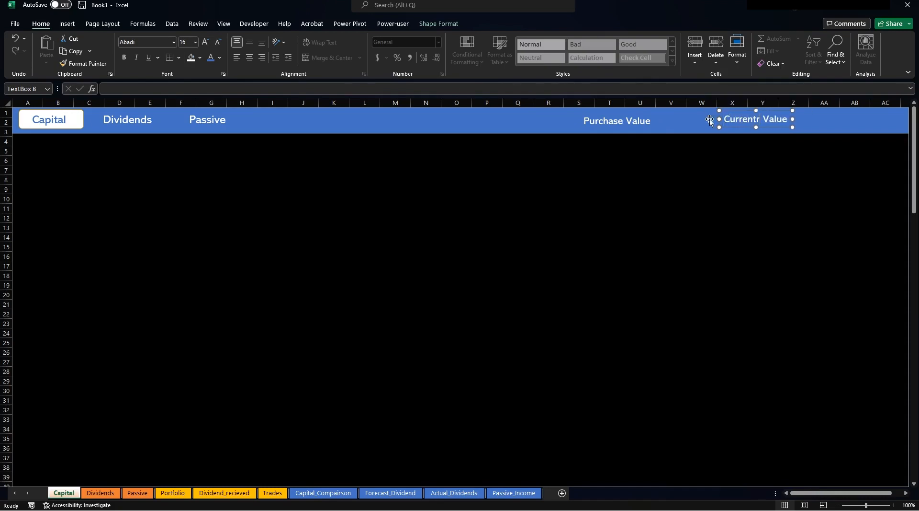
{"action": "key", "text": "BackSpace"}
Copy that heading into a 'Gain/Loss(%)' heading further right.
{"action": "key", "text": "ctrl+c"}
{"action": "key", "text": "ctrl+v"}
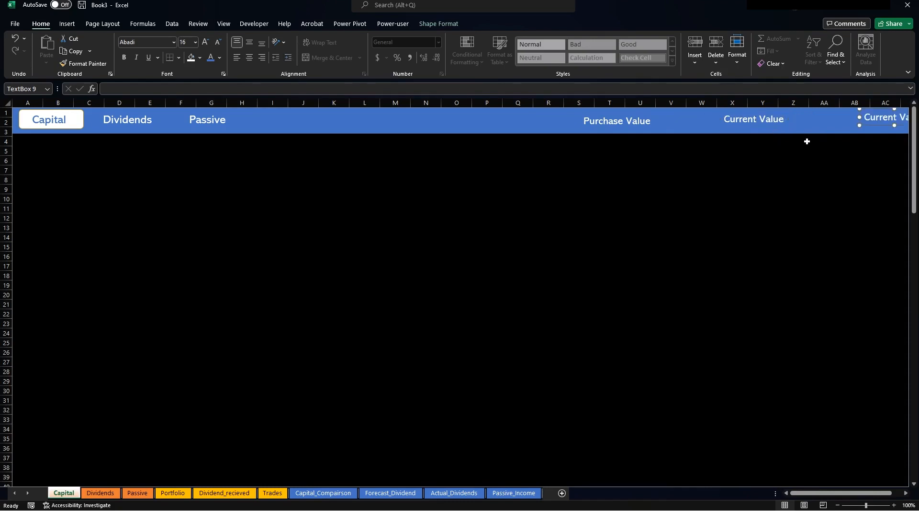
{"action": "left_click_drag", "start_coordinate": [877, 126], "coordinate": [855, 118]}
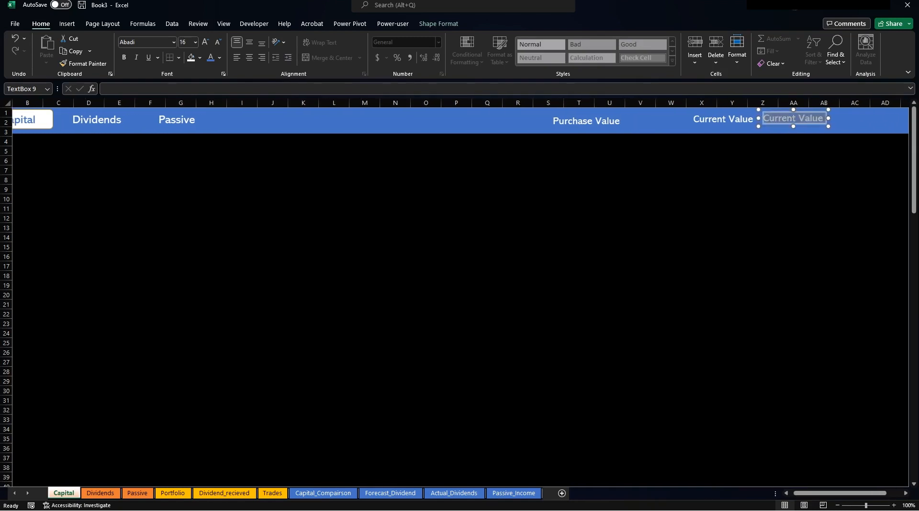
{"action": "type", "text": "Gain/Lo"}
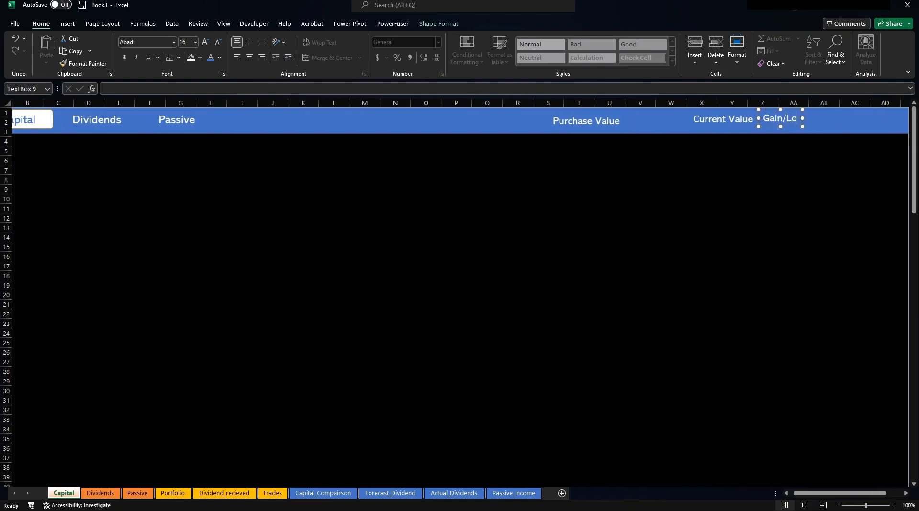
{"action": "type", "text": "ss(%)"}
{"action": "left_click", "coordinate": [813, 181]}
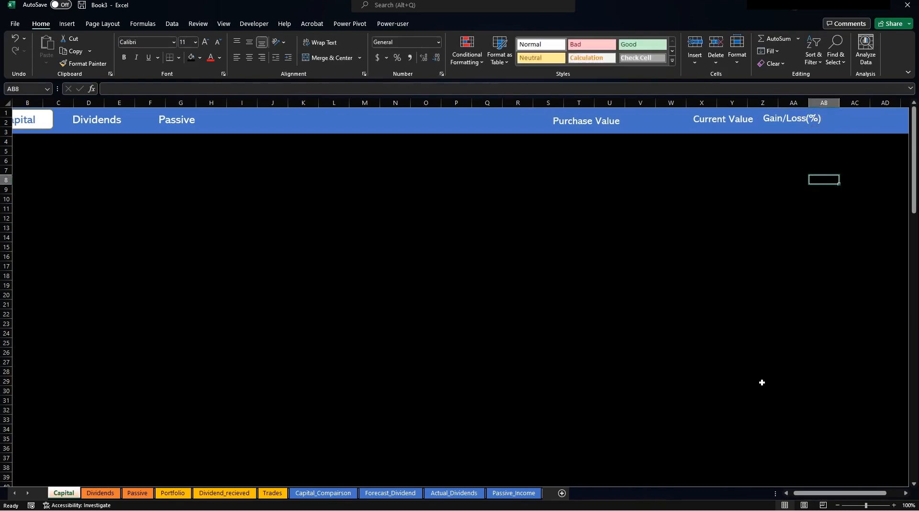
Shift Current Value left so the three headings are evenly spaced.
{"action": "left_click", "coordinate": [786, 492]}
{"action": "left_click", "coordinate": [750, 128]}
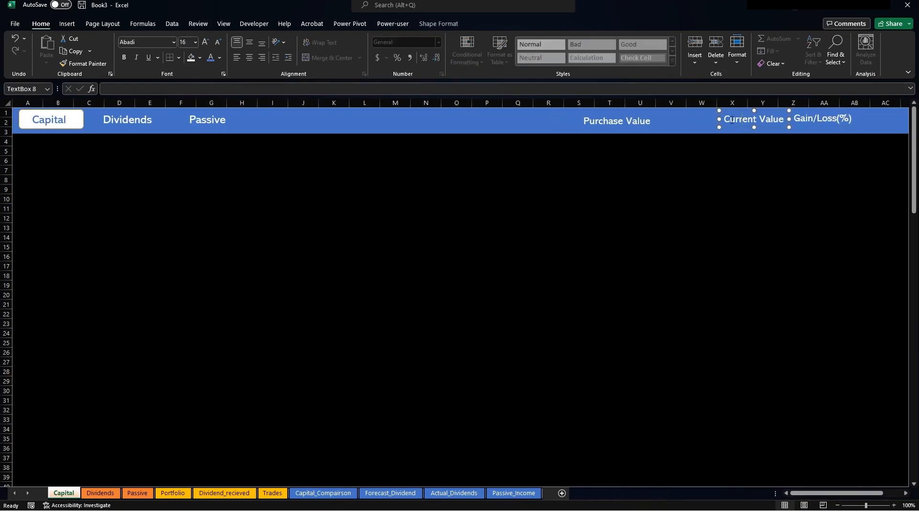
{"action": "left_click_drag", "start_coordinate": [723, 127], "coordinate": [591, 127]}
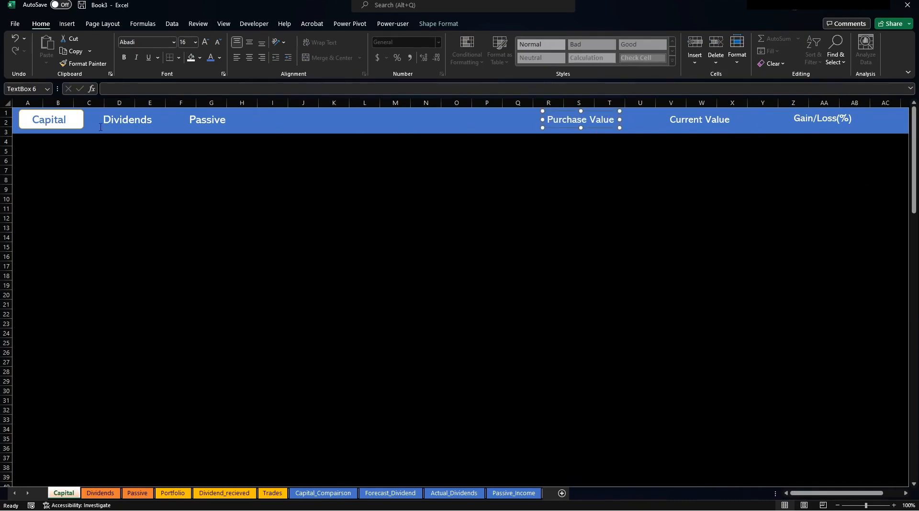
Duplicate the white rectangle twice, placing copies beside Purchase Value and Gain/Loss(%).
{"action": "left_click", "coordinate": [82, 126]}
{"action": "key", "text": "ctrl+d"}
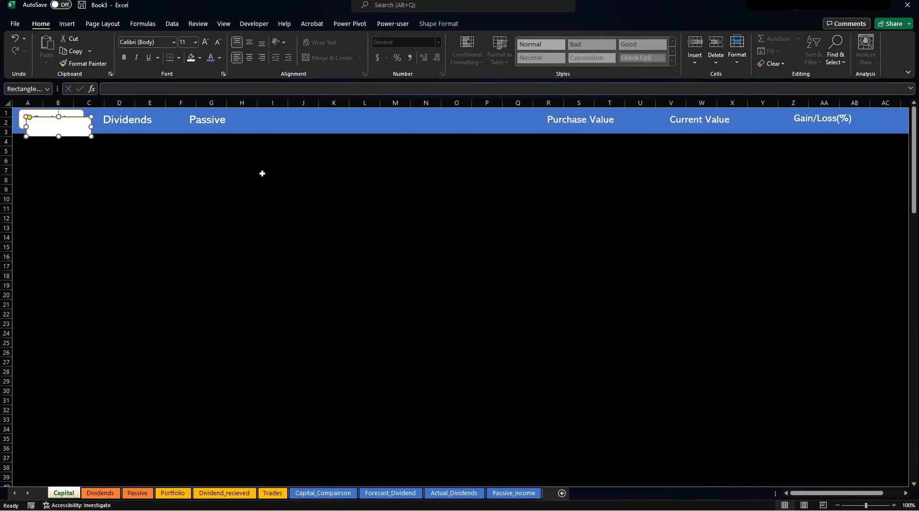
{"action": "left_click_drag", "start_coordinate": [88, 119], "coordinate": [652, 110]}
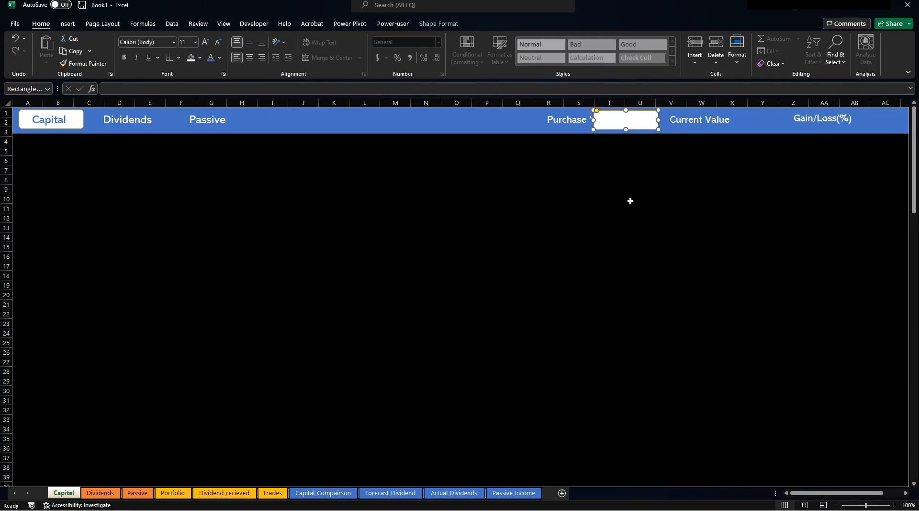
{"action": "key", "text": "ctrl+d"}
{"action": "left_click_drag", "start_coordinate": [621, 138], "coordinate": [738, 131]}
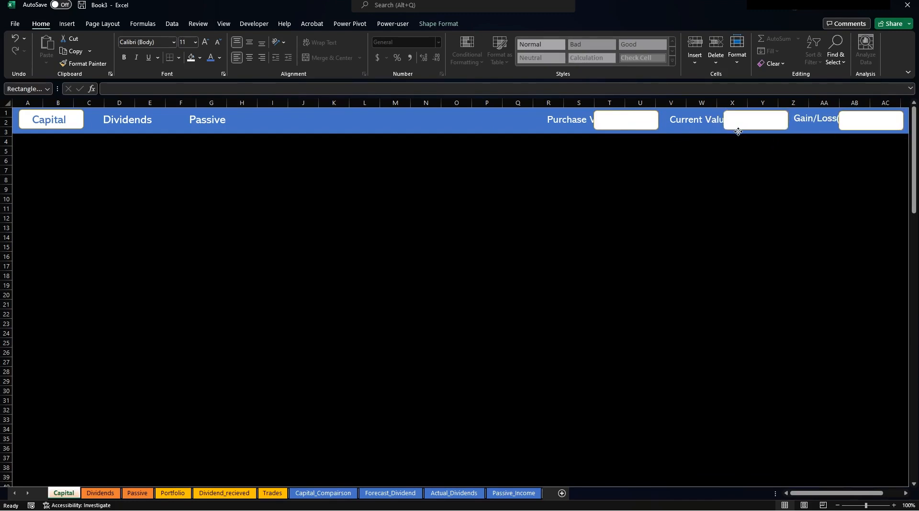
Shift the Gain/Loss(%) and Current Value labels and box left so nothing overlaps.
{"action": "left_click", "coordinate": [806, 119]}
{"action": "left_click_drag", "start_coordinate": [811, 129], "coordinate": [796, 129]}
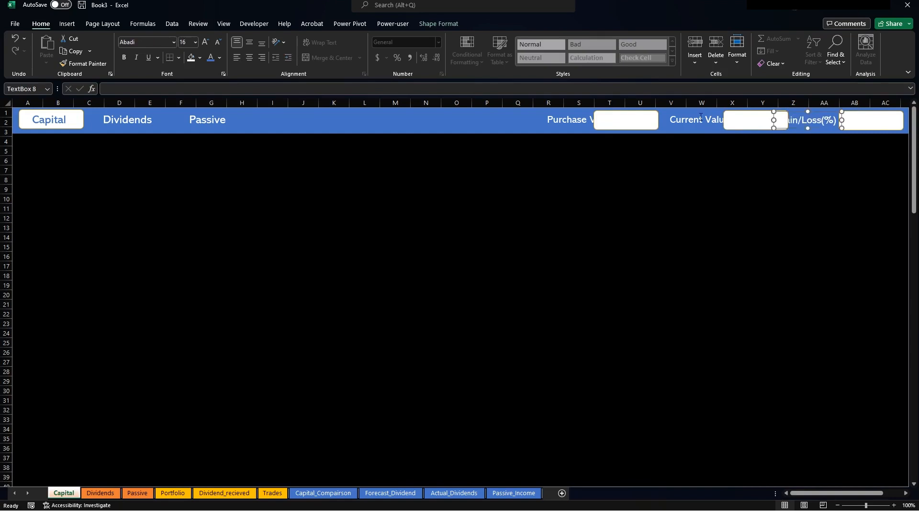
{"action": "left_click", "coordinate": [733, 119]}
{"action": "left_click", "coordinate": [780, 117], "text": "shift"}
{"action": "left_click_drag", "start_coordinate": [780, 117], "coordinate": [762, 114]}
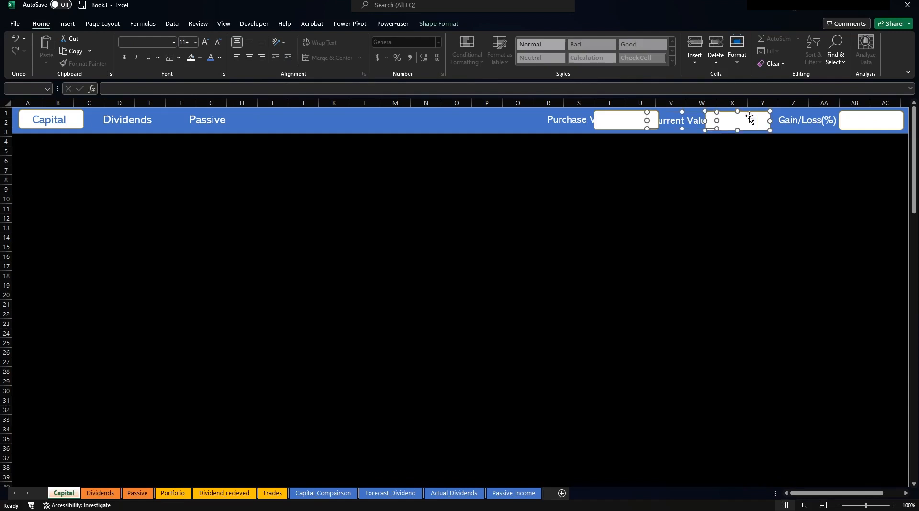
{"action": "left_click", "coordinate": [677, 153]}
{"action": "left_click", "coordinate": [677, 130]}
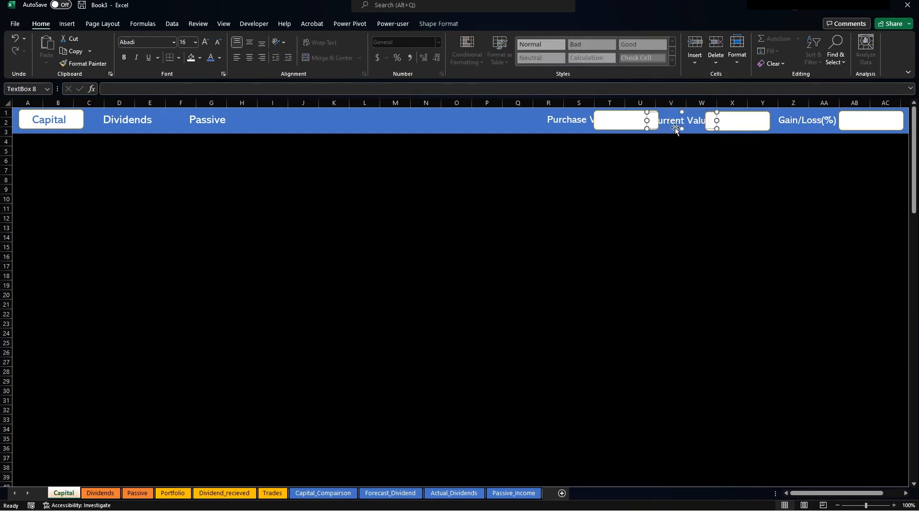
{"action": "left_click_drag", "start_coordinate": [676, 128], "coordinate": [666, 128]}
Move Purchase Value and its box left so the full label reads clearly.
{"action": "left_click", "coordinate": [598, 121]}
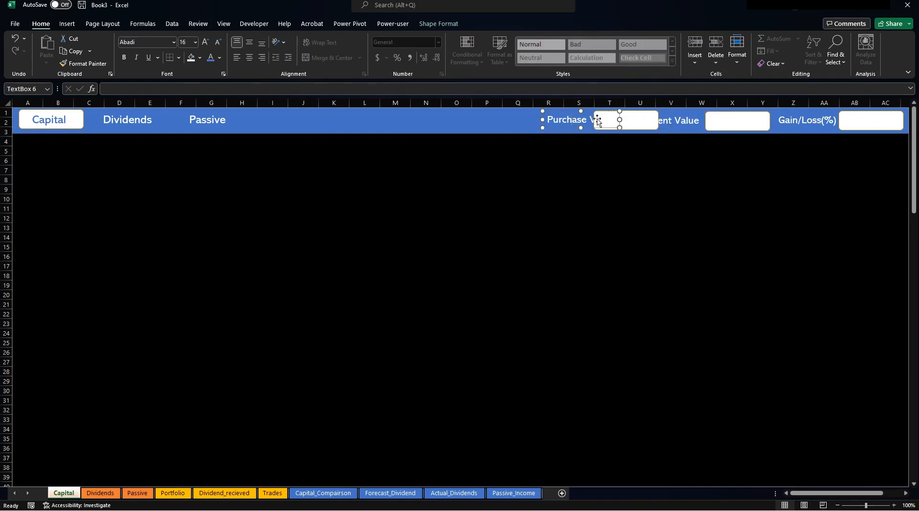
{"action": "left_click", "coordinate": [644, 117], "text": "shift"}
{"action": "left_click_drag", "start_coordinate": [645, 127], "coordinate": [611, 129]}
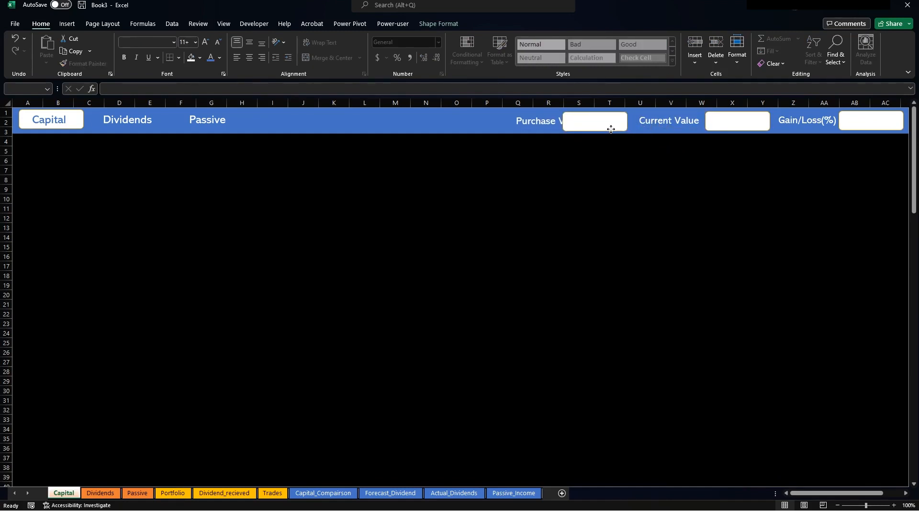
{"action": "left_click", "coordinate": [518, 150]}
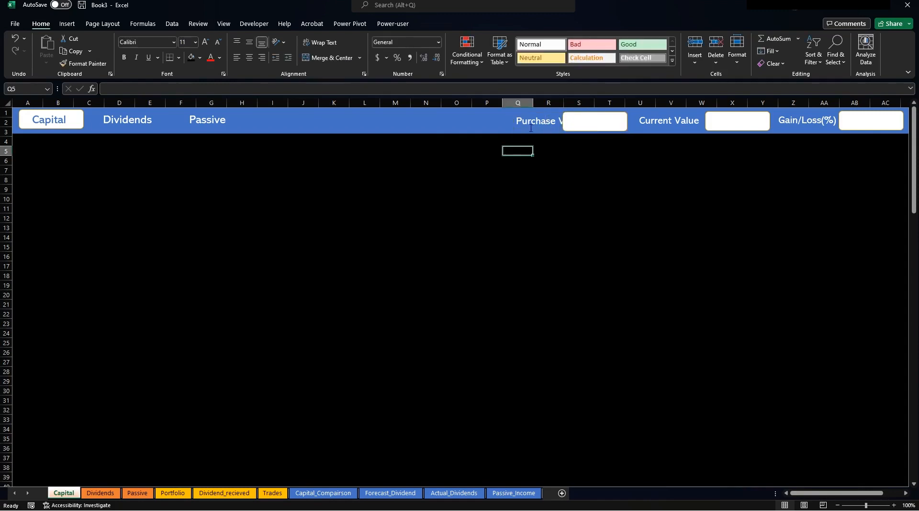
{"action": "left_click", "coordinate": [535, 121]}
{"action": "left_click_drag", "start_coordinate": [538, 129], "coordinate": [513, 129]}
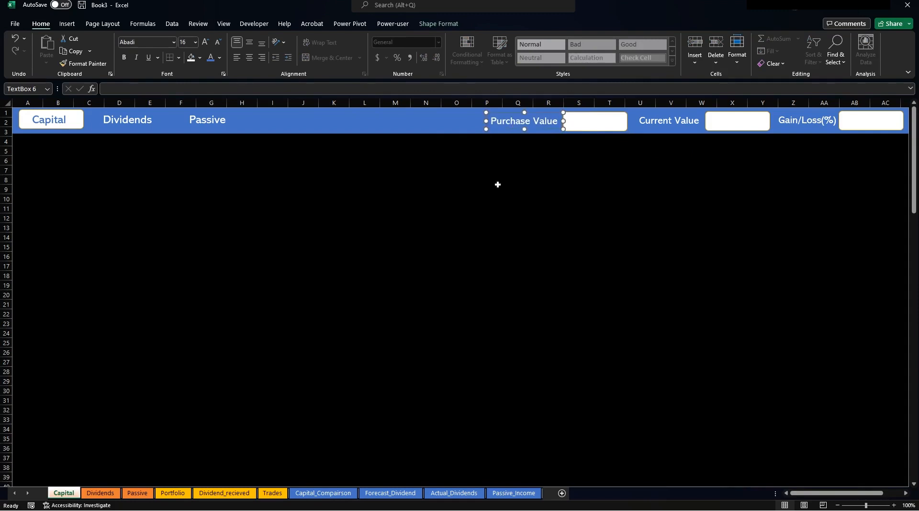
{"action": "left_click", "coordinate": [497, 197]}
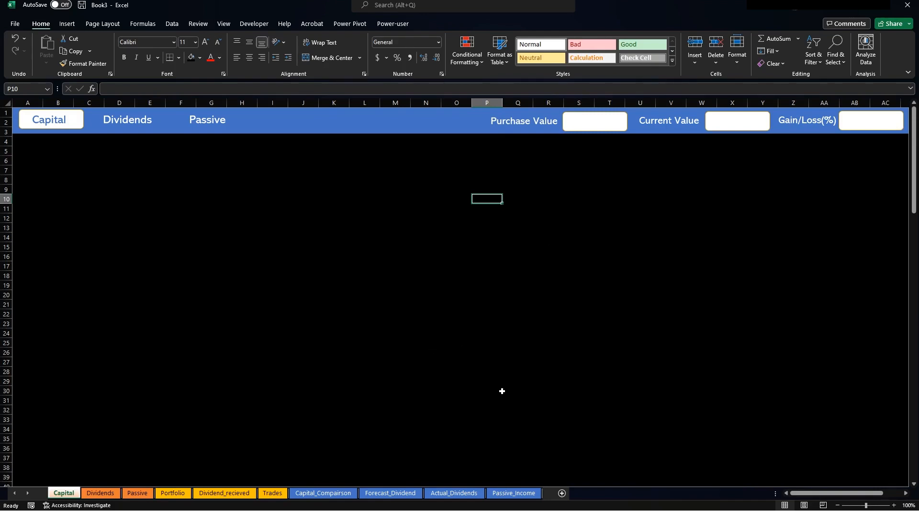
Insert a Clustered Column PivotChart from the Capital_Comparison pivot table.
{"action": "left_click", "coordinate": [332, 493]}
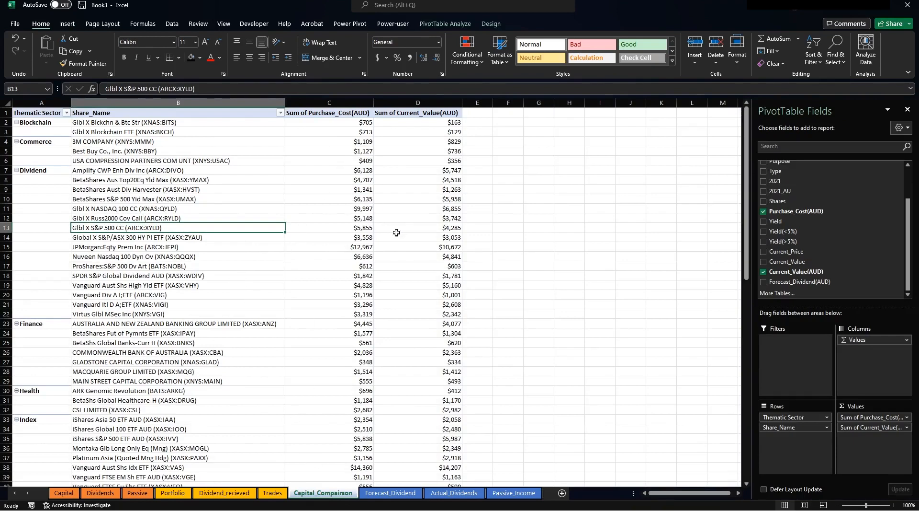
{"action": "left_click", "coordinate": [432, 24]}
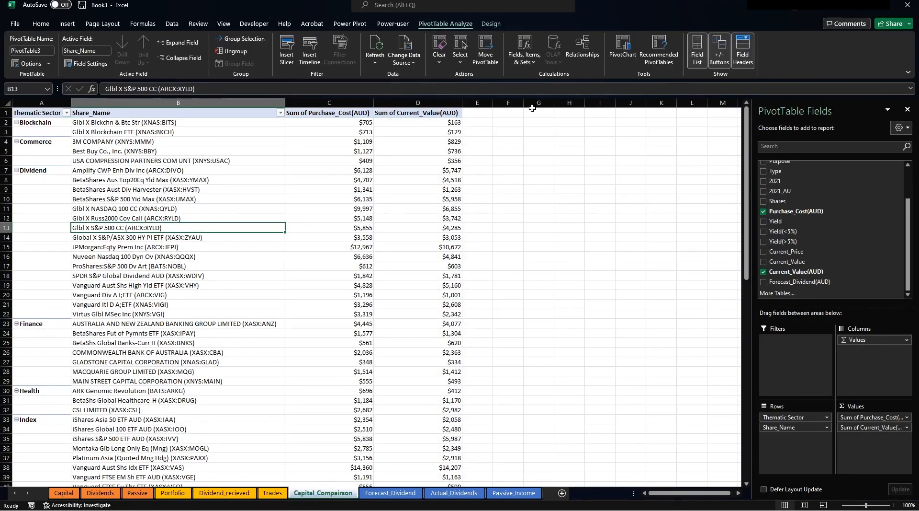
{"action": "left_click", "coordinate": [621, 67]}
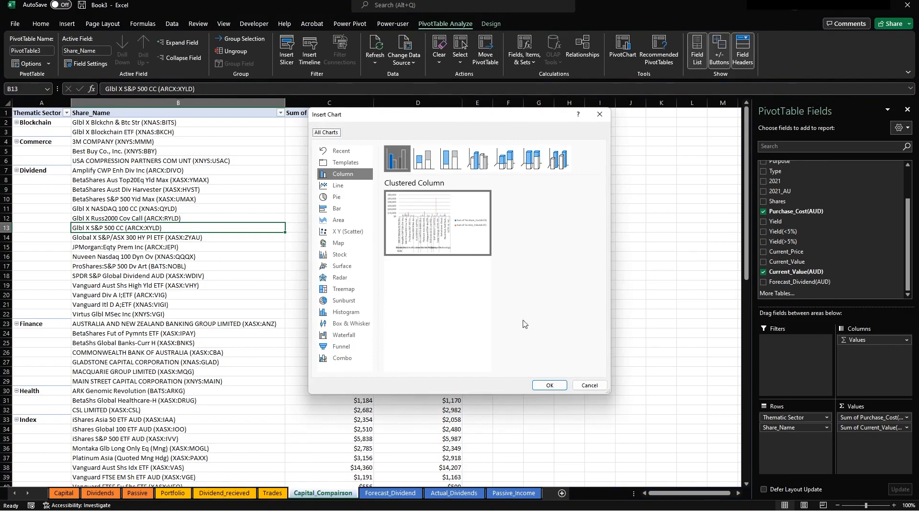
{"action": "left_click", "coordinate": [551, 386]}
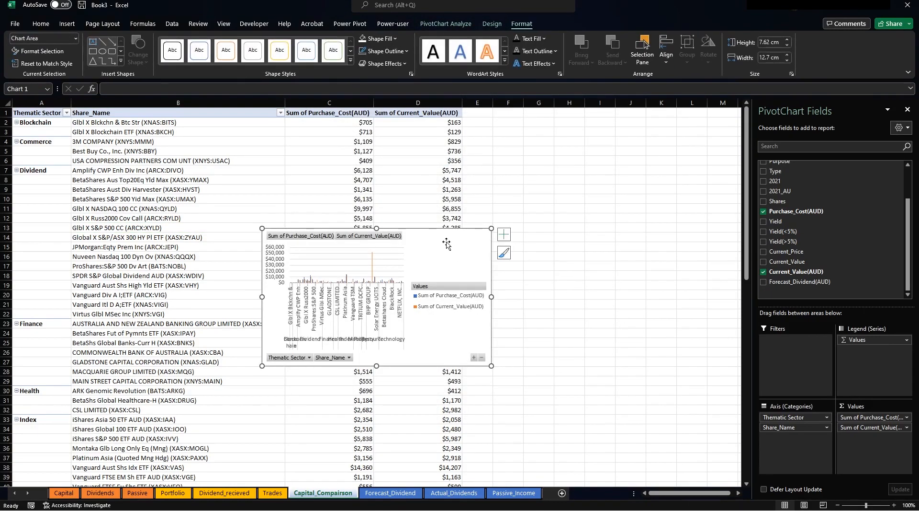
Widen the chart to about 24.29 cm, enlarge the plot area and move the legend top right.
{"action": "left_click_drag", "start_coordinate": [448, 242], "coordinate": [355, 231]}
{"action": "left_click_drag", "start_coordinate": [400, 286], "coordinate": [610, 296]}
{"action": "left_click", "coordinate": [524, 257]}
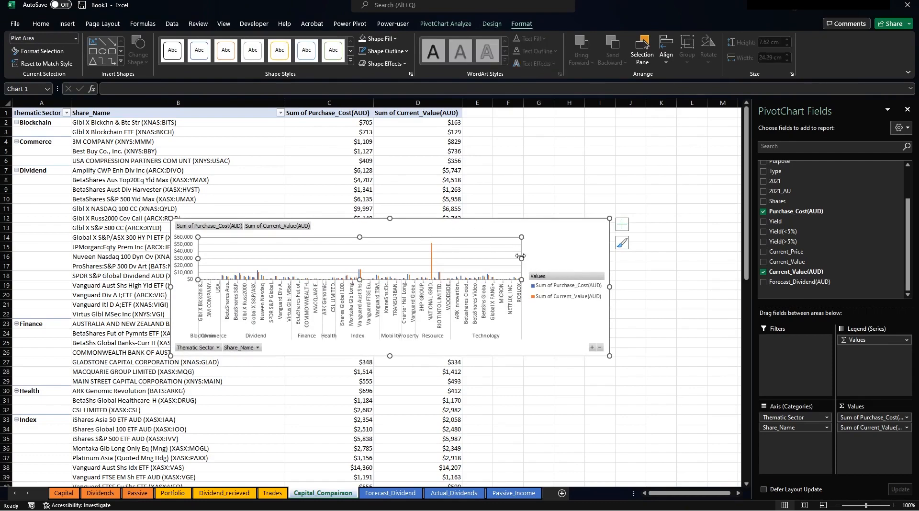
{"action": "left_click_drag", "start_coordinate": [523, 257], "coordinate": [606, 261]}
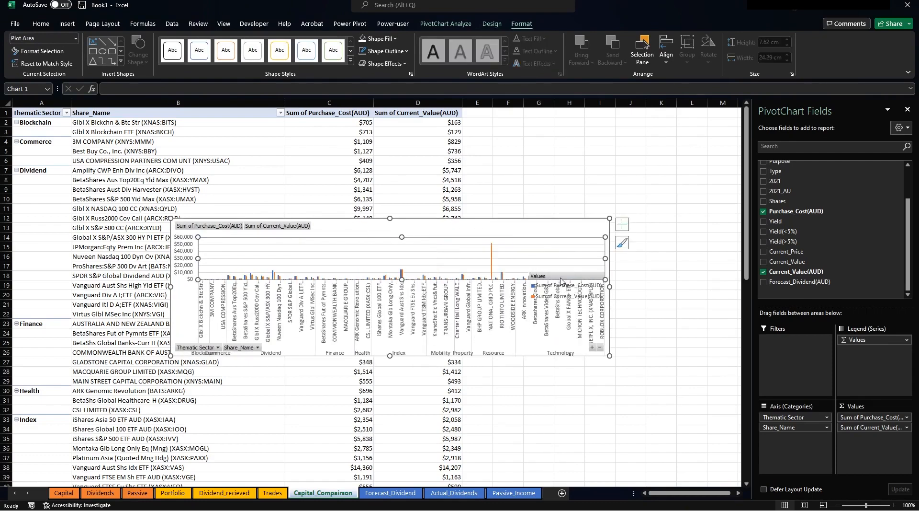
{"action": "left_click", "coordinate": [557, 278]}
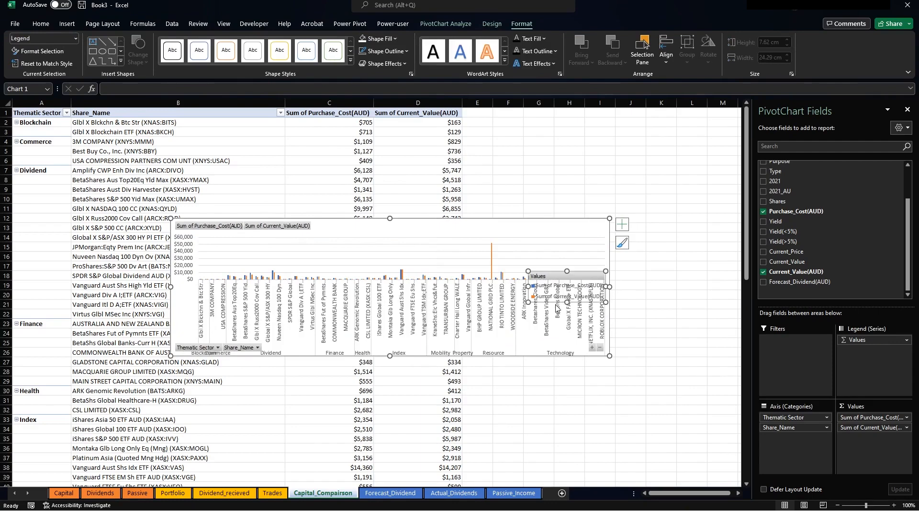
{"action": "left_click_drag", "start_coordinate": [551, 302], "coordinate": [545, 253]}
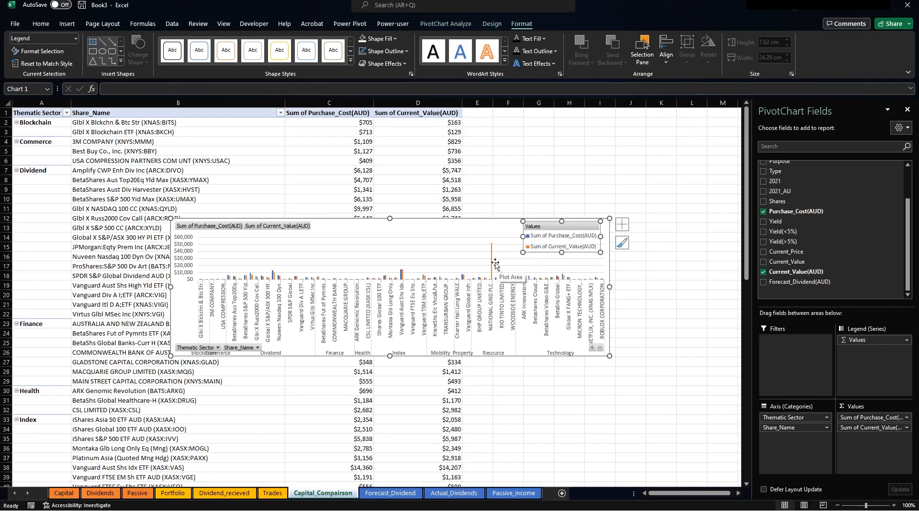
{"action": "left_click", "coordinate": [485, 171]}
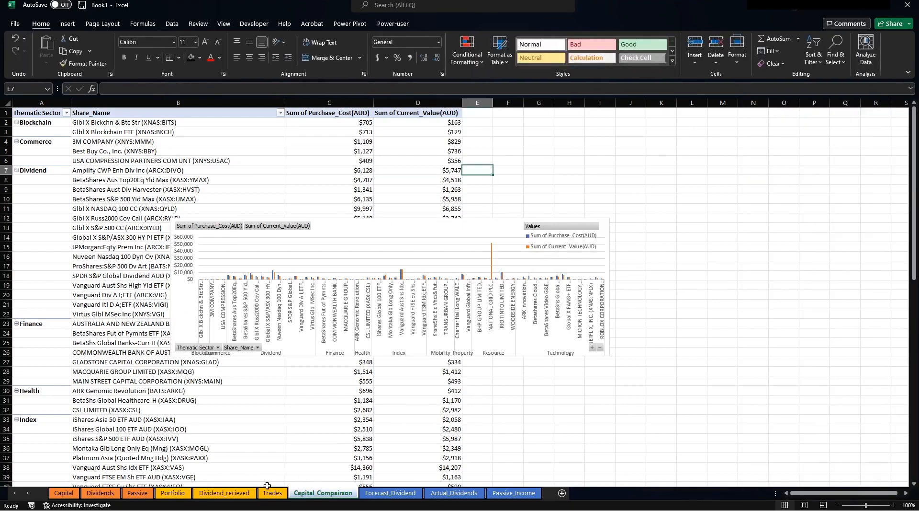
Delete row 48, NATIONAL GRID PLC (XLON:NG.), from the Portfolio sheet.
{"action": "left_click", "coordinate": [273, 493]}
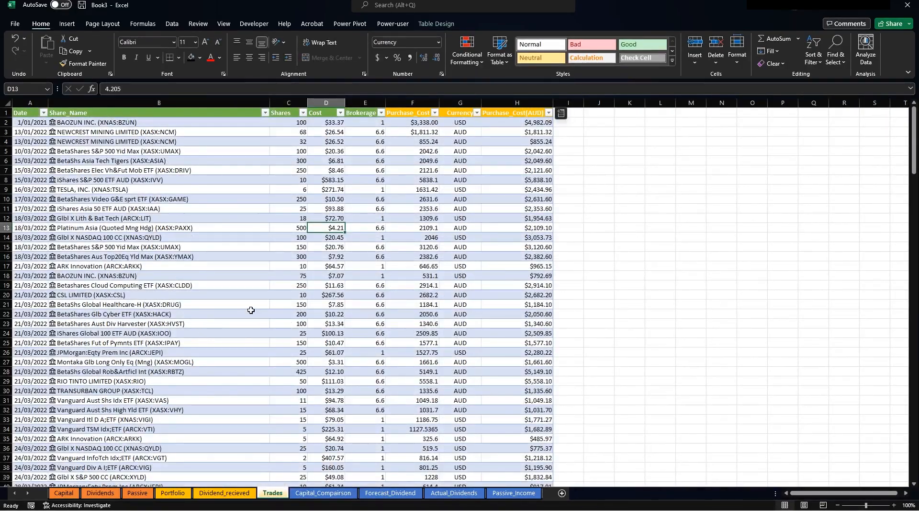
{"action": "scroll", "coordinate": [220, 322], "scroll_direction": "down", "scroll_amount": 20}
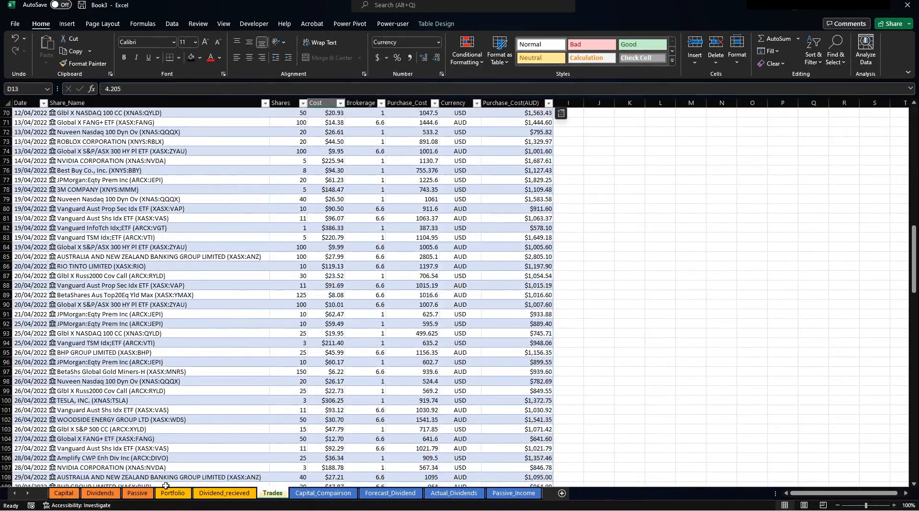
{"action": "left_click", "coordinate": [173, 493]}
{"action": "scroll", "coordinate": [186, 362], "scroll_direction": "down", "scroll_amount": 10}
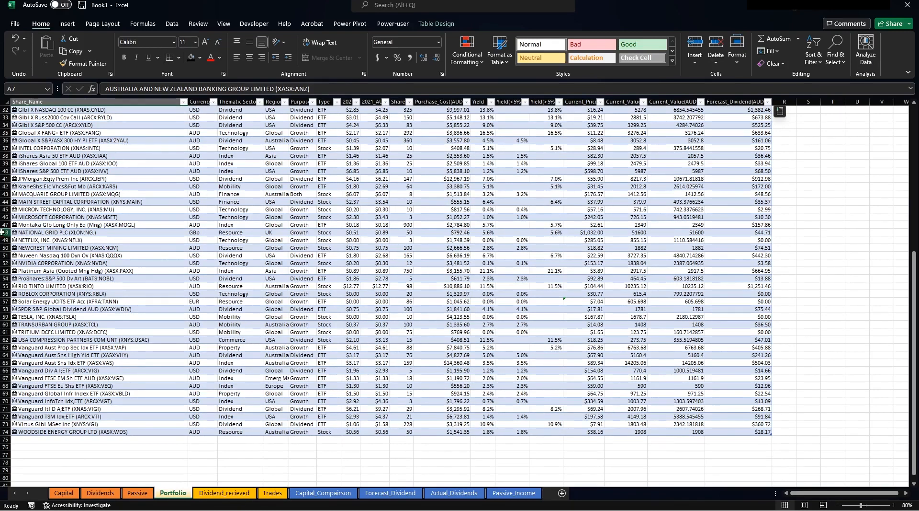
{"action": "left_click", "coordinate": [4, 232]}
{"action": "right_click", "coordinate": [4, 231]}
{"action": "left_click", "coordinate": [38, 344]}
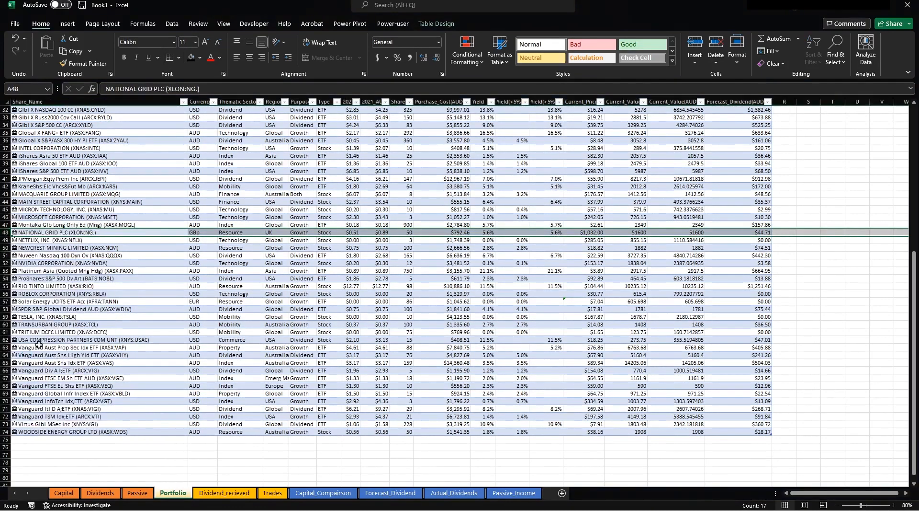
Go back through the sheet tabs to Capital_Comparison.
{"action": "left_click", "coordinate": [205, 293]}
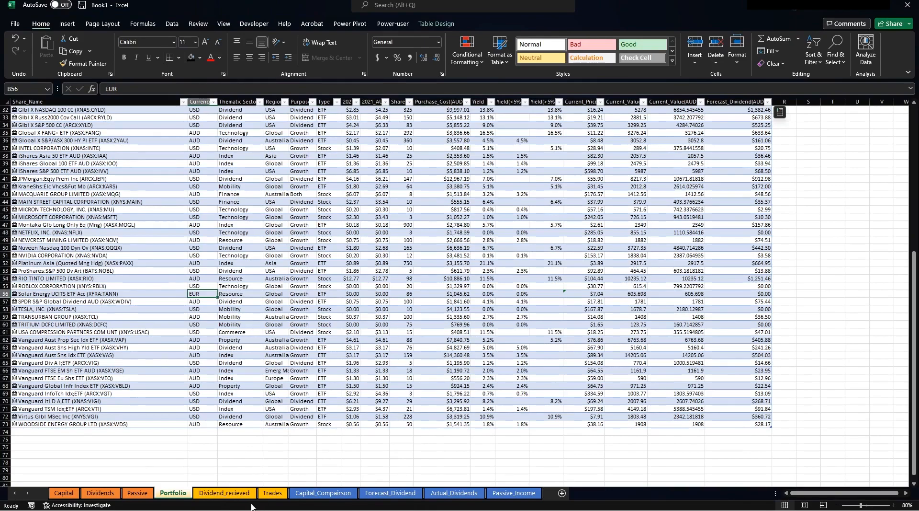
{"action": "left_click", "coordinate": [235, 495]}
{"action": "left_click", "coordinate": [264, 495]}
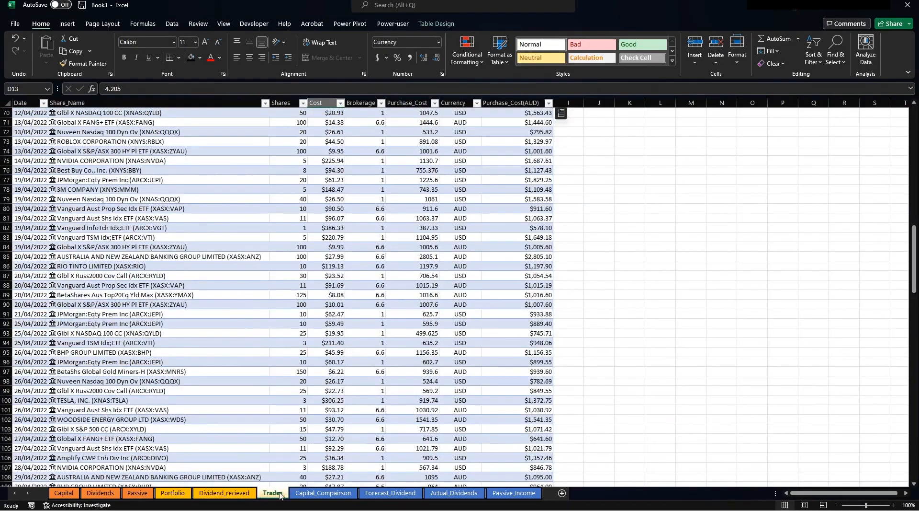
{"action": "left_click", "coordinate": [297, 495]}
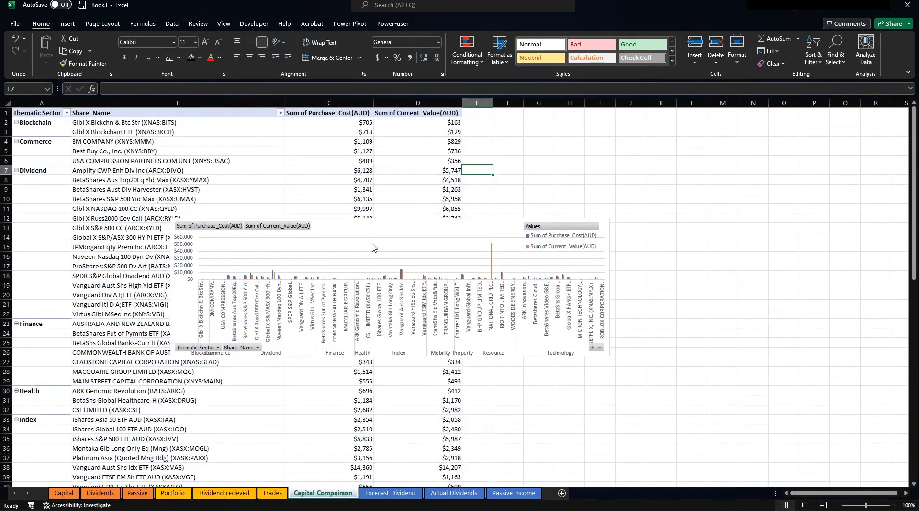
Refresh all data in the workbook.
{"action": "left_click", "coordinate": [380, 224]}
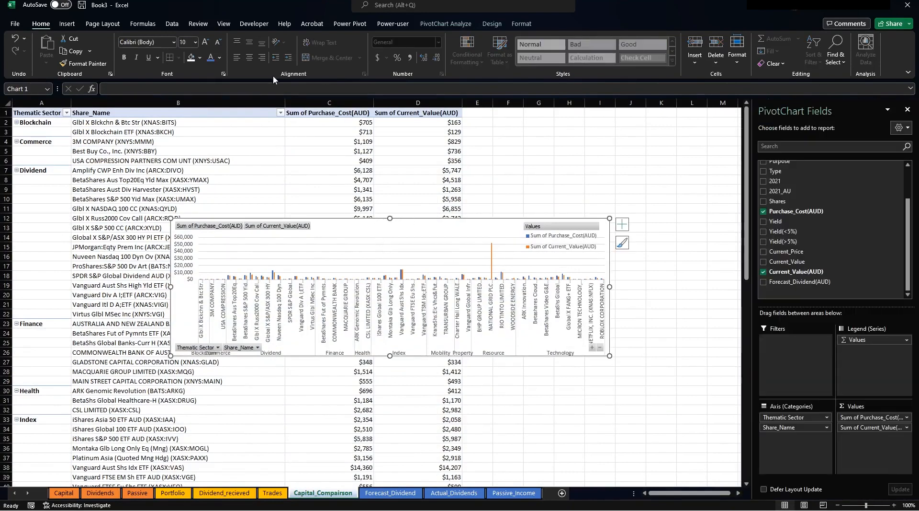
{"action": "left_click", "coordinate": [216, 142]}
{"action": "left_click", "coordinate": [171, 24]}
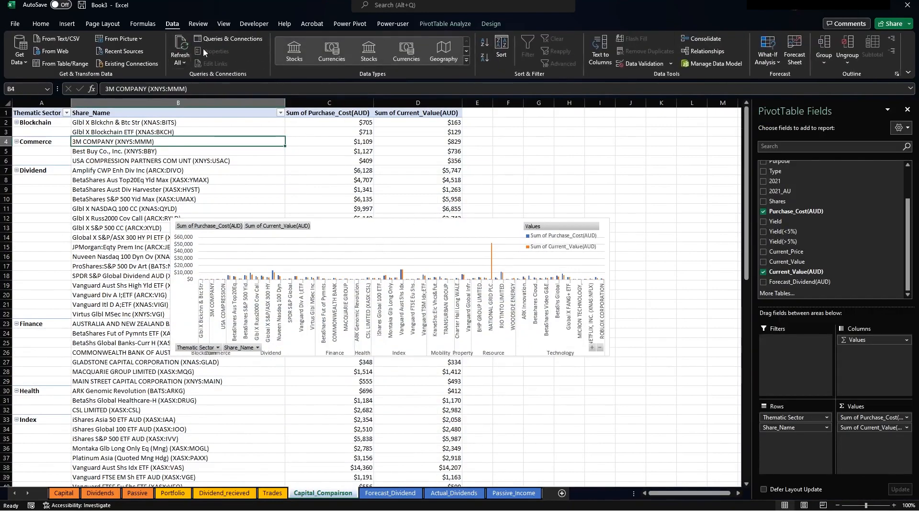
{"action": "left_click", "coordinate": [181, 63]}
{"action": "left_click", "coordinate": [194, 77]}
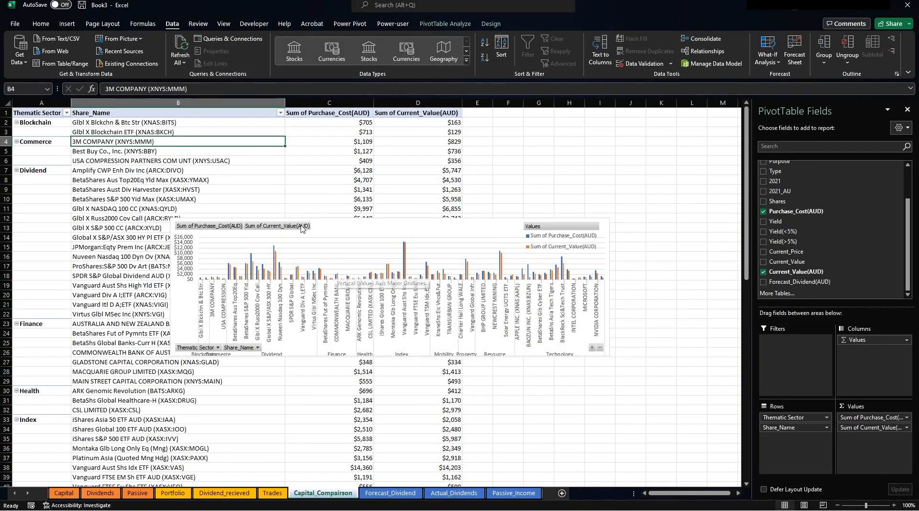
Move the pivot chart to the Capital sheet beneath the header and enlarge it nearly full width.
{"action": "left_click", "coordinate": [340, 227]}
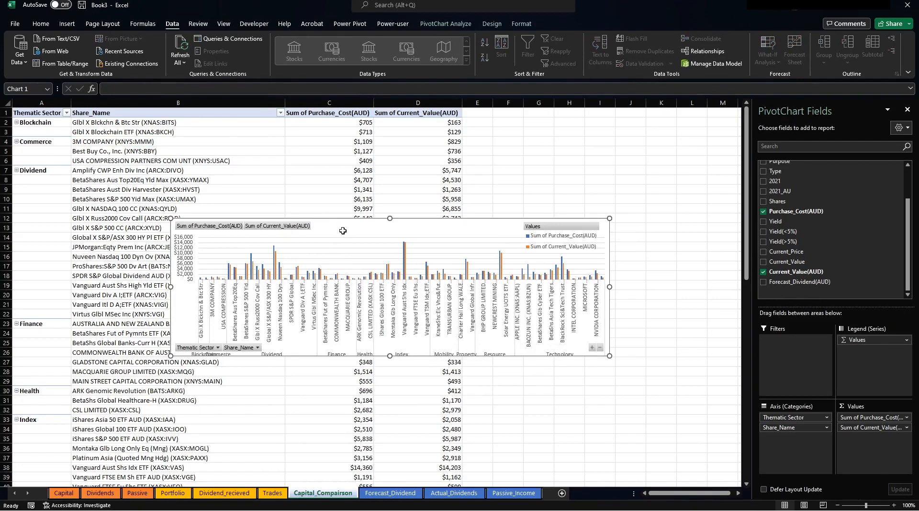
{"action": "key", "text": "Delete"}
{"action": "left_click", "coordinate": [63, 492]}
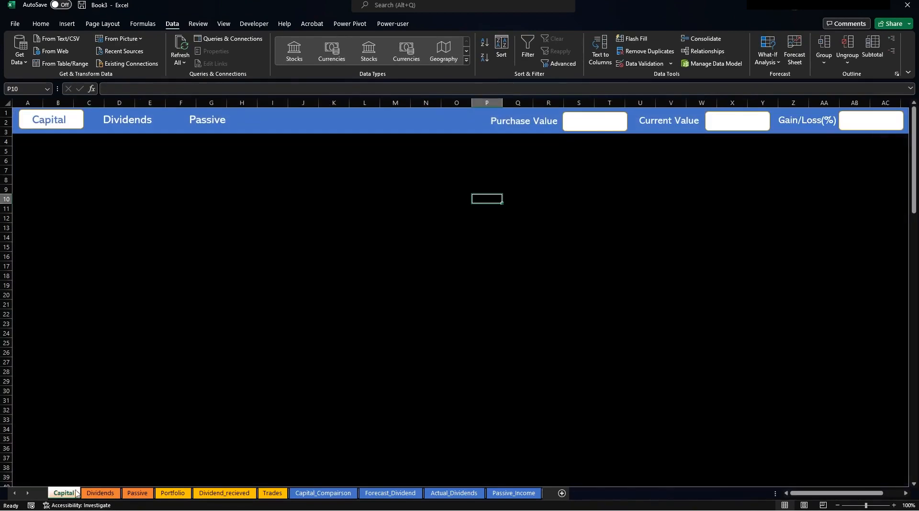
{"action": "left_click", "coordinate": [252, 282]}
{"action": "key", "text": "ctrl+v"}
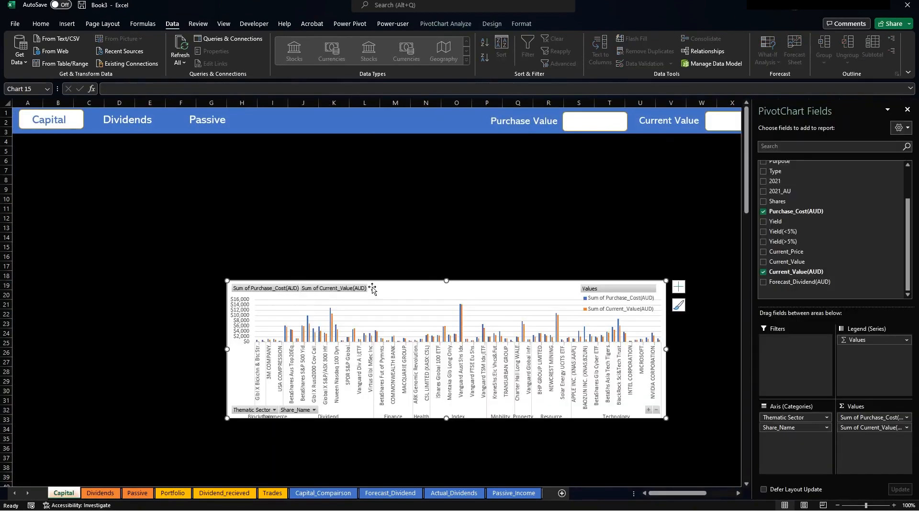
{"action": "left_click_drag", "start_coordinate": [375, 281], "coordinate": [240, 154]}
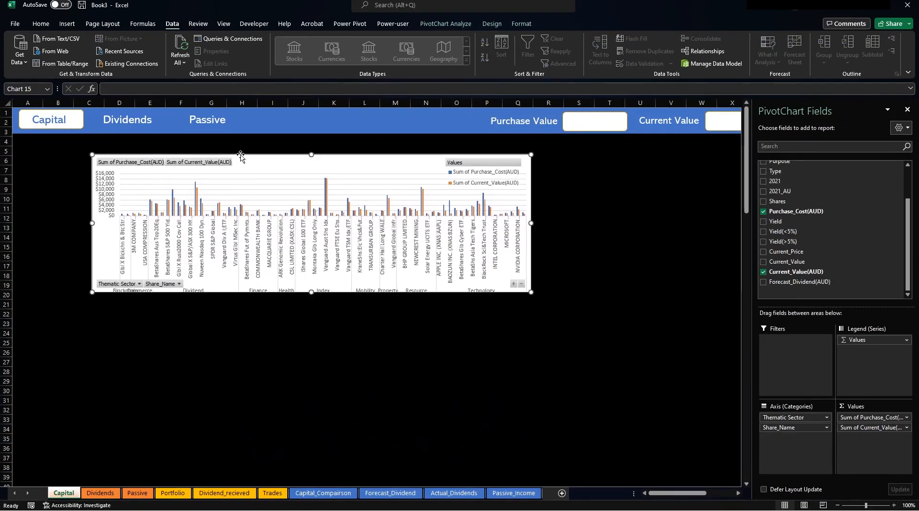
{"action": "left_click", "coordinate": [908, 109]}
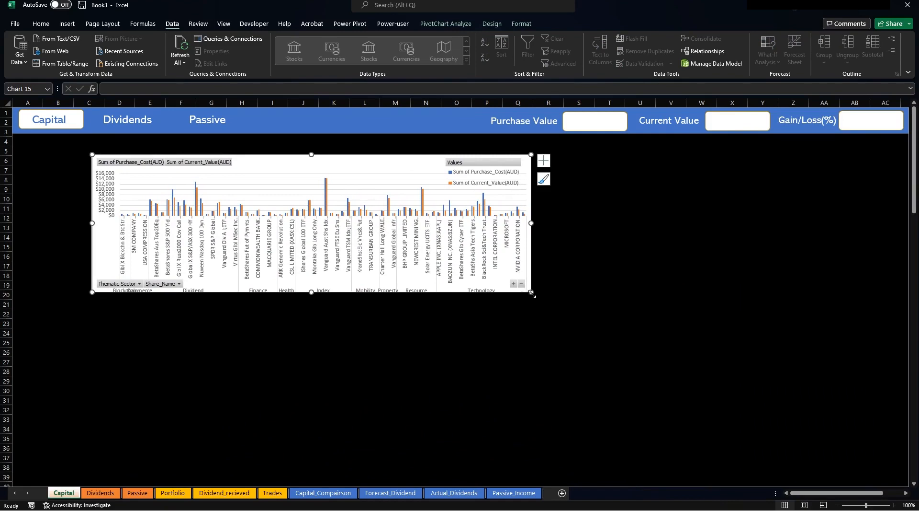
{"action": "left_click_drag", "start_coordinate": [532, 293], "coordinate": [895, 400]}
{"action": "left_click_drag", "start_coordinate": [427, 165], "coordinate": [415, 160]}
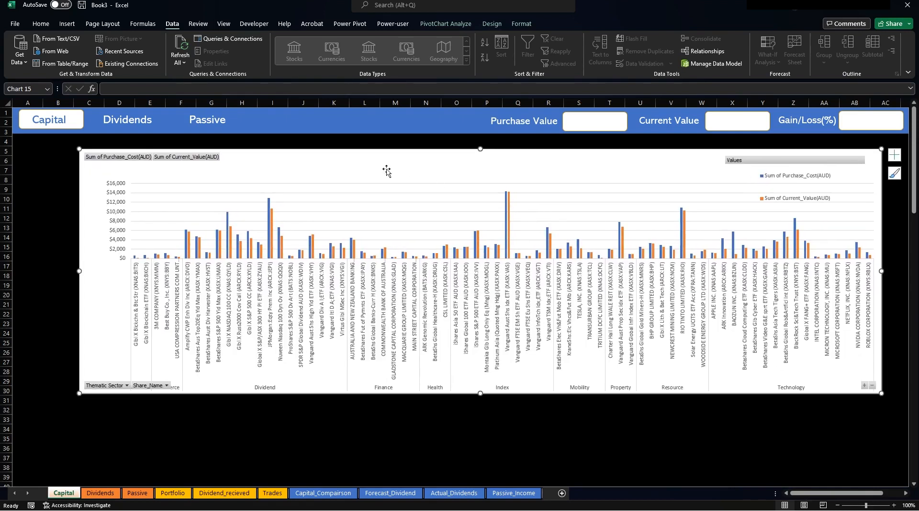
{"action": "left_click", "coordinate": [326, 493]}
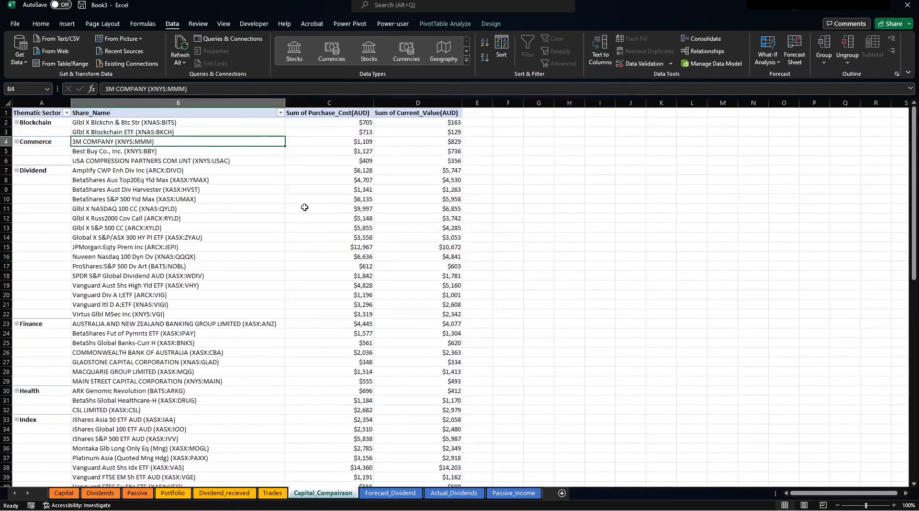
Insert Thematic Sector, Currency, Region and Type slicers for the pivot table.
{"action": "left_click", "coordinate": [459, 24]}
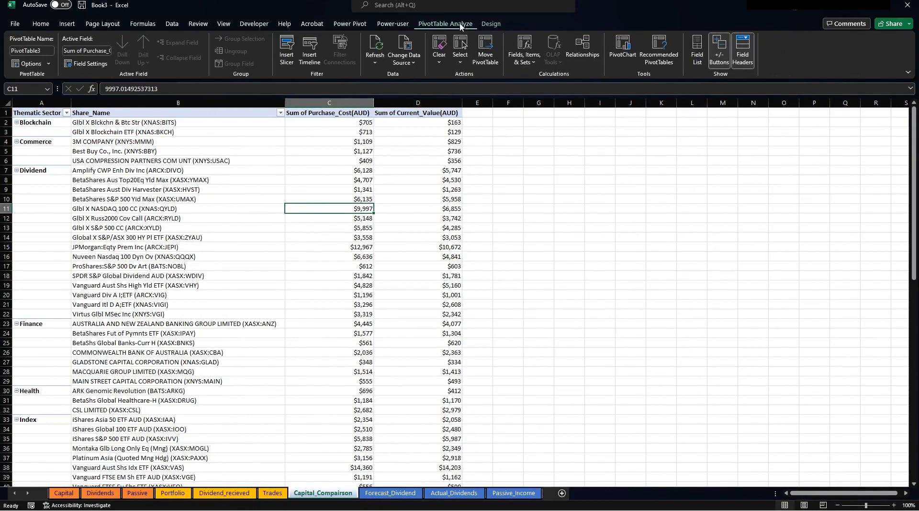
{"action": "left_click", "coordinate": [283, 58]}
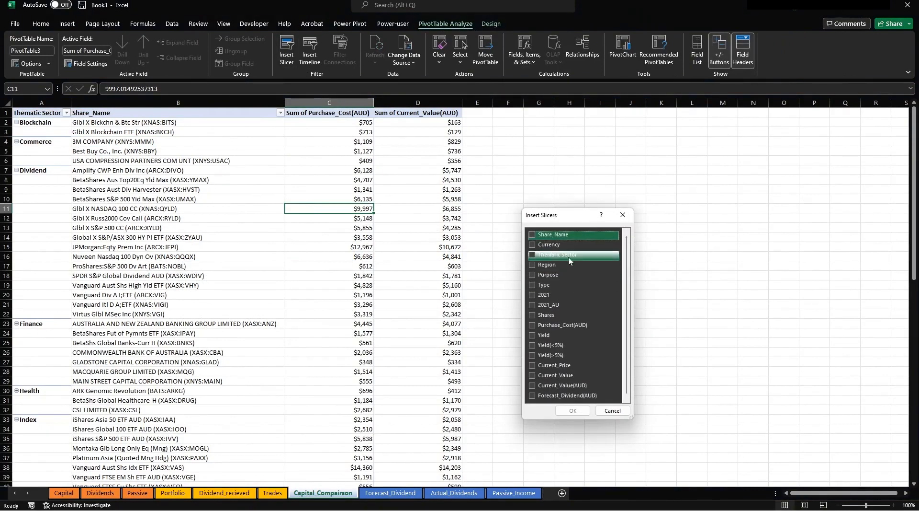
{"action": "left_click", "coordinate": [532, 255]}
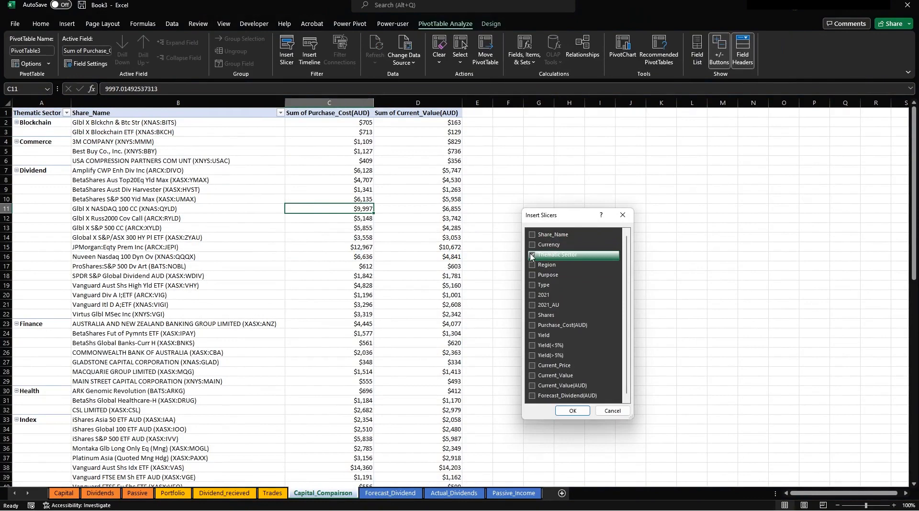
{"action": "left_click", "coordinate": [532, 245]}
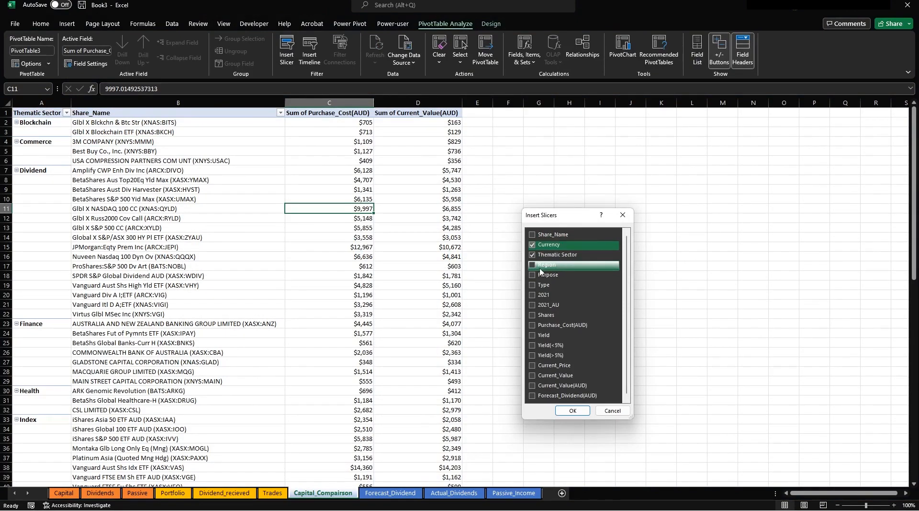
{"action": "left_click", "coordinate": [532, 264]}
{"action": "left_click", "coordinate": [532, 286]}
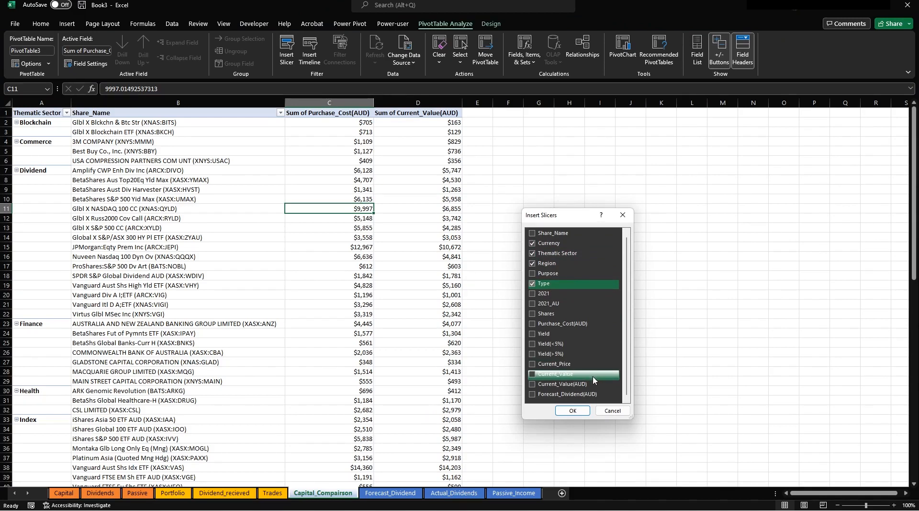
{"action": "left_click", "coordinate": [572, 410]}
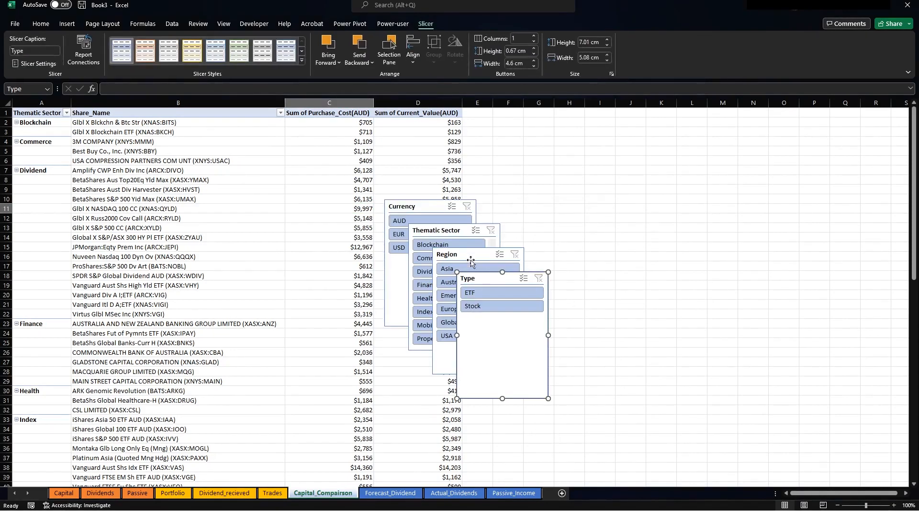
Cut all four slicers together and switch to the Capital dashboard.
{"action": "left_click", "coordinate": [423, 210]}
{"action": "left_click", "coordinate": [457, 235], "text": "ctrl"}
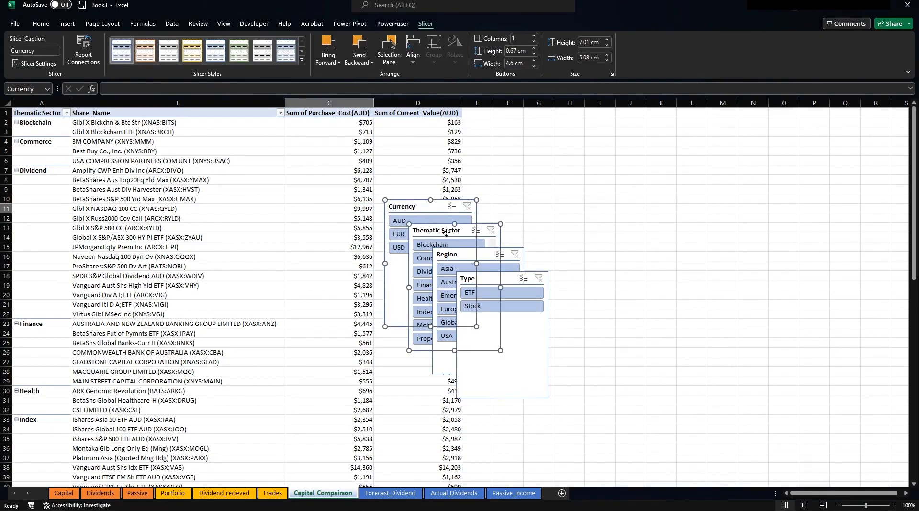
{"action": "left_click", "coordinate": [518, 261], "text": "ctrl"}
{"action": "left_click", "coordinate": [548, 307], "text": "ctrl"}
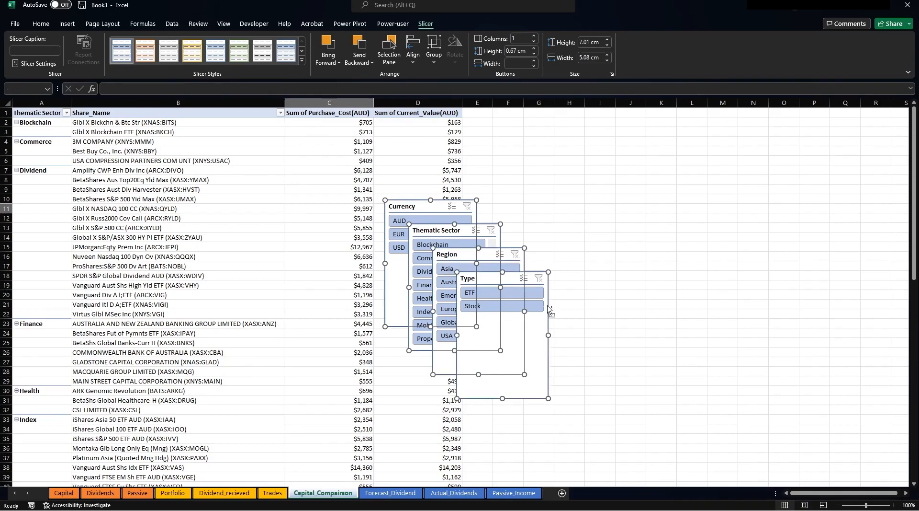
{"action": "key", "text": "ctrl+x"}
{"action": "left_click", "coordinate": [63, 492]}
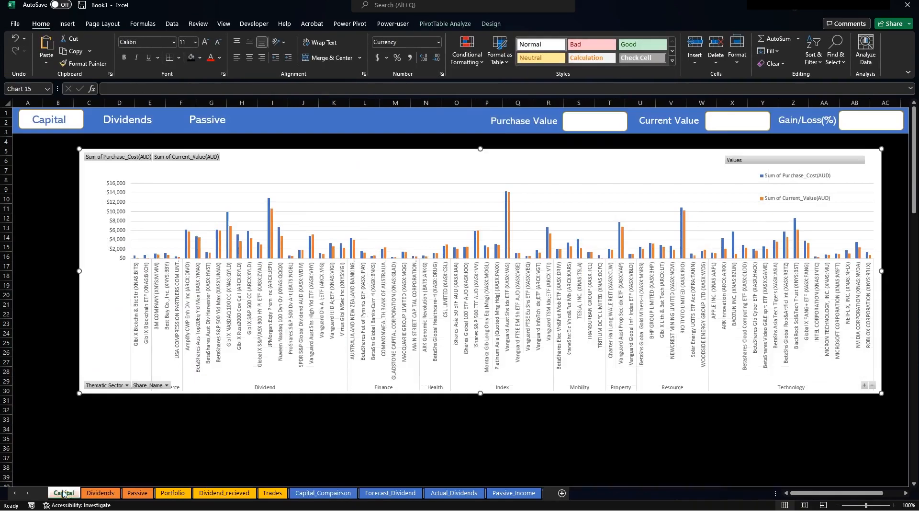
Paste the four slicers and move them onto the left side of the dashboard chart.
{"action": "left_click", "coordinate": [205, 427]}
{"action": "key", "text": "ctrl+v"}
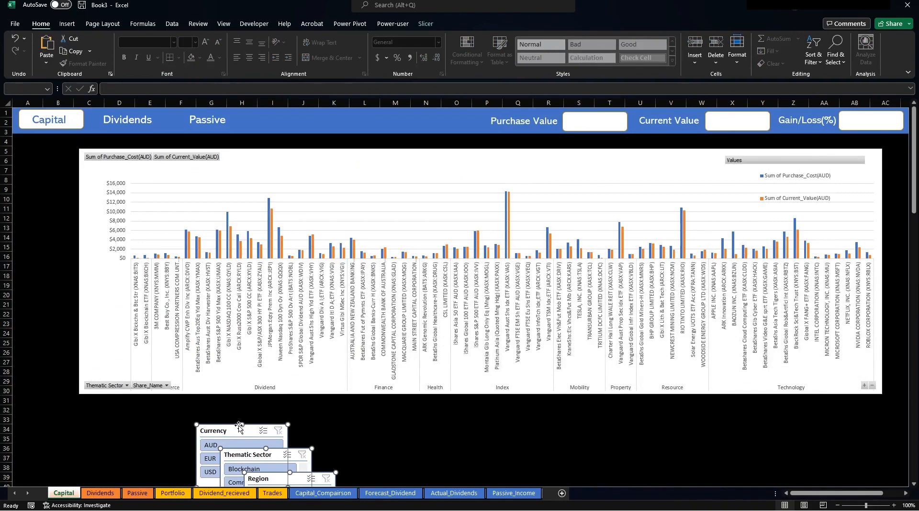
{"action": "left_click_drag", "start_coordinate": [240, 427], "coordinate": [48, 155]}
{"action": "left_click", "coordinate": [264, 410]}
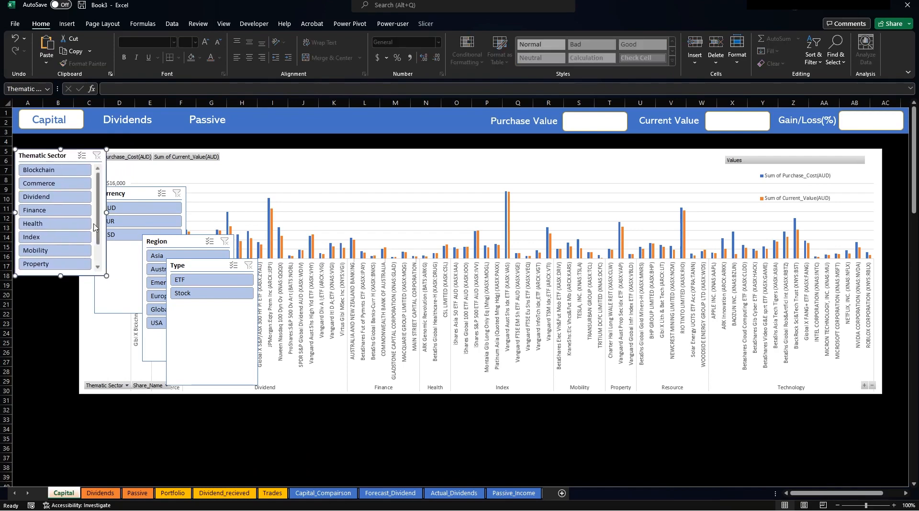
Lengthen Thematic Sector to list all ten sectors and stack a shortened Region slicer beneath it.
{"action": "left_click_drag", "start_coordinate": [58, 276], "coordinate": [61, 305]}
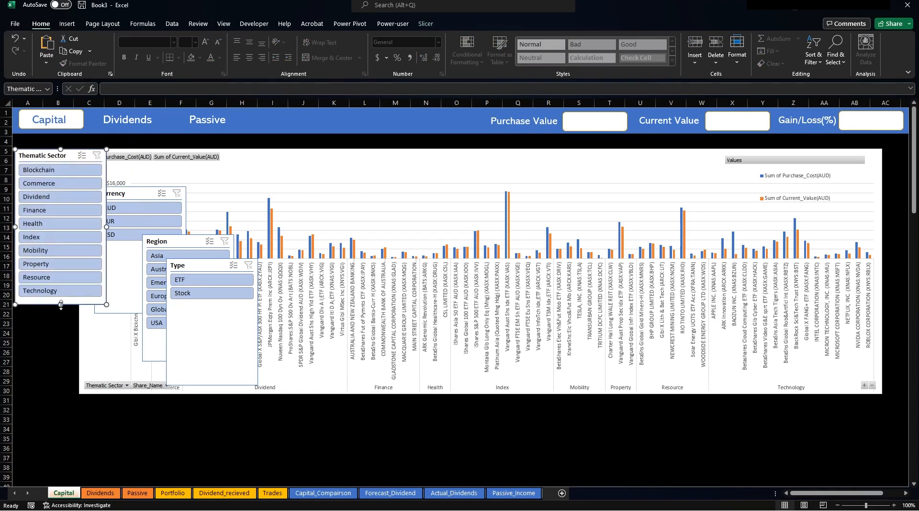
{"action": "left_click", "coordinate": [134, 197]}
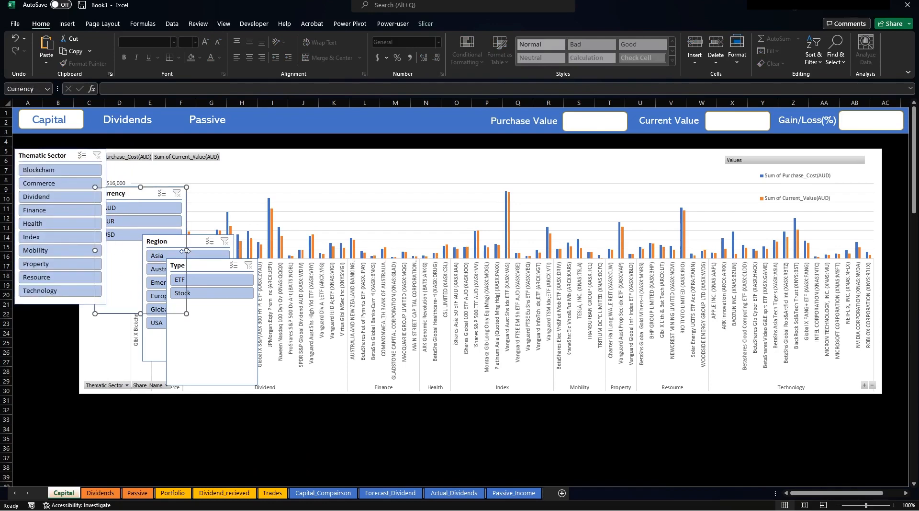
{"action": "left_click_drag", "start_coordinate": [189, 244], "coordinate": [65, 310]}
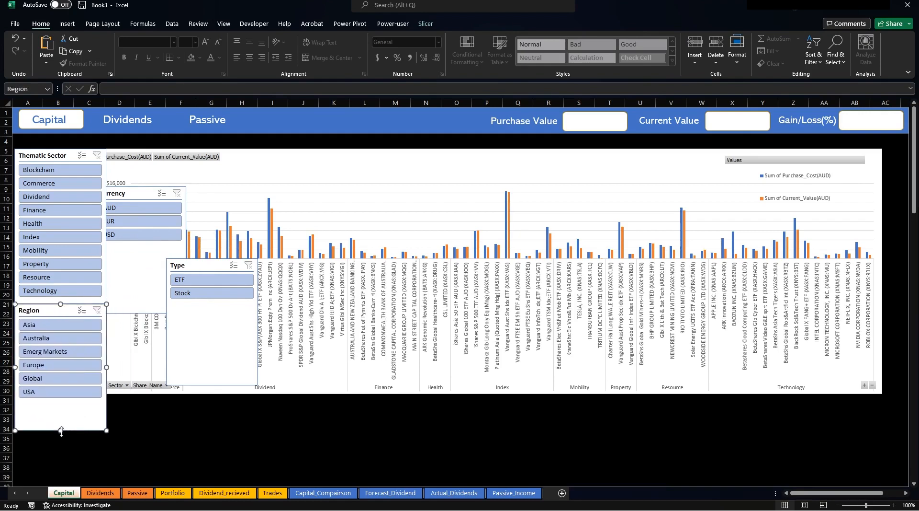
{"action": "left_click_drag", "start_coordinate": [61, 430], "coordinate": [61, 406]}
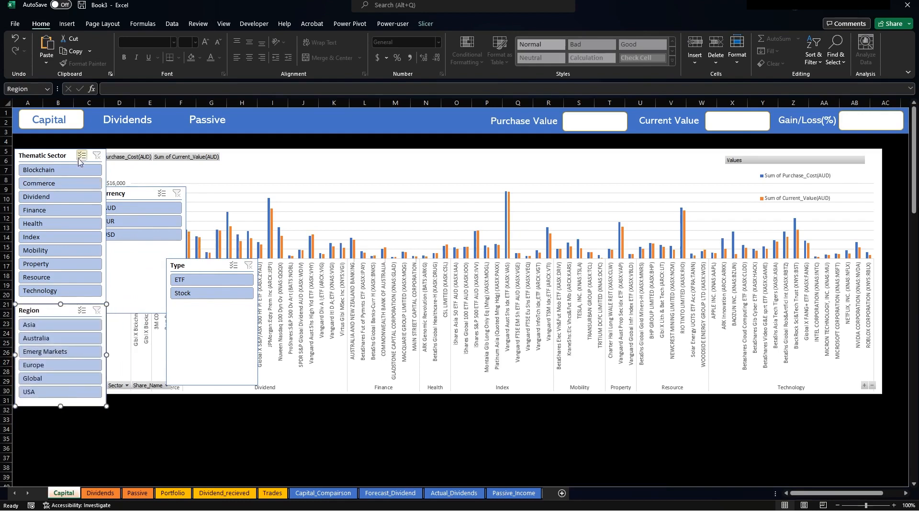
{"action": "left_click", "coordinate": [62, 156]}
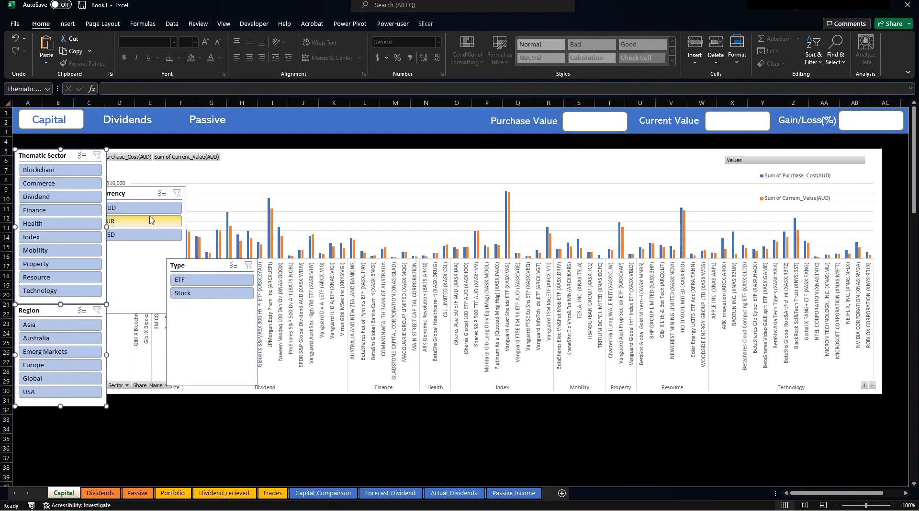
{"action": "left_click", "coordinate": [139, 193], "text": "ctrl"}
{"action": "left_click", "coordinate": [199, 268], "text": "ctrl"}
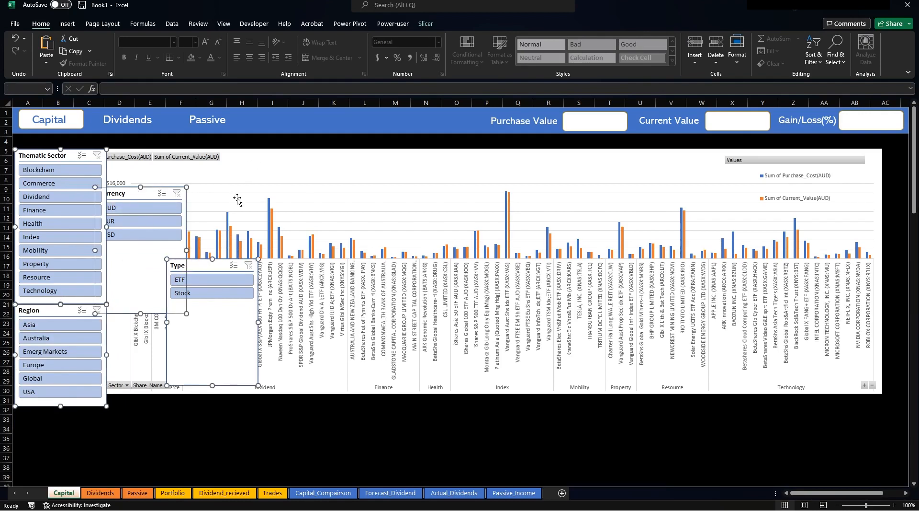
In Slicer Settings, turn off headers and hide items deleted from the data source.
{"action": "left_click", "coordinate": [399, 24]}
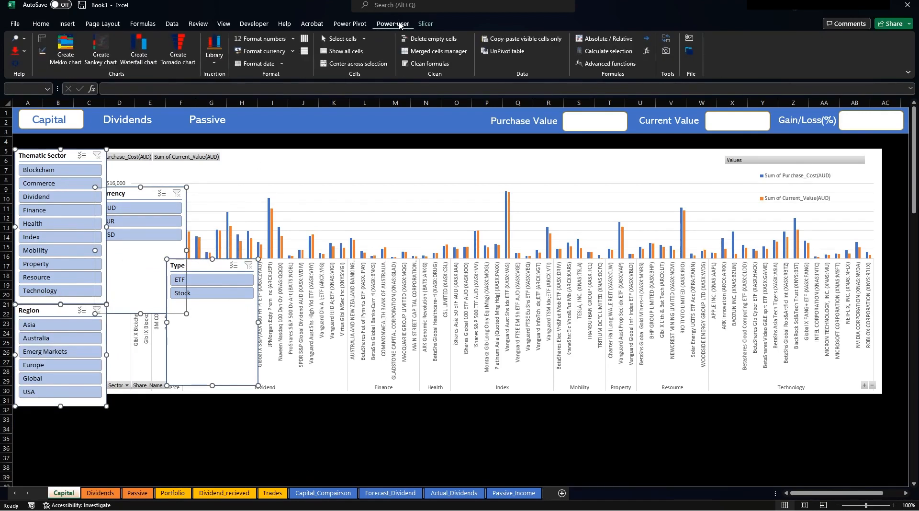
{"action": "left_click", "coordinate": [425, 24]}
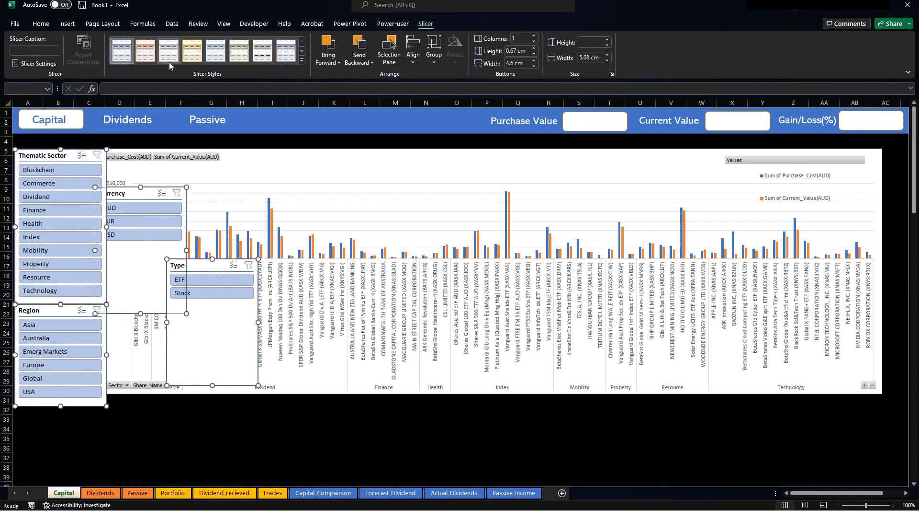
{"action": "left_click", "coordinate": [36, 63]}
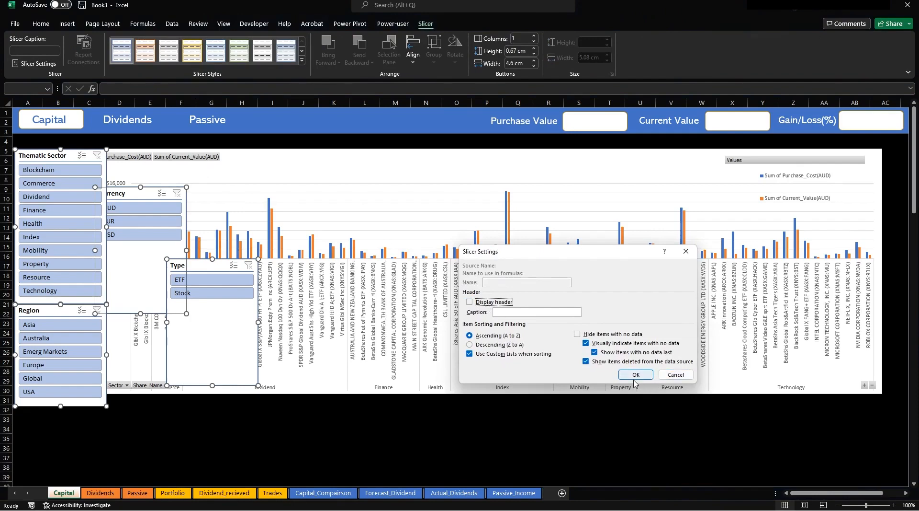
{"action": "left_click", "coordinate": [587, 363]}
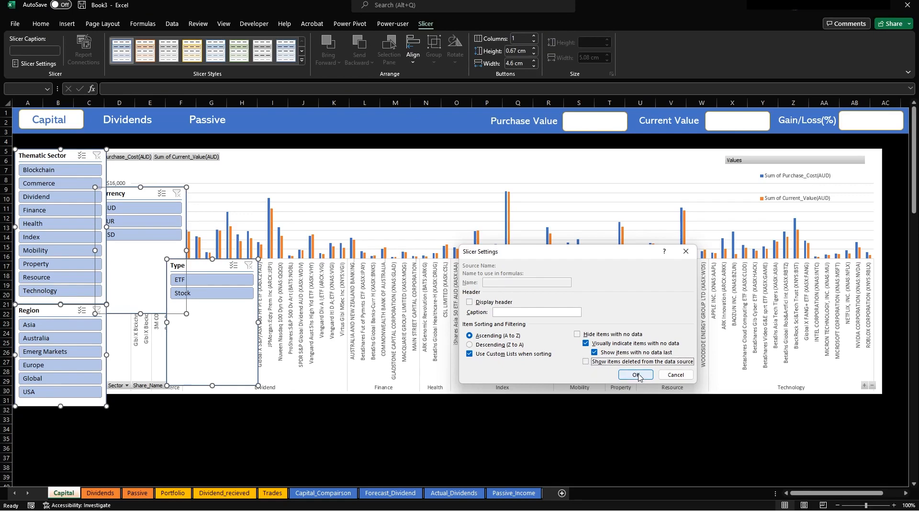
{"action": "left_click", "coordinate": [637, 375]}
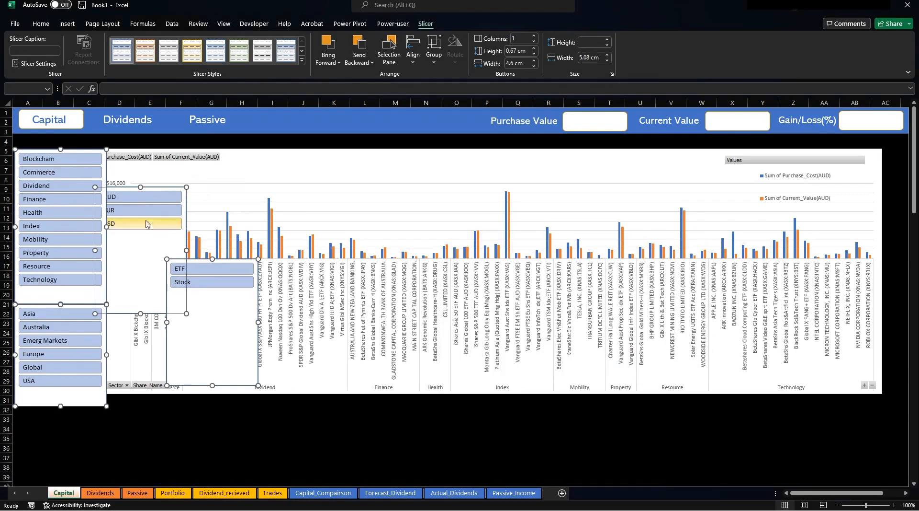
Fit and narrow the Thematic Sector slicer, then move Region up beneath it at matching width.
{"action": "left_click", "coordinate": [167, 411]}
{"action": "left_click", "coordinate": [65, 298]}
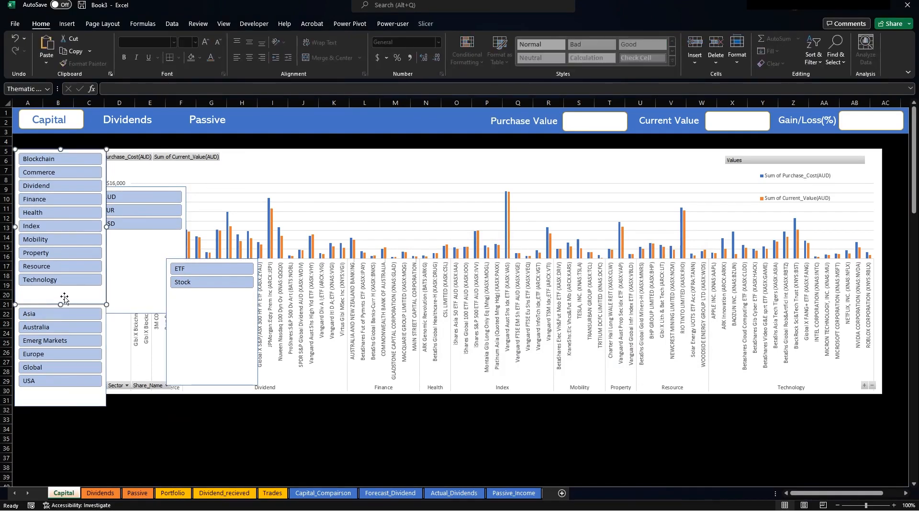
{"action": "left_click_drag", "start_coordinate": [60, 300], "coordinate": [57, 289]}
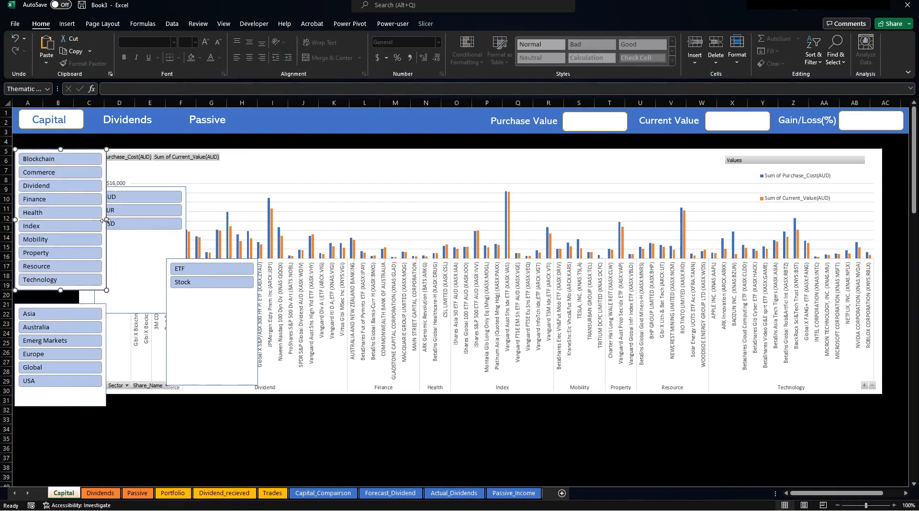
{"action": "left_click_drag", "start_coordinate": [106, 220], "coordinate": [78, 224]}
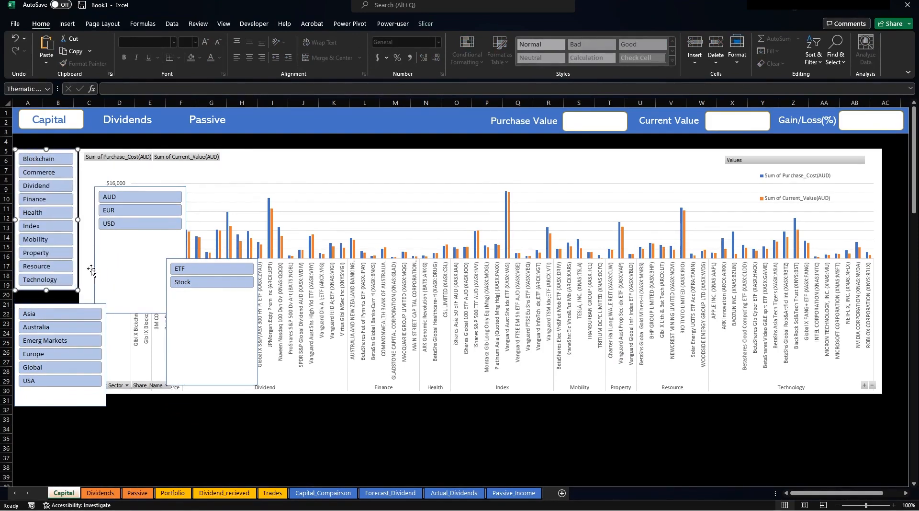
{"action": "left_click_drag", "start_coordinate": [63, 305], "coordinate": [63, 294]}
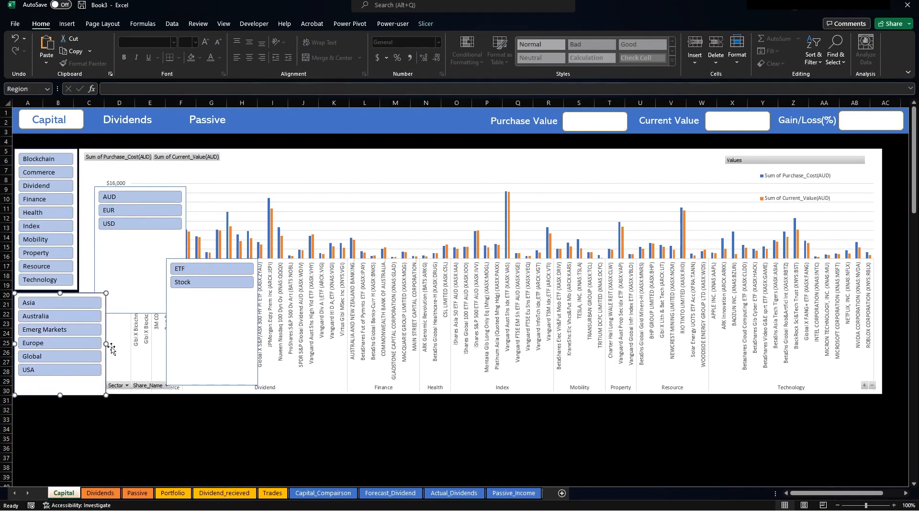
{"action": "left_click_drag", "start_coordinate": [106, 344], "coordinate": [78, 343]}
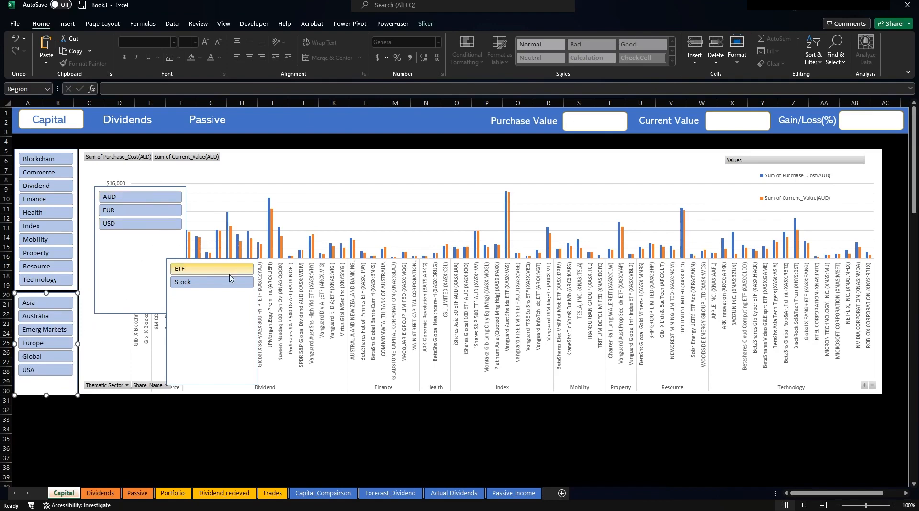
Move the ETF/Stock slicer below Region, narrow it and settle its position.
{"action": "left_click", "coordinate": [216, 313]}
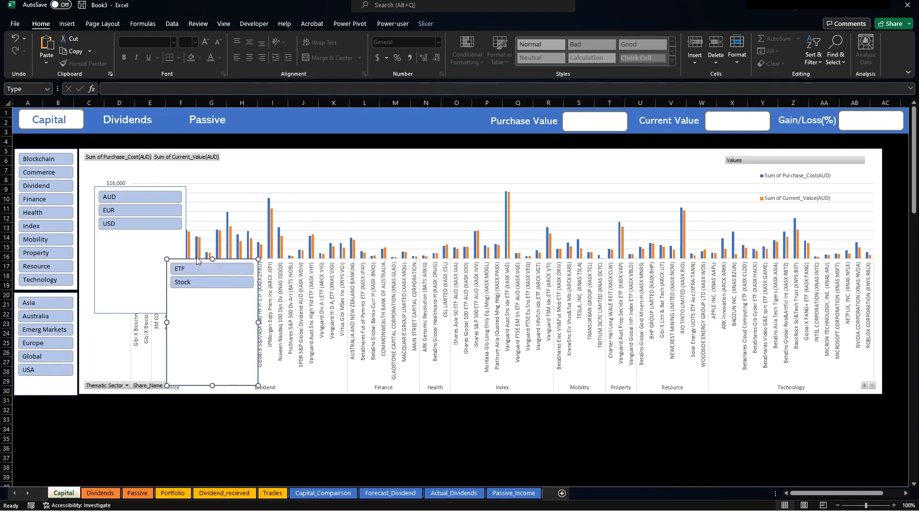
{"action": "left_click", "coordinate": [57, 386]}
{"action": "left_click_drag", "start_coordinate": [45, 396], "coordinate": [45, 378]}
{"action": "left_click_drag", "start_coordinate": [204, 261], "coordinate": [52, 382]}
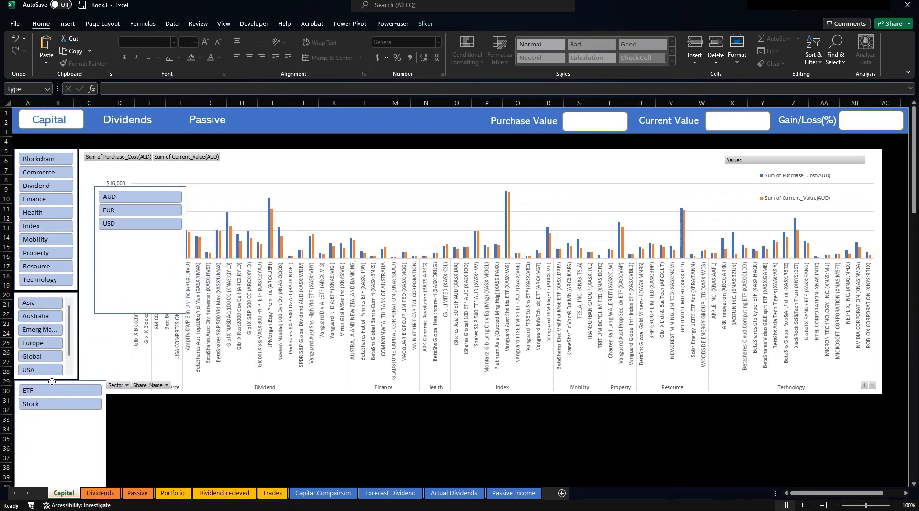
{"action": "left_click_drag", "start_coordinate": [108, 443], "coordinate": [76, 437]}
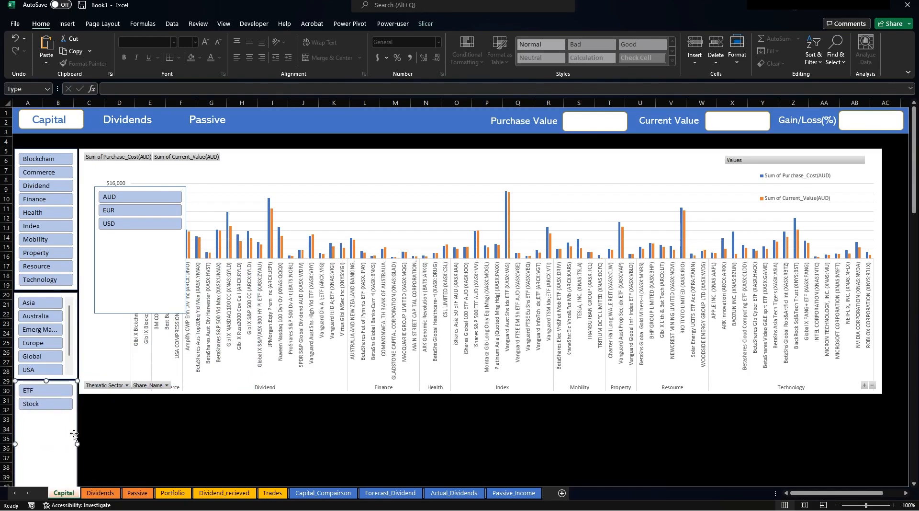
{"action": "left_click", "coordinate": [49, 369]}
{"action": "scroll", "coordinate": [69, 367], "scroll_direction": "down", "scroll_amount": 1}
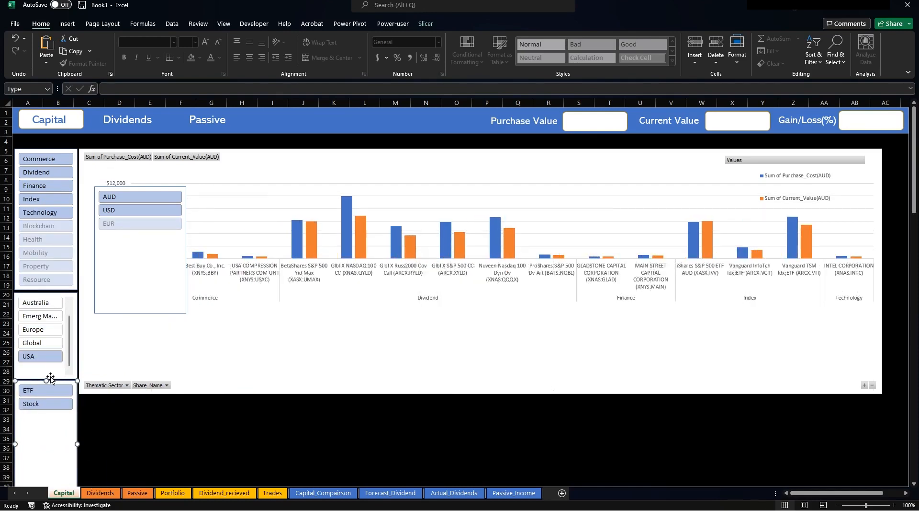
{"action": "left_click_drag", "start_coordinate": [46, 380], "coordinate": [46, 386]}
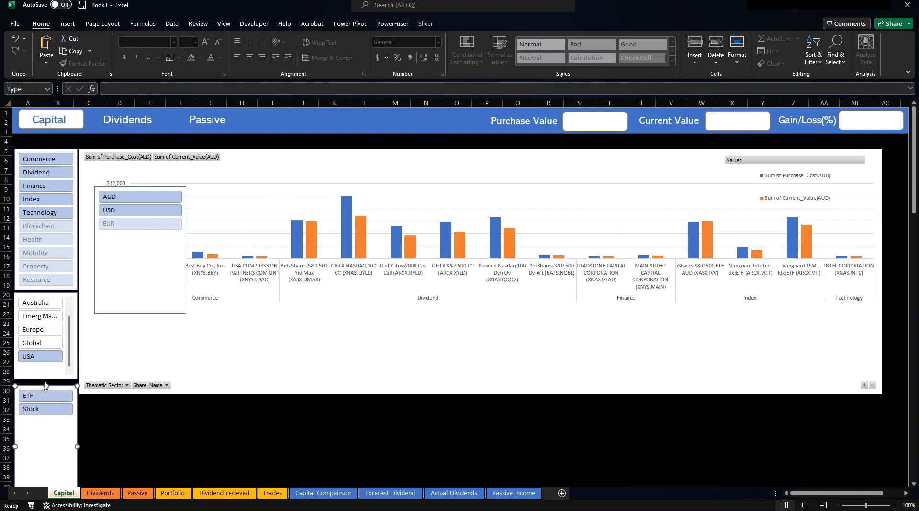
{"action": "left_click_drag", "start_coordinate": [45, 386], "coordinate": [48, 401]}
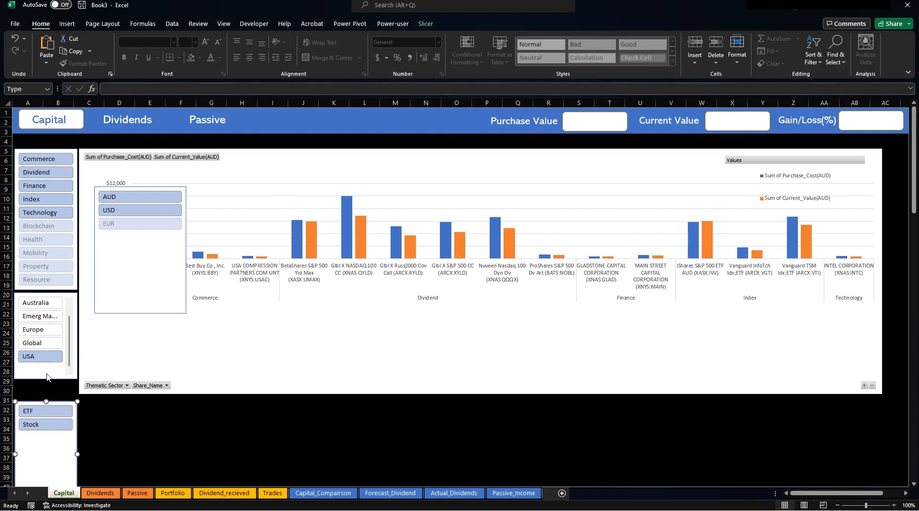
{"action": "key", "text": "Escape"}
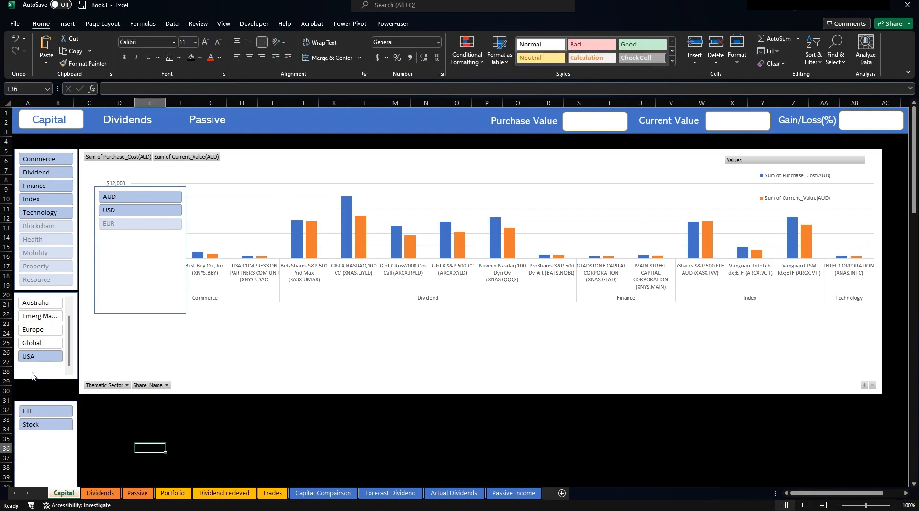
Clear the region filter and fine-tune the Region slicer's height above ETF/Stock.
{"action": "left_click", "coordinate": [44, 382]}
{"action": "left_click", "coordinate": [42, 379]}
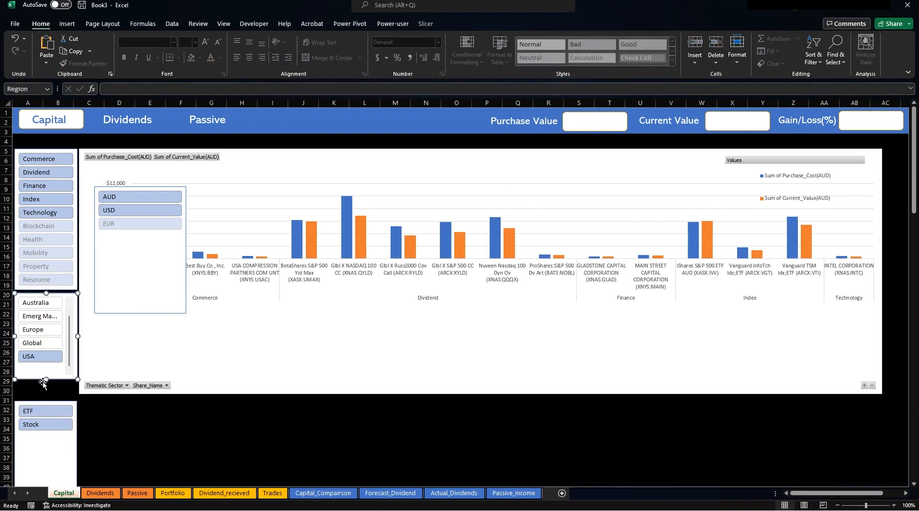
{"action": "left_click_drag", "start_coordinate": [46, 379], "coordinate": [46, 387]}
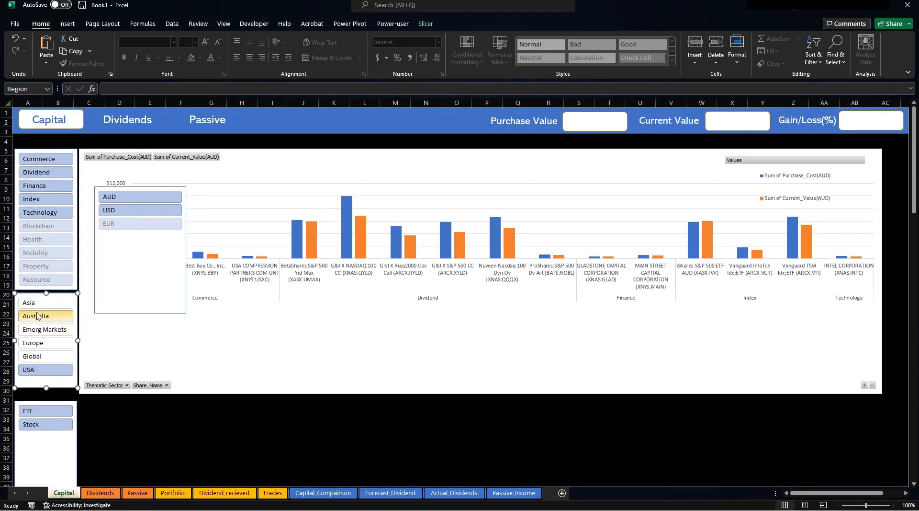
{"action": "left_click", "coordinate": [33, 310]}
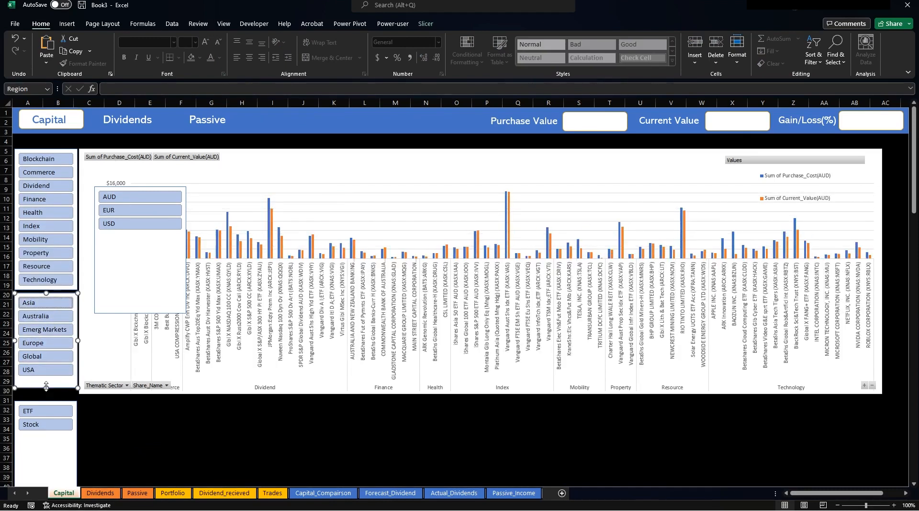
{"action": "left_click_drag", "start_coordinate": [45, 382], "coordinate": [45, 382]}
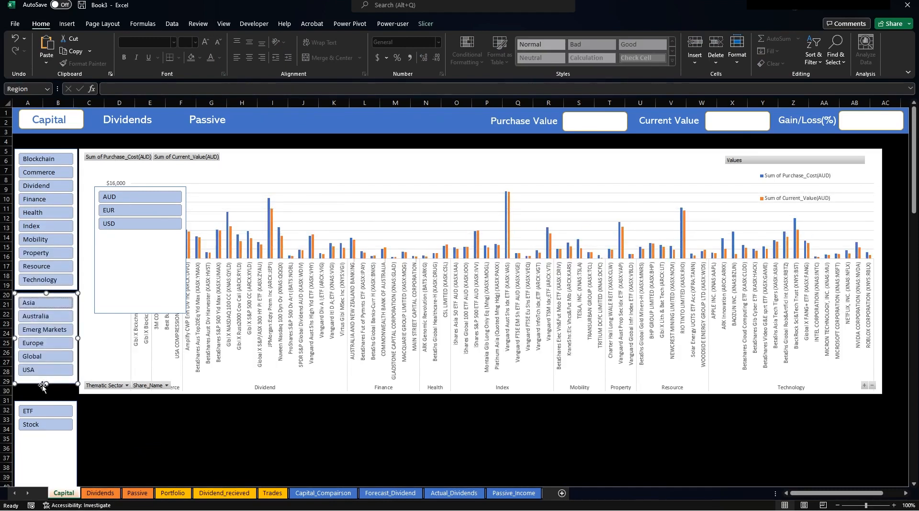
{"action": "left_click_drag", "start_coordinate": [46, 383], "coordinate": [50, 383]}
{"action": "left_click", "coordinate": [50, 401]}
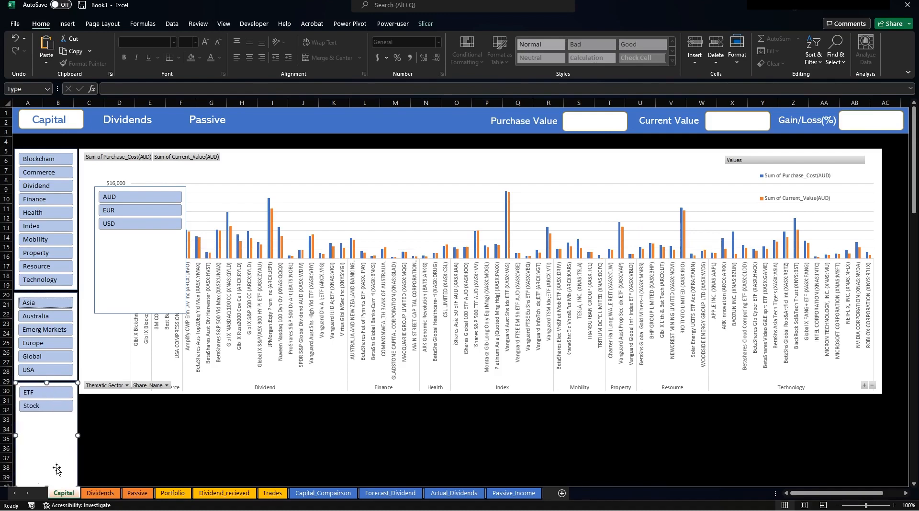
{"action": "left_click", "coordinate": [97, 430]}
Shorten ETF/Stock, then move the AUD/EUR/USD slicer beneath it and narrow it to match.
{"action": "scroll", "coordinate": [82, 438], "scroll_direction": "down", "scroll_amount": 6}
{"action": "left_click", "coordinate": [42, 308]}
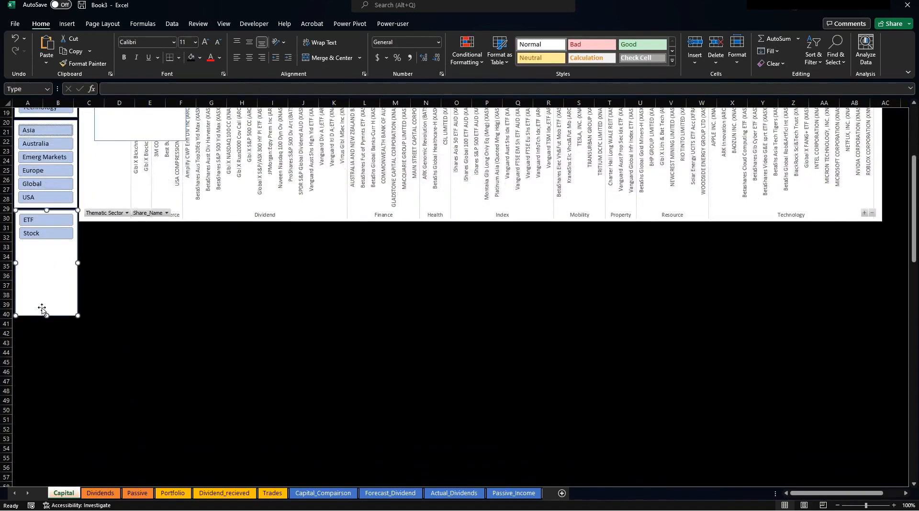
{"action": "left_click_drag", "start_coordinate": [44, 315], "coordinate": [47, 244]}
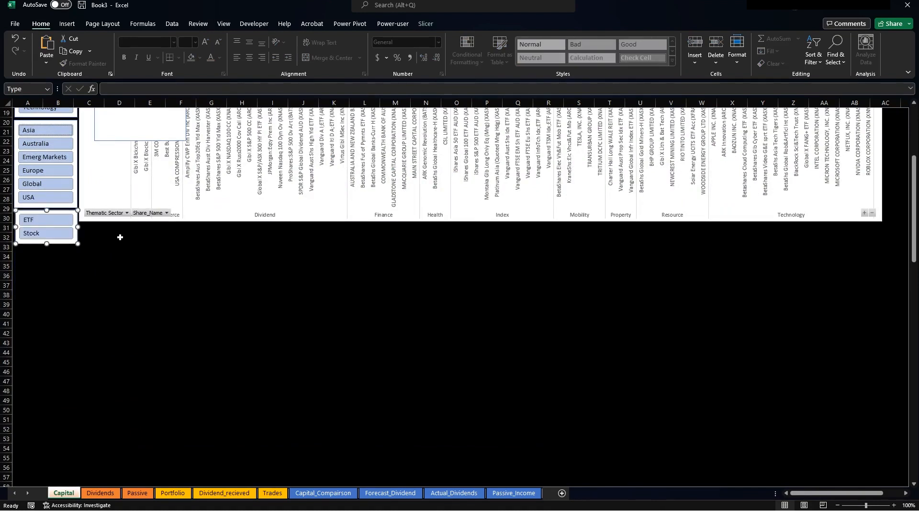
{"action": "left_click", "coordinate": [119, 137]}
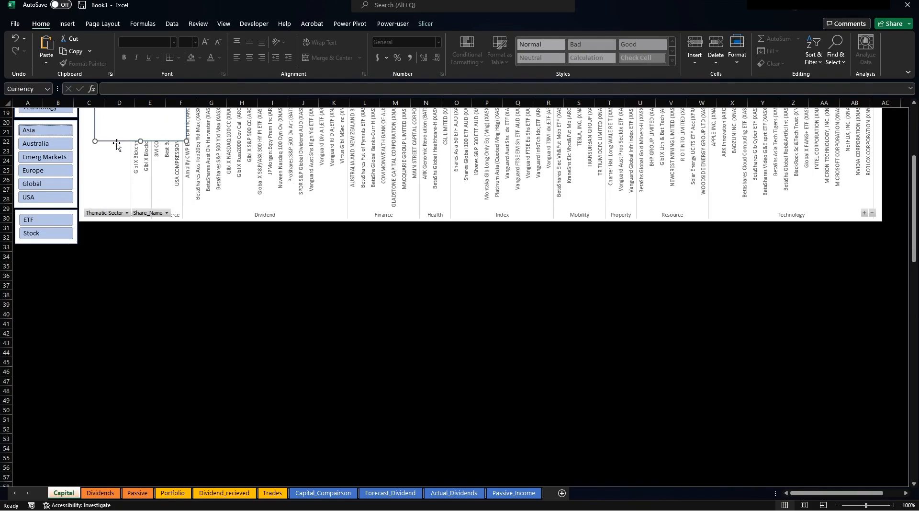
{"action": "left_click_drag", "start_coordinate": [118, 140], "coordinate": [50, 293]}
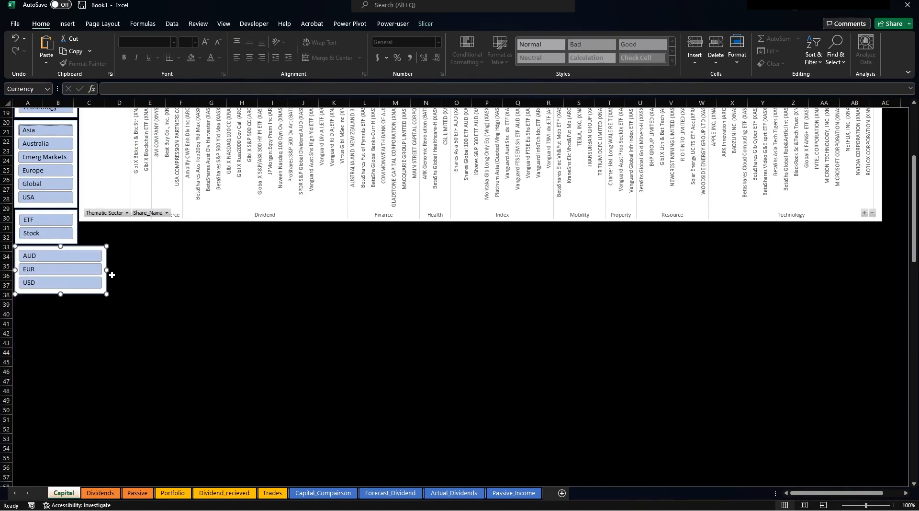
{"action": "left_click_drag", "start_coordinate": [108, 271], "coordinate": [78, 267]}
{"action": "scroll", "coordinate": [244, 327], "scroll_direction": "up", "scroll_amount": 6}
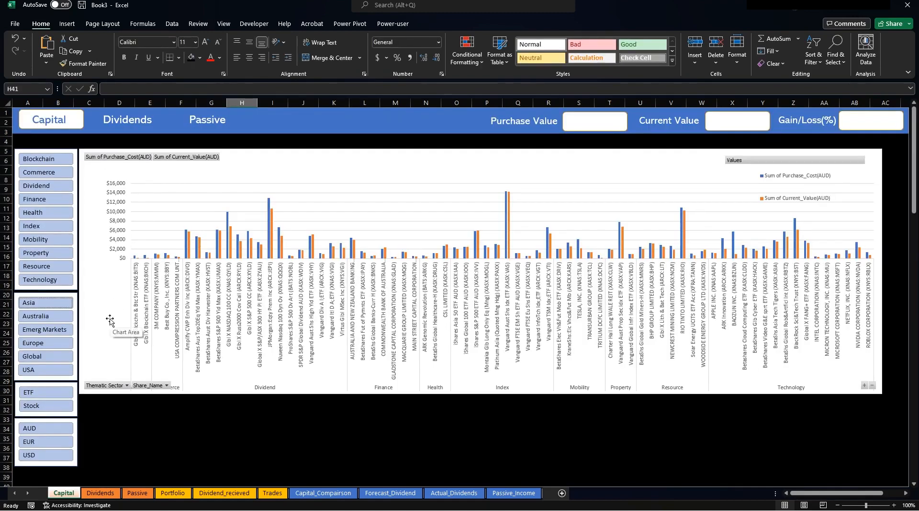
{"action": "left_click", "coordinate": [46, 187]}
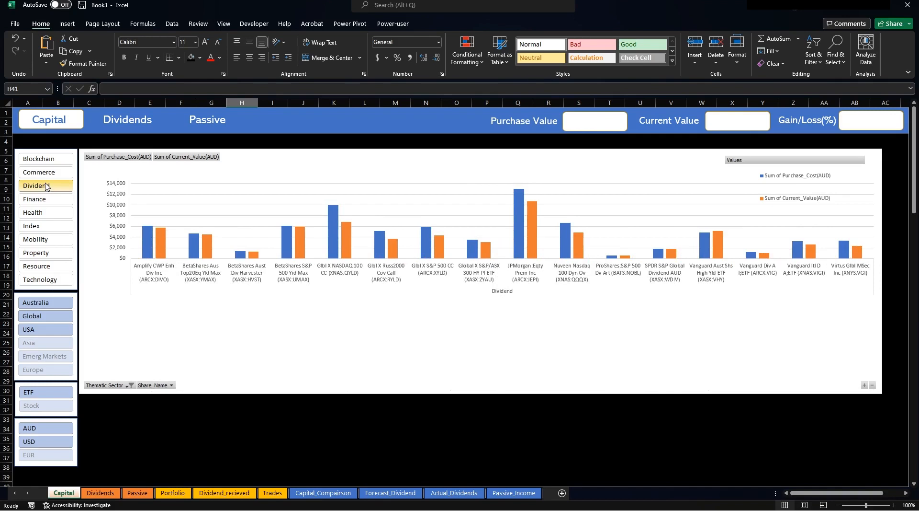
{"action": "left_click", "coordinate": [43, 215]}
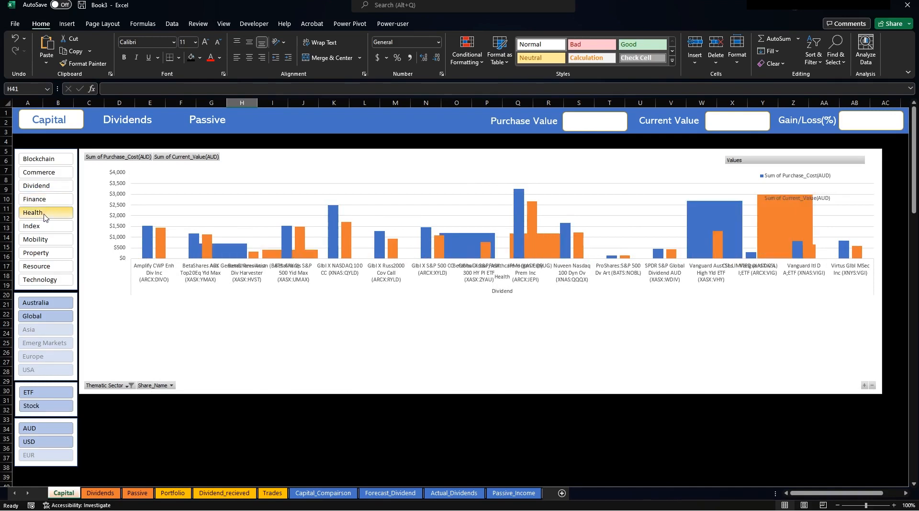
{"action": "left_click", "coordinate": [35, 282]}
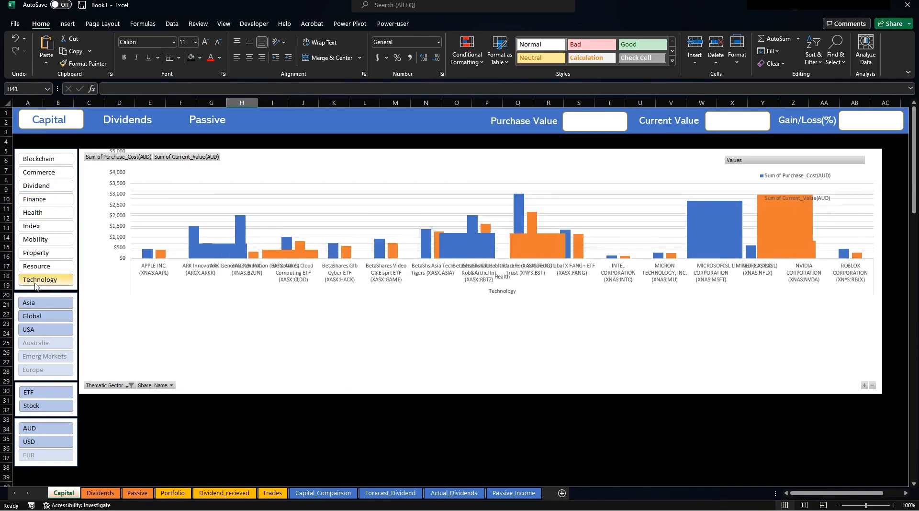
{"action": "left_click", "coordinate": [41, 162]}
{"action": "left_click", "coordinate": [48, 282], "text": "shift"}
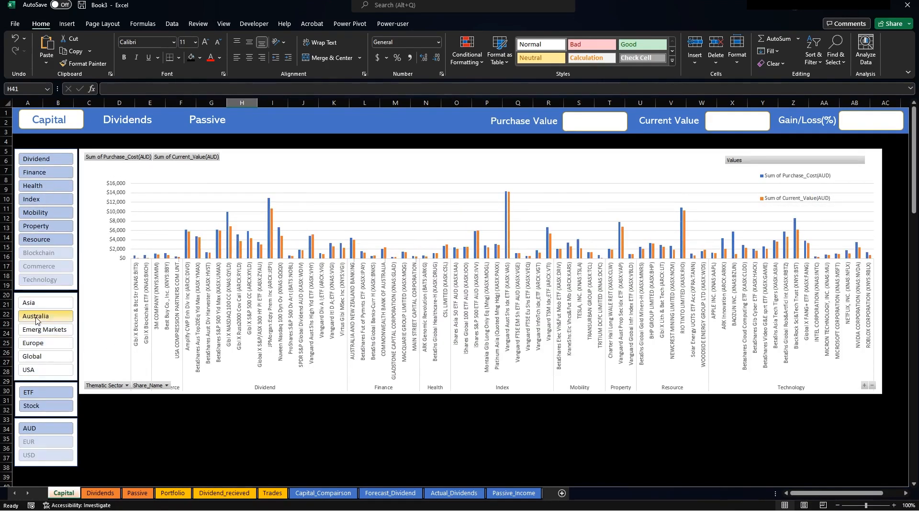
{"action": "left_click", "coordinate": [36, 318]}
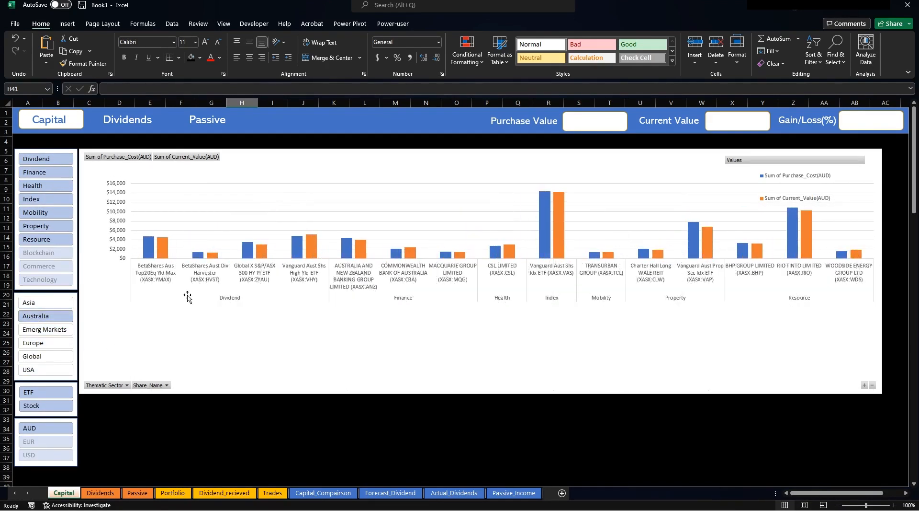
{"action": "left_click", "coordinate": [59, 306]}
{"action": "left_click", "coordinate": [45, 370], "text": "shift"}
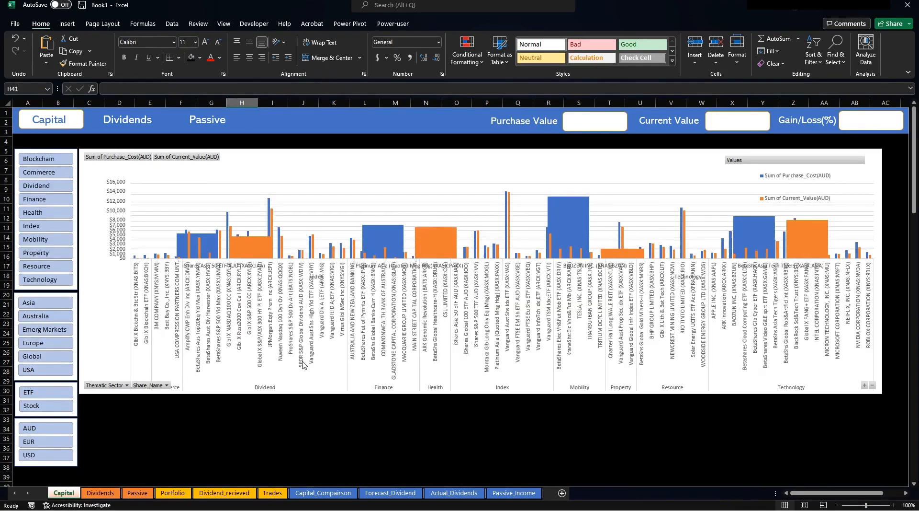
{"action": "left_click", "coordinate": [108, 303]}
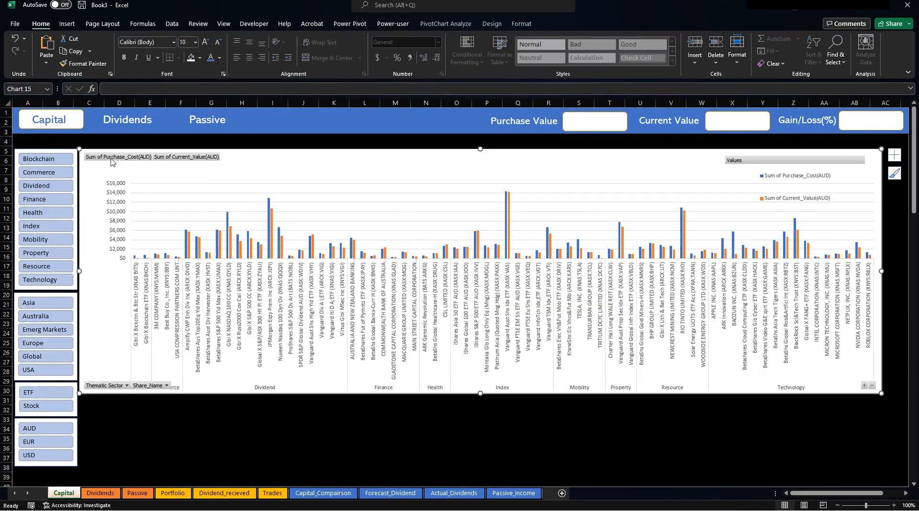
Hide all field buttons on the pivot chart.
{"action": "left_click", "coordinate": [492, 24]}
{"action": "left_click", "coordinate": [529, 24]}
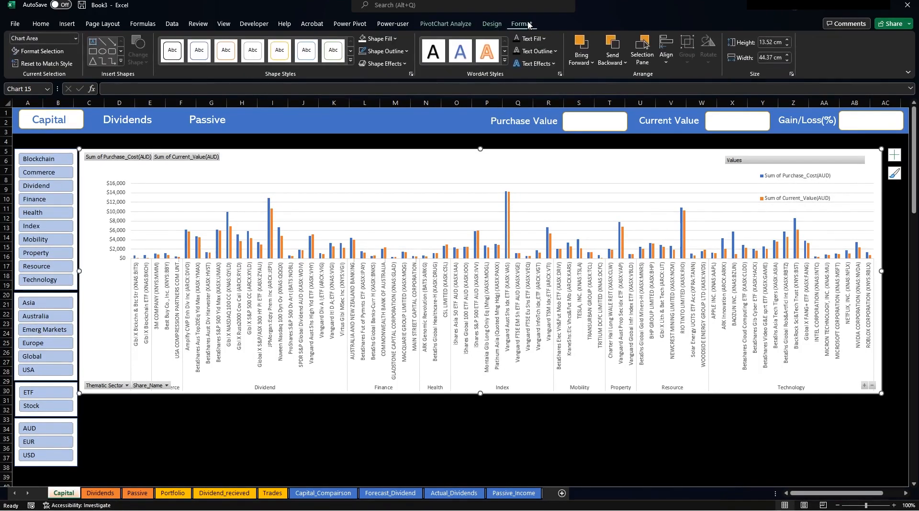
{"action": "left_click", "coordinate": [462, 25]}
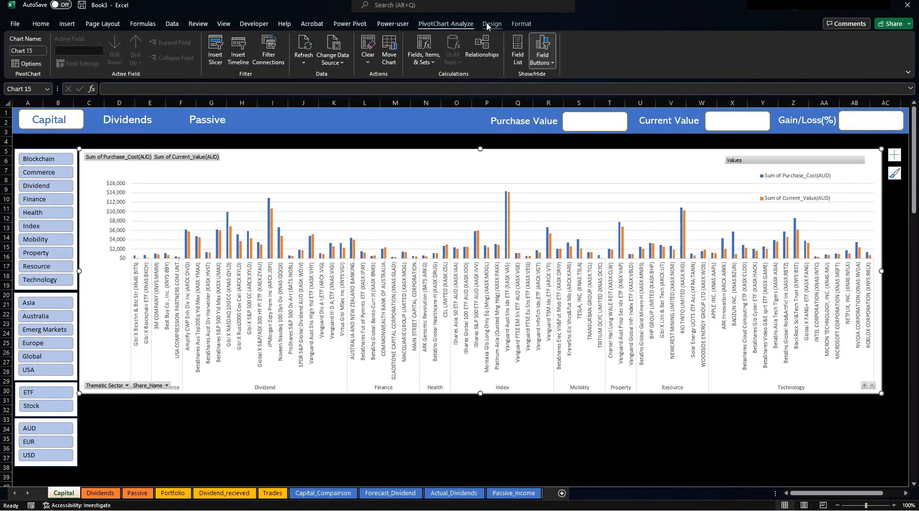
{"action": "left_click", "coordinate": [546, 62]}
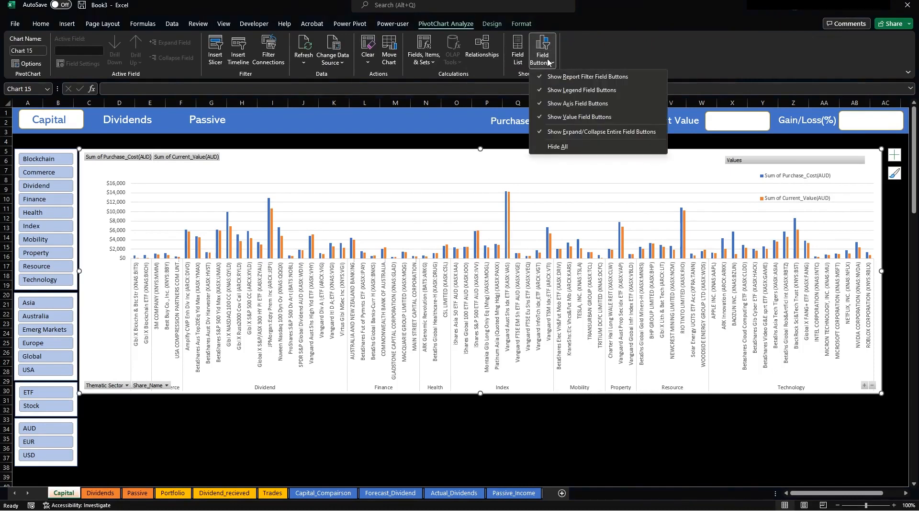
{"action": "left_click", "coordinate": [559, 146]}
Shrink the legend into a compact box at the right and enlarge the plot area upward.
{"action": "left_click", "coordinate": [788, 201]}
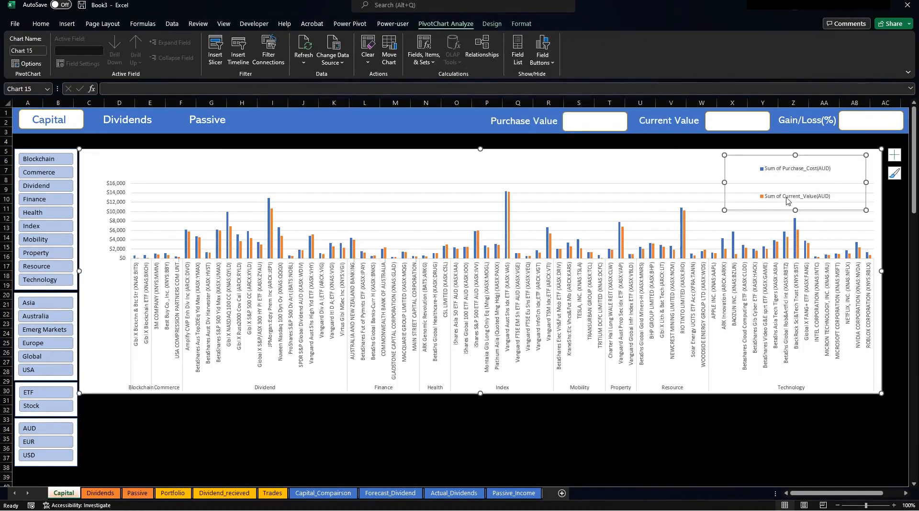
{"action": "left_click_drag", "start_coordinate": [793, 211], "coordinate": [786, 185]}
{"action": "left_click_drag", "start_coordinate": [722, 170], "coordinate": [819, 186]}
{"action": "left_click", "coordinate": [659, 184]}
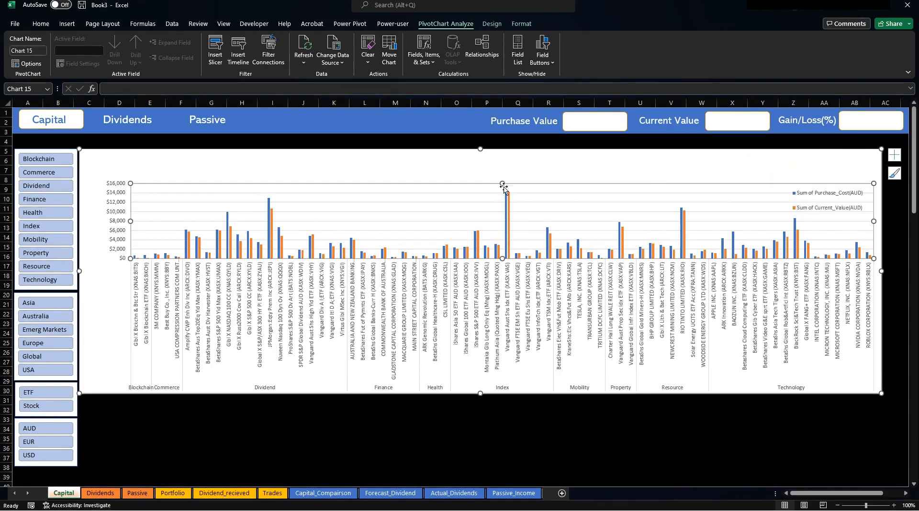
{"action": "left_click_drag", "start_coordinate": [504, 181], "coordinate": [504, 158]}
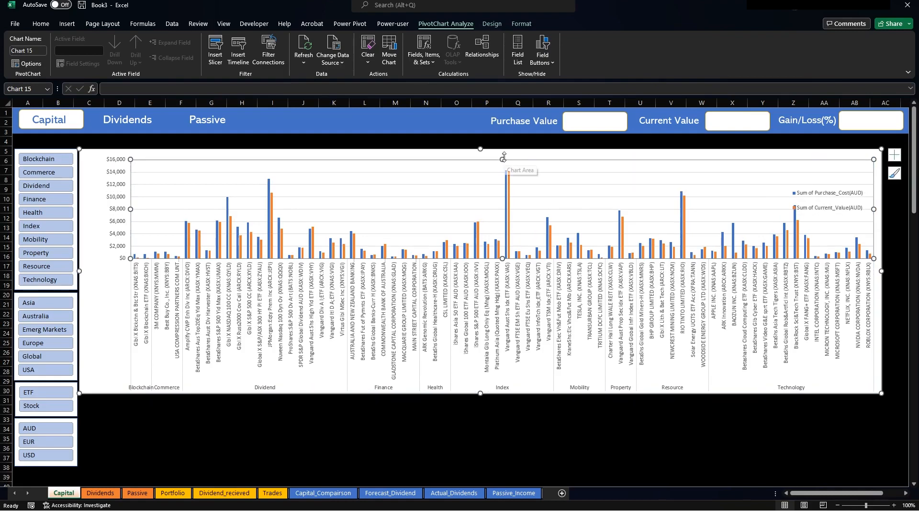
{"action": "left_click", "coordinate": [456, 419]}
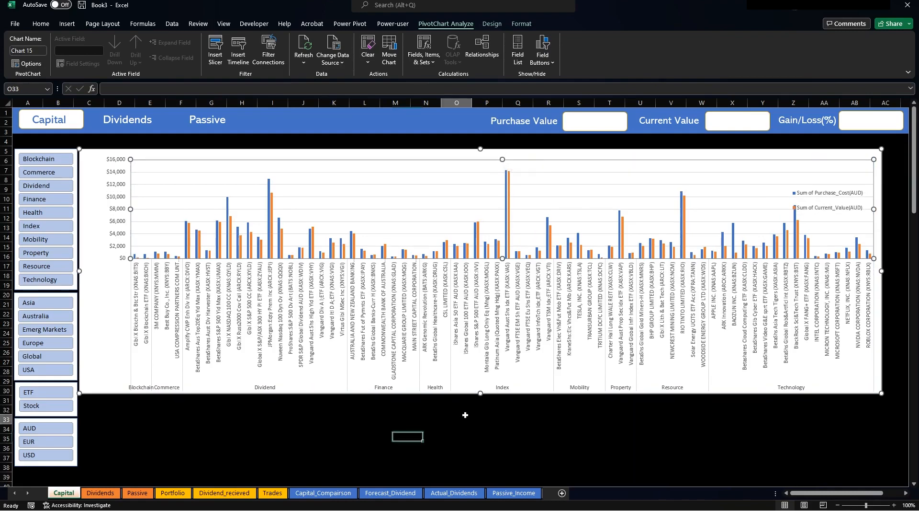
Set the capital chart's shape fill to No Fill so the black sheet shows through.
{"action": "left_click", "coordinate": [85, 153]}
{"action": "left_click", "coordinate": [521, 25]}
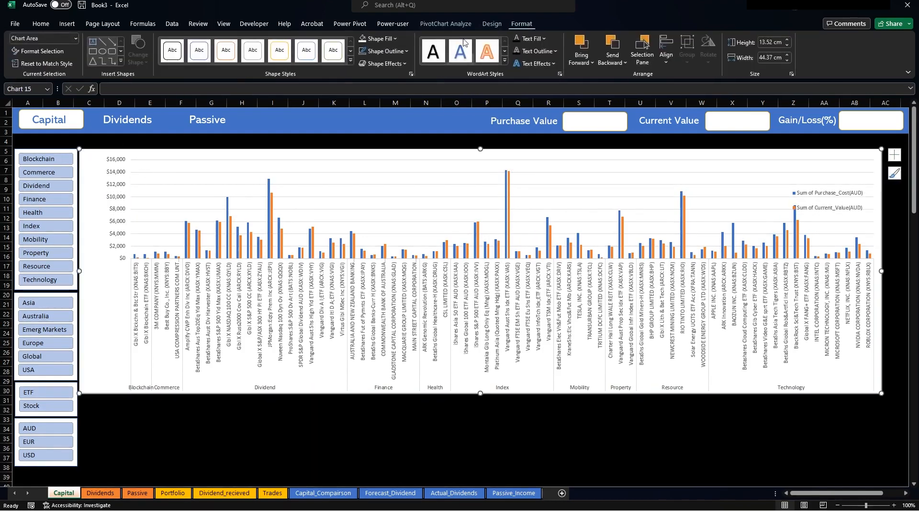
{"action": "left_click", "coordinate": [396, 38]}
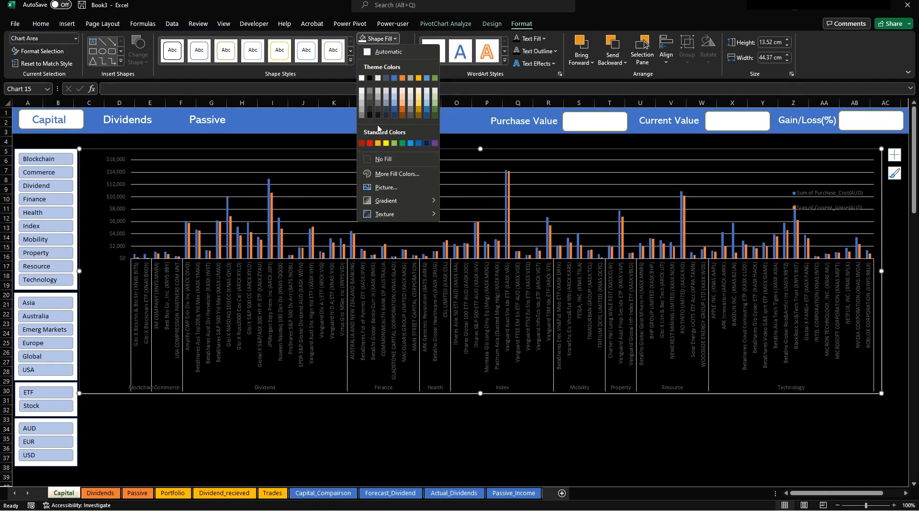
{"action": "left_click", "coordinate": [372, 52]}
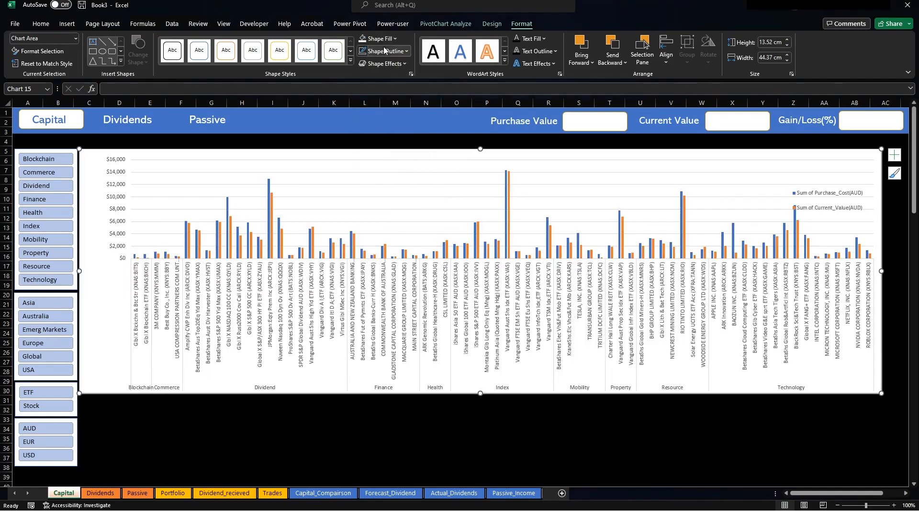
{"action": "left_click", "coordinate": [378, 38]}
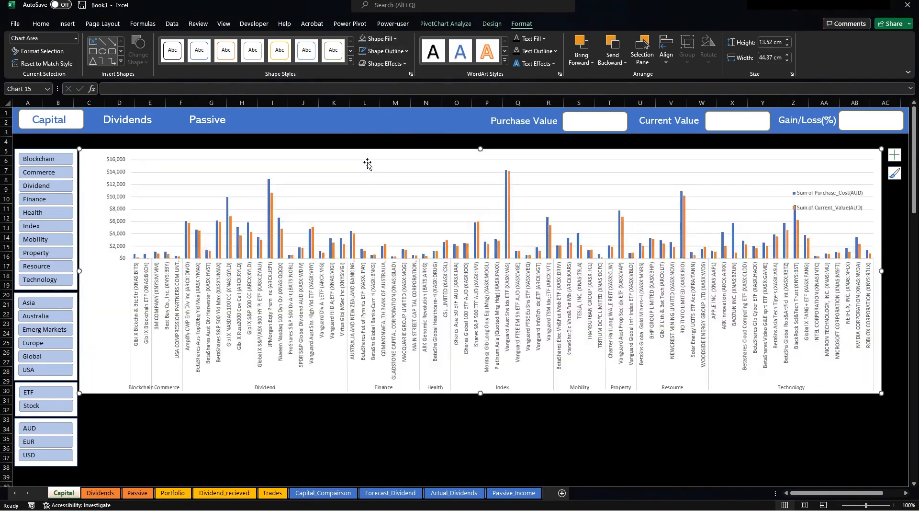
{"action": "left_click", "coordinate": [371, 161]}
{"action": "left_click", "coordinate": [365, 410]}
{"action": "left_click", "coordinate": [367, 395]}
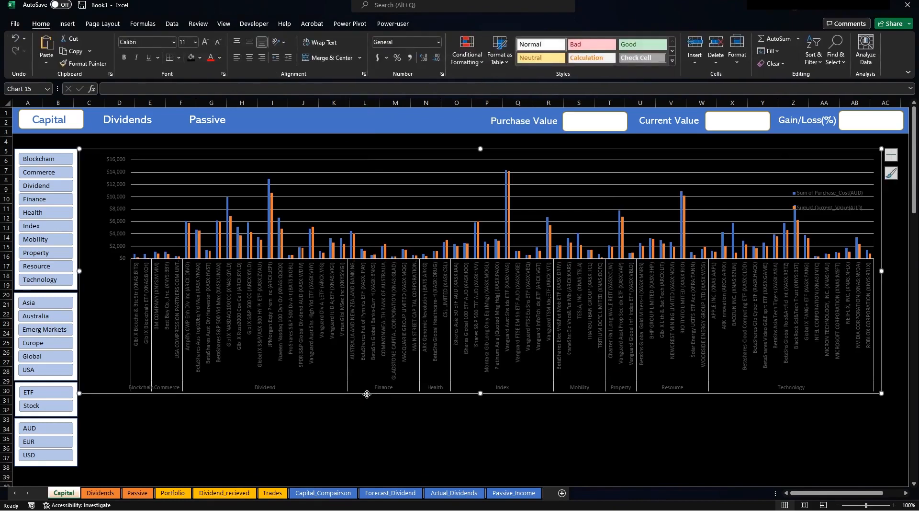
Drag the chart legend up to the chart's top-right corner.
{"action": "left_click", "coordinate": [822, 192]}
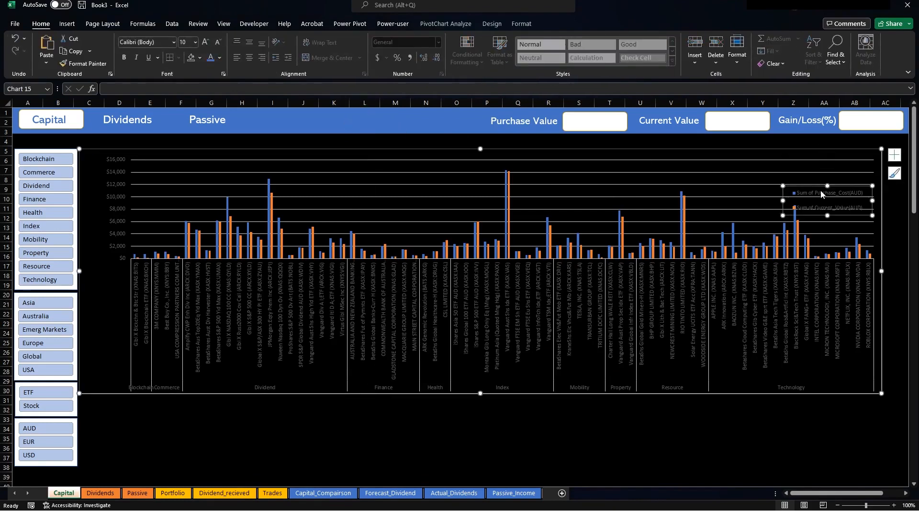
{"action": "left_click_drag", "start_coordinate": [807, 184], "coordinate": [809, 151]}
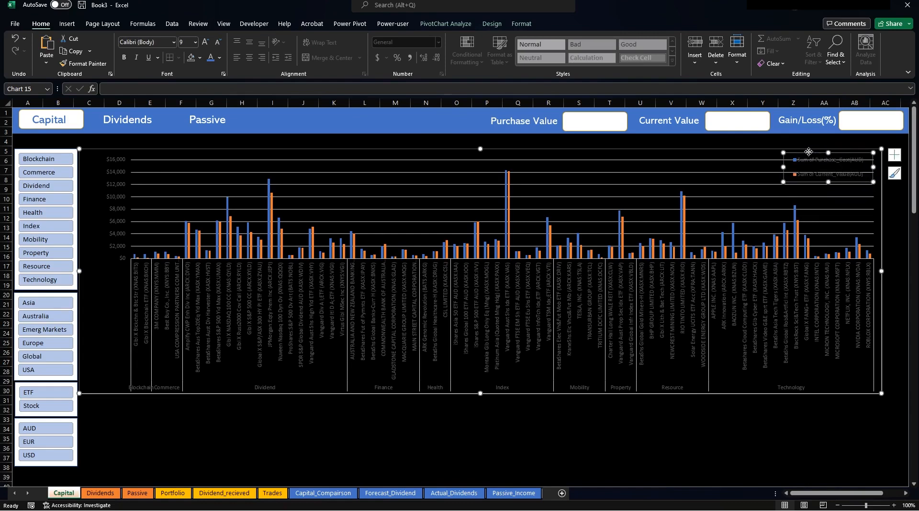
{"action": "left_click", "coordinate": [521, 24]}
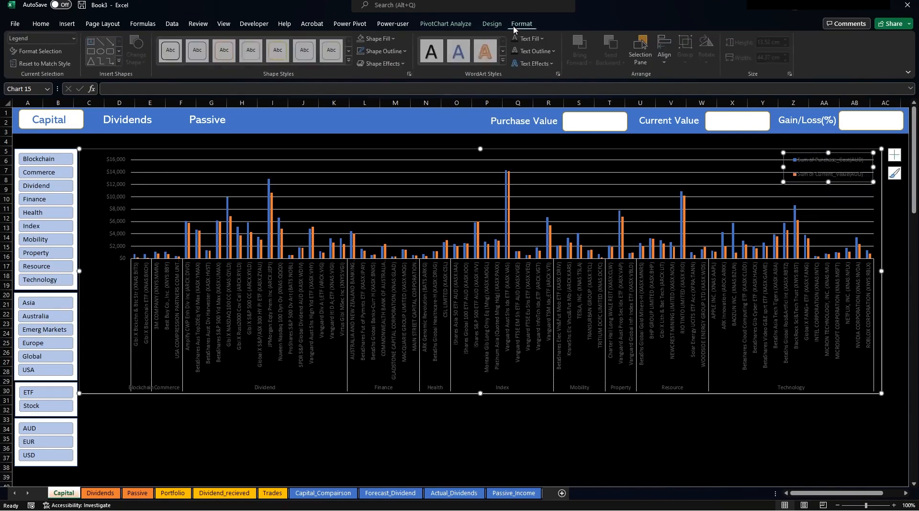
Fill the legend black and make both legend entries' text white.
{"action": "left_click", "coordinate": [396, 41]}
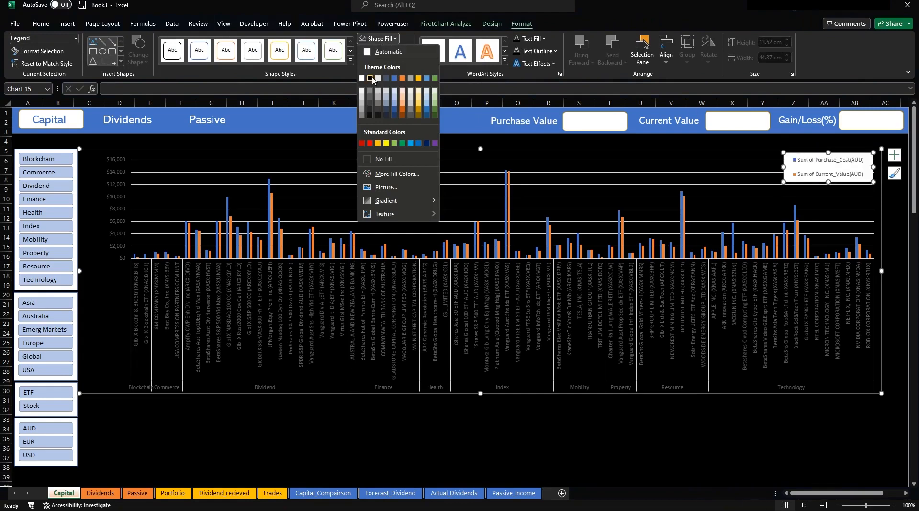
{"action": "left_click", "coordinate": [370, 78]}
{"action": "left_click", "coordinate": [807, 162]}
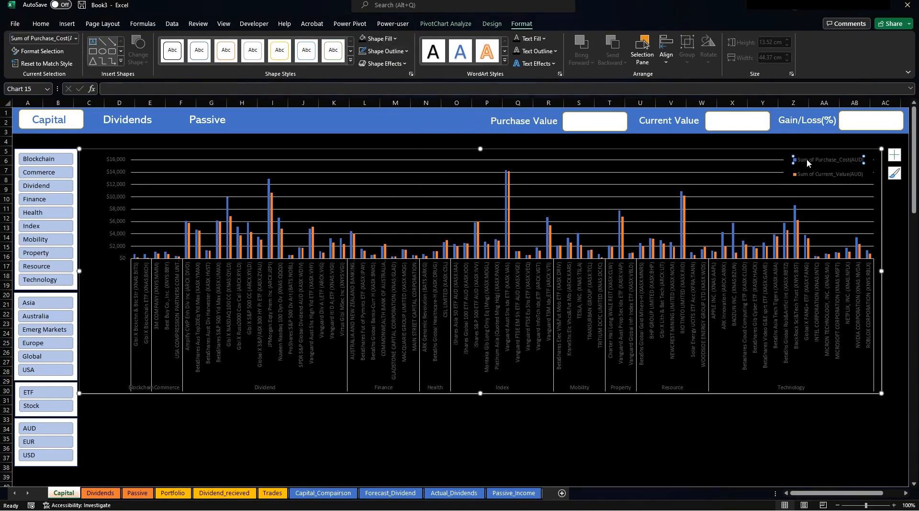
{"action": "left_click", "coordinate": [42, 24]}
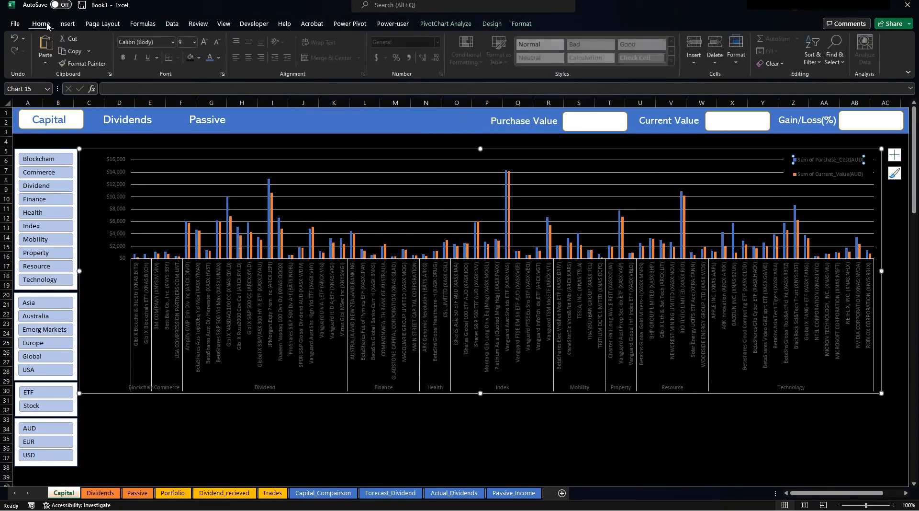
{"action": "left_click", "coordinate": [220, 57]}
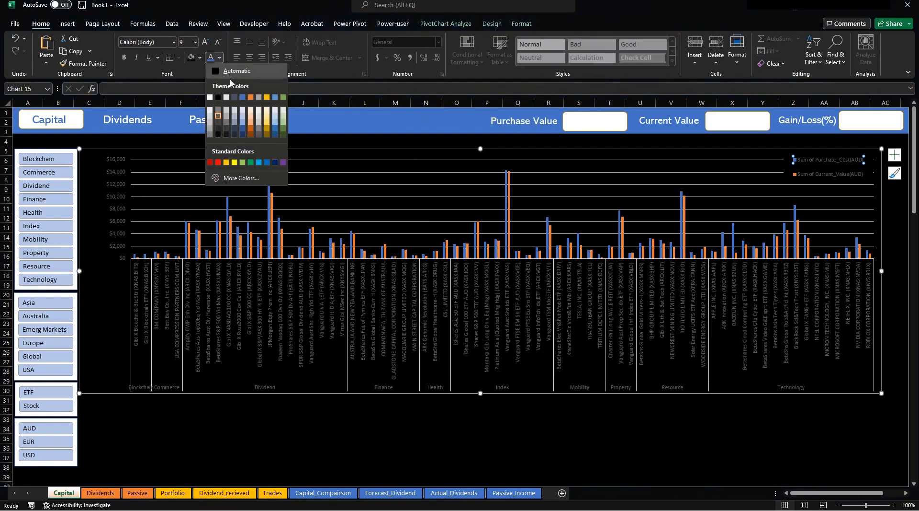
{"action": "left_click", "coordinate": [211, 98]}
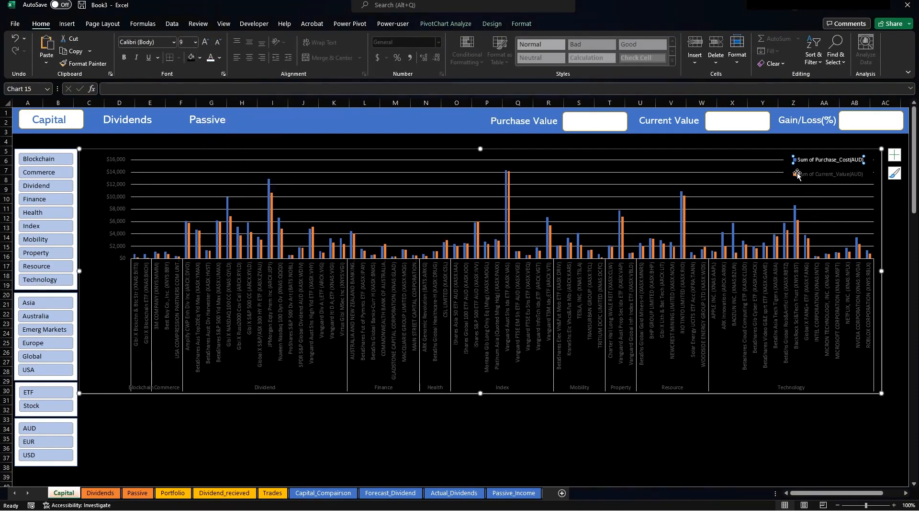
{"action": "left_click", "coordinate": [210, 57]}
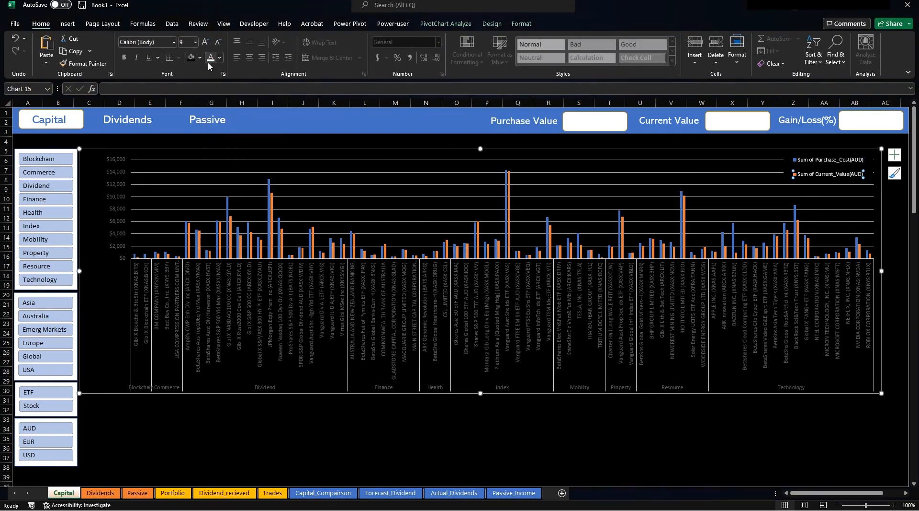
{"action": "left_click", "coordinate": [371, 306]}
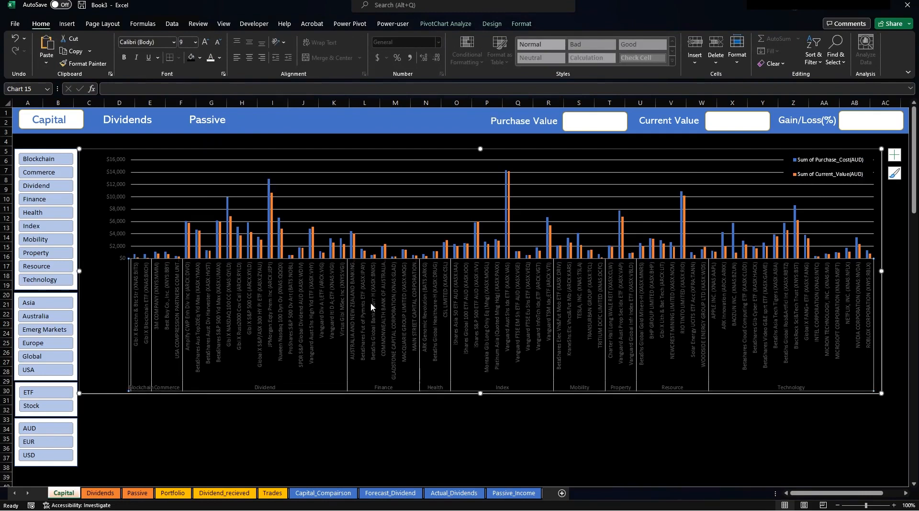
Make the category axis and value axis labels white.
{"action": "left_click", "coordinate": [209, 61]}
{"action": "left_click", "coordinate": [112, 166]}
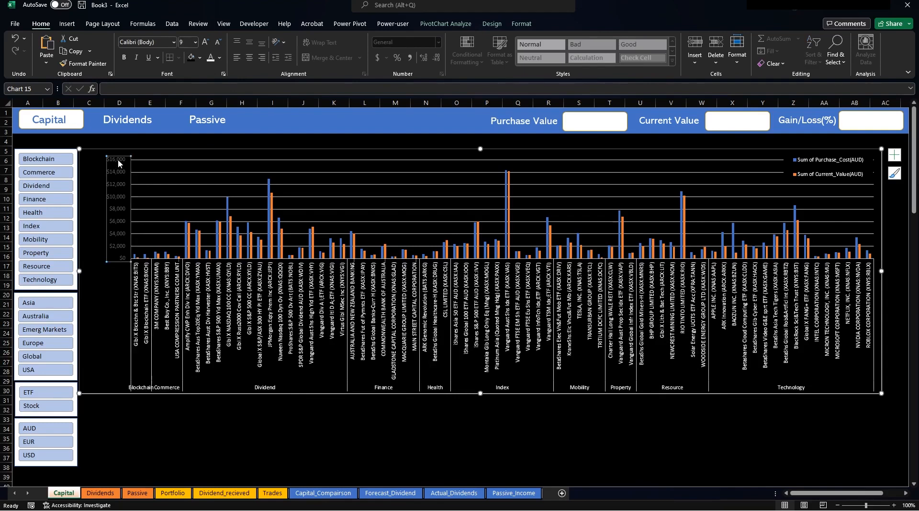
{"action": "left_click", "coordinate": [212, 58]}
{"action": "left_click", "coordinate": [329, 429]}
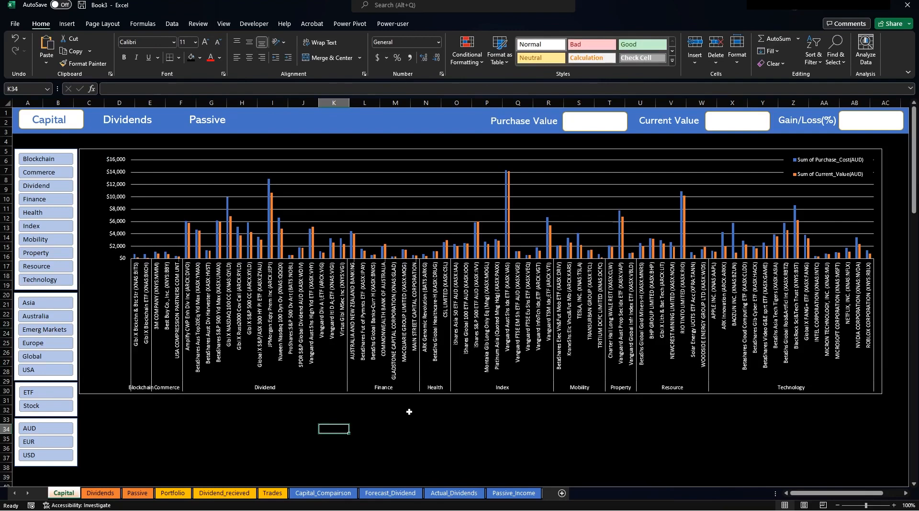
Duplicate the Dividends text box above the chart and retype it as 'Purchase vs Current Value'.
{"action": "left_click", "coordinate": [132, 121]}
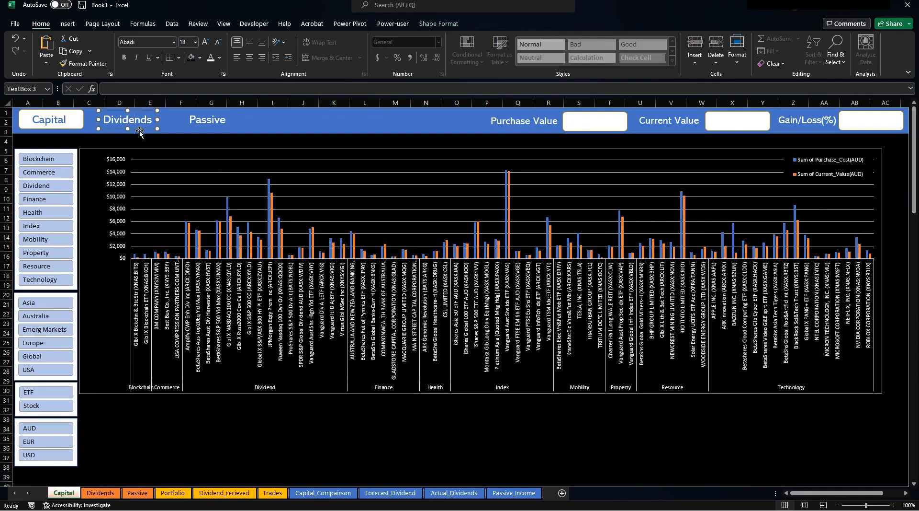
{"action": "key", "text": "ctrl+d"}
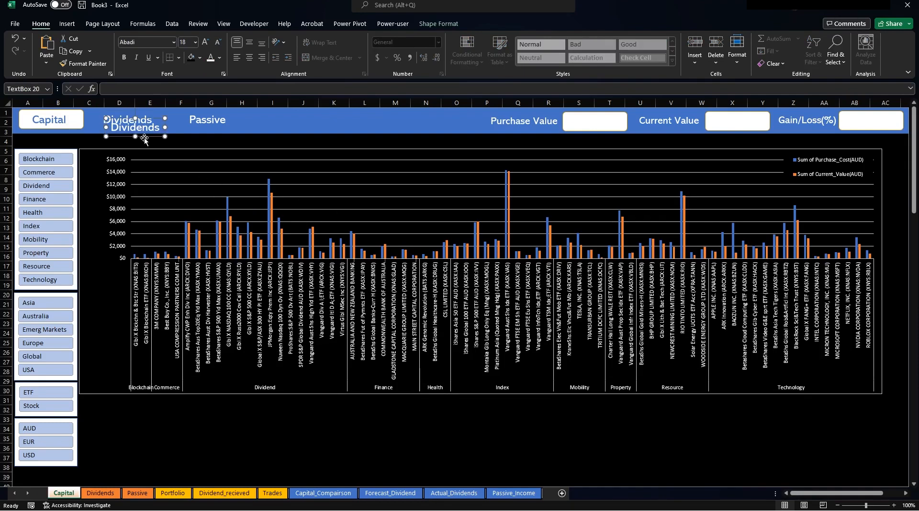
{"action": "left_click_drag", "start_coordinate": [144, 139], "coordinate": [116, 152]}
{"action": "double_click", "coordinate": [107, 141]}
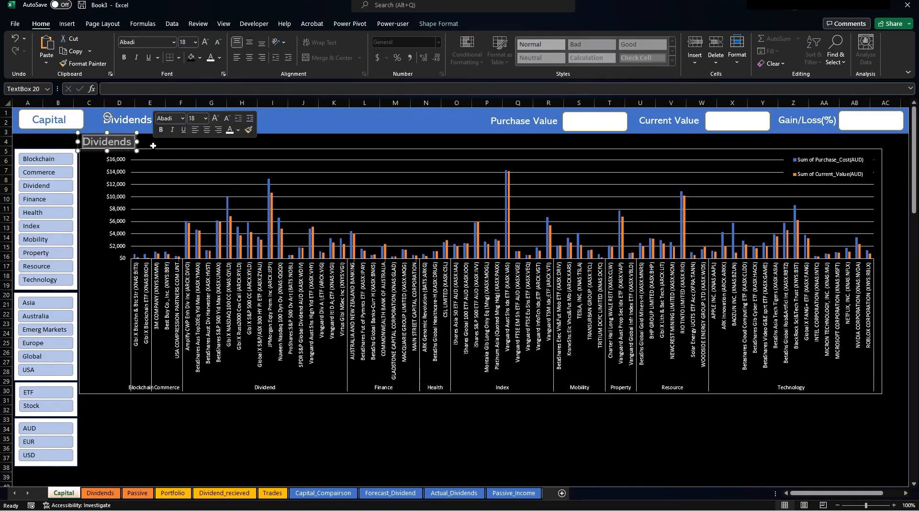
{"action": "type", "text": "Purchase "}
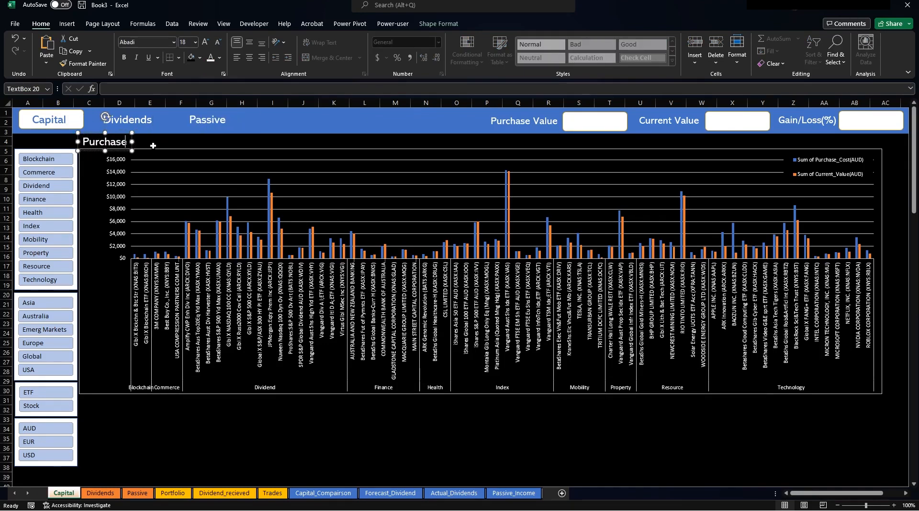
{"action": "type", "text": "vs Current al"}
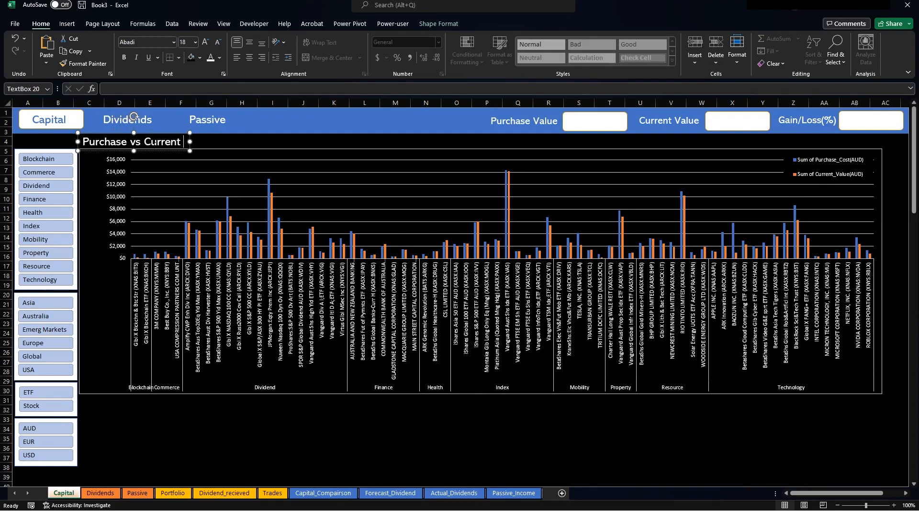
{"action": "key", "text": "BackSpace"}
{"action": "key", "text": "BackSpace"}
{"action": "type", "text": "Value"}
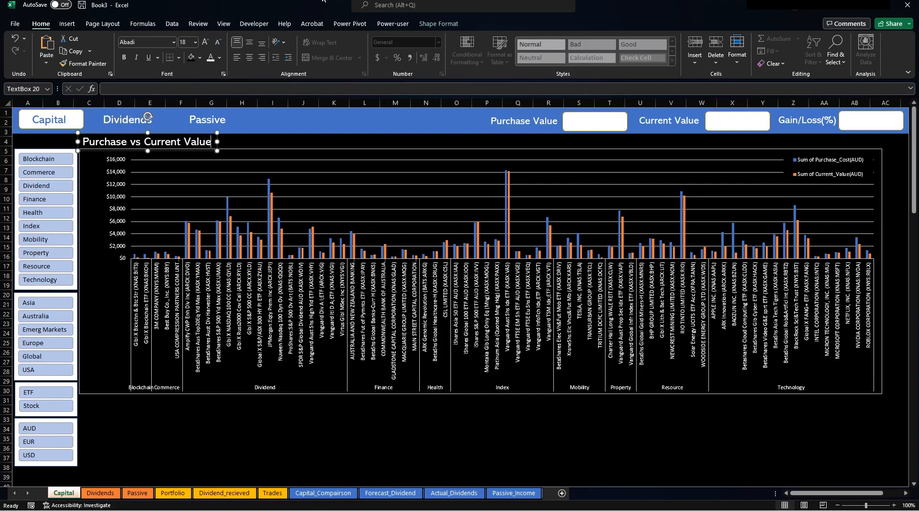
{"action": "left_click", "coordinate": [451, 419]}
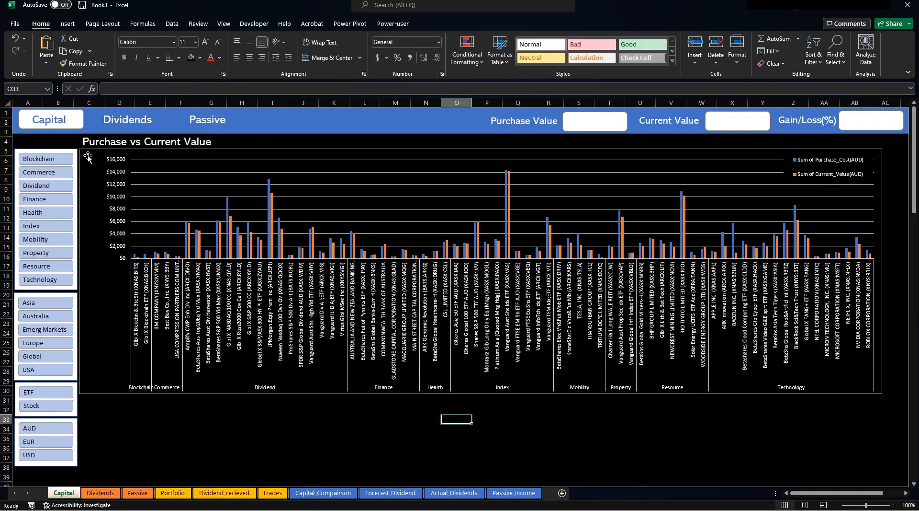
Preview orange, green and blue styles from the Slicer Styles gallery on the Thematic Sector slicer.
{"action": "left_click", "coordinate": [65, 152]}
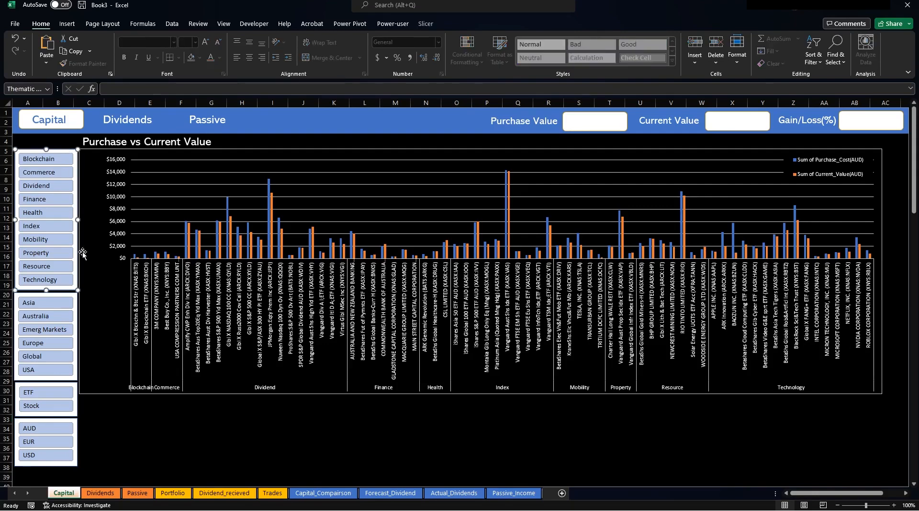
{"action": "left_click", "coordinate": [421, 25]}
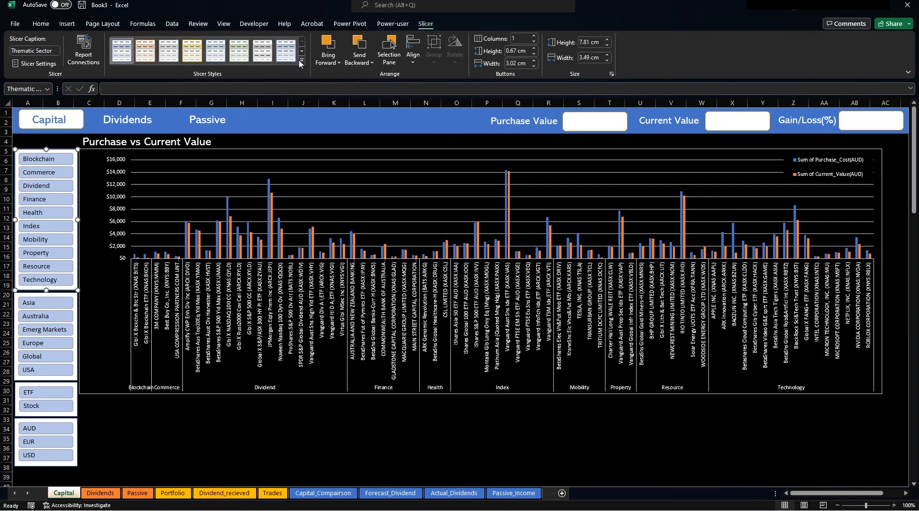
{"action": "left_click", "coordinate": [301, 61]}
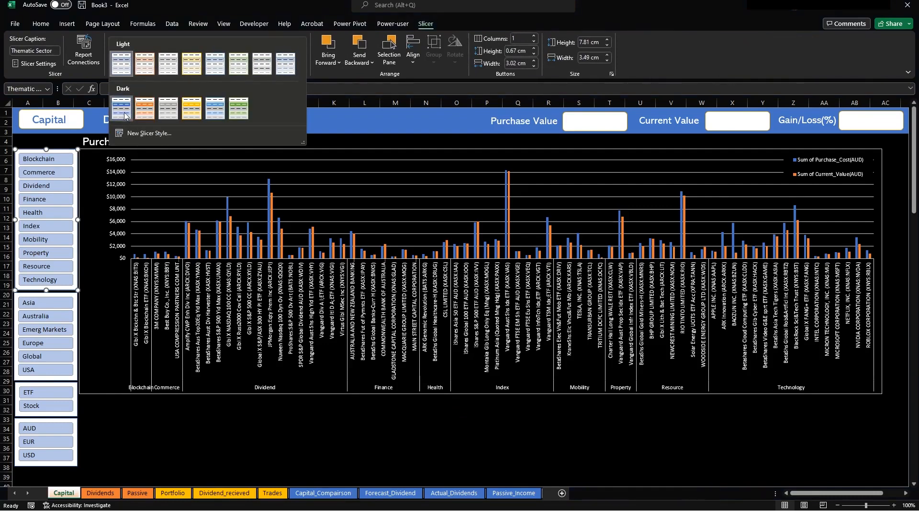
{"action": "left_click", "coordinate": [146, 110]}
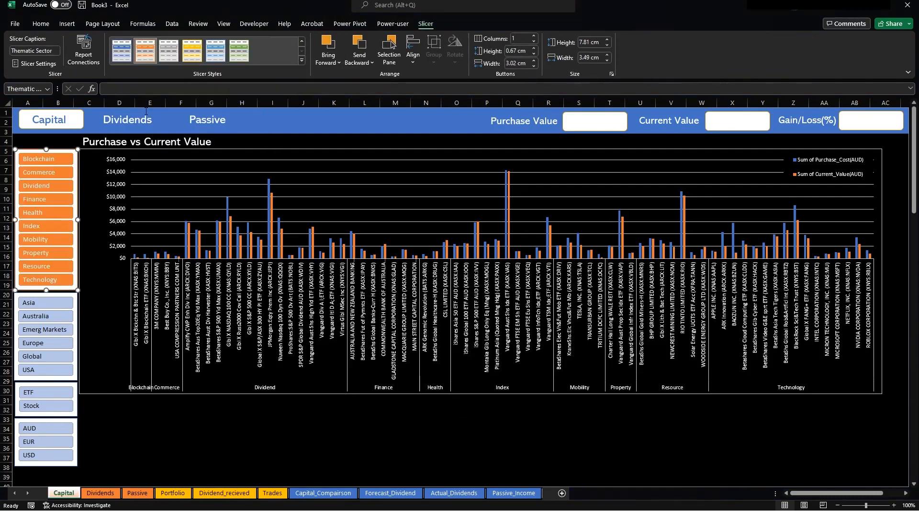
{"action": "left_click", "coordinate": [240, 59]}
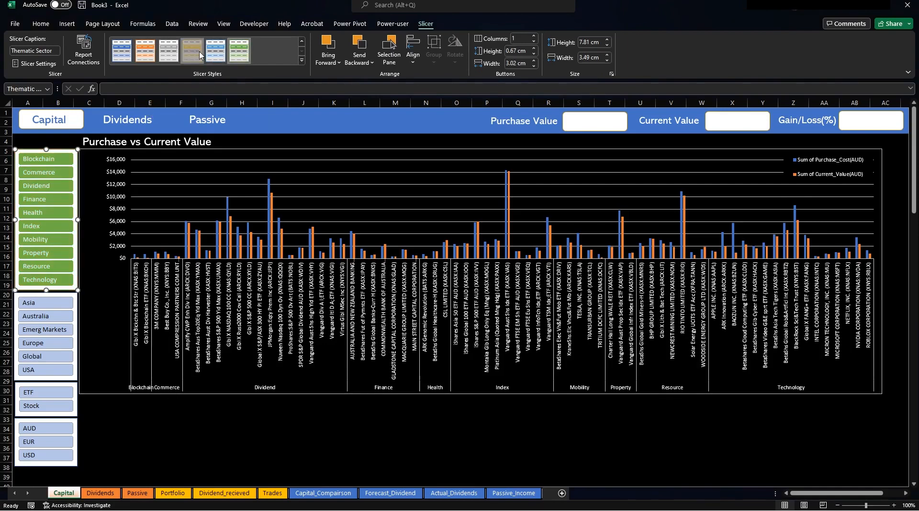
{"action": "left_click", "coordinate": [215, 51]}
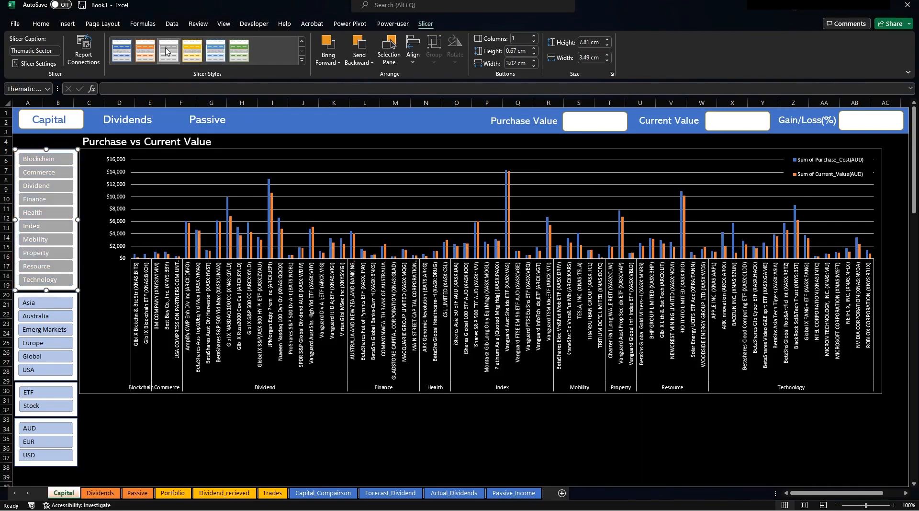
{"action": "left_click", "coordinate": [149, 53]}
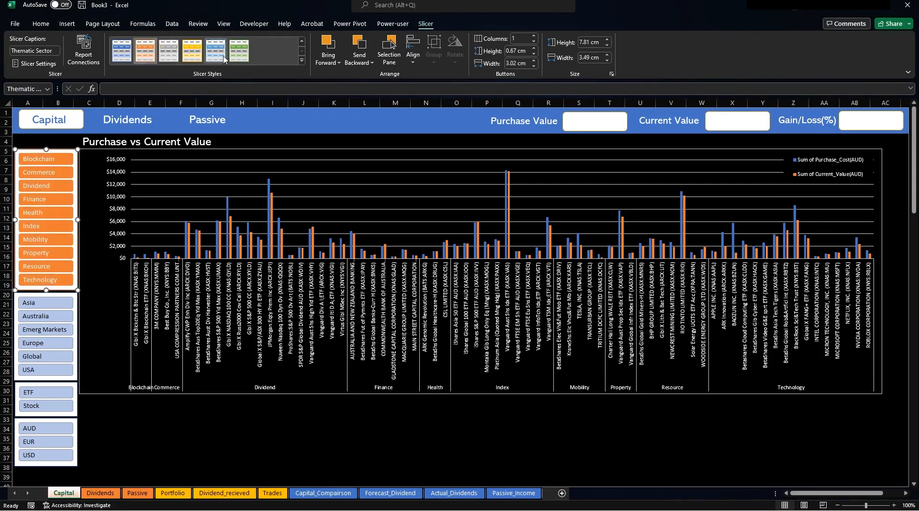
{"action": "right_click", "coordinate": [121, 48]}
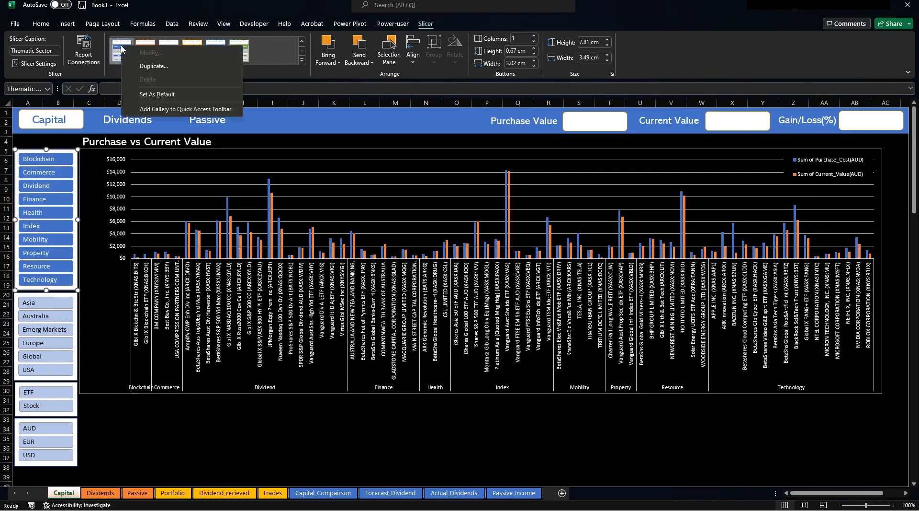
{"action": "left_click", "coordinate": [175, 67]}
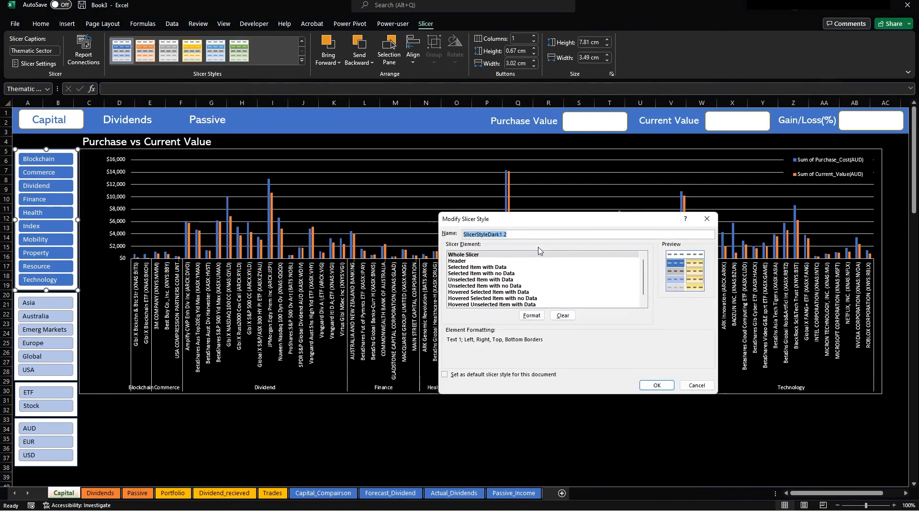
{"action": "left_click", "coordinate": [697, 385]}
Apply the darker blue style to the Region, ETF/Stock and Currency slicers together.
{"action": "left_click", "coordinate": [71, 294]}
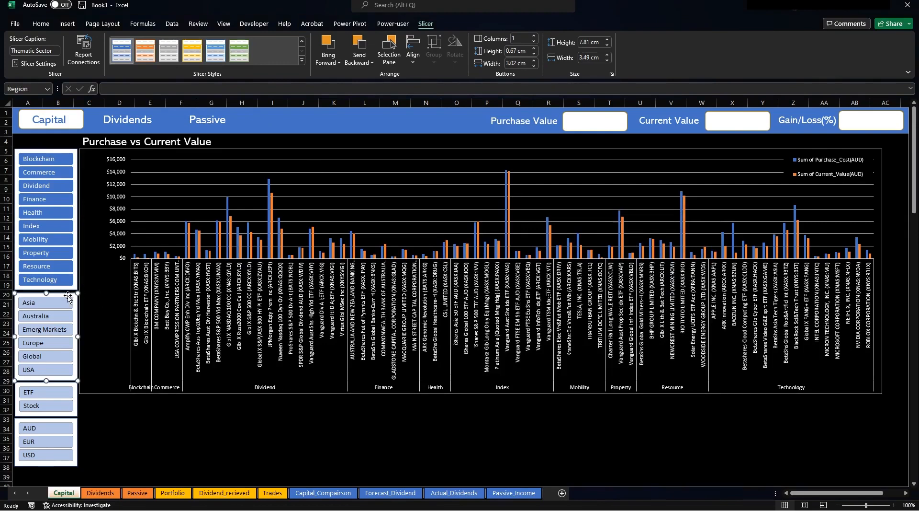
{"action": "left_click", "coordinate": [70, 382], "text": "ctrl"}
{"action": "left_click", "coordinate": [70, 421], "text": "ctrl"}
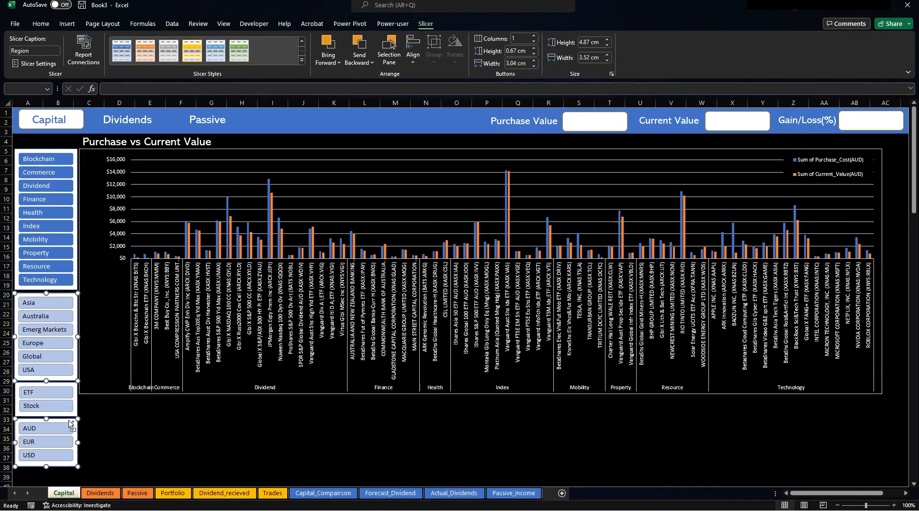
{"action": "left_click", "coordinate": [67, 383], "text": "ctrl"}
{"action": "left_click", "coordinate": [67, 387], "text": "ctrl"}
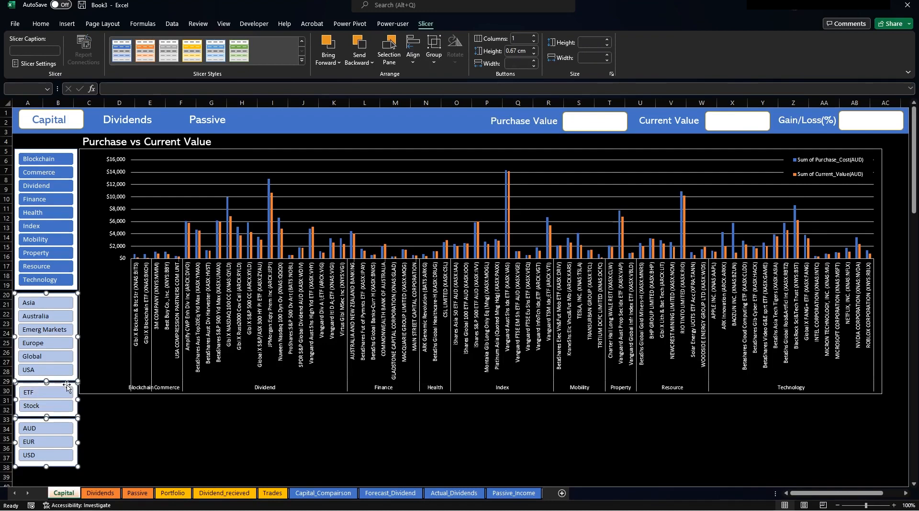
{"action": "left_click", "coordinate": [122, 50]}
{"action": "left_click", "coordinate": [152, 436]}
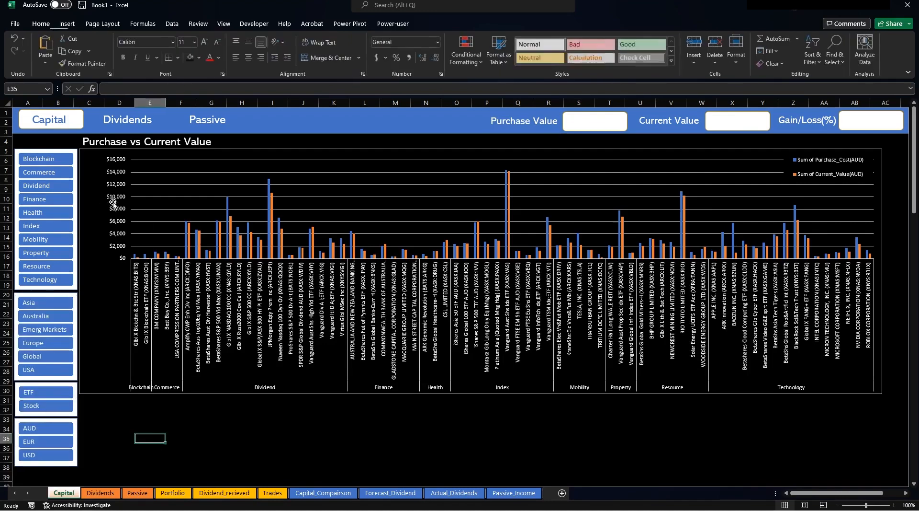
Filter the chart to Dividend, then Blockchain, clear the sector filter, and open Capital_Comparison.
{"action": "left_click", "coordinate": [45, 185]}
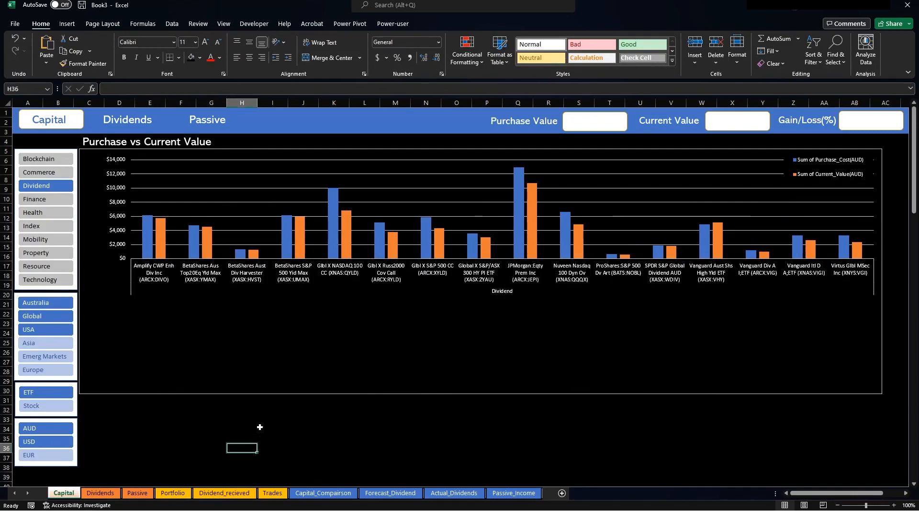
{"action": "left_click", "coordinate": [54, 153]}
{"action": "left_click", "coordinate": [52, 158]}
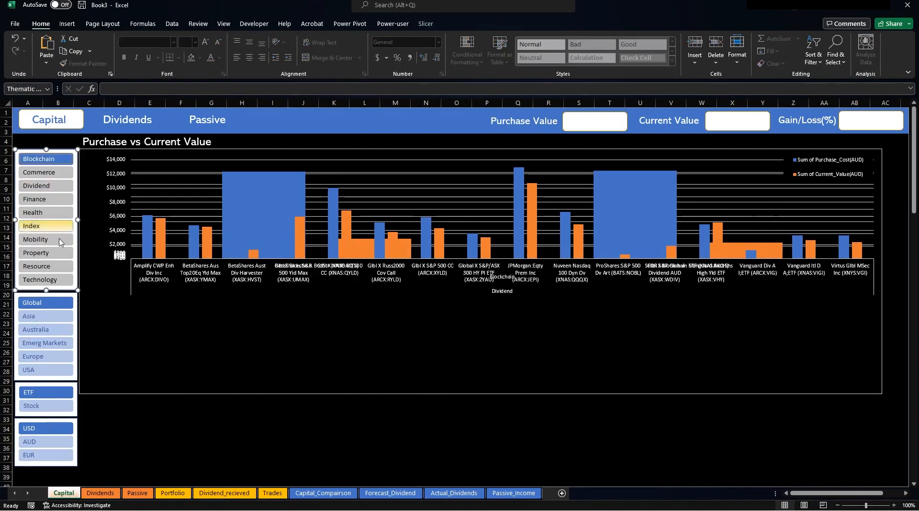
{"action": "left_click", "coordinate": [43, 283], "text": "shift"}
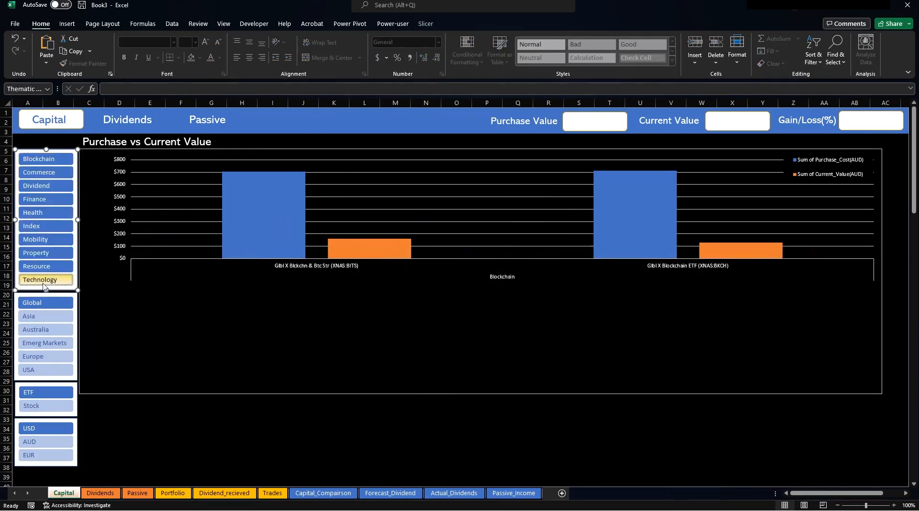
{"action": "left_click", "coordinate": [249, 454]}
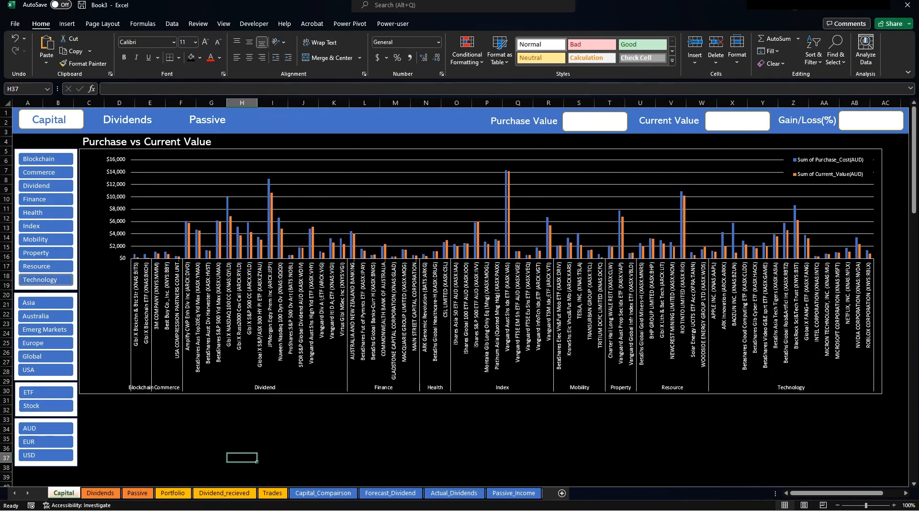
{"action": "left_click", "coordinate": [150, 419]}
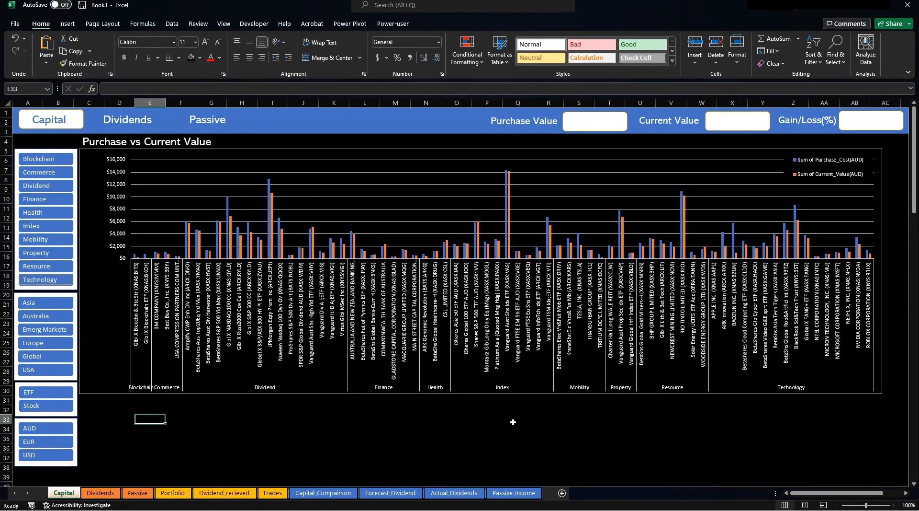
{"action": "left_click", "coordinate": [323, 493]}
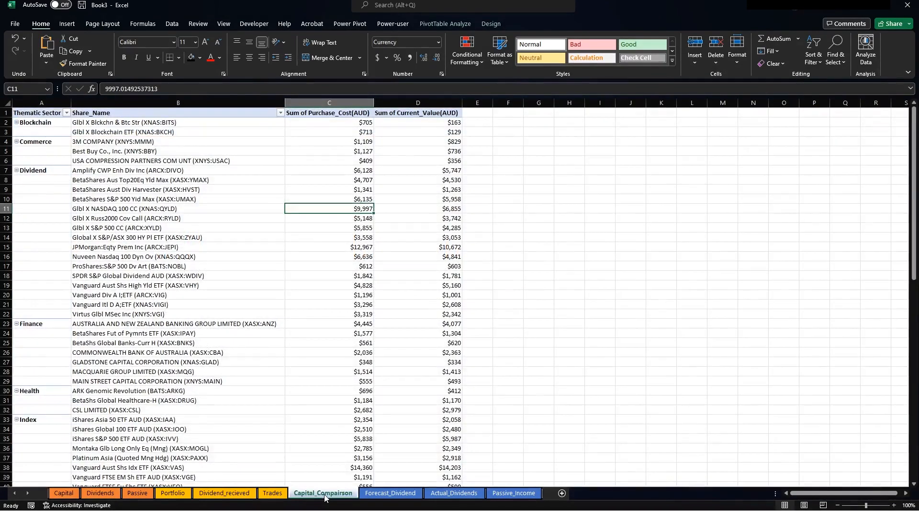
Start a PivotTable from the Portfolio table's data range.
{"action": "left_click", "coordinate": [179, 497]}
{"action": "left_click", "coordinate": [236, 235]}
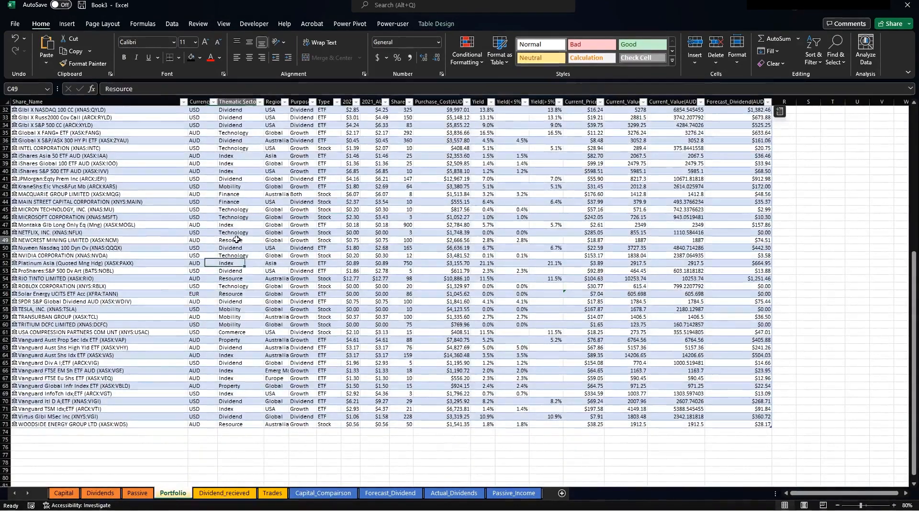
{"action": "scroll", "coordinate": [289, 238], "scroll_direction": "up", "scroll_amount": 10}
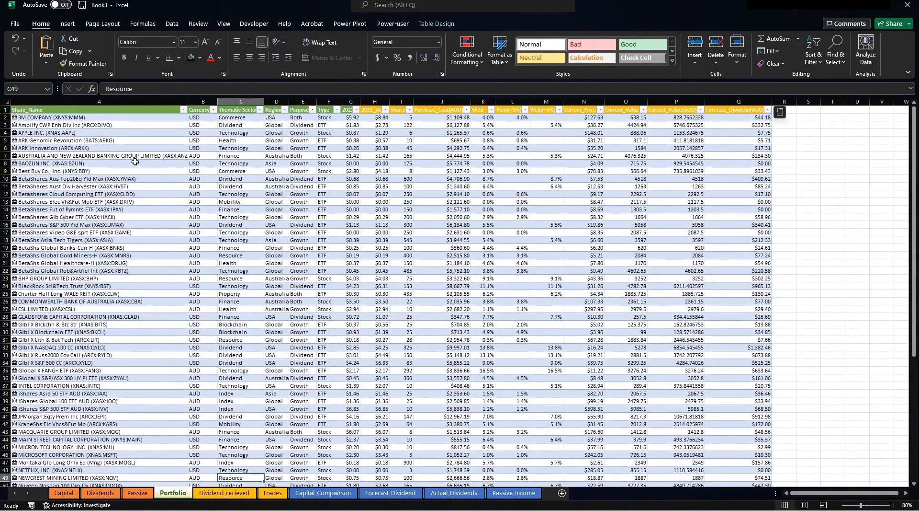
{"action": "left_click", "coordinate": [136, 161]}
{"action": "left_click", "coordinate": [67, 23]}
{"action": "left_click", "coordinate": [25, 63]}
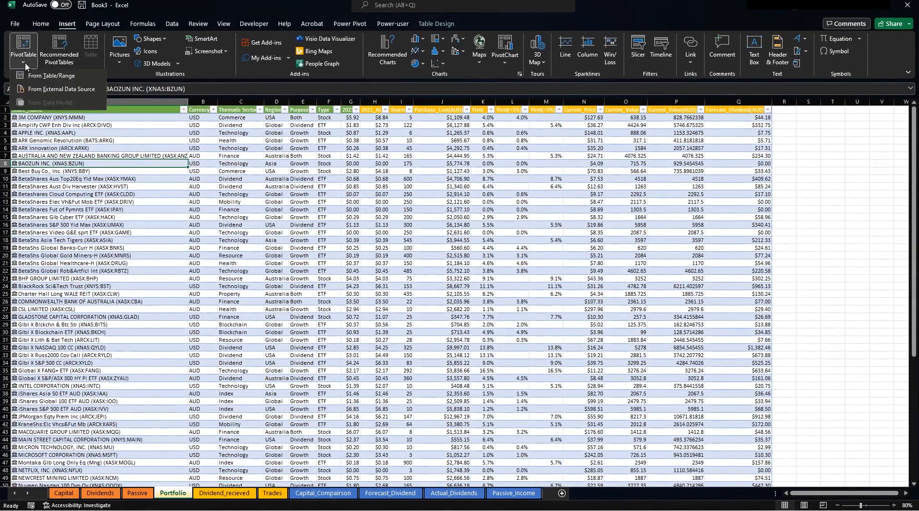
{"action": "left_click", "coordinate": [50, 76]}
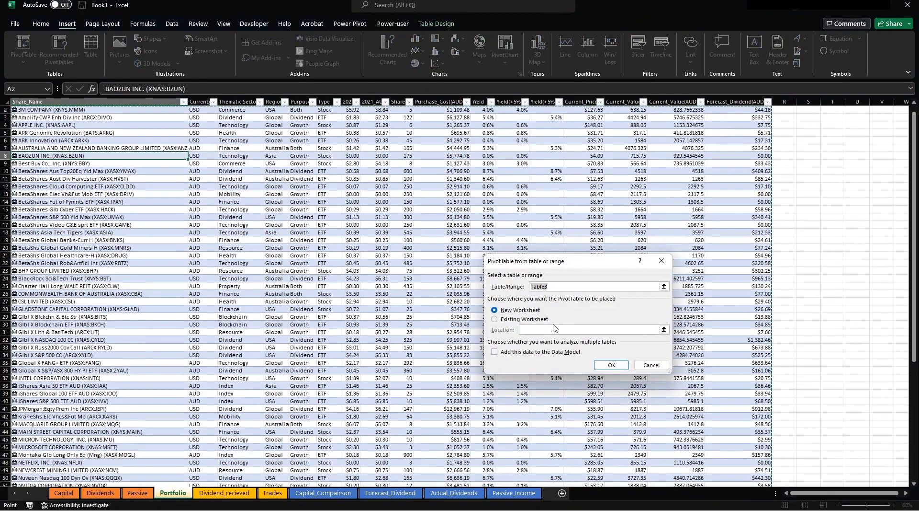
Place the new PivotTable on the existing Capital_Comparison sheet at cell $G$2.
{"action": "left_click", "coordinate": [495, 319]}
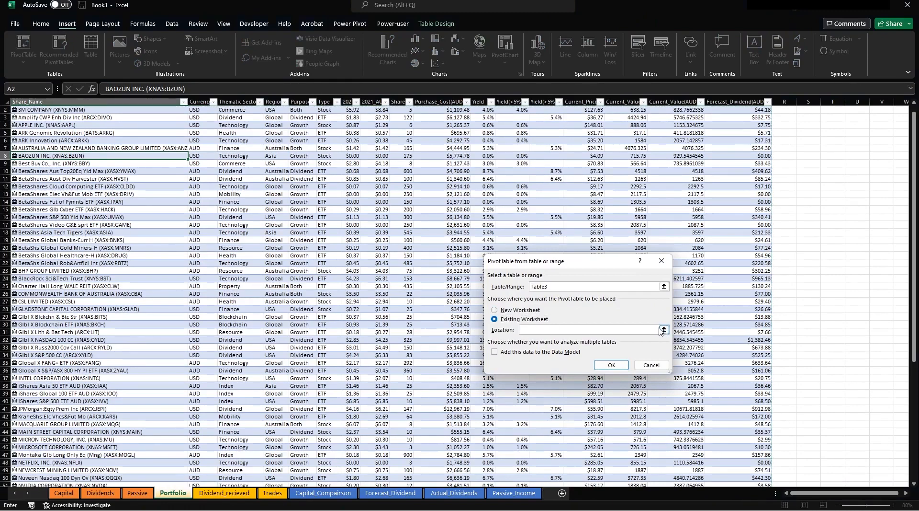
{"action": "left_click", "coordinate": [663, 330]}
{"action": "left_click", "coordinate": [323, 493]}
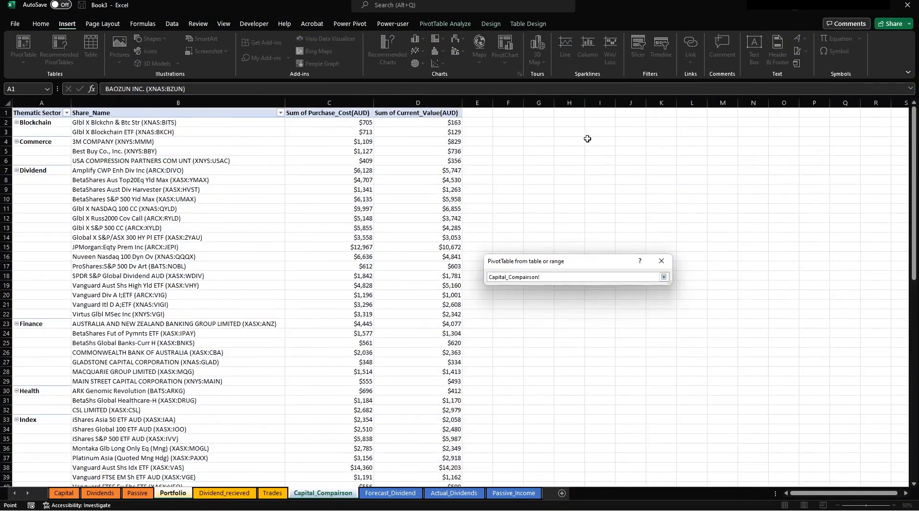
{"action": "left_click", "coordinate": [543, 124]}
{"action": "key", "text": "Return"}
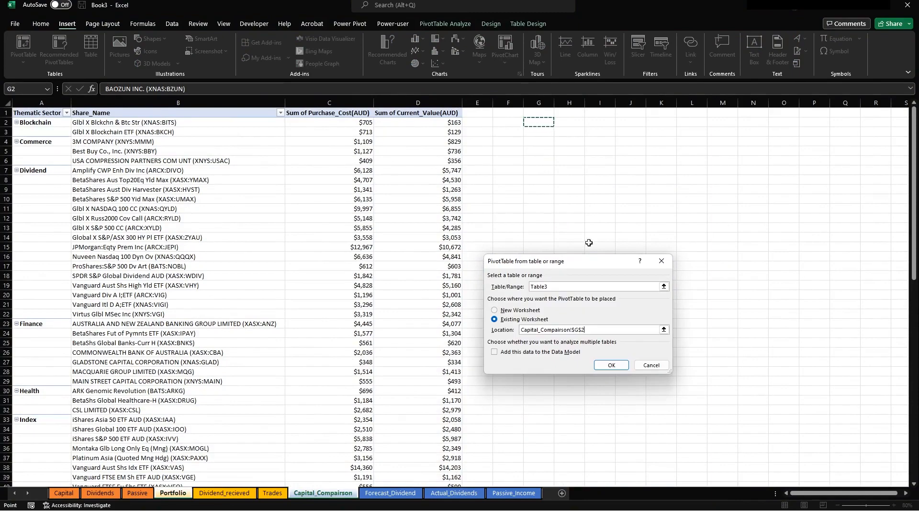
{"action": "left_click", "coordinate": [612, 364]}
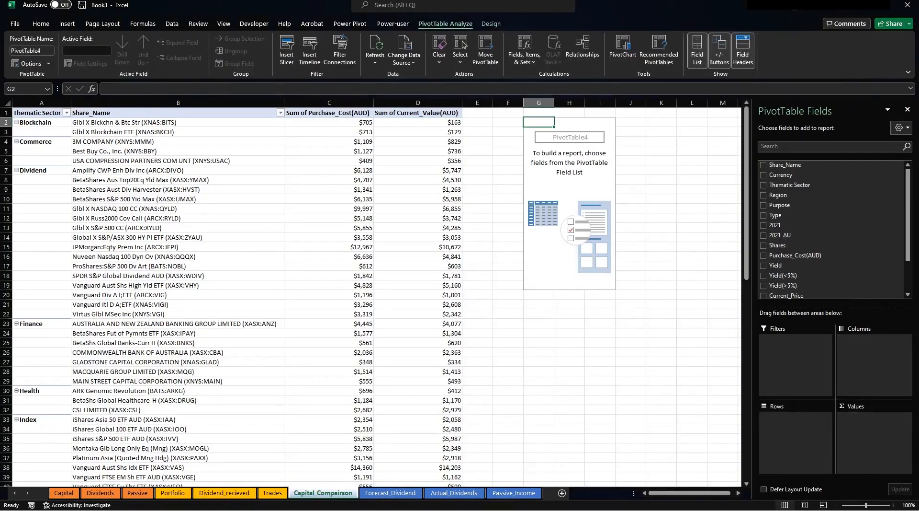
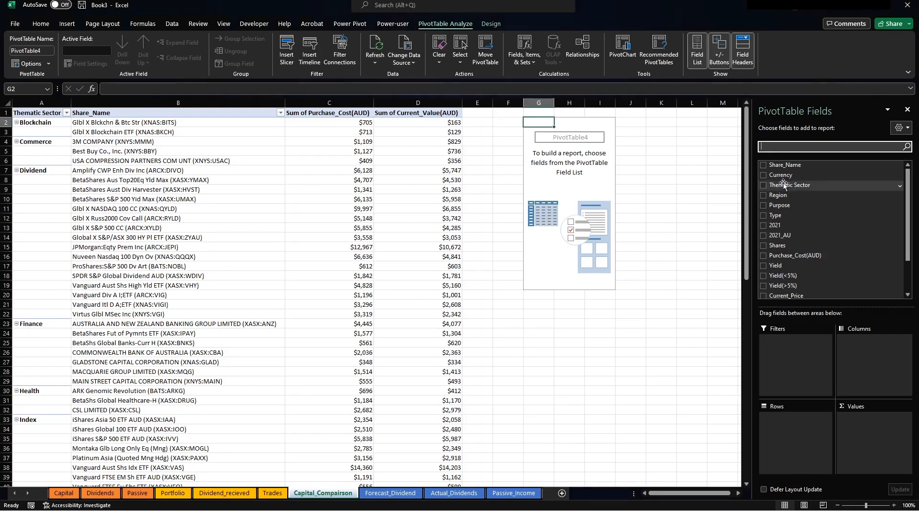
Build a pivot summing Purchase_Cost(AUD) by Thematic Sector, totalling 235997.5831.
{"action": "left_click", "coordinate": [765, 186]}
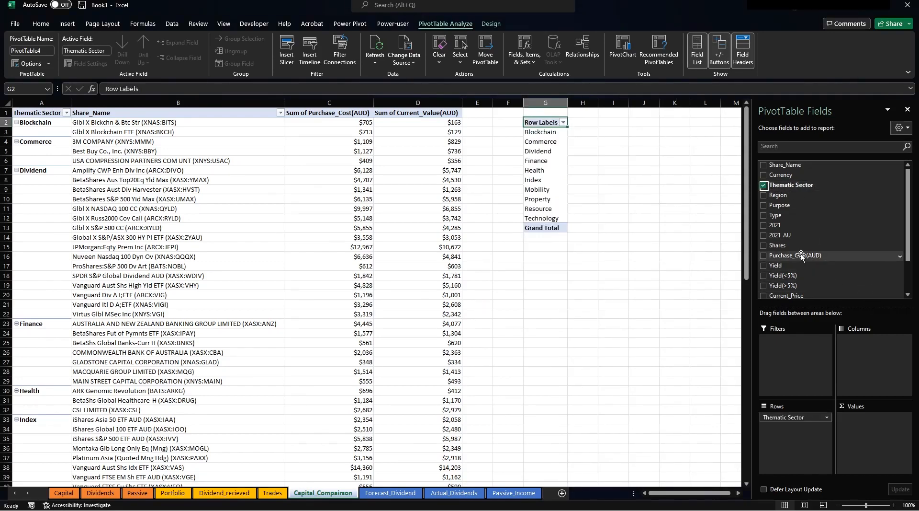
{"action": "left_click_drag", "start_coordinate": [800, 255], "coordinate": [862, 457]}
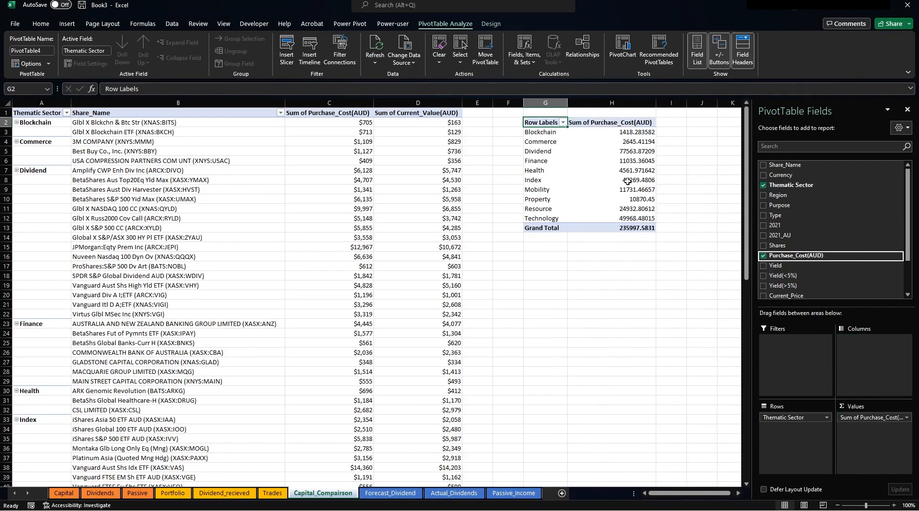
{"action": "left_click", "coordinate": [576, 164]}
{"action": "left_click", "coordinate": [559, 156]}
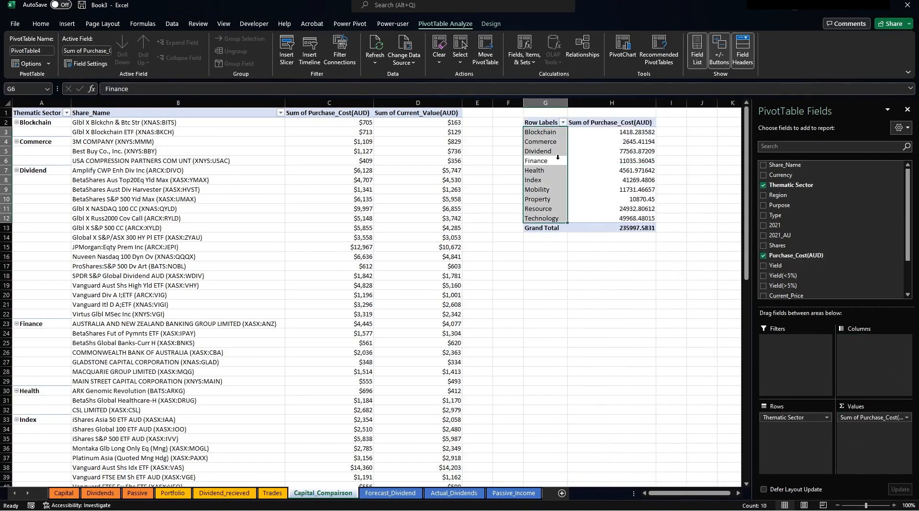
Insert a Pie PivotChart from the sector pivot and cut it for moving.
{"action": "left_click", "coordinate": [623, 48]}
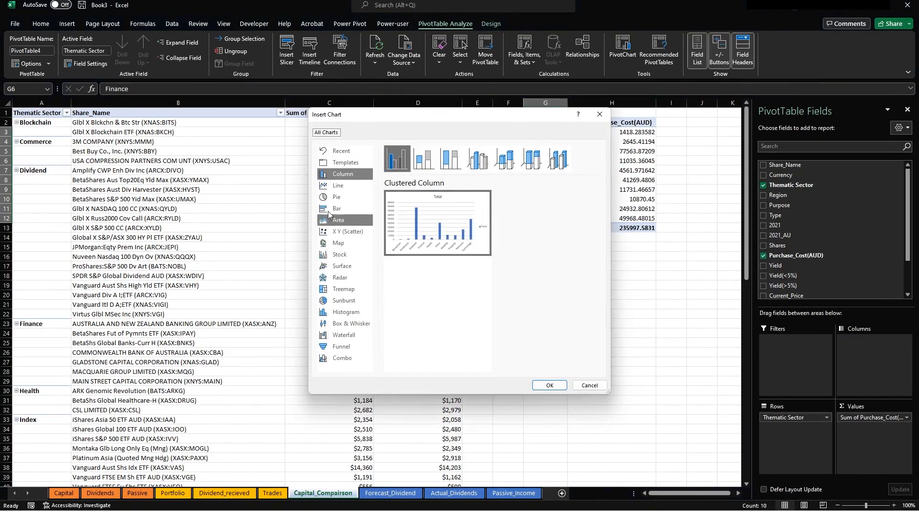
{"action": "left_click", "coordinate": [335, 200]}
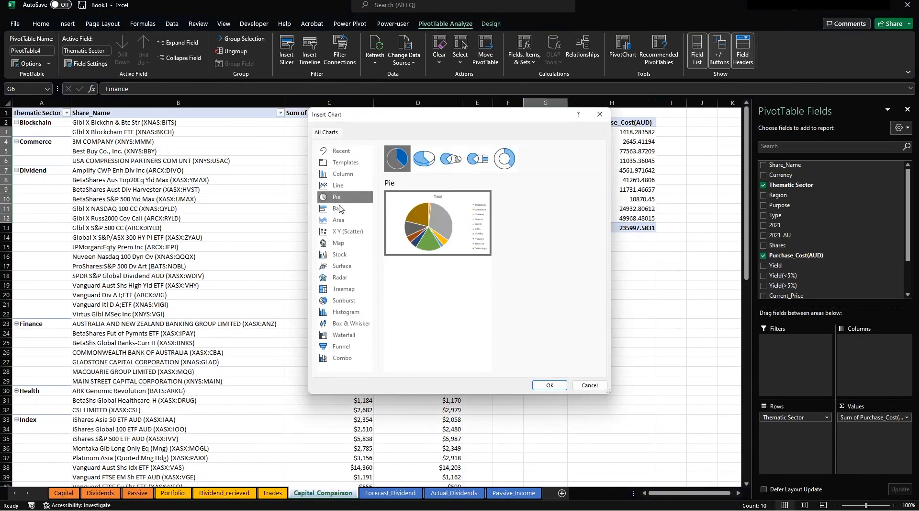
{"action": "left_click", "coordinate": [550, 385]}
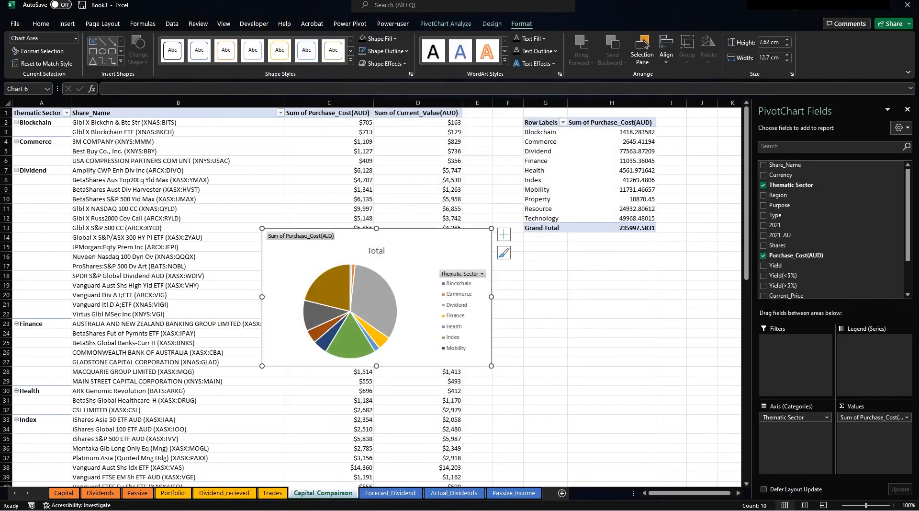
{"action": "key", "text": "ctrl+x"}
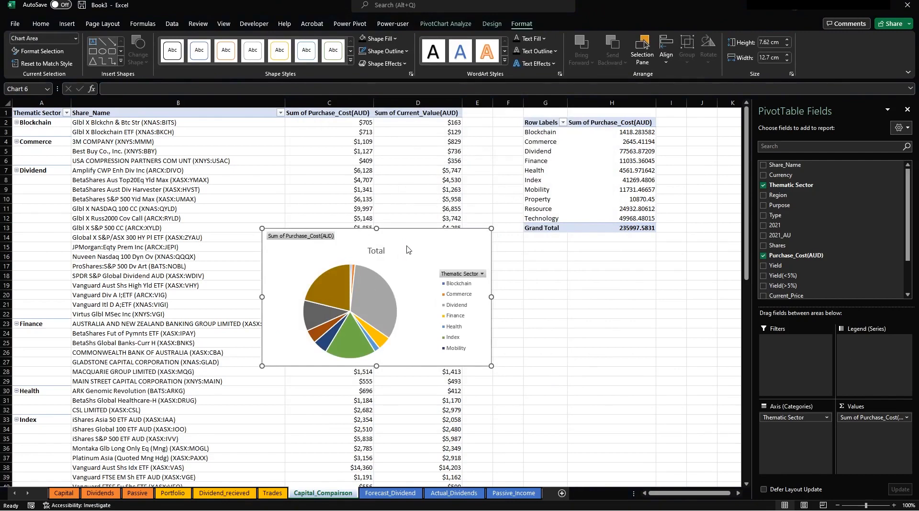
{"action": "key", "text": "Delete"}
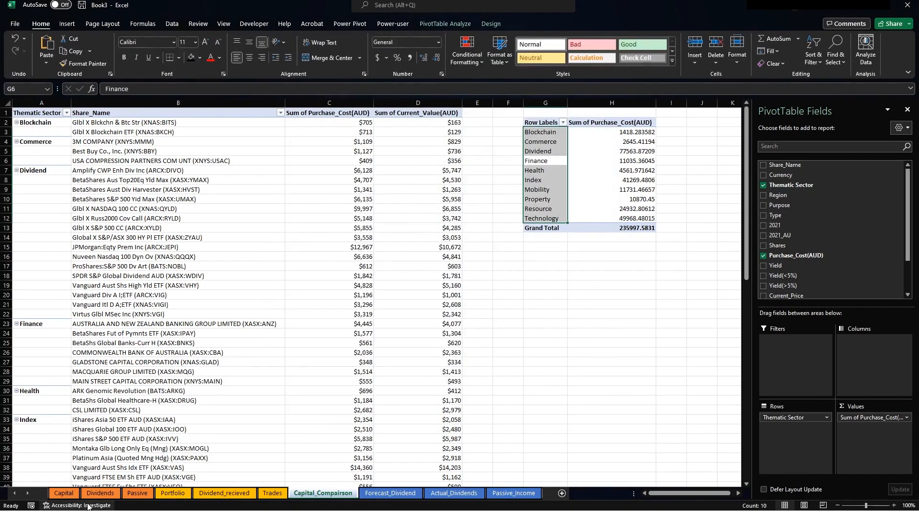
Paste the pie chart onto the Capital dashboard below a shortened Purchase vs Current Value chart.
{"action": "left_click", "coordinate": [64, 493]}
{"action": "left_click", "coordinate": [199, 430]}
{"action": "key", "text": "ctrl+v"}
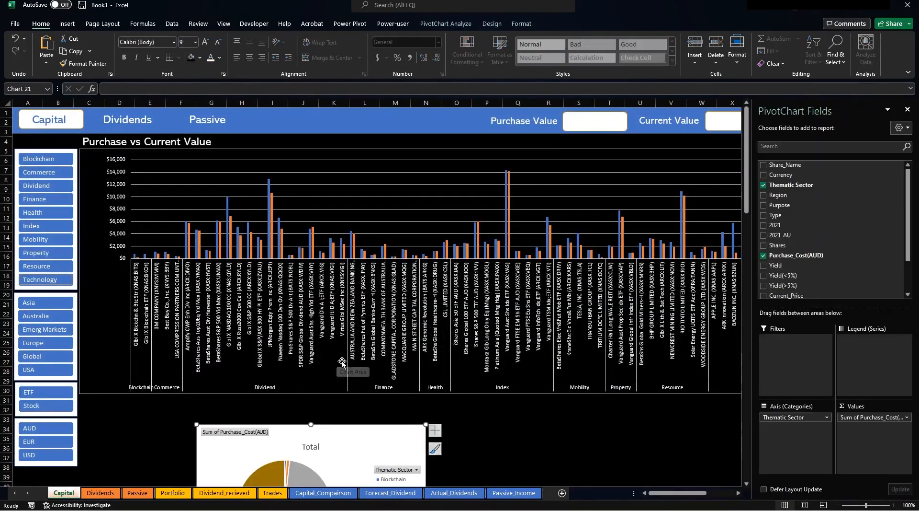
{"action": "left_click", "coordinate": [476, 394]}
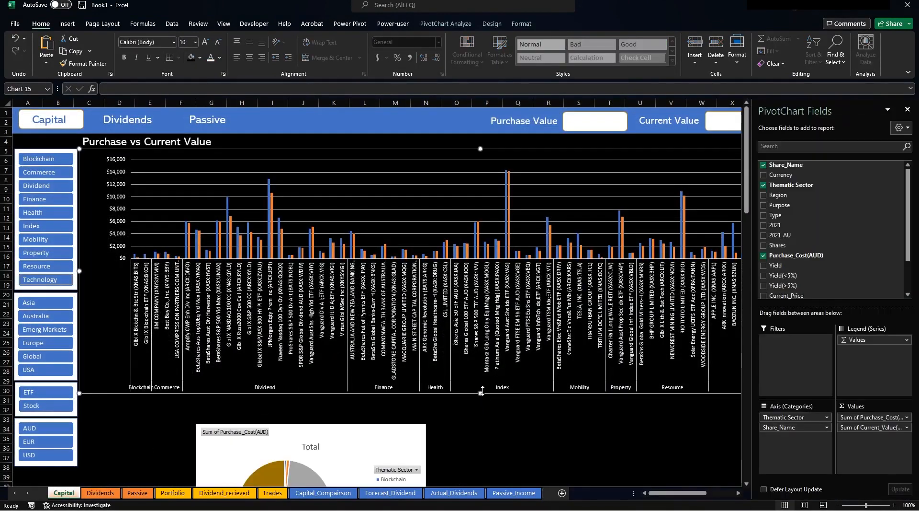
{"action": "left_click_drag", "start_coordinate": [480, 393], "coordinate": [483, 363]}
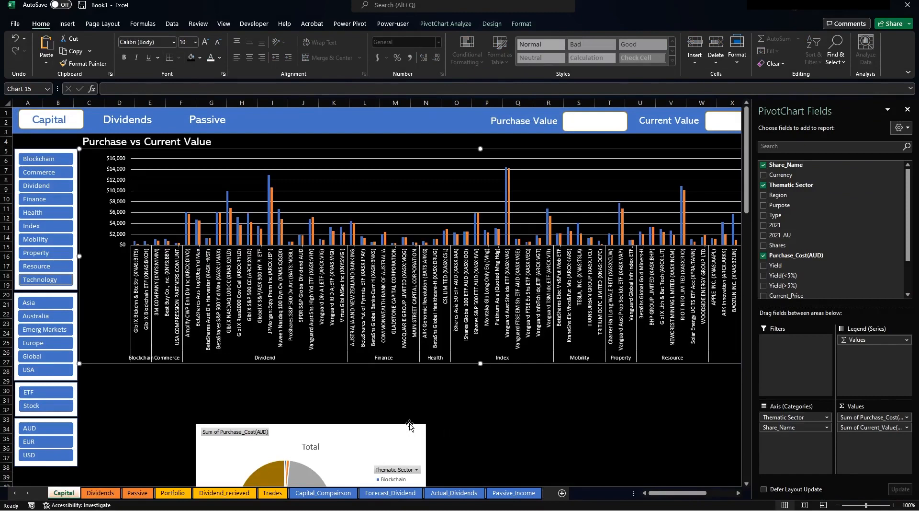
{"action": "left_click_drag", "start_coordinate": [409, 425], "coordinate": [397, 324]}
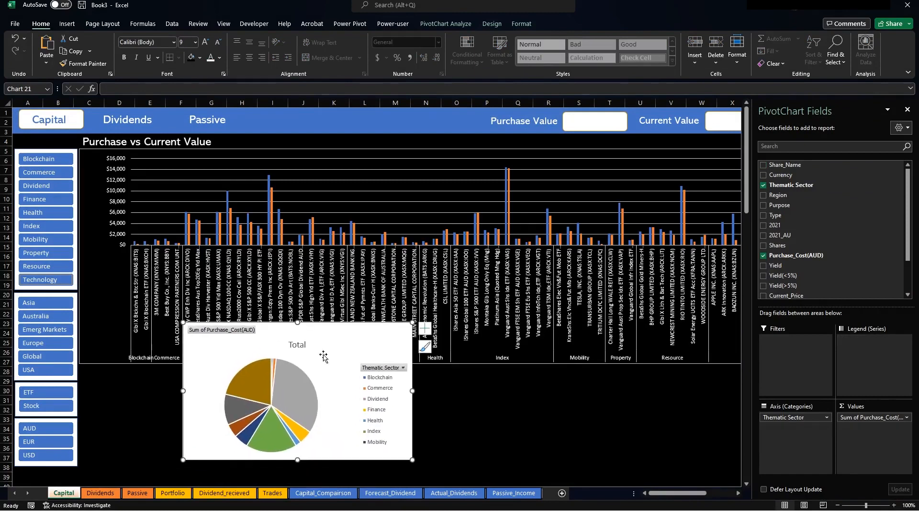
Delete the pie chart's Total title and hide all its field buttons.
{"action": "left_click", "coordinate": [300, 346]}
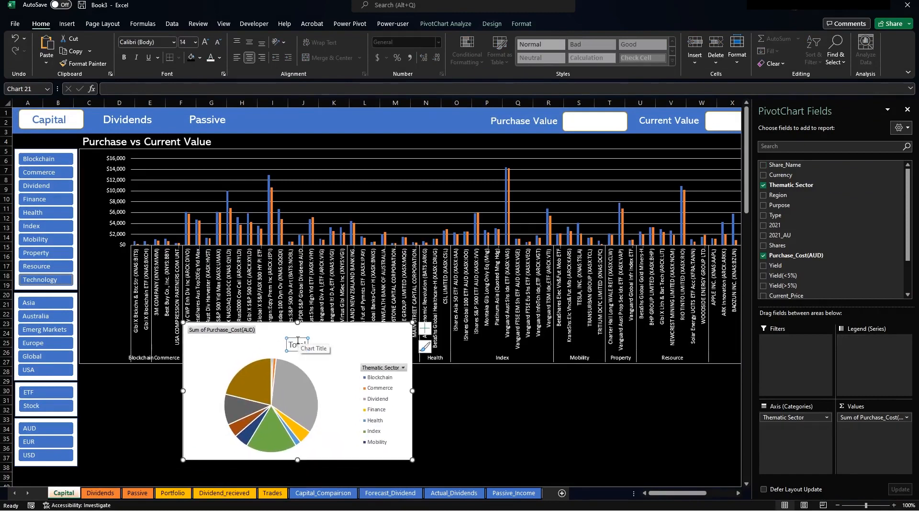
{"action": "key", "text": "Delete"}
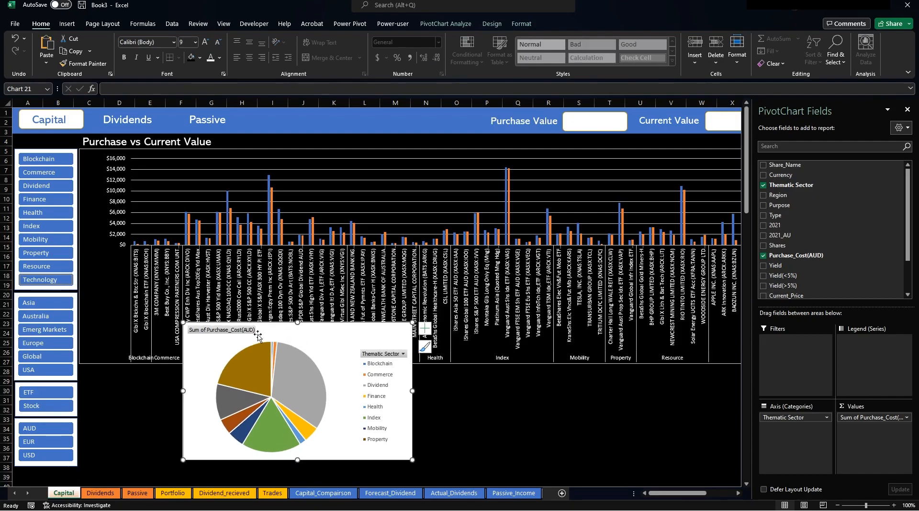
{"action": "left_click", "coordinate": [522, 24]}
{"action": "left_click", "coordinate": [491, 24]}
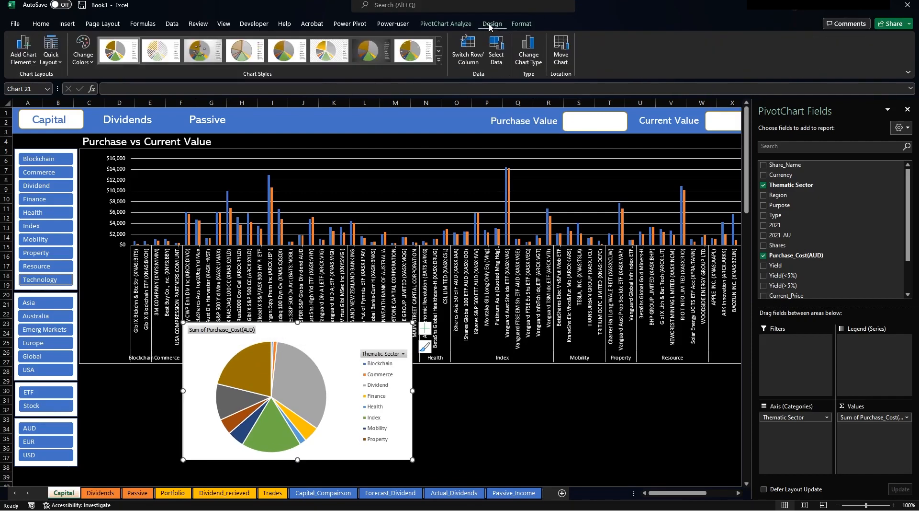
{"action": "left_click", "coordinate": [445, 24]}
{"action": "left_click", "coordinate": [543, 63]}
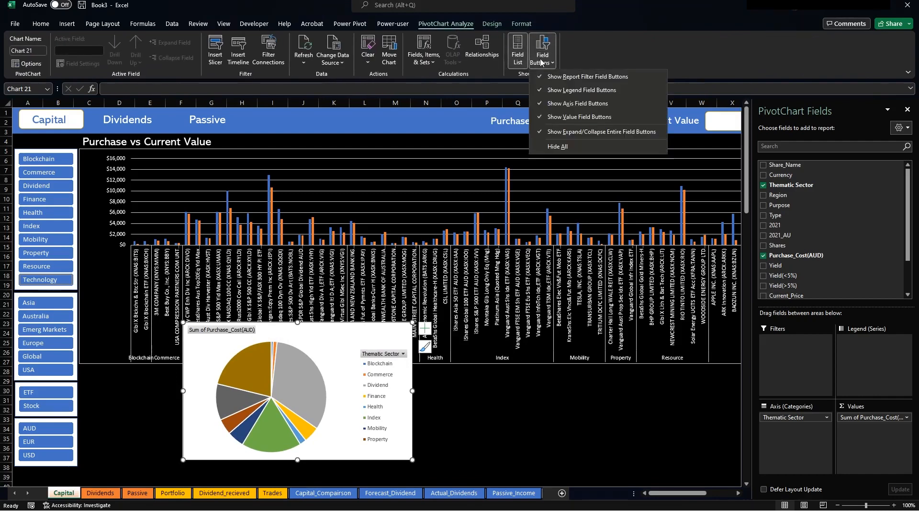
{"action": "left_click", "coordinate": [550, 153]}
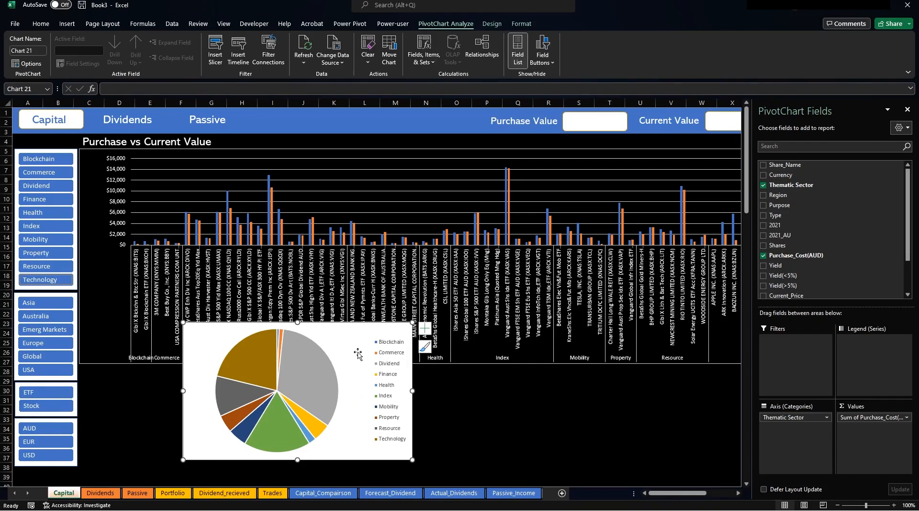
Resize the pie chart and its legend so the sector names fit below the column chart.
{"action": "left_click", "coordinate": [390, 345]}
{"action": "left_click_drag", "start_coordinate": [410, 390], "coordinate": [252, 399]}
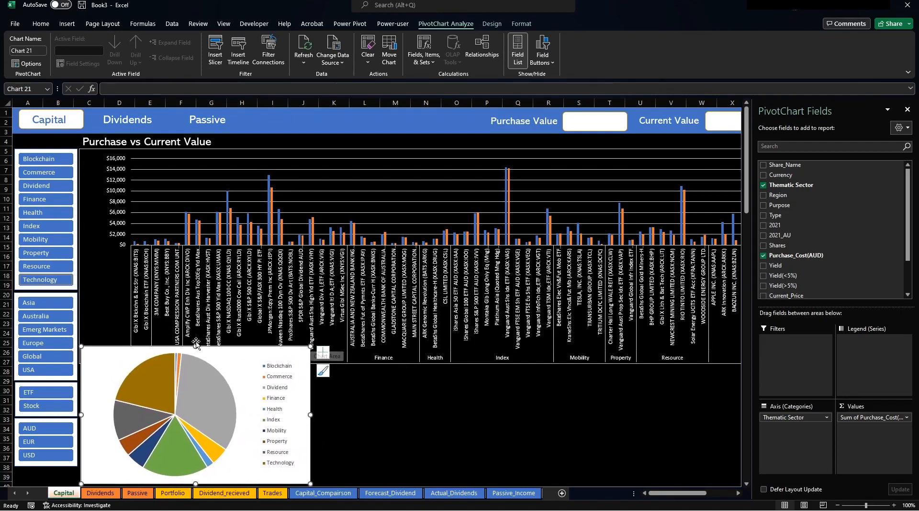
{"action": "left_click_drag", "start_coordinate": [197, 349], "coordinate": [205, 368]}
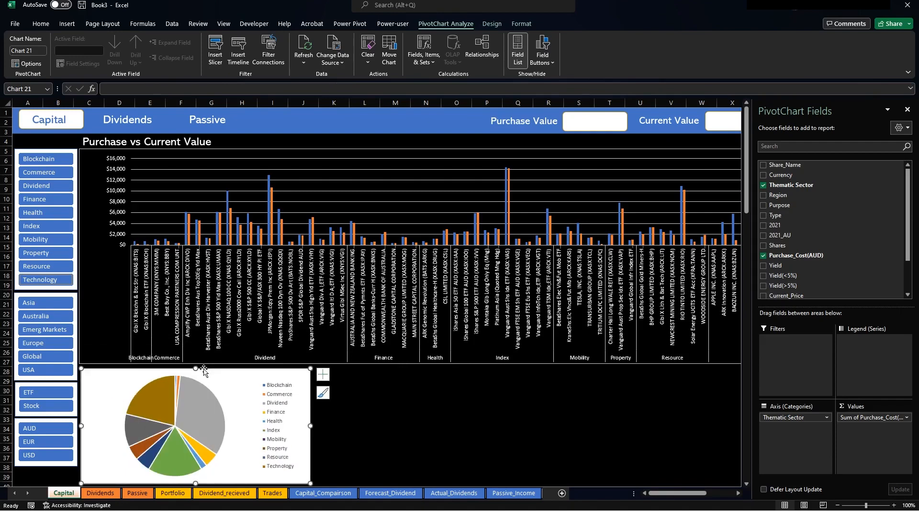
{"action": "left_click_drag", "start_coordinate": [312, 425], "coordinate": [219, 425]}
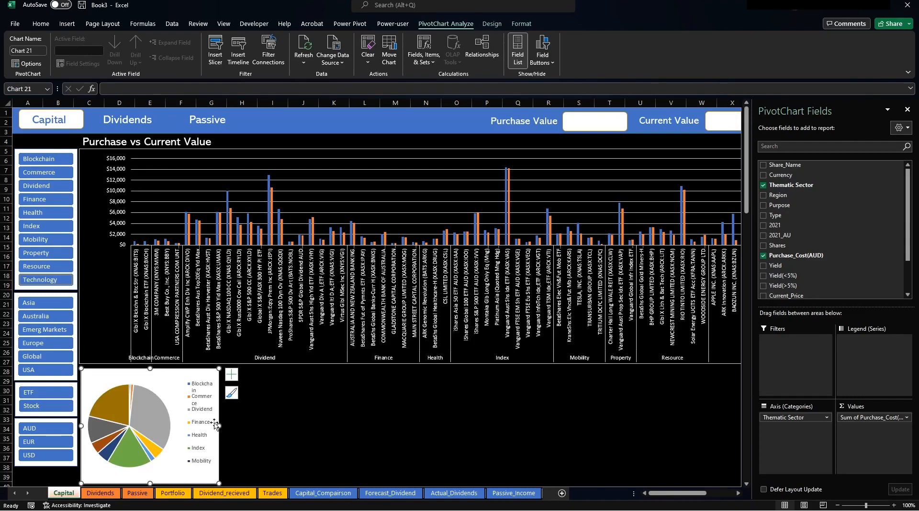
{"action": "left_click", "coordinate": [195, 417]}
{"action": "left_click_drag", "start_coordinate": [185, 426], "coordinate": [177, 426]}
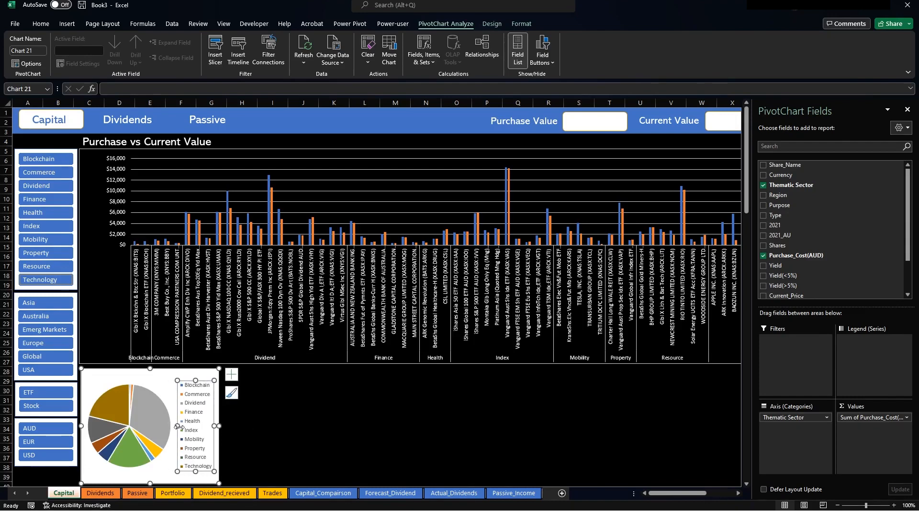
{"action": "left_click", "coordinate": [276, 429]}
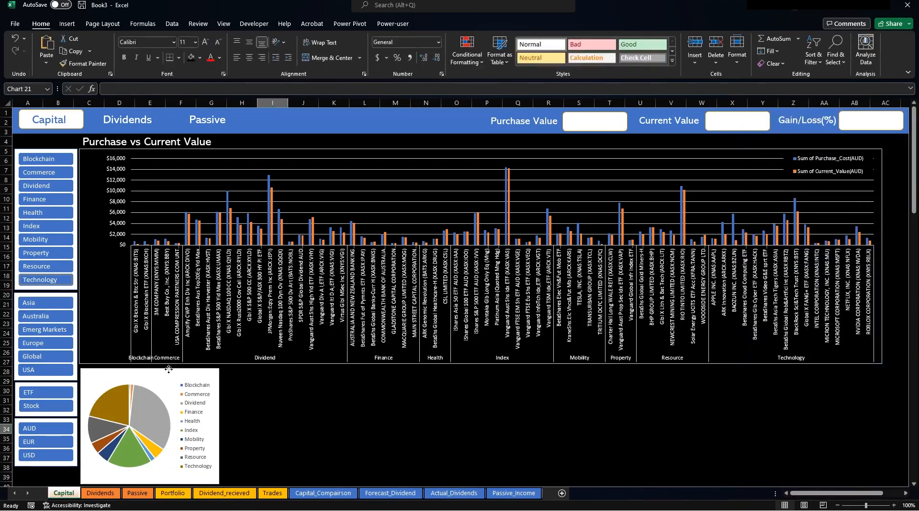
Look through the pie chart's design and format options without changing anything.
{"action": "left_click", "coordinate": [169, 371]}
{"action": "left_click", "coordinate": [485, 23]}
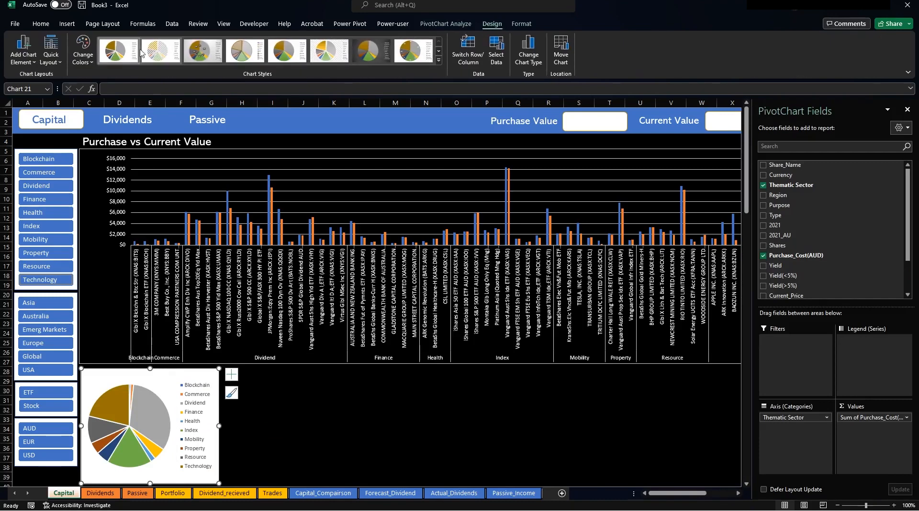
{"action": "left_click", "coordinate": [515, 25]}
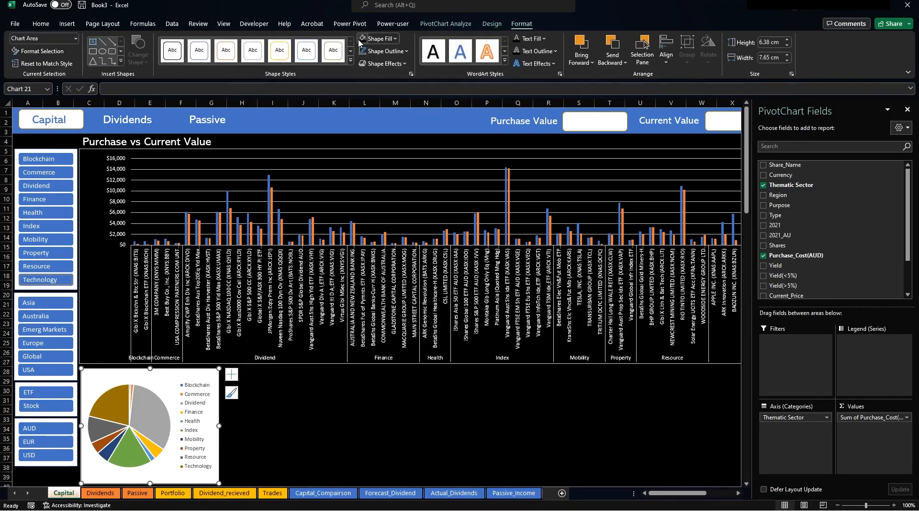
{"action": "left_click", "coordinate": [292, 435]}
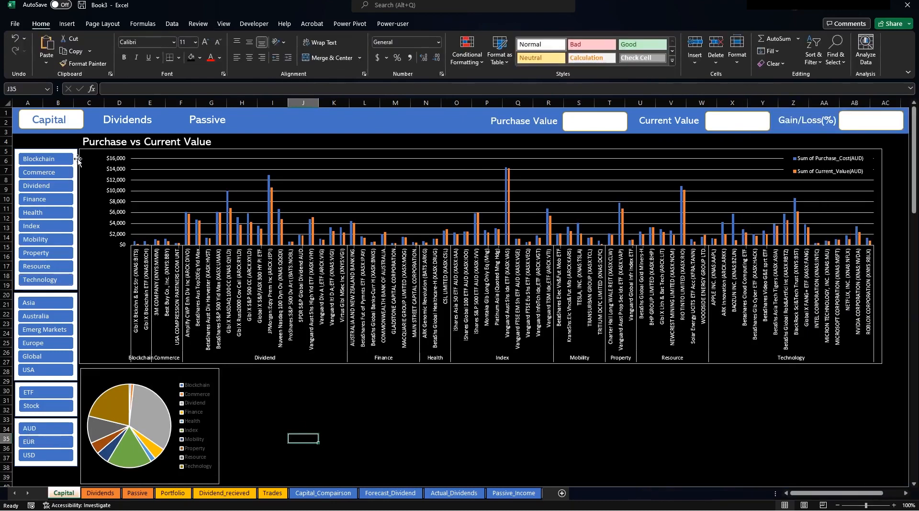
Filter the slicers to Dividend and then Blockchain, then clear all slicer filters.
{"action": "left_click", "coordinate": [46, 188]}
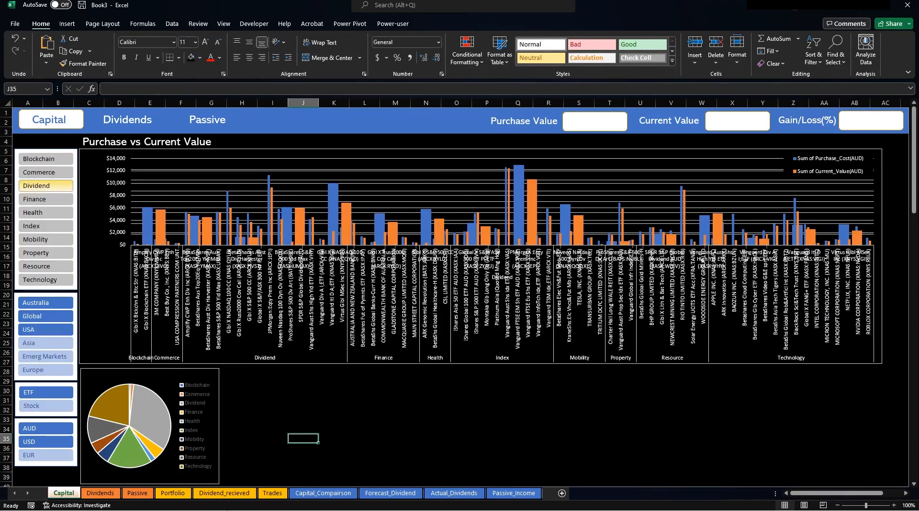
{"action": "mouse_move", "coordinate": [136, 420]}
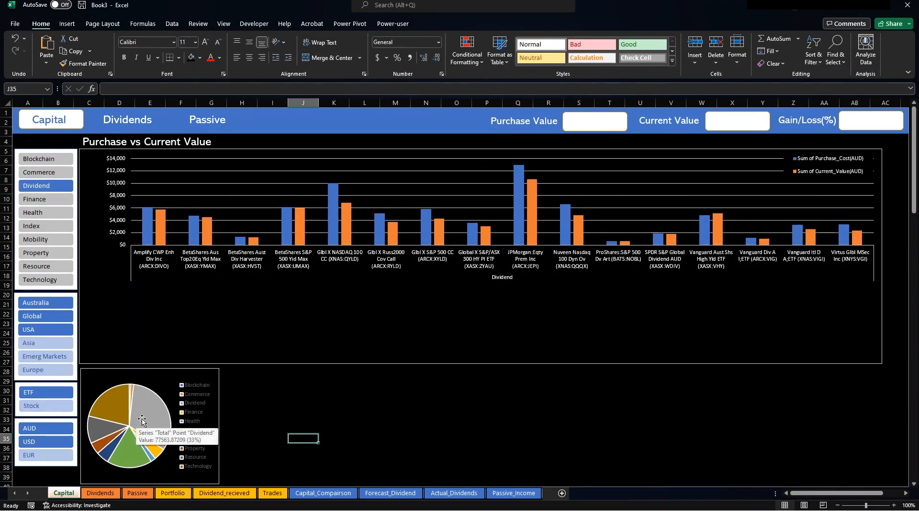
{"action": "left_click", "coordinate": [36, 162]}
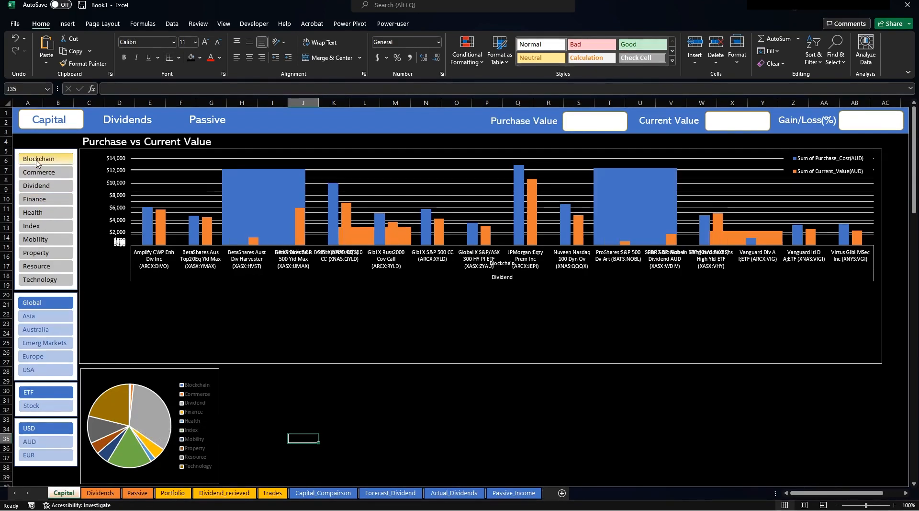
{"action": "left_click_drag", "start_coordinate": [303, 437], "coordinate": [50, 281]}
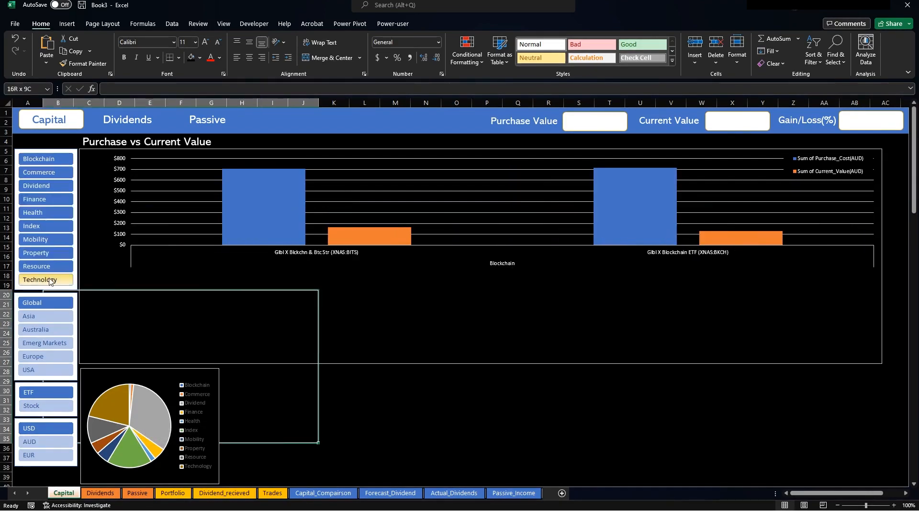
{"action": "left_click", "coordinate": [376, 390]}
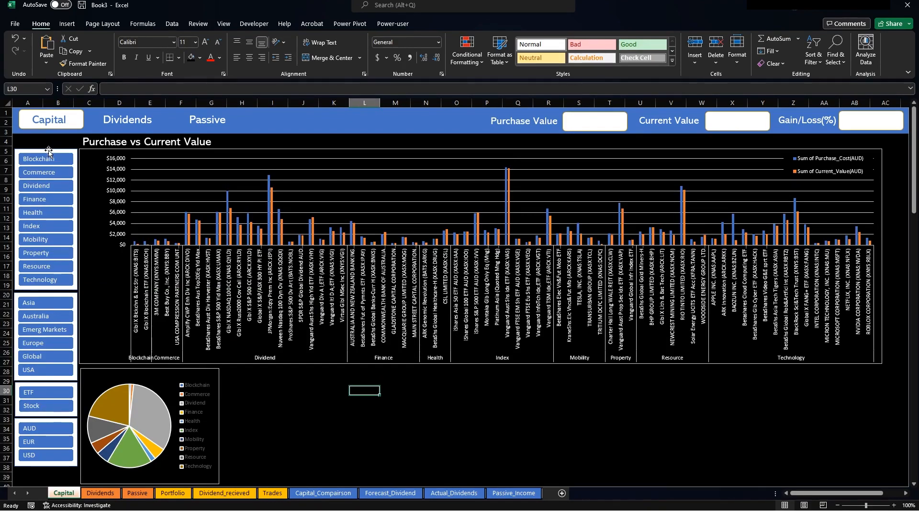
{"action": "left_click", "coordinate": [48, 149]}
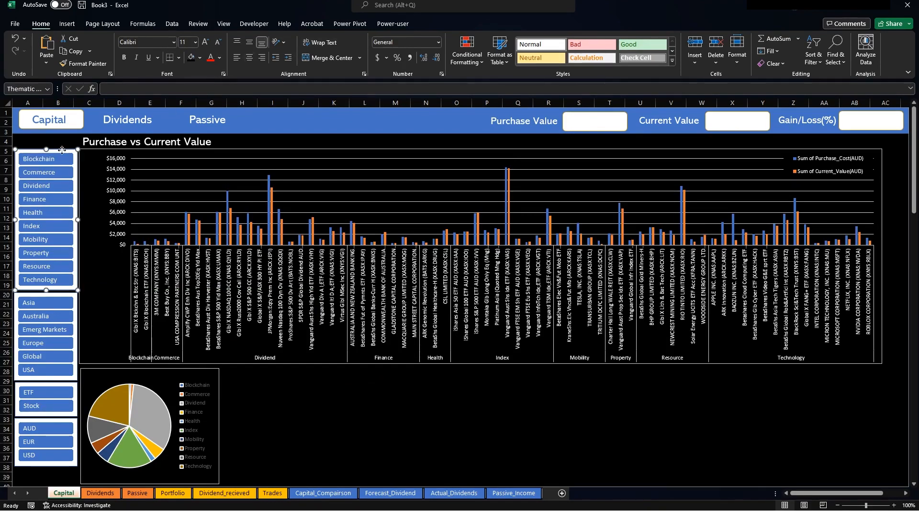
Review Slicer Settings for the region, ETF/Stock and currency slicers without changes.
{"action": "left_click", "coordinate": [64, 296]}
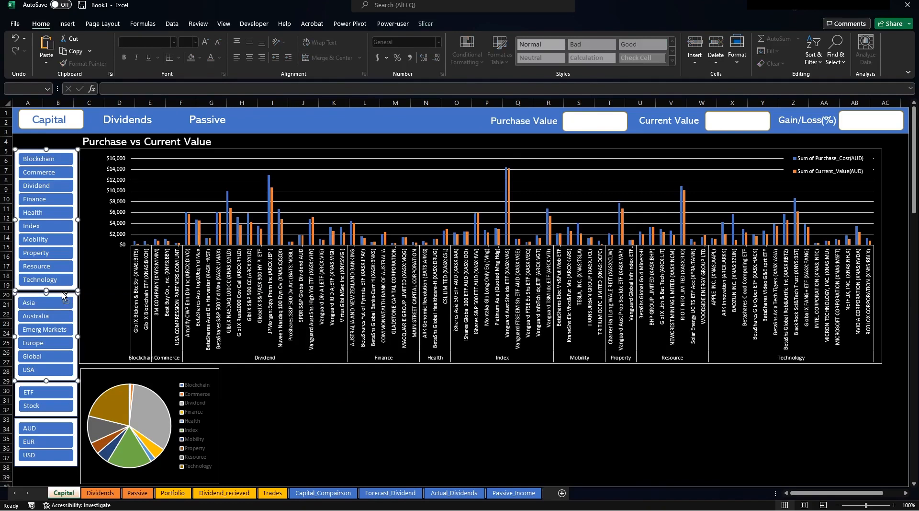
{"action": "left_click", "coordinate": [65, 387], "text": "shift"}
{"action": "left_click", "coordinate": [77, 437], "text": "shift"}
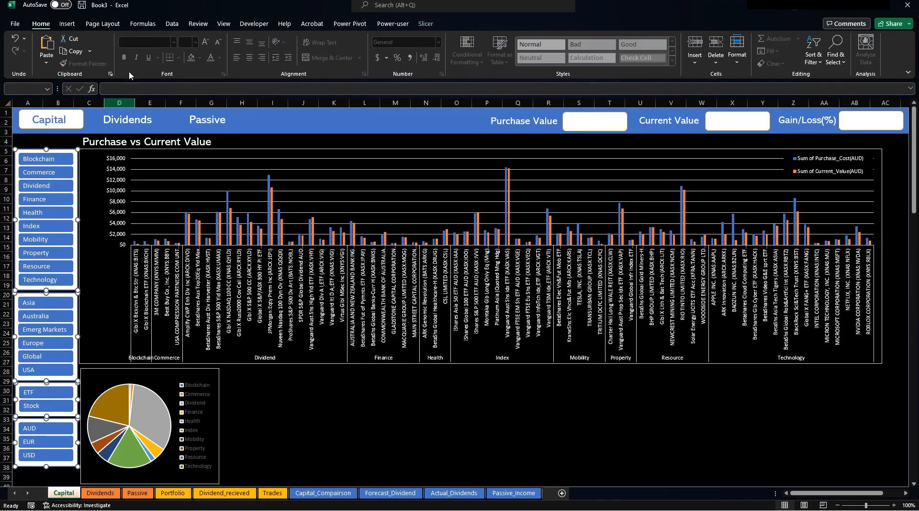
{"action": "left_click", "coordinate": [405, 25]}
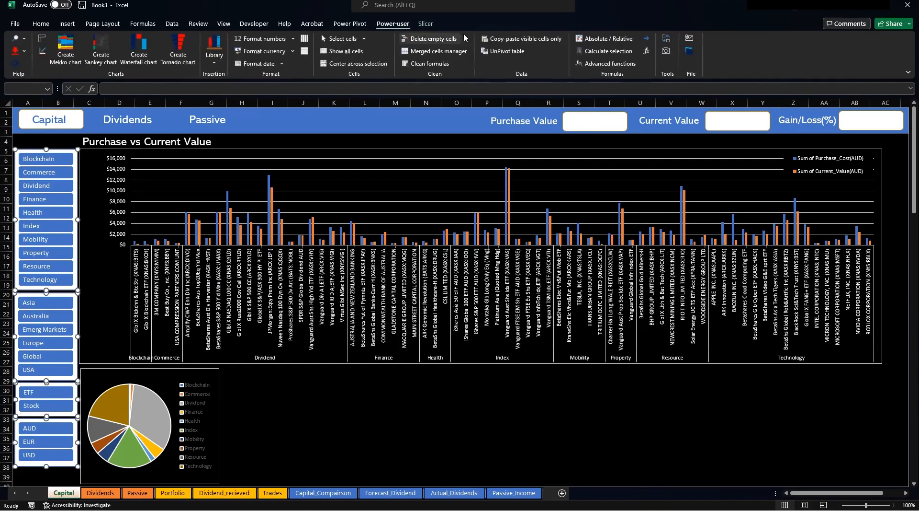
{"action": "left_click", "coordinate": [426, 24]}
{"action": "left_click", "coordinate": [36, 63]}
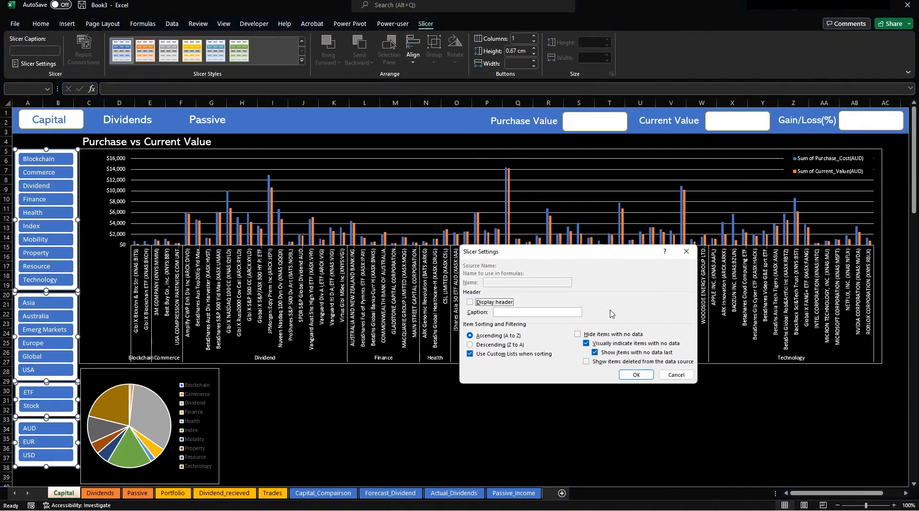
{"action": "left_click", "coordinate": [686, 251]}
{"action": "left_click", "coordinate": [395, 434]}
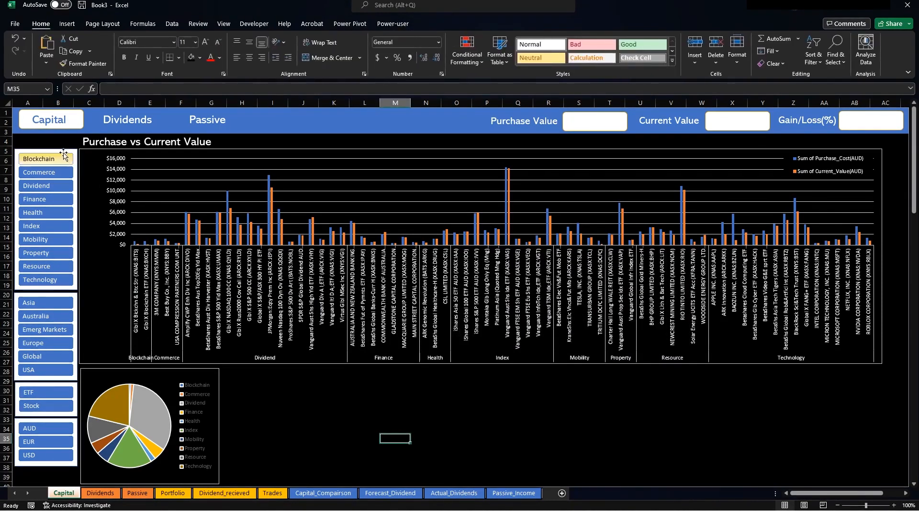
Check the sector slicer's settings and report connections without changing them.
{"action": "left_click", "coordinate": [61, 150]}
{"action": "left_click", "coordinate": [424, 26]}
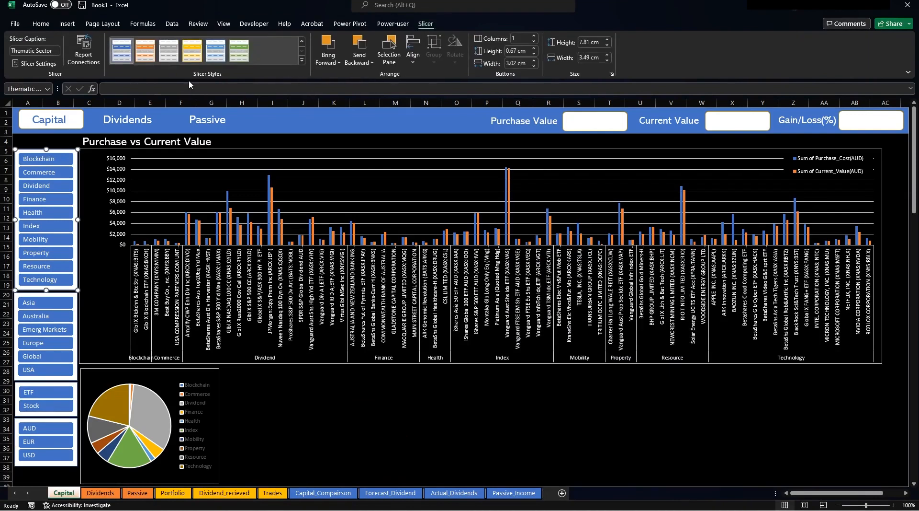
{"action": "left_click", "coordinate": [36, 63]}
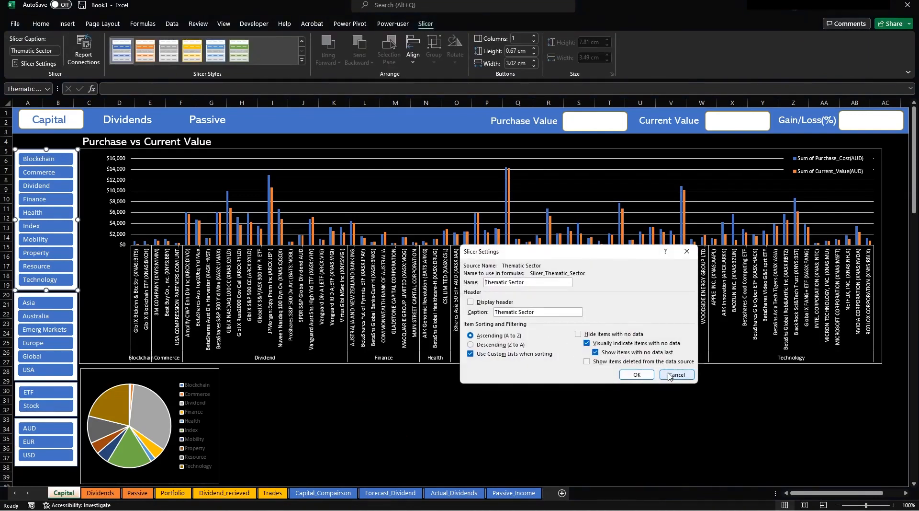
{"action": "left_click", "coordinate": [637, 374]}
{"action": "left_click", "coordinate": [84, 50]}
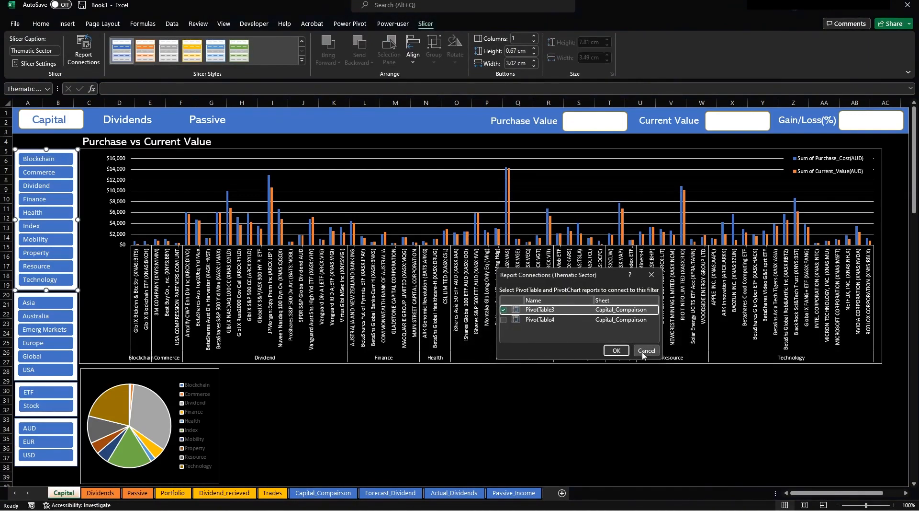
{"action": "left_click", "coordinate": [646, 350]}
Link the Thematic Sector slicer to PivotTable4 alongside PivotTable3.
{"action": "left_click", "coordinate": [72, 296], "text": "ctrl"}
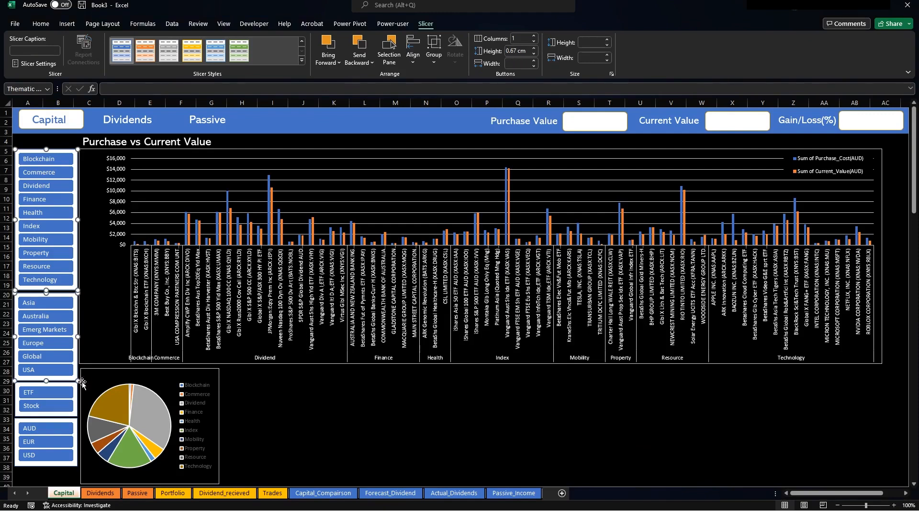
{"action": "left_click", "coordinate": [73, 386], "text": "ctrl"}
{"action": "left_click", "coordinate": [77, 426], "text": "ctrl"}
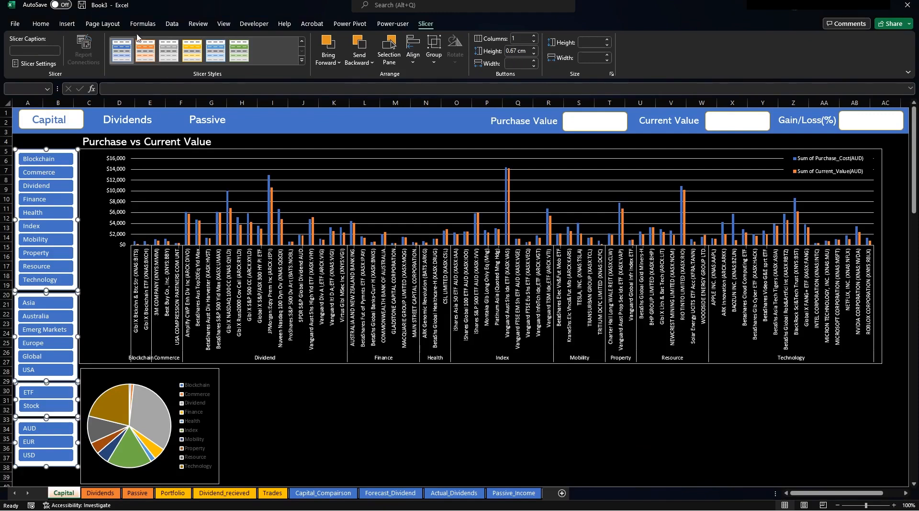
{"action": "left_click", "coordinate": [323, 429]}
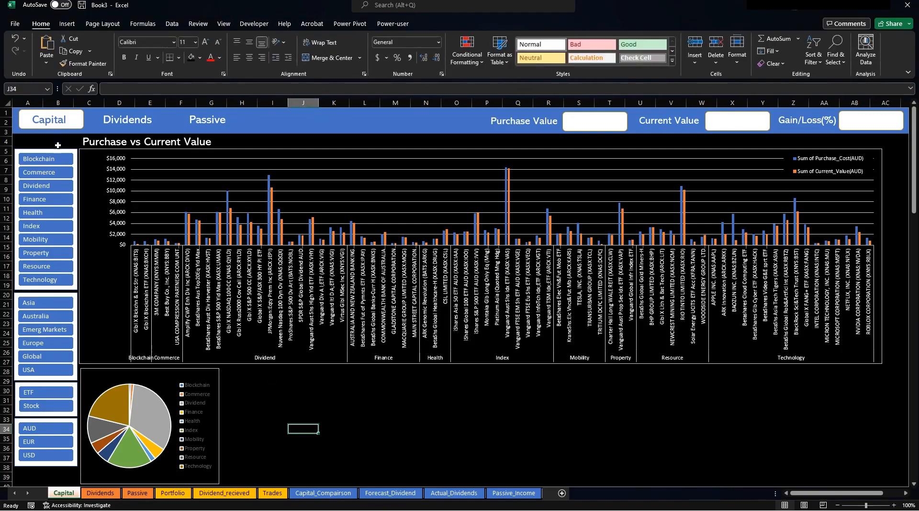
{"action": "left_click", "coordinate": [62, 150]}
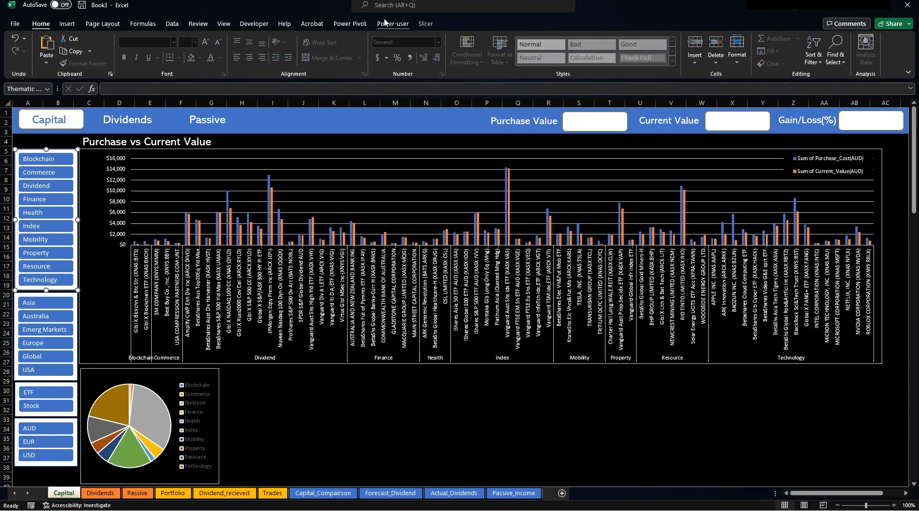
{"action": "left_click", "coordinate": [425, 24]}
{"action": "left_click", "coordinate": [84, 53]}
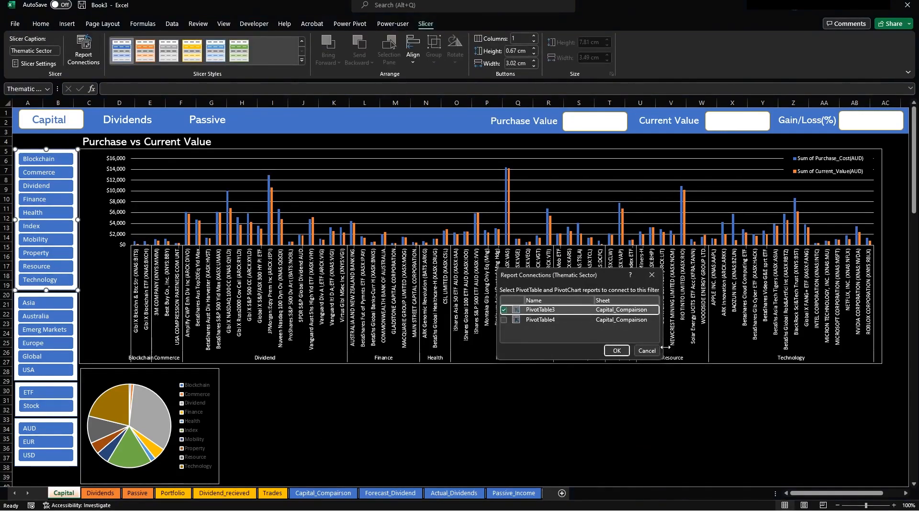
{"action": "left_click", "coordinate": [504, 321]}
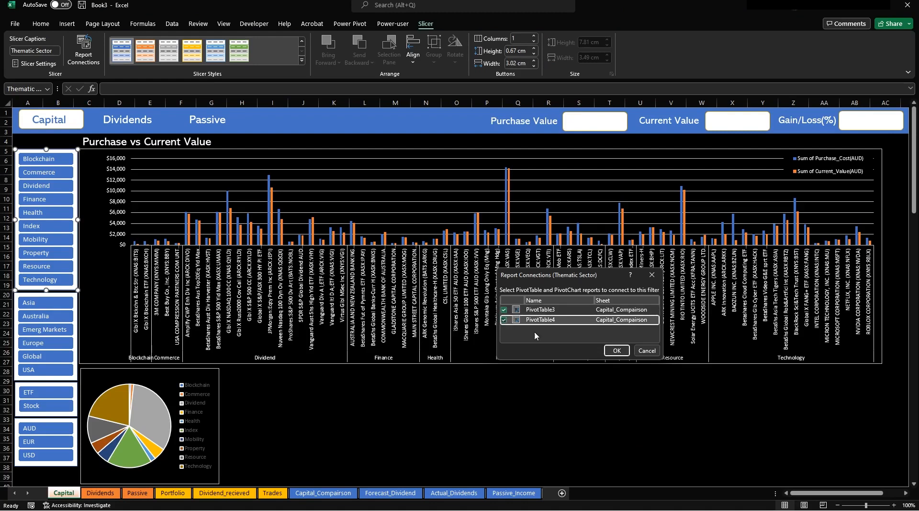
{"action": "left_click", "coordinate": [617, 350]}
{"action": "left_click", "coordinate": [411, 435]}
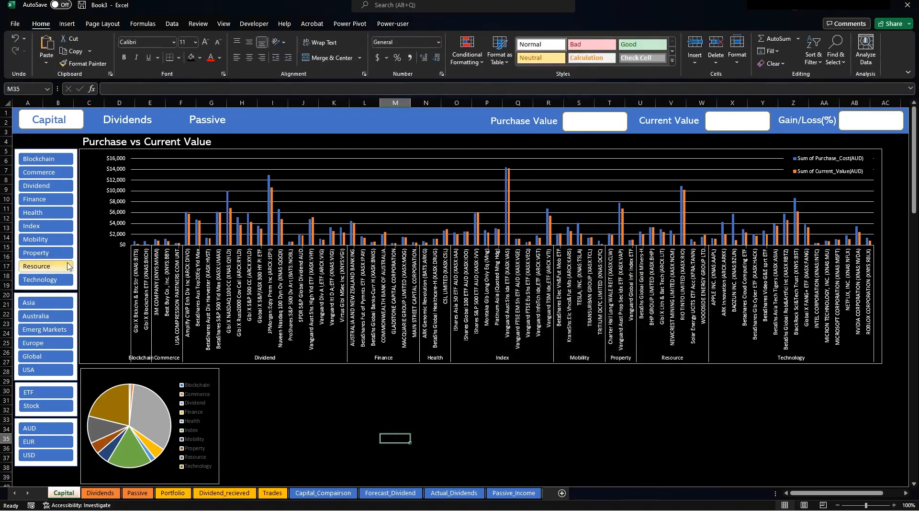
{"action": "left_click", "coordinate": [44, 240]}
{"action": "left_click", "coordinate": [36, 226]}
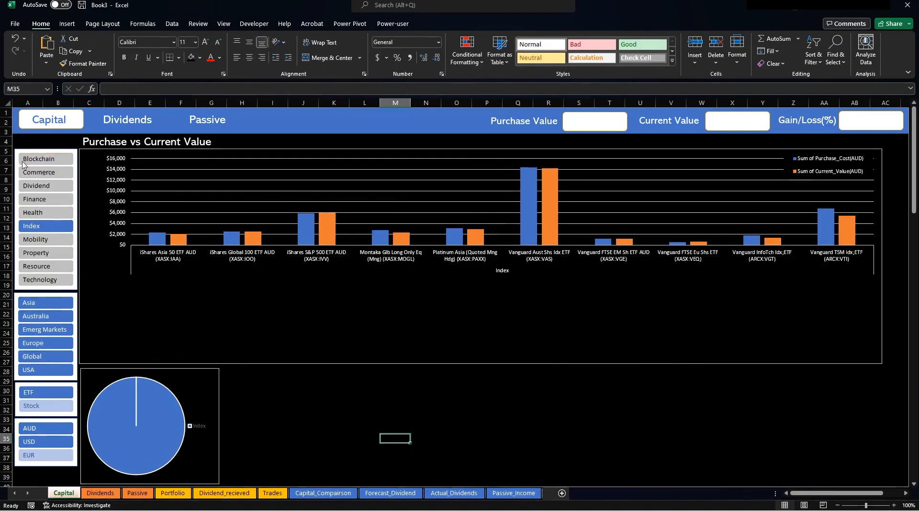
{"action": "left_click", "coordinate": [52, 213], "text": "ctrl"}
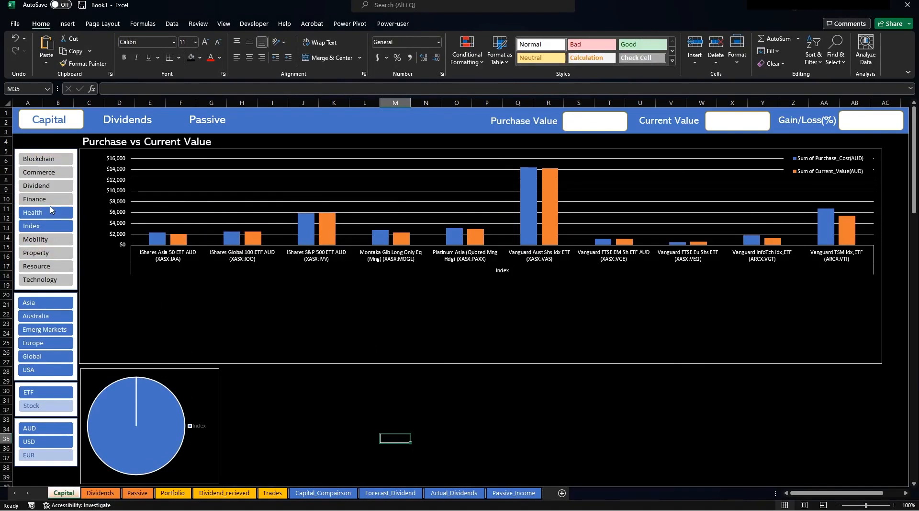
{"action": "left_click", "coordinate": [52, 200], "text": "ctrl"}
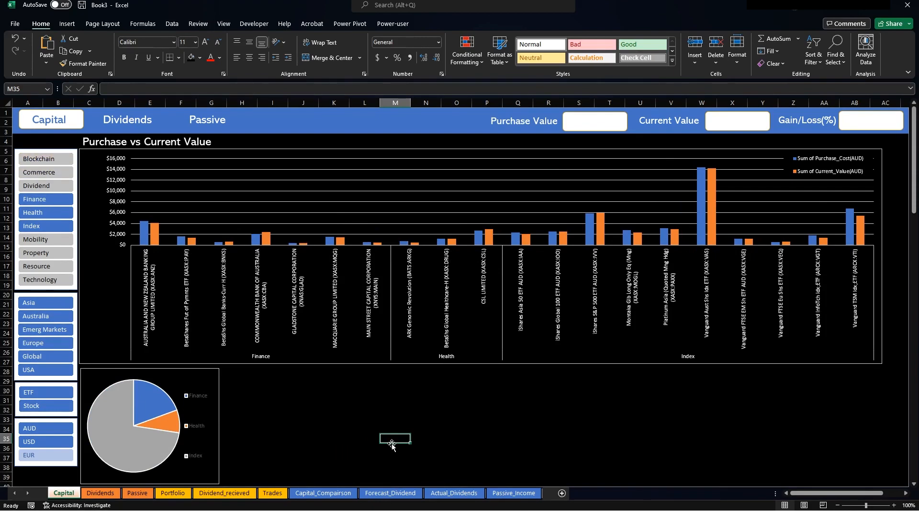
{"action": "left_click", "coordinate": [46, 158]}
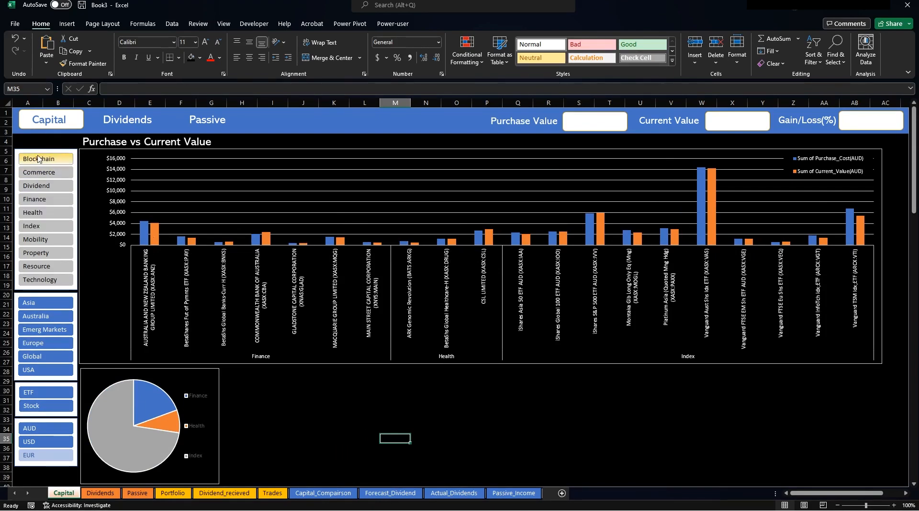
{"action": "left_click", "coordinate": [47, 278], "text": "shift"}
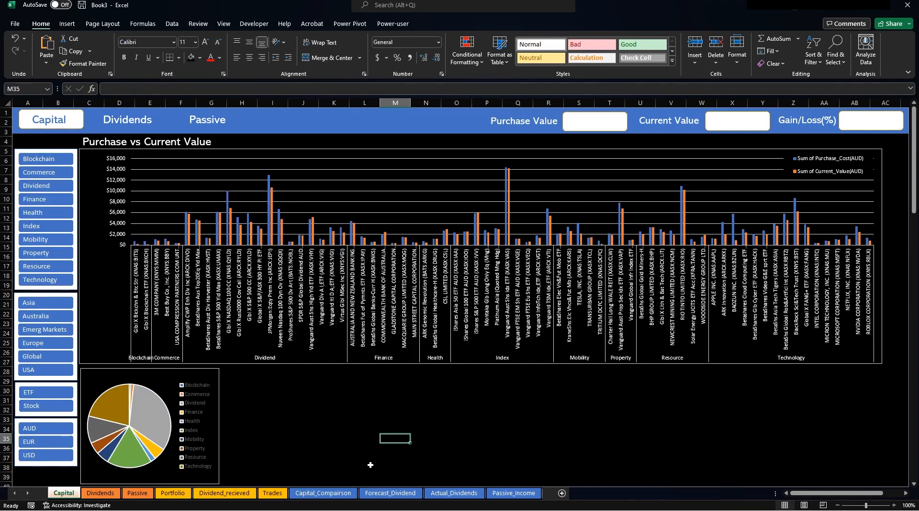
{"action": "left_click", "coordinate": [323, 493]}
Start a new PivotTable from the Portfolio table.
{"action": "left_click", "coordinate": [546, 294]}
{"action": "left_click", "coordinate": [539, 182]}
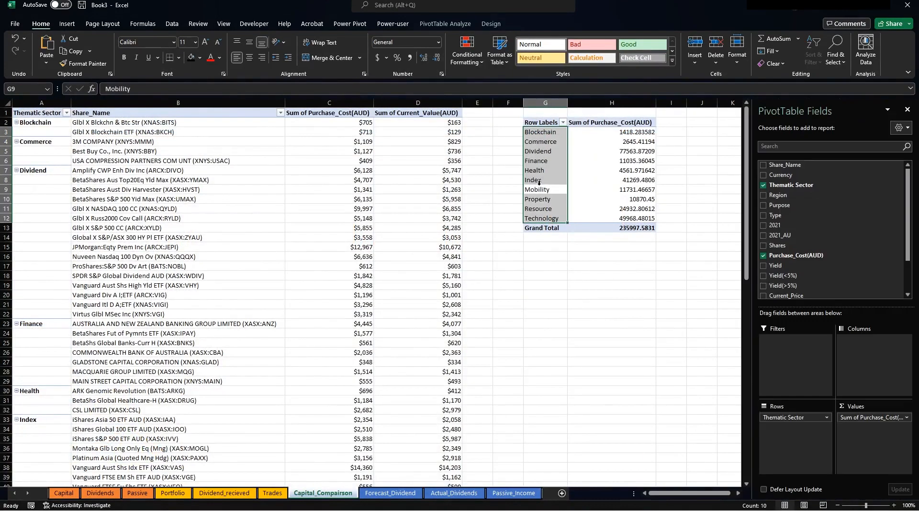
{"action": "left_click", "coordinate": [547, 271]}
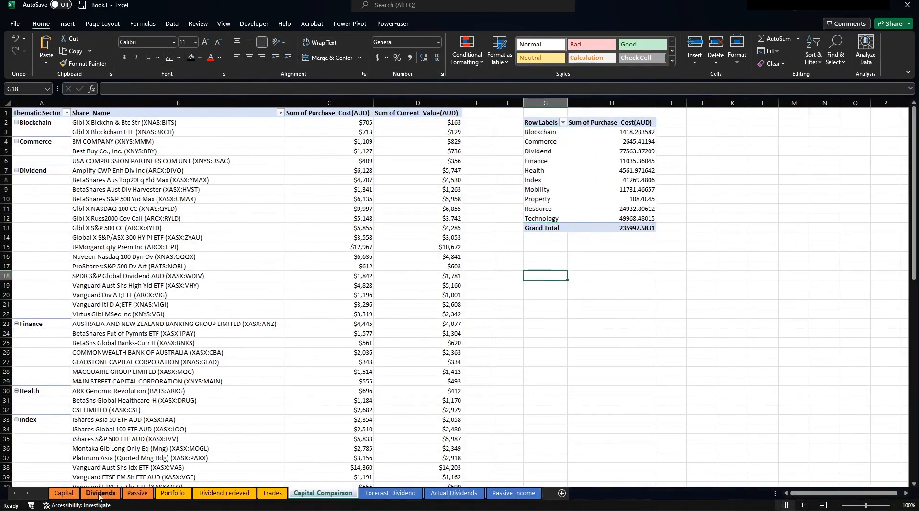
{"action": "left_click", "coordinate": [165, 493]}
{"action": "left_click", "coordinate": [143, 286]}
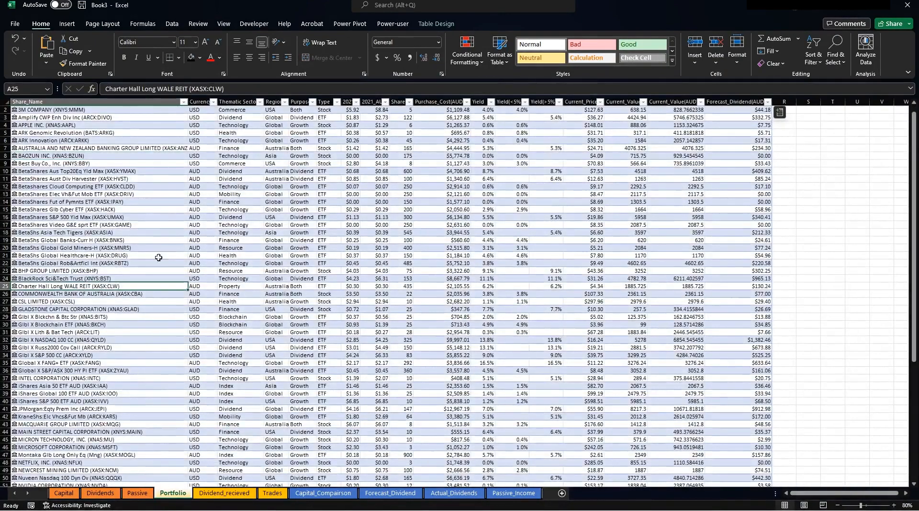
{"action": "left_click", "coordinate": [66, 24]}
{"action": "left_click", "coordinate": [23, 62]}
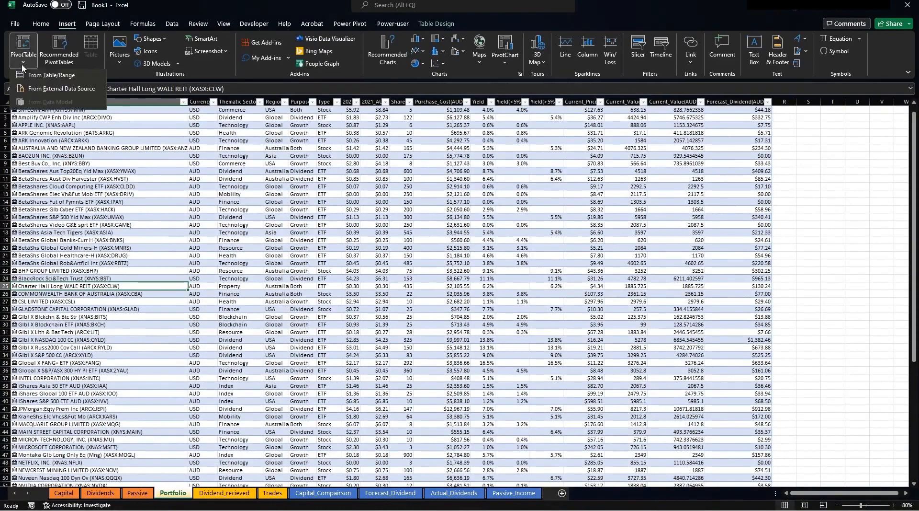
{"action": "left_click", "coordinate": [43, 73]}
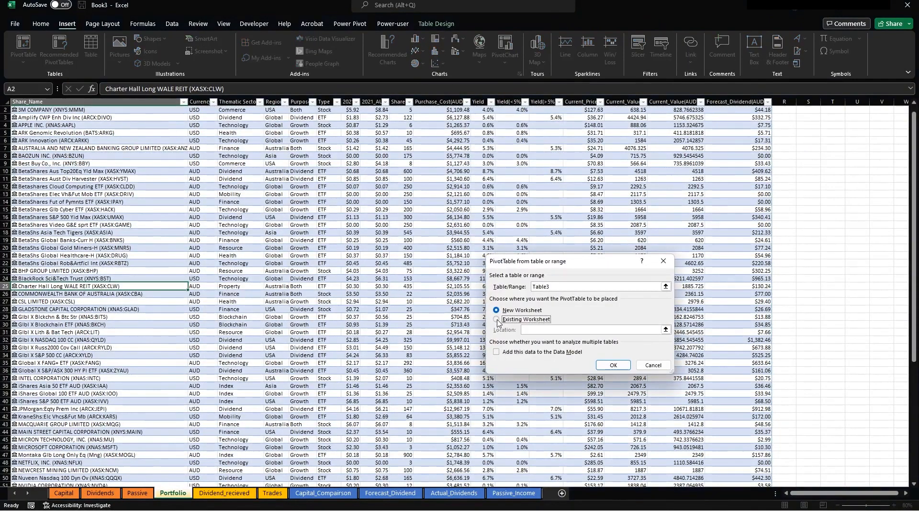
Place the new pivot on Capital_Comparison at cell G20.
{"action": "left_click", "coordinate": [497, 319]}
{"action": "left_click", "coordinate": [666, 329]}
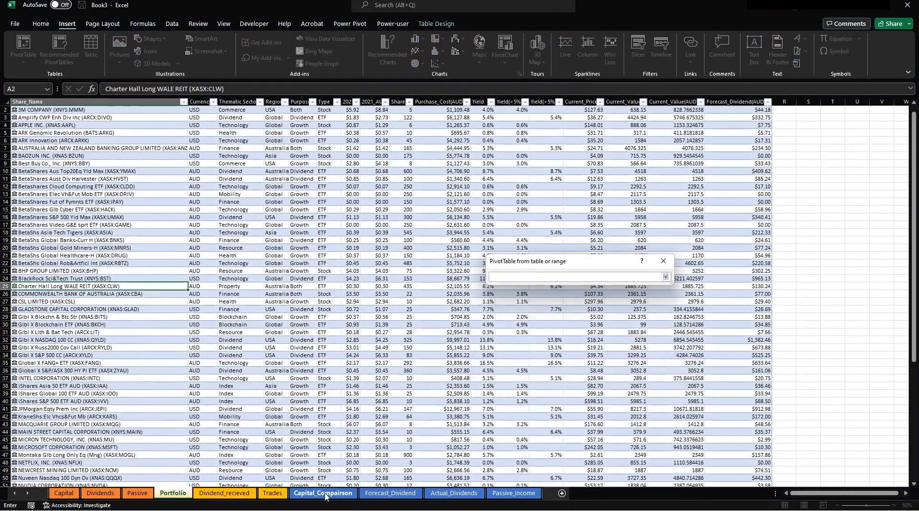
{"action": "left_click", "coordinate": [324, 493]}
{"action": "left_click_drag", "start_coordinate": [523, 264], "coordinate": [310, 272]}
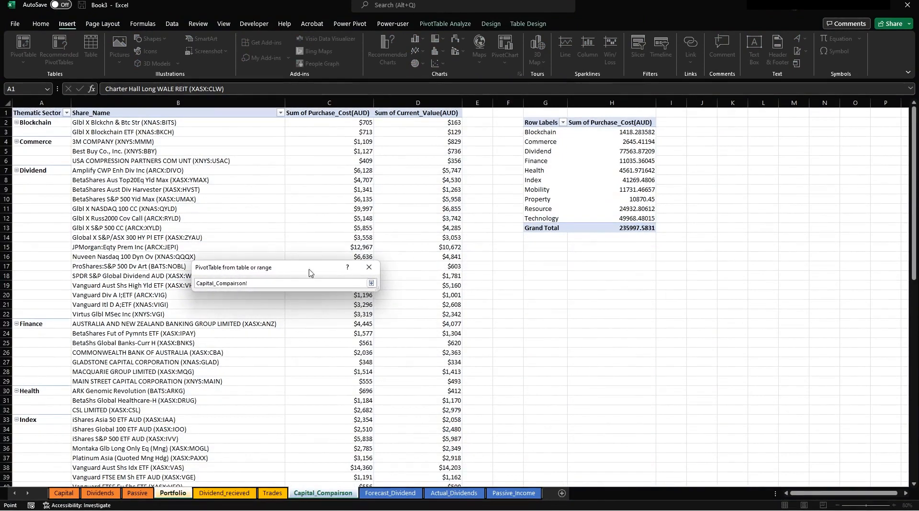
{"action": "left_click", "coordinate": [538, 292]}
{"action": "key", "text": "Return"}
{"action": "left_click", "coordinate": [317, 369]}
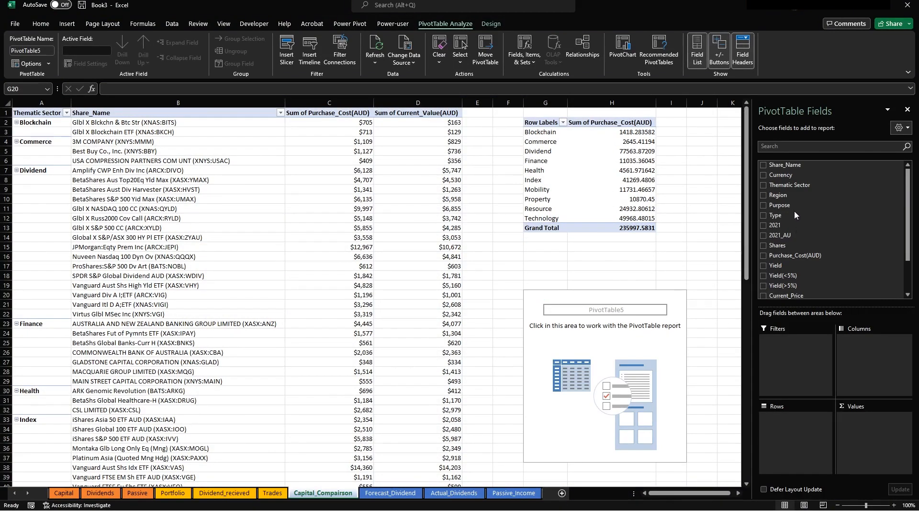
Sum Purchase_Cost(AUD) by Region across the six regions.
{"action": "left_click", "coordinate": [765, 195]}
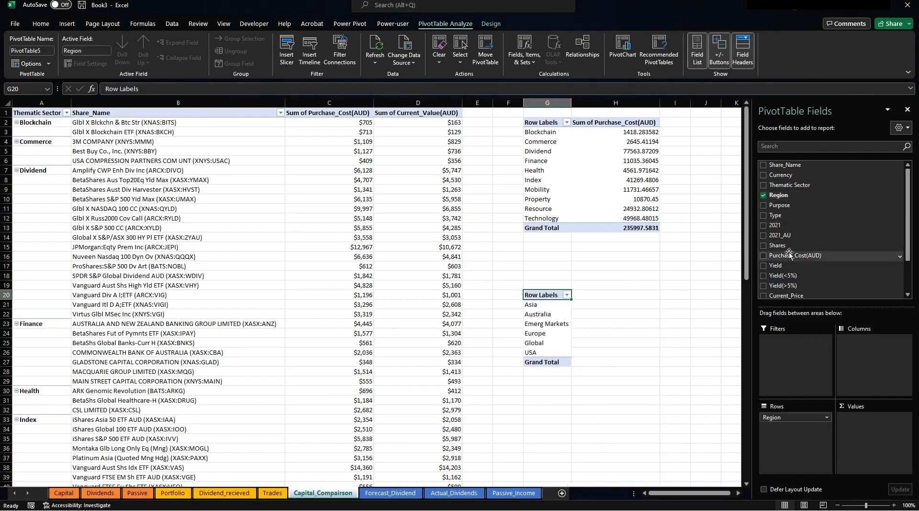
{"action": "left_click_drag", "start_coordinate": [789, 254], "coordinate": [862, 457]}
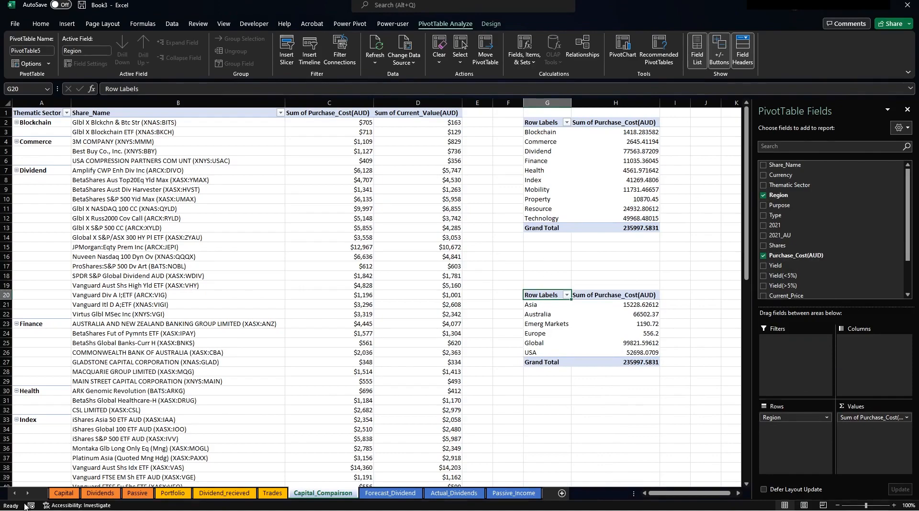
{"action": "left_click", "coordinate": [173, 493]}
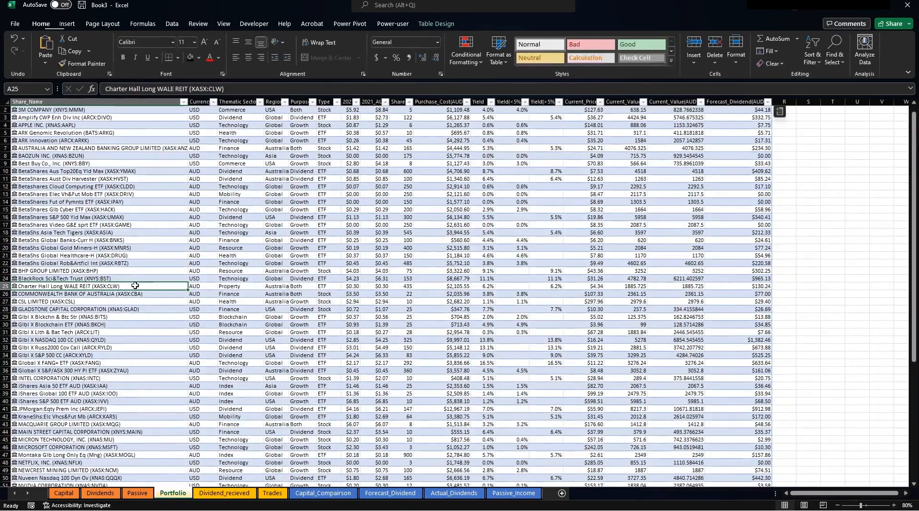
Create an empty PivotTable from Table3 at Capital_Comparison!G32.
{"action": "left_click", "coordinate": [67, 23]}
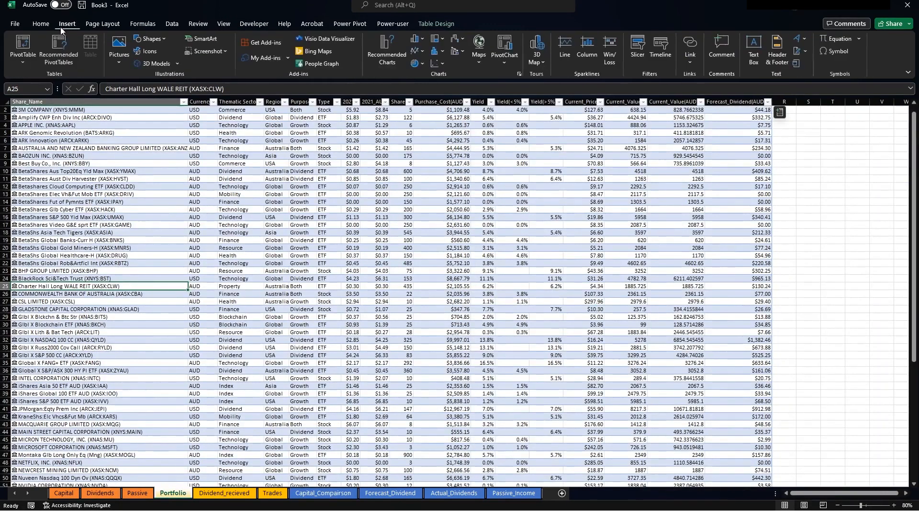
{"action": "left_click", "coordinate": [21, 64]}
{"action": "left_click", "coordinate": [30, 75]}
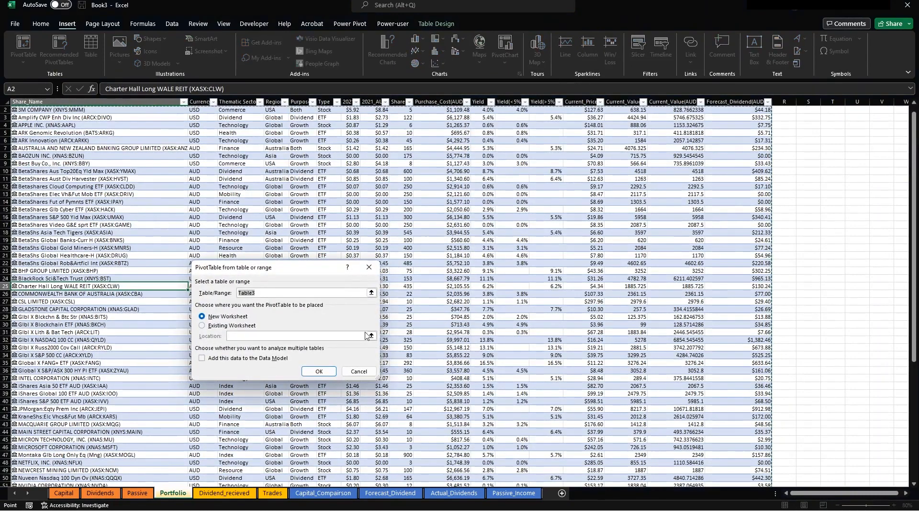
{"action": "left_click", "coordinate": [234, 326]}
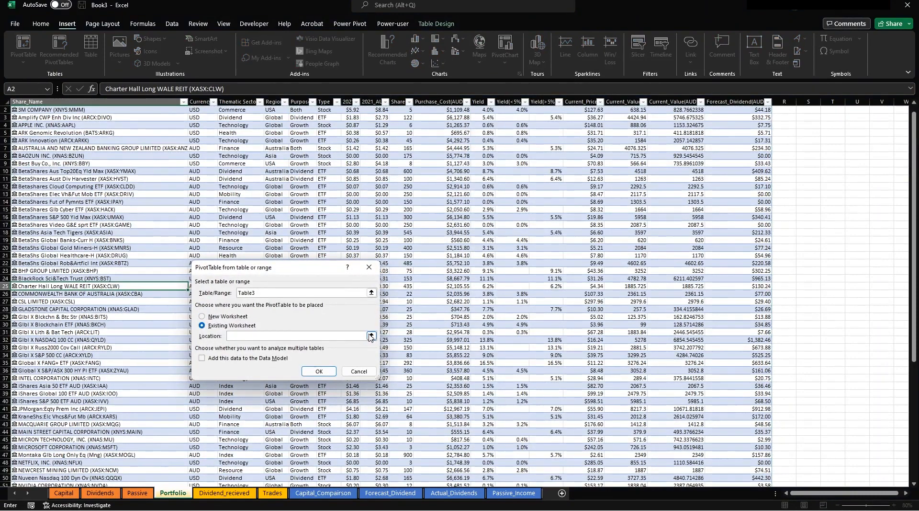
{"action": "left_click", "coordinate": [371, 336]}
{"action": "left_click", "coordinate": [324, 493]}
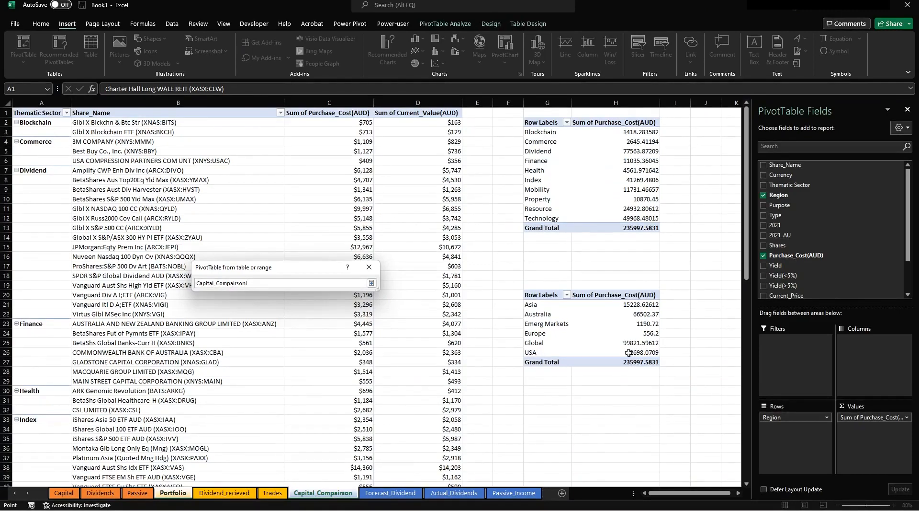
{"action": "left_click", "coordinate": [543, 412]}
{"action": "key", "text": "Return"}
{"action": "left_click", "coordinate": [322, 371]}
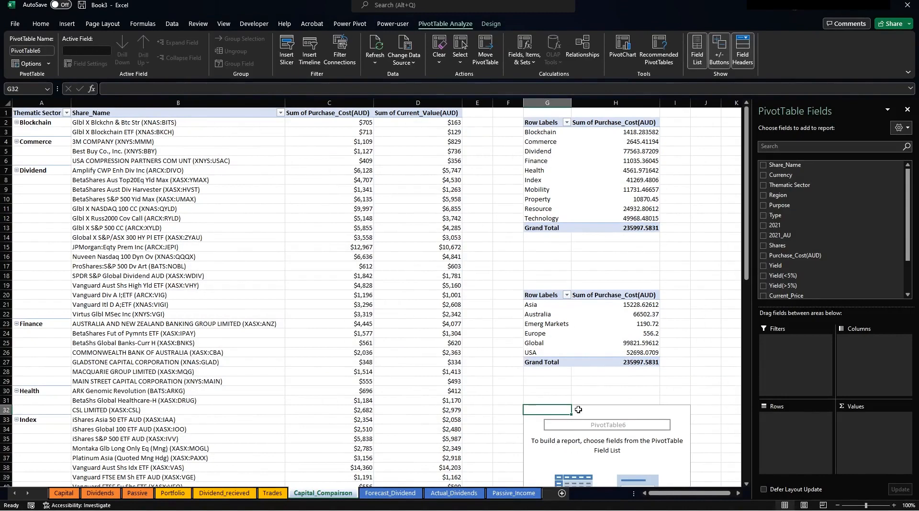
Sum Purchase_Cost(AUD) by Currency for AUD, EUR and USD.
{"action": "left_click_drag", "start_coordinate": [772, 175], "coordinate": [793, 419]}
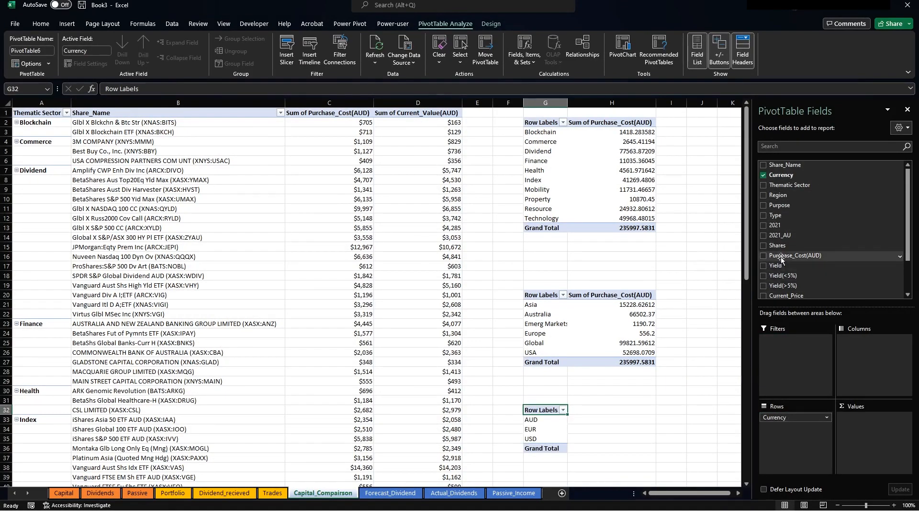
{"action": "left_click_drag", "start_coordinate": [790, 255], "coordinate": [877, 458]}
{"action": "scroll", "coordinate": [569, 391], "scroll_direction": "down", "scroll_amount": 5}
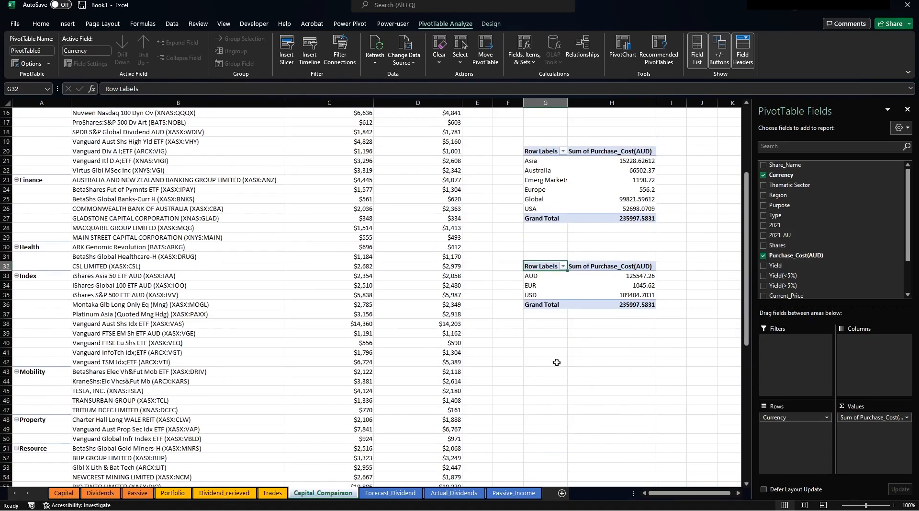
{"action": "left_click", "coordinate": [546, 333]}
{"action": "left_click", "coordinate": [173, 492]}
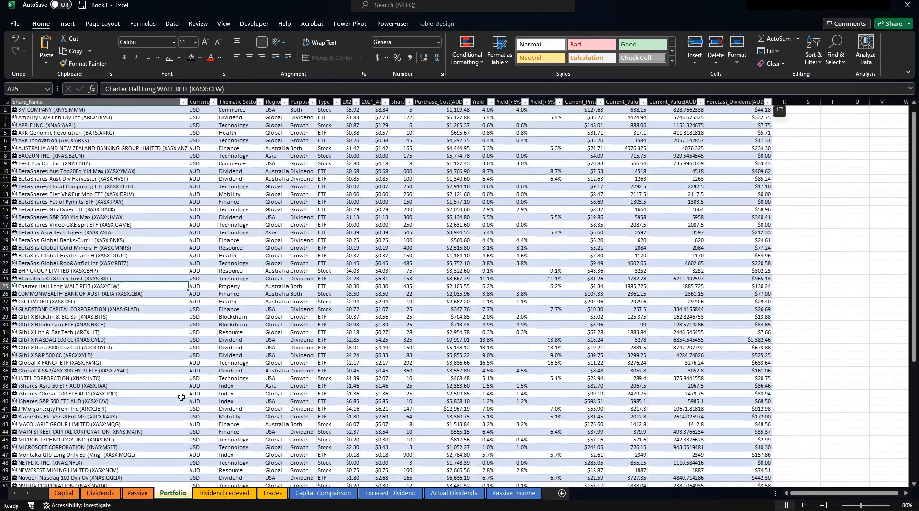
Create an empty PivotTable from Table3 at Capital_Comparison!G42.
{"action": "left_click", "coordinate": [125, 201]}
{"action": "left_click", "coordinate": [67, 24]}
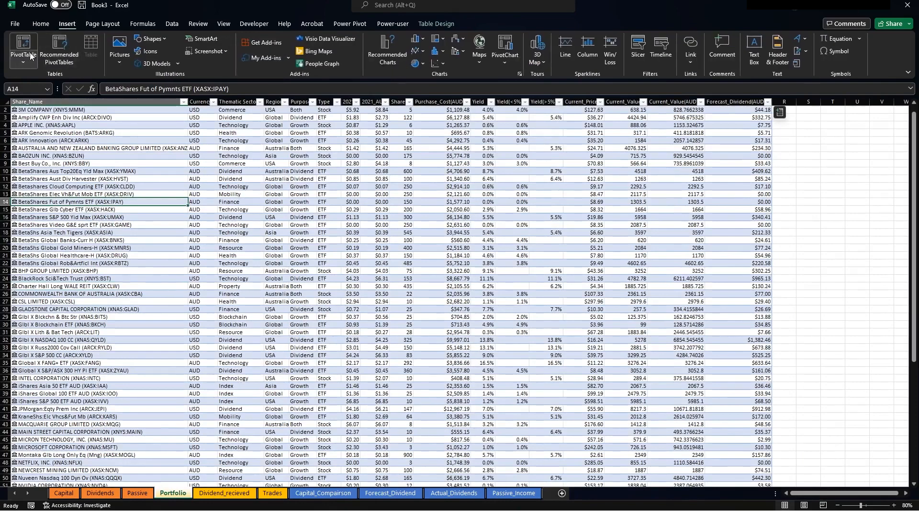
{"action": "left_click", "coordinate": [23, 58]}
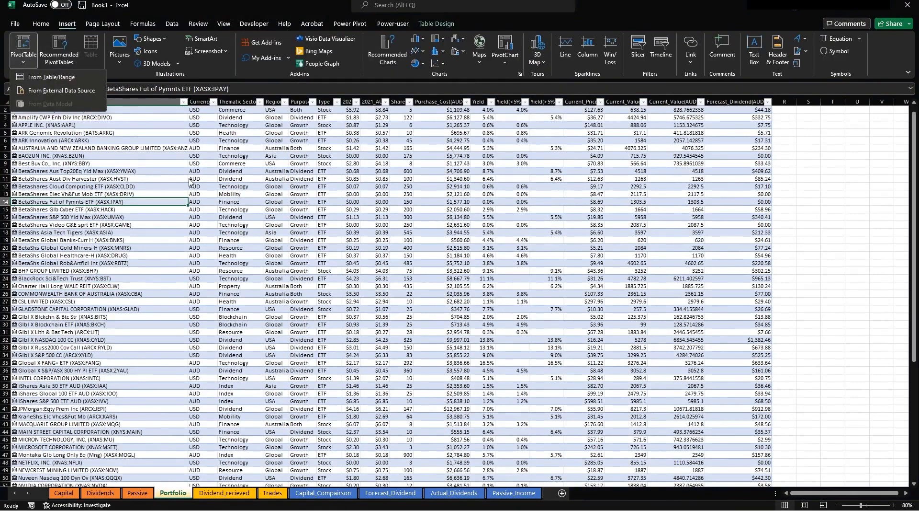
{"action": "left_click", "coordinate": [51, 77]}
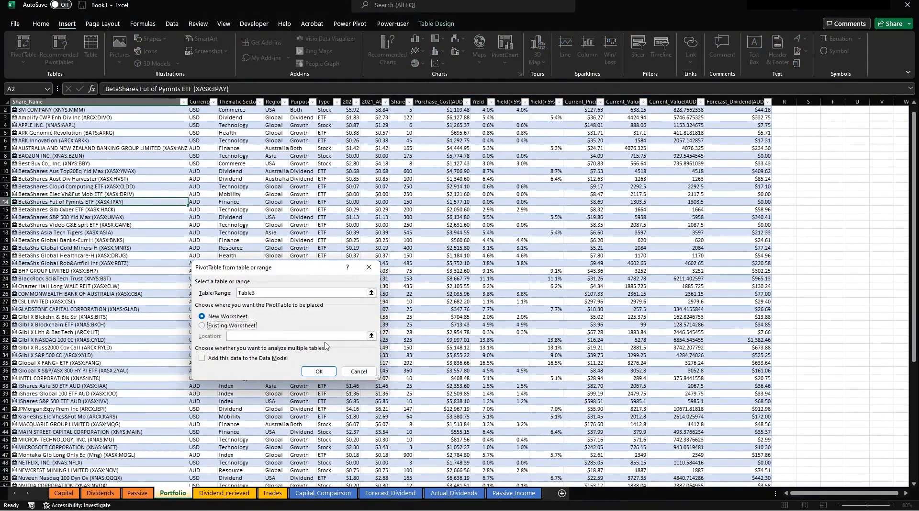
{"action": "left_click", "coordinate": [224, 325]}
{"action": "left_click", "coordinate": [370, 336]}
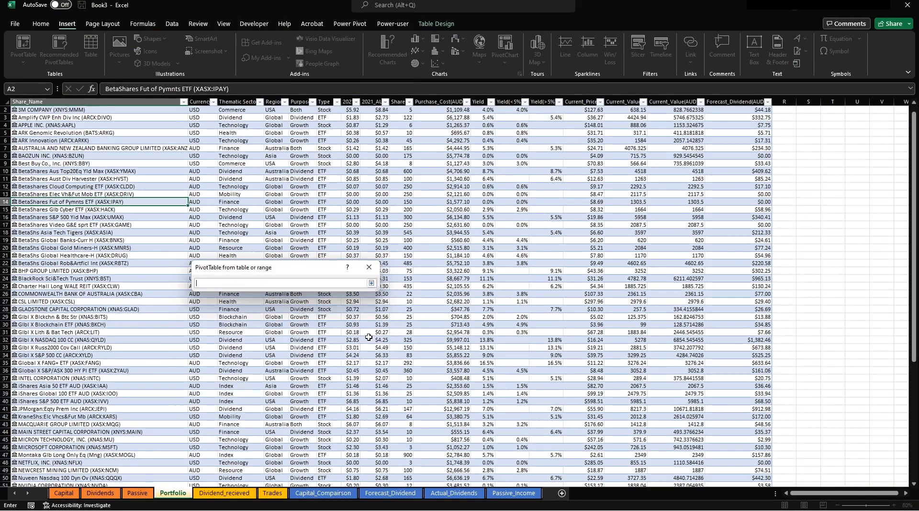
{"action": "left_click", "coordinate": [306, 493]}
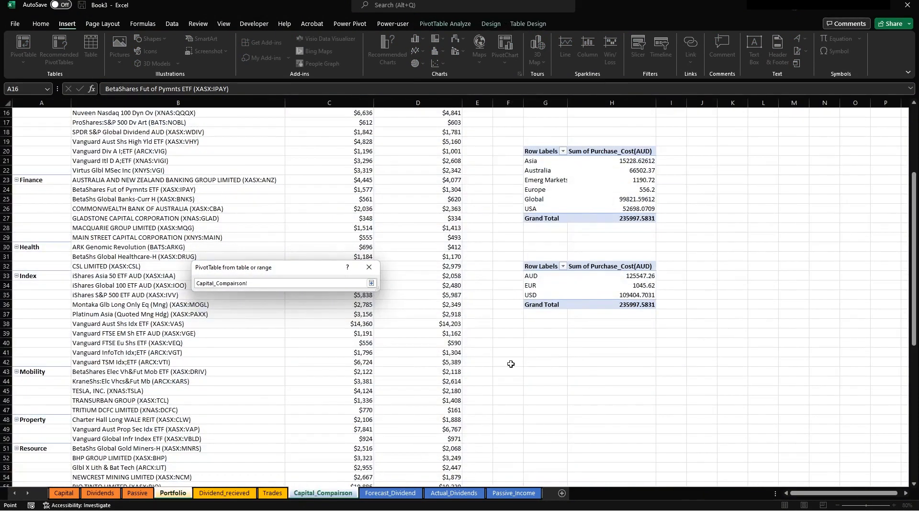
{"action": "left_click", "coordinate": [543, 359]}
{"action": "key", "text": "Return"}
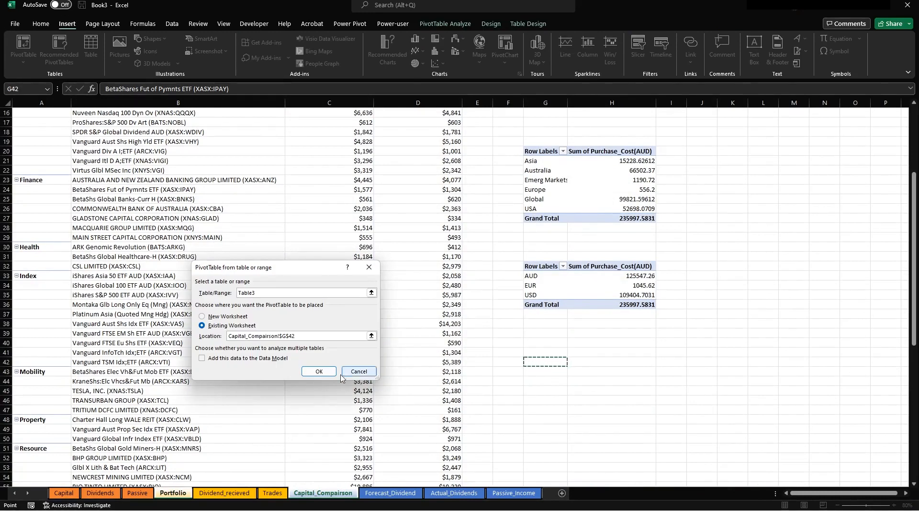
{"action": "left_click", "coordinate": [320, 371]}
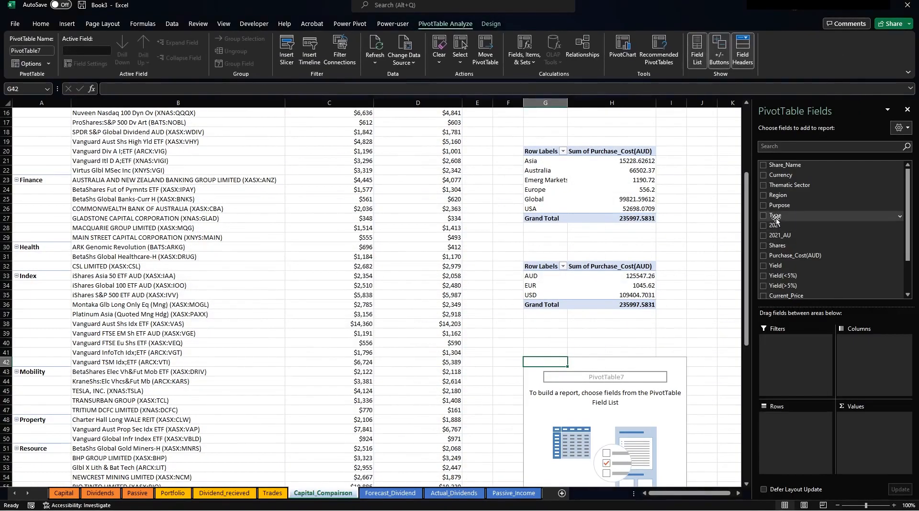
Sum Purchase_Cost(AUD) by Type: ETF 181248.2575 and Stock 54749.32567.
{"action": "left_click_drag", "start_coordinate": [775, 216], "coordinate": [608, 399]}
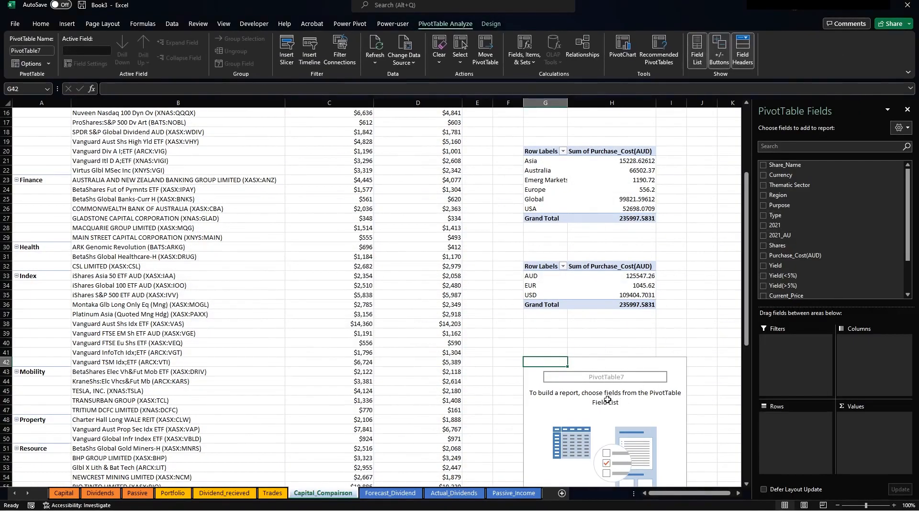
{"action": "left_click", "coordinate": [764, 215]}
{"action": "left_click_drag", "start_coordinate": [807, 255], "coordinate": [807, 254]}
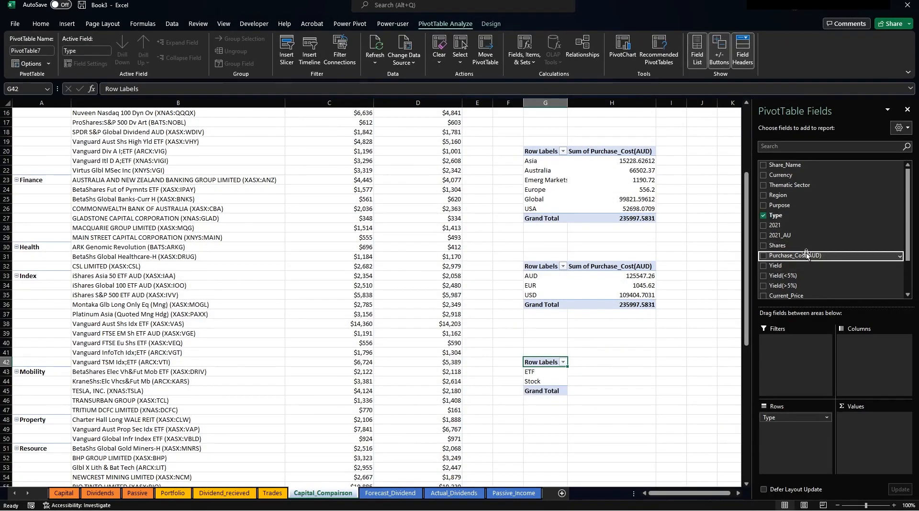
{"action": "left_click", "coordinate": [764, 255]}
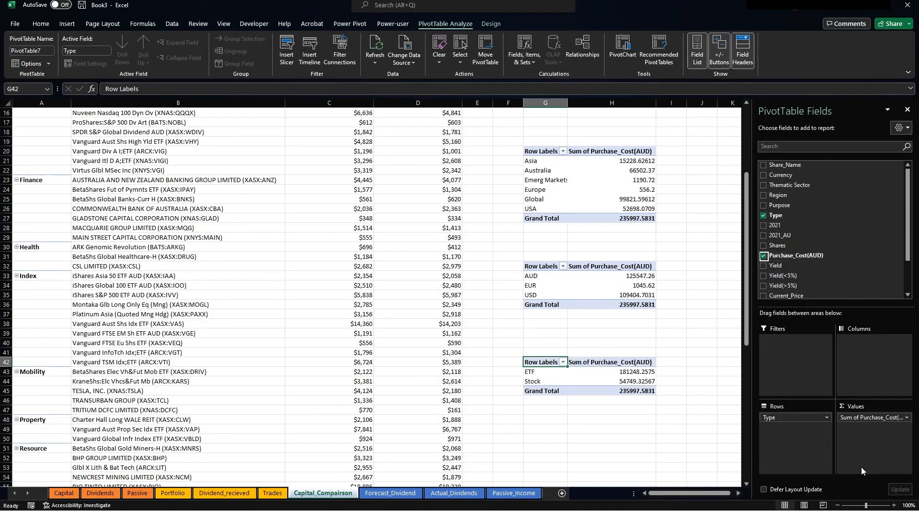
{"action": "left_click", "coordinate": [589, 410]}
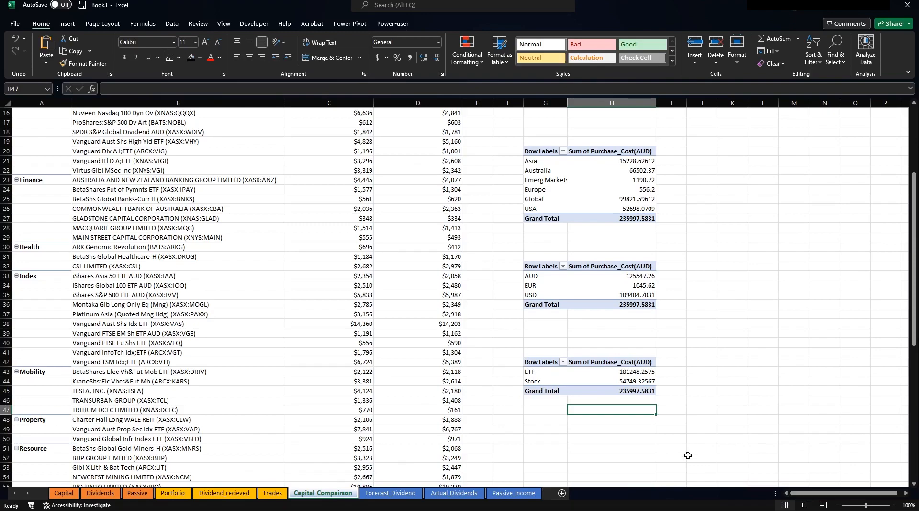
{"action": "left_click", "coordinate": [543, 427]}
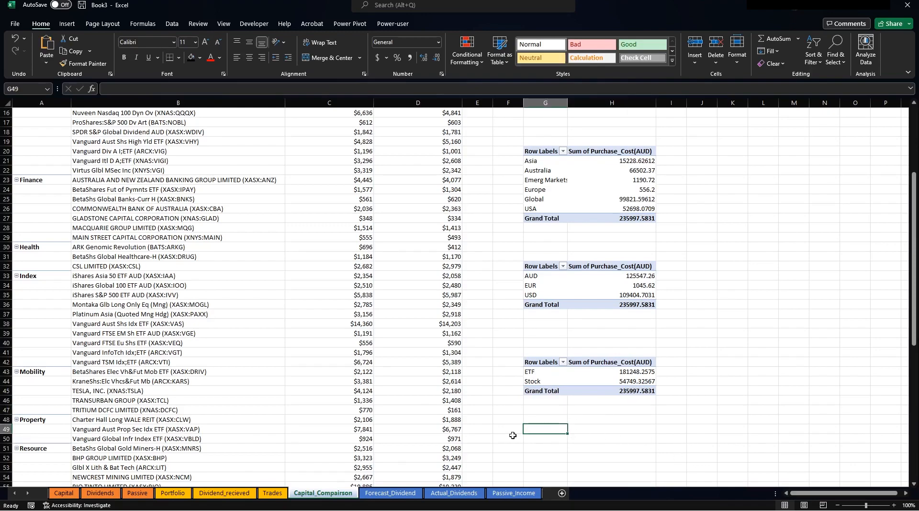
Create an empty PivotTable from the Portfolio table at Capital_Comparison!G49.
{"action": "left_click", "coordinate": [172, 493]}
{"action": "left_click", "coordinate": [174, 248]}
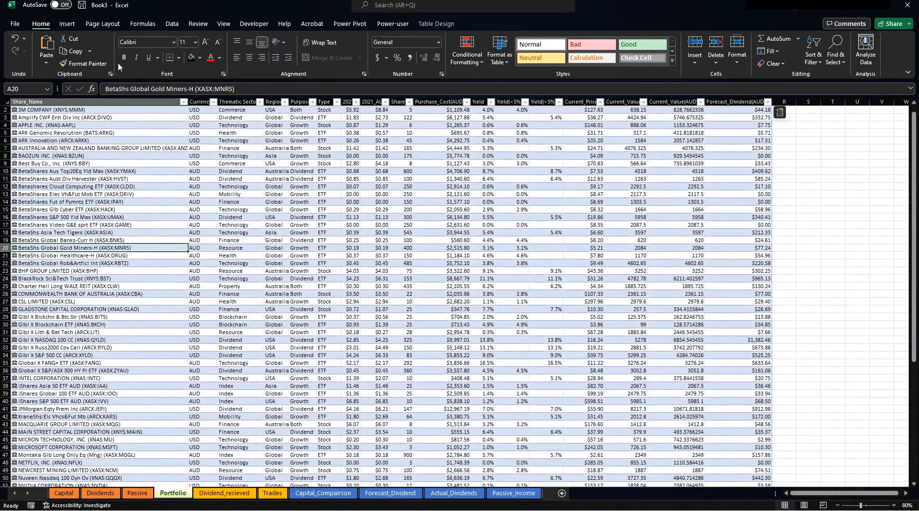
{"action": "left_click", "coordinate": [67, 23]}
{"action": "left_click", "coordinate": [23, 54]}
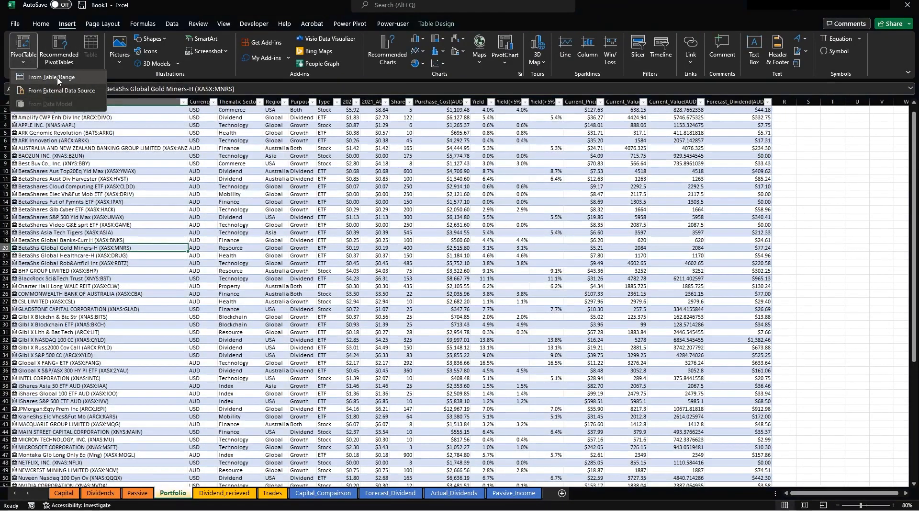
{"action": "left_click", "coordinate": [33, 86]}
{"action": "left_click", "coordinate": [239, 326]}
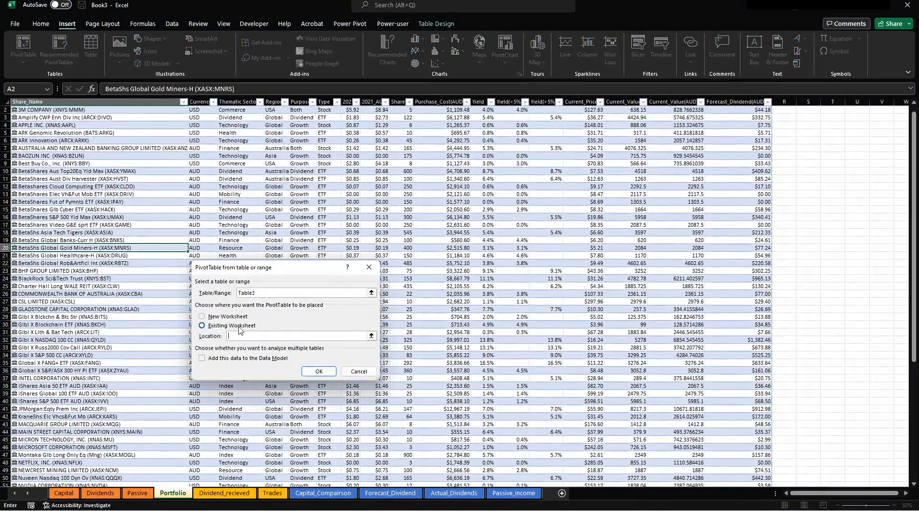
{"action": "left_click", "coordinate": [372, 336]}
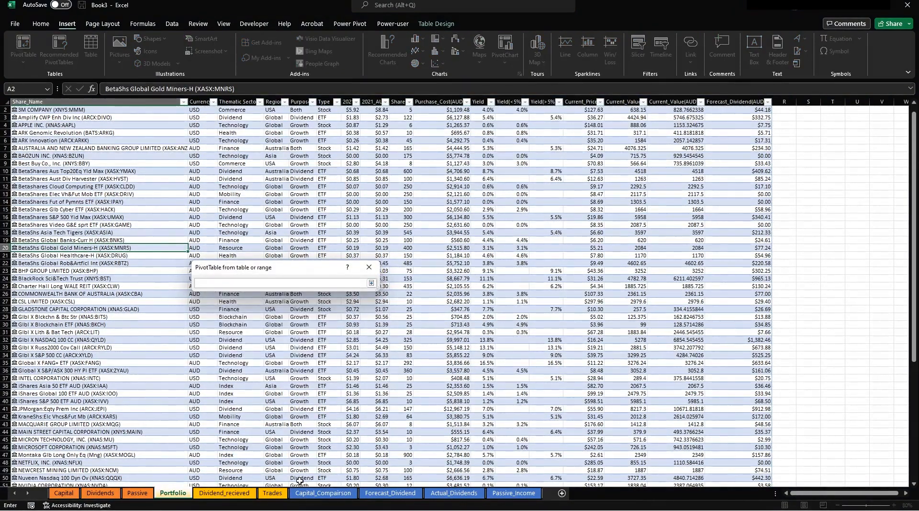
{"action": "left_click", "coordinate": [323, 493]}
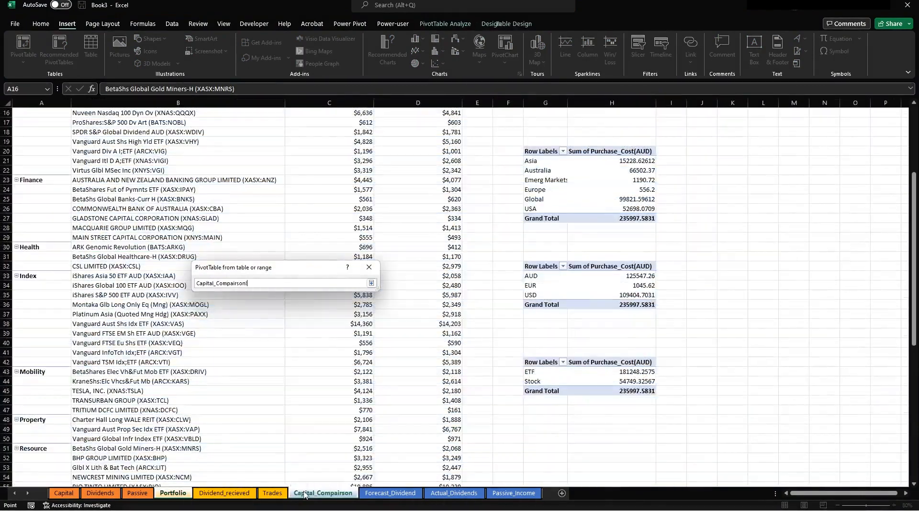
{"action": "left_click", "coordinate": [541, 429]}
{"action": "key", "text": "Return"}
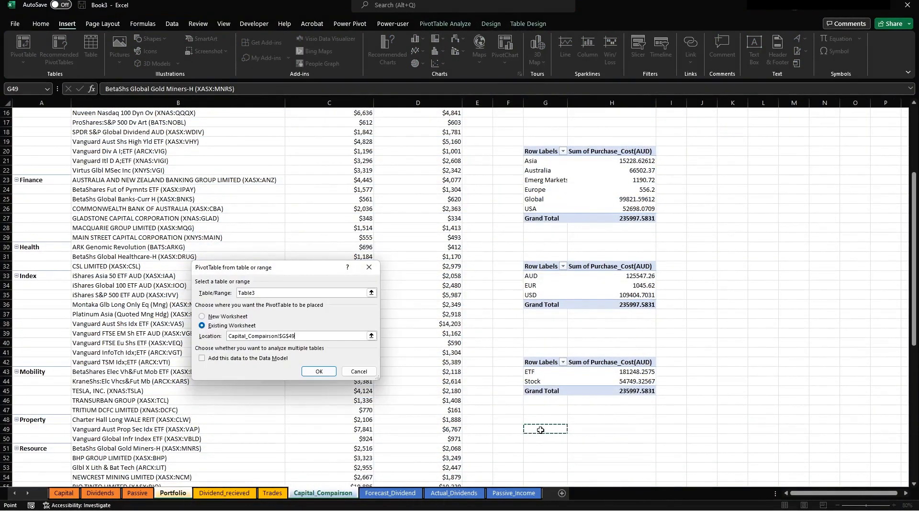
{"action": "left_click", "coordinate": [317, 373]}
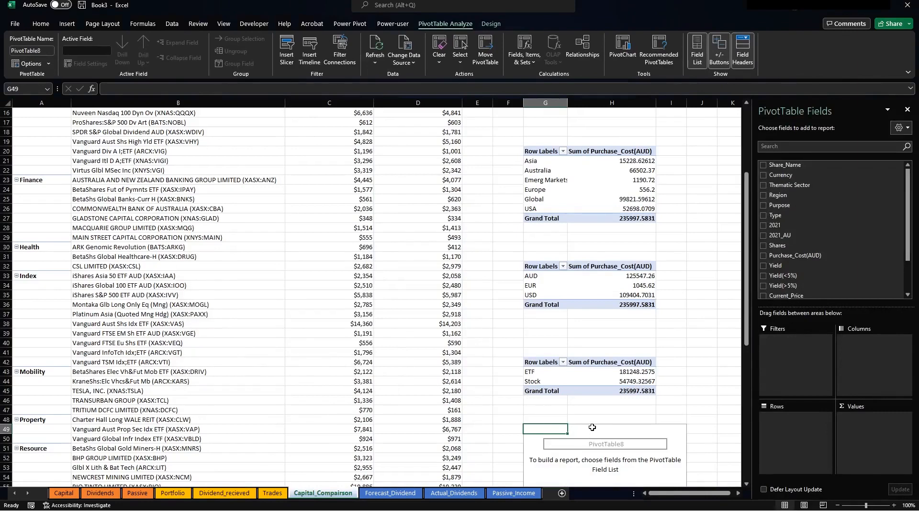
Compare Purchase_Cost(AUD) and Current_Value(AUD) by Thematic Sector, with 194962.0639 total current value.
{"action": "left_click", "coordinate": [593, 427]}
{"action": "scroll", "coordinate": [562, 335], "scroll_direction": "down", "scroll_amount": 5}
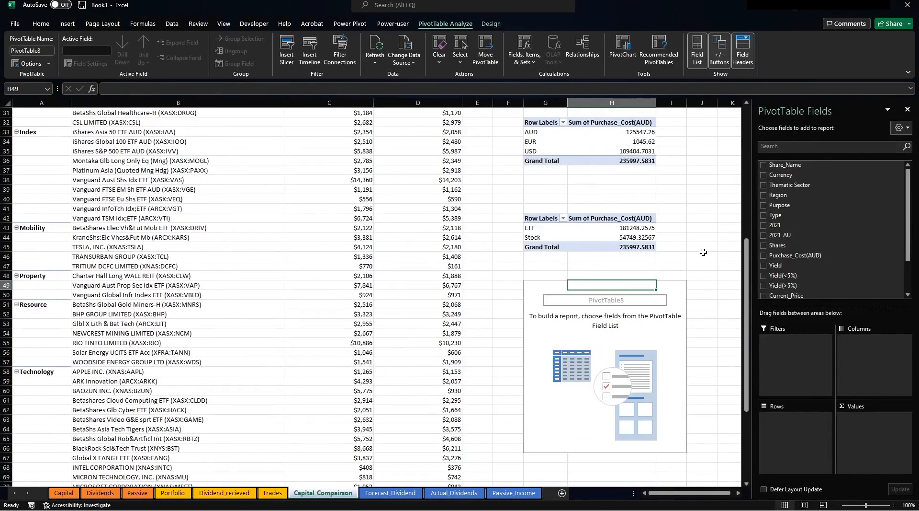
{"action": "left_click", "coordinate": [764, 186]}
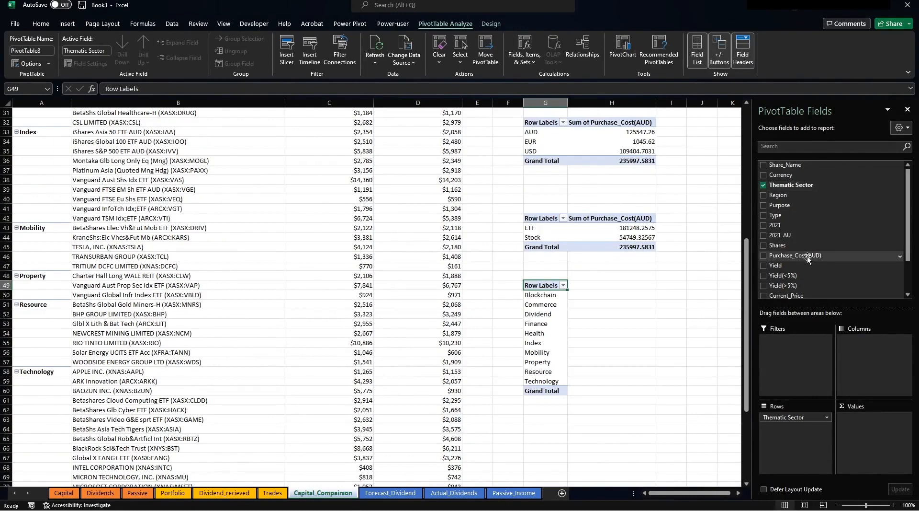
{"action": "left_click_drag", "start_coordinate": [808, 259], "coordinate": [857, 416]}
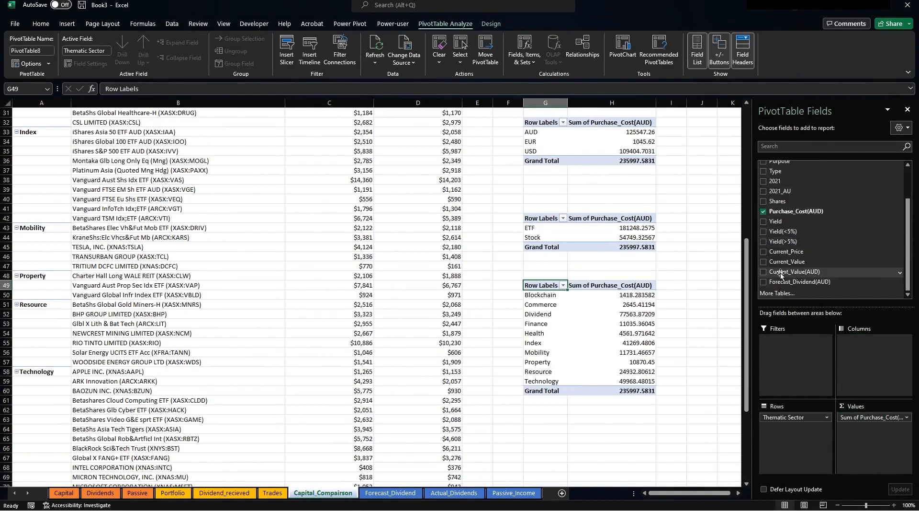
{"action": "left_click_drag", "start_coordinate": [780, 273], "coordinate": [867, 461]}
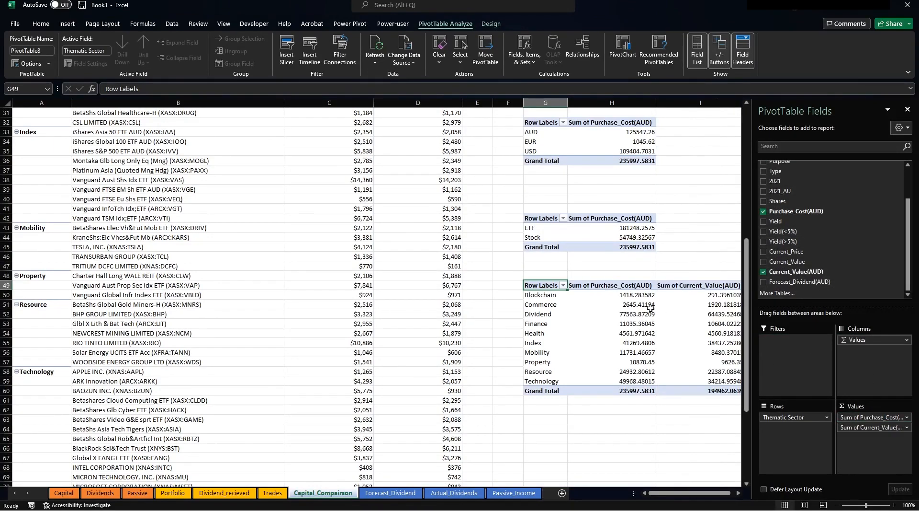
{"action": "left_click", "coordinate": [908, 109]}
{"action": "left_click", "coordinate": [790, 151]}
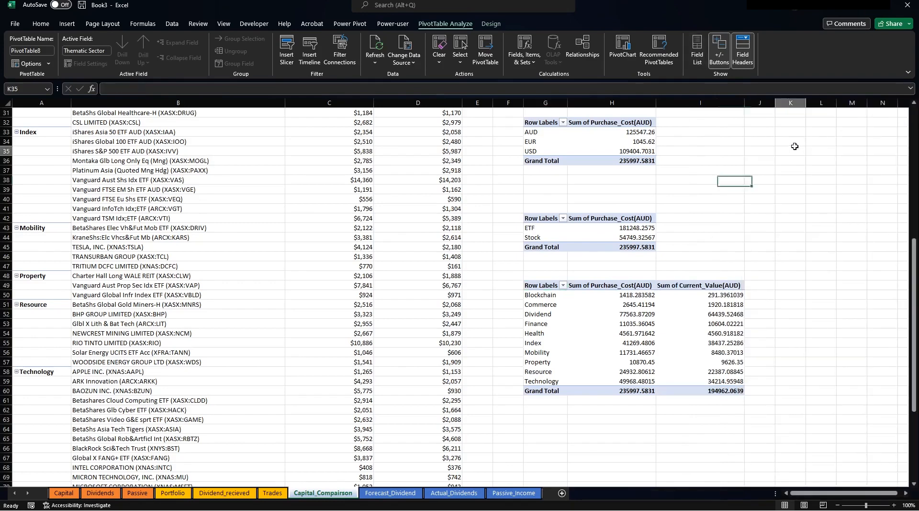
Create a pie PivotChart from the region pivot table and place it beside the tables.
{"action": "scroll", "coordinate": [685, 279], "scroll_direction": "up", "scroll_amount": 4}
{"action": "scroll", "coordinate": [685, 279], "scroll_direction": "up", "scroll_amount": 6}
{"action": "left_click", "coordinate": [582, 189]}
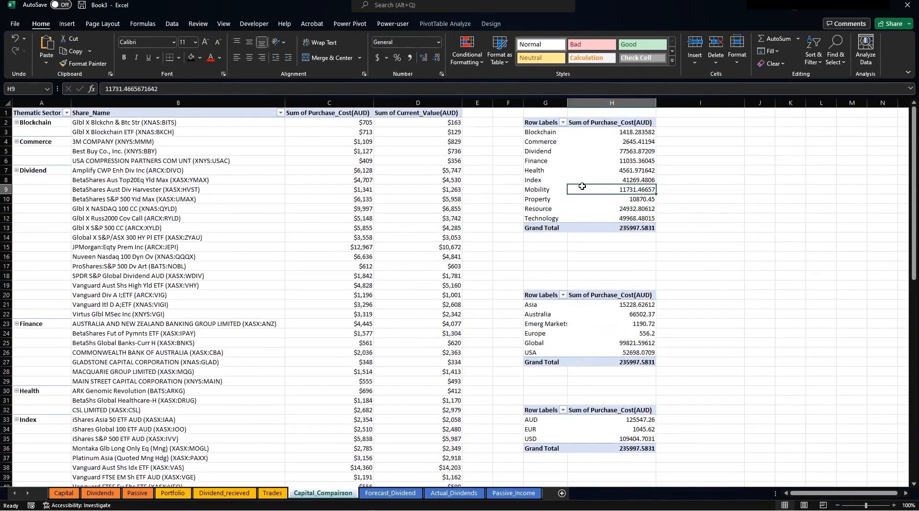
{"action": "left_click", "coordinate": [578, 321]}
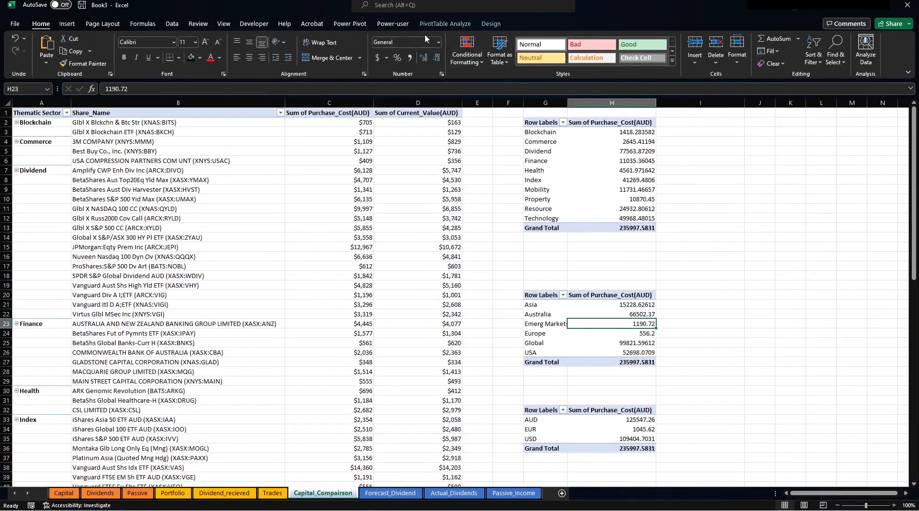
{"action": "left_click", "coordinate": [446, 23]}
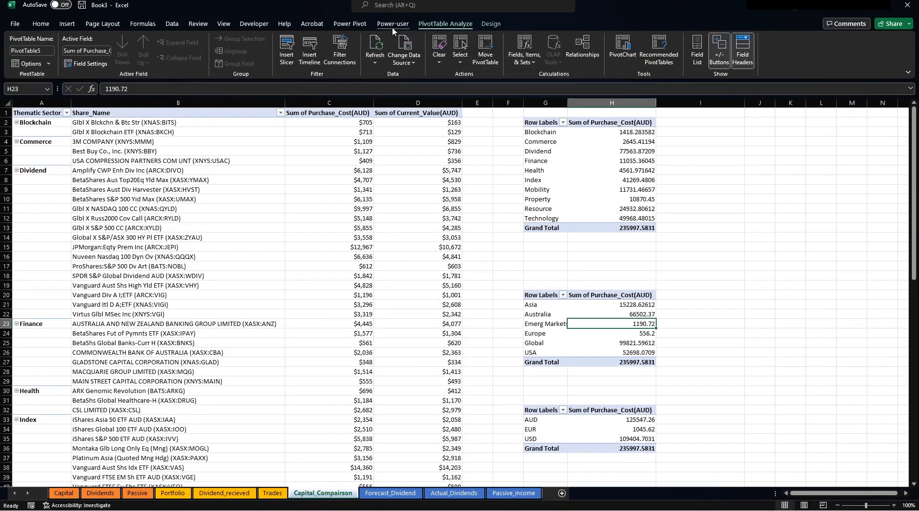
{"action": "left_click", "coordinate": [624, 52]}
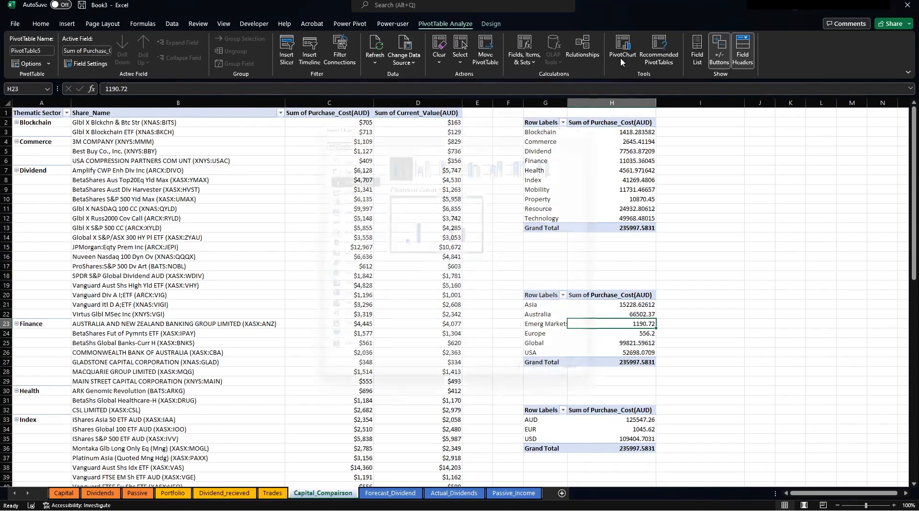
{"action": "left_click", "coordinate": [331, 197]}
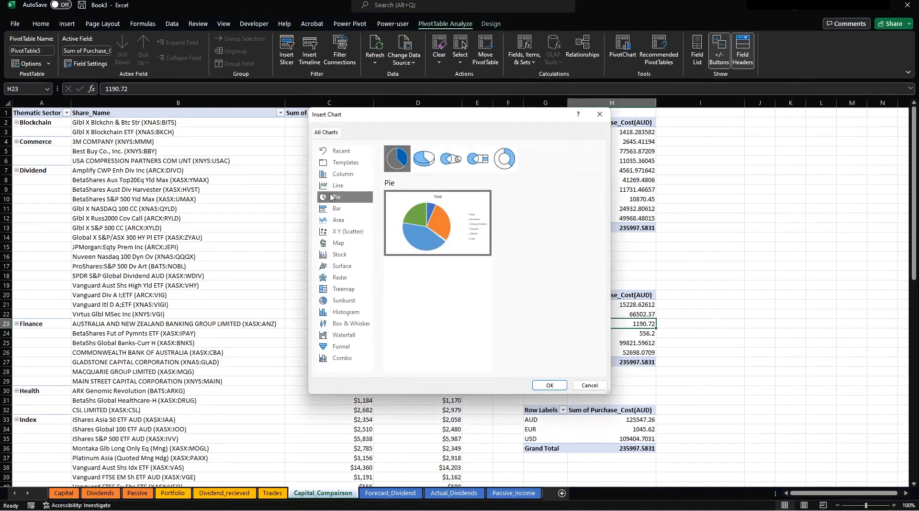
{"action": "left_click", "coordinate": [548, 384]}
{"action": "left_click_drag", "start_coordinate": [513, 242], "coordinate": [801, 227]}
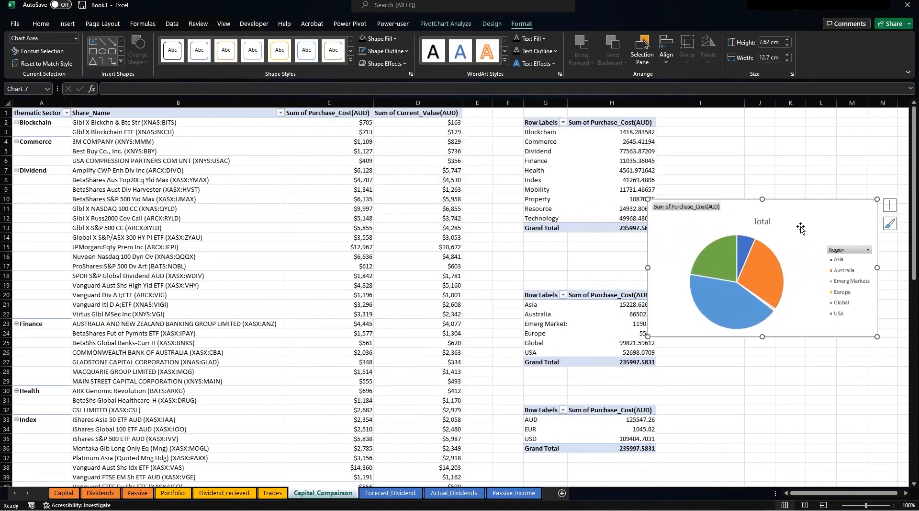
Create a pie PivotChart from the currency pivot table and move it aside.
{"action": "left_click", "coordinate": [595, 418]}
{"action": "left_click", "coordinate": [457, 24]}
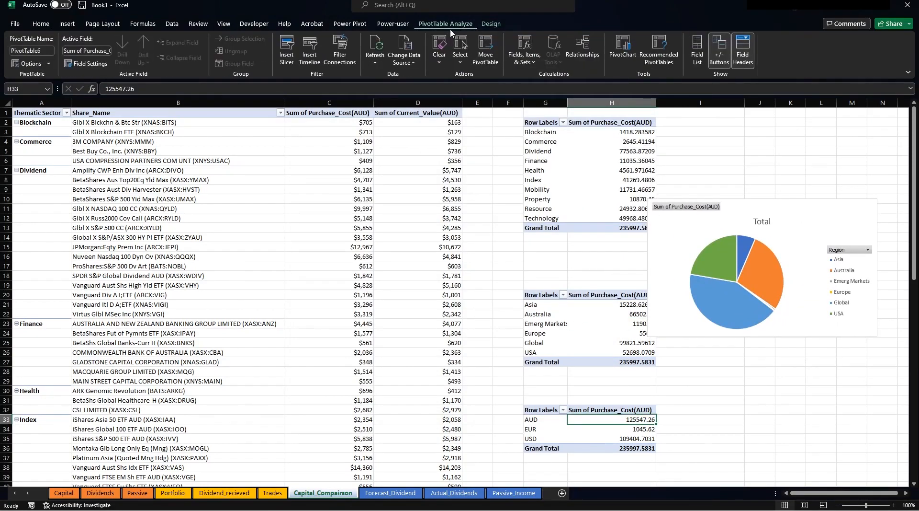
{"action": "left_click", "coordinate": [622, 48]}
{"action": "left_click", "coordinate": [337, 196]}
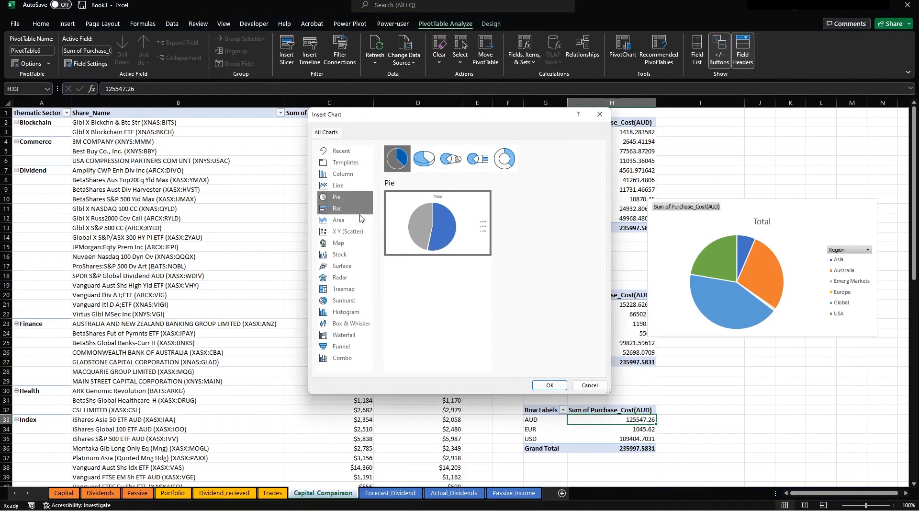
{"action": "left_click", "coordinate": [549, 384]}
{"action": "left_click_drag", "start_coordinate": [443, 233], "coordinate": [770, 348]}
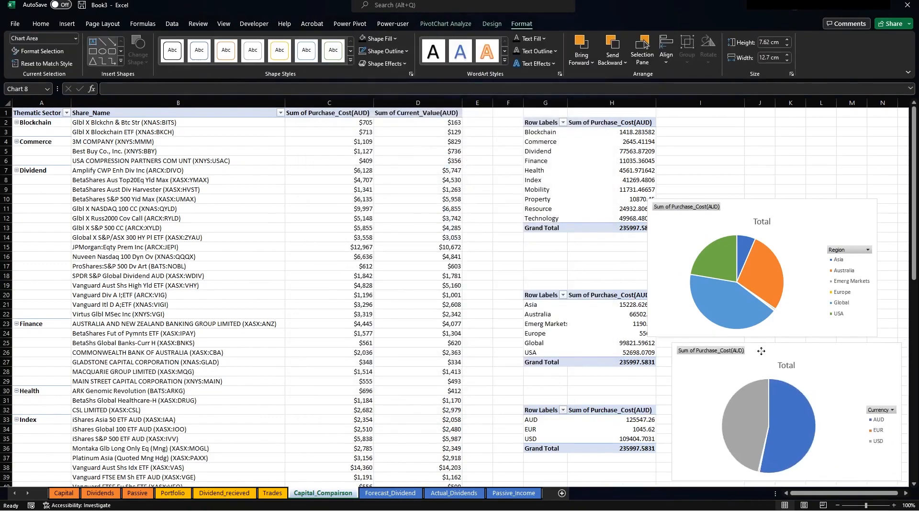
Create a pie PivotChart from the ETF and Stock pivot table beside the tables.
{"action": "scroll", "coordinate": [566, 287], "scroll_direction": "down", "scroll_amount": 9}
{"action": "left_click", "coordinate": [541, 267]}
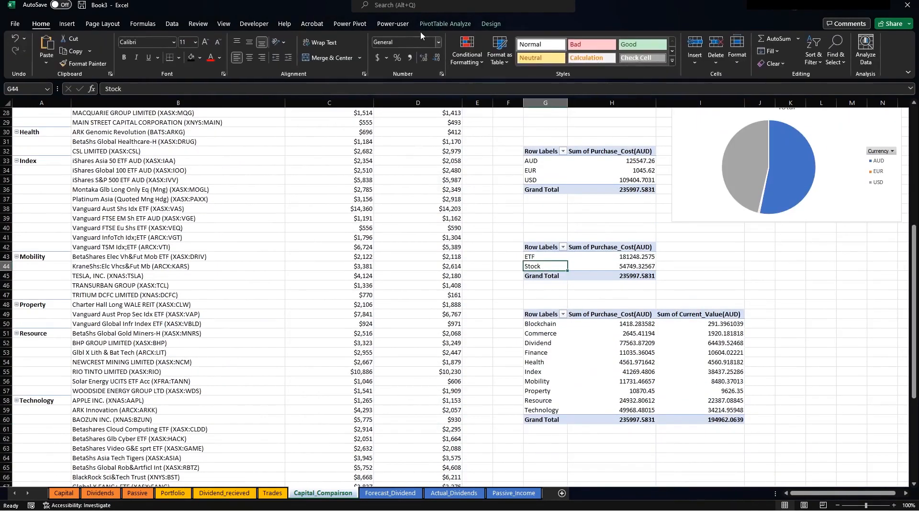
{"action": "left_click", "coordinate": [445, 24]}
{"action": "left_click", "coordinate": [623, 48]}
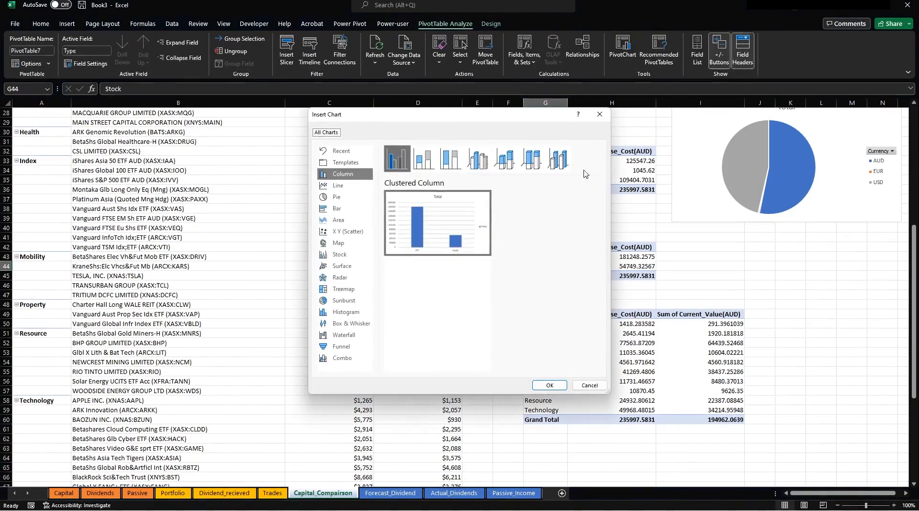
{"action": "left_click", "coordinate": [337, 201]}
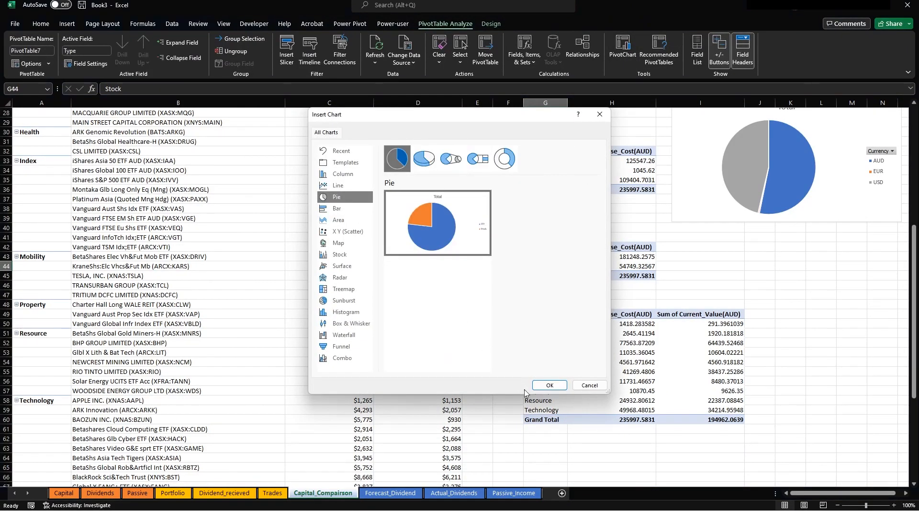
{"action": "left_click", "coordinate": [551, 385]}
{"action": "left_click_drag", "start_coordinate": [507, 237], "coordinate": [892, 240]}
Insert a clustered column PivotChart of sector purchase versus current value.
{"action": "left_click", "coordinate": [596, 343]}
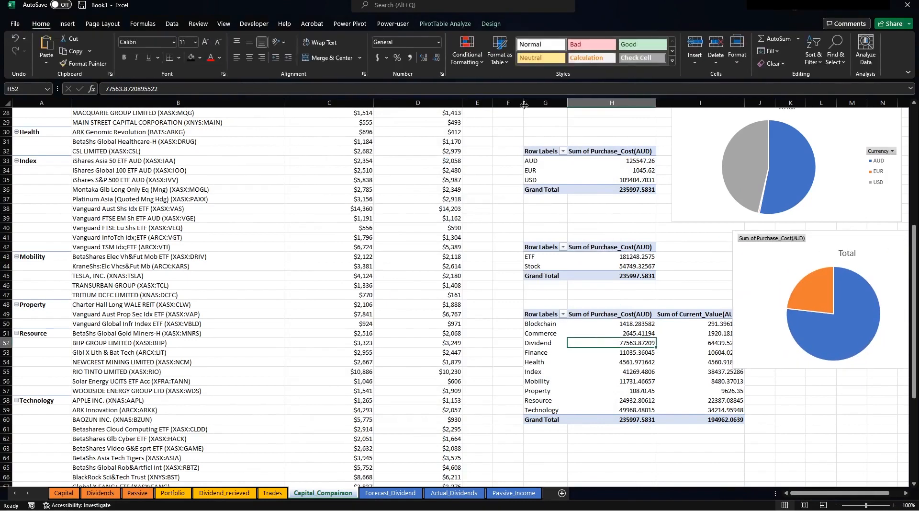
{"action": "left_click", "coordinate": [446, 23]}
{"action": "left_click", "coordinate": [623, 48]}
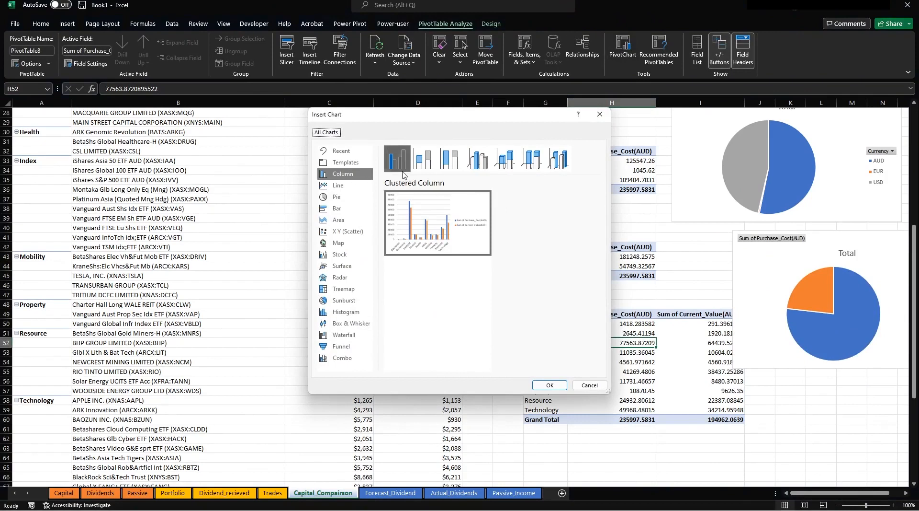
{"action": "left_click", "coordinate": [549, 385]}
{"action": "left_click_drag", "start_coordinate": [524, 272], "coordinate": [526, 299]}
Select the three pie charts and the column chart together.
{"action": "left_click", "coordinate": [755, 271], "text": "ctrl"}
{"action": "left_click", "coordinate": [690, 201], "text": "ctrl"}
{"action": "scroll", "coordinate": [689, 201], "scroll_direction": "up", "scroll_amount": 9}
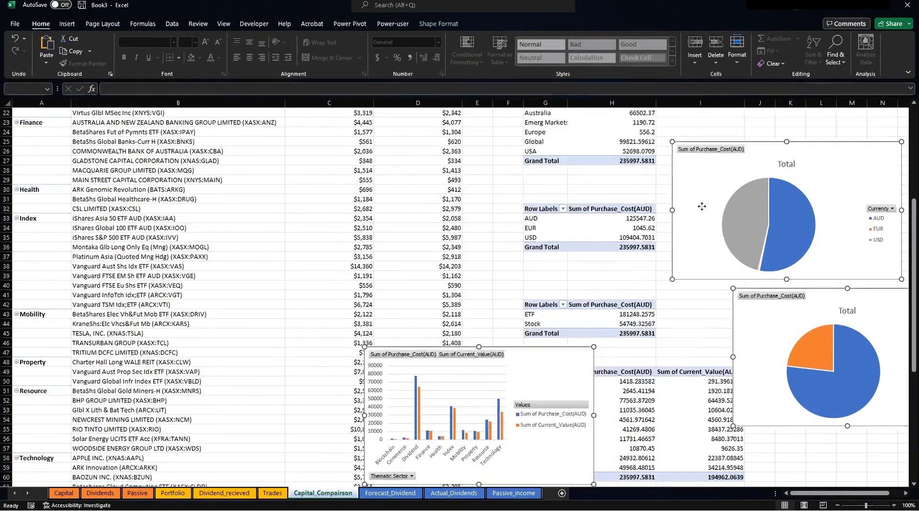
{"action": "left_click", "coordinate": [683, 234], "text": "ctrl"}
Cut the selected charts and paste them onto the Capital dashboard sheet.
{"action": "key", "text": "ctrl+x"}
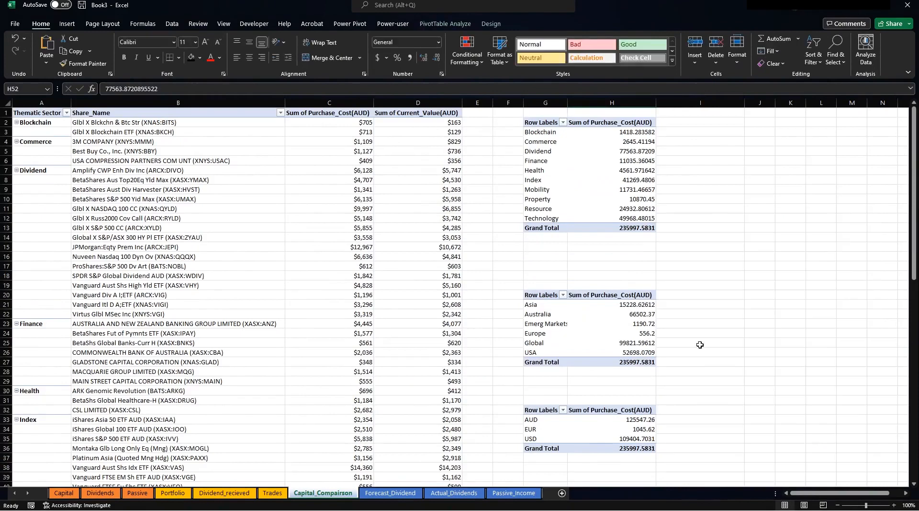
{"action": "left_click", "coordinate": [64, 492]}
{"action": "left_click", "coordinate": [342, 406]}
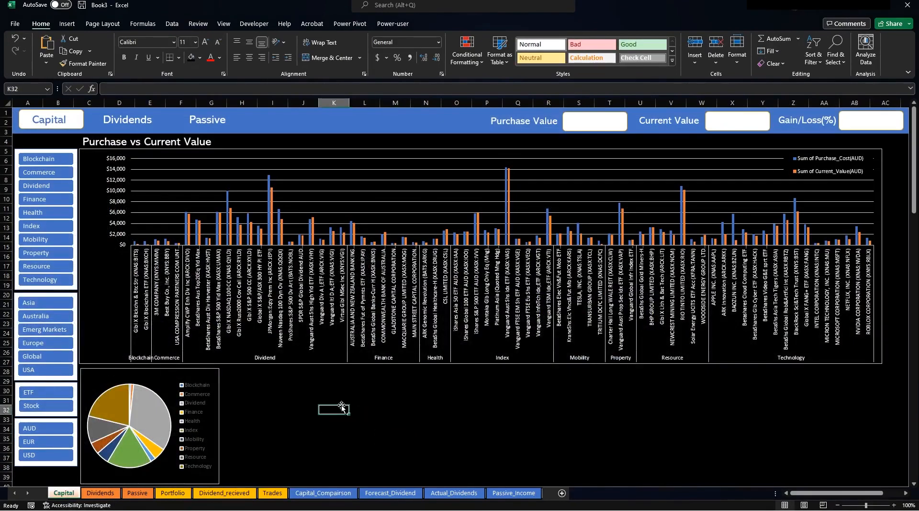
{"action": "key", "text": "ctrl+v"}
{"action": "left_click_drag", "start_coordinate": [690, 413], "coordinate": [383, 193]}
Reselect the sector column chart and the ETF/Stock, currency and region pies on the dashboard.
{"action": "scroll", "coordinate": [598, 322], "scroll_direction": "down", "scroll_amount": 2}
{"action": "scroll", "coordinate": [598, 322], "scroll_direction": "down", "scroll_amount": 6}
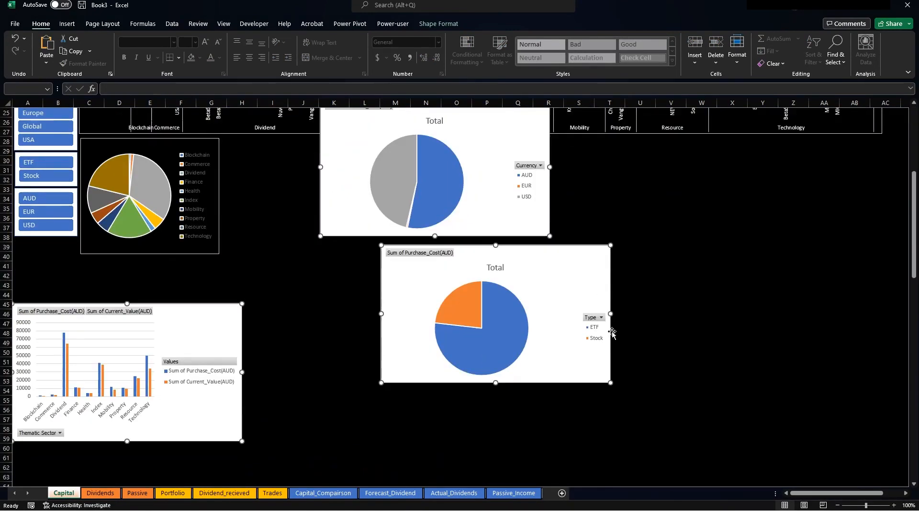
{"action": "left_click", "coordinate": [252, 235]}
{"action": "left_click", "coordinate": [242, 304]}
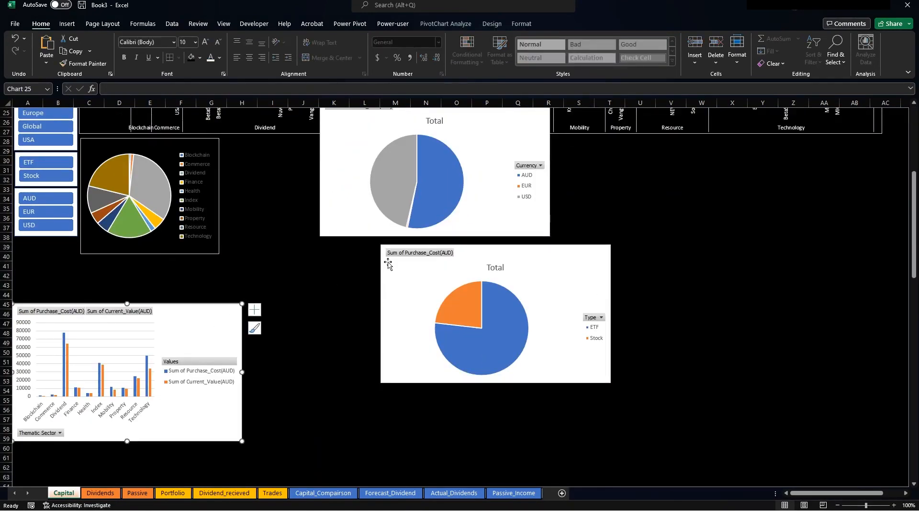
{"action": "left_click", "coordinate": [406, 300]}
{"action": "left_click", "coordinate": [351, 182], "text": "ctrl"}
{"action": "scroll", "coordinate": [351, 182], "scroll_direction": "up", "scroll_amount": 8}
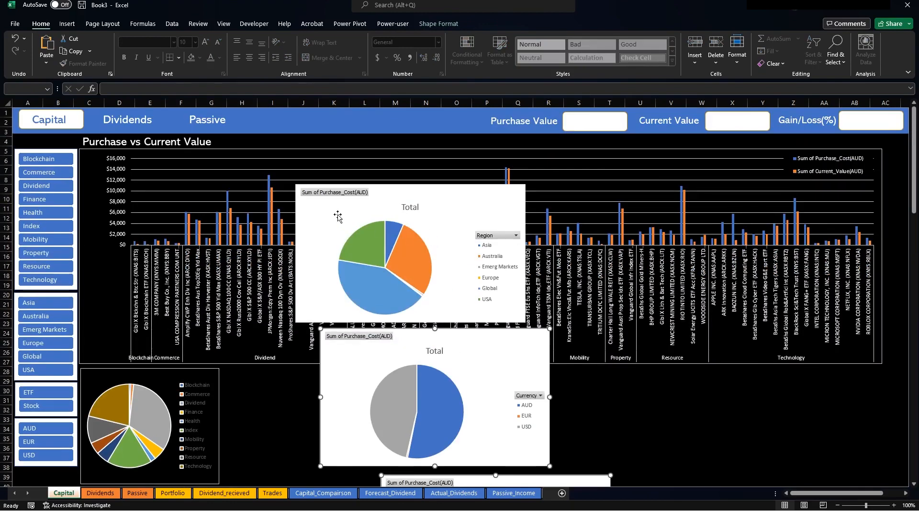
{"action": "left_click", "coordinate": [338, 214], "text": "ctrl"}
{"action": "left_click", "coordinate": [439, 24]}
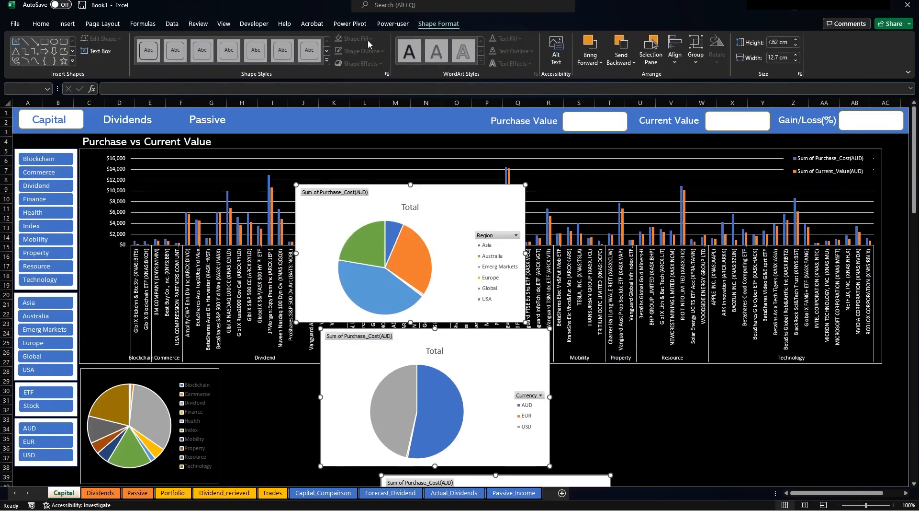
Fill the Region pie black, hide all its field buttons and delete the Total title.
{"action": "scroll", "coordinate": [392, 32], "scroll_direction": "up", "scroll_amount": 2}
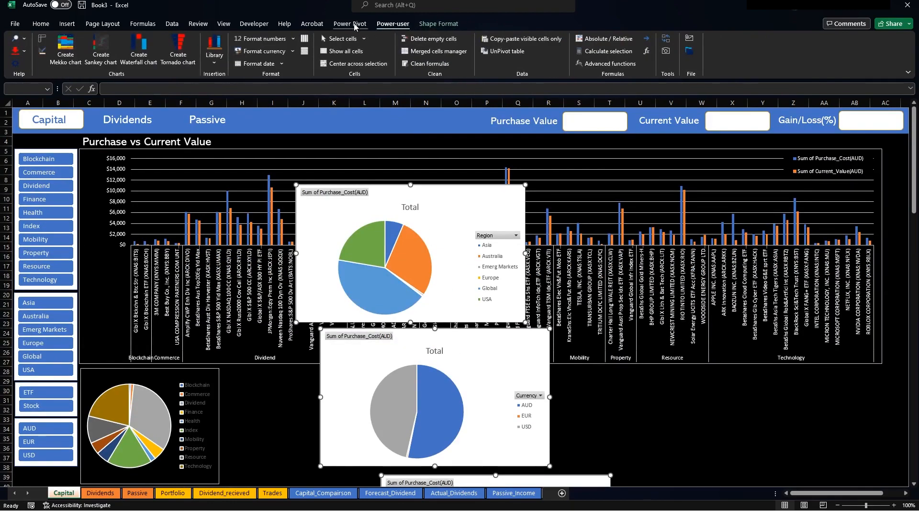
{"action": "left_click", "coordinate": [393, 24]}
{"action": "left_click", "coordinate": [631, 381]}
{"action": "left_click", "coordinate": [483, 191]}
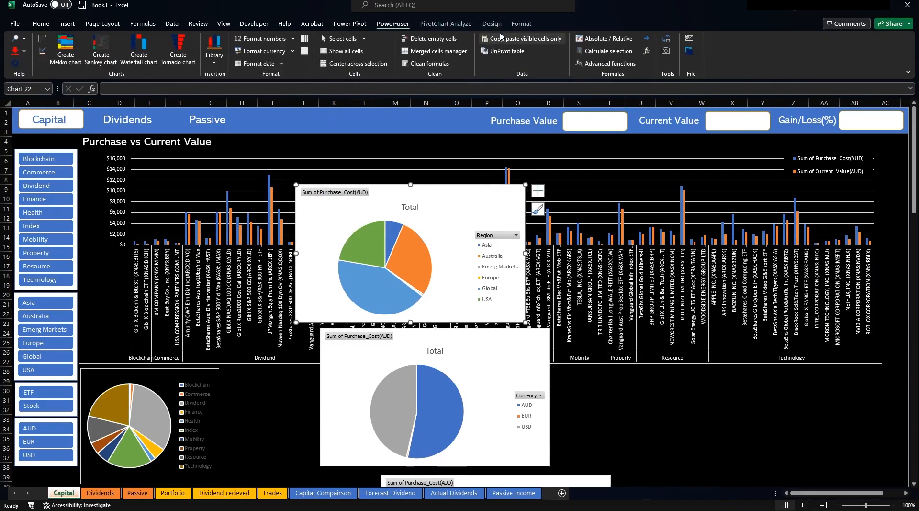
{"action": "left_click", "coordinate": [521, 24]}
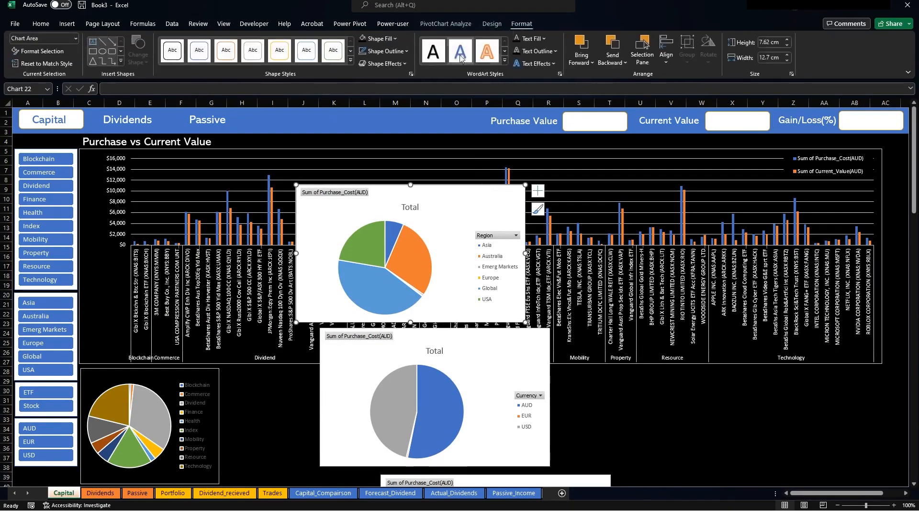
{"action": "left_click", "coordinate": [364, 39]}
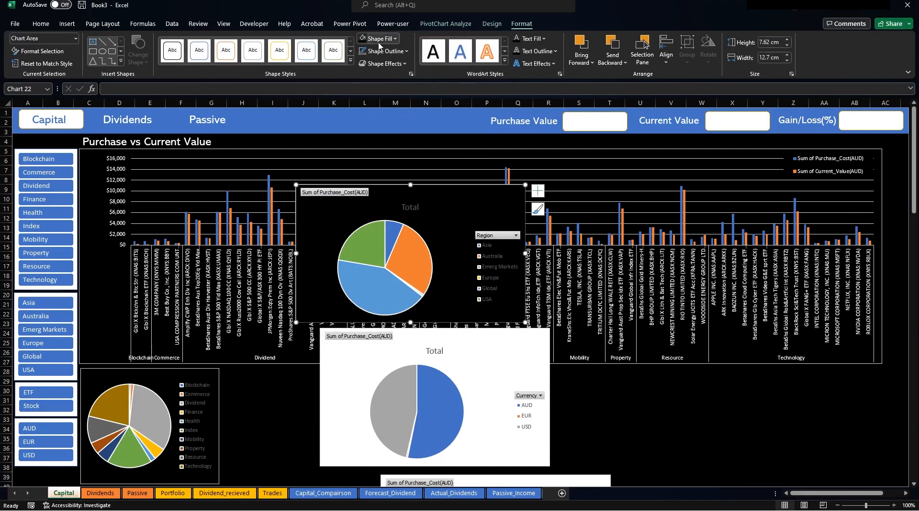
{"action": "left_click", "coordinate": [445, 24]}
{"action": "left_click", "coordinate": [544, 58]}
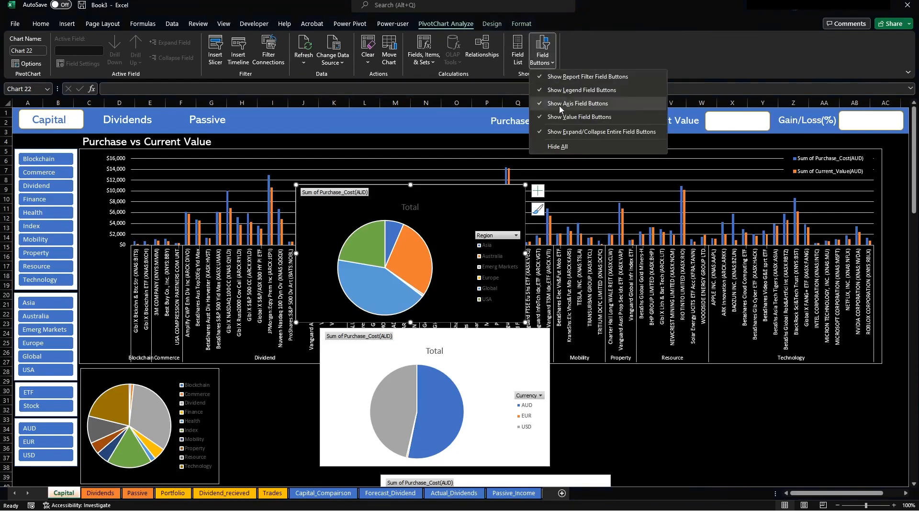
{"action": "left_click", "coordinate": [568, 141]}
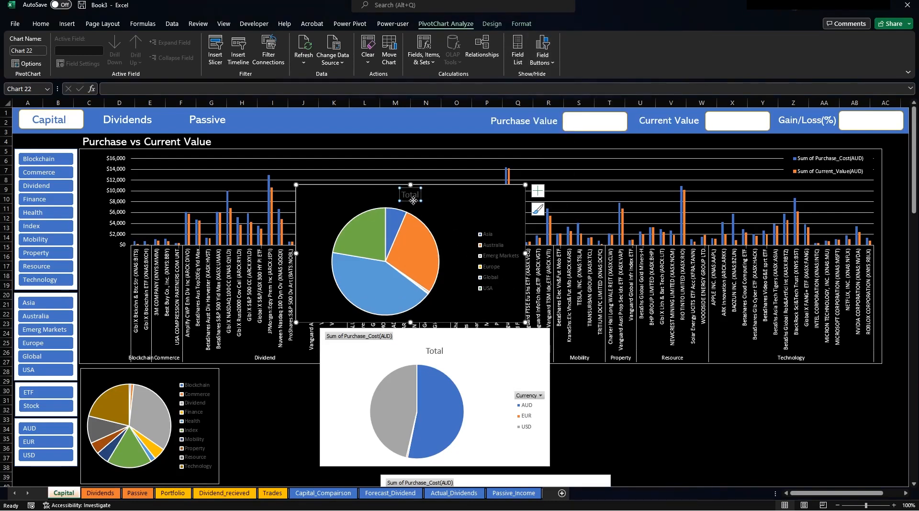
{"action": "key", "text": "Delete"}
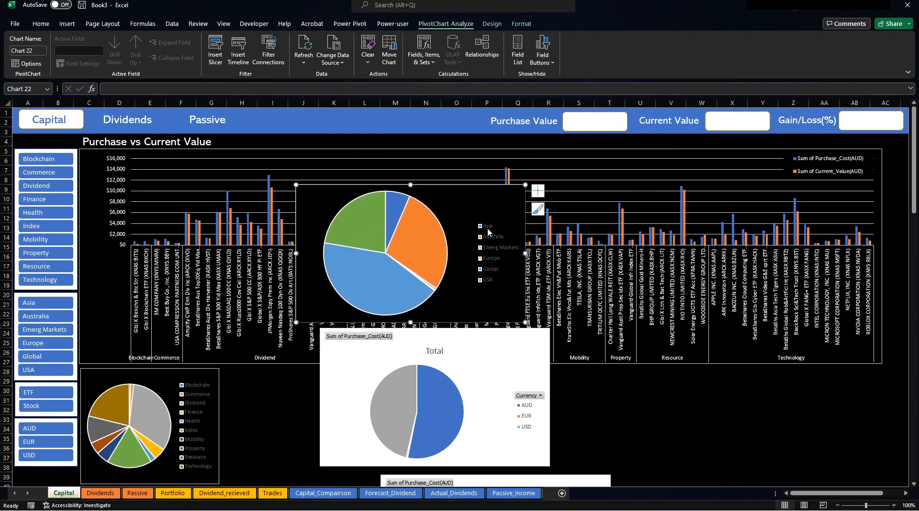
Make the legend text white on the Region pie and the sector pie.
{"action": "left_click", "coordinate": [488, 231]}
{"action": "left_click", "coordinate": [41, 24]}
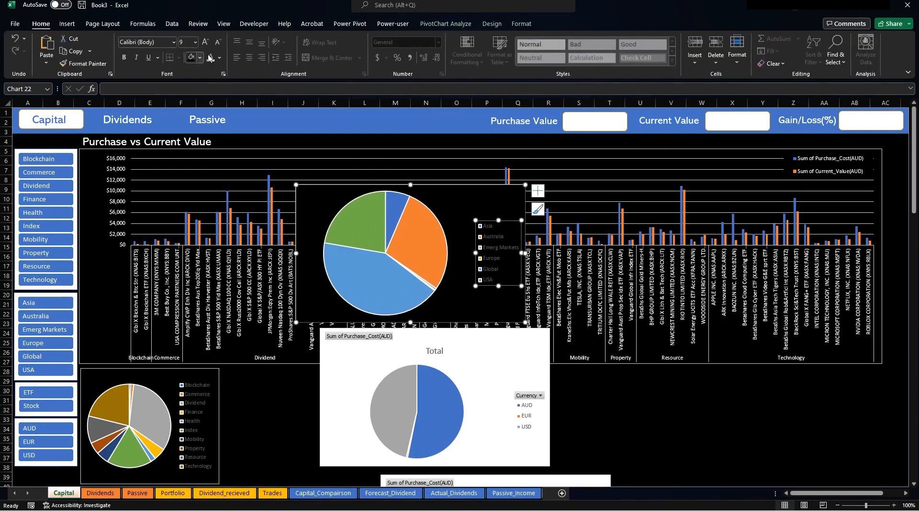
{"action": "left_click", "coordinate": [210, 57]}
{"action": "left_click", "coordinate": [198, 398]}
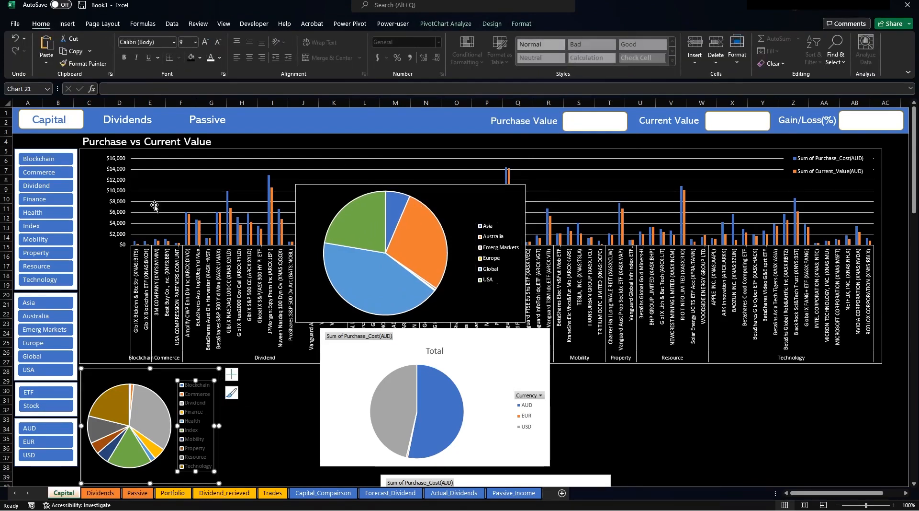
{"action": "left_click", "coordinate": [210, 57]}
{"action": "left_click", "coordinate": [640, 428]}
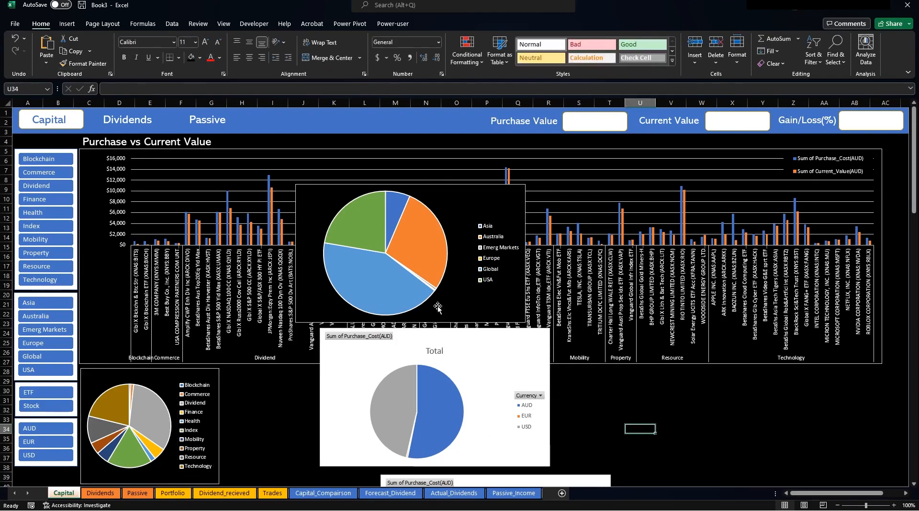
Fill the Currency pie black, hide all field buttons and delete its Total title.
{"action": "left_click", "coordinate": [450, 333]}
{"action": "left_click", "coordinate": [492, 24]}
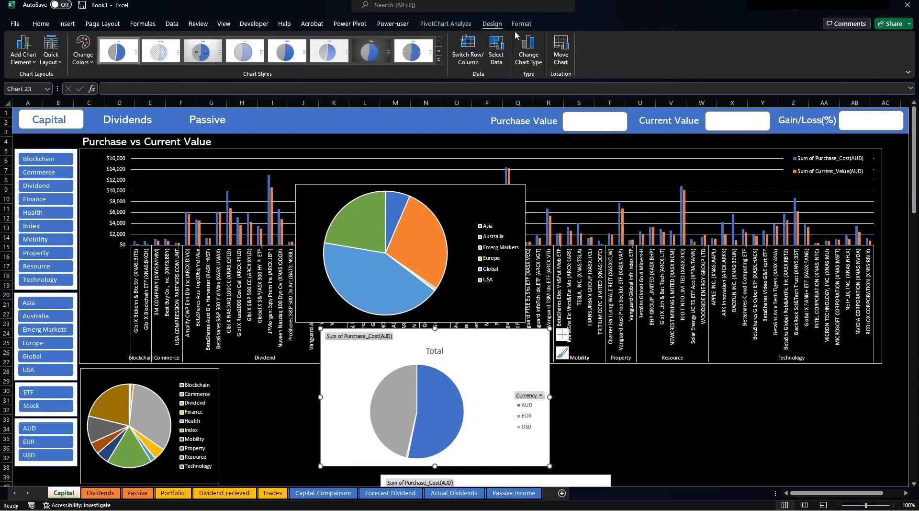
{"action": "left_click", "coordinate": [521, 24]}
{"action": "left_click", "coordinate": [362, 39]}
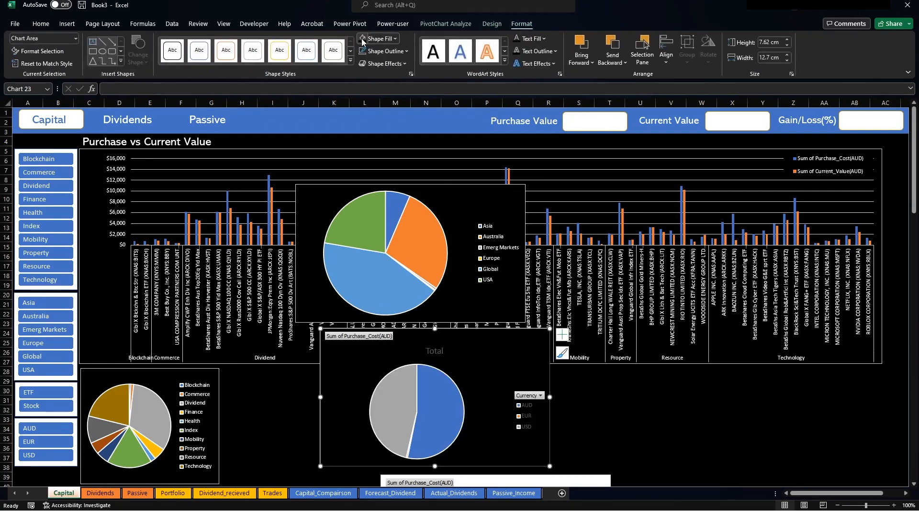
{"action": "left_click", "coordinate": [451, 24]}
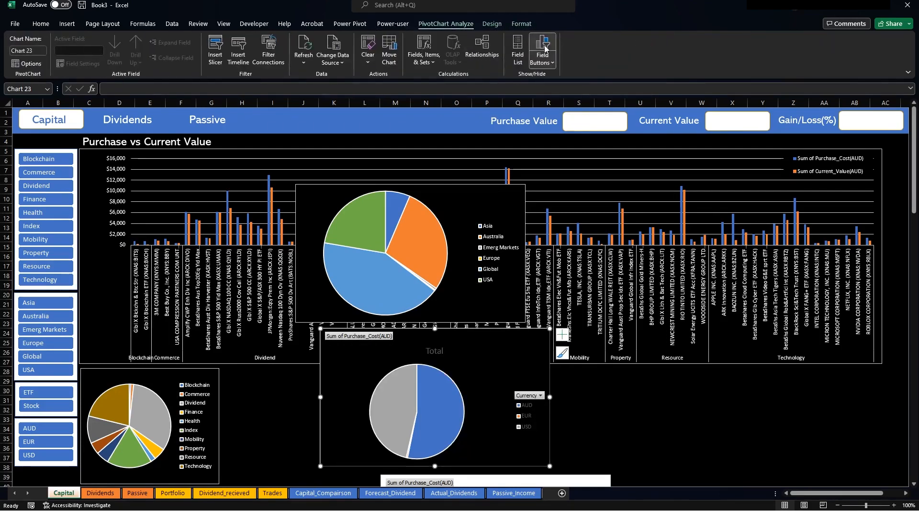
{"action": "left_click", "coordinate": [543, 56]}
{"action": "left_click", "coordinate": [570, 146]}
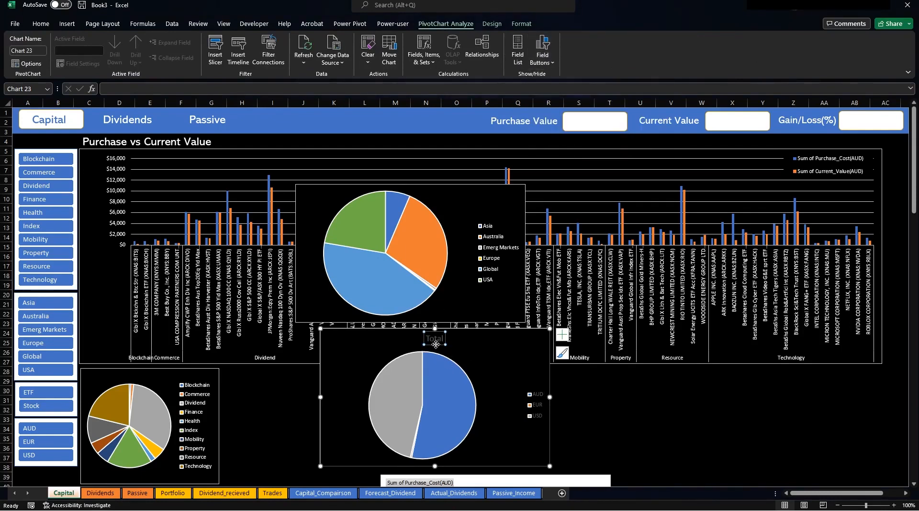
{"action": "key", "text": "Delete"}
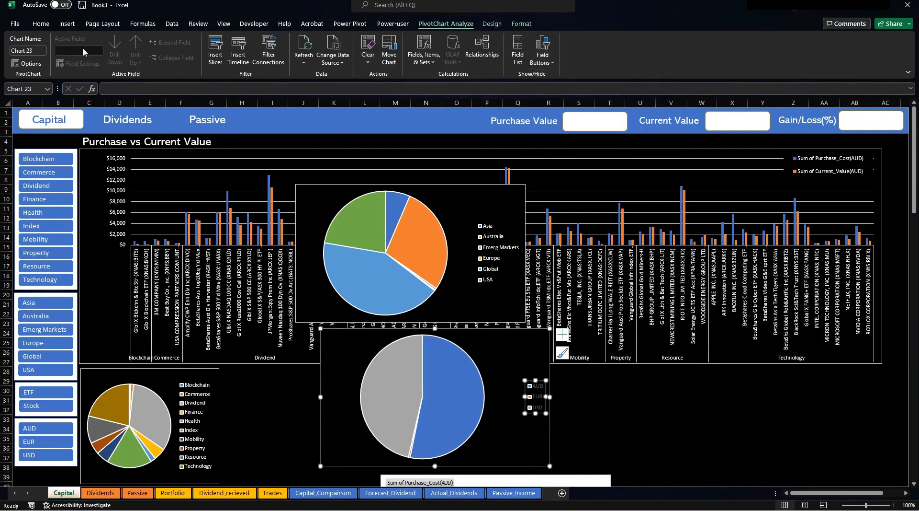
Set the AUD/EUR/USD legend text to white, then select the ETF/Stock pie.
{"action": "left_click", "coordinate": [41, 24]}
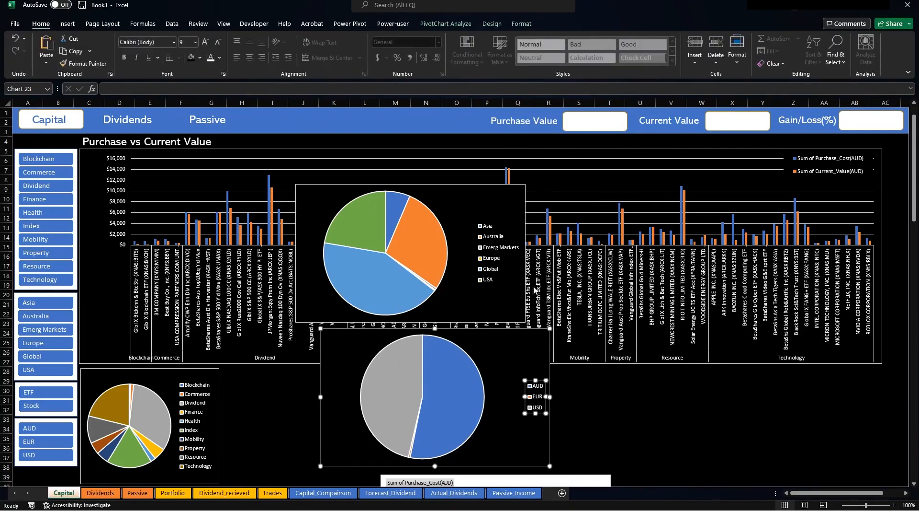
{"action": "scroll", "coordinate": [537, 298], "scroll_direction": "down", "scroll_amount": 6}
{"action": "left_click", "coordinate": [535, 310]}
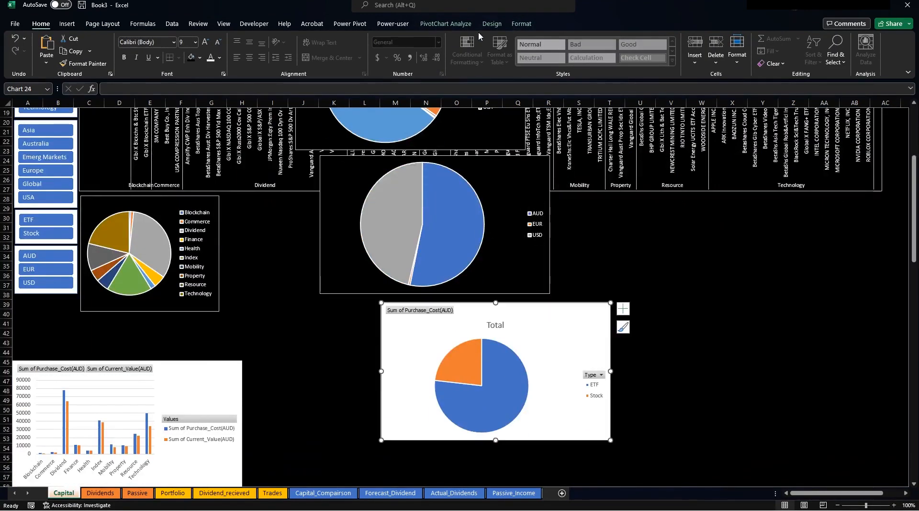
{"action": "left_click", "coordinate": [521, 23]}
Fill the ETF/Stock pie black, hide all field buttons and delete its Total title.
{"action": "left_click", "coordinate": [364, 39]}
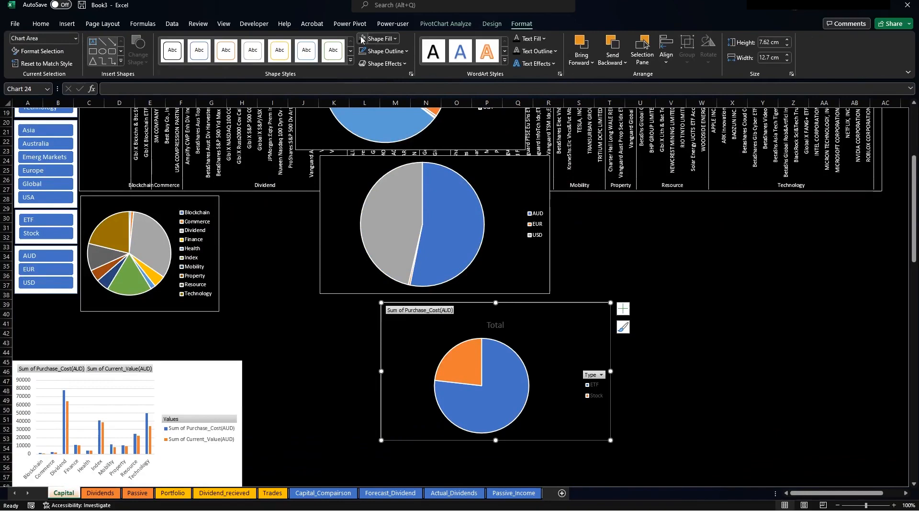
{"action": "left_click", "coordinate": [438, 24]}
{"action": "left_click", "coordinate": [543, 53]}
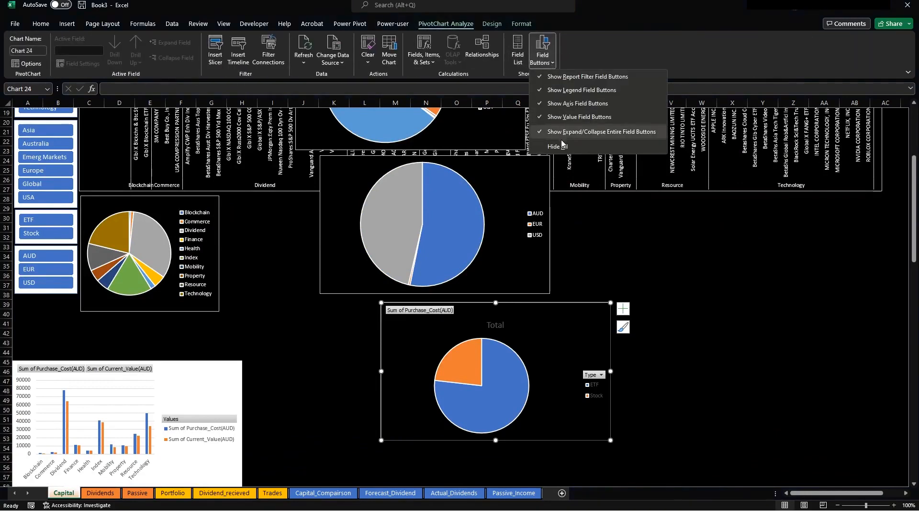
{"action": "left_click", "coordinate": [562, 145]}
{"action": "left_click", "coordinate": [496, 312]}
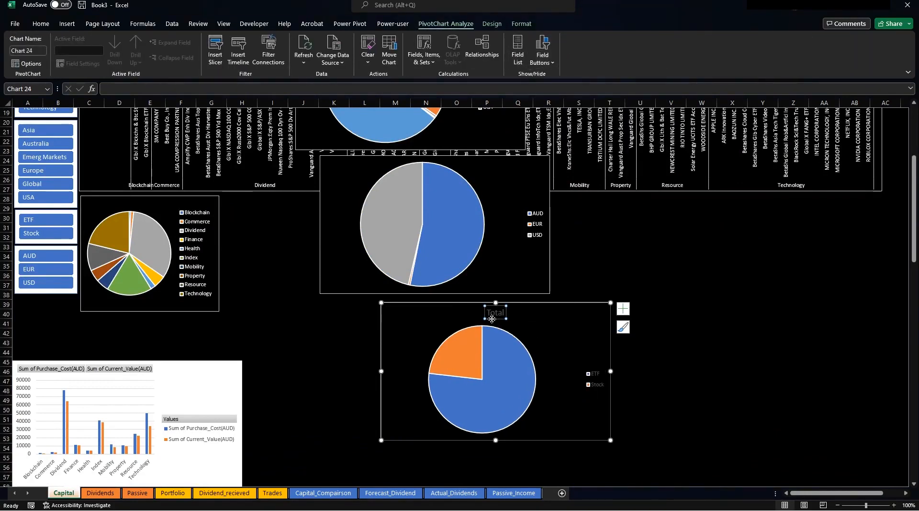
{"action": "key", "text": "Delete"}
Make the ETF/Stock legend text white and drag the sector bar chart right.
{"action": "left_click", "coordinate": [598, 375]}
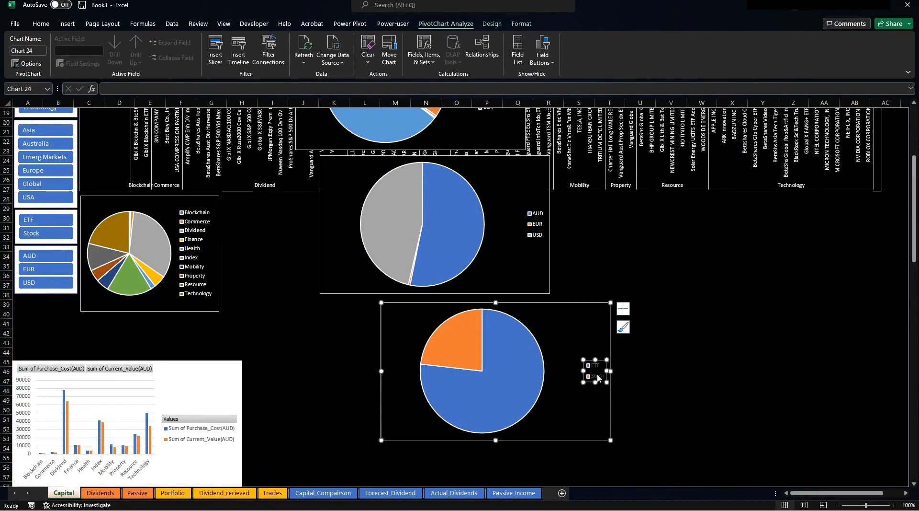
{"action": "left_click", "coordinate": [41, 24]}
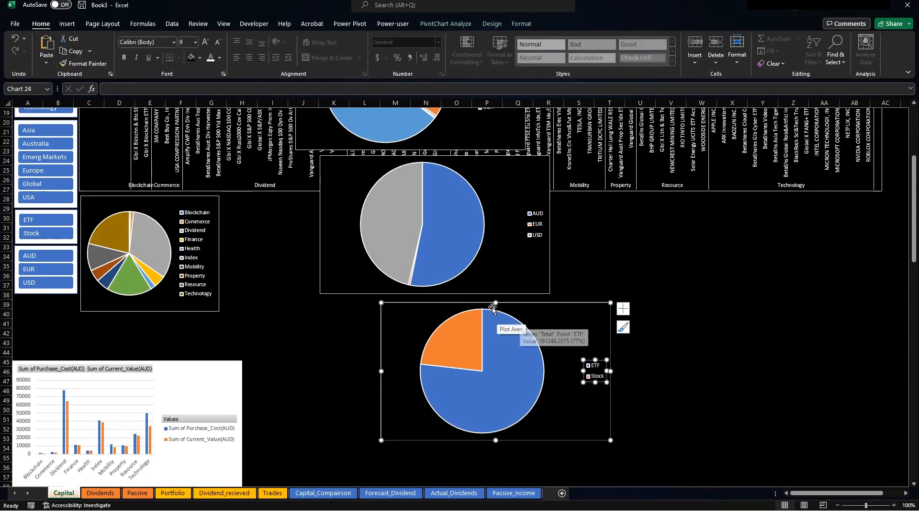
{"action": "scroll", "coordinate": [228, 322], "scroll_direction": "down", "scroll_amount": 3}
{"action": "left_click_drag", "start_coordinate": [168, 286], "coordinate": [816, 128]}
Give the sector cost-versus-value column chart a black fill and hide all field buttons.
{"action": "scroll", "coordinate": [511, 247], "scroll_direction": "up", "scroll_amount": 8}
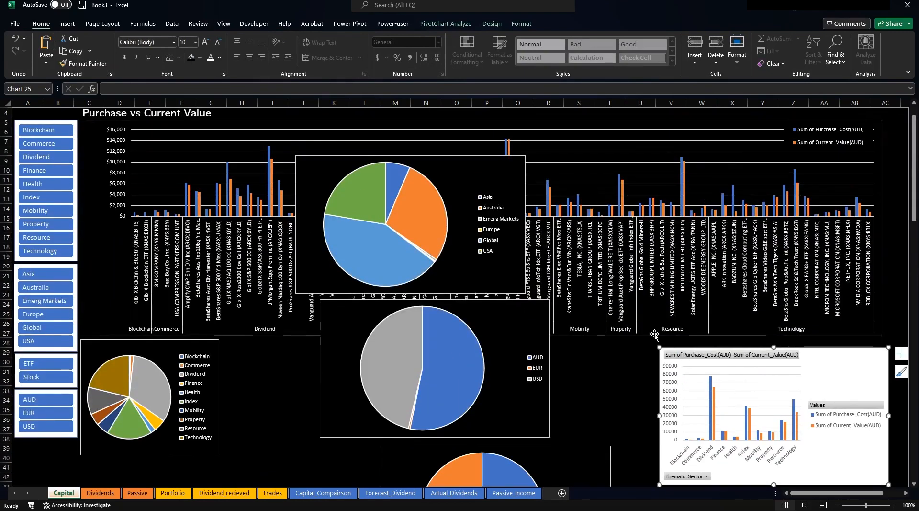
{"action": "left_click", "coordinate": [492, 23]}
{"action": "left_click", "coordinate": [522, 23]}
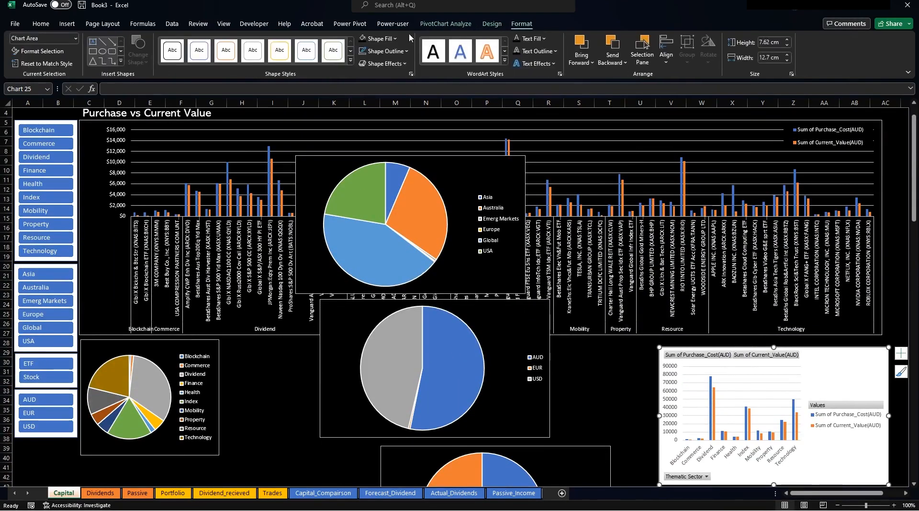
{"action": "left_click", "coordinate": [362, 39]}
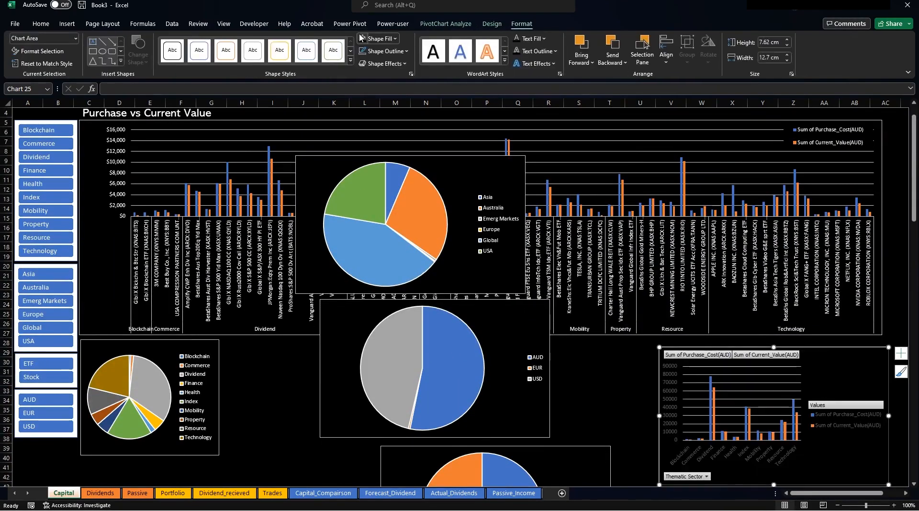
{"action": "left_click", "coordinate": [445, 24]}
{"action": "left_click", "coordinate": [542, 58]}
{"action": "left_click", "coordinate": [550, 136]}
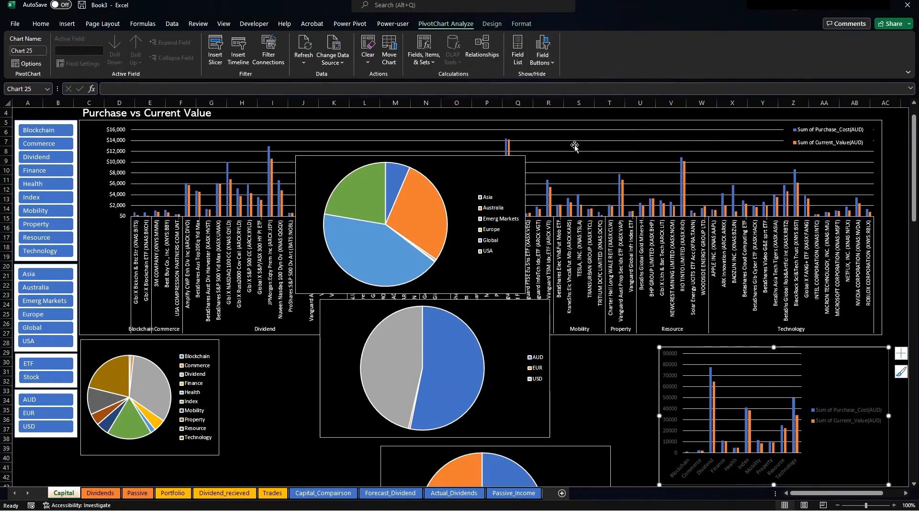
Make the column chart's value and sector category axis labels white.
{"action": "left_click", "coordinate": [673, 392]}
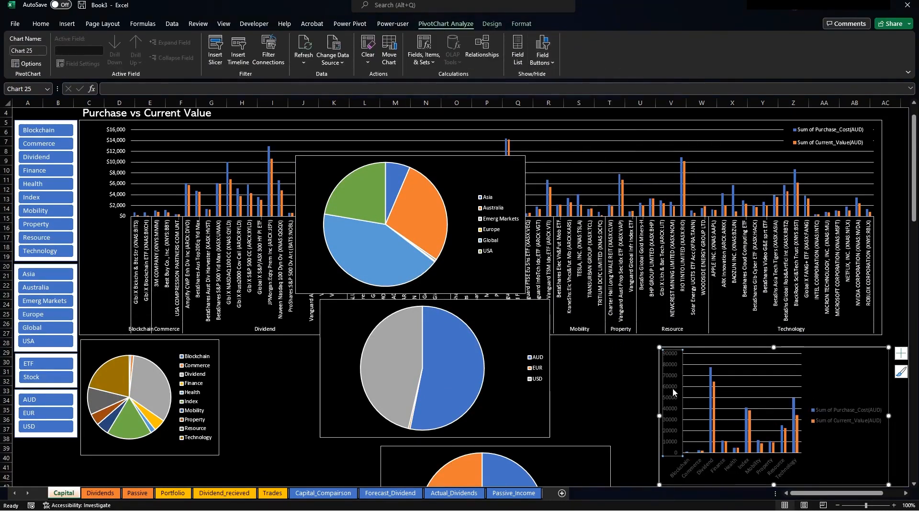
{"action": "left_click", "coordinate": [41, 24]}
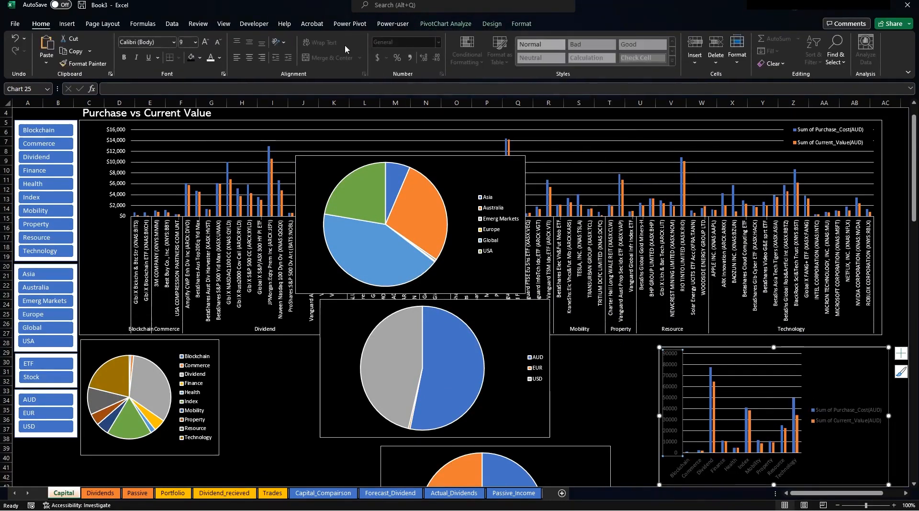
{"action": "left_click", "coordinate": [209, 58]}
{"action": "left_click", "coordinate": [725, 469]}
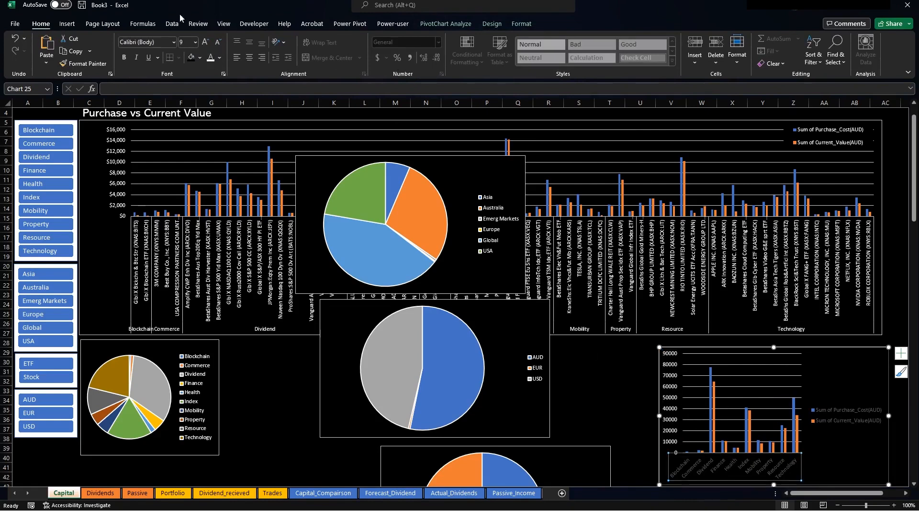
{"action": "left_click", "coordinate": [210, 58]}
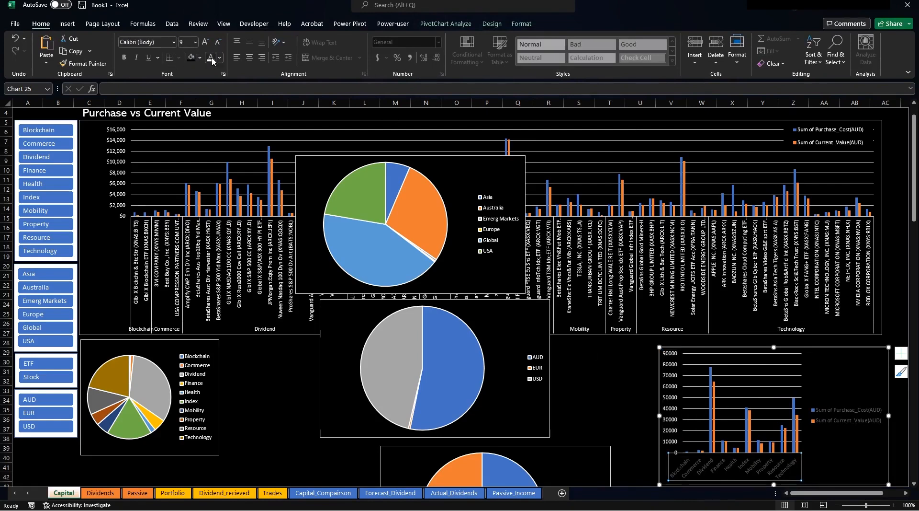
{"action": "left_click", "coordinate": [670, 369]}
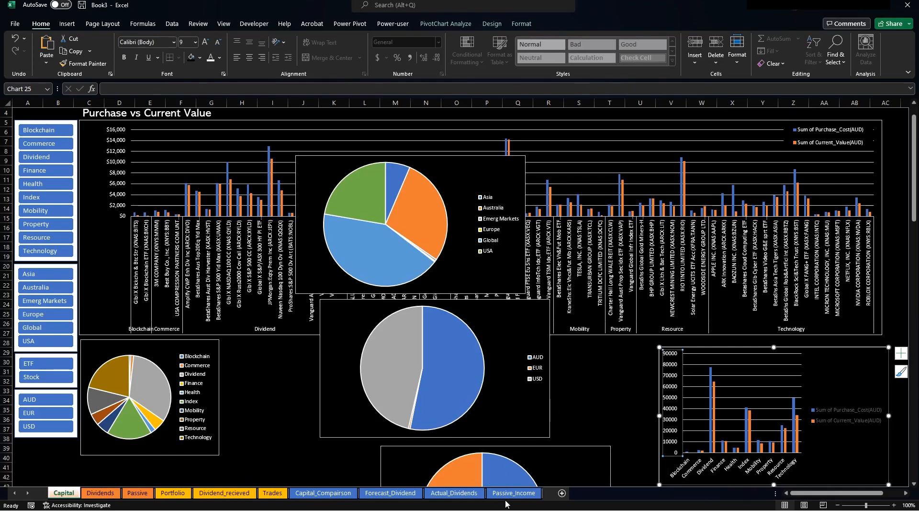
On Capital_Comparison, format the sector purchase cost values as Currency.
{"action": "left_click", "coordinate": [323, 493]}
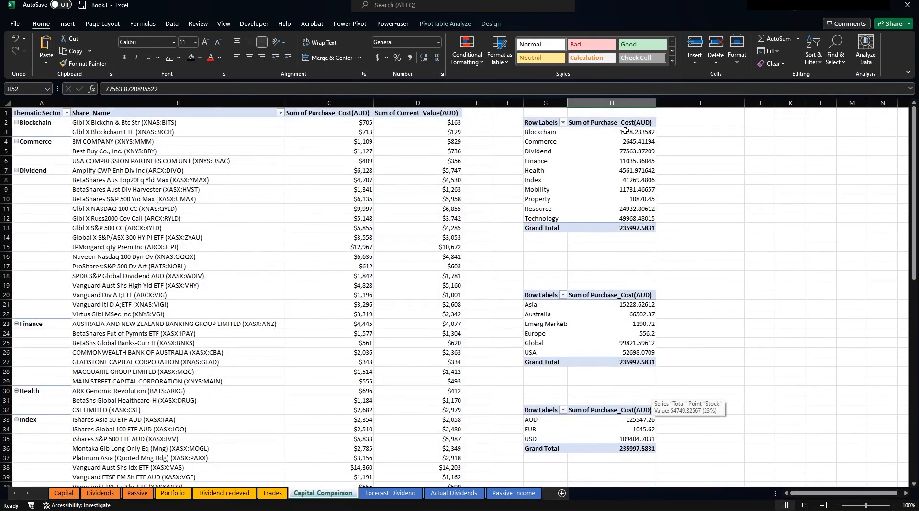
{"action": "left_click_drag", "start_coordinate": [625, 130], "coordinate": [623, 228]}
{"action": "right_click", "coordinate": [623, 229]}
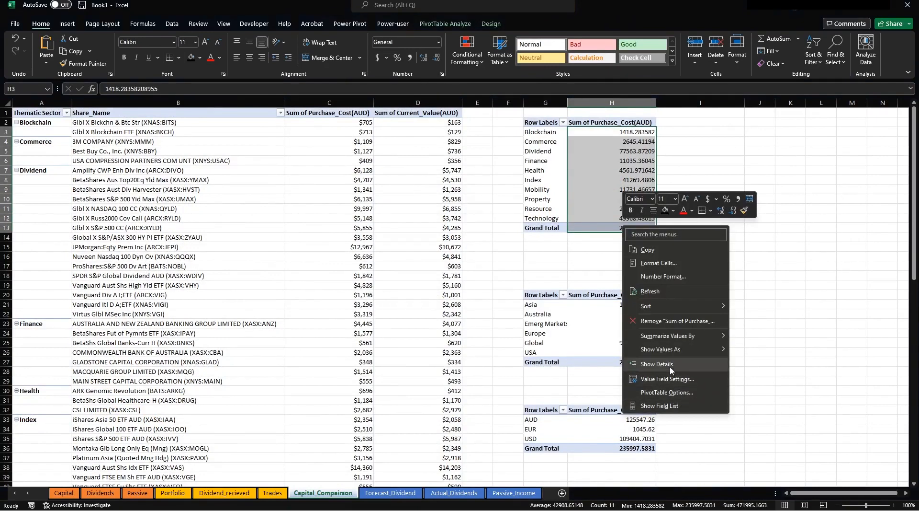
{"action": "left_click", "coordinate": [657, 263]}
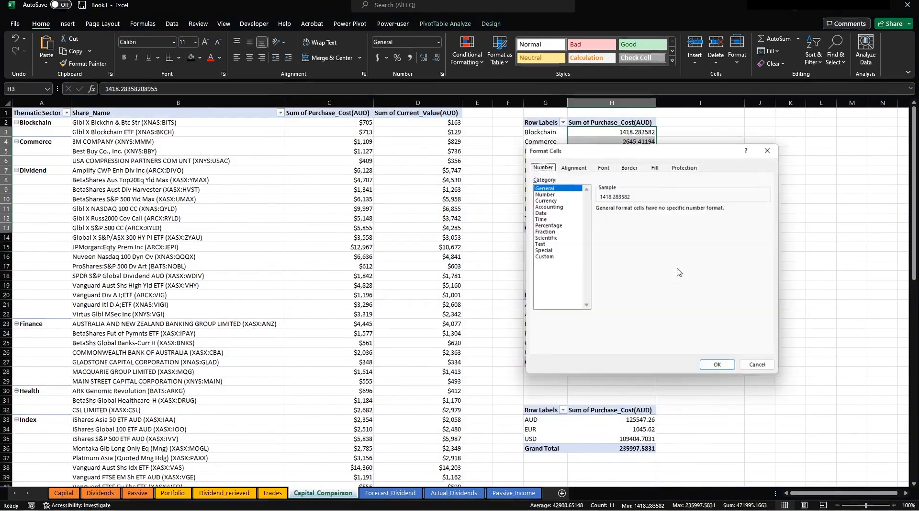
{"action": "left_click", "coordinate": [549, 206]}
{"action": "left_click", "coordinate": [546, 193]}
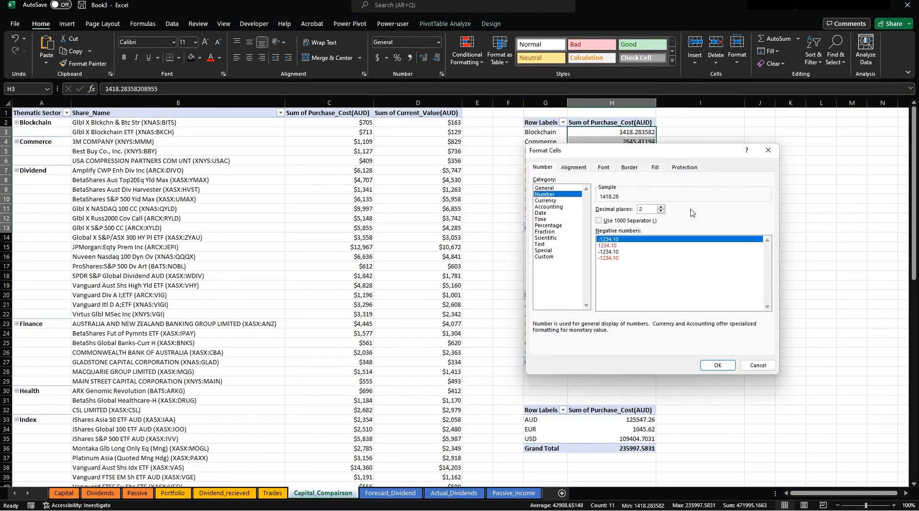
{"action": "left_click", "coordinate": [552, 200]}
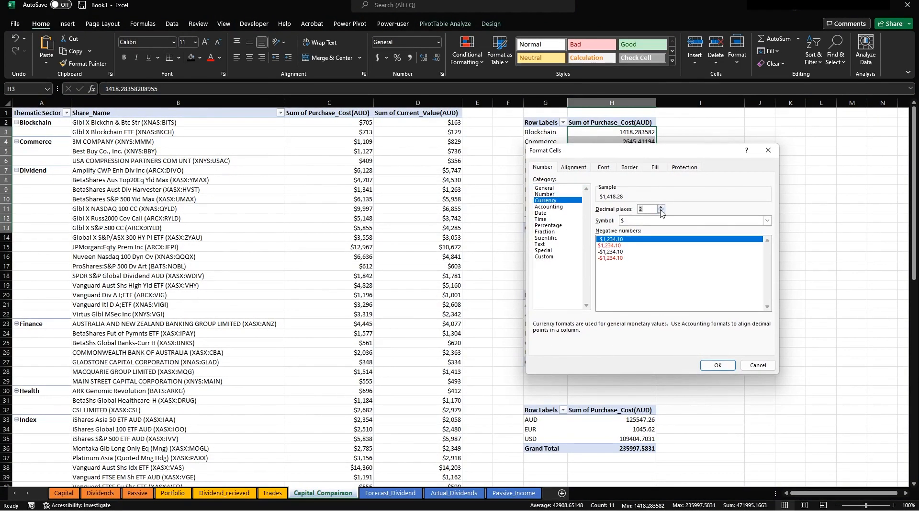
{"action": "left_click", "coordinate": [718, 365]}
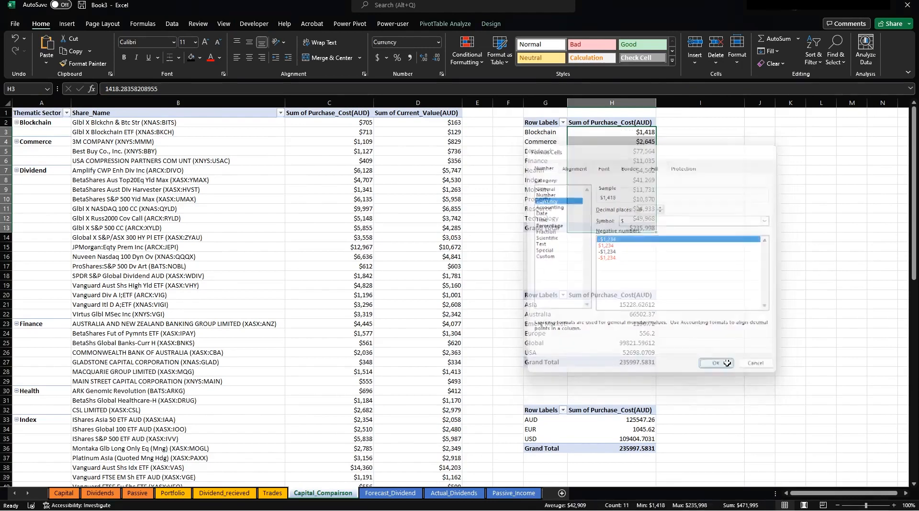
{"action": "left_click", "coordinate": [717, 364]}
Format the sector purchase and current value figures as Currency.
{"action": "scroll", "coordinate": [713, 366], "scroll_direction": "down", "scroll_amount": 8}
{"action": "left_click_drag", "start_coordinate": [622, 354], "coordinate": [718, 450]}
{"action": "right_click", "coordinate": [620, 376]}
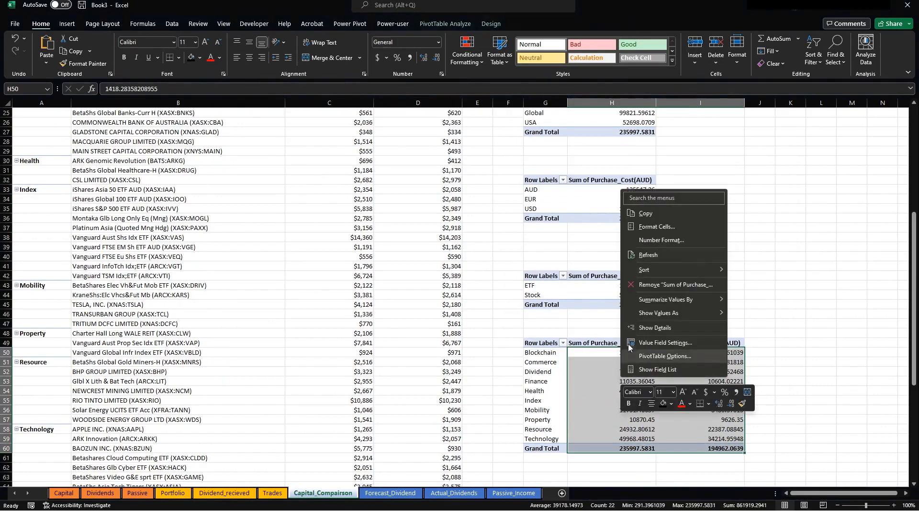
{"action": "left_click", "coordinate": [650, 233]}
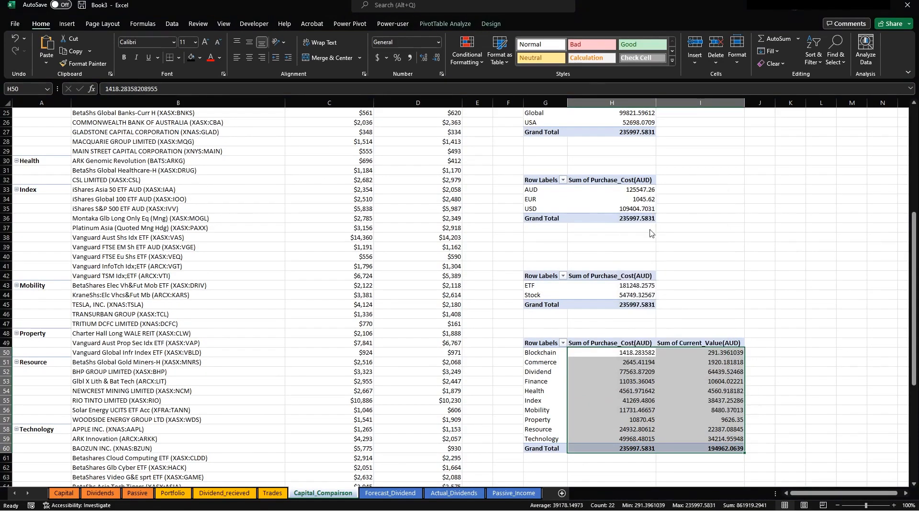
{"action": "left_click", "coordinate": [551, 164]}
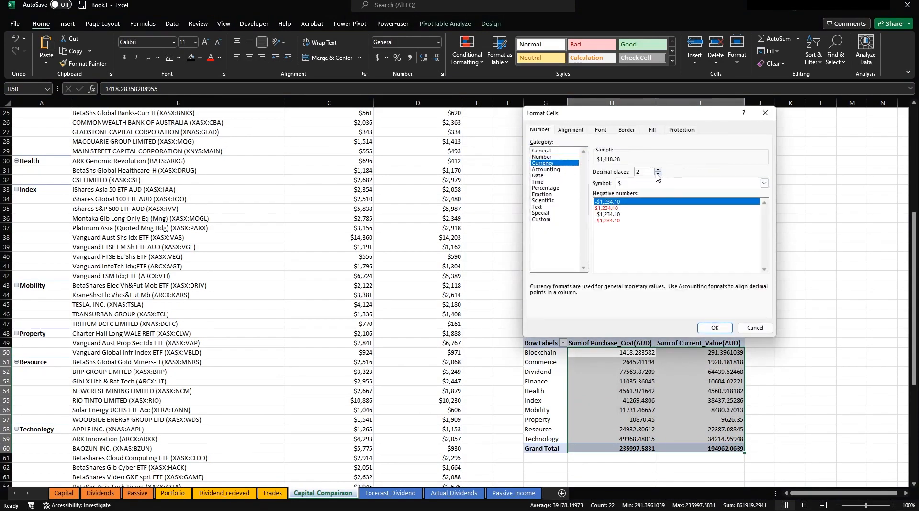
{"action": "left_click", "coordinate": [715, 327]}
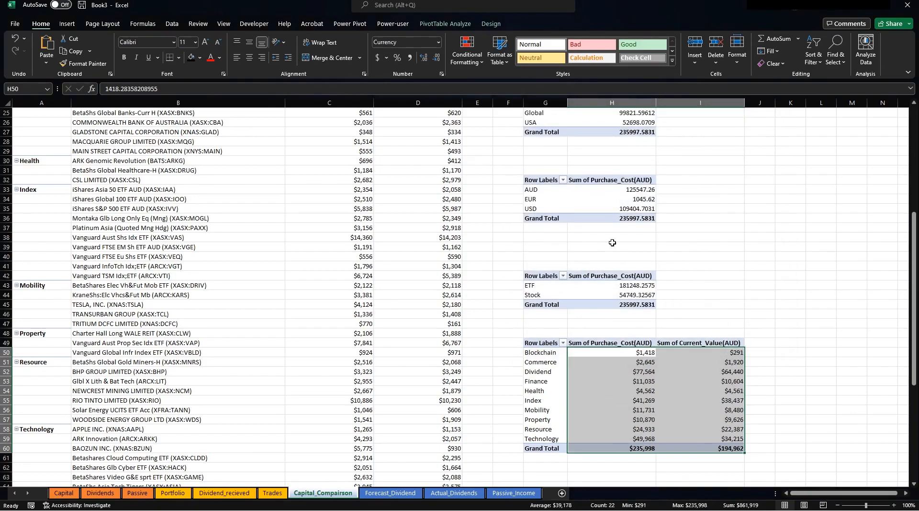
Format the region, currency and ETF totals as Currency with 0 decimal places.
{"action": "left_click", "coordinate": [618, 188]}
{"action": "left_click_drag", "start_coordinate": [618, 189], "coordinate": [606, 301]}
{"action": "right_click", "coordinate": [611, 316]}
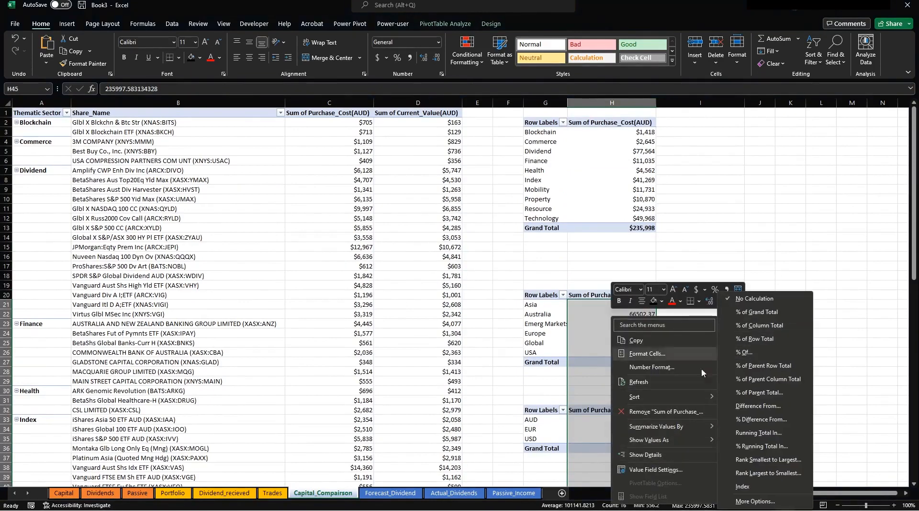
{"action": "left_click", "coordinate": [648, 354]}
{"action": "left_click", "coordinate": [542, 290]}
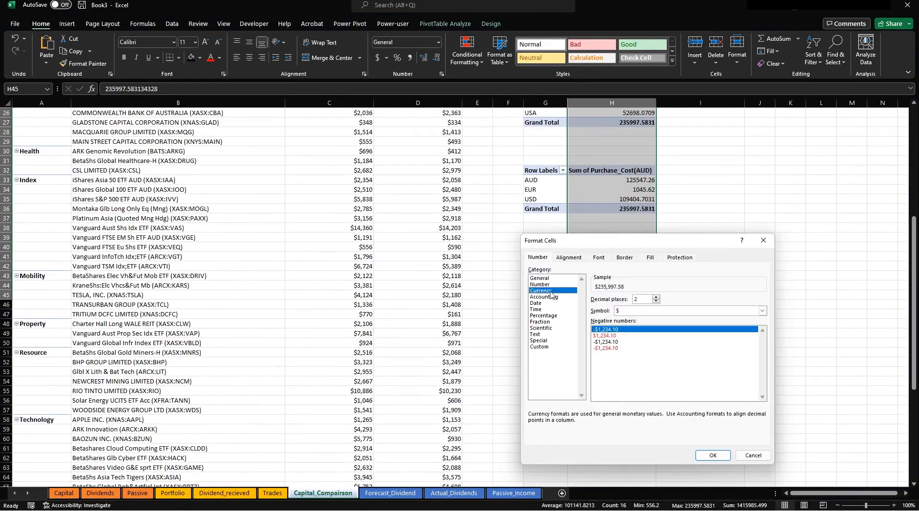
{"action": "left_click", "coordinate": [657, 302]}
{"action": "left_click", "coordinate": [657, 301]}
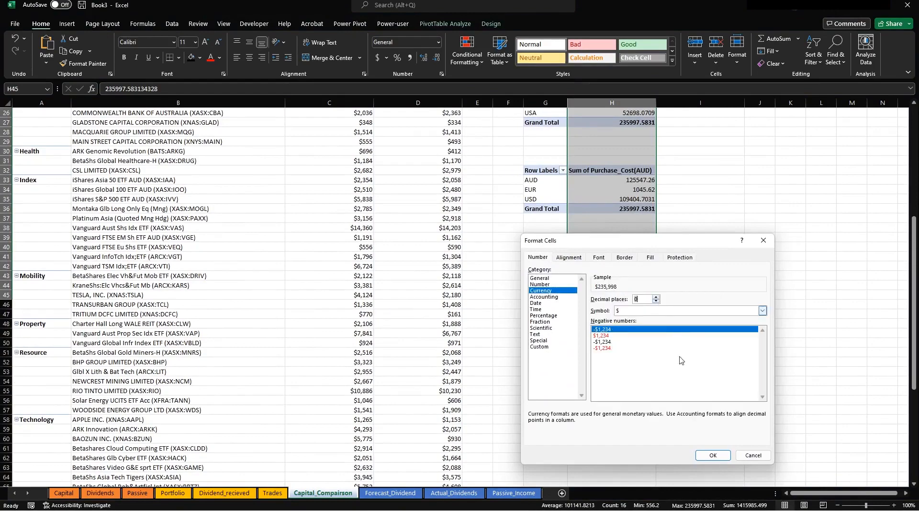
{"action": "left_click", "coordinate": [714, 455]}
{"action": "left_click", "coordinate": [744, 365]}
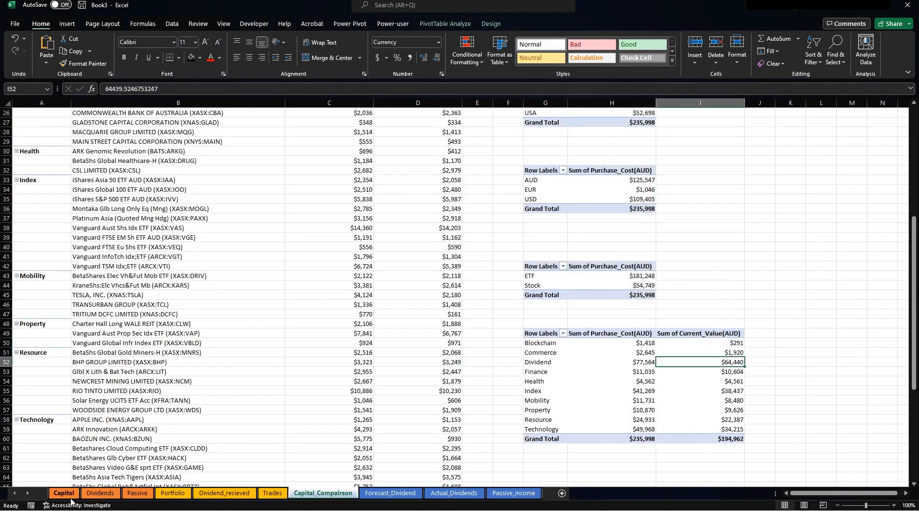
On the Capital dashboard, move the region pie to the lower row and the currency pie aside.
{"action": "left_click", "coordinate": [69, 496]}
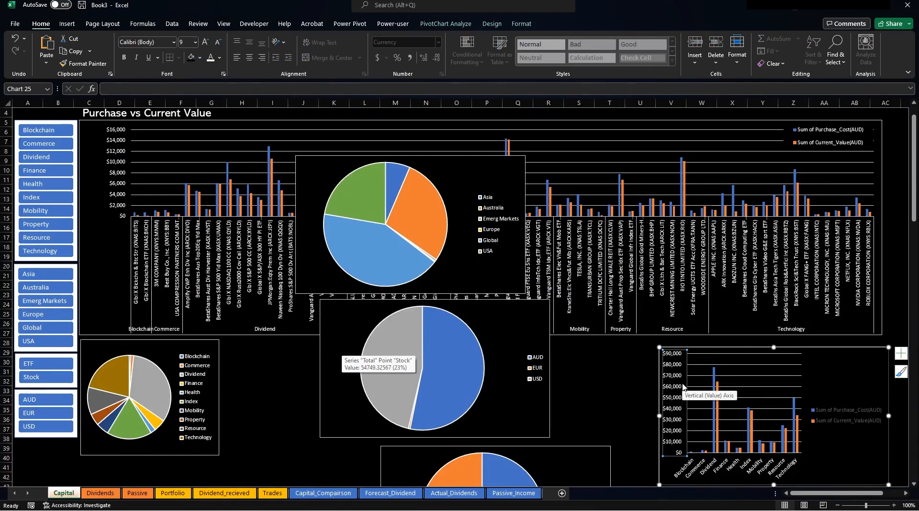
{"action": "scroll", "coordinate": [612, 386], "scroll_direction": "down", "scroll_amount": 6}
{"action": "scroll", "coordinate": [454, 221], "scroll_direction": "up", "scroll_amount": 7}
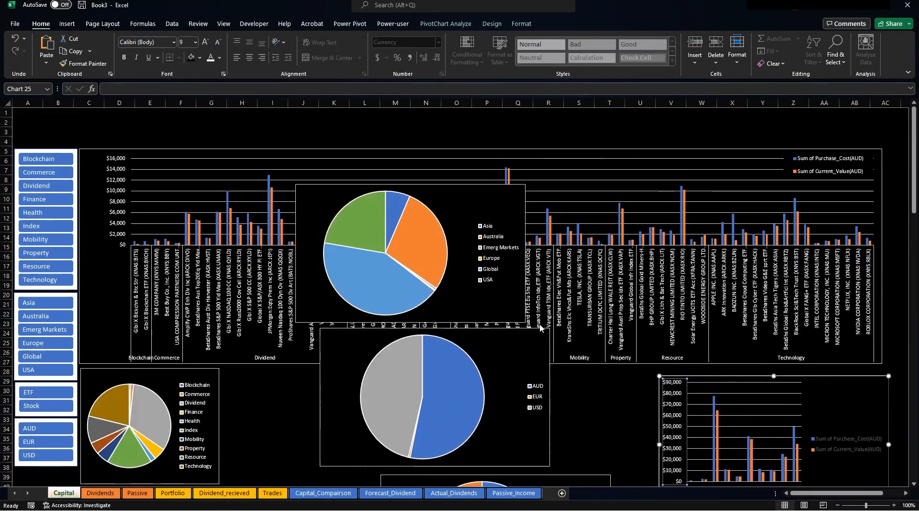
{"action": "left_click", "coordinate": [454, 220]}
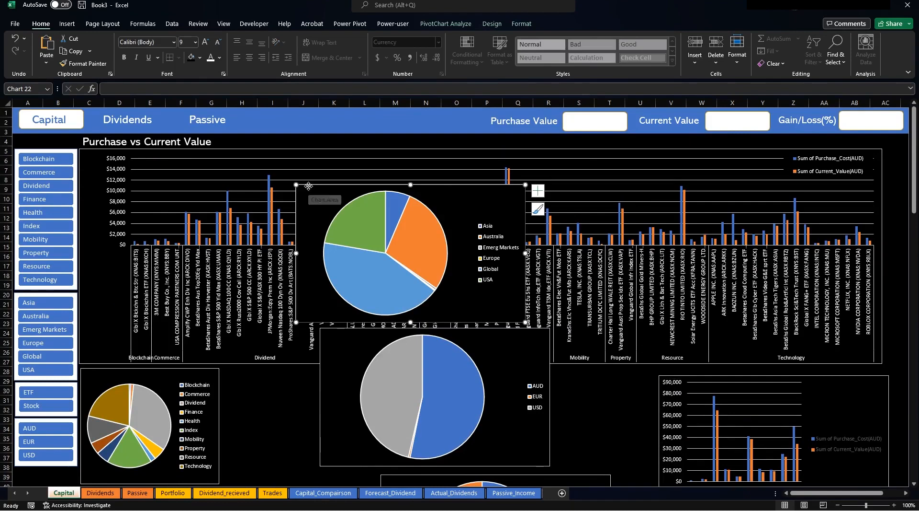
{"action": "left_click_drag", "start_coordinate": [307, 188], "coordinate": [232, 369]}
{"action": "scroll", "coordinate": [232, 369], "scroll_direction": "down", "scroll_amount": 5}
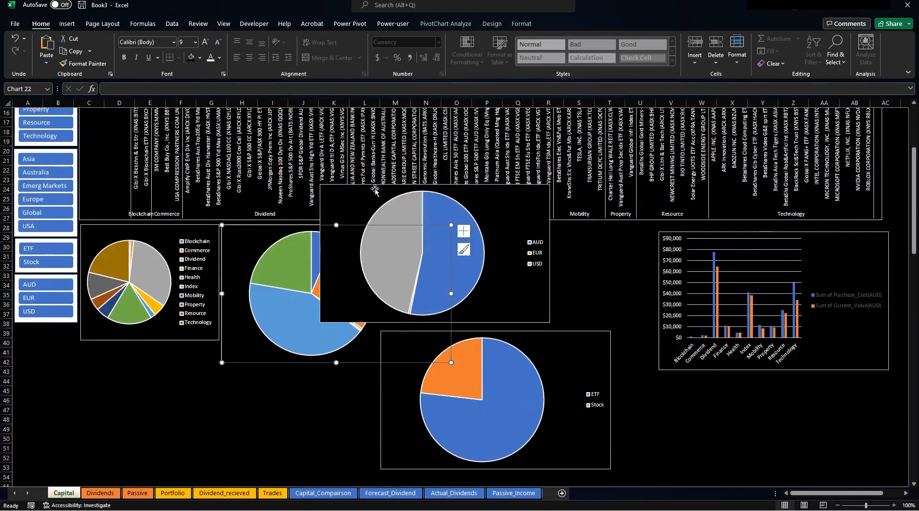
{"action": "left_click", "coordinate": [349, 184]}
{"action": "left_click_drag", "start_coordinate": [349, 184], "coordinate": [634, 304]}
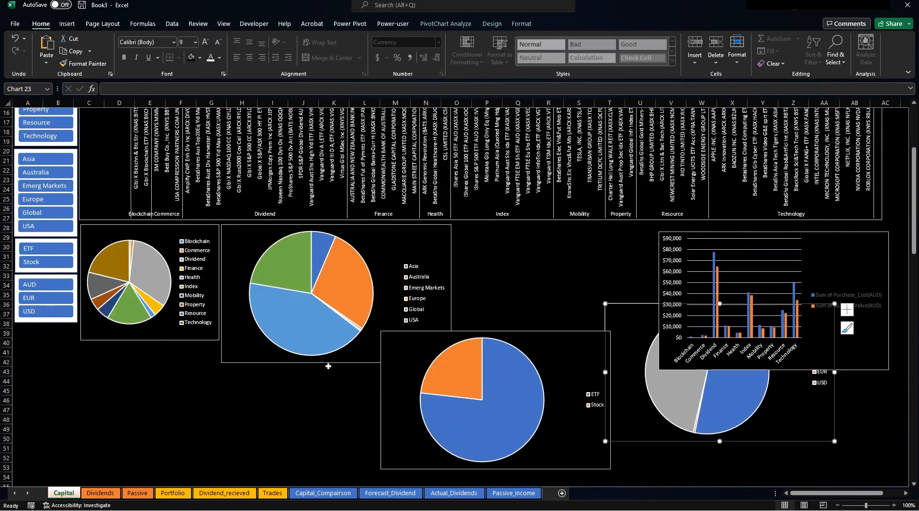
Place the ETF/Stock pie beside a narrower region pie, with the region legend nudged closer.
{"action": "left_click_drag", "start_coordinate": [407, 345], "coordinate": [564, 336]}
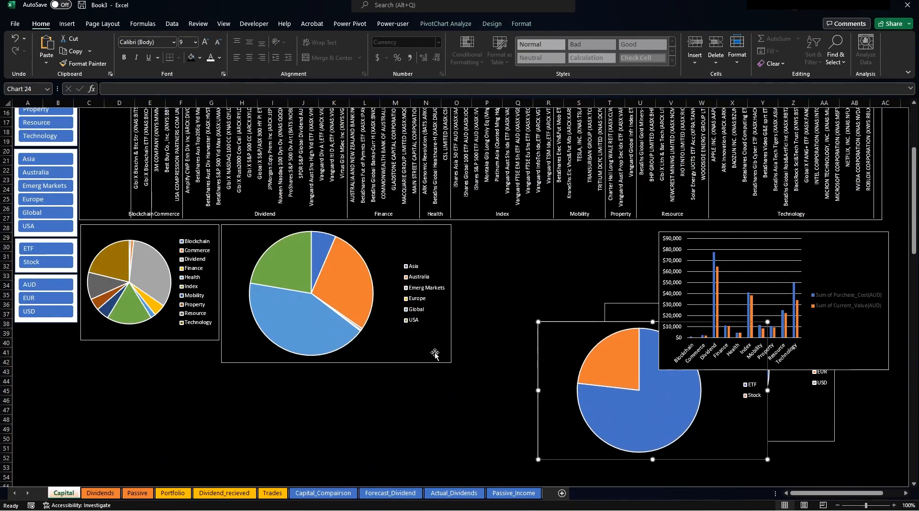
{"action": "left_click_drag", "start_coordinate": [444, 362], "coordinate": [418, 340]}
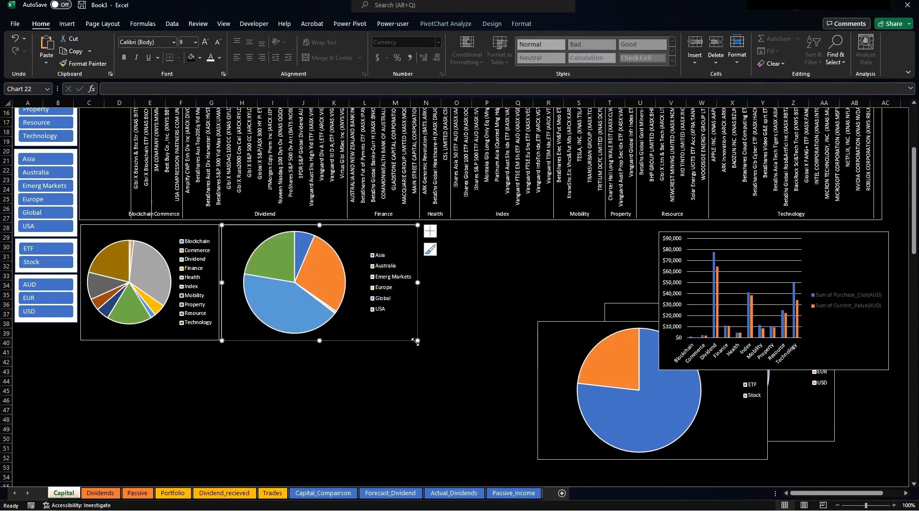
{"action": "left_click_drag", "start_coordinate": [417, 285], "coordinate": [394, 283]}
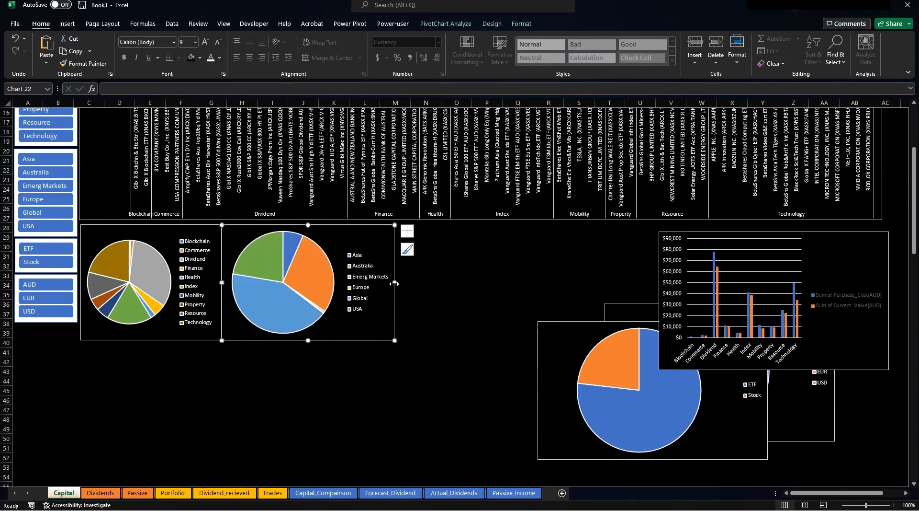
{"action": "left_click_drag", "start_coordinate": [559, 331], "coordinate": [413, 225]}
{"action": "left_click", "coordinate": [346, 239]}
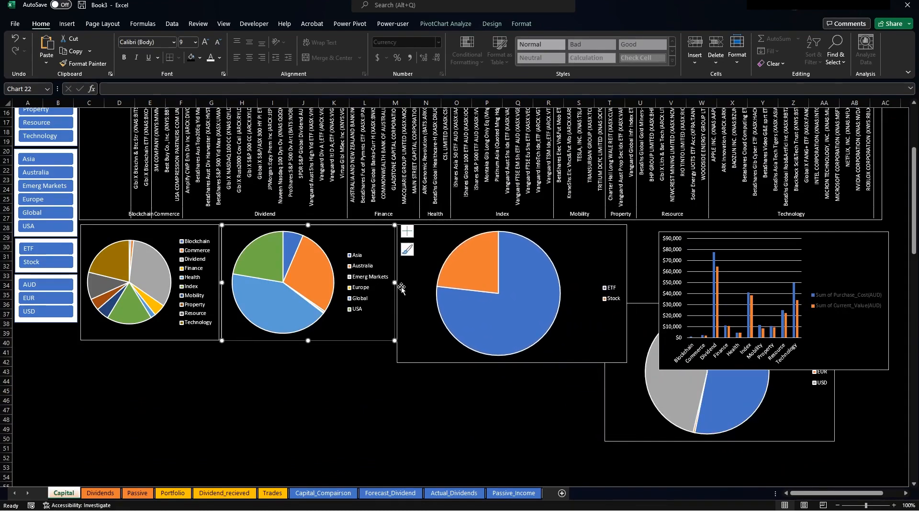
{"action": "left_click_drag", "start_coordinate": [395, 282], "coordinate": [382, 286]}
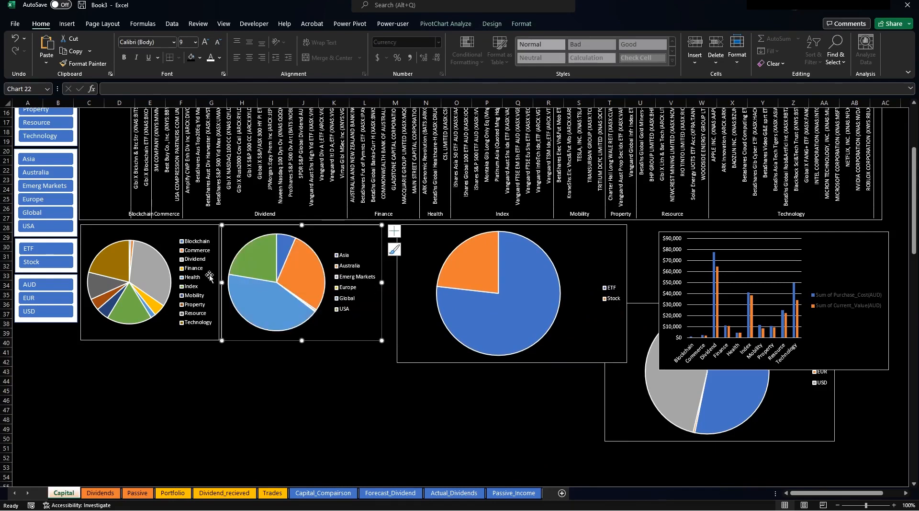
{"action": "left_click", "coordinate": [349, 301]}
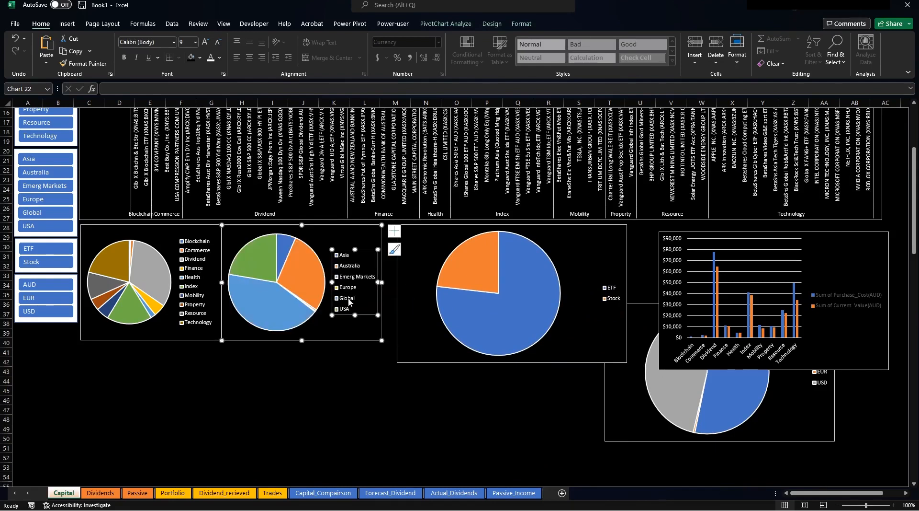
{"action": "left_click_drag", "start_coordinate": [367, 314], "coordinate": [364, 316]}
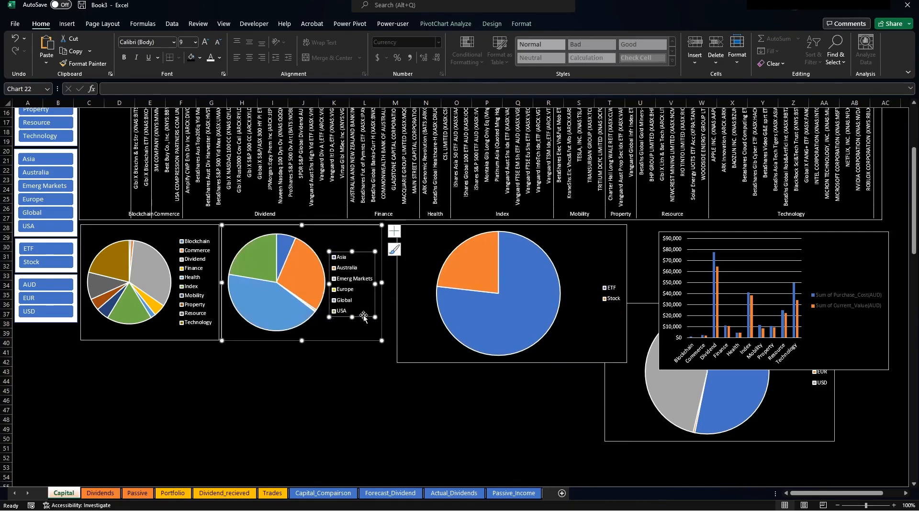
Narrow and shorten the ETF/Stock pie to the row height, with its legend at top right.
{"action": "left_click_drag", "start_coordinate": [436, 231], "coordinate": [421, 226]}
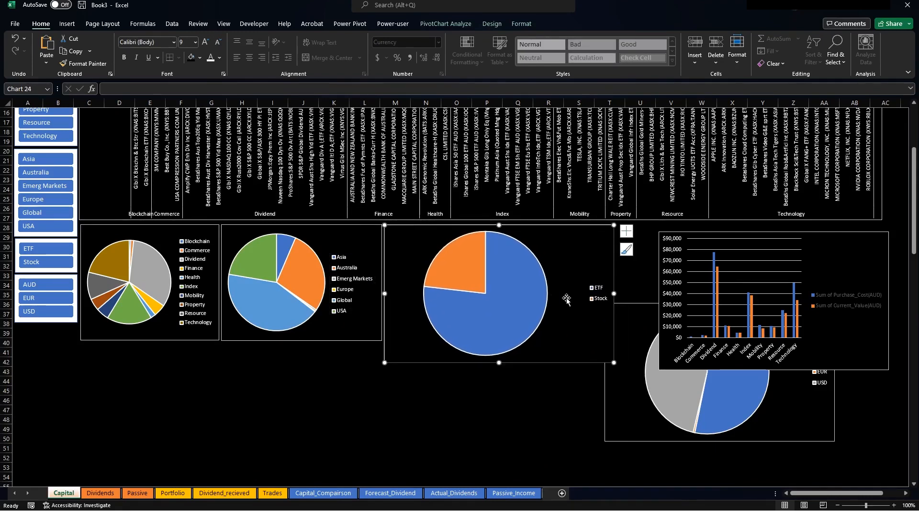
{"action": "left_click_drag", "start_coordinate": [614, 294], "coordinate": [516, 293]}
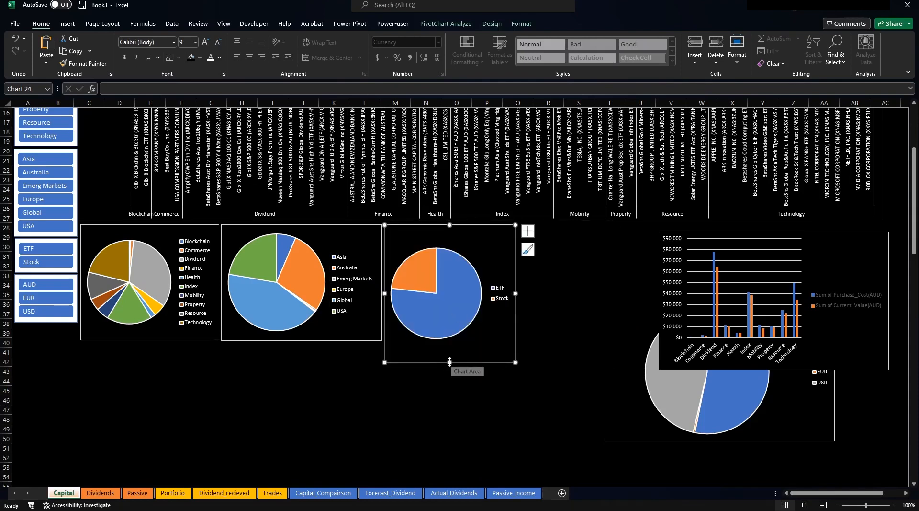
{"action": "left_click_drag", "start_coordinate": [452, 362], "coordinate": [446, 340]}
{"action": "left_click_drag", "start_coordinate": [516, 283], "coordinate": [480, 232]}
{"action": "left_click", "coordinate": [487, 281]}
{"action": "left_click", "coordinate": [429, 245]}
Enlarge the ETF/Stock pie's plot area inside its chart.
{"action": "left_click", "coordinate": [436, 237]}
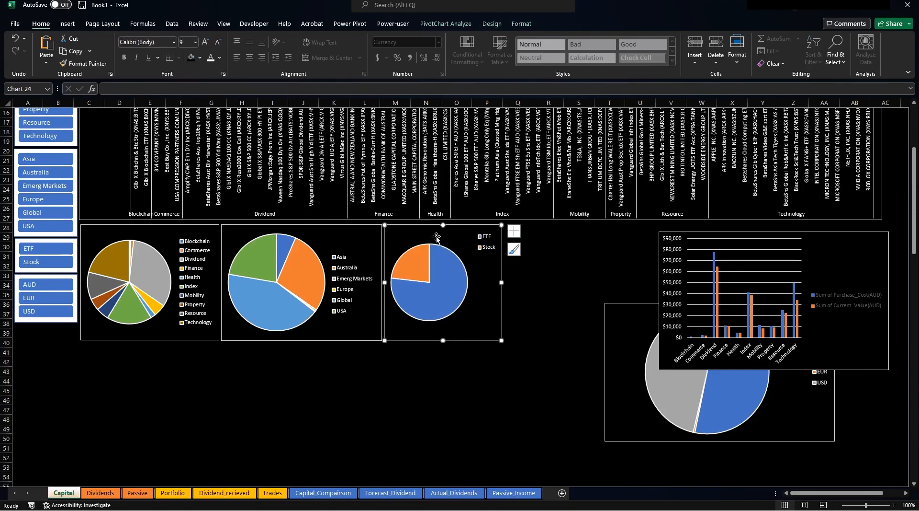
{"action": "left_click", "coordinate": [445, 245]}
{"action": "left_click", "coordinate": [463, 257]}
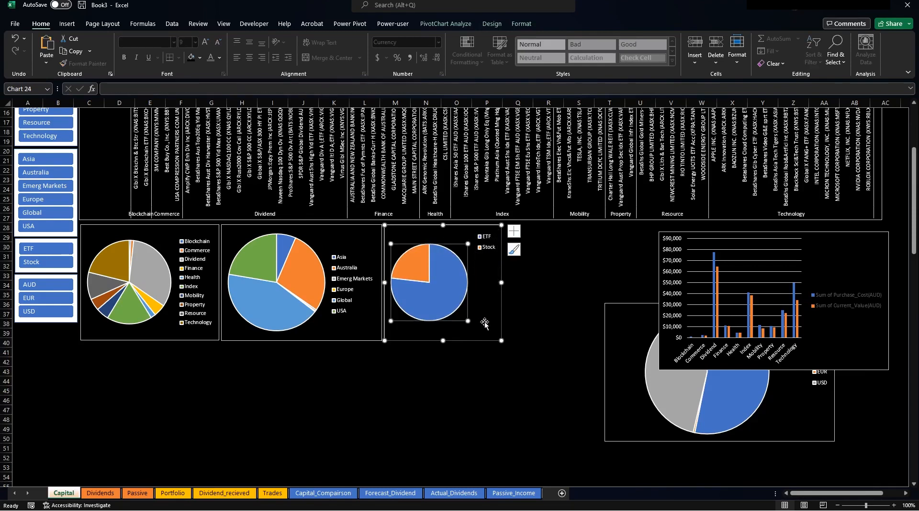
{"action": "left_click_drag", "start_coordinate": [468, 323], "coordinate": [475, 329]}
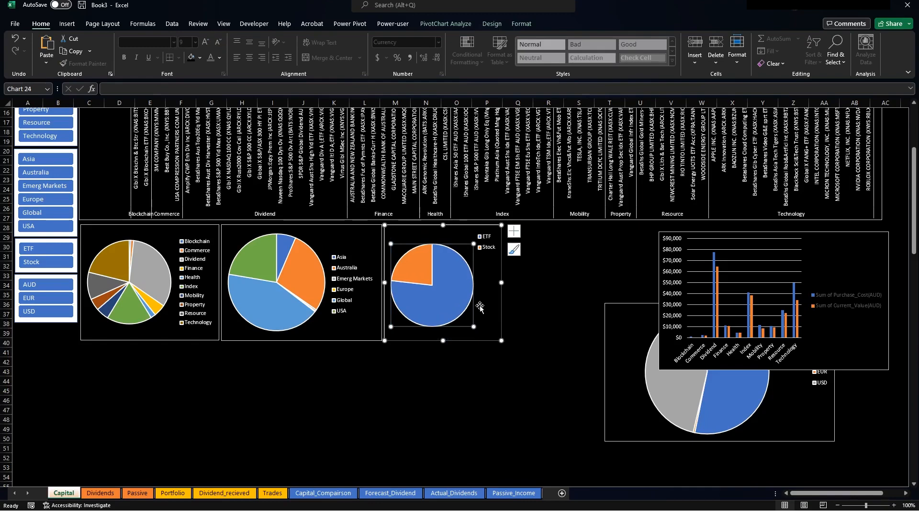
{"action": "left_click", "coordinate": [447, 247]}
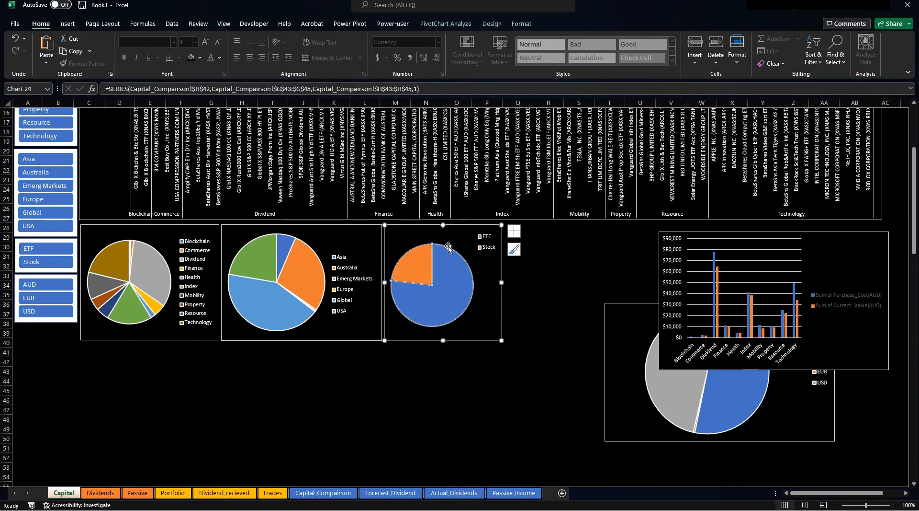
{"action": "left_click", "coordinate": [469, 256]}
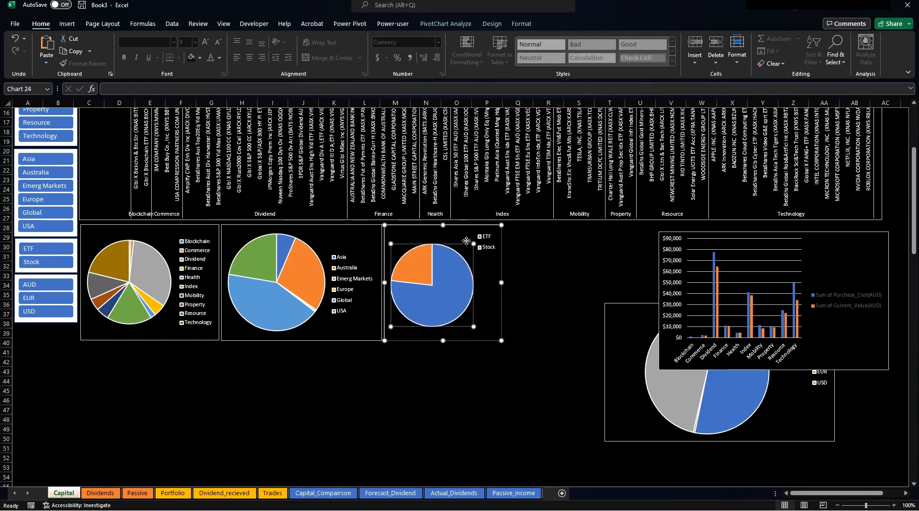
{"action": "left_click", "coordinate": [572, 285]}
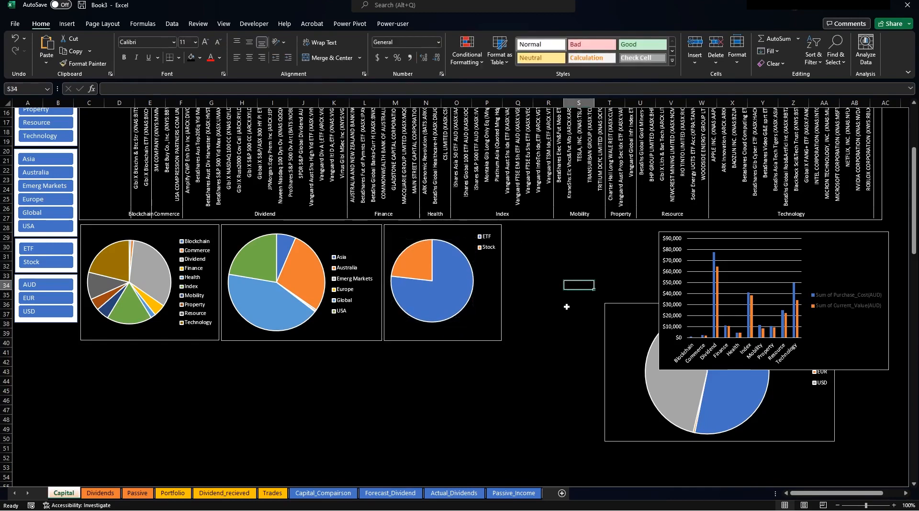
Resize the currency pie into the row beside the ETF/Stock pie and shift the bar chart left.
{"action": "left_click", "coordinate": [610, 310]}
{"action": "left_click_drag", "start_coordinate": [626, 309], "coordinate": [521, 227]}
{"action": "left_click", "coordinate": [784, 238]}
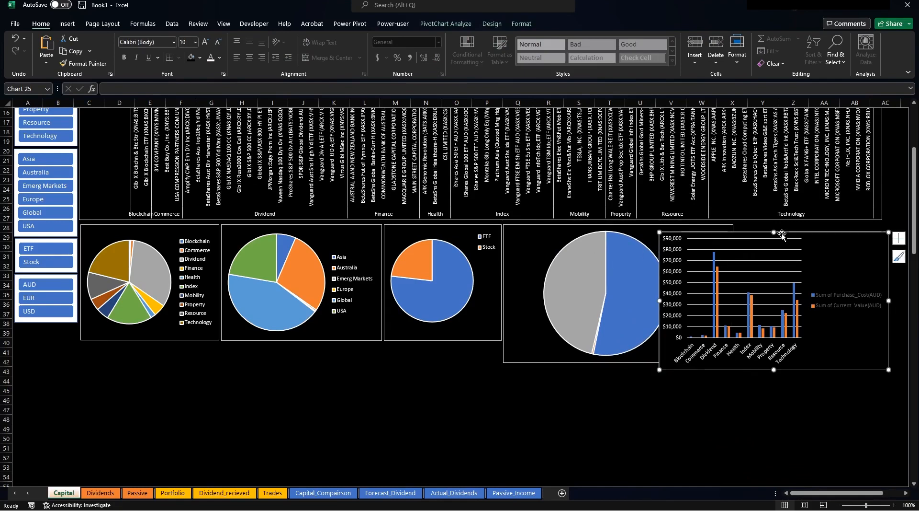
{"action": "left_click", "coordinate": [547, 237]}
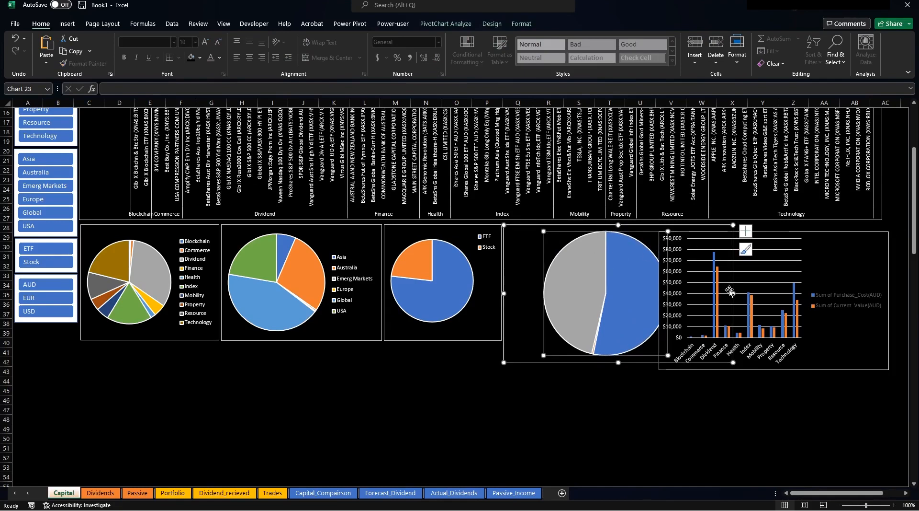
{"action": "left_click_drag", "start_coordinate": [734, 293], "coordinate": [616, 279]}
{"action": "left_click_drag", "start_coordinate": [562, 363], "coordinate": [557, 341]}
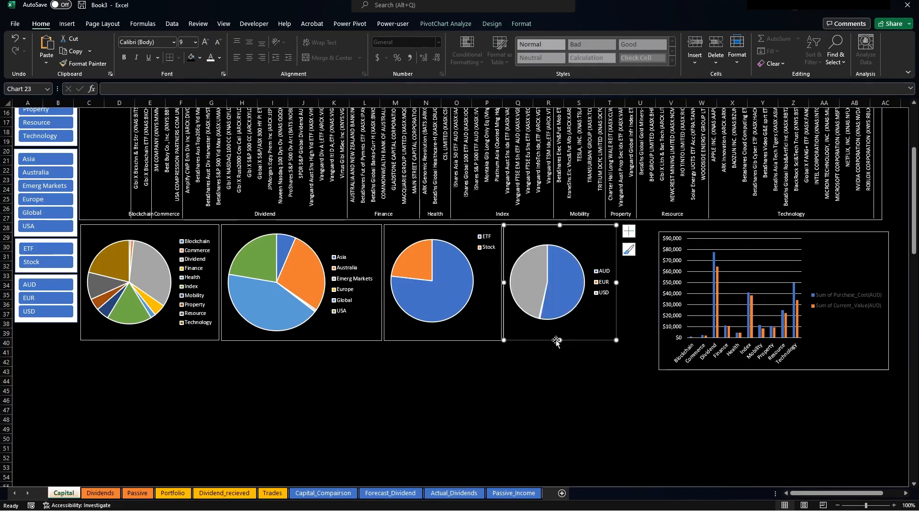
{"action": "left_click", "coordinate": [700, 233]}
{"action": "left_click_drag", "start_coordinate": [699, 233], "coordinate": [659, 224]}
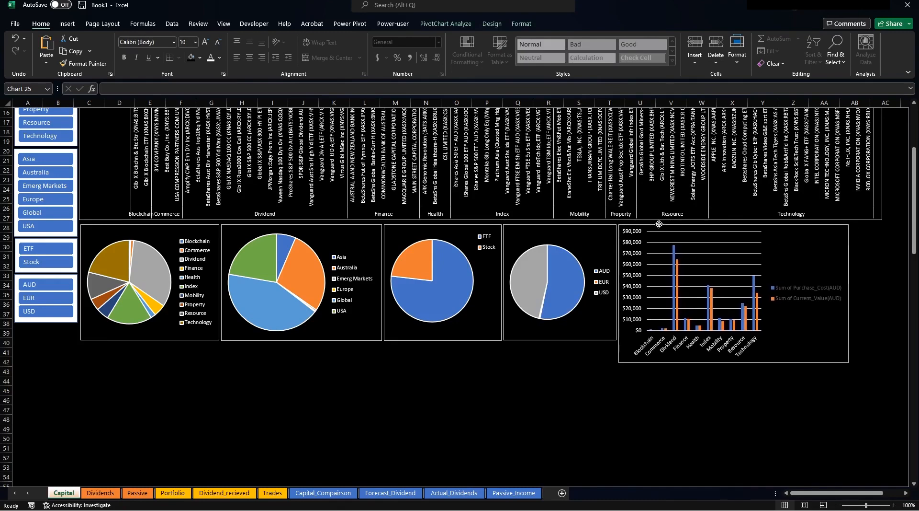
Fit the bar chart to the row height and widen its plot area so the bars spread out.
{"action": "left_click_drag", "start_coordinate": [733, 361], "coordinate": [715, 340]}
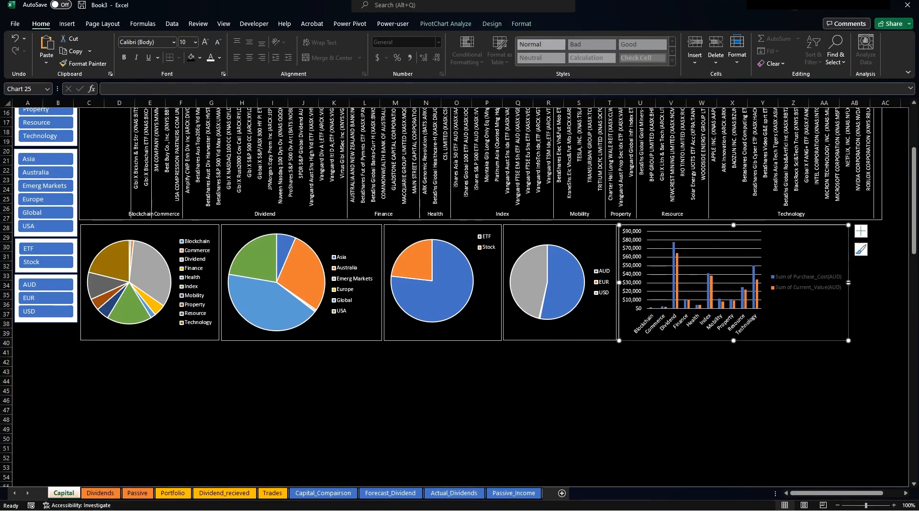
{"action": "left_click_drag", "start_coordinate": [848, 282], "coordinate": [755, 247]}
{"action": "left_click", "coordinate": [835, 277]}
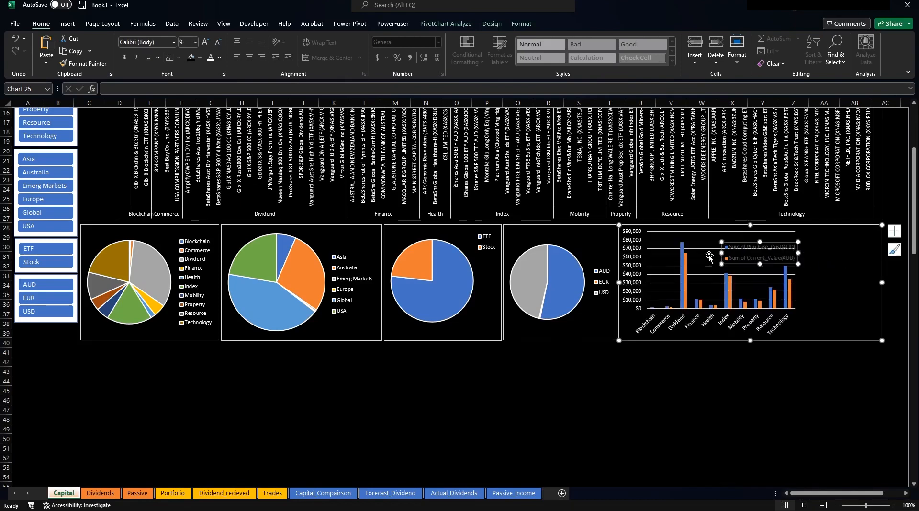
{"action": "left_click", "coordinate": [696, 257]}
{"action": "left_click_drag", "start_coordinate": [795, 270], "coordinate": [876, 280]}
Make both legend entries' text white and move the legend to the chart's top right.
{"action": "left_click", "coordinate": [766, 254]}
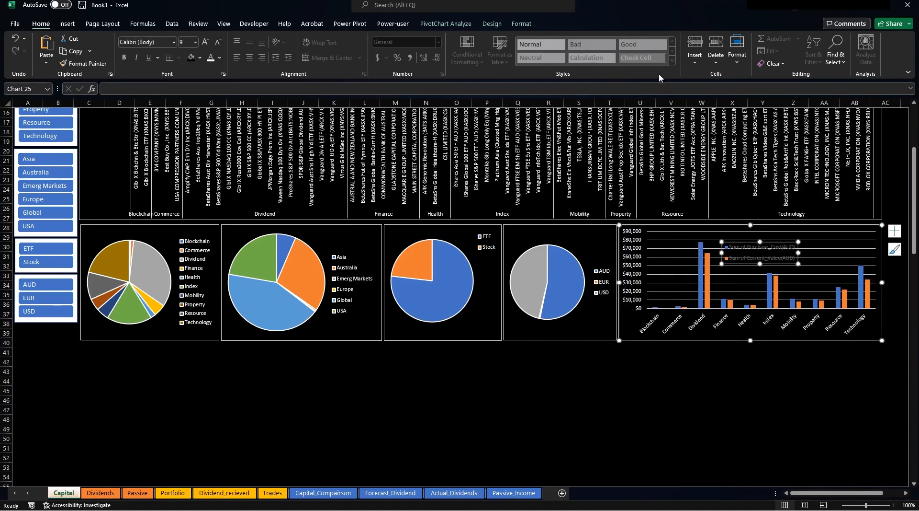
{"action": "left_click", "coordinate": [521, 24]}
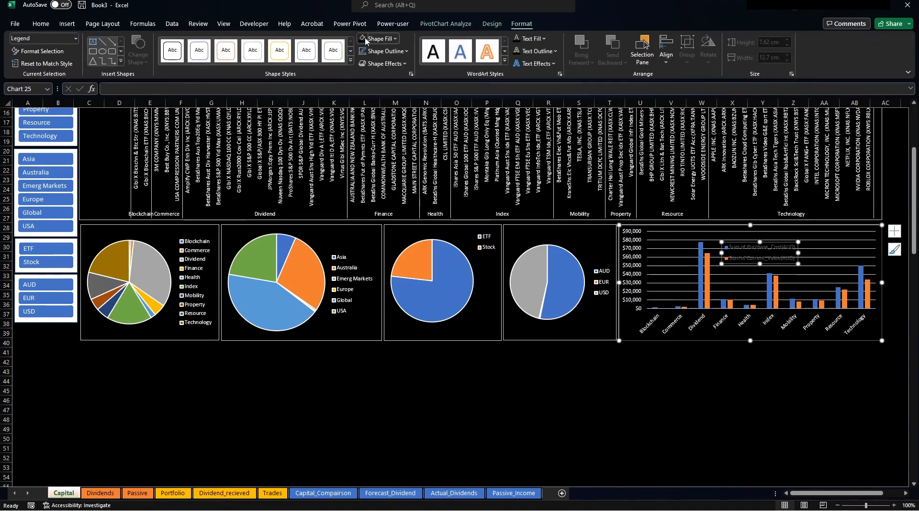
{"action": "left_click", "coordinate": [41, 24]}
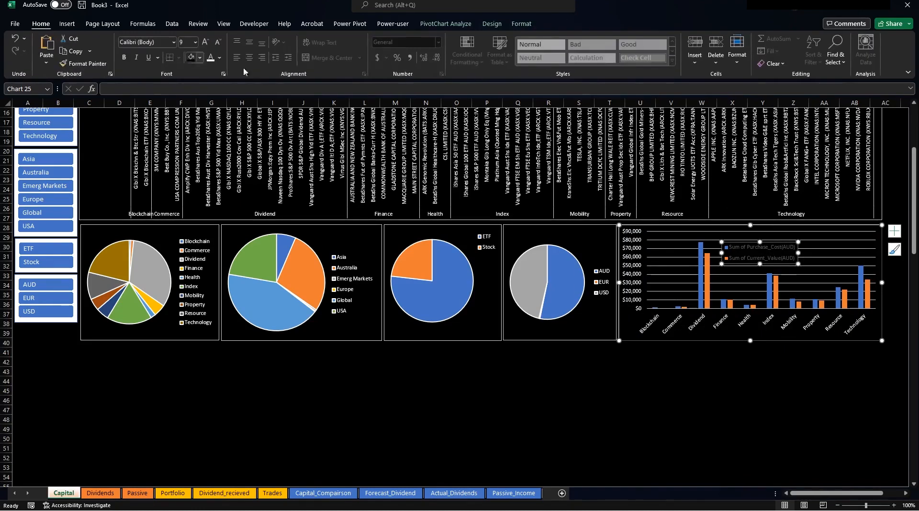
{"action": "left_click", "coordinate": [738, 250]}
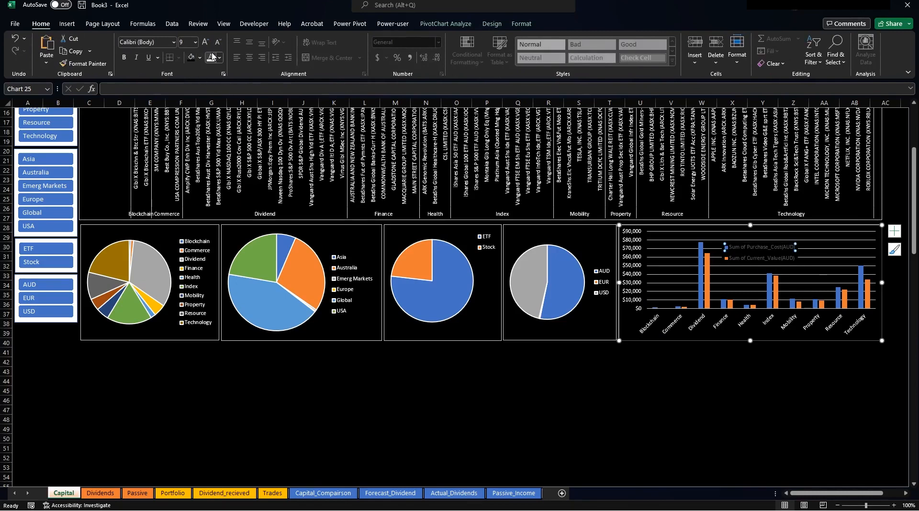
{"action": "left_click", "coordinate": [211, 57]}
{"action": "left_click", "coordinate": [752, 259]}
{"action": "left_click", "coordinate": [209, 57]}
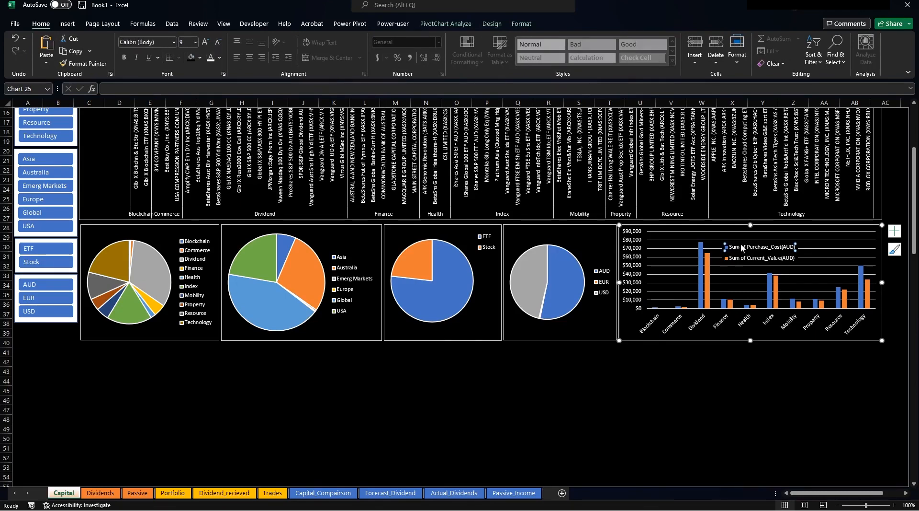
{"action": "left_click", "coordinate": [742, 247]}
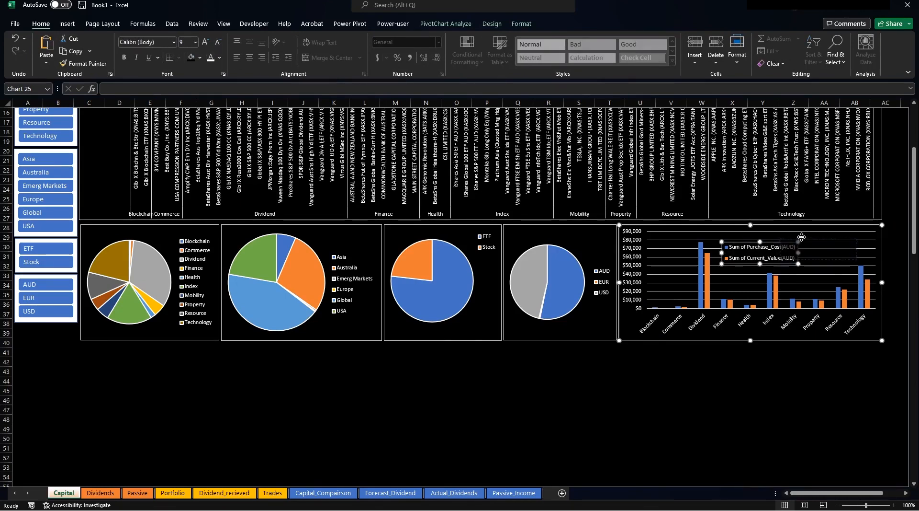
{"action": "left_click_drag", "start_coordinate": [824, 227], "coordinate": [906, 215]}
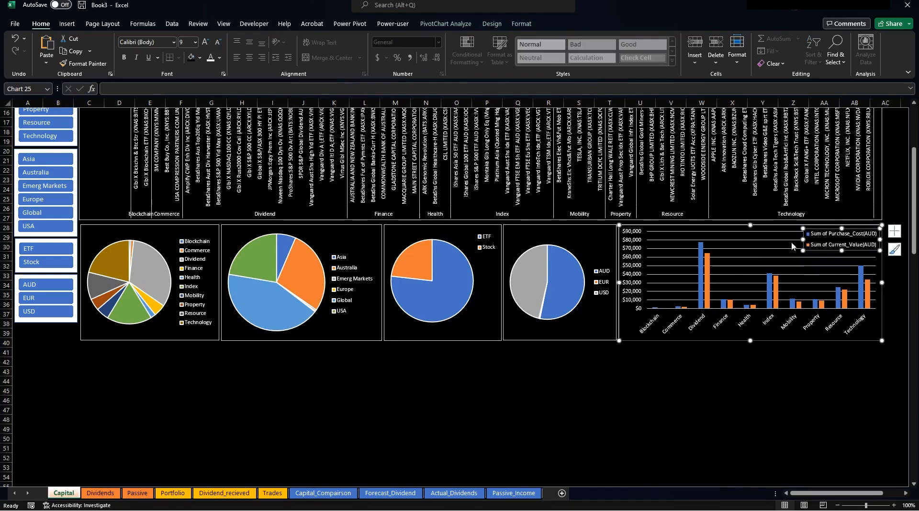
{"action": "left_click", "coordinate": [702, 370]}
{"action": "scroll", "coordinate": [460, 303], "scroll_direction": "up", "scroll_amount": 5}
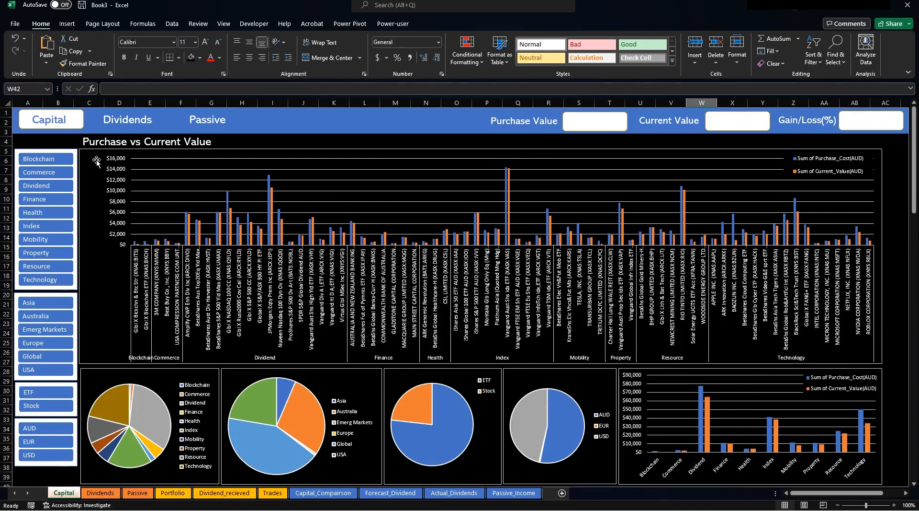
Connect the Thematic Sector slicer to PivotTable5 through PivotTable8 via Report Connections.
{"action": "left_click", "coordinate": [68, 152]}
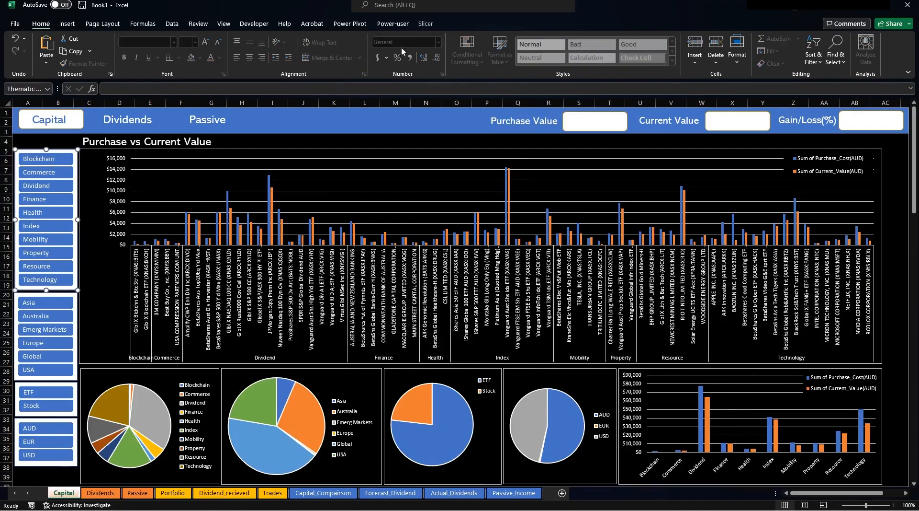
{"action": "left_click", "coordinate": [425, 24]}
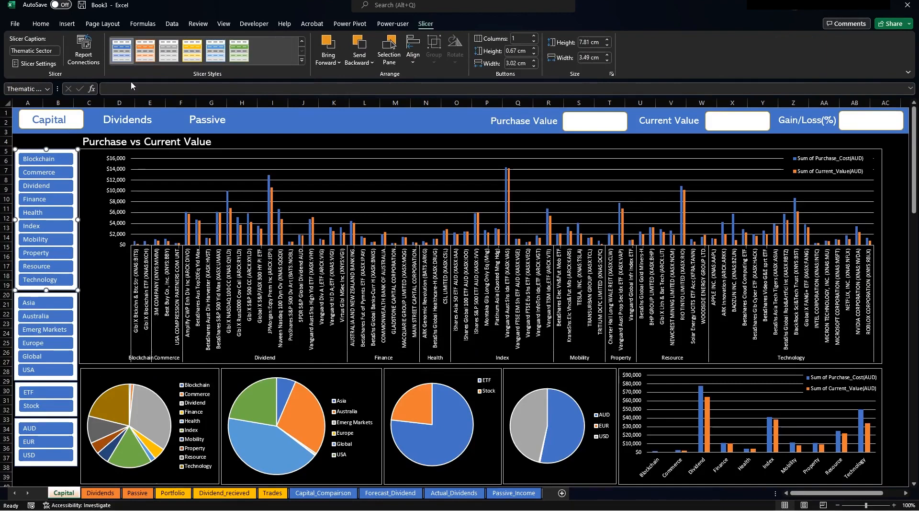
{"action": "left_click", "coordinate": [84, 50]}
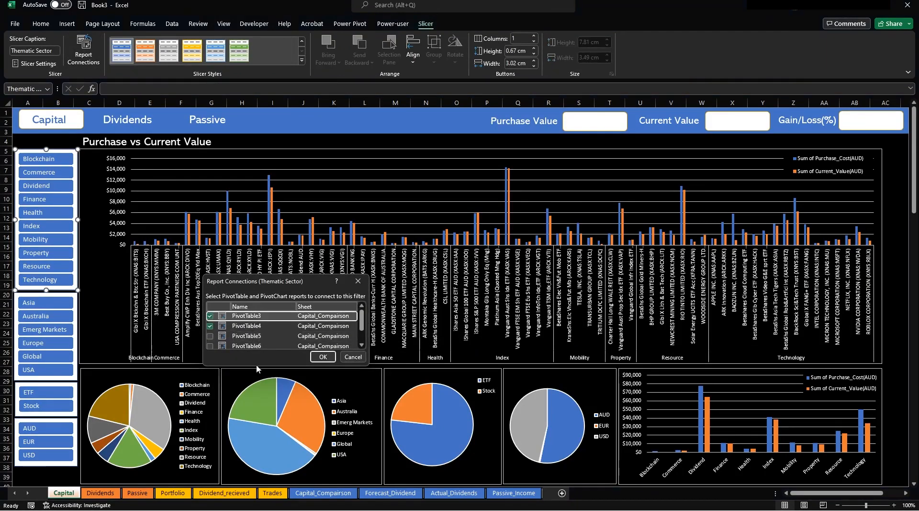
{"action": "left_click_drag", "start_coordinate": [261, 369], "coordinate": [261, 425]}
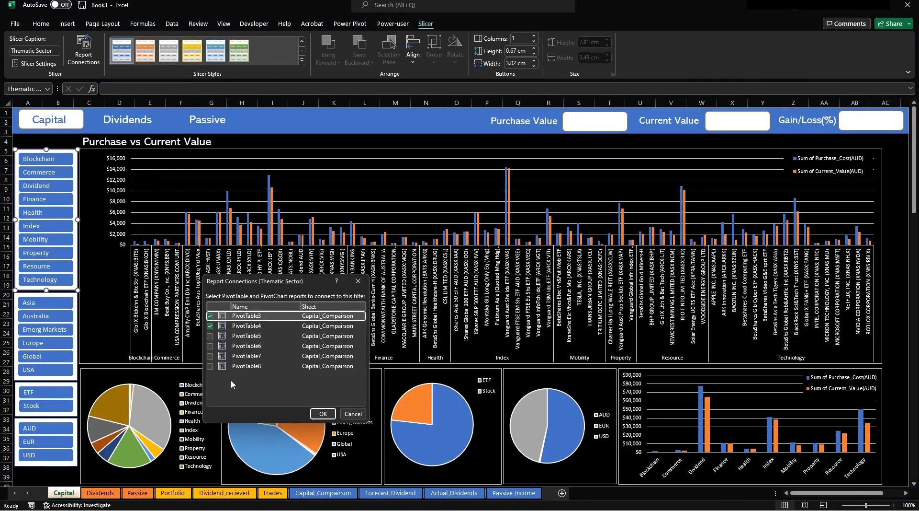
{"action": "left_click", "coordinate": [209, 337]}
{"action": "left_click", "coordinate": [210, 345]}
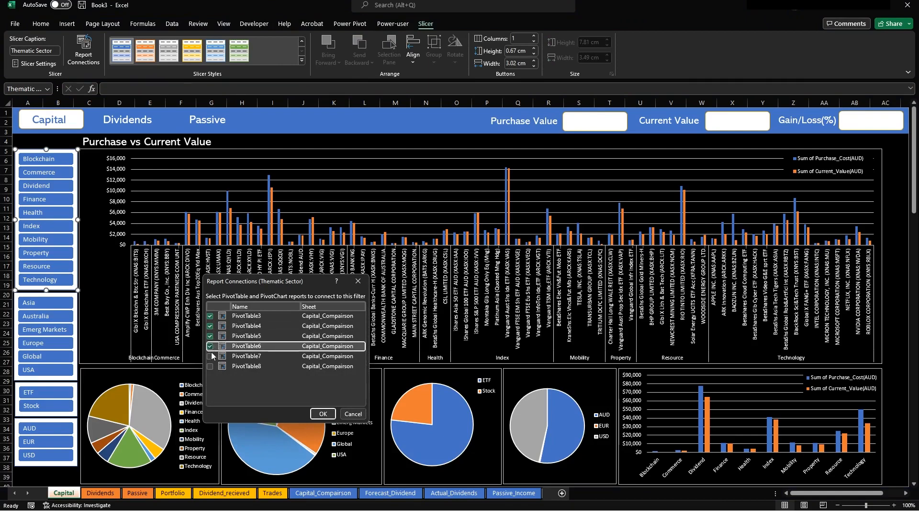
{"action": "left_click", "coordinate": [210, 355]}
{"action": "left_click", "coordinate": [209, 365]}
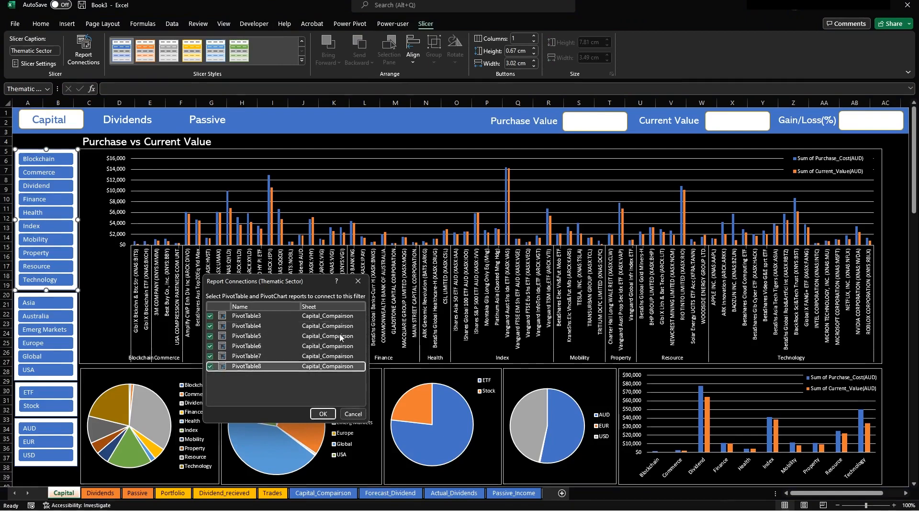
{"action": "left_click", "coordinate": [323, 414]}
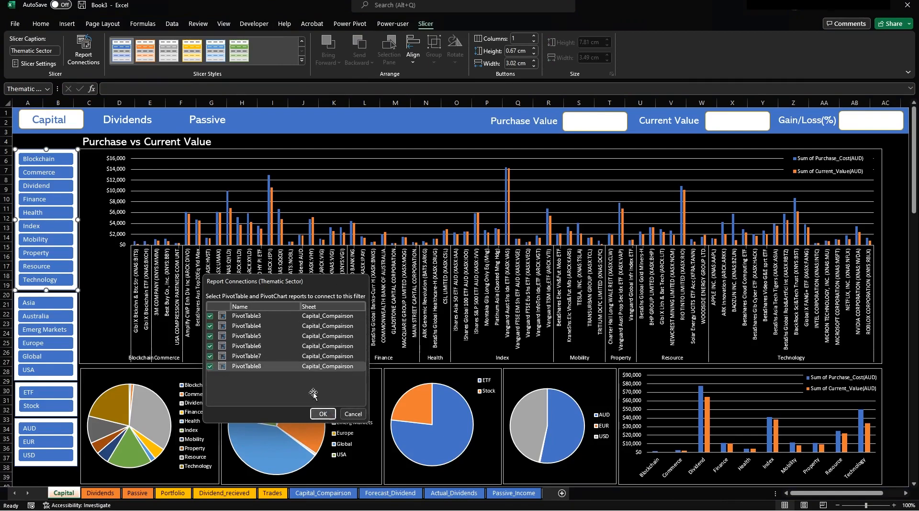
Test the sector slicer with Dividend, Finance and Blockchain, then clear the filter.
{"action": "left_click", "coordinate": [70, 133]}
{"action": "left_click", "coordinate": [48, 186]}
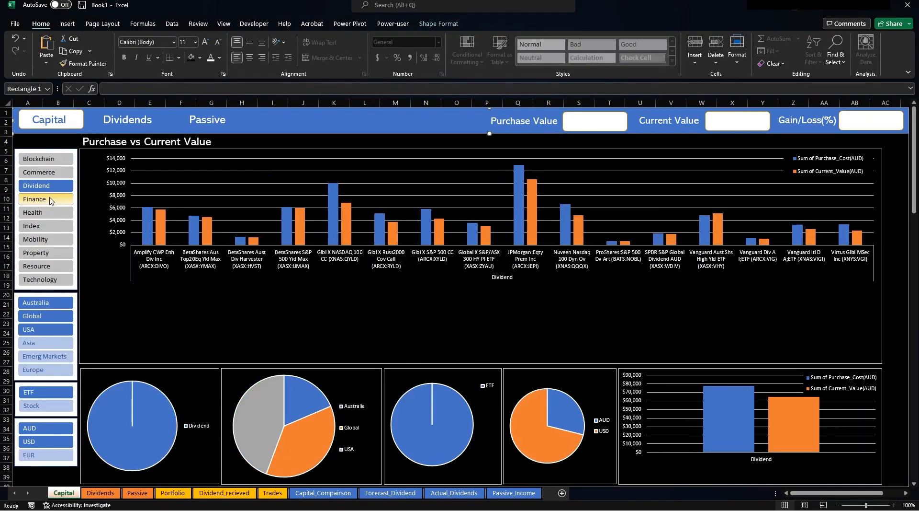
{"action": "left_click", "coordinate": [49, 198]}
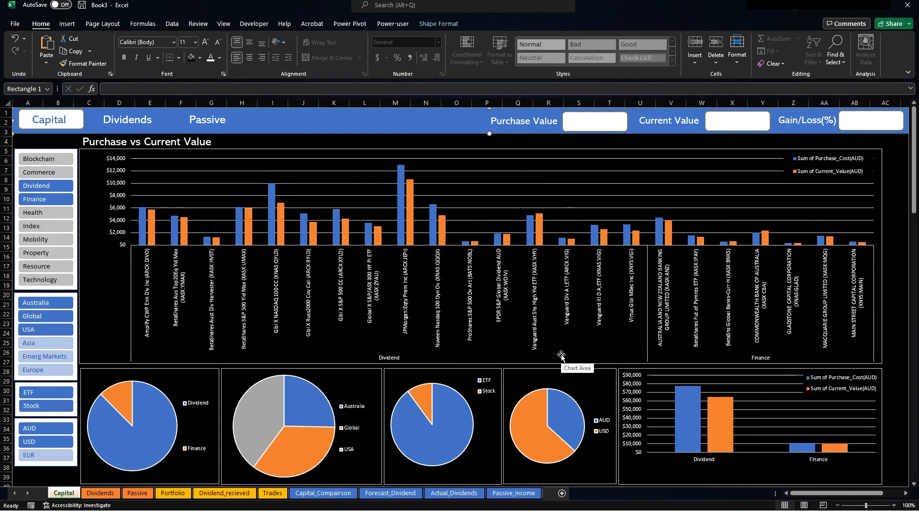
{"action": "left_click", "coordinate": [53, 159]}
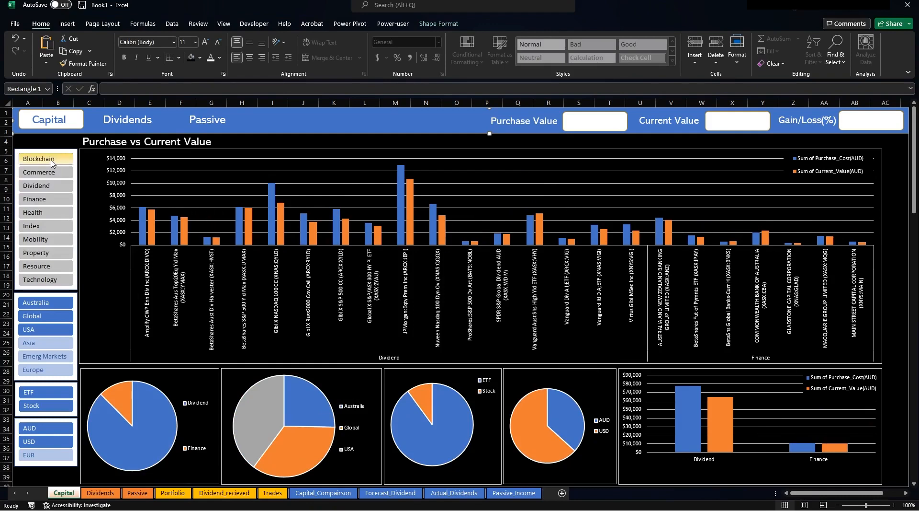
{"action": "left_click", "coordinate": [48, 279], "text": "shift"}
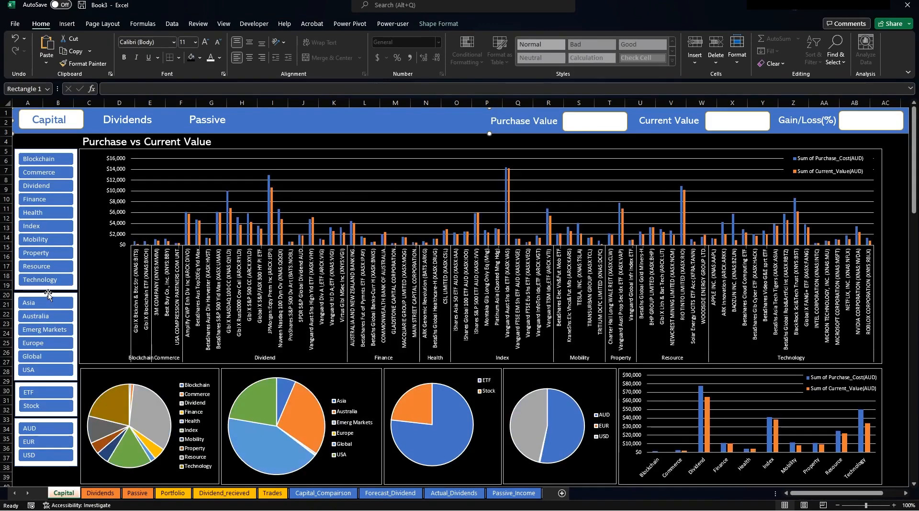
{"action": "left_click", "coordinate": [47, 293]}
Connect the Region slicer to PivotTable4 through PivotTable7.
{"action": "left_click", "coordinate": [426, 24]}
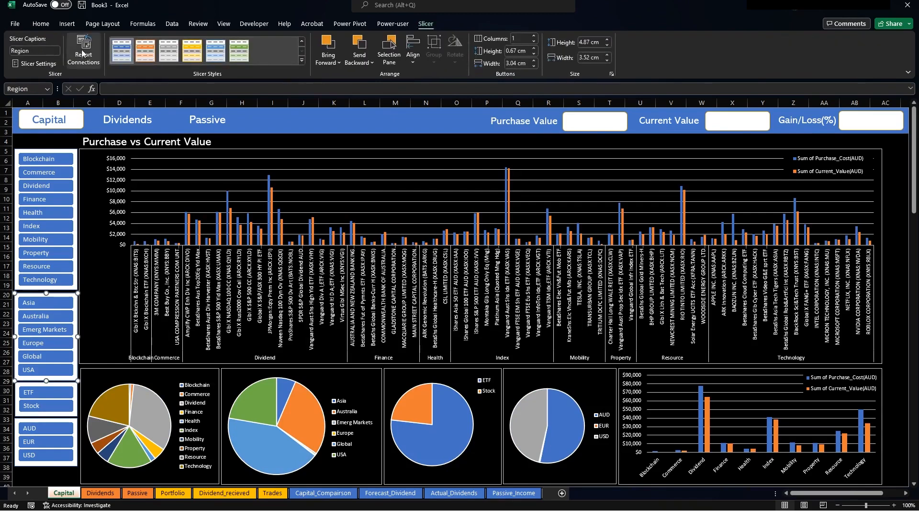
{"action": "left_click", "coordinate": [72, 53]}
{"action": "left_click", "coordinate": [211, 354]}
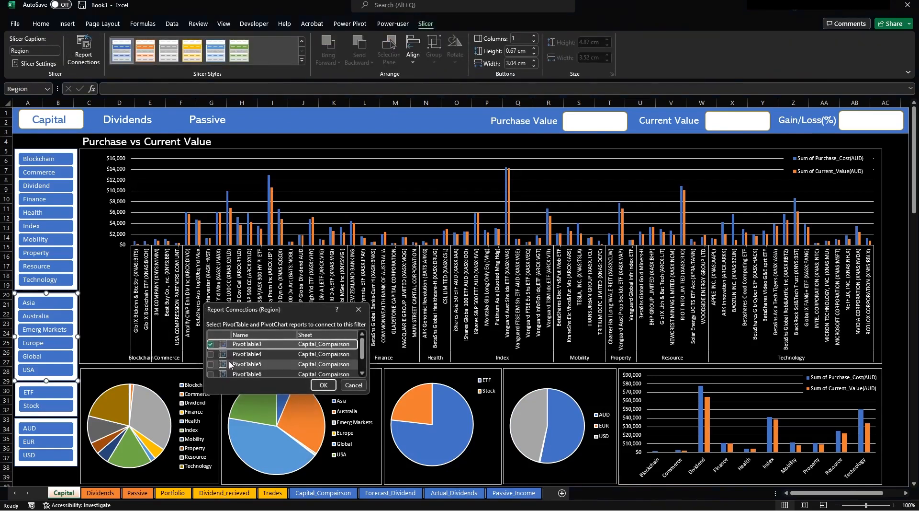
{"action": "left_click", "coordinate": [211, 366]}
{"action": "scroll", "coordinate": [211, 365], "scroll_direction": "down", "scroll_amount": 1}
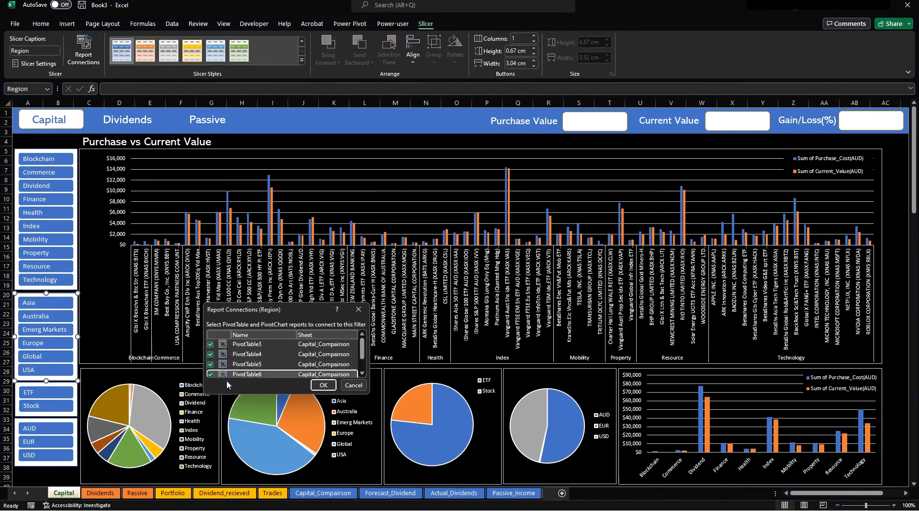
{"action": "left_click", "coordinate": [210, 366]}
{"action": "scroll", "coordinate": [211, 365], "scroll_direction": "down", "scroll_amount": 1}
{"action": "left_click", "coordinate": [211, 363]}
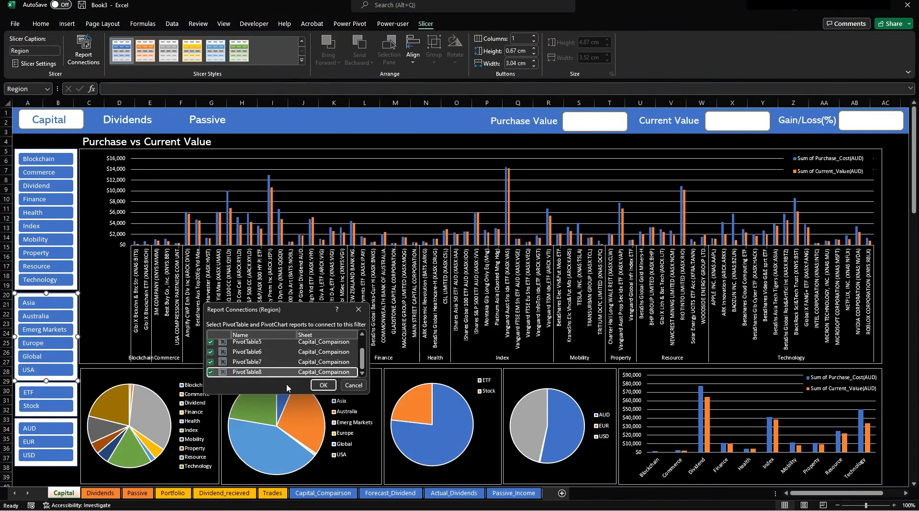
{"action": "left_click", "coordinate": [322, 385]}
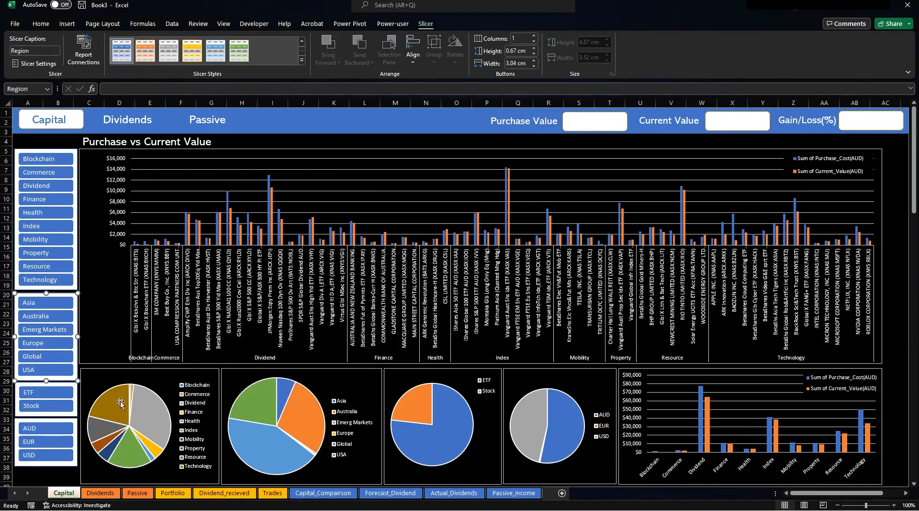
Connect the Type slicer to PivotTable5 through PivotTable8.
{"action": "left_click", "coordinate": [77, 390]}
{"action": "left_click", "coordinate": [83, 52]}
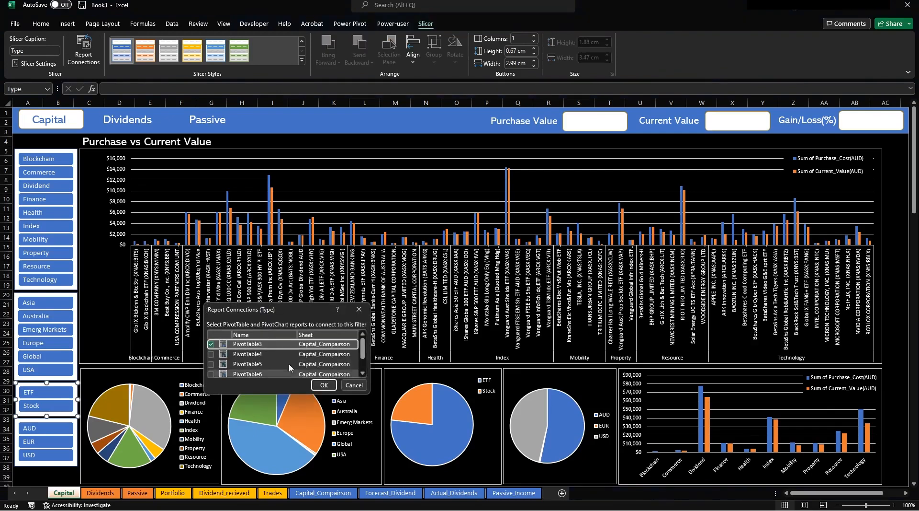
{"action": "left_click", "coordinate": [211, 364]}
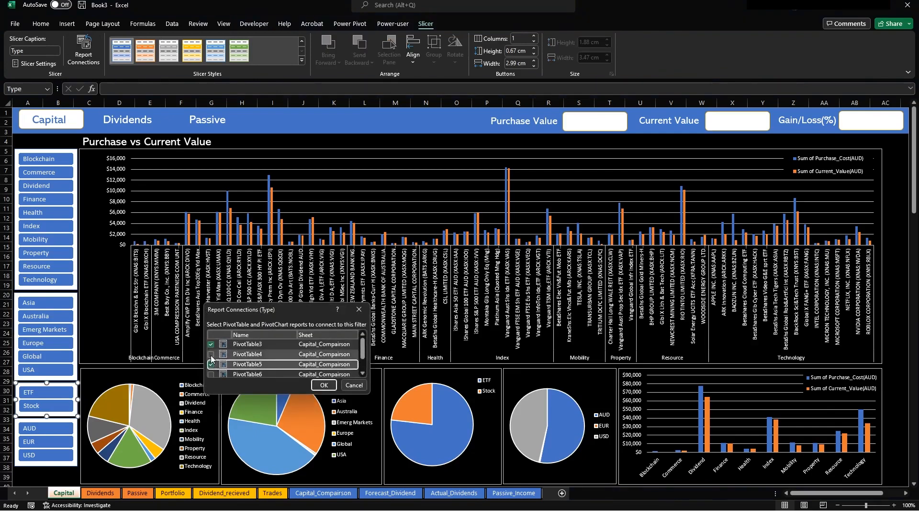
{"action": "scroll", "coordinate": [225, 355], "scroll_direction": "down", "scroll_amount": 1}
{"action": "left_click", "coordinate": [211, 351]}
{"action": "left_click", "coordinate": [211, 362]}
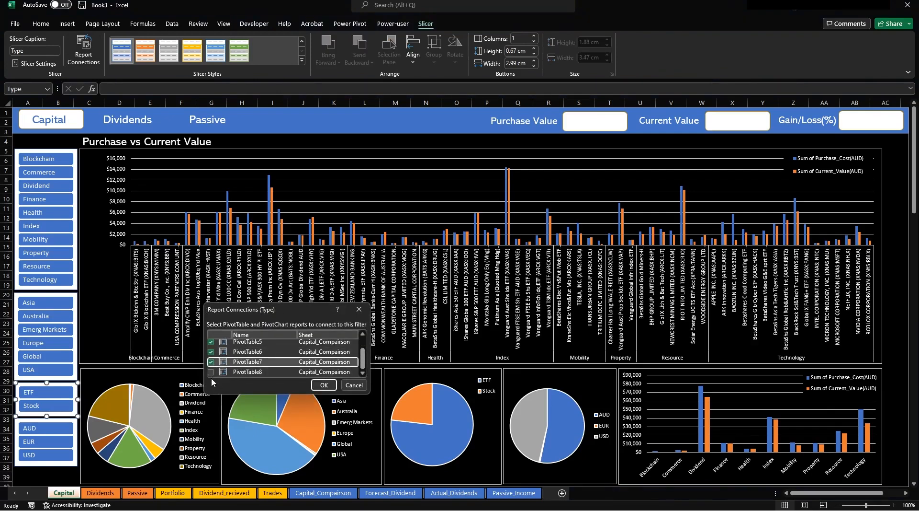
{"action": "left_click", "coordinate": [211, 371]}
{"action": "left_click", "coordinate": [324, 385]}
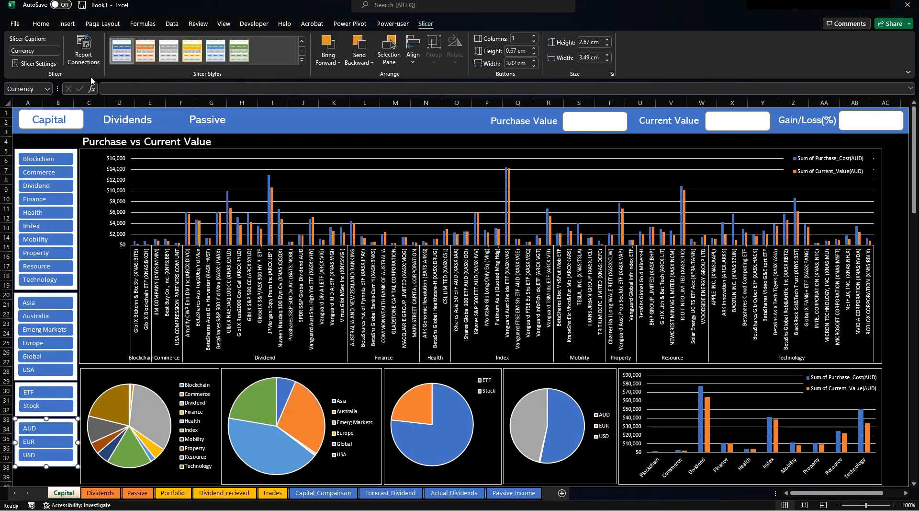
Connect the Currency slicer to PivotTable4 through PivotTable8, then filter the dashboard to ETF.
{"action": "left_click", "coordinate": [83, 48]}
{"action": "left_click", "coordinate": [213, 354]}
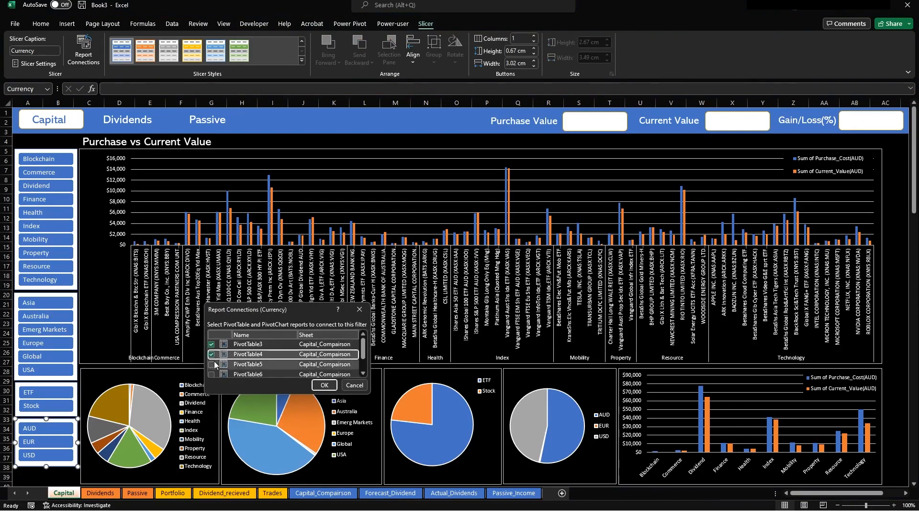
{"action": "left_click", "coordinate": [213, 364]}
{"action": "left_click", "coordinate": [213, 373]}
{"action": "scroll", "coordinate": [230, 363], "scroll_direction": "down", "scroll_amount": 1}
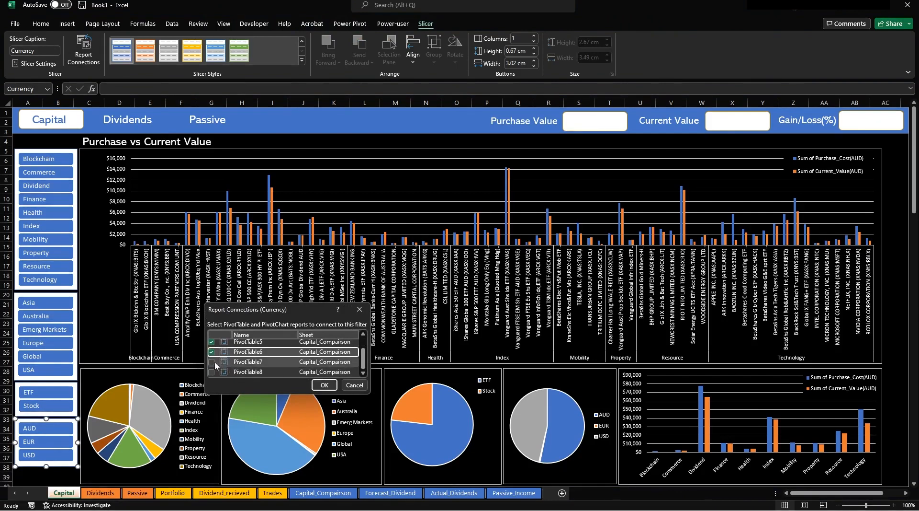
{"action": "left_click", "coordinate": [211, 361]}
{"action": "left_click", "coordinate": [212, 371]}
{"action": "left_click", "coordinate": [325, 384]}
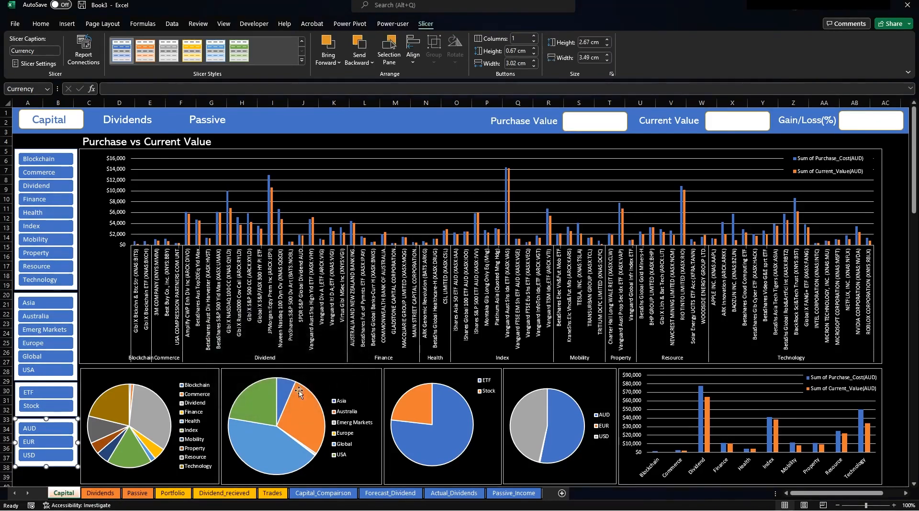
{"action": "left_click", "coordinate": [58, 476]}
{"action": "left_click", "coordinate": [37, 396]}
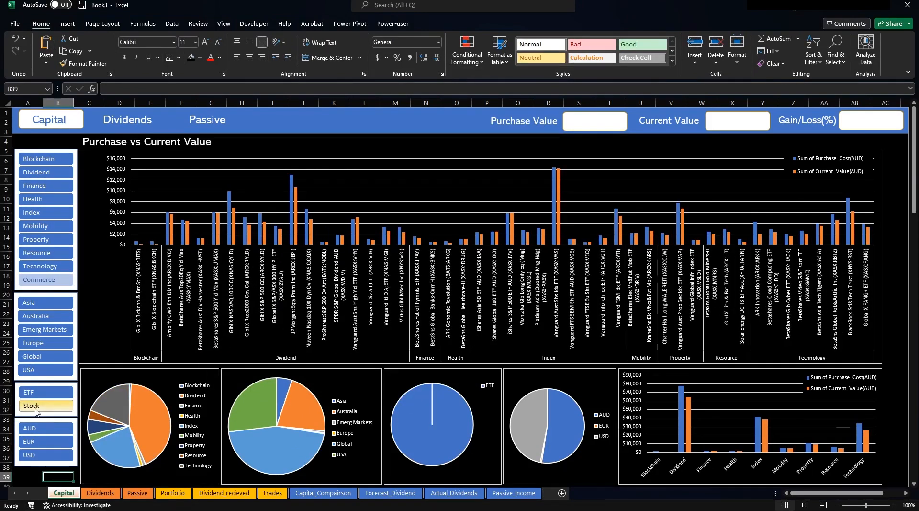
Filter the Type slicer to Stock, then ETF, then both, and go to Capital_Comparison.
{"action": "left_click", "coordinate": [36, 406]}
{"action": "left_click", "coordinate": [35, 392]}
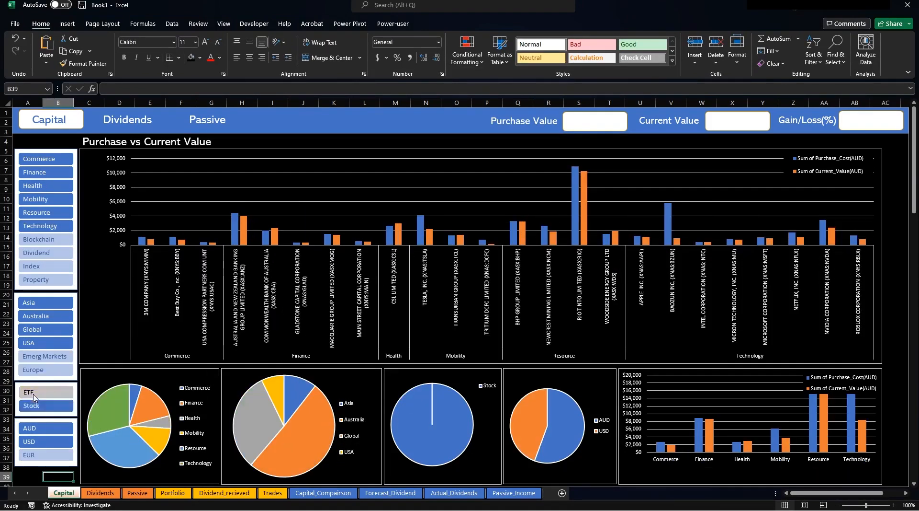
{"action": "left_click", "coordinate": [35, 405], "text": "ctrl"}
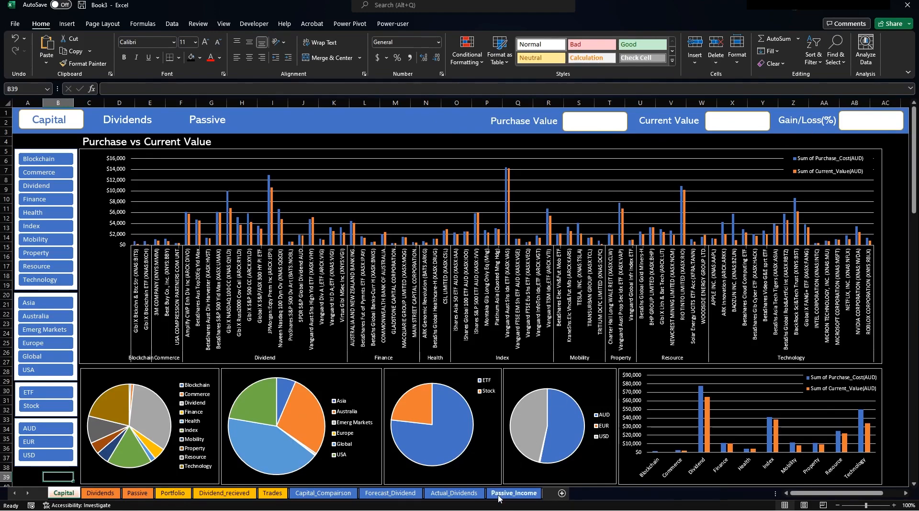
{"action": "left_click", "coordinate": [323, 493]}
Enter Total Purchase, Current Value and Gain/Loss($) labels down column J from J2.
{"action": "scroll", "coordinate": [717, 158], "scroll_direction": "up", "scroll_amount": 8}
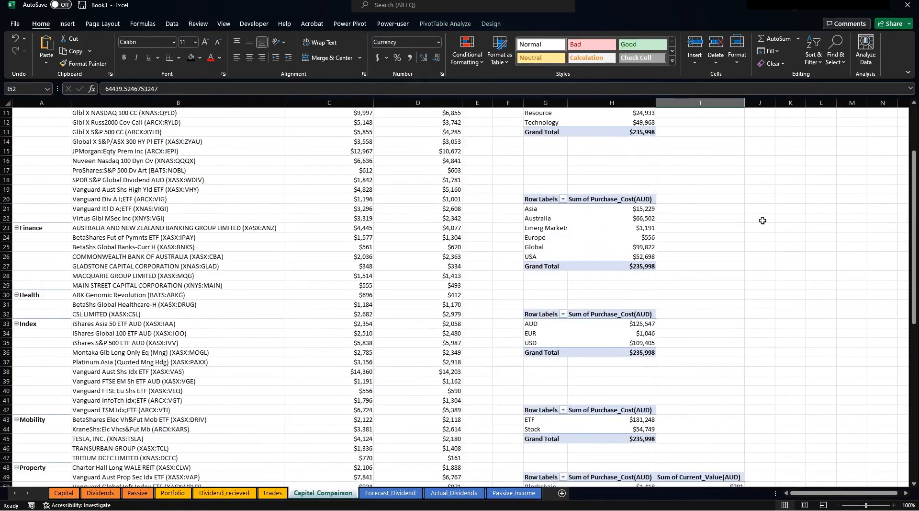
{"action": "left_click", "coordinate": [774, 123]}
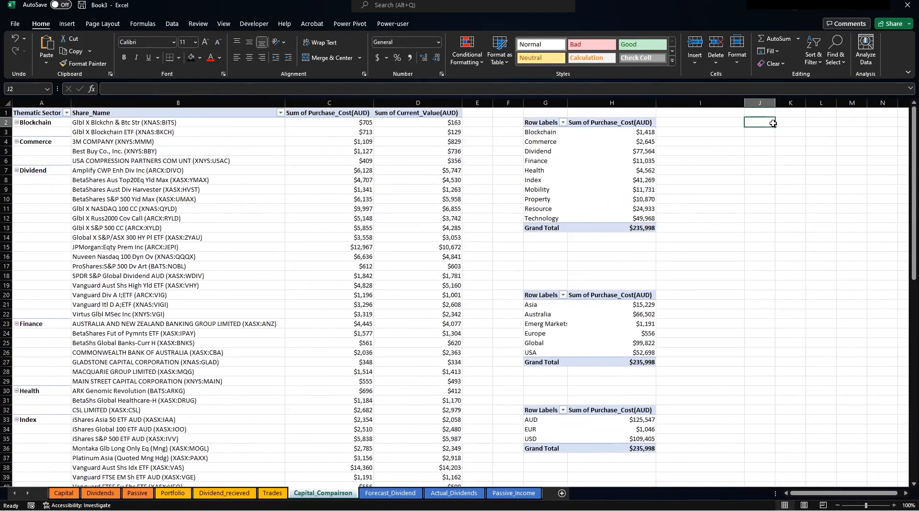
{"action": "type", "text": "Total Pur"}
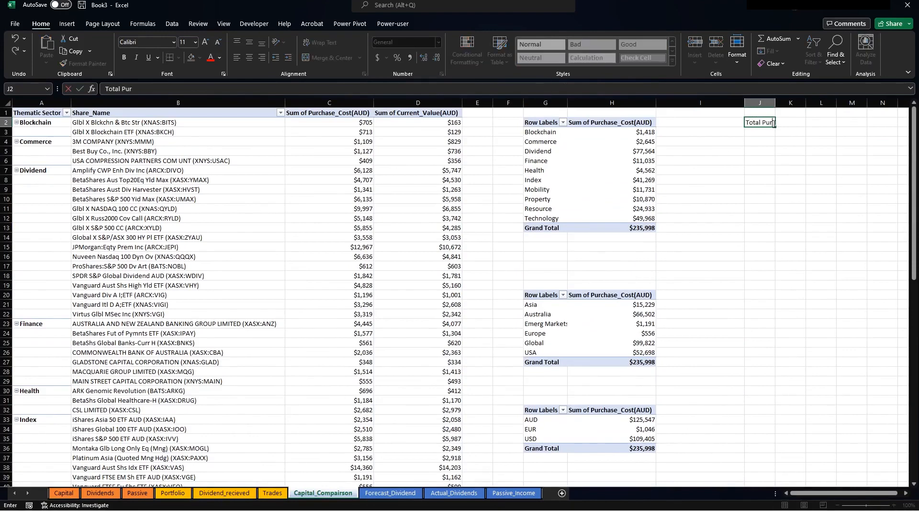
{"action": "type", "text": "chase"}
{"action": "key", "text": "Return"}
{"action": "type", "text": "Current Value"}
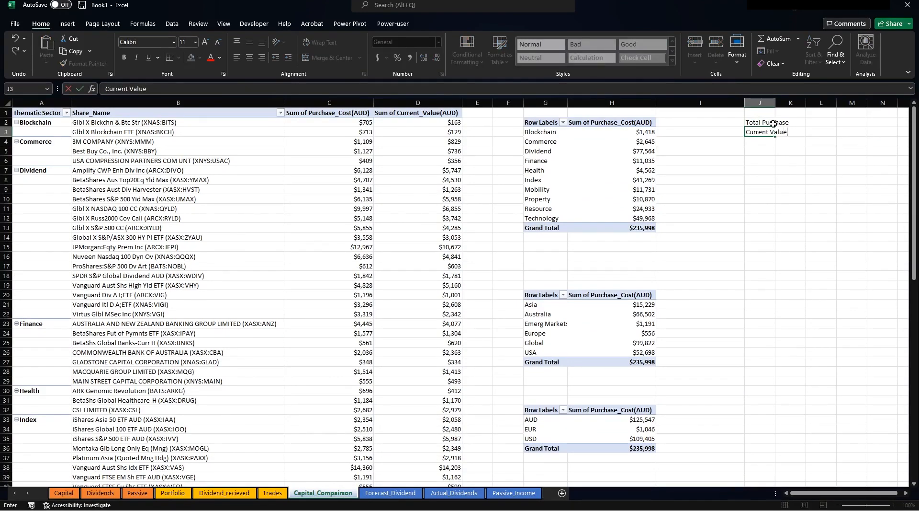
{"action": "key", "text": "Return"}
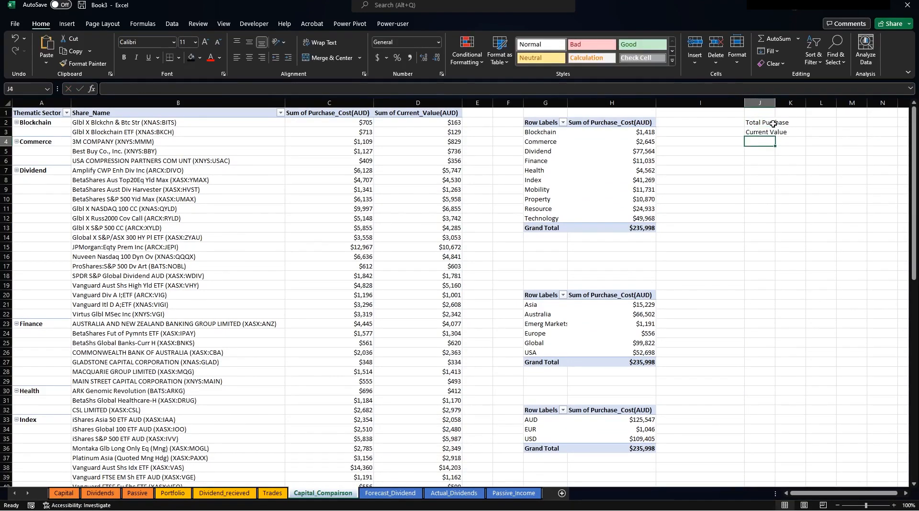
{"action": "type", "text": "Gain/"}
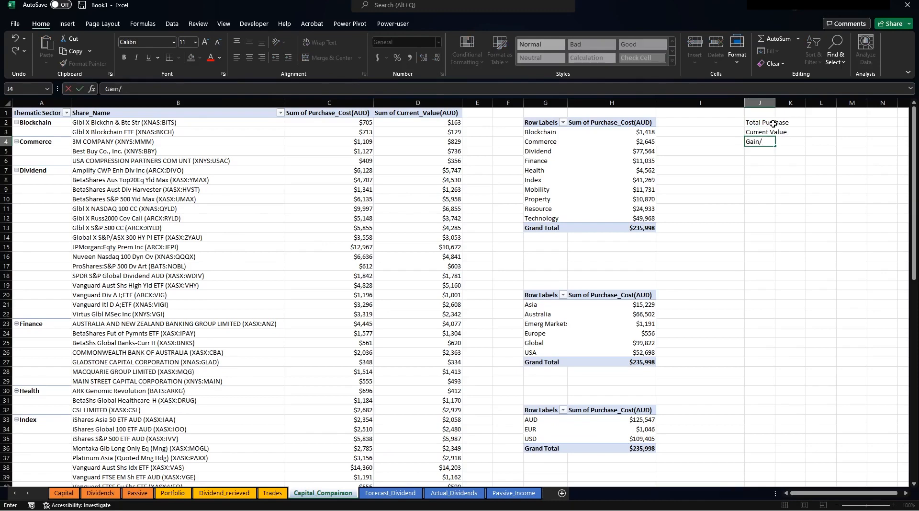
{"action": "type", "text": ":LoLoss($)"}
{"action": "key", "text": "Return"}
{"action": "type", "text": "Gain/Loss($)"}
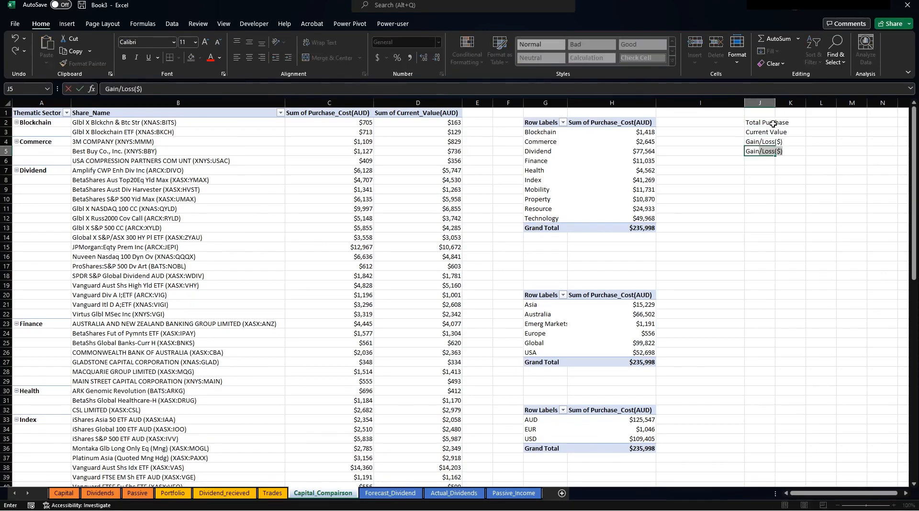
{"action": "key", "text": "Return"}
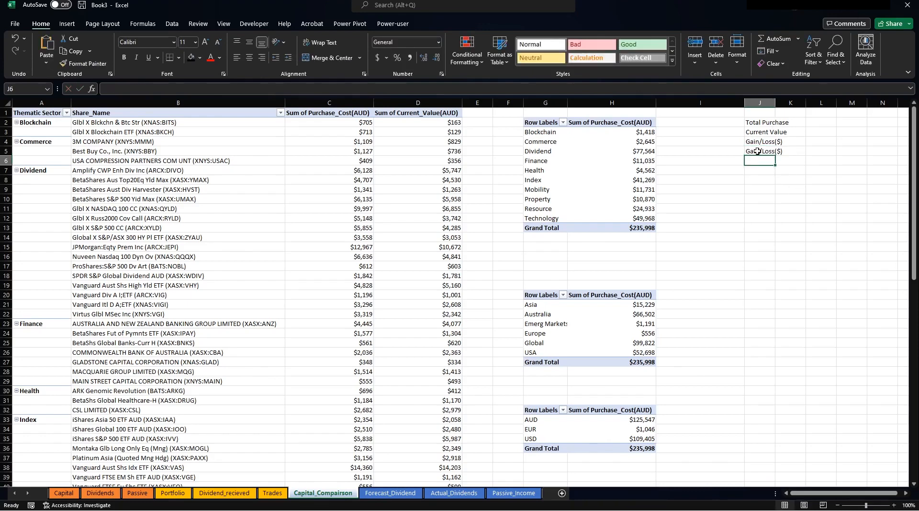
Change J5's label to Gain/Loss(%) and widen column J to fit the labels.
{"action": "left_click", "coordinate": [758, 151]}
{"action": "type", "text": "($)"}
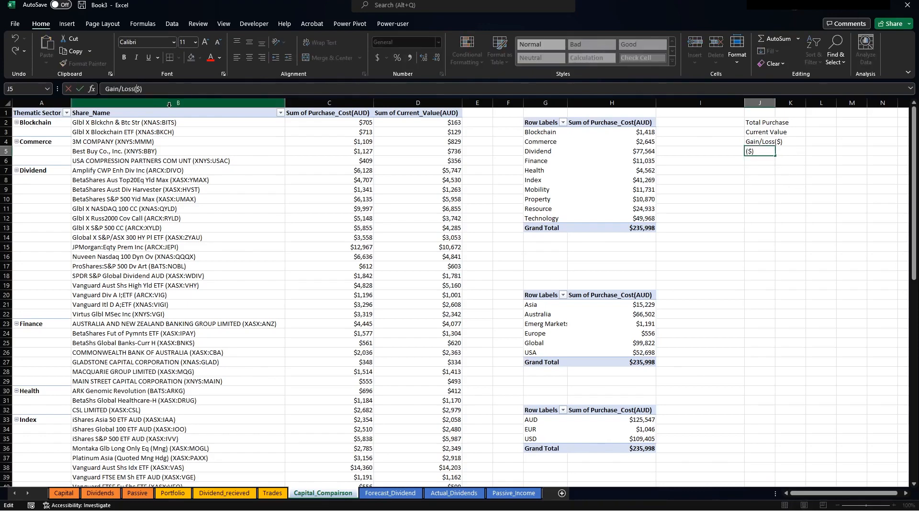
{"action": "key", "text": "BackSpace"}
{"action": "key", "text": "Return"}
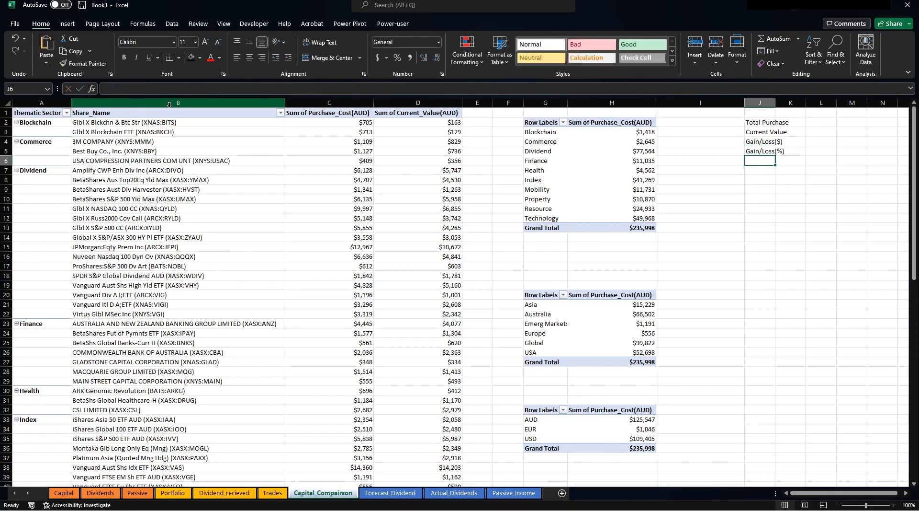
{"action": "left_click_drag", "start_coordinate": [775, 104], "coordinate": [799, 105]}
Enter =SUM(C:C) in K2 ($235,998) and =SUM(D:D) in K3 ($194,962).
{"action": "left_click", "coordinate": [818, 123]}
{"action": "type", "text": "+sumi"}
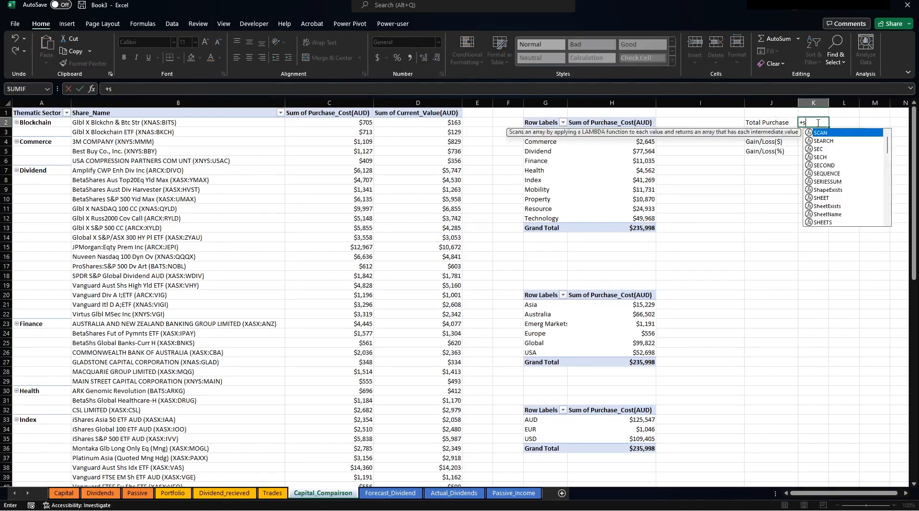
{"action": "key", "text": "BackSpace"}
{"action": "type", "text": "("}
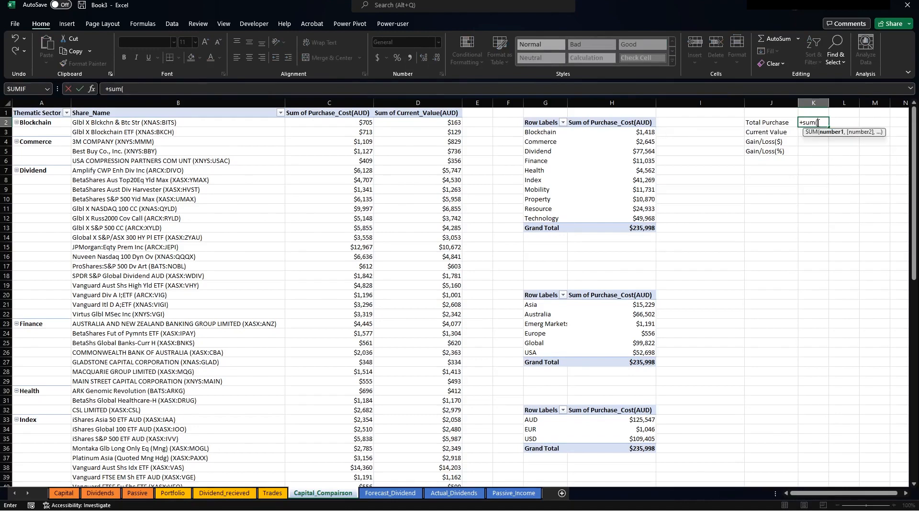
{"action": "left_click", "coordinate": [332, 102]}
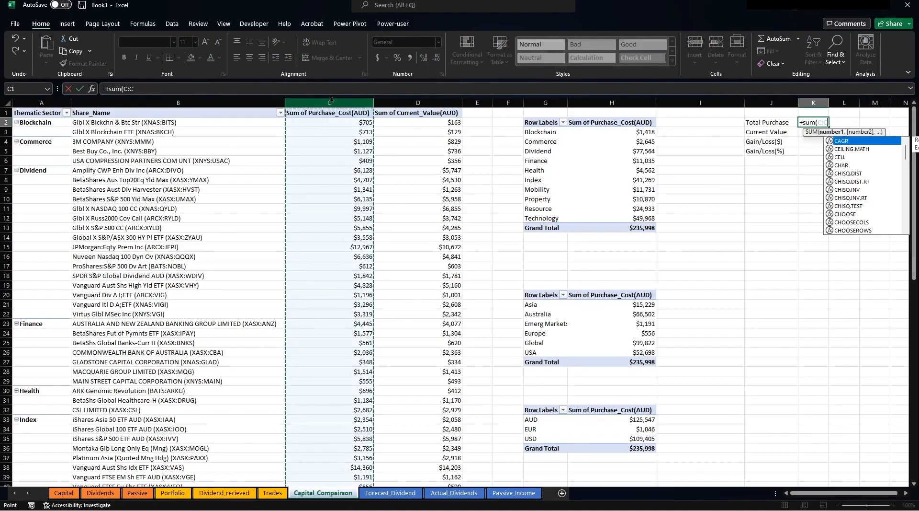
{"action": "type", "text": ")"}
{"action": "key", "text": "Return"}
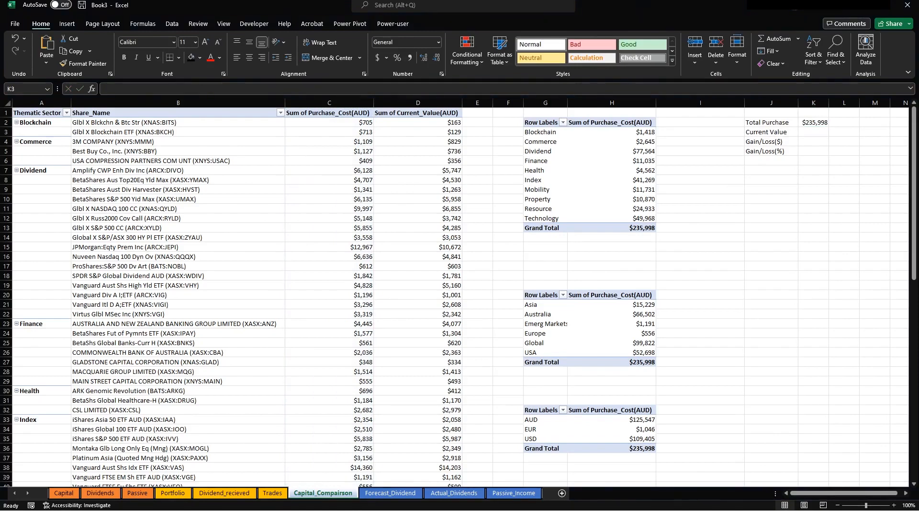
{"action": "left_click", "coordinate": [816, 129]}
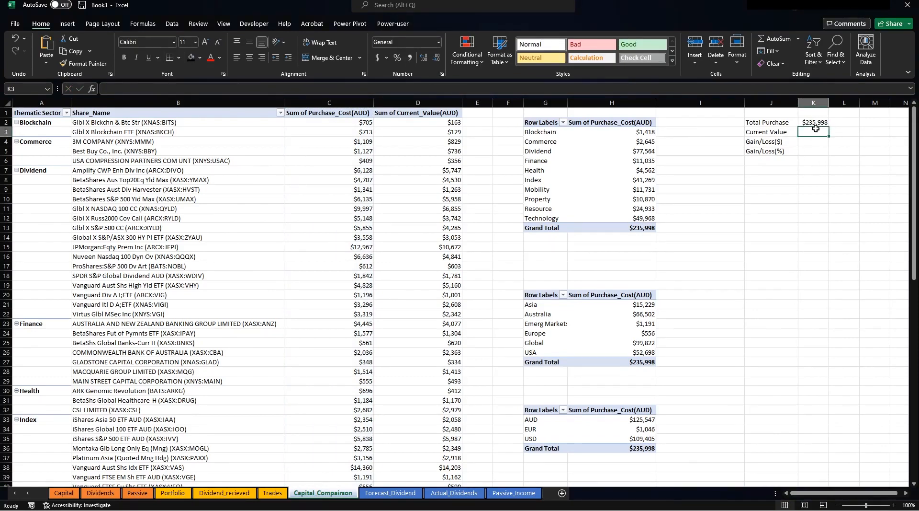
{"action": "type", "text": "+sum("}
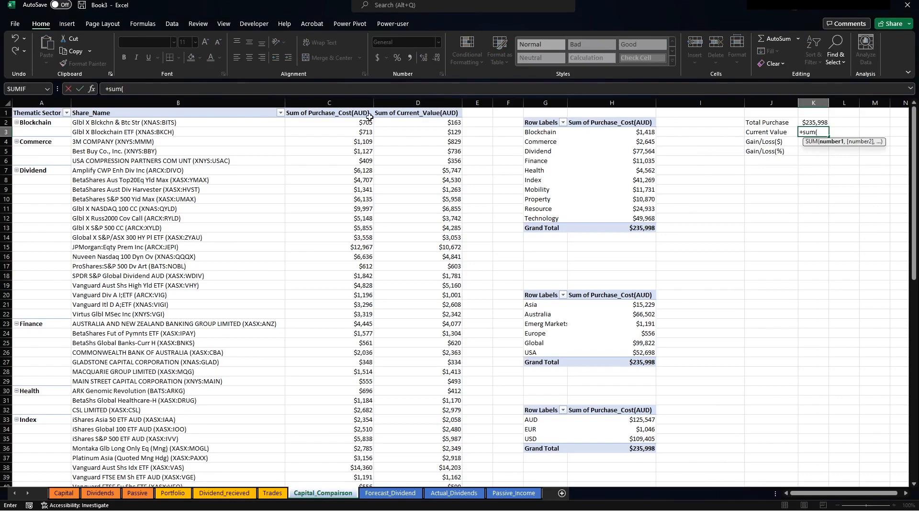
{"action": "left_click", "coordinate": [419, 101]}
{"action": "key", "text": "Return"}
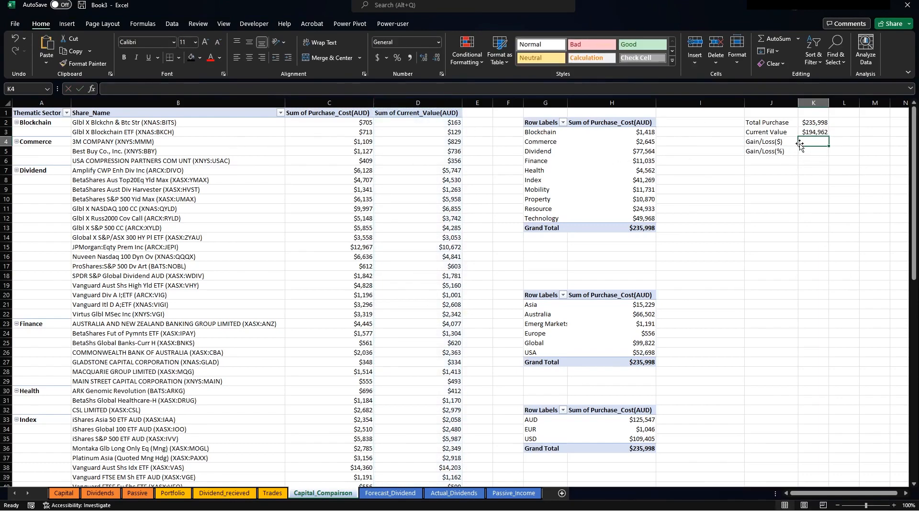
Enter =K3-K2 in K4 for a Gain/Loss($) of -$41,036, then select K5.
{"action": "type", "text": "+"}
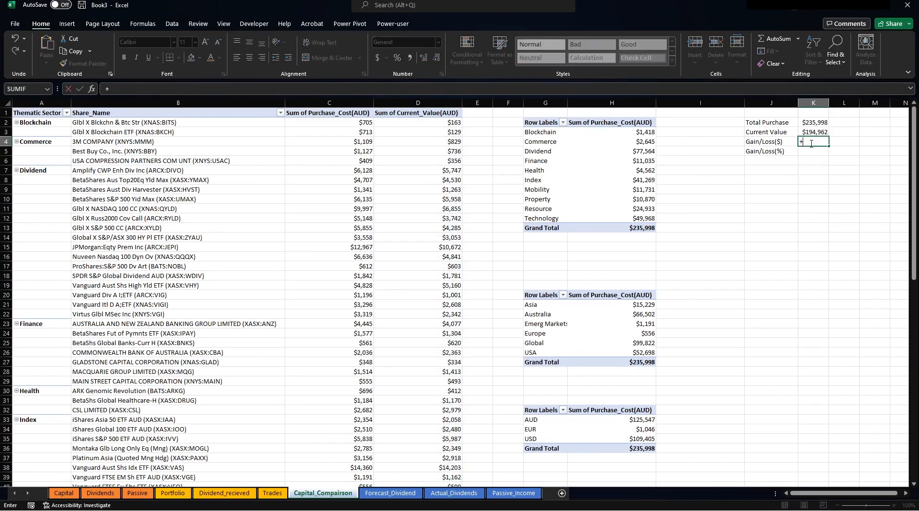
{"action": "key", "text": "Up"}
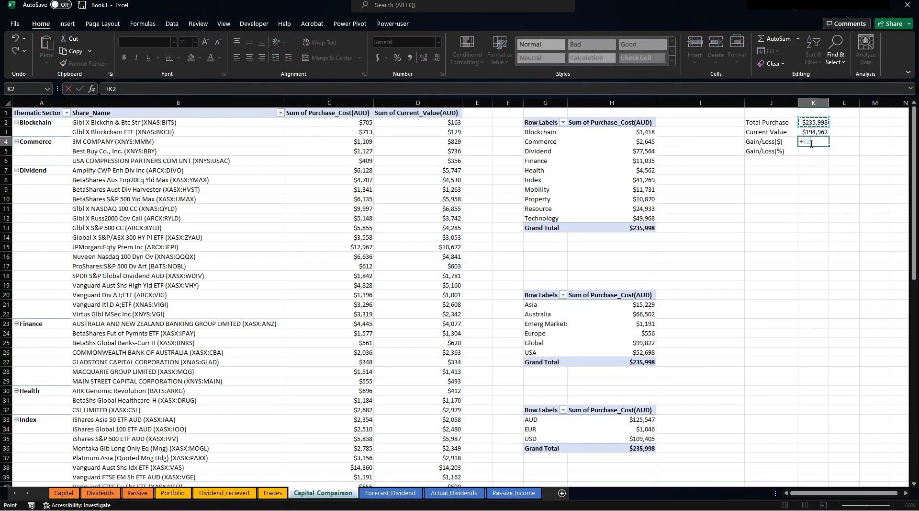
{"action": "type", "text": "-"}
{"action": "key", "text": "Up"}
{"action": "key", "text": "Up"}
{"action": "key", "text": "Return"}
{"action": "left_click", "coordinate": [811, 143]}
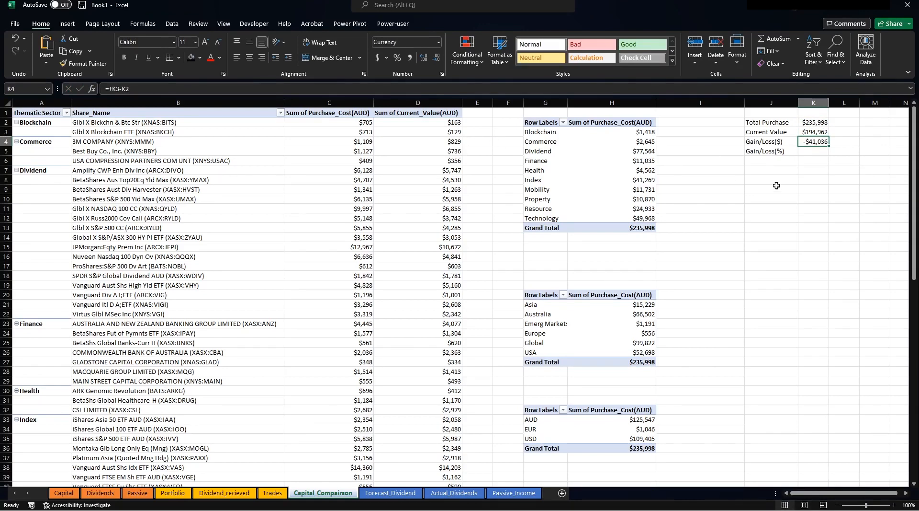
{"action": "left_click", "coordinate": [816, 151]}
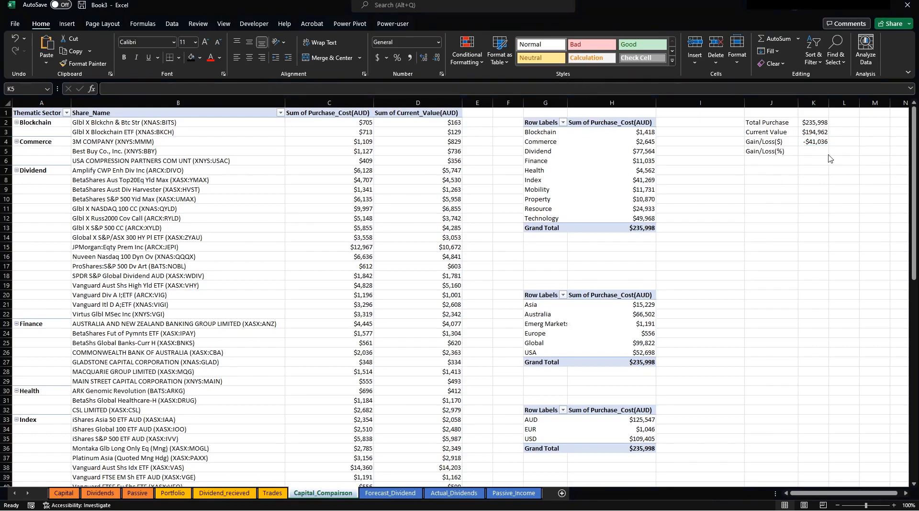
{"action": "left_click", "coordinate": [817, 148]}
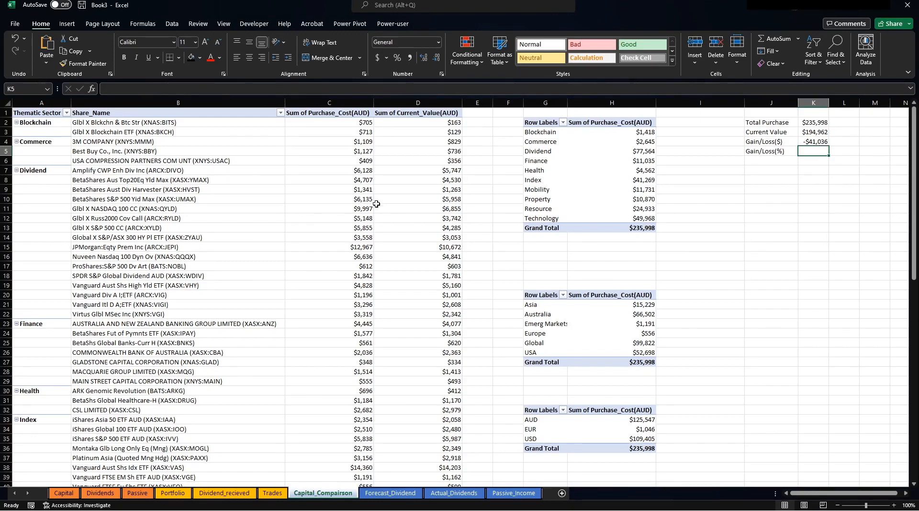
Check the Trades, Dividend_recieved and Portfolio sheets, then return to Capital_Comparison.
{"action": "left_click", "coordinate": [273, 493]}
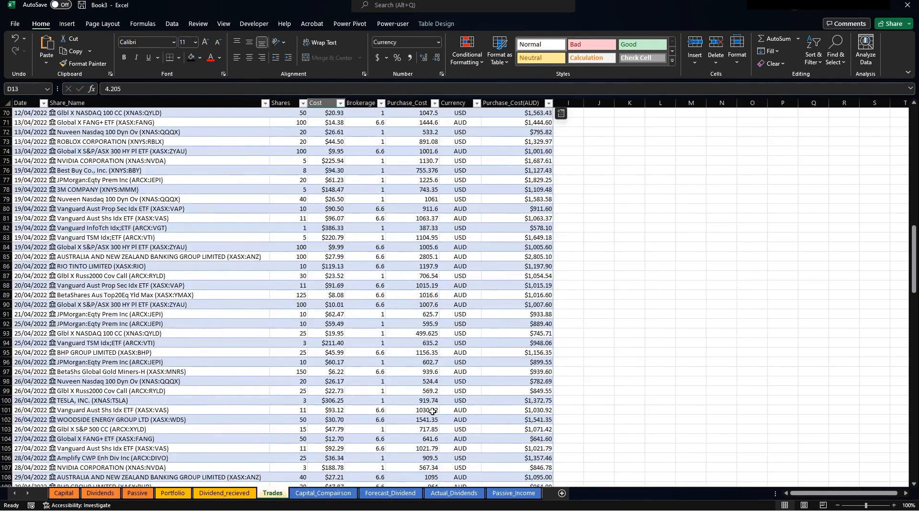
{"action": "left_click", "coordinate": [519, 152]}
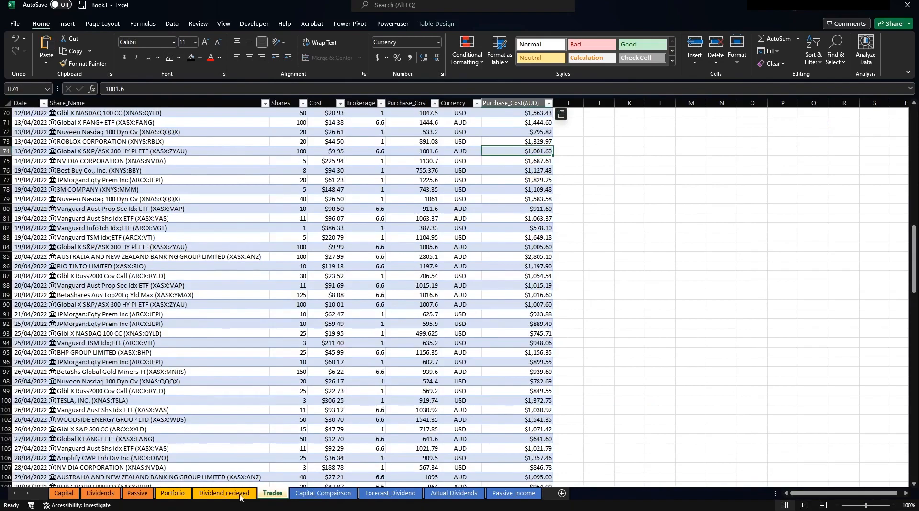
{"action": "left_click", "coordinate": [225, 493]}
{"action": "left_click", "coordinate": [174, 493]}
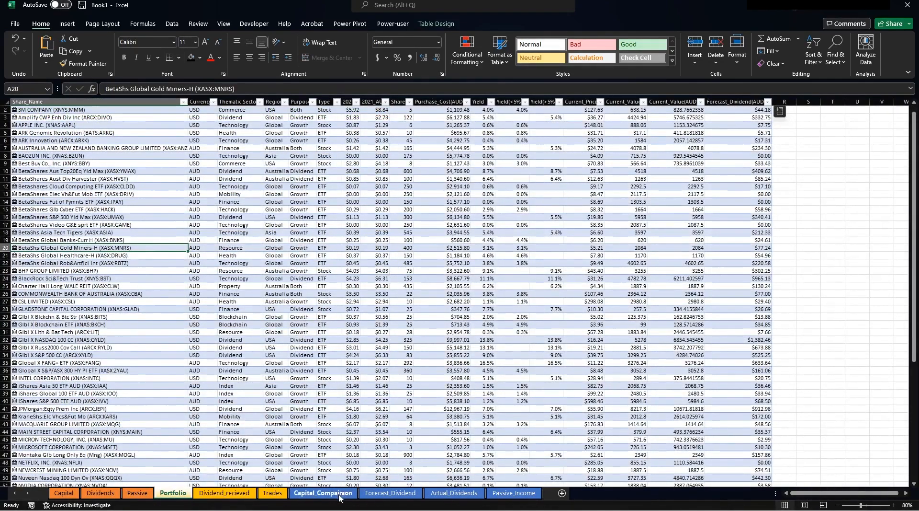
{"action": "left_click", "coordinate": [324, 493]}
Enter the Gain/Loss(%) formula =K4/K2 in cell K5.
{"action": "left_click", "coordinate": [772, 161]}
{"action": "left_click", "coordinate": [803, 150]}
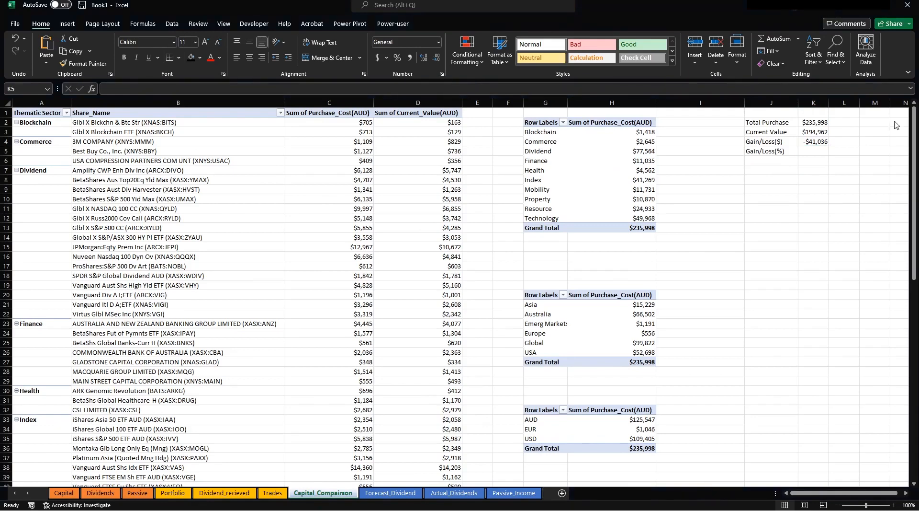
{"action": "left_click", "coordinate": [814, 150]}
{"action": "left_click", "coordinate": [809, 148]}
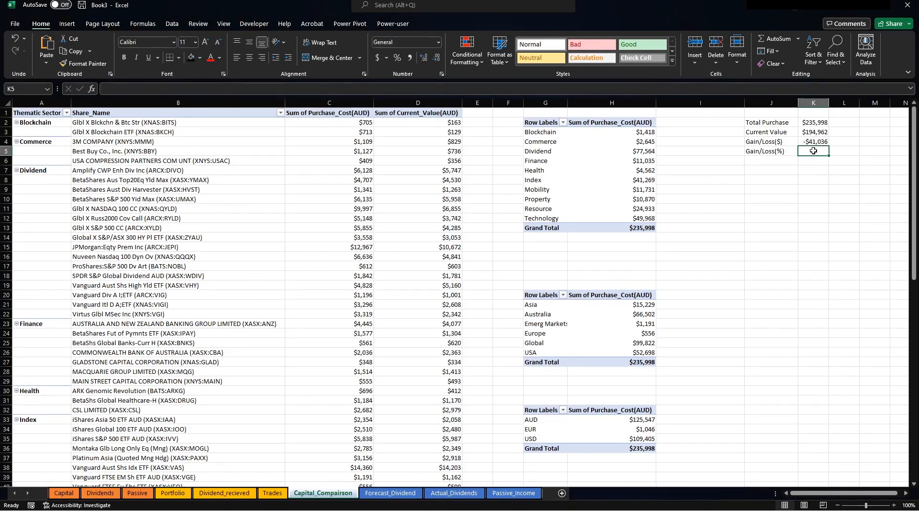
{"action": "type", "text": "+"}
{"action": "left_click", "coordinate": [809, 140]}
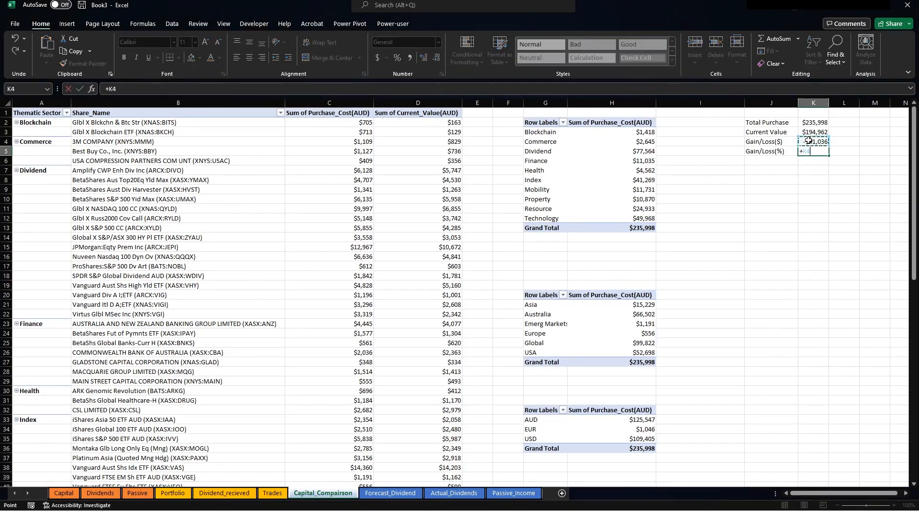
{"action": "type", "text": "/"}
{"action": "left_click", "coordinate": [817, 122]}
{"action": "key", "text": "Return"}
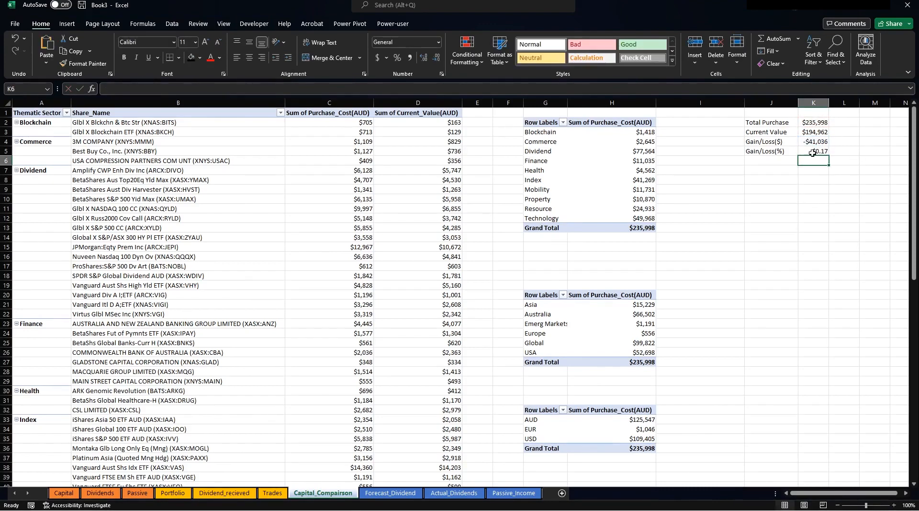
Apply Percent Style to K5 so it displays -17%.
{"action": "left_click", "coordinate": [813, 151]}
{"action": "left_click", "coordinate": [398, 57]}
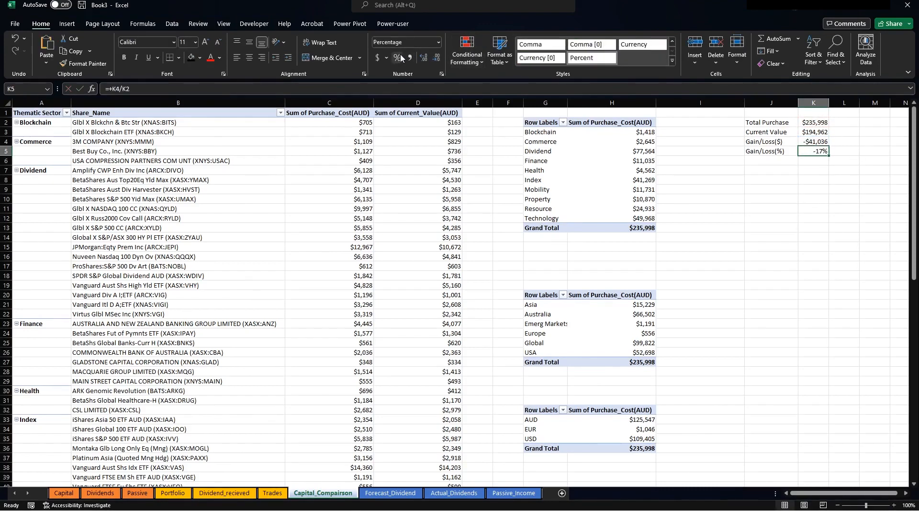
{"action": "left_click", "coordinate": [750, 196]}
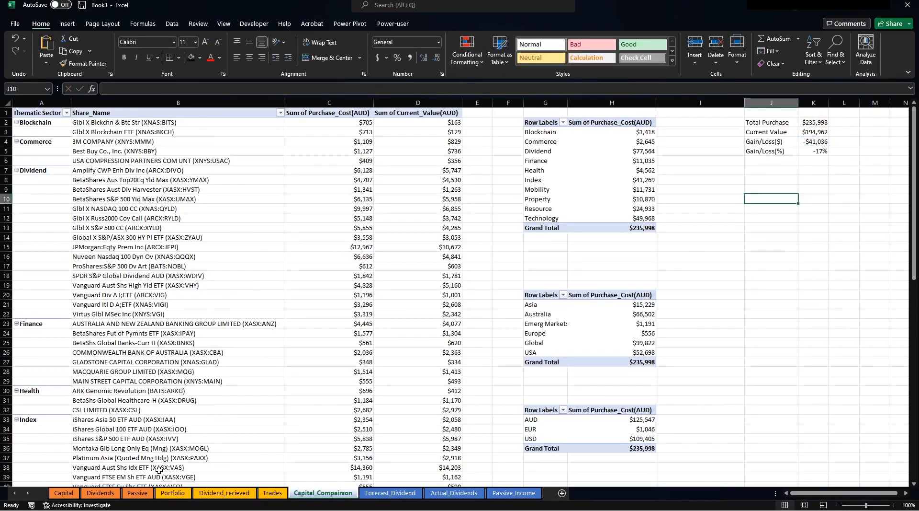
Try editing the Purchase Value box text, then copy the Total Purchase figure from K2.
{"action": "left_click", "coordinate": [68, 493]}
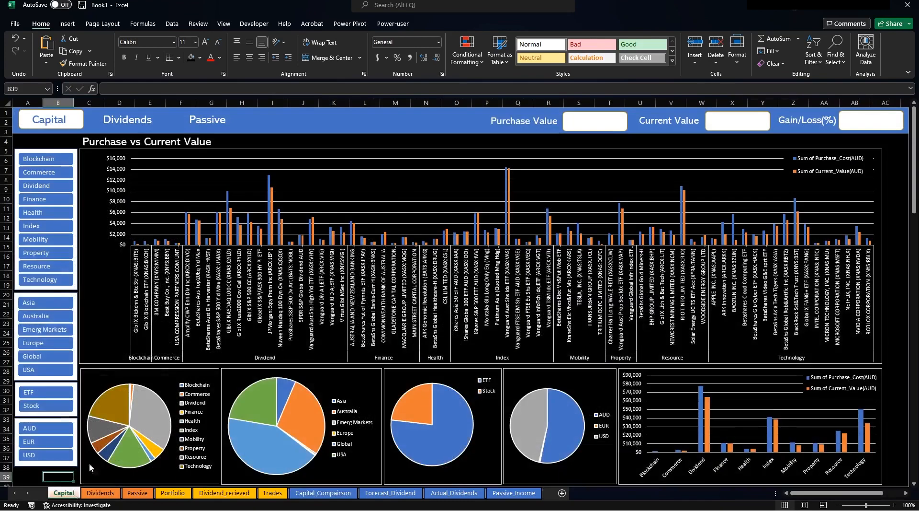
{"action": "right_click", "coordinate": [602, 125]}
{"action": "left_click", "coordinate": [634, 202]}
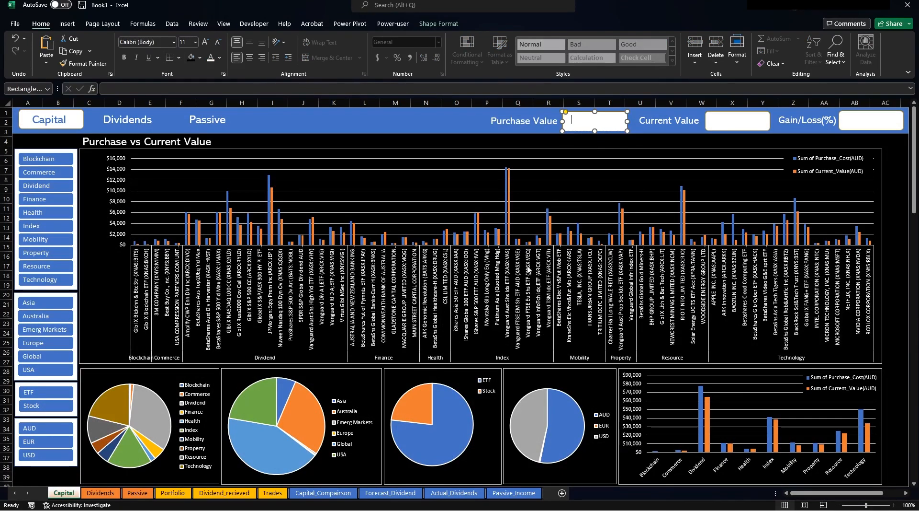
{"action": "left_click", "coordinate": [323, 492]}
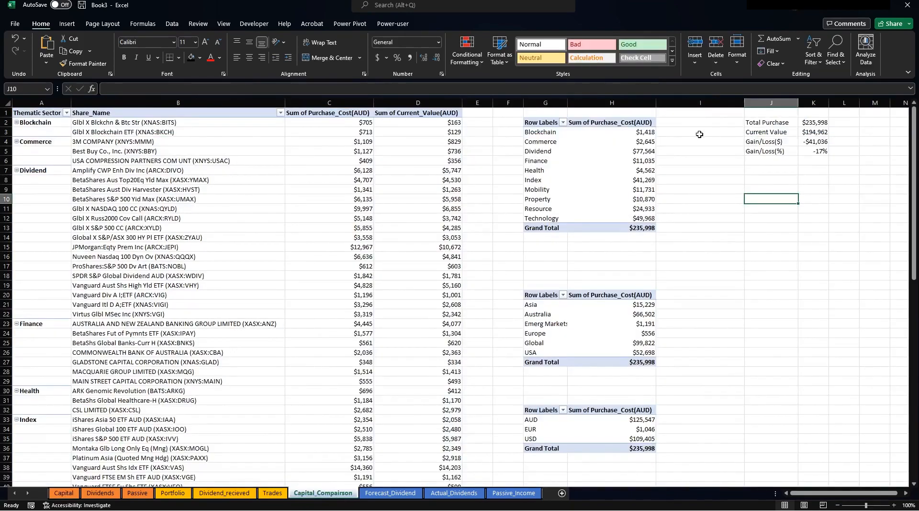
{"action": "left_click", "coordinate": [804, 126]}
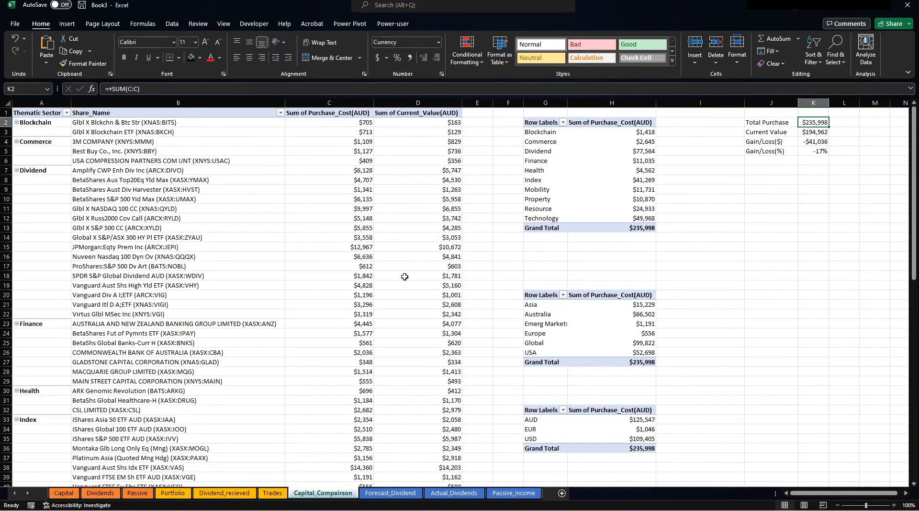
{"action": "key", "text": "ctrl+c"}
{"action": "left_click", "coordinate": [64, 492]}
Link the Purchase Value box to Capital_Comparison!K2 ($235,998), vertically centred.
{"action": "left_click", "coordinate": [598, 120]}
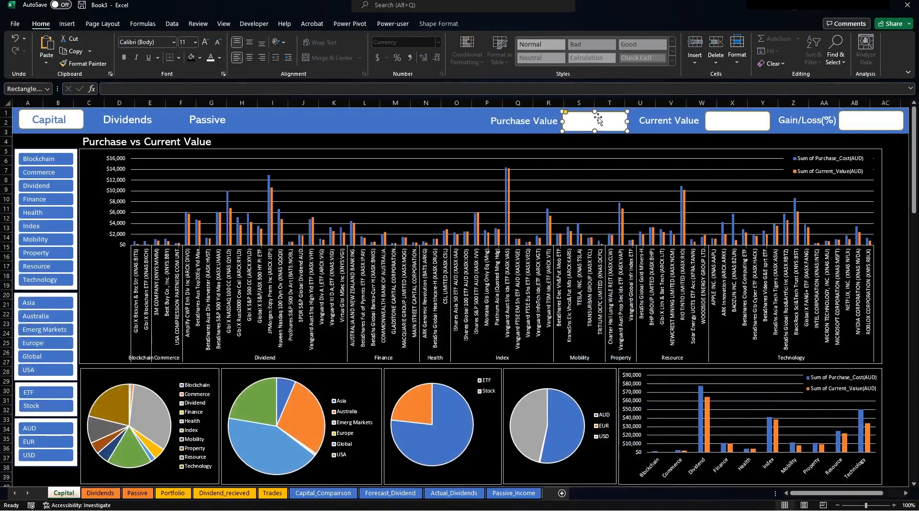
{"action": "left_click", "coordinate": [136, 88]}
{"action": "type", "text": "="}
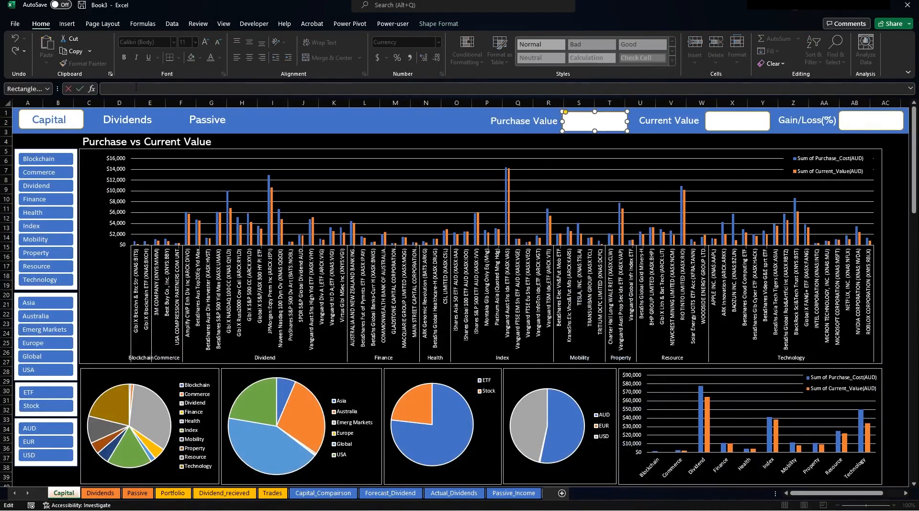
{"action": "left_click", "coordinate": [323, 492]}
{"action": "left_click", "coordinate": [810, 122]}
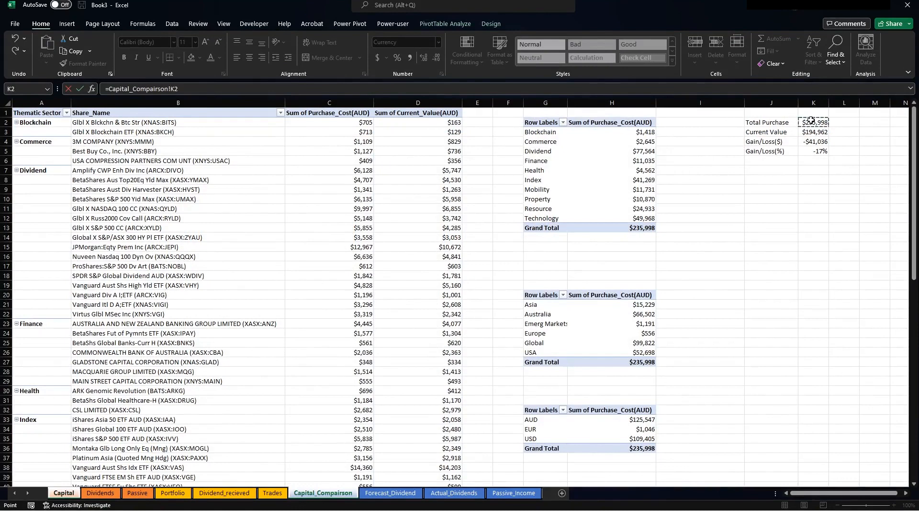
{"action": "key", "text": "Return"}
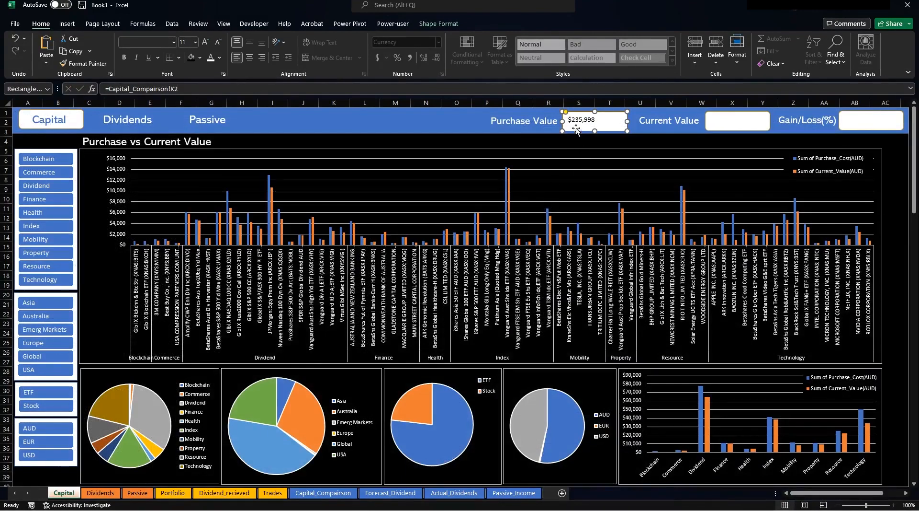
{"action": "left_click", "coordinate": [249, 42]}
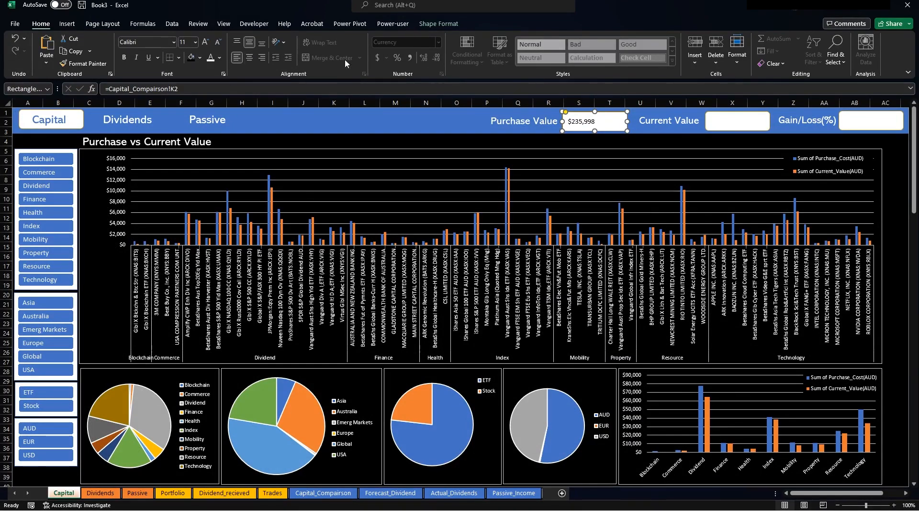
Review the Purchase Value box's text alignment and margins, then centre the $235,998 figure.
{"action": "right_click", "coordinate": [602, 117]}
{"action": "left_click", "coordinate": [636, 365]}
{"action": "left_click", "coordinate": [856, 128]}
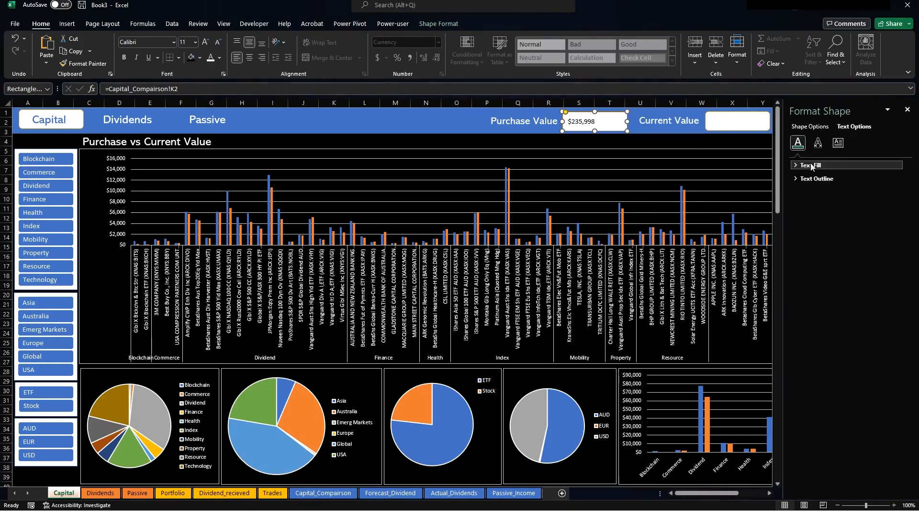
{"action": "left_click", "coordinate": [839, 143]}
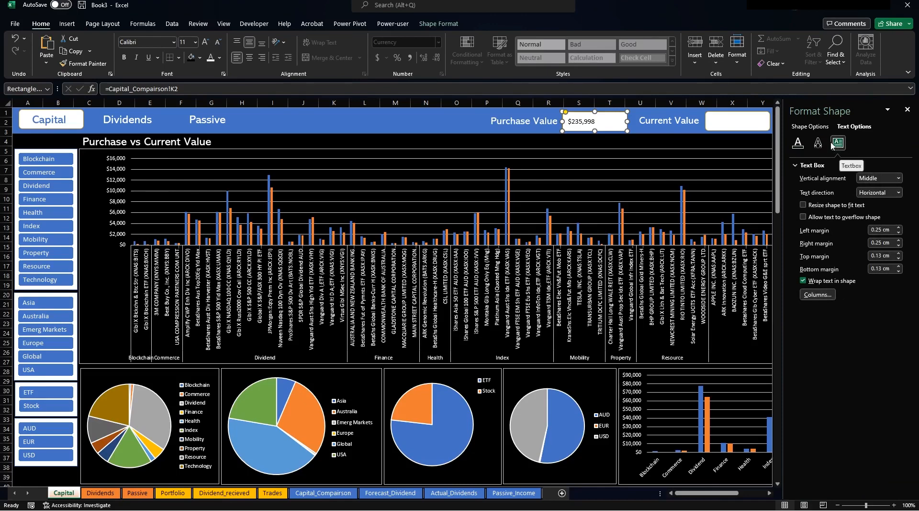
{"action": "left_click", "coordinate": [811, 127]}
{"action": "left_click", "coordinate": [573, 138]}
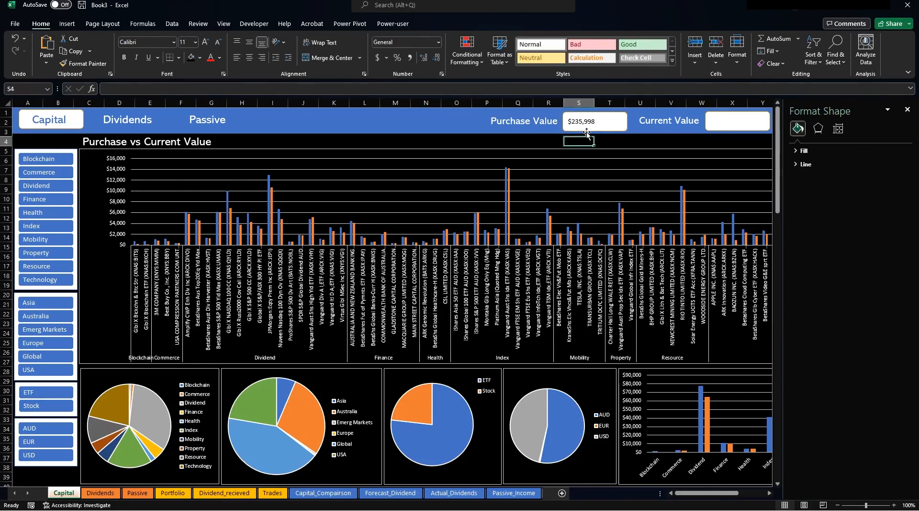
{"action": "left_click", "coordinate": [584, 123]}
{"action": "left_click", "coordinate": [254, 56]}
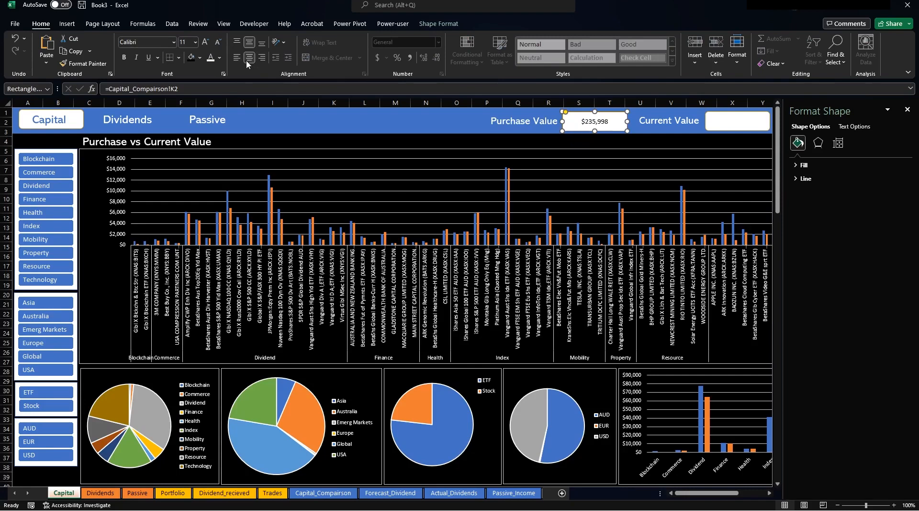
{"action": "left_click", "coordinate": [618, 142]}
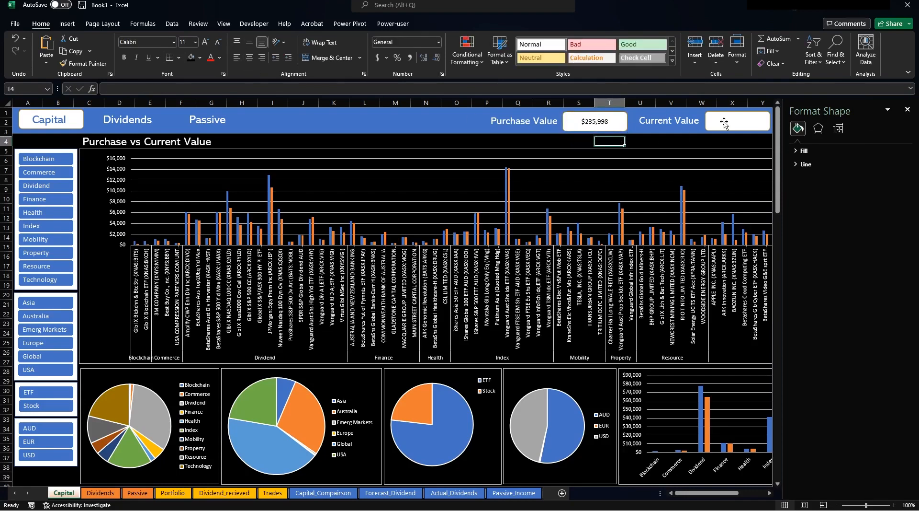
{"action": "left_click", "coordinate": [908, 109]}
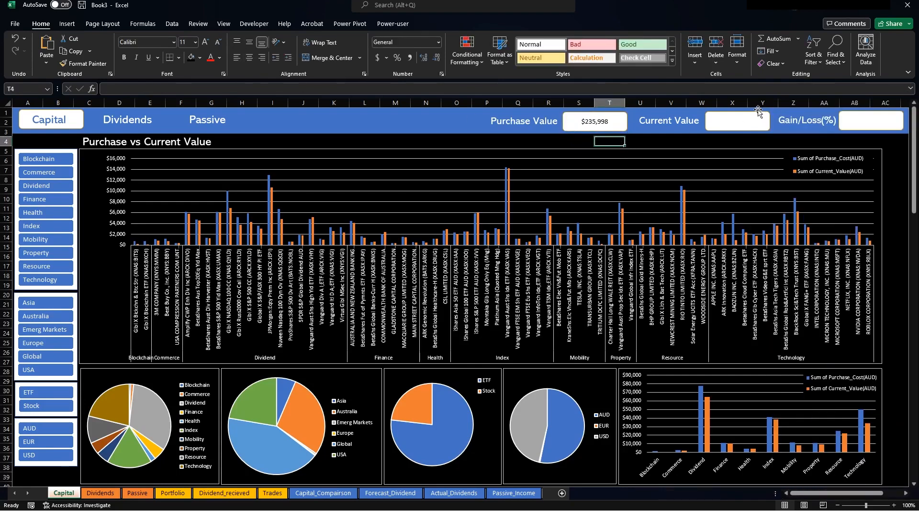
Link the Current Value box to Capital_Comparison!K3 ($194,962), centred horizontally and vertically.
{"action": "left_click", "coordinate": [736, 119]}
{"action": "left_click", "coordinate": [387, 89]}
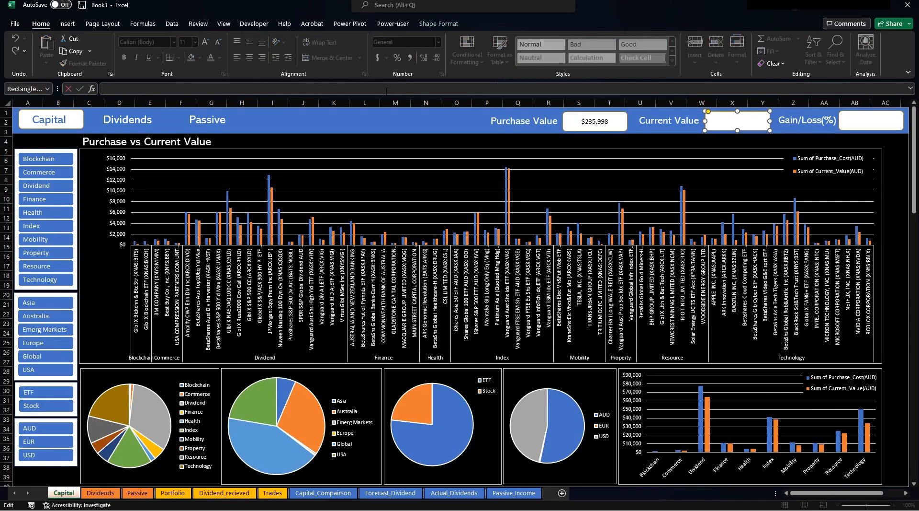
{"action": "type", "text": "="}
{"action": "left_click", "coordinate": [323, 492]}
{"action": "left_click", "coordinate": [806, 134]}
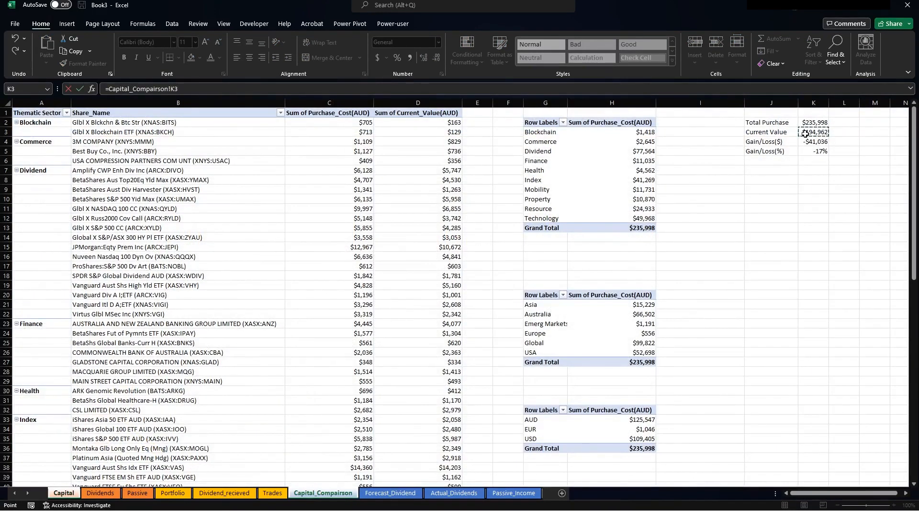
{"action": "key", "text": "Return"}
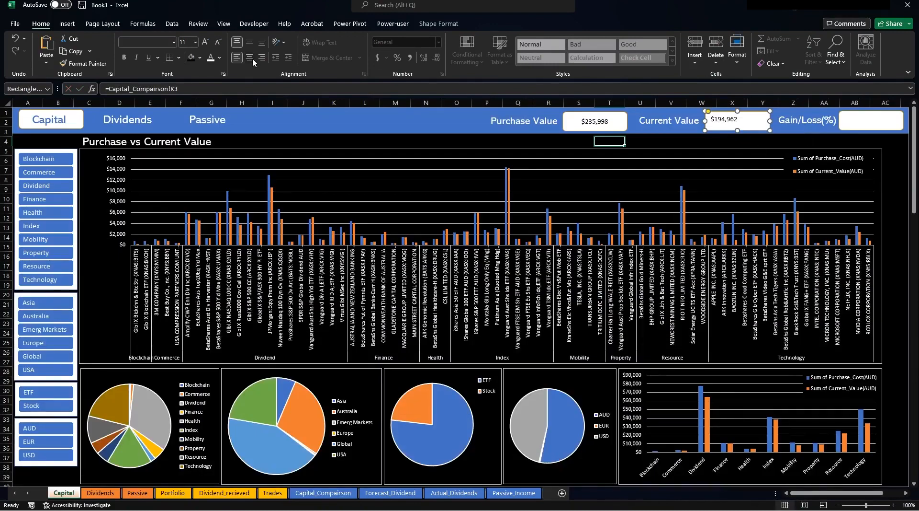
{"action": "left_click", "coordinate": [249, 42]}
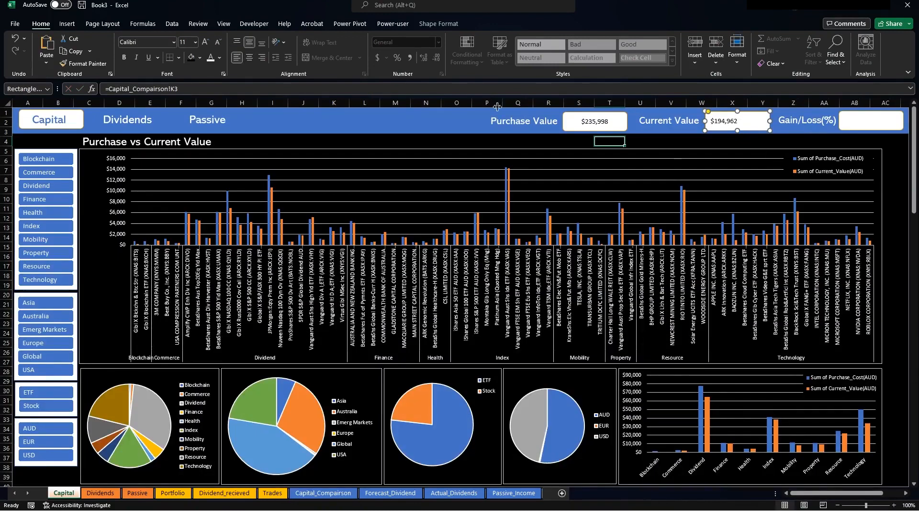
{"action": "left_click", "coordinate": [250, 57]}
Link the Gain/Loss(%) box to Capital_Comparison!K5 (-17%), centred horizontally and vertically.
{"action": "left_click", "coordinate": [874, 125]}
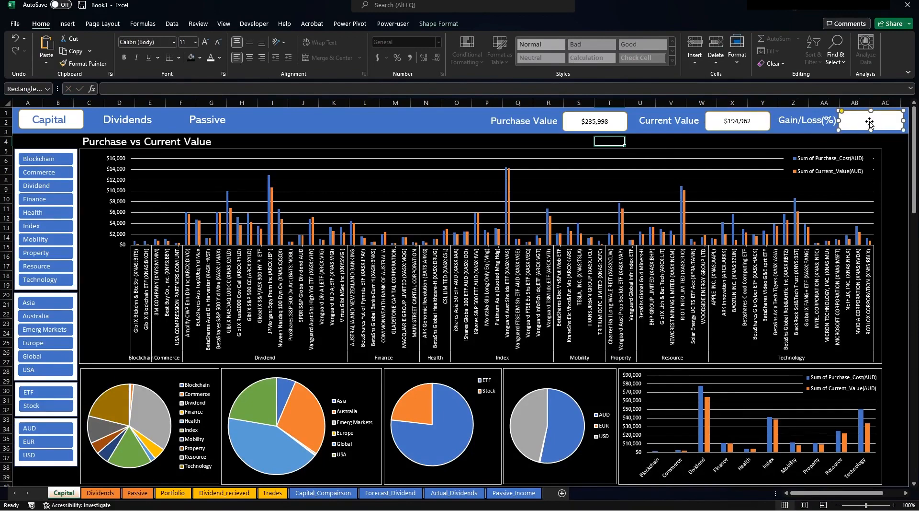
{"action": "left_click", "coordinate": [273, 89]}
{"action": "type", "text": "="}
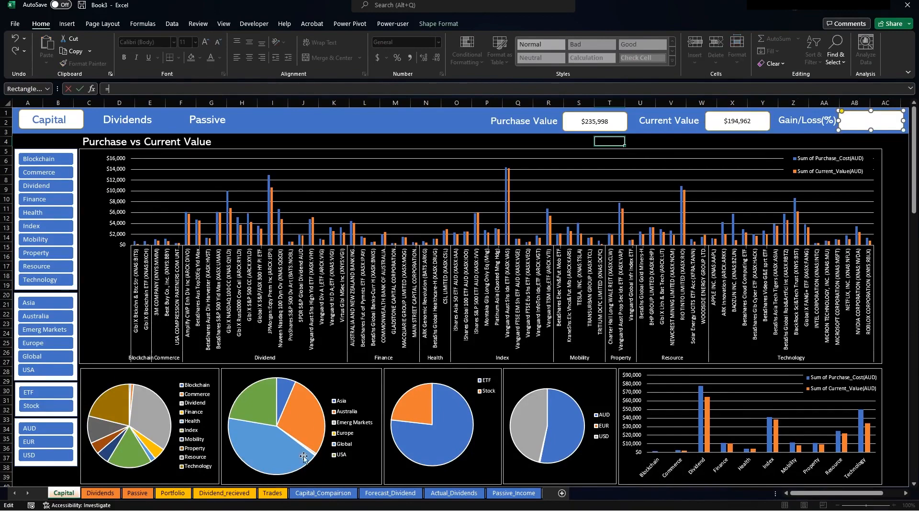
{"action": "left_click", "coordinate": [326, 496]}
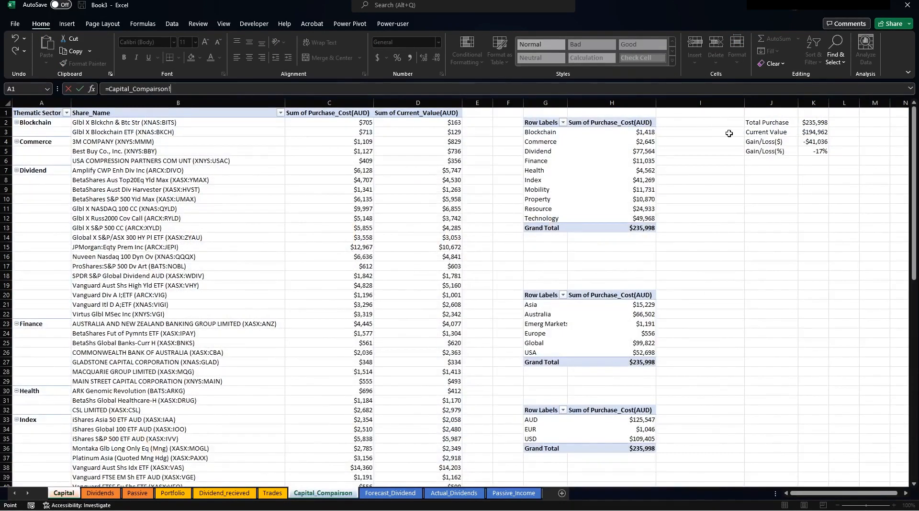
{"action": "left_click", "coordinate": [807, 149]}
{"action": "key", "text": "Return"}
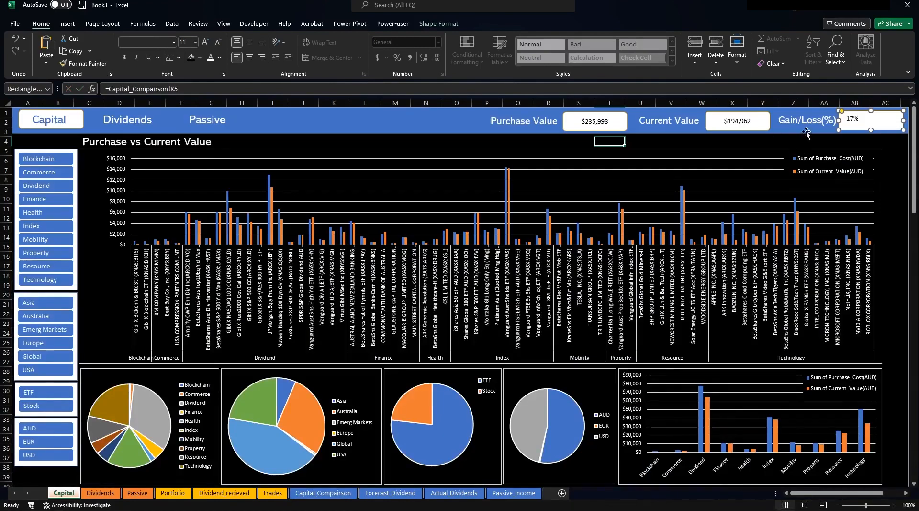
{"action": "left_click", "coordinate": [250, 58]}
{"action": "left_click", "coordinate": [249, 42]}
{"action": "left_click", "coordinate": [593, 126]}
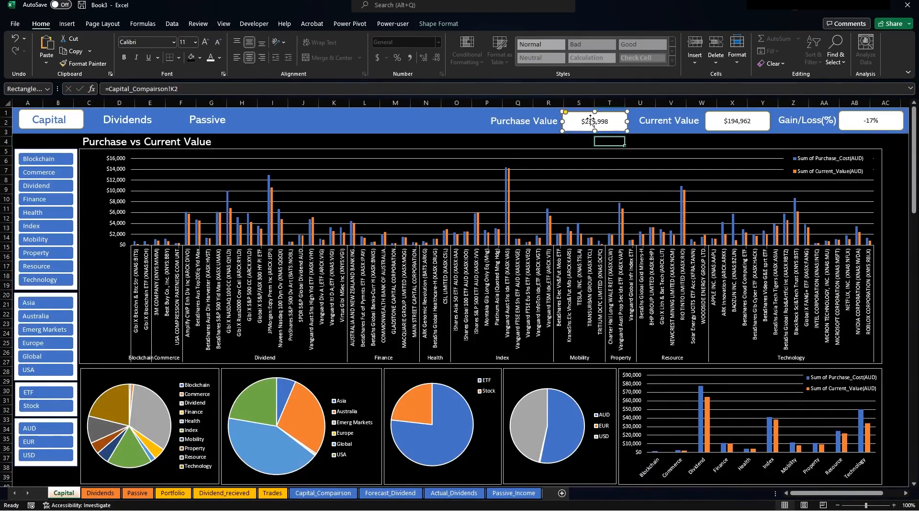
Make the $235,998 Purchase Value figure blue, 14 pt and bold.
{"action": "left_click", "coordinate": [200, 56]}
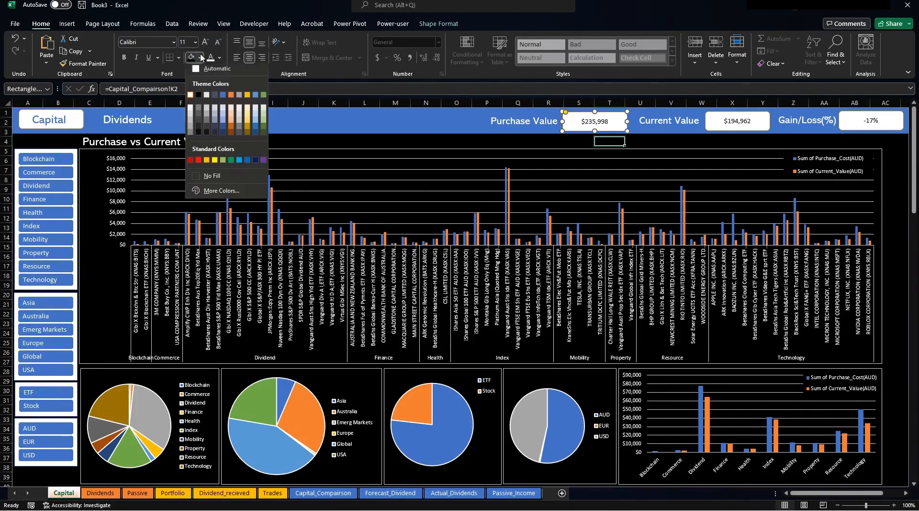
{"action": "left_click", "coordinate": [219, 57]}
{"action": "left_click", "coordinate": [219, 59]}
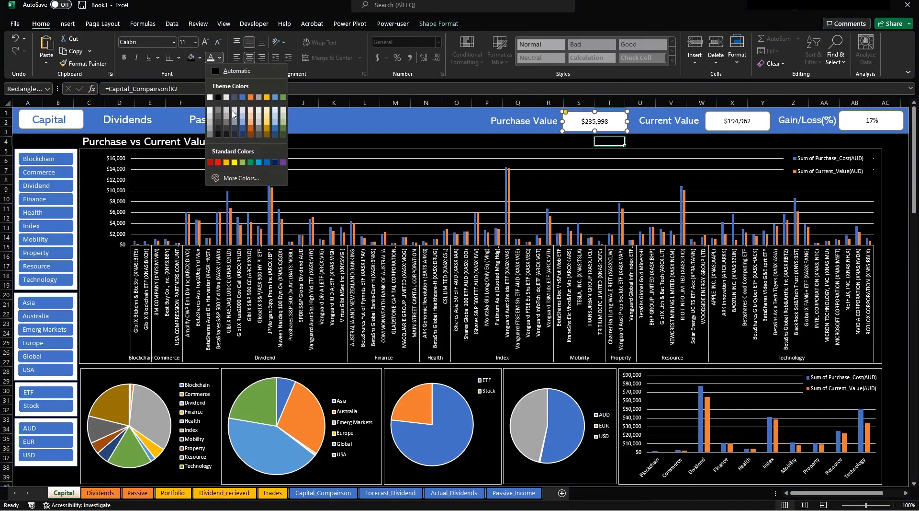
{"action": "left_click", "coordinate": [243, 97]}
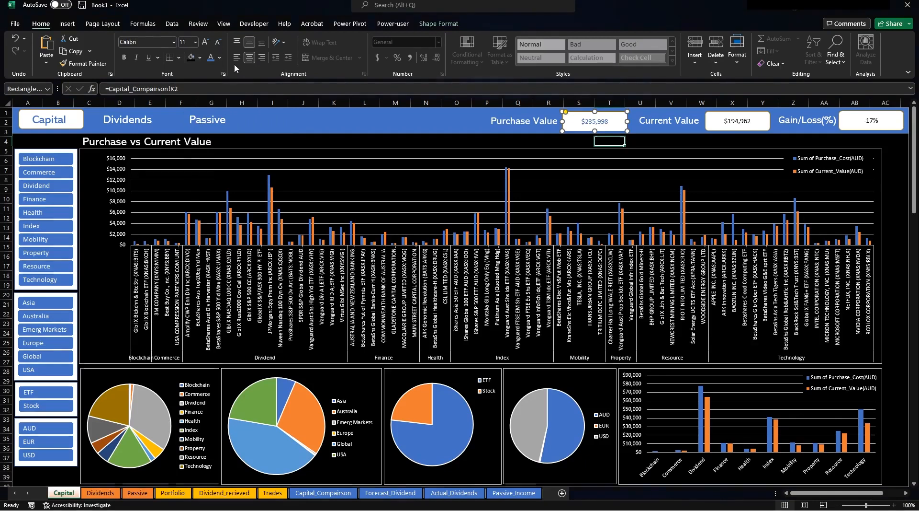
{"action": "left_click", "coordinate": [206, 43]}
{"action": "left_click", "coordinate": [206, 43]}
{"action": "left_click", "coordinate": [124, 57]}
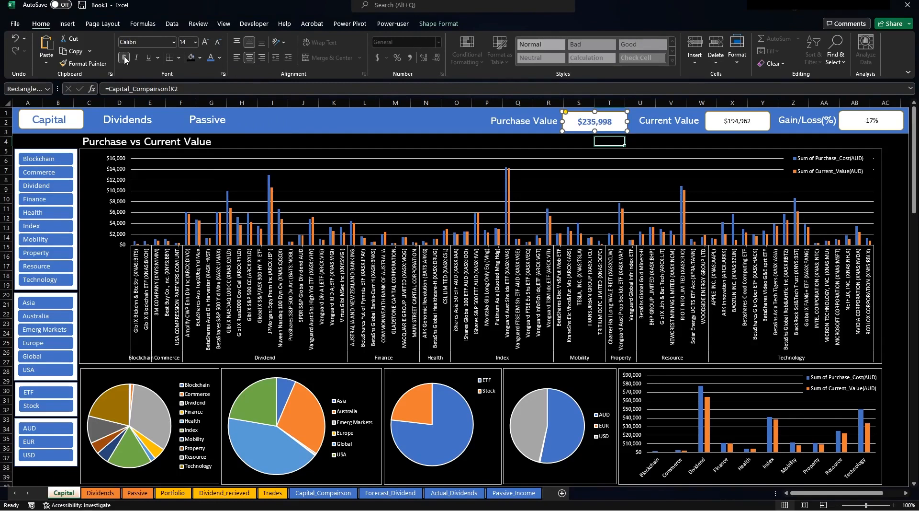
Enlarge $194,962 to 14 pt bold and the -17% figure to 14 pt.
{"action": "left_click", "coordinate": [727, 115]}
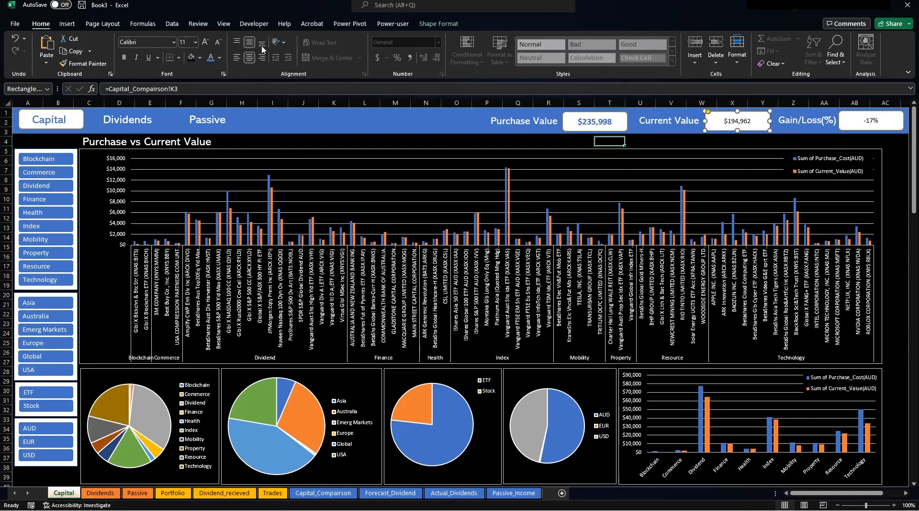
{"action": "left_click", "coordinate": [206, 43]}
{"action": "left_click", "coordinate": [206, 42]}
{"action": "left_click", "coordinate": [124, 58]}
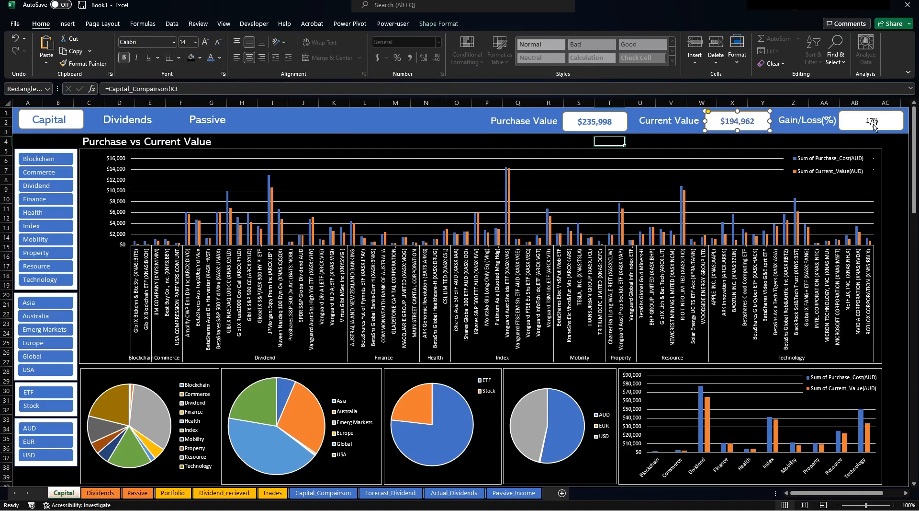
{"action": "left_click", "coordinate": [872, 125]}
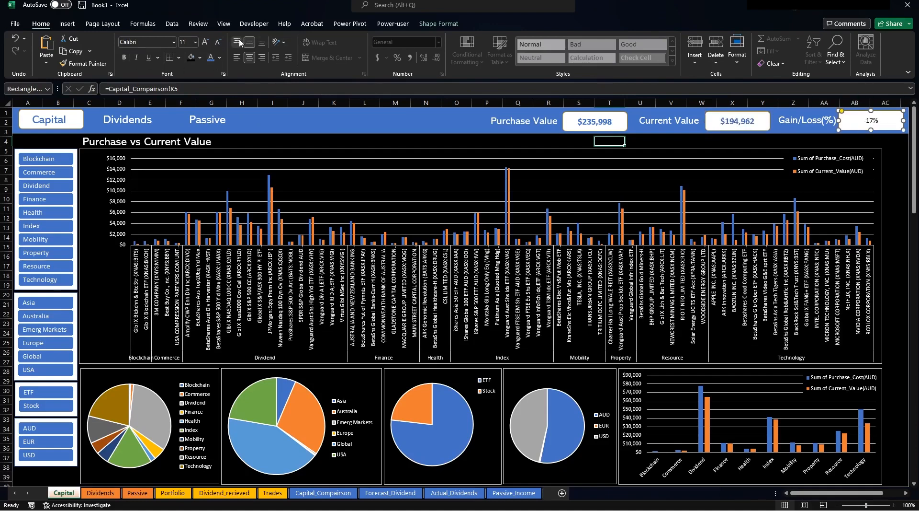
{"action": "left_click", "coordinate": [206, 42]}
{"action": "left_click", "coordinate": [891, 207]}
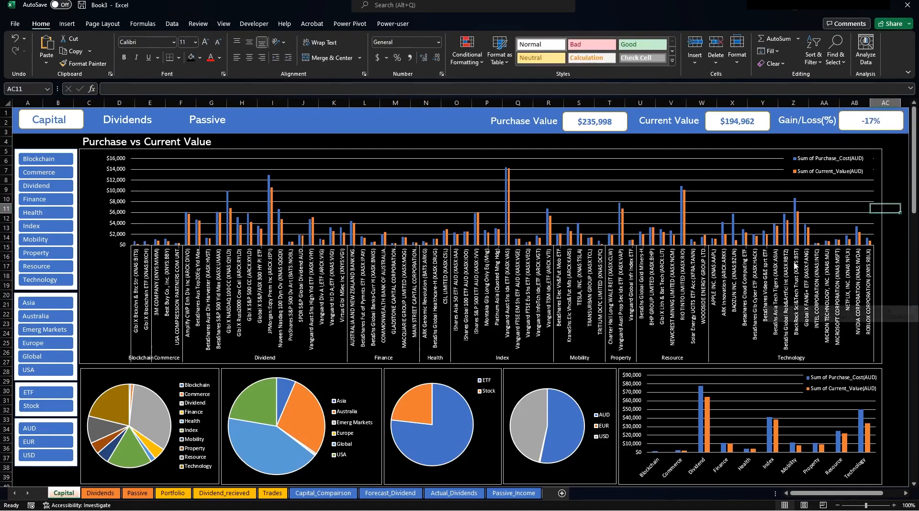
{"action": "left_click", "coordinate": [41, 186]}
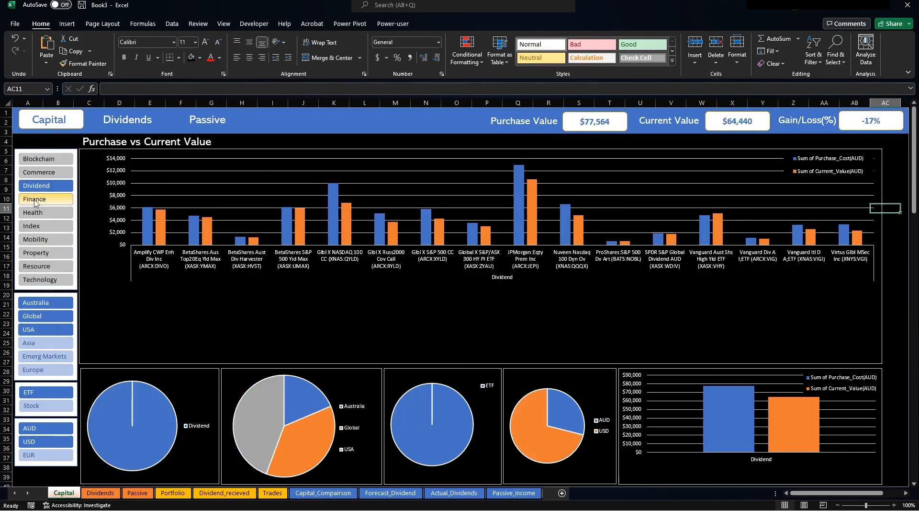
{"action": "left_click", "coordinate": [42, 198]}
{"action": "left_click", "coordinate": [43, 239]}
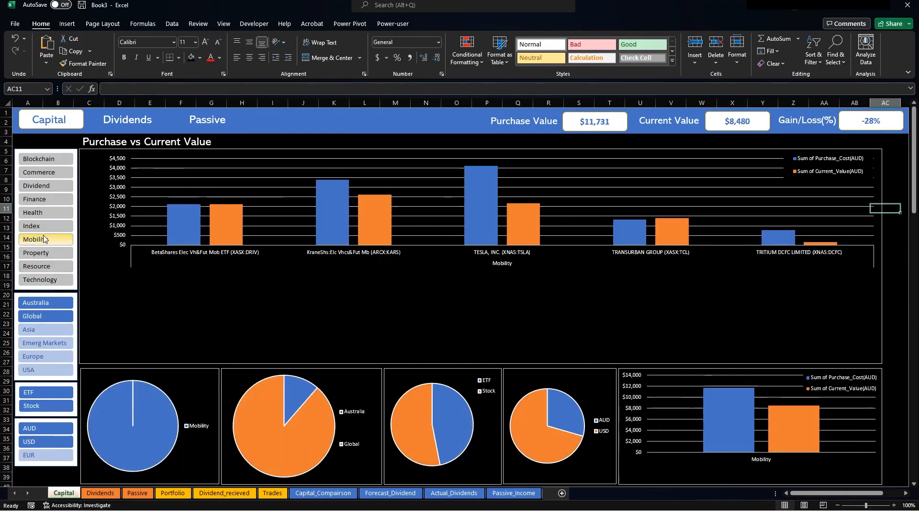
{"action": "left_click", "coordinate": [43, 161]}
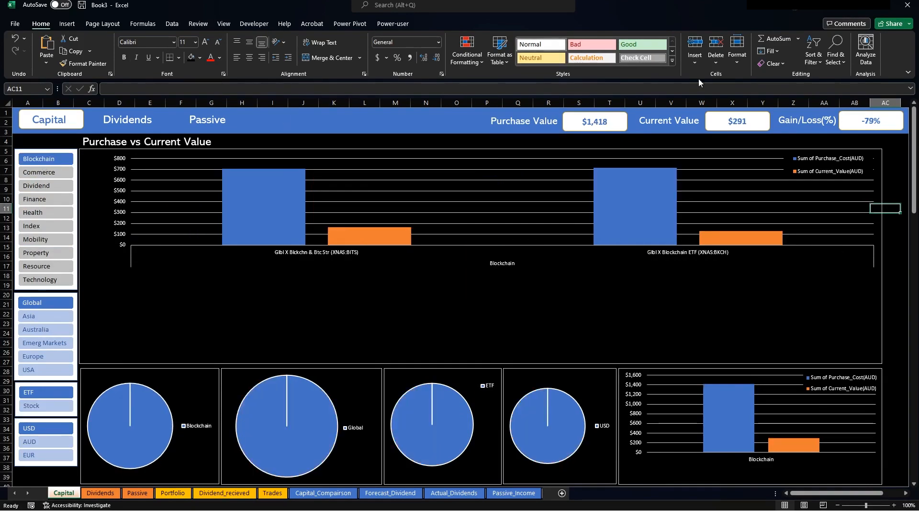
{"action": "left_click", "coordinate": [26, 281]}
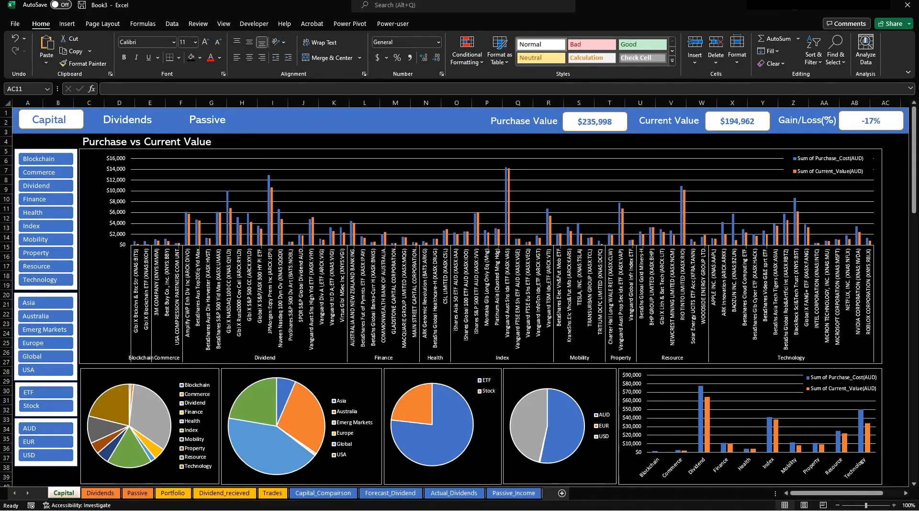
Fill the Dividends sheet's cell area black.
{"action": "left_click", "coordinate": [101, 493]}
{"action": "left_click", "coordinate": [63, 493]}
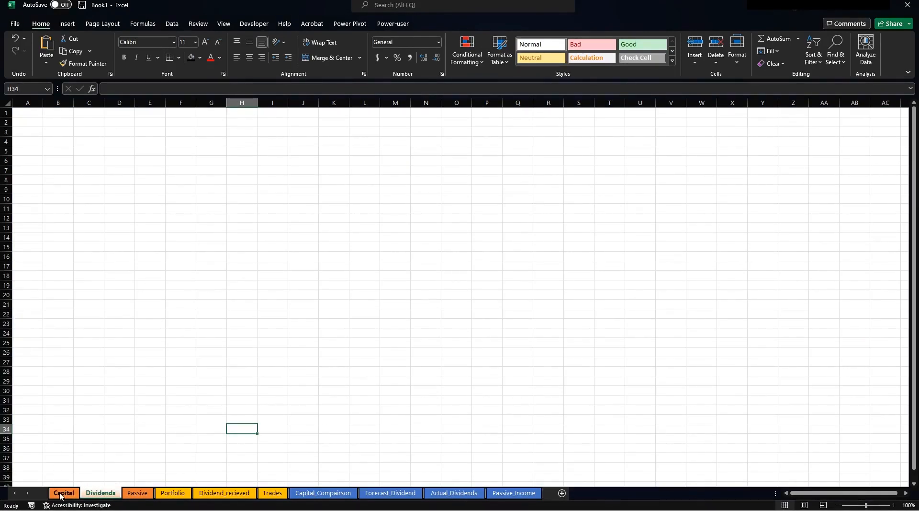
{"action": "left_click", "coordinate": [112, 492]}
{"action": "left_click", "coordinate": [28, 107]}
{"action": "left_click_drag", "start_coordinate": [21, 109], "coordinate": [815, 479]}
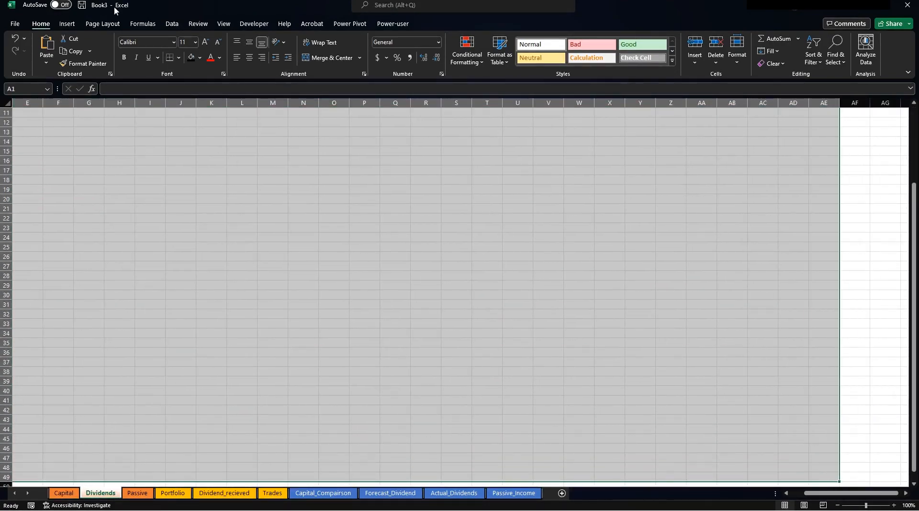
{"action": "left_click", "coordinate": [193, 58]}
{"action": "left_click", "coordinate": [120, 237]}
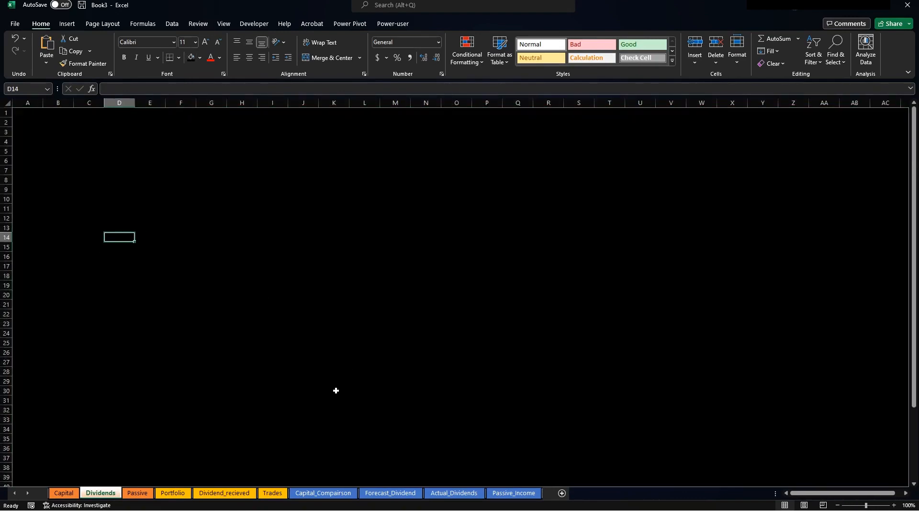
Copy the Capital header shapes (Capital, Dividends, Purchase Value, $235,998) onto Dividends rows 1-3.
{"action": "left_click", "coordinate": [63, 493]}
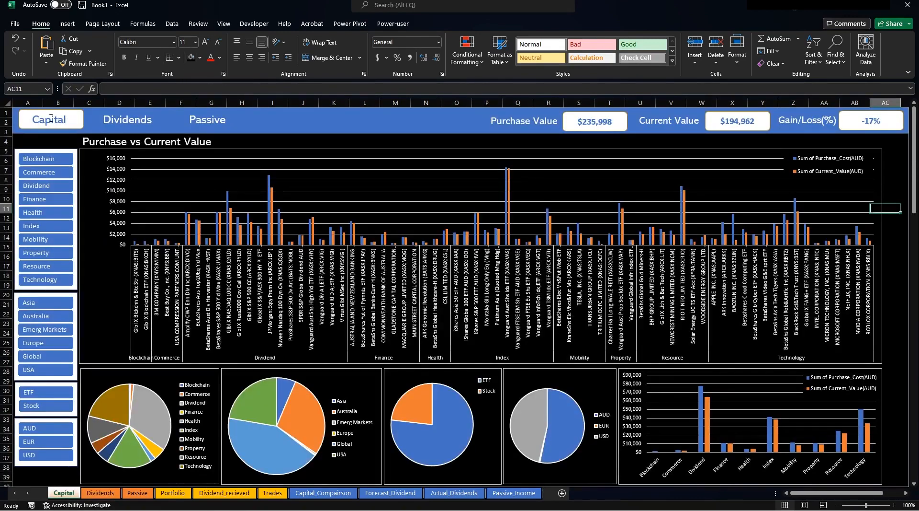
{"action": "left_click", "coordinate": [51, 118]}
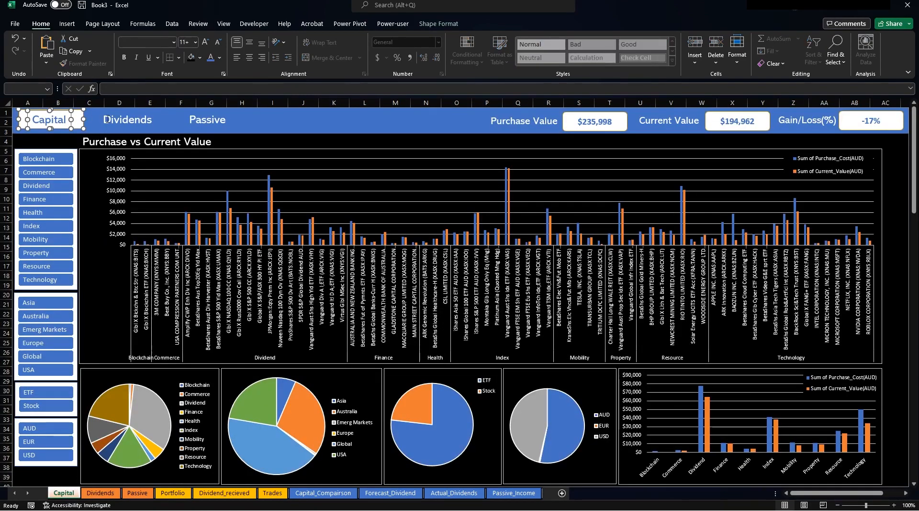
{"action": "left_click", "coordinate": [127, 122], "text": "ctrl"}
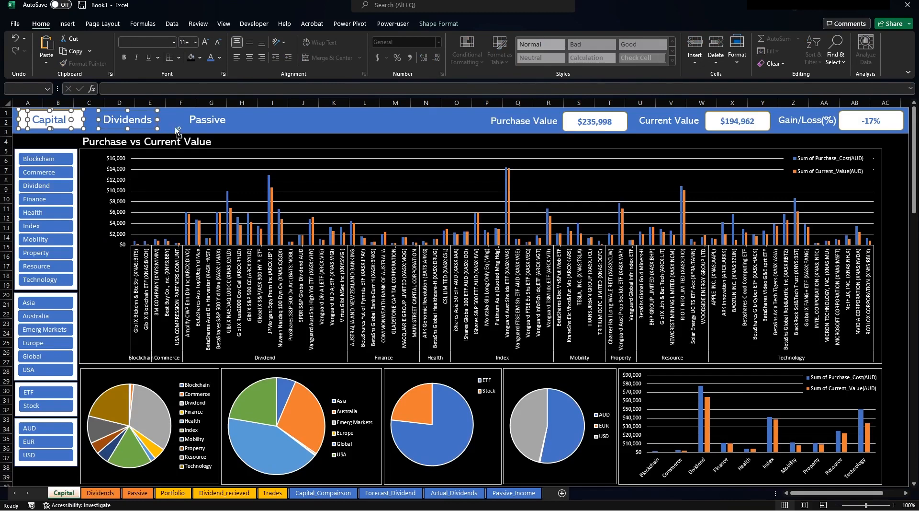
{"action": "left_click", "coordinate": [538, 124], "text": "ctrl"}
{"action": "left_click", "coordinate": [591, 125], "text": "ctrl"}
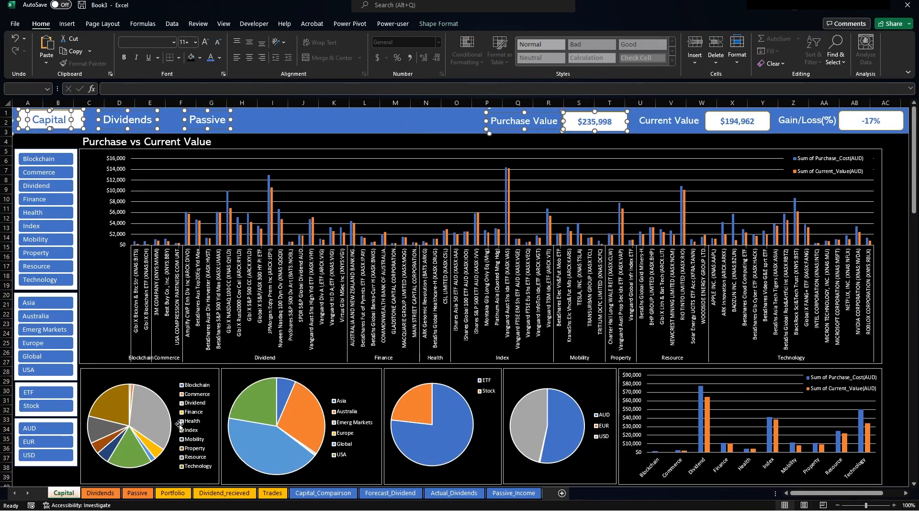
{"action": "left_click", "coordinate": [100, 493]}
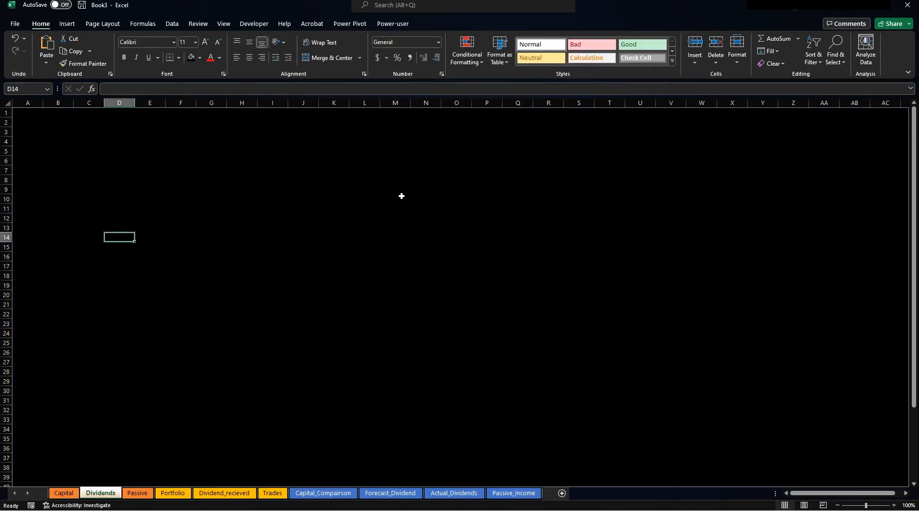
{"action": "key", "text": "ctrl+v"}
{"action": "left_click_drag", "start_coordinate": [436, 242], "coordinate": [280, 99]}
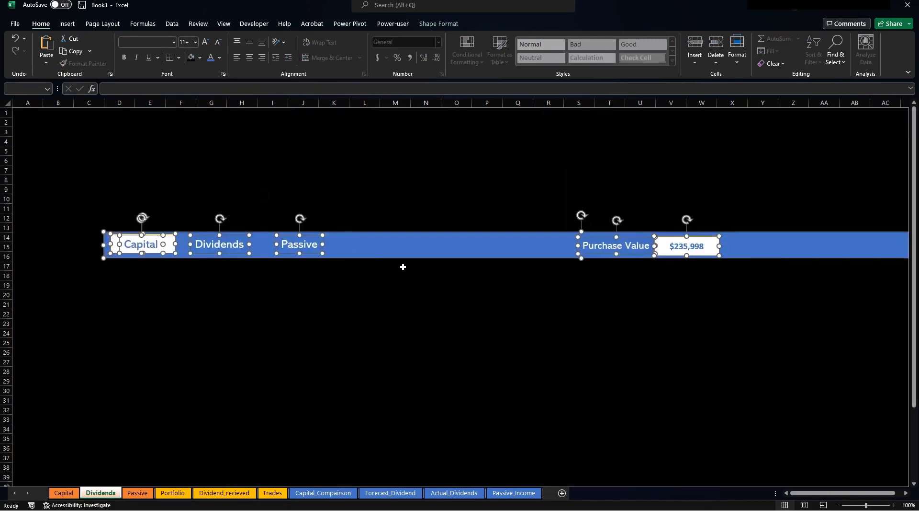
{"action": "left_click_drag", "start_coordinate": [417, 256], "coordinate": [293, 123]}
{"action": "left_click", "coordinate": [194, 278]}
Turn the Capital label text white and nudge the white highlight box right.
{"action": "left_click", "coordinate": [59, 496]}
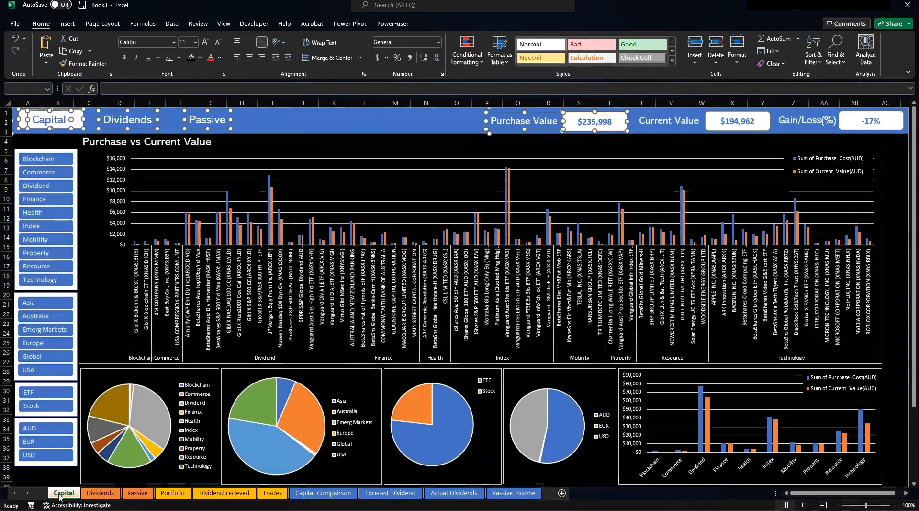
{"action": "left_click", "coordinate": [100, 493]}
{"action": "left_click", "coordinate": [98, 199]}
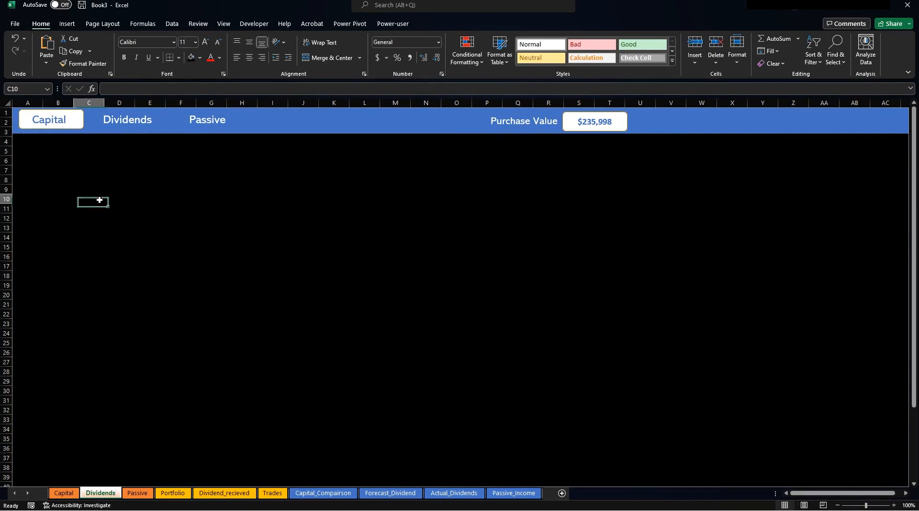
{"action": "left_click", "coordinate": [84, 120]}
{"action": "mouse_move", "coordinate": [75, 117]}
{"action": "left_mouse_down"}
{"action": "mouse_move", "coordinate": [131, 119]}
{"action": "mouse_move", "coordinate": [71, 115]}
{"action": "left_mouse_up"}
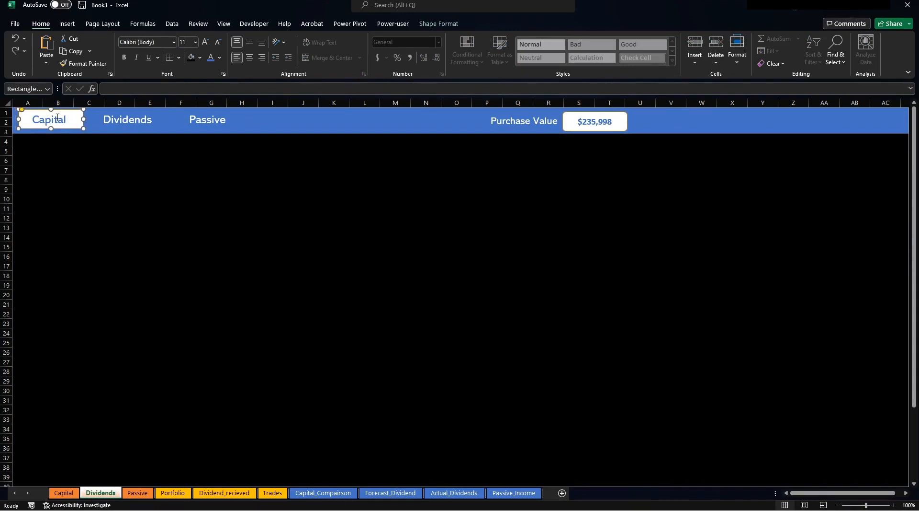
{"action": "left_click", "coordinate": [65, 120]}
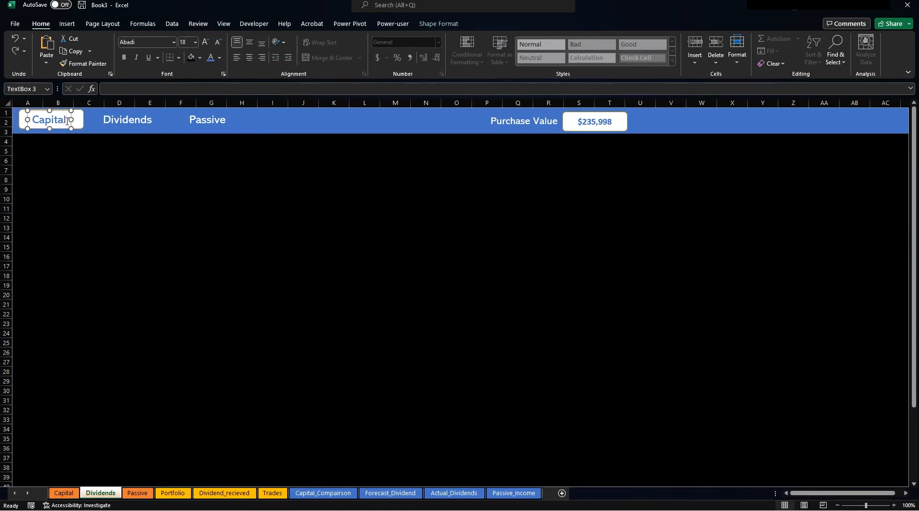
{"action": "key", "text": "ctrl+a"}
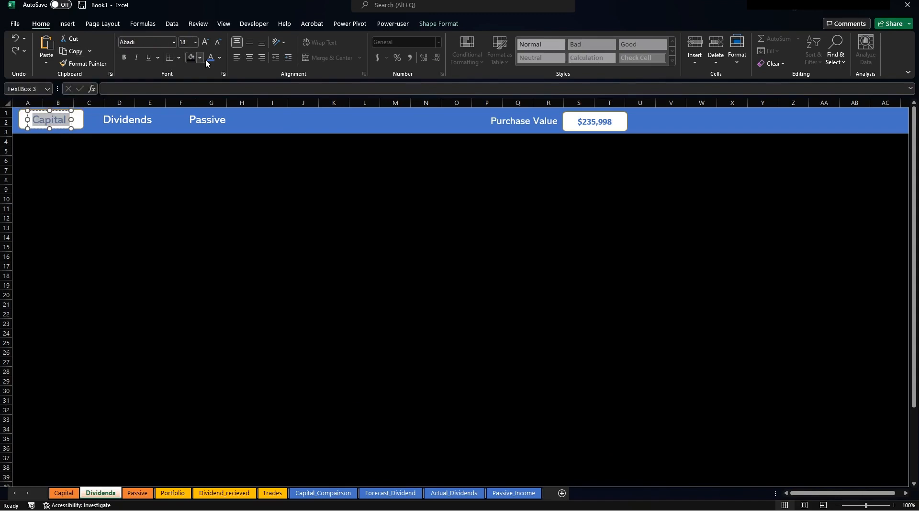
{"action": "left_click", "coordinate": [221, 62]}
{"action": "left_click", "coordinate": [212, 95]}
{"action": "left_click", "coordinate": [81, 119]}
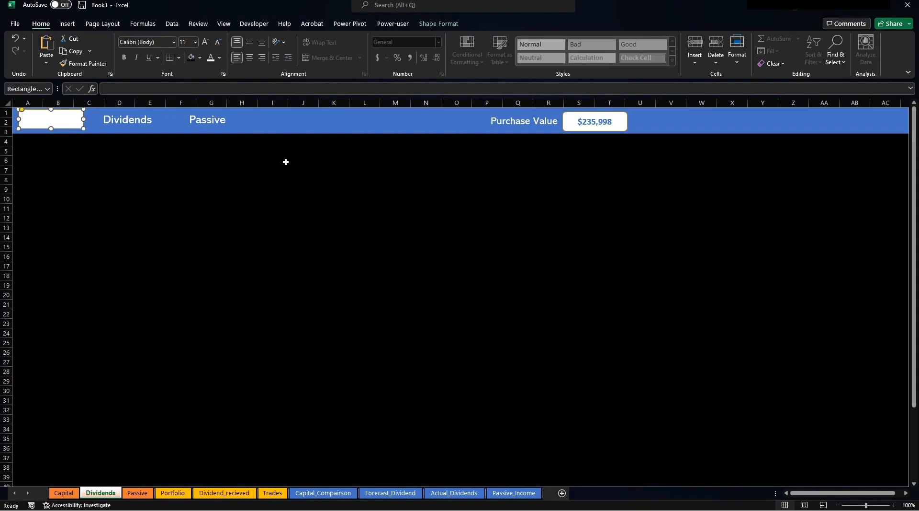
{"action": "key", "text": "Right"}
{"action": "key", "text": "Right"}
{"action": "key", "text": "Right"}
{"action": "key", "text": "Right"}
{"action": "key", "text": "Right"}
{"action": "key", "text": "Right"}
{"action": "key", "text": "Right"}
{"action": "key", "text": "Right"}
{"action": "key", "text": "Right"}
{"action": "key", "text": "Right"}
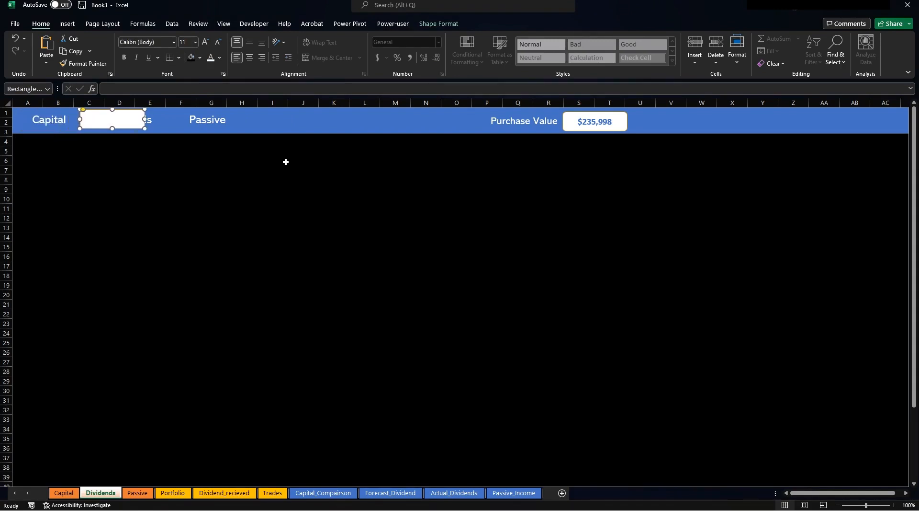
Position the white box over Dividends, sending it and the blue banner to back.
{"action": "key", "text": "Right"}
{"action": "key", "text": "Right"}
{"action": "key", "text": "Right"}
{"action": "key", "text": "Right"}
{"action": "key", "text": "Right"}
{"action": "key", "text": "Right"}
{"action": "key", "text": "Right"}
{"action": "key", "text": "Right"}
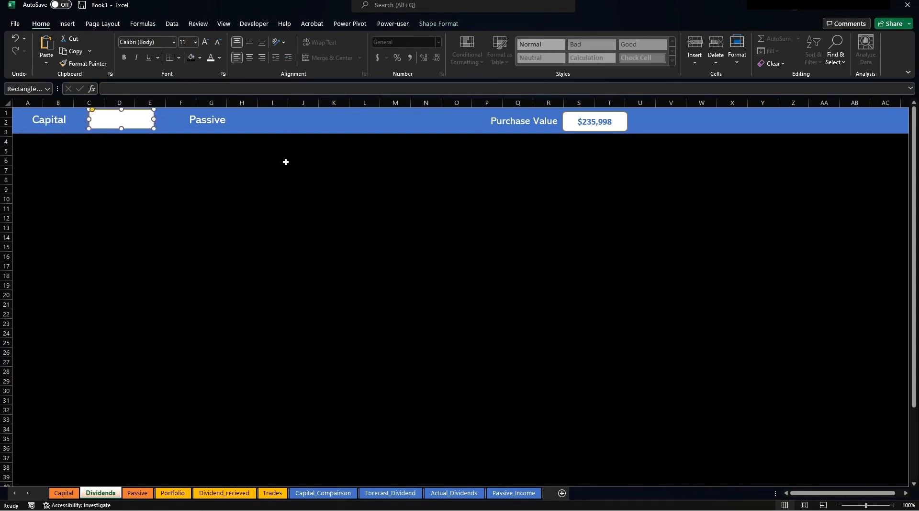
{"action": "key", "text": "Right"}
{"action": "key", "text": "Right"}
{"action": "key", "text": "Right"}
{"action": "key", "text": "Right"}
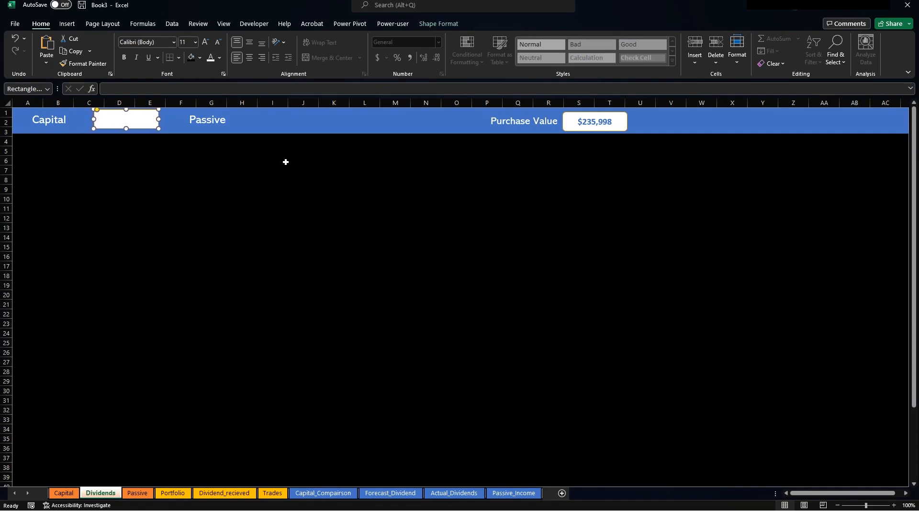
{"action": "right_click", "coordinate": [141, 129]}
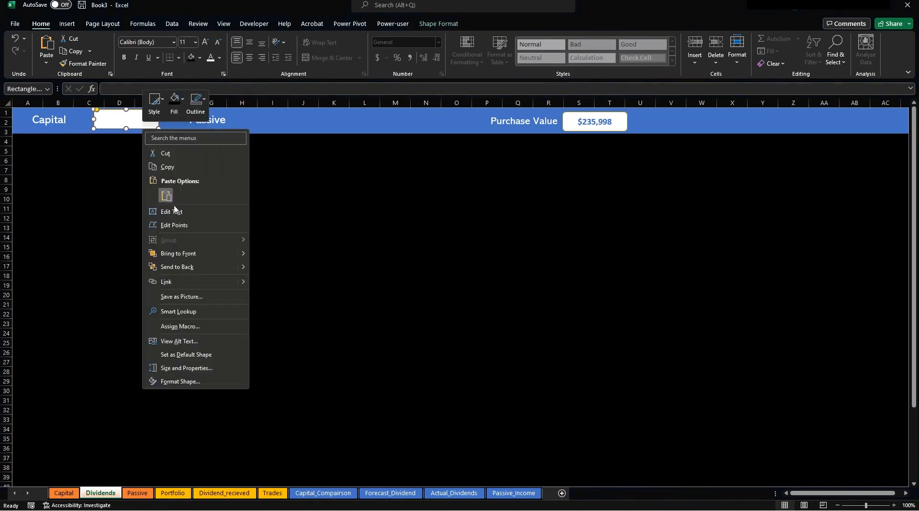
{"action": "left_click", "coordinate": [182, 268]}
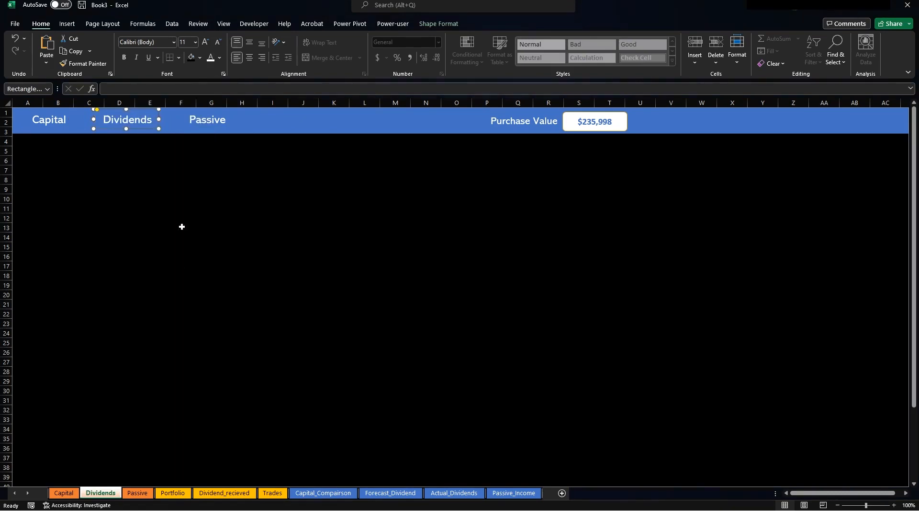
{"action": "left_click", "coordinate": [247, 128]}
{"action": "right_click", "coordinate": [247, 128]}
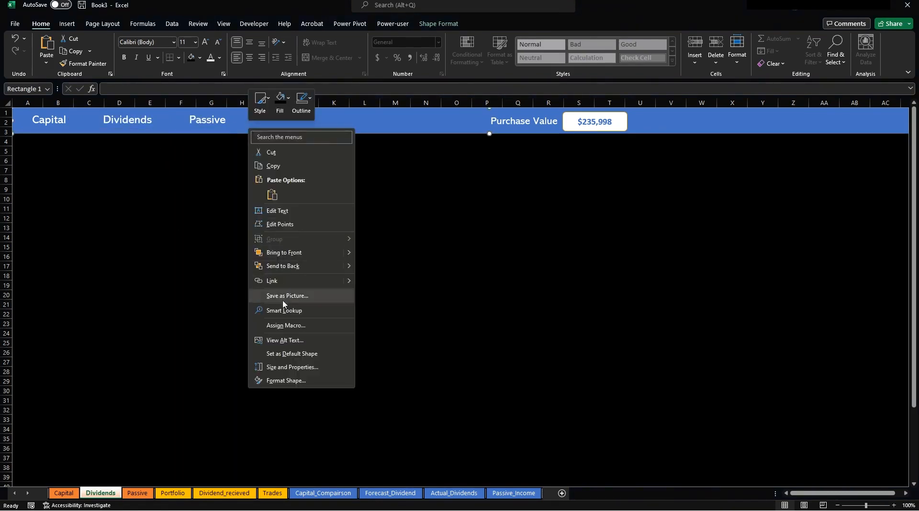
{"action": "left_click", "coordinate": [281, 266]}
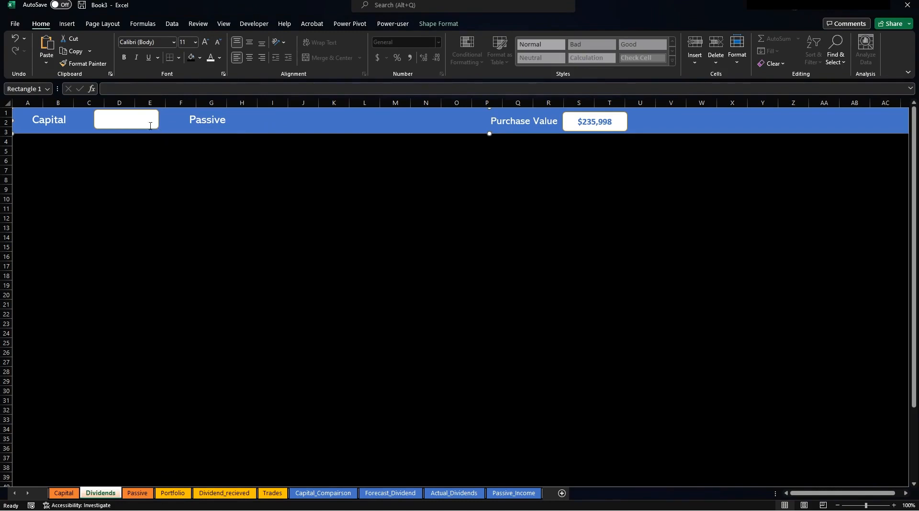
Colour the Dividends label text blue.
{"action": "left_click", "coordinate": [136, 117]}
{"action": "left_click_drag", "start_coordinate": [145, 118], "coordinate": [102, 120]}
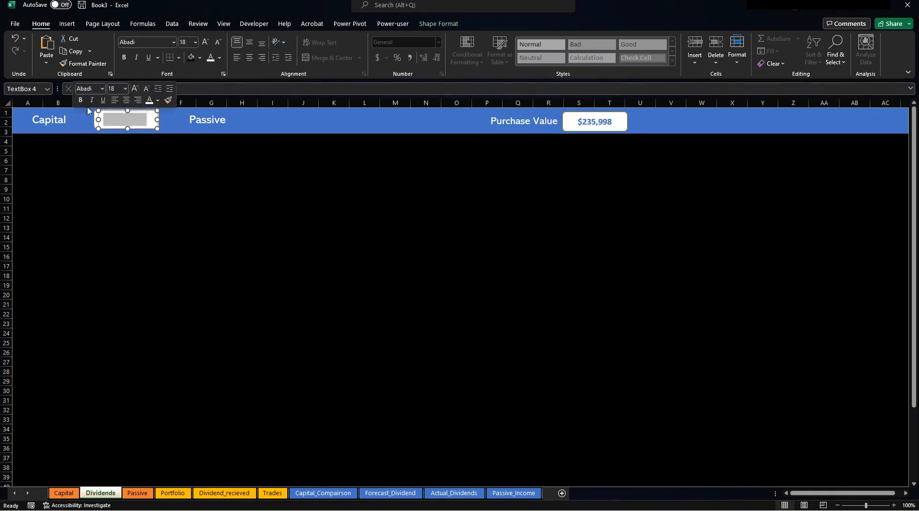
{"action": "left_click", "coordinate": [221, 58]}
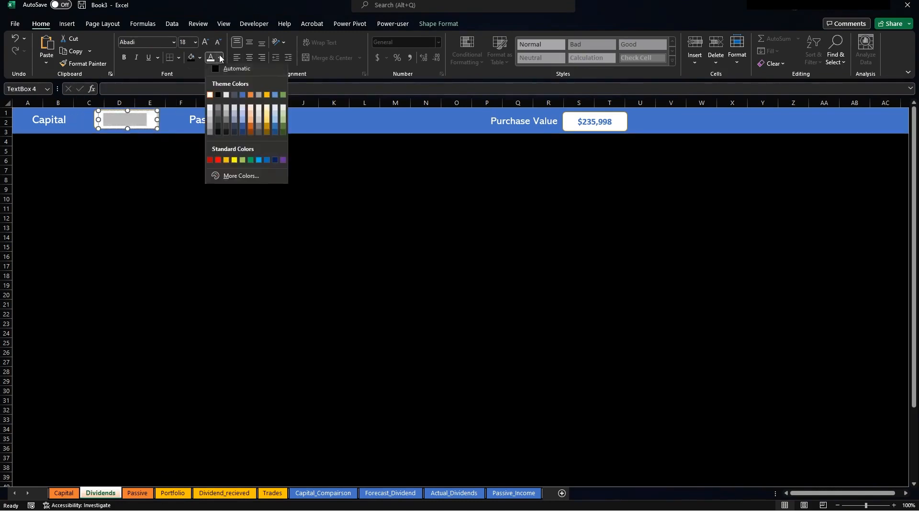
{"action": "left_click", "coordinate": [242, 94]}
{"action": "left_click", "coordinate": [168, 173]}
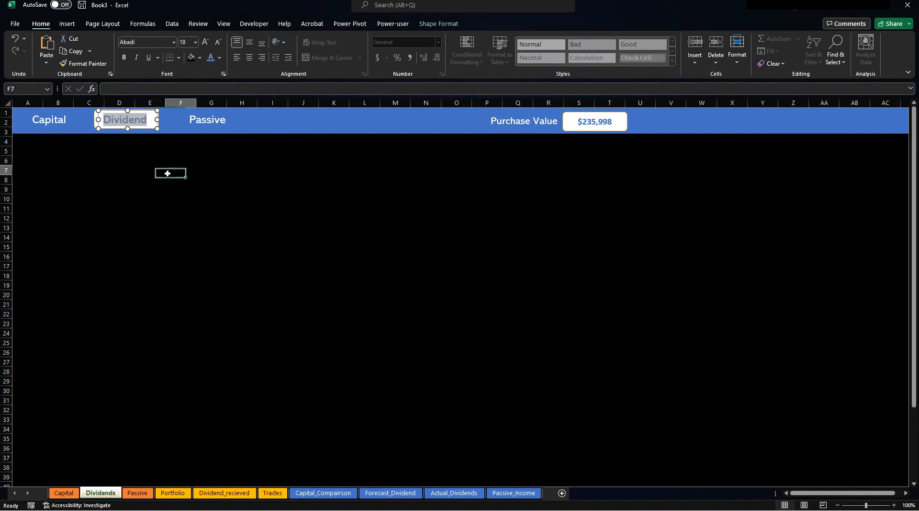
{"action": "double_click", "coordinate": [147, 123]}
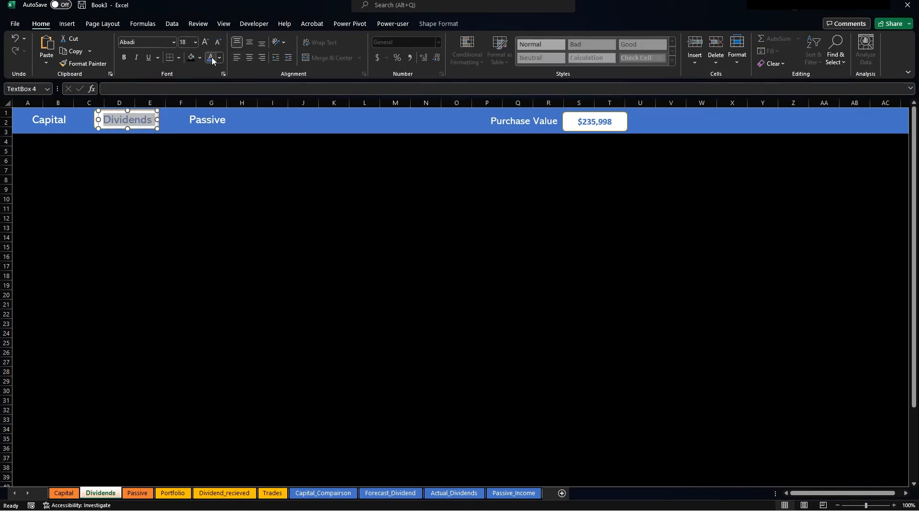
{"action": "left_click", "coordinate": [168, 218]}
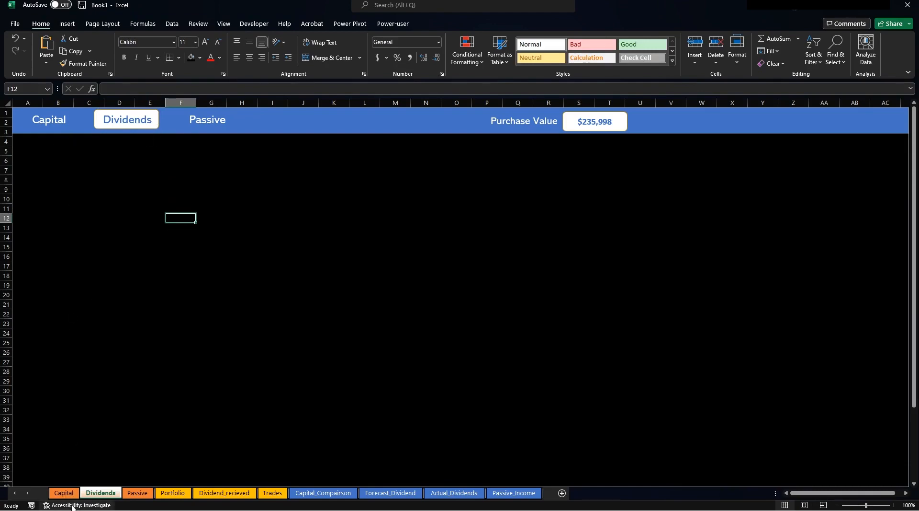
{"action": "left_click", "coordinate": [64, 492]}
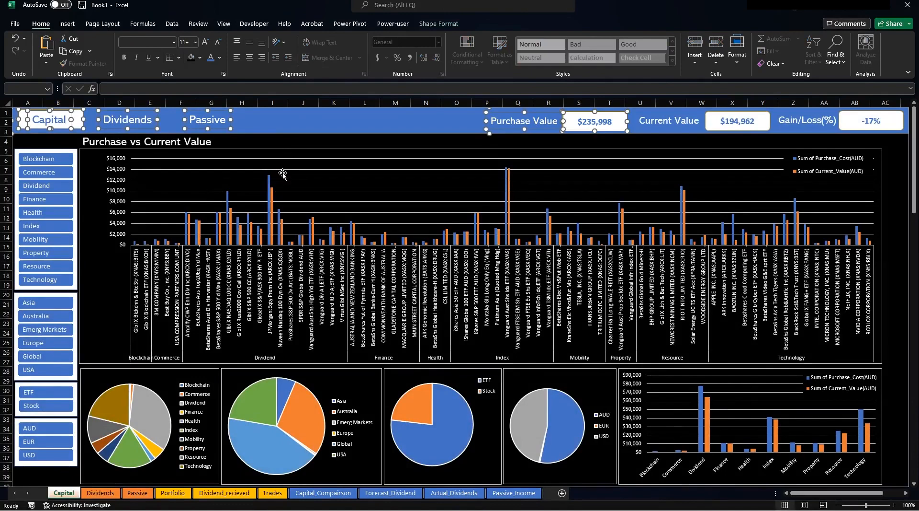
Browse the Capital, Dividends, Forecast_Dividend and Dividend_recieved sheets, ending on Portfolio.
{"action": "left_click", "coordinate": [280, 141]}
{"action": "left_click", "coordinate": [110, 493]}
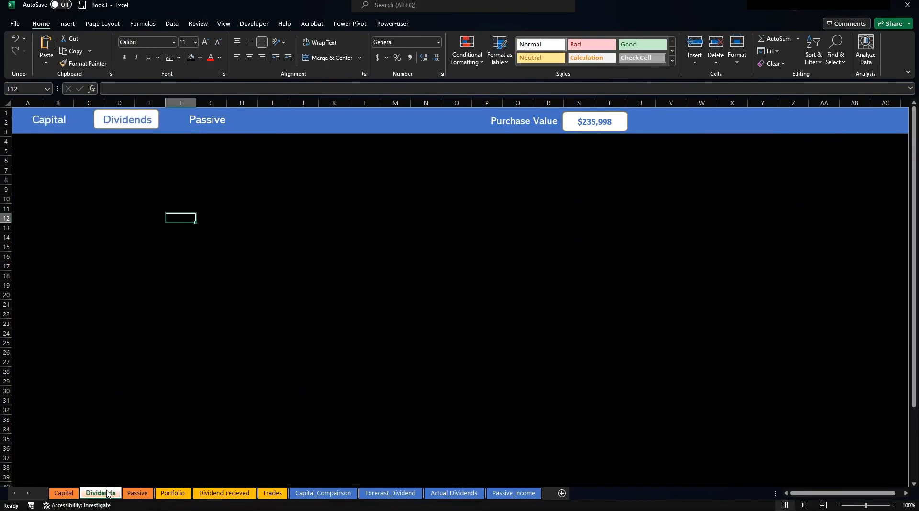
{"action": "left_click", "coordinate": [70, 493]}
{"action": "left_click", "coordinate": [88, 492]}
{"action": "left_click", "coordinate": [371, 498]}
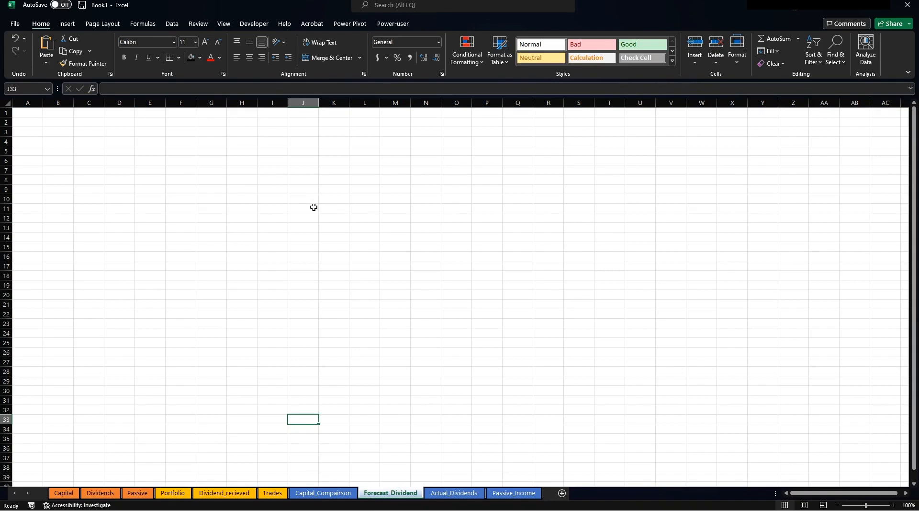
{"action": "left_click", "coordinate": [110, 494]}
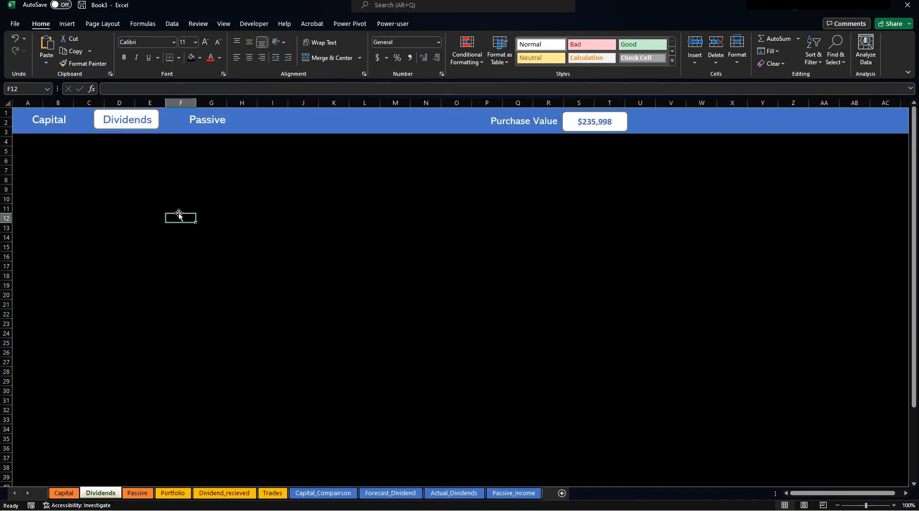
{"action": "left_click", "coordinate": [207, 496]}
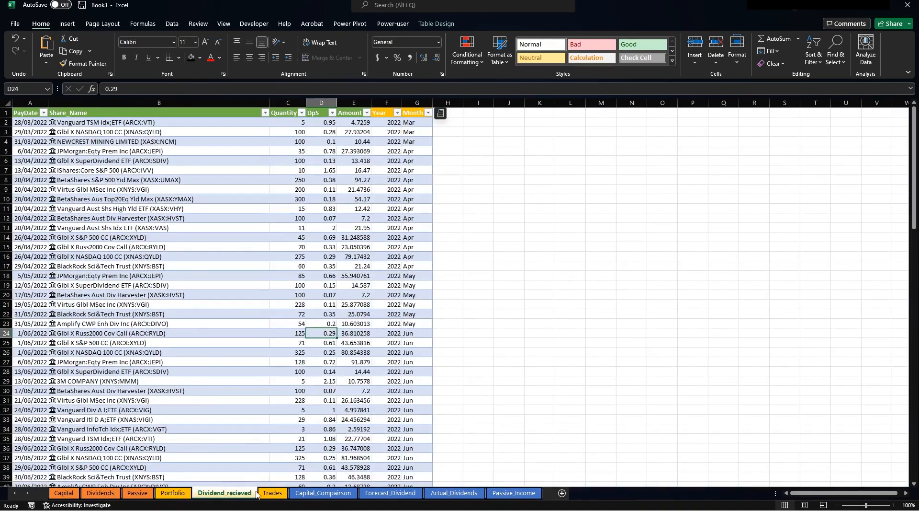
{"action": "left_click", "coordinate": [180, 494]}
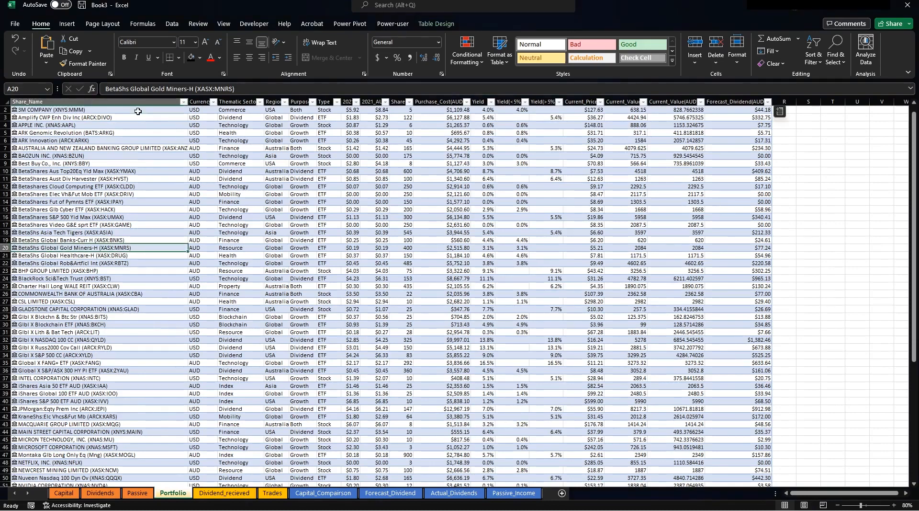
Create a pivot table from the Portfolio table at Forecast_Dividend!A1.
{"action": "left_click", "coordinate": [67, 24]}
{"action": "left_click", "coordinate": [23, 58]}
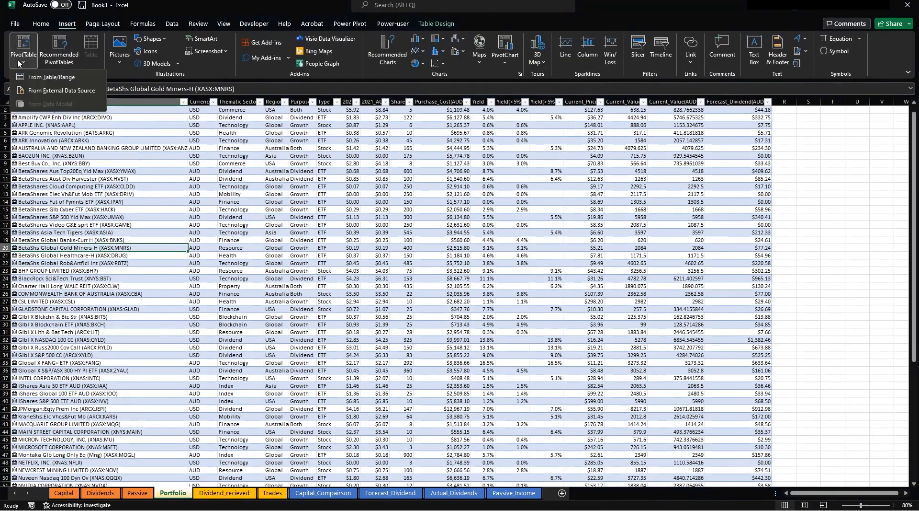
{"action": "left_click", "coordinate": [51, 77]}
{"action": "left_click", "coordinate": [205, 353]}
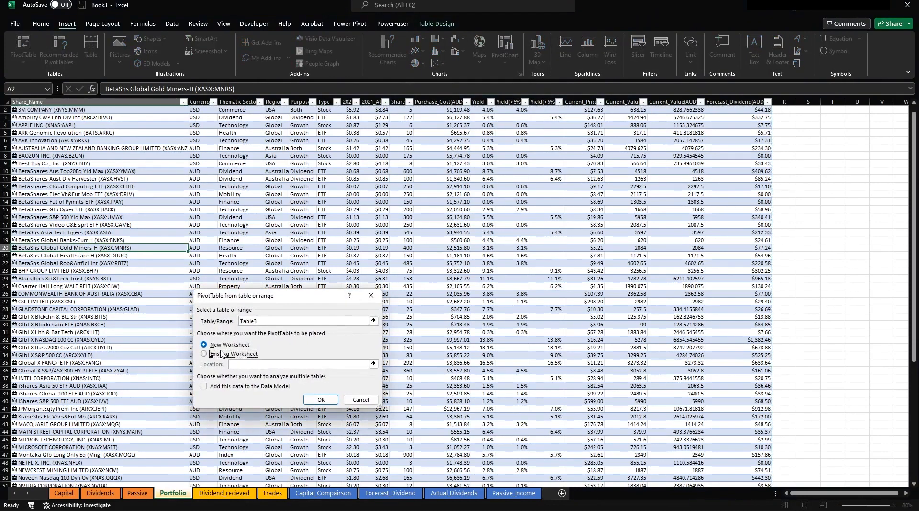
{"action": "left_click", "coordinate": [373, 364]}
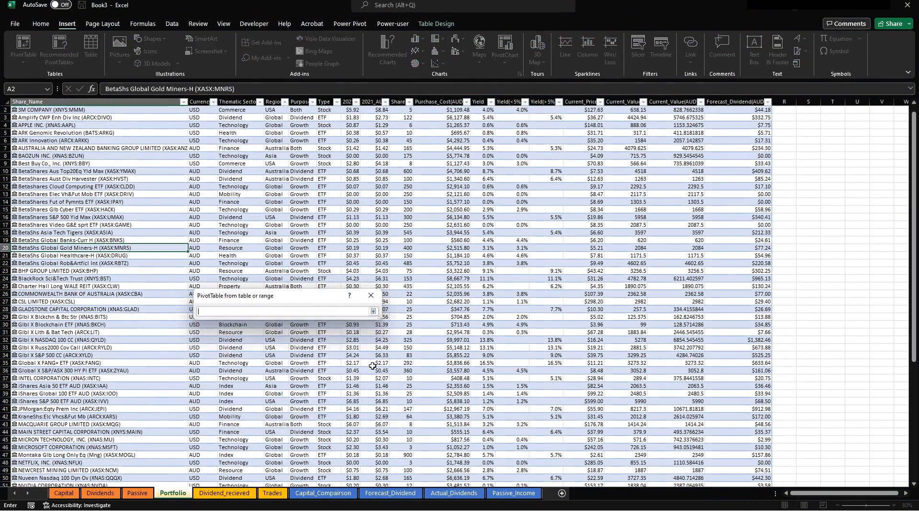
{"action": "left_click", "coordinate": [391, 493]}
{"action": "left_click", "coordinate": [31, 109]}
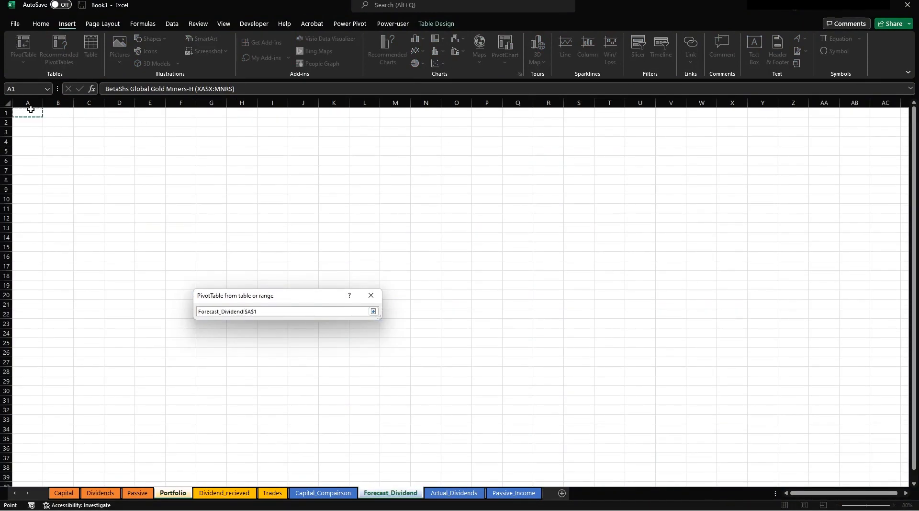
{"action": "key", "text": "Return"}
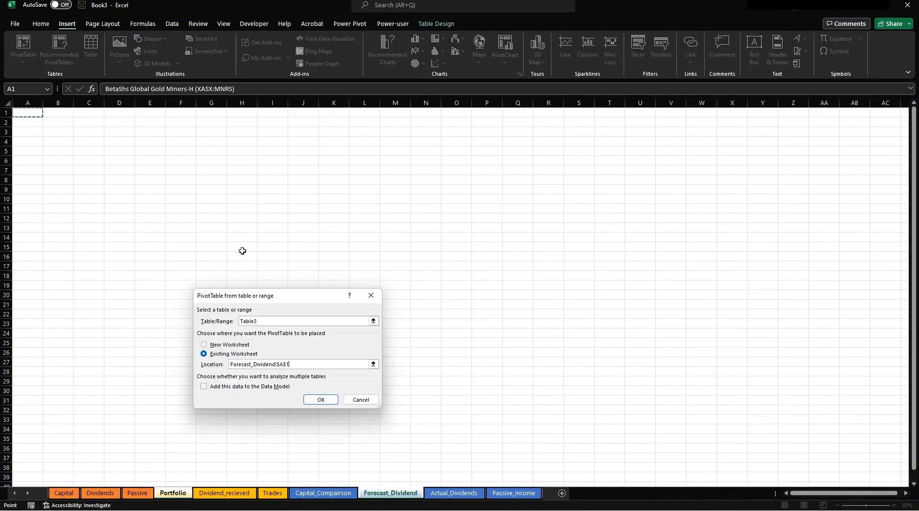
{"action": "left_click", "coordinate": [318, 398]}
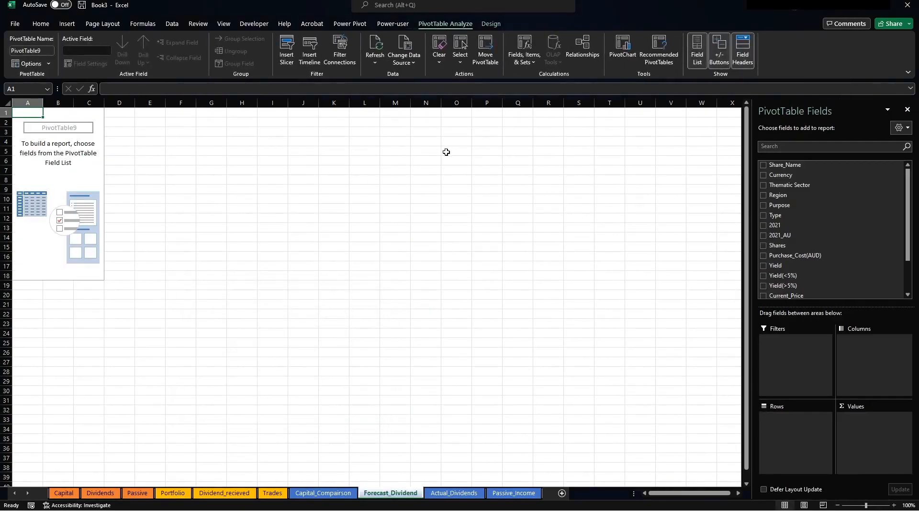
Add Thematic Sector and Share_Name rows in tabular form, with Yield(<5%) and Yield(>5%) values.
{"action": "left_click_drag", "start_coordinate": [778, 186], "coordinate": [805, 429]}
{"action": "left_click_drag", "start_coordinate": [778, 165], "coordinate": [793, 448]}
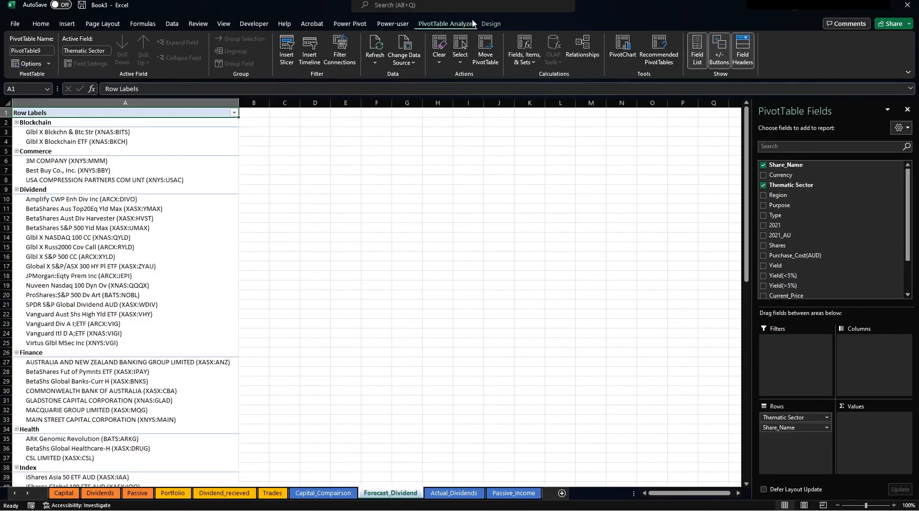
{"action": "left_click", "coordinate": [489, 25]}
{"action": "left_click", "coordinate": [77, 57]}
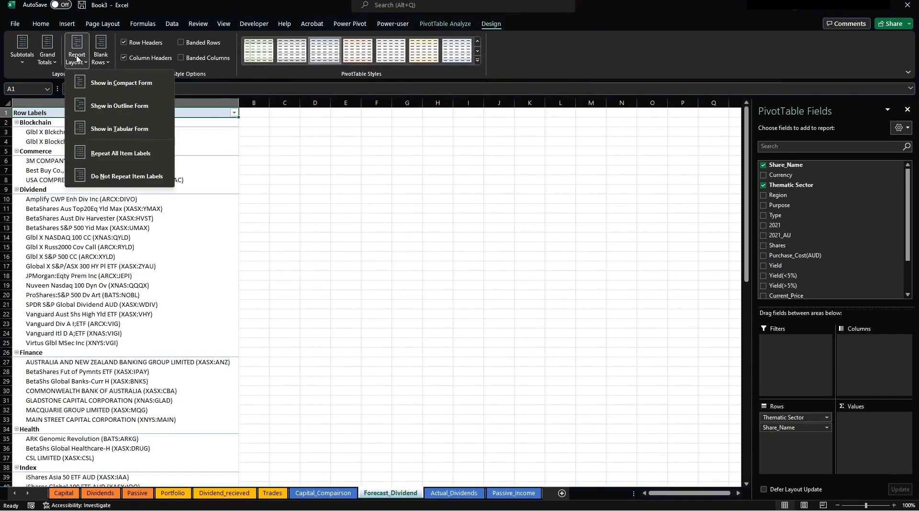
{"action": "left_click", "coordinate": [121, 130]}
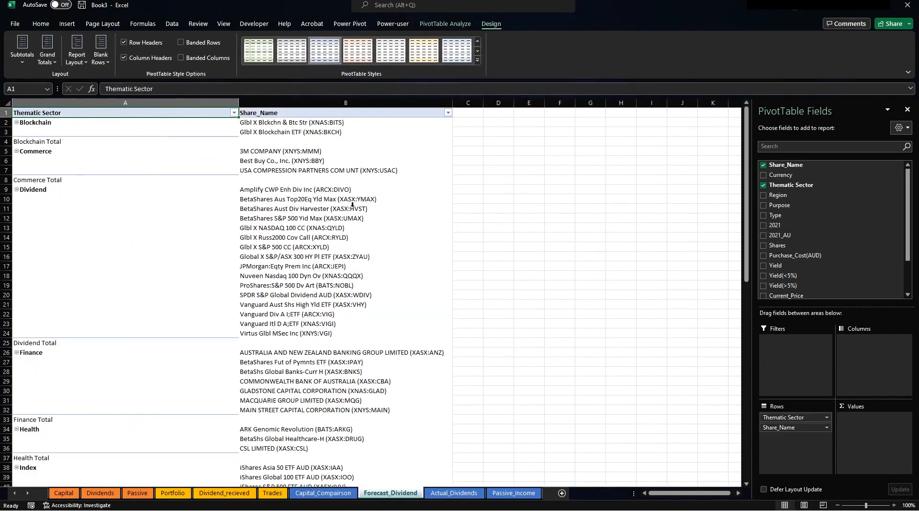
{"action": "left_click", "coordinate": [405, 151]}
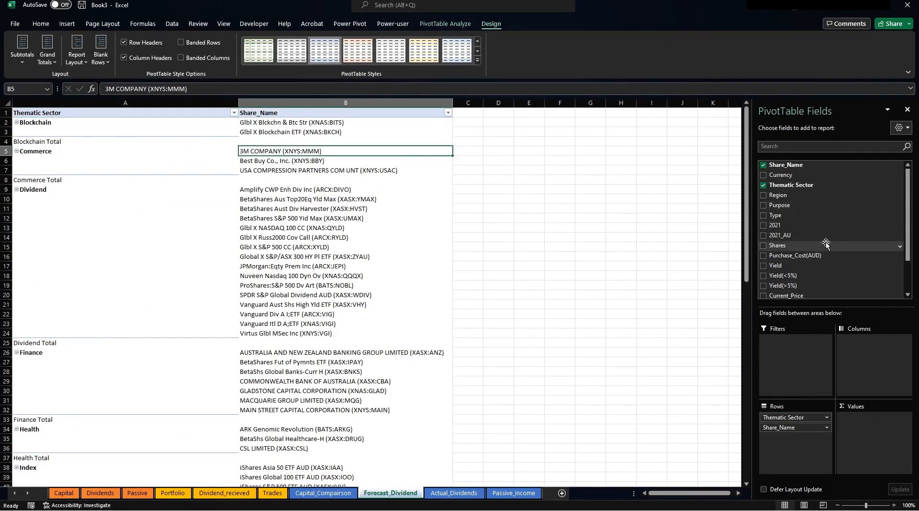
{"action": "scroll", "coordinate": [826, 243], "scroll_direction": "down", "scroll_amount": 2}
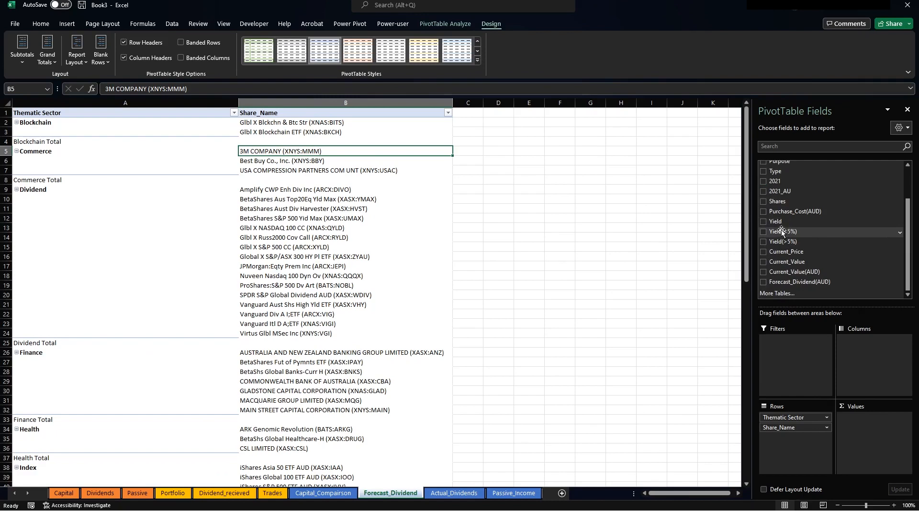
{"action": "left_click_drag", "start_coordinate": [889, 440], "coordinate": [884, 433]}
{"action": "left_click_drag", "start_coordinate": [793, 242], "coordinate": [884, 437]}
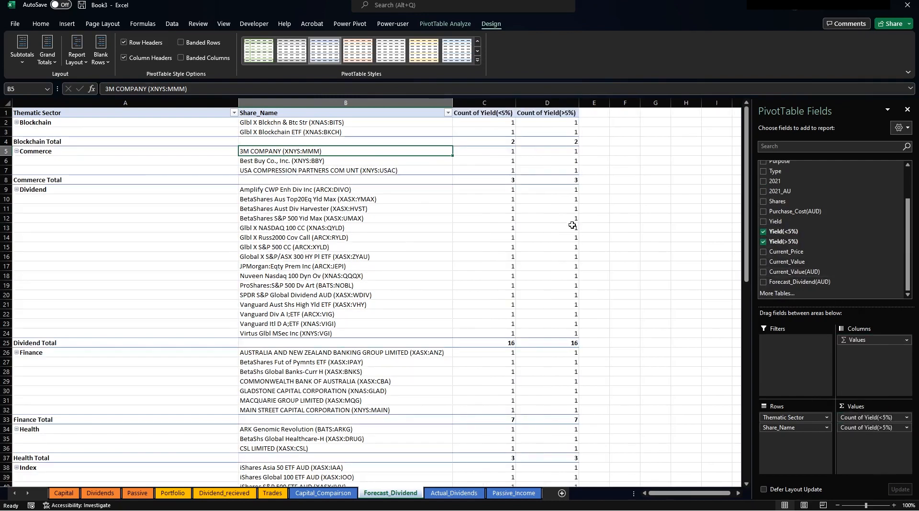
Summarize Yield(<5%) and Yield(>5%) as Sum instead of Count.
{"action": "left_click", "coordinate": [906, 417]}
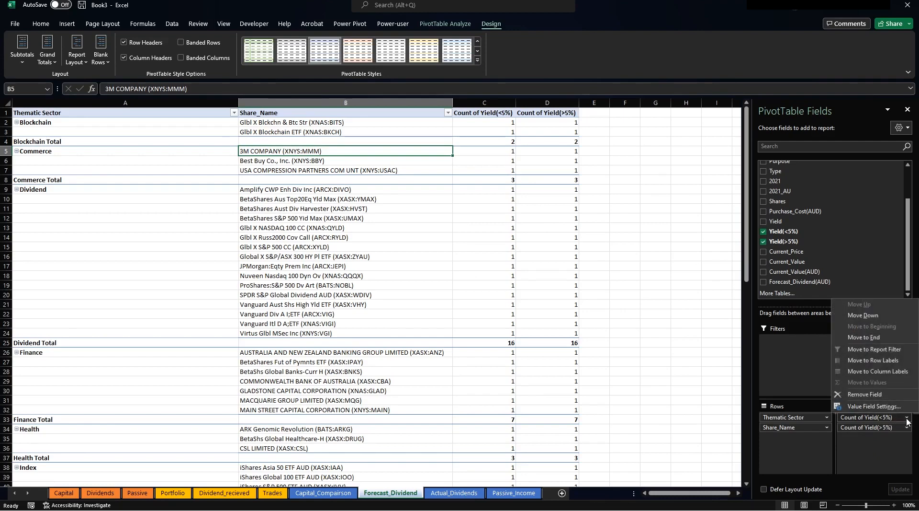
{"action": "left_click", "coordinate": [873, 406]}
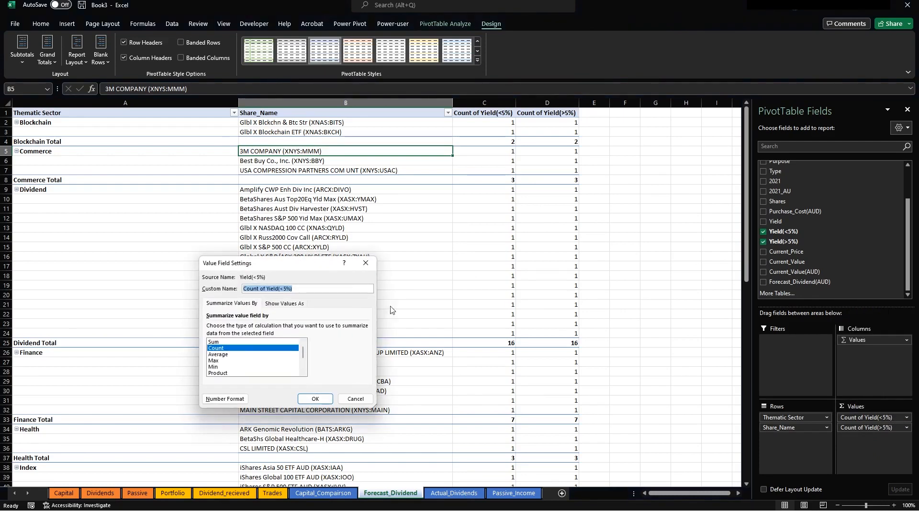
{"action": "left_click", "coordinate": [237, 342]}
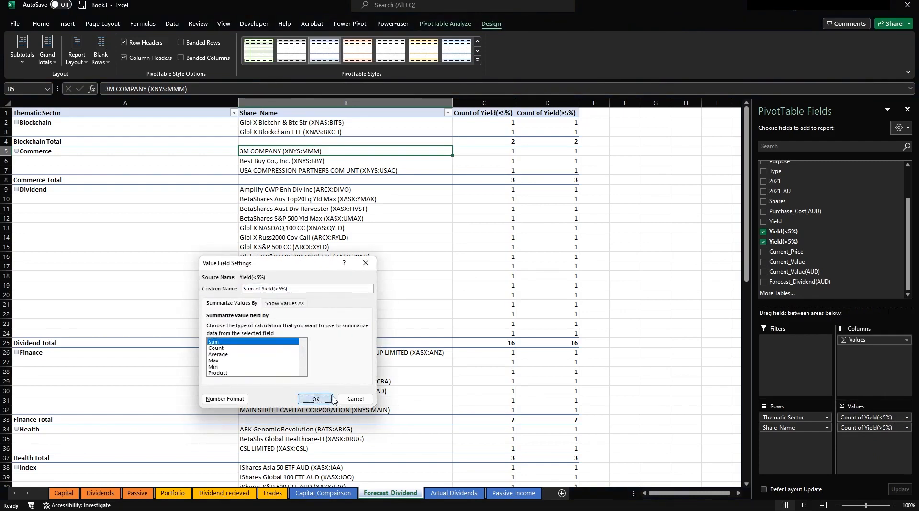
{"action": "left_click", "coordinate": [315, 398]}
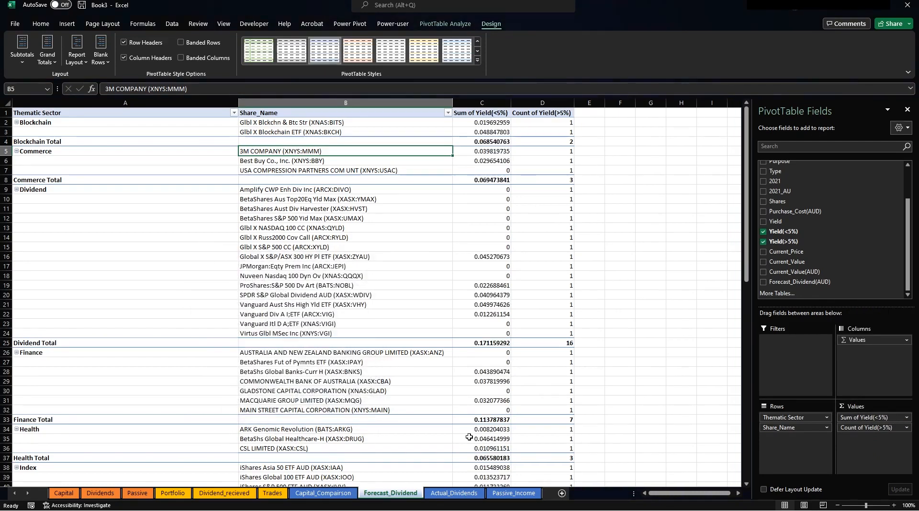
{"action": "left_click", "coordinate": [905, 424]}
{"action": "left_click", "coordinate": [869, 417]}
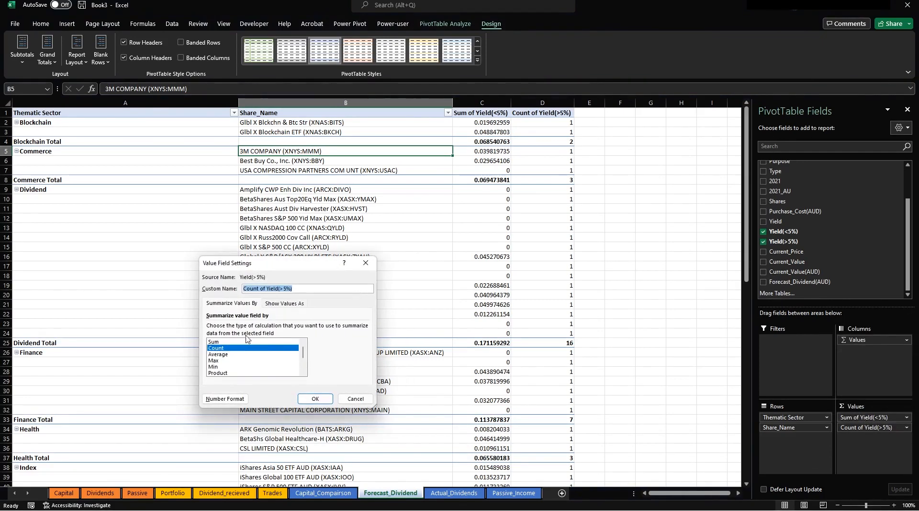
{"action": "left_click", "coordinate": [228, 341]}
{"action": "left_click", "coordinate": [315, 399]}
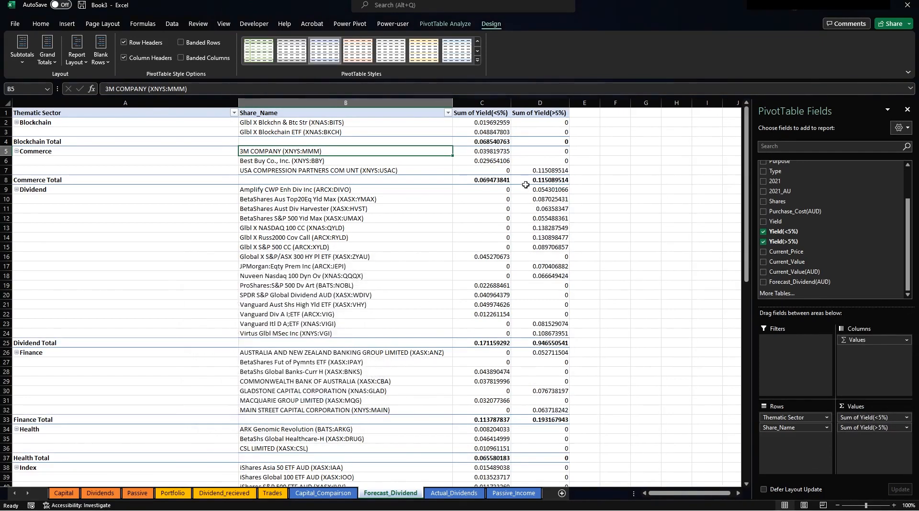
Format columns C:D as percentages with one decimal place.
{"action": "left_click_drag", "start_coordinate": [482, 101], "coordinate": [540, 102]}
{"action": "left_click", "coordinate": [40, 24]}
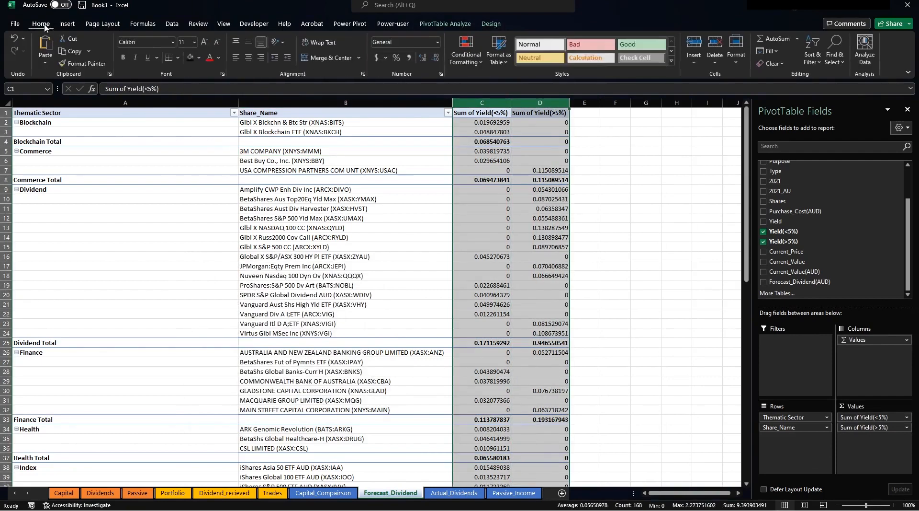
{"action": "left_click", "coordinate": [402, 58]}
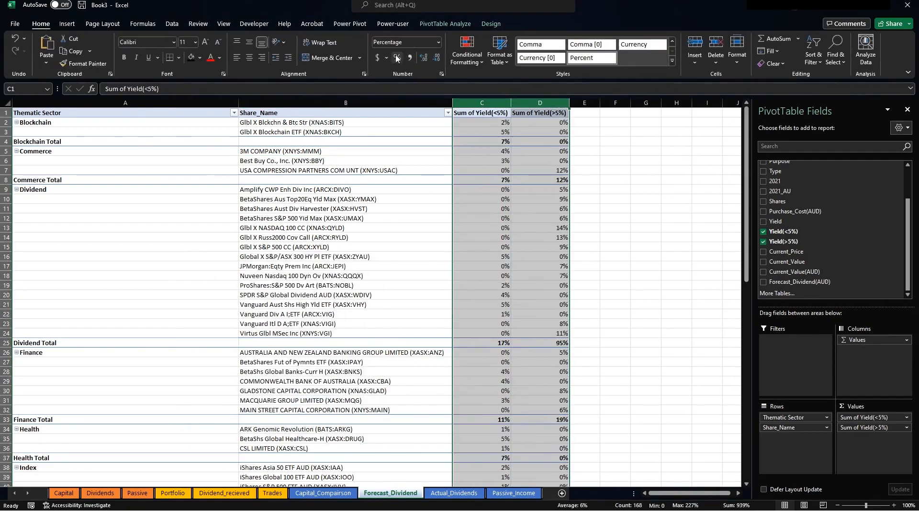
{"action": "right_click", "coordinate": [482, 176]}
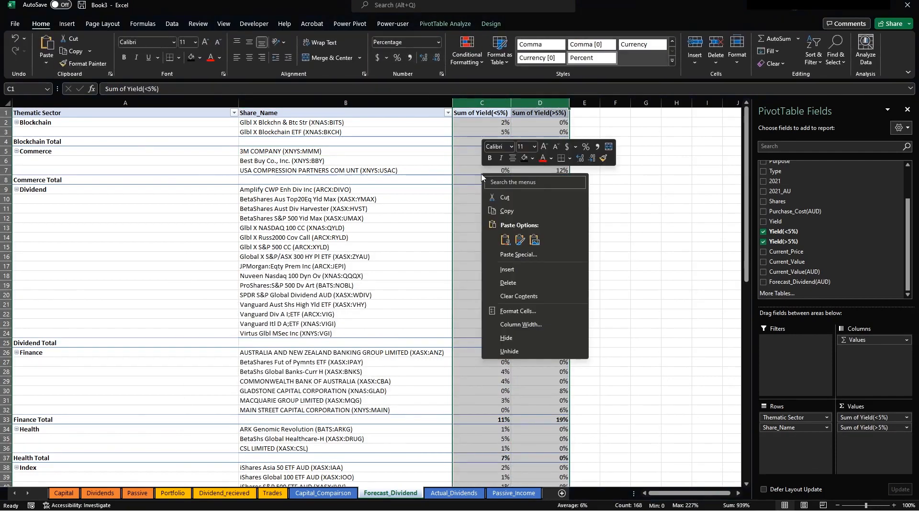
{"action": "left_click", "coordinate": [517, 310]}
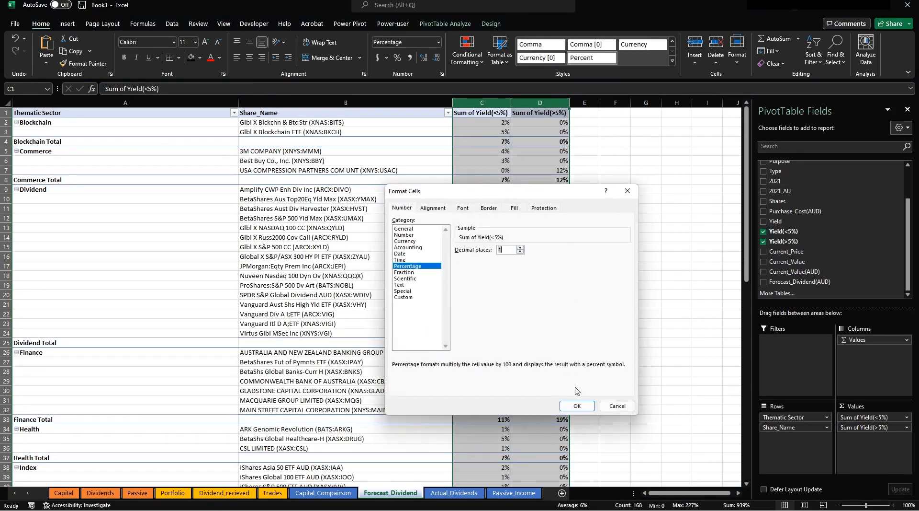
{"action": "left_click", "coordinate": [577, 405]}
{"action": "left_click", "coordinate": [660, 186]}
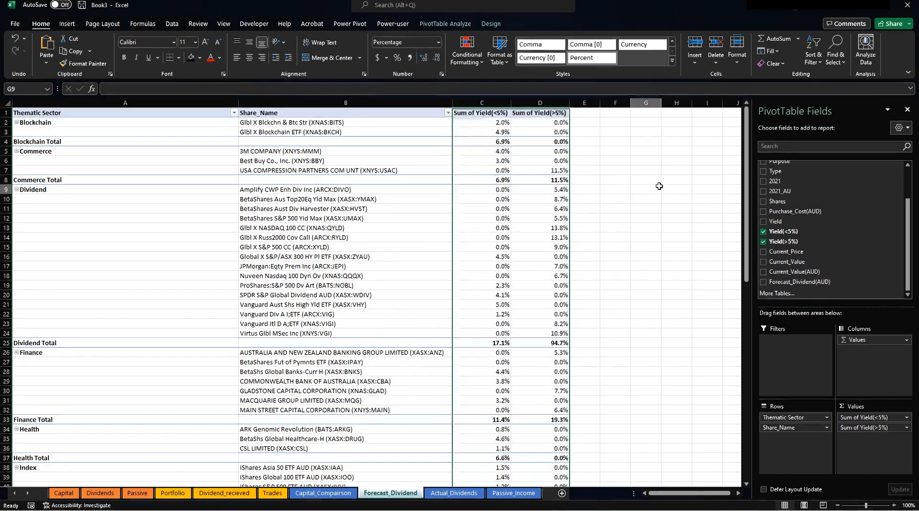
{"action": "left_click", "coordinate": [204, 161]}
Turn off grand totals for rows and columns and hide all sector subtotals.
{"action": "left_click", "coordinate": [447, 25]}
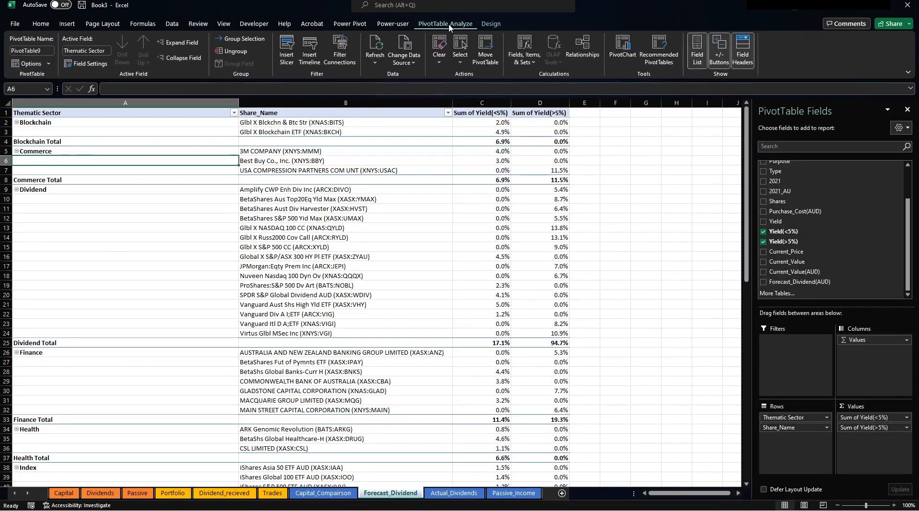
{"action": "left_click", "coordinate": [489, 25]}
{"action": "left_click", "coordinate": [47, 52]}
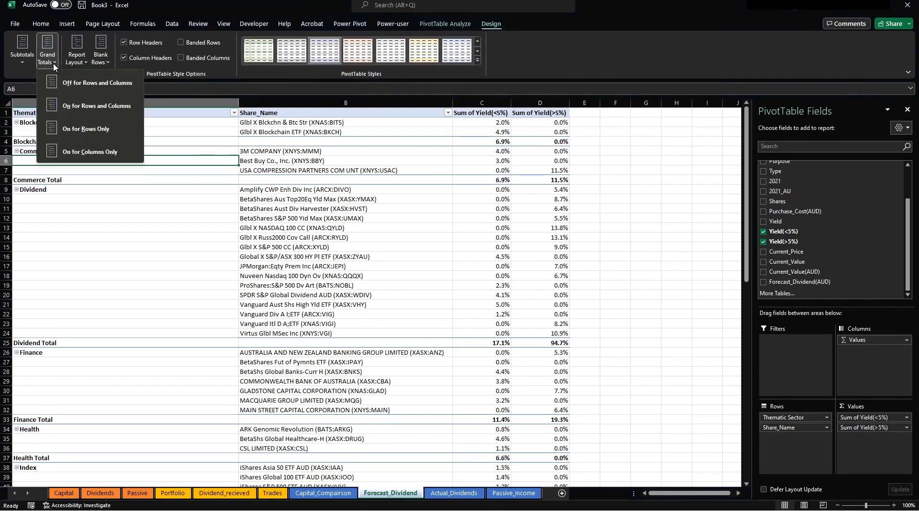
{"action": "left_click", "coordinate": [71, 83]}
{"action": "left_click", "coordinate": [22, 48]}
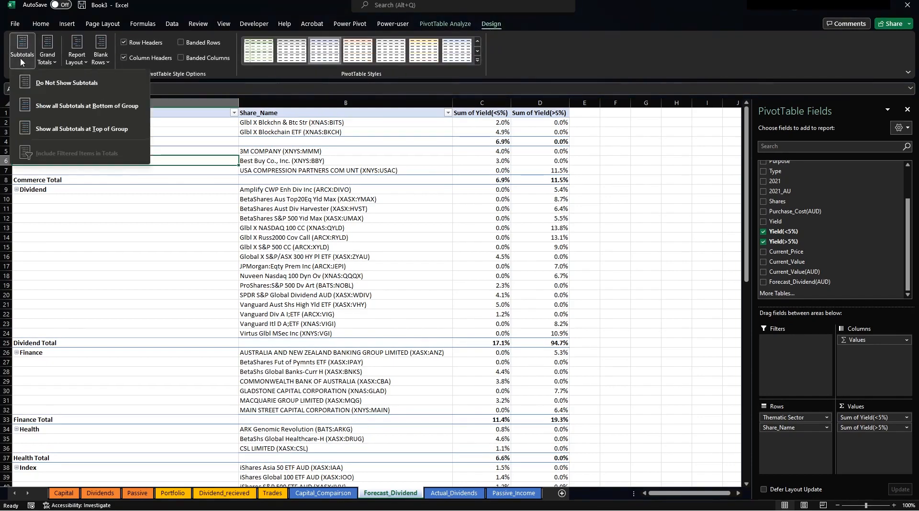
{"action": "left_click", "coordinate": [52, 82]}
{"action": "left_click", "coordinate": [421, 210]}
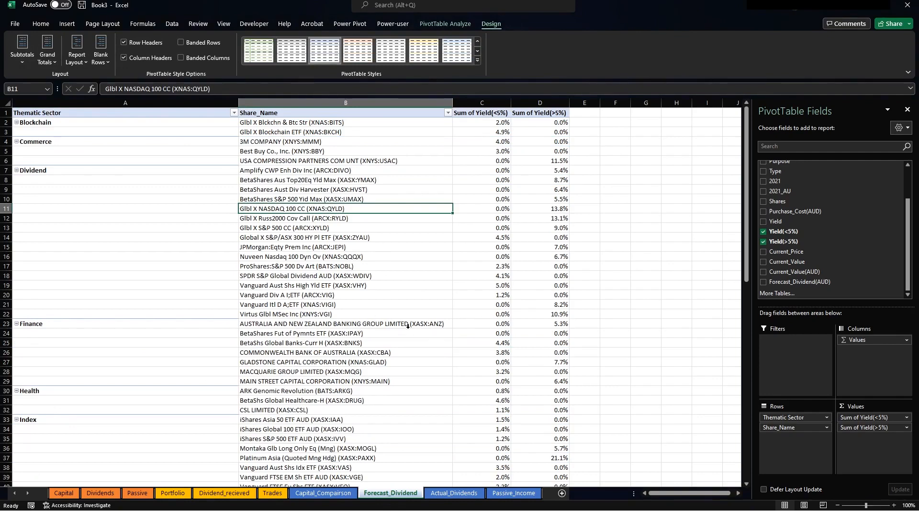
{"action": "left_click", "coordinate": [336, 181]}
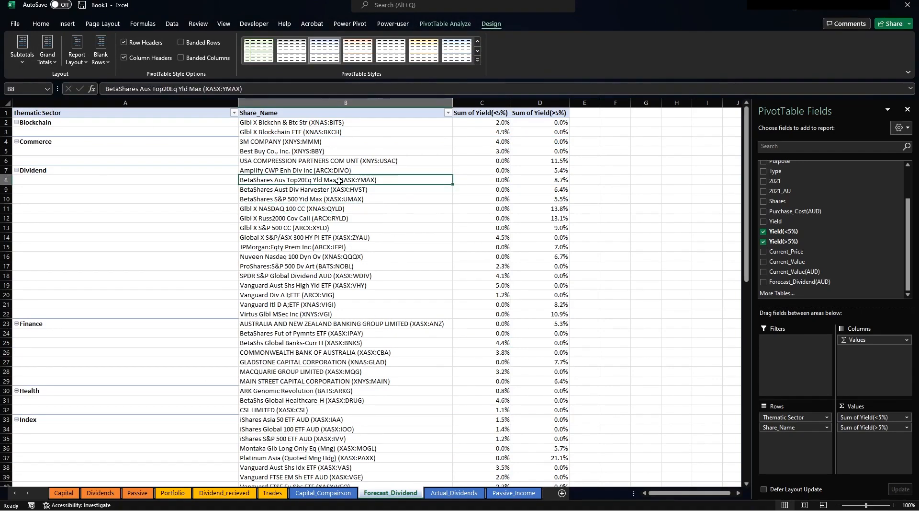
{"action": "left_click", "coordinate": [452, 23]}
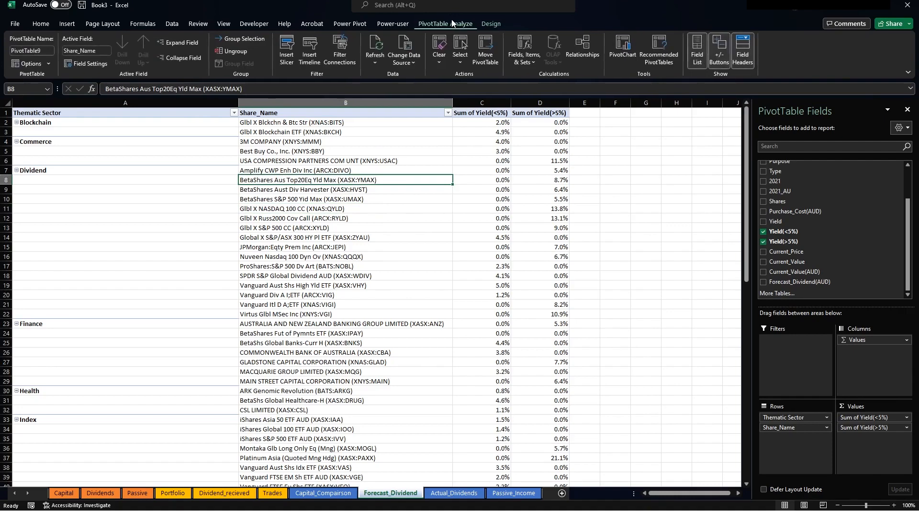
Insert a clustered column PivotChart of the yield sums, cut it, and go to Dividends.
{"action": "left_click", "coordinate": [622, 48]}
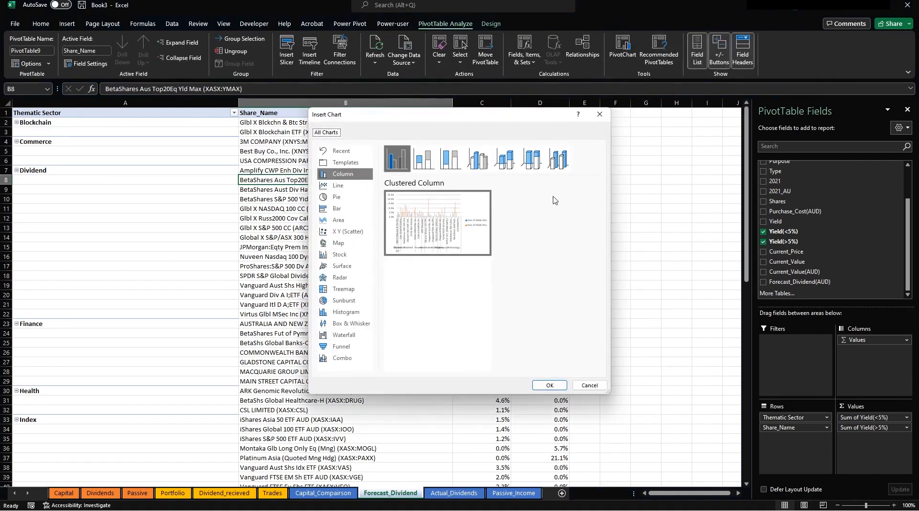
{"action": "mouse_move", "coordinate": [415, 232]}
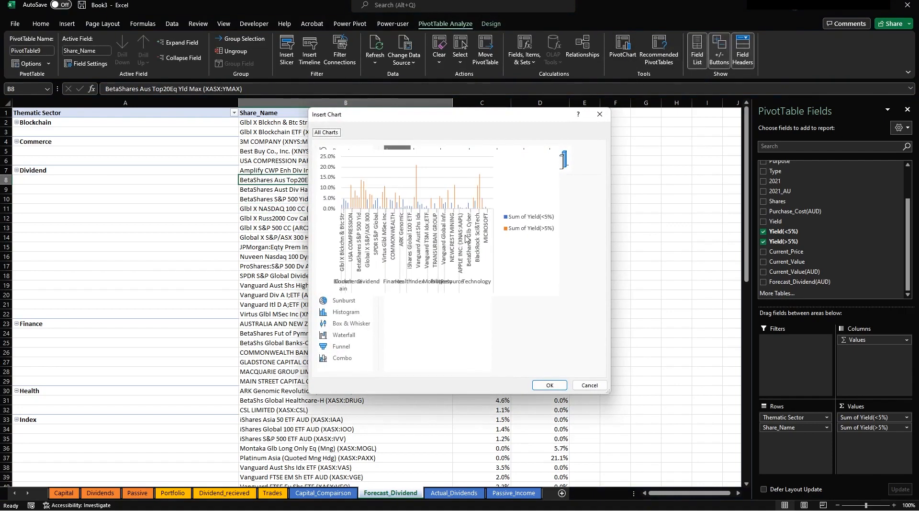
{"action": "left_click", "coordinate": [550, 384]}
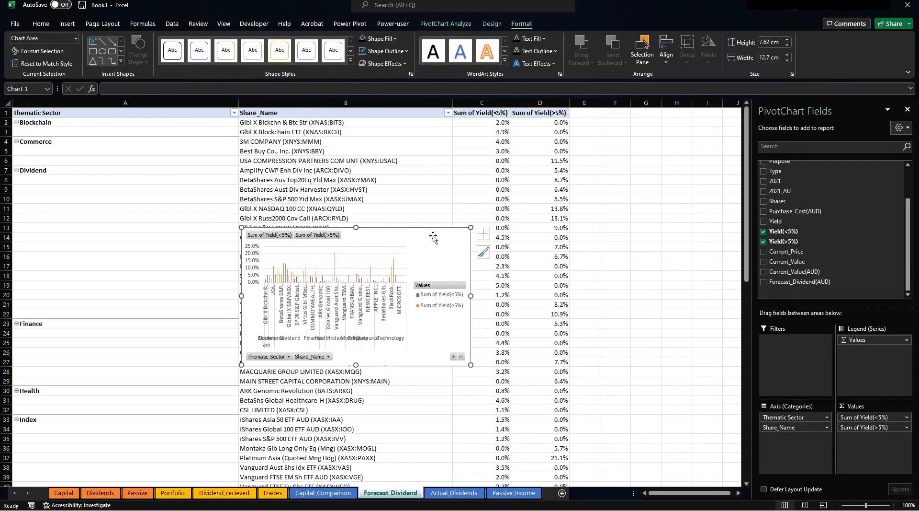
{"action": "key", "text": "Delete"}
{"action": "left_click", "coordinate": [100, 492]}
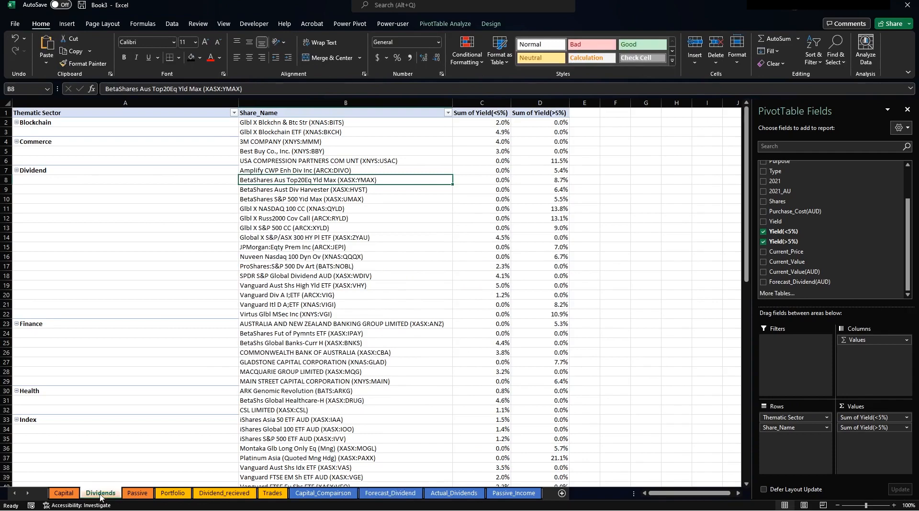
Paste the yield PivotChart at cell E6 on Dividends and shift it up and left.
{"action": "left_click", "coordinate": [135, 159]}
{"action": "key", "text": "ctrl+v"}
{"action": "left_click_drag", "start_coordinate": [283, 161], "coordinate": [216, 144]}
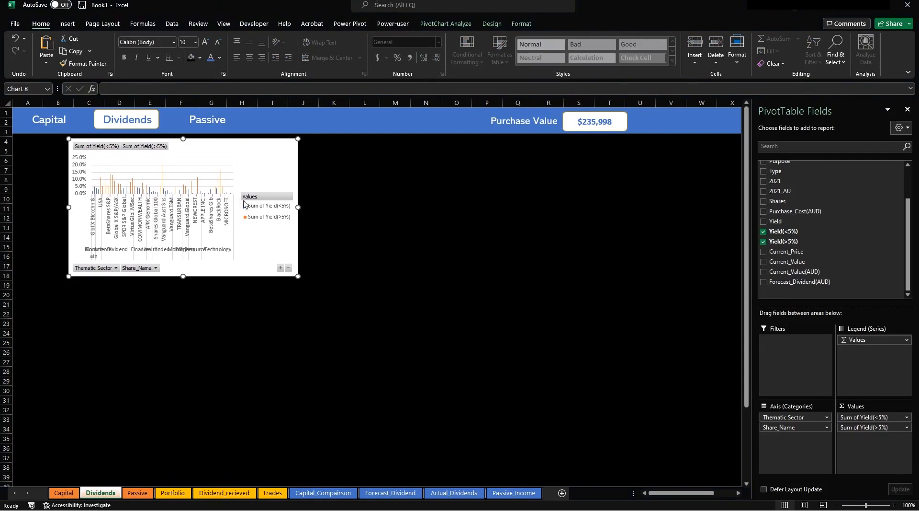
{"action": "mouse_move", "coordinate": [239, 146]}
{"action": "left_mouse_down"}
{"action": "mouse_move", "coordinate": [214, 144]}
{"action": "mouse_move", "coordinate": [231, 148]}
{"action": "left_mouse_up"}
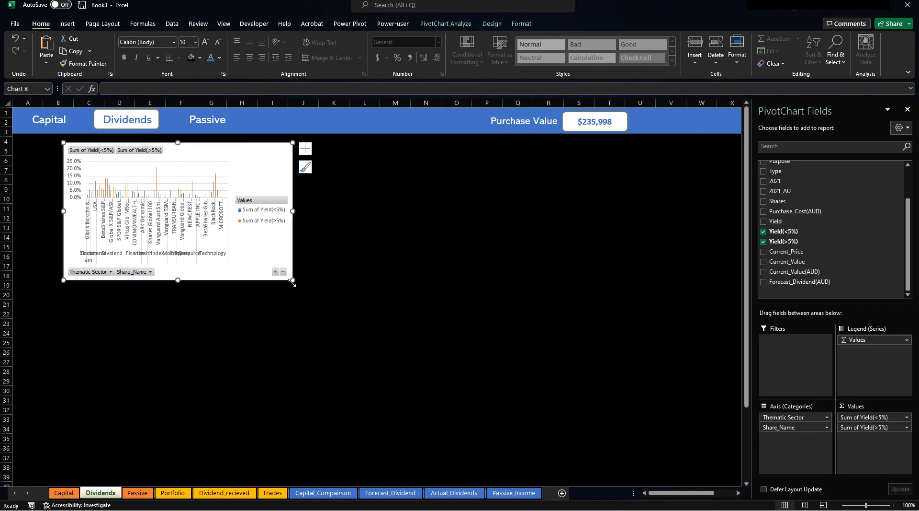
Close the field list and stretch the chart right to about column W.
{"action": "left_click", "coordinate": [907, 109]}
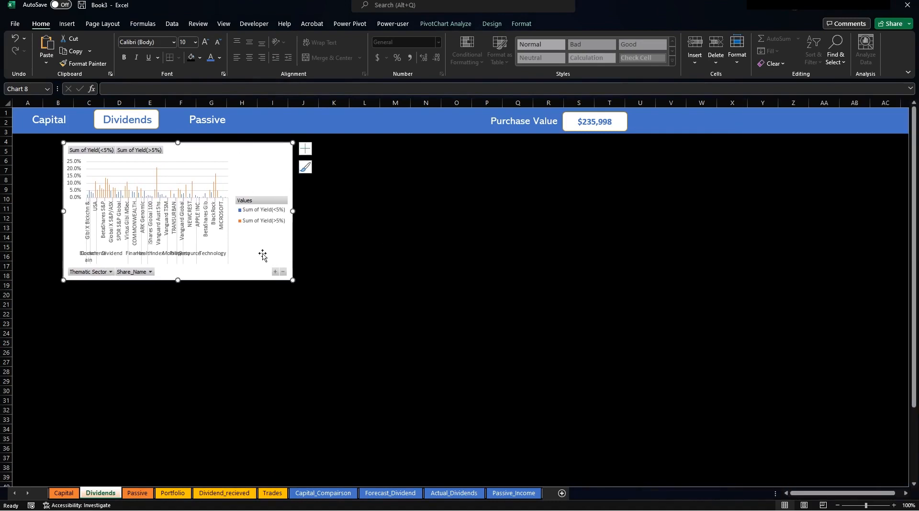
{"action": "left_click_drag", "start_coordinate": [293, 282], "coordinate": [724, 277]}
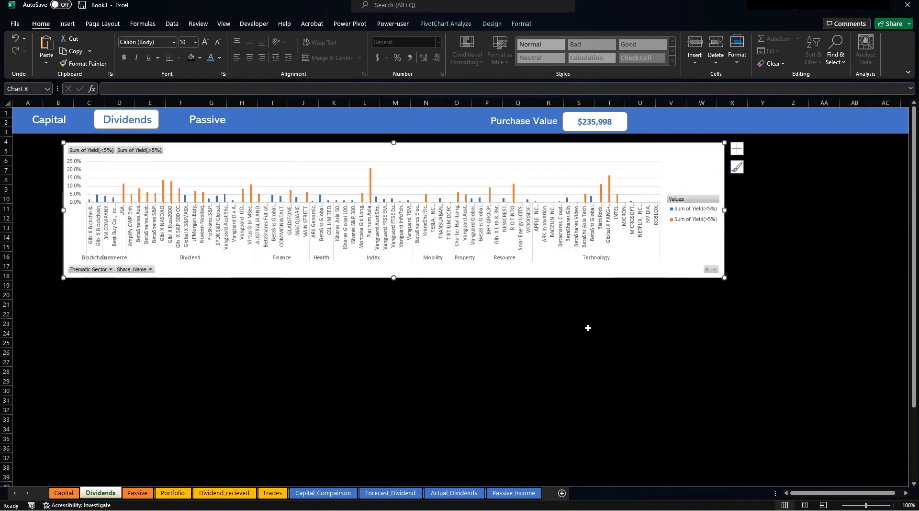
{"action": "left_click", "coordinate": [641, 156]}
Give the yield chart a dark fill and make both axes' labels white.
{"action": "left_click", "coordinate": [521, 27]}
{"action": "left_click", "coordinate": [363, 41]}
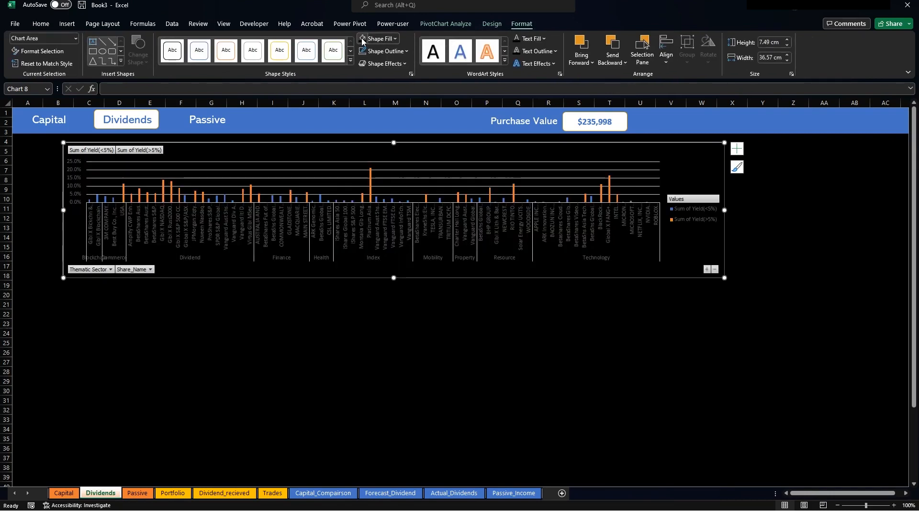
{"action": "left_click", "coordinate": [373, 228]}
{"action": "left_click", "coordinate": [41, 24]}
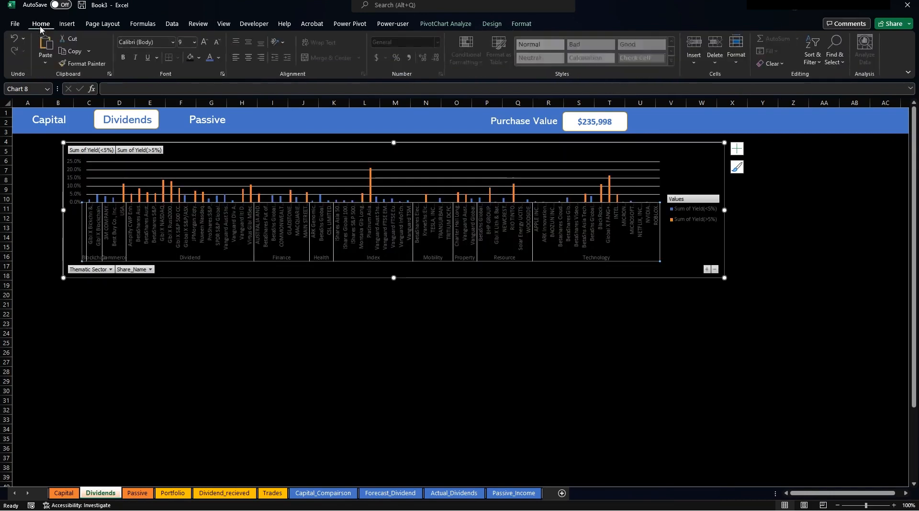
{"action": "left_click", "coordinate": [220, 59]}
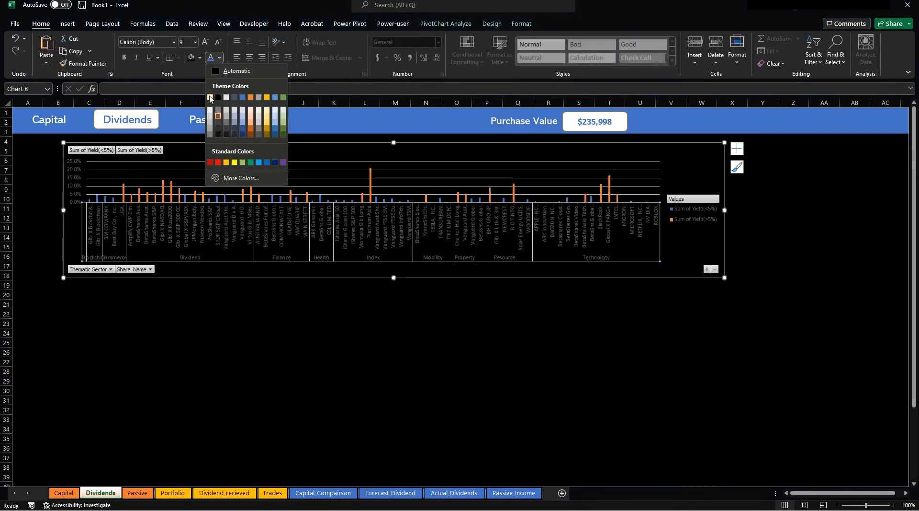
{"action": "left_click", "coordinate": [210, 98]}
{"action": "left_click", "coordinate": [73, 187]}
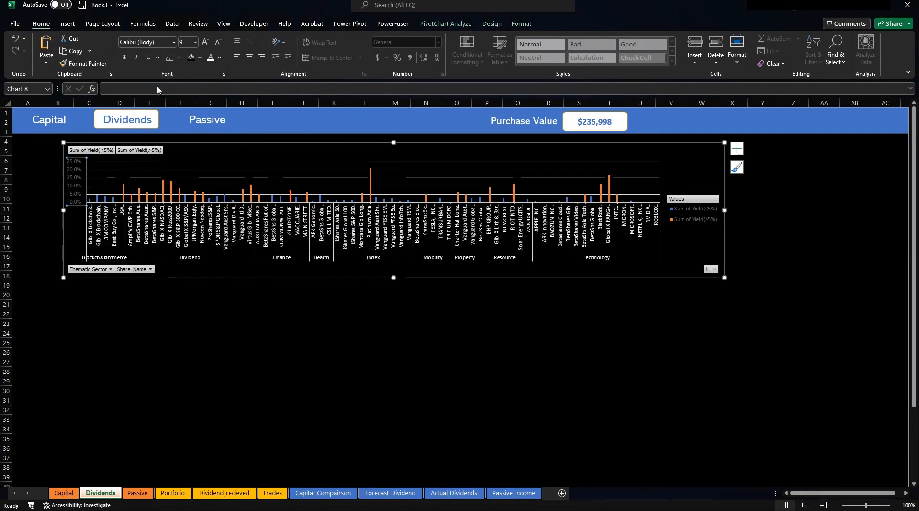
{"action": "left_click", "coordinate": [210, 57]}
Set the vertical axis number format to 0 decimal places, showing 0%–25%.
{"action": "right_click", "coordinate": [79, 181]}
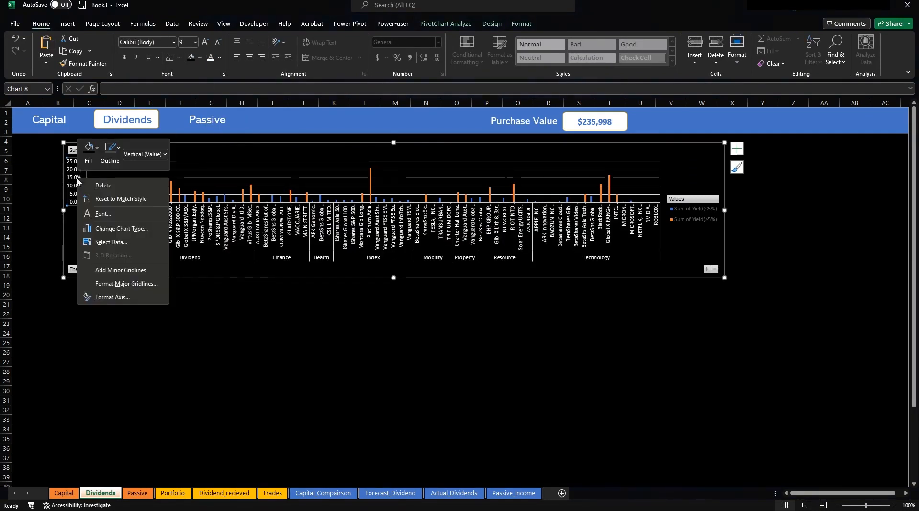
{"action": "left_click", "coordinate": [127, 298]}
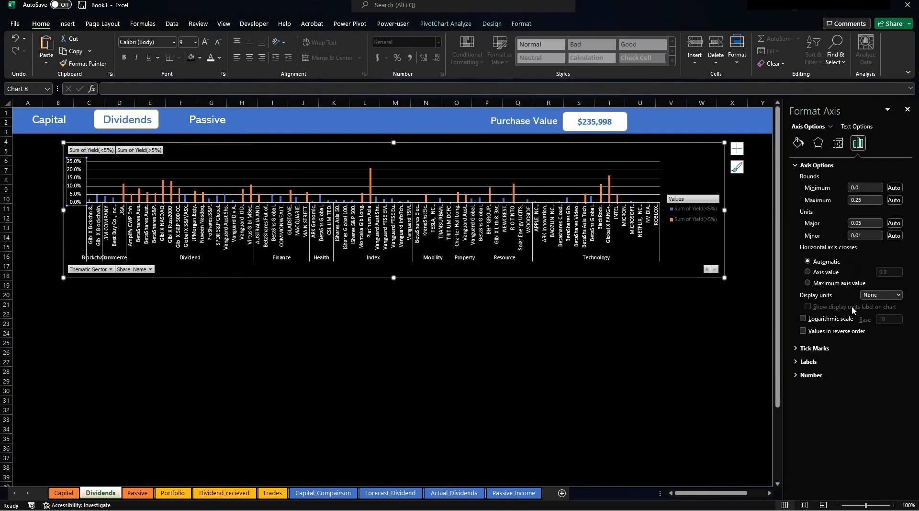
{"action": "left_click", "coordinate": [812, 375]}
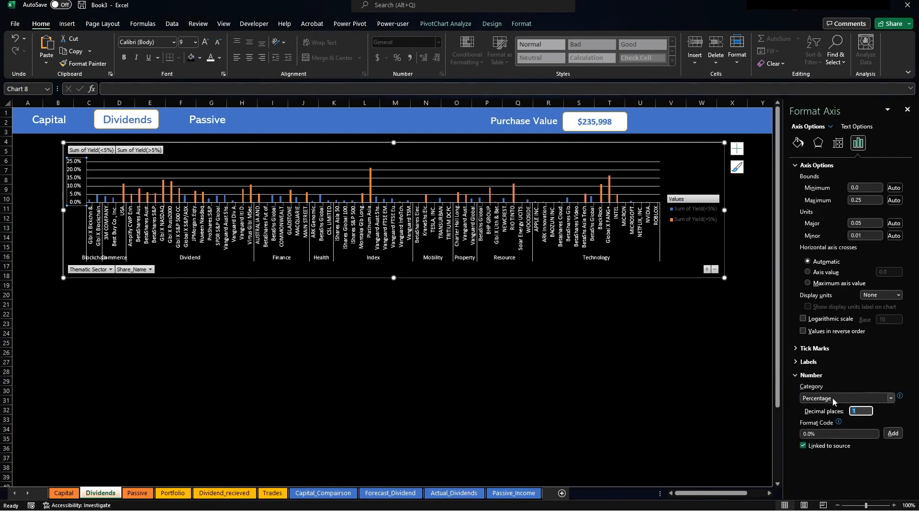
{"action": "type", "text": "0"}
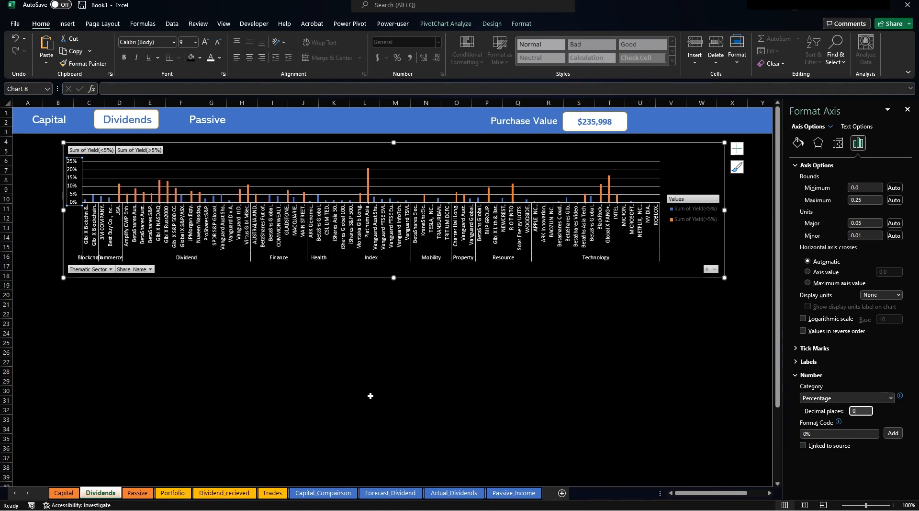
{"action": "left_click", "coordinate": [354, 146]}
{"action": "left_click", "coordinate": [521, 26]}
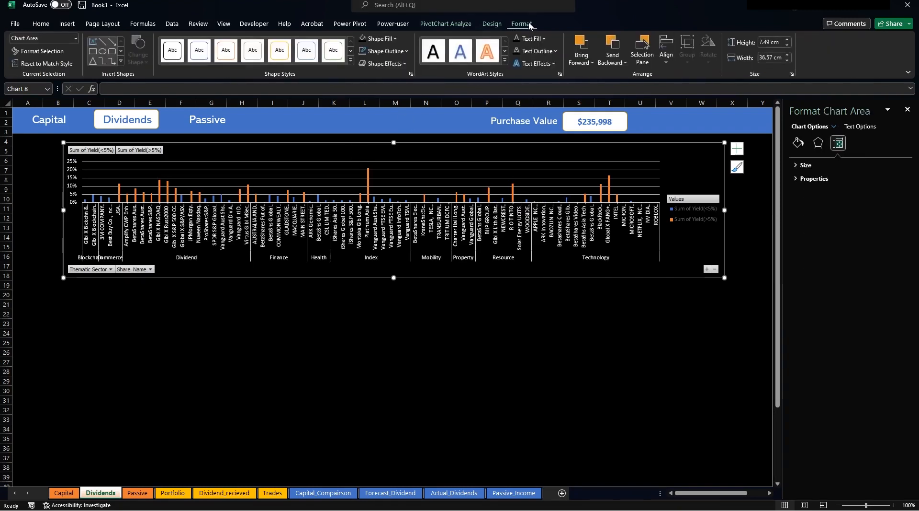
{"action": "left_click", "coordinate": [492, 23]}
{"action": "left_click", "coordinate": [446, 23]}
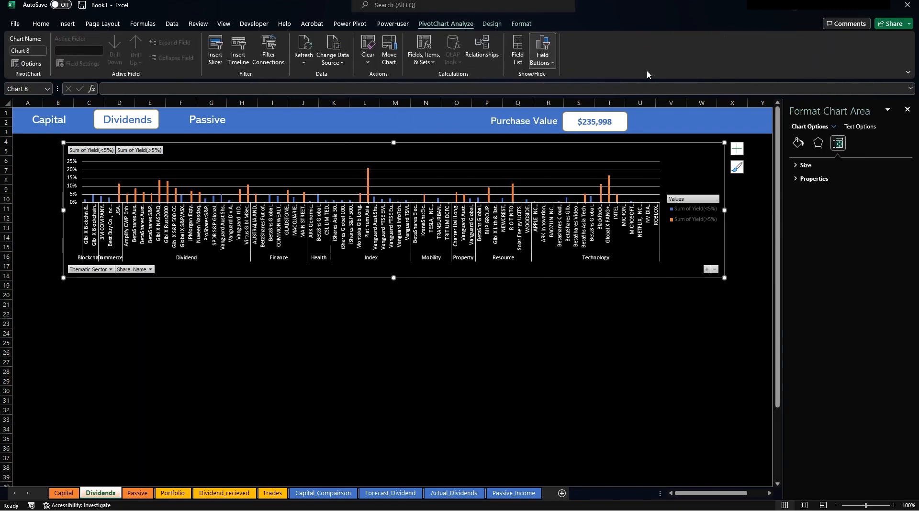
Hide all PivotChart field buttons and drag the legend to the chart's top right corner.
{"action": "left_click", "coordinate": [535, 66]}
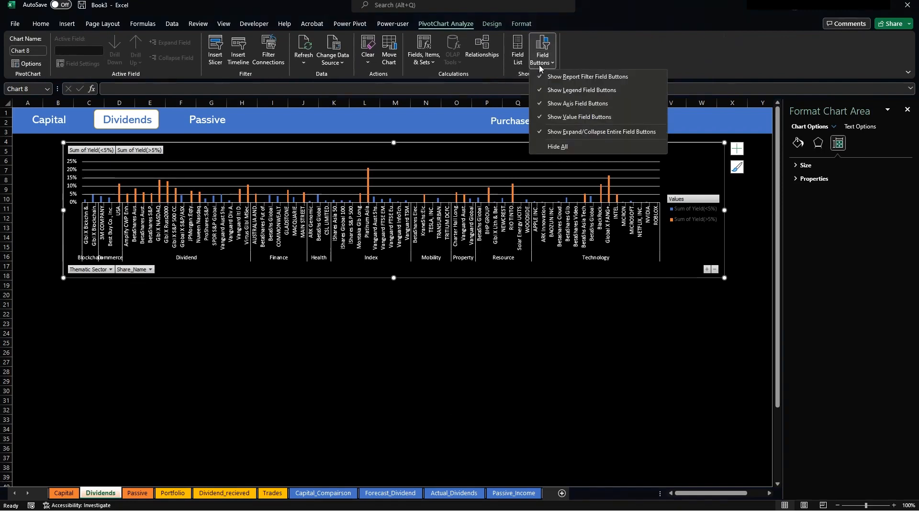
{"action": "left_click", "coordinate": [563, 149]}
{"action": "left_click", "coordinate": [680, 207]}
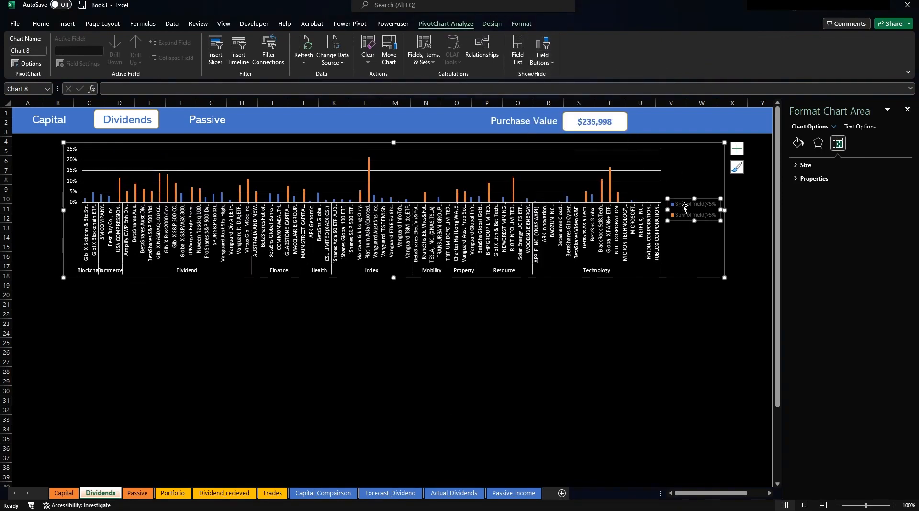
{"action": "left_click_drag", "start_coordinate": [680, 204], "coordinate": [681, 148]}
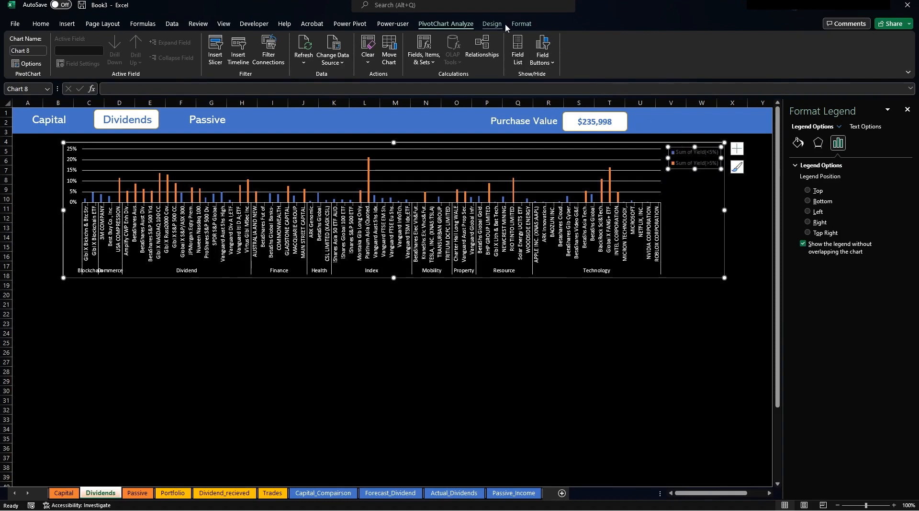
{"action": "left_click", "coordinate": [521, 23]}
{"action": "left_click", "coordinate": [394, 39]}
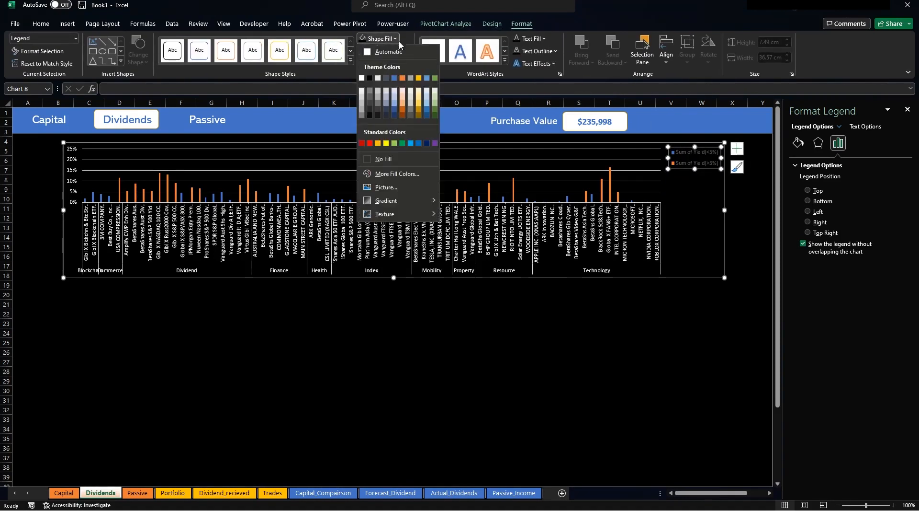
{"action": "left_click", "coordinate": [372, 83]}
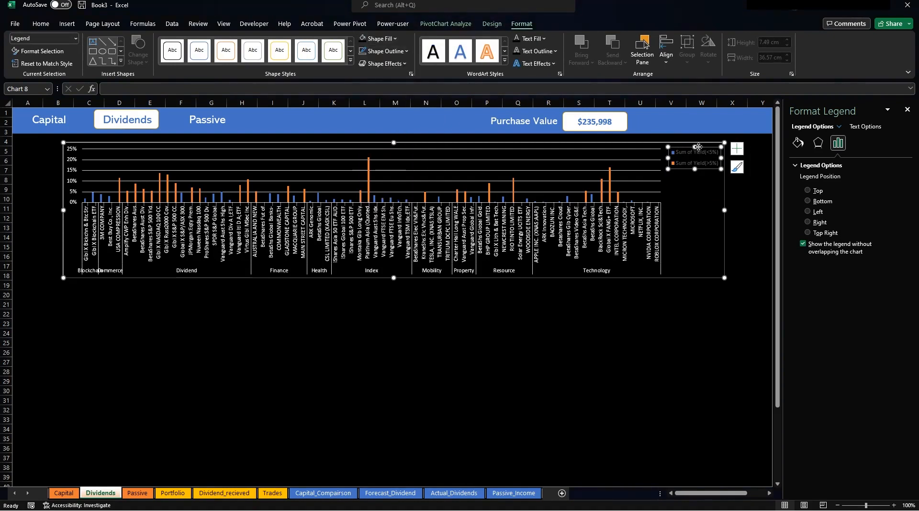
{"action": "left_click", "coordinate": [693, 154]}
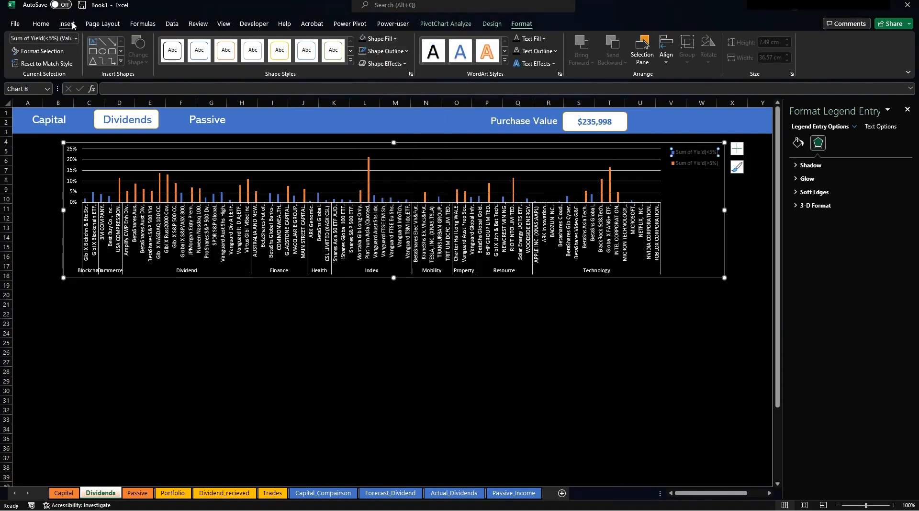
{"action": "left_click", "coordinate": [47, 24]}
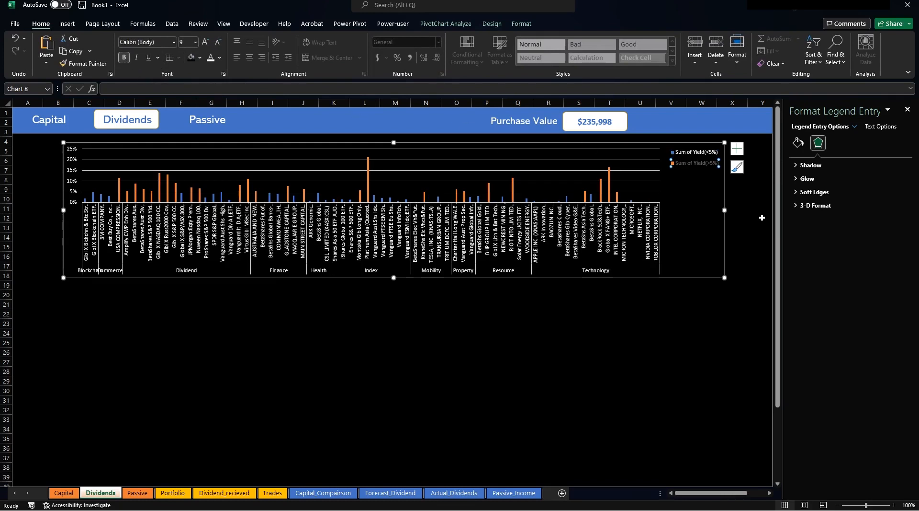
Widen the plot area, extend the chart down to about row 28, then open Forecast_Dividend.
{"action": "left_click", "coordinate": [659, 195]}
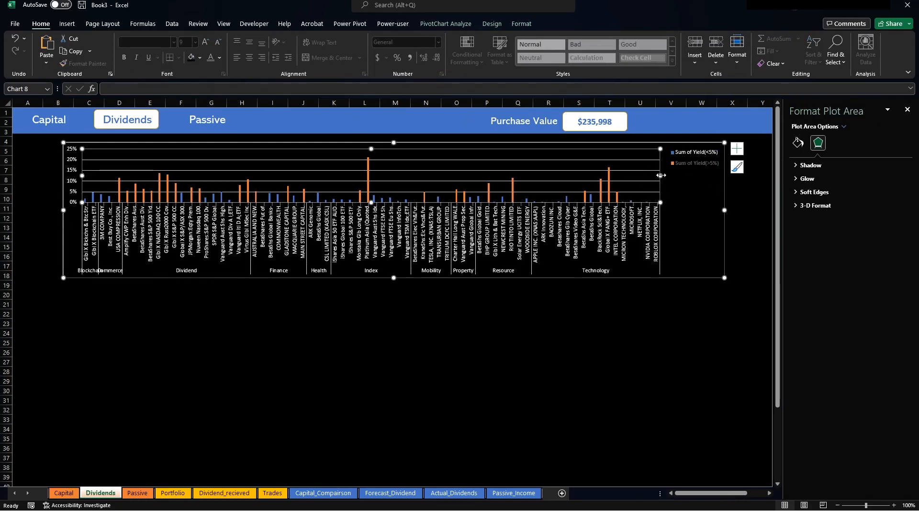
{"action": "left_click_drag", "start_coordinate": [662, 175], "coordinate": [717, 191]}
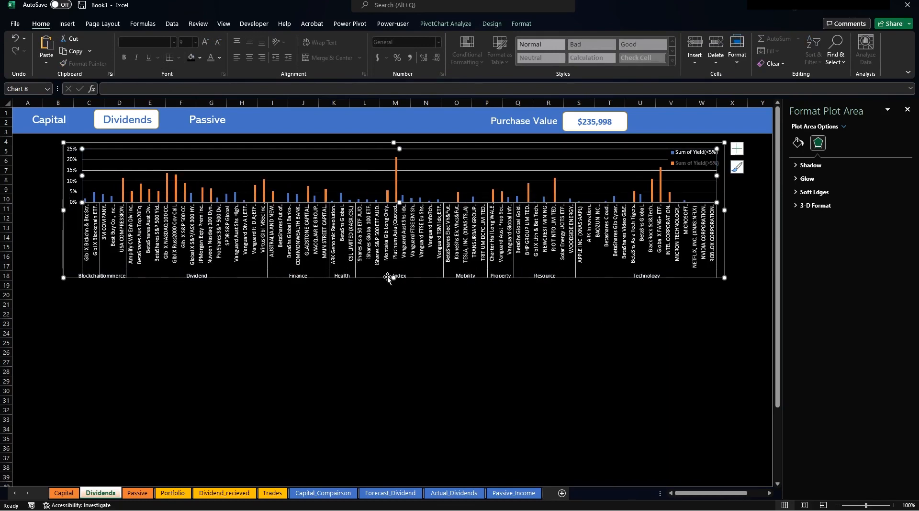
{"action": "left_click_drag", "start_coordinate": [389, 277], "coordinate": [393, 367]}
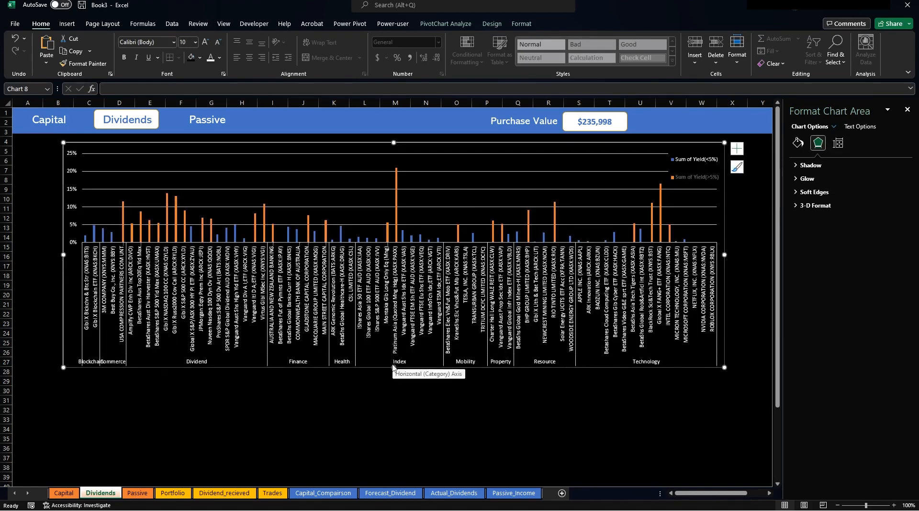
{"action": "left_click", "coordinate": [395, 411]}
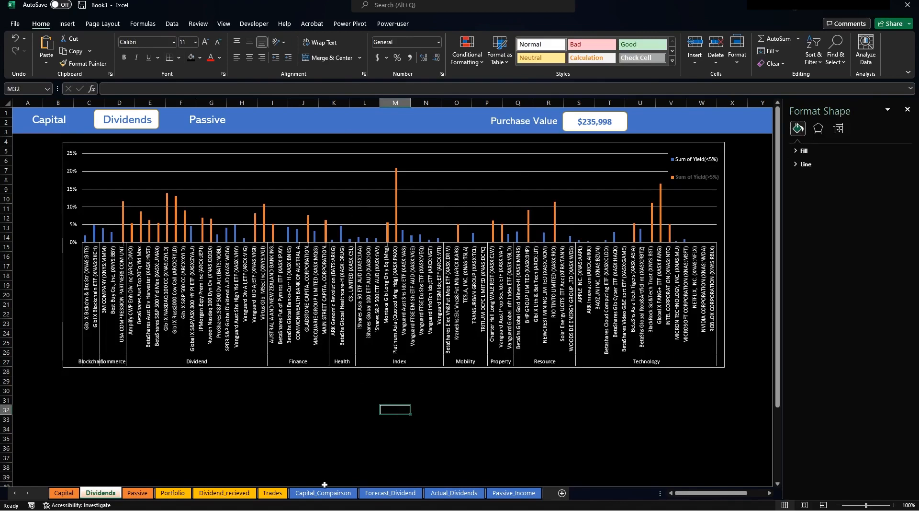
{"action": "left_click", "coordinate": [391, 492]}
{"action": "left_click", "coordinate": [369, 257]}
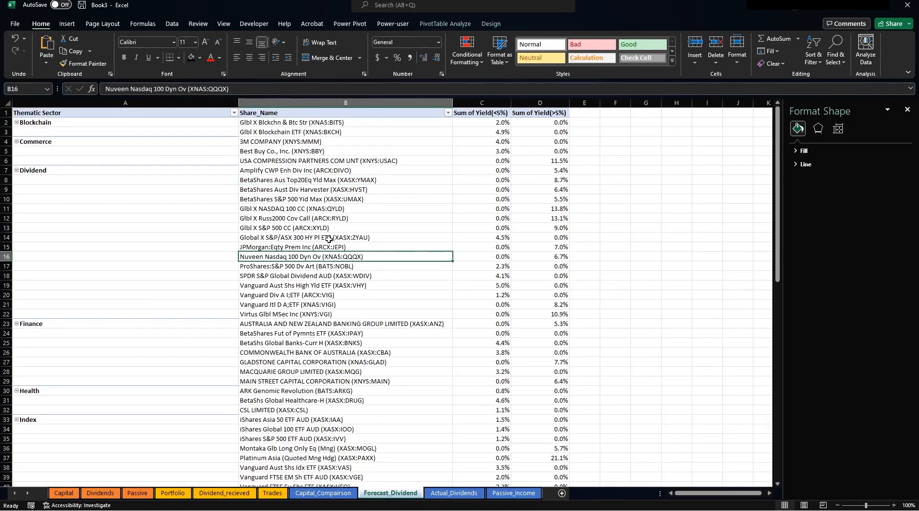
Insert slicers for the Thematic Sector and Region fields on the Forecast_Dividend pivot.
{"action": "left_click", "coordinate": [445, 24]}
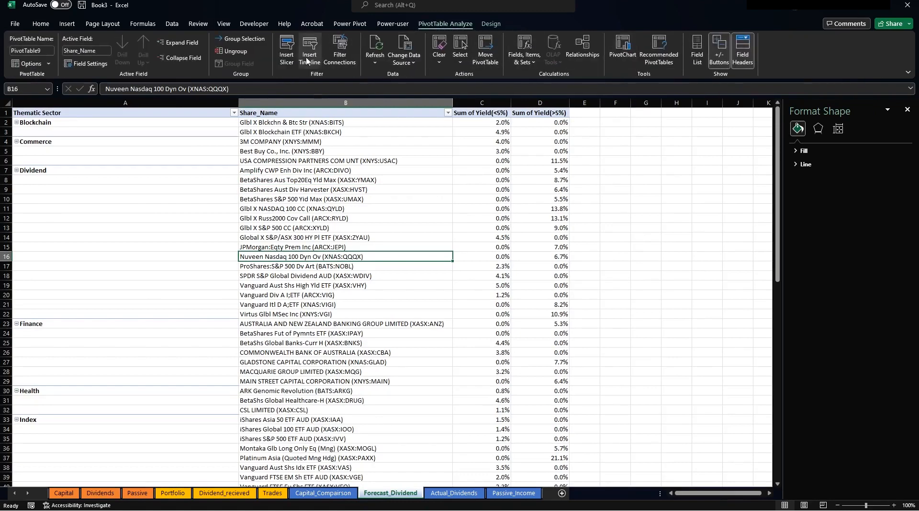
{"action": "left_click", "coordinate": [287, 50]}
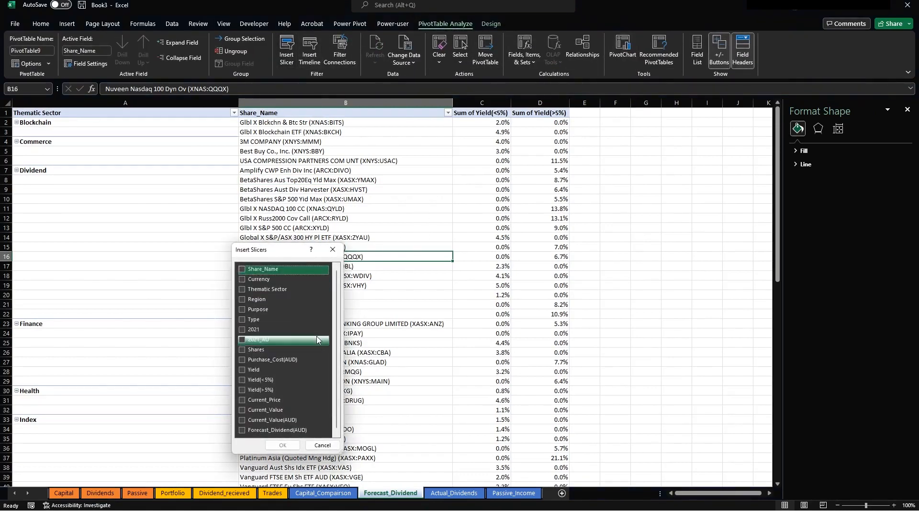
{"action": "left_click", "coordinate": [280, 290]}
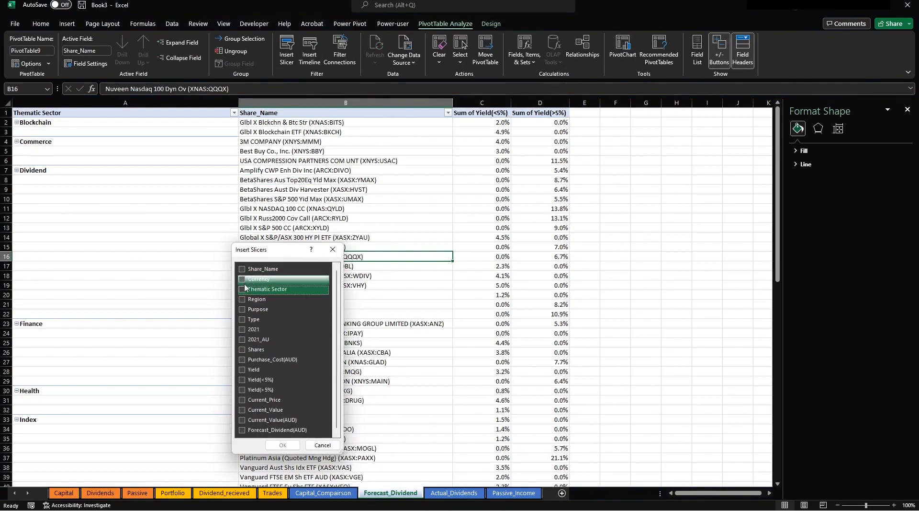
{"action": "left_click", "coordinate": [242, 289]}
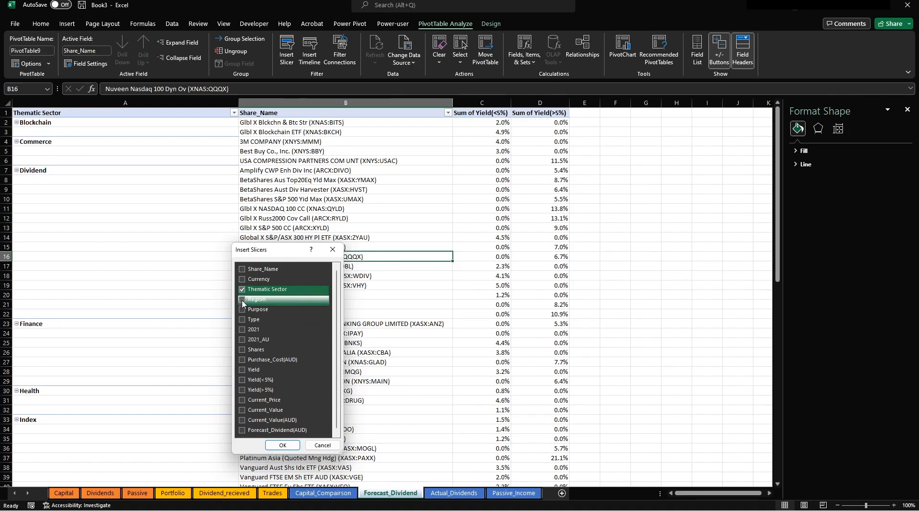
{"action": "left_click", "coordinate": [242, 300]}
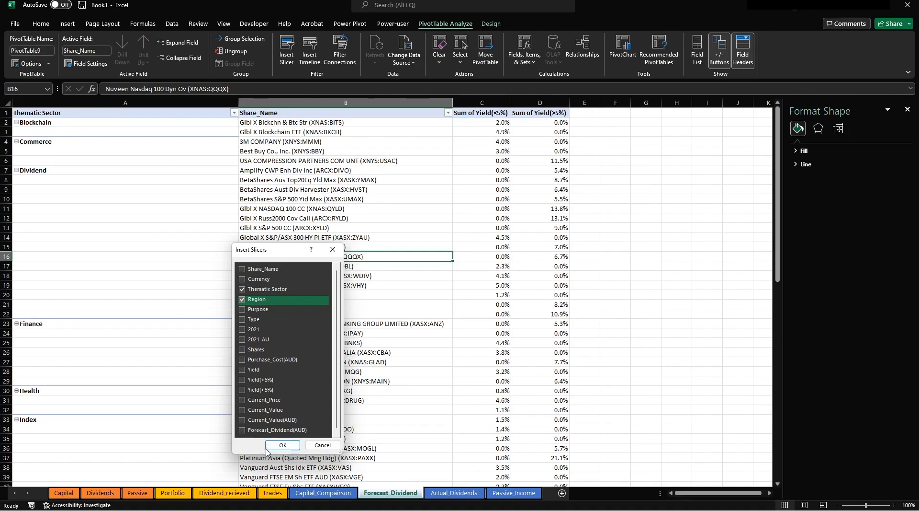
{"action": "left_click", "coordinate": [282, 445]}
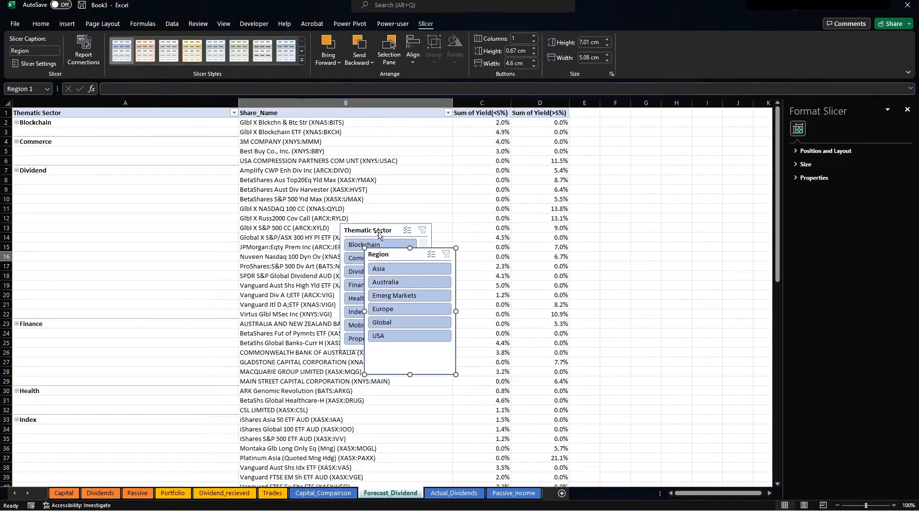
Apply the dark blue slicer style to both the Thematic Sector and Region slicers.
{"action": "left_click", "coordinate": [379, 233], "text": "ctrl"}
{"action": "left_click", "coordinate": [302, 64]}
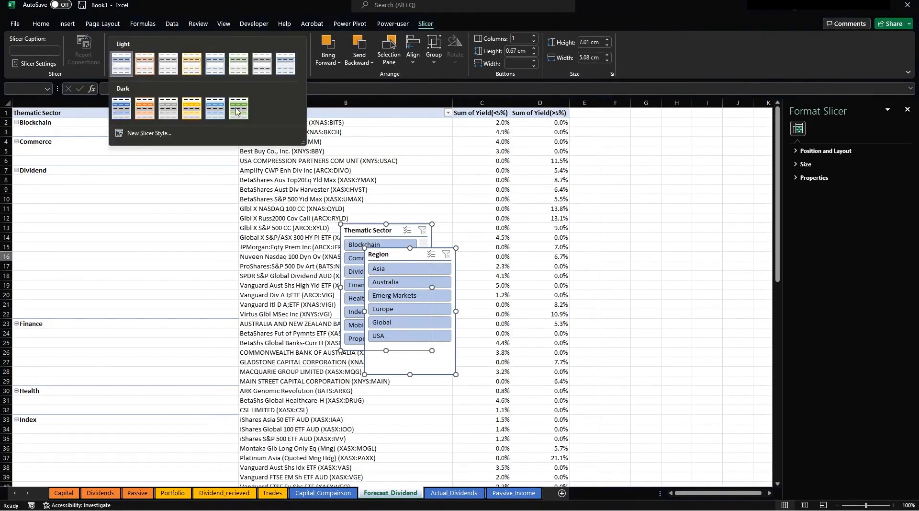
{"action": "left_click", "coordinate": [117, 104]}
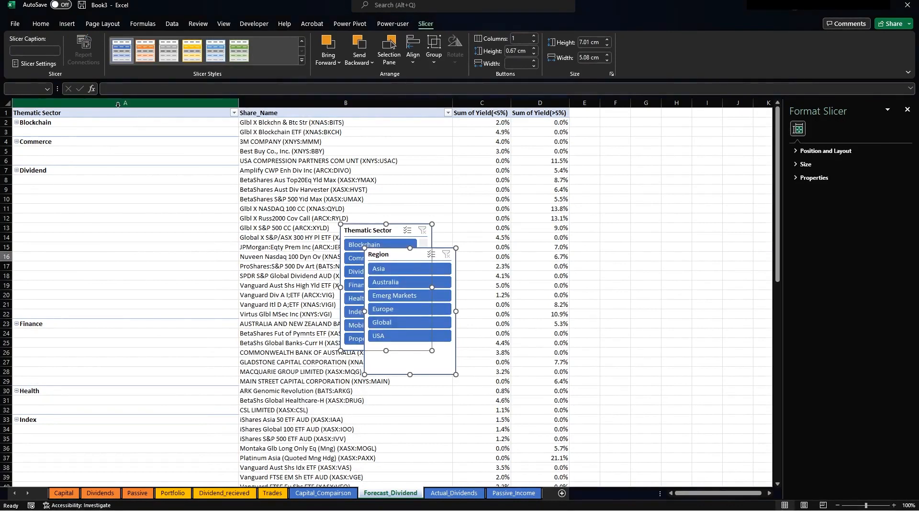
{"action": "key", "text": "Escape"}
{"action": "left_click", "coordinate": [366, 219]}
Turn off Display header for both slicers, then cut them off the sheet.
{"action": "left_click", "coordinate": [371, 230]}
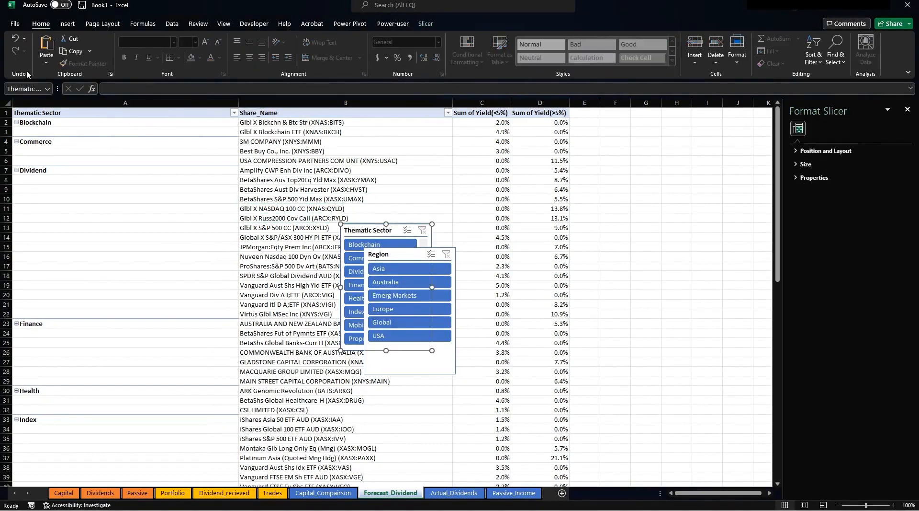
{"action": "left_click", "coordinate": [425, 24]}
{"action": "left_click", "coordinate": [35, 64]}
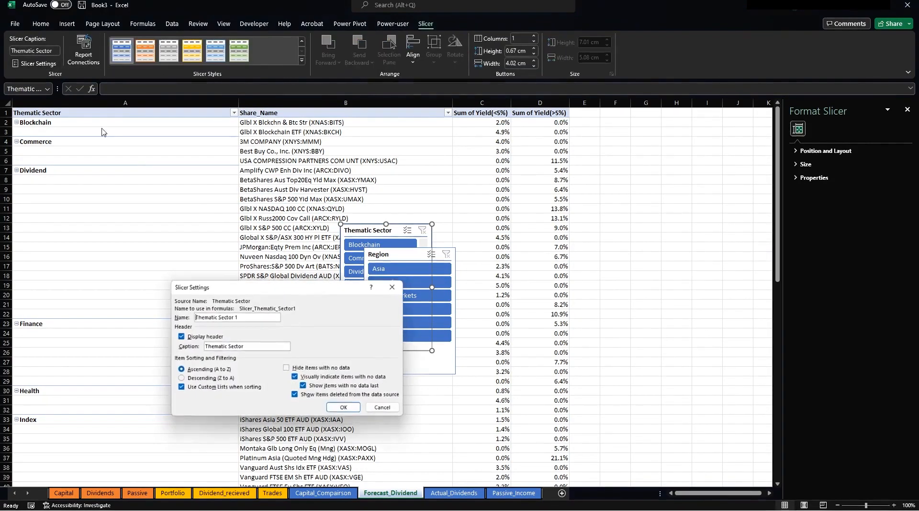
{"action": "left_click", "coordinate": [180, 336]}
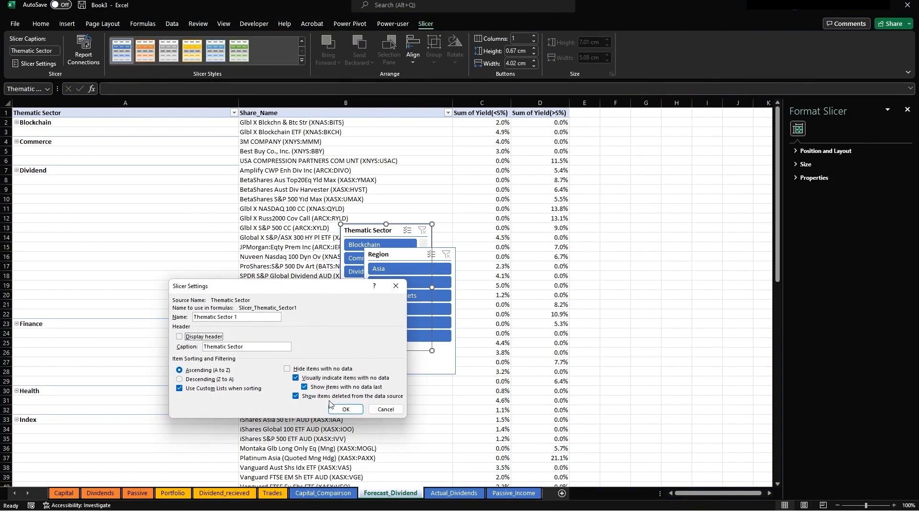
{"action": "left_click", "coordinate": [343, 410]}
{"action": "left_click", "coordinate": [405, 253]}
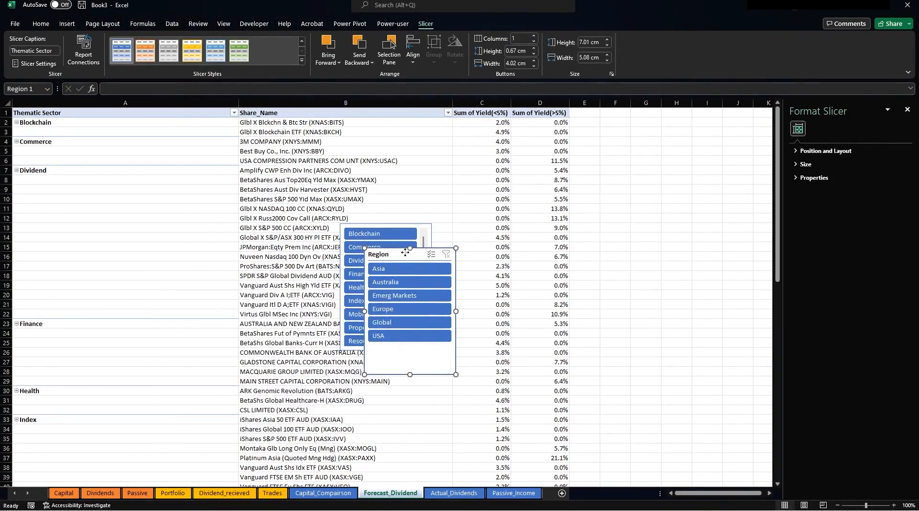
{"action": "left_click", "coordinate": [38, 64]}
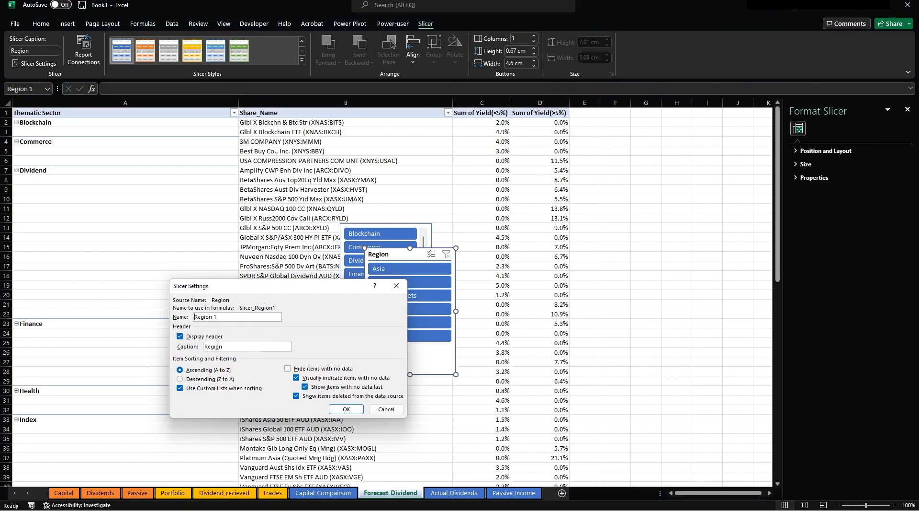
{"action": "left_click", "coordinate": [204, 336]}
{"action": "left_click", "coordinate": [346, 409]}
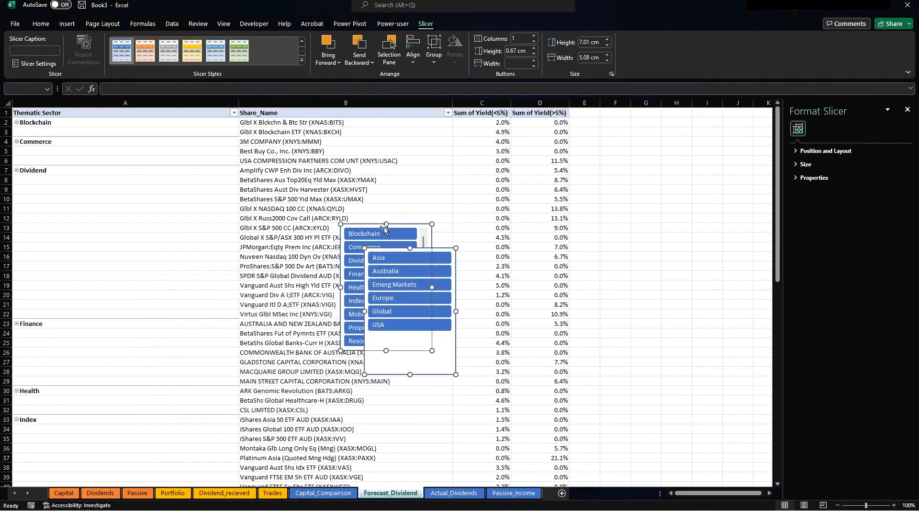
{"action": "key", "text": "Delete"}
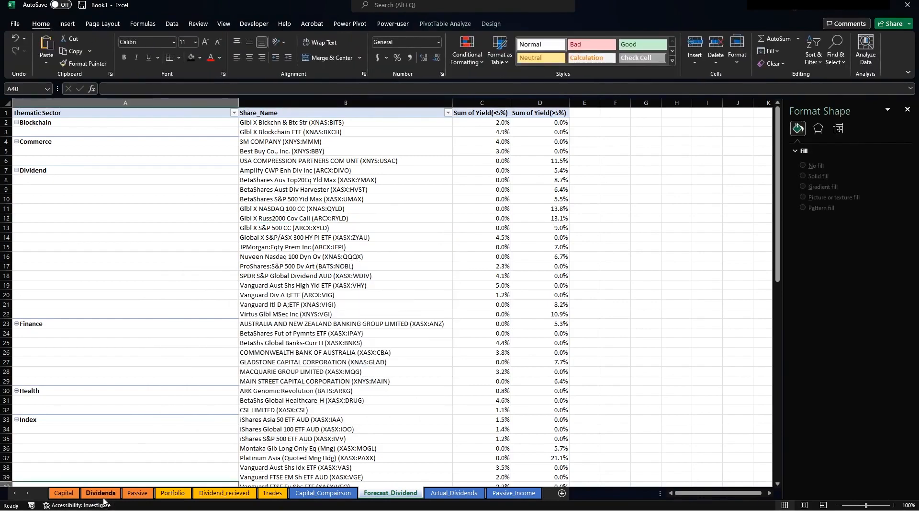
Place the slicers at the dashboard's top-left, lengthening Thematic Sector and shortening Region to six entries.
{"action": "left_click", "coordinate": [100, 492]}
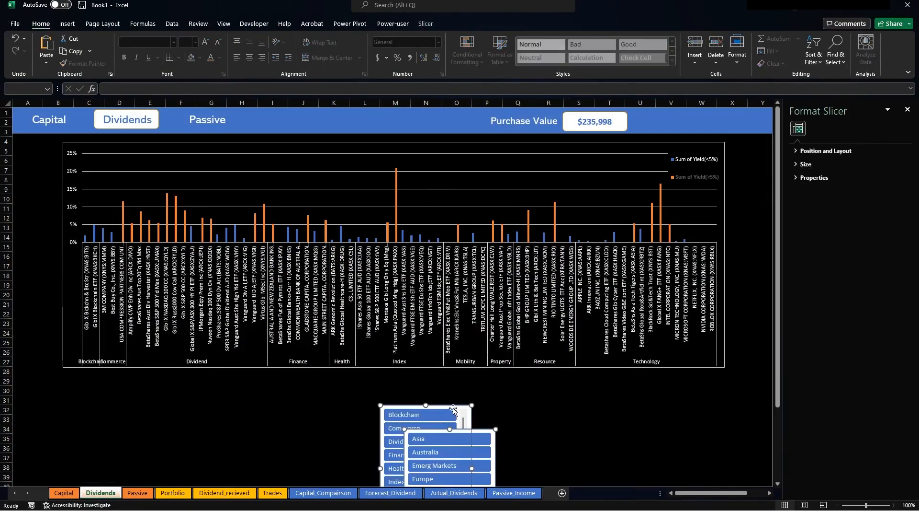
{"action": "left_click_drag", "start_coordinate": [452, 406], "coordinate": [91, 308]}
{"action": "left_click", "coordinate": [110, 154]}
{"action": "left_click", "coordinate": [114, 172]}
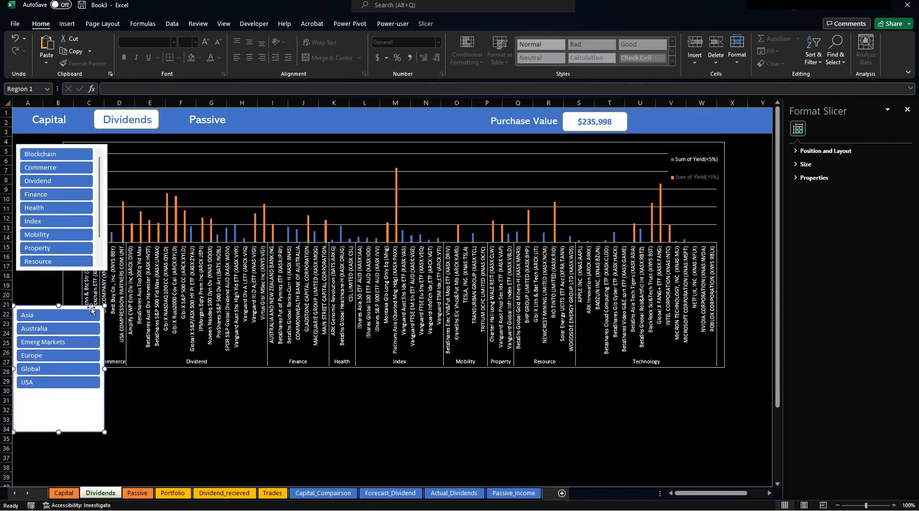
{"action": "left_click", "coordinate": [106, 250]}
{"action": "left_click_drag", "start_coordinate": [61, 270], "coordinate": [77, 289]}
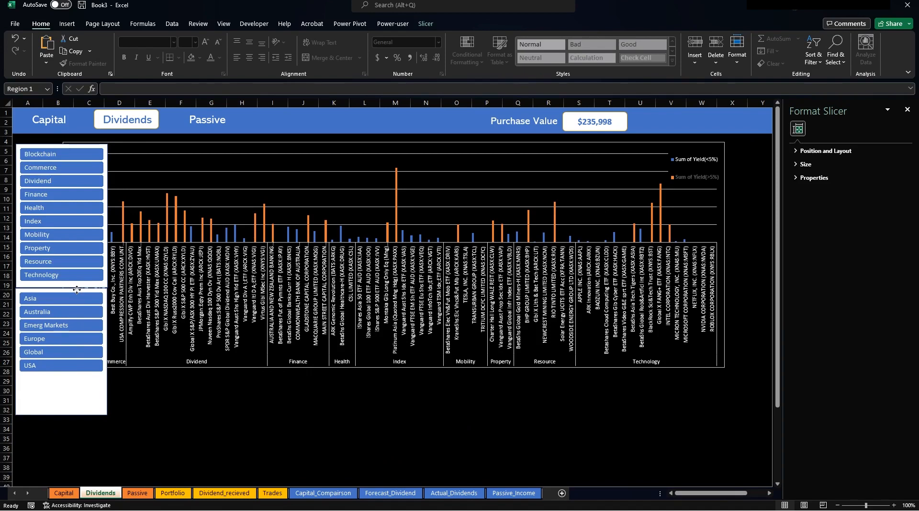
{"action": "left_click_drag", "start_coordinate": [76, 289], "coordinate": [76, 290]}
{"action": "left_click_drag", "start_coordinate": [62, 417], "coordinate": [71, 378]}
Make the Thematic Sector and Region slicers narrower.
{"action": "left_click", "coordinate": [165, 194]}
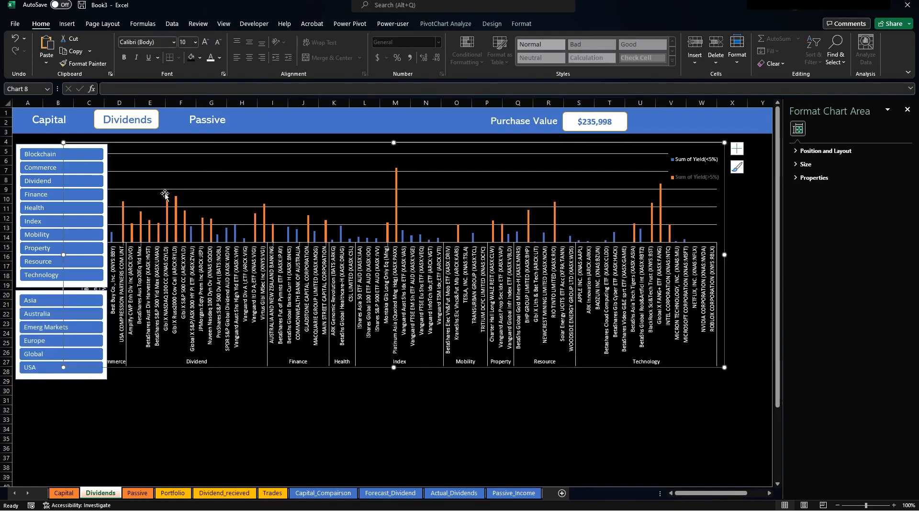
{"action": "left_click", "coordinate": [26, 145]}
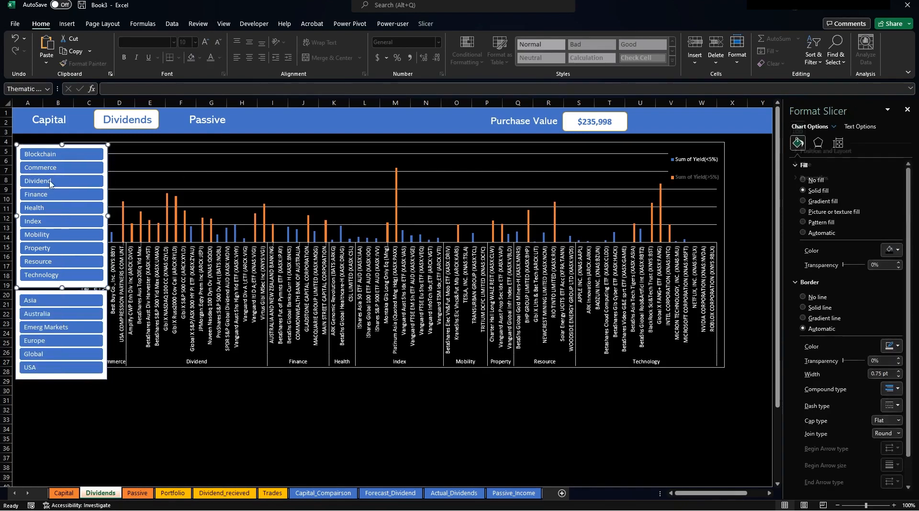
{"action": "left_click_drag", "start_coordinate": [74, 214], "coordinate": [75, 216]}
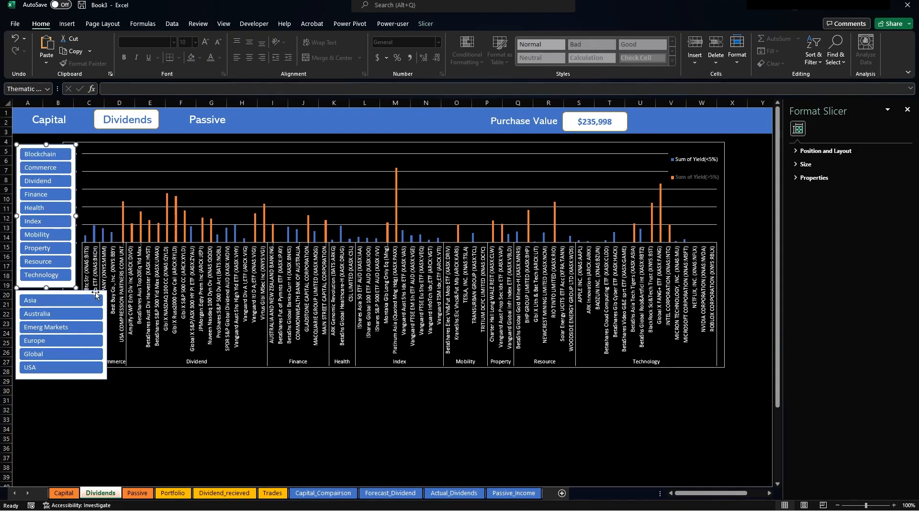
{"action": "left_click", "coordinate": [105, 313]}
{"action": "left_click_drag", "start_coordinate": [94, 330], "coordinate": [74, 326]}
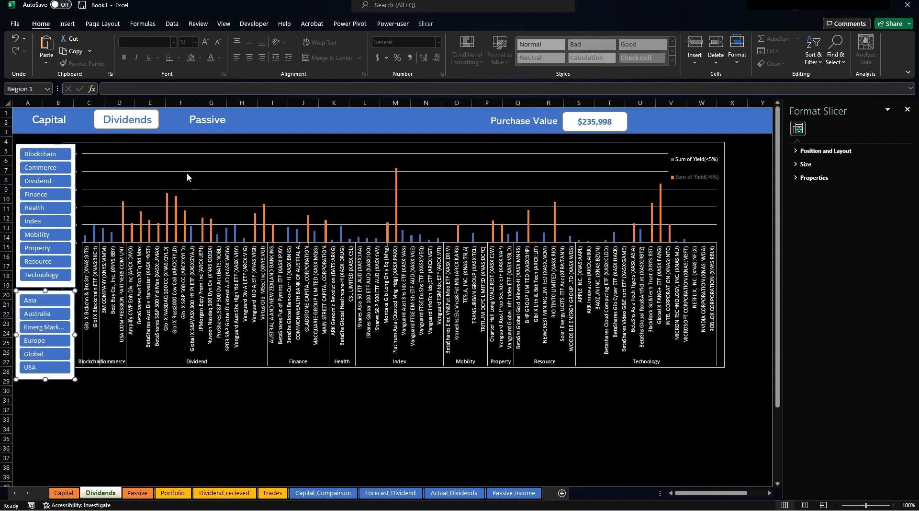
Shift the yield chart right beside the slicers and select chart and slicers together.
{"action": "left_click", "coordinate": [168, 143]}
{"action": "left_click_drag", "start_coordinate": [169, 144], "coordinate": [182, 144]}
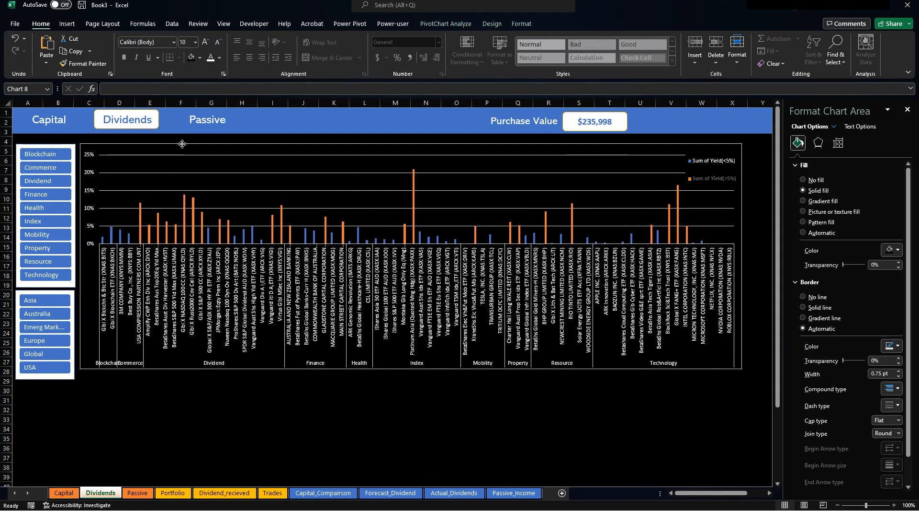
{"action": "left_click_drag", "start_coordinate": [182, 144], "coordinate": [182, 143]}
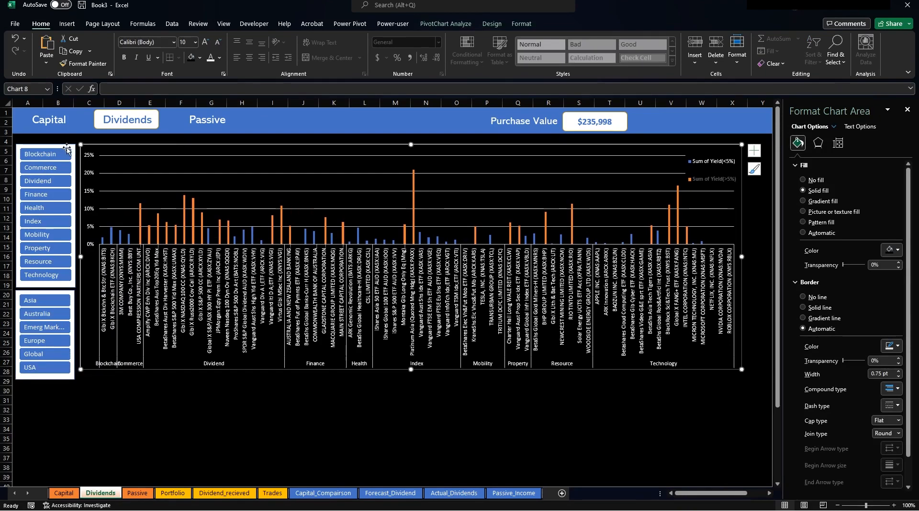
{"action": "left_click", "coordinate": [67, 149], "text": "ctrl"}
{"action": "left_click", "coordinate": [61, 293], "text": "ctrl"}
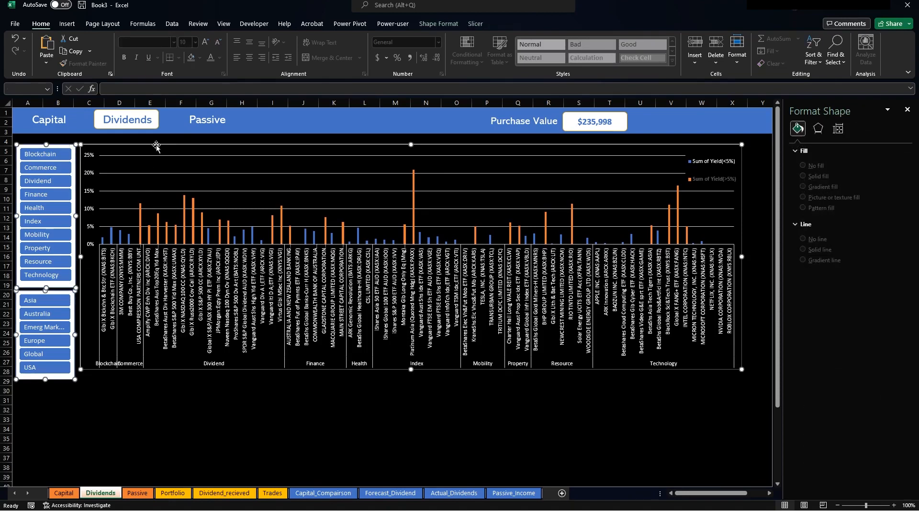
Copy the Purchase vs Current Value title box from Capital and paste it onto Dividends.
{"action": "left_click_drag", "start_coordinate": [157, 146], "coordinate": [157, 149]}
{"action": "left_click", "coordinate": [64, 493]}
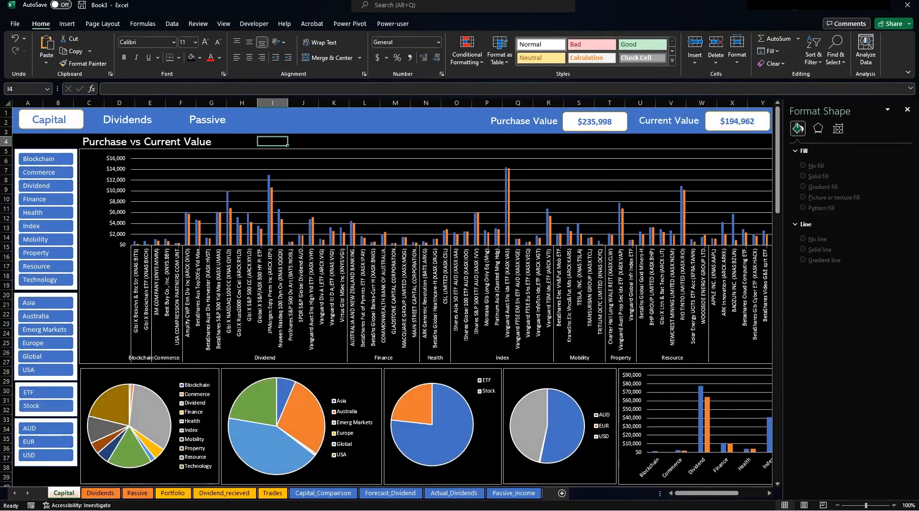
{"action": "left_click", "coordinate": [132, 143]}
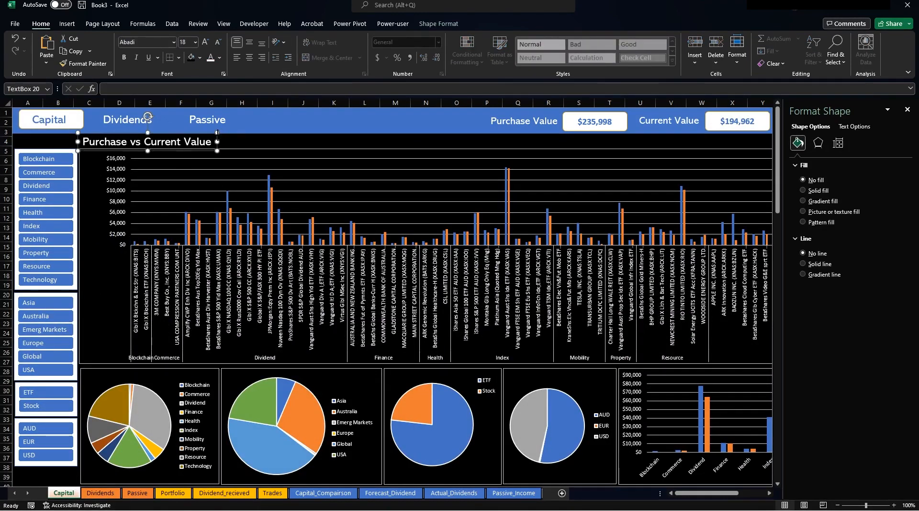
{"action": "left_click", "coordinate": [100, 492]}
{"action": "key", "text": "ctrl+v"}
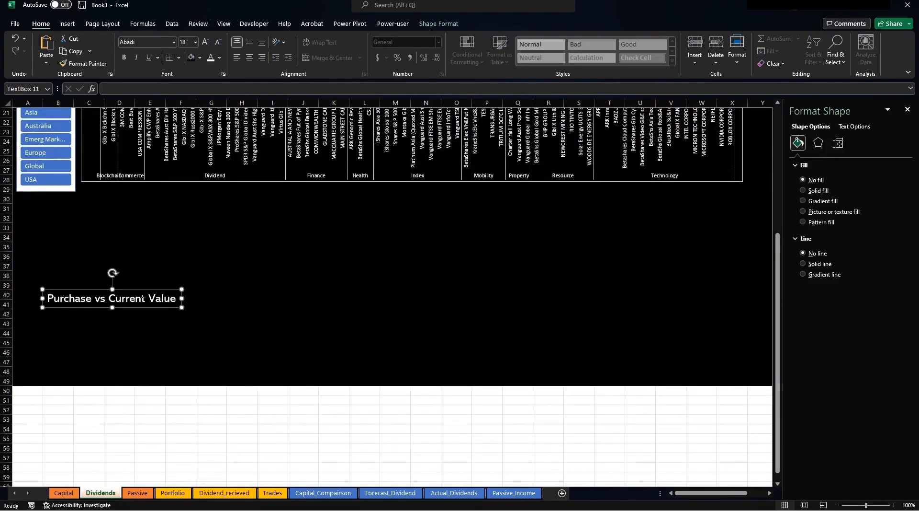
Position the title box above the chart and change its text to 'Forecast Dividend (%)'.
{"action": "scroll", "coordinate": [226, 371], "scroll_direction": "up", "scroll_amount": 3}
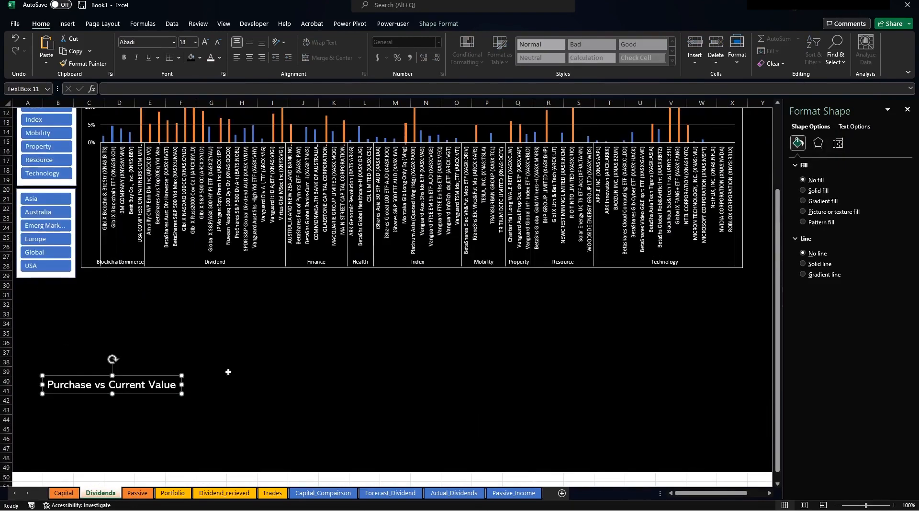
{"action": "left_click_drag", "start_coordinate": [135, 375], "coordinate": [184, 145]}
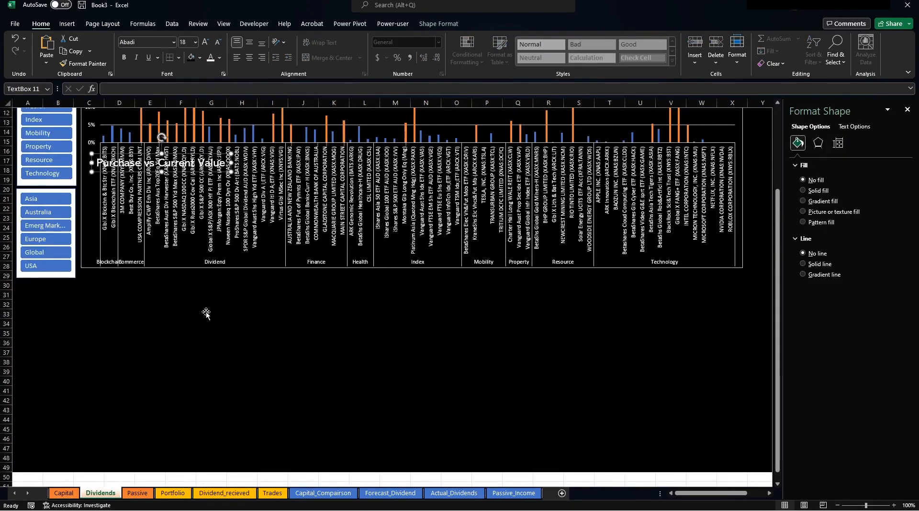
{"action": "scroll", "coordinate": [204, 297], "scroll_direction": "up", "scroll_amount": 4}
{"action": "left_click_drag", "start_coordinate": [200, 263], "coordinate": [54, 143]}
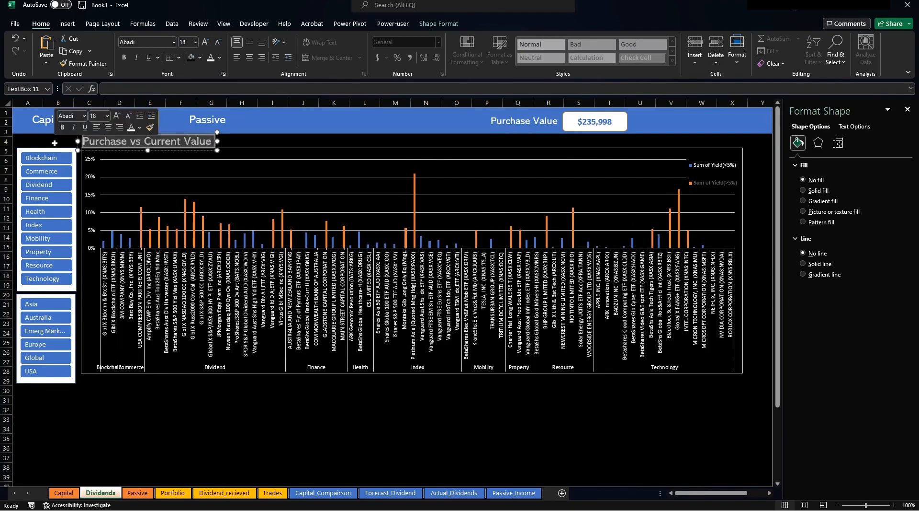
{"action": "type", "text": "Forec"}
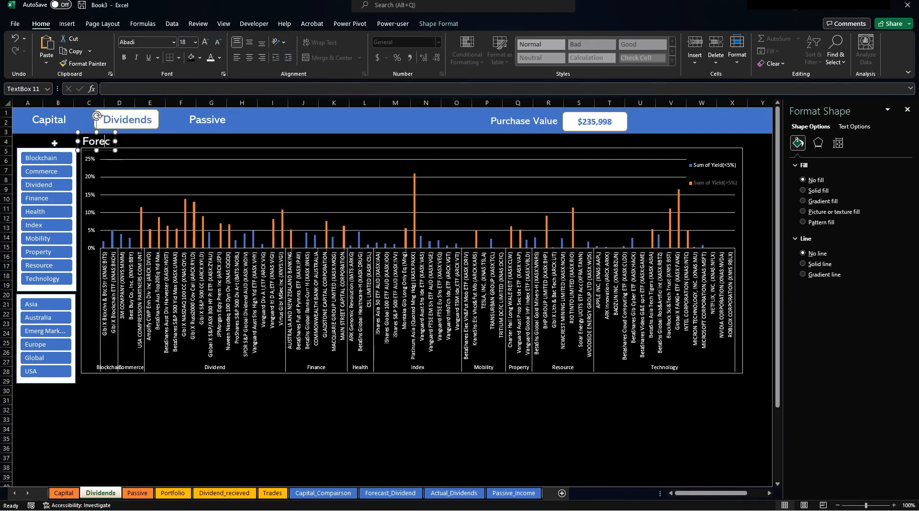
{"action": "type", "text": "ast Divi"}
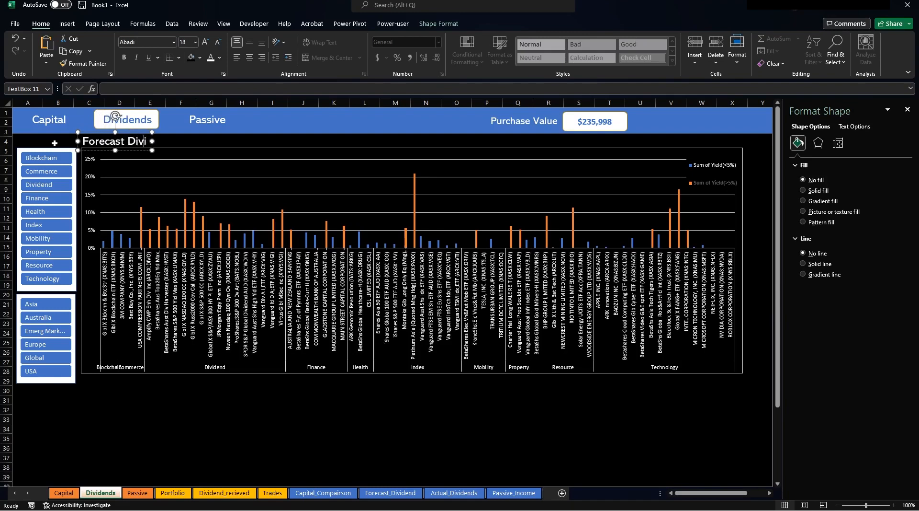
{"action": "type", "text": "dend 9"}
{"action": "key", "text": "BackSpace"}
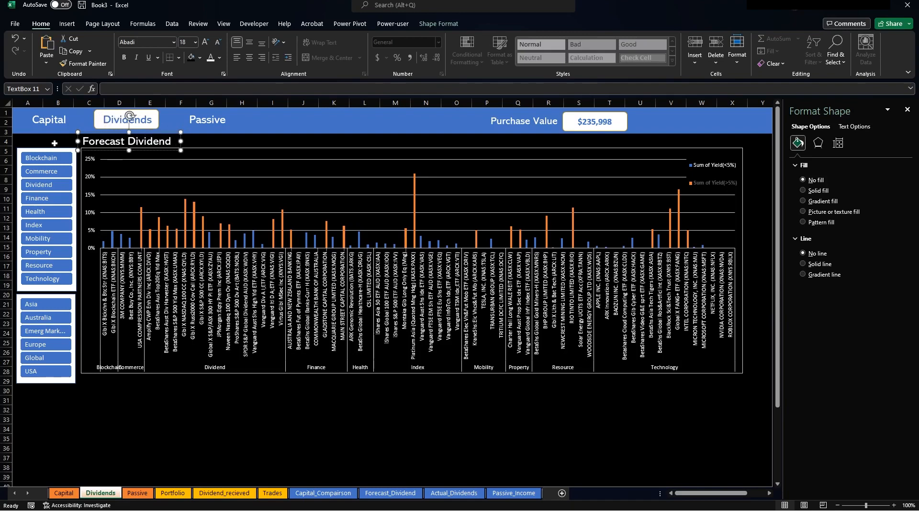
{"action": "type", "text": "(%)"}
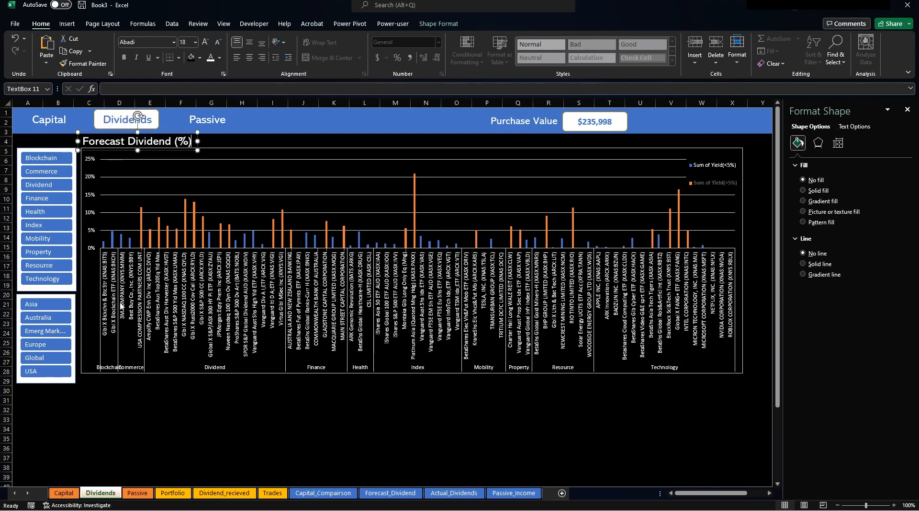
{"action": "left_click", "coordinate": [268, 421]}
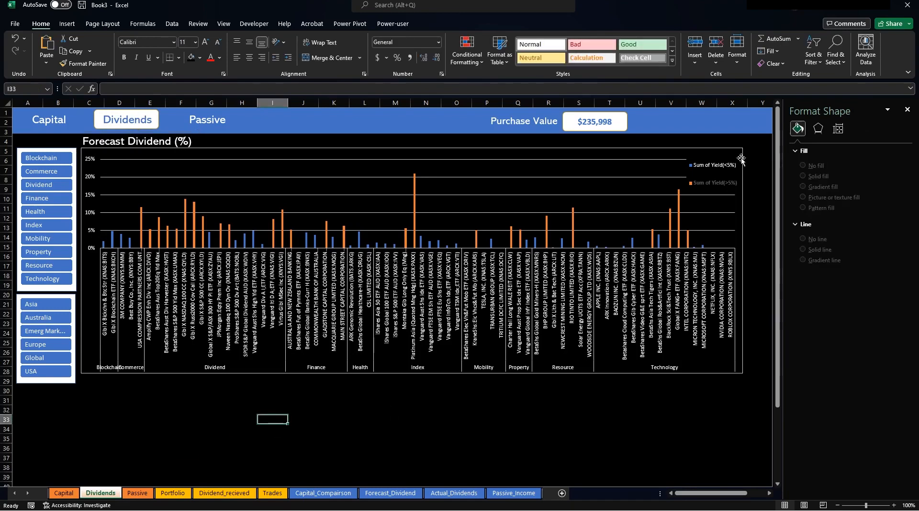
Select the chart legend, then close its formatting and deselect the chart.
{"action": "left_click", "coordinate": [719, 167]}
{"action": "left_click", "coordinate": [714, 182]}
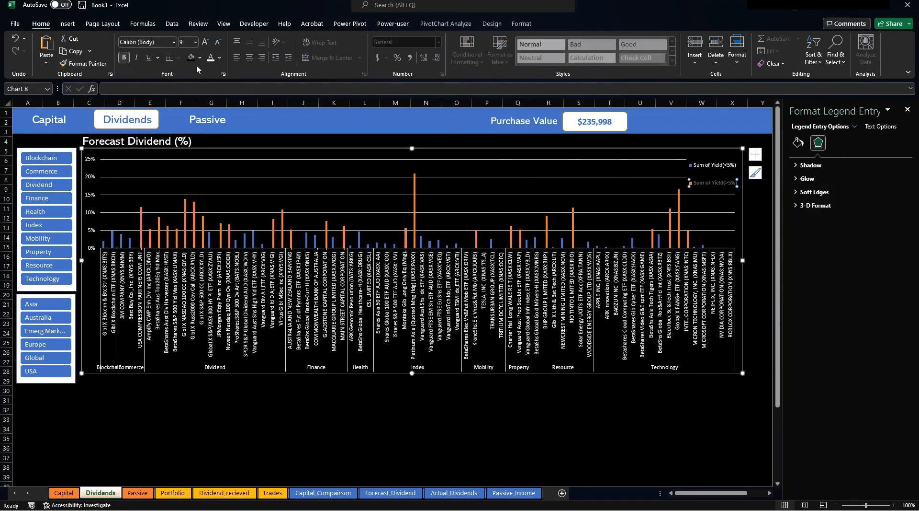
{"action": "left_click", "coordinate": [707, 162]}
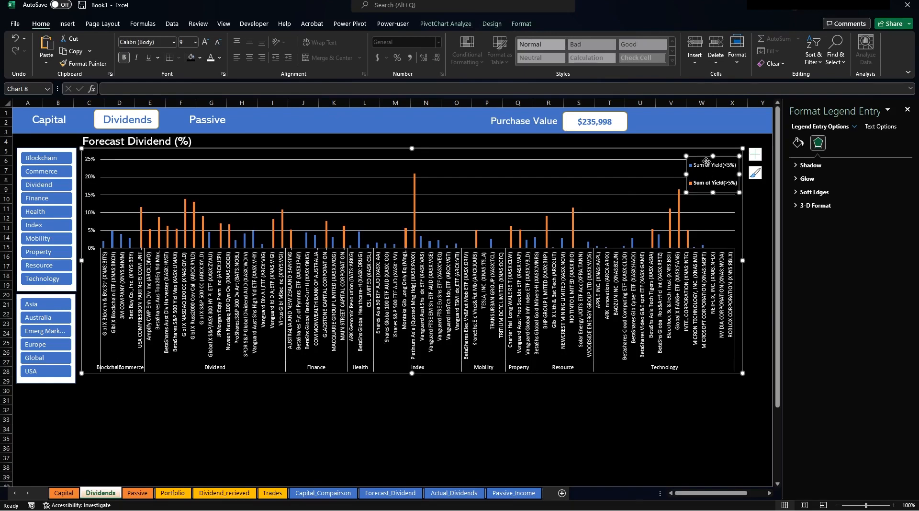
{"action": "left_click", "coordinate": [710, 183]}
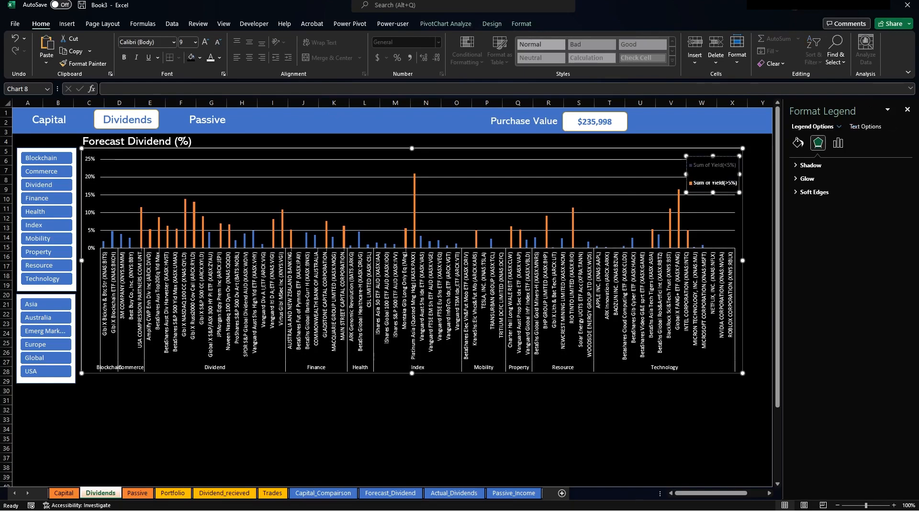
{"action": "left_click", "coordinate": [610, 419]}
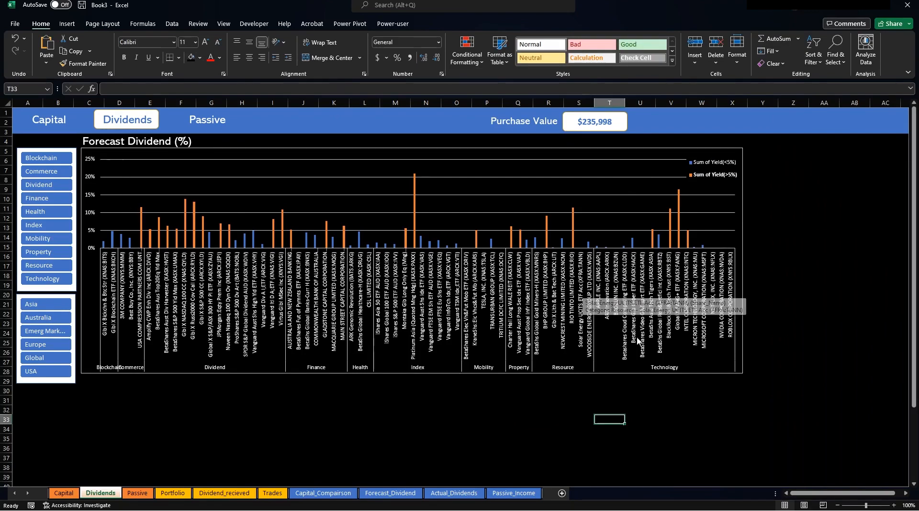
Click an empty cell beside the chart and open the Portfolio holdings sheet.
{"action": "left_click", "coordinate": [812, 169]}
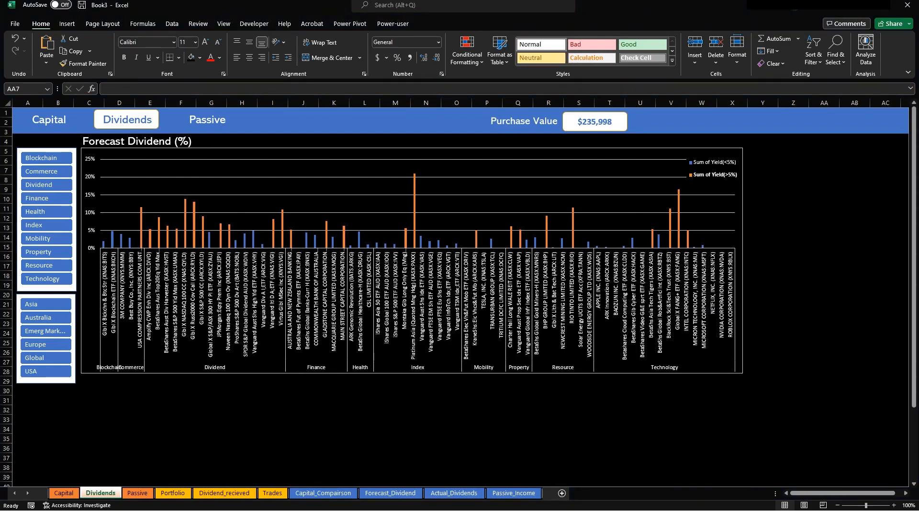
{"action": "left_click", "coordinate": [391, 494]}
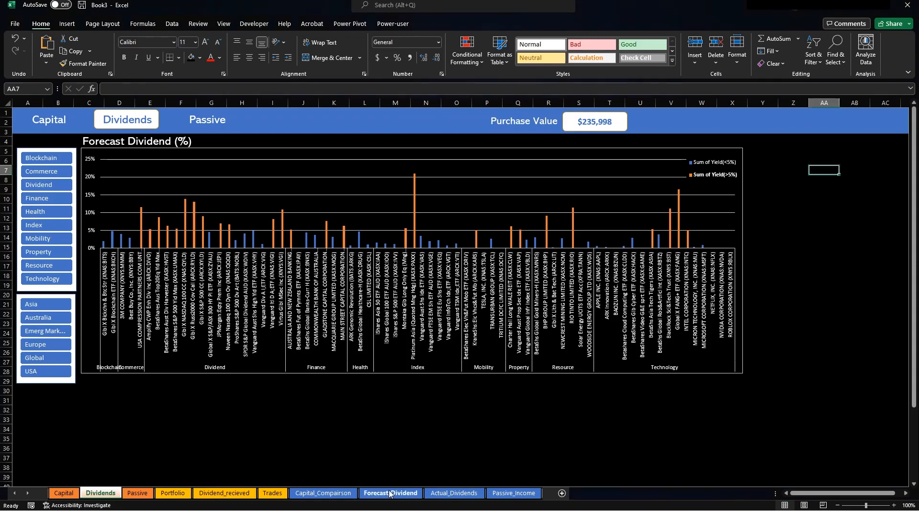
{"action": "left_click", "coordinate": [173, 492]}
Create a PivotTable from the Portfolio table placed at Forecast_Dividend!I2.
{"action": "left_click", "coordinate": [202, 232]}
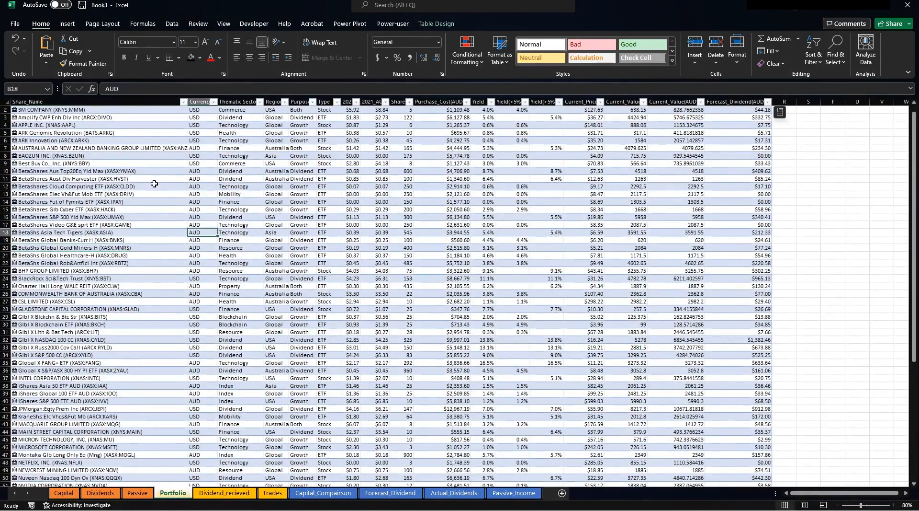
{"action": "left_click", "coordinate": [67, 23]}
{"action": "left_click", "coordinate": [20, 54]}
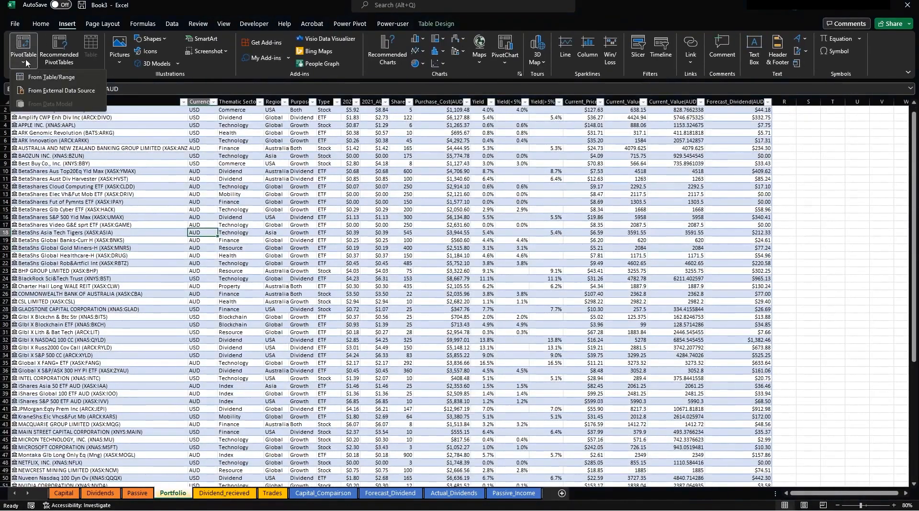
{"action": "left_click", "coordinate": [34, 76]}
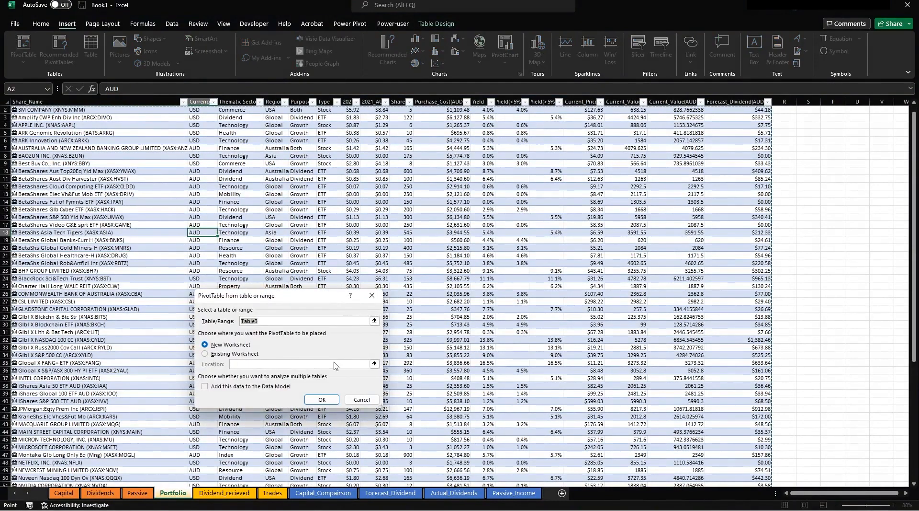
{"action": "key", "text": "Return"}
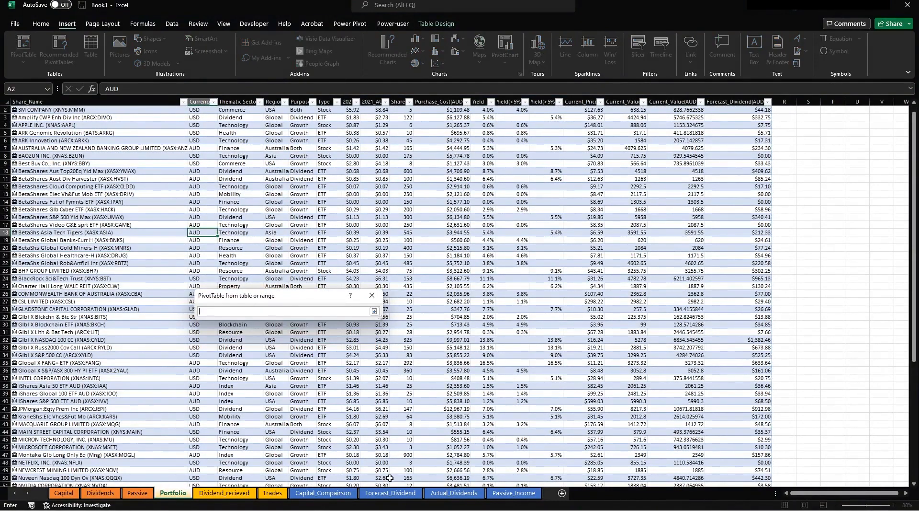
{"action": "left_click", "coordinate": [391, 493]}
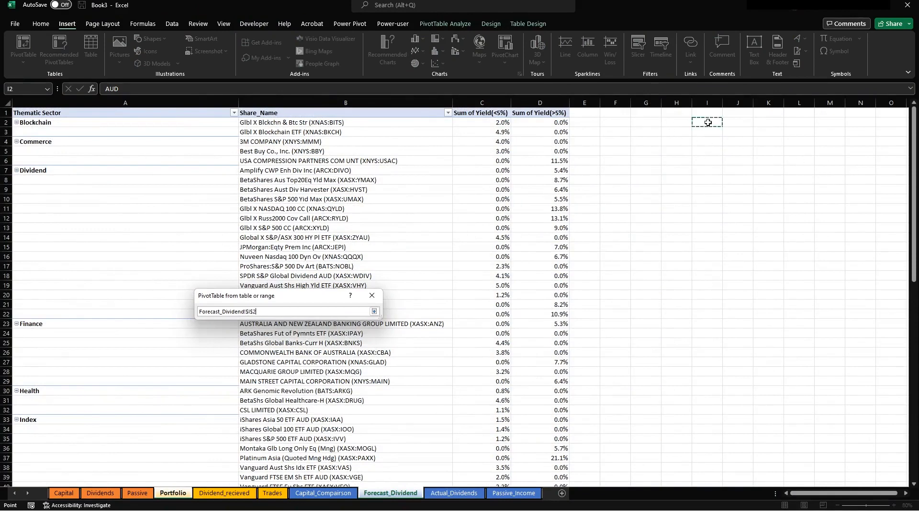
{"action": "left_click", "coordinate": [722, 123]}
{"action": "key", "text": "Return"}
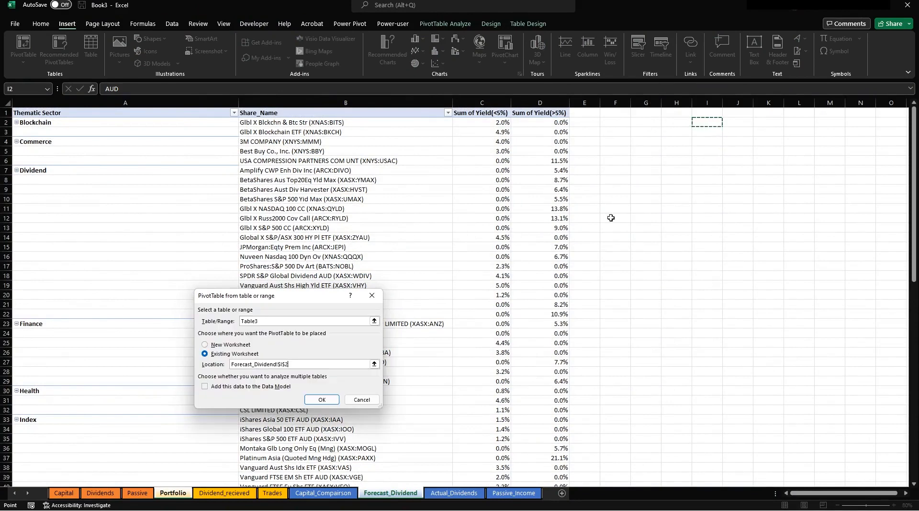
{"action": "left_click", "coordinate": [318, 402]}
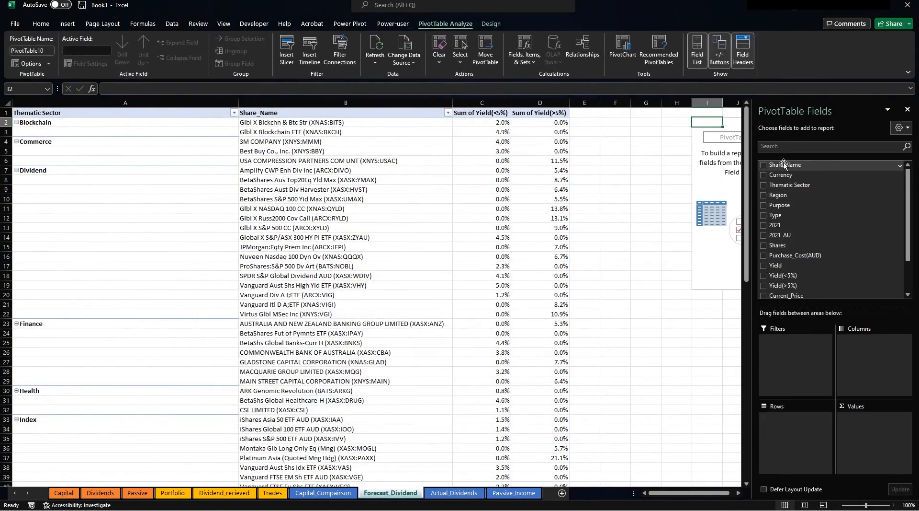
Add Share_Name to Rows and sum Forecast_Dividend(AUD) in Values, then zoom out to view both pivots.
{"action": "left_click_drag", "start_coordinate": [783, 165], "coordinate": [792, 430]}
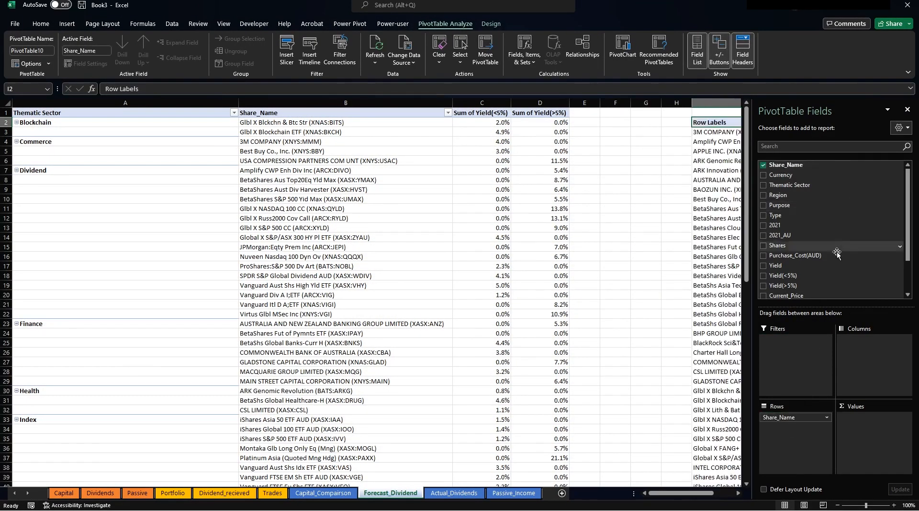
{"action": "scroll", "coordinate": [832, 259], "scroll_direction": "down", "scroll_amount": 2}
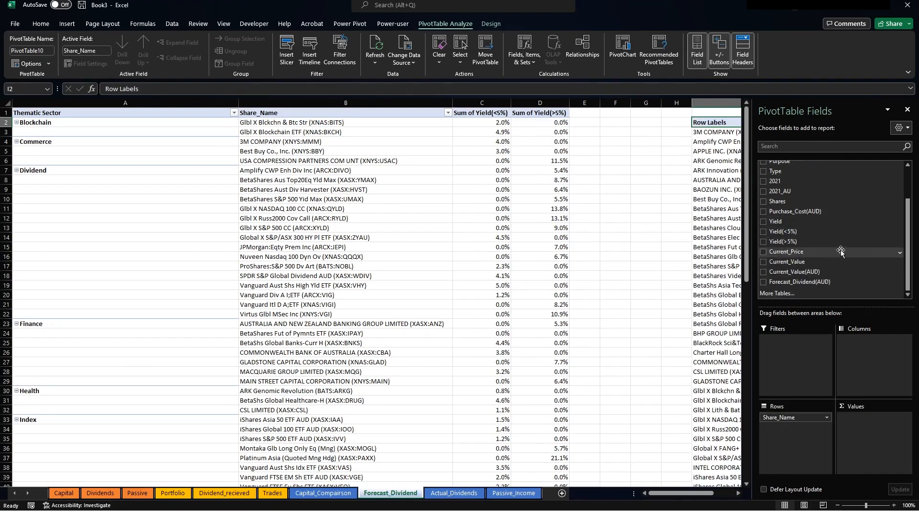
{"action": "left_click", "coordinate": [820, 282]}
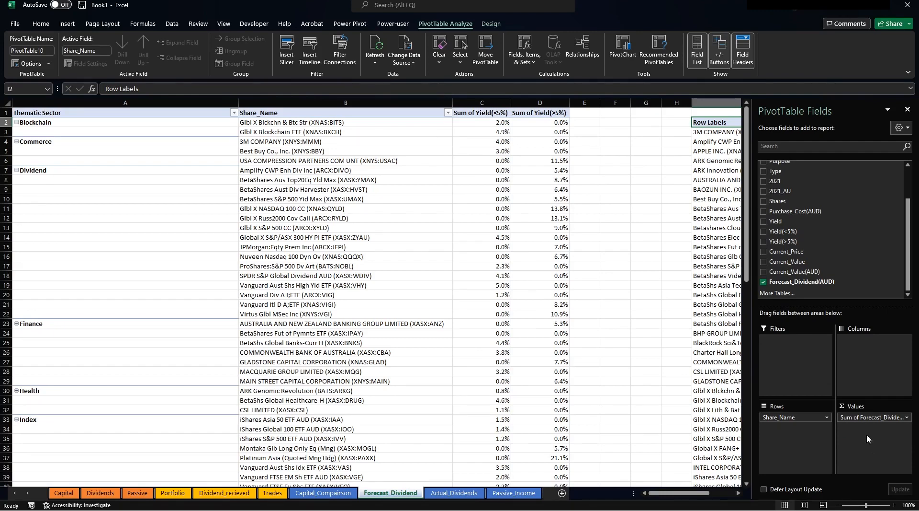
{"action": "left_click", "coordinate": [711, 220]}
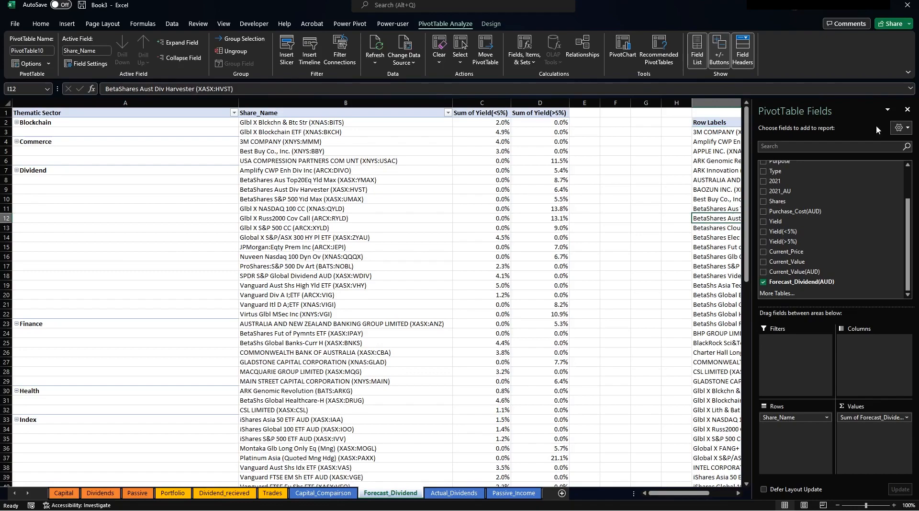
{"action": "left_click", "coordinate": [908, 109]}
{"action": "key", "text": "Up"}
{"action": "key", "text": "Up"}
{"action": "key", "text": "Up"}
{"action": "key", "text": "Up"}
{"action": "key", "text": "Up"}
{"action": "key", "text": "Up"}
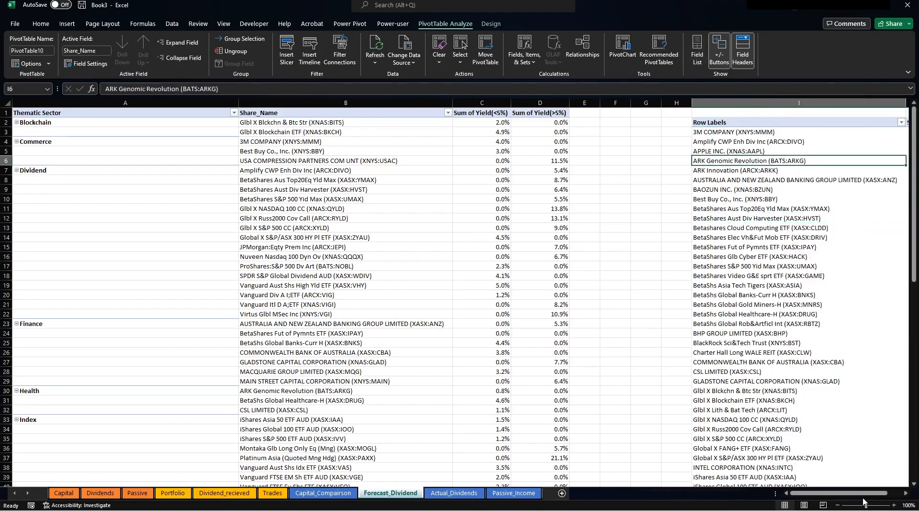
{"action": "left_click", "coordinate": [838, 504]}
{"action": "left_click", "coordinate": [838, 505]}
{"action": "left_click", "coordinate": [837, 505]}
{"action": "left_click", "coordinate": [770, 255]}
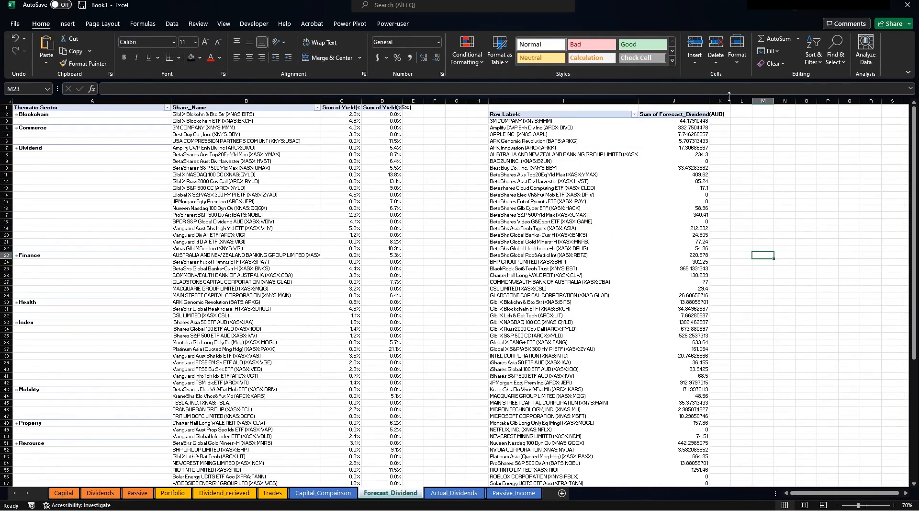
Apply a Top 10 value filter to the pivot's share rows, keeping 15 items by Sum of Forecast_Dividend(AUD).
{"action": "left_click", "coordinate": [635, 114]}
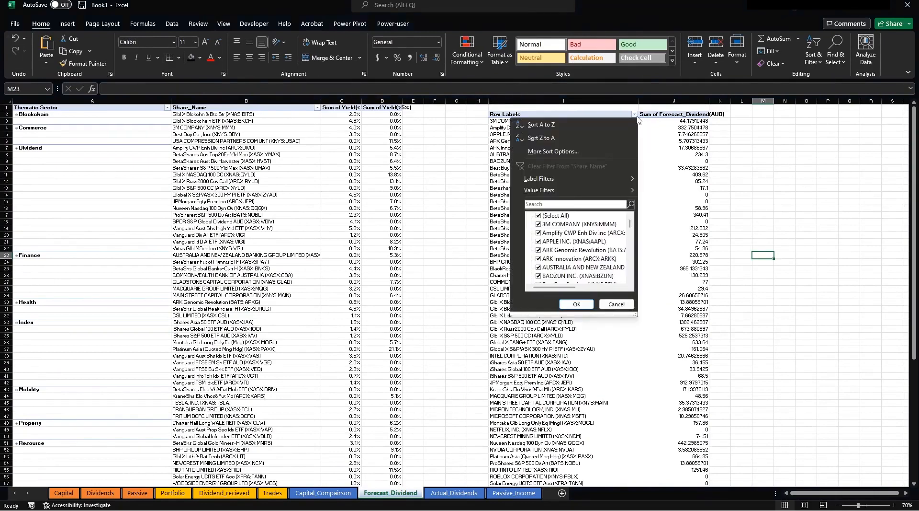
{"action": "left_click", "coordinate": [580, 150]}
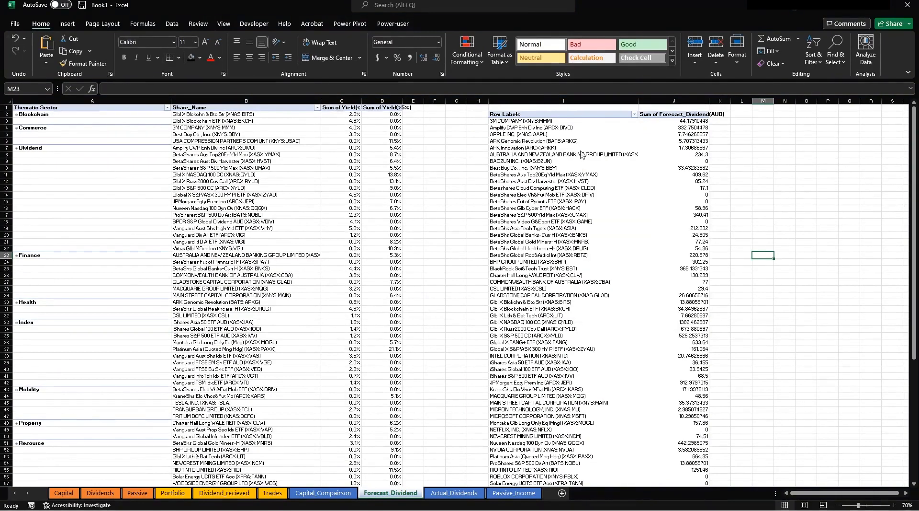
{"action": "left_click", "coordinate": [355, 266]}
{"action": "left_click", "coordinate": [634, 114]}
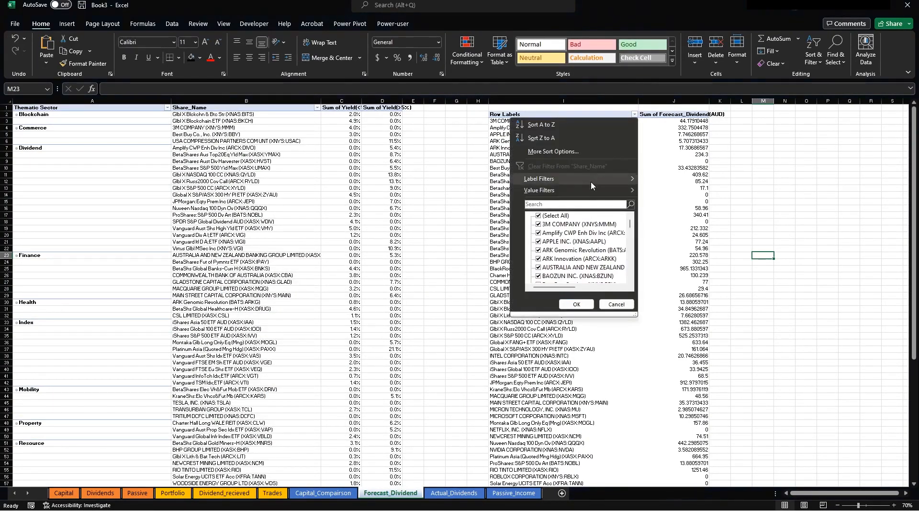
{"action": "mouse_move", "coordinate": [584, 188]}
{"action": "left_click", "coordinate": [667, 318]}
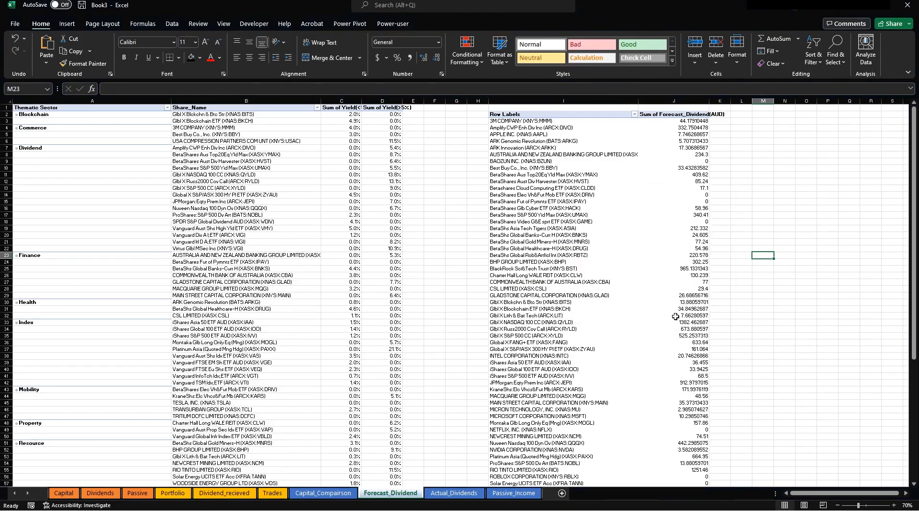
{"action": "left_click", "coordinate": [224, 335]}
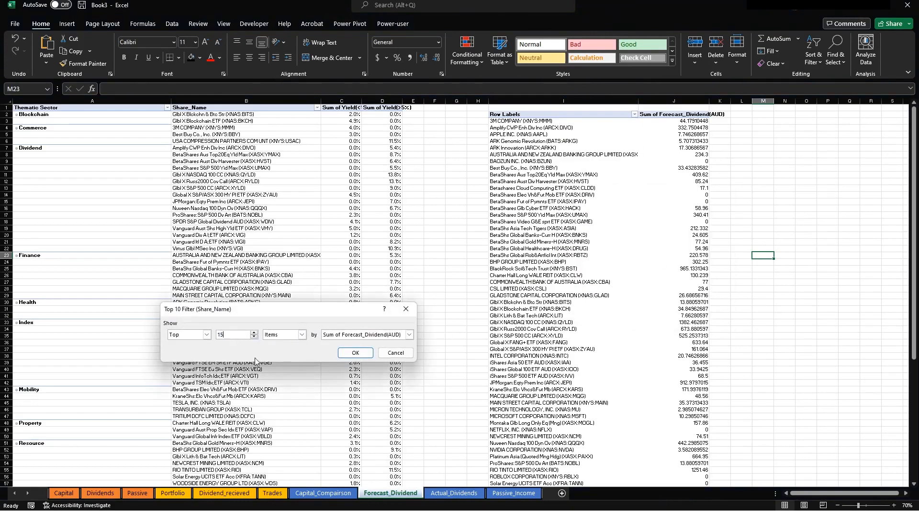
{"action": "left_click", "coordinate": [357, 353]}
{"action": "left_click", "coordinate": [627, 295]}
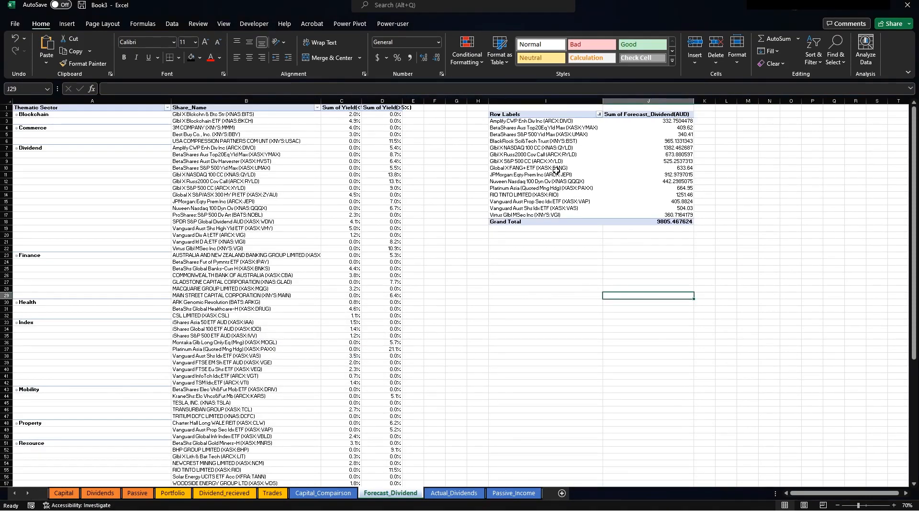
Format the forecast dividend values J3:J18 as Currency with 0 decimal places.
{"action": "left_click", "coordinate": [653, 114]}
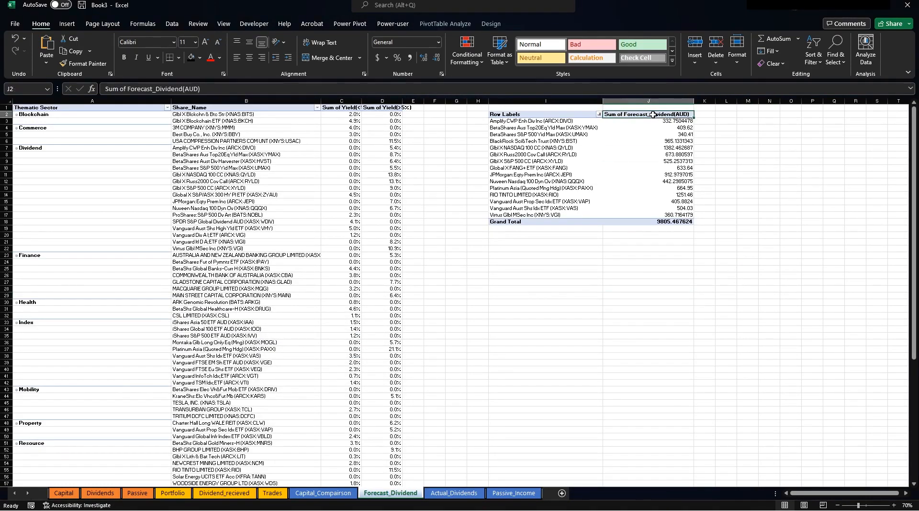
{"action": "left_click_drag", "start_coordinate": [666, 121], "coordinate": [666, 221]}
{"action": "right_click", "coordinate": [637, 181]}
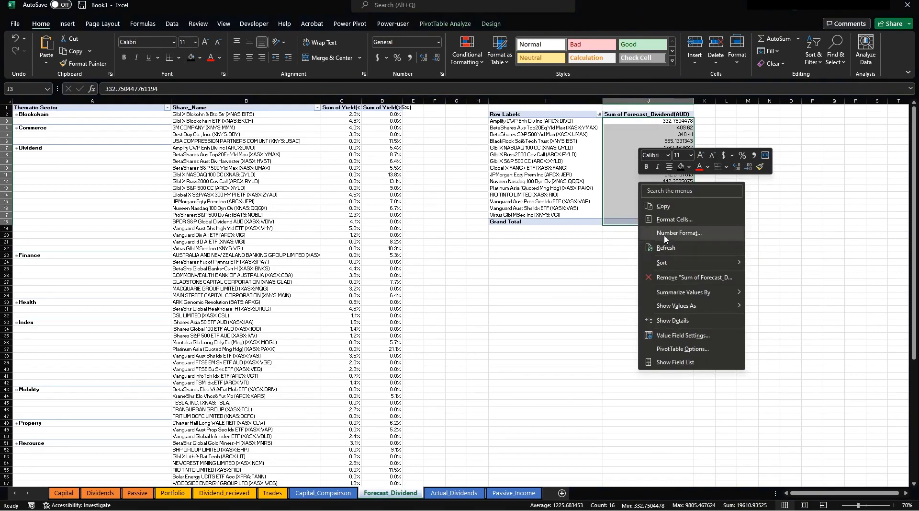
{"action": "left_click", "coordinate": [674, 220]}
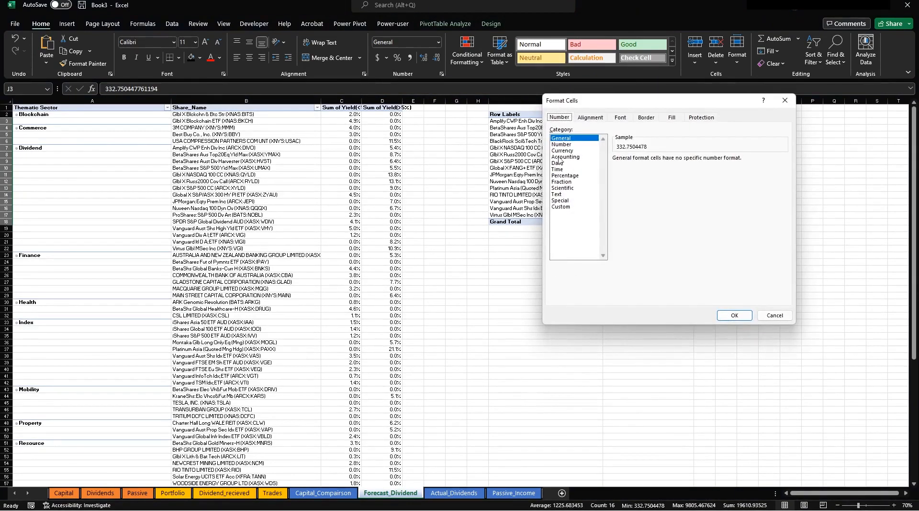
{"action": "left_click", "coordinate": [563, 150]}
{"action": "double_click", "coordinate": [679, 162]}
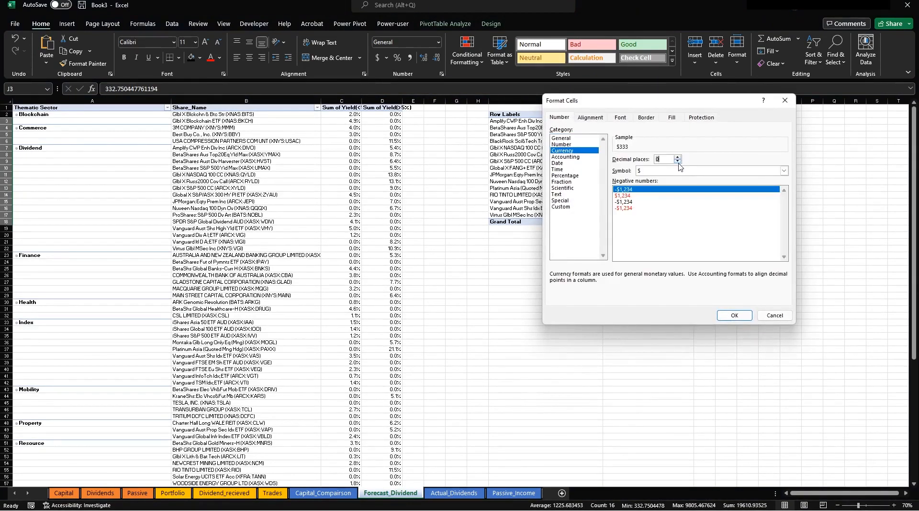
{"action": "left_click", "coordinate": [737, 314]}
{"action": "left_click", "coordinate": [647, 269]}
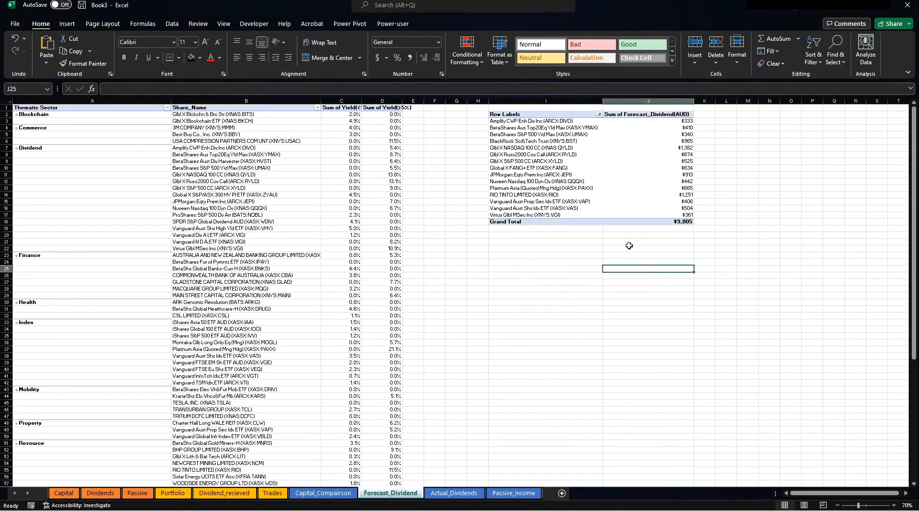
{"action": "left_click_drag", "start_coordinate": [531, 120], "coordinate": [531, 215]}
{"action": "left_click", "coordinate": [531, 147]}
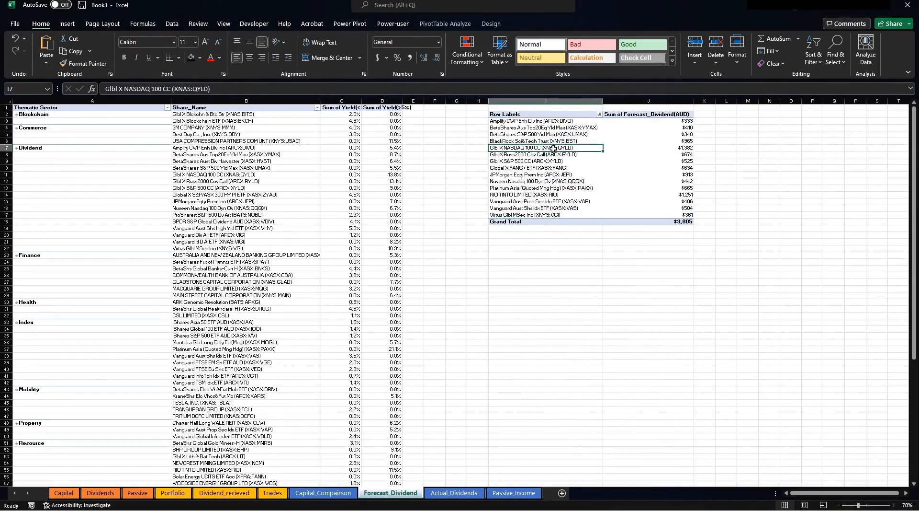
{"action": "left_click", "coordinate": [446, 24]}
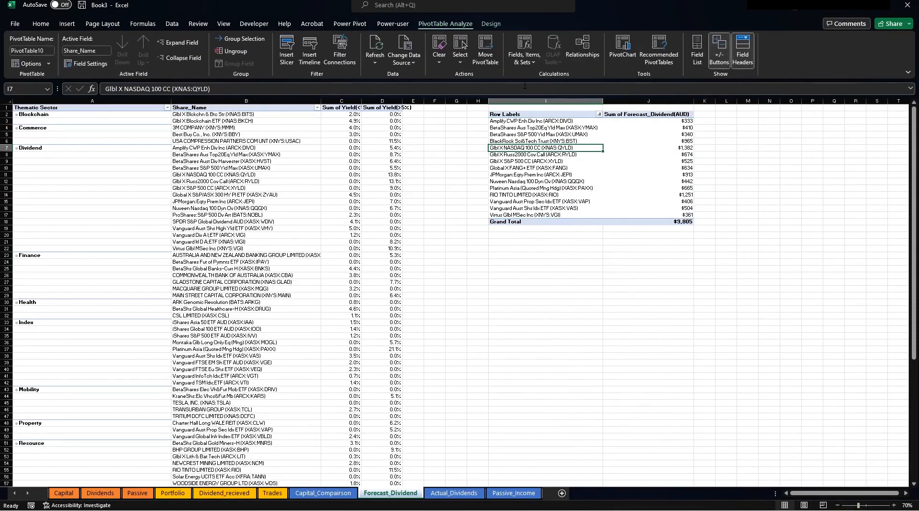
Insert a Clustered Bar PivotChart from the top-15 forecast dividend pivot table.
{"action": "left_click", "coordinate": [623, 48]}
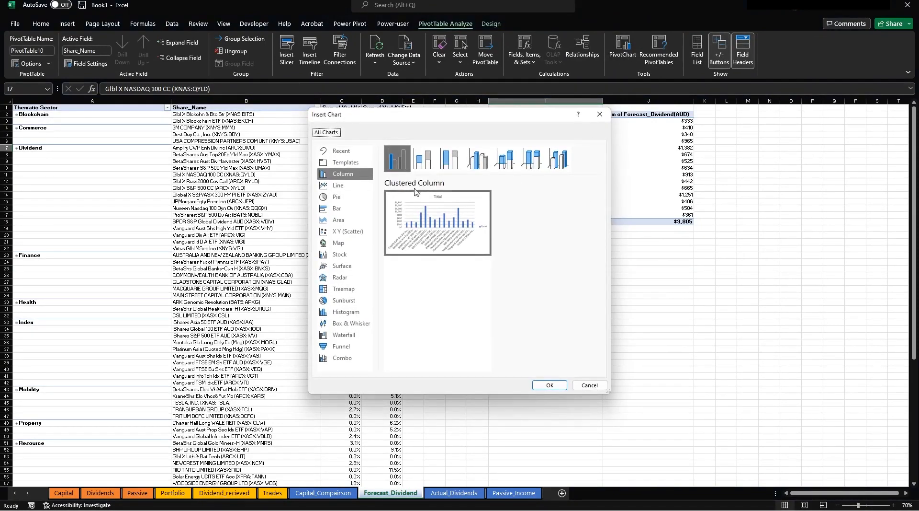
{"action": "left_click", "coordinate": [599, 114]}
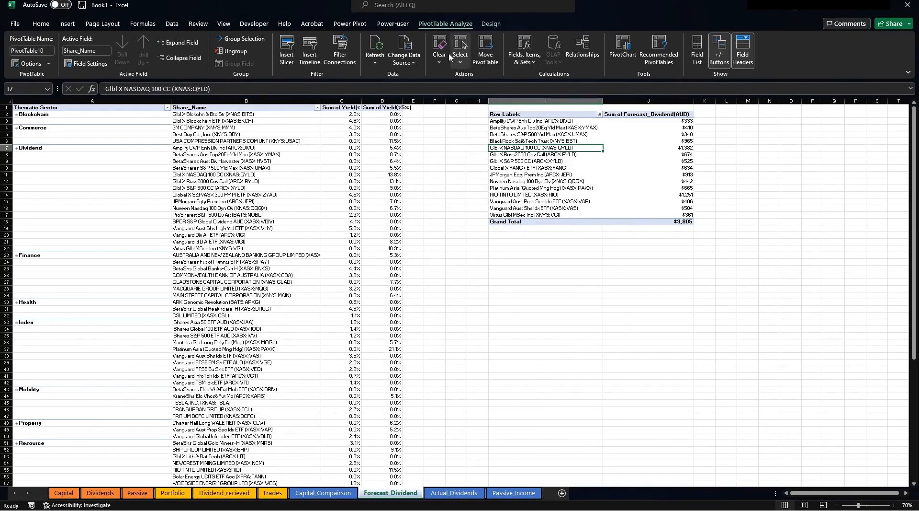
{"action": "left_click", "coordinate": [621, 48]}
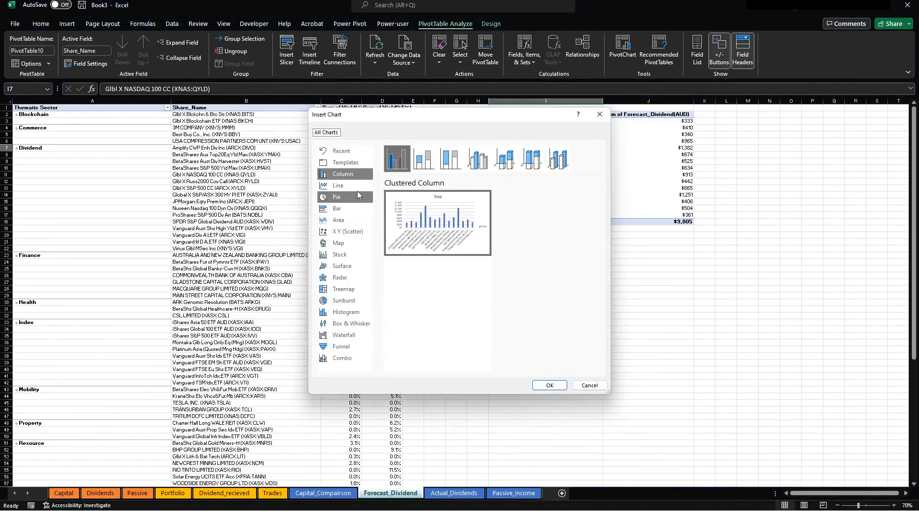
{"action": "left_click", "coordinate": [340, 207]}
{"action": "mouse_move", "coordinate": [454, 219]}
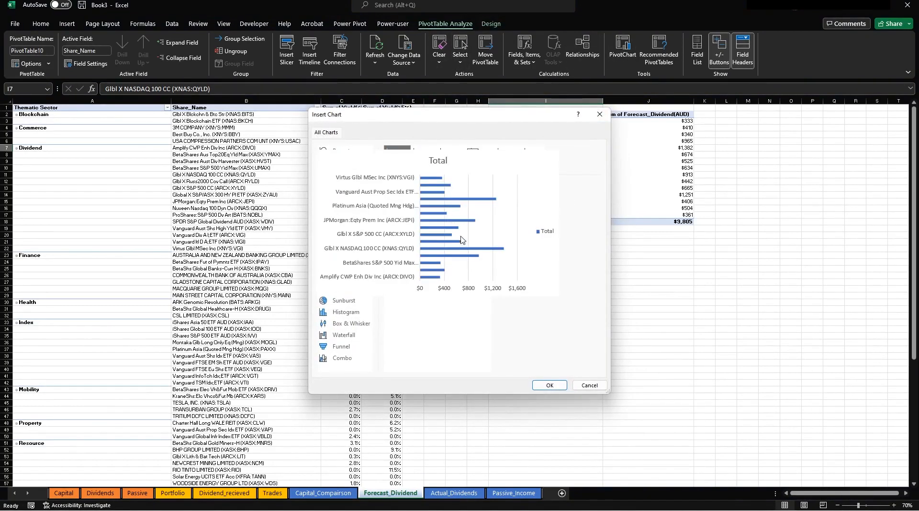
{"action": "left_click", "coordinate": [550, 384]}
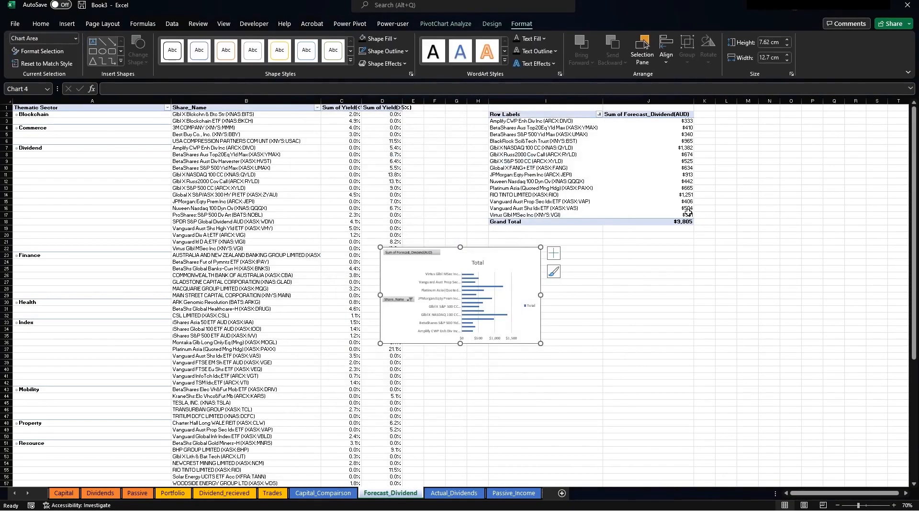
{"action": "mouse_move", "coordinate": [670, 190]}
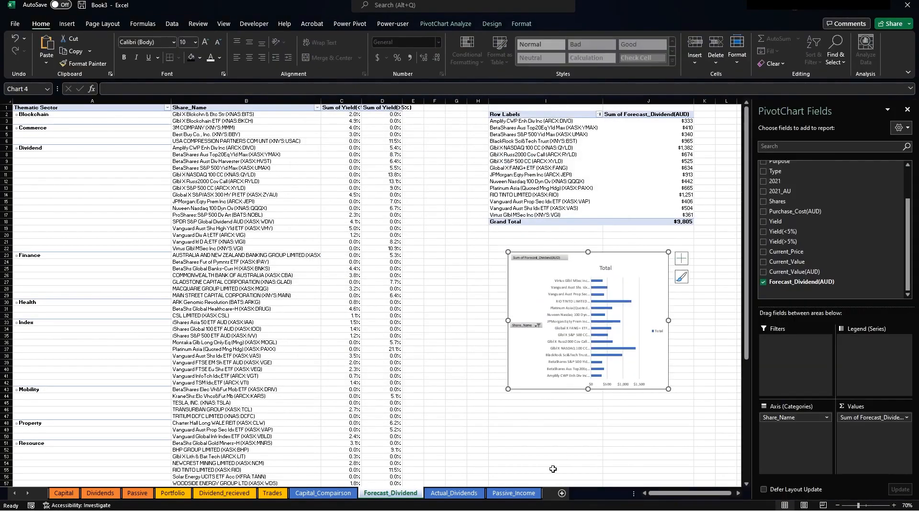
Sort the bar series so the largest forecast dividend sits at the top.
{"action": "left_click", "coordinate": [594, 281]}
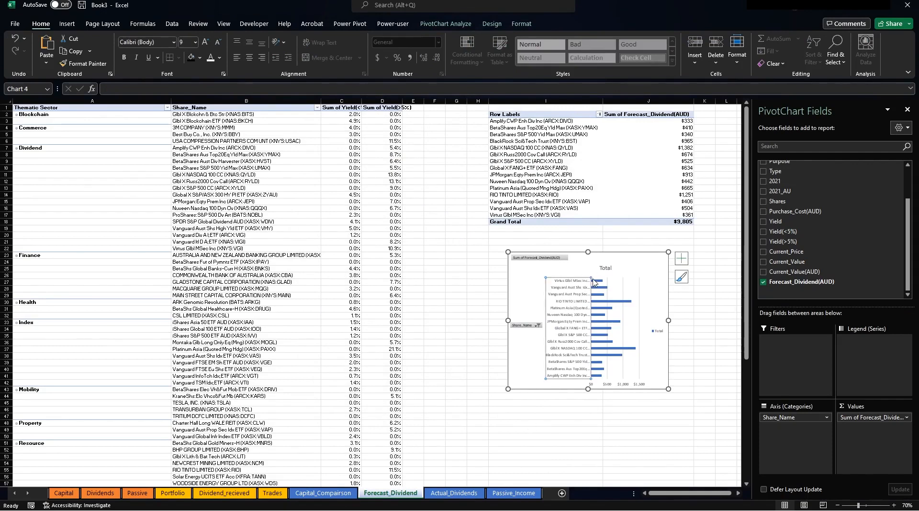
{"action": "left_click", "coordinate": [601, 280]}
{"action": "right_click", "coordinate": [601, 282]}
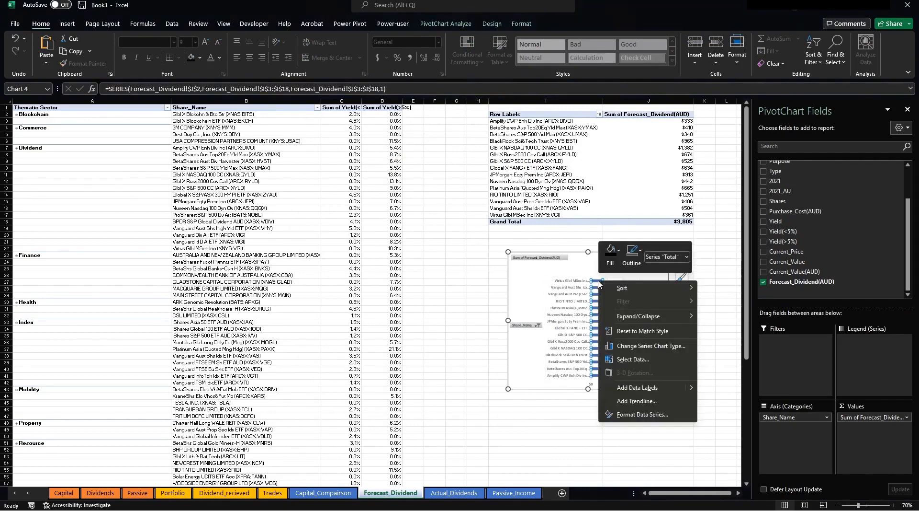
{"action": "mouse_move", "coordinate": [618, 290]}
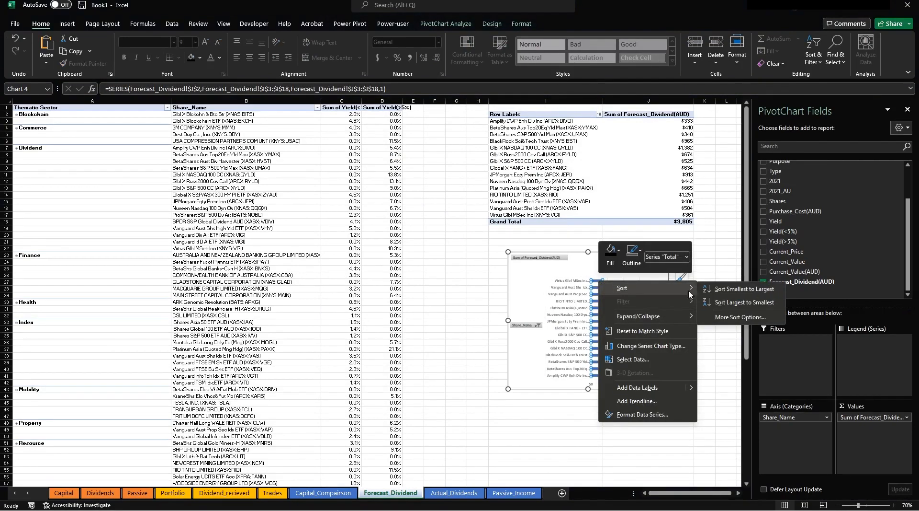
{"action": "left_click", "coordinate": [759, 304]}
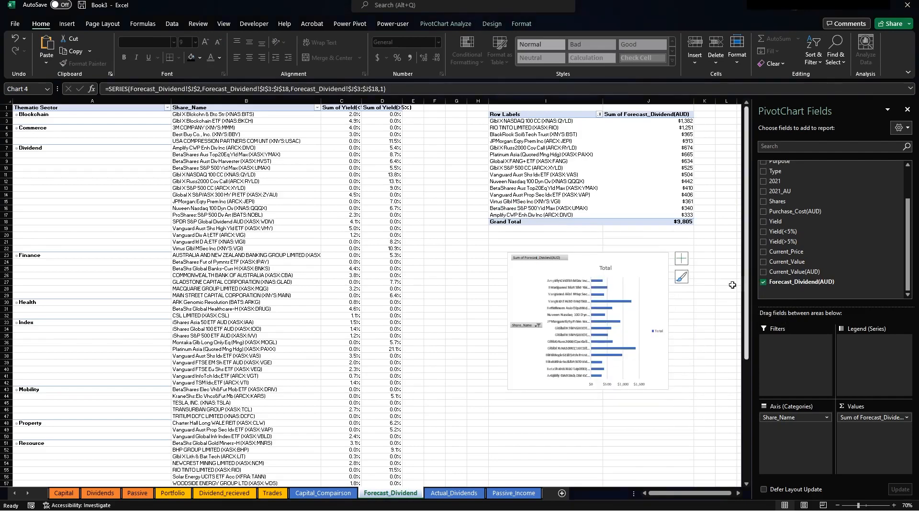
{"action": "right_click", "coordinate": [595, 284]}
{"action": "mouse_move", "coordinate": [618, 289]}
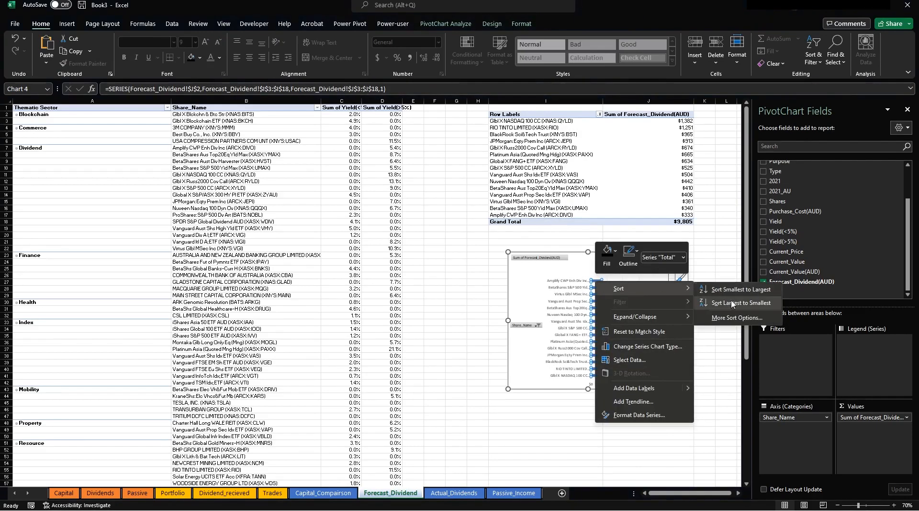
{"action": "left_click", "coordinate": [733, 303]}
{"action": "right_click", "coordinate": [596, 287]}
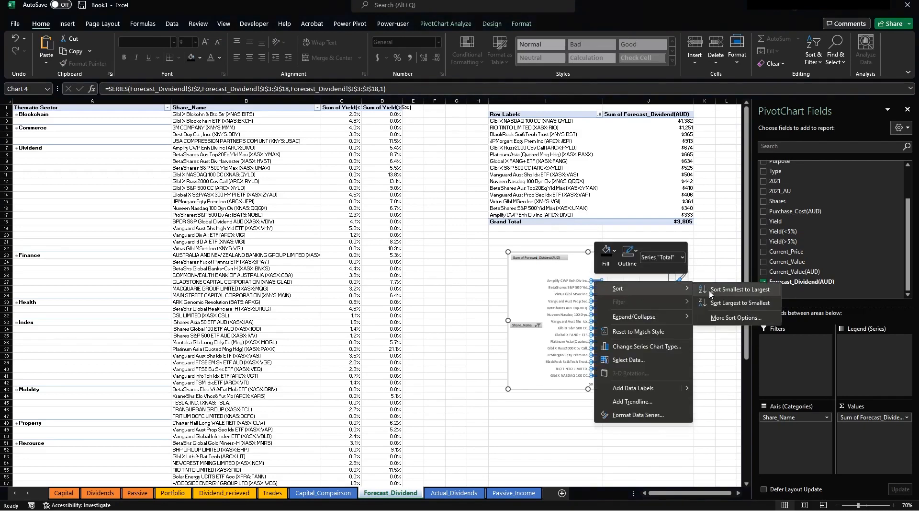
{"action": "left_click", "coordinate": [709, 290]}
{"action": "left_click", "coordinate": [709, 279]}
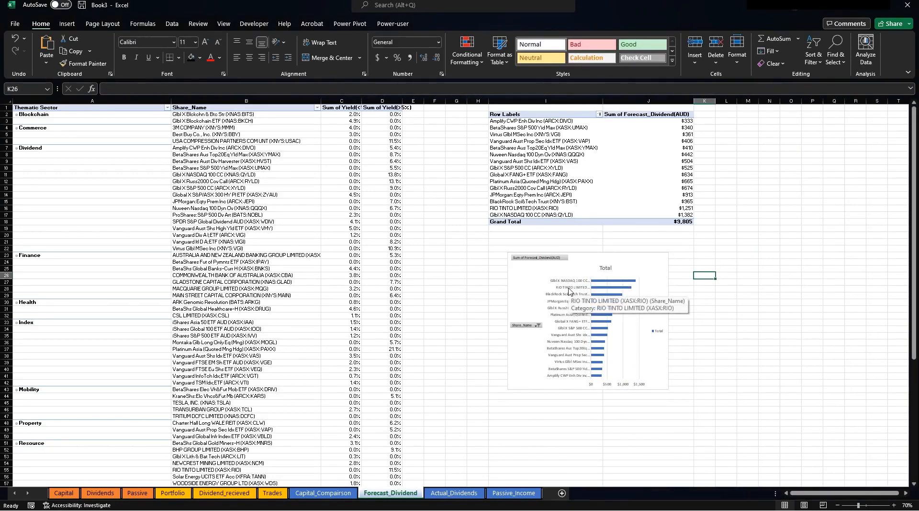
Remove the legend, the field buttons and the 'Total' title from the bar chart.
{"action": "left_click", "coordinate": [654, 328]}
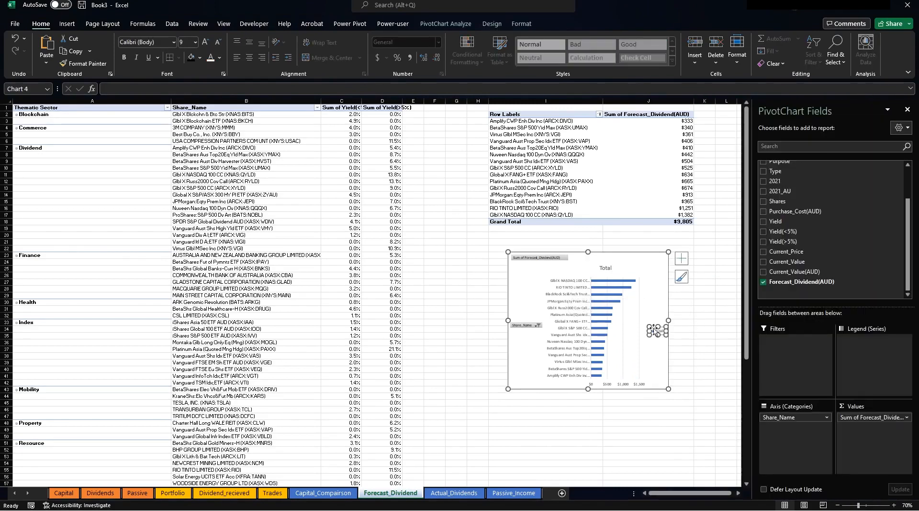
{"action": "key", "text": "Delete"}
{"action": "left_click", "coordinate": [622, 250]}
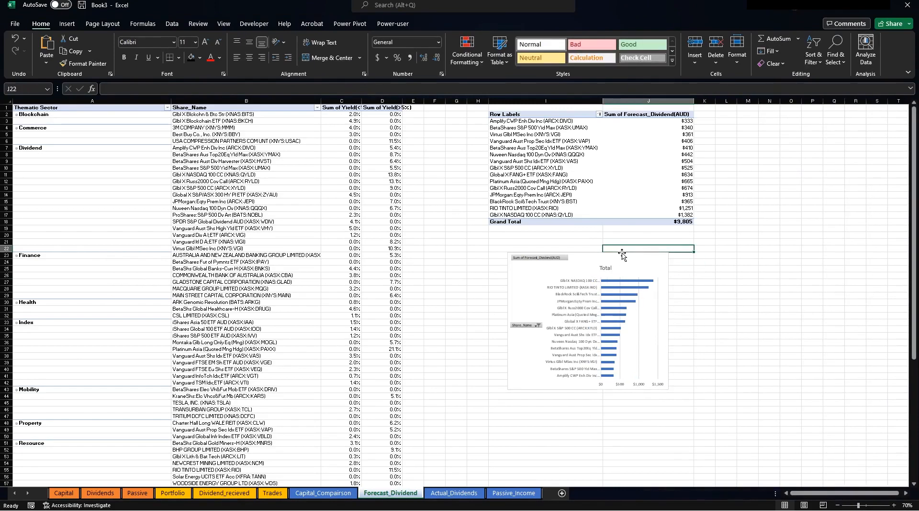
{"action": "left_click", "coordinate": [623, 254]}
{"action": "left_click", "coordinate": [521, 24]}
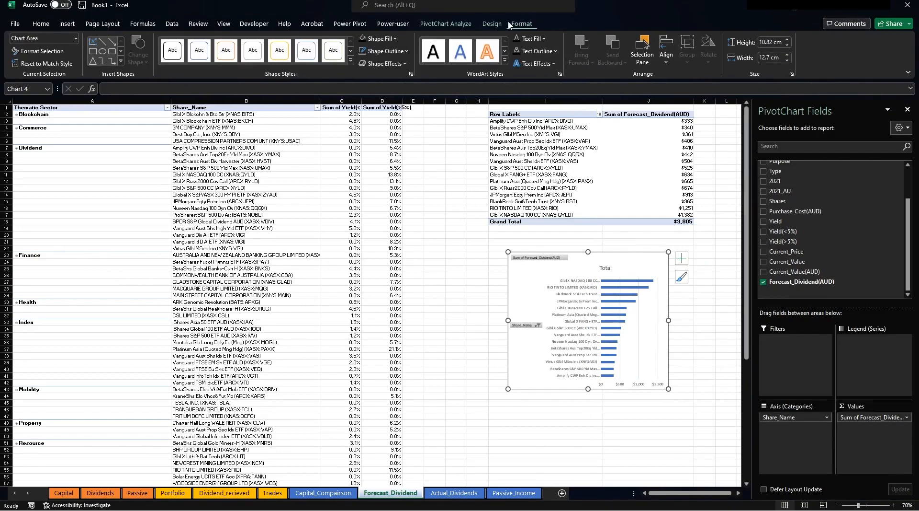
{"action": "left_click", "coordinate": [492, 23]}
{"action": "left_click", "coordinate": [446, 24]}
{"action": "left_click", "coordinate": [539, 44]}
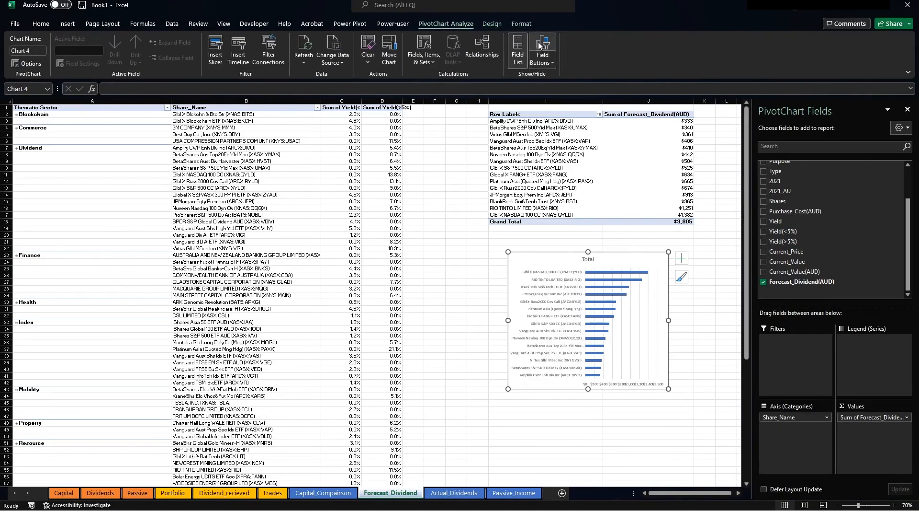
{"action": "left_click", "coordinate": [587, 262]}
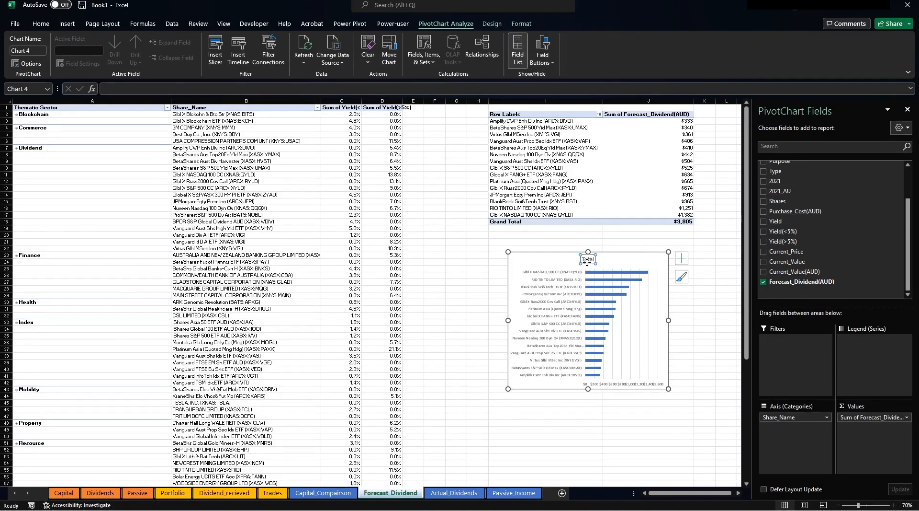
{"action": "key", "text": "Delete"}
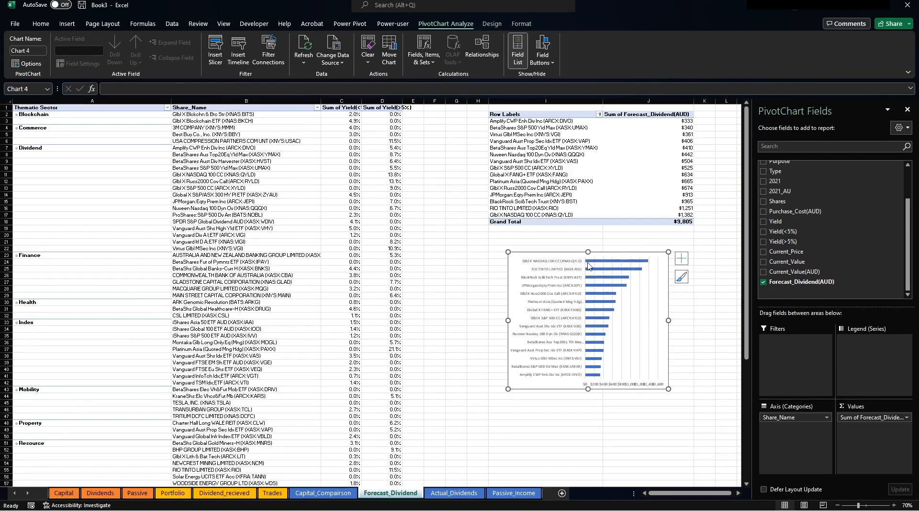
Move the bar chart to the Dividends sheet beside the column chart, lengthened downward.
{"action": "key", "text": "Escape"}
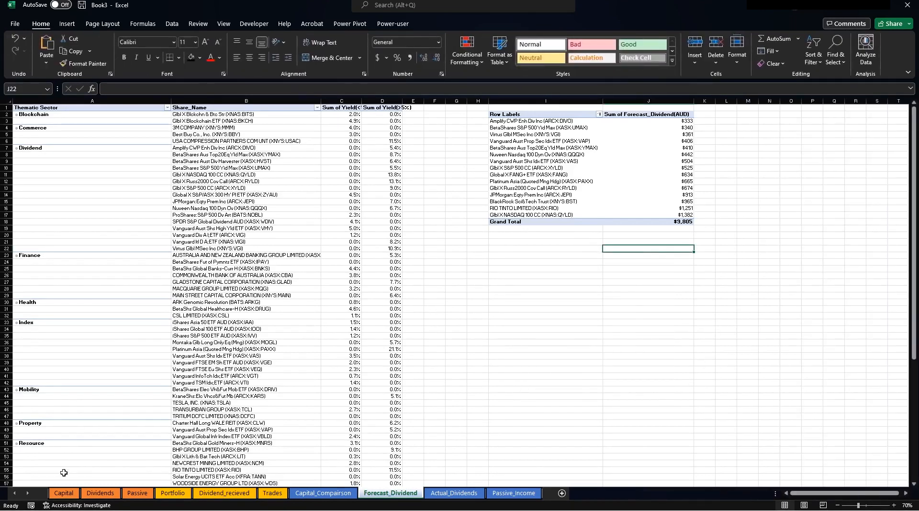
{"action": "left_click", "coordinate": [100, 493]}
{"action": "left_click", "coordinate": [801, 207]}
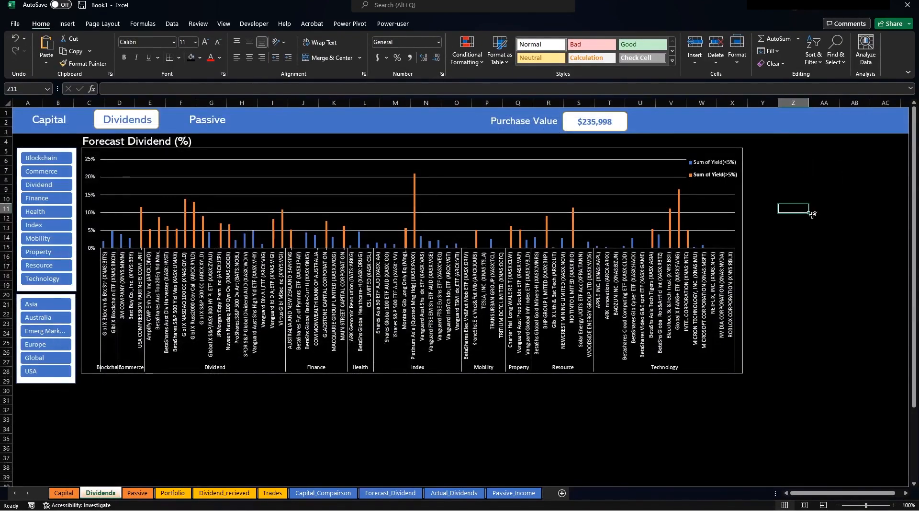
{"action": "key", "text": "ctrl+v"}
{"action": "left_click", "coordinate": [907, 109]}
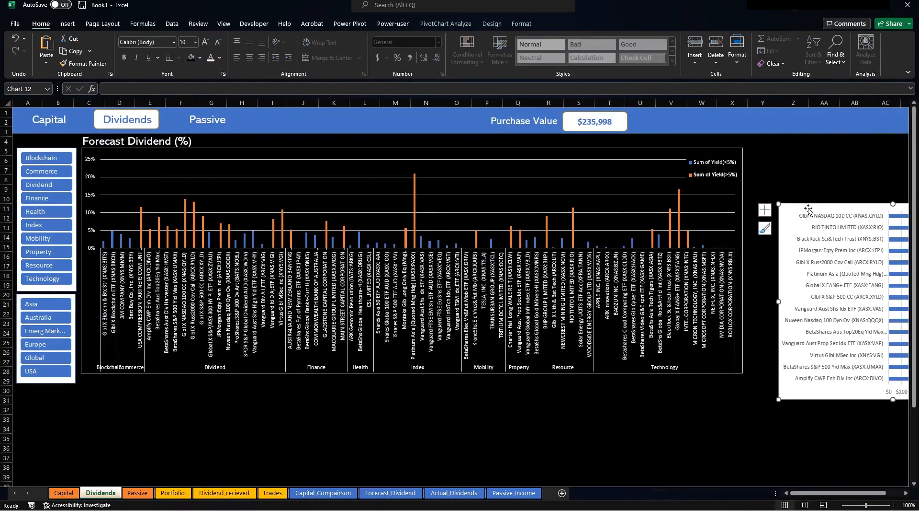
{"action": "left_click_drag", "start_coordinate": [795, 196], "coordinate": [696, 151]}
{"action": "left_click_drag", "start_coordinate": [674, 248], "coordinate": [748, 255]}
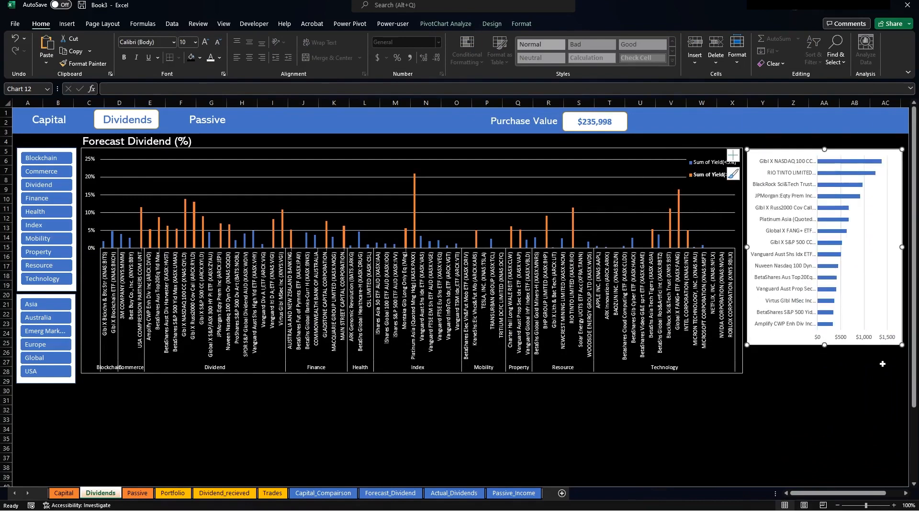
{"action": "left_click_drag", "start_coordinate": [824, 345], "coordinate": [825, 479]}
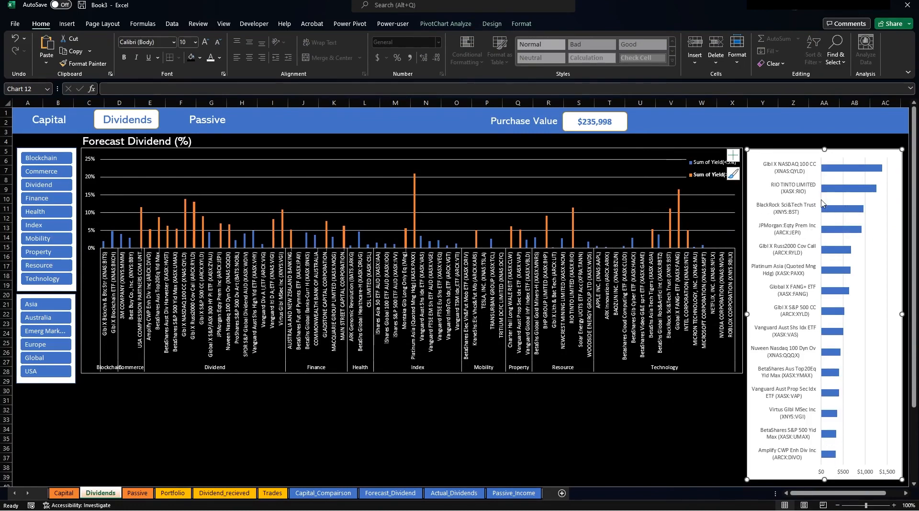
Resize the bar chart's plot area, narrow the yield chart and widen the bar chart to meet it.
{"action": "left_click", "coordinate": [874, 214]}
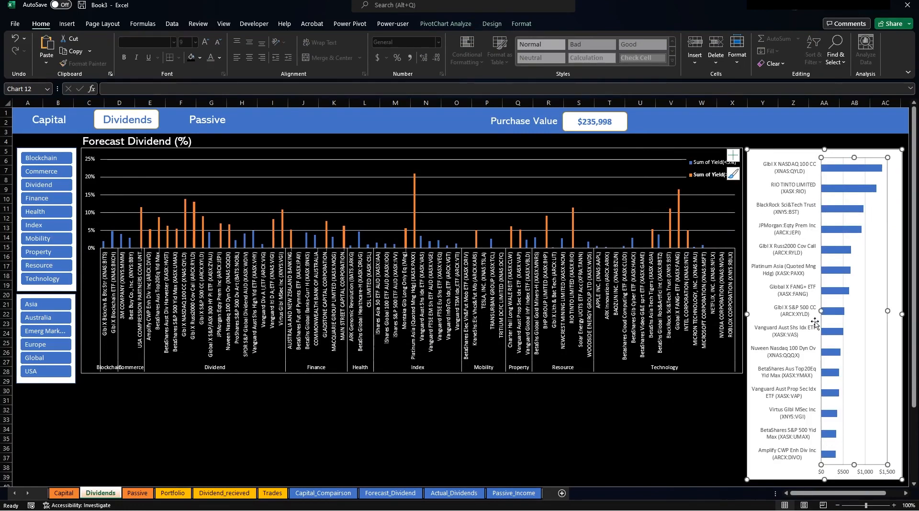
{"action": "left_click_drag", "start_coordinate": [821, 311], "coordinate": [819, 311]}
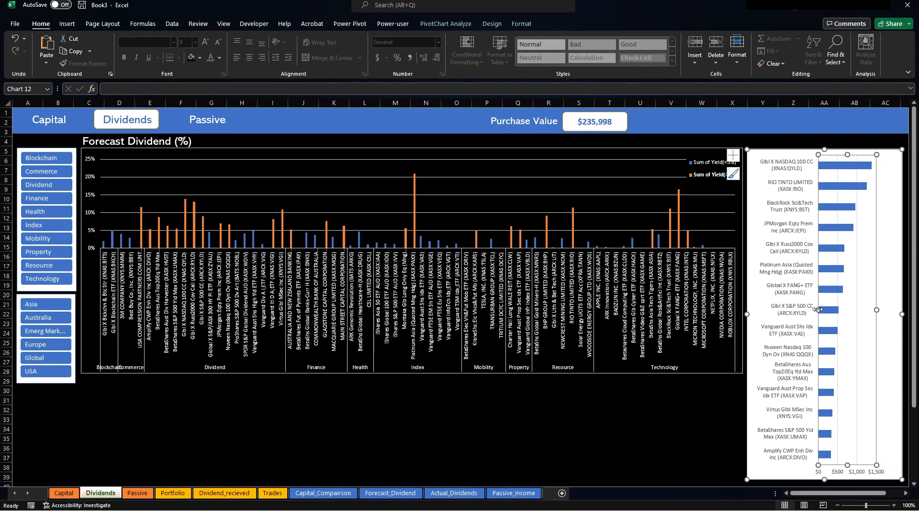
{"action": "left_click_drag", "start_coordinate": [818, 309], "coordinate": [817, 310]}
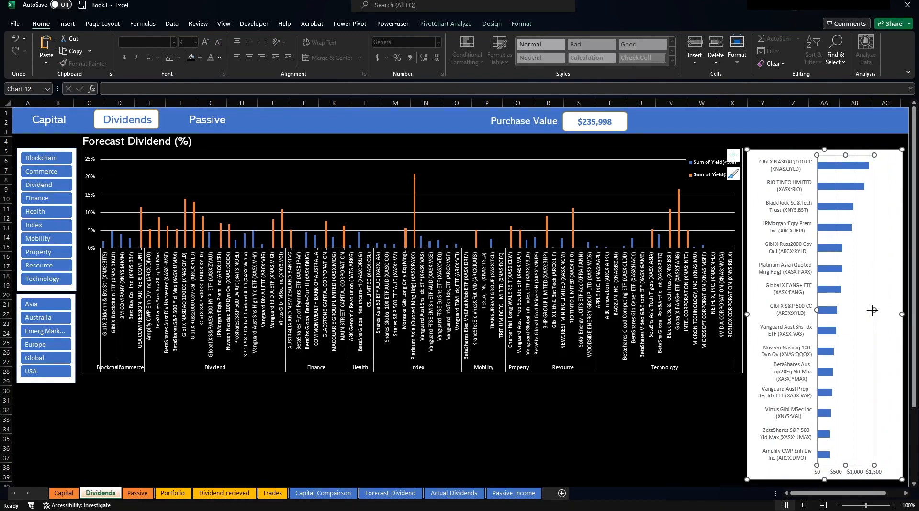
{"action": "left_click_drag", "start_coordinate": [872, 310], "coordinate": [887, 310]}
{"action": "left_click", "coordinate": [683, 149]}
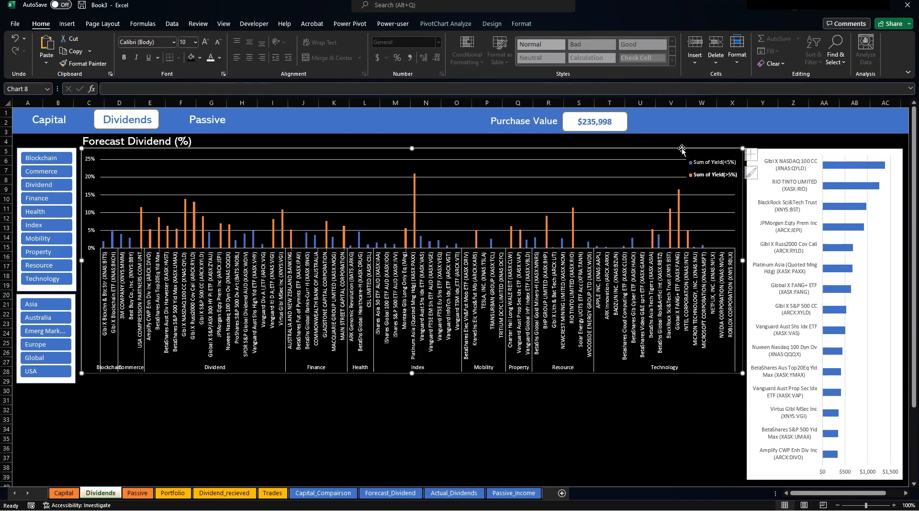
{"action": "left_click_drag", "start_coordinate": [742, 260], "coordinate": [711, 255]}
{"action": "left_click", "coordinate": [748, 257]}
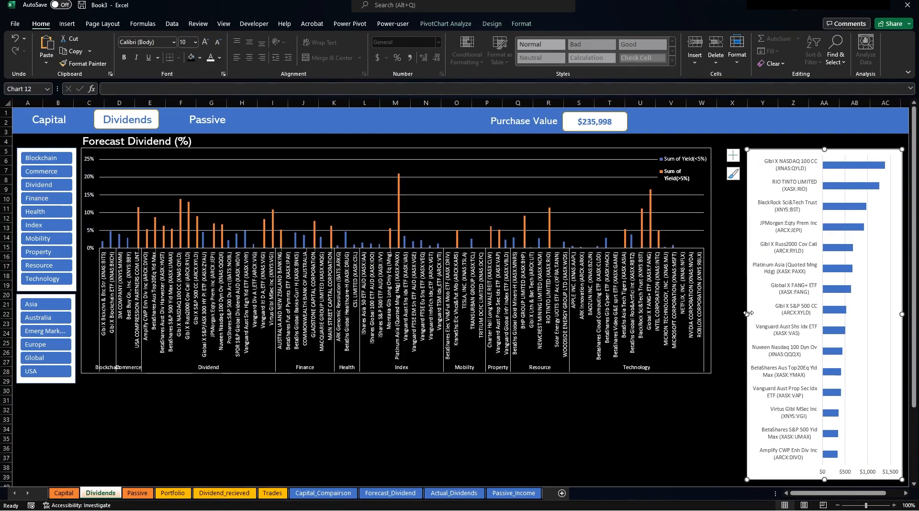
{"action": "left_click_drag", "start_coordinate": [747, 312], "coordinate": [714, 304]}
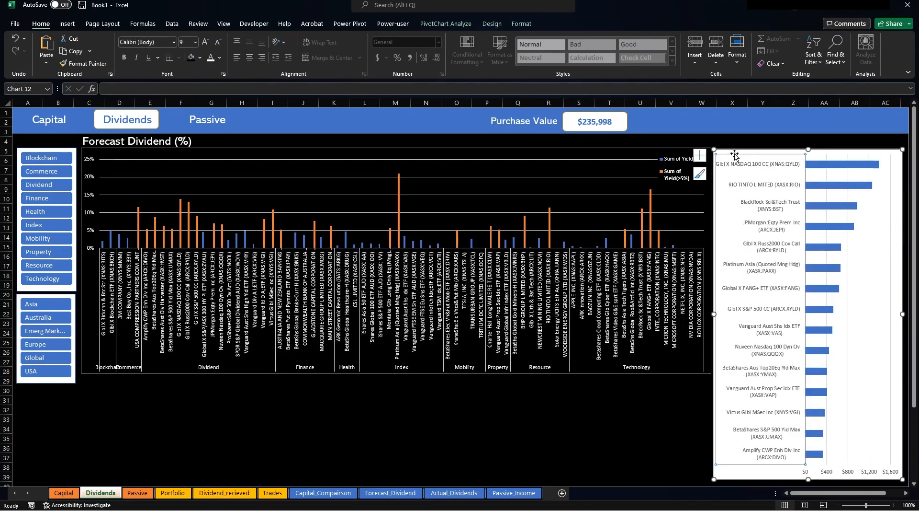
Fill the bar chart background black and make the share-name axis labels white.
{"action": "left_click", "coordinate": [521, 24]}
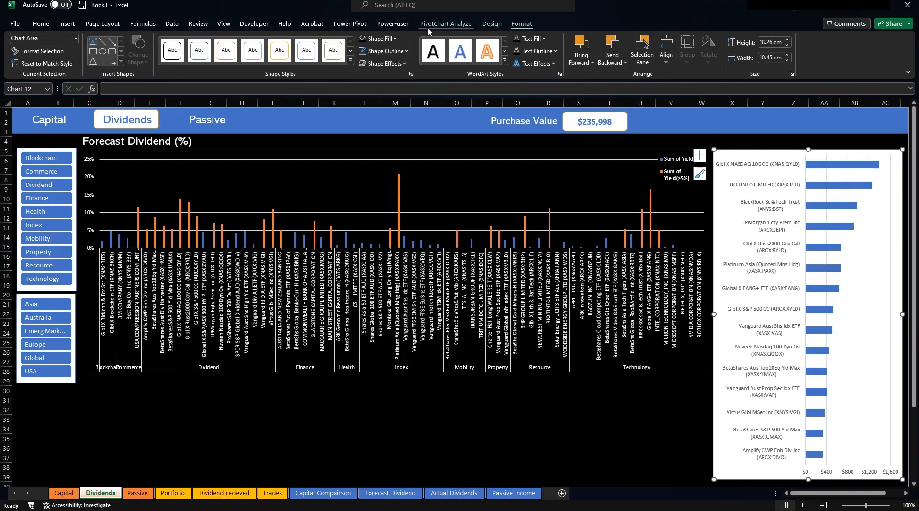
{"action": "left_click", "coordinate": [362, 39]}
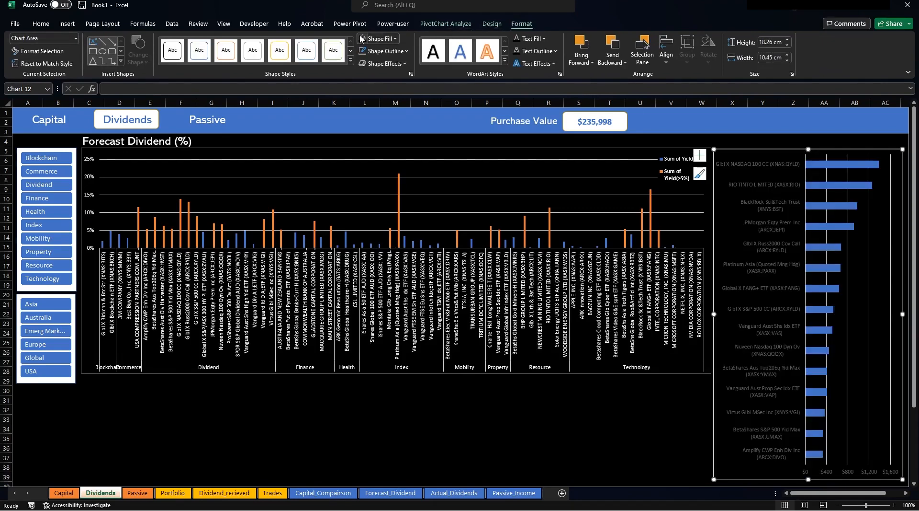
{"action": "left_click", "coordinate": [764, 161]}
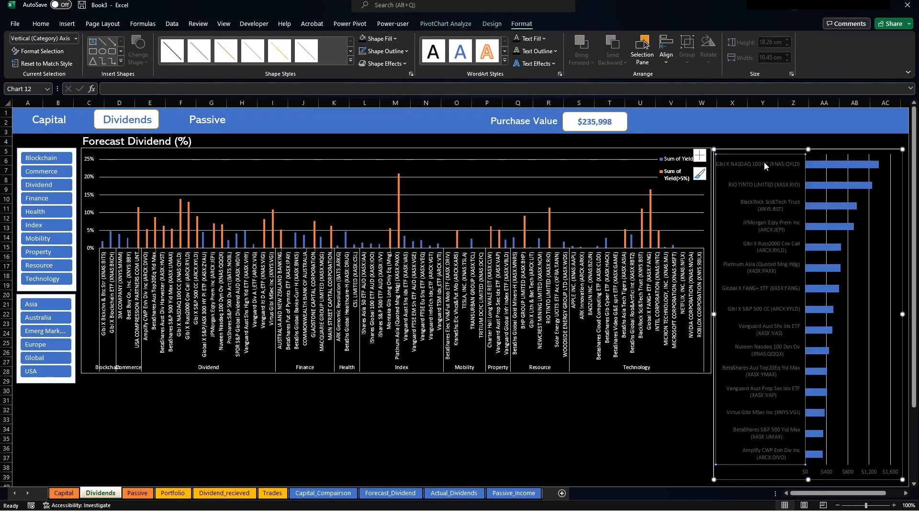
{"action": "left_click", "coordinate": [41, 24]}
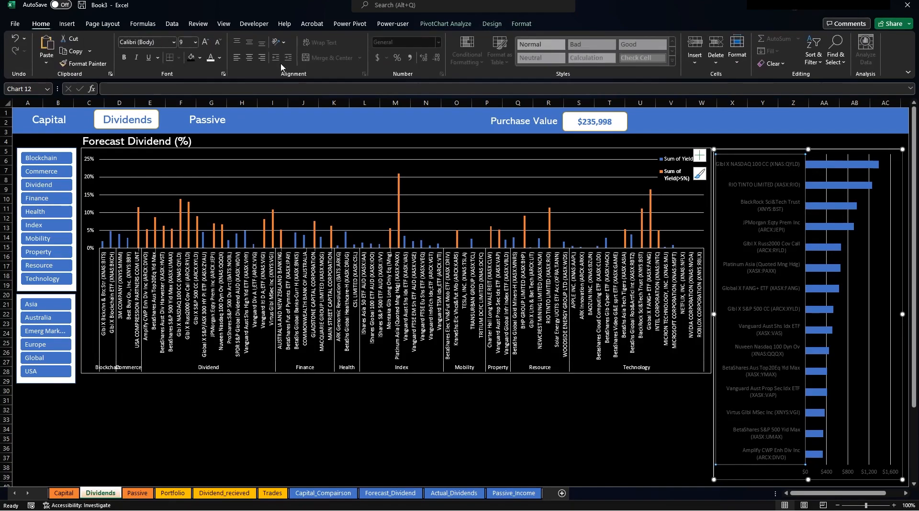
{"action": "left_click", "coordinate": [212, 58]}
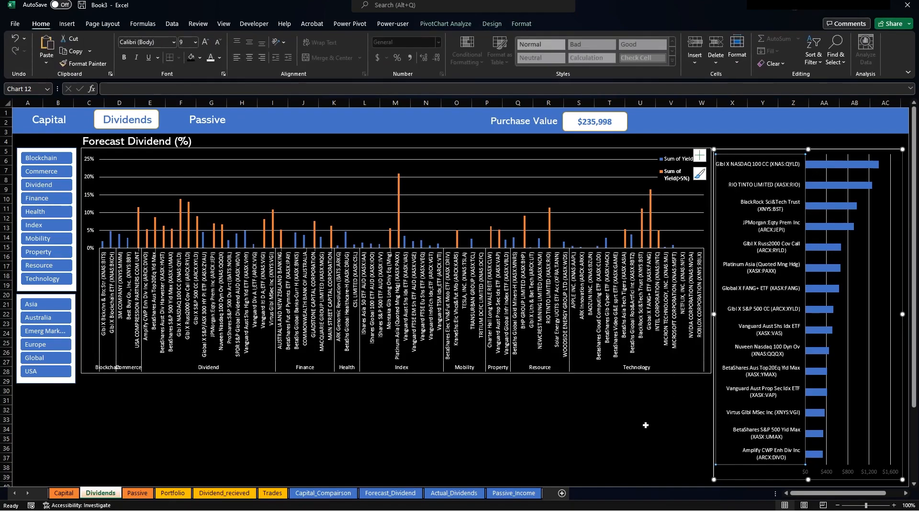
{"action": "left_click", "coordinate": [652, 440]}
Duplicate the Forecast Dividend (%) title box above the bar chart, reading 'Top 15 Shares by Dividend ($)'.
{"action": "left_click", "coordinate": [178, 141]}
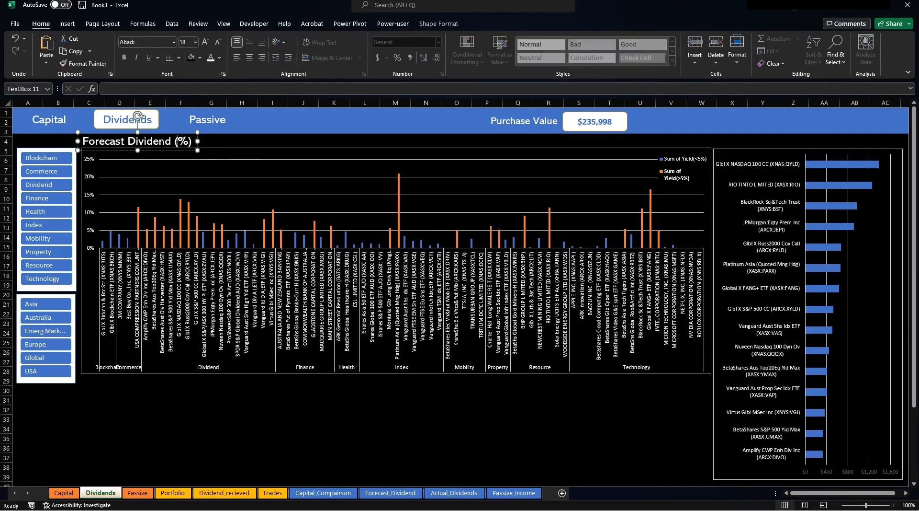
{"action": "key", "text": "ctrl+d"}
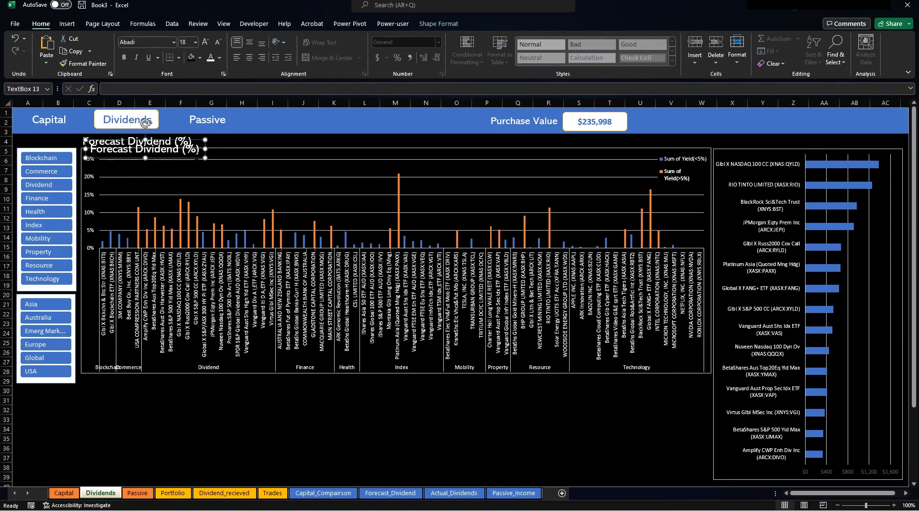
{"action": "left_click_drag", "start_coordinate": [192, 160], "coordinate": [917, 139]}
{"action": "type", "text": "Top 15"}
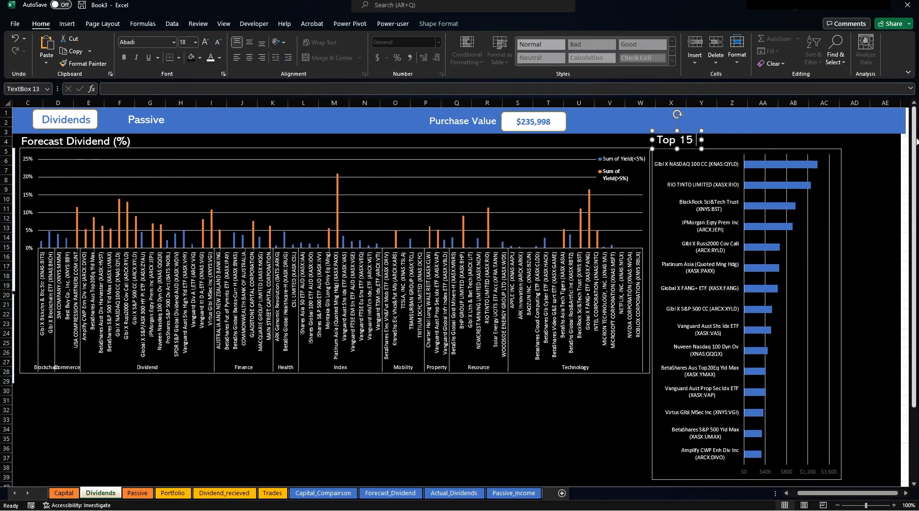
{"action": "type", "text": " Shares by"}
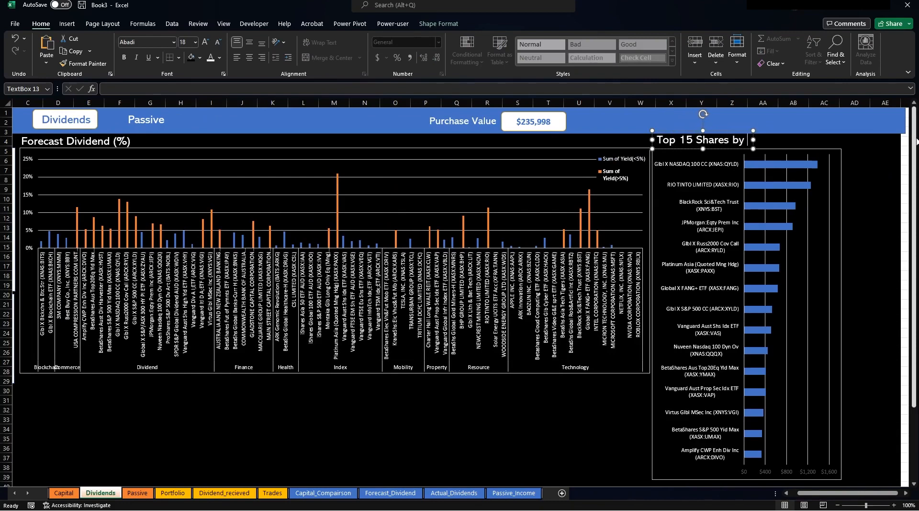
{"action": "type", "text": " Dividend ("}
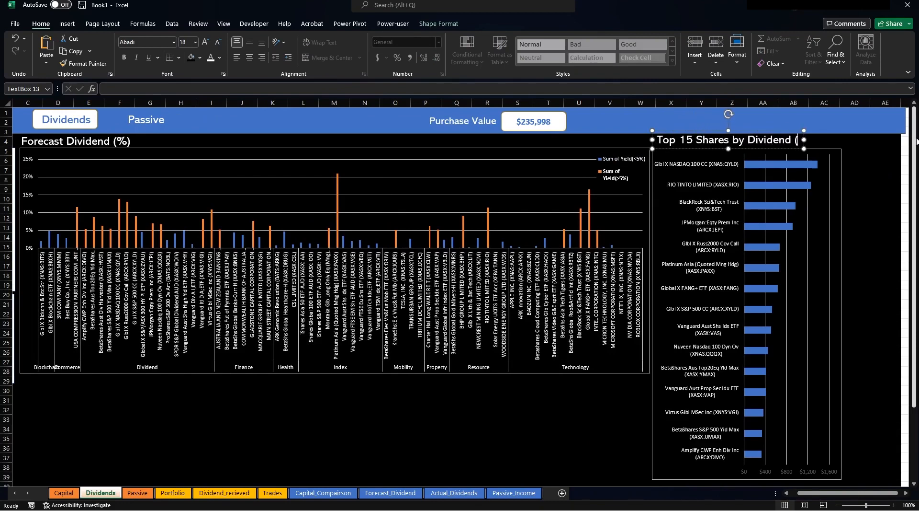
{"action": "type", "text": "$)"}
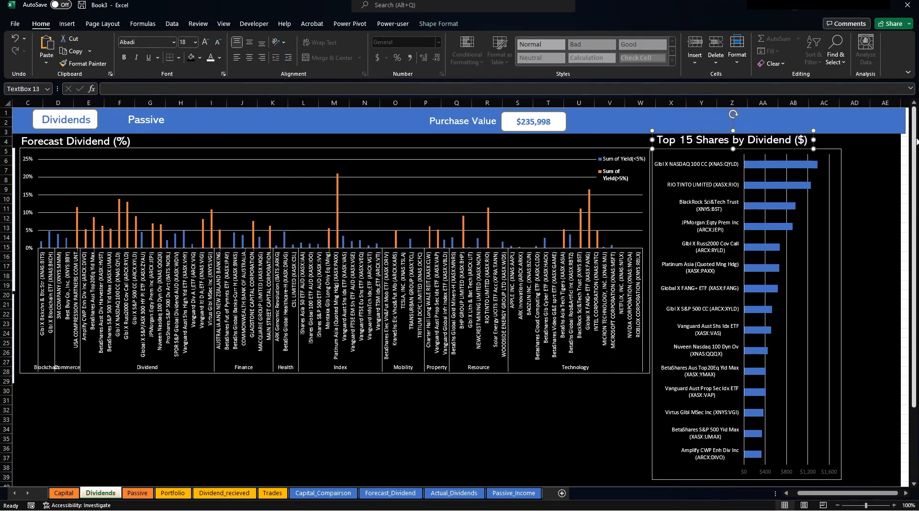
{"action": "left_click", "coordinate": [551, 436]}
{"action": "left_click_drag", "start_coordinate": [814, 492], "coordinate": [808, 492]}
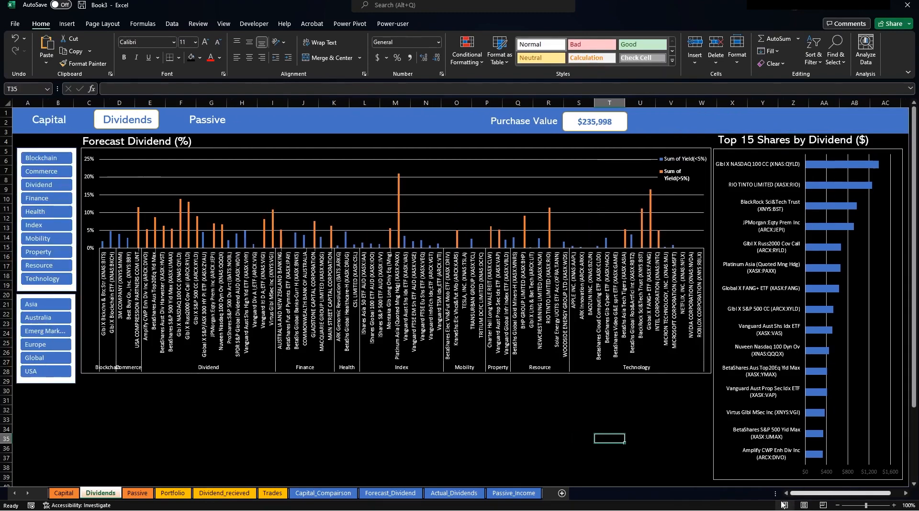
{"action": "left_click", "coordinate": [546, 410]}
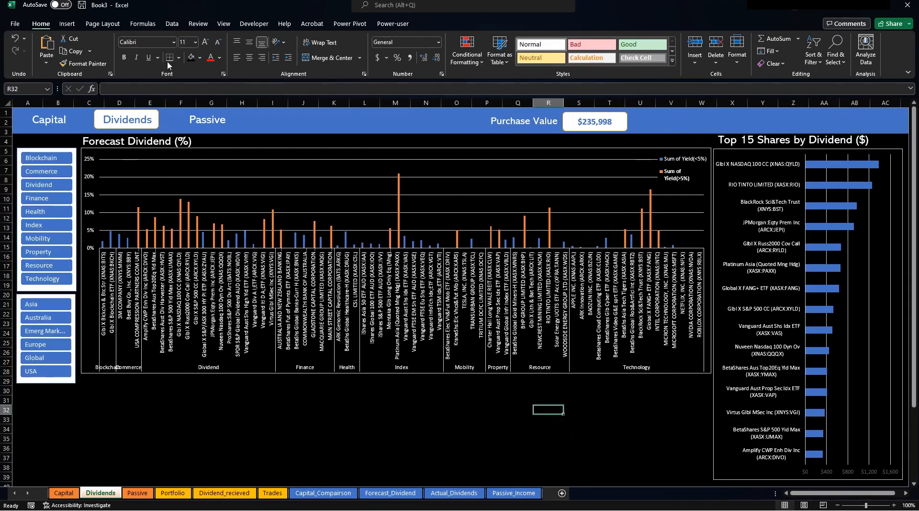
Connect the Thematic Sector slicer to PivotTable10 on Forecast_Dividend.
{"action": "left_click", "coordinate": [49, 149]}
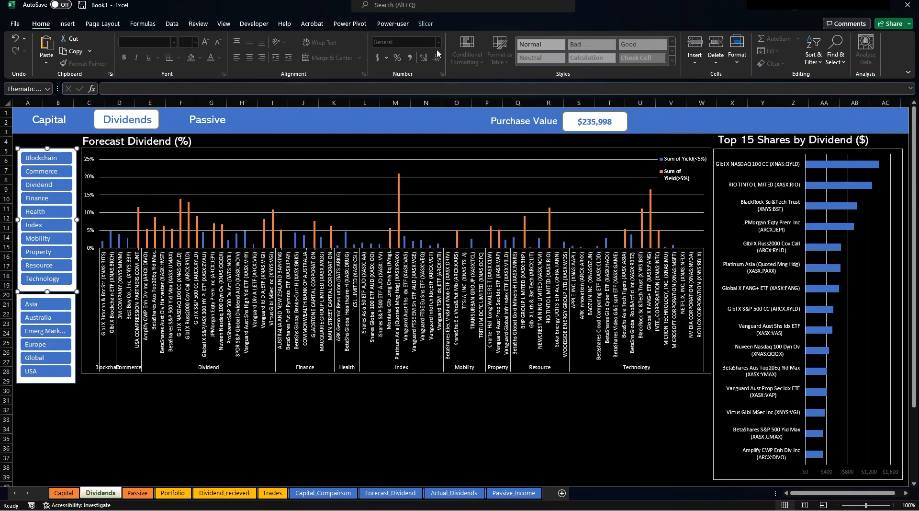
{"action": "left_click", "coordinate": [425, 24]}
{"action": "left_click", "coordinate": [39, 64]}
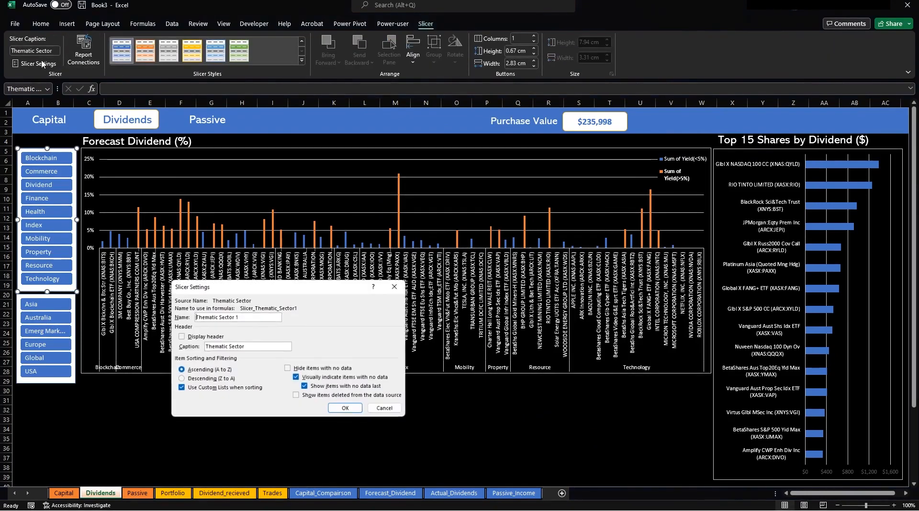
{"action": "left_click", "coordinate": [397, 285]}
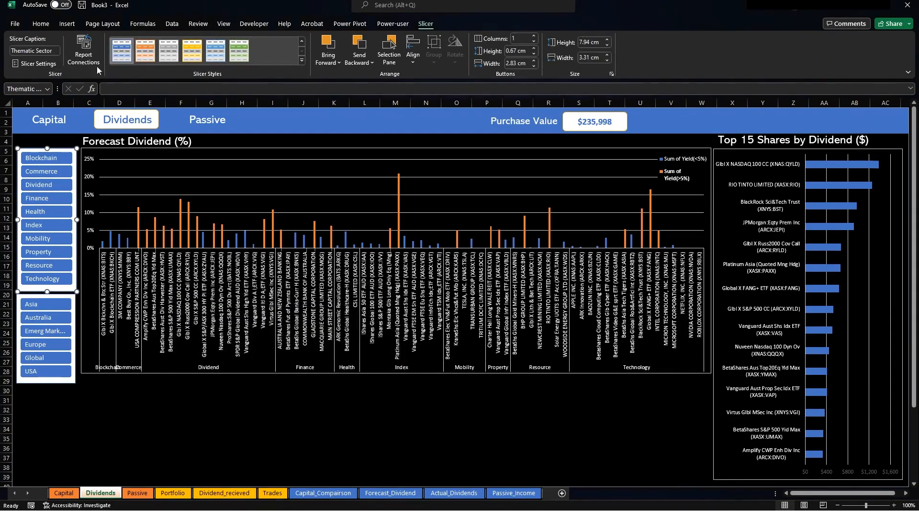
{"action": "left_click", "coordinate": [83, 50]}
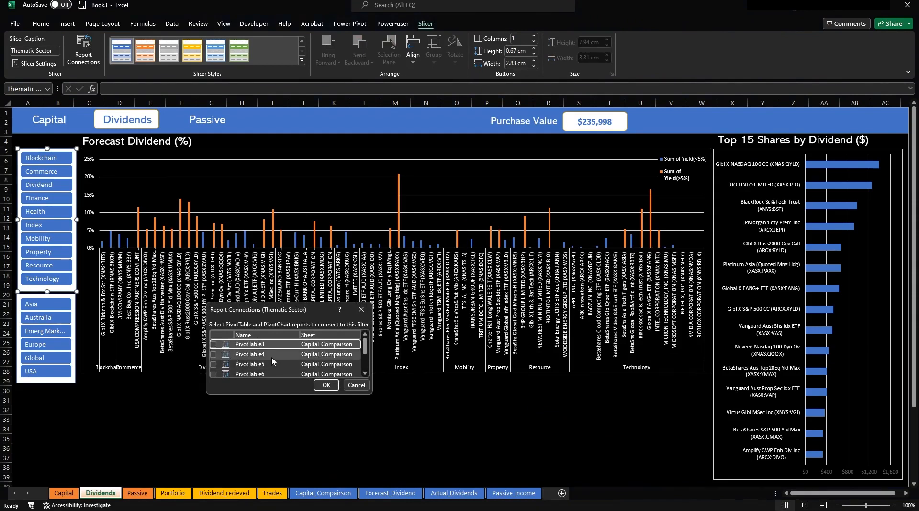
{"action": "scroll", "coordinate": [271, 360], "scroll_direction": "down", "scroll_amount": 2}
{"action": "left_click", "coordinate": [213, 362]}
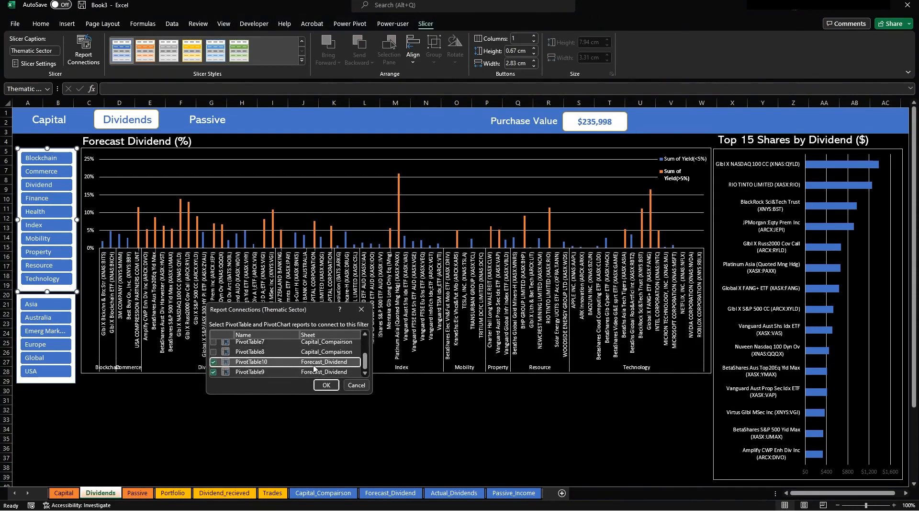
{"action": "left_click", "coordinate": [324, 387]}
Connect the Region slicer to PivotTable10 as well.
{"action": "left_click", "coordinate": [68, 298]}
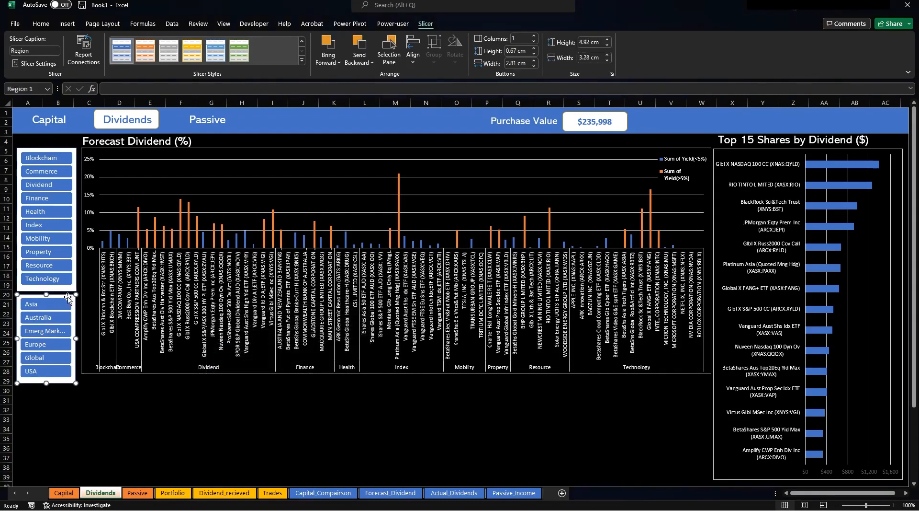
{"action": "left_click", "coordinate": [83, 52]}
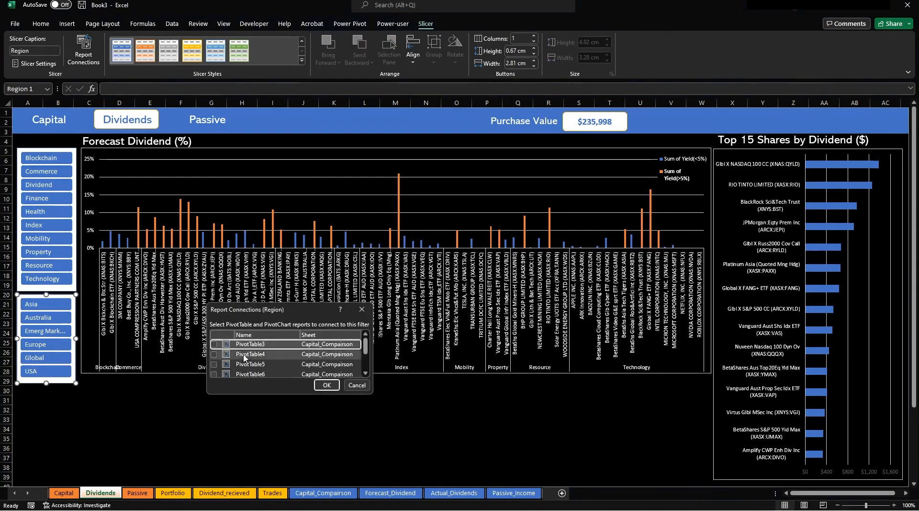
{"action": "scroll", "coordinate": [253, 354], "scroll_direction": "down", "scroll_amount": 1}
{"action": "left_click", "coordinate": [214, 361]}
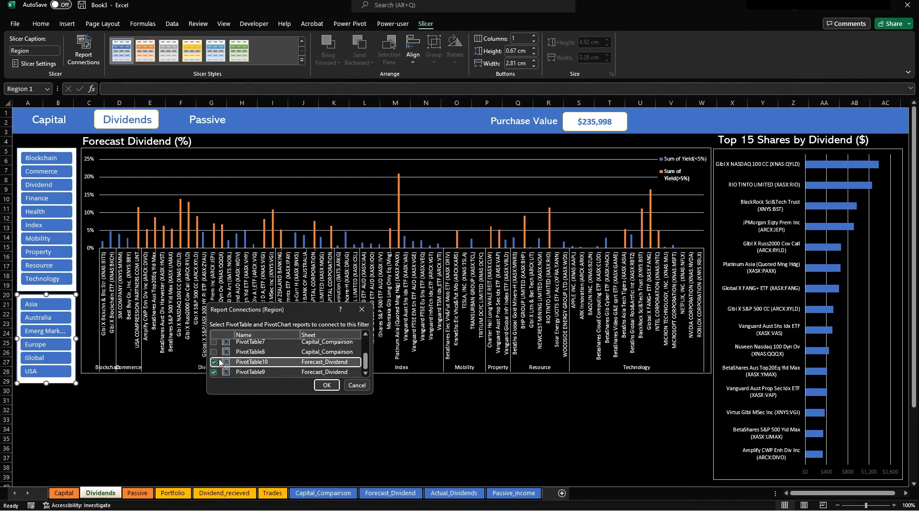
{"action": "left_click", "coordinate": [327, 385]}
{"action": "left_click", "coordinate": [234, 423]}
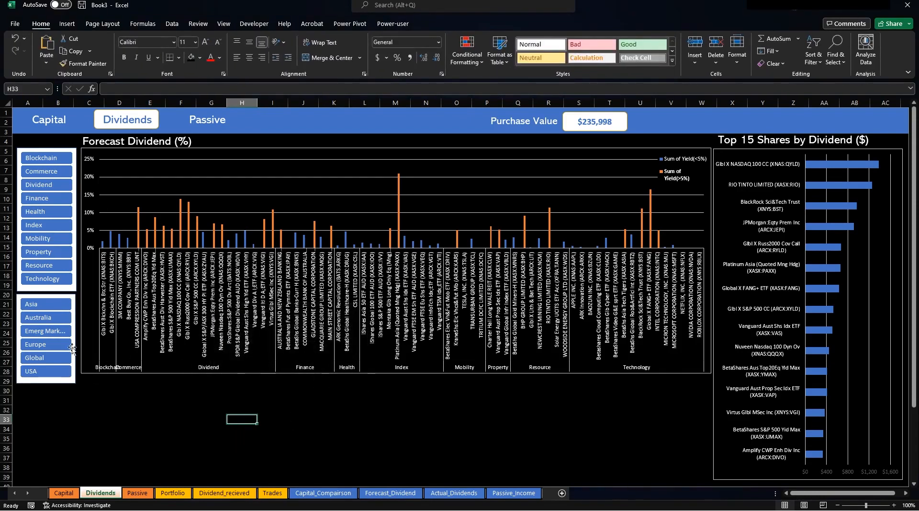
Filter to Australia, widen the yield chart's legend to one-line names, then filter Region to USA.
{"action": "left_click", "coordinate": [46, 317]}
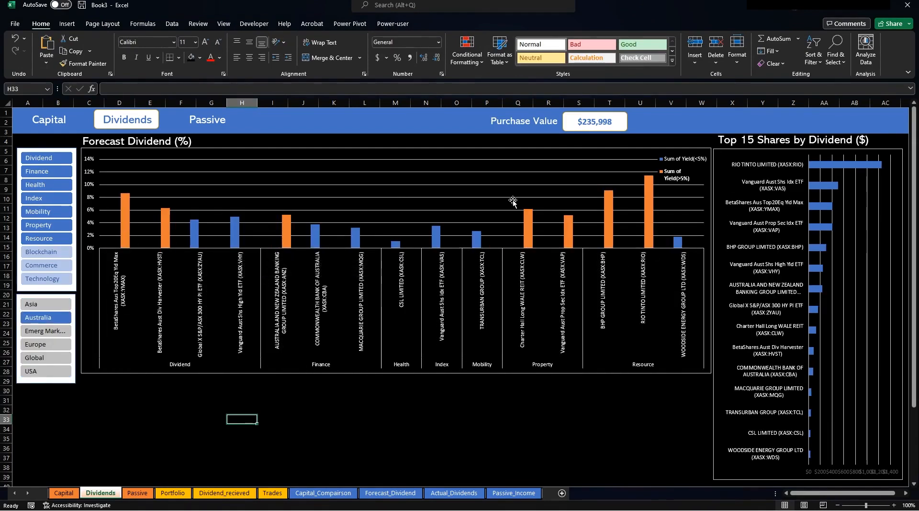
{"action": "left_click", "coordinate": [663, 170]}
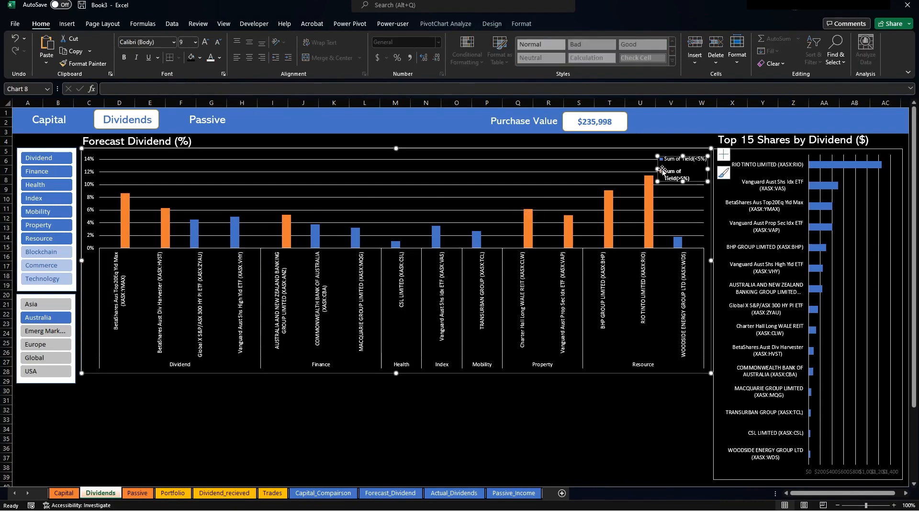
{"action": "left_click_drag", "start_coordinate": [658, 169], "coordinate": [670, 147]}
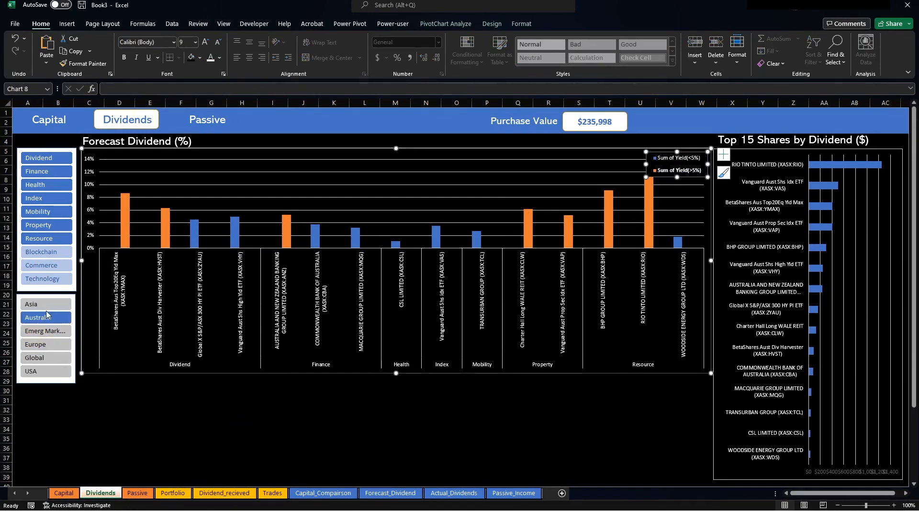
{"action": "left_click", "coordinate": [46, 371]}
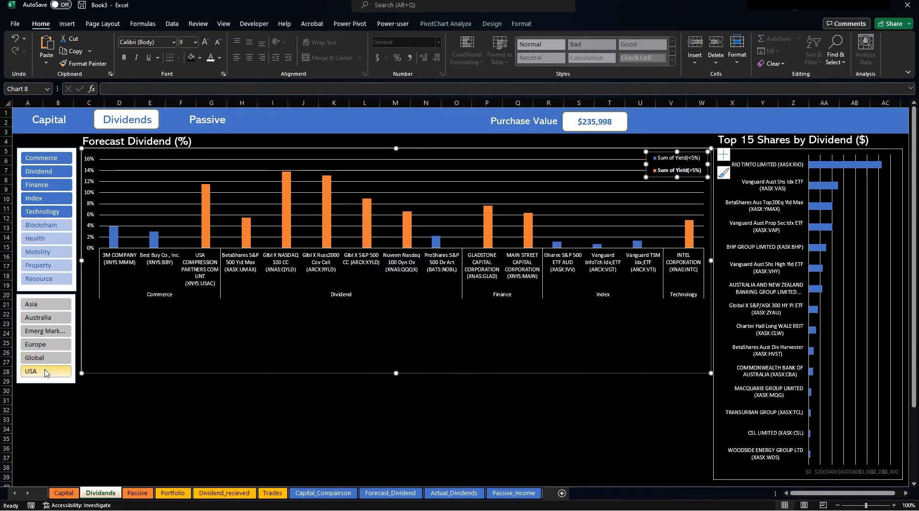
{"action": "left_click", "coordinate": [446, 410]}
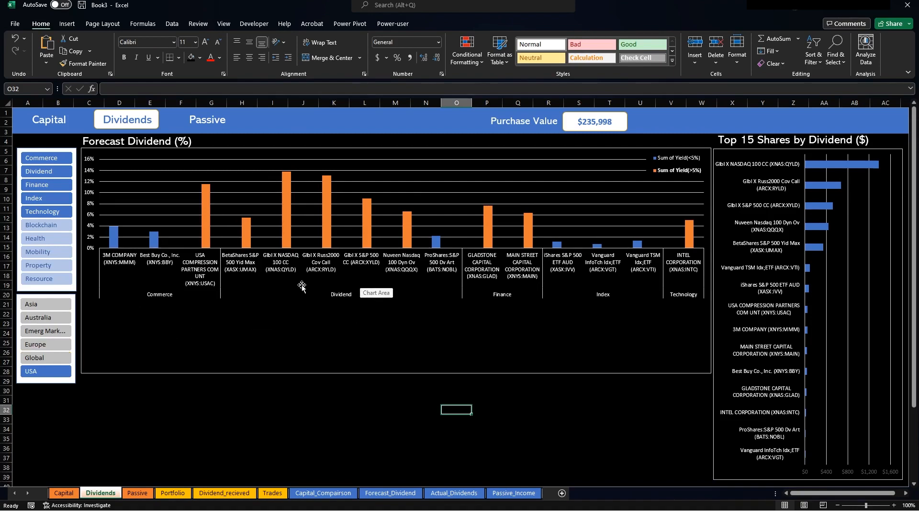
Clear the Region slicer filter so all regions show, then go to the Dividend_recieved sheet.
{"action": "left_click", "coordinate": [40, 304]}
{"action": "left_click", "coordinate": [282, 437]}
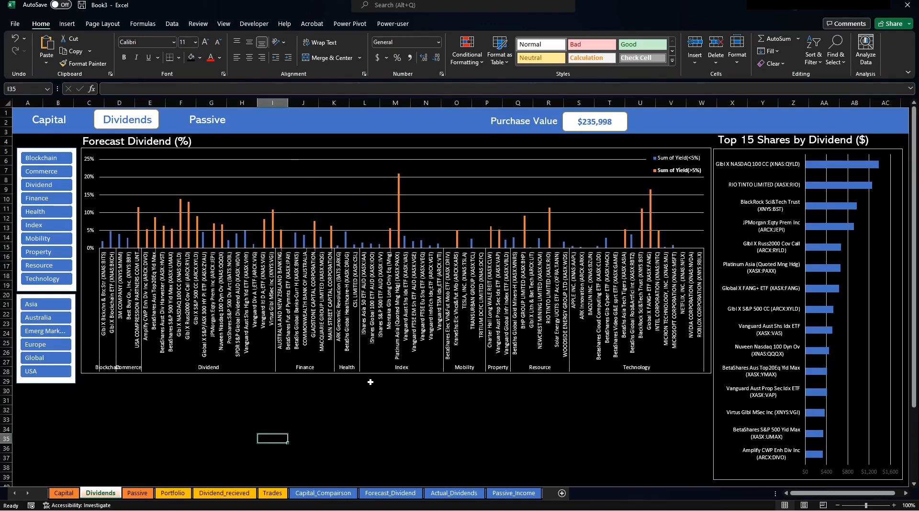
{"action": "left_click", "coordinate": [242, 399]}
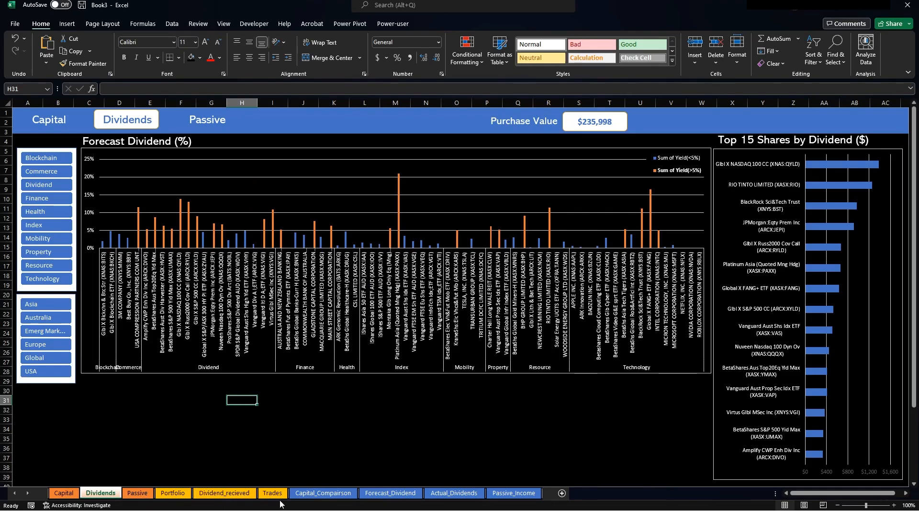
{"action": "left_click", "coordinate": [225, 493]}
Insert a PivotTable from the dividends table at Forecast_Dividend!$I$26.
{"action": "left_click", "coordinate": [205, 170]}
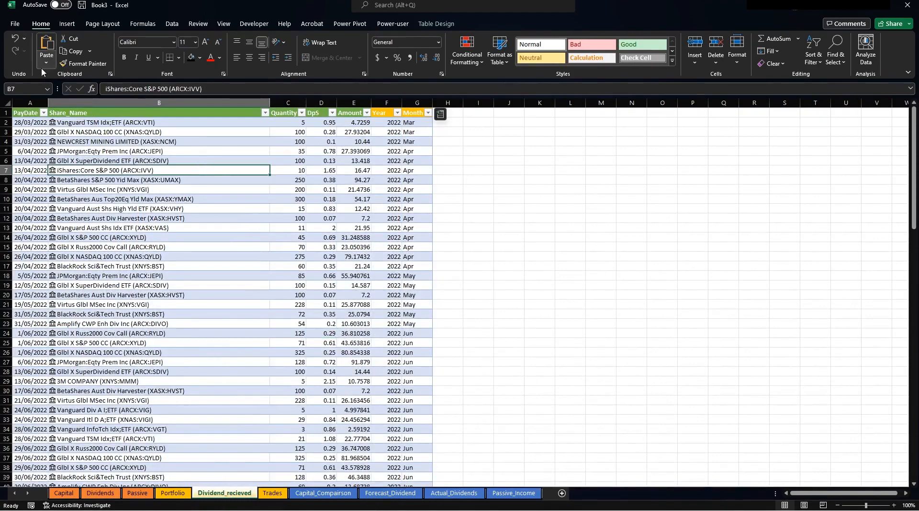
{"action": "left_click", "coordinate": [68, 23]}
{"action": "left_click", "coordinate": [24, 61]}
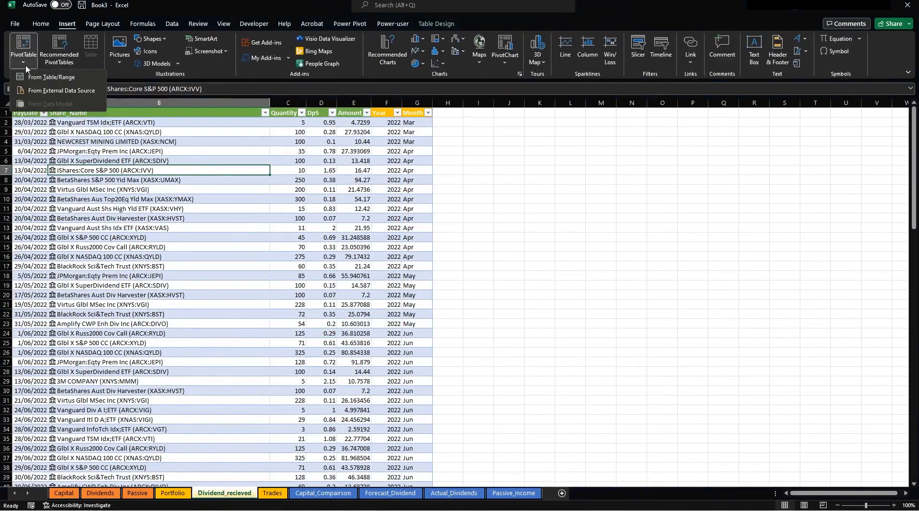
{"action": "left_click", "coordinate": [45, 81]}
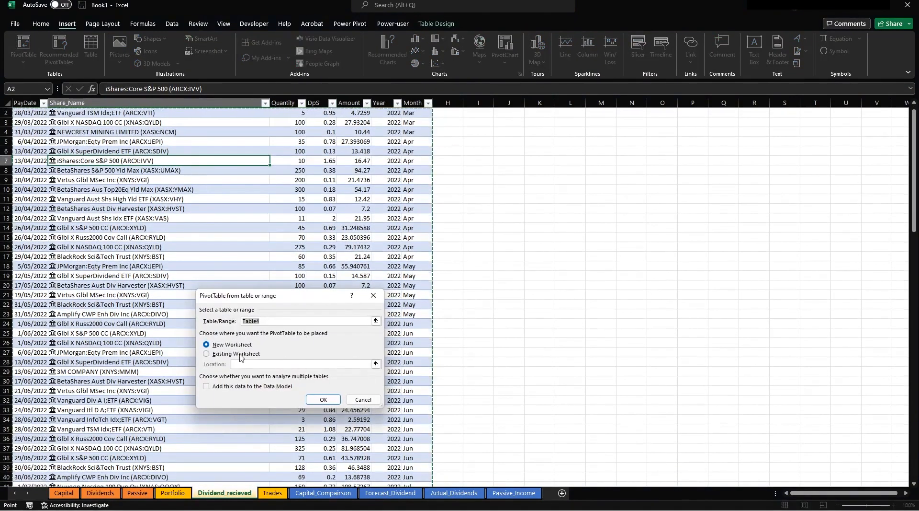
{"action": "left_click", "coordinate": [376, 364]}
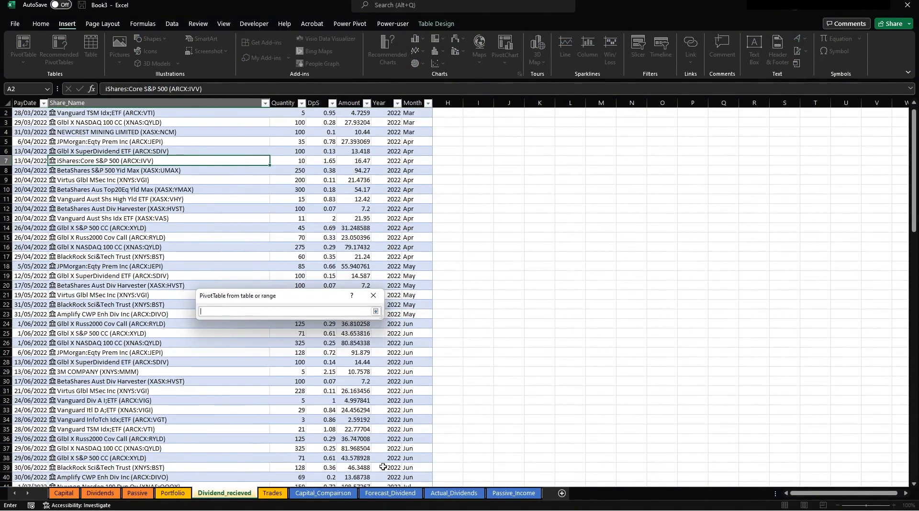
{"action": "left_click", "coordinate": [390, 493]}
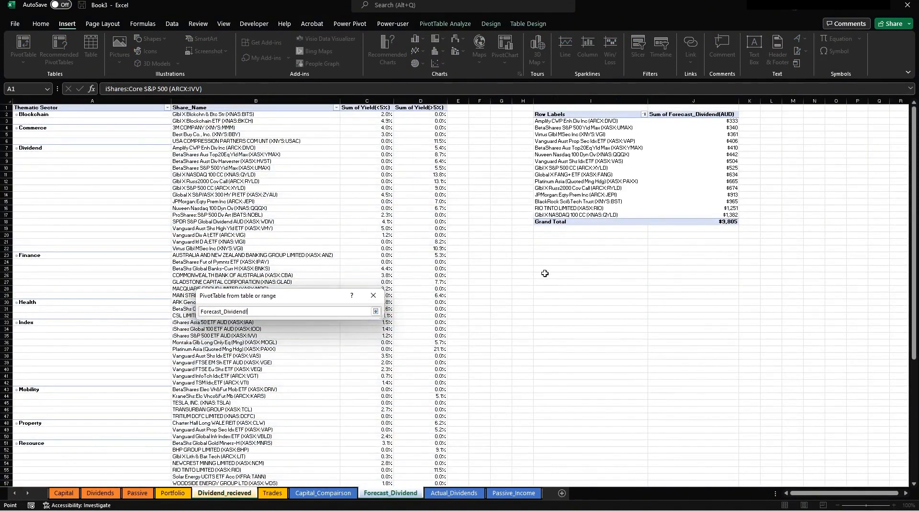
{"action": "left_click", "coordinate": [545, 273]}
{"action": "key", "text": "Return"}
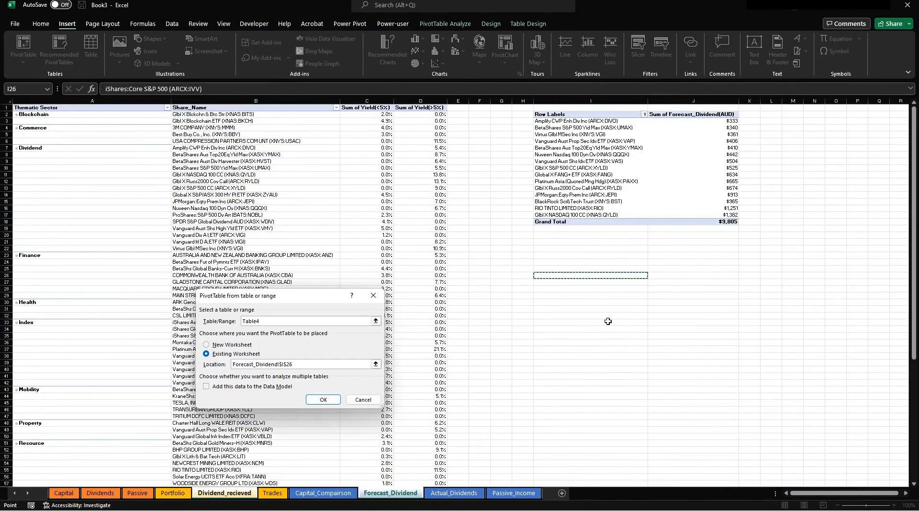
{"action": "left_click", "coordinate": [323, 398]}
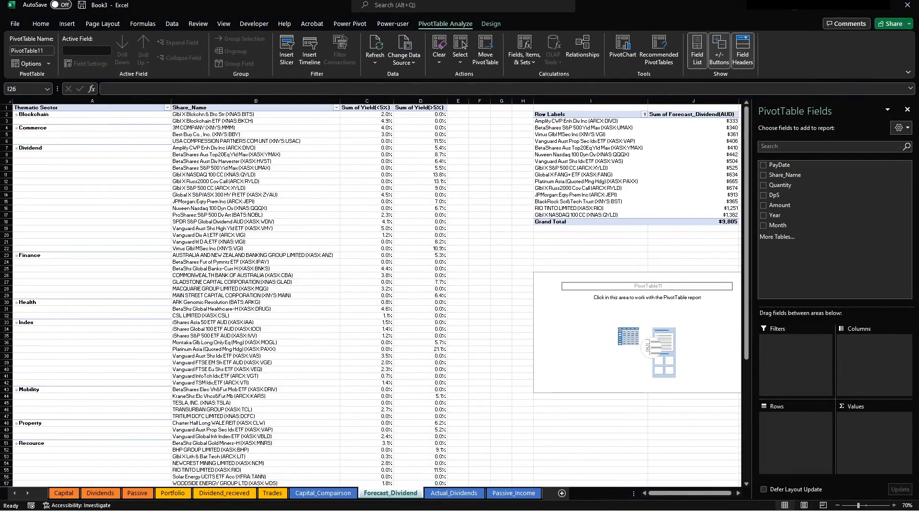
Try dragging the new PivotTable further left and dismiss the warning that appears.
{"action": "left_click", "coordinate": [546, 275]}
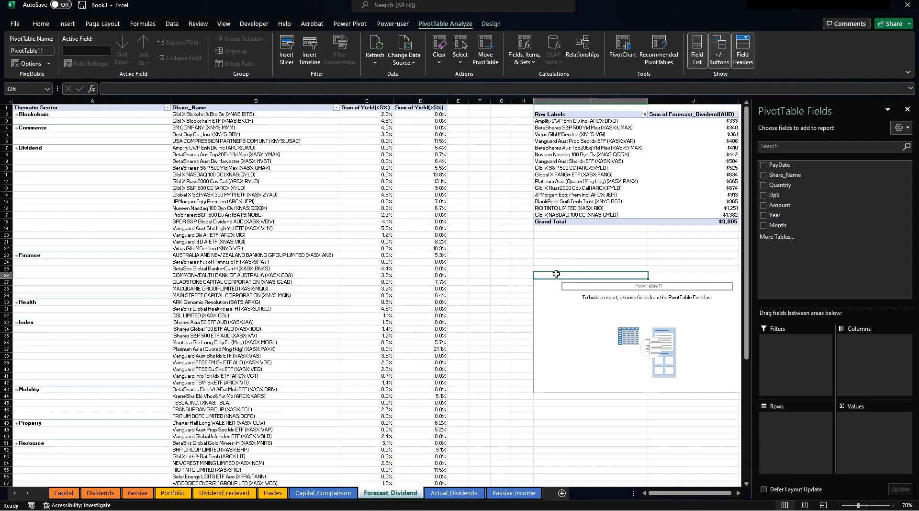
{"action": "left_click_drag", "start_coordinate": [555, 274], "coordinate": [517, 274]}
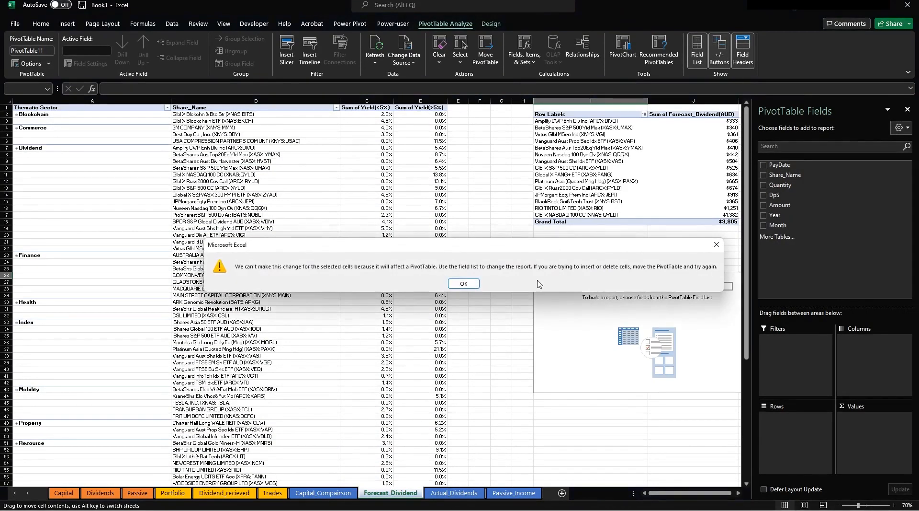
{"action": "left_click", "coordinate": [464, 285]}
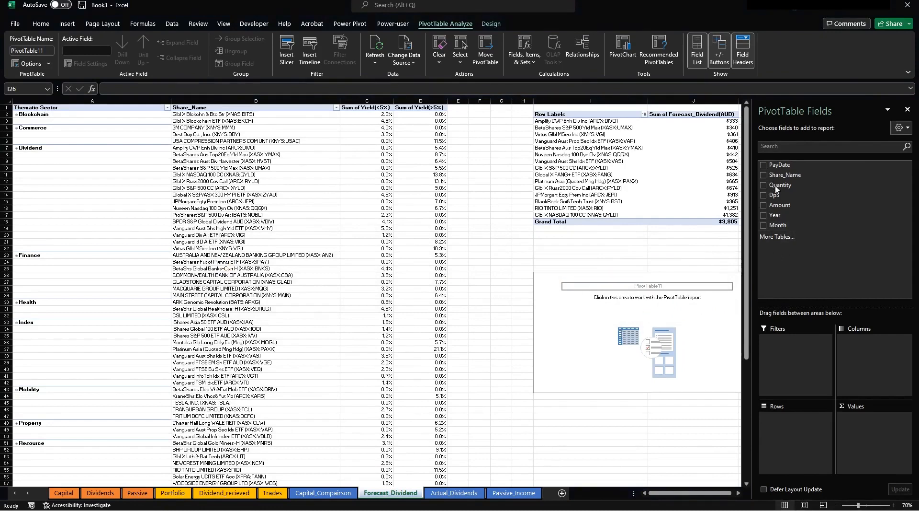
Put Year and then Month in the pivot's rows, removing Sum of Year from values.
{"action": "left_click", "coordinate": [768, 217]}
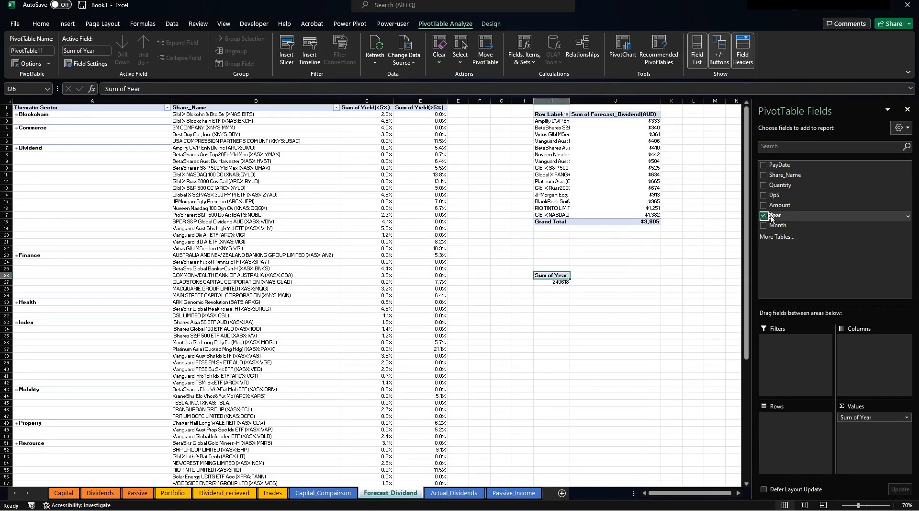
{"action": "left_click_drag", "start_coordinate": [771, 219], "coordinate": [792, 432]}
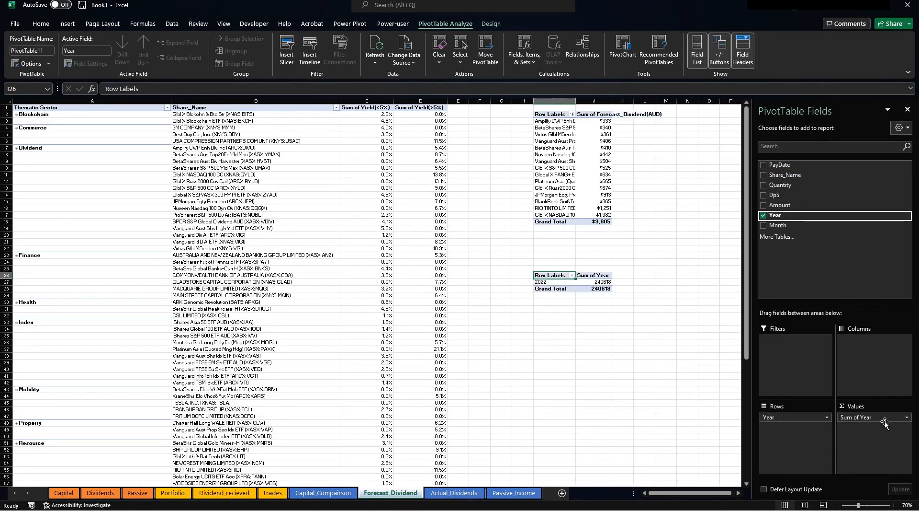
{"action": "left_click_drag", "start_coordinate": [885, 422], "coordinate": [589, 301]}
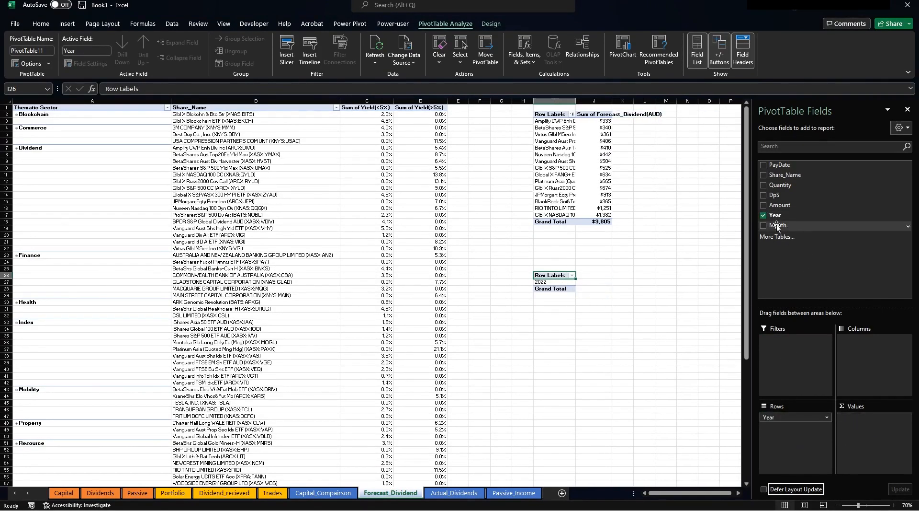
{"action": "left_click_drag", "start_coordinate": [778, 227], "coordinate": [792, 451]}
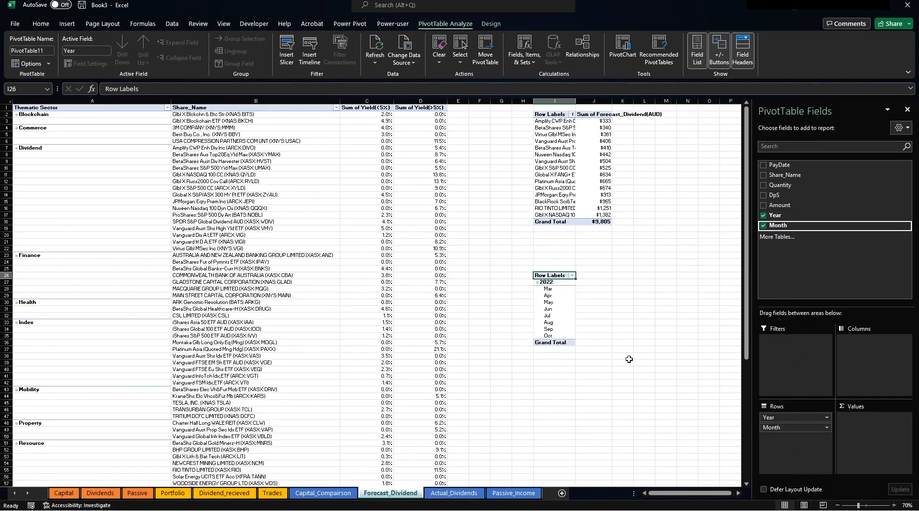
Switch the pivot to tabular layout so Year and Month sit in separate columns.
{"action": "left_click", "coordinate": [566, 310]}
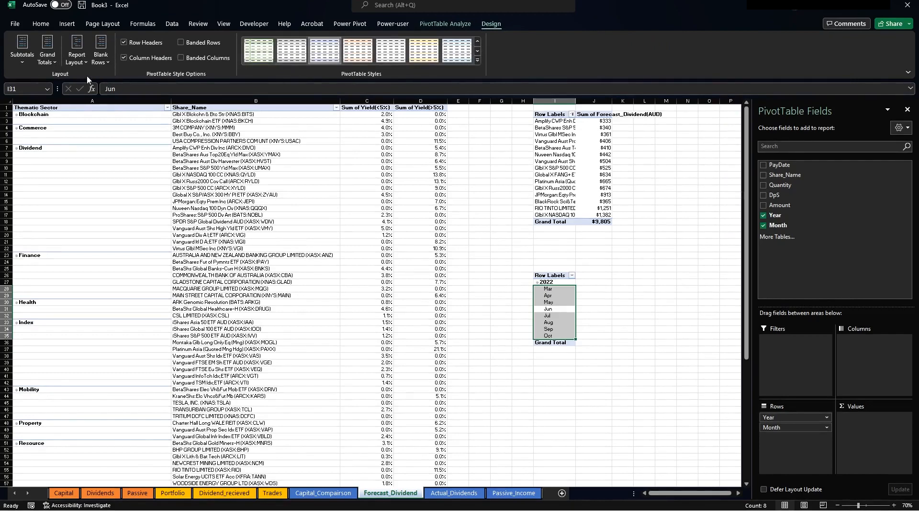
{"action": "left_click", "coordinate": [80, 62]}
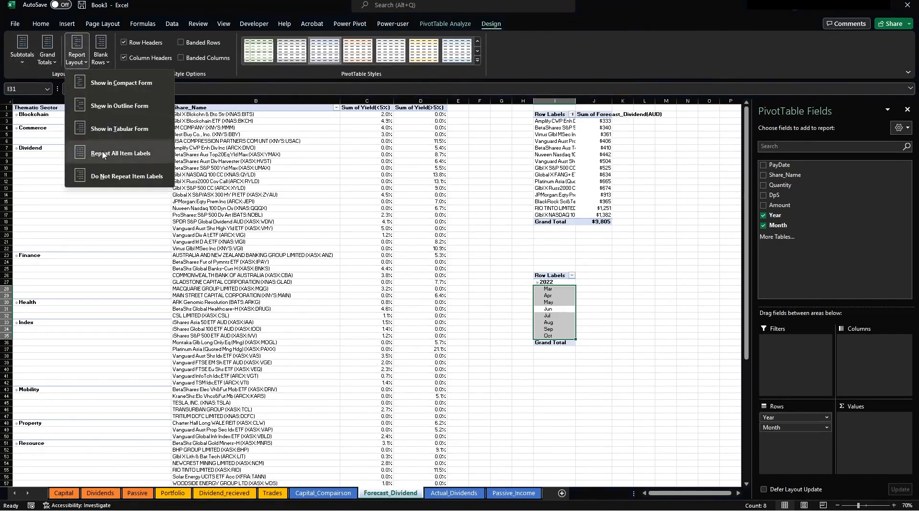
{"action": "left_click", "coordinate": [119, 129]}
{"action": "left_click", "coordinate": [666, 297]}
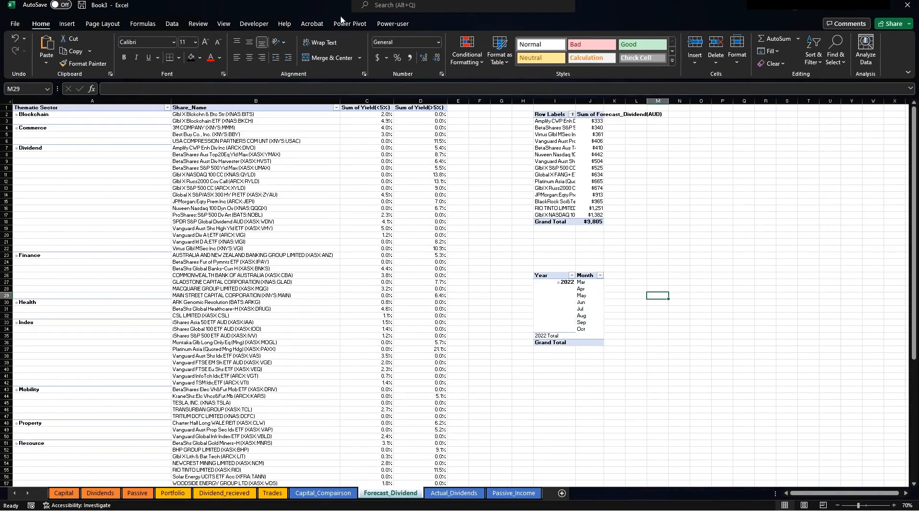
Hide the pivot's 2022 subtotal and turn off its grand totals.
{"action": "left_click", "coordinate": [357, 25]}
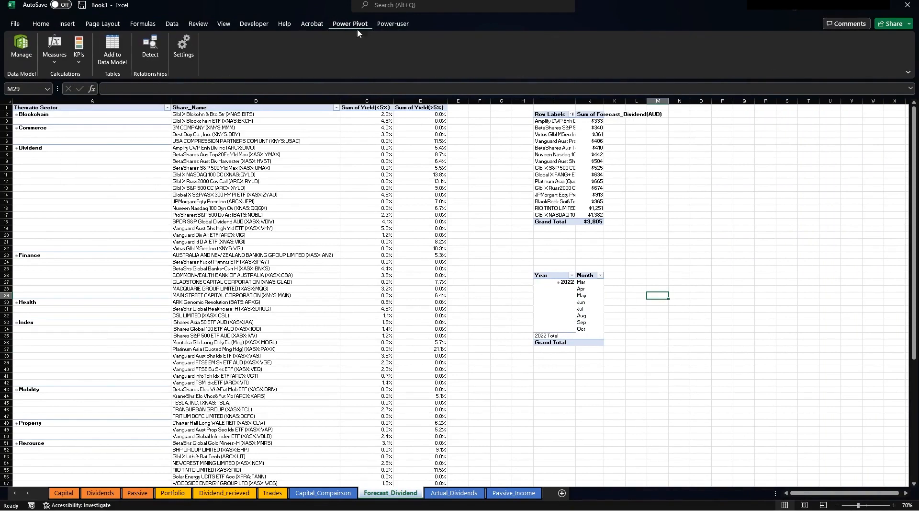
{"action": "left_click", "coordinate": [554, 288]}
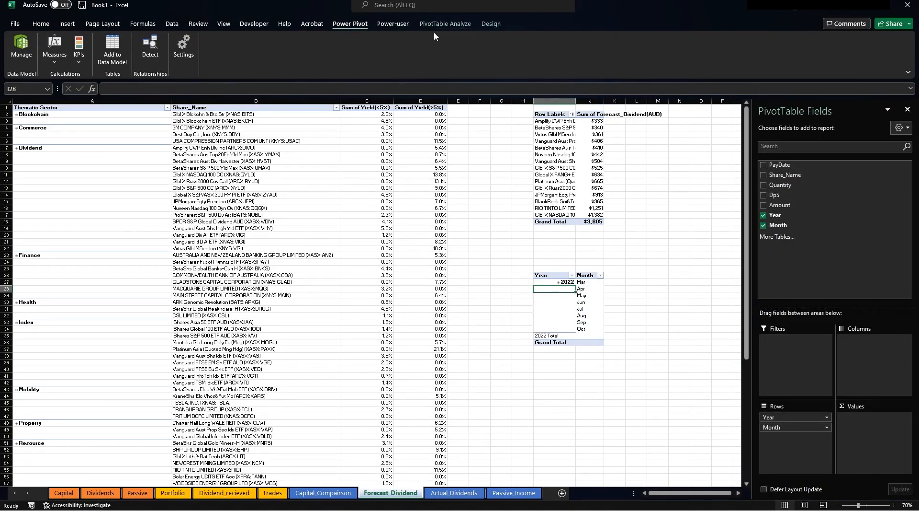
{"action": "left_click", "coordinate": [438, 24]}
{"action": "left_click", "coordinate": [490, 24]}
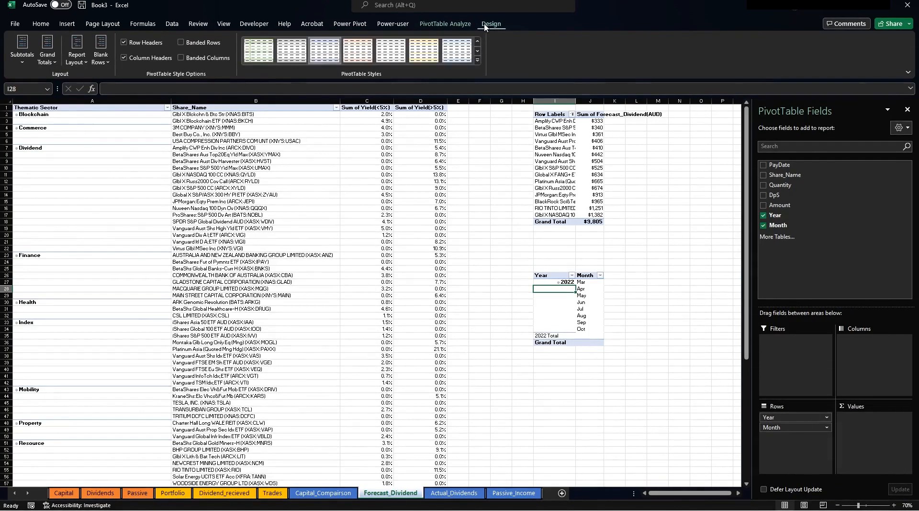
{"action": "left_click", "coordinate": [23, 54]}
{"action": "left_click", "coordinate": [62, 83]}
{"action": "left_click", "coordinate": [54, 58]}
{"action": "left_click", "coordinate": [96, 82]}
{"action": "left_click", "coordinate": [658, 309]}
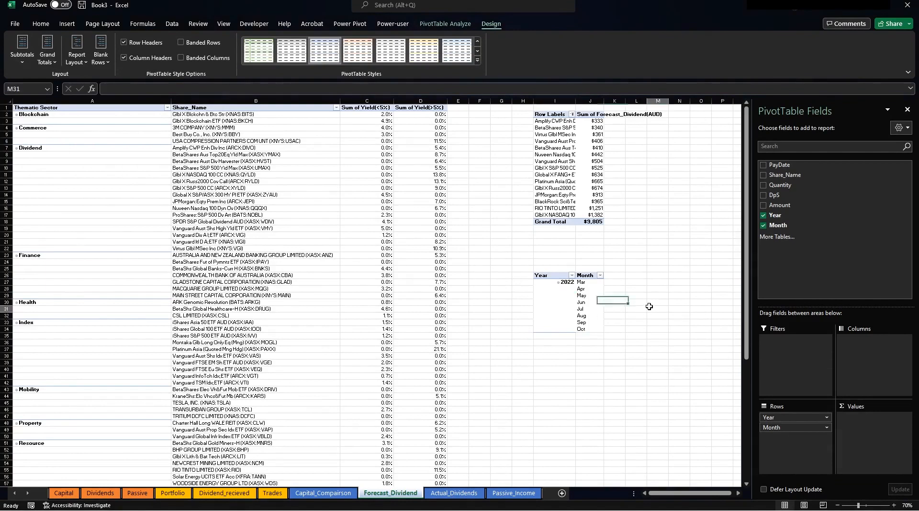
{"action": "left_click", "coordinate": [594, 284]}
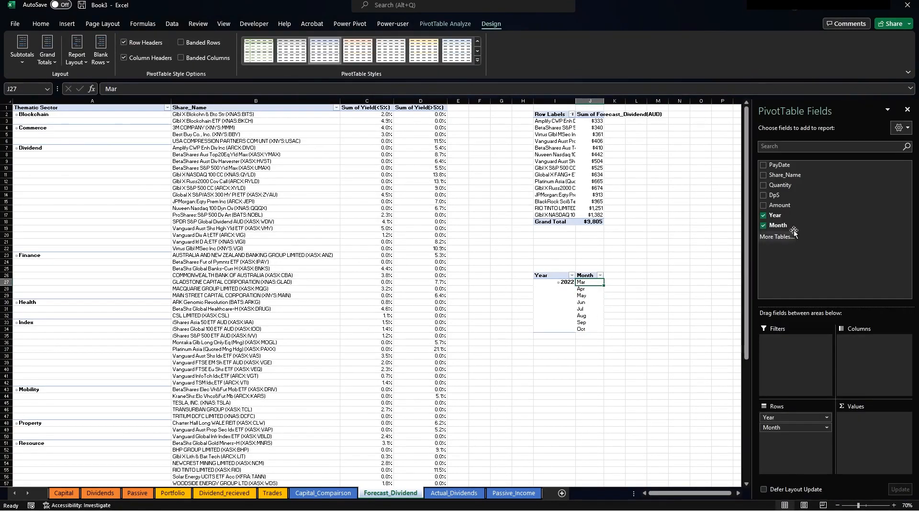
Add Sum of Amount per month and format the amounts as two-decimal dollar currency.
{"action": "left_click_drag", "start_coordinate": [770, 203], "coordinate": [869, 421]}
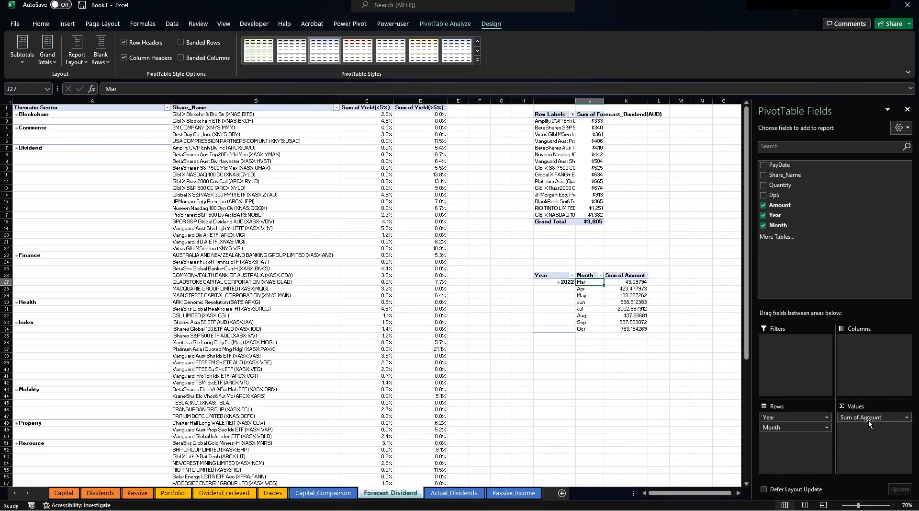
{"action": "left_click", "coordinate": [622, 273]}
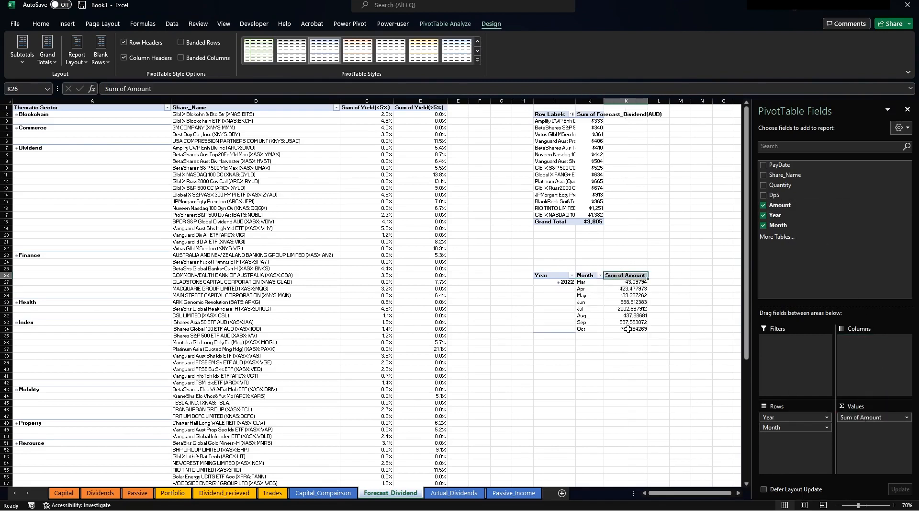
{"action": "left_click_drag", "start_coordinate": [628, 329], "coordinate": [629, 282]}
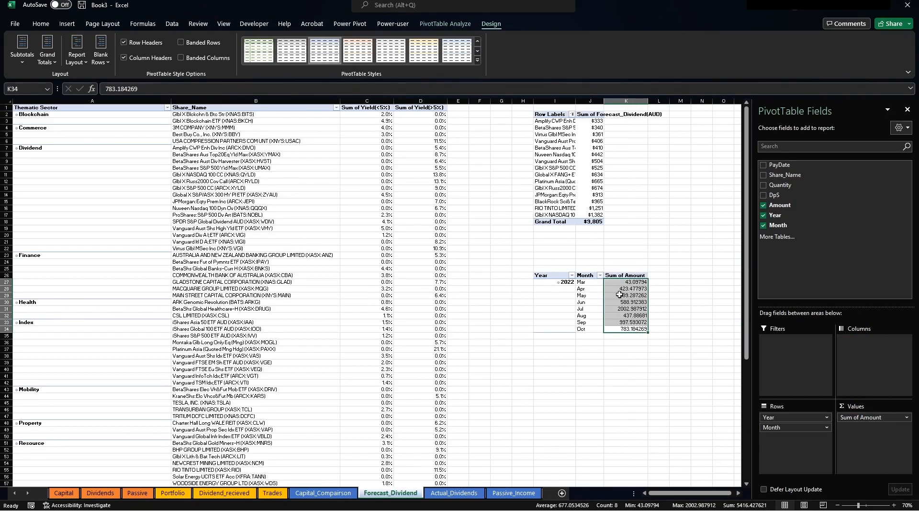
{"action": "right_click", "coordinate": [620, 294]}
{"action": "mouse_move", "coordinate": [663, 421]}
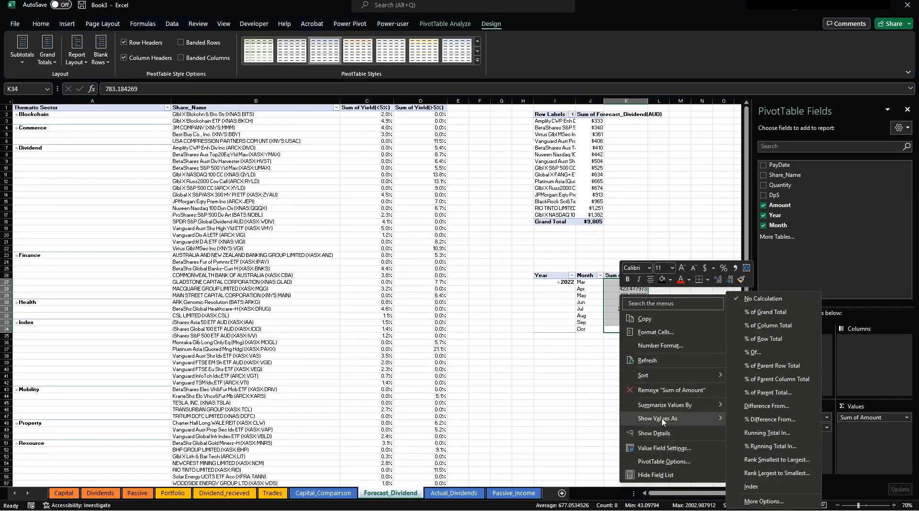
{"action": "left_click", "coordinate": [664, 331]}
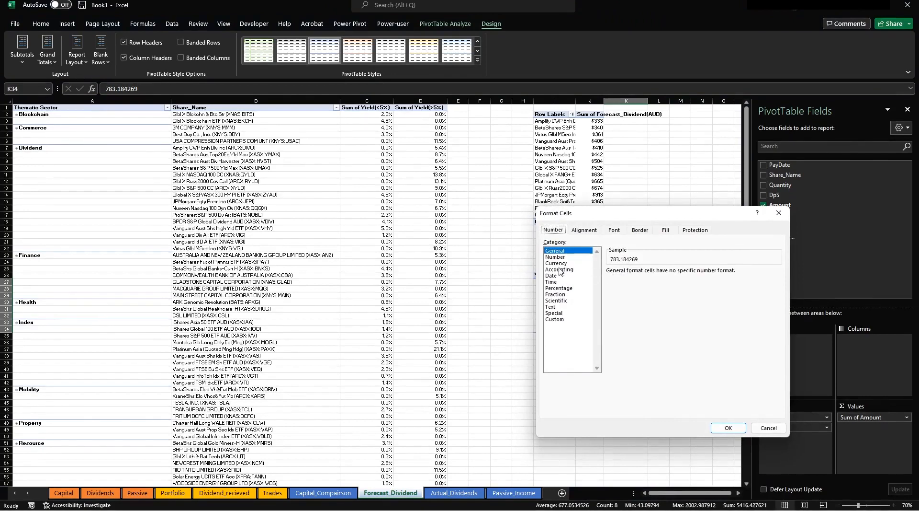
{"action": "key", "text": "Down"}
{"action": "left_click", "coordinate": [566, 264]}
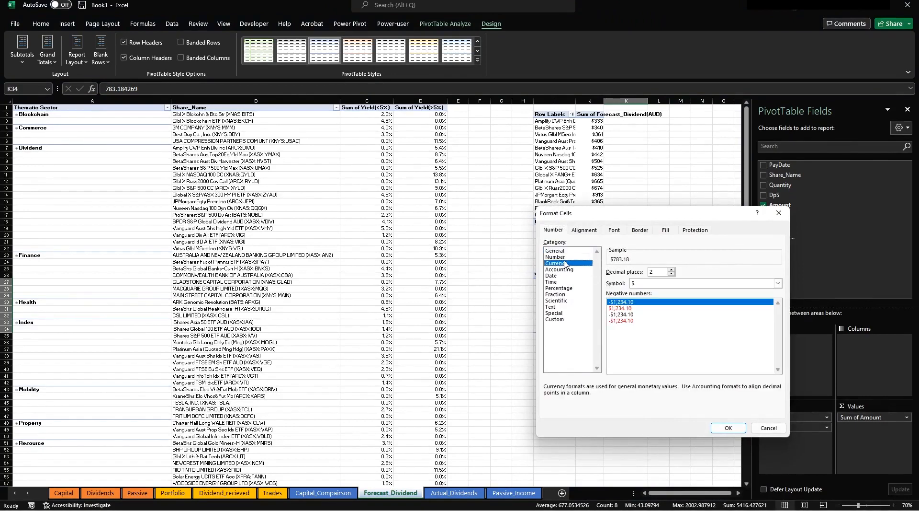
{"action": "left_click", "coordinate": [729, 427]}
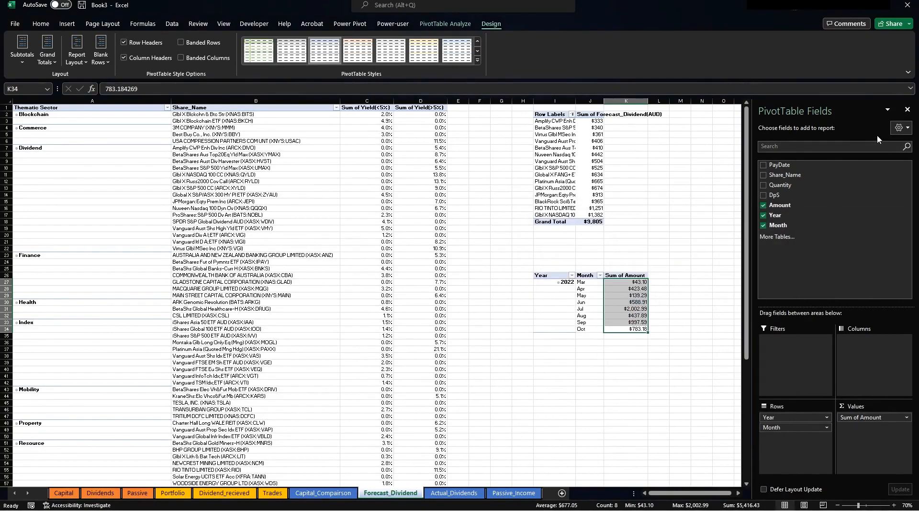
{"action": "left_click", "coordinate": [908, 109]}
{"action": "left_click", "coordinate": [627, 295]}
{"action": "left_click", "coordinate": [441, 24]}
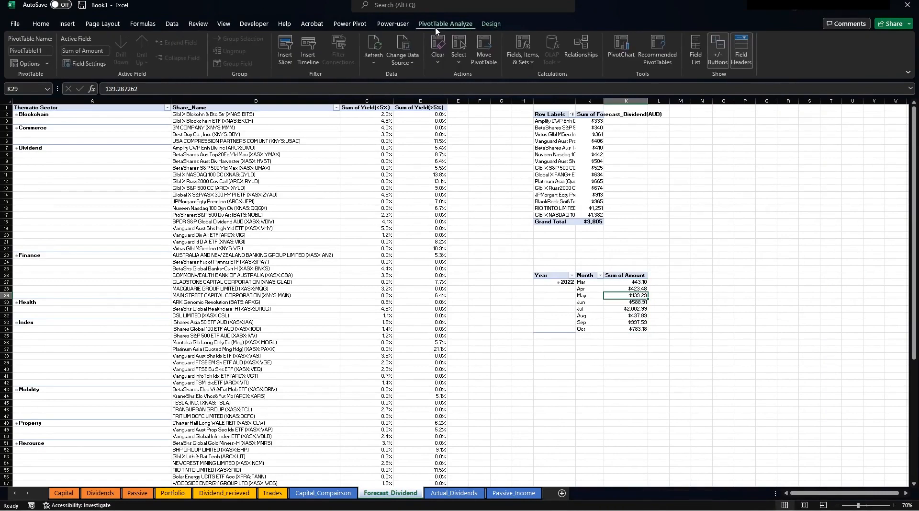
Insert a Line with Markers PivotChart, move it below the pivot and enlarge it.
{"action": "left_click", "coordinate": [623, 48]}
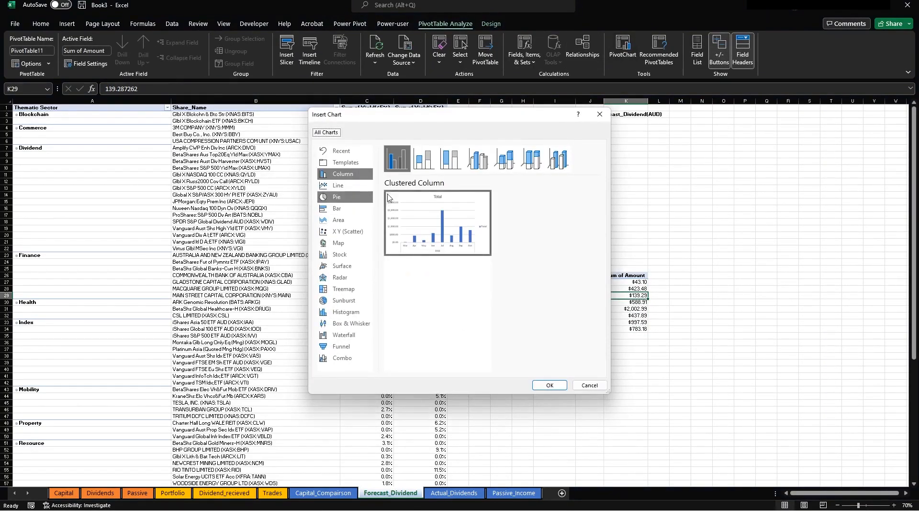
{"action": "left_click", "coordinate": [345, 186]}
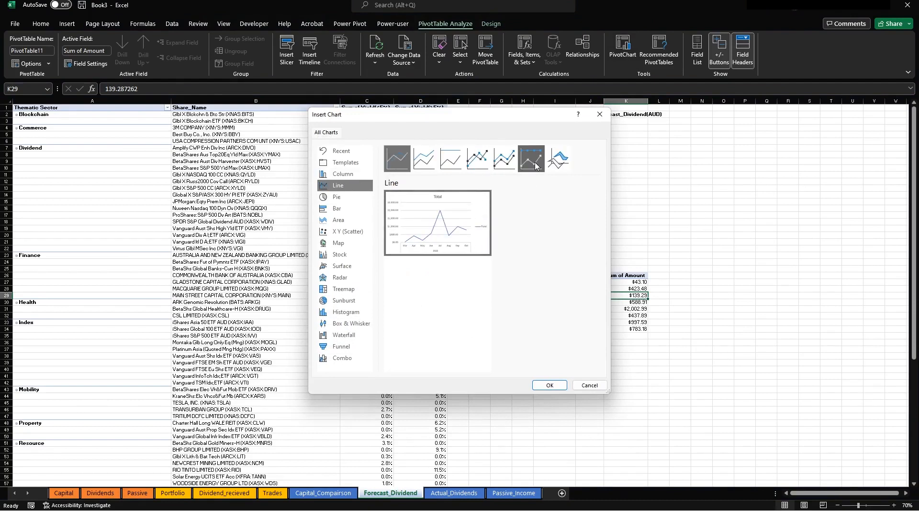
{"action": "left_click", "coordinate": [478, 158]}
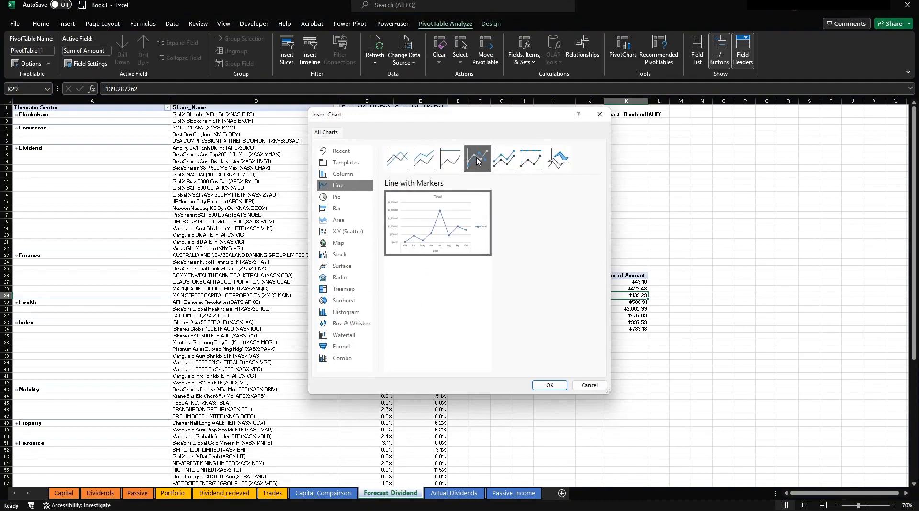
{"action": "left_click", "coordinate": [550, 385]}
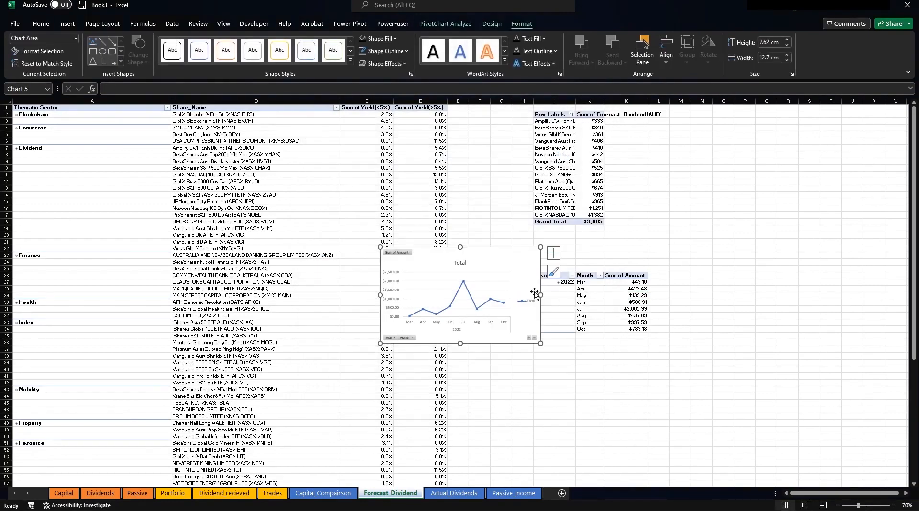
{"action": "left_click_drag", "start_coordinate": [488, 256], "coordinate": [533, 332]}
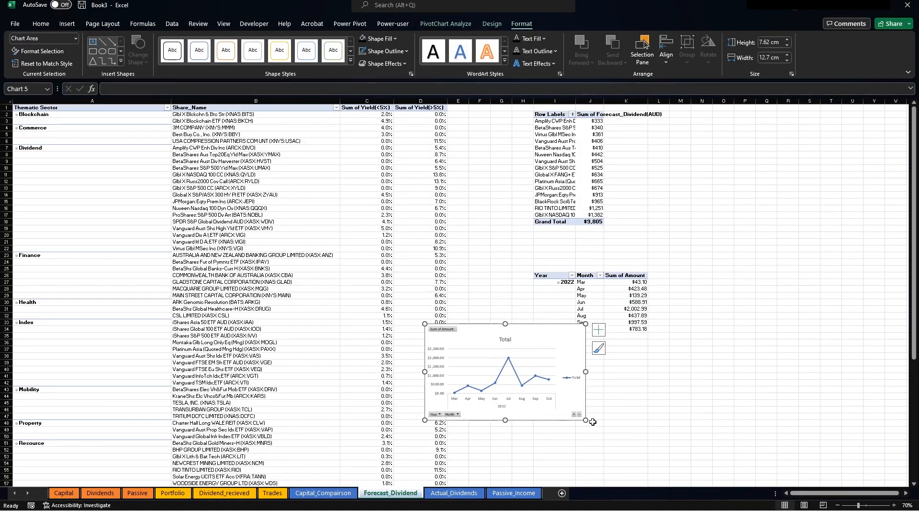
{"action": "left_click_drag", "start_coordinate": [593, 421], "coordinate": [783, 475]}
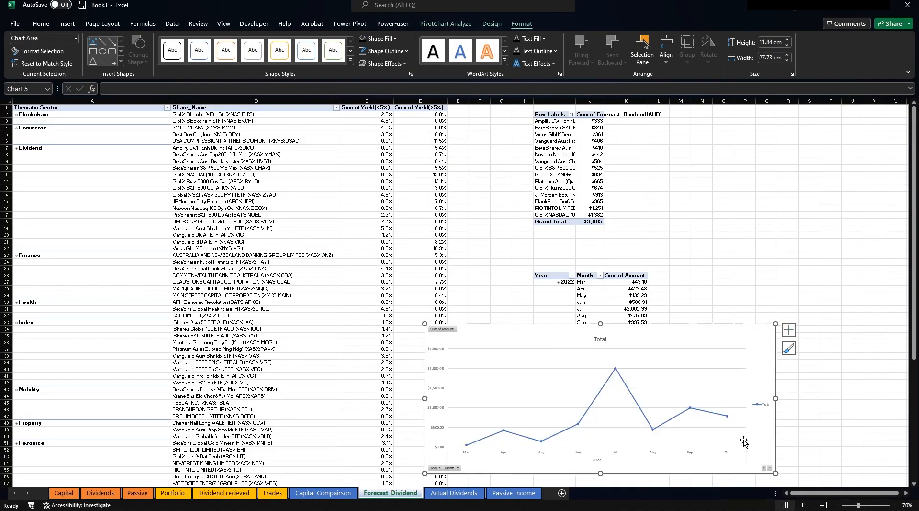
Bring up formatting options for the Total line series and its Jul data point.
{"action": "left_click", "coordinate": [617, 368]}
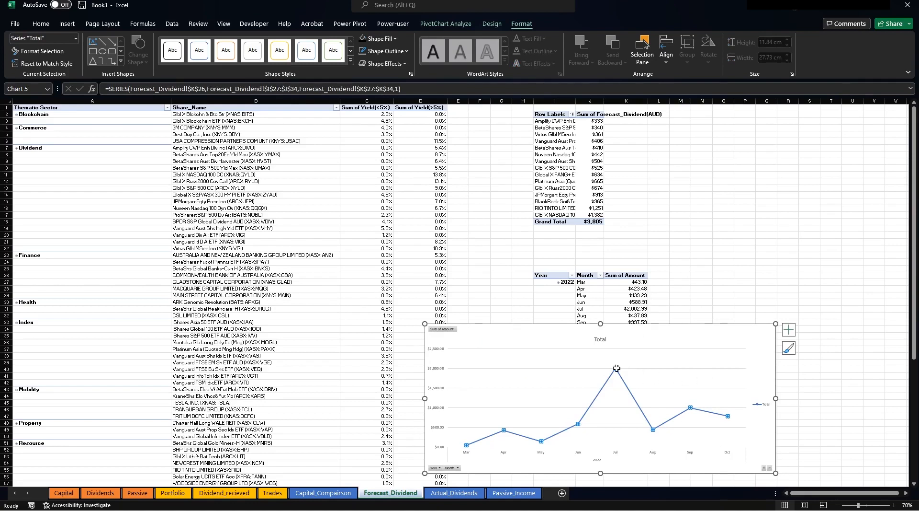
{"action": "right_click", "coordinate": [617, 368]}
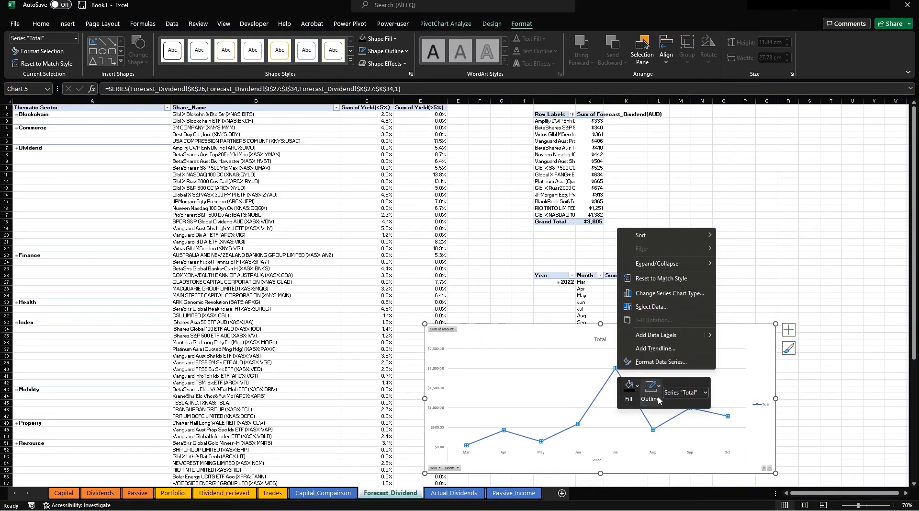
{"action": "key", "text": "Escape"}
{"action": "left_click", "coordinate": [613, 381]}
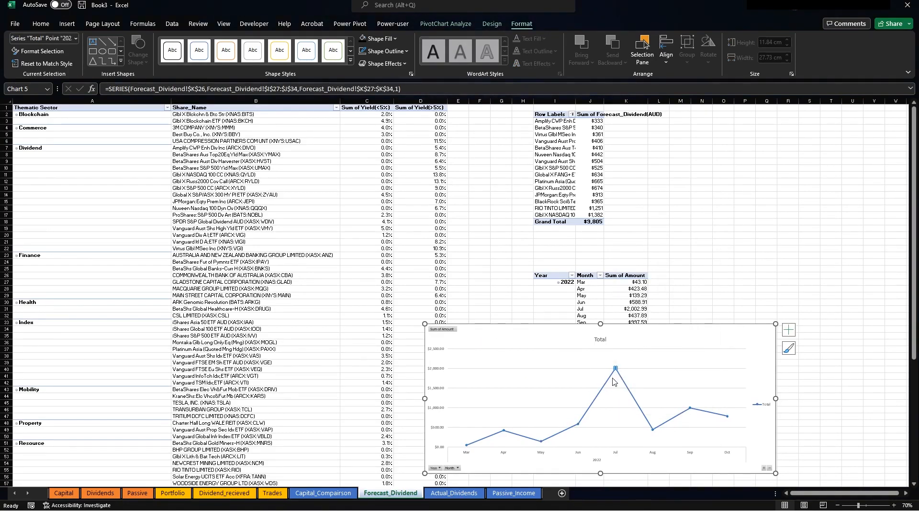
{"action": "right_click", "coordinate": [613, 381]}
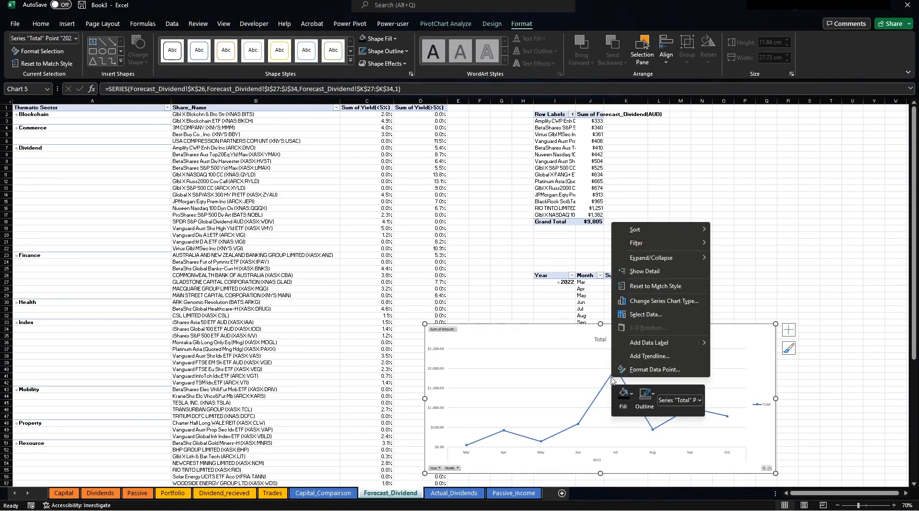
{"action": "left_click", "coordinate": [665, 370]}
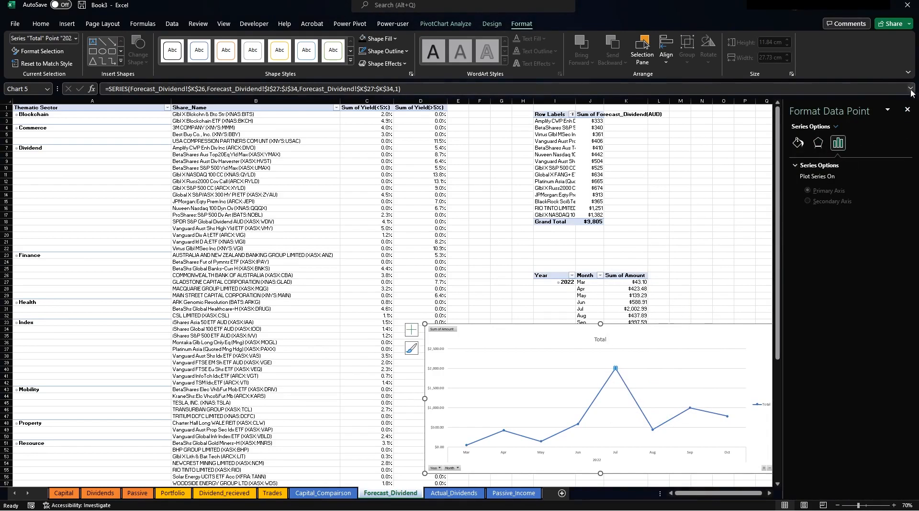
{"action": "left_click", "coordinate": [907, 109]}
{"action": "left_click", "coordinate": [647, 291]}
{"action": "left_click", "coordinate": [633, 387]}
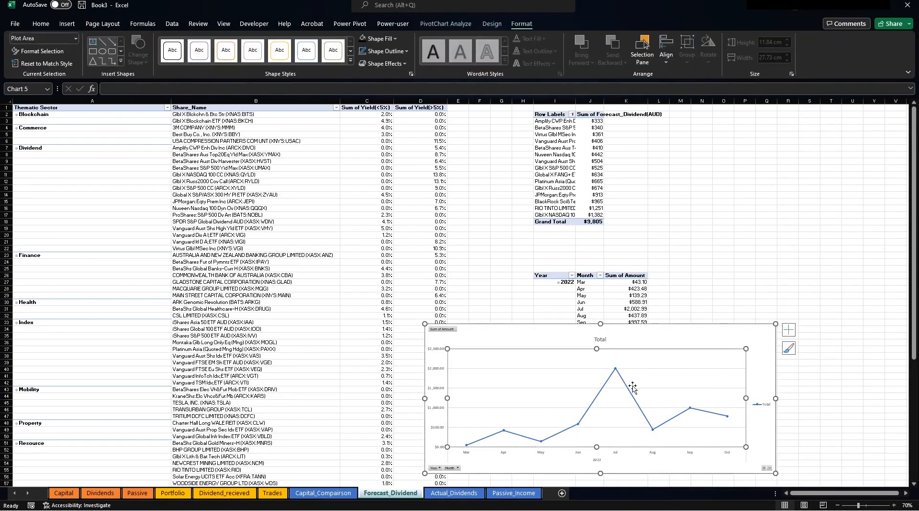
{"action": "left_click", "coordinate": [630, 389]}
{"action": "right_click", "coordinate": [629, 391]}
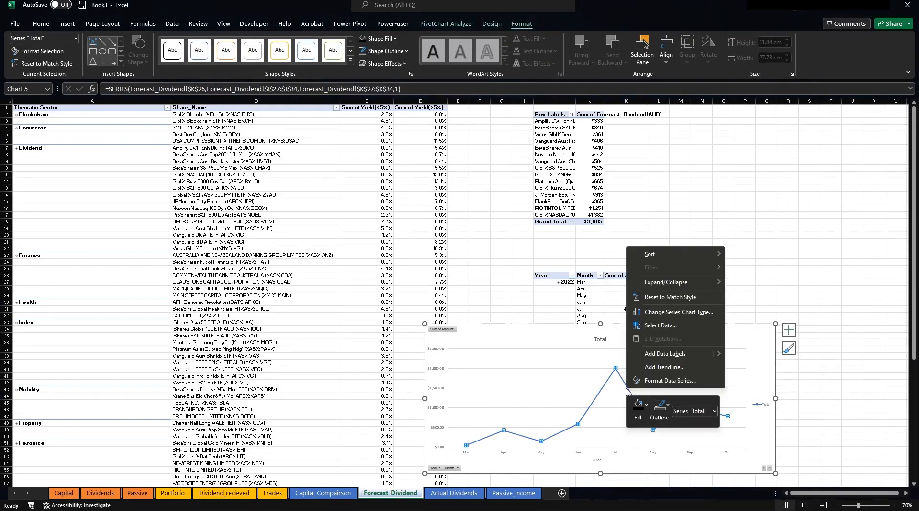
Set the Total series' marker border width to 20 pt.
{"action": "left_click", "coordinate": [661, 383]}
{"action": "left_click", "coordinate": [818, 142]}
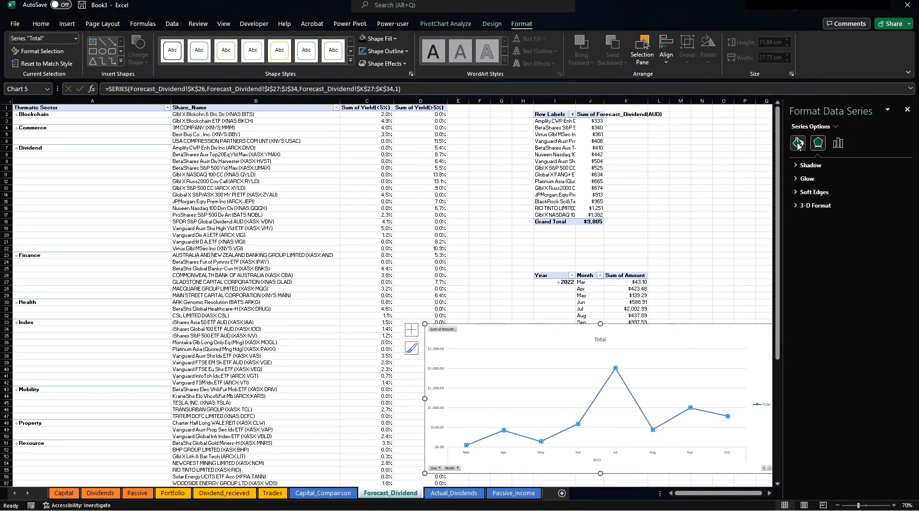
{"action": "left_click", "coordinate": [798, 142]}
{"action": "left_click", "coordinate": [834, 169]}
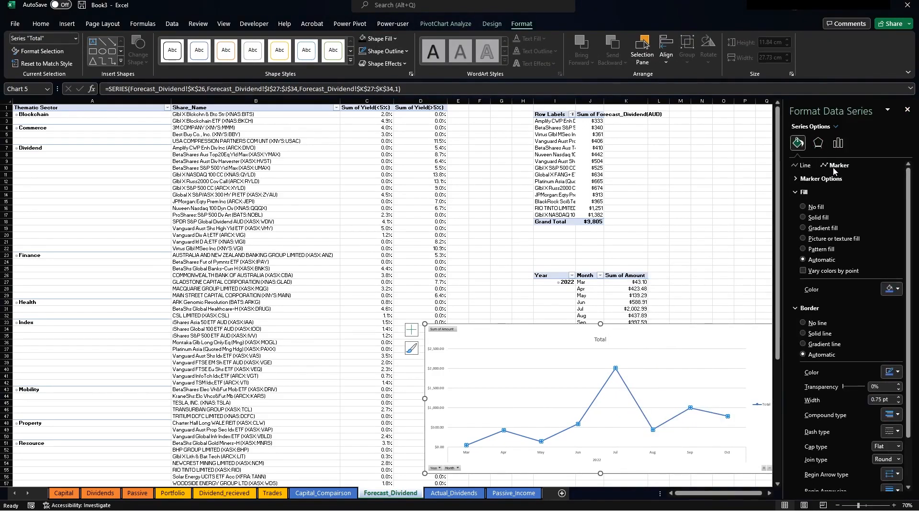
{"action": "scroll", "coordinate": [854, 371], "scroll_direction": "down", "scroll_amount": 3}
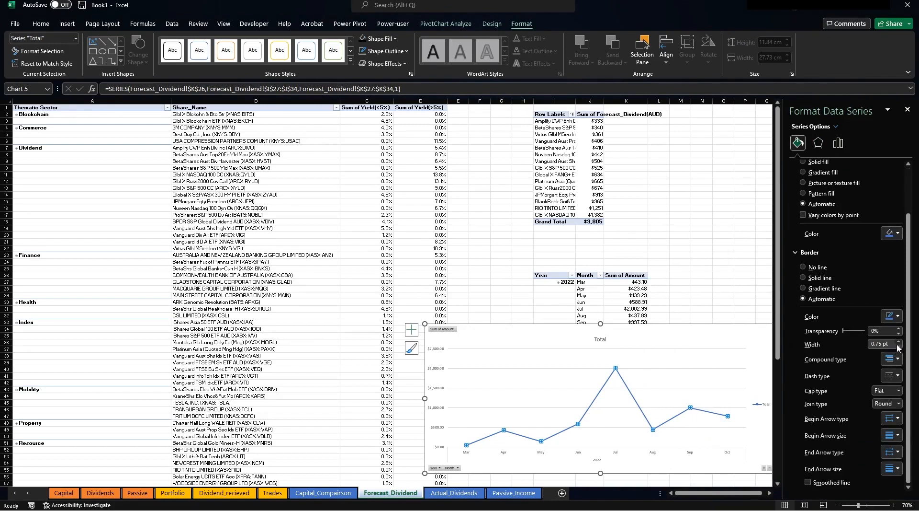
{"action": "left_click", "coordinate": [899, 342]}
{"action": "left_click", "coordinate": [900, 341]}
{"action": "left_click", "coordinate": [900, 342]}
{"action": "left_click", "coordinate": [884, 346]}
{"action": "type", "text": "10"}
{"action": "key", "text": "Return"}
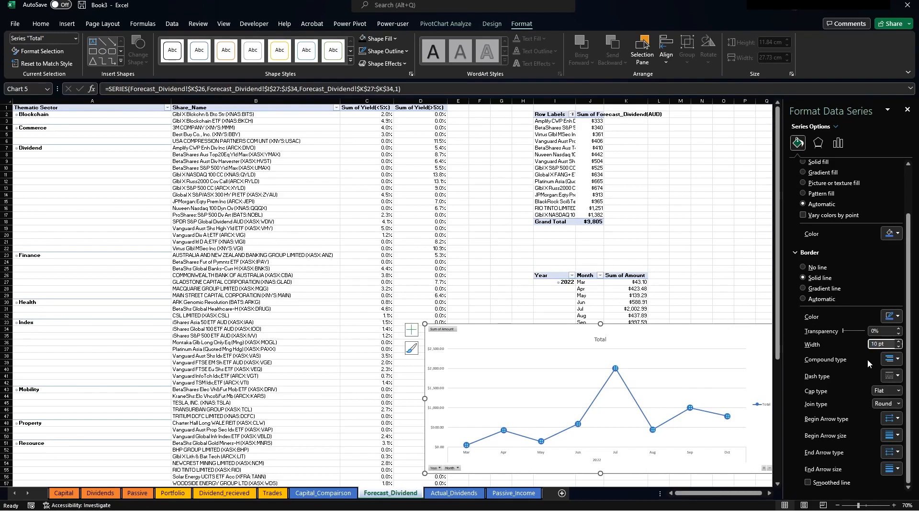
{"action": "type", "text": "20"}
{"action": "left_click", "coordinate": [739, 282]}
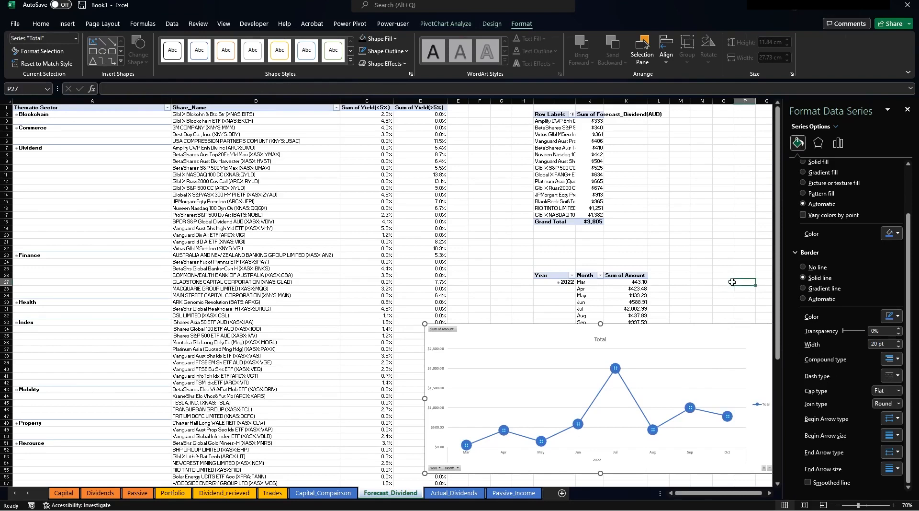
Delete the chart's Total title and legend, then cut the chart.
{"action": "left_click", "coordinate": [601, 339]}
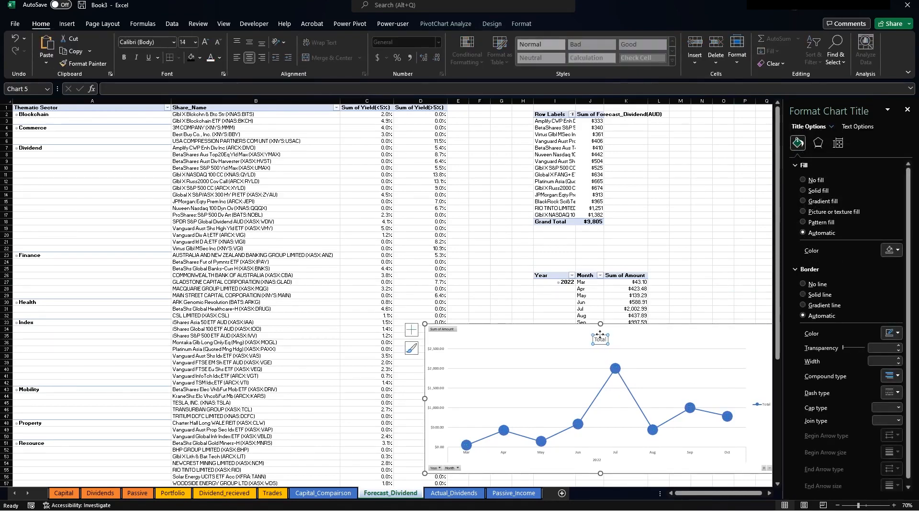
{"action": "key", "text": "Delete"}
{"action": "left_click", "coordinate": [760, 403]}
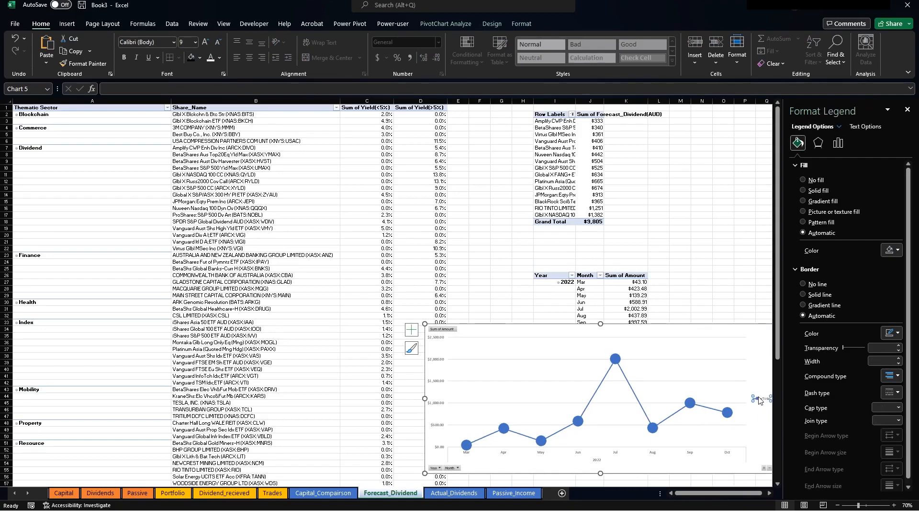
{"action": "left_click", "coordinate": [760, 403]}
{"action": "key", "text": "Delete"}
{"action": "left_click_drag", "start_coordinate": [586, 335], "coordinate": [365, 245]}
{"action": "key", "text": "ctrl+x"}
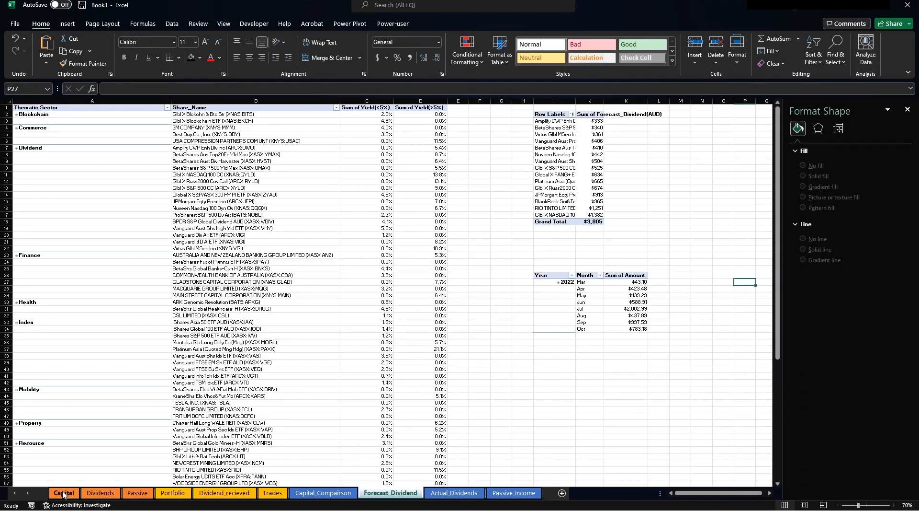
Paste the line chart onto the Dividends dashboard and size it below the forecast chart.
{"action": "left_click", "coordinate": [101, 492]}
{"action": "left_click", "coordinate": [334, 419]}
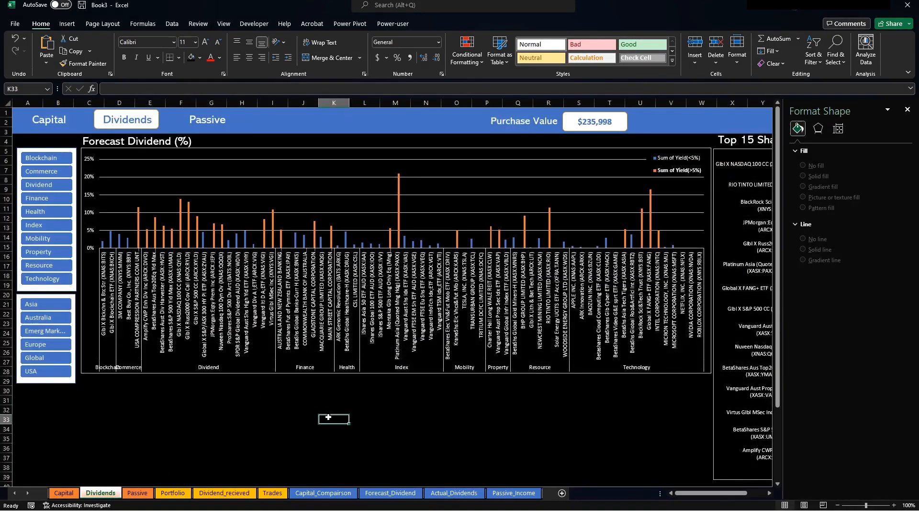
{"action": "key", "text": "ctrl+v"}
{"action": "mouse_move", "coordinate": [409, 415]}
{"action": "left_mouse_down"}
{"action": "mouse_move", "coordinate": [243, 350]}
{"action": "mouse_move", "coordinate": [172, 294]}
{"action": "mouse_move", "coordinate": [171, 268]}
{"action": "left_mouse_up"}
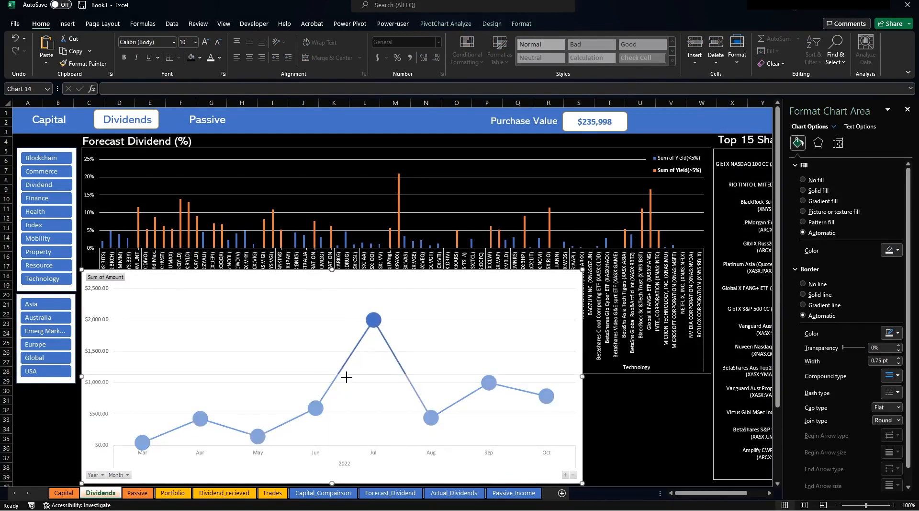
{"action": "left_click_drag", "start_coordinate": [346, 377], "coordinate": [346, 378]}
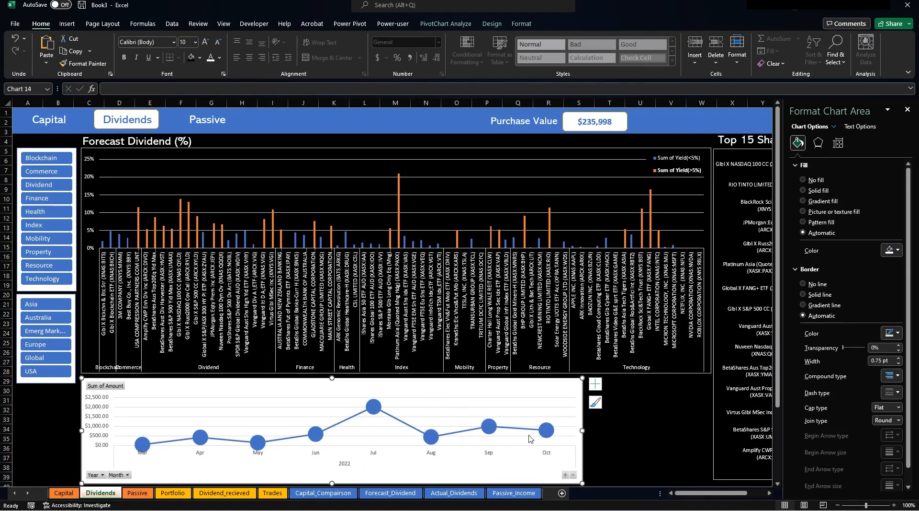
{"action": "left_click", "coordinate": [907, 110]}
{"action": "left_click_drag", "start_coordinate": [582, 430], "coordinate": [710, 422]}
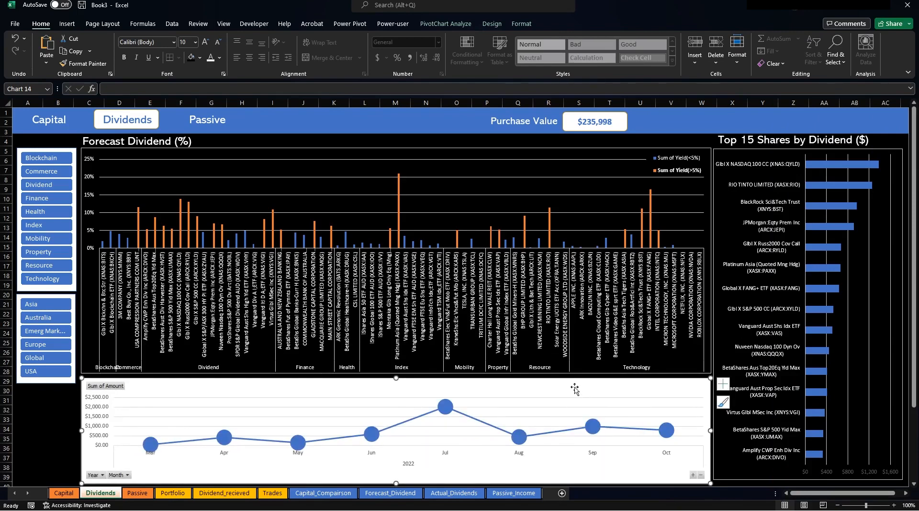
Give the chart a black fill and white axis labels, then return to Forecast_Dividend.
{"action": "left_click", "coordinate": [522, 23]}
{"action": "left_click", "coordinate": [363, 38]}
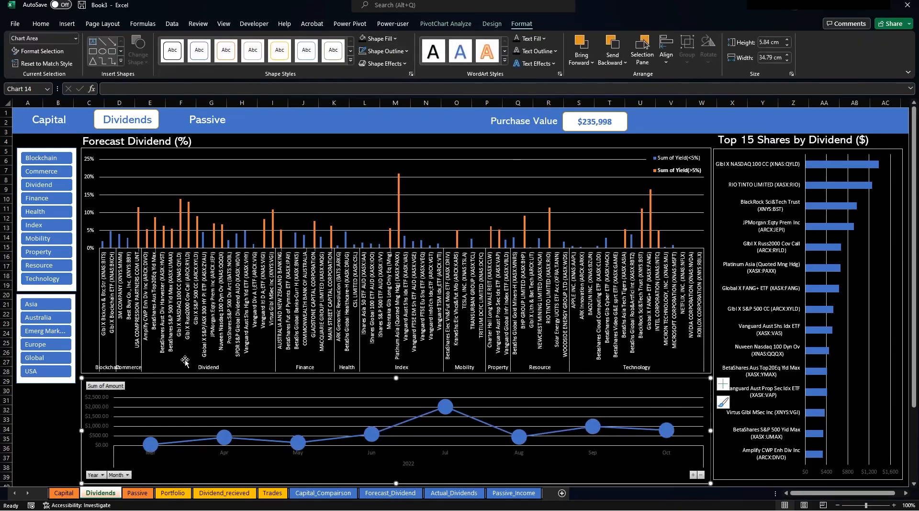
{"action": "left_click", "coordinate": [111, 411]}
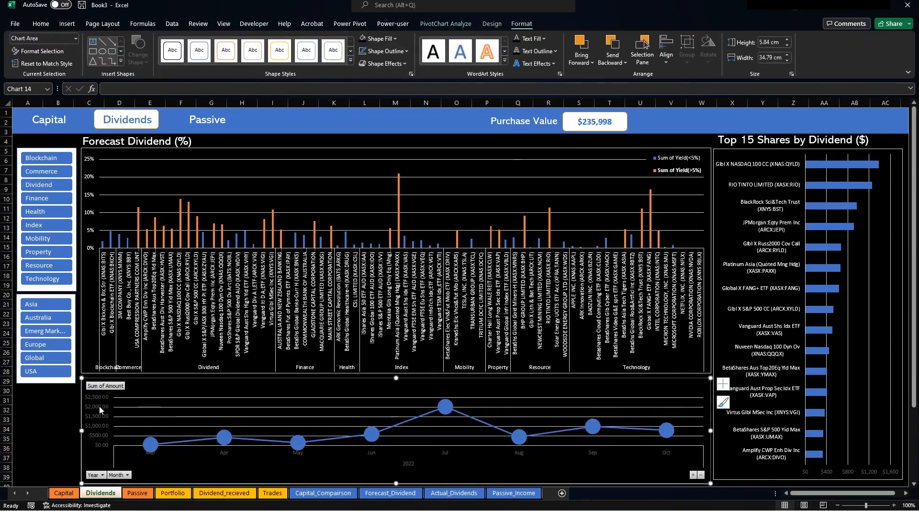
{"action": "left_click", "coordinate": [39, 24]}
{"action": "left_click", "coordinate": [211, 58]}
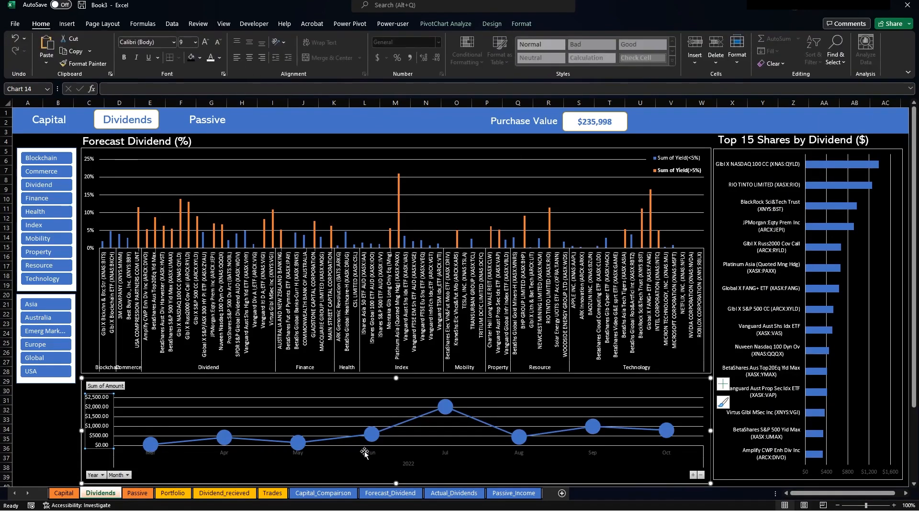
{"action": "left_click", "coordinate": [365, 452]}
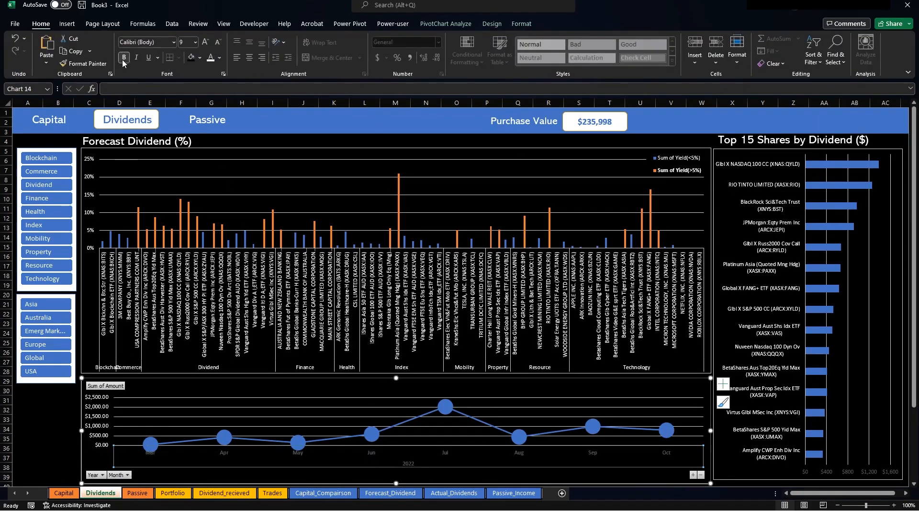
{"action": "right_click", "coordinate": [99, 408]}
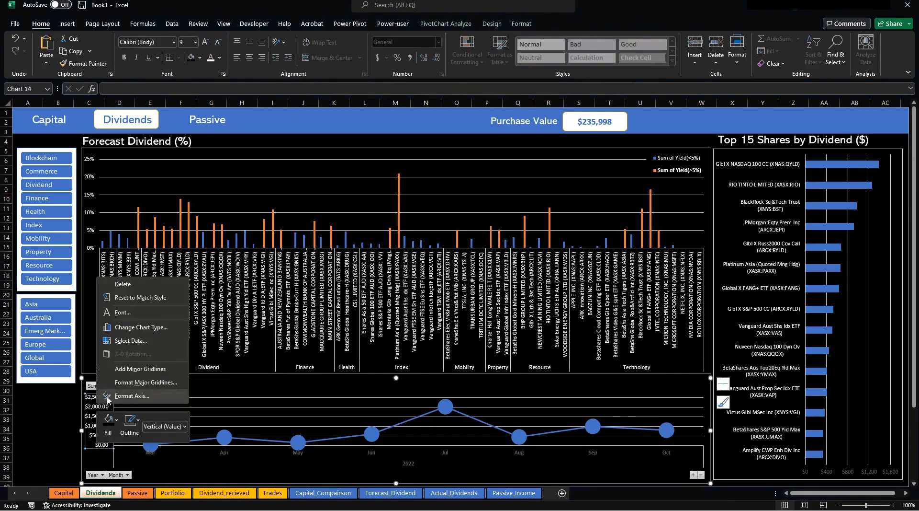
{"action": "left_click", "coordinate": [132, 396]}
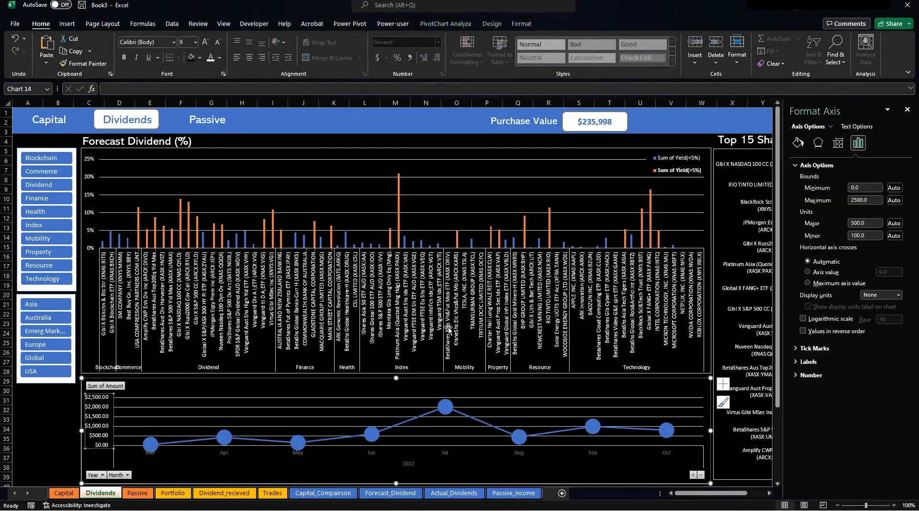
{"action": "left_click", "coordinate": [908, 110]}
{"action": "left_click", "coordinate": [390, 492]}
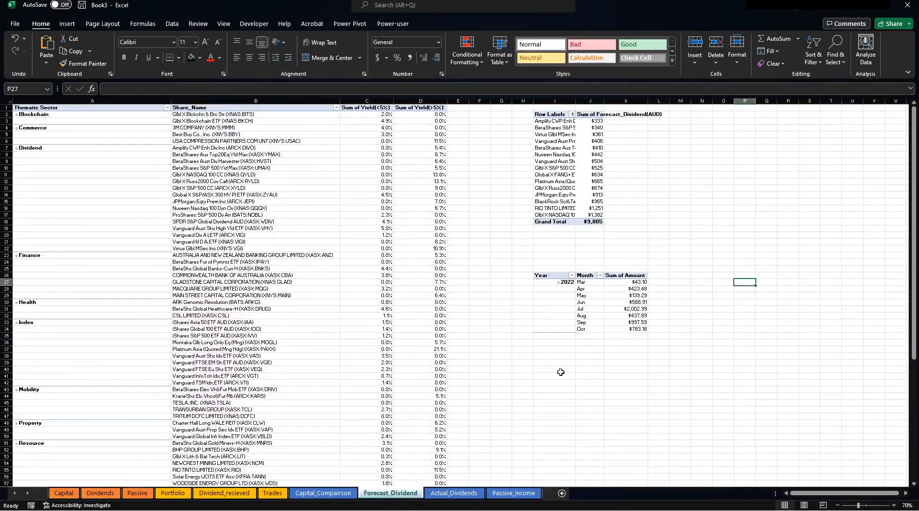
Format the monthly Sum of Amount values as currency with 0 decimal places.
{"action": "left_click_drag", "start_coordinate": [625, 282], "coordinate": [639, 330]}
{"action": "right_click", "coordinate": [640, 329]}
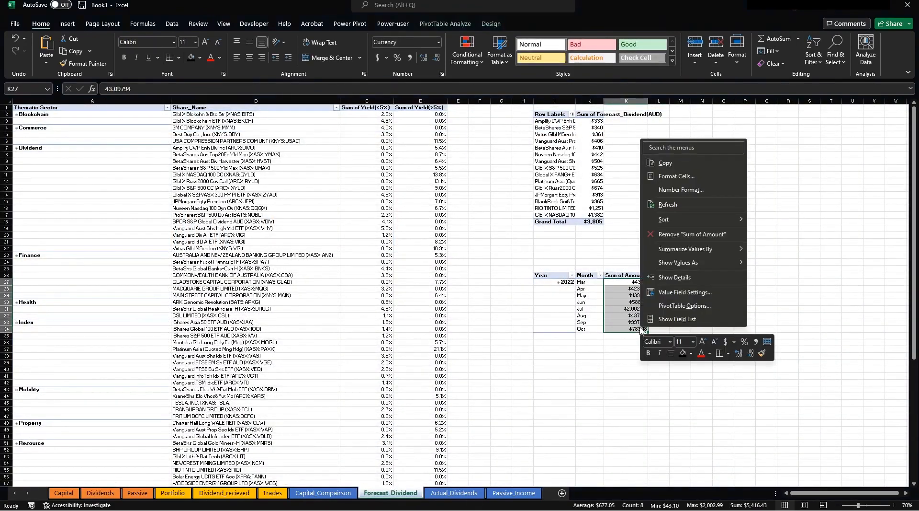
{"action": "left_click", "coordinate": [676, 176]}
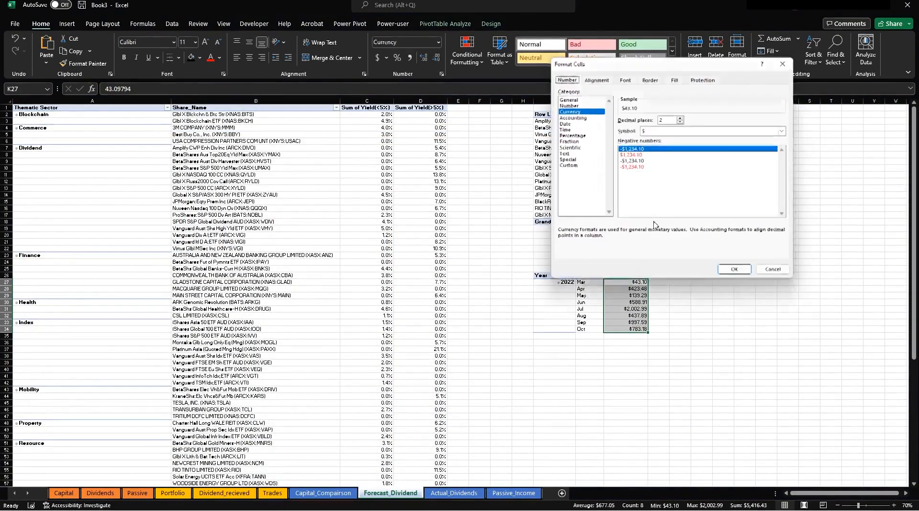
{"action": "left_click", "coordinate": [682, 121]}
{"action": "left_click", "coordinate": [682, 120]}
{"action": "left_click", "coordinate": [740, 273]}
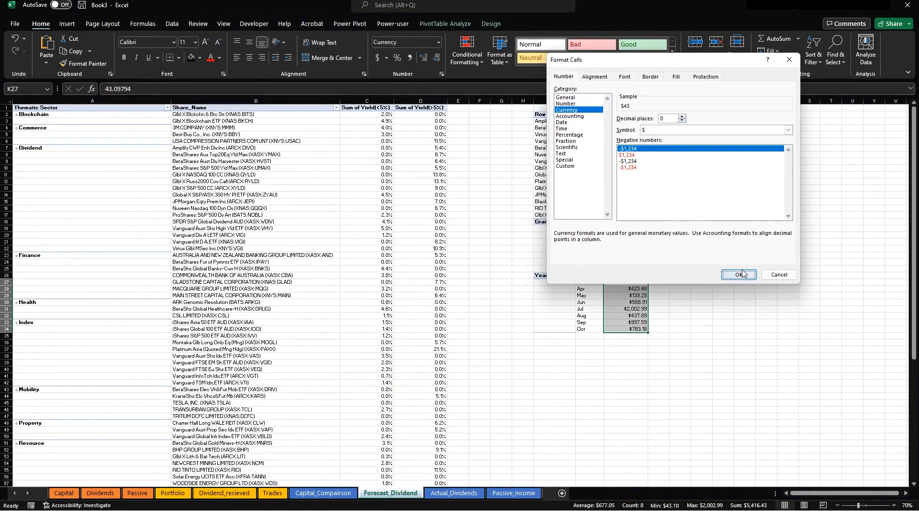
{"action": "left_click", "coordinate": [724, 282]}
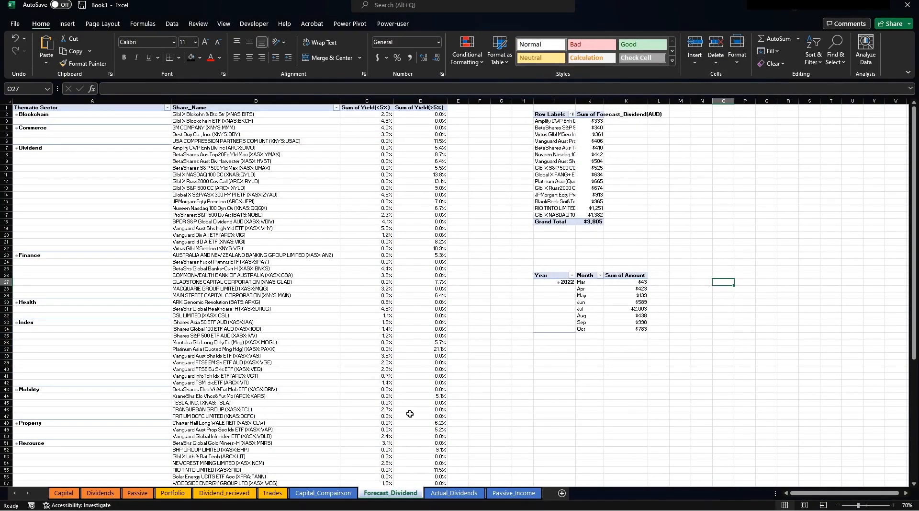
Hide all field buttons on the Dividends dashboard's monthly line chart.
{"action": "left_click", "coordinate": [101, 494]}
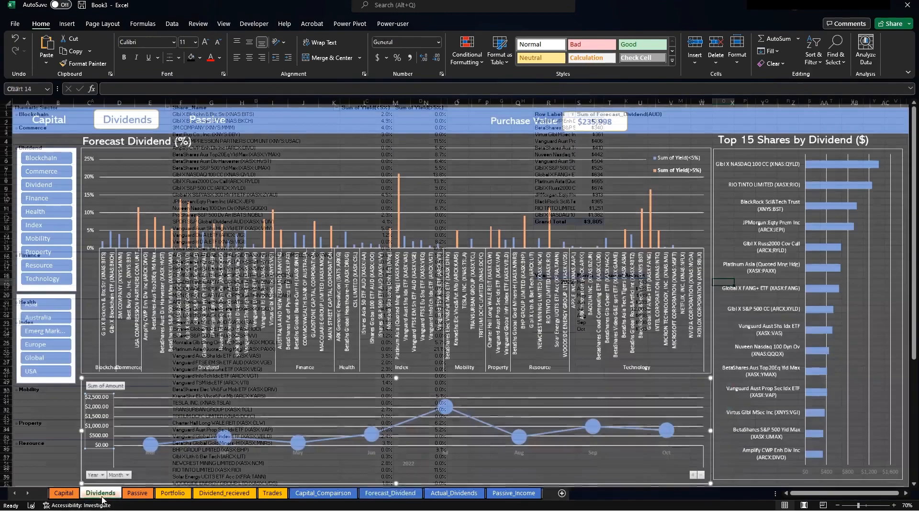
{"action": "left_click", "coordinate": [441, 460]}
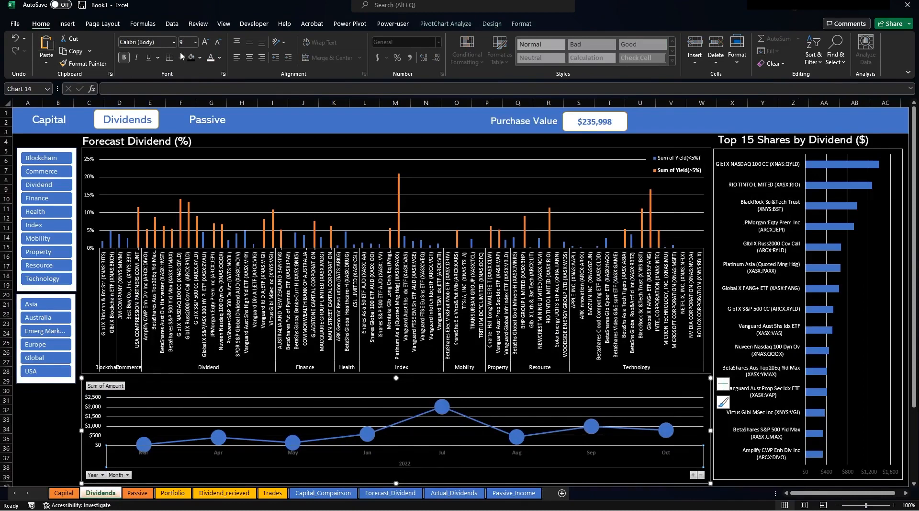
{"action": "left_click", "coordinate": [470, 478]}
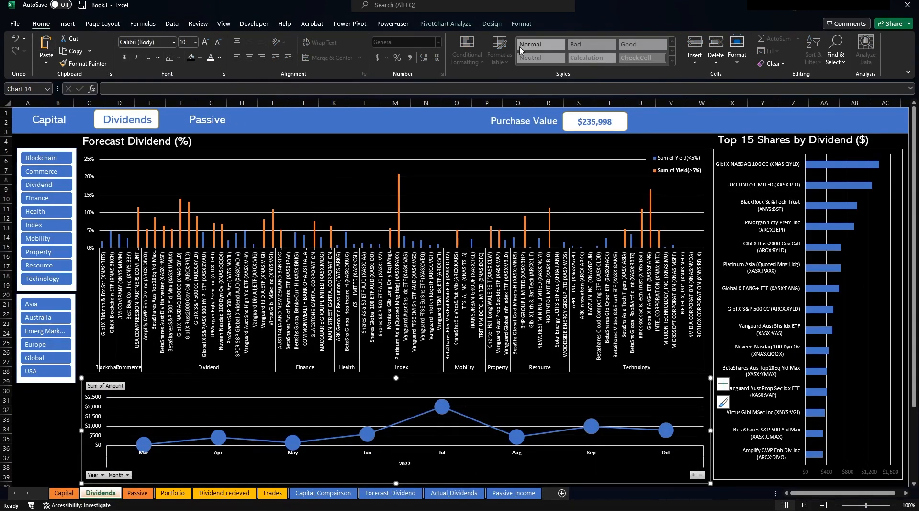
{"action": "left_click", "coordinate": [446, 24]}
{"action": "left_click", "coordinate": [535, 89]}
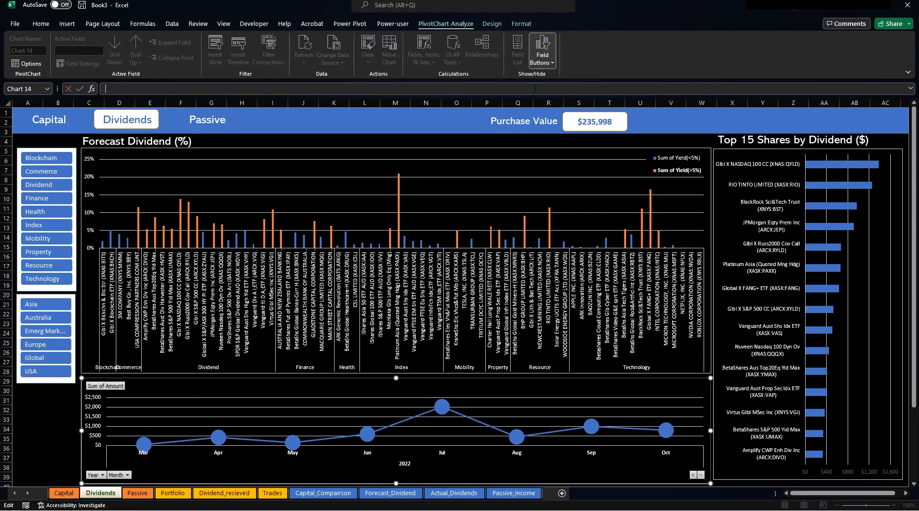
{"action": "left_click", "coordinate": [153, 381]}
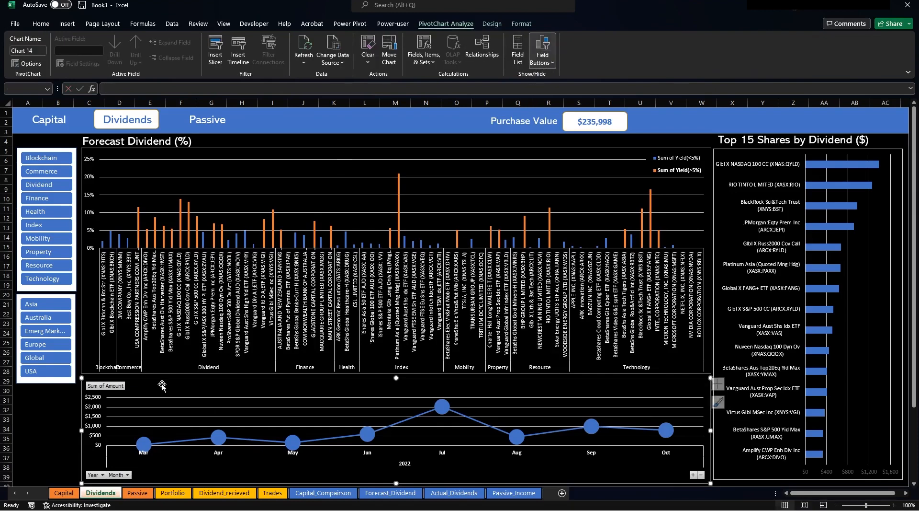
{"action": "left_click", "coordinate": [551, 64]}
{"action": "left_click", "coordinate": [583, 146]}
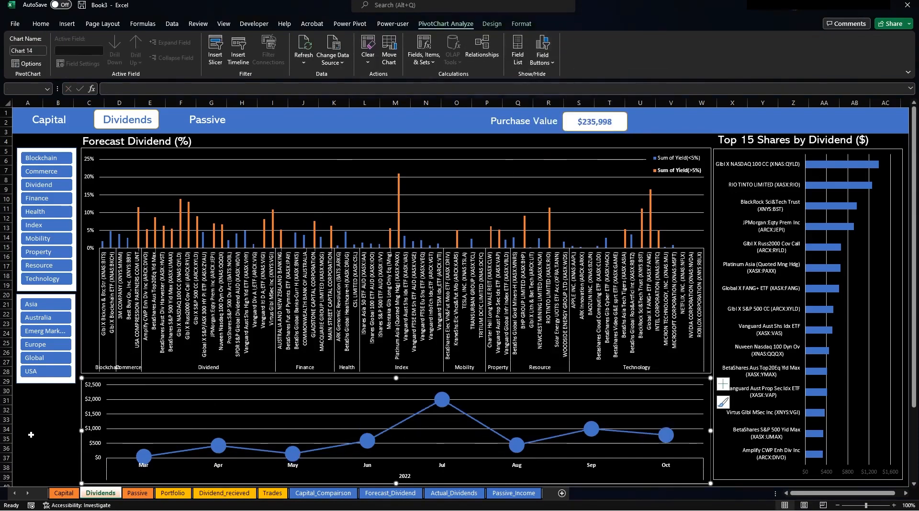
{"action": "left_click", "coordinate": [40, 416]}
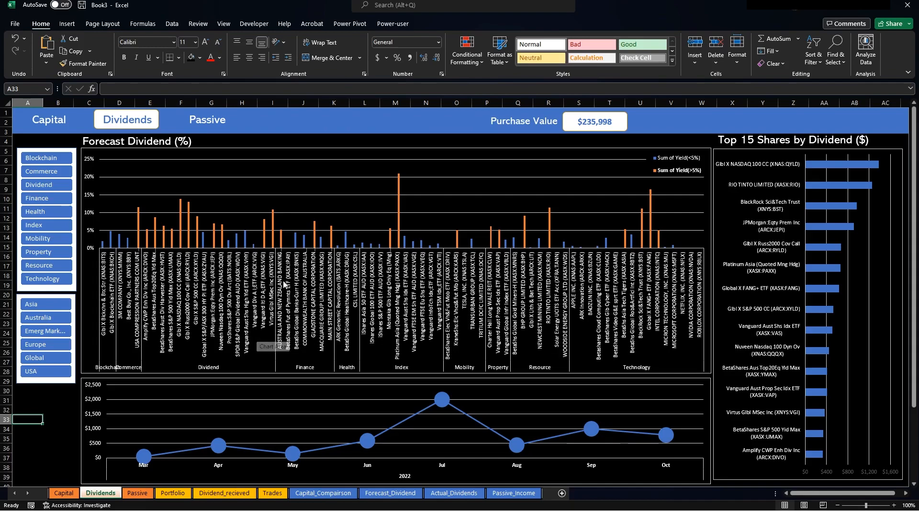
{"action": "left_click", "coordinate": [522, 493]}
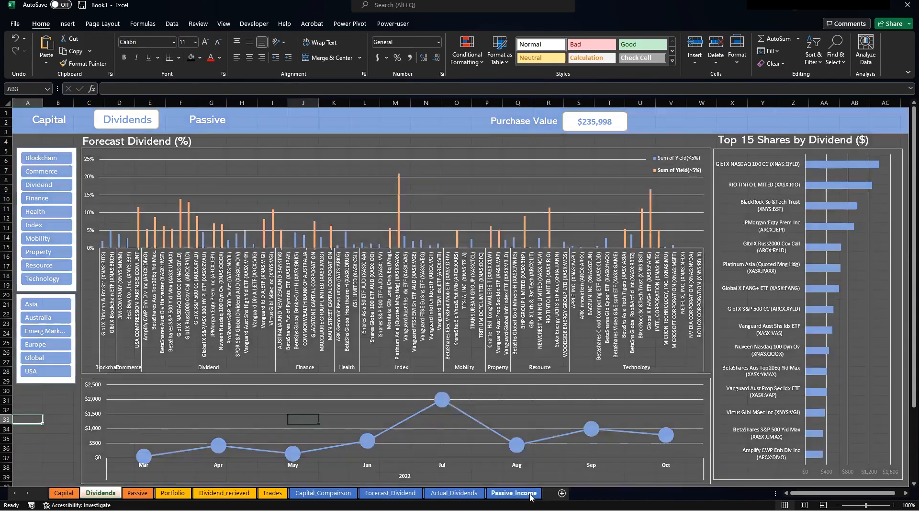
{"action": "left_click", "coordinate": [391, 493]}
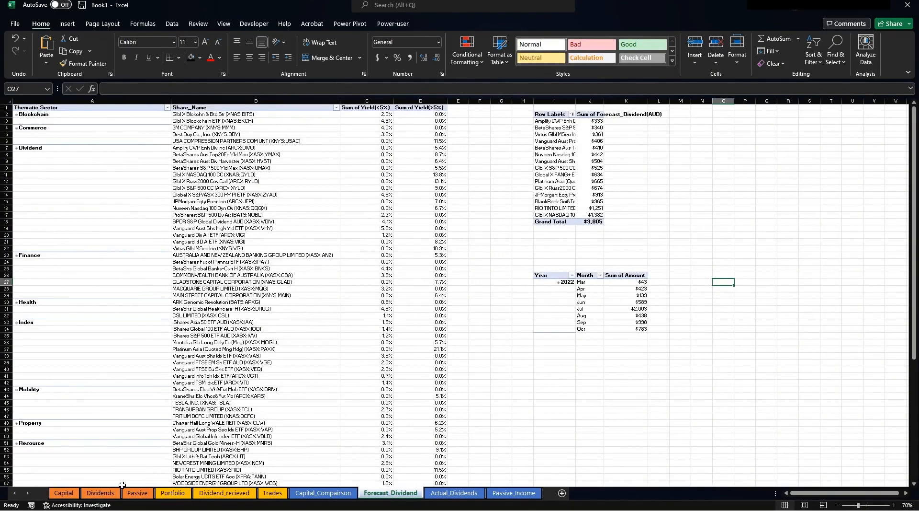
{"action": "left_click", "coordinate": [108, 493]}
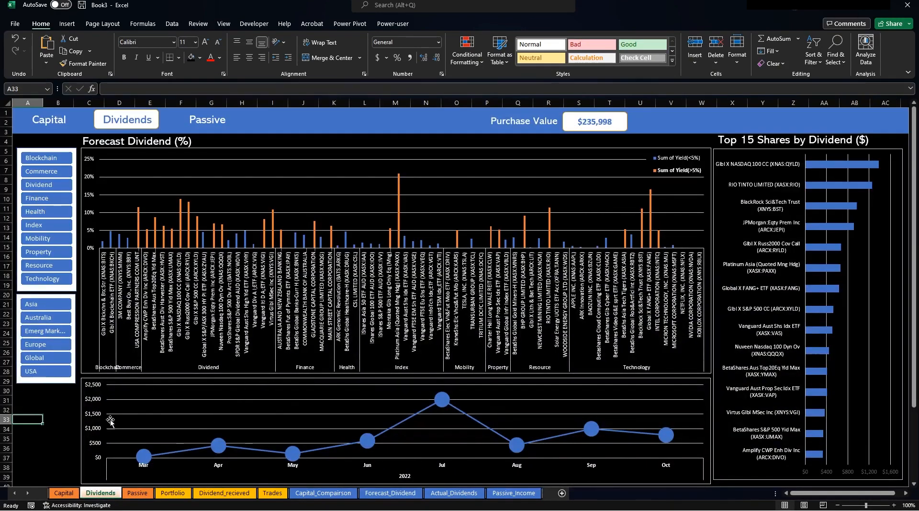
{"action": "left_click", "coordinate": [40, 403]}
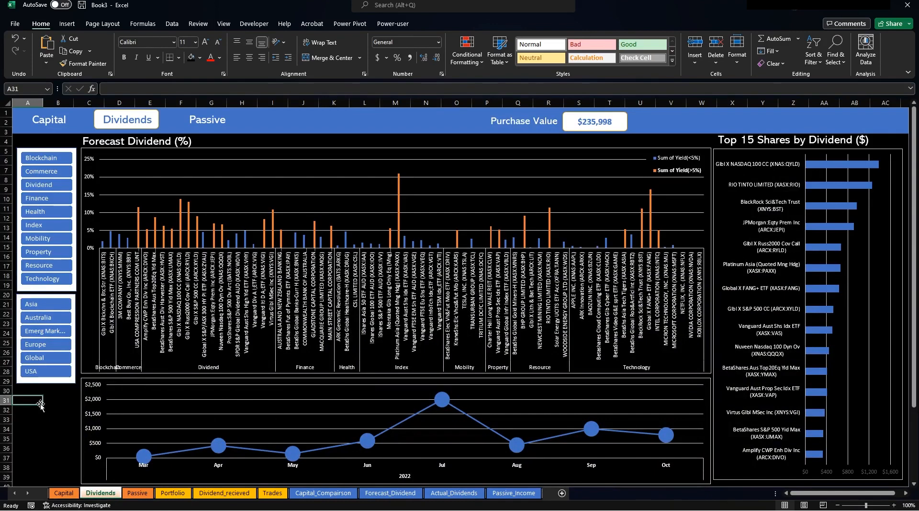
{"action": "left_click", "coordinate": [46, 320]}
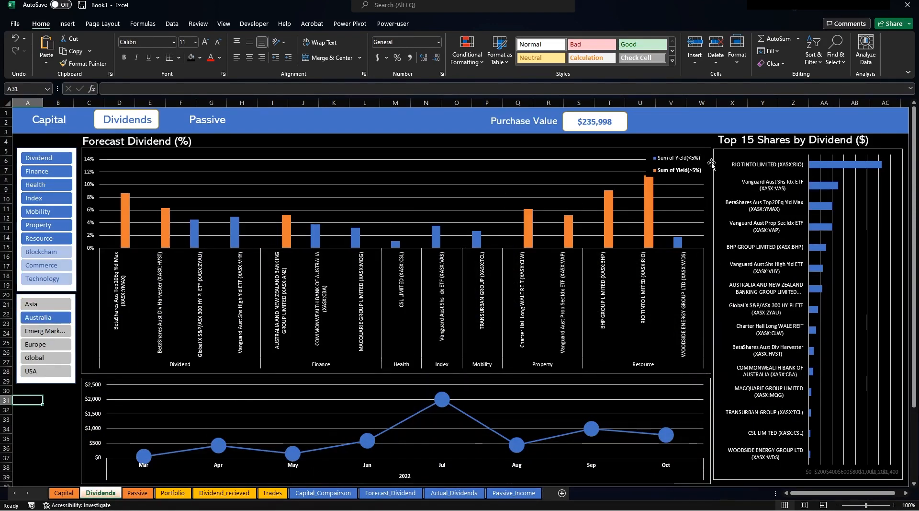
{"action": "left_click", "coordinate": [724, 151]}
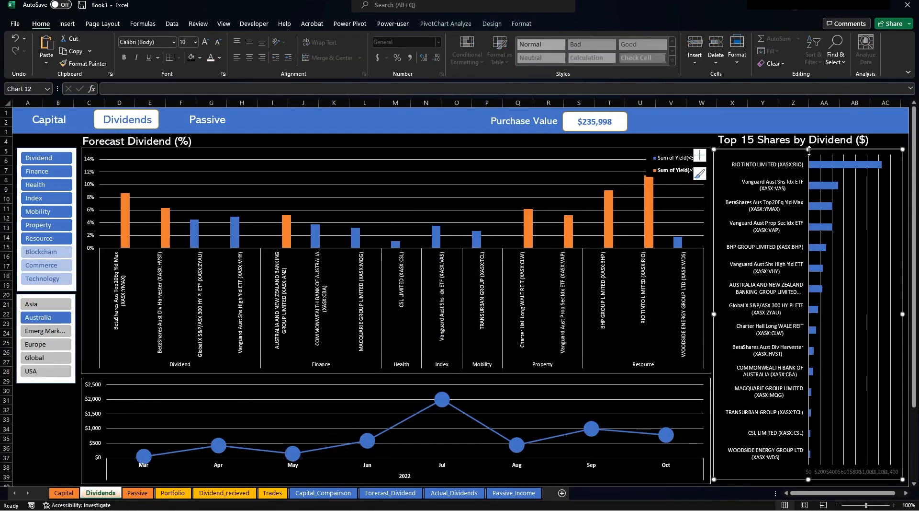
{"action": "left_click_drag", "start_coordinate": [809, 149], "coordinate": [808, 149]}
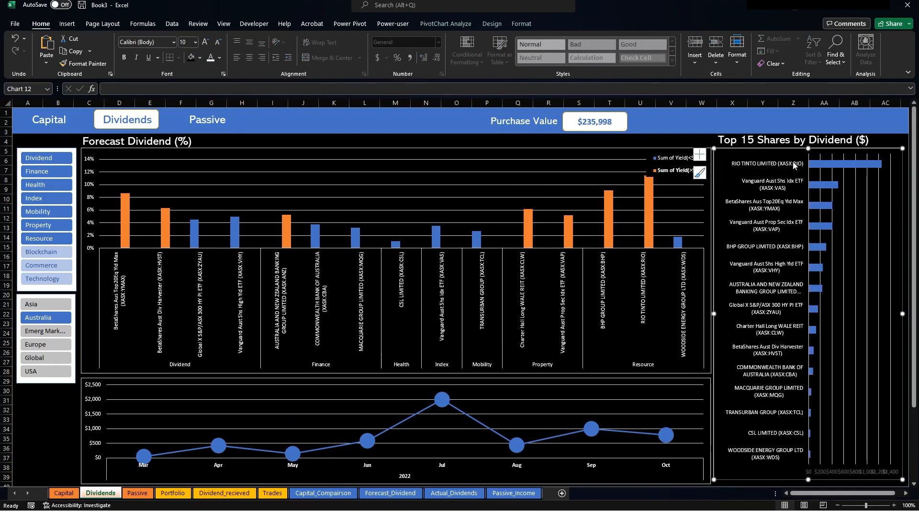
{"action": "left_click", "coordinate": [34, 306]}
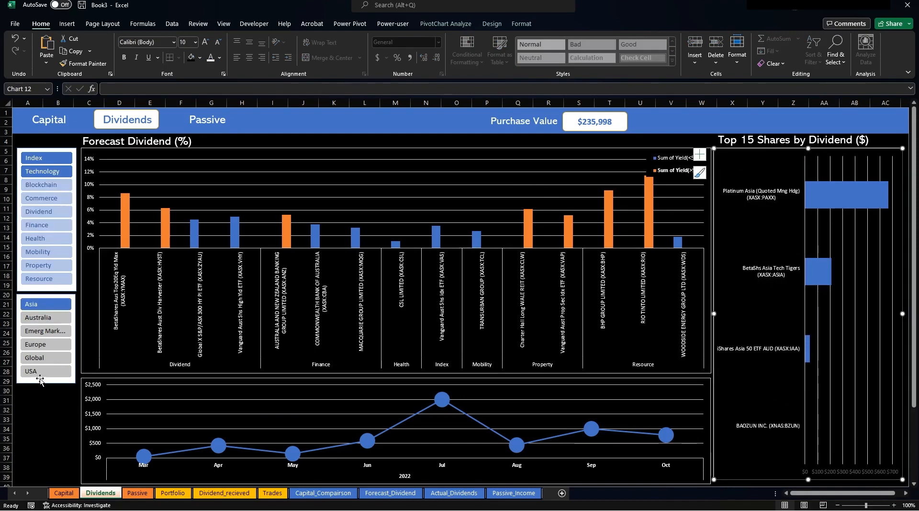
{"action": "left_click", "coordinate": [37, 376], "text": "shift"}
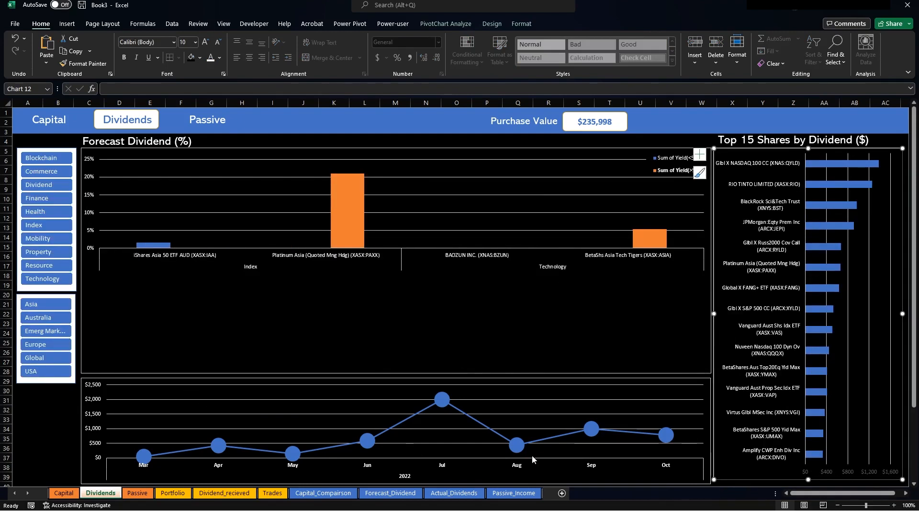
{"action": "mouse_move", "coordinate": [533, 459]}
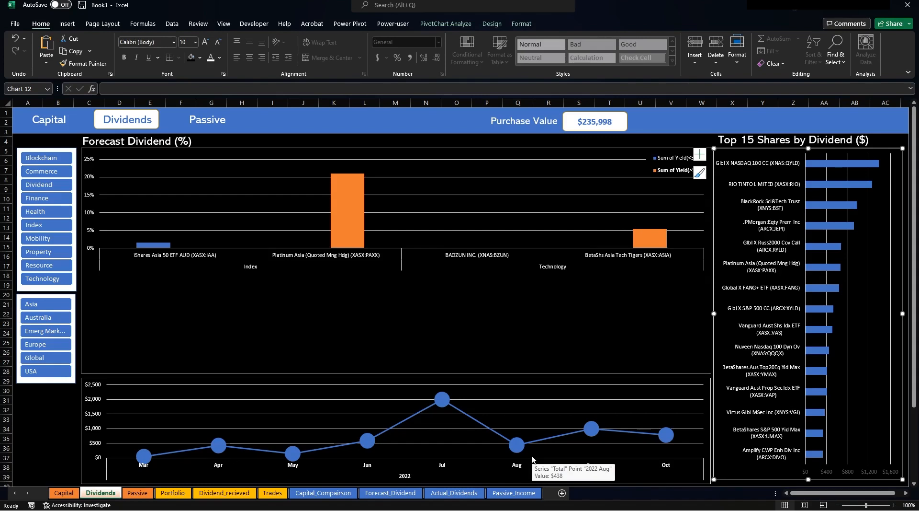
{"action": "left_click", "coordinate": [42, 420]}
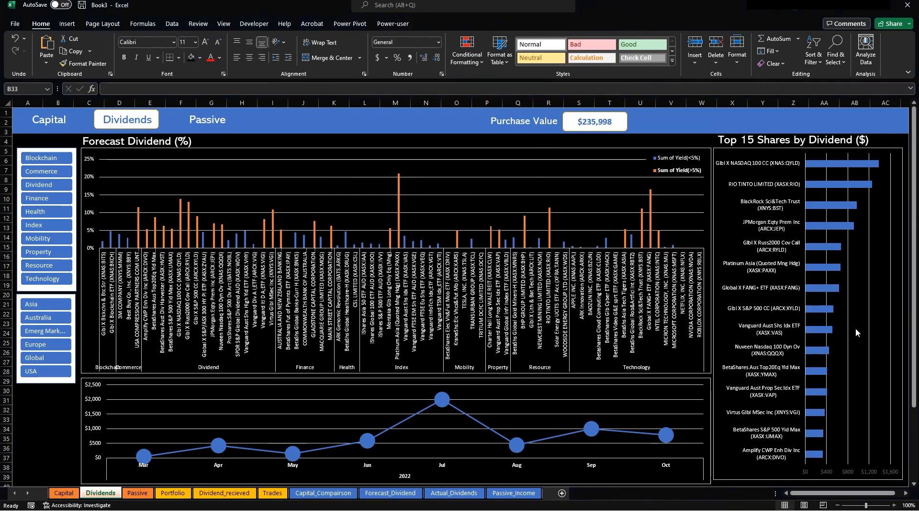
Move the Purchase Value label and $235,998 box to the banner's right end.
{"action": "left_click", "coordinate": [527, 121]}
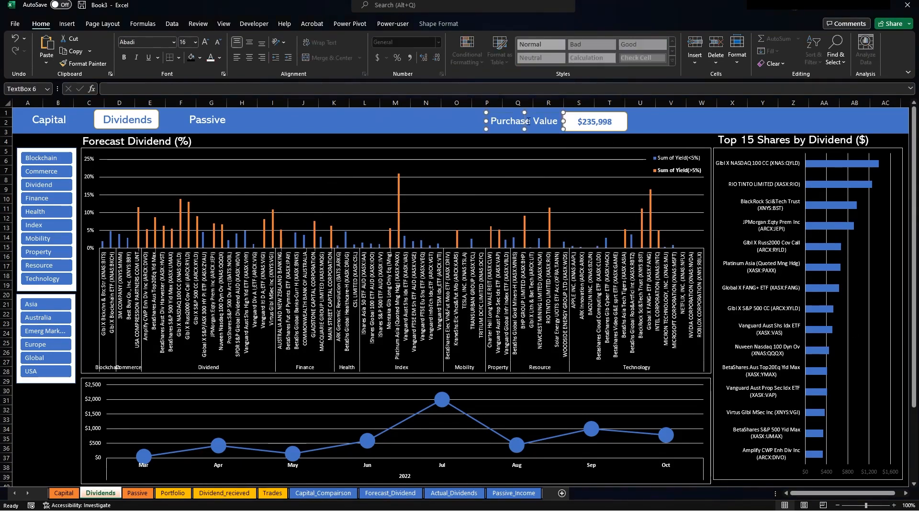
{"action": "left_click", "coordinate": [599, 114], "text": "ctrl"}
{"action": "left_click_drag", "start_coordinate": [599, 114], "coordinate": [687, 131]}
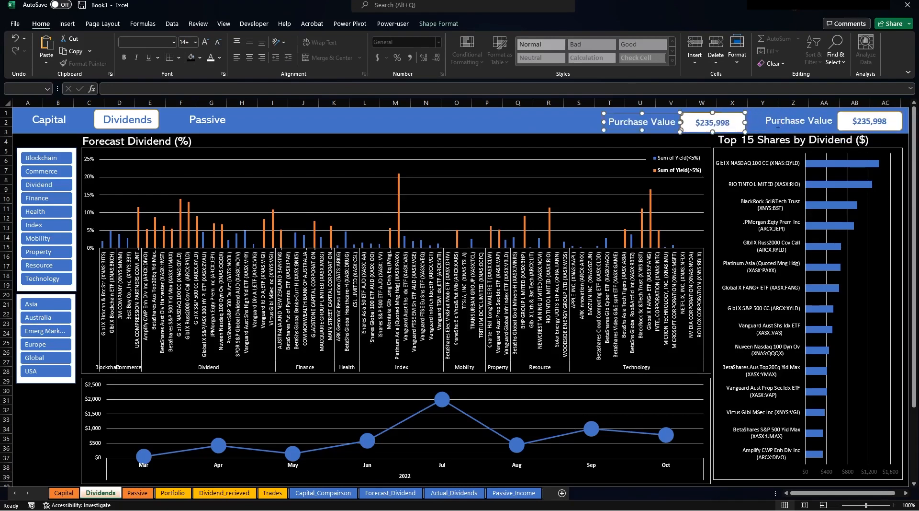
Relabel the two value cards as 'Forecast Yield' and 'Actual Yield'.
{"action": "left_click", "coordinate": [772, 121]}
{"action": "left_click_drag", "start_coordinate": [773, 121], "coordinate": [839, 122]}
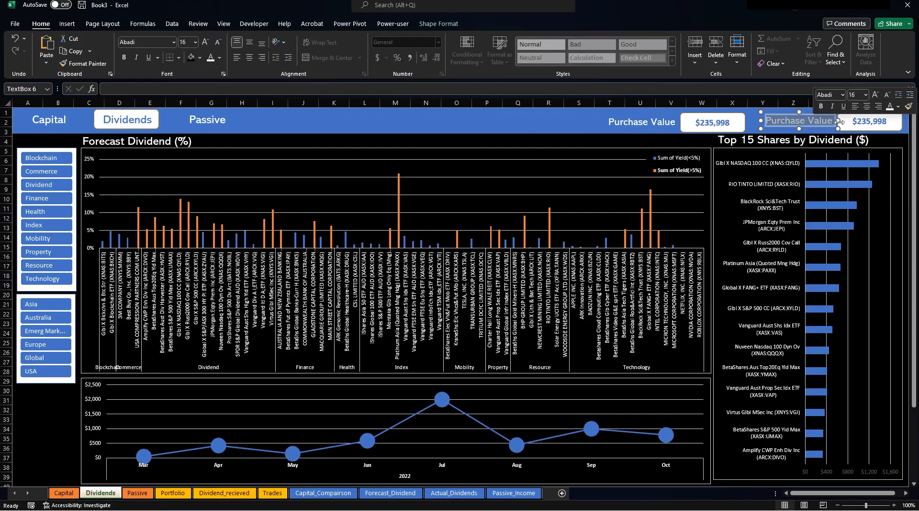
{"action": "type", "text": "Forecast Y"}
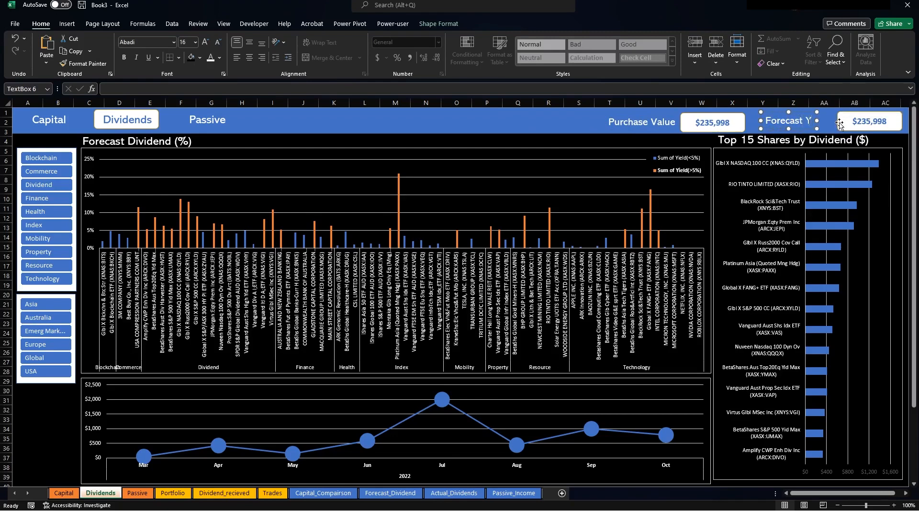
{"action": "type", "text": "ield"}
{"action": "left_click", "coordinate": [625, 121]}
{"action": "type", "text": "Actu"}
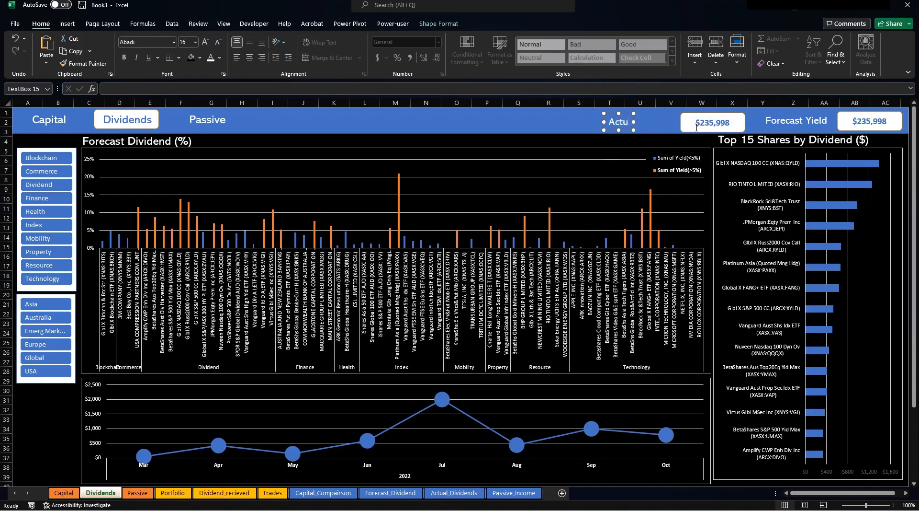
{"action": "type", "text": "al Yield"}
On Forecast_Dividend, add a Total heading with =SUM(K27:K34) beside the monthly amounts, giving $5,416.
{"action": "left_click", "coordinate": [390, 493]}
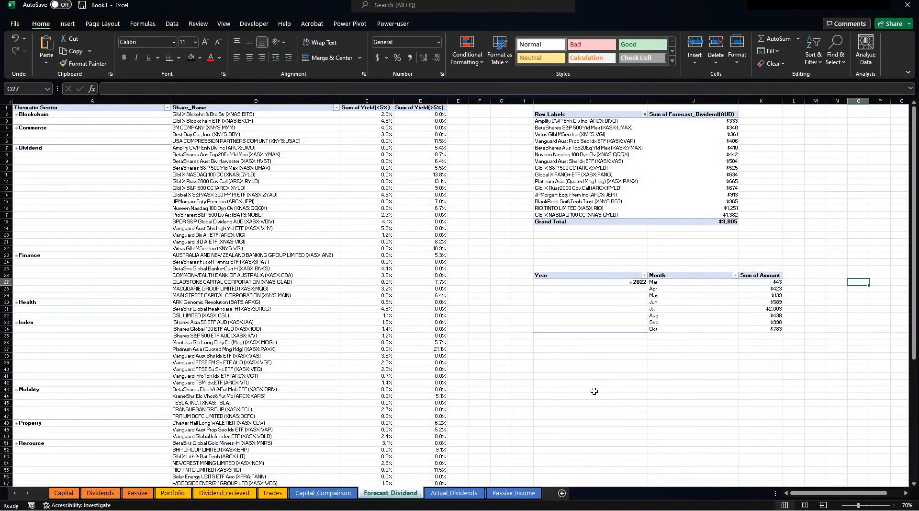
{"action": "left_click", "coordinate": [573, 396]}
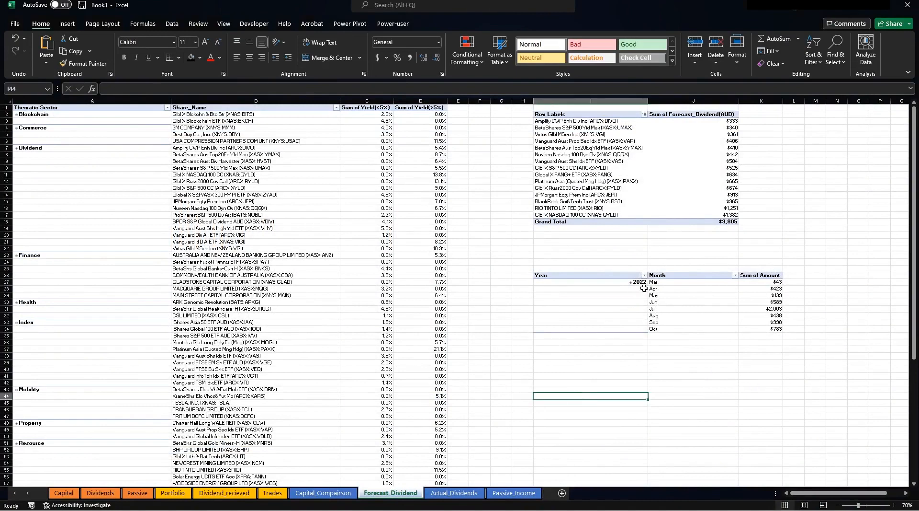
{"action": "left_click", "coordinate": [839, 279]}
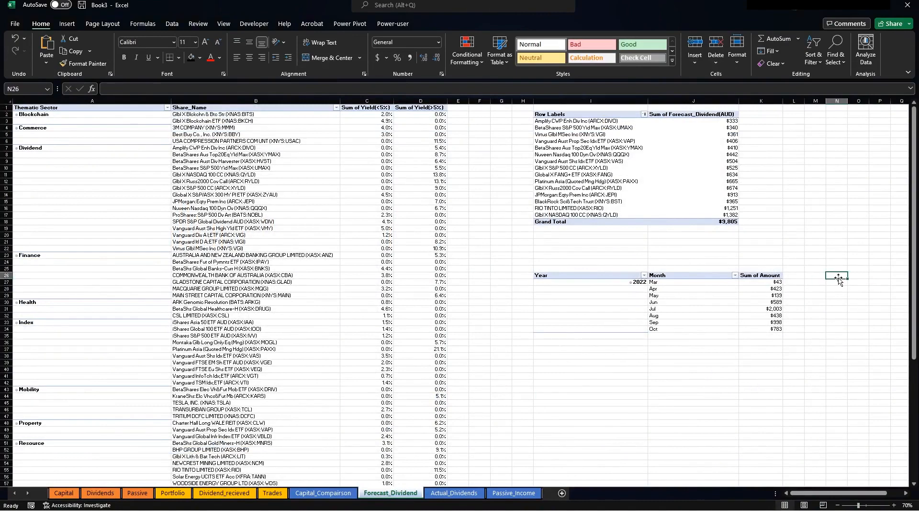
{"action": "type", "text": "Topt"}
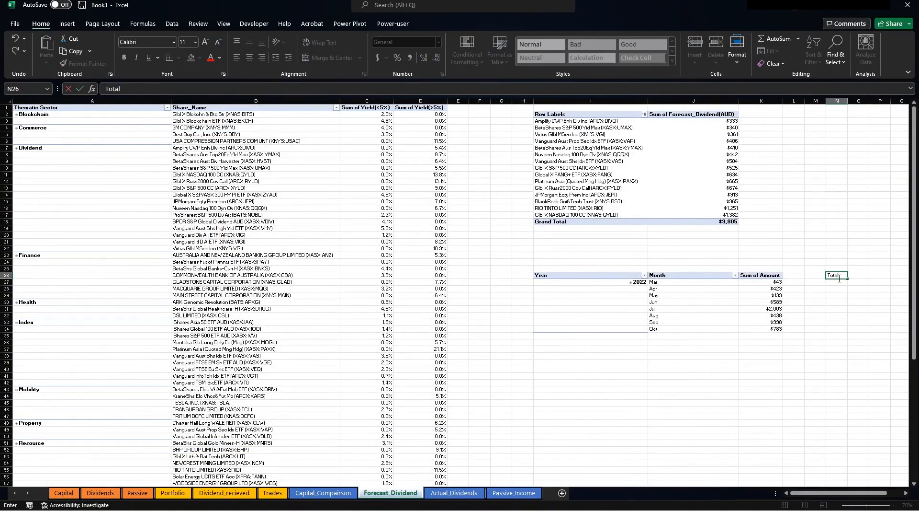
{"action": "key", "text": "Tab"}
{"action": "type", "text": "+sum("}
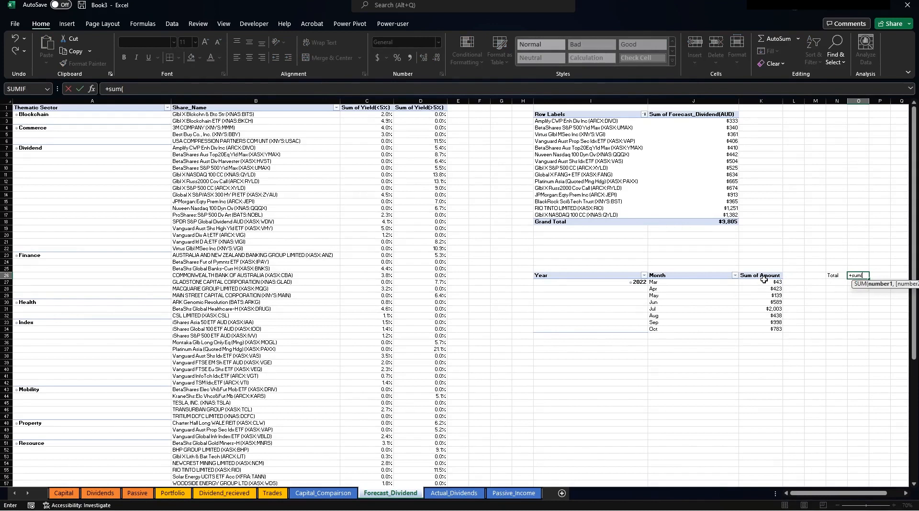
{"action": "left_click_drag", "start_coordinate": [765, 282], "coordinate": [775, 330]}
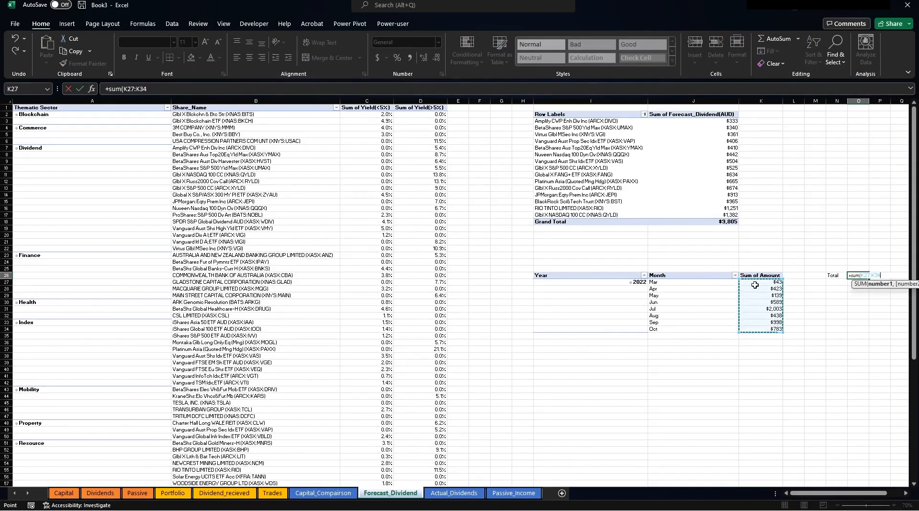
{"action": "key", "text": "Return"}
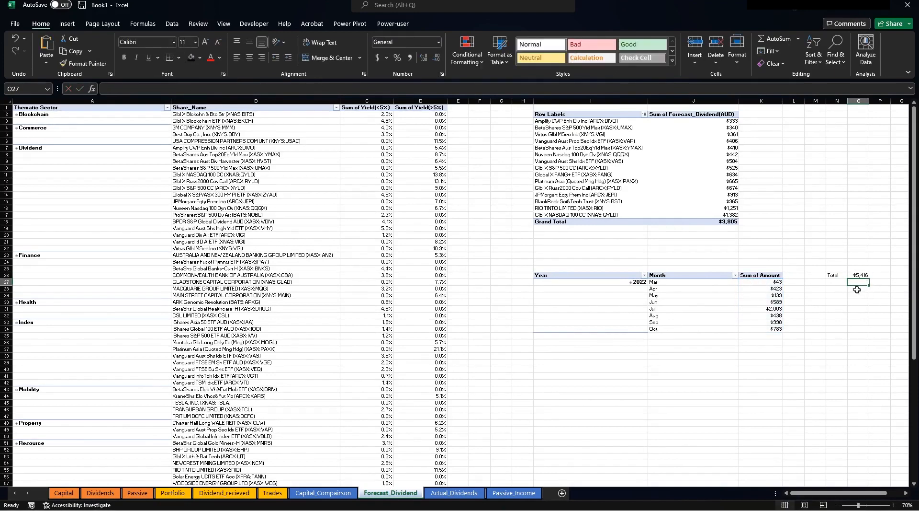
Add a Months Invested label, delete column M and widen the label columns.
{"action": "left_click", "coordinate": [830, 282]}
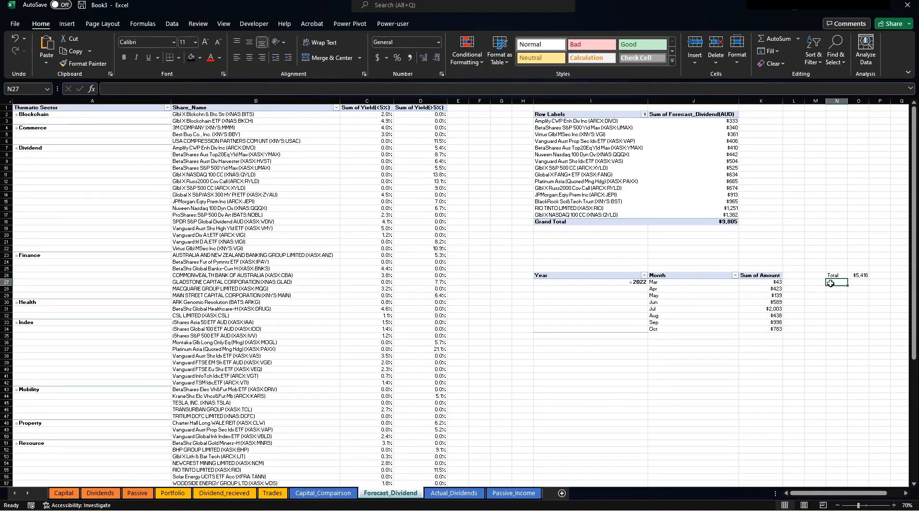
{"action": "type", "text": "Months"}
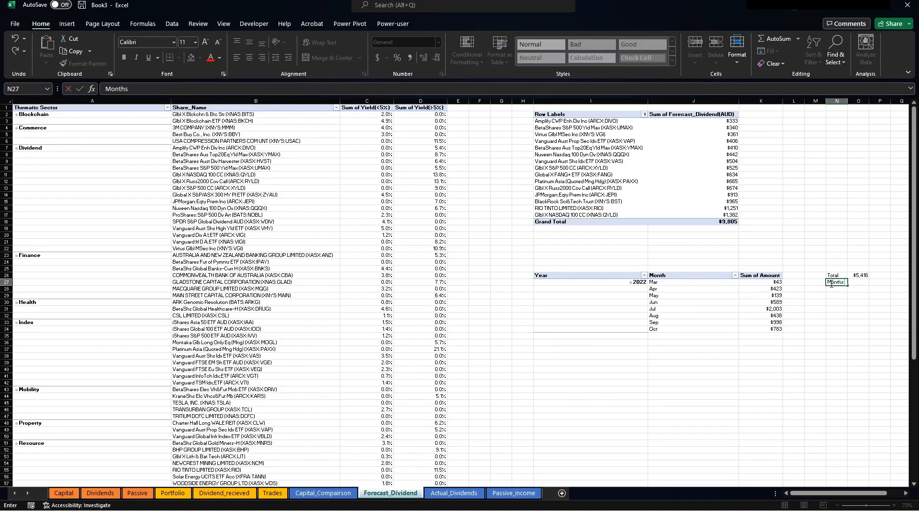
{"action": "type", "text": " Invested"}
{"action": "key", "text": "Return"}
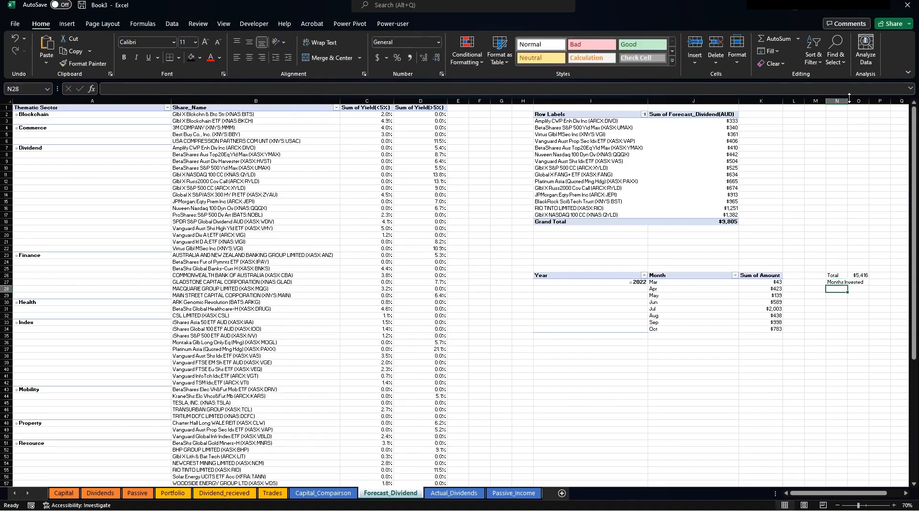
{"action": "left_click_drag", "start_coordinate": [848, 101], "coordinate": [859, 102]}
{"action": "right_click", "coordinate": [815, 101]}
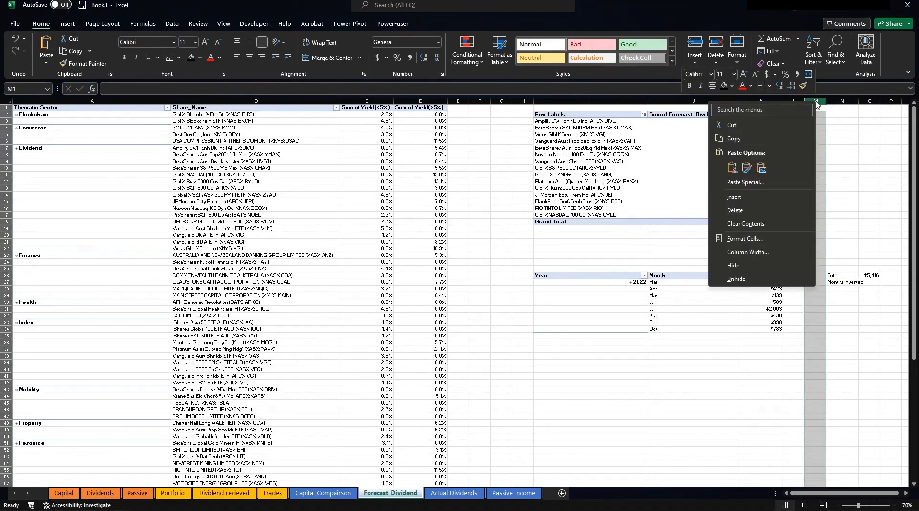
{"action": "left_click", "coordinate": [735, 210]}
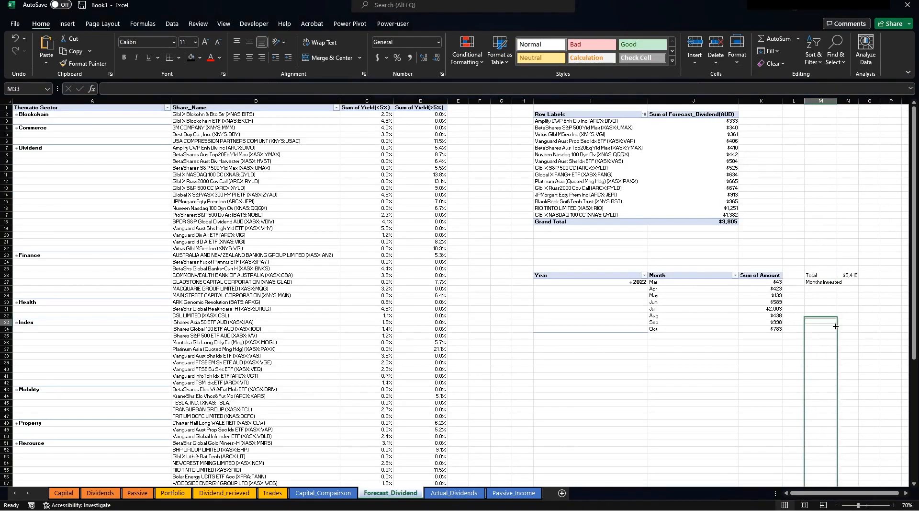
{"action": "left_click", "coordinate": [850, 281]}
{"action": "left_click_drag", "start_coordinate": [838, 101], "coordinate": [847, 101]}
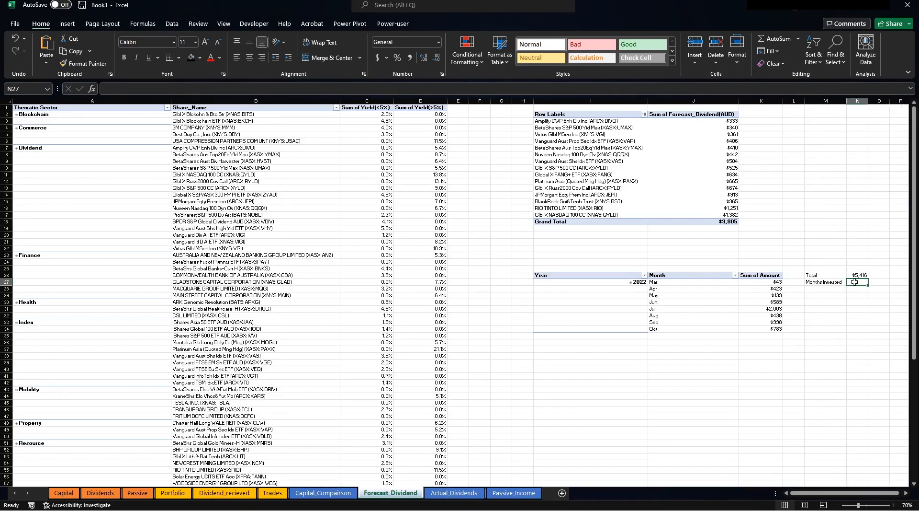
Enter =COUNT(J27:J34) as the Months Invested count and check the formula.
{"action": "type", "text": "+count"}
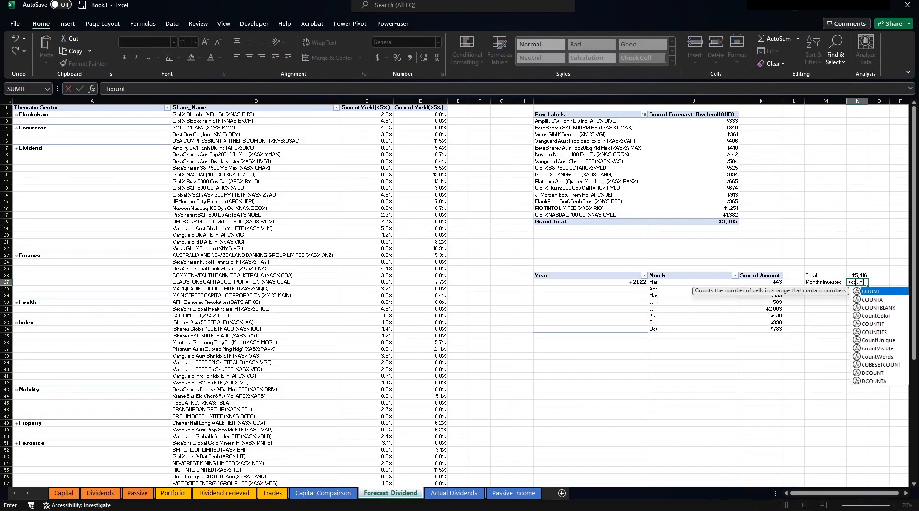
{"action": "type", "text": "("}
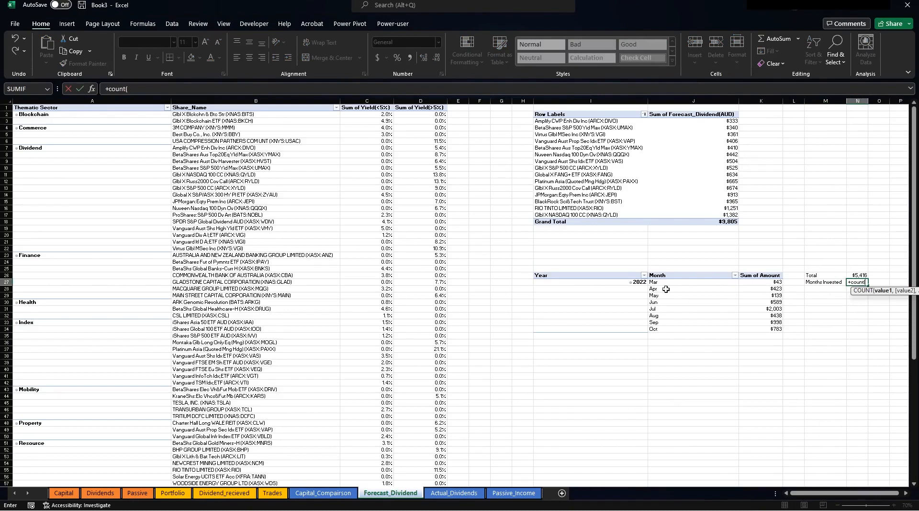
{"action": "left_click_drag", "start_coordinate": [656, 282], "coordinate": [688, 334]}
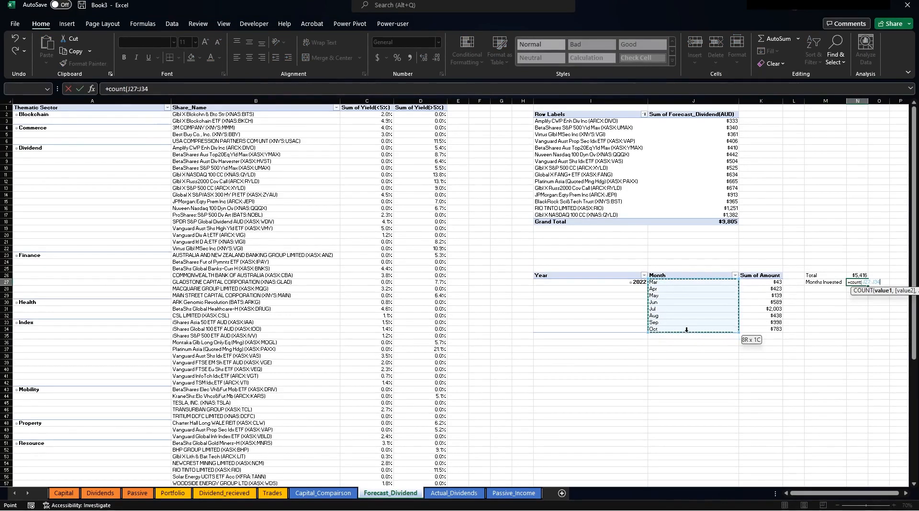
{"action": "key", "text": "Return"}
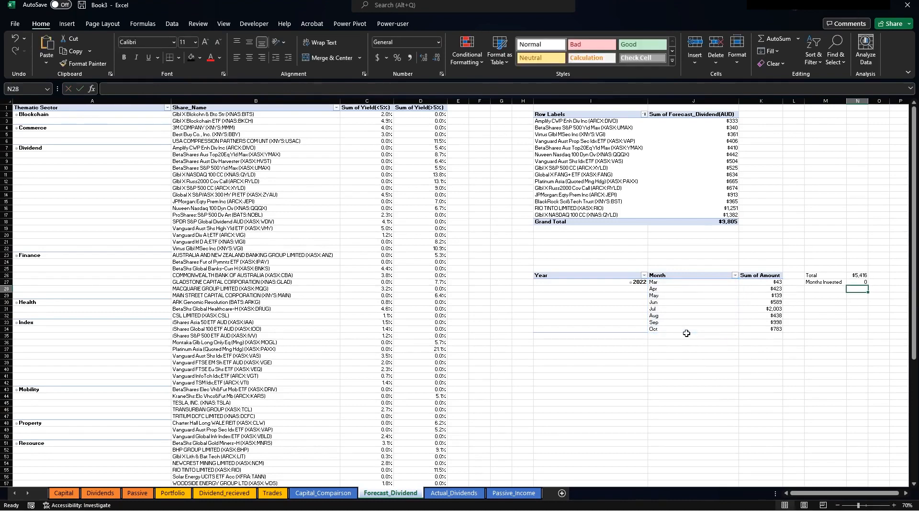
{"action": "left_click", "coordinate": [856, 281]}
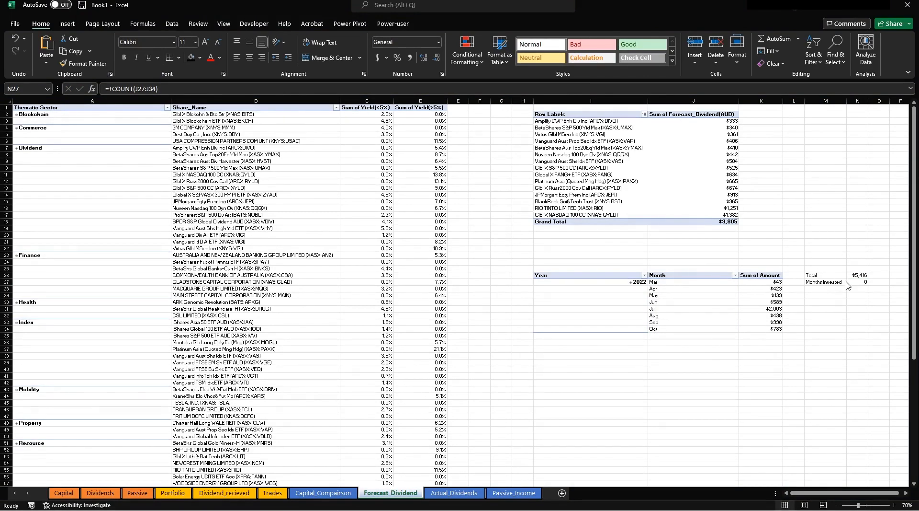
{"action": "left_click", "coordinate": [860, 281]}
{"action": "left_click", "coordinate": [738, 355]}
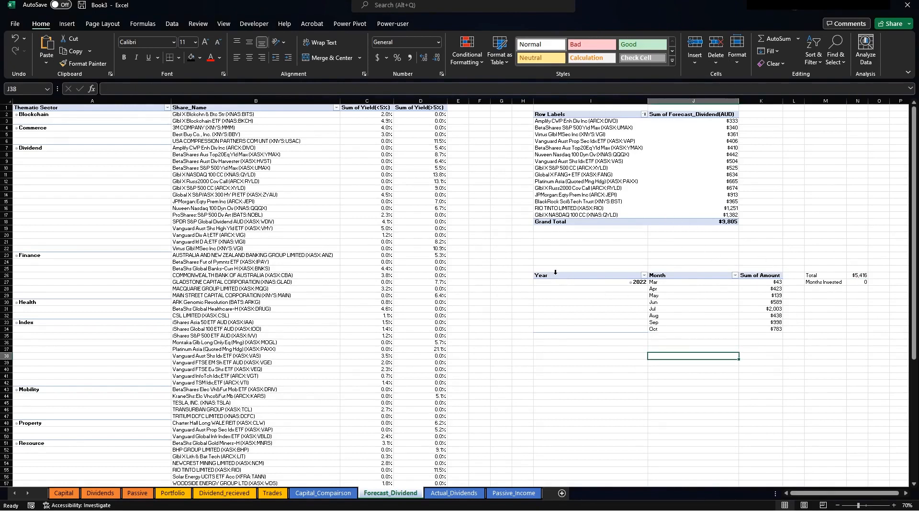
Move the Year/Month pivot to L2 and the Total and Months Invested cells to Q3:R4.
{"action": "left_click", "coordinate": [556, 272]}
{"action": "left_click_drag", "start_coordinate": [569, 276], "coordinate": [741, 329]}
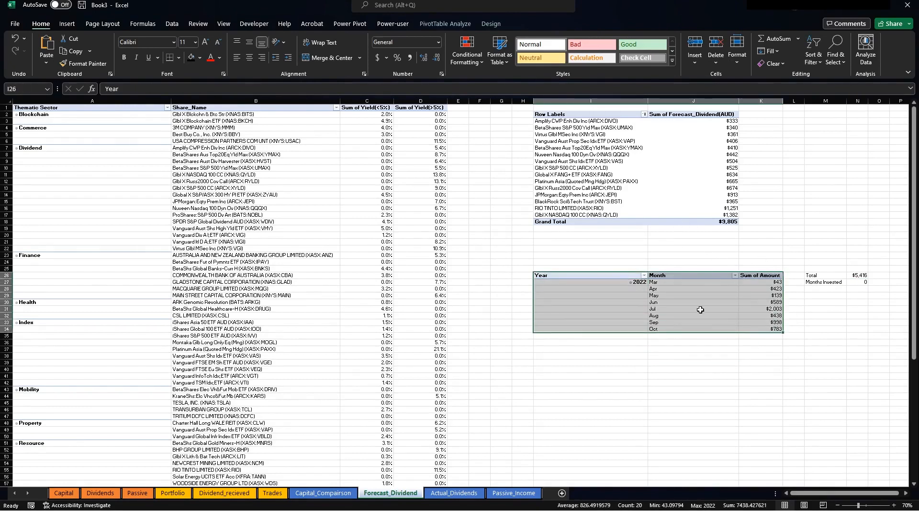
{"action": "left_click_drag", "start_coordinate": [604, 273], "coordinate": [753, 100]}
{"action": "left_click_drag", "start_coordinate": [788, 276], "coordinate": [731, 127]}
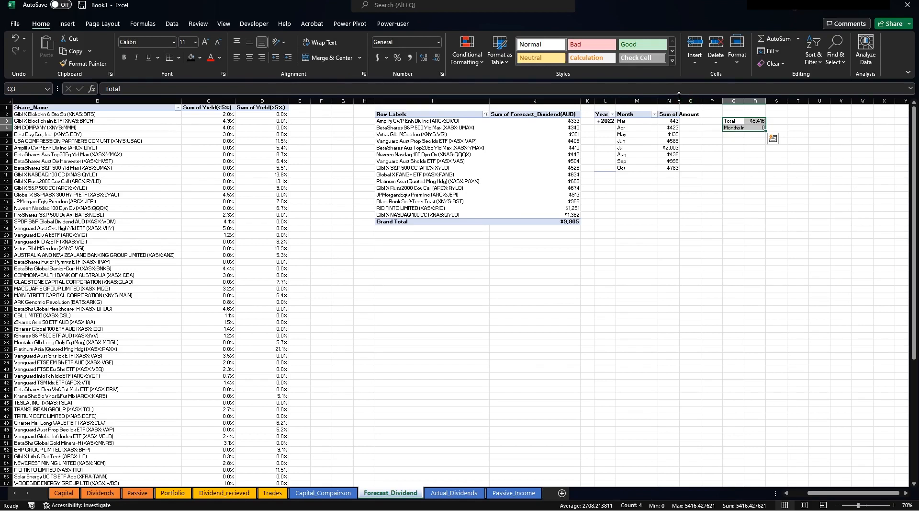
{"action": "left_click_drag", "start_coordinate": [680, 99], "coordinate": [703, 99]}
{"action": "left_click", "coordinate": [779, 122]}
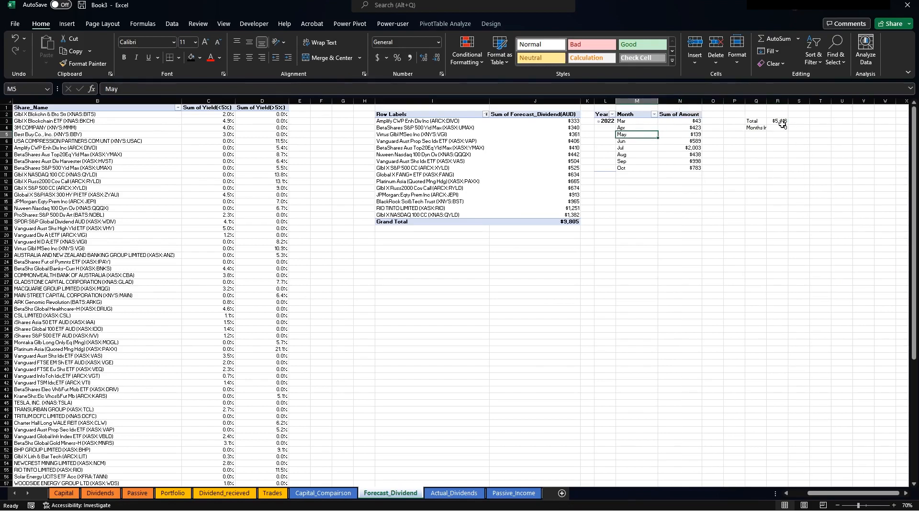
Rewrite the Total as =SUM(N:N) and point the Months Invested count at column M.
{"action": "left_click_drag", "start_coordinate": [154, 89], "coordinate": [103, 89]}
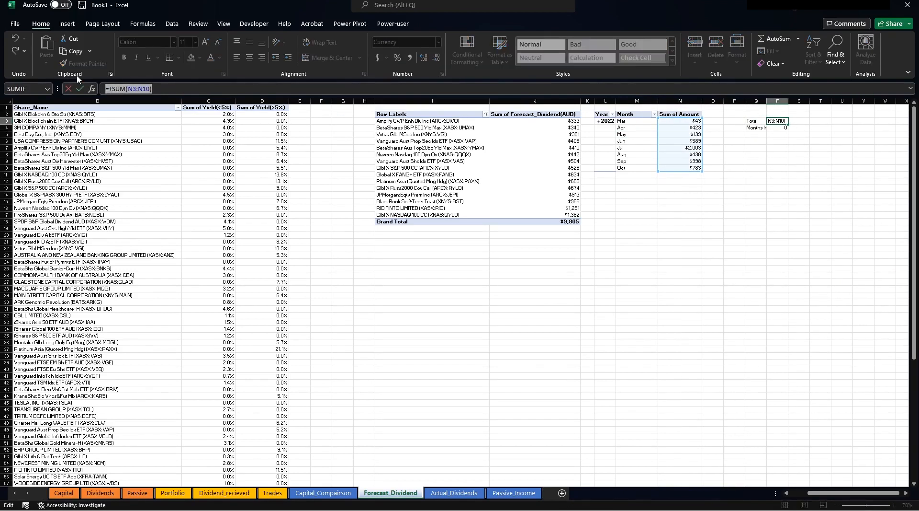
{"action": "type", "text": "+sum(N:N"}
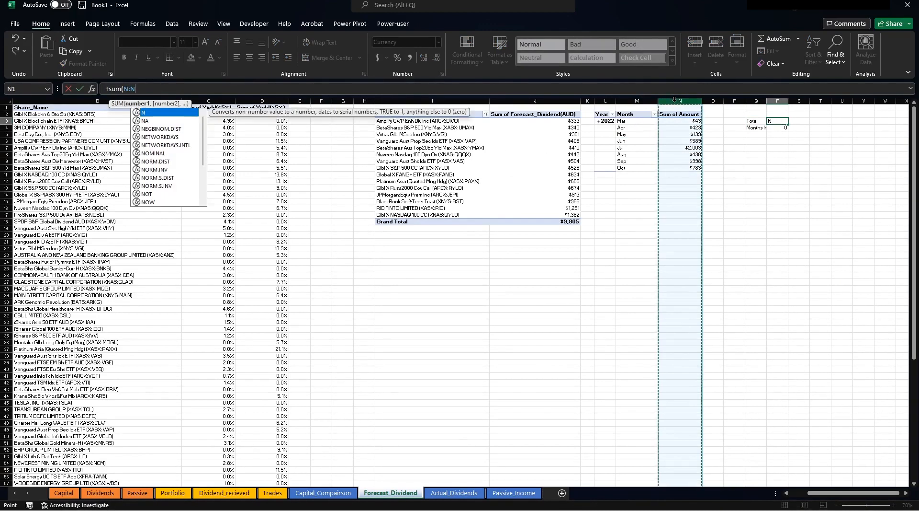
{"action": "left_click", "coordinate": [676, 101]}
{"action": "key", "text": "Return"}
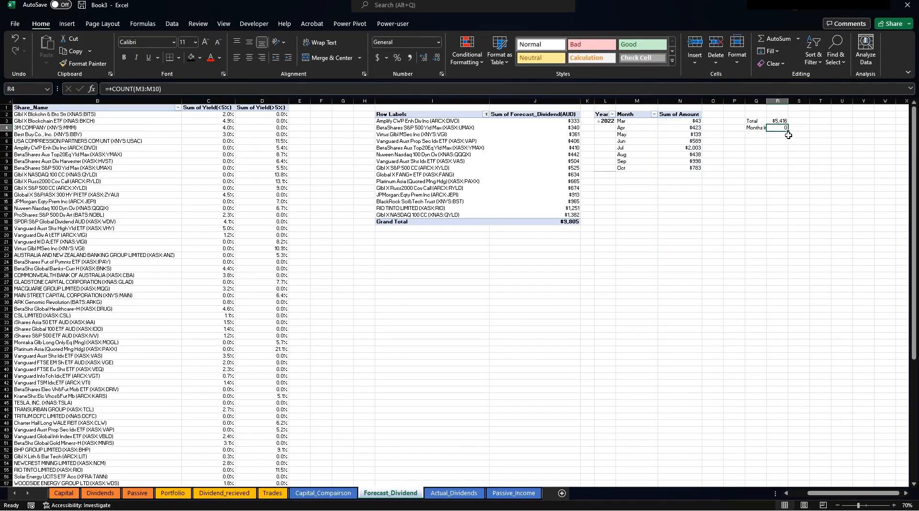
{"action": "type", "text": "+count("}
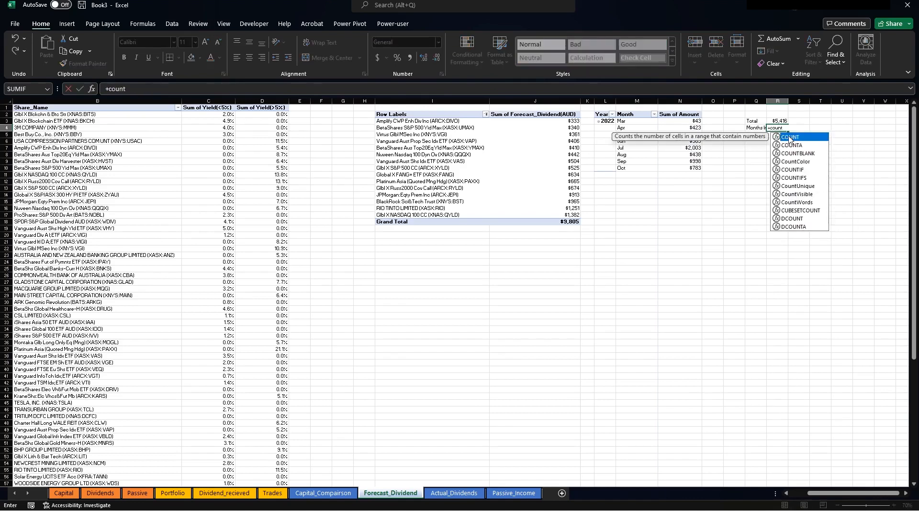
{"action": "left_click", "coordinate": [628, 100]}
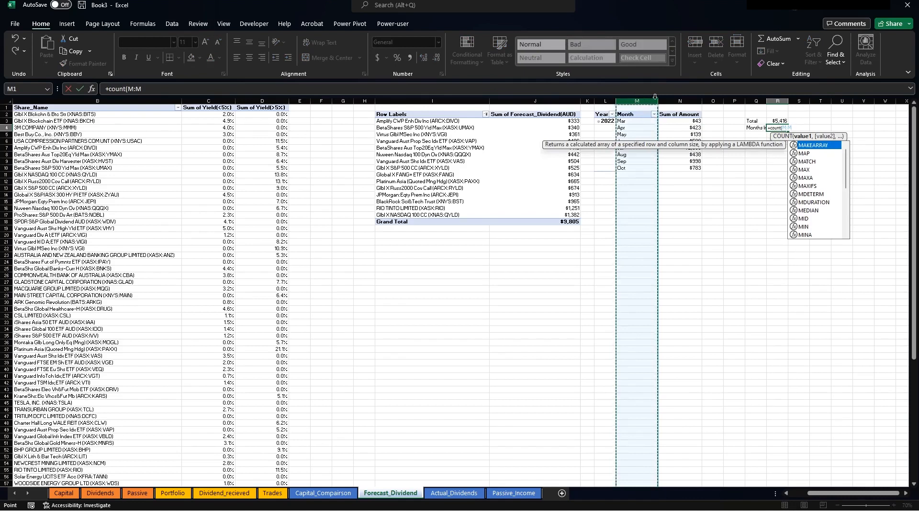
{"action": "key", "text": "Right"}
{"action": "left_click", "coordinate": [639, 101]}
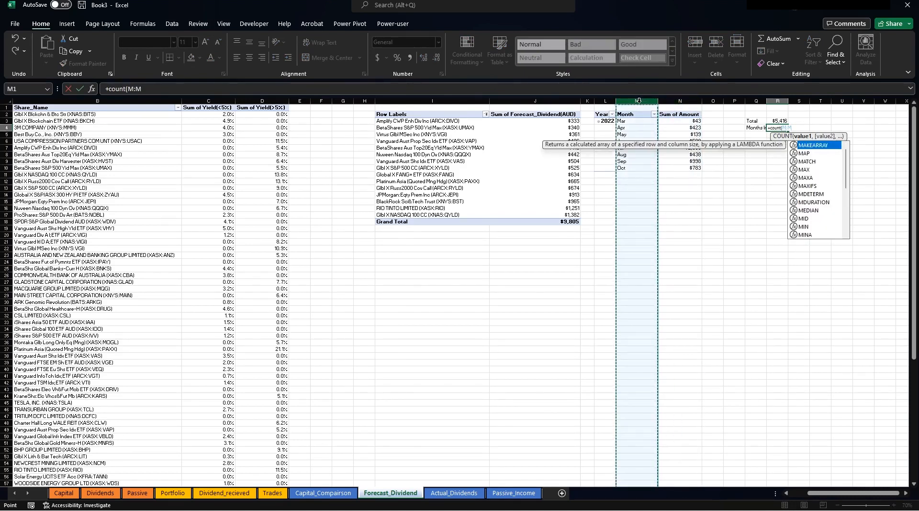
{"action": "key", "text": "Return"}
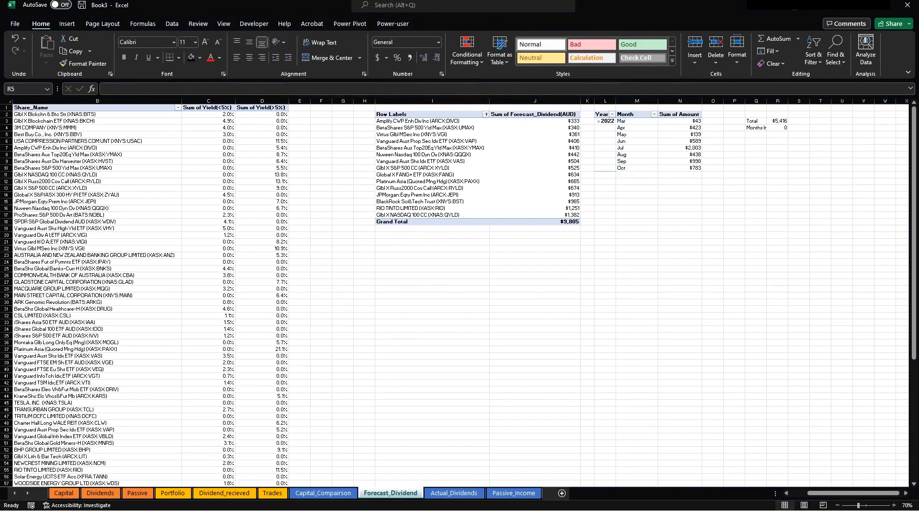
Revise the Months Invested count to COUNTA(M:M) so it shows 8, and widen column Q.
{"action": "left_click", "coordinate": [777, 128]}
{"action": "left_click", "coordinate": [771, 130]}
{"action": "key", "text": "F2"}
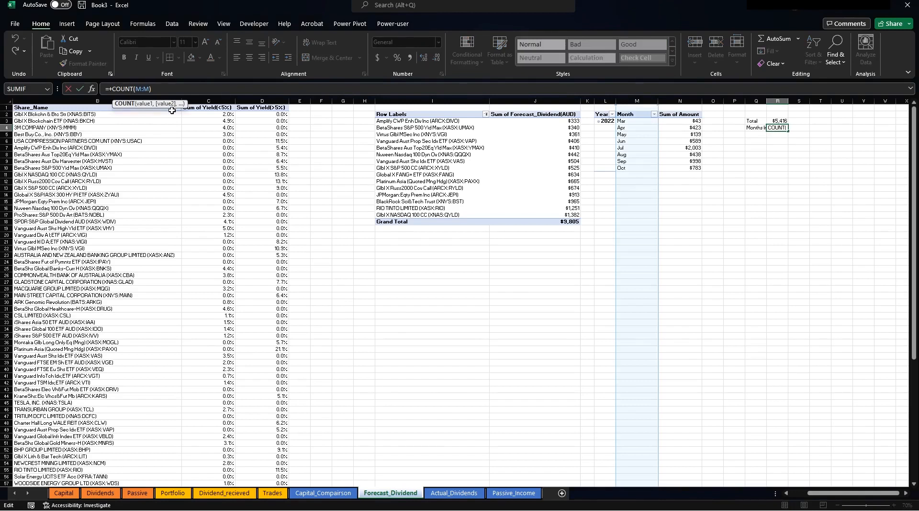
{"action": "key", "text": "Return"}
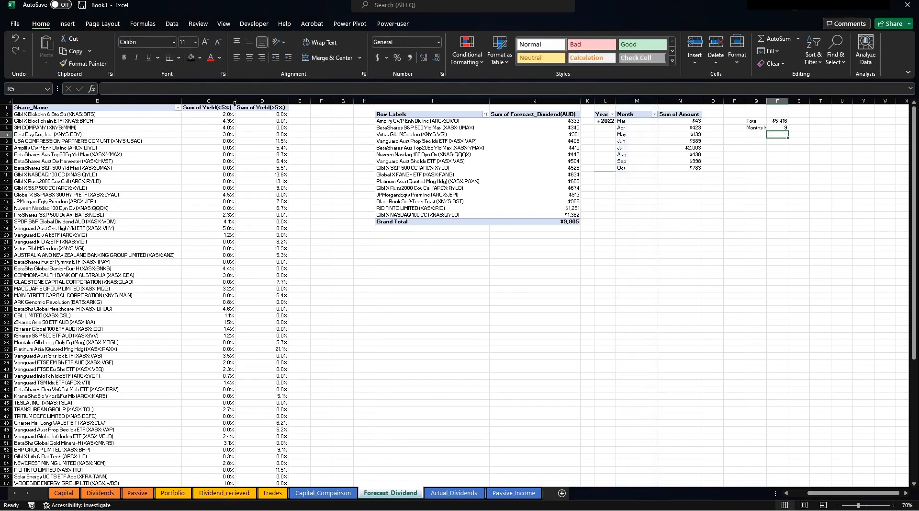
{"action": "left_click", "coordinate": [778, 128]}
{"action": "left_click_drag", "start_coordinate": [767, 101], "coordinate": [786, 101]}
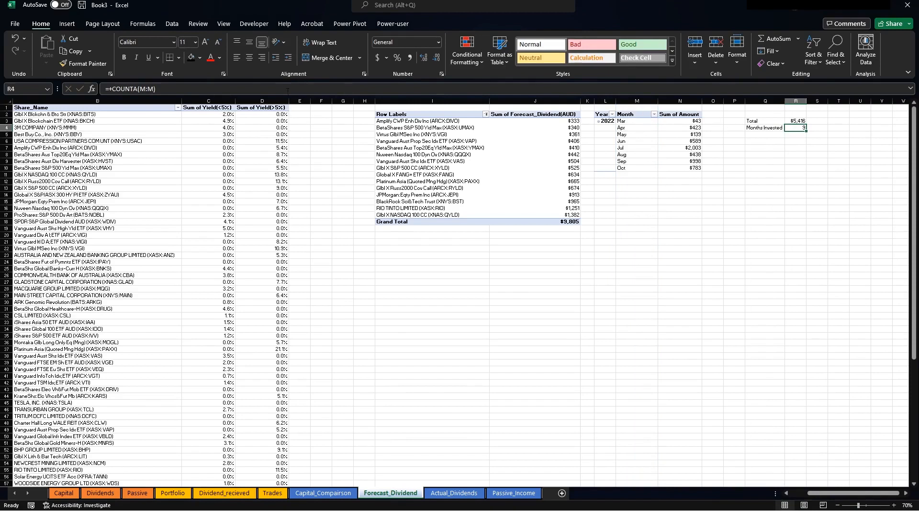
{"action": "left_click", "coordinate": [287, 90]}
{"action": "key", "text": "Return"}
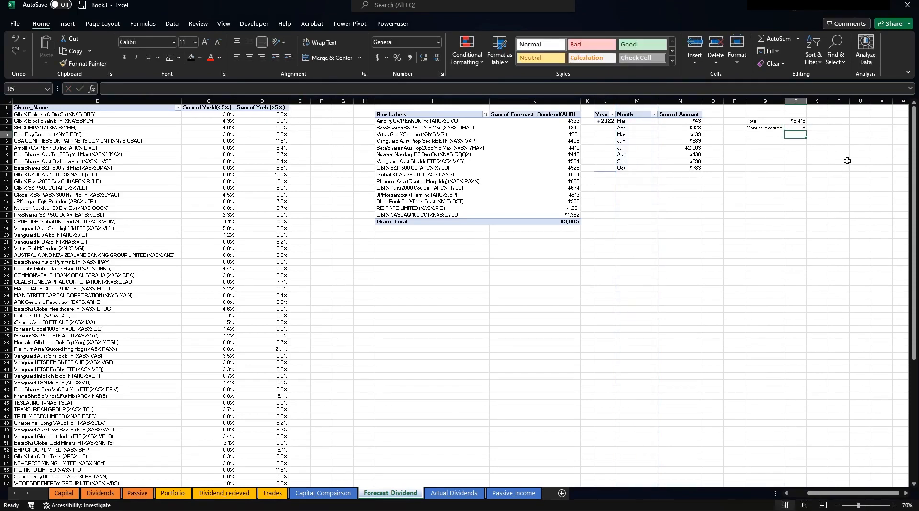
Link R5 to Capital_Comparison!K2 (235998) and label it Total Invested.
{"action": "left_click", "coordinate": [767, 135]}
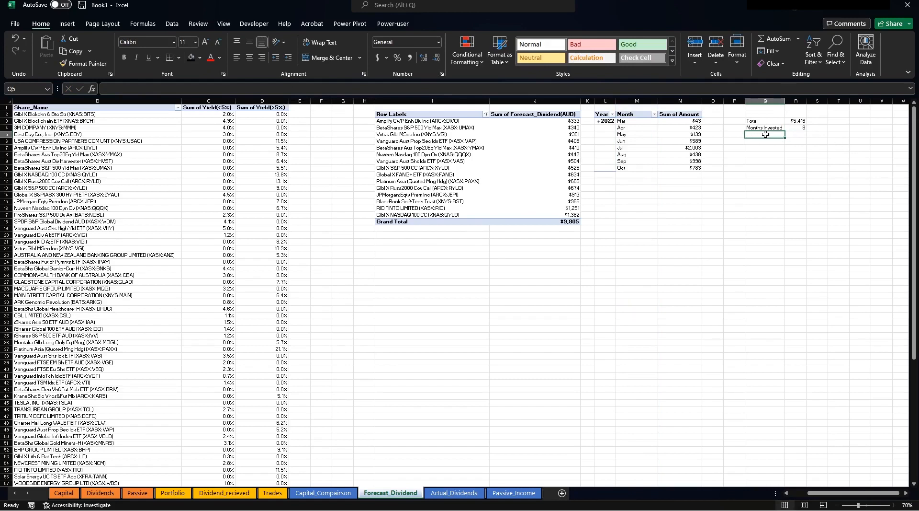
{"action": "type", "text": "Total Invested"}
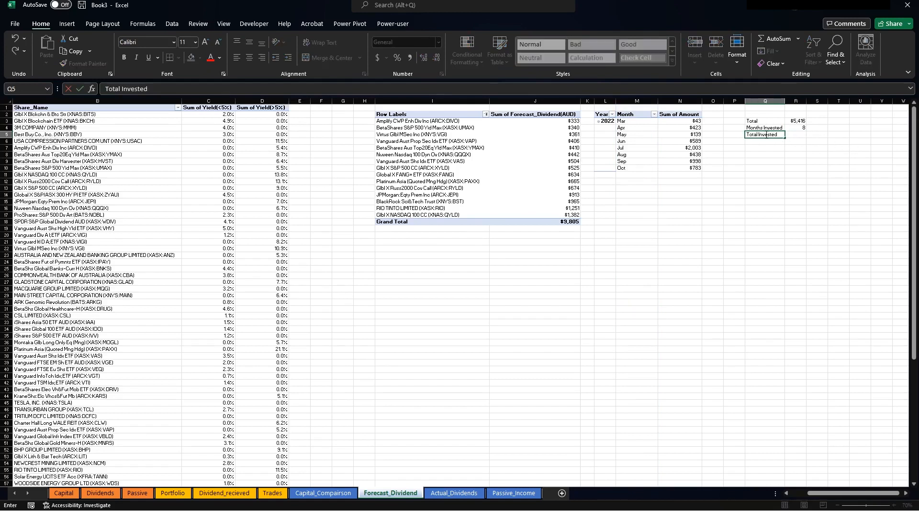
{"action": "key", "text": "Return"}
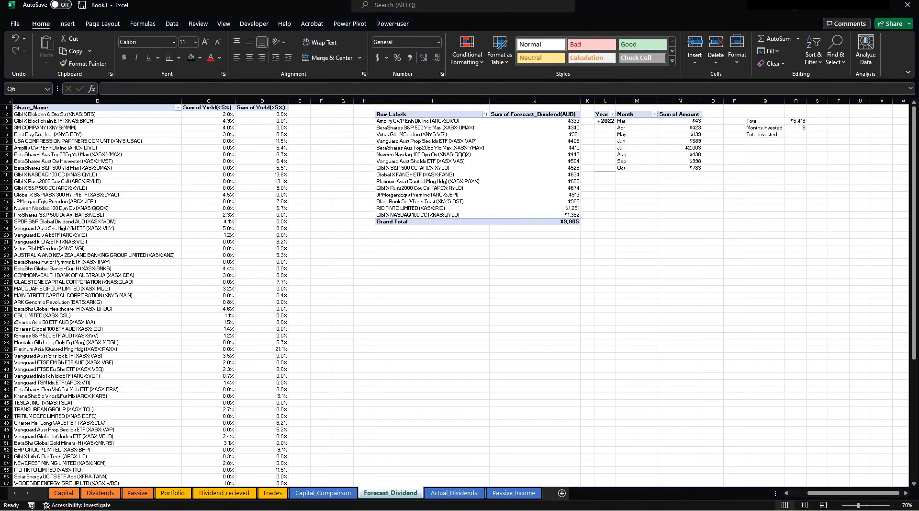
{"action": "left_click", "coordinate": [796, 134]}
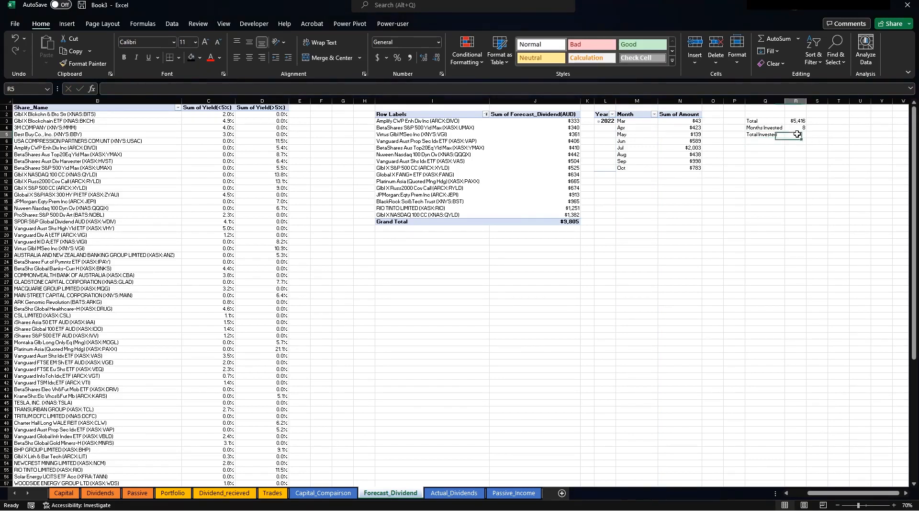
{"action": "type", "text": "+"}
{"action": "left_click", "coordinate": [324, 492]}
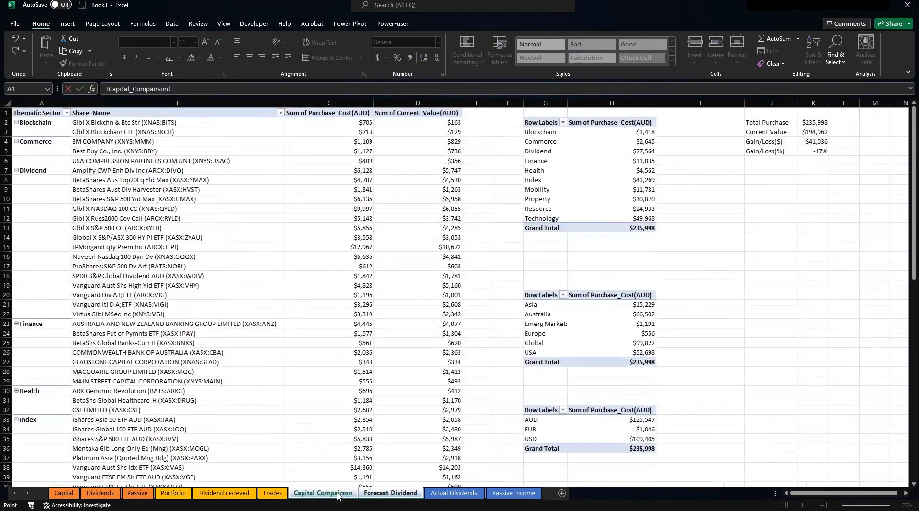
{"action": "left_click", "coordinate": [813, 122]}
{"action": "key", "text": "Return"}
Relabel Q5 as Current Yield and start, then abandon, a yield formula in R5.
{"action": "left_click", "coordinate": [764, 135]}
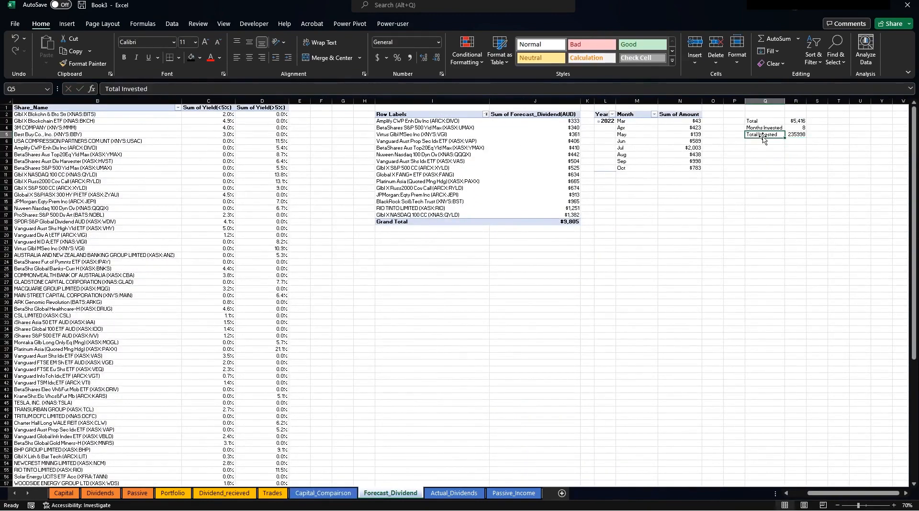
{"action": "type", "text": "Current"}
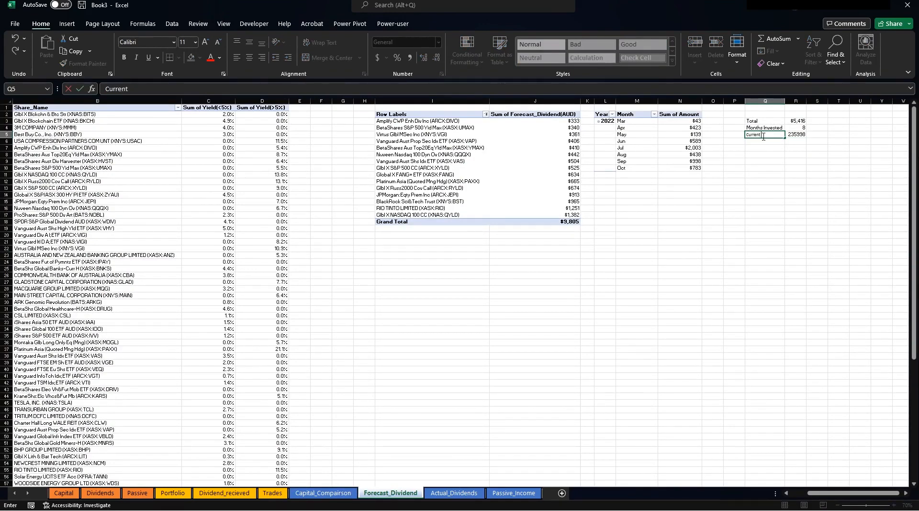
{"action": "type", "text": " Yield"}
{"action": "key", "text": "Return"}
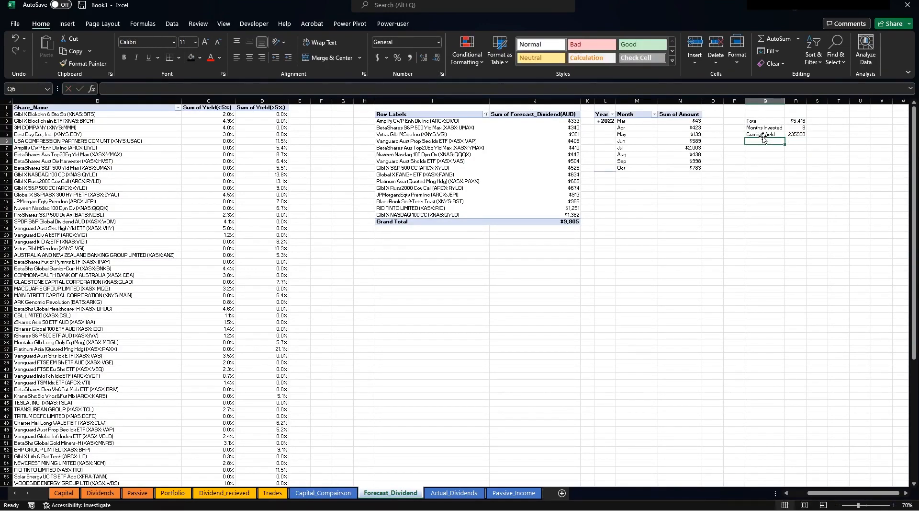
{"action": "left_click", "coordinate": [803, 140]}
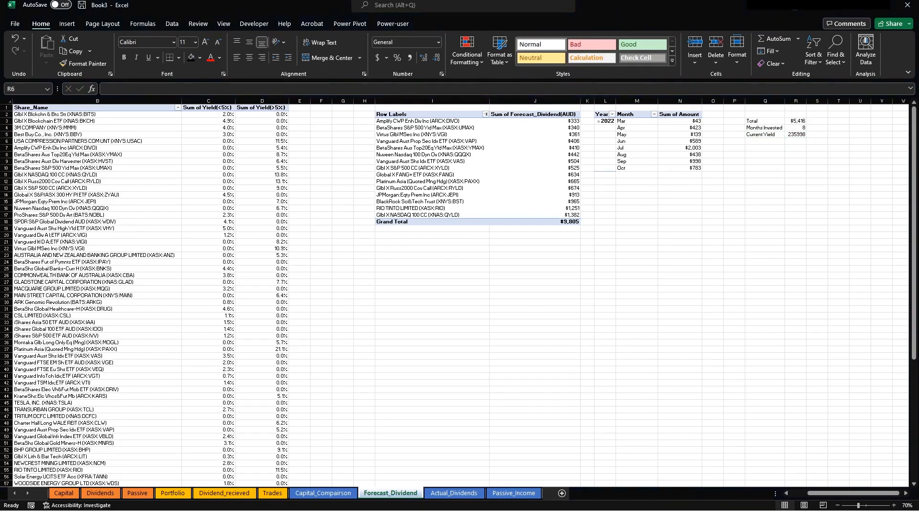
{"action": "left_click", "coordinate": [796, 140]}
{"action": "left_click", "coordinate": [794, 134]}
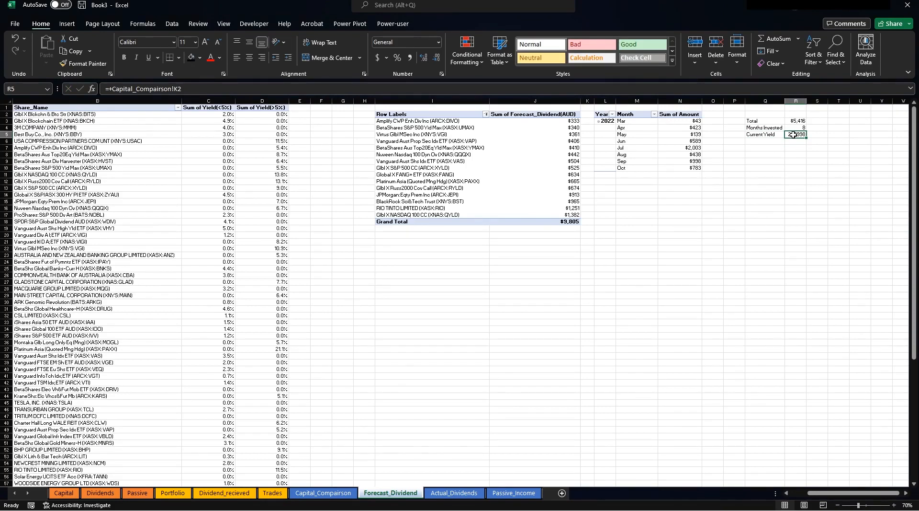
{"action": "type", "text": "+"}
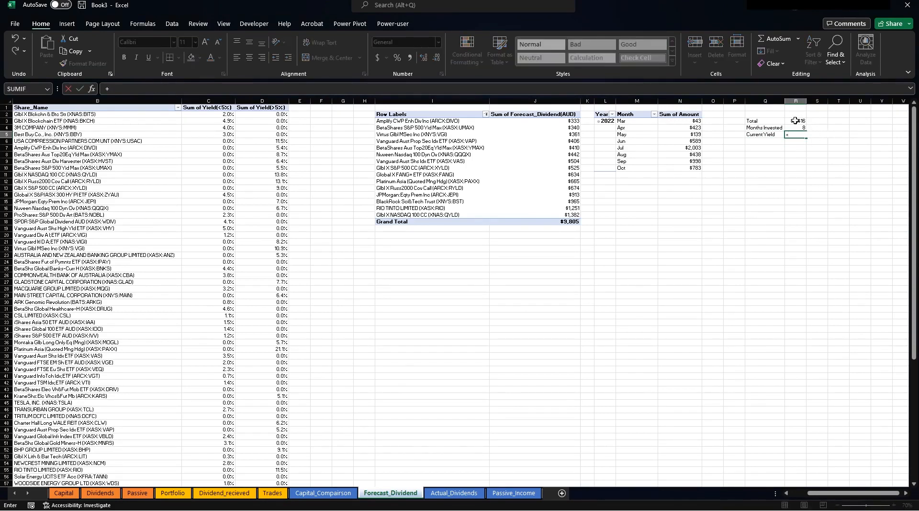
{"action": "left_click", "coordinate": [795, 121]}
{"action": "type", "text": "/"}
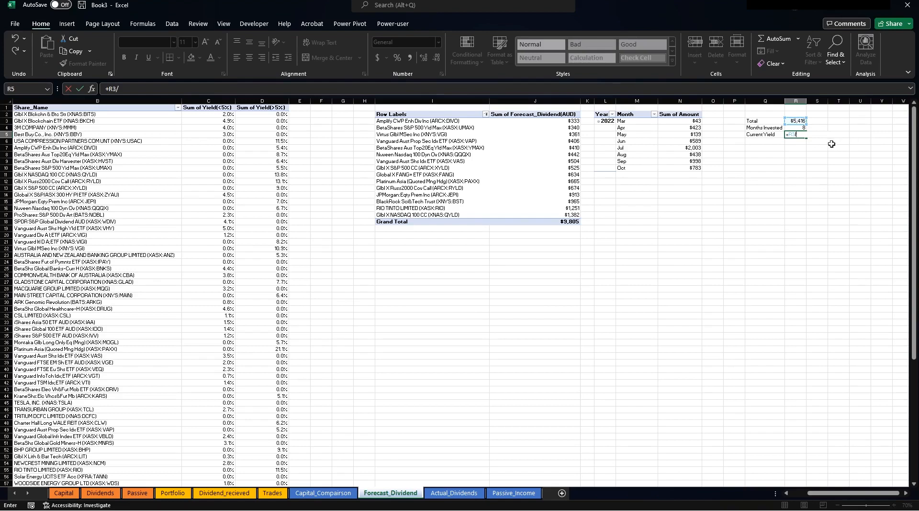
{"action": "left_click", "coordinate": [796, 141]}
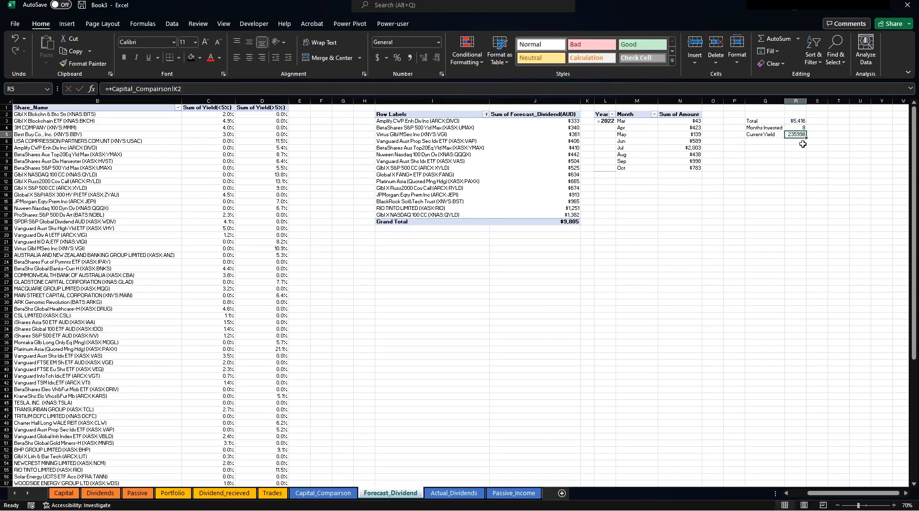
{"action": "key", "text": "Return"}
Rename Q5 to Amount Invested and add a Current Yield label in Q6.
{"action": "left_click", "coordinate": [768, 134]}
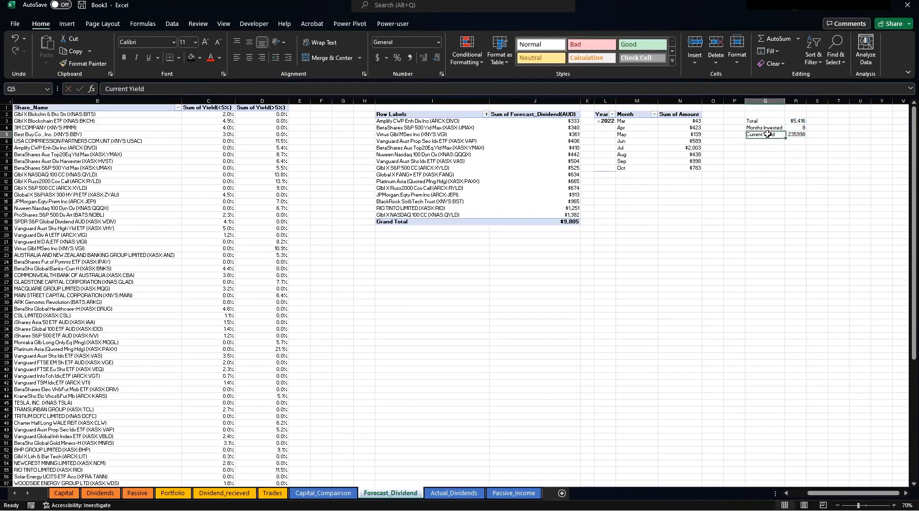
{"action": "type", "text": "Amount"}
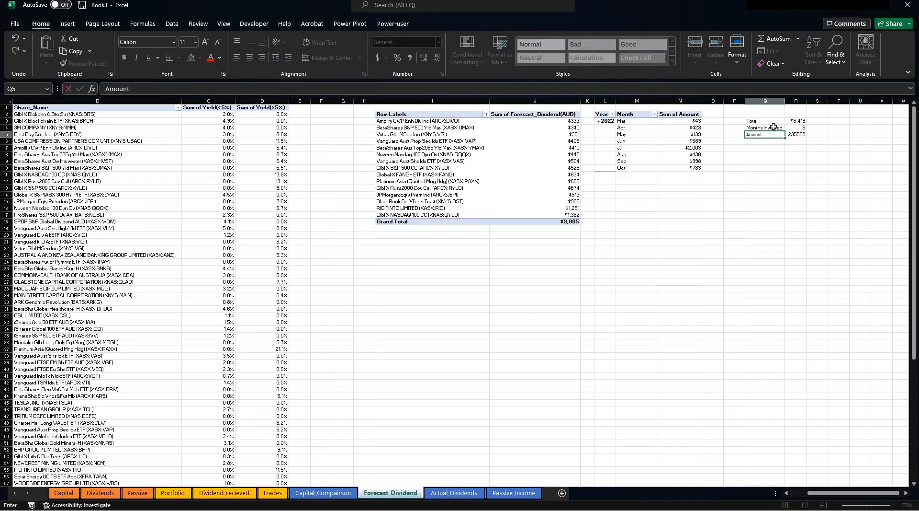
{"action": "type", "text": " Invested"}
{"action": "key", "text": "Return"}
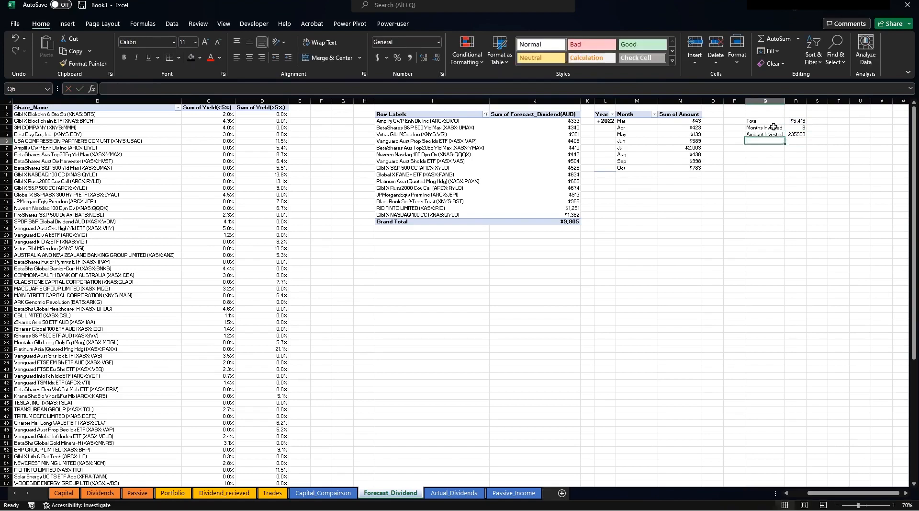
{"action": "type", "text": "Current Yield"}
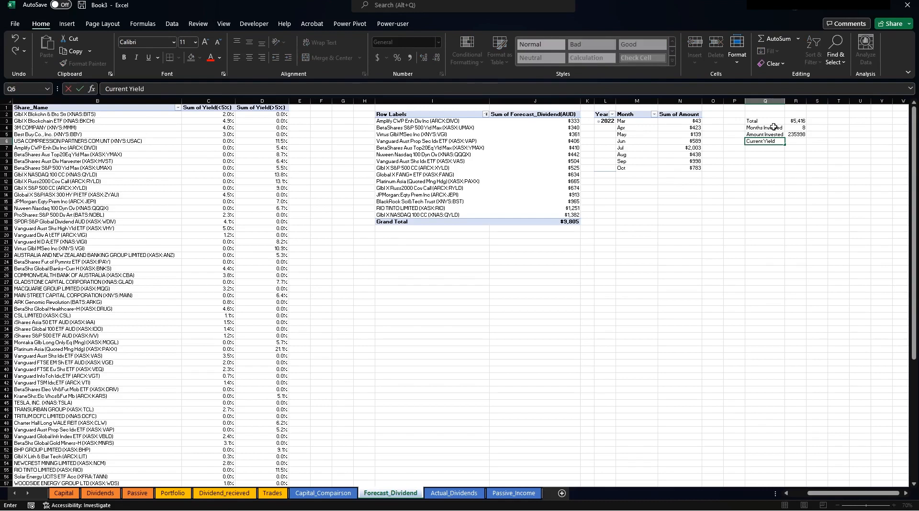
{"action": "key", "text": "Return"}
{"action": "left_click", "coordinate": [799, 135]}
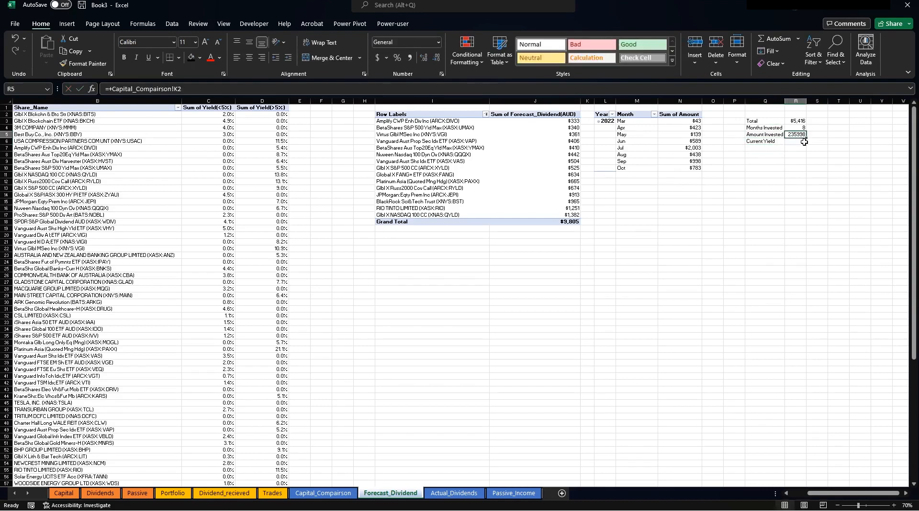
{"action": "left_click", "coordinate": [801, 141]}
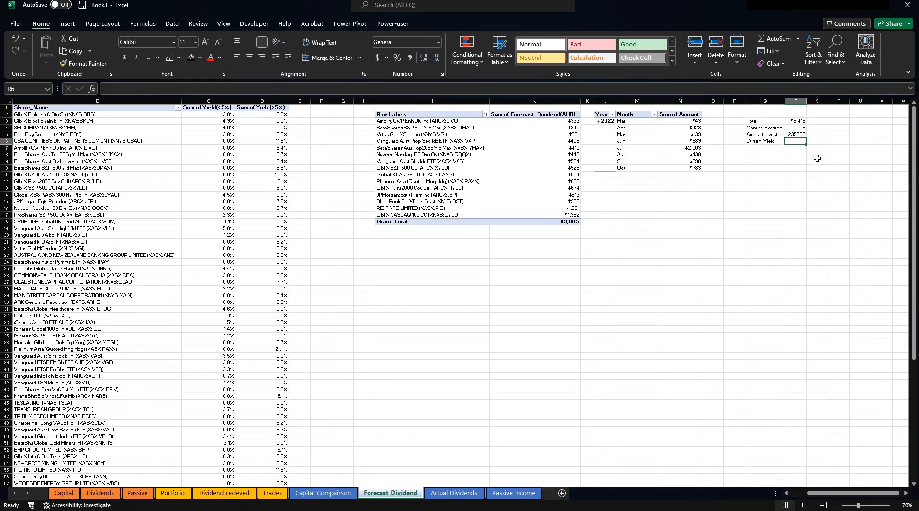
Enter =(R3/R5)*R4/12 in R6 and apply Percent Style, showing 1.5%.
{"action": "type", "text": "+"}
{"action": "left_click", "coordinate": [796, 121]}
{"action": "type", "text": "/"}
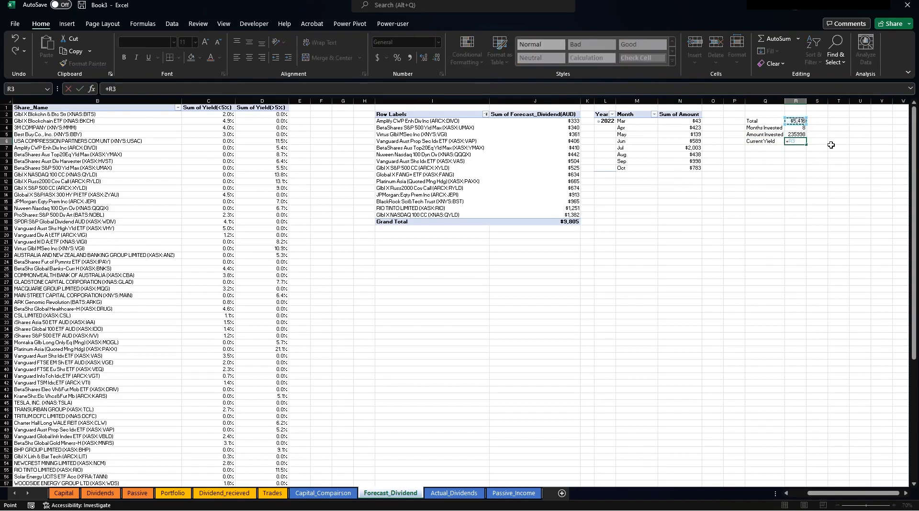
{"action": "left_click", "coordinate": [791, 133]}
{"action": "left_click", "coordinate": [345, 88]}
{"action": "type", "text": ")"}
{"action": "type", "text": "("}
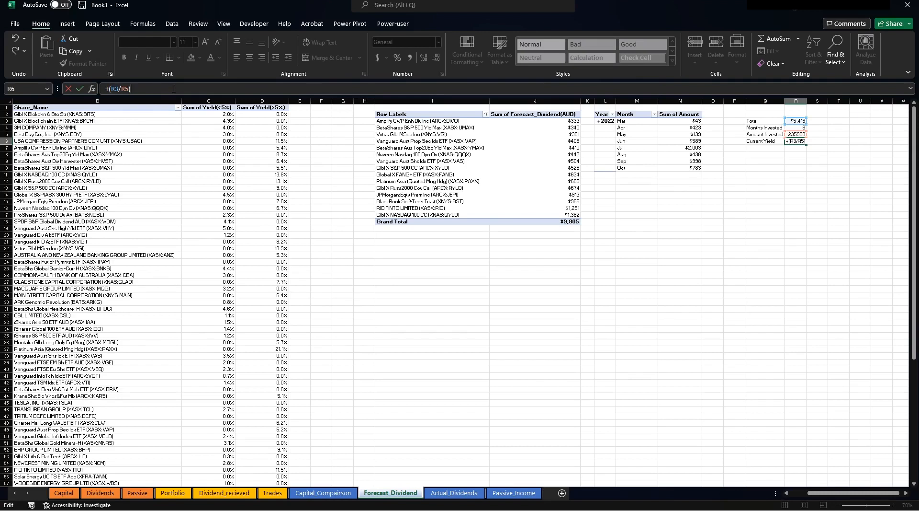
{"action": "type", "text": "*"}
{"action": "left_click", "coordinate": [800, 128]}
{"action": "type", "text": "/12"}
{"action": "key", "text": "Return"}
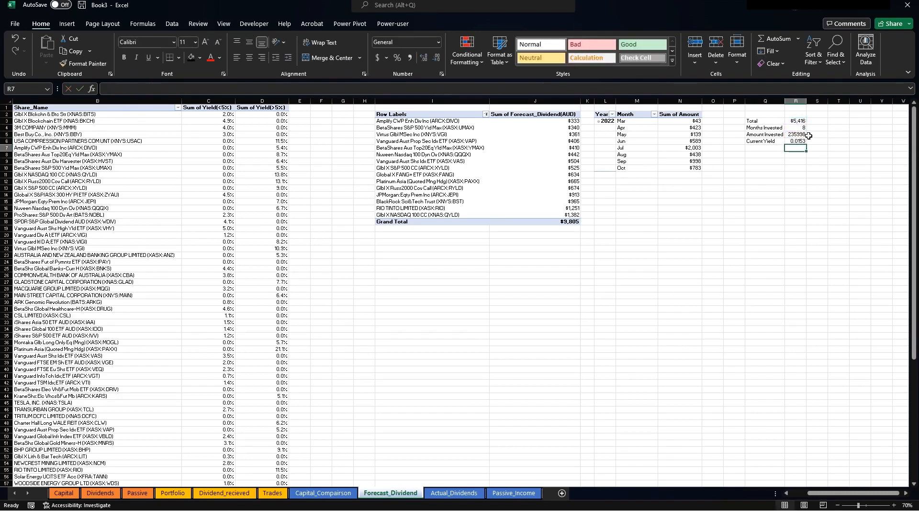
{"action": "left_click", "coordinate": [796, 141]}
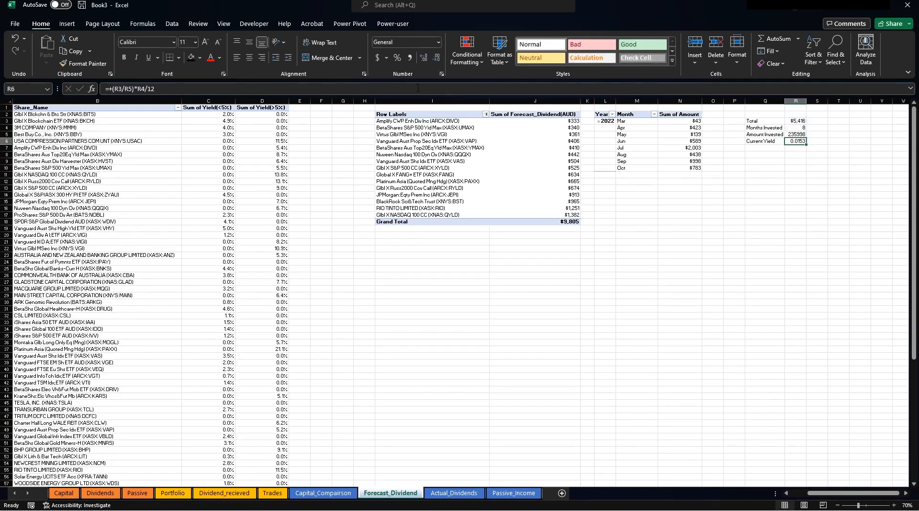
{"action": "left_click", "coordinate": [397, 58]}
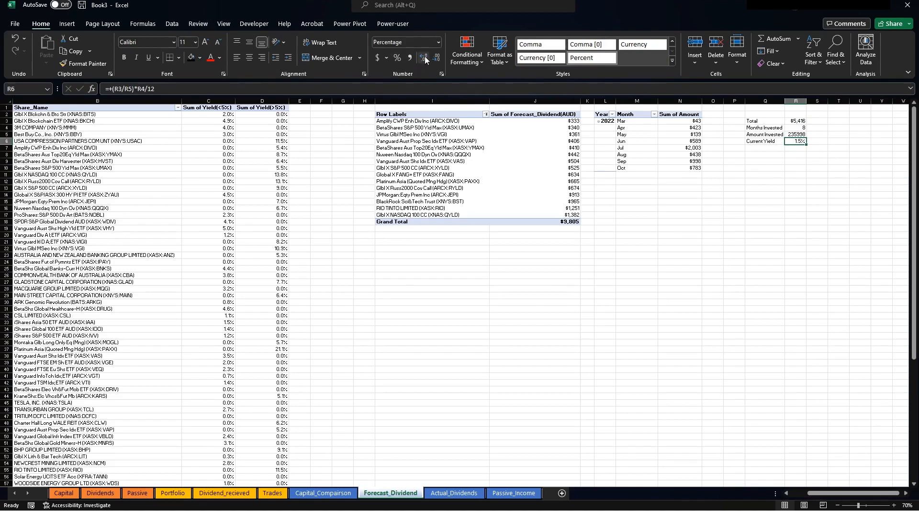
{"action": "left_click", "coordinate": [764, 184]}
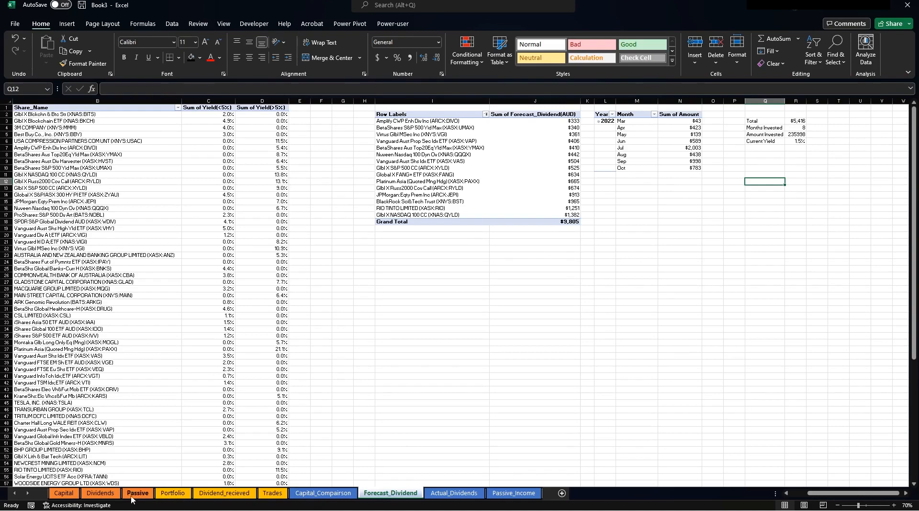
Replace the Actual Yield box's Capital_Comparison link with =Forecast_Dividend!R6.
{"action": "left_click", "coordinate": [100, 493]}
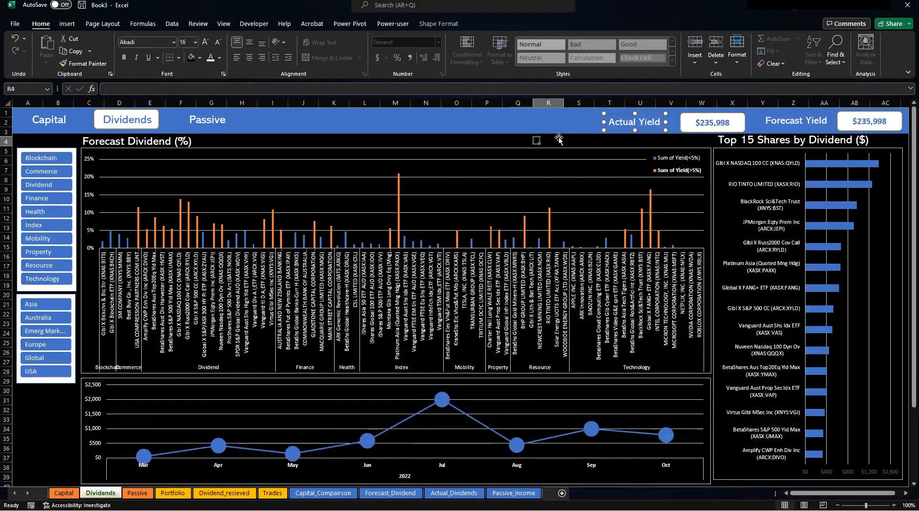
{"action": "left_click", "coordinate": [699, 124]}
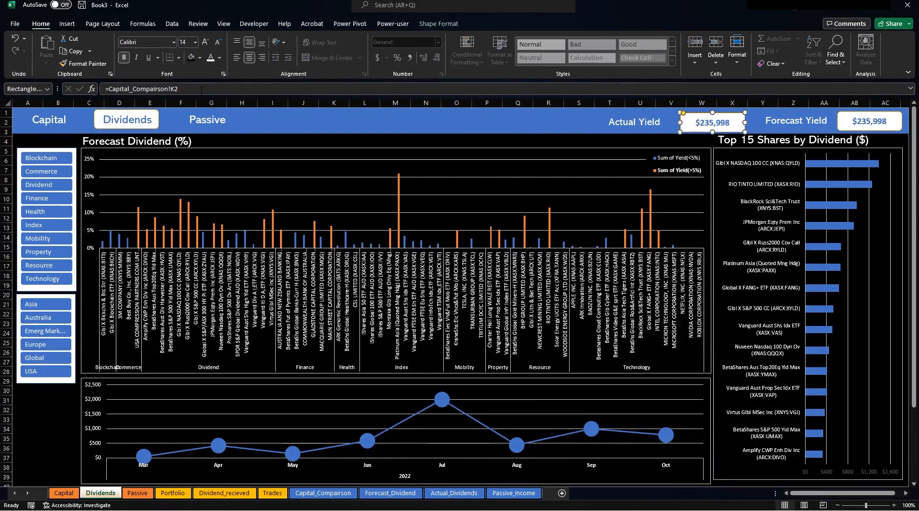
{"action": "left_click_drag", "start_coordinate": [178, 89], "coordinate": [109, 88]}
{"action": "key", "text": "BackSpace"}
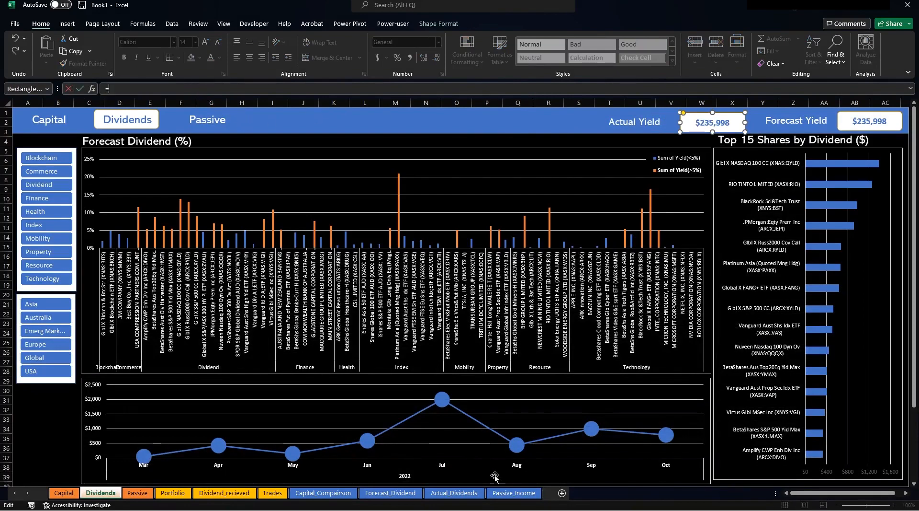
{"action": "left_click", "coordinate": [390, 492]}
{"action": "left_click", "coordinate": [799, 140]}
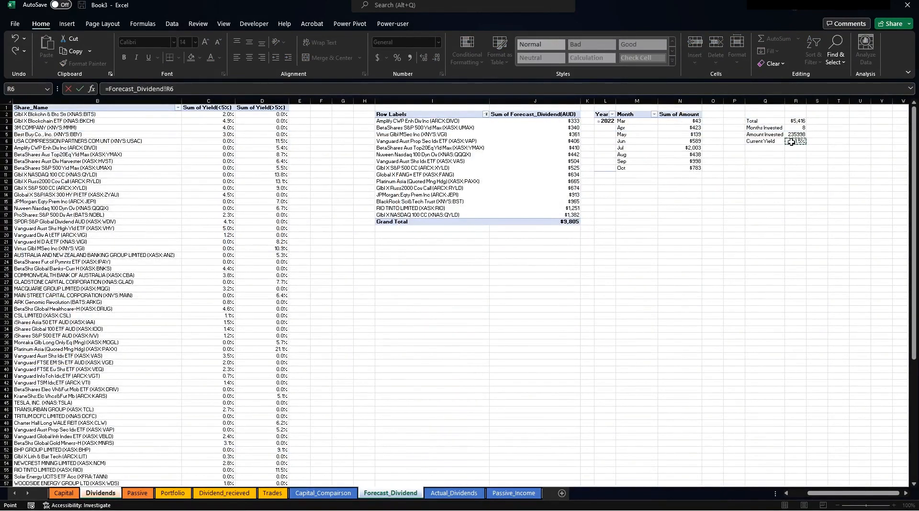
{"action": "key", "text": "Return"}
{"action": "left_click", "coordinate": [850, 124]}
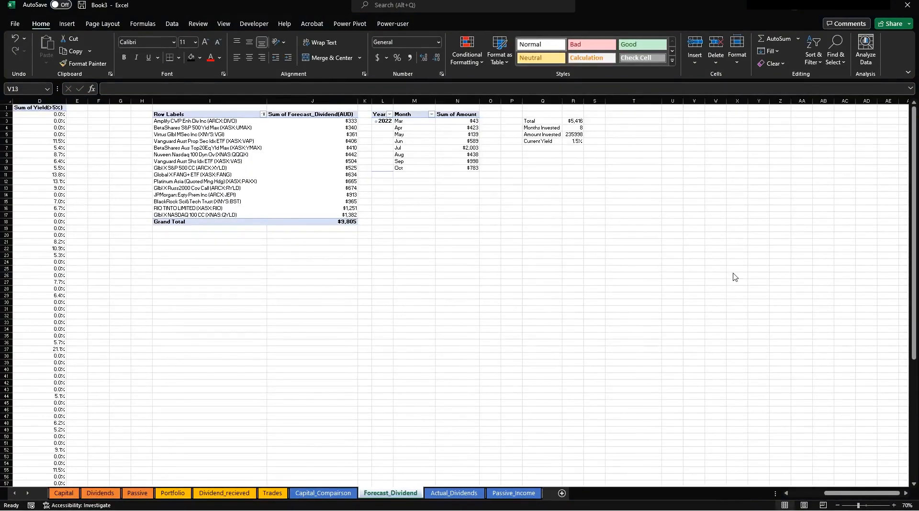
Add a Forecast Dividend label in T3 and sum Portfolio column Q beside it, giving $13,237.
{"action": "left_click", "coordinate": [638, 122]}
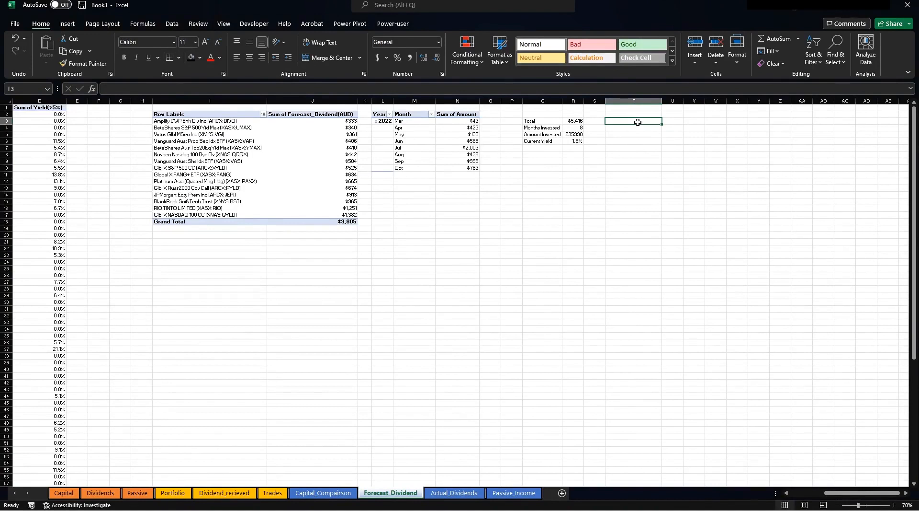
{"action": "type", "text": "Forecast Dividend"}
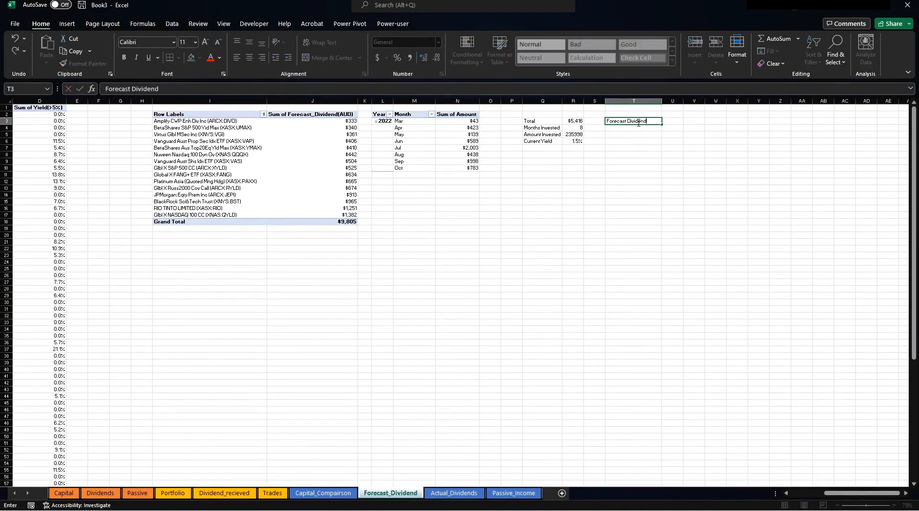
{"action": "key", "text": "Tab"}
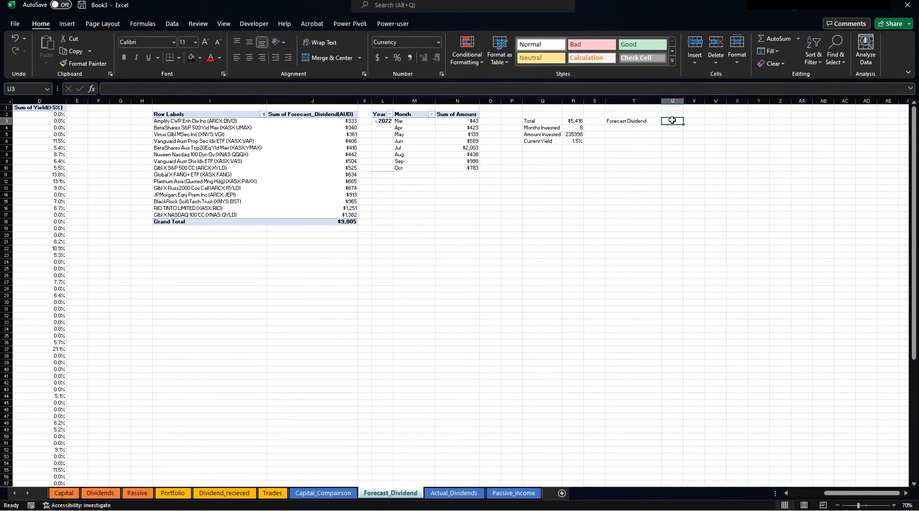
{"action": "type", "text": "+sum("}
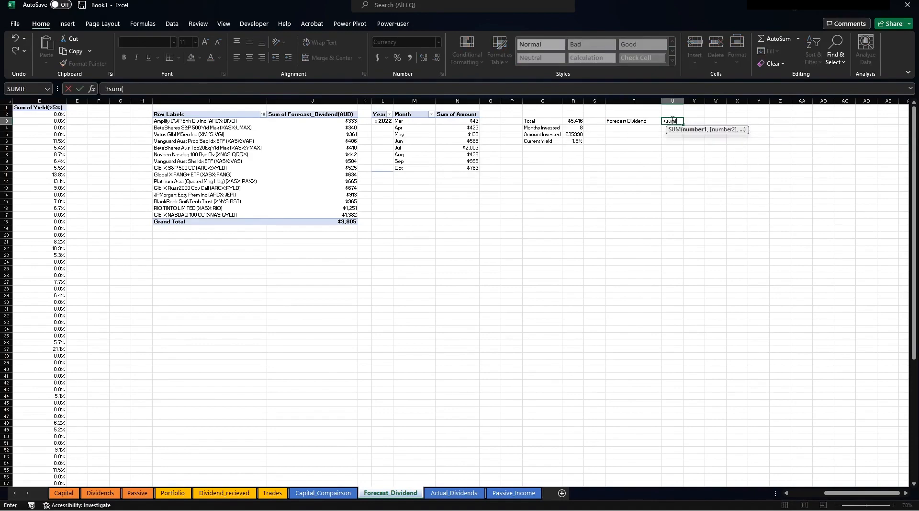
{"action": "left_click", "coordinate": [173, 492]}
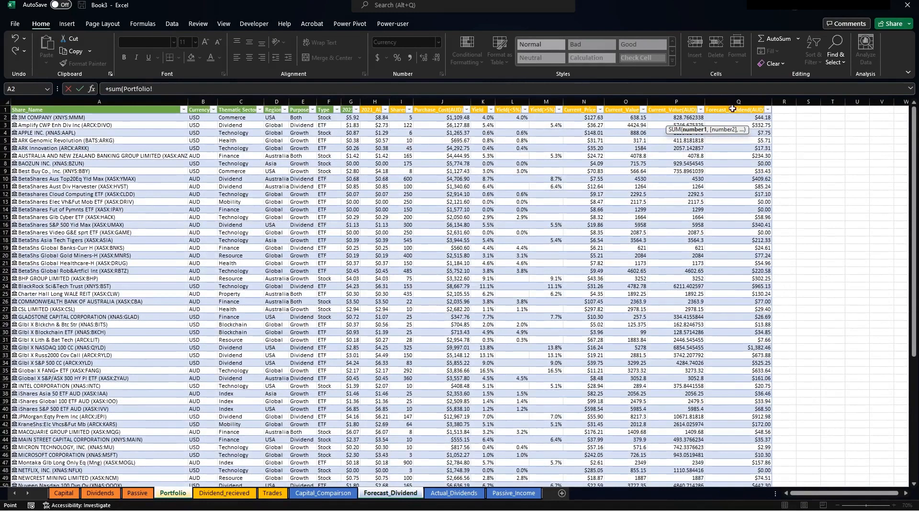
{"action": "left_click", "coordinate": [731, 101]}
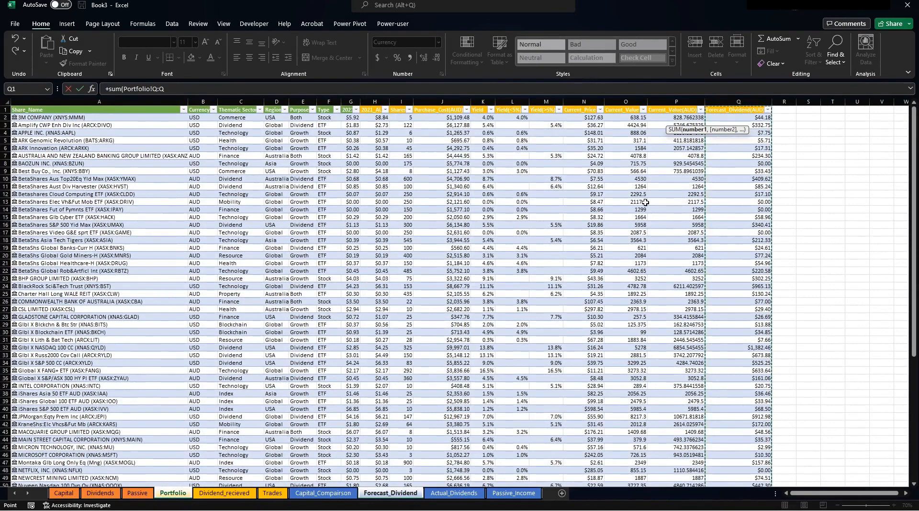
{"action": "key", "text": "Return"}
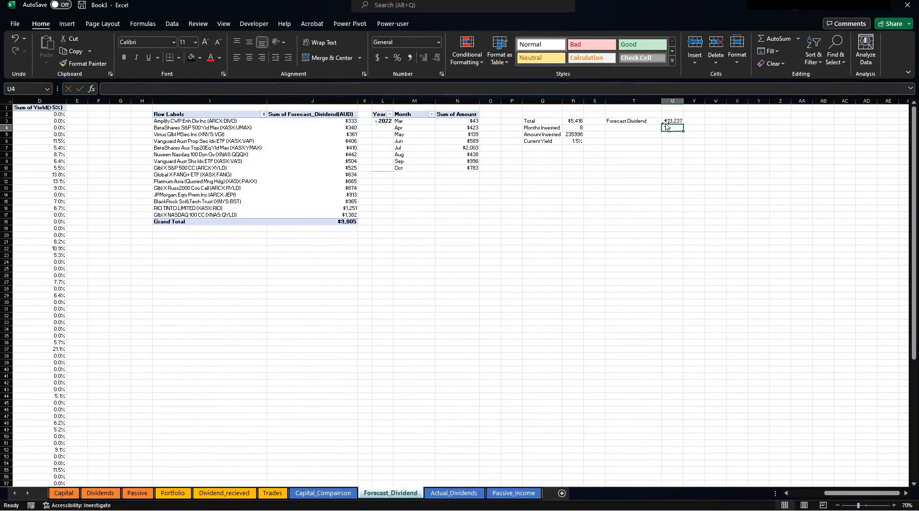
{"action": "left_click", "coordinate": [632, 129]}
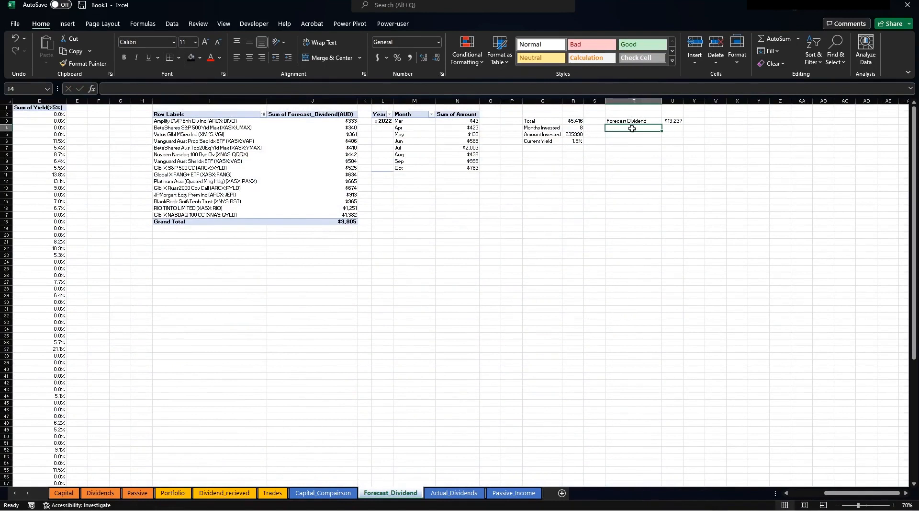
Type the Forecast Monthly, Forecast Weekly, Forecast Daily and Forecast Yield labels below Forecast Dividend.
{"action": "type", "text": "Forecast MNo"}
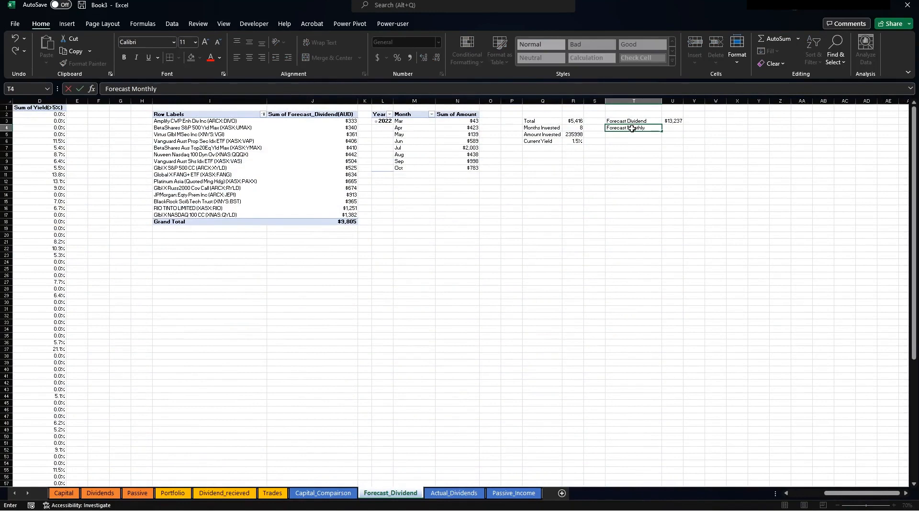
{"action": "key", "text": "Return"}
{"action": "type", "text": "Forecast W"}
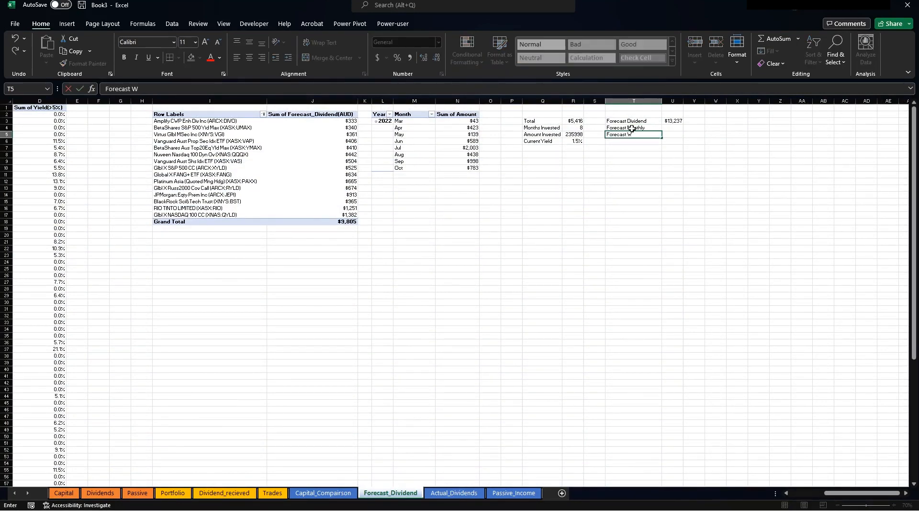
{"action": "type", "text": "eekly"}
{"action": "key", "text": "Return"}
{"action": "type", "text": "Forec"}
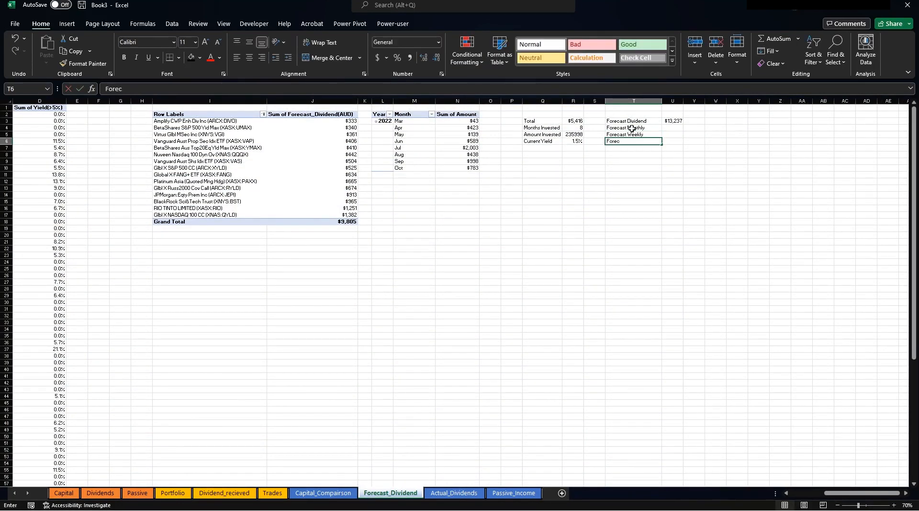
{"action": "type", "text": "ast Dail"}
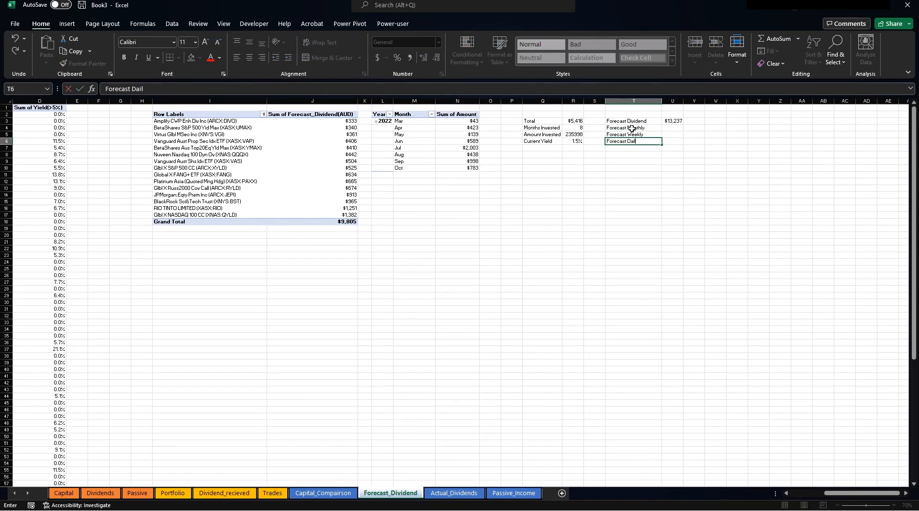
{"action": "type", "text": "y"}
{"action": "key", "text": "Return"}
{"action": "key", "text": "Return"}
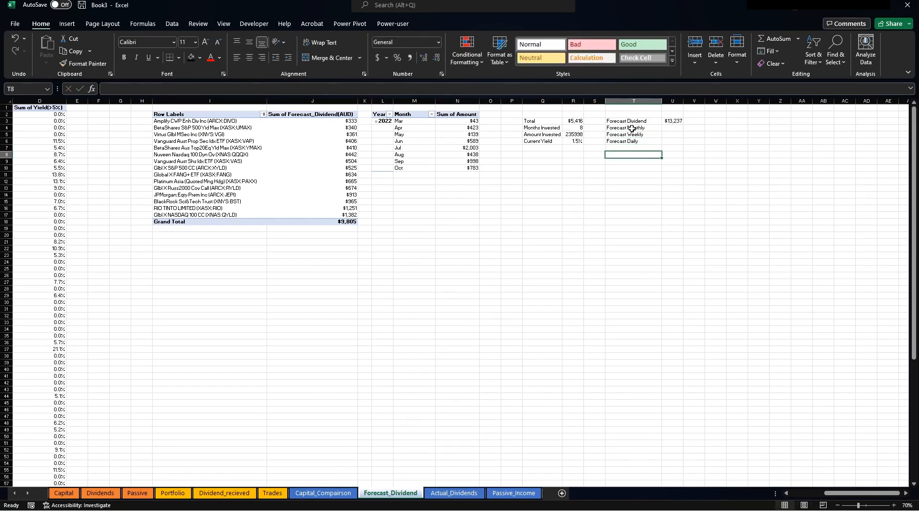
{"action": "type", "text": "Forecast Yield"}
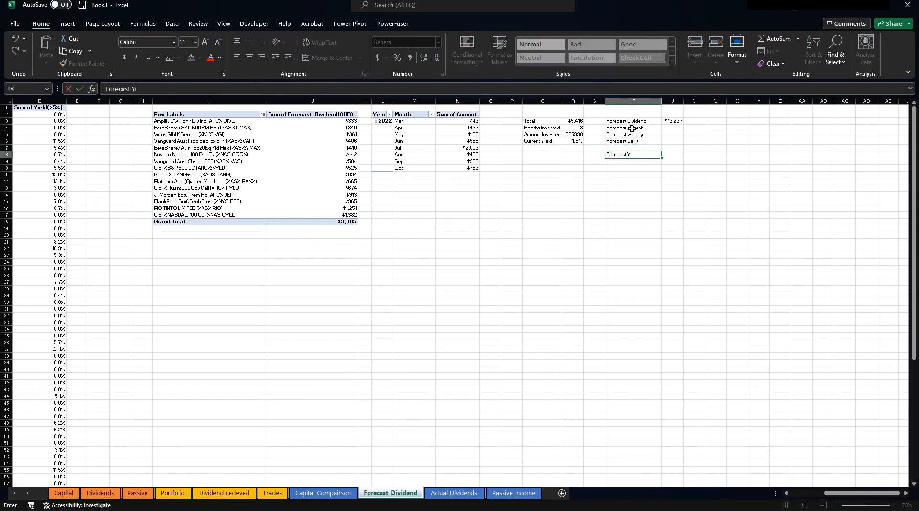
{"action": "left_click", "coordinate": [673, 128]}
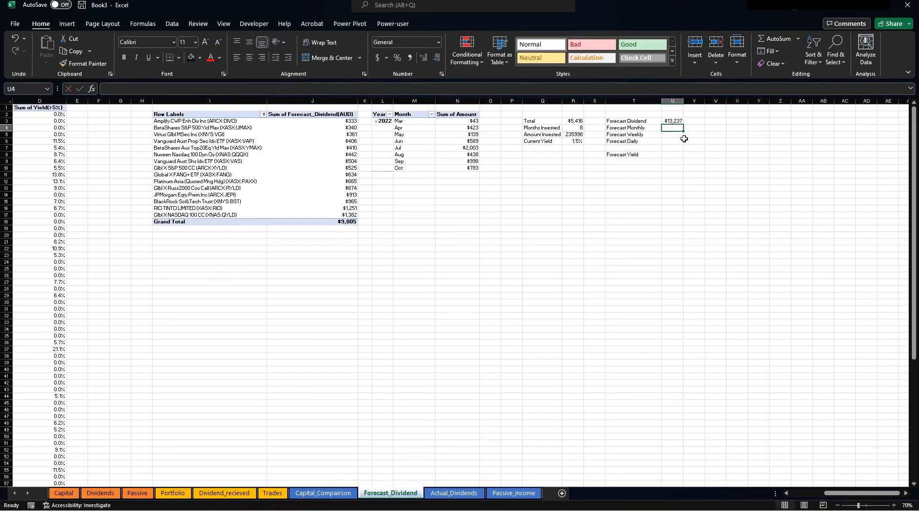
Enter +U3/12, +U3/56 and +U3/365 for the monthly, weekly and daily forecasts.
{"action": "type", "text": "+"}
{"action": "left_click", "coordinate": [676, 121]}
{"action": "type", "text": "/12"}
{"action": "key", "text": "Return"}
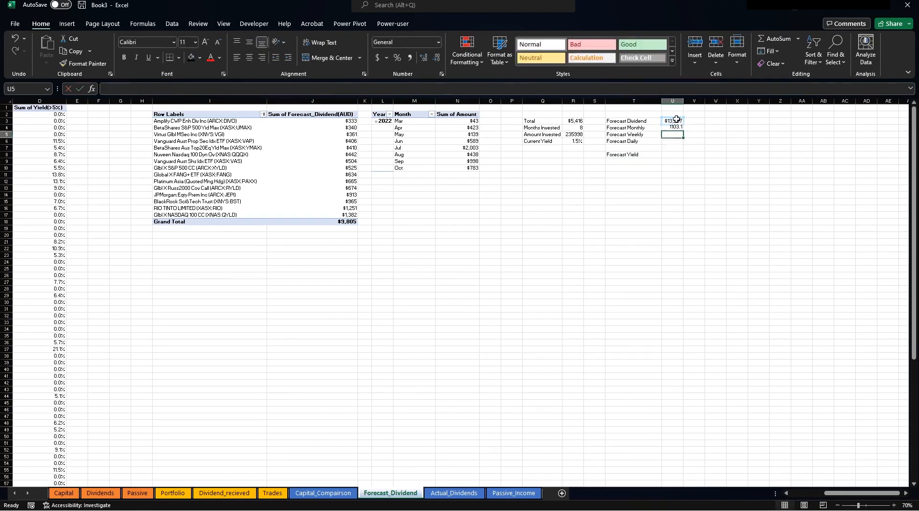
{"action": "type", "text": "+"}
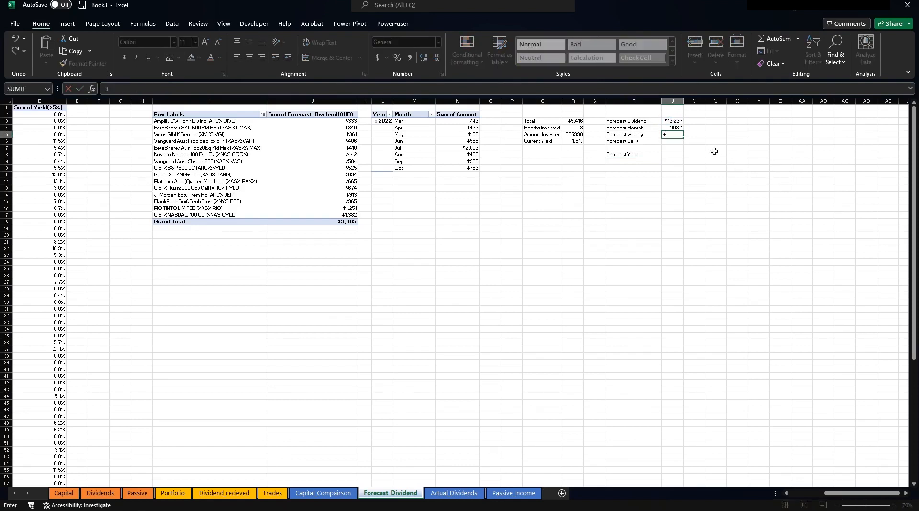
{"action": "left_click", "coordinate": [674, 121]}
{"action": "type", "text": "/56"}
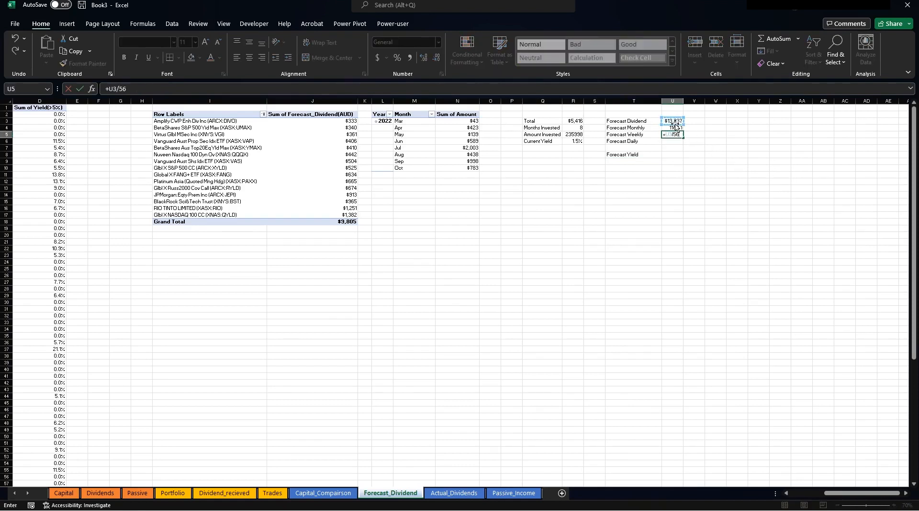
{"action": "key", "text": "Return"}
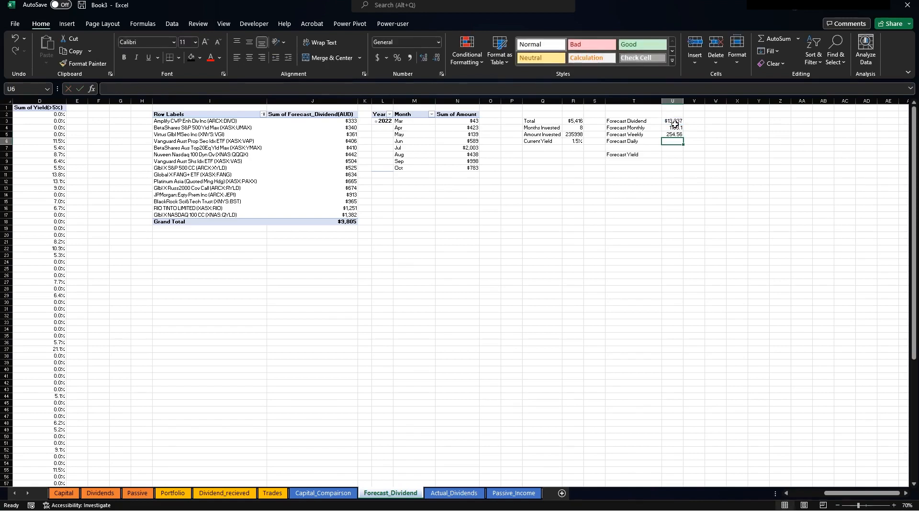
{"action": "type", "text": "+"}
{"action": "left_click", "coordinate": [671, 121]}
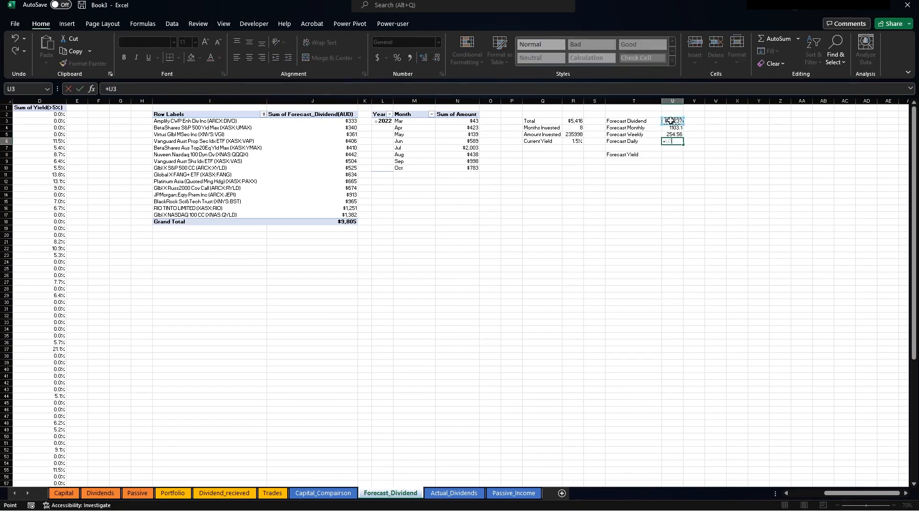
{"action": "type", "text": "/365"}
{"action": "key", "text": "Return"}
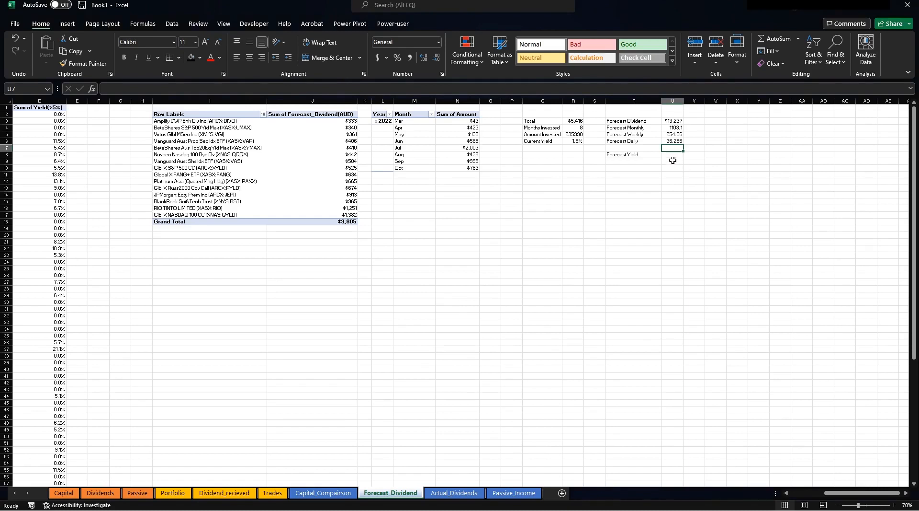
Enter the forecast yield formula +U3/R5 in U8.
{"action": "left_click", "coordinate": [674, 155]}
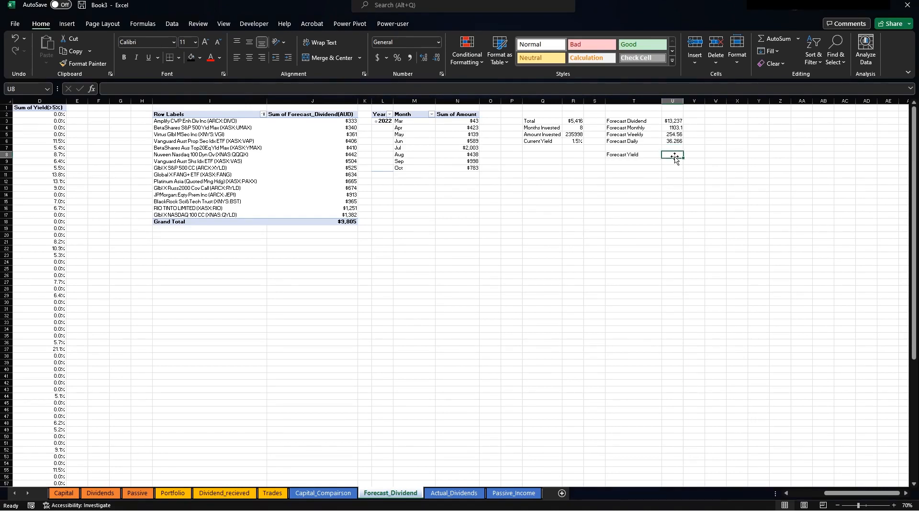
{"action": "type", "text": "+"}
{"action": "left_click", "coordinate": [675, 121]}
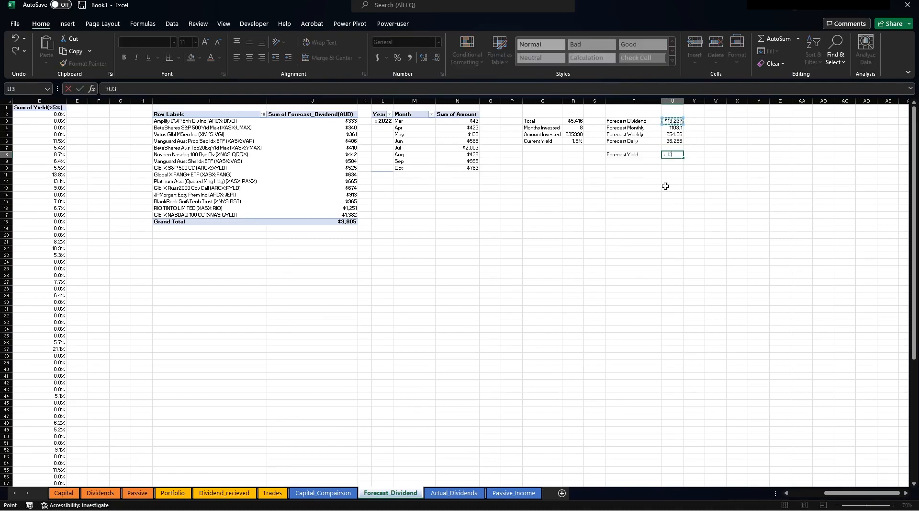
{"action": "type", "text": "/"}
{"action": "left_click", "coordinate": [564, 134]}
{"action": "key", "text": "Return"}
{"action": "left_click", "coordinate": [678, 156]}
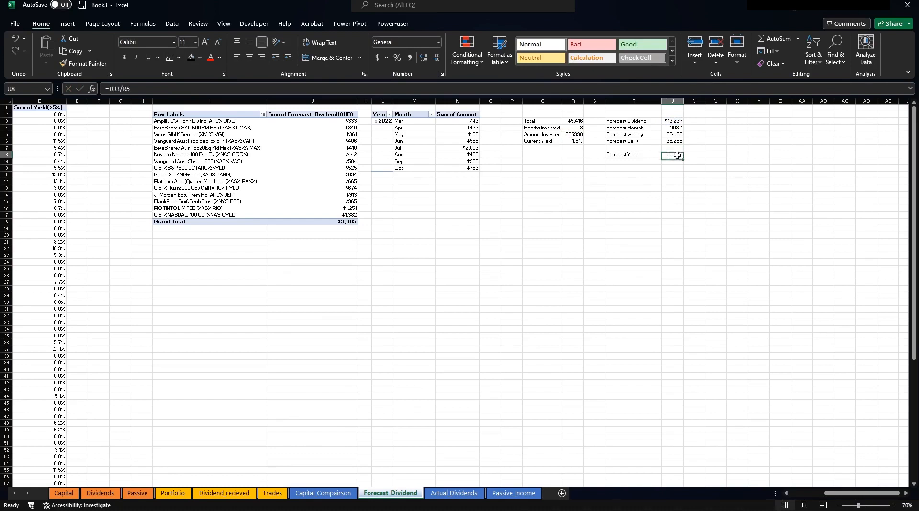
Format U8 as a percentage and link the Forecast Yield box to =Forecast_Dividend!U8, showing 5.6%.
{"action": "left_click", "coordinate": [398, 58]}
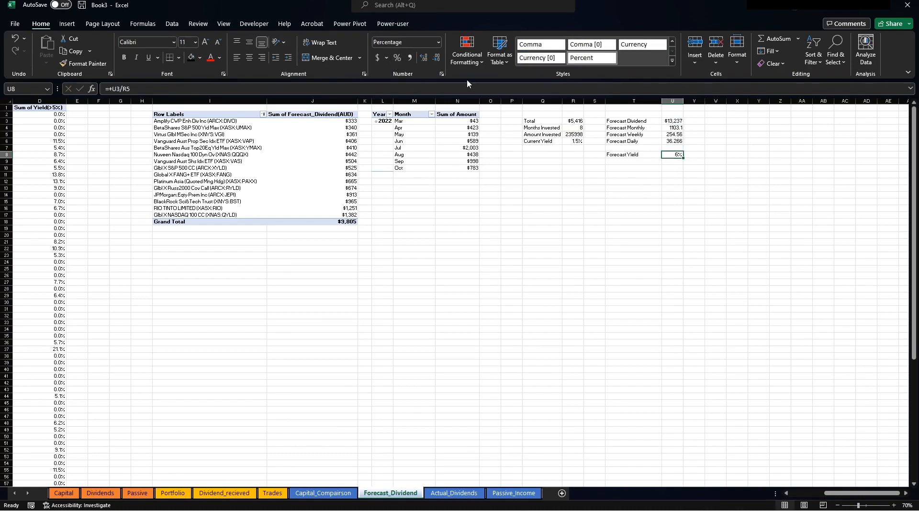
{"action": "left_click", "coordinate": [476, 237]}
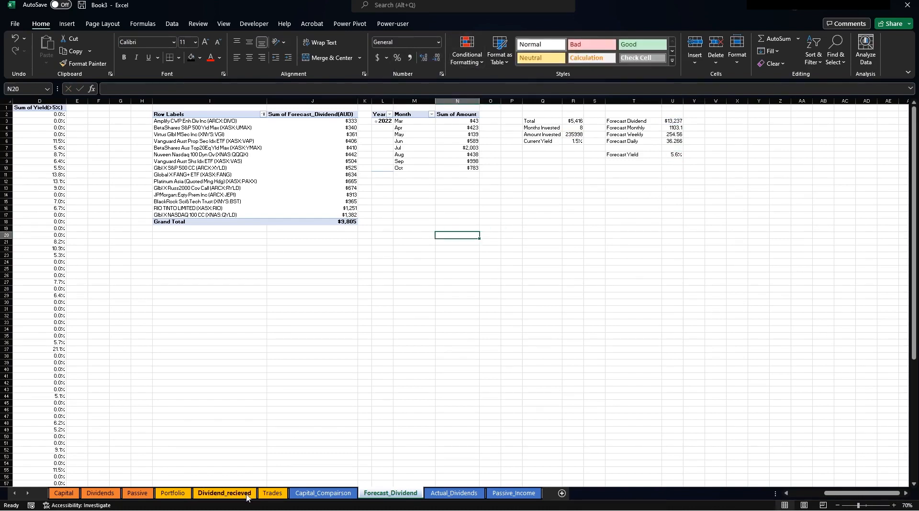
{"action": "left_click", "coordinate": [100, 493]}
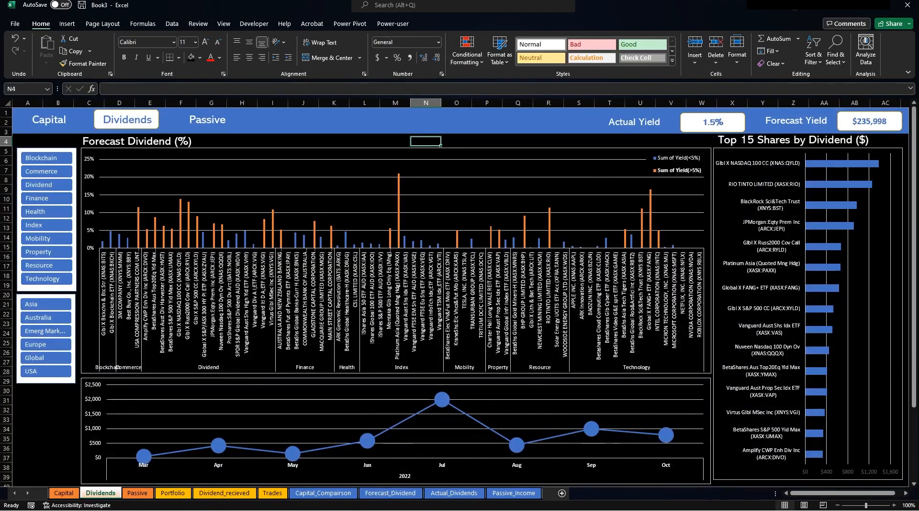
{"action": "left_click", "coordinate": [867, 123]}
{"action": "left_click_drag", "start_coordinate": [178, 89], "coordinate": [104, 89]}
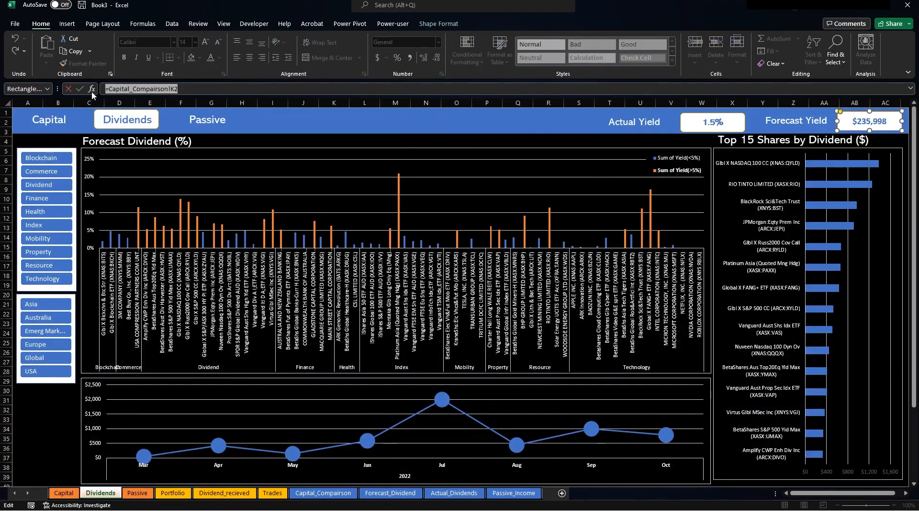
{"action": "type", "text": "="}
{"action": "left_click", "coordinate": [390, 492]}
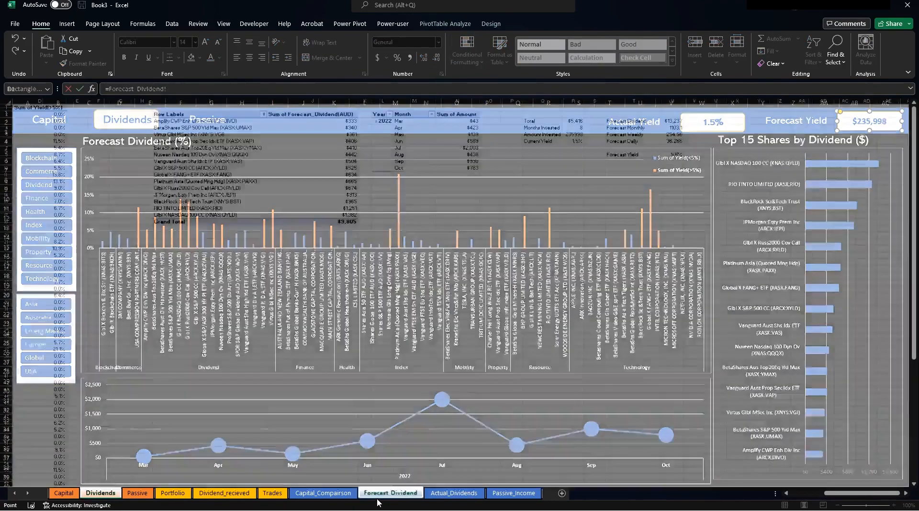
{"action": "left_click", "coordinate": [670, 151]}
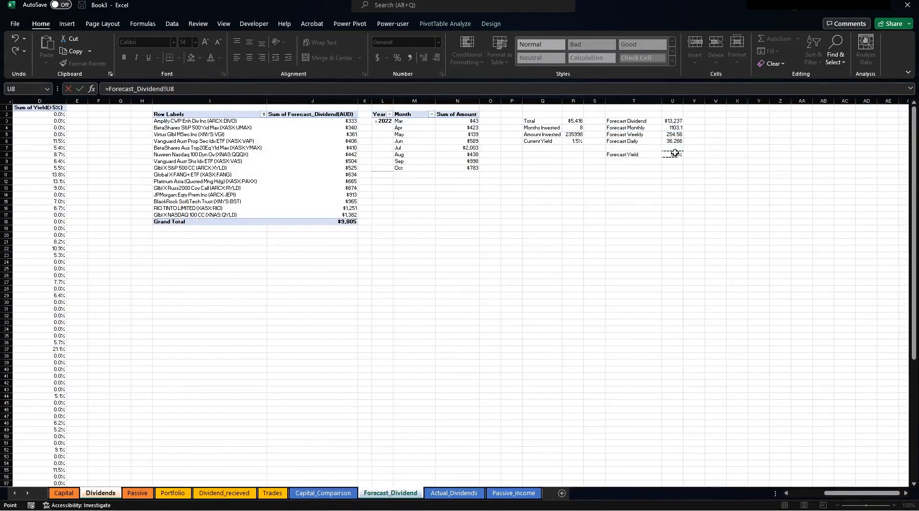
{"action": "left_click", "coordinate": [679, 154]}
{"action": "key", "text": "Return"}
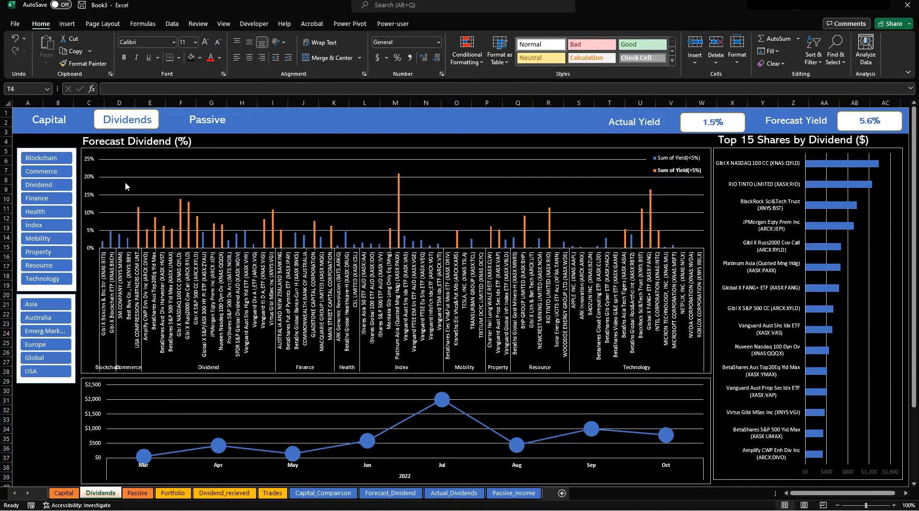
Paste the header (banner, Capital, Dividends buttons, 1.5% yield box) at the top of the Passive sheet.
{"action": "left_click", "coordinate": [18, 127]}
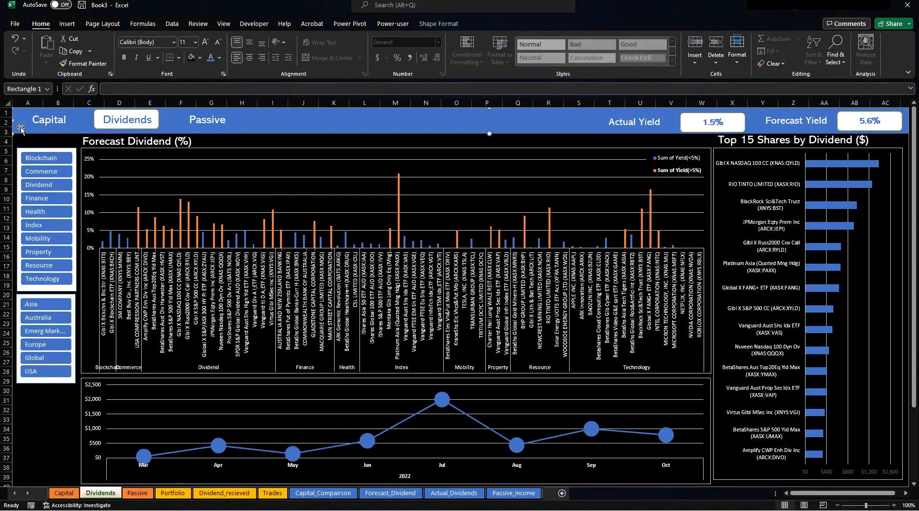
{"action": "left_click", "coordinate": [62, 123], "text": "ctrl"}
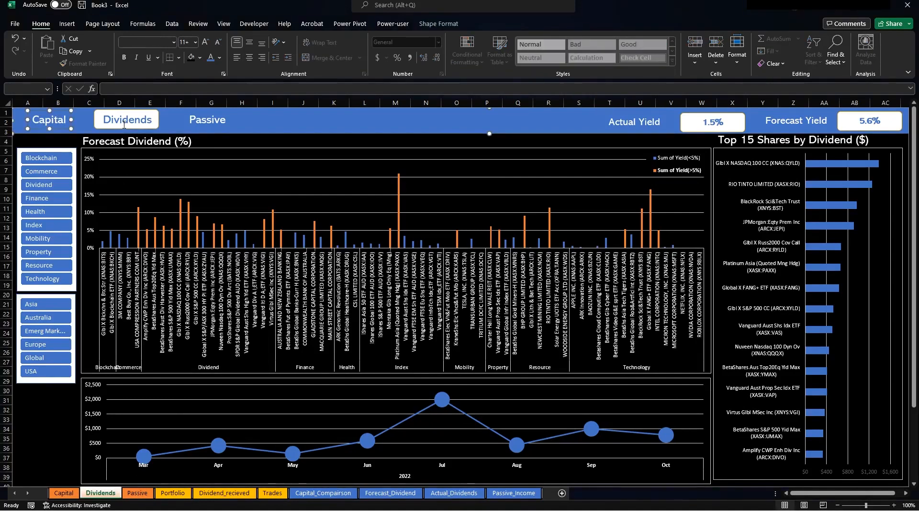
{"action": "left_click", "coordinate": [125, 124], "text": "ctrl"}
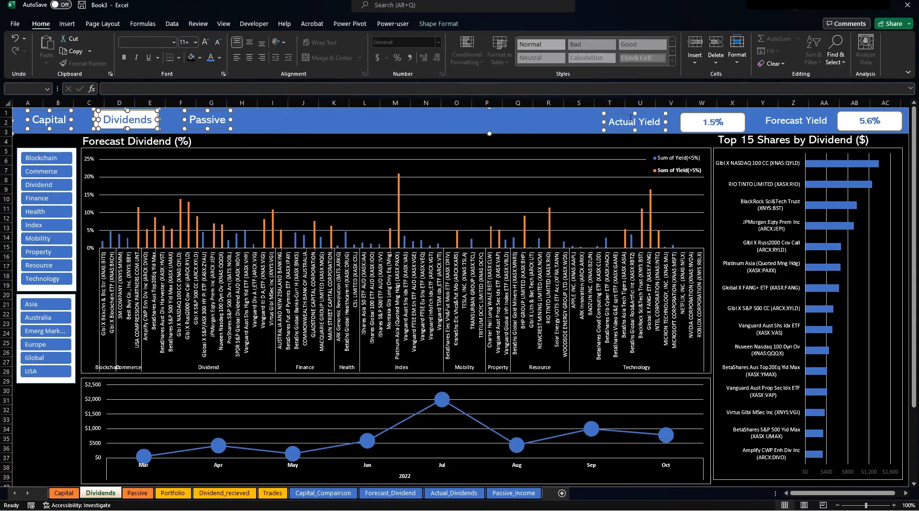
{"action": "left_click", "coordinate": [731, 122], "text": "ctrl"}
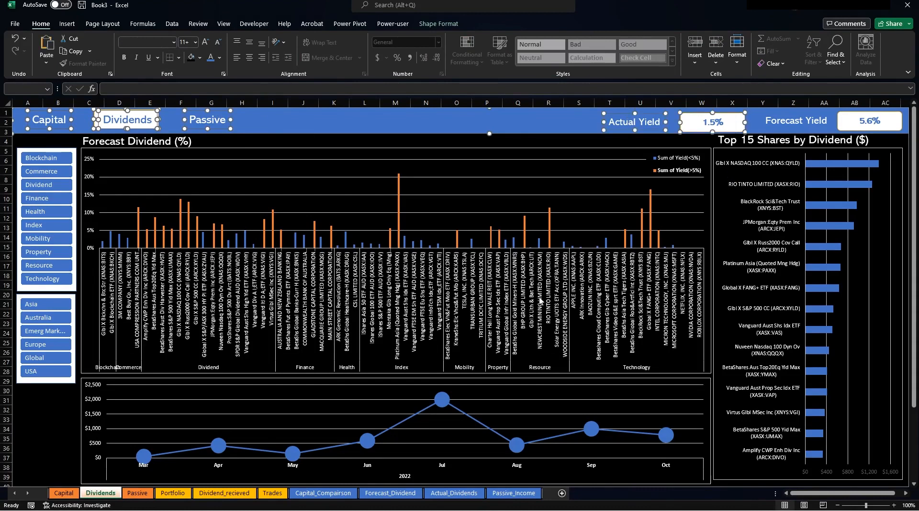
{"action": "left_click", "coordinate": [137, 492]}
{"action": "key", "text": "ctrl+v"}
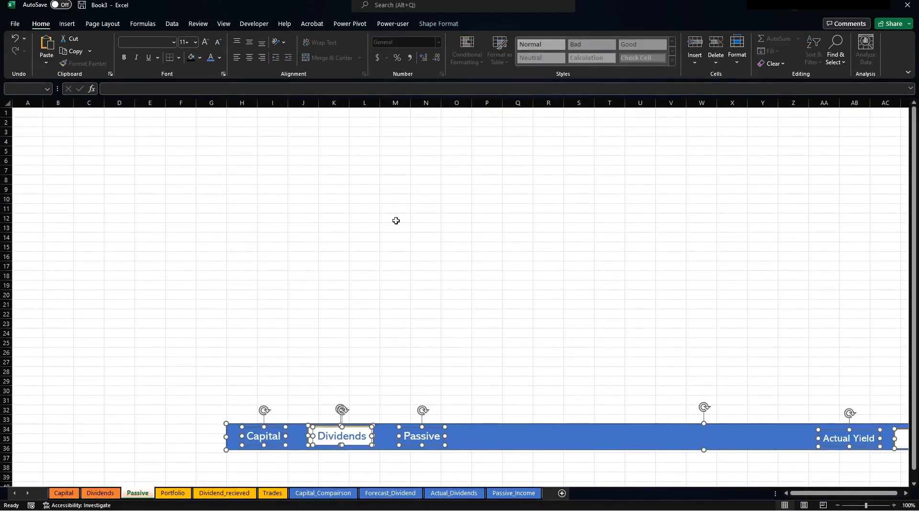
{"action": "left_click_drag", "start_coordinate": [572, 447], "coordinate": [349, 123]}
{"action": "left_click", "coordinate": [120, 161]}
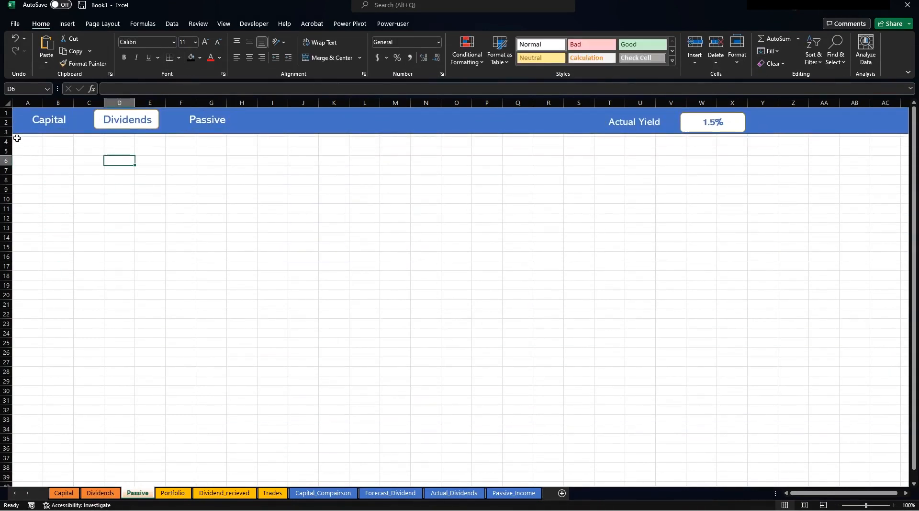
Fill every cell of the Passive sheet with a black background.
{"action": "left_click", "coordinate": [18, 138]}
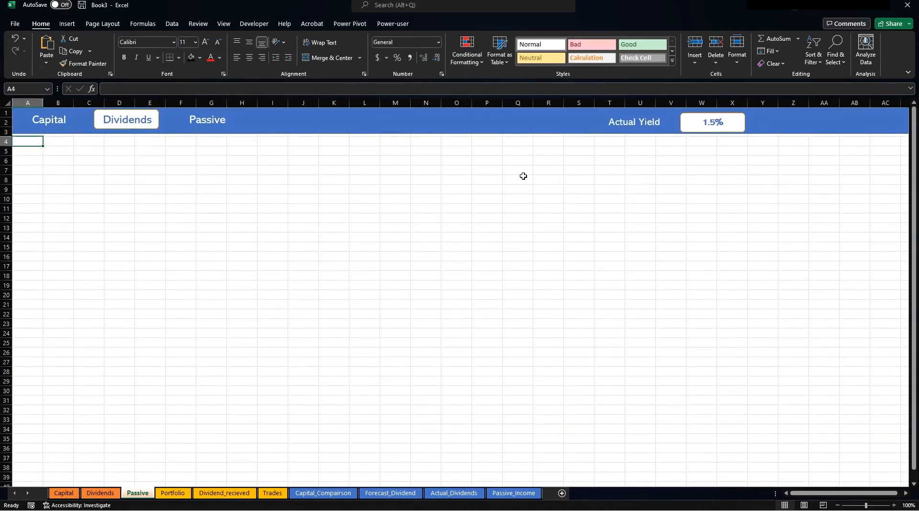
{"action": "key", "text": "Up"}
{"action": "key", "text": "Up"}
{"action": "key", "text": "Up"}
{"action": "key", "text": "shift+Right"}
{"action": "key", "text": "shift+Right"}
{"action": "key", "text": "shift+Right"}
{"action": "key", "text": "shift+Right"}
{"action": "key", "text": "shift+Right"}
{"action": "key", "text": "shift+Right"}
{"action": "key", "text": "shift+Right"}
{"action": "key", "text": "shift+Right"}
{"action": "key", "text": "shift+Right"}
{"action": "key", "text": "shift+Right"}
{"action": "key", "text": "shift+Right"}
{"action": "key", "text": "shift+Right"}
{"action": "key", "text": "shift+Right"}
{"action": "key", "text": "shift+Right"}
{"action": "key", "text": "shift+Right"}
{"action": "key", "text": "shift+Right"}
{"action": "key", "text": "shift+Right"}
{"action": "key", "text": "shift+Right"}
{"action": "key", "text": "shift+Right"}
{"action": "key", "text": "shift+Right"}
{"action": "key", "text": "shift+Right"}
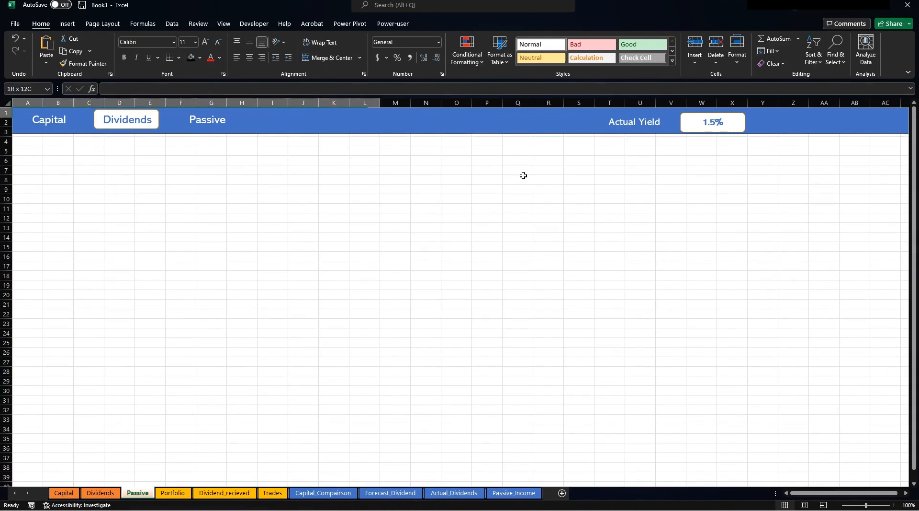
{"action": "key", "text": "shift+Down"}
{"action": "key", "text": "shift+Down"}
{"action": "key", "text": "shift+Down"}
{"action": "key", "text": "shift+Down"}
{"action": "key", "text": "shift+Down"}
{"action": "key", "text": "shift+Down"}
{"action": "key", "text": "shift+Down"}
{"action": "key", "text": "shift+Down"}
{"action": "key", "text": "shift+Down"}
{"action": "key", "text": "shift+Down"}
{"action": "key", "text": "shift+Down"}
{"action": "key", "text": "shift+Down"}
{"action": "key", "text": "shift+Down"}
{"action": "key", "text": "shift+Down"}
{"action": "key", "text": "shift+Down"}
{"action": "key", "text": "shift+Down"}
{"action": "key", "text": "shift+Down"}
{"action": "key", "text": "shift+Down"}
{"action": "key", "text": "shift+Down"}
{"action": "key", "text": "shift+Down"}
{"action": "key", "text": "shift+Down"}
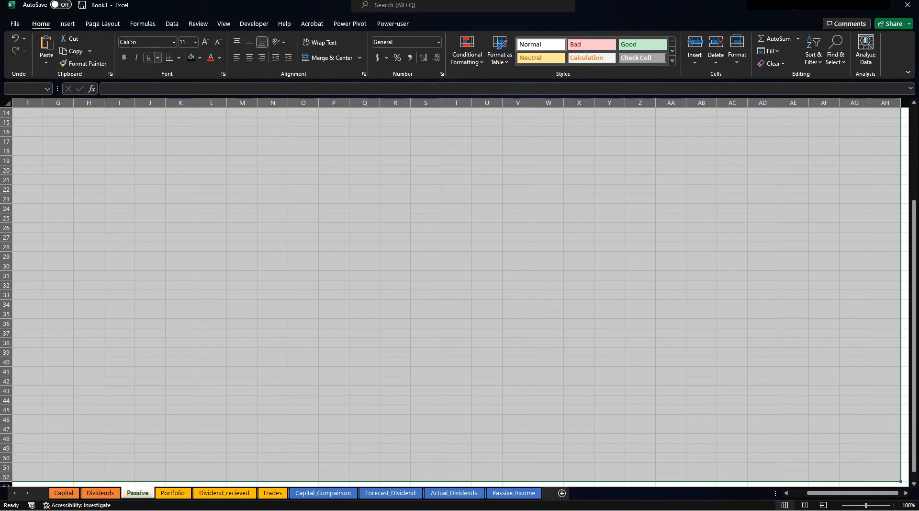
{"action": "scroll", "coordinate": [302, 210], "scroll_direction": "up", "scroll_amount": 4}
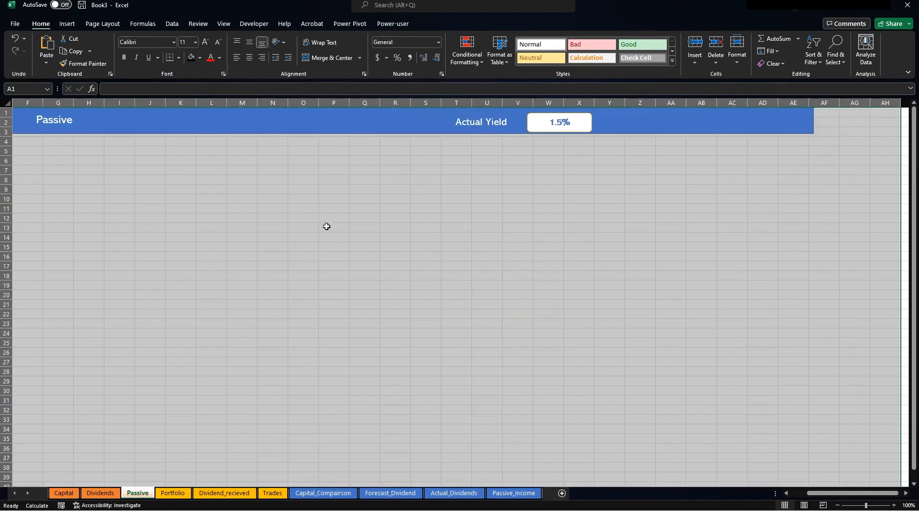
{"action": "left_click", "coordinate": [191, 58]}
{"action": "left_click", "coordinate": [211, 219]}
{"action": "left_click", "coordinate": [151, 176]}
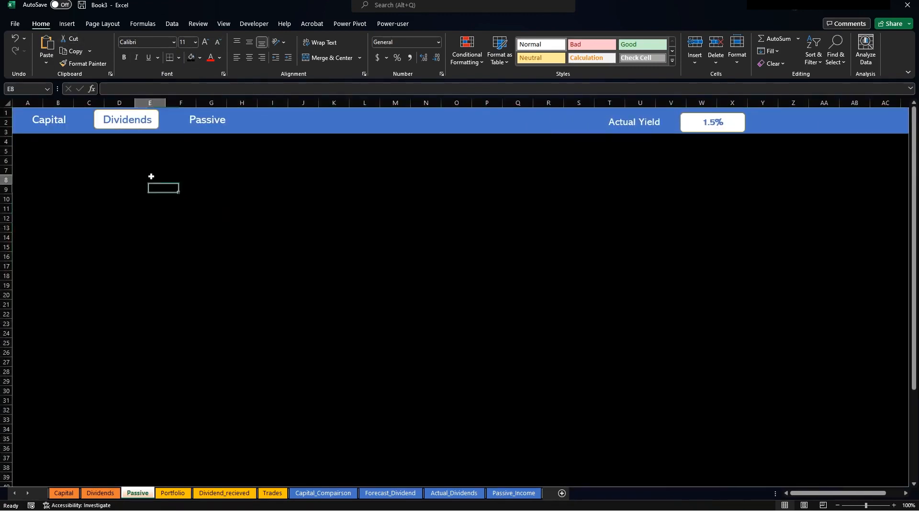
Recolour the Passive label's text in the header.
{"action": "left_click", "coordinate": [182, 123]}
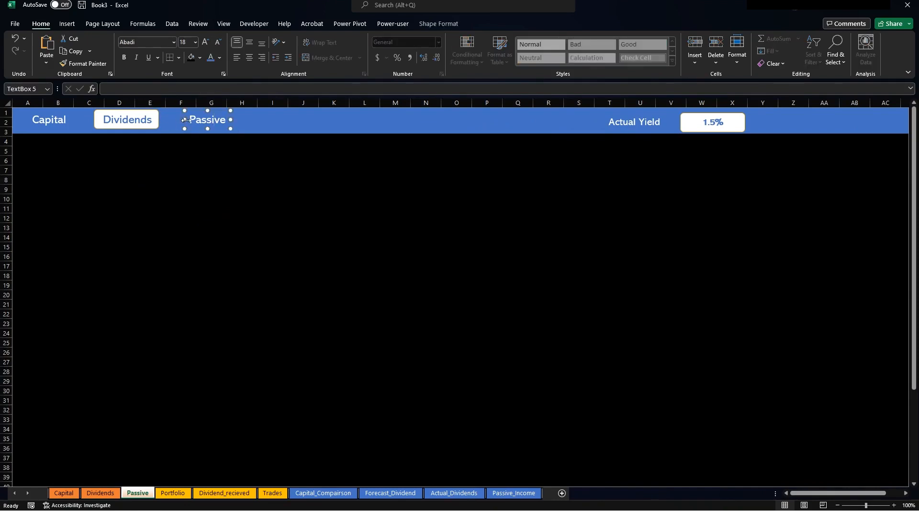
{"action": "left_click_drag", "start_coordinate": [194, 116], "coordinate": [282, 117]}
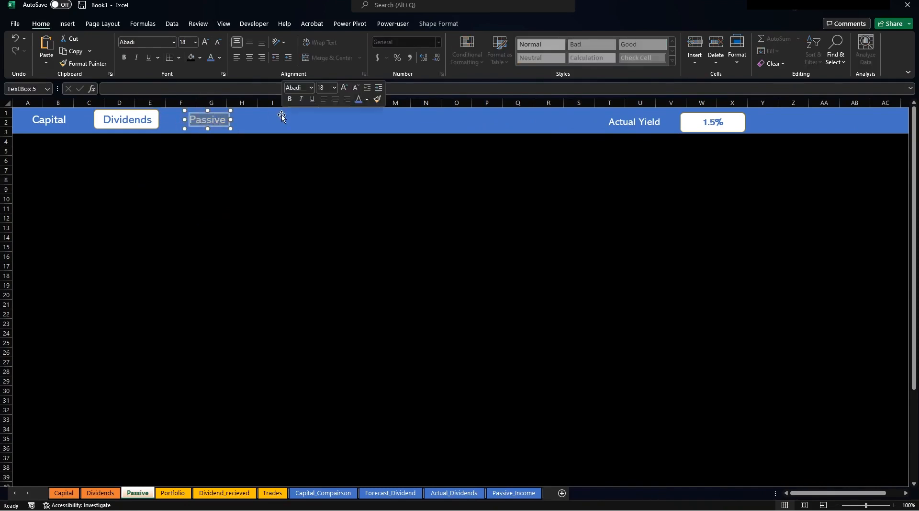
{"action": "left_click", "coordinate": [212, 57]}
Turn the Dividends label text white.
{"action": "left_click", "coordinate": [154, 113]}
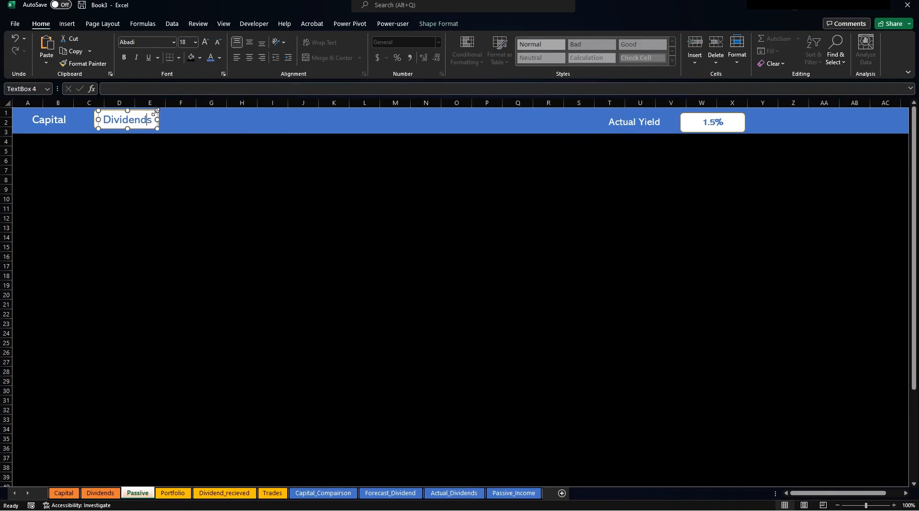
{"action": "left_click", "coordinate": [94, 115]}
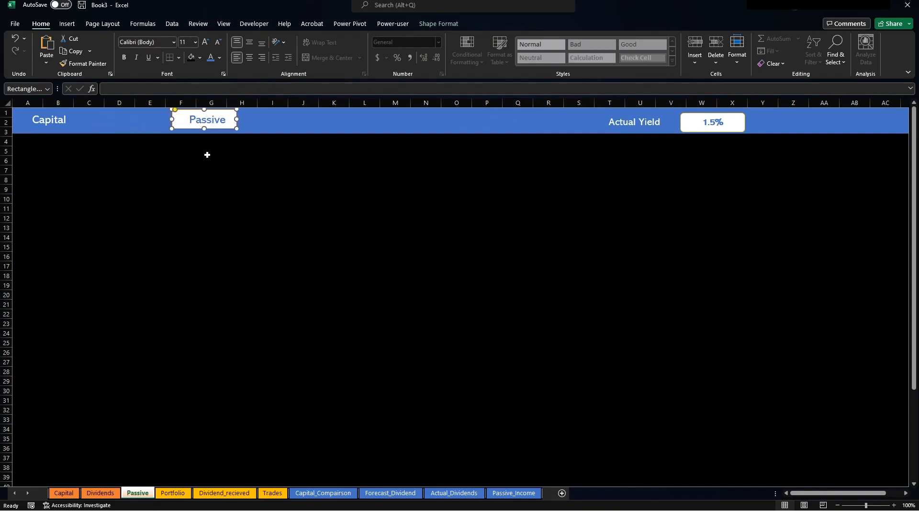
{"action": "left_click", "coordinate": [129, 118]}
{"action": "left_click_drag", "start_coordinate": [105, 123], "coordinate": [157, 120]}
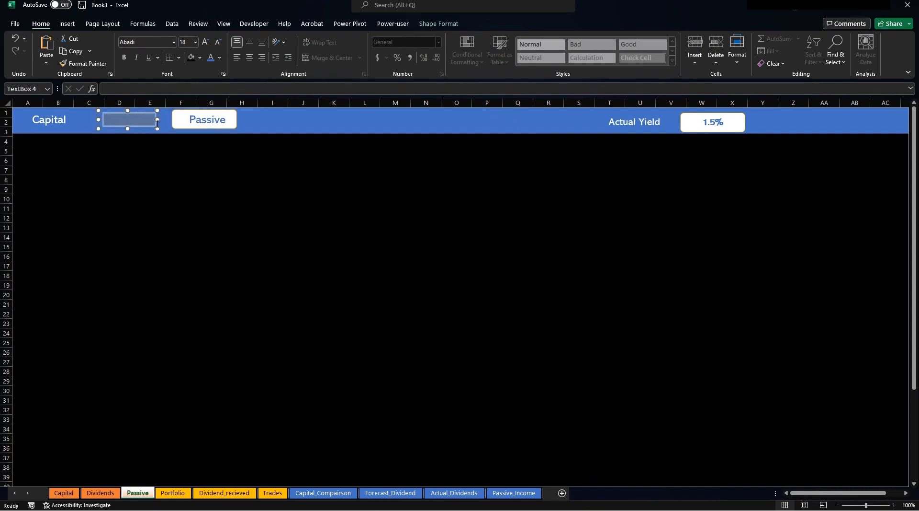
{"action": "left_click", "coordinate": [223, 56]}
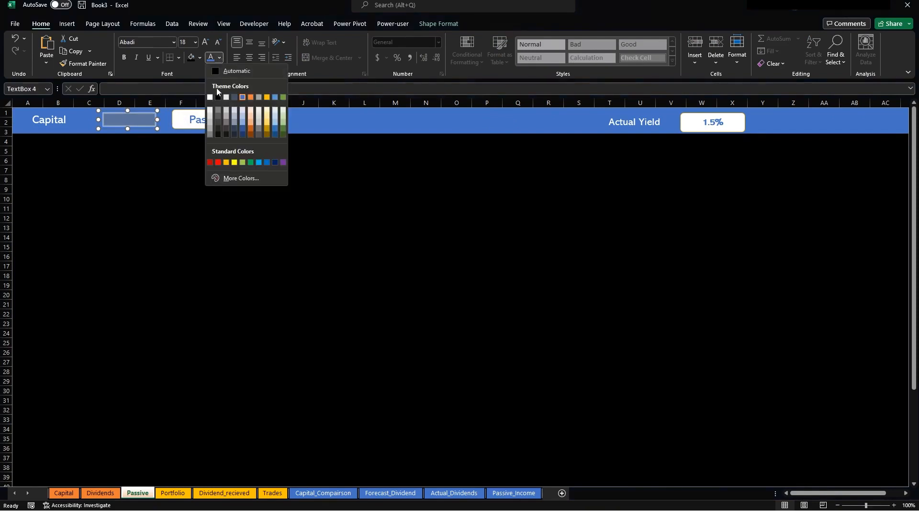
{"action": "left_click", "coordinate": [211, 98]}
{"action": "left_click", "coordinate": [207, 193]}
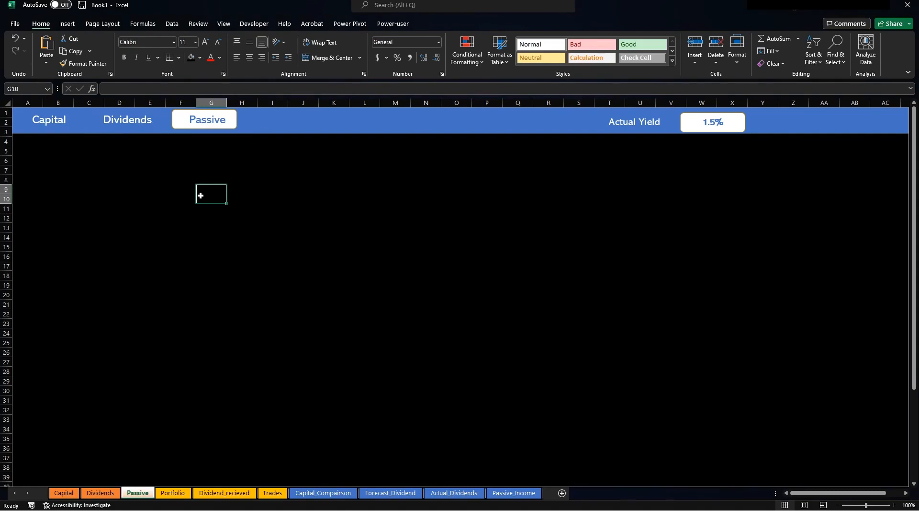
Hyperlink the Passive sheet's Capital label to the Capital sheet.
{"action": "left_click", "coordinate": [55, 117]}
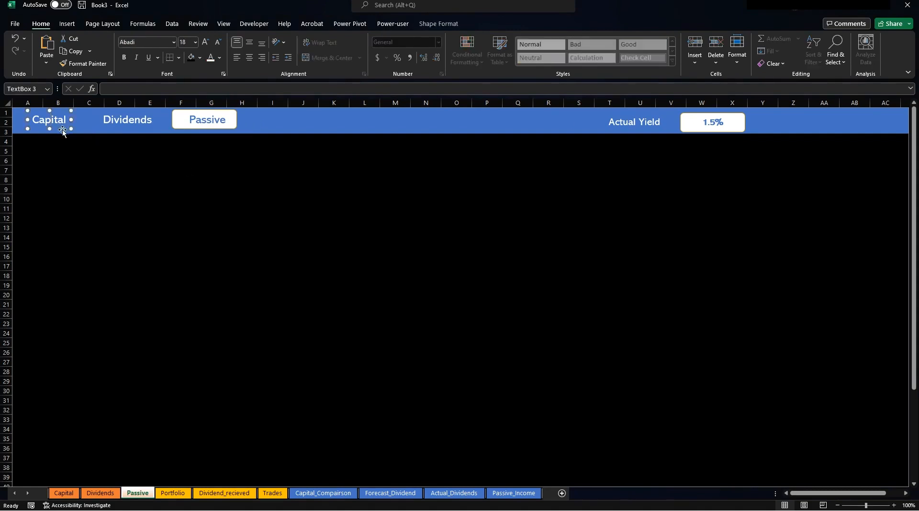
{"action": "right_click", "coordinate": [60, 130]}
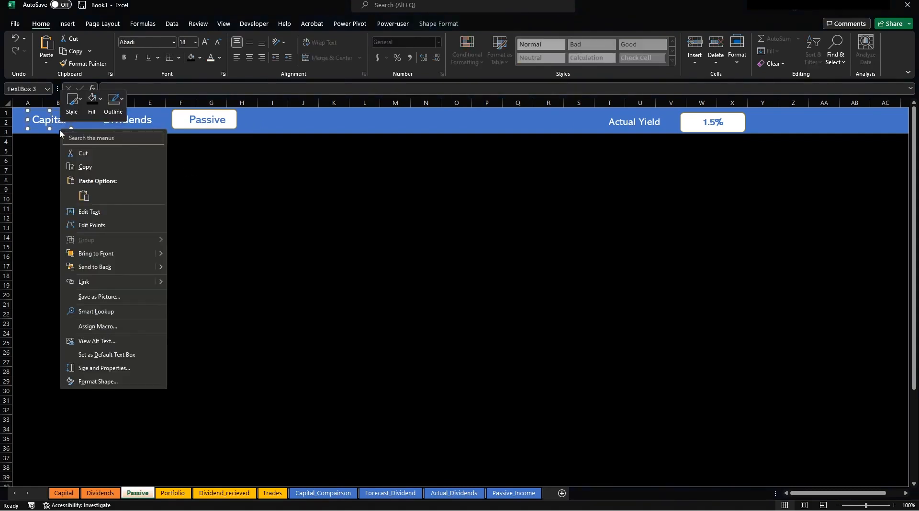
{"action": "left_click", "coordinate": [99, 281]}
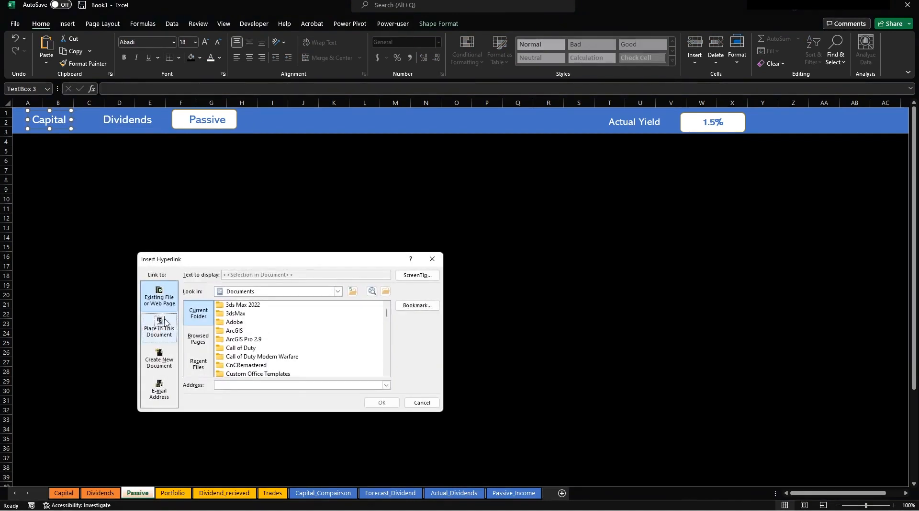
{"action": "left_click", "coordinate": [163, 323]}
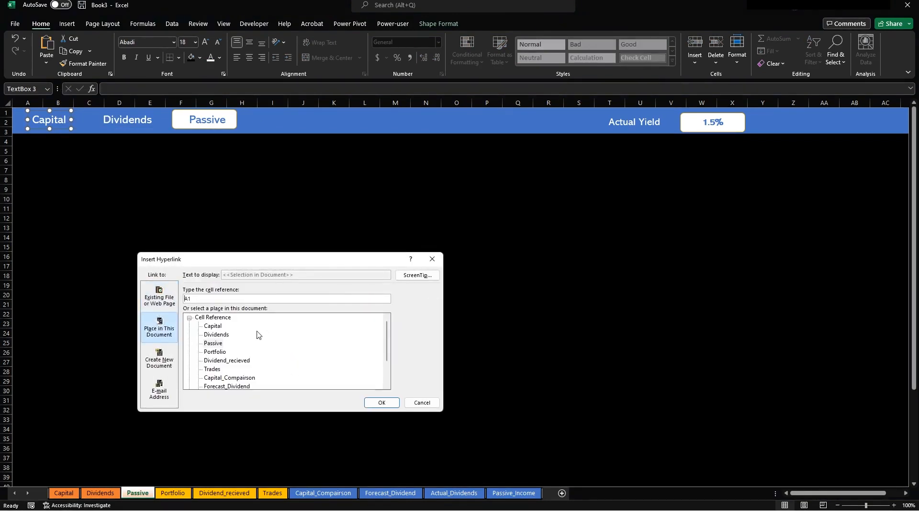
{"action": "left_click", "coordinate": [218, 327]}
{"action": "left_click", "coordinate": [391, 405]}
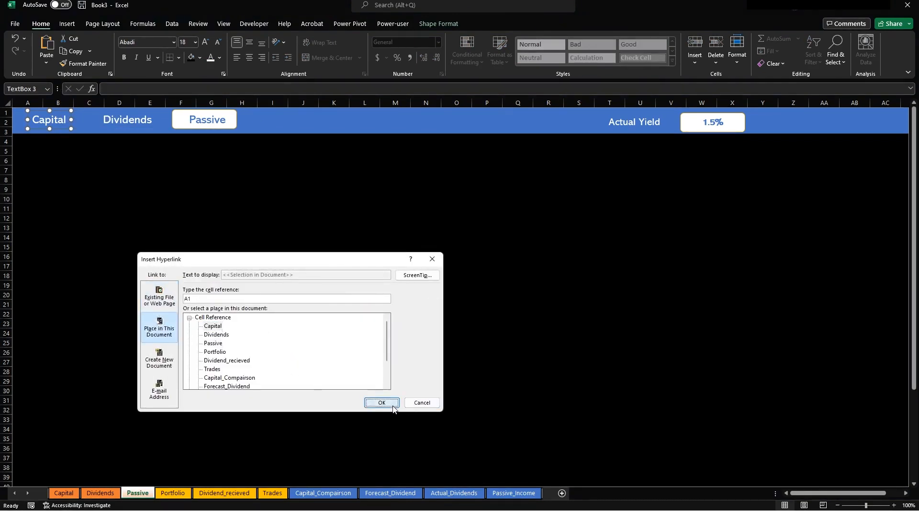
On the Dividends sheet, hyperlink the Capital label to the Capital sheet.
{"action": "left_click", "coordinate": [102, 493]}
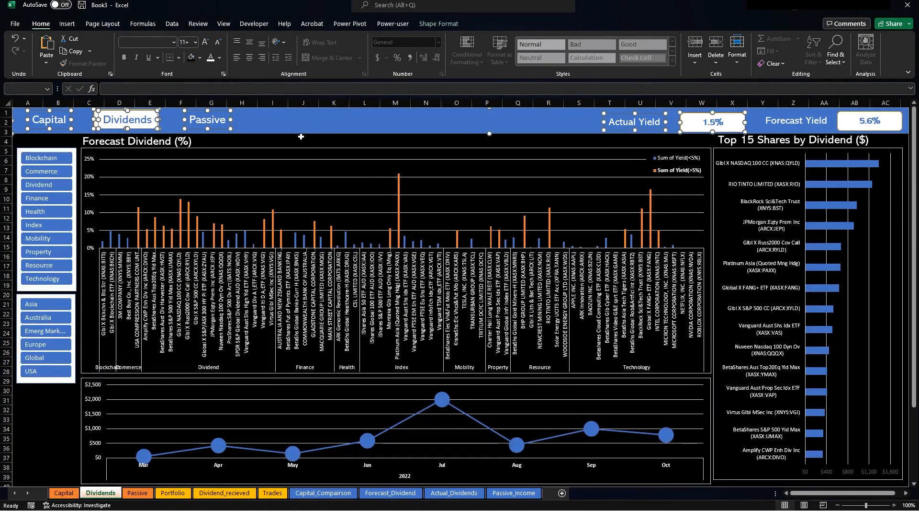
{"action": "left_click", "coordinate": [301, 136]}
{"action": "left_click", "coordinate": [57, 126]}
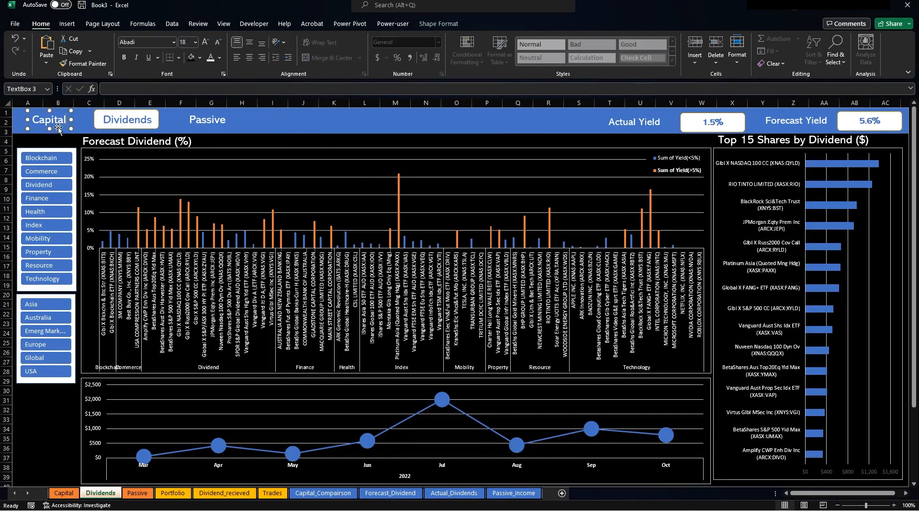
{"action": "right_click", "coordinate": [58, 128]}
{"action": "left_click", "coordinate": [96, 280]}
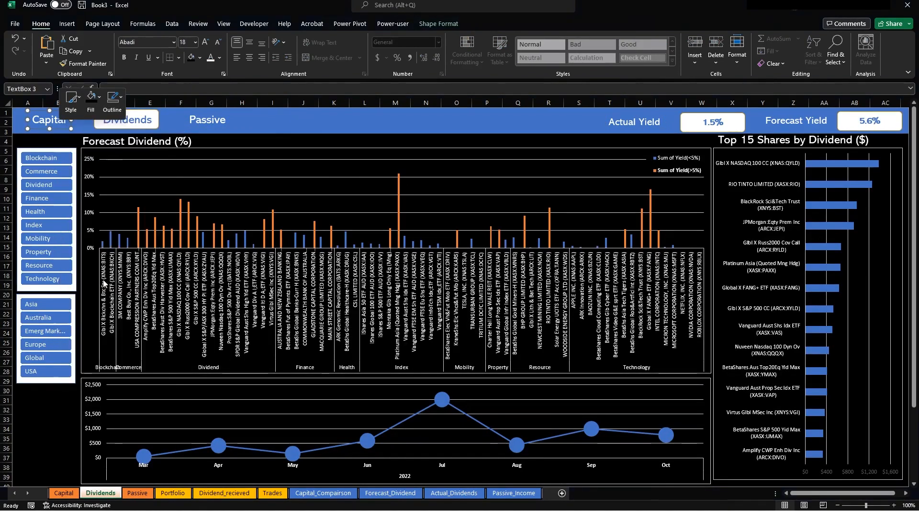
{"action": "left_click", "coordinate": [210, 326]}
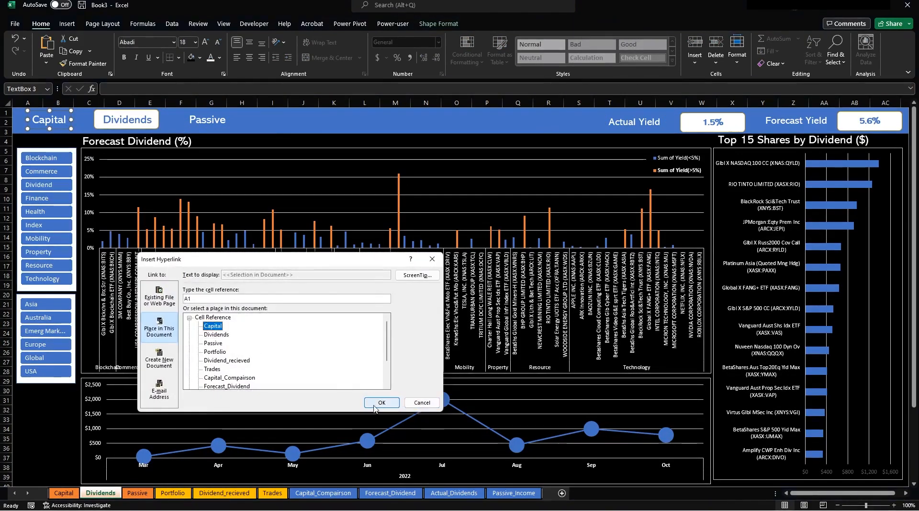
{"action": "left_click", "coordinate": [382, 402]}
Test the Capital link, then hyperlink the Passive label to the Passive sheet and test it.
{"action": "left_click", "coordinate": [138, 492]}
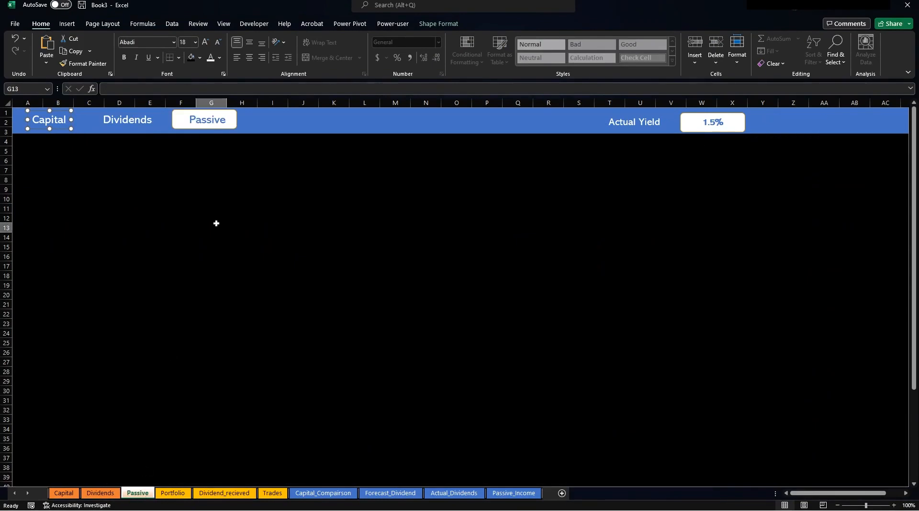
{"action": "left_click", "coordinate": [46, 119]}
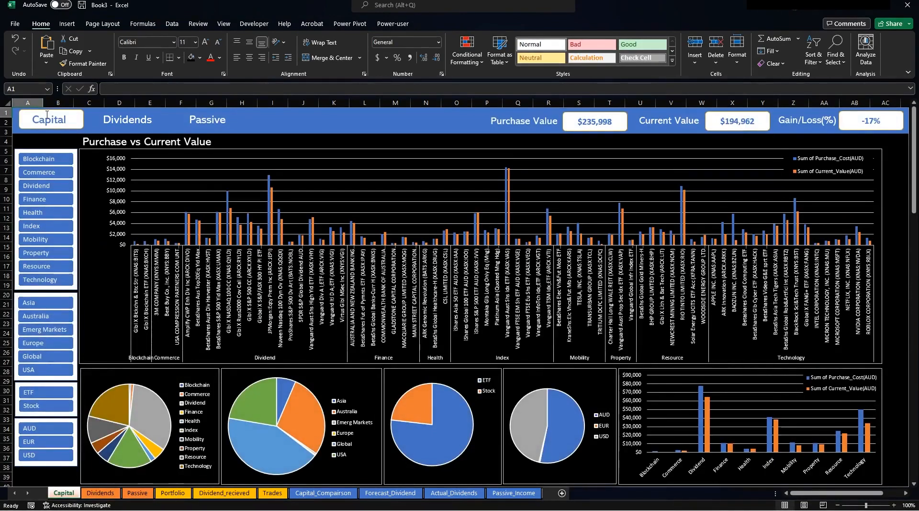
{"action": "left_click", "coordinate": [207, 126], "text": "ctrl"}
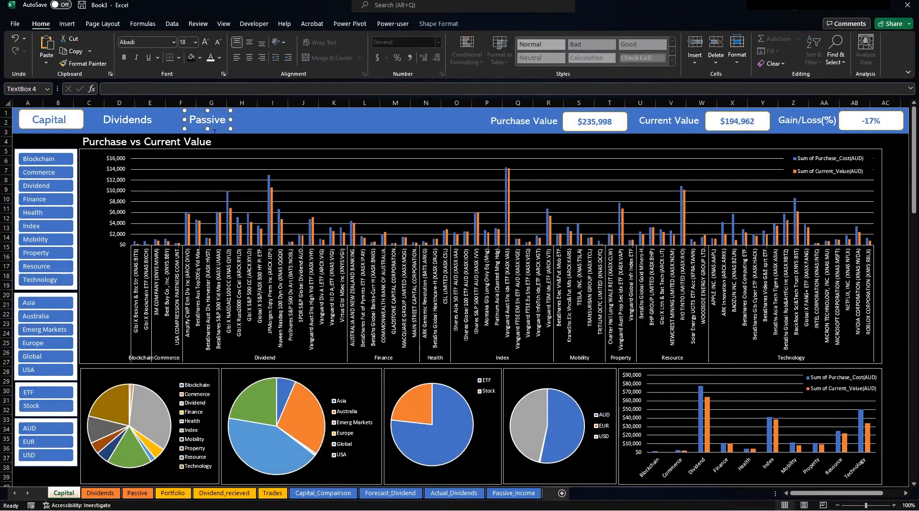
{"action": "right_click", "coordinate": [215, 132]}
{"action": "left_click", "coordinate": [249, 281]}
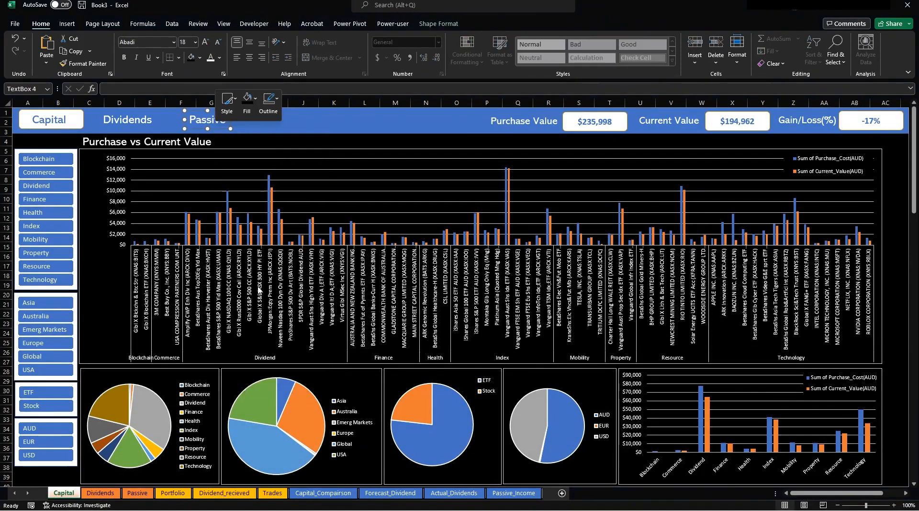
{"action": "left_click", "coordinate": [214, 343]}
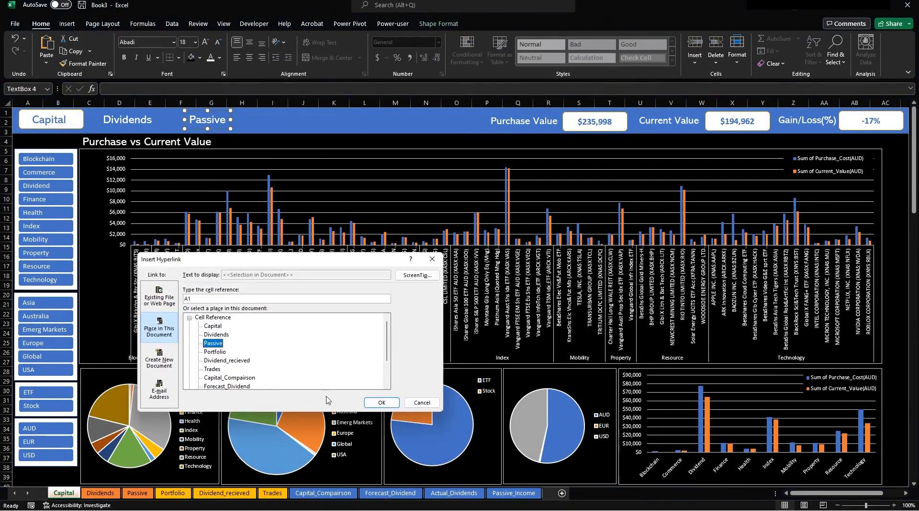
{"action": "left_click", "coordinate": [382, 403]}
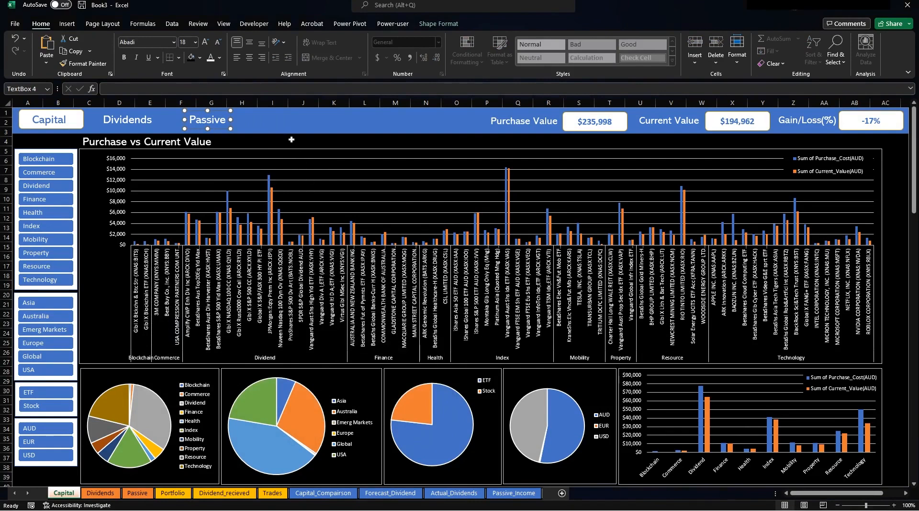
{"action": "left_click", "coordinate": [291, 140]}
{"action": "left_click", "coordinate": [210, 123]}
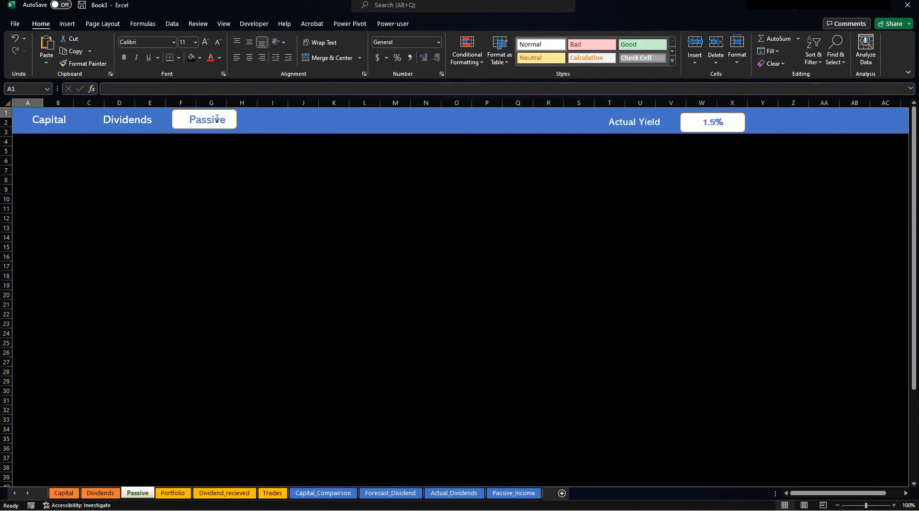
Go to the Passive_Income sheet and select cell B2.
{"action": "left_click", "coordinate": [111, 119], "text": "ctrl"}
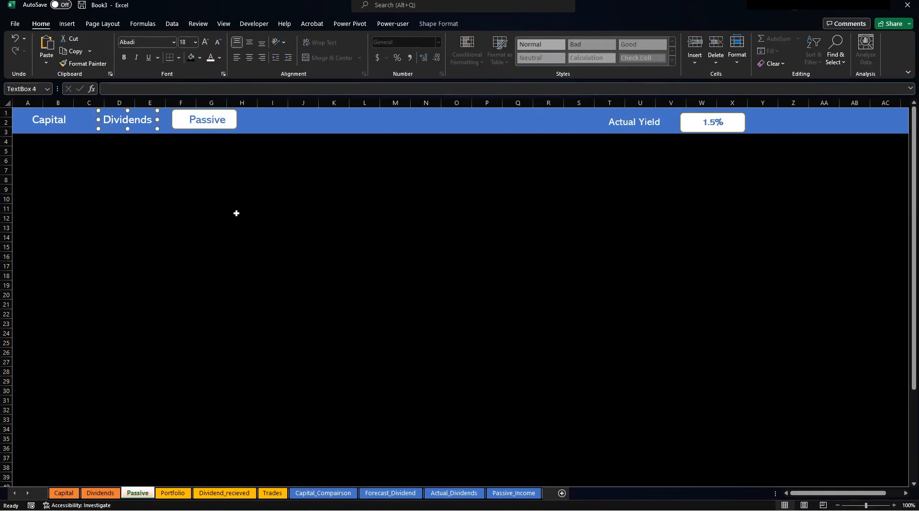
{"action": "left_click", "coordinate": [364, 288]}
{"action": "left_click", "coordinate": [510, 492]}
{"action": "left_click", "coordinate": [158, 168]}
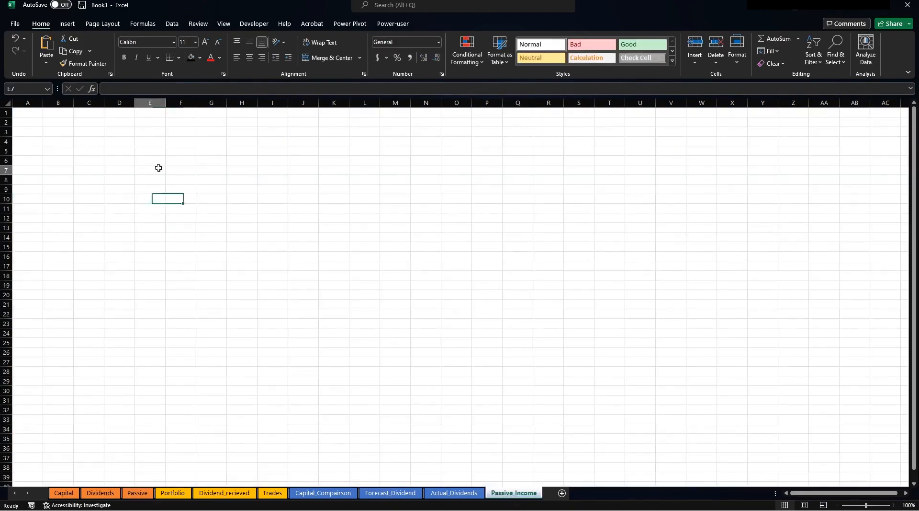
{"action": "left_click", "coordinate": [57, 118]}
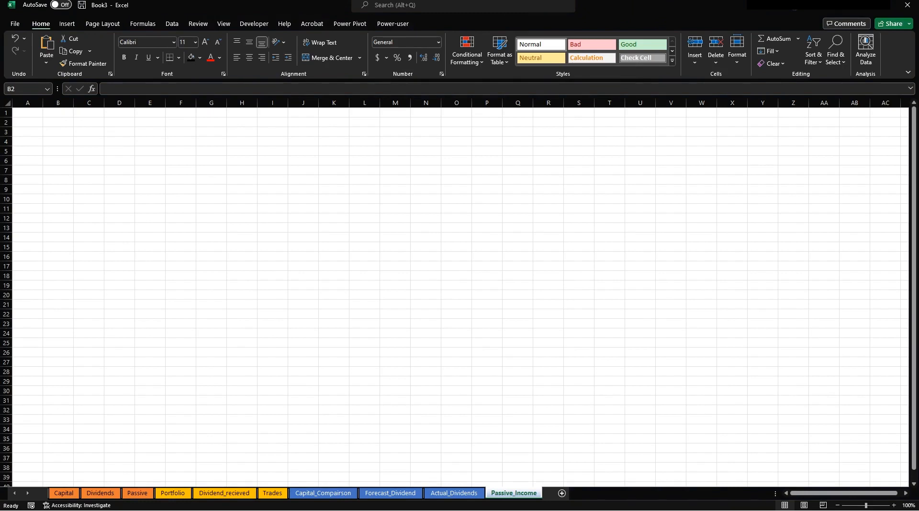
Paste the copied Years and Date table into columns B:C after dismissing the paste-size warning.
{"action": "key", "text": "ctrl+c"}
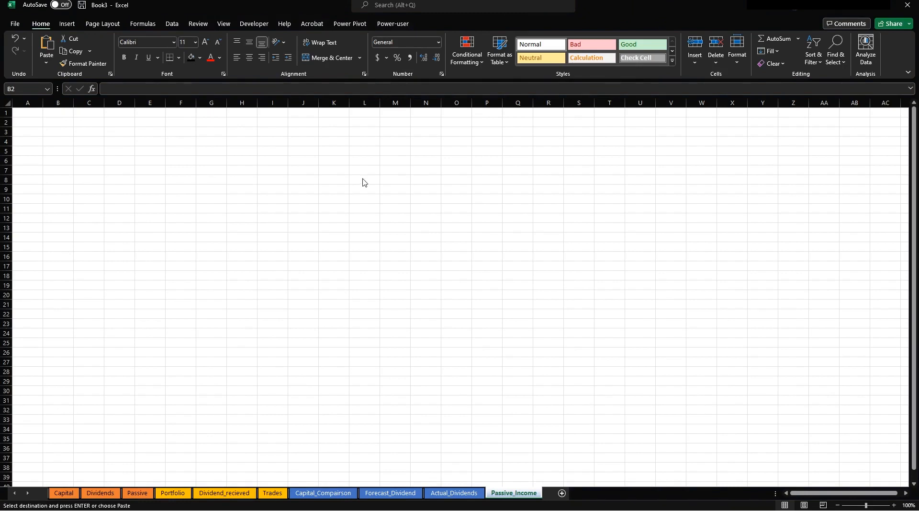
{"action": "key", "text": "ctrl+v"}
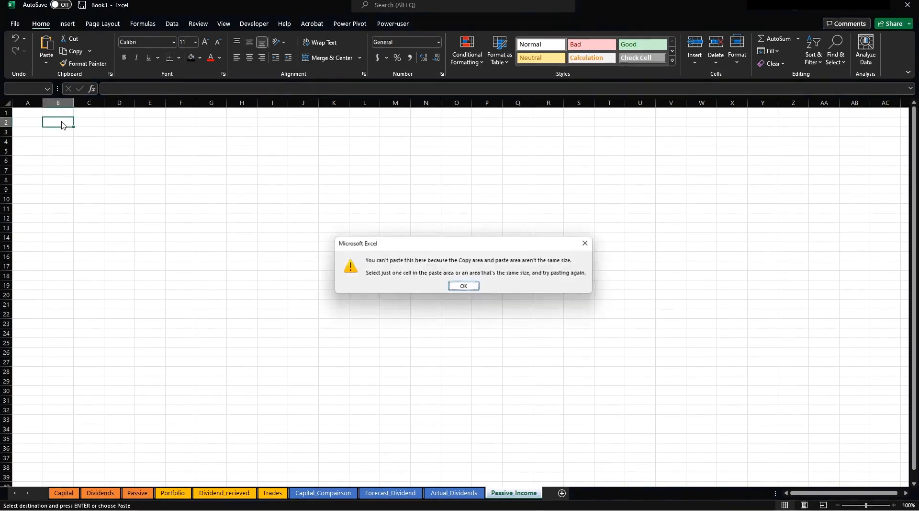
{"action": "left_click", "coordinate": [464, 285]}
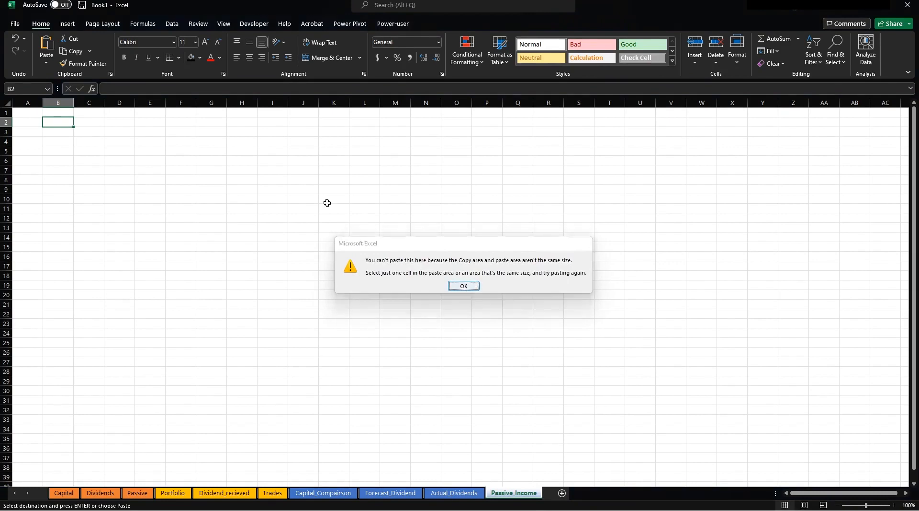
{"action": "left_click_drag", "start_coordinate": [58, 103], "coordinate": [88, 102]}
{"action": "key", "text": "ctrl+v"}
{"action": "left_click", "coordinate": [132, 142]}
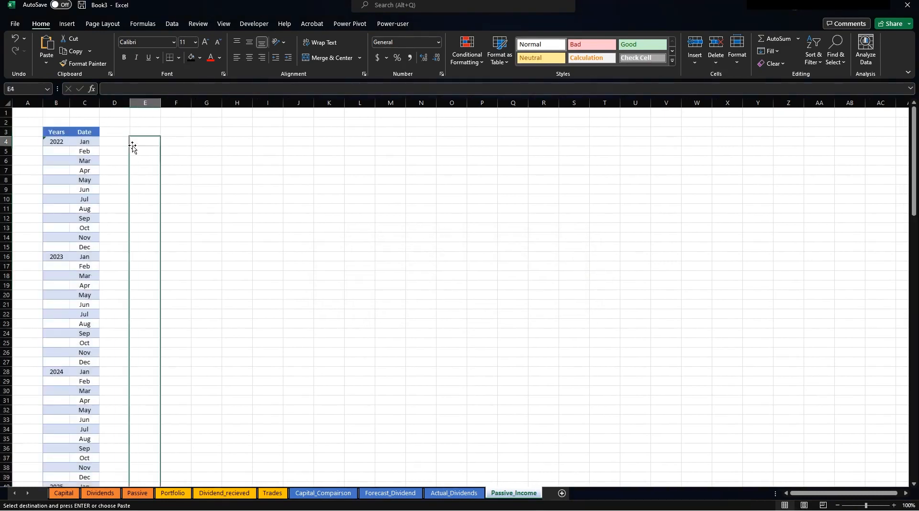
Verify the table starts at Jan 2022 and ends with Dec in row 135.
{"action": "left_click", "coordinate": [83, 138]}
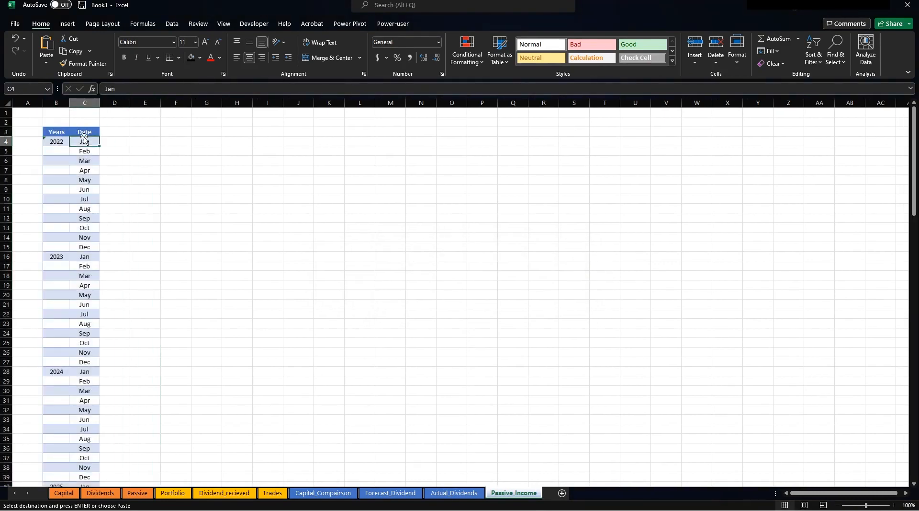
{"action": "left_click", "coordinate": [56, 143]}
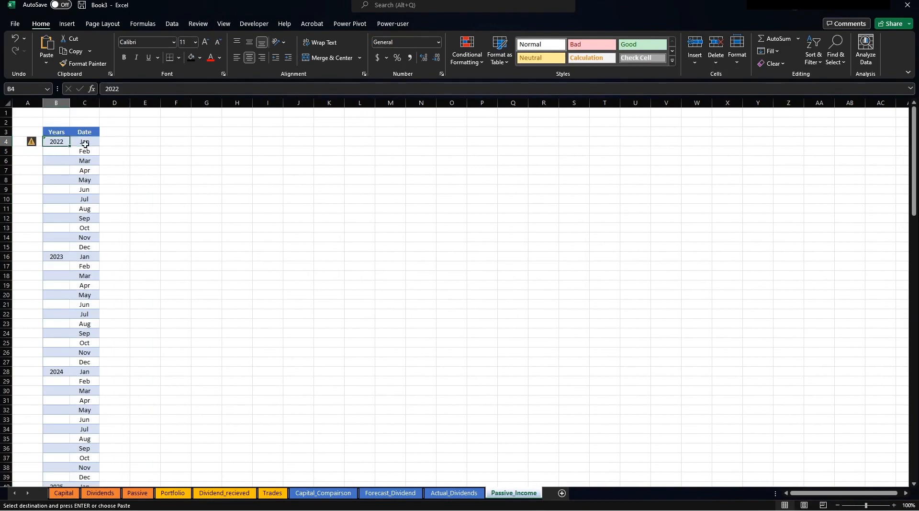
{"action": "left_click", "coordinate": [84, 141]}
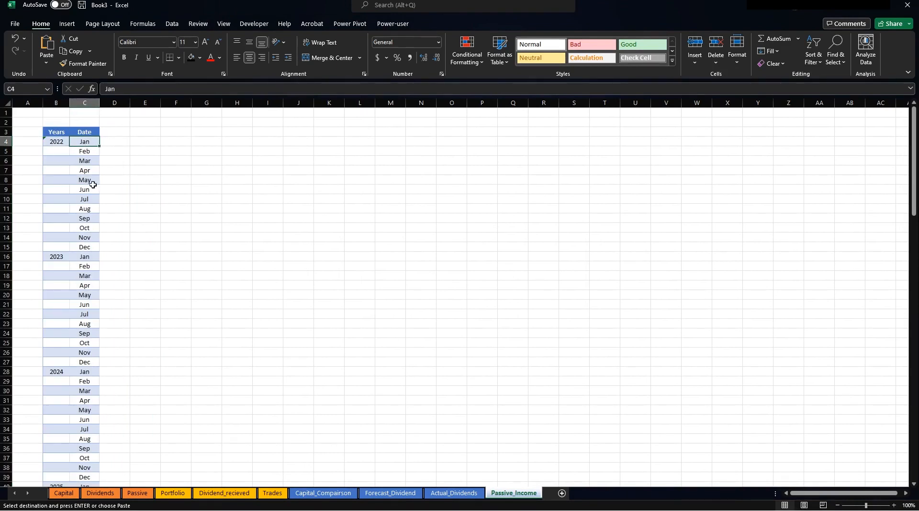
{"action": "scroll", "coordinate": [105, 270], "scroll_direction": "down", "scroll_amount": 17}
{"action": "scroll", "coordinate": [124, 266], "scroll_direction": "down", "scroll_amount": 18}
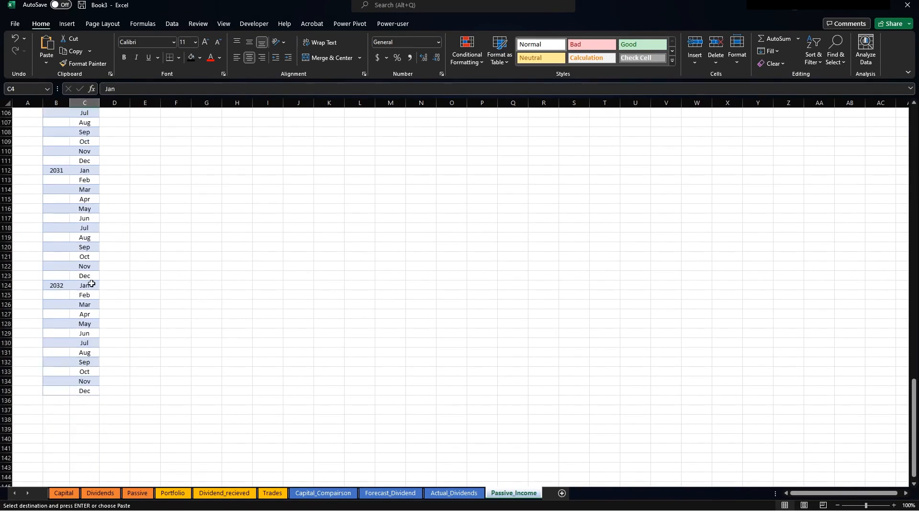
{"action": "left_click", "coordinate": [83, 389]}
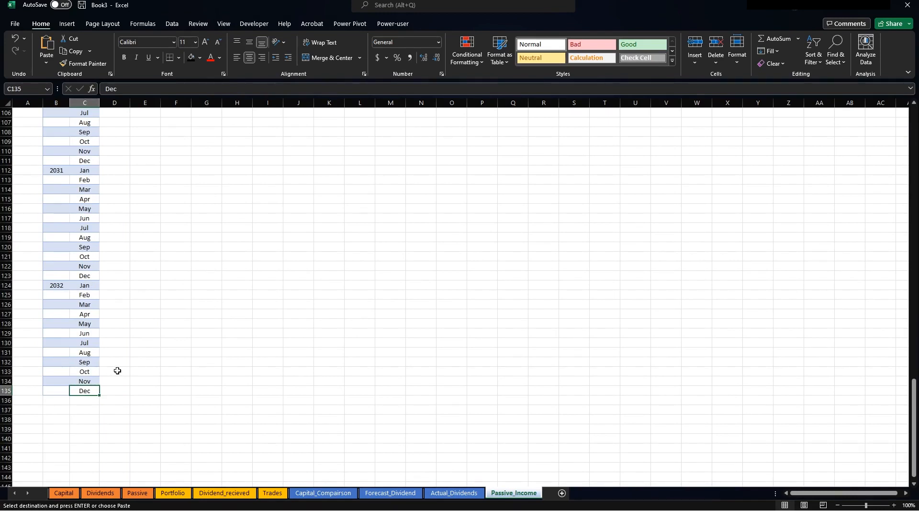
{"action": "scroll", "coordinate": [118, 370], "scroll_direction": "up", "scroll_amount": 20}
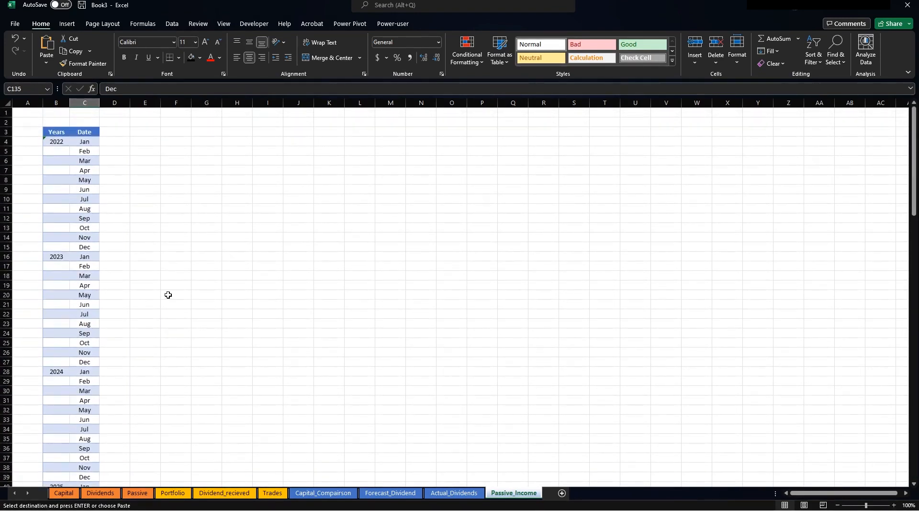
{"action": "left_click", "coordinate": [118, 130]}
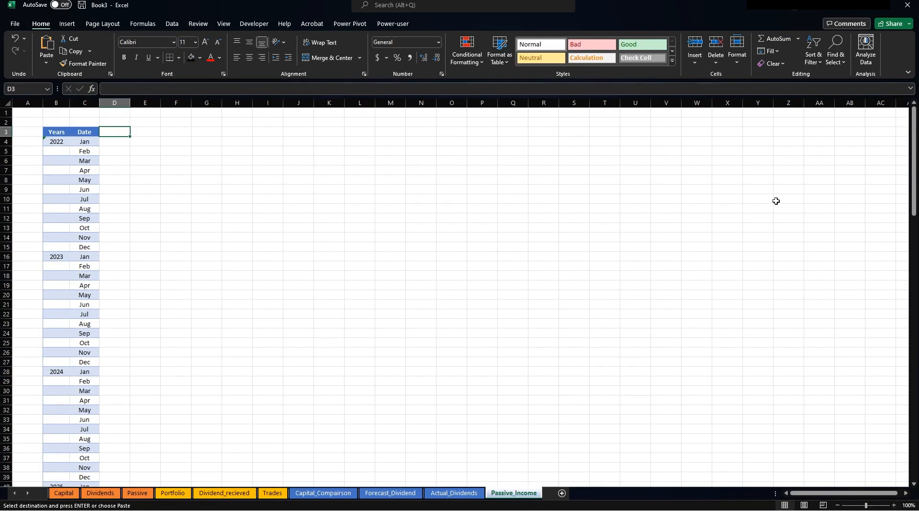
Add a 'Market Value' header in D3 and widen column D to fit it.
{"action": "type", "text": "Market Value"}
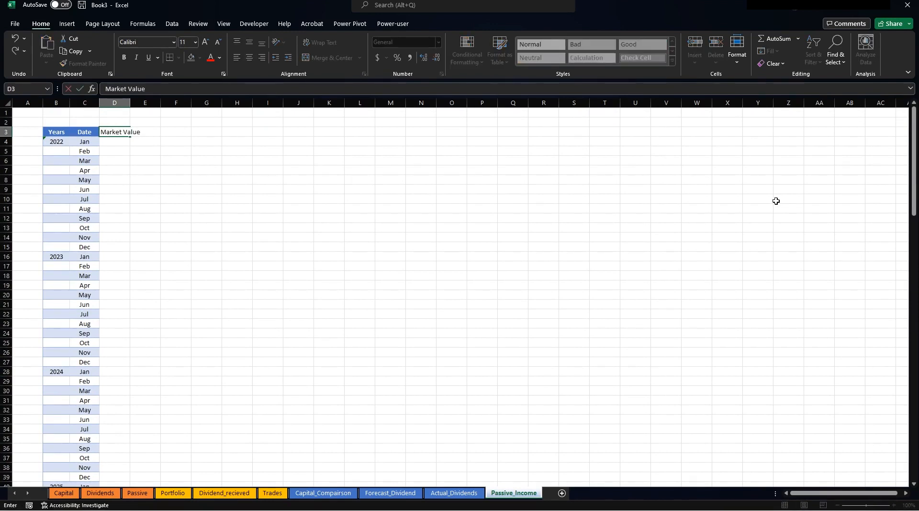
{"action": "key", "text": "Return"}
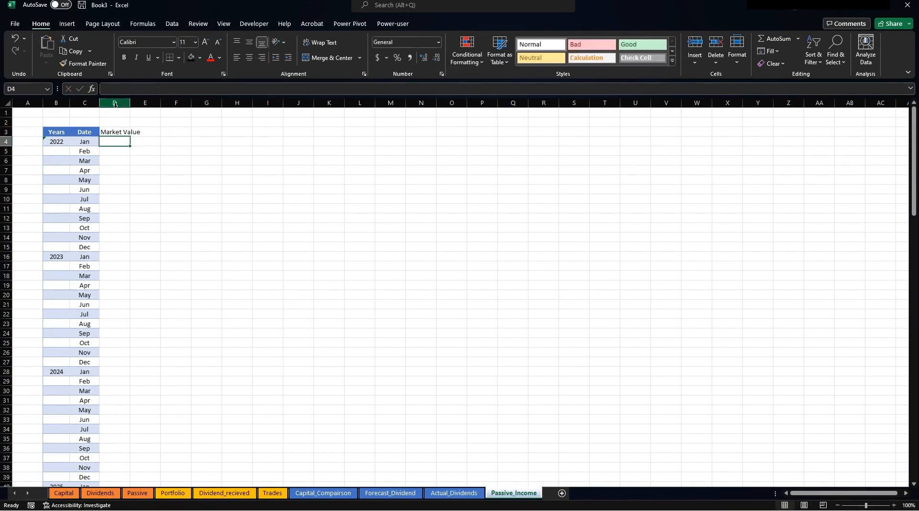
{"action": "left_click_drag", "start_coordinate": [130, 106], "coordinate": [146, 106]}
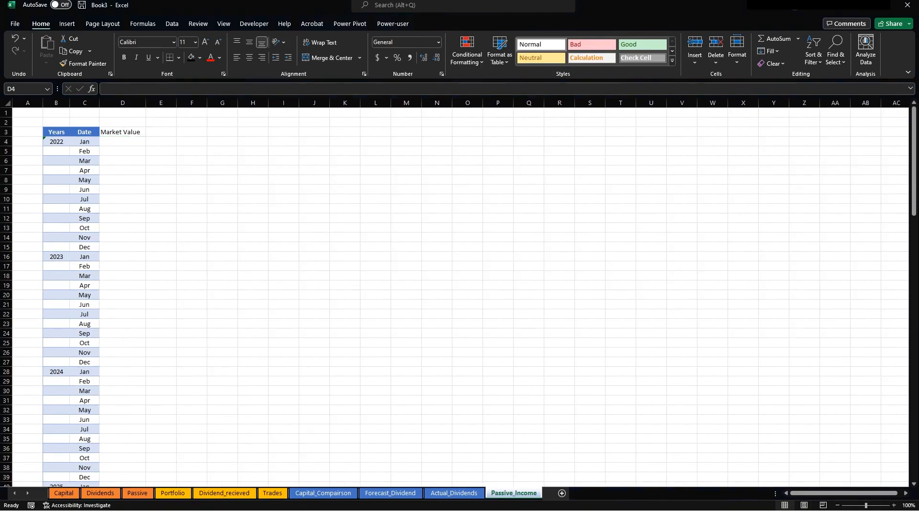
Paste the ten Jan–Oct 2022 market values into D4:D13 and check them.
{"action": "key", "text": "ctrl+c"}
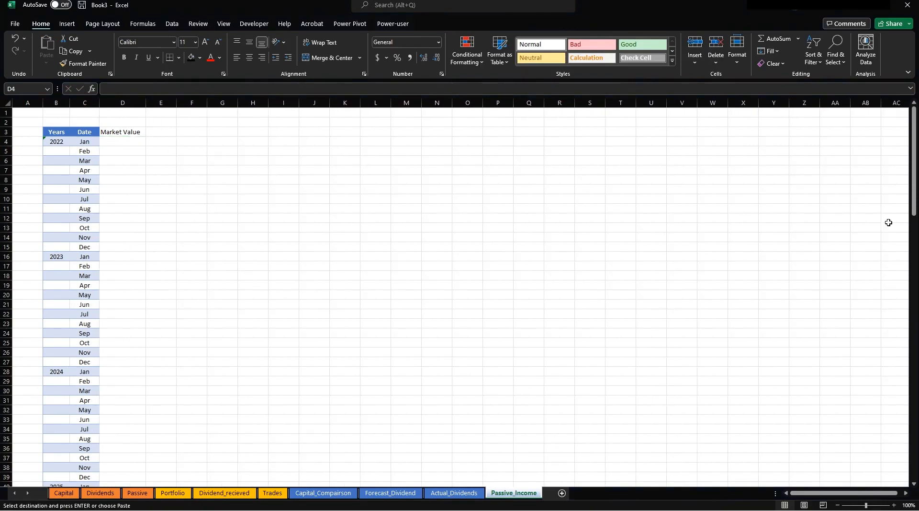
{"action": "left_click", "coordinate": [122, 141]}
{"action": "key", "text": "ctrl+v"}
{"action": "left_click", "coordinate": [167, 160]}
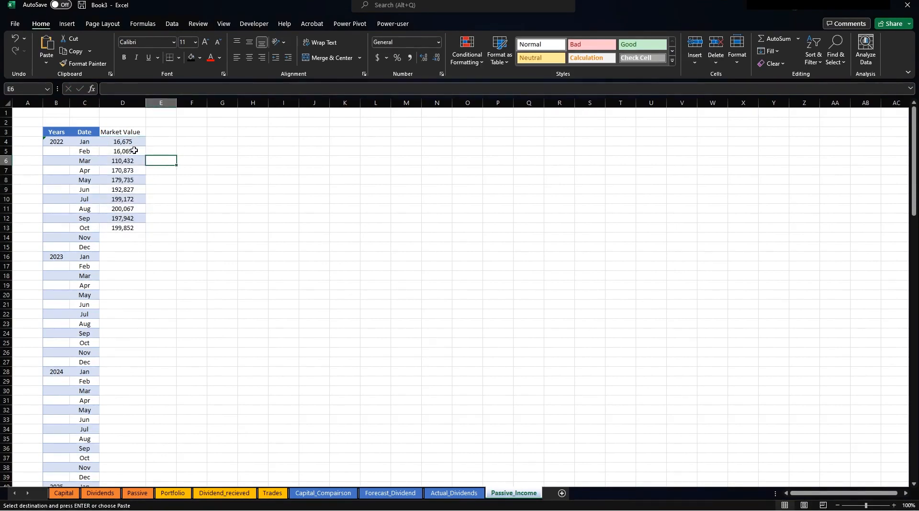
{"action": "left_click_drag", "start_coordinate": [125, 138], "coordinate": [124, 228]}
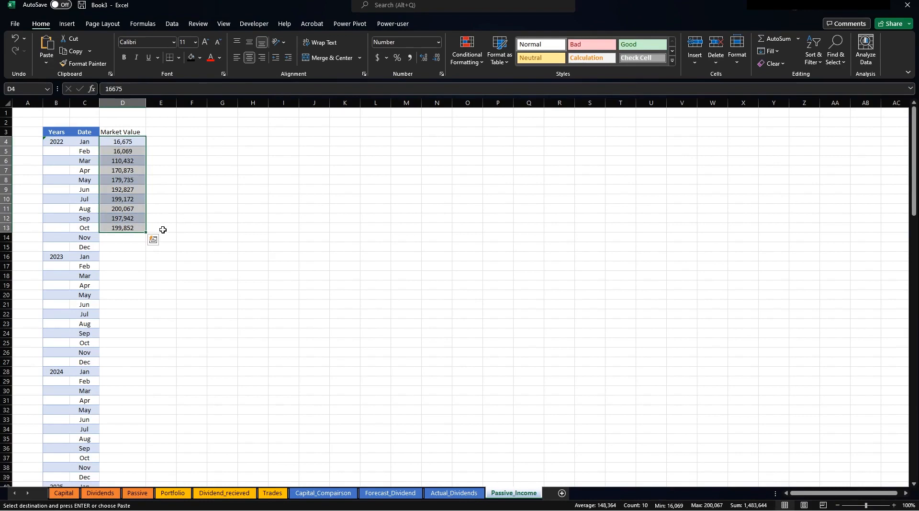
{"action": "left_click", "coordinate": [131, 228]}
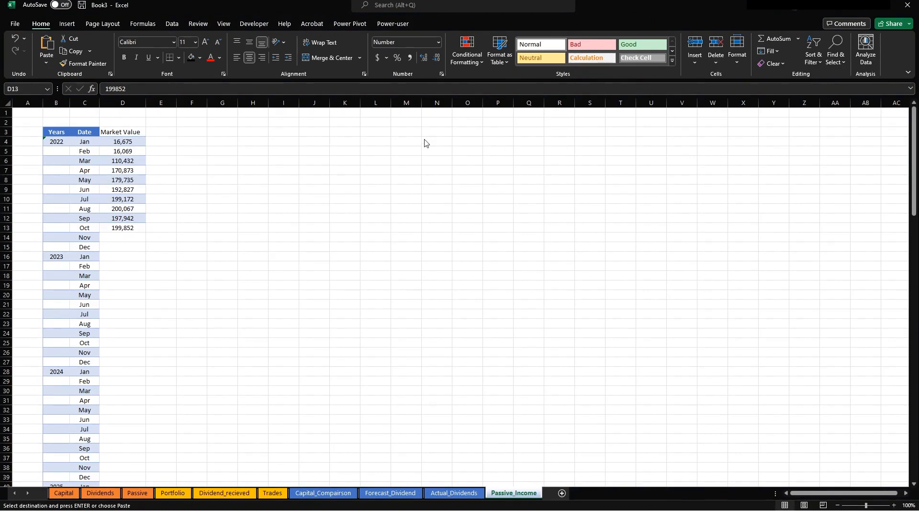
{"action": "left_click", "coordinate": [163, 132]}
Paste the Purchase Amount column into E3 and widen column E to show its header.
{"action": "key", "text": "ctrl+v"}
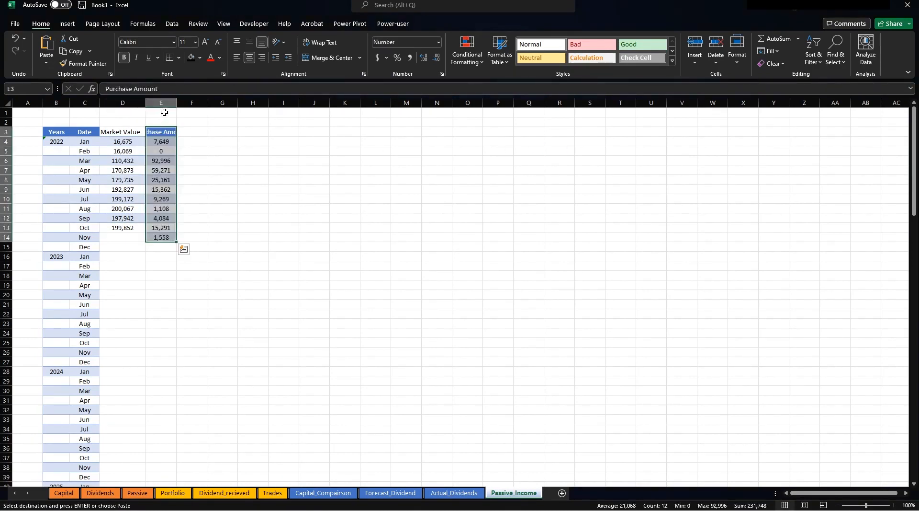
{"action": "left_click_drag", "start_coordinate": [177, 102], "coordinate": [202, 102]}
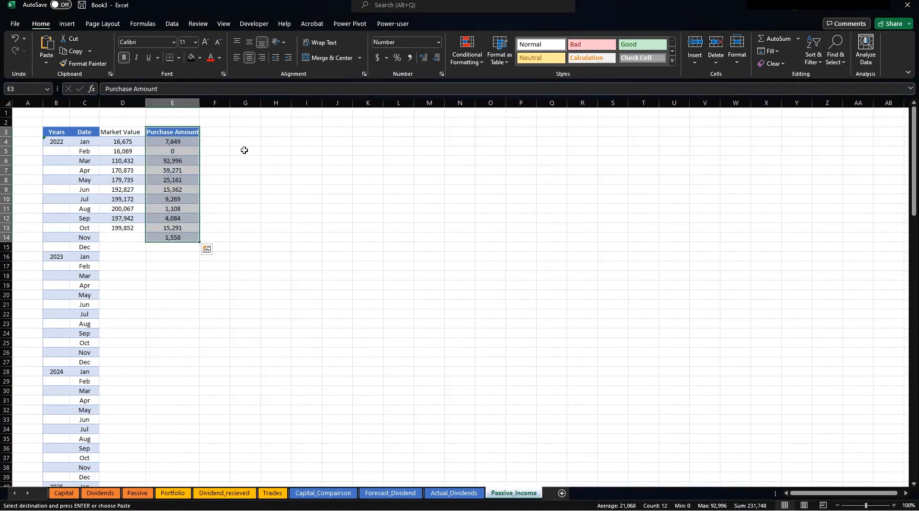
{"action": "left_click_drag", "start_coordinate": [53, 134], "coordinate": [160, 192]}
{"action": "left_click", "coordinate": [277, 170]}
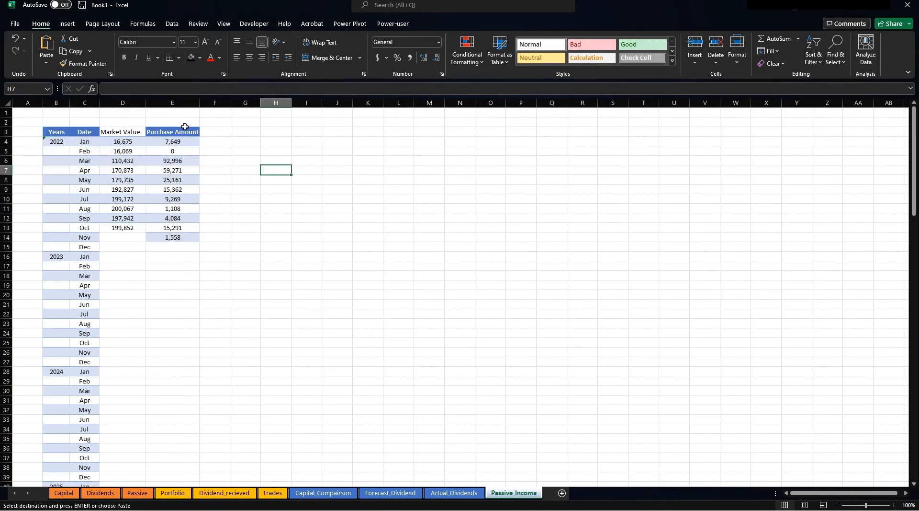
Check the January to March market values and purchase amounts, including February's 0.
{"action": "left_click", "coordinate": [180, 129]}
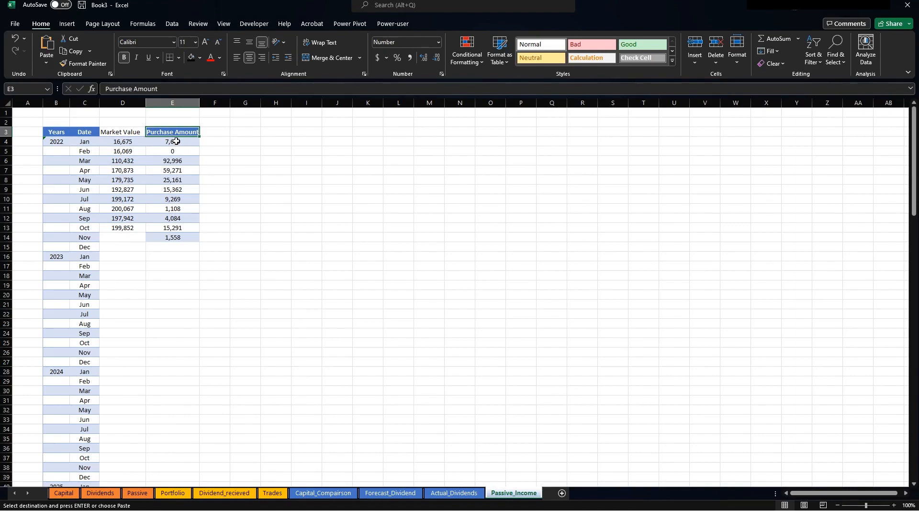
{"action": "left_click", "coordinate": [136, 151]}
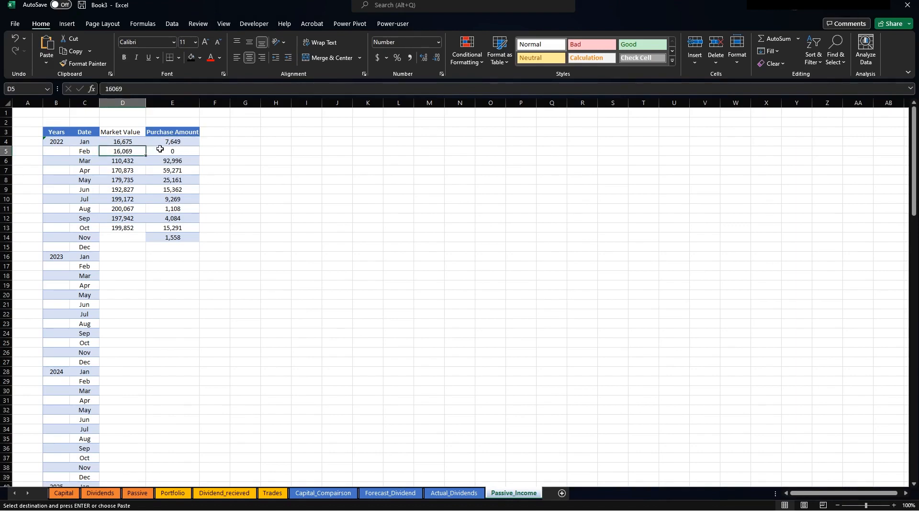
{"action": "left_click", "coordinate": [169, 141]}
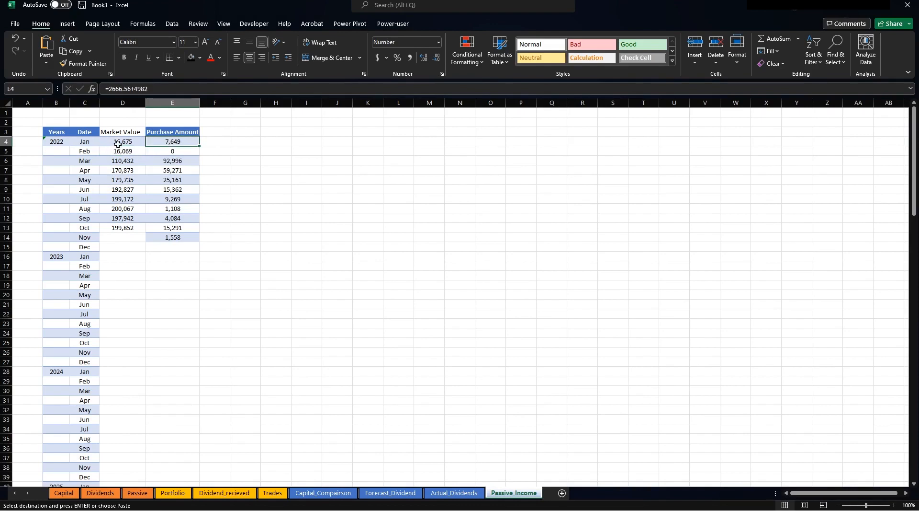
{"action": "left_click", "coordinate": [120, 141]}
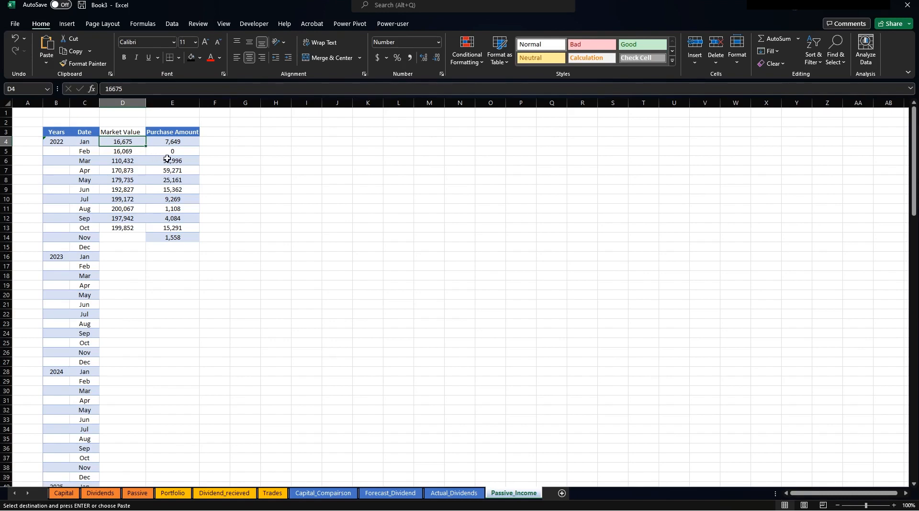
{"action": "left_click", "coordinate": [177, 152]}
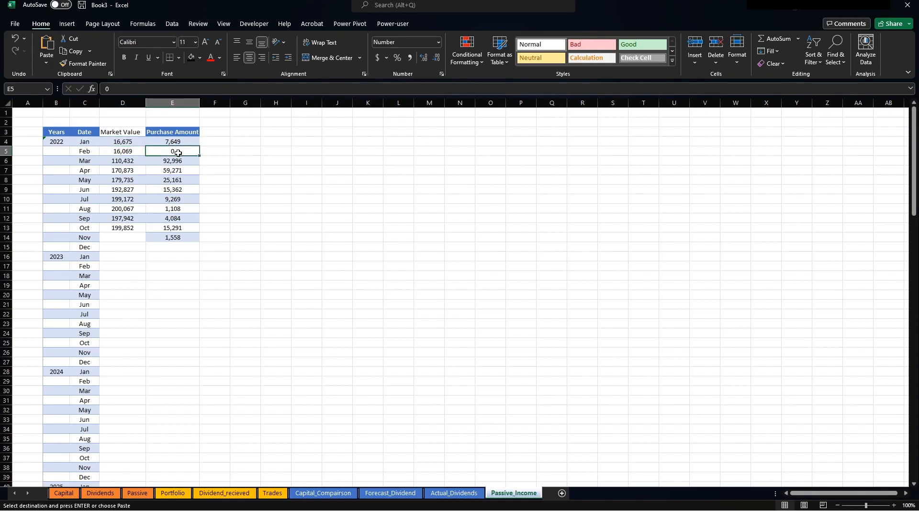
{"action": "left_click", "coordinate": [132, 161]}
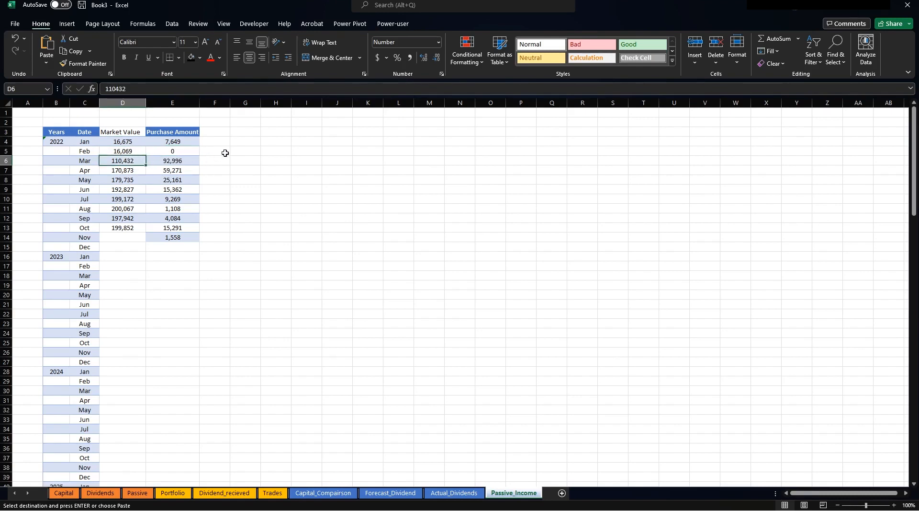
{"action": "left_click", "coordinate": [224, 132]}
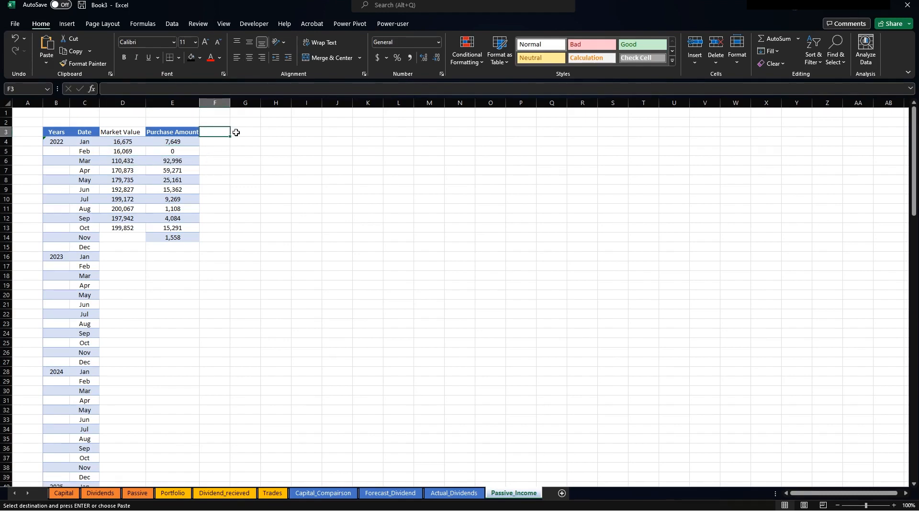
Head column F 'Forecast Invest' and widen it to fit the heading.
{"action": "type", "text": "Forecast"}
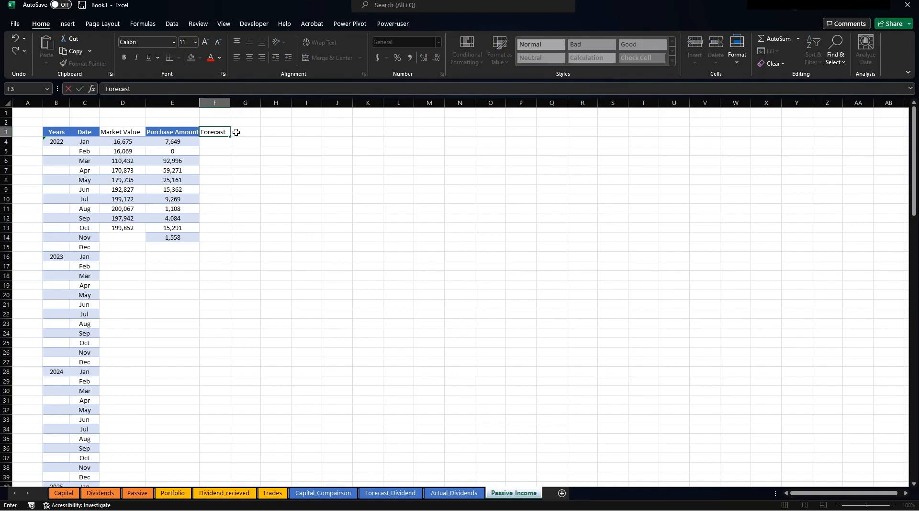
{"action": "type", "text": " Invest"}
{"action": "key", "text": "Return"}
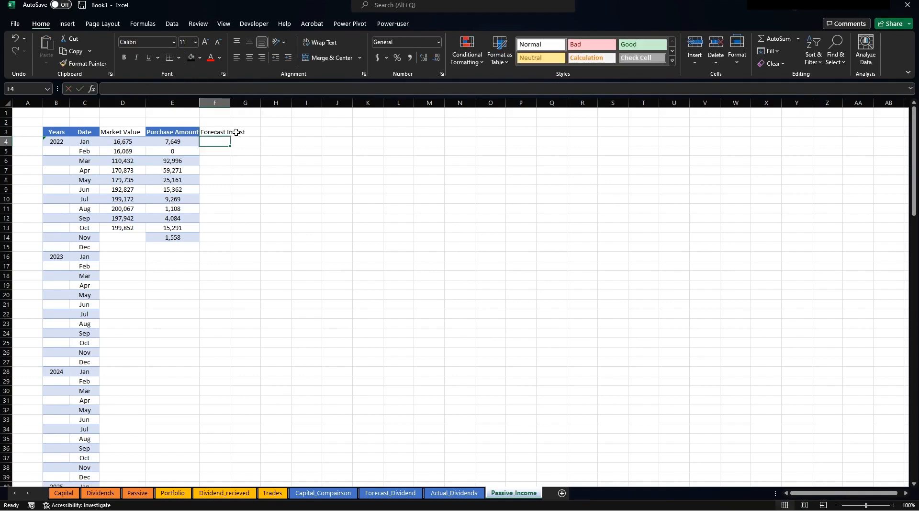
{"action": "left_click_drag", "start_coordinate": [230, 102], "coordinate": [254, 113]}
{"action": "left_click", "coordinate": [365, 263]}
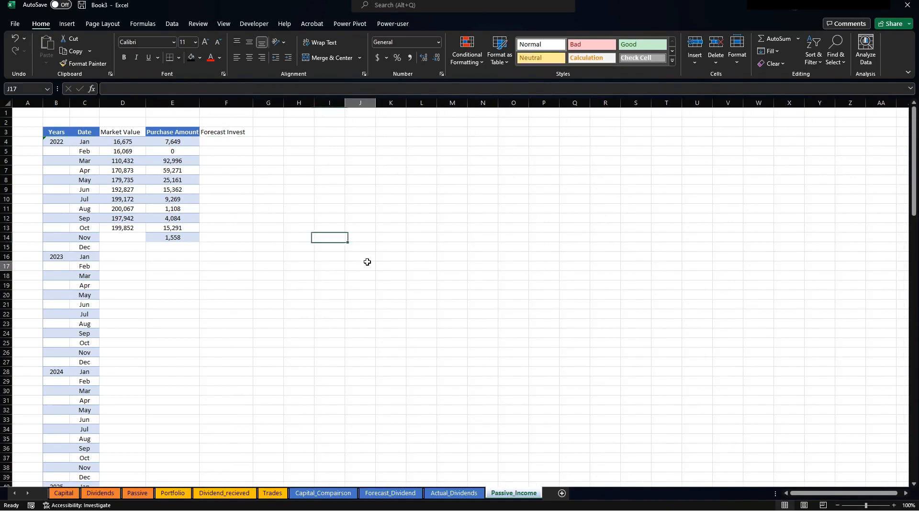
Enter 11500 as the December 2022 forecast in F15.
{"action": "left_click", "coordinate": [219, 246]}
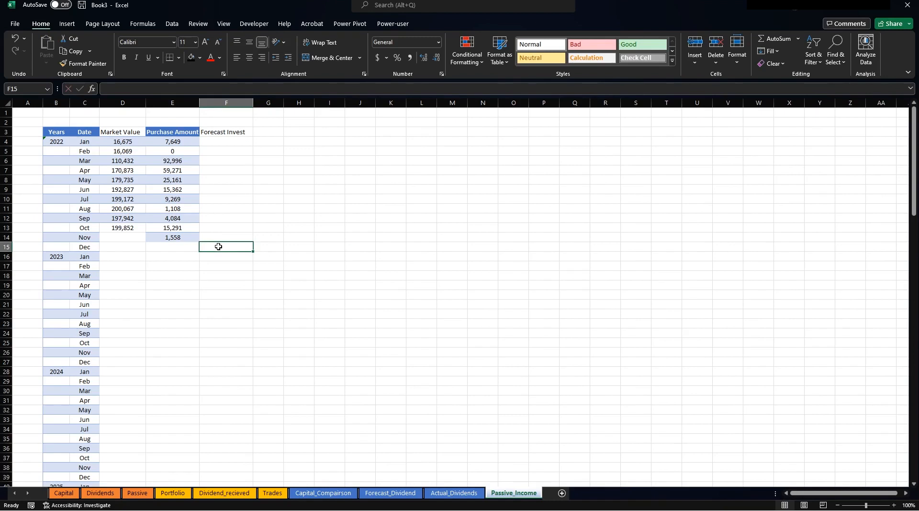
{"action": "type", "text": "11500"}
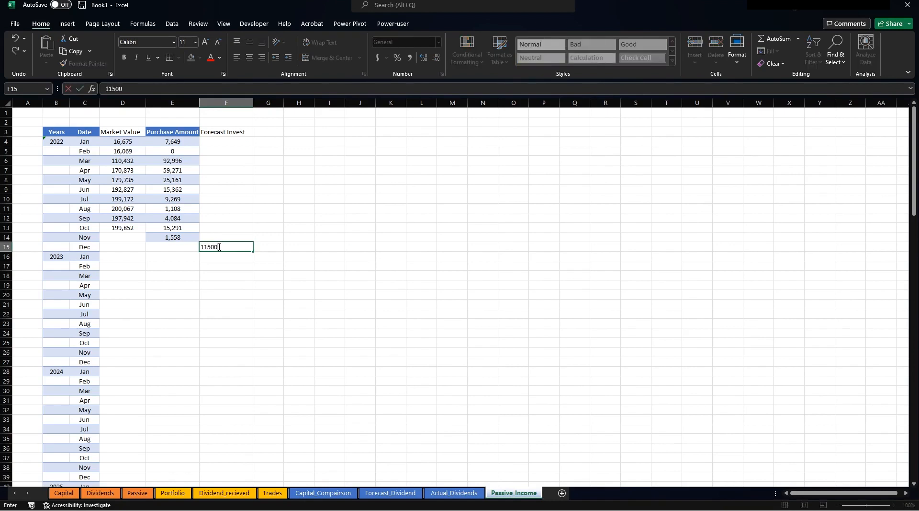
{"action": "key", "text": "Return"}
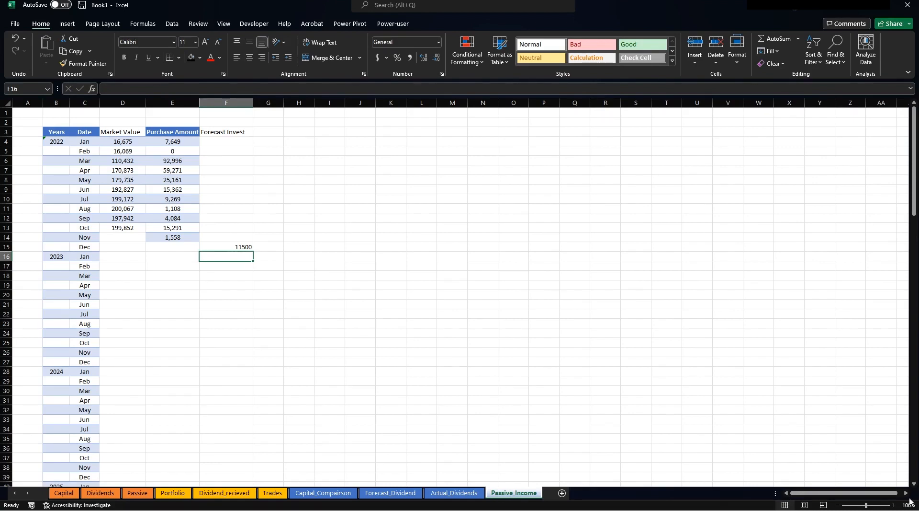
{"action": "left_click", "coordinate": [266, 133]}
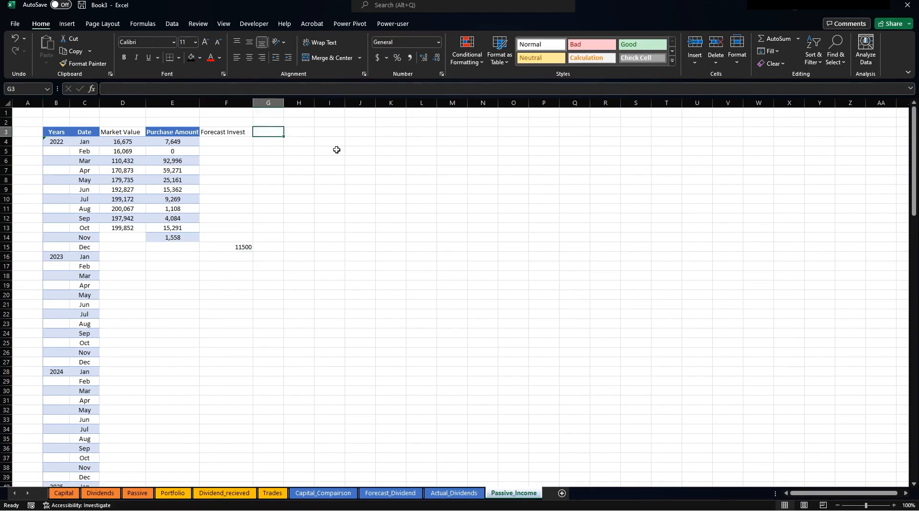
Head column G 'Actual Invested' and start it with January's 7,649 purchase amount in G4.
{"action": "type", "text": "Actual "}
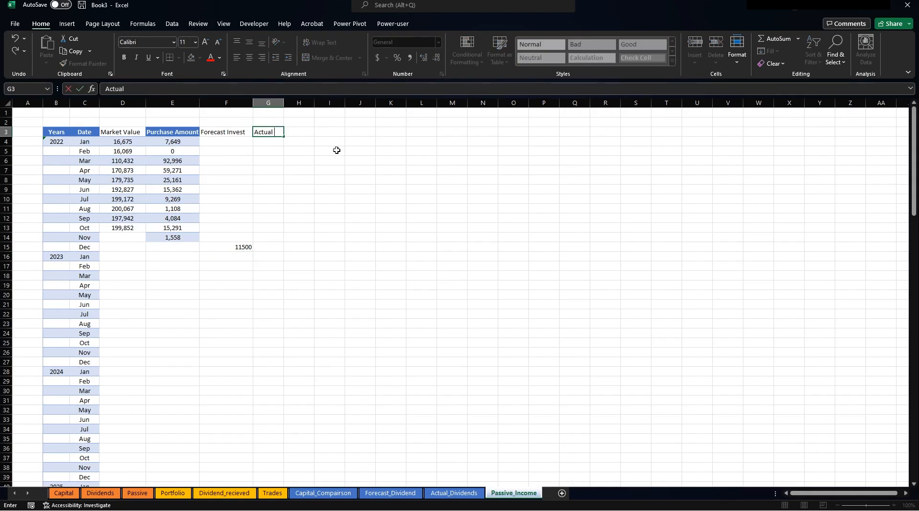
{"action": "type", "text": "Invested"}
{"action": "key", "text": "Return"}
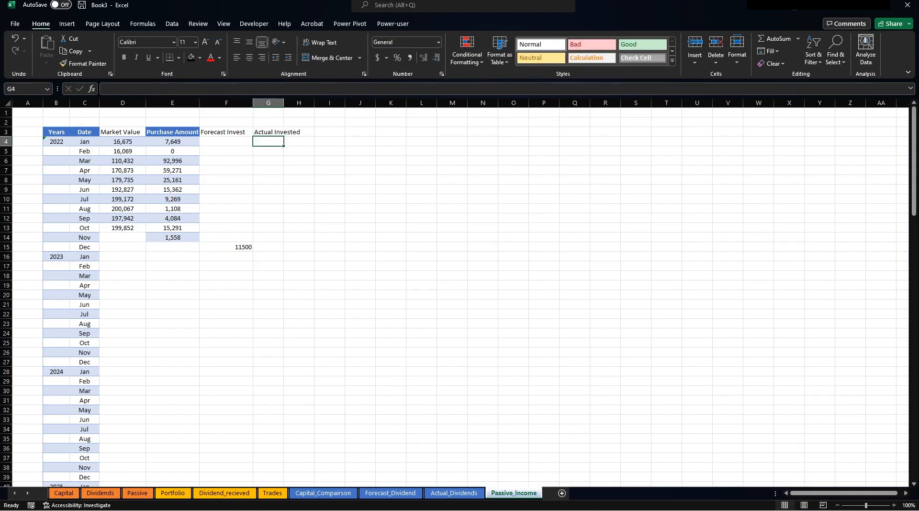
{"action": "key", "text": "alt+Tab"}
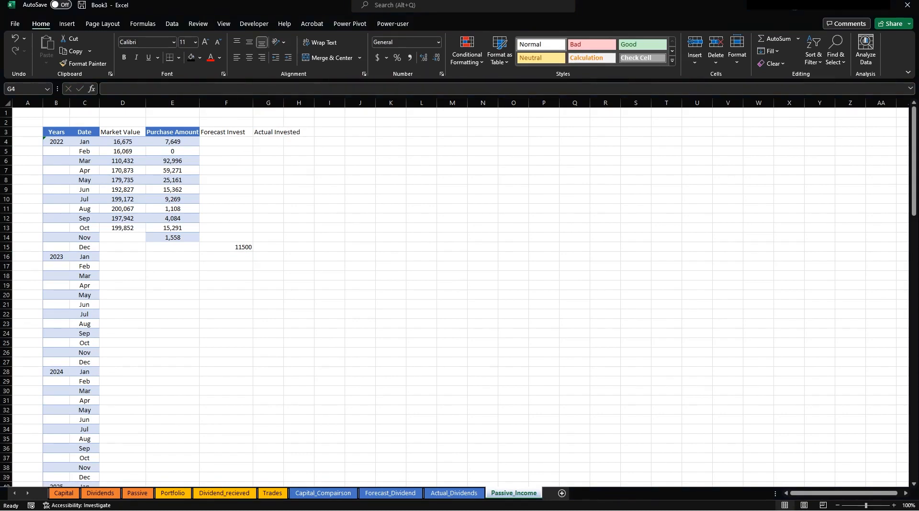
{"action": "key", "text": "ctrl+c"}
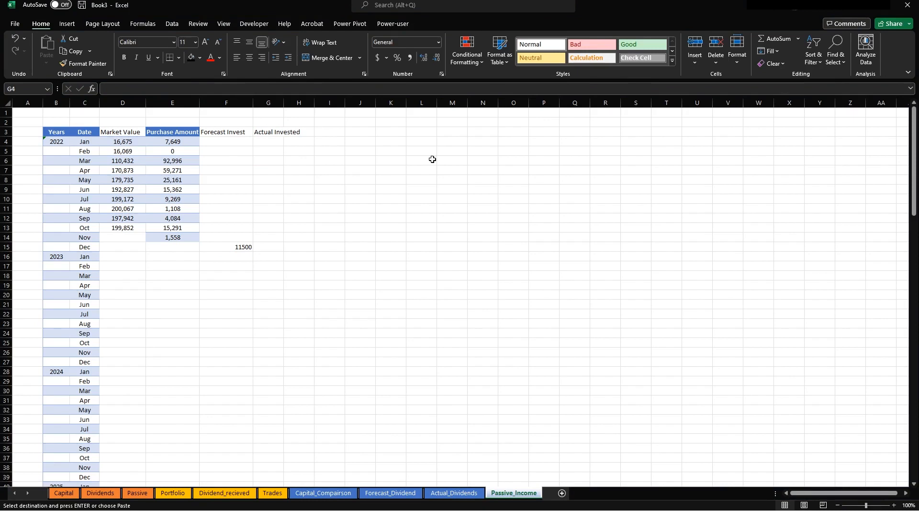
{"action": "left_click", "coordinate": [277, 142]}
{"action": "key", "text": "ctrl+v"}
{"action": "left_click", "coordinate": [271, 144]}
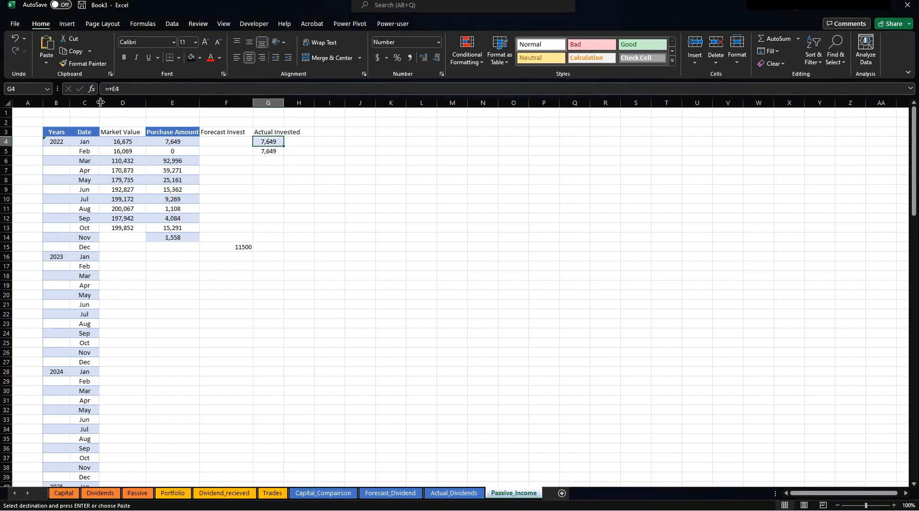
Fill G5:G14 with a running total of purchases reaching 231,748 in November, and autofit column G.
{"action": "left_click", "coordinate": [265, 151]}
{"action": "type", "text": "+"}
{"action": "key", "text": "Up"}
{"action": "key", "text": "Up"}
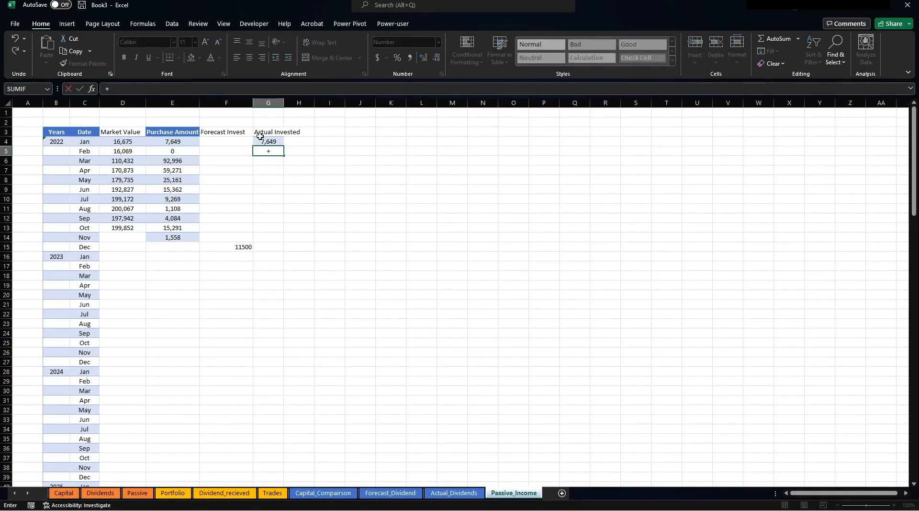
{"action": "left_click", "coordinate": [271, 141]}
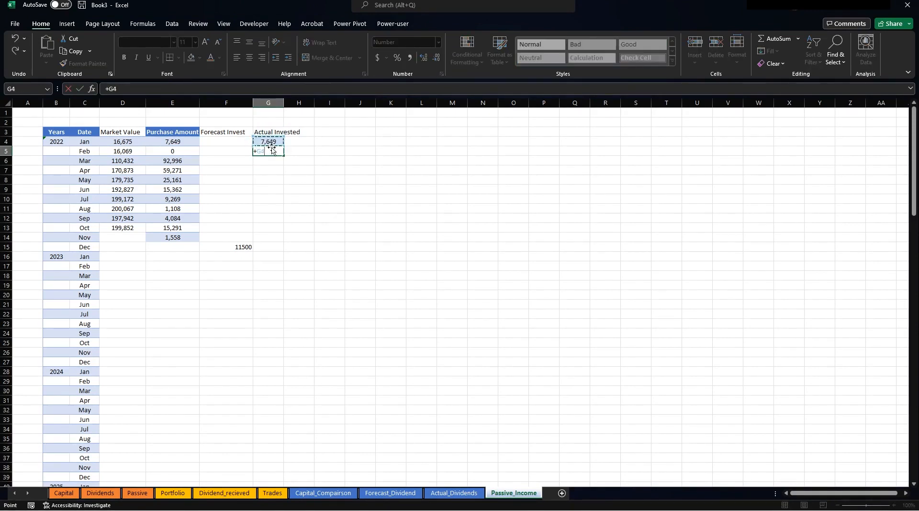
{"action": "key", "text": "Return"}
{"action": "left_click", "coordinate": [267, 150]}
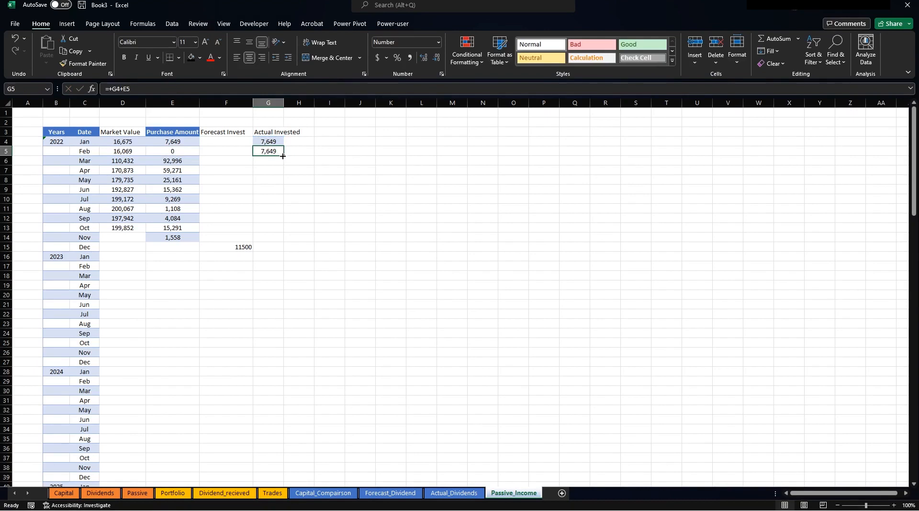
{"action": "left_click_drag", "start_coordinate": [283, 156], "coordinate": [301, 237]}
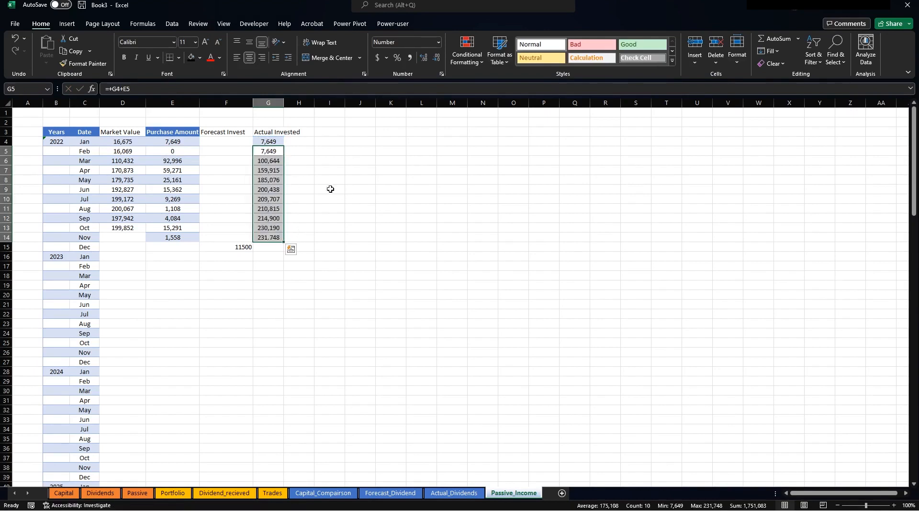
{"action": "left_click", "coordinate": [299, 170]}
{"action": "double_click", "coordinate": [286, 103]}
{"action": "left_click", "coordinate": [369, 171]}
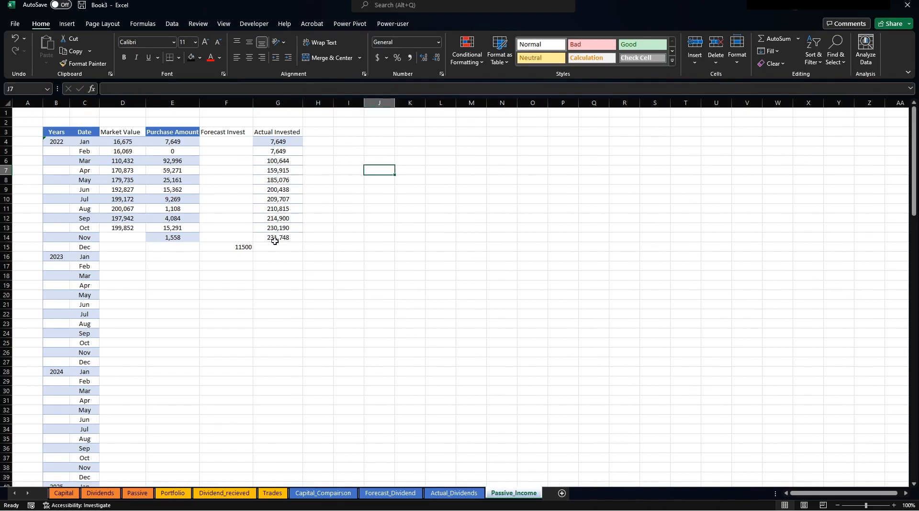
Link F16 to F15 with =F15 and fill it down the Forecast Invest column.
{"action": "left_click", "coordinate": [243, 245]}
{"action": "scroll", "coordinate": [212, 187], "scroll_direction": "down", "scroll_amount": 9}
{"action": "scroll", "coordinate": [211, 187], "scroll_direction": "up", "scroll_amount": 7}
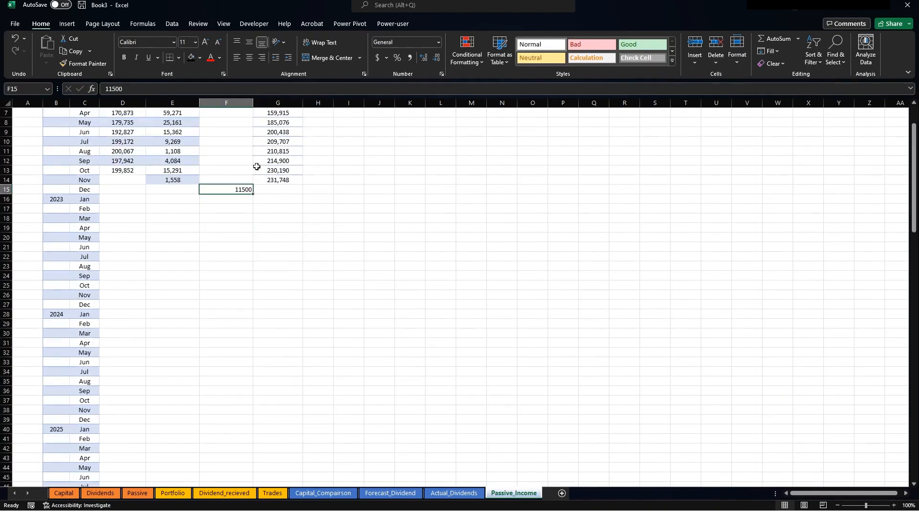
{"action": "left_click", "coordinate": [243, 198]}
{"action": "type", "text": "="}
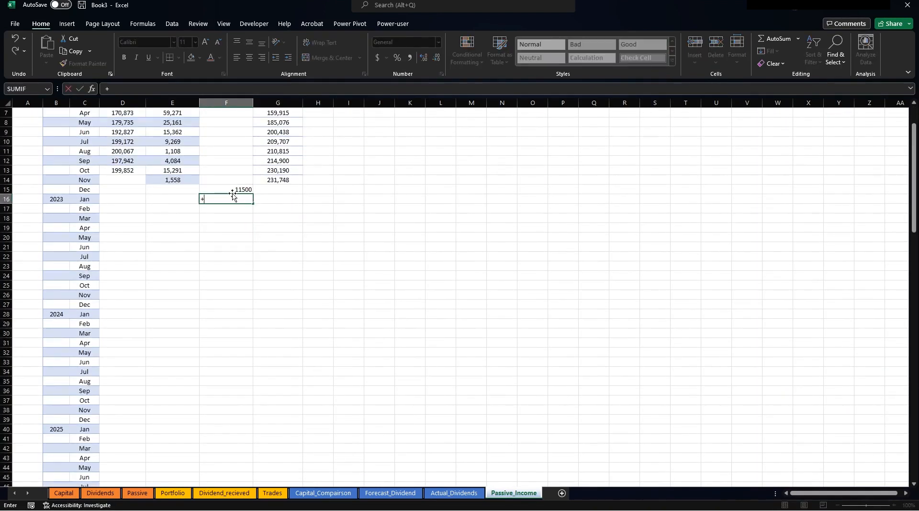
{"action": "left_click", "coordinate": [249, 189]}
{"action": "key", "text": "Return"}
{"action": "left_click", "coordinate": [245, 200]}
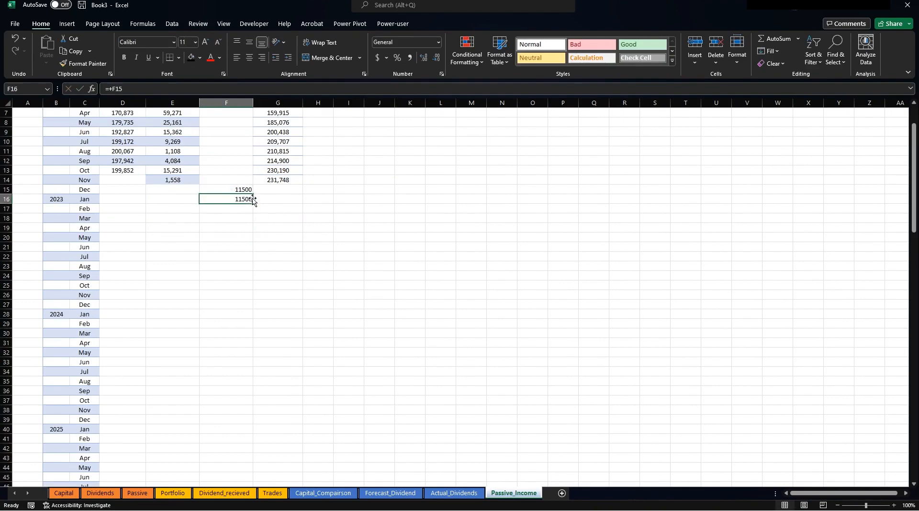
{"action": "left_click_drag", "start_coordinate": [253, 205], "coordinate": [261, 468]}
{"action": "scroll", "coordinate": [324, 215], "scroll_direction": "up", "scroll_amount": 20}
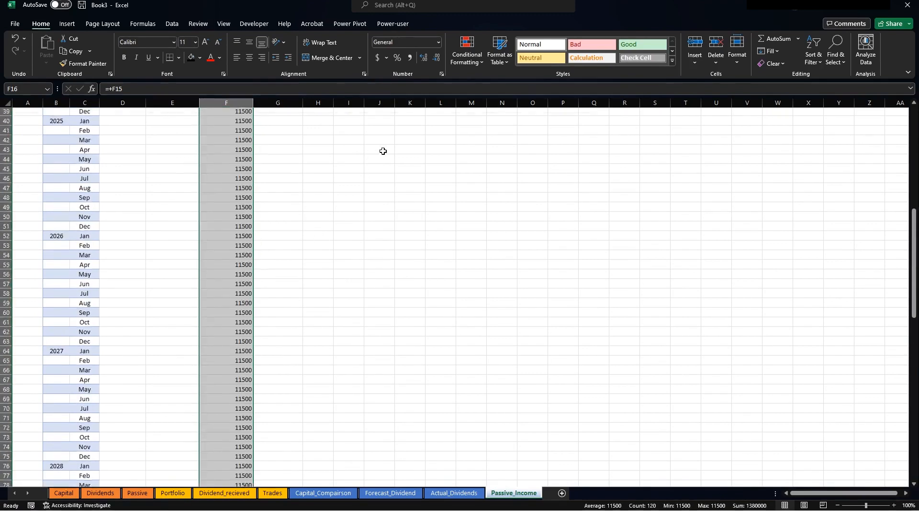
{"action": "left_click", "coordinate": [360, 285]}
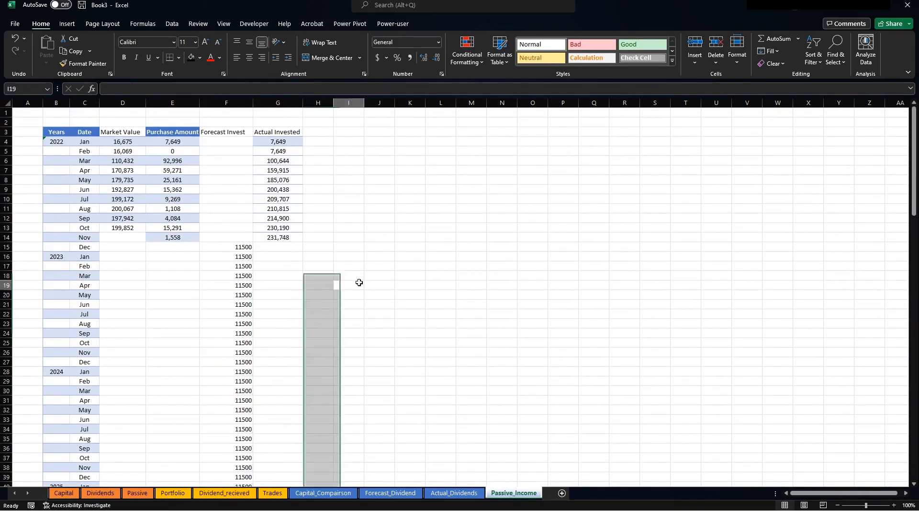
Test F15 with 15000 to confirm linked months update, then restore 11500.
{"action": "left_click", "coordinate": [235, 250]}
{"action": "type", "text": "15000"}
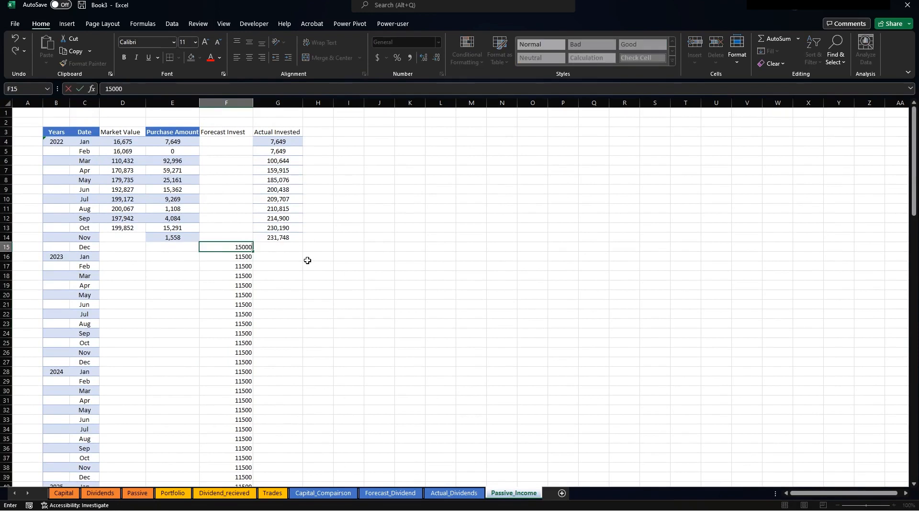
{"action": "key", "text": "Return"}
{"action": "key", "text": "Up"}
{"action": "type", "text": "11500"}
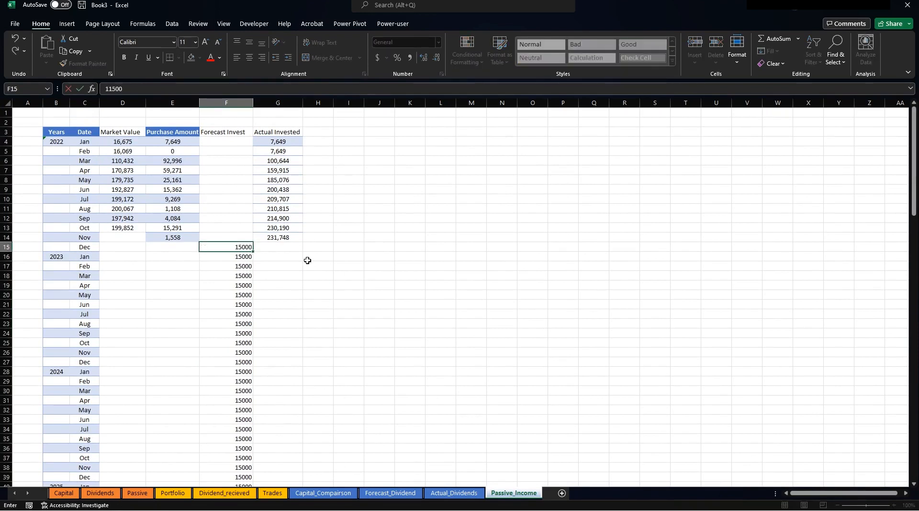
{"action": "key", "text": "Return"}
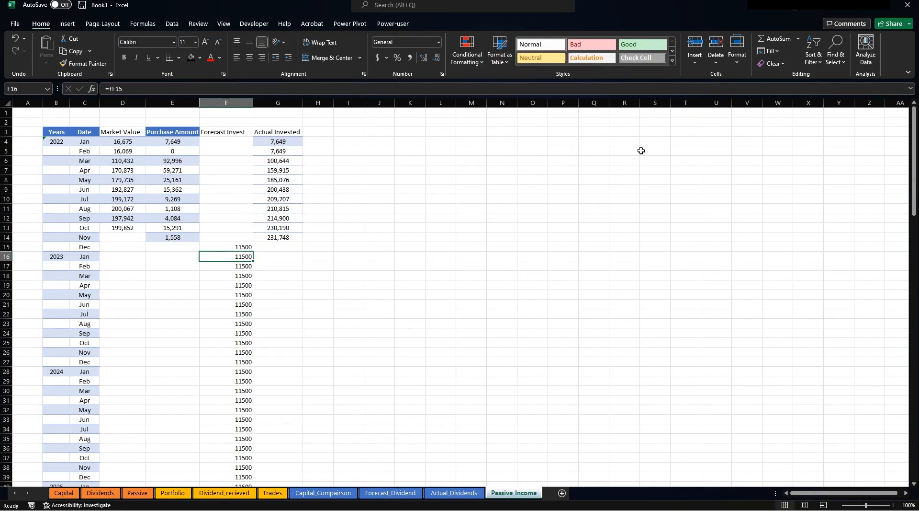
Add a 'Dividend' heading in H3 and enter the 5.6% dividend rate in H2.
{"action": "left_click", "coordinate": [317, 133]}
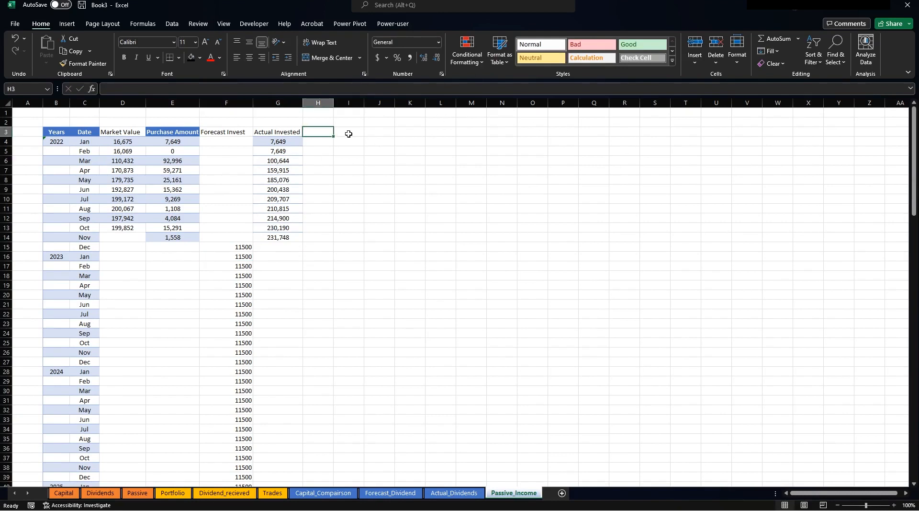
{"action": "type", "text": "Dividend"}
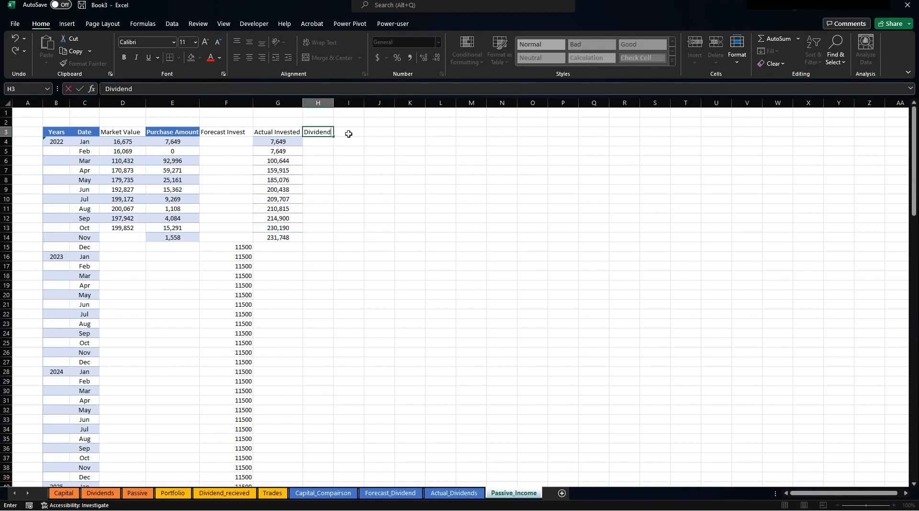
{"action": "key", "text": "Tab"}
{"action": "key", "text": "Up"}
{"action": "key", "text": "Left"}
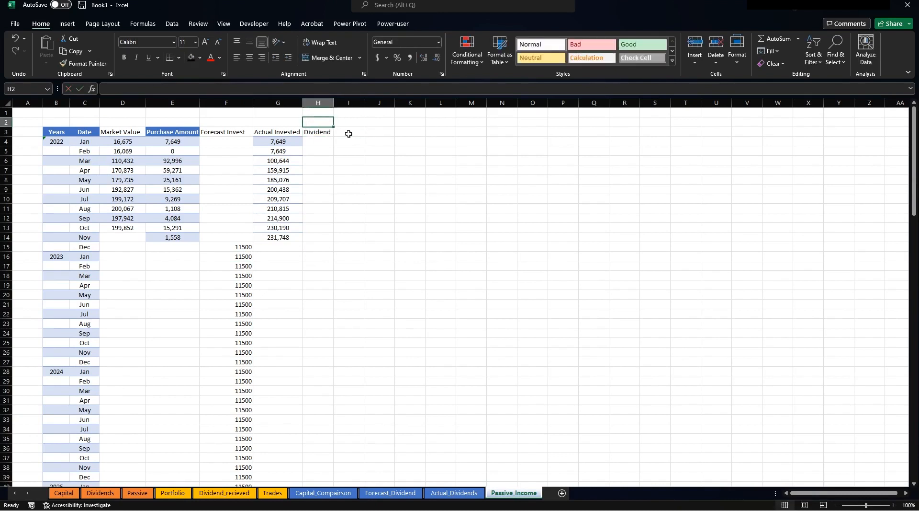
{"action": "type", "text": "5.^"}
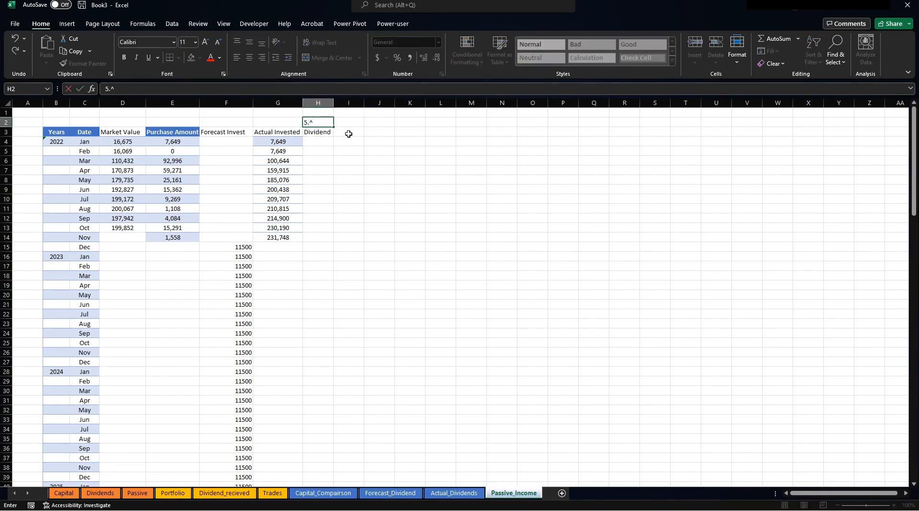
{"action": "key", "text": "Return"}
{"action": "key", "text": "Return"}
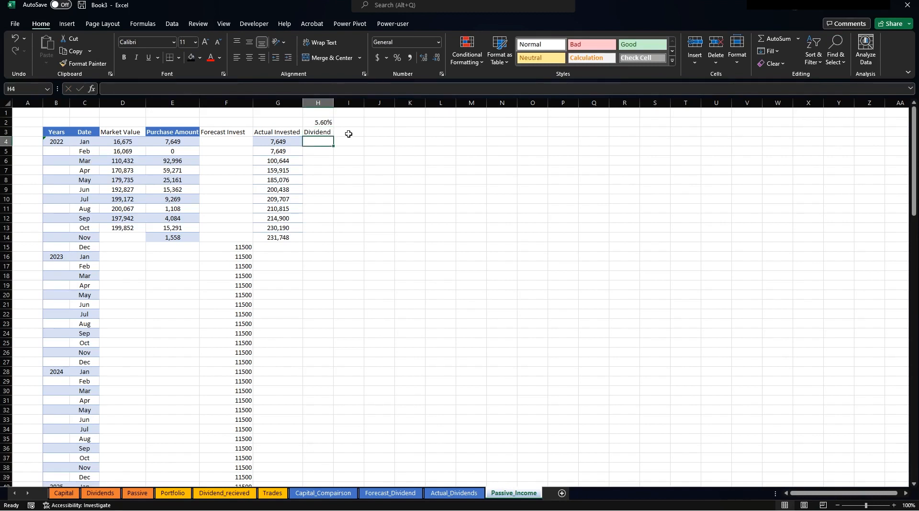
Enter =+G4*$H$2/12 in H4 and fill it down to H14, giving 35.69 to 1081.49.
{"action": "type", "text": "+"}
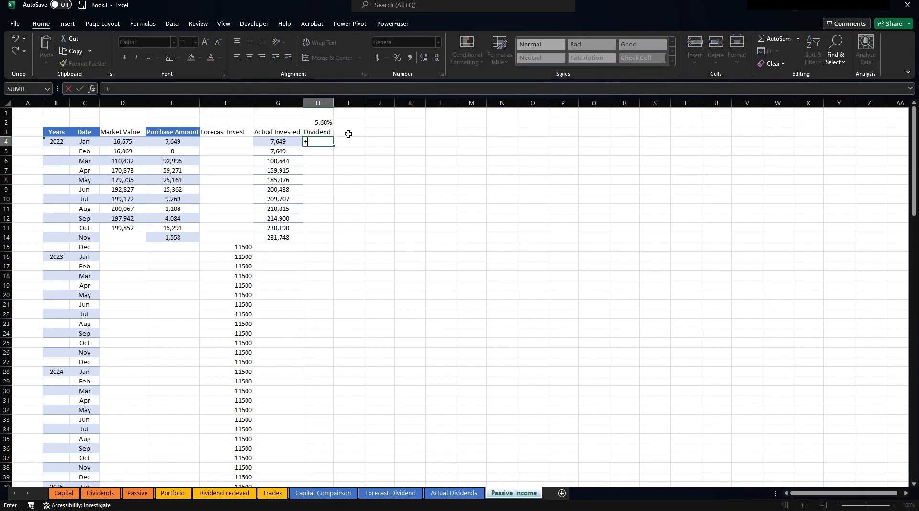
{"action": "key", "text": "Left"}
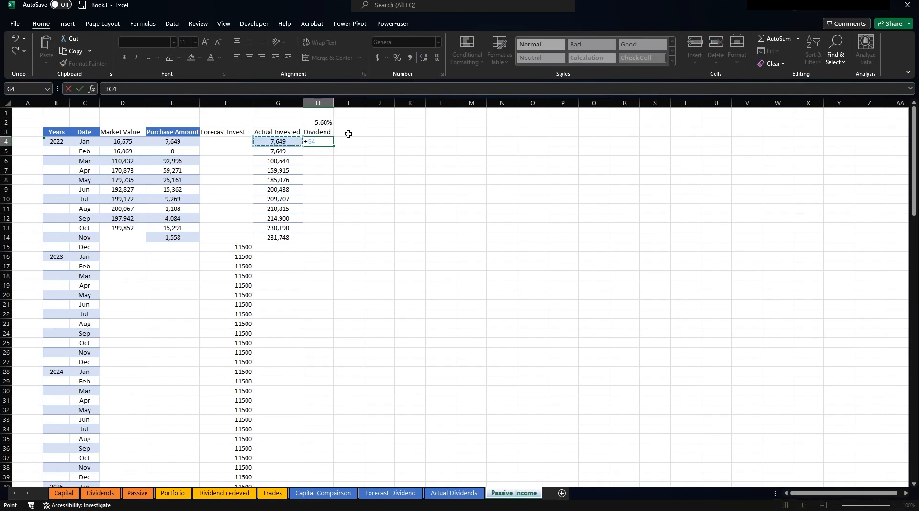
{"action": "type", "text": "*"}
{"action": "key", "text": "Up"}
{"action": "key", "text": "Up"}
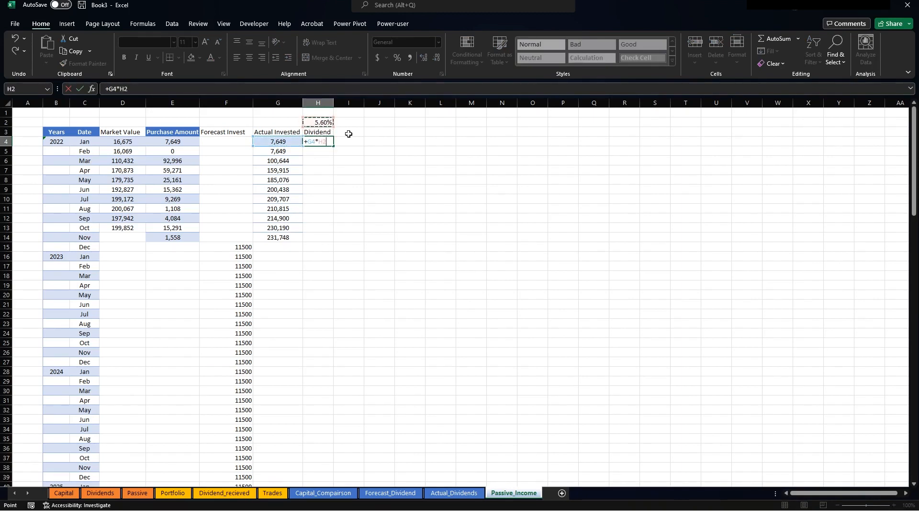
{"action": "key", "text": "F4"}
{"action": "type", "text": "/12"}
{"action": "key", "text": "Return"}
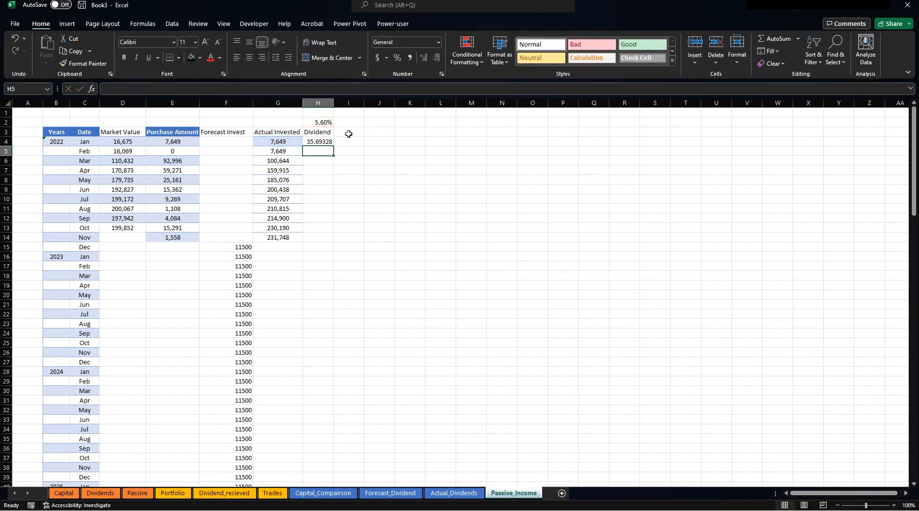
{"action": "key", "text": "Up"}
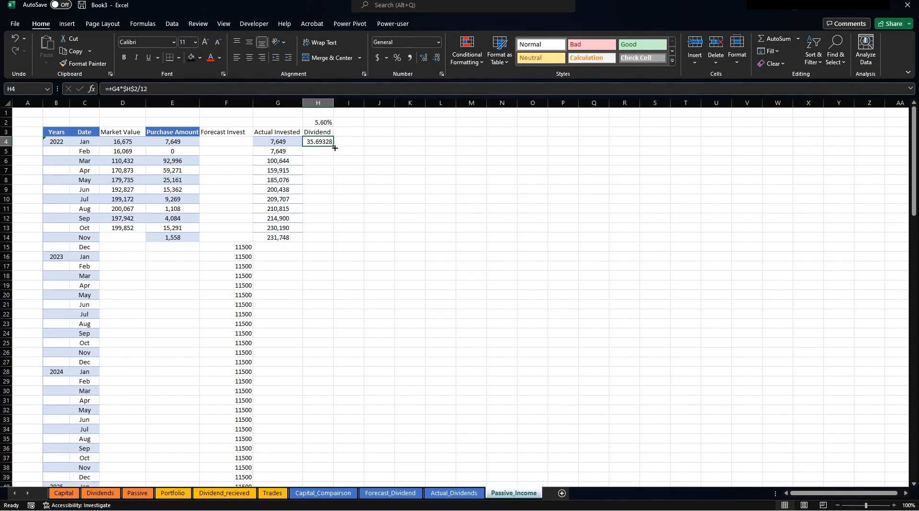
{"action": "left_click_drag", "start_coordinate": [332, 147], "coordinate": [348, 228]}
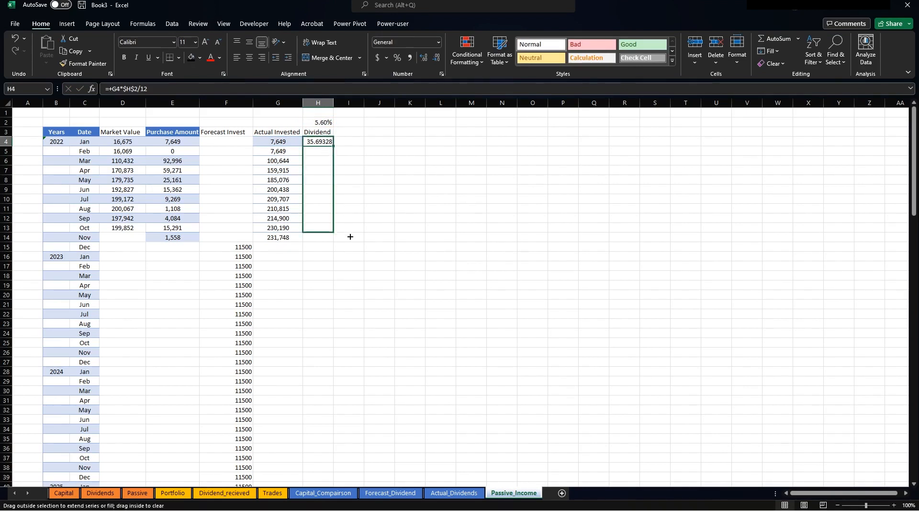
{"action": "left_click_drag", "start_coordinate": [350, 236], "coordinate": [347, 242]}
{"action": "left_click_drag", "start_coordinate": [347, 242], "coordinate": [347, 242]}
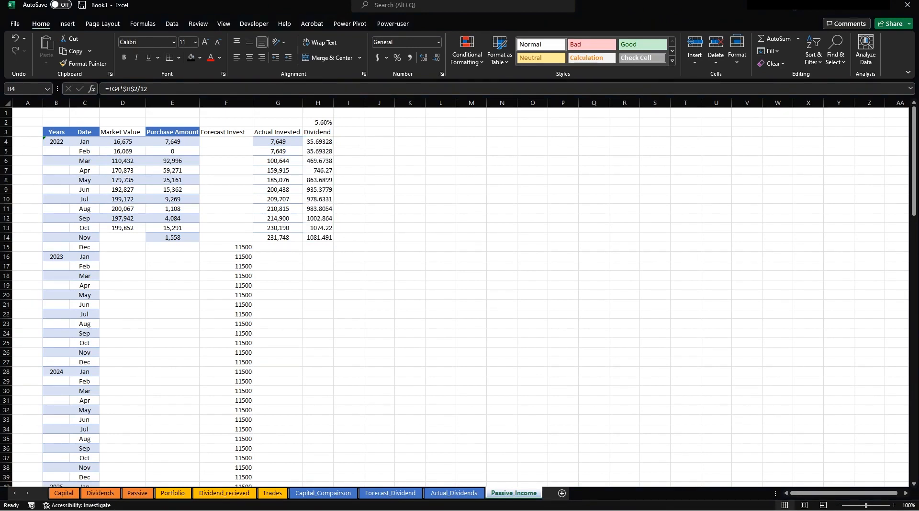
{"action": "key", "text": "Escape"}
{"action": "left_click", "coordinate": [221, 249]}
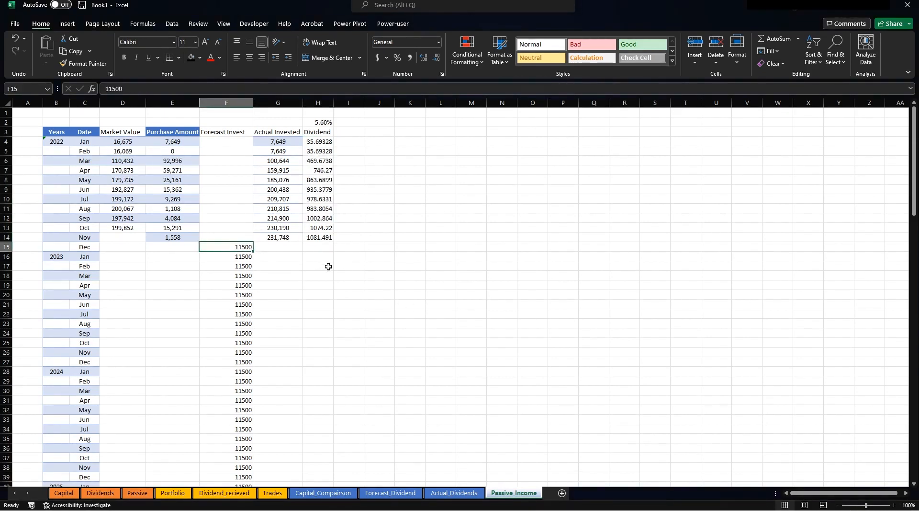
Insert a 'Forecast Invested' column before Dividend and widen it to fit the header.
{"action": "left_click", "coordinate": [326, 266]}
{"action": "left_click", "coordinate": [316, 103]}
{"action": "right_click", "coordinate": [315, 105]}
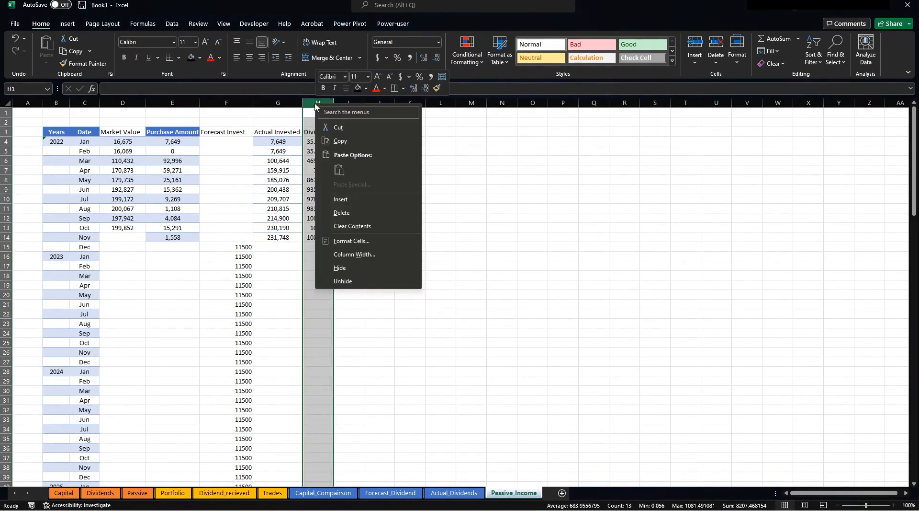
{"action": "left_click", "coordinate": [349, 201]}
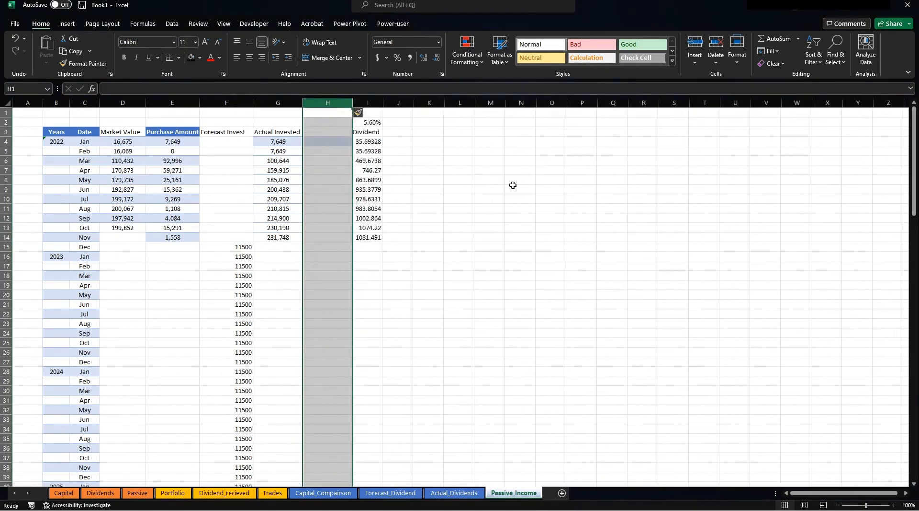
{"action": "left_click", "coordinate": [511, 188]}
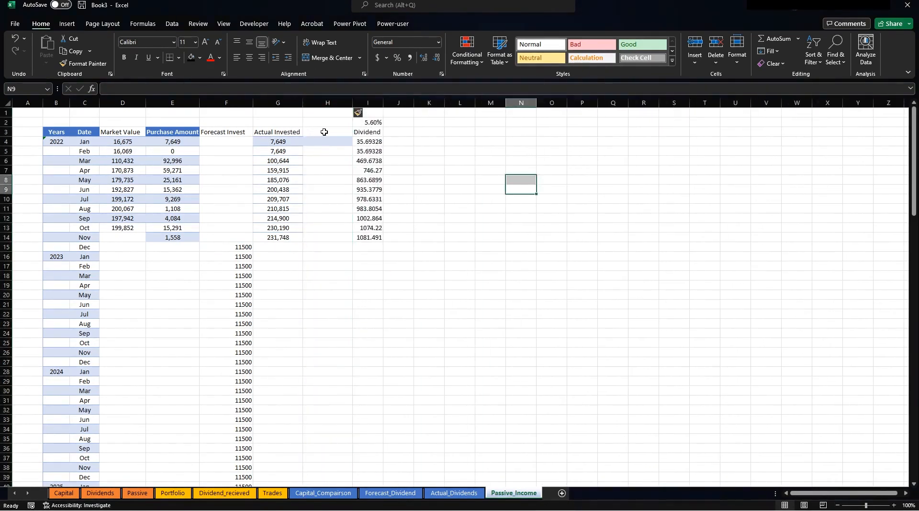
{"action": "left_click", "coordinate": [324, 131]}
{"action": "type", "text": "Fore"}
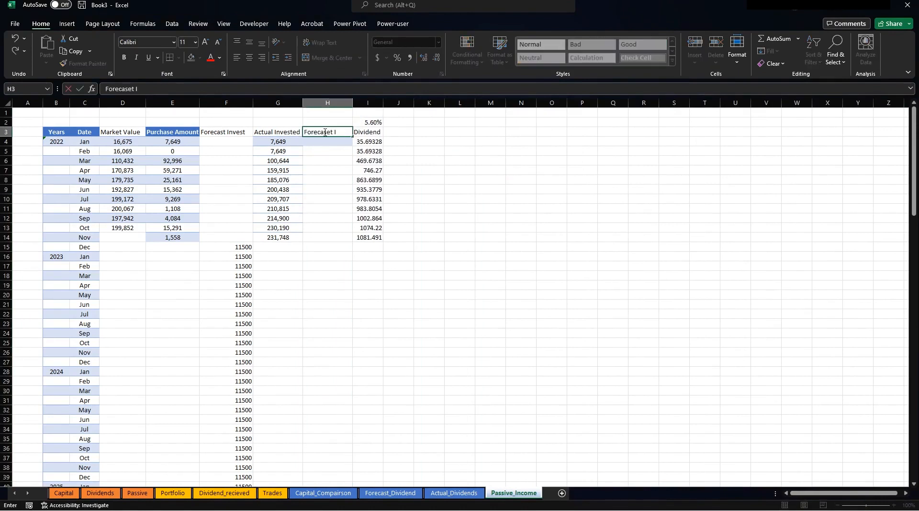
{"action": "type", "text": "cast Investye"}
{"action": "key", "text": "Return"}
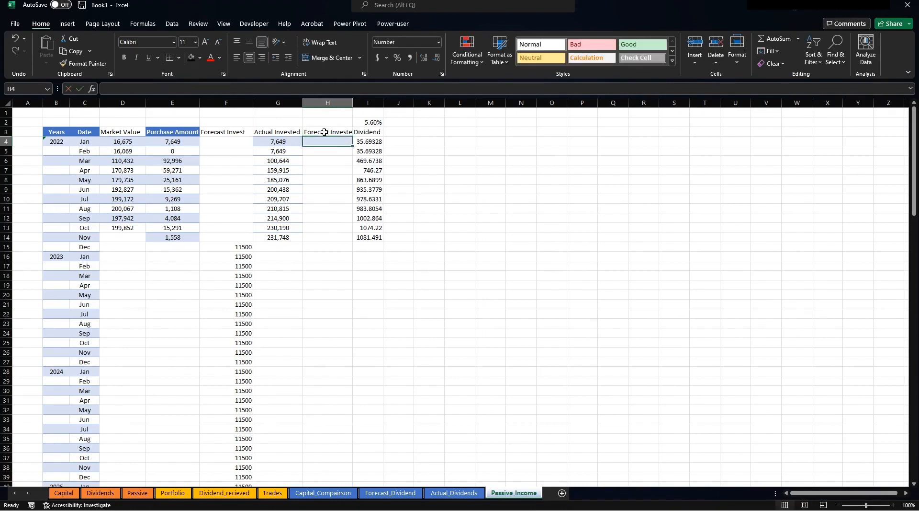
{"action": "mouse_move", "coordinate": [353, 111]}
{"action": "left_mouse_down"}
{"action": "mouse_move", "coordinate": [366, 113]}
{"action": "mouse_move", "coordinate": [366, 102]}
{"action": "left_mouse_up"}
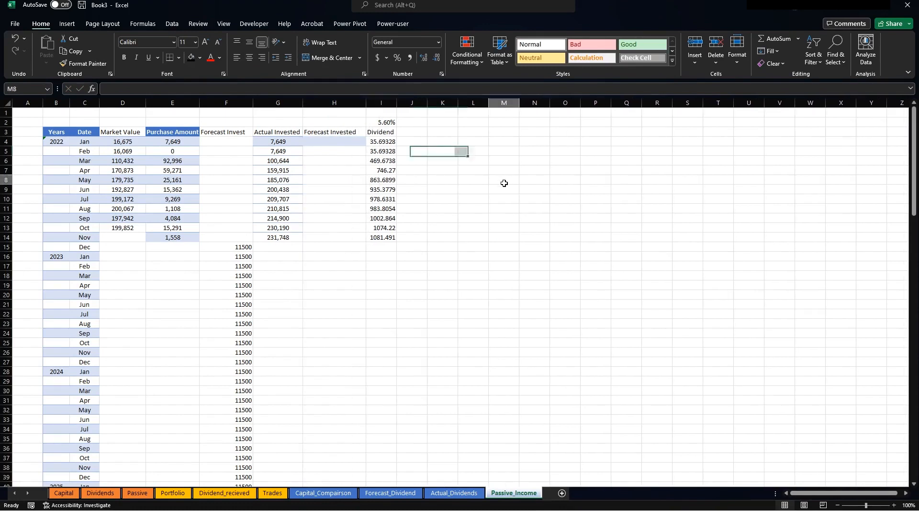
Enter =+G14+F15 in H15, giving 243,248, and copy it down to row 135.
{"action": "left_click", "coordinate": [315, 247]}
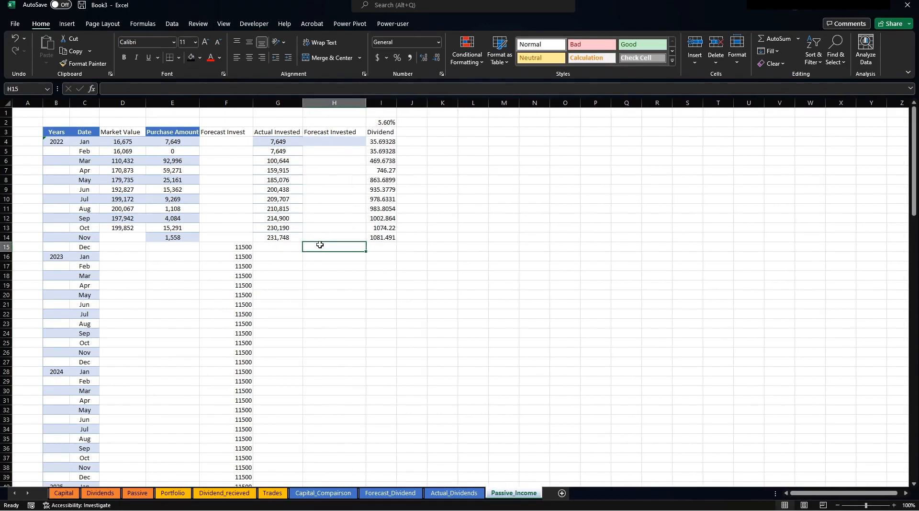
{"action": "type", "text": "+"}
{"action": "left_click", "coordinate": [265, 237]}
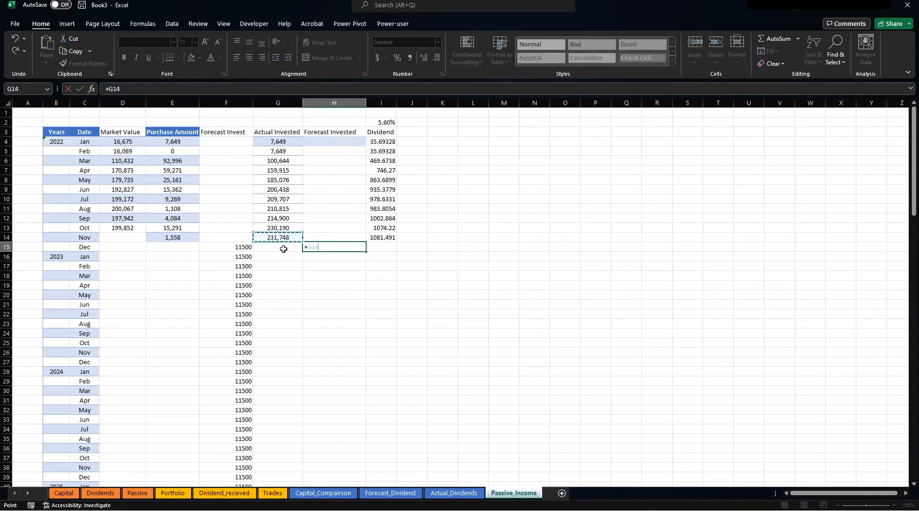
{"action": "type", "text": "+"}
{"action": "left_click", "coordinate": [240, 247]}
{"action": "key", "text": "Return"}
{"action": "left_click", "coordinate": [346, 245]}
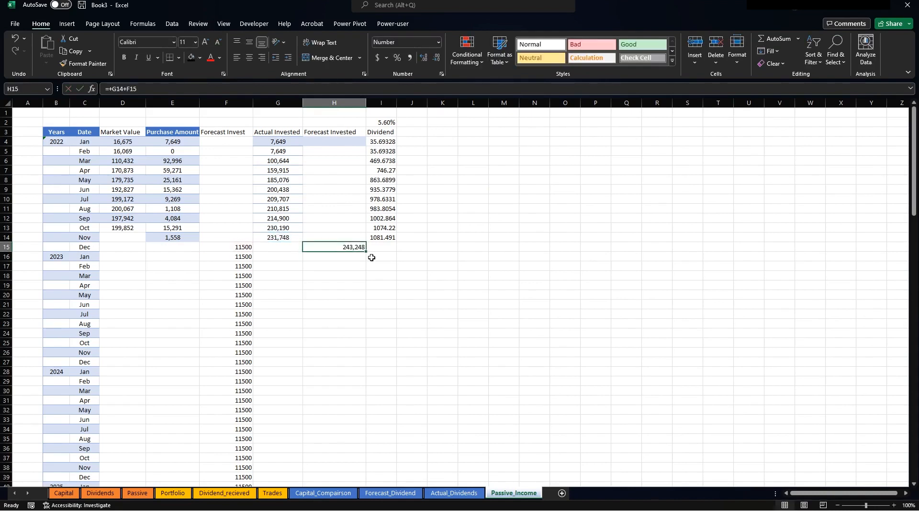
{"action": "left_click_drag", "start_coordinate": [366, 250], "coordinate": [366, 468]}
Correct H16 to =+H15+F16 so totals grow by 11,500 monthly, and fill it down the column.
{"action": "scroll", "coordinate": [324, 228], "scroll_direction": "up", "scroll_amount": 6}
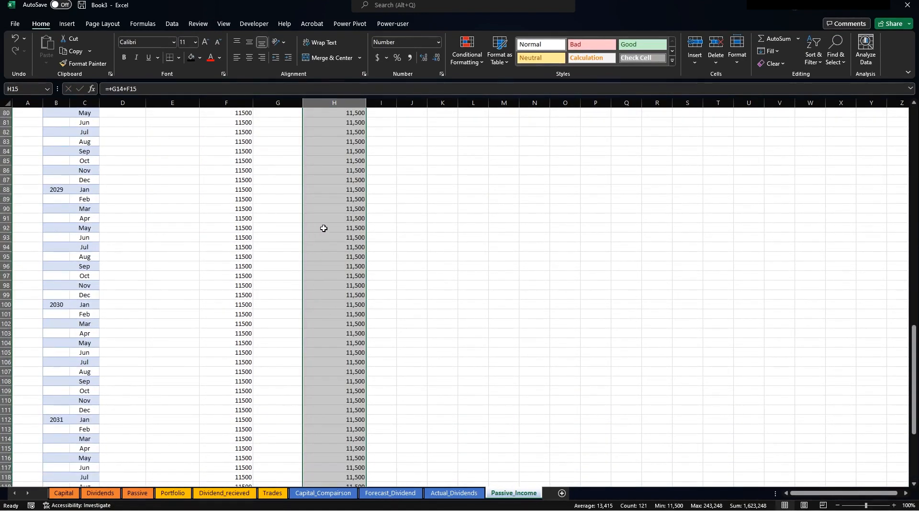
{"action": "scroll", "coordinate": [324, 228], "scroll_direction": "up", "scroll_amount": 20}
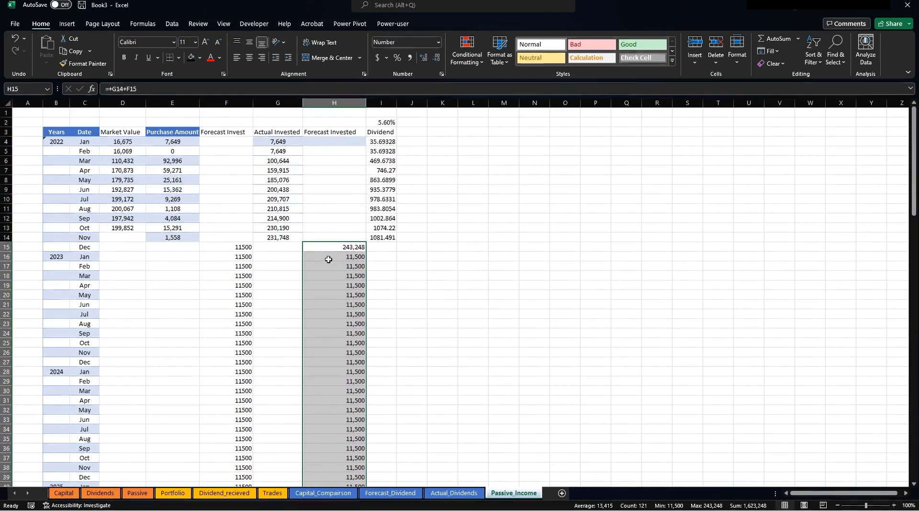
{"action": "left_click", "coordinate": [329, 259]}
{"action": "left_click", "coordinate": [164, 89]}
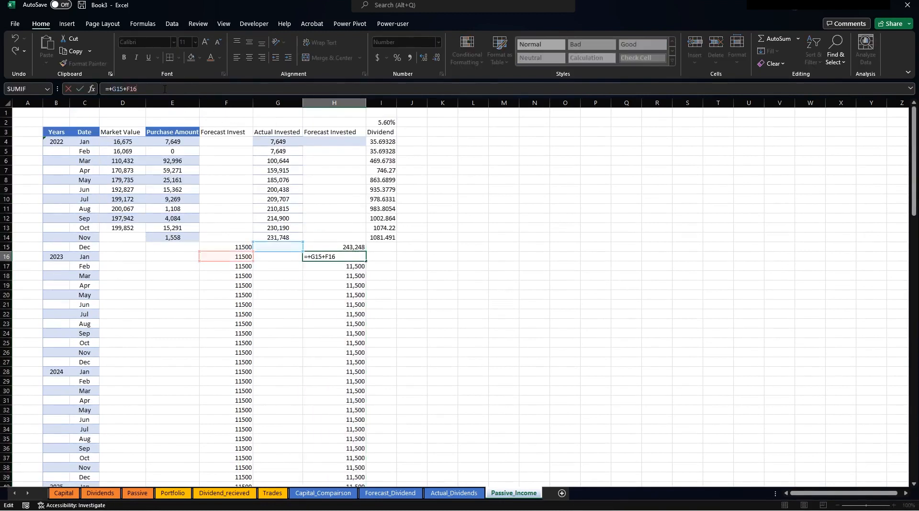
{"action": "left_click_drag", "start_coordinate": [267, 251], "coordinate": [321, 252]}
{"action": "key", "text": "Return"}
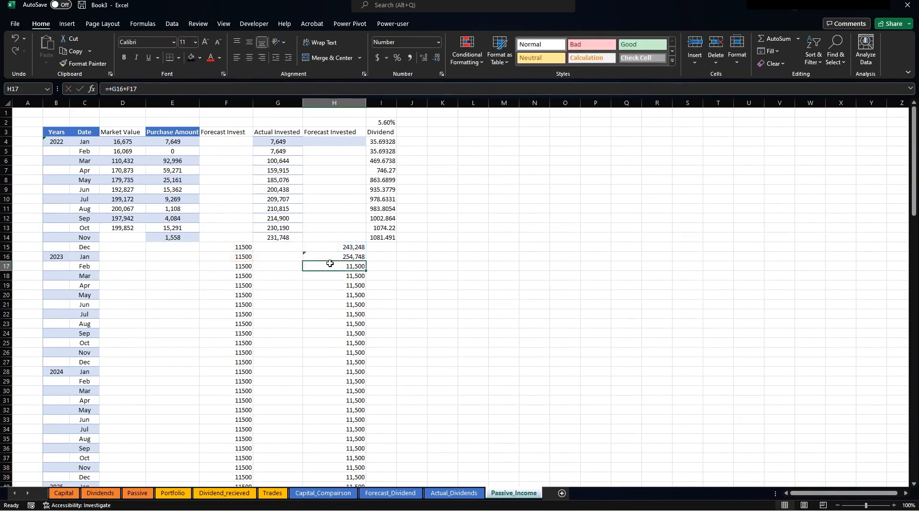
{"action": "left_click", "coordinate": [330, 257]}
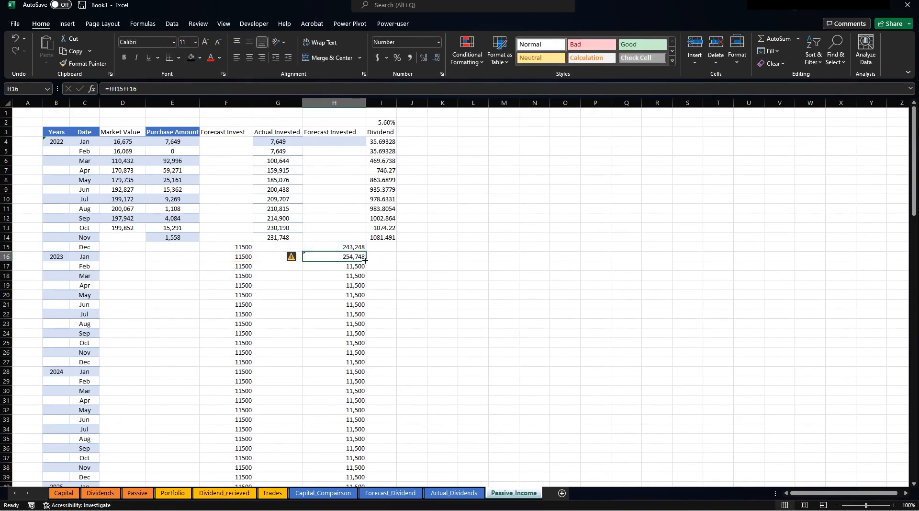
{"action": "double_click", "coordinate": [365, 261]}
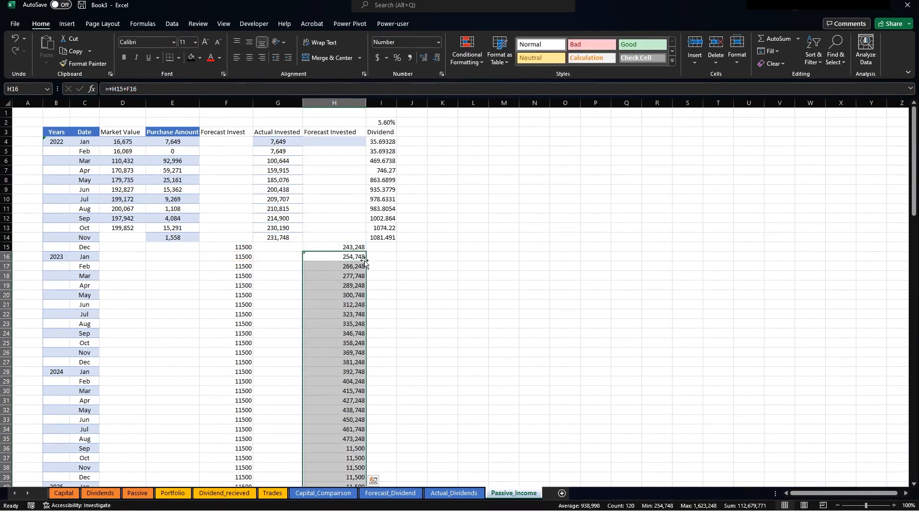
{"action": "left_click", "coordinate": [267, 239]}
Check the F15 and H15 values, then extend the dividend formula down to row 15.
{"action": "left_click", "coordinate": [237, 245]}
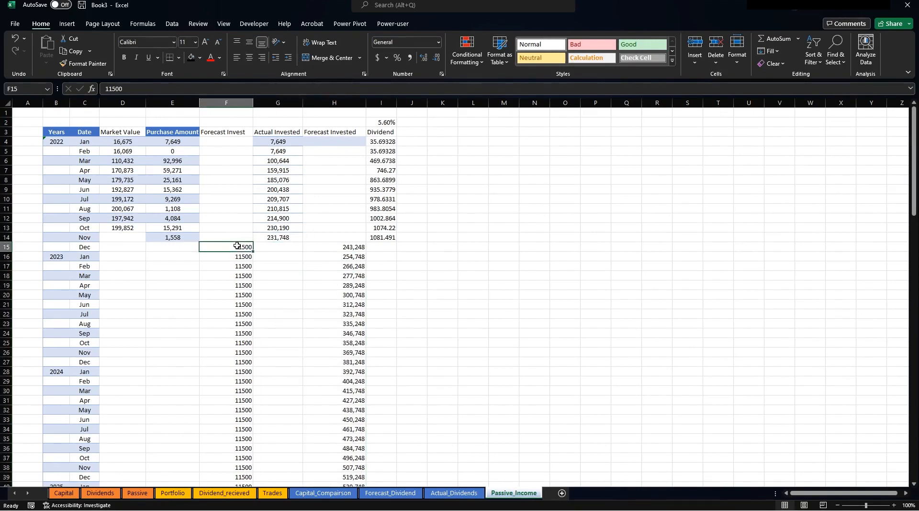
{"action": "left_click", "coordinate": [354, 246]}
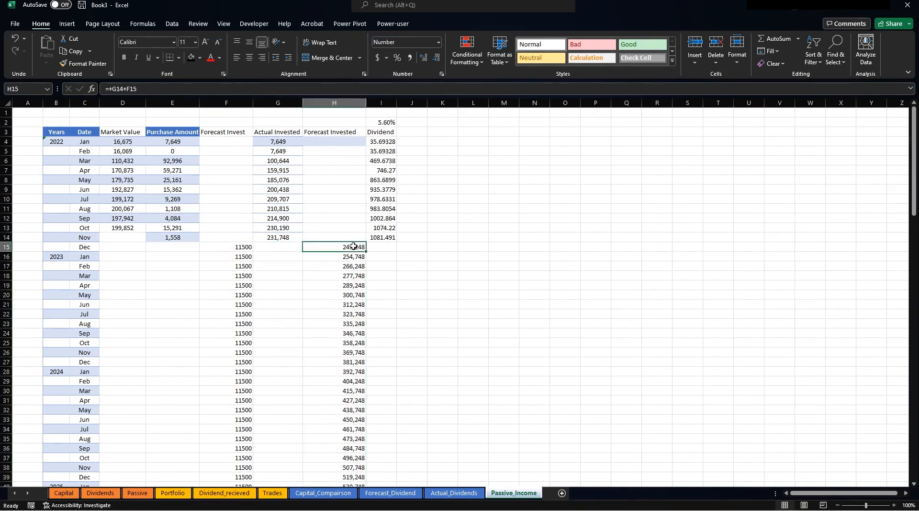
{"action": "left_click", "coordinate": [238, 249]}
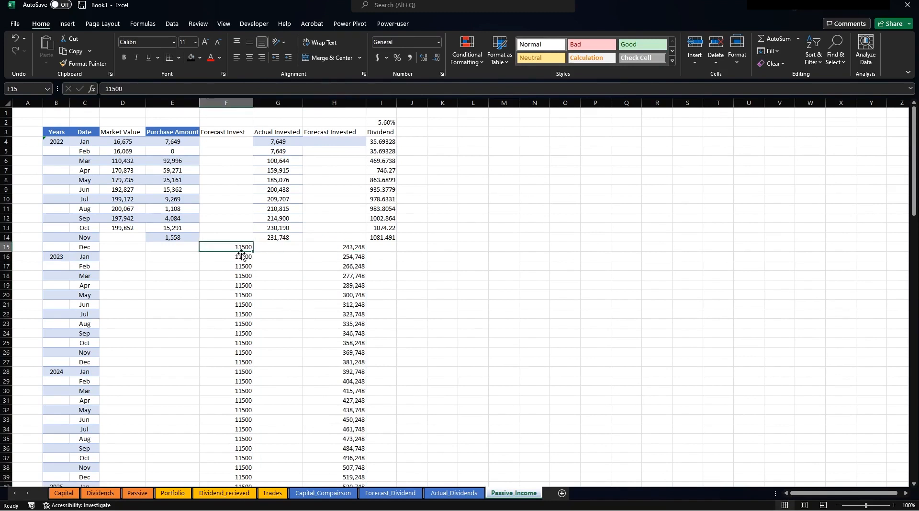
{"action": "left_click", "coordinate": [394, 237]}
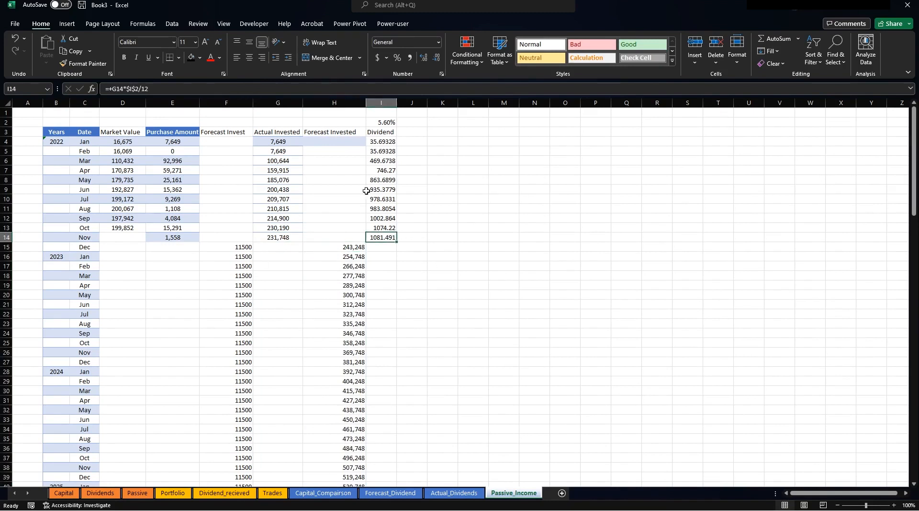
{"action": "left_click_drag", "start_coordinate": [397, 242], "coordinate": [398, 250]}
Repoint I15's dividend formula to Forecast Invested H15 and fill it down to row 135, reaching 7575.158.
{"action": "left_click", "coordinate": [385, 246]}
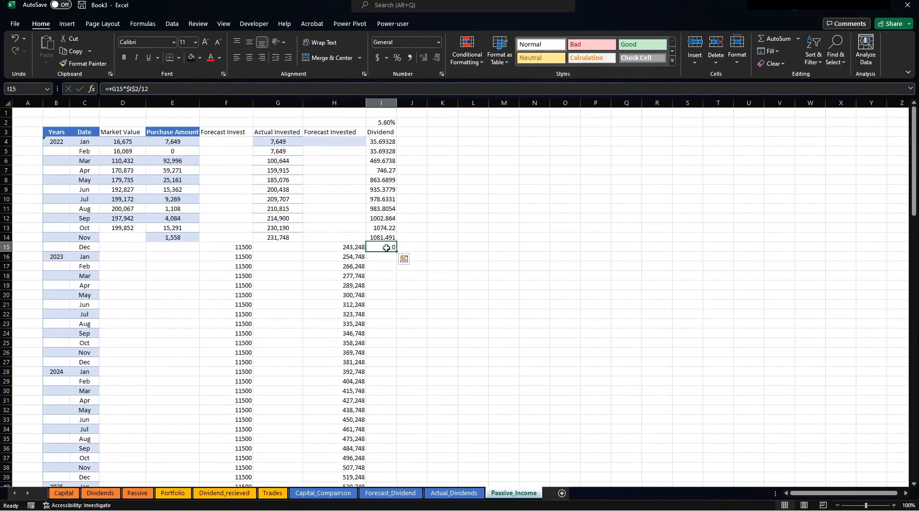
{"action": "left_click", "coordinate": [144, 92]}
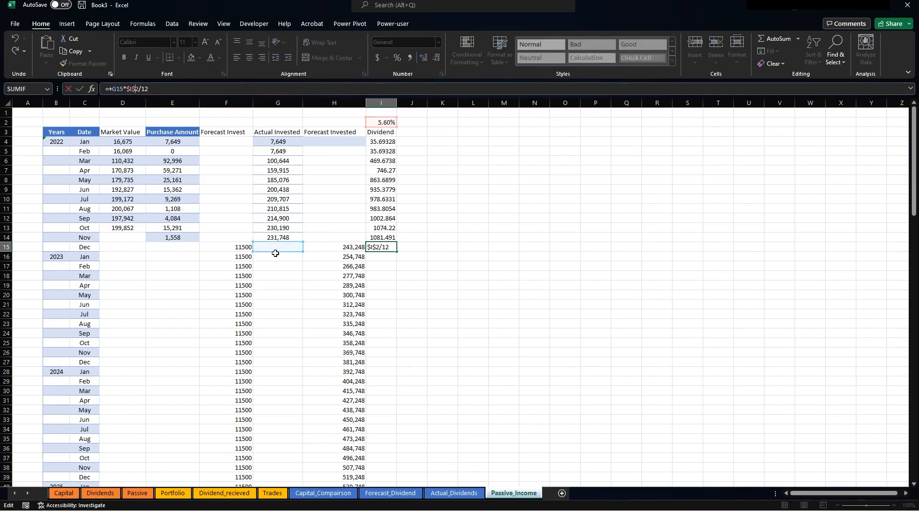
{"action": "left_click_drag", "start_coordinate": [275, 253], "coordinate": [325, 253]}
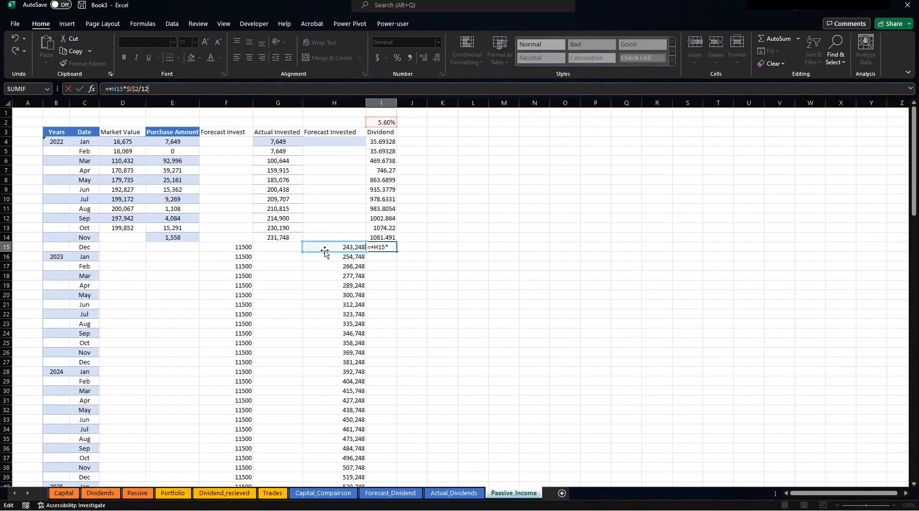
{"action": "key", "text": "Return"}
{"action": "left_click", "coordinate": [393, 247]}
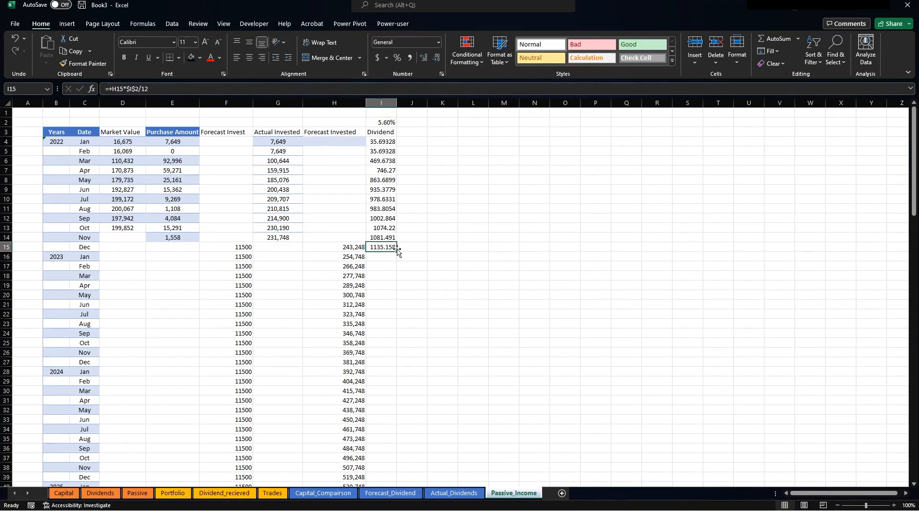
{"action": "left_click_drag", "start_coordinate": [399, 250], "coordinate": [407, 476]}
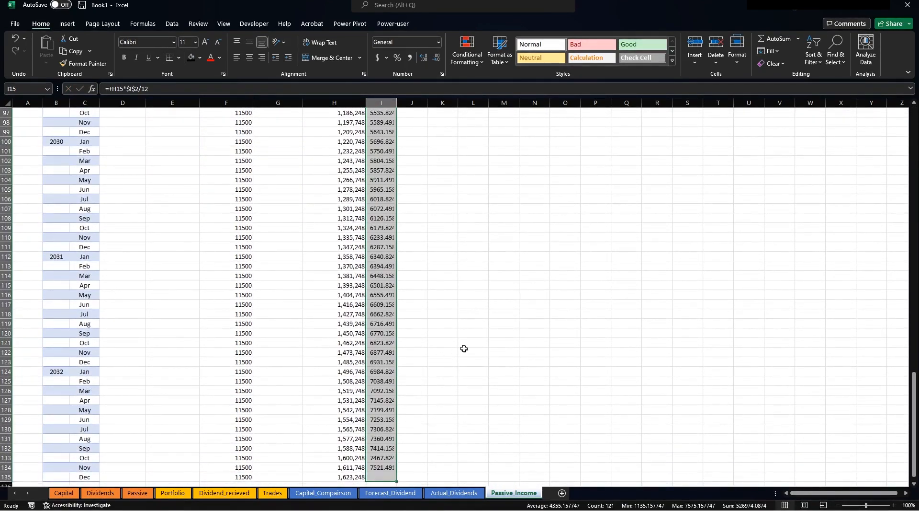
{"action": "scroll", "coordinate": [454, 281], "scroll_direction": "up", "scroll_amount": 20}
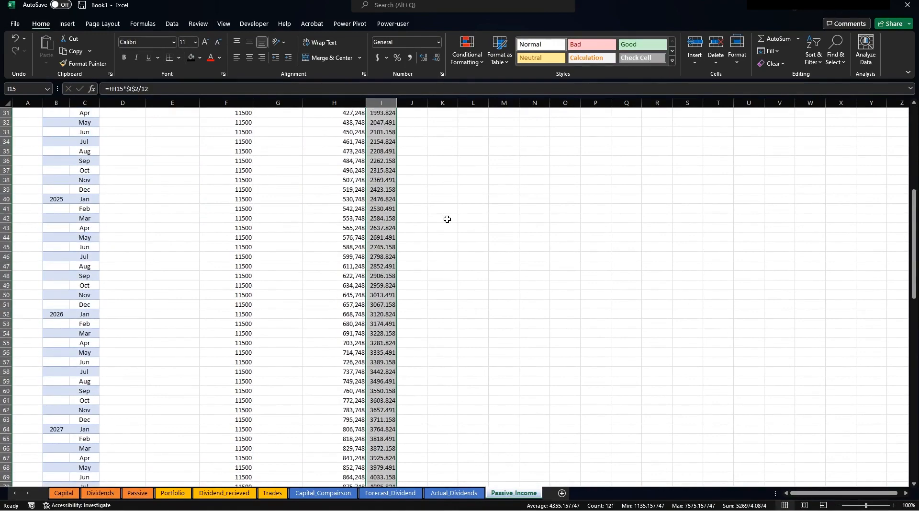
{"action": "left_click_drag", "start_coordinate": [381, 132], "coordinate": [374, 468]}
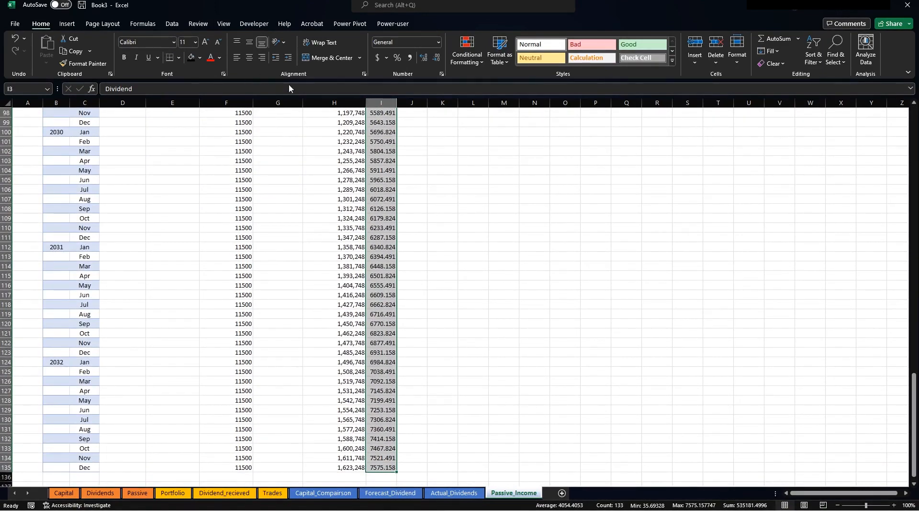
Format the Dividend values in column I as Currency with 0 decimal places.
{"action": "right_click", "coordinate": [381, 209]}
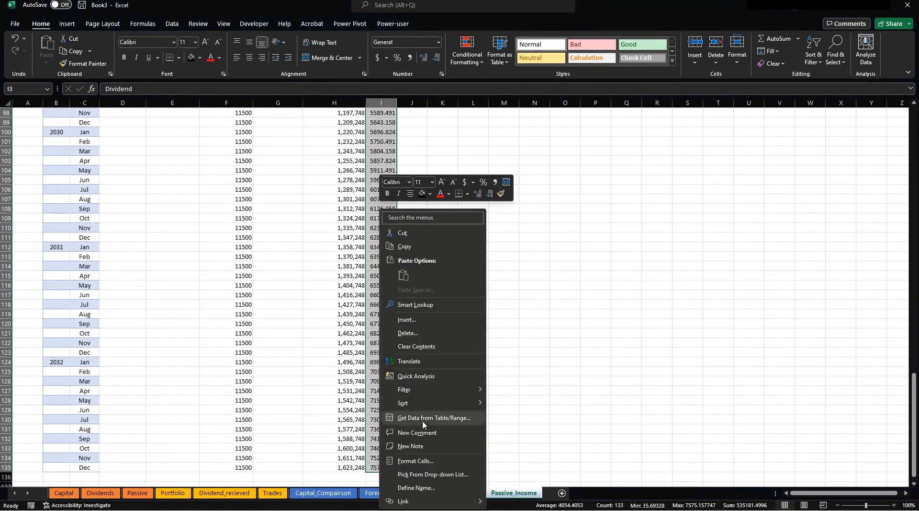
{"action": "left_click", "coordinate": [422, 461]}
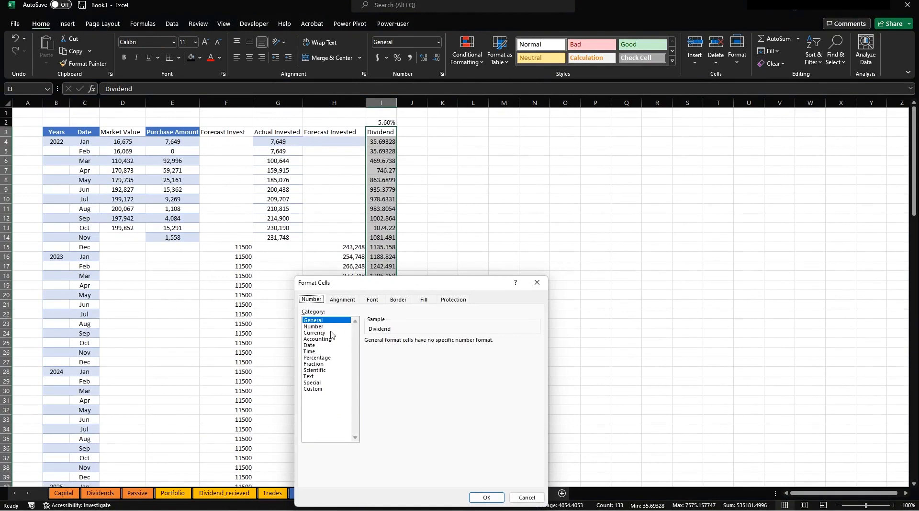
{"action": "left_click", "coordinate": [331, 333]}
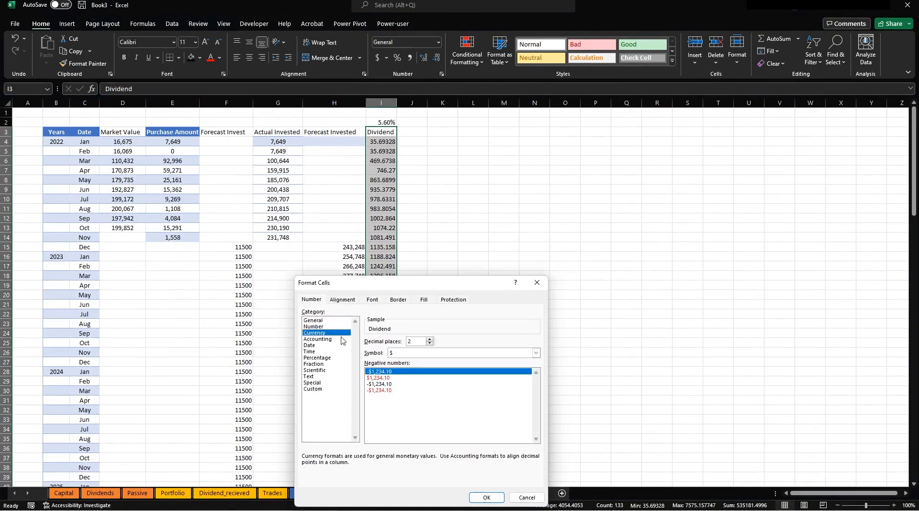
{"action": "left_click", "coordinate": [429, 343]}
{"action": "left_click", "coordinate": [486, 497]}
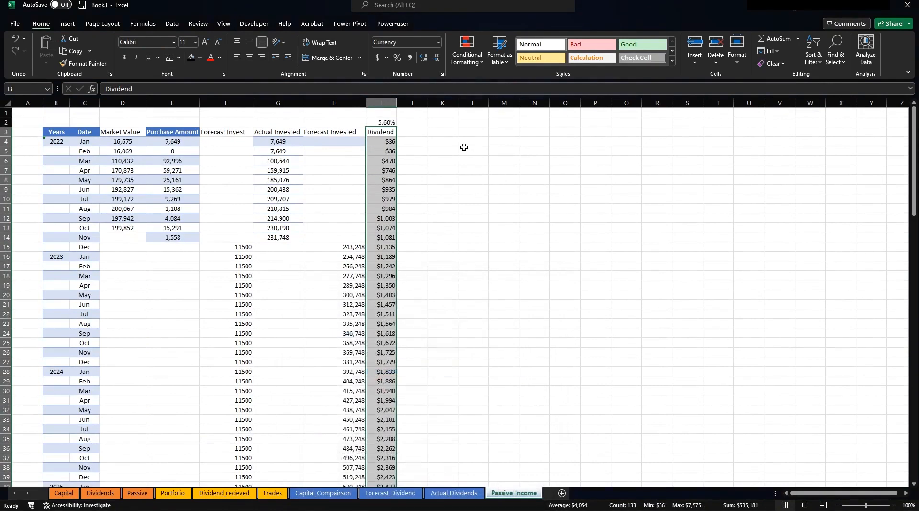
{"action": "left_click", "coordinate": [466, 150]}
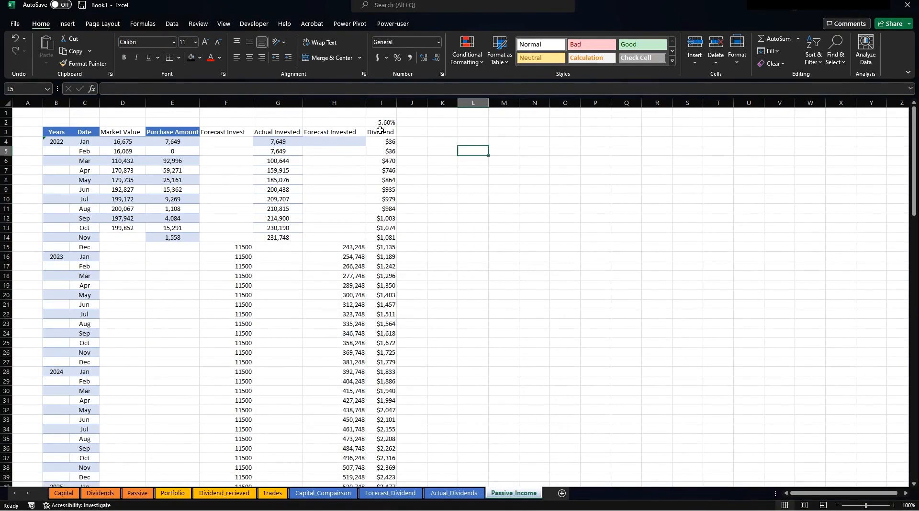
Enter the heading Target in J3 and the target value 7500 in J2.
{"action": "left_click", "coordinate": [413, 133]}
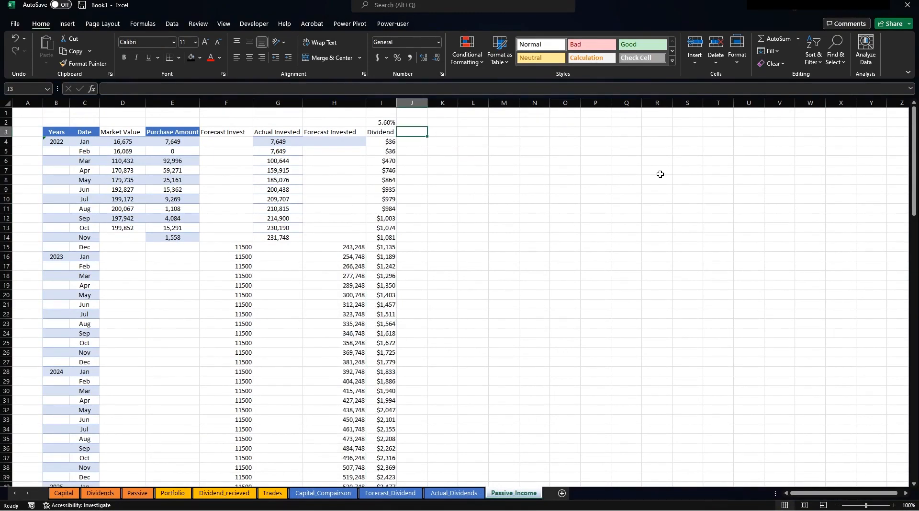
{"action": "type", "text": "A"}
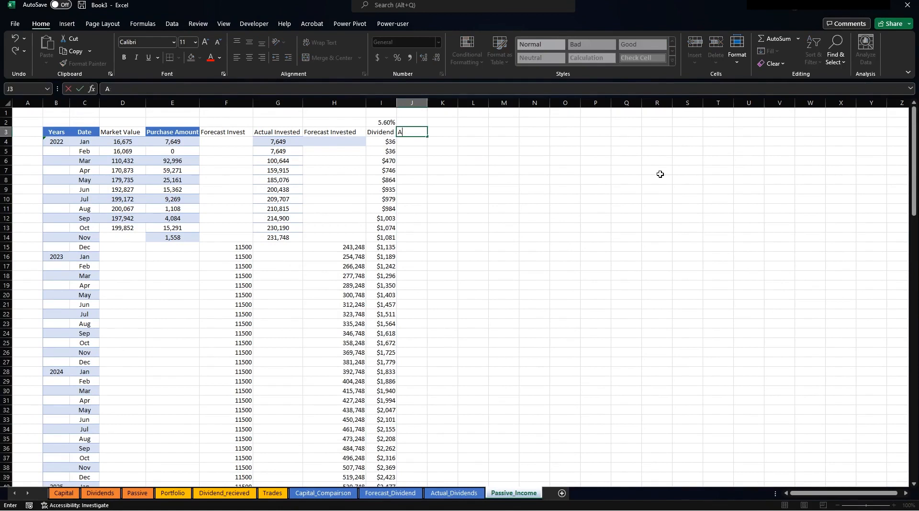
{"action": "type", "text": "arget"}
{"action": "key", "text": "Tab"}
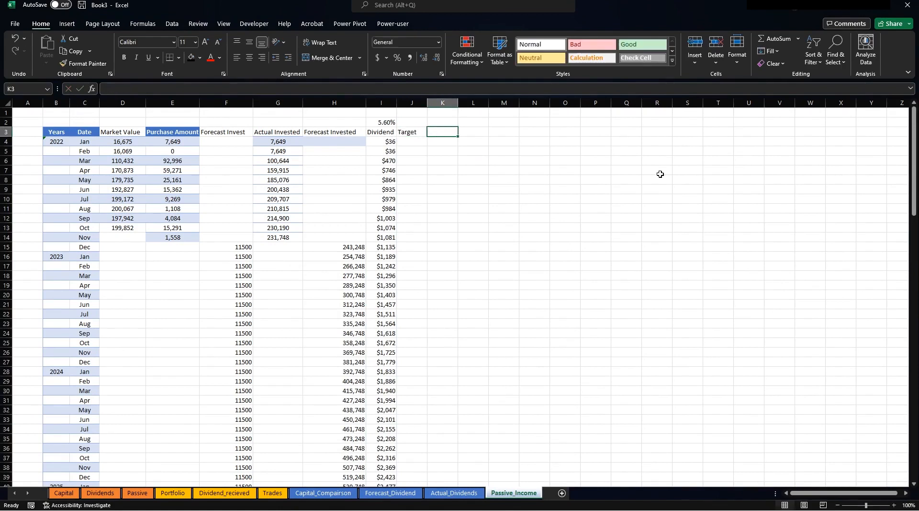
{"action": "key", "text": "Up"}
{"action": "key", "text": "Left"}
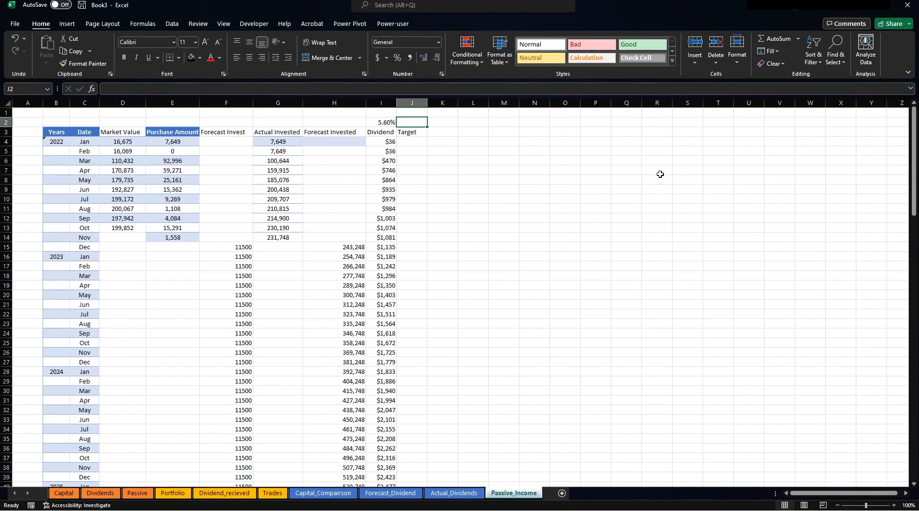
{"action": "type", "text": "35"}
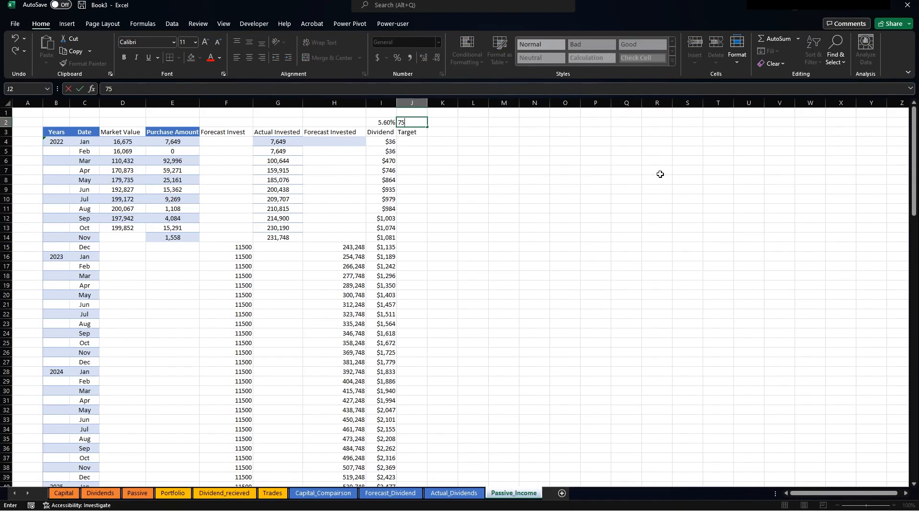
{"action": "key", "text": "Return"}
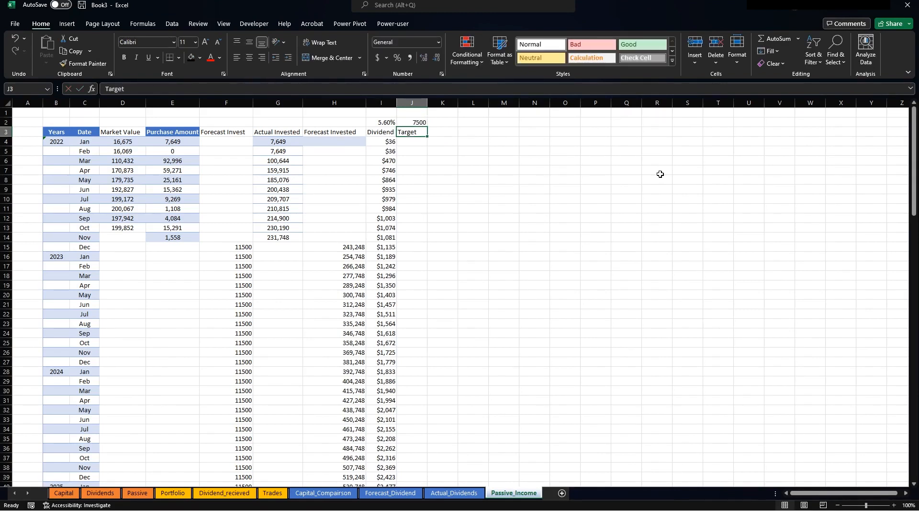
{"action": "key", "text": "Return"}
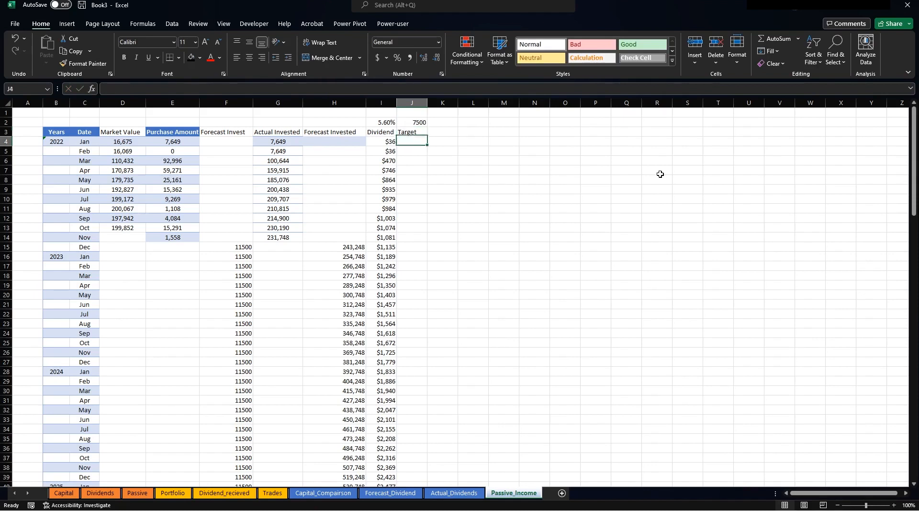
Check the 7500 value in J2 and the invested formulas in G7 and H15.
{"action": "left_click", "coordinate": [413, 123]}
{"action": "left_click", "coordinate": [414, 142]}
{"action": "left_click", "coordinate": [289, 172]}
{"action": "left_click", "coordinate": [343, 248]}
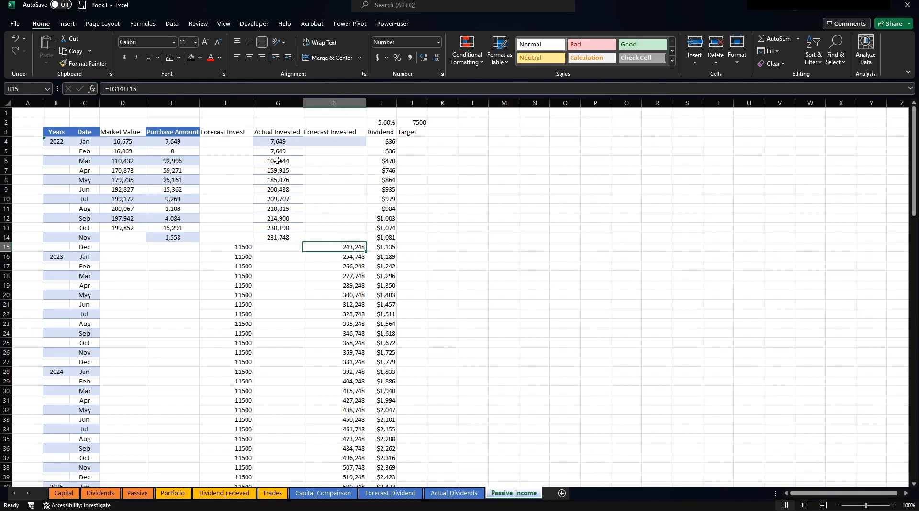
{"action": "left_click", "coordinate": [414, 142]}
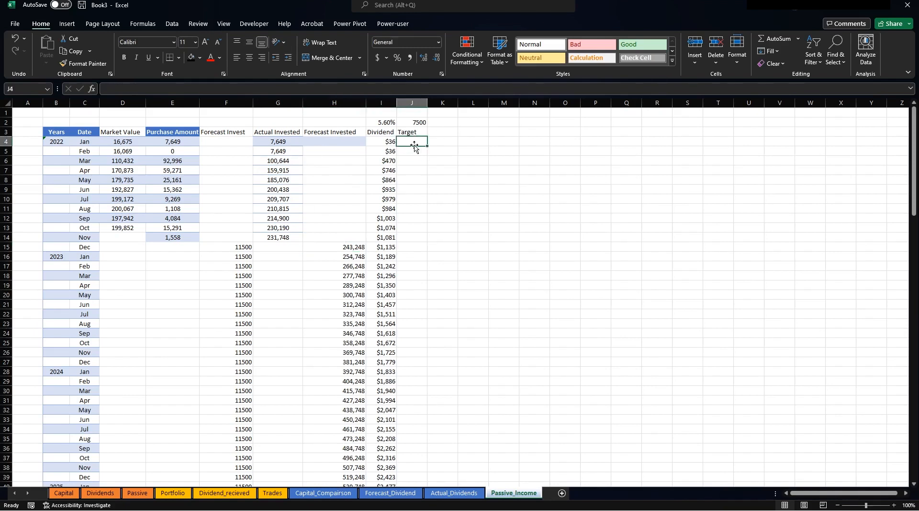
{"action": "type", "text": "+"}
{"action": "key", "text": "Left"}
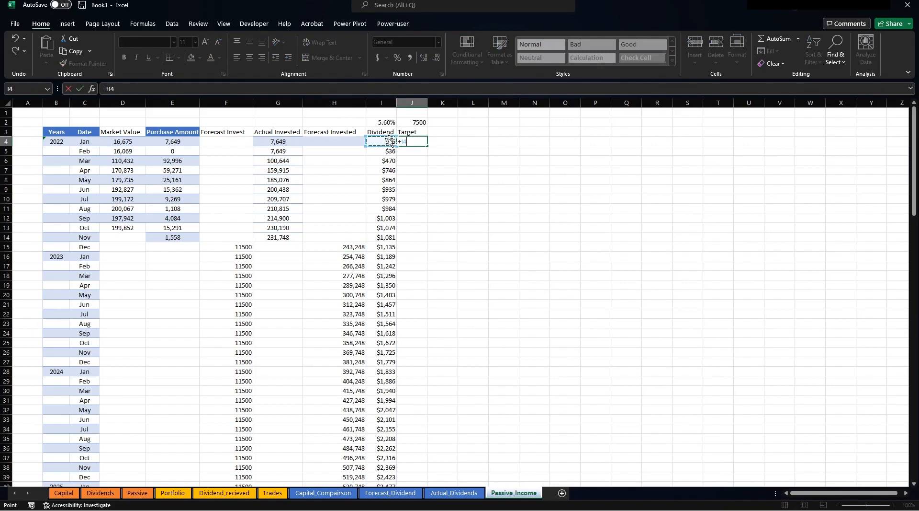
{"action": "type", "text": "/"}
{"action": "left_click", "coordinate": [415, 121]}
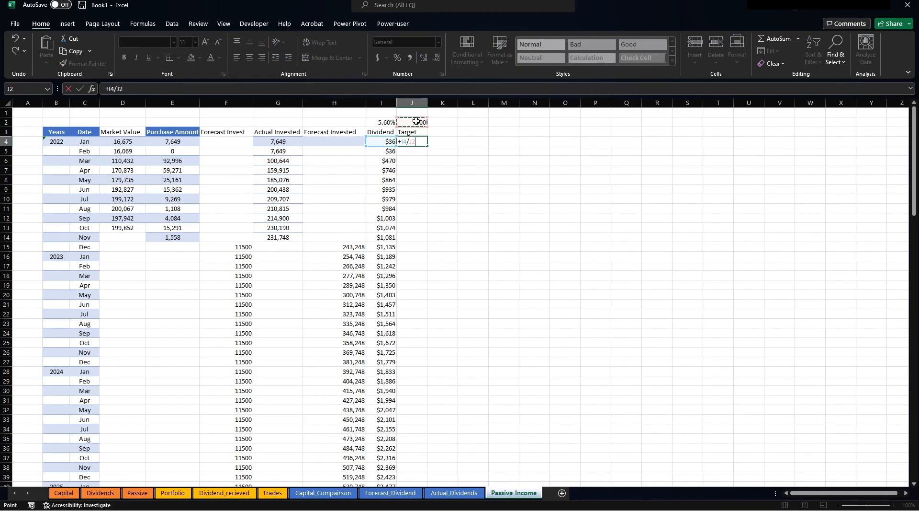
{"action": "key", "text": "Return"}
{"action": "left_click", "coordinate": [416, 142]}
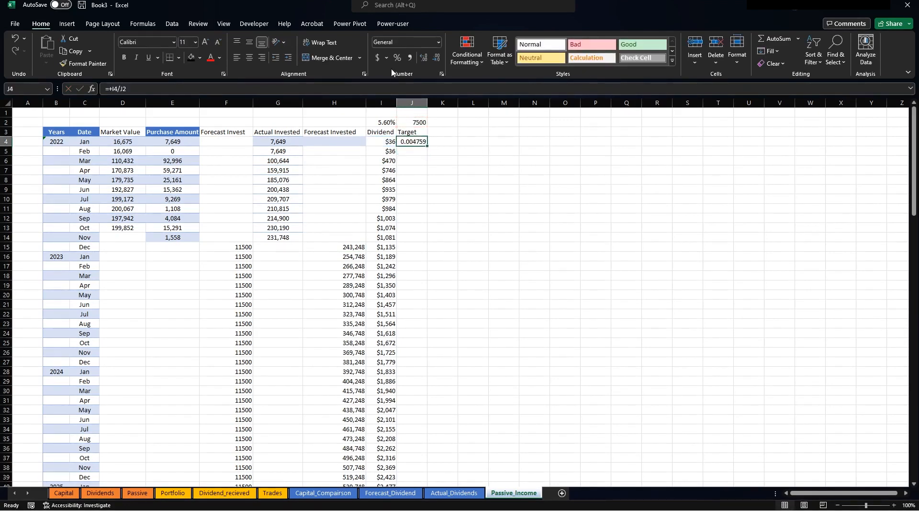
{"action": "left_click", "coordinate": [400, 61]}
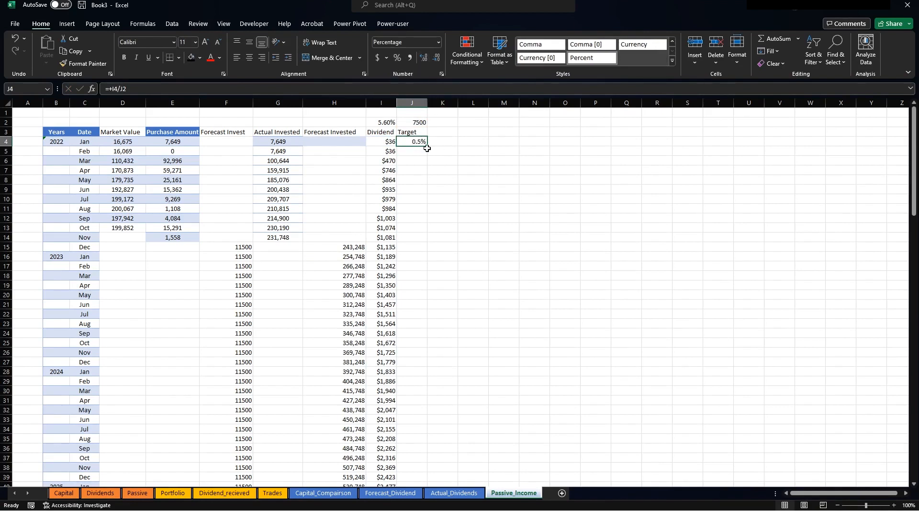
{"action": "double_click", "coordinate": [427, 148]}
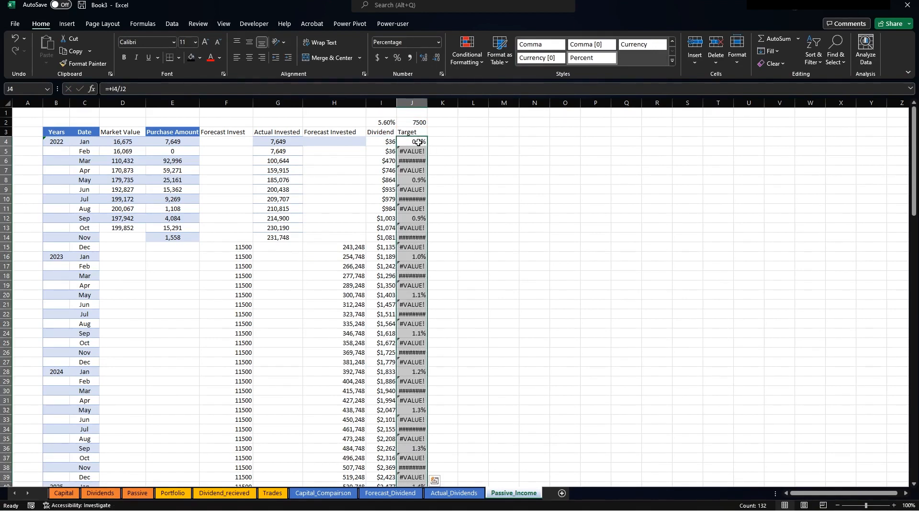
{"action": "left_click", "coordinate": [418, 144]}
{"action": "left_click", "coordinate": [133, 90]}
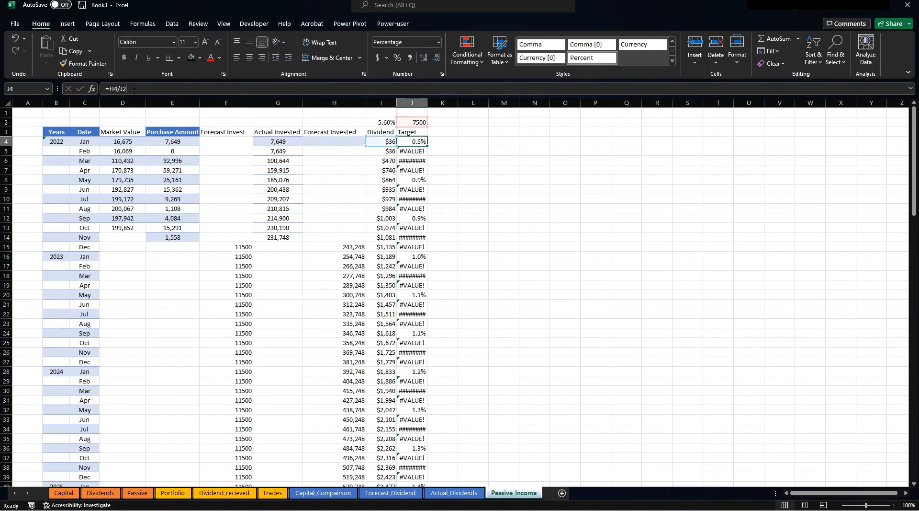
{"action": "double_click", "coordinate": [123, 89]}
{"action": "key", "text": "F4"}
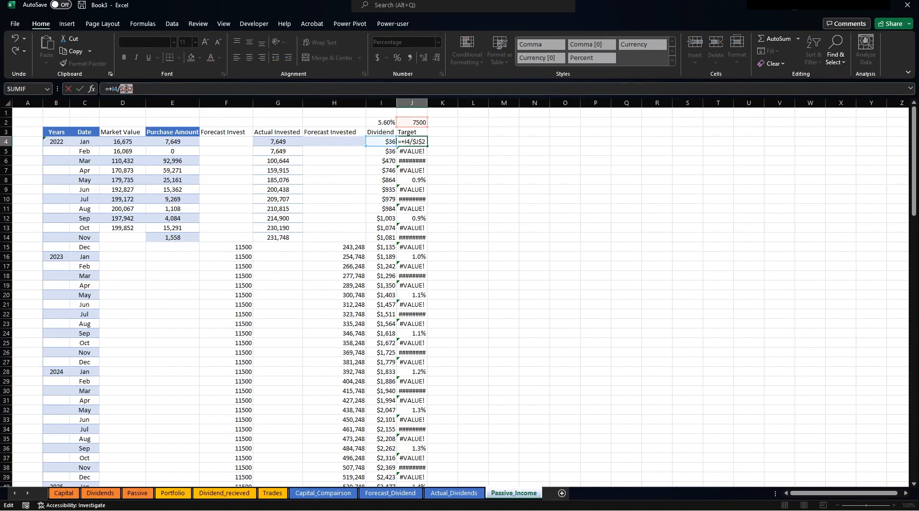
{"action": "key", "text": "Return"}
{"action": "left_click", "coordinate": [416, 142]}
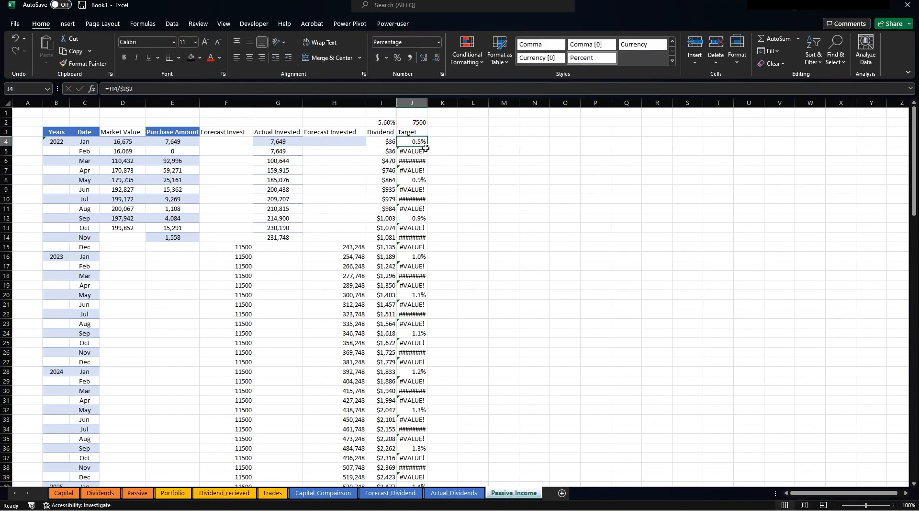
{"action": "double_click", "coordinate": [427, 148]}
{"action": "scroll", "coordinate": [406, 291], "scroll_direction": "down", "scroll_amount": 12}
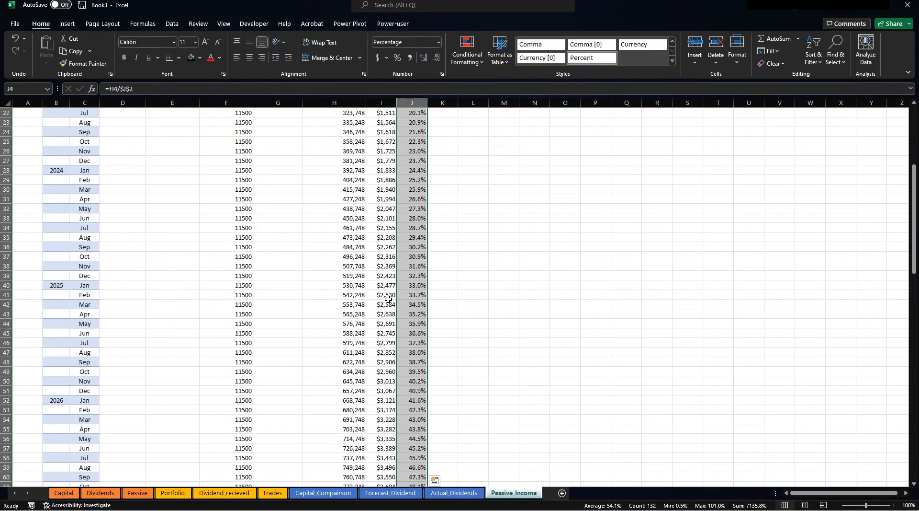
{"action": "scroll", "coordinate": [385, 245], "scroll_direction": "up", "scroll_amount": 12}
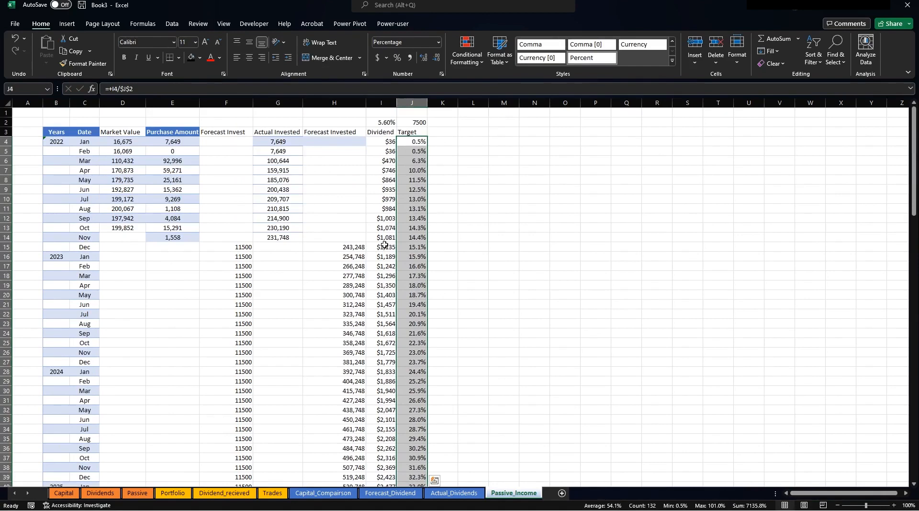
{"action": "left_click", "coordinate": [420, 239]}
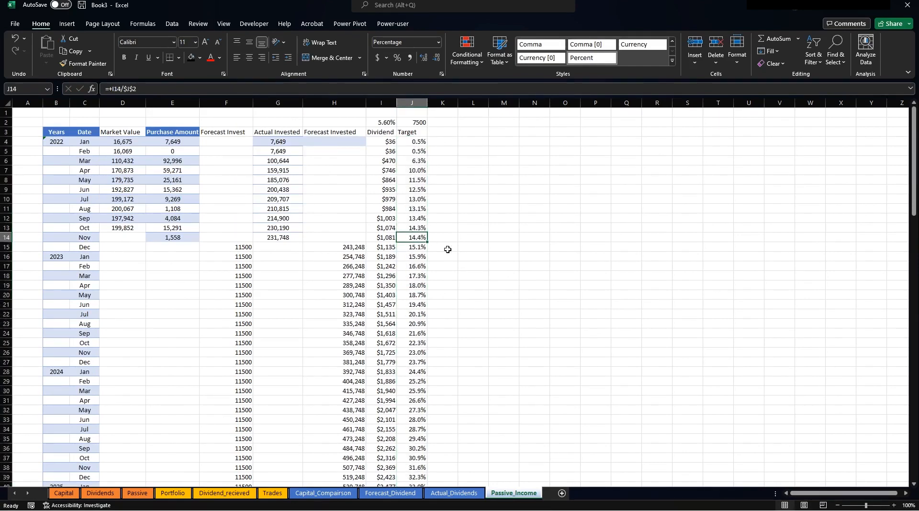
{"action": "scroll", "coordinate": [448, 249], "scroll_direction": "down", "scroll_amount": 20}
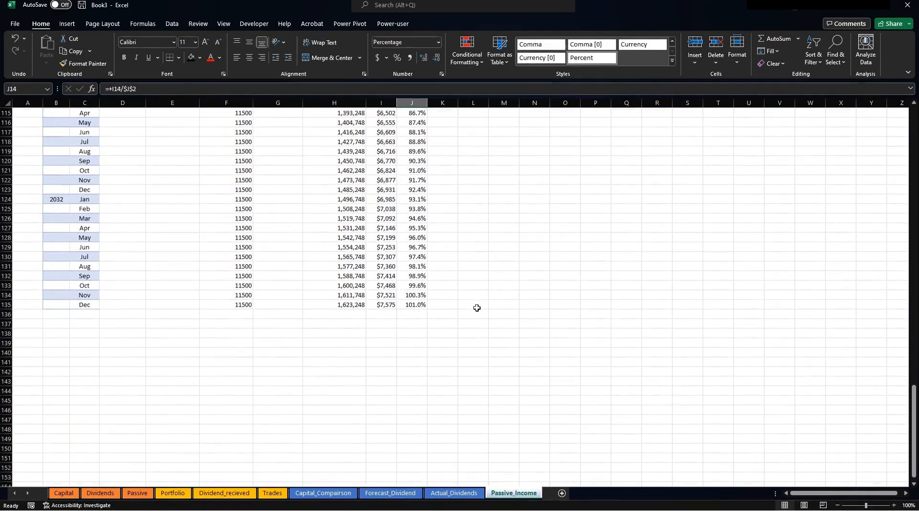
{"action": "left_click", "coordinate": [412, 306]}
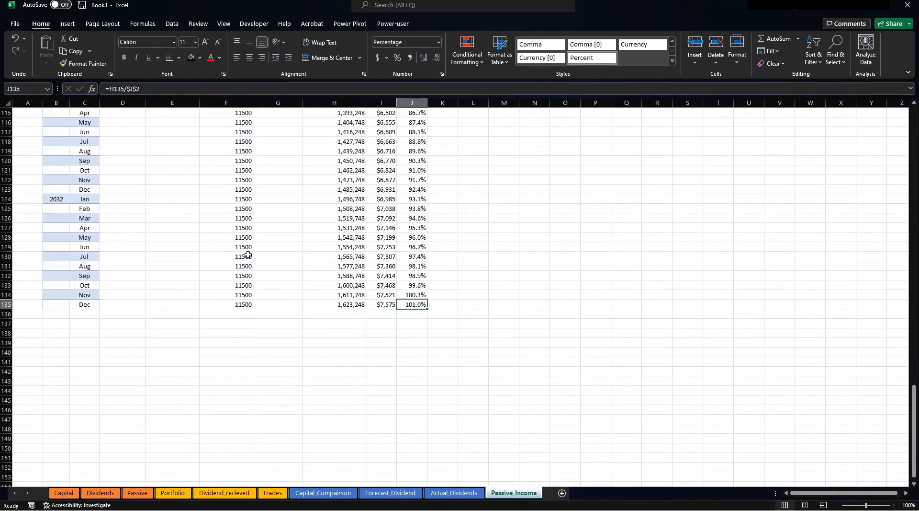
{"action": "left_click", "coordinate": [238, 238]}
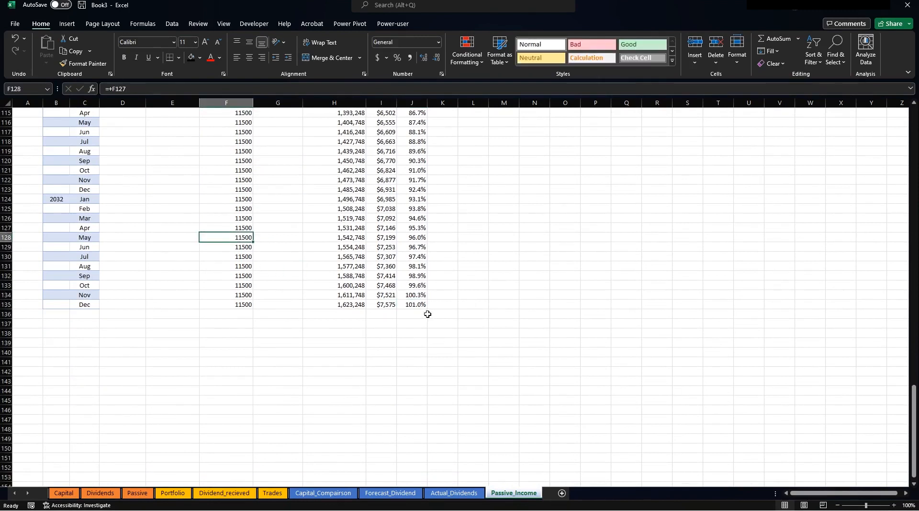
{"action": "left_click", "coordinate": [413, 306]}
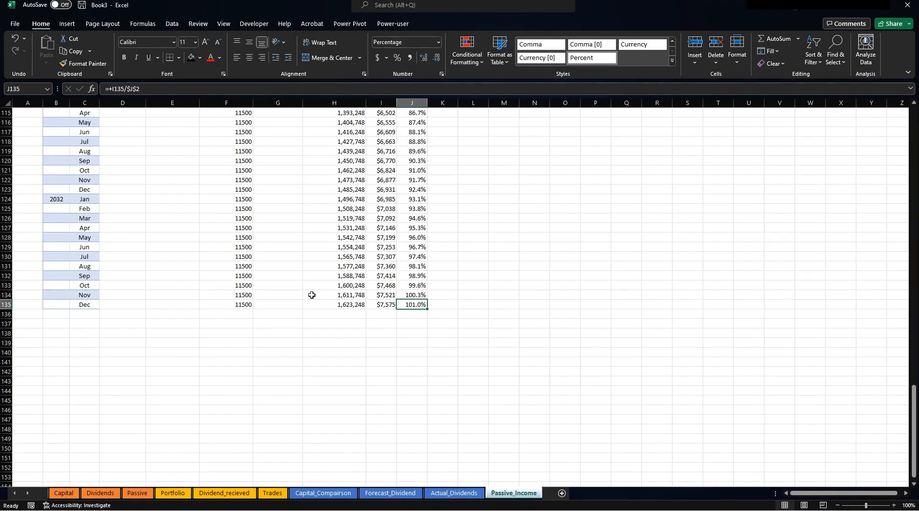
{"action": "scroll", "coordinate": [177, 288], "scroll_direction": "up", "scroll_amount": 3}
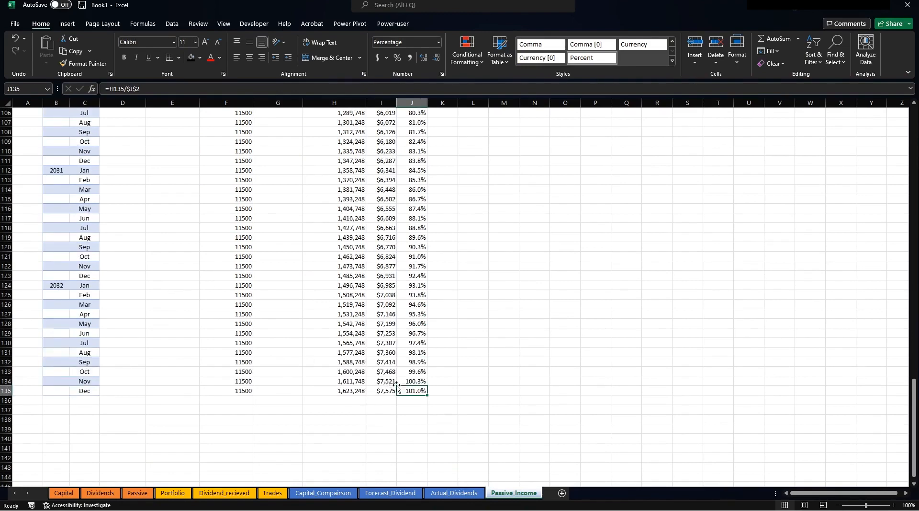
{"action": "scroll", "coordinate": [340, 273], "scroll_direction": "up", "scroll_amount": 20}
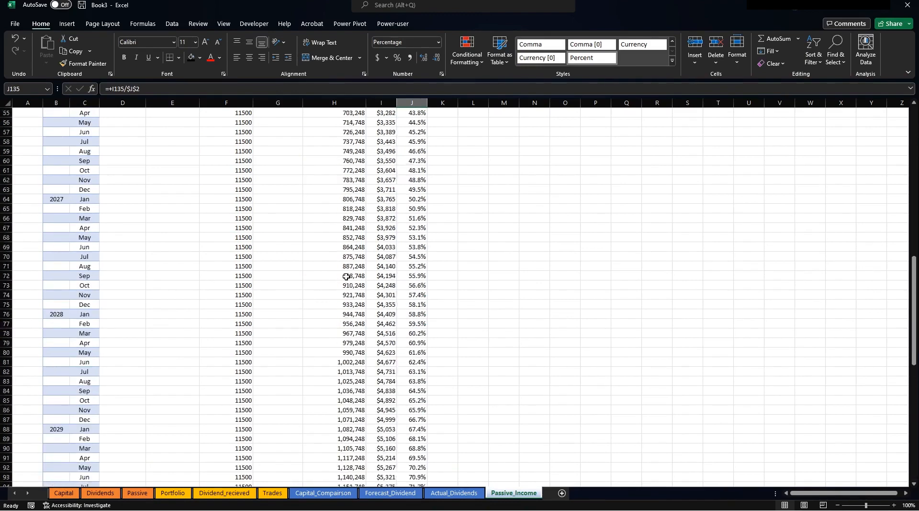
{"action": "left_click", "coordinate": [560, 169]}
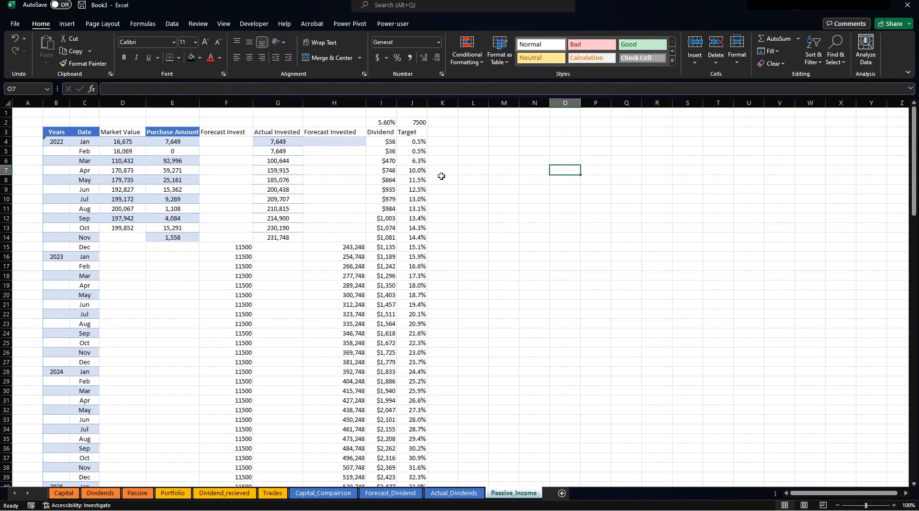
Insert the recommended Average of Target pivot line chart for B3:K135 and move it.
{"action": "left_click_drag", "start_coordinate": [56, 133], "coordinate": [400, 463]}
{"action": "left_click", "coordinate": [67, 24]}
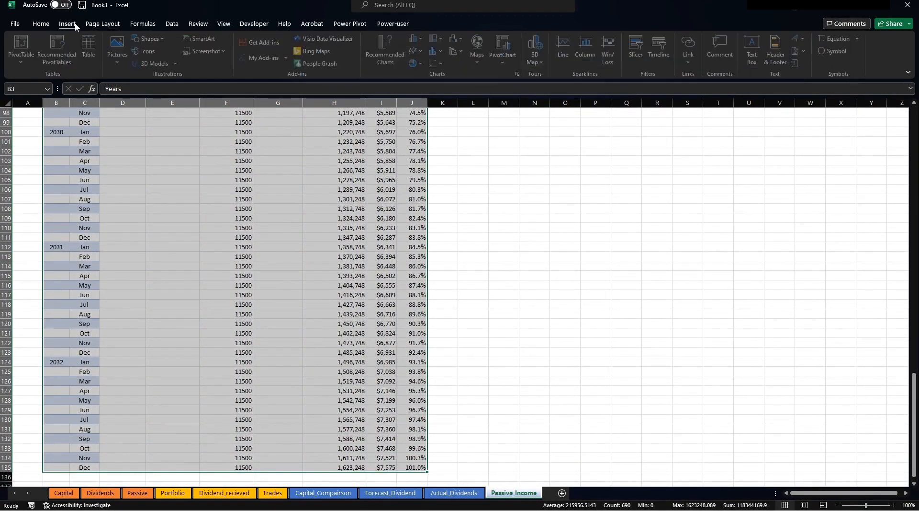
{"action": "left_click", "coordinate": [388, 55]}
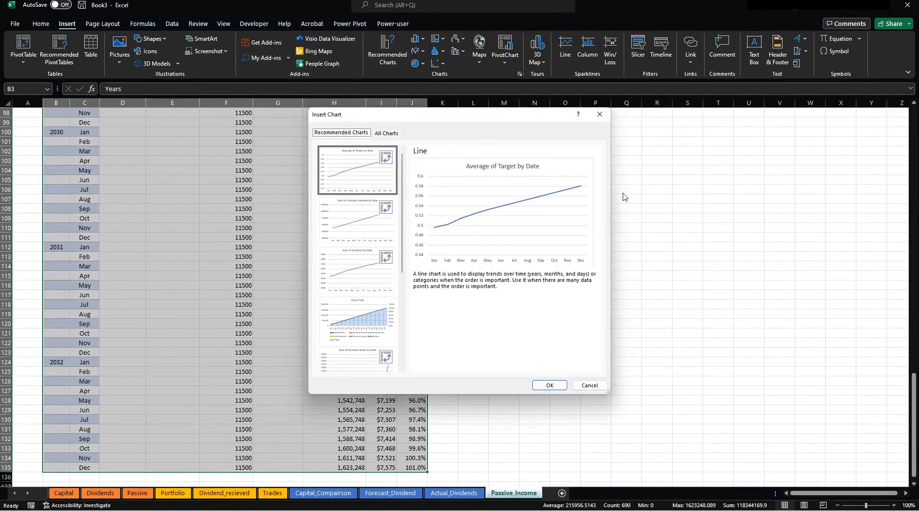
{"action": "left_click", "coordinate": [547, 384]}
{"action": "left_click_drag", "start_coordinate": [534, 234], "coordinate": [506, 186]}
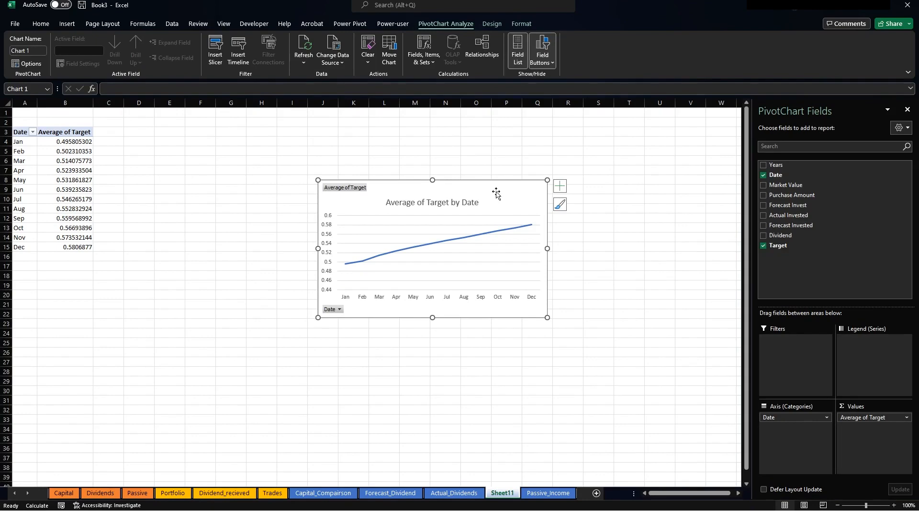
Undo the pivot chart and go to the now-empty Sheet11.
{"action": "key", "text": "ctrl+z"}
{"action": "key", "text": "ctrl+z"}
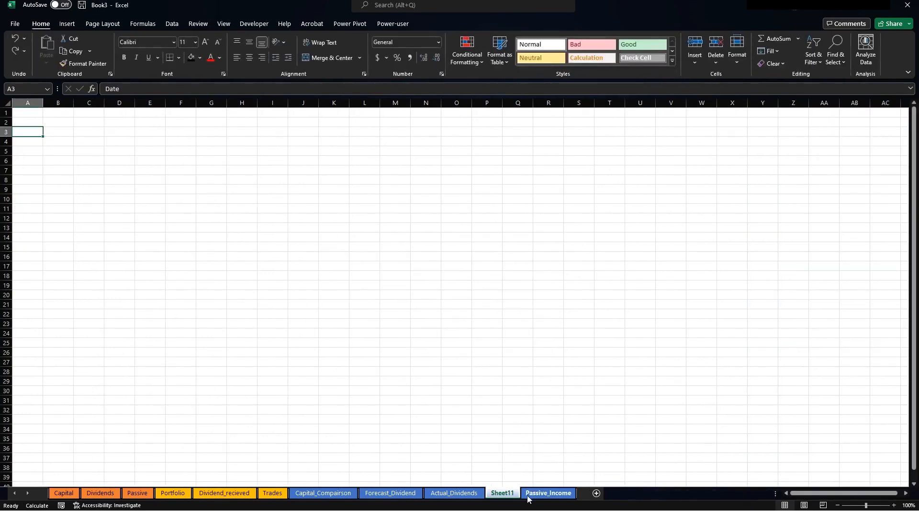
{"action": "left_click", "coordinate": [527, 496]}
{"action": "left_click", "coordinate": [502, 494]}
Delete Sheet11 and insert a Line chart of all the Passive_Income data from All Charts.
{"action": "right_click", "coordinate": [502, 496]}
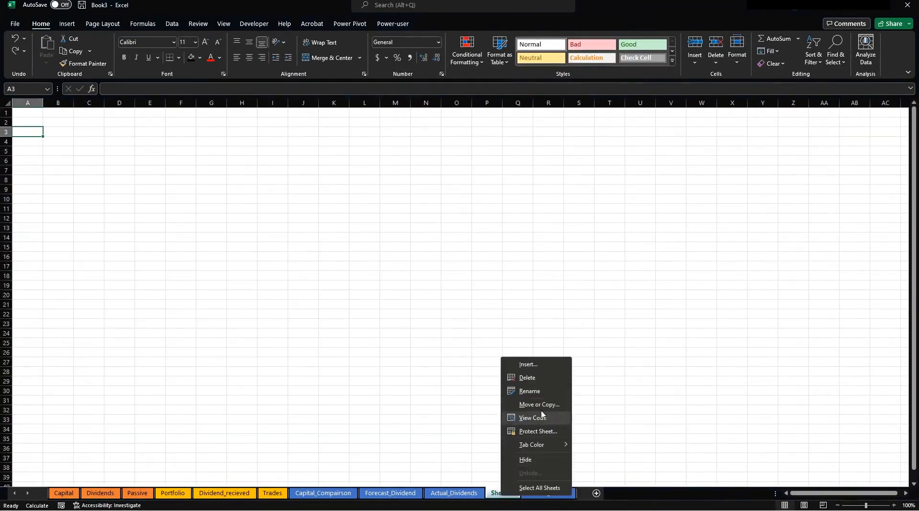
{"action": "left_click", "coordinate": [546, 382]}
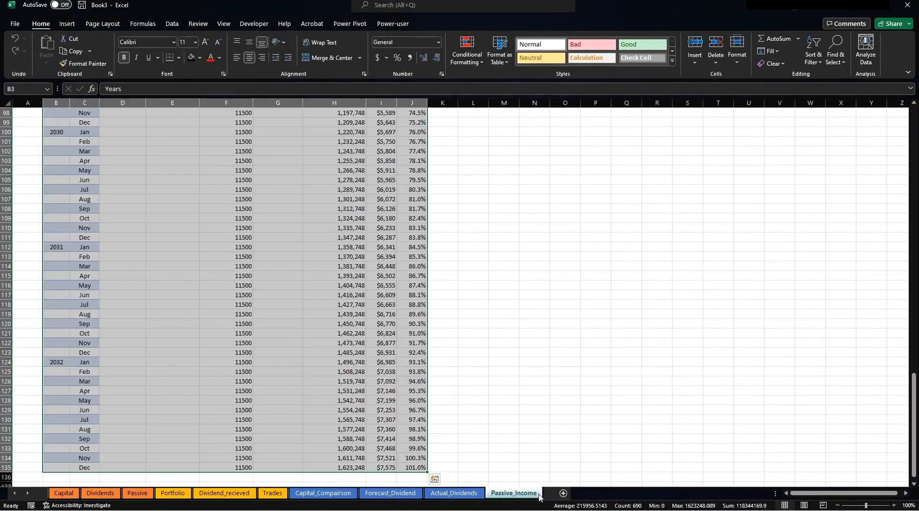
{"action": "left_click", "coordinate": [67, 24]}
{"action": "left_click", "coordinate": [371, 59]}
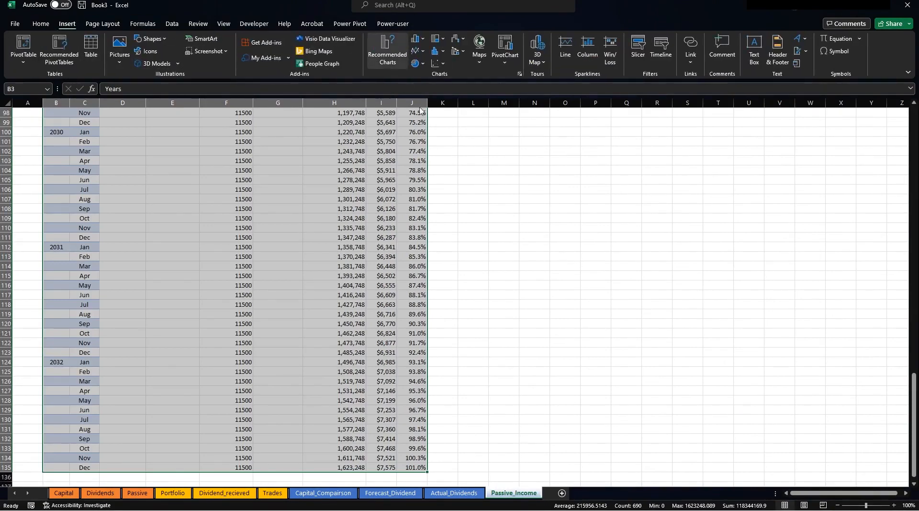
{"action": "left_click", "coordinate": [393, 134]}
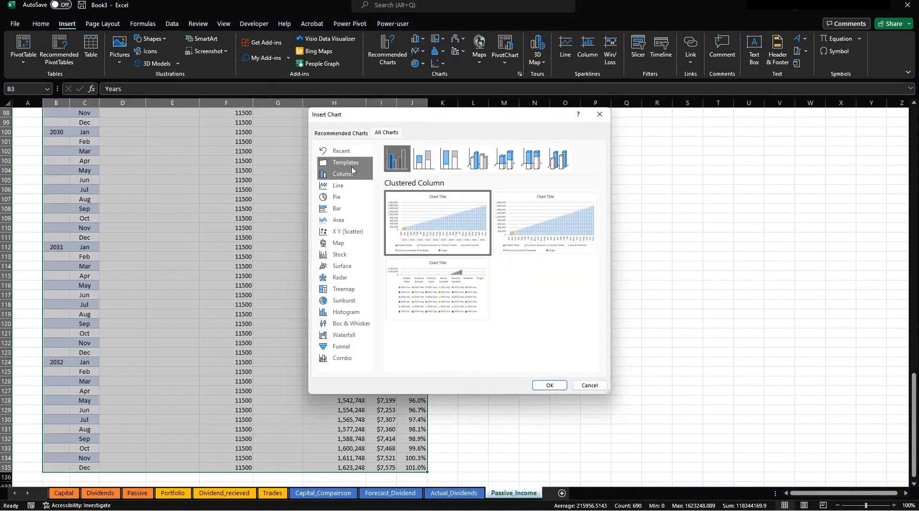
{"action": "left_click", "coordinate": [343, 185]}
{"action": "mouse_move", "coordinate": [417, 229]}
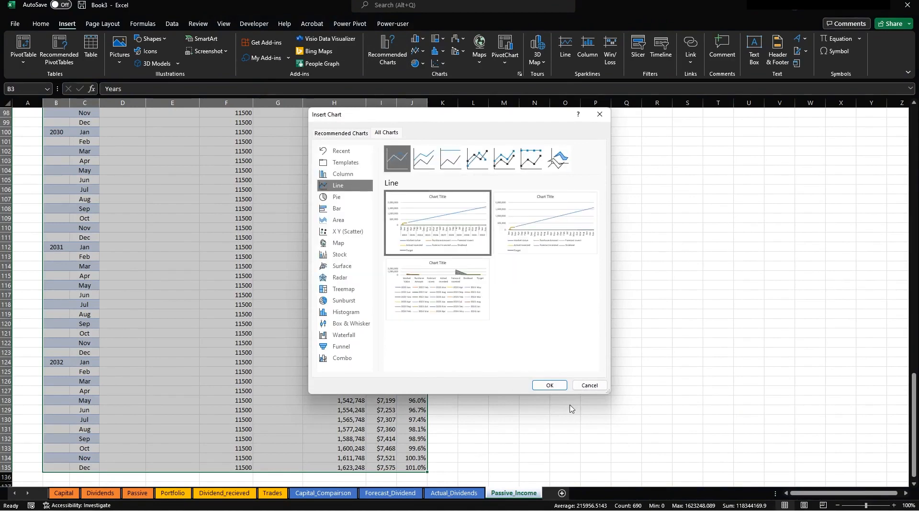
{"action": "left_click", "coordinate": [548, 385]}
Move the line chart over the data and enlarge it to fill more of the sheet.
{"action": "left_click_drag", "start_coordinate": [494, 259], "coordinate": [368, 192]}
{"action": "left_click_drag", "start_coordinate": [449, 299], "coordinate": [767, 432]}
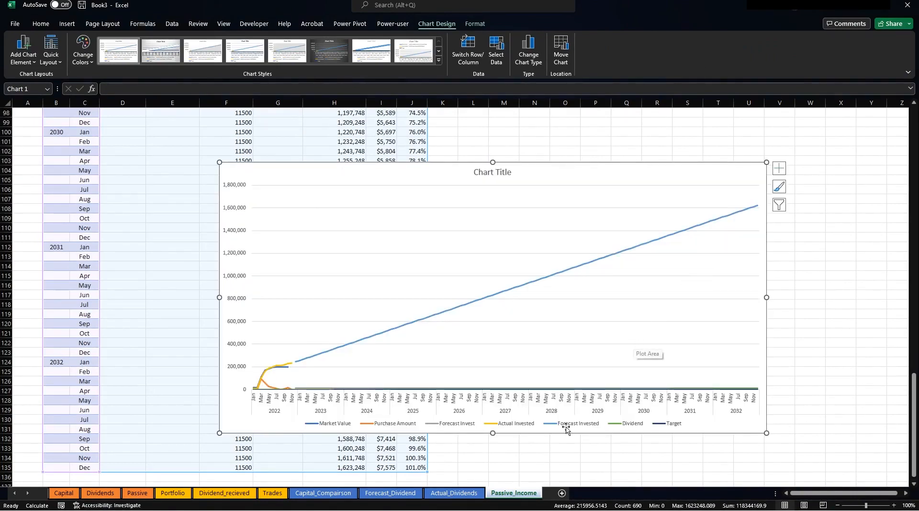
{"action": "right_click", "coordinate": [522, 360]}
{"action": "left_click", "coordinate": [569, 424]}
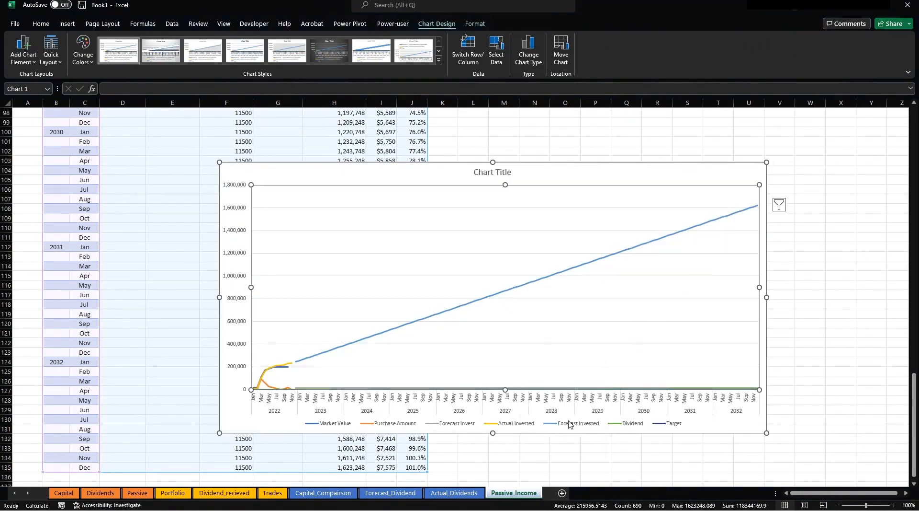
Uncheck the Purchase Amount and Forecast Invest legend entries in Select Data.
{"action": "left_click_drag", "start_coordinate": [325, 284], "coordinate": [677, 208]}
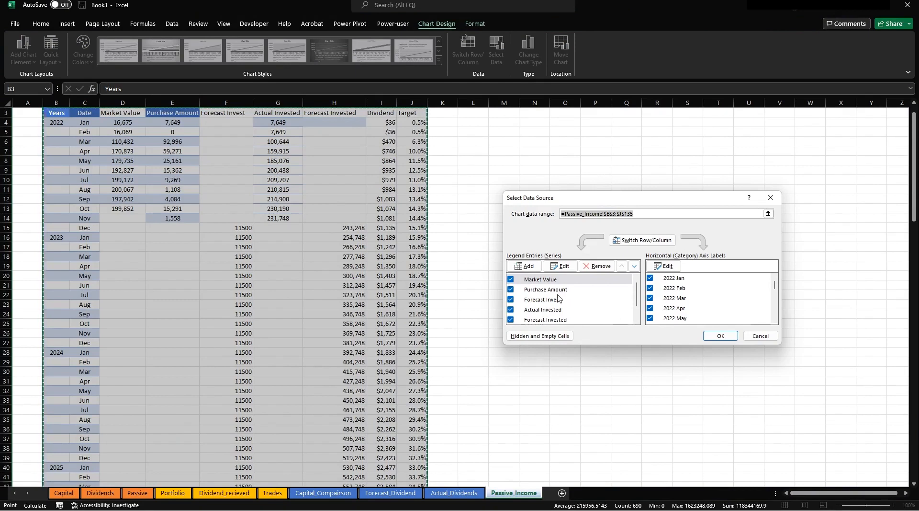
{"action": "left_click", "coordinate": [512, 290]}
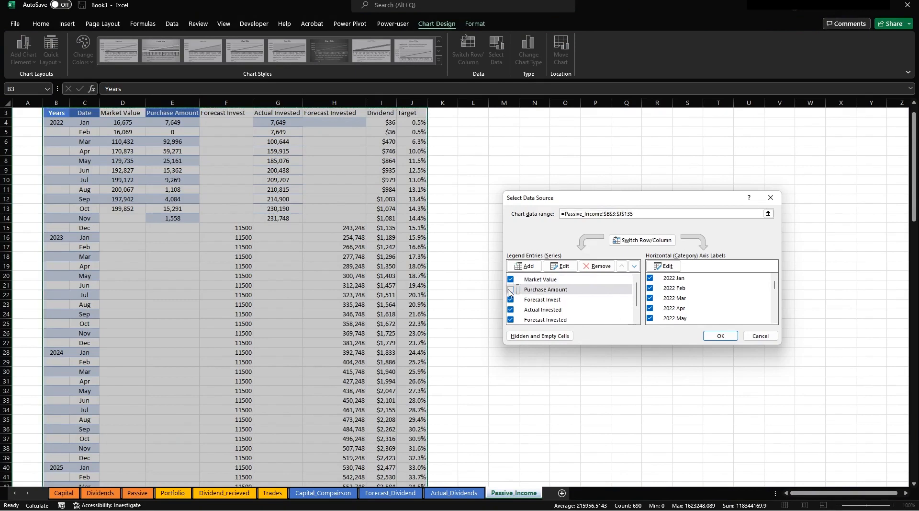
{"action": "left_click", "coordinate": [511, 299]}
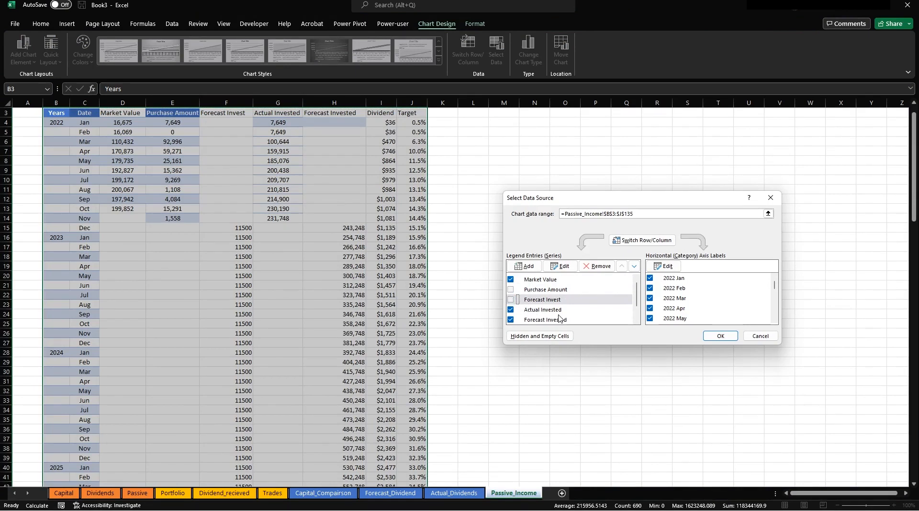
{"action": "scroll", "coordinate": [559, 316], "scroll_direction": "down", "scroll_amount": 1}
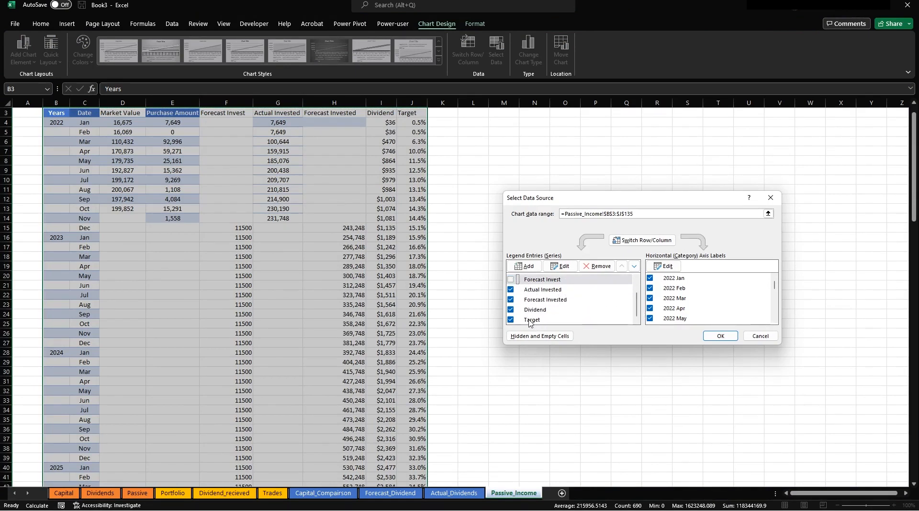
{"action": "left_click", "coordinate": [716, 335]}
{"action": "scroll", "coordinate": [547, 387], "scroll_direction": "down", "scroll_amount": 6}
{"action": "scroll", "coordinate": [547, 388], "scroll_direction": "down", "scroll_amount": 20}
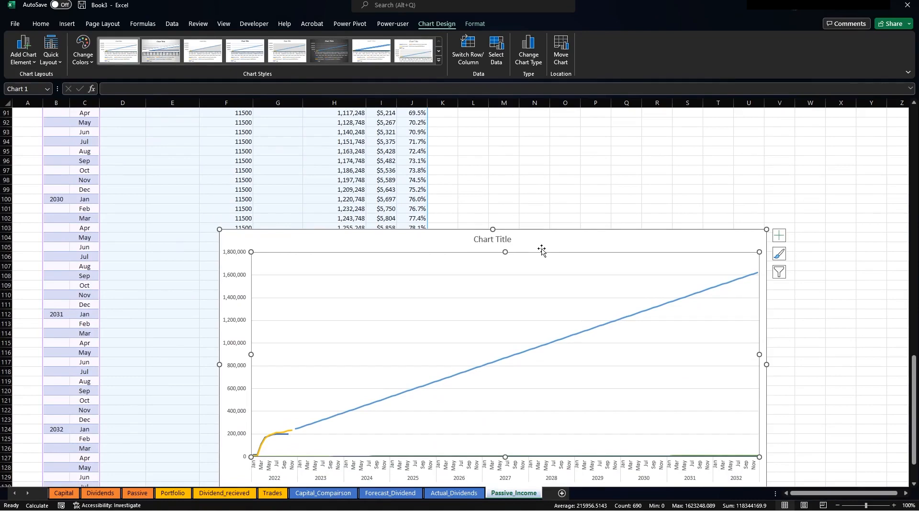
Paste the line chart onto the Passive dashboard below the header, widened and resized.
{"action": "left_click", "coordinate": [127, 493]}
{"action": "left_click", "coordinate": [231, 229]}
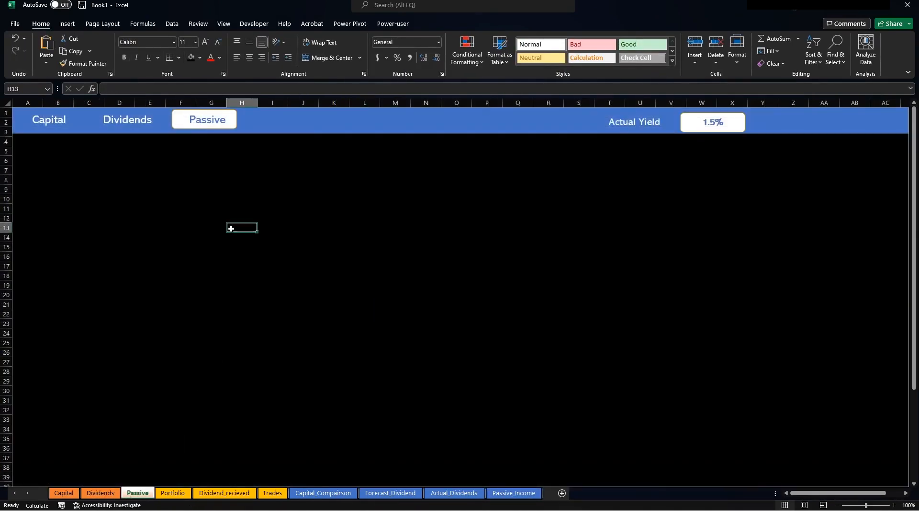
{"action": "key", "text": "ctrl+v"}
{"action": "left_click_drag", "start_coordinate": [427, 236], "coordinate": [246, 156]}
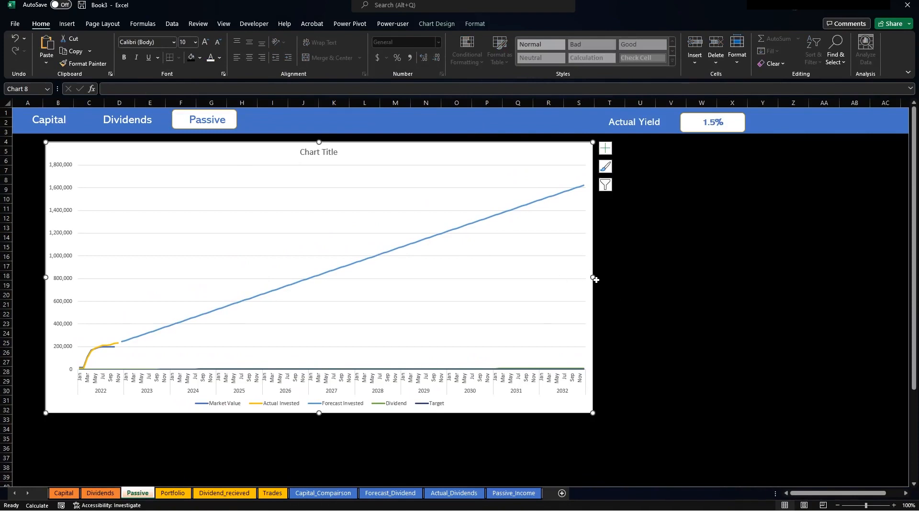
{"action": "left_click_drag", "start_coordinate": [593, 277], "coordinate": [902, 276]}
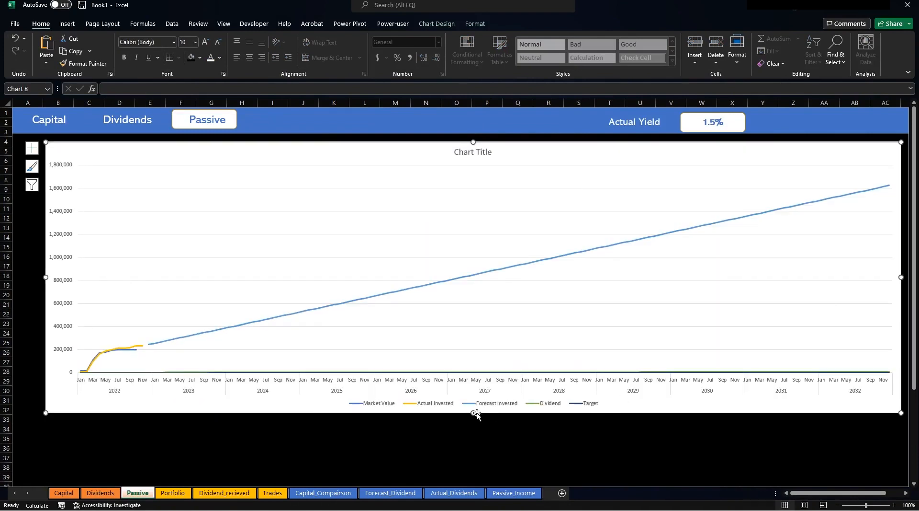
{"action": "left_click_drag", "start_coordinate": [474, 415], "coordinate": [474, 273]}
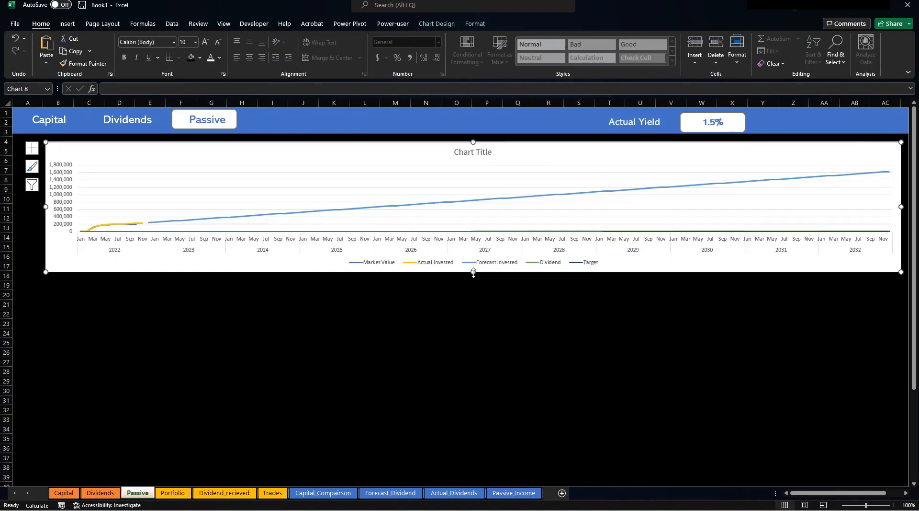
{"action": "left_click", "coordinate": [513, 313]}
{"action": "left_click", "coordinate": [473, 267]}
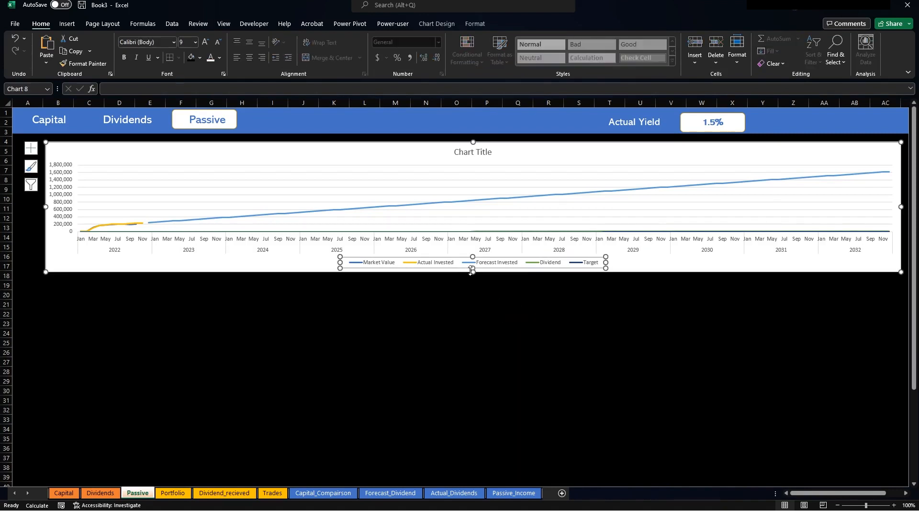
{"action": "left_click_drag", "start_coordinate": [473, 272], "coordinate": [473, 290]}
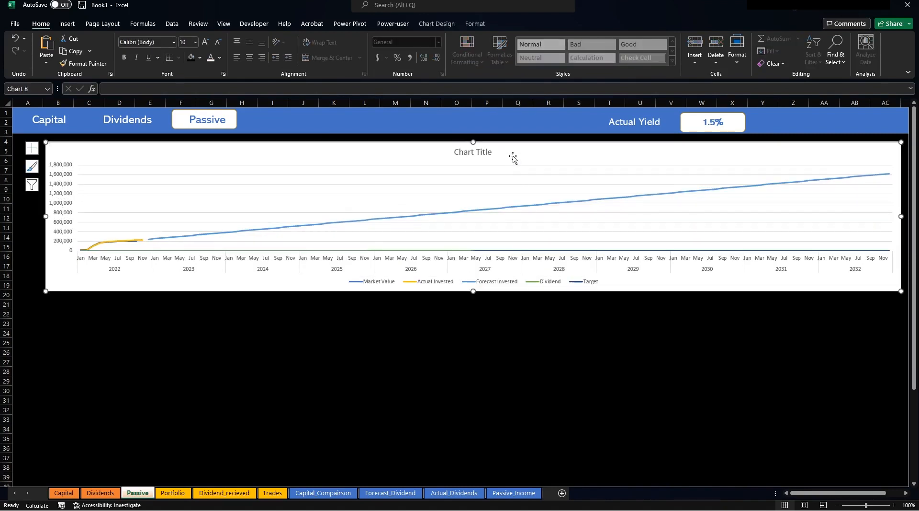
Paste a second copy of the chart and place it just beneath the original.
{"action": "left_click_drag", "start_coordinate": [530, 158], "coordinate": [655, 268]}
{"action": "left_click", "coordinate": [641, 362]}
{"action": "key", "text": "ctrl+v"}
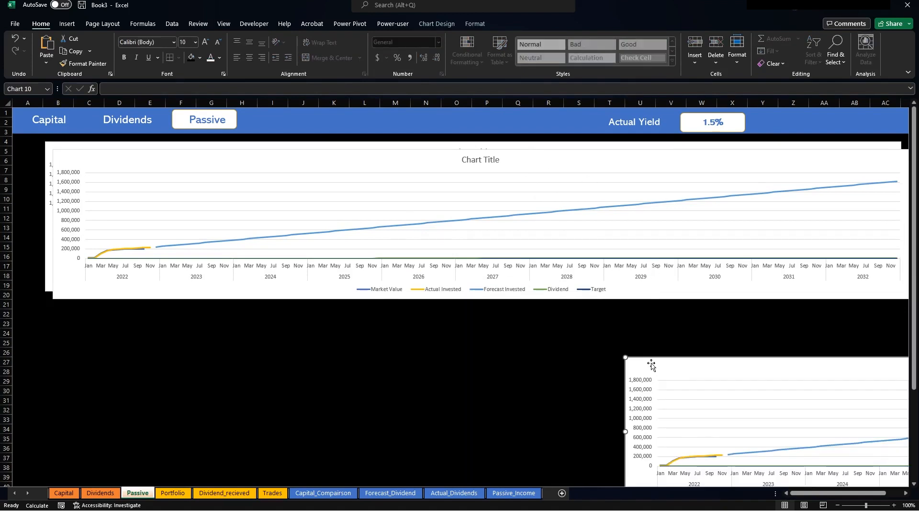
{"action": "left_click_drag", "start_coordinate": [653, 360], "coordinate": [70, 307]}
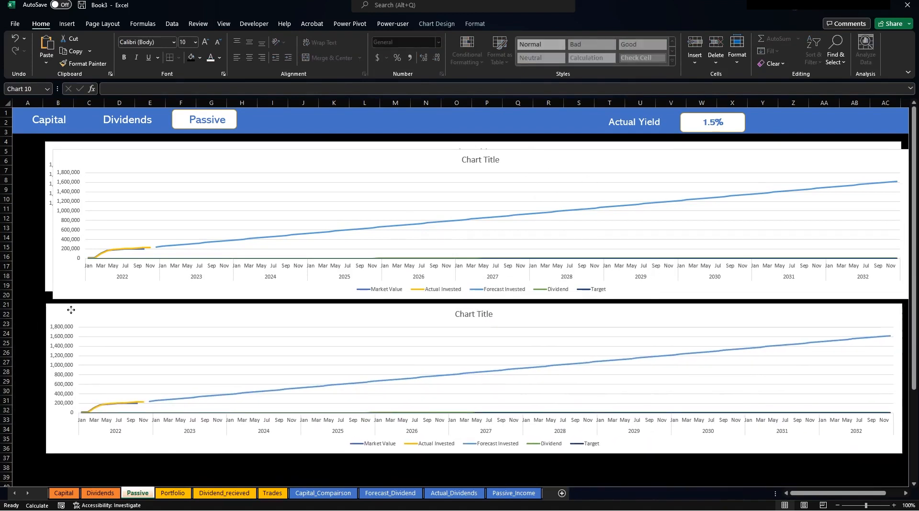
{"action": "left_click", "coordinate": [76, 150]}
{"action": "key", "text": "Escape"}
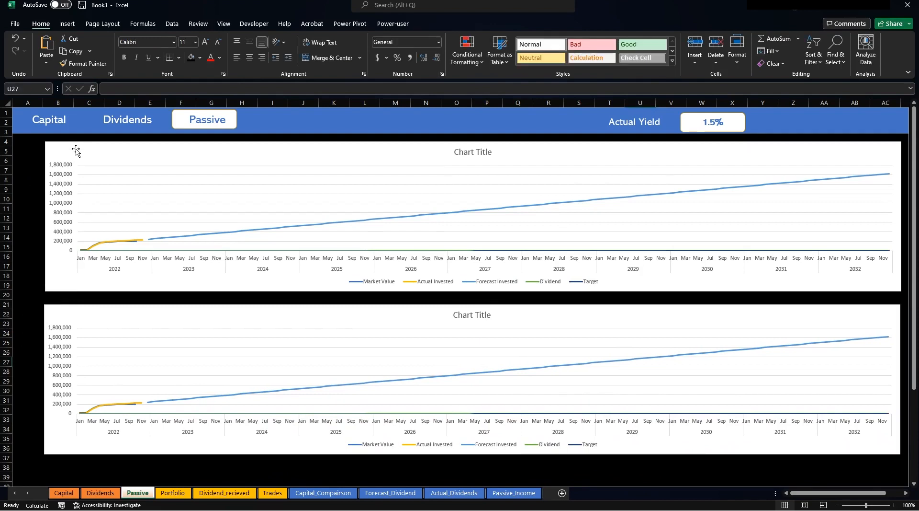
{"action": "left_click_drag", "start_coordinate": [150, 306], "coordinate": [148, 326]}
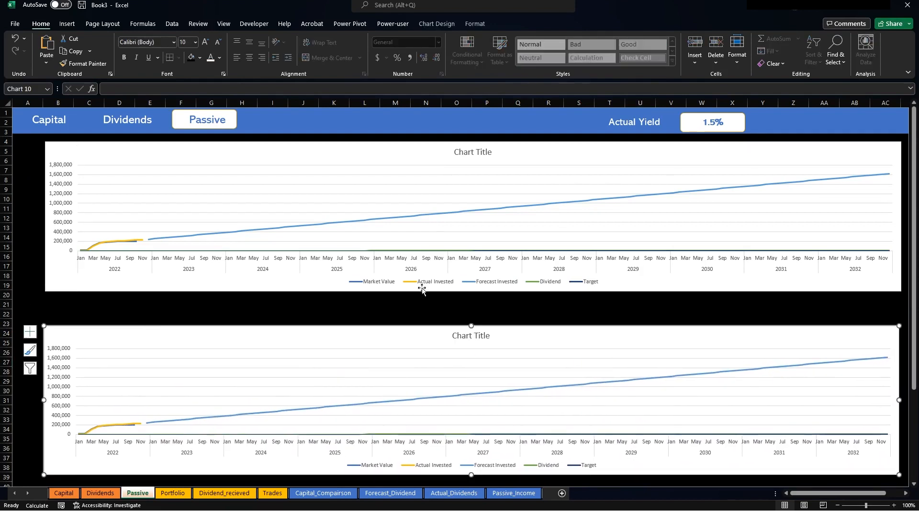
Hide the Actual Invested, Forecast Invested and Market Value series in the top chart.
{"action": "right_click", "coordinate": [434, 154]}
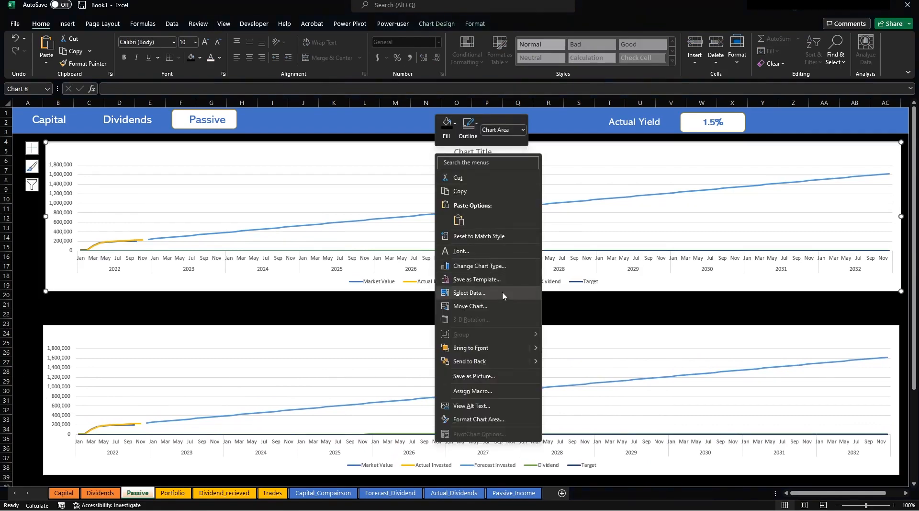
{"action": "left_click", "coordinate": [502, 291]}
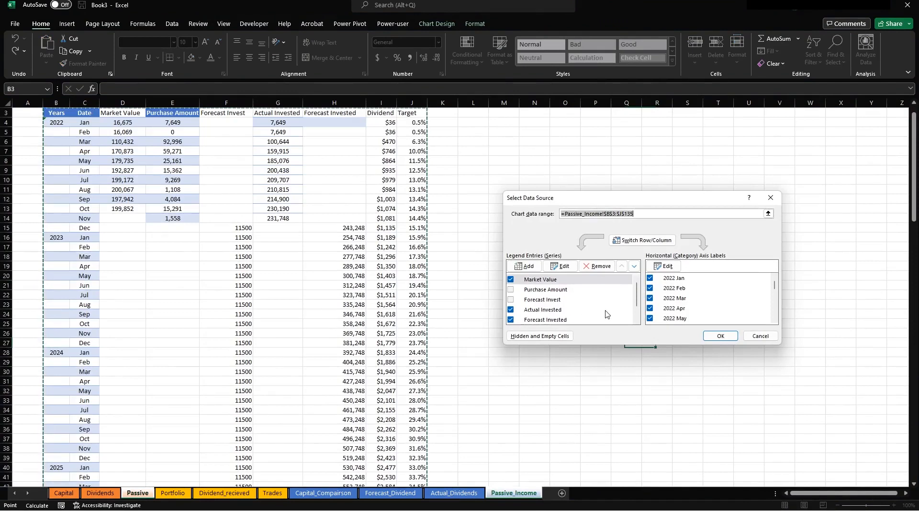
{"action": "left_click", "coordinate": [511, 309]}
{"action": "left_click", "coordinate": [510, 320]}
{"action": "scroll", "coordinate": [622, 309], "scroll_direction": "down", "scroll_amount": 1}
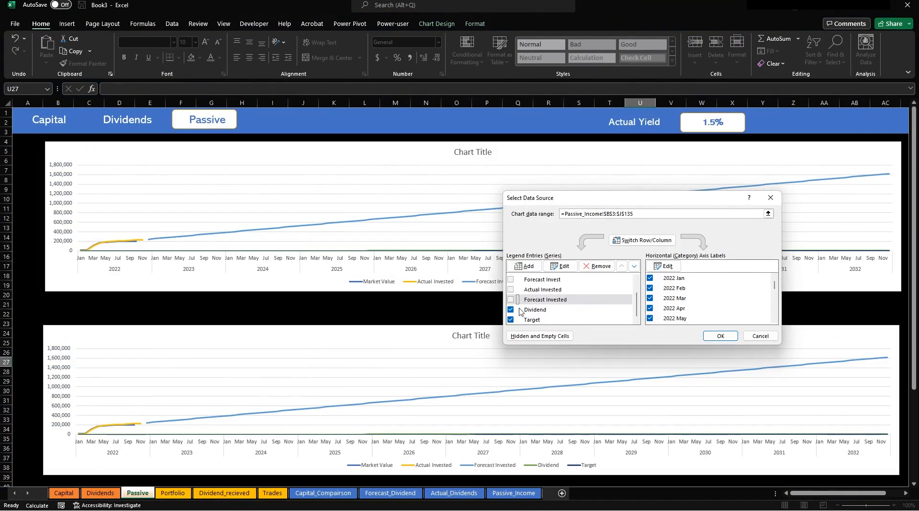
{"action": "left_click", "coordinate": [720, 335]}
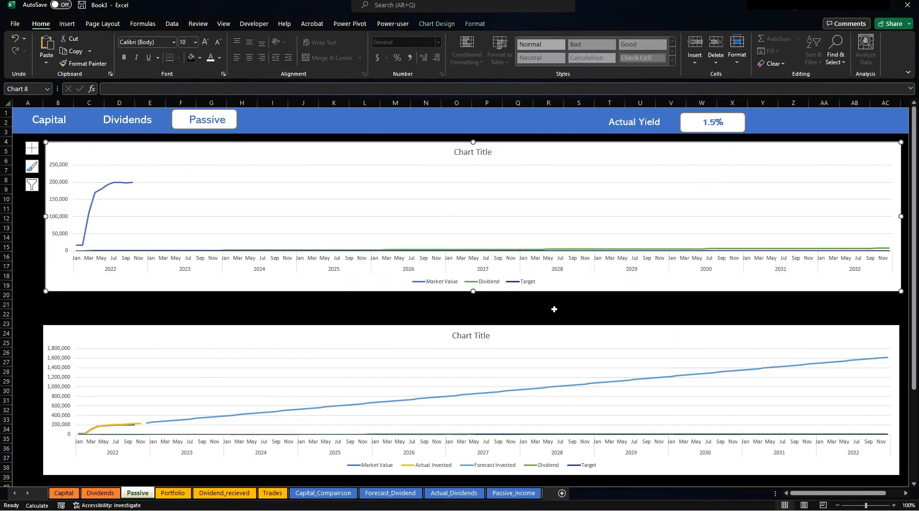
{"action": "left_click", "coordinate": [569, 249]}
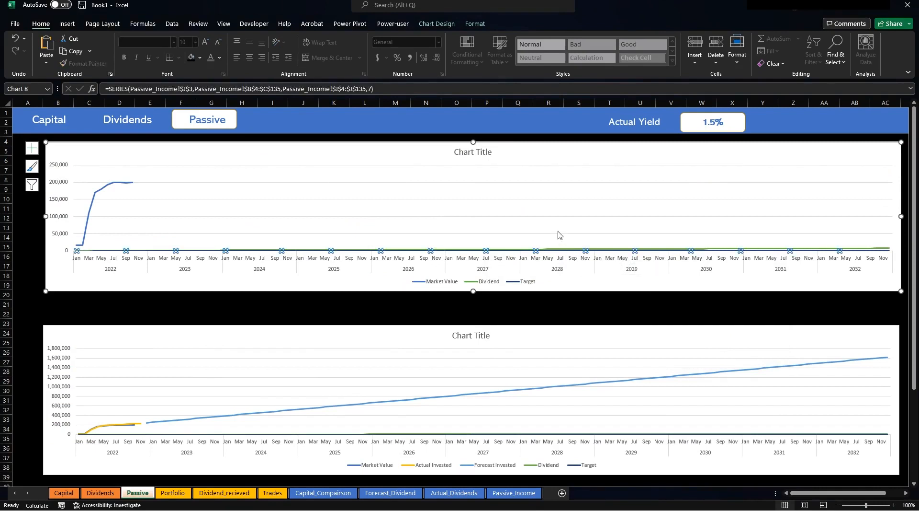
{"action": "right_click", "coordinate": [558, 232]}
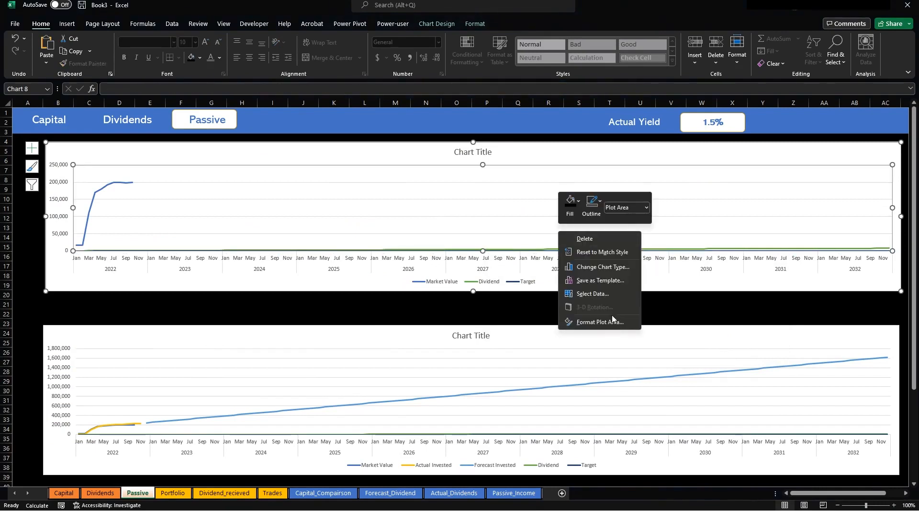
{"action": "left_click", "coordinate": [592, 294]}
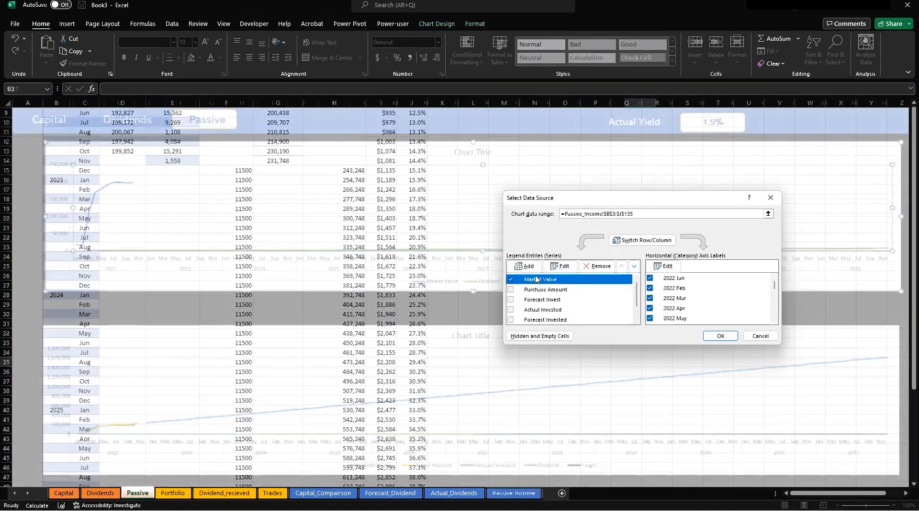
{"action": "left_click", "coordinate": [511, 279]}
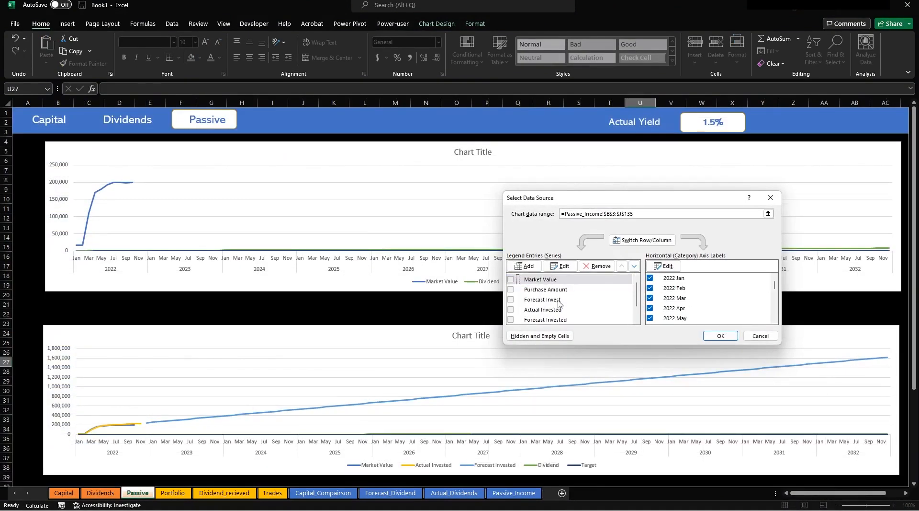
{"action": "left_click", "coordinate": [721, 336]}
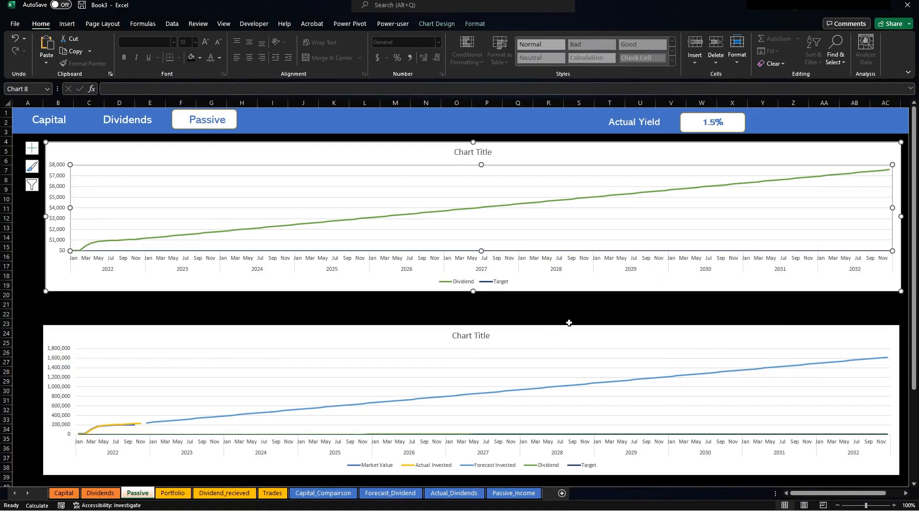
Hide the Dividend series so only the Target line remains.
{"action": "left_click", "coordinate": [510, 206]}
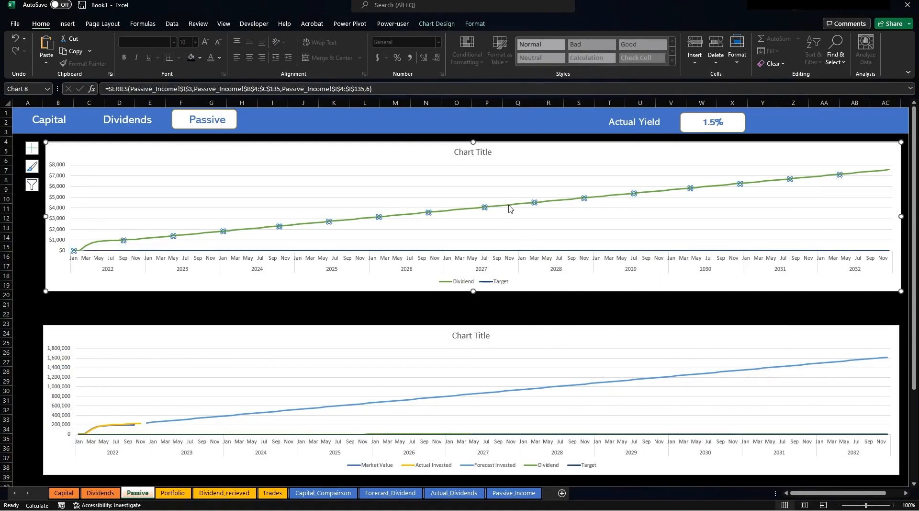
{"action": "right_click", "coordinate": [530, 231]}
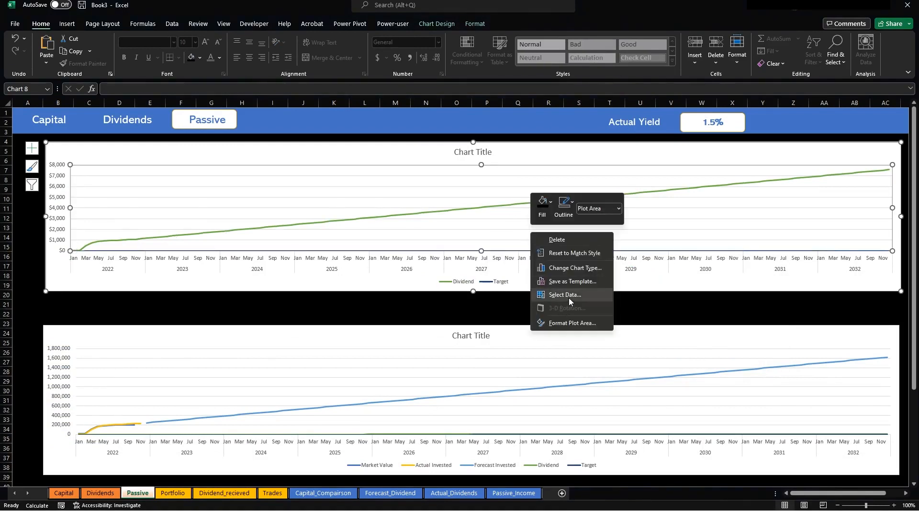
{"action": "left_click", "coordinate": [570, 299]}
{"action": "scroll", "coordinate": [556, 308], "scroll_direction": "down", "scroll_amount": 6}
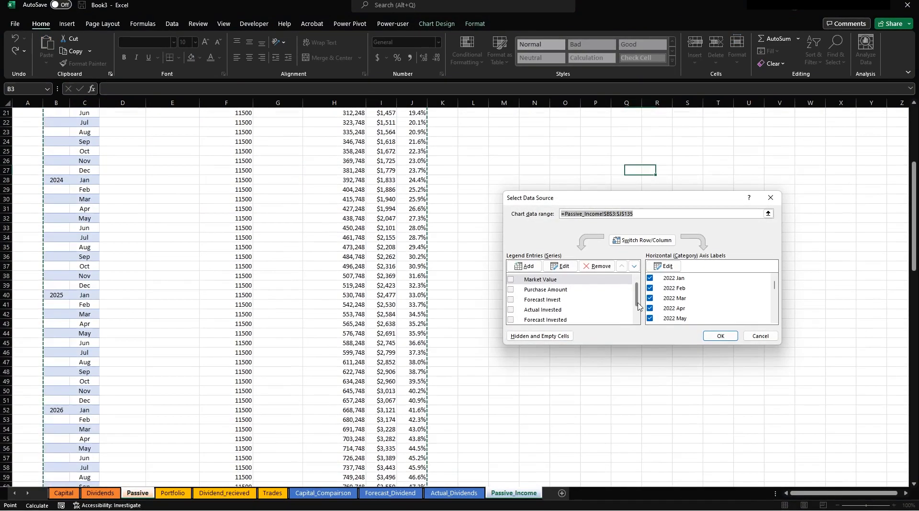
{"action": "left_click_drag", "start_coordinate": [637, 301], "coordinate": [638, 312]}
{"action": "left_click", "coordinate": [511, 310]}
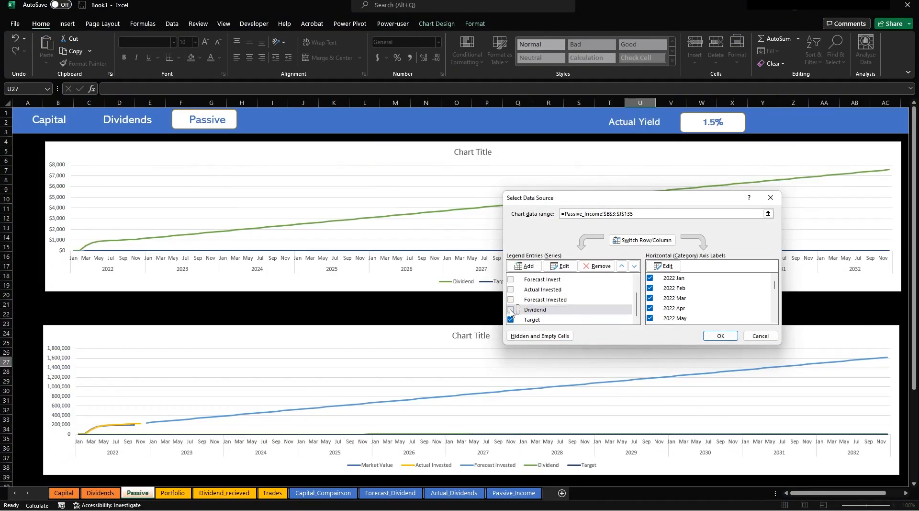
{"action": "left_click", "coordinate": [721, 335]}
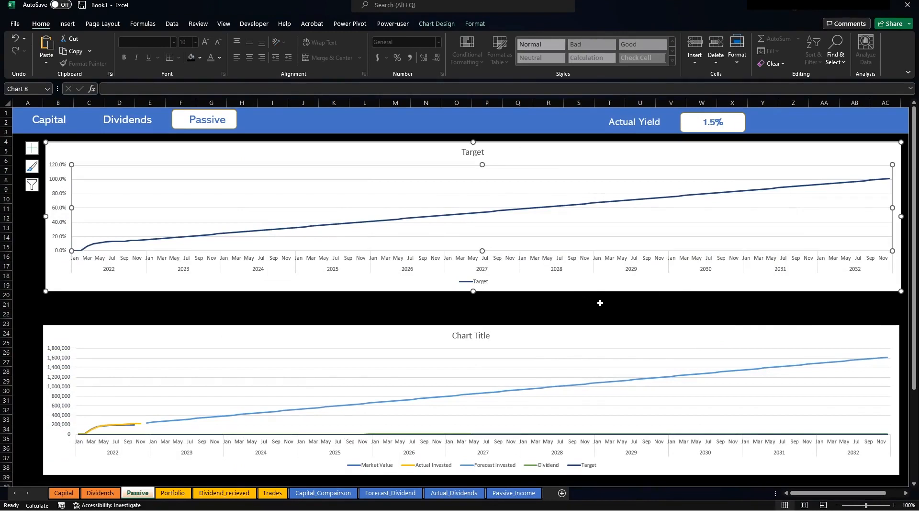
{"action": "left_click", "coordinate": [632, 307]}
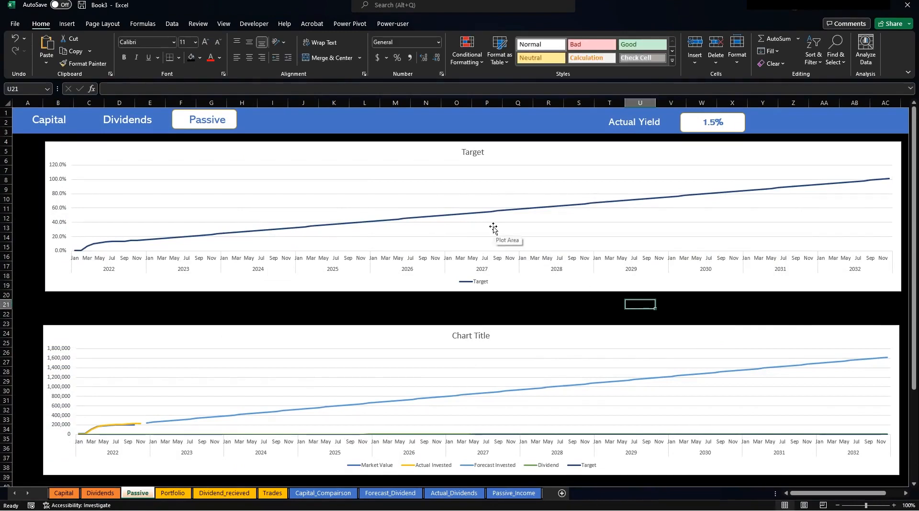
Add an Actual header in K3 on the Passive_Income sheet.
{"action": "left_click", "coordinate": [511, 493]}
{"action": "scroll", "coordinate": [573, 279], "scroll_direction": "up", "scroll_amount": 15}
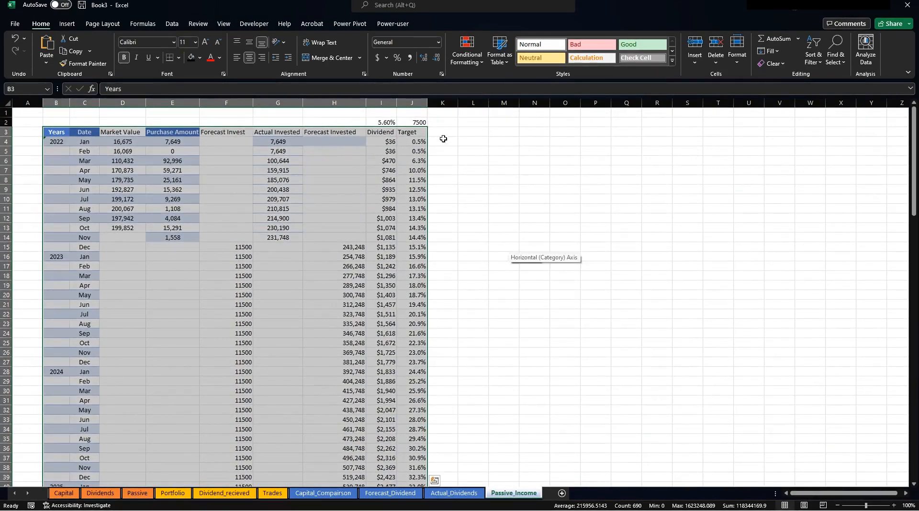
{"action": "left_click", "coordinate": [444, 135]}
{"action": "type", "text": "Actual"}
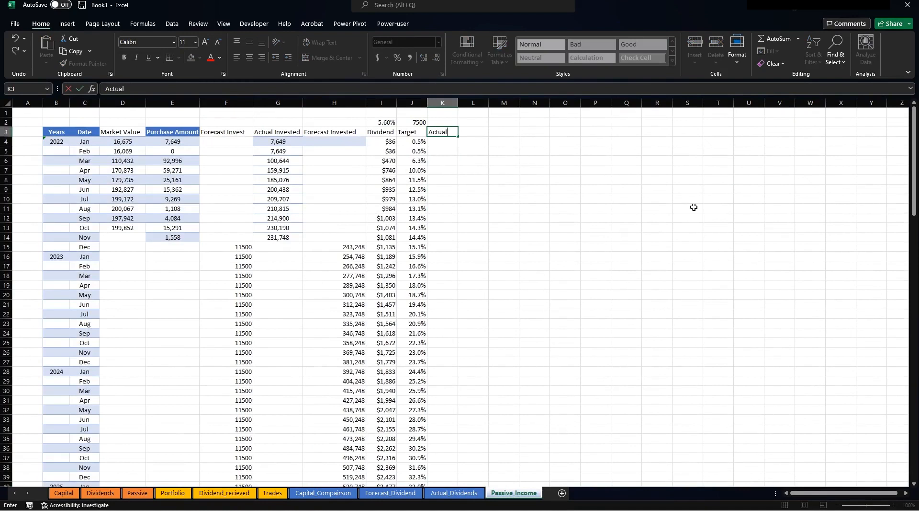
{"action": "key", "text": "Return"}
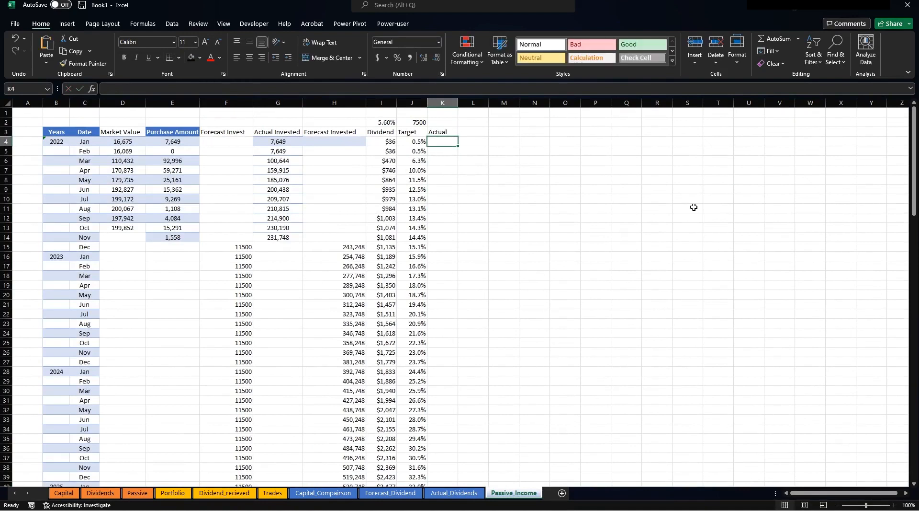
Copy the Target percentages from column J into column K.
{"action": "left_click_drag", "start_coordinate": [411, 233], "coordinate": [401, 141]}
{"action": "key", "text": "ctrl+c"}
{"action": "left_click", "coordinate": [440, 142]}
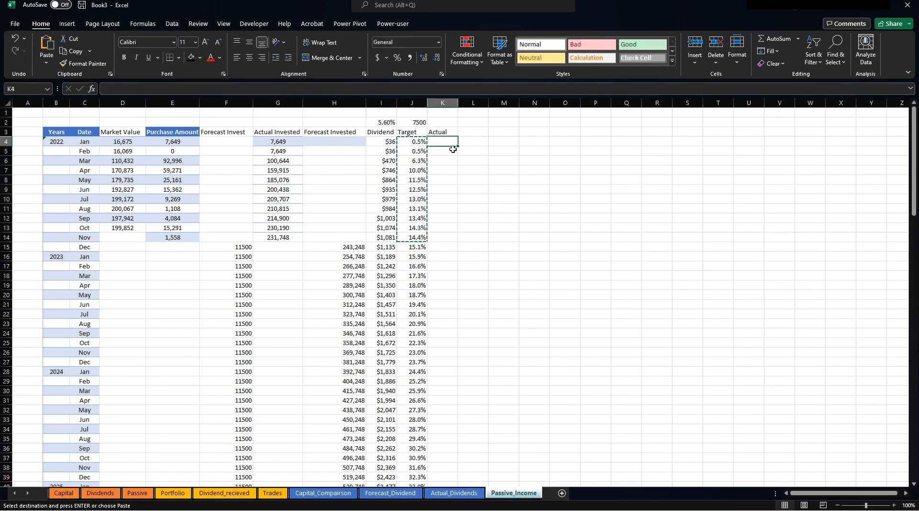
{"action": "key", "text": "ctrl+v"}
Enter the formula =+J4 in K4 and fill it down to row 14.
{"action": "left_click", "coordinate": [446, 142]}
{"action": "type", "text": "+"}
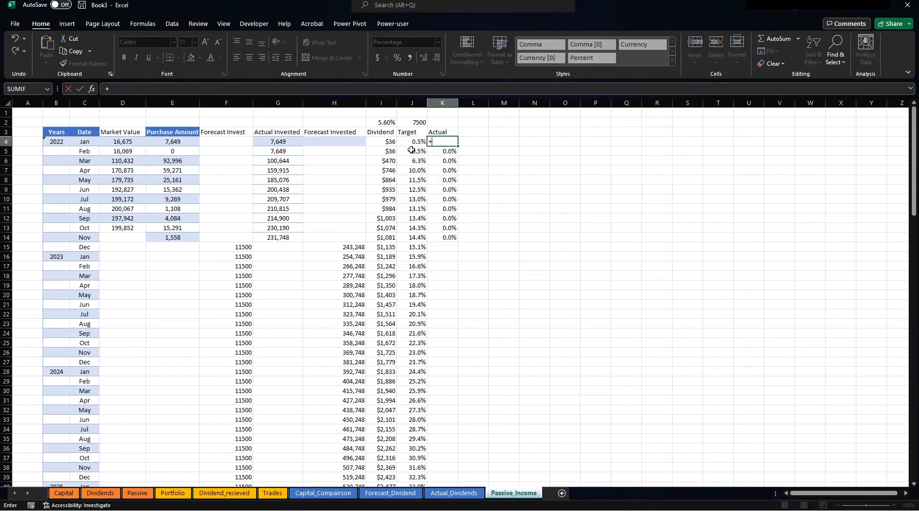
{"action": "left_click", "coordinate": [411, 141]}
{"action": "key", "text": "Return"}
{"action": "left_click", "coordinate": [446, 142]}
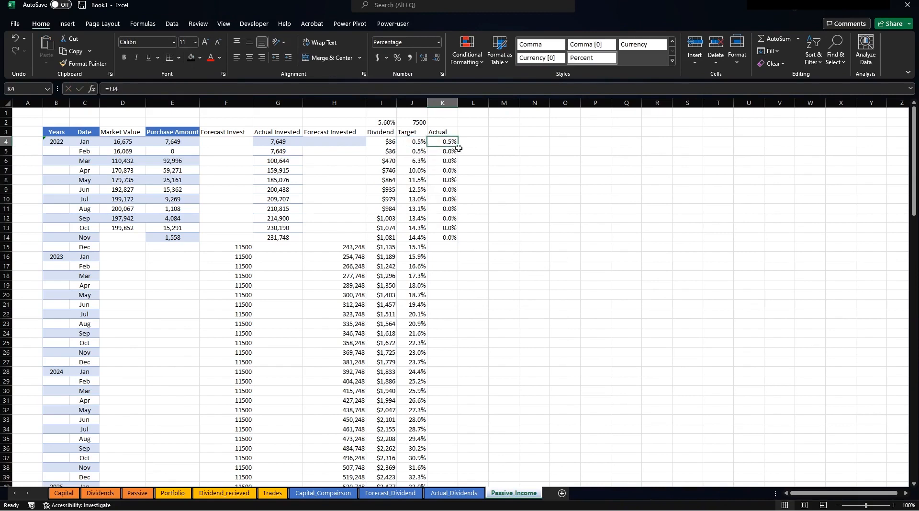
{"action": "left_click_drag", "start_coordinate": [459, 148], "coordinate": [468, 238]}
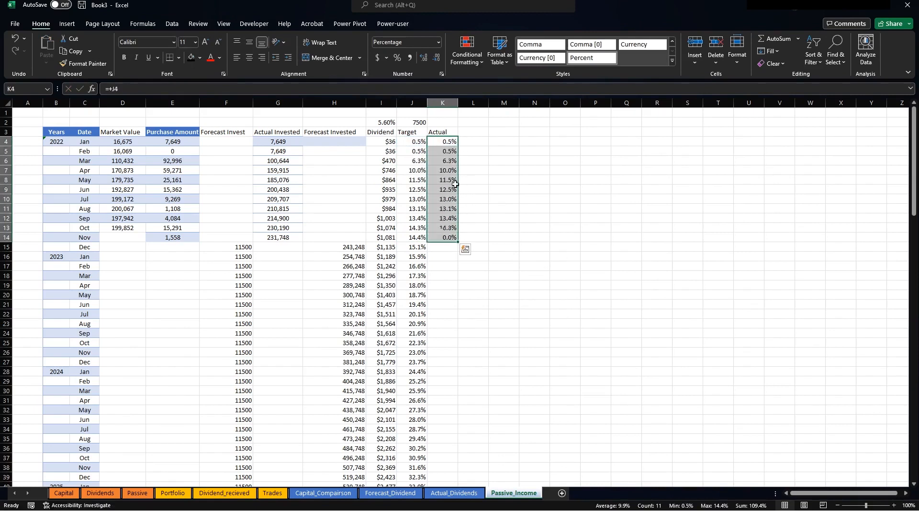
Check the formulas in K7, J15 and K14 and the E14 amount, then return to Passive.
{"action": "left_click", "coordinate": [445, 172]}
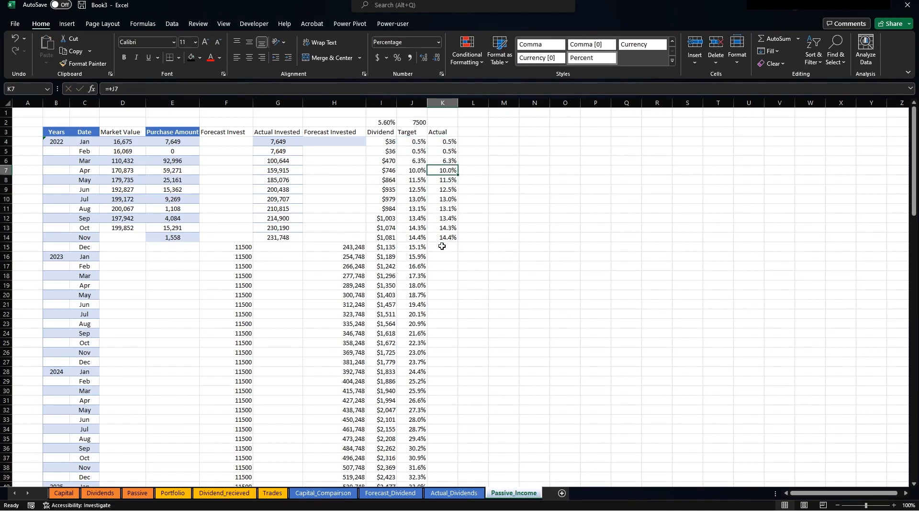
{"action": "left_click", "coordinate": [424, 246]}
{"action": "left_click", "coordinate": [443, 249]}
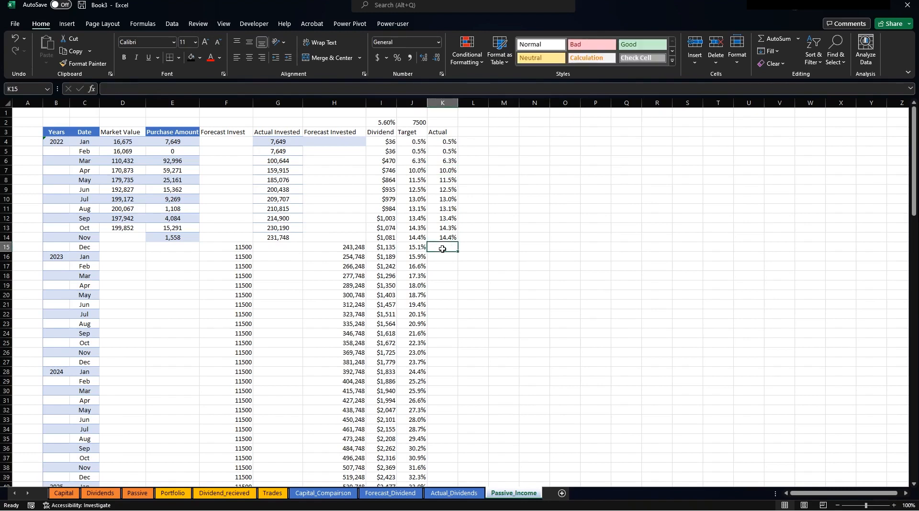
{"action": "left_click", "coordinate": [171, 238]}
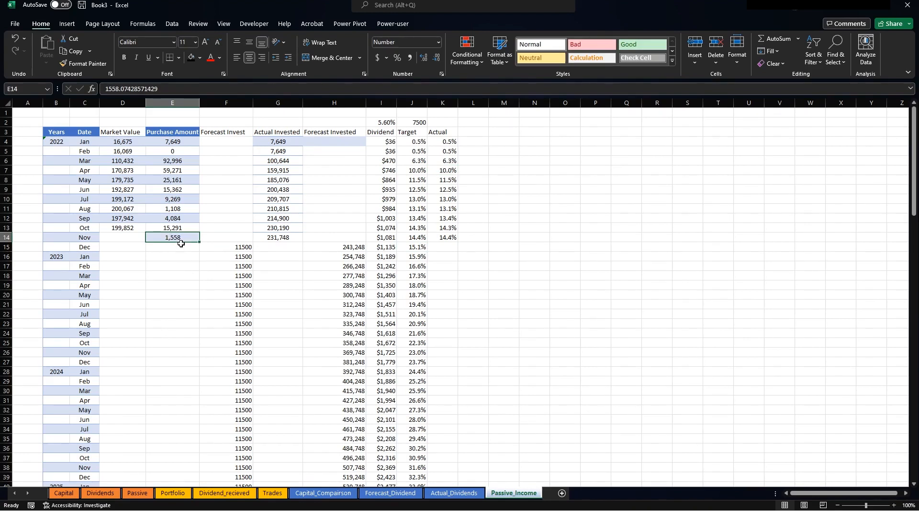
{"action": "left_click", "coordinate": [437, 238]}
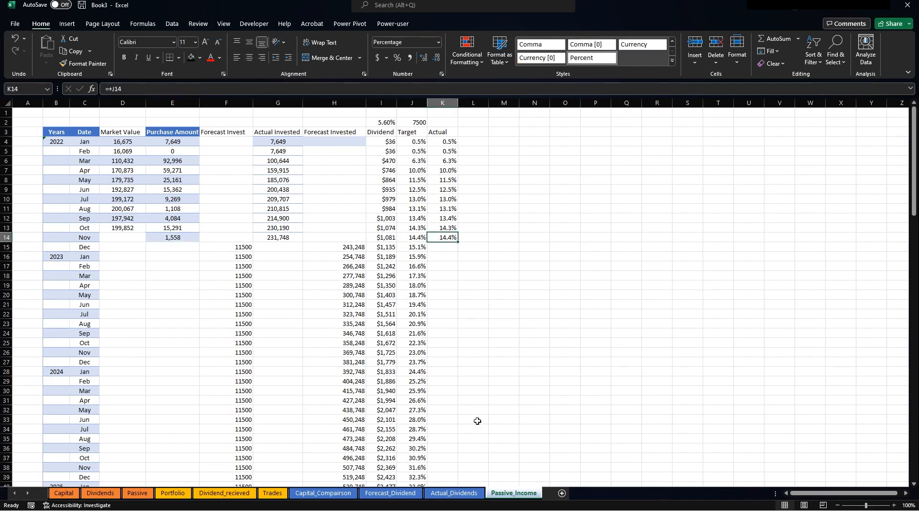
{"action": "left_click", "coordinate": [138, 493]}
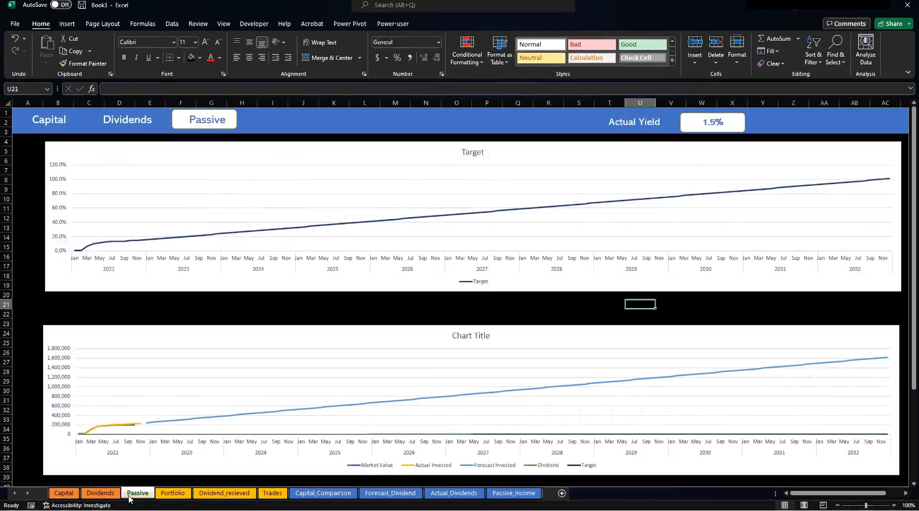
Add a series named Actual with values Passive_Income!$K$4:$K$134 to the Target chart.
{"action": "right_click", "coordinate": [424, 190]}
{"action": "left_click", "coordinate": [442, 249]}
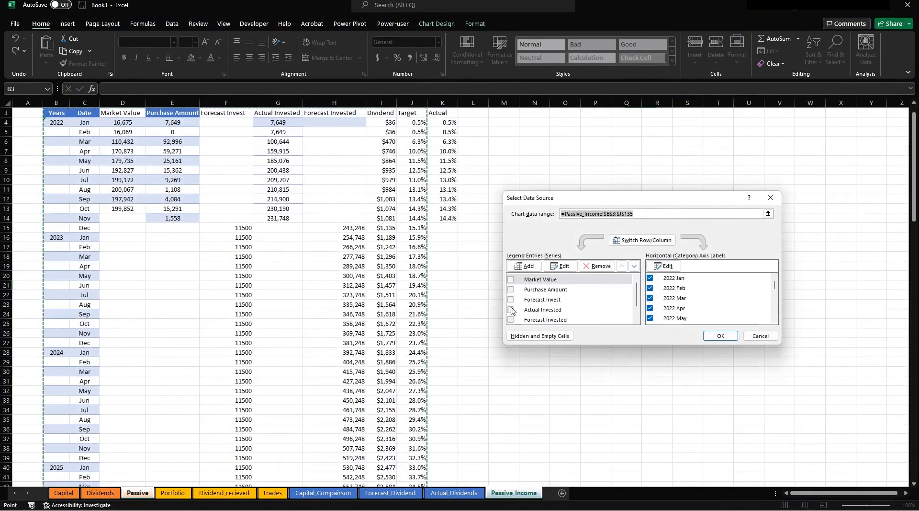
{"action": "left_click", "coordinate": [524, 266]}
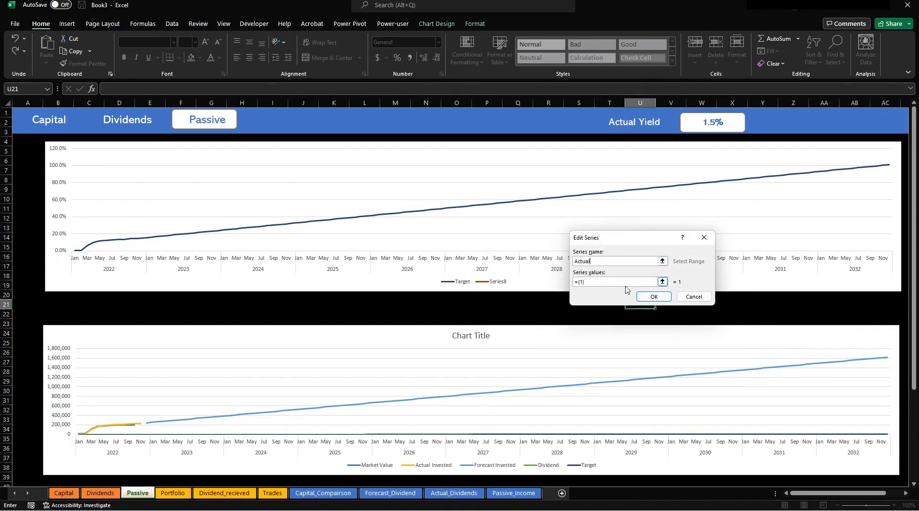
{"action": "type", "text": "Actual"}
{"action": "left_click", "coordinate": [589, 281]}
{"action": "key", "text": "BackSpace"}
{"action": "left_click", "coordinate": [663, 282]}
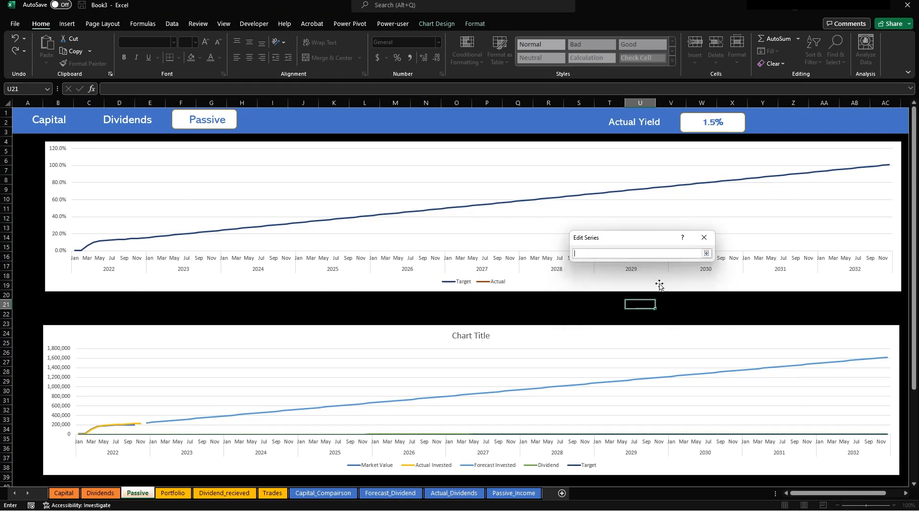
{"action": "left_click", "coordinate": [454, 493]}
{"action": "left_click", "coordinate": [513, 493]}
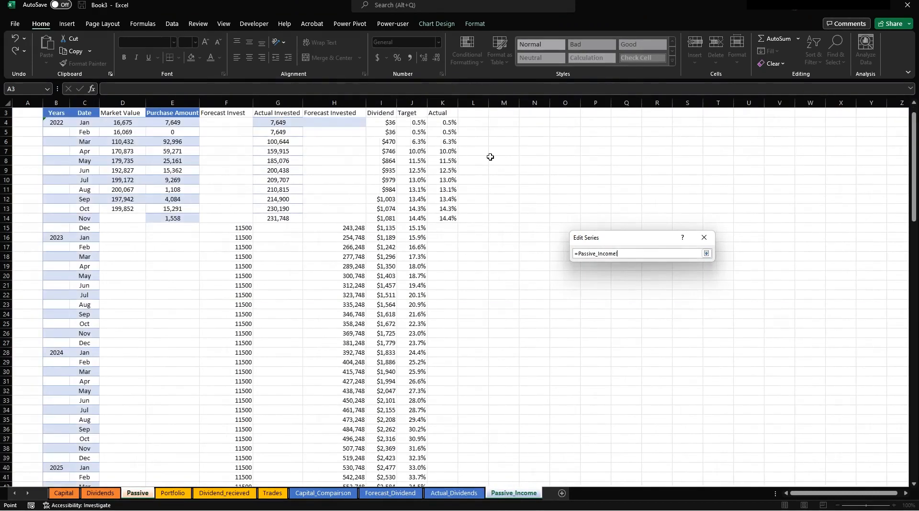
{"action": "left_click_drag", "start_coordinate": [438, 124], "coordinate": [446, 446]}
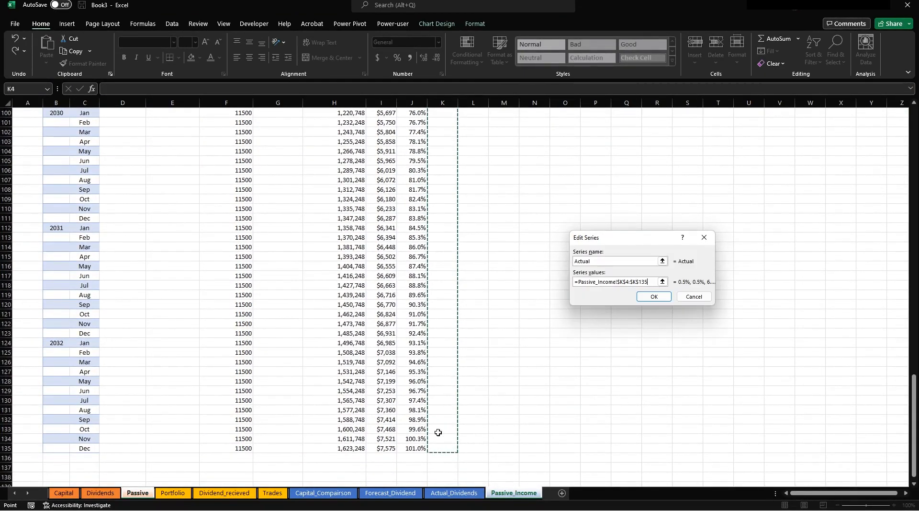
{"action": "left_click", "coordinate": [651, 296]}
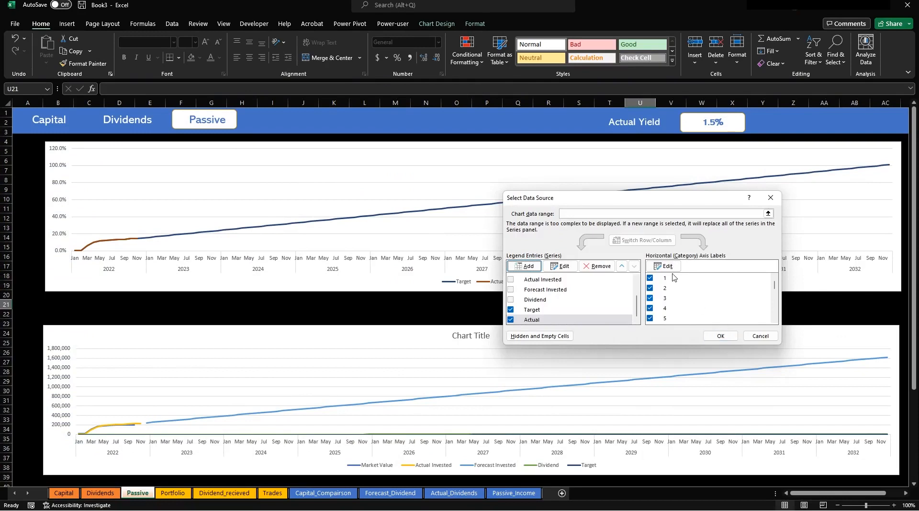
{"action": "left_click", "coordinate": [721, 336]}
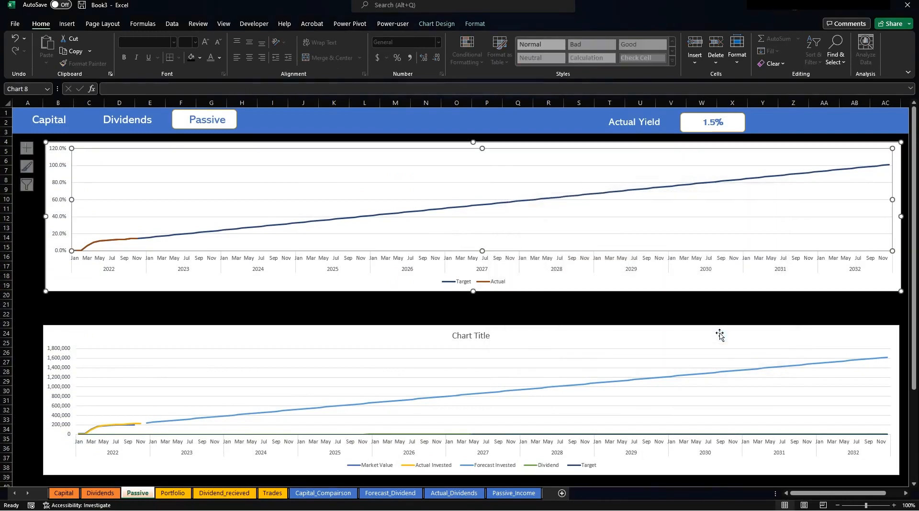
Fill the Target chart background with black.
{"action": "left_click", "coordinate": [309, 301]}
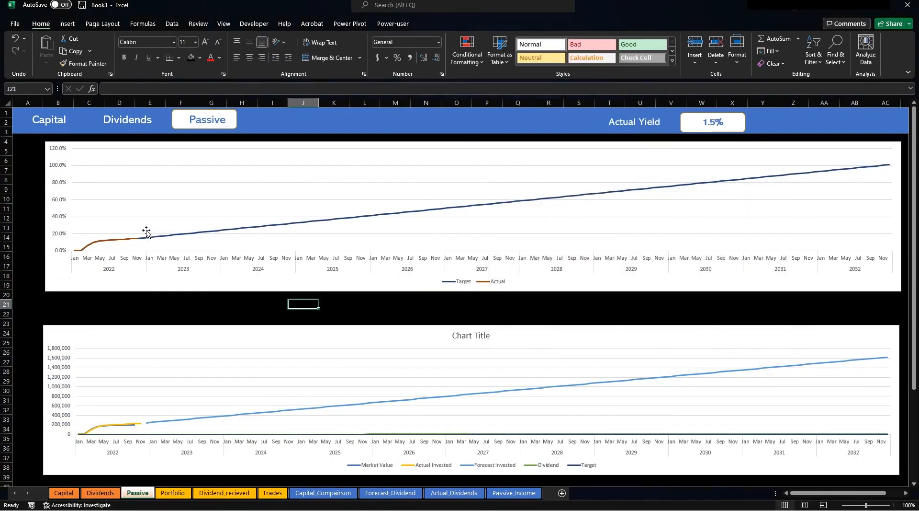
{"action": "mouse_move", "coordinate": [138, 245]}
{"action": "left_click", "coordinate": [415, 287]}
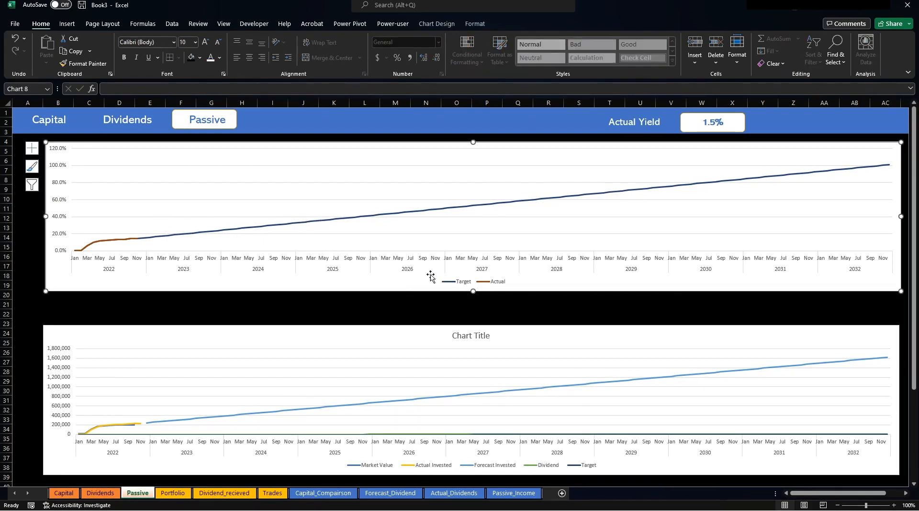
{"action": "left_click", "coordinate": [476, 24]}
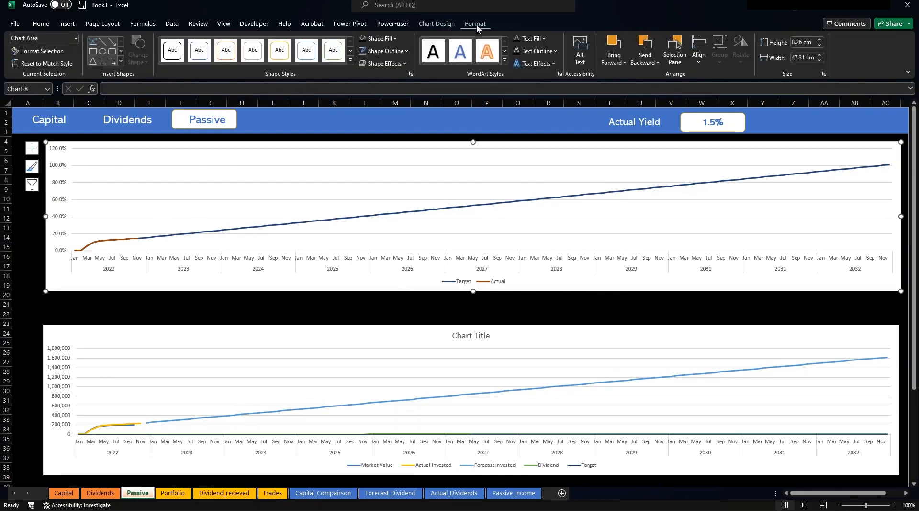
{"action": "left_click", "coordinate": [387, 38]}
Make the date axis and percentage axis labels white.
{"action": "left_click", "coordinate": [265, 272]}
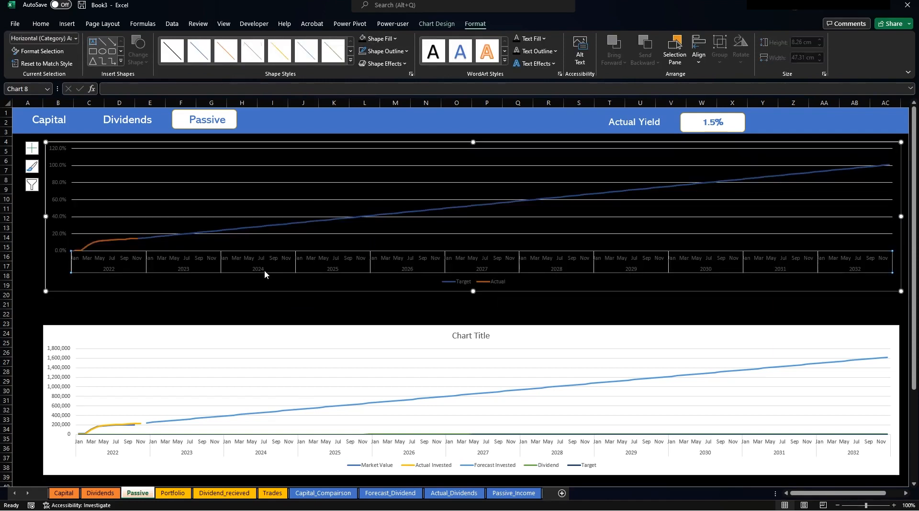
{"action": "left_click", "coordinate": [41, 24]}
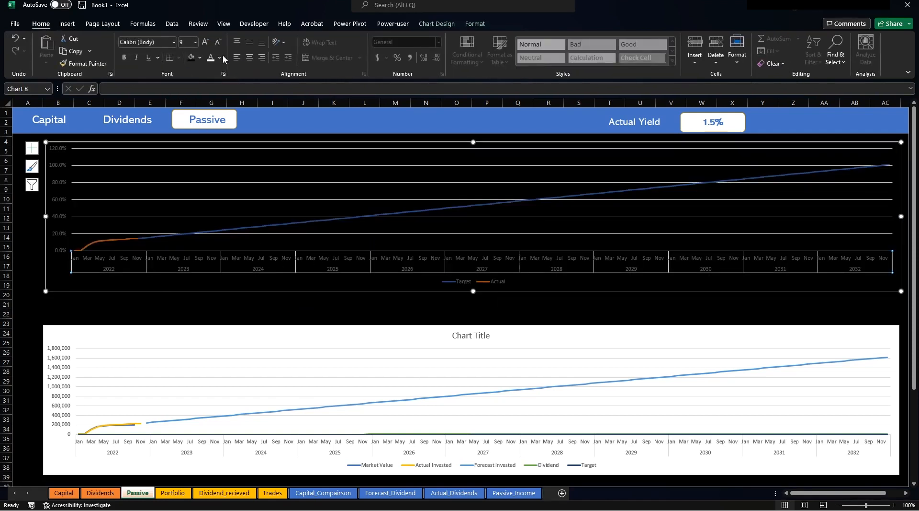
{"action": "left_click", "coordinate": [211, 59]}
{"action": "left_click", "coordinate": [57, 172]}
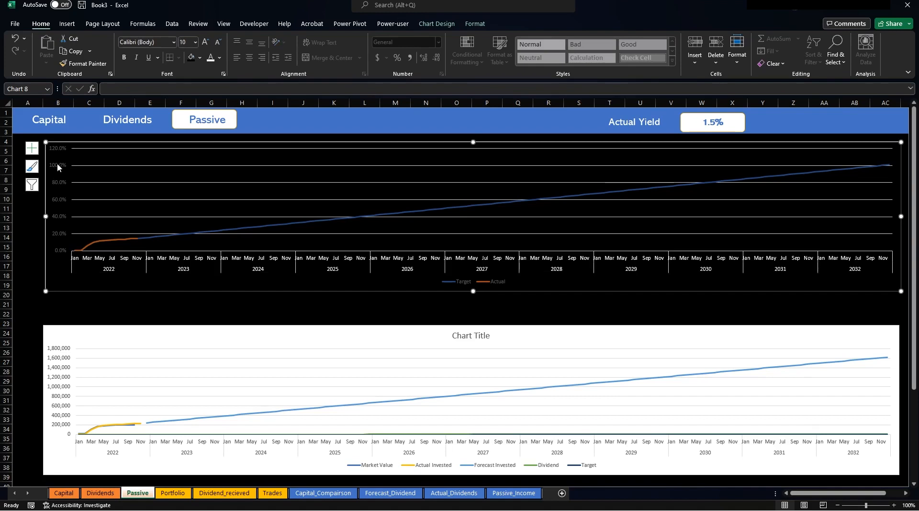
{"action": "left_click", "coordinate": [212, 59]}
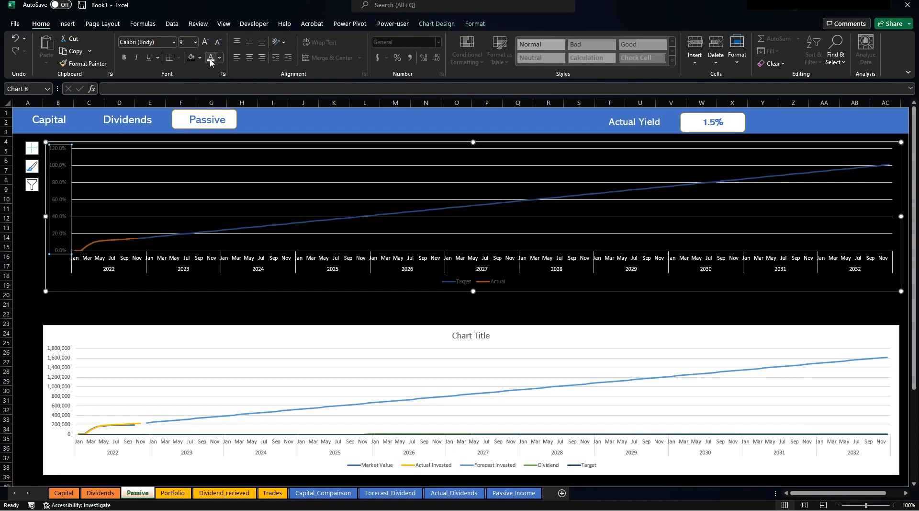
Set the percentage axis number format to 0 decimal places.
{"action": "right_click", "coordinate": [59, 167]}
{"action": "left_click", "coordinate": [95, 286]}
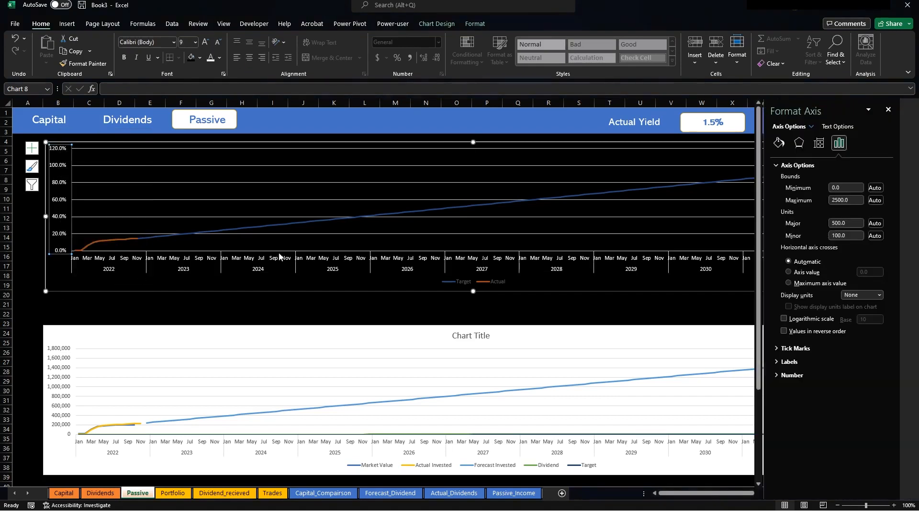
{"action": "left_click", "coordinate": [792, 375]}
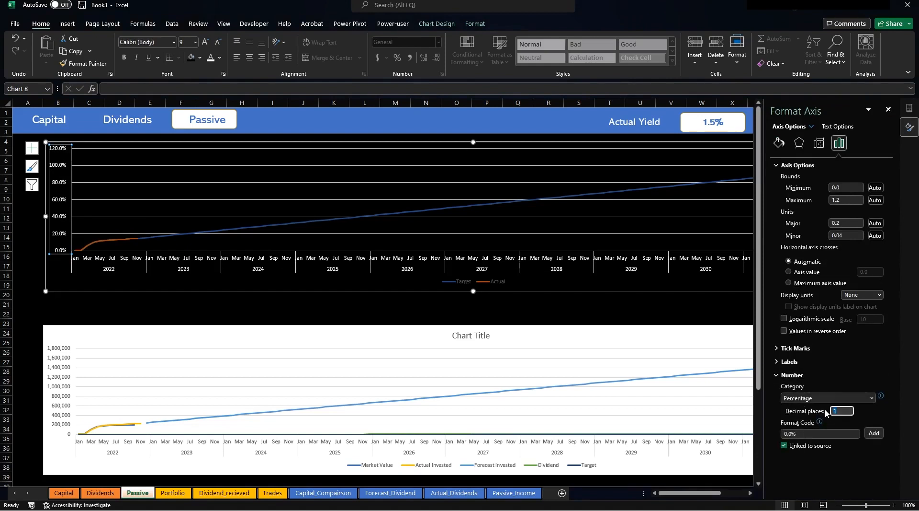
{"action": "left_click", "coordinate": [540, 329]}
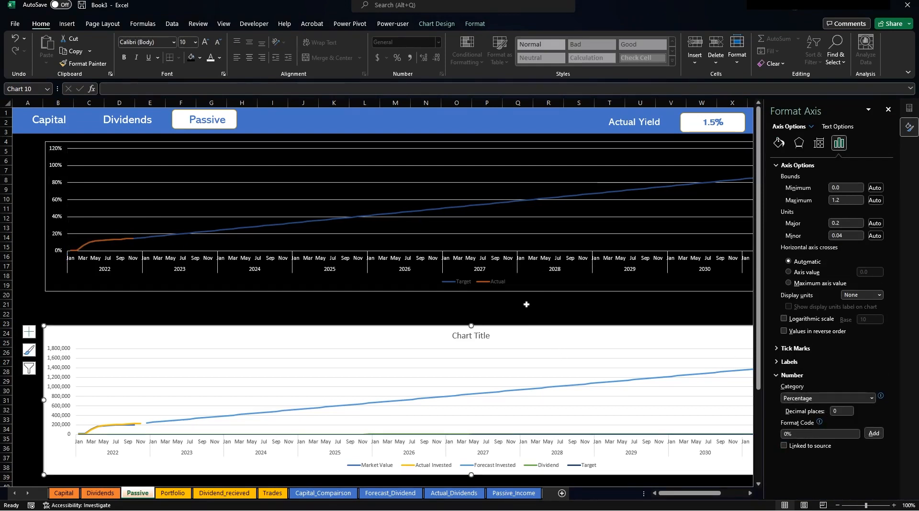
{"action": "left_click", "coordinate": [498, 282]}
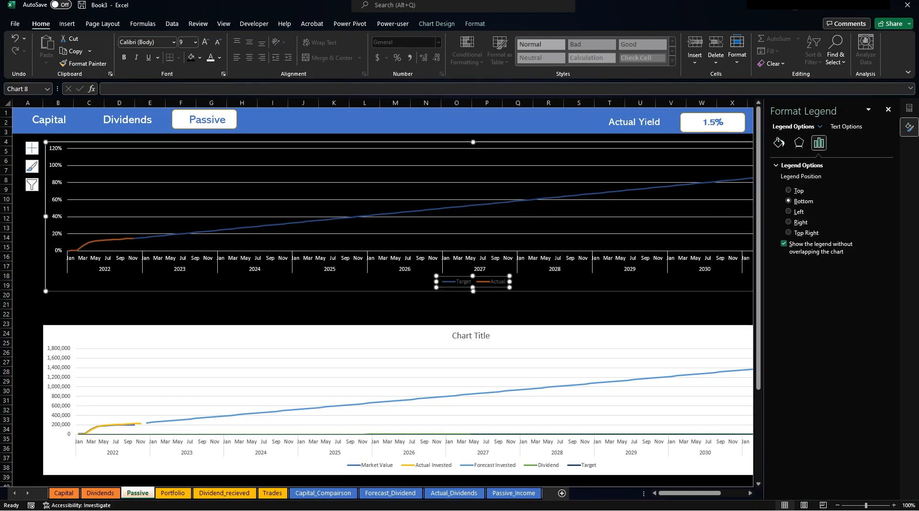
Move the Target chart's legend to the chart's top-left corner.
{"action": "left_click", "coordinate": [889, 109]}
{"action": "left_click_drag", "start_coordinate": [489, 276], "coordinate": [121, 153]}
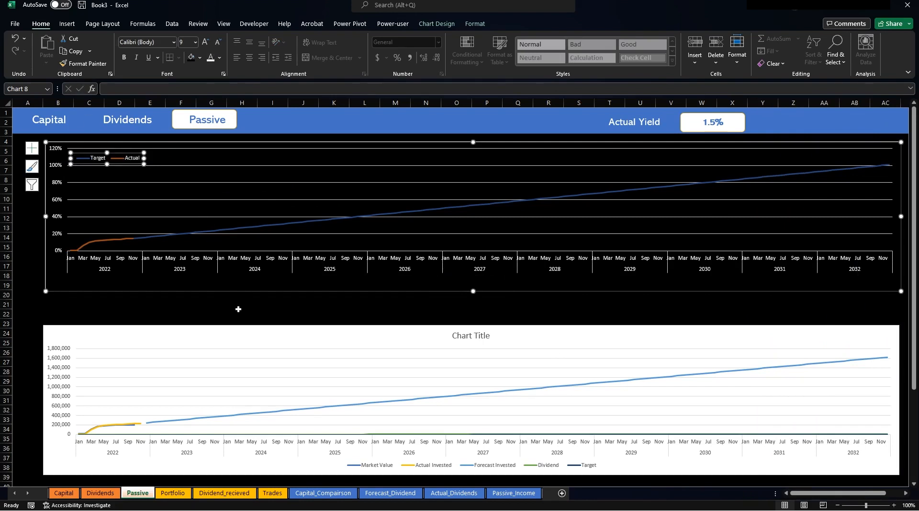
{"action": "left_click", "coordinate": [269, 321]}
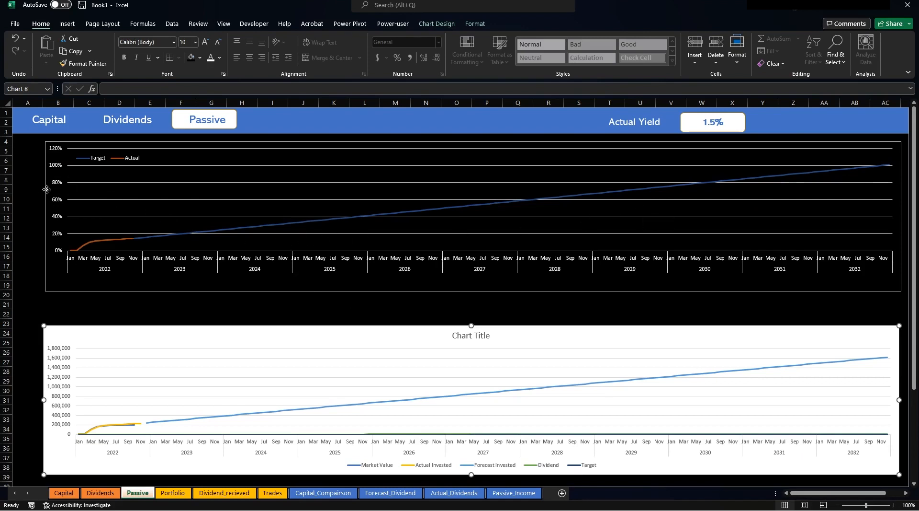
Widen the Target chart further toward the sheet's left edge.
{"action": "left_click", "coordinate": [49, 215]}
{"action": "left_click_drag", "start_coordinate": [46, 216], "coordinate": [22, 214]}
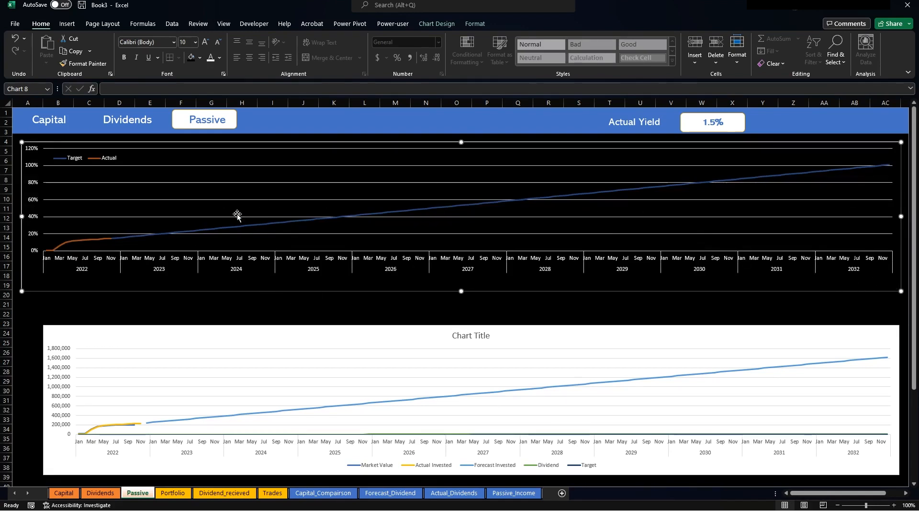
{"action": "left_click", "coordinate": [33, 165]}
Set the Target chart's value axis maximum bound to 100%.
{"action": "right_click", "coordinate": [31, 164]}
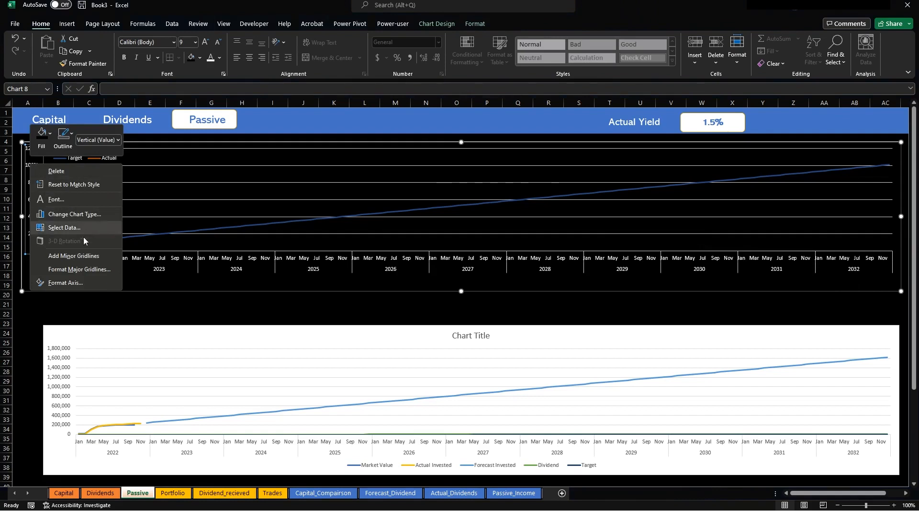
{"action": "left_click", "coordinate": [67, 282]}
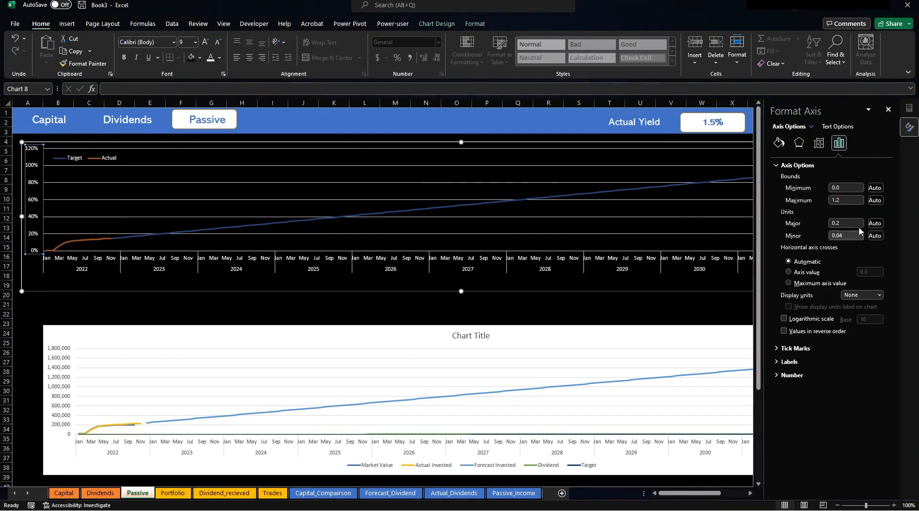
{"action": "left_click", "coordinate": [852, 200]}
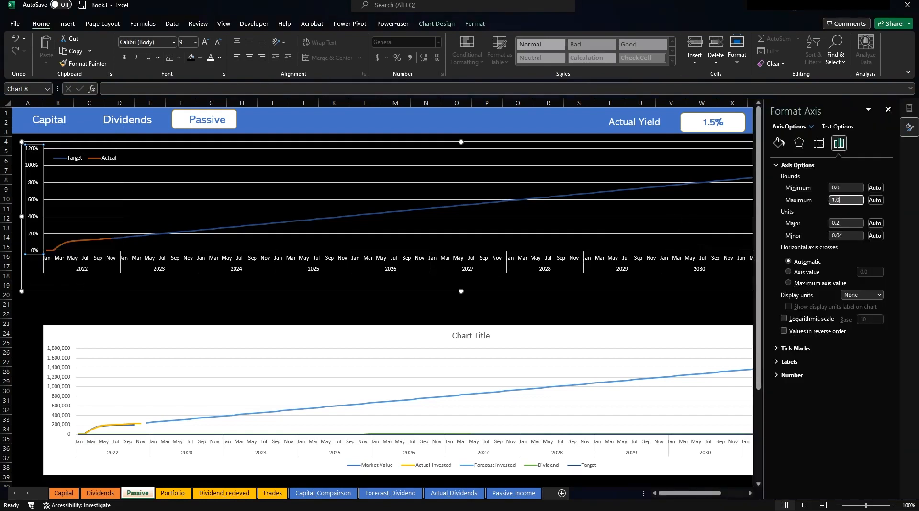
{"action": "key", "text": "Return"}
{"action": "left_click", "coordinate": [585, 315]}
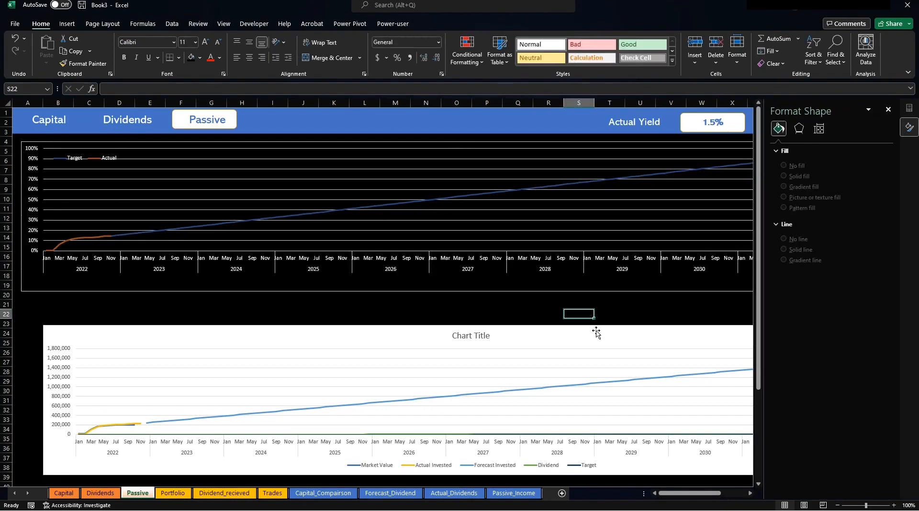
{"action": "left_click", "coordinate": [609, 304]}
{"action": "left_click", "coordinate": [889, 109]}
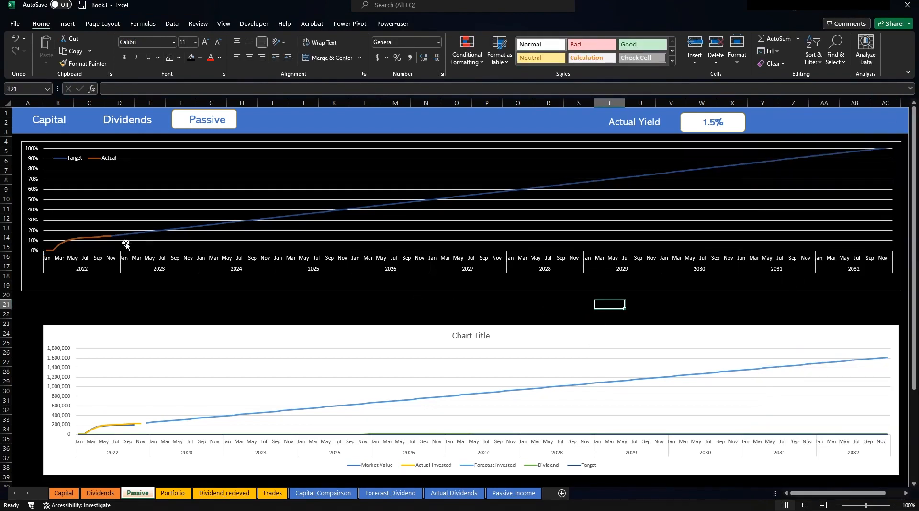
Make the orange Actual line a solid 3 pt line.
{"action": "right_click", "coordinate": [107, 237]}
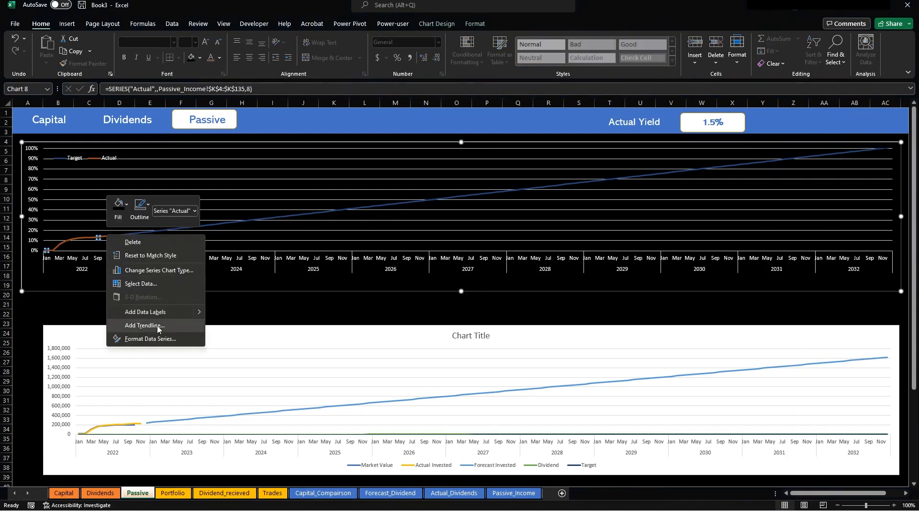
{"action": "left_click", "coordinate": [166, 340]}
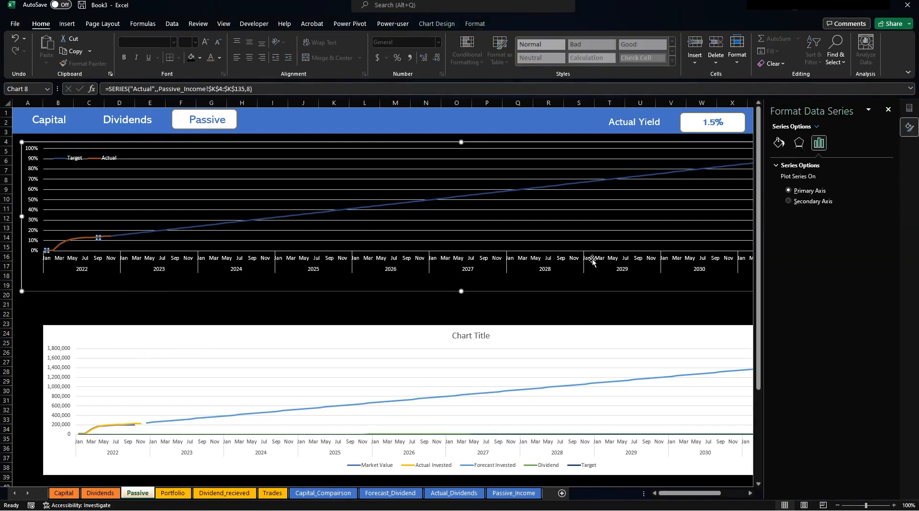
{"action": "left_click", "coordinate": [780, 144]}
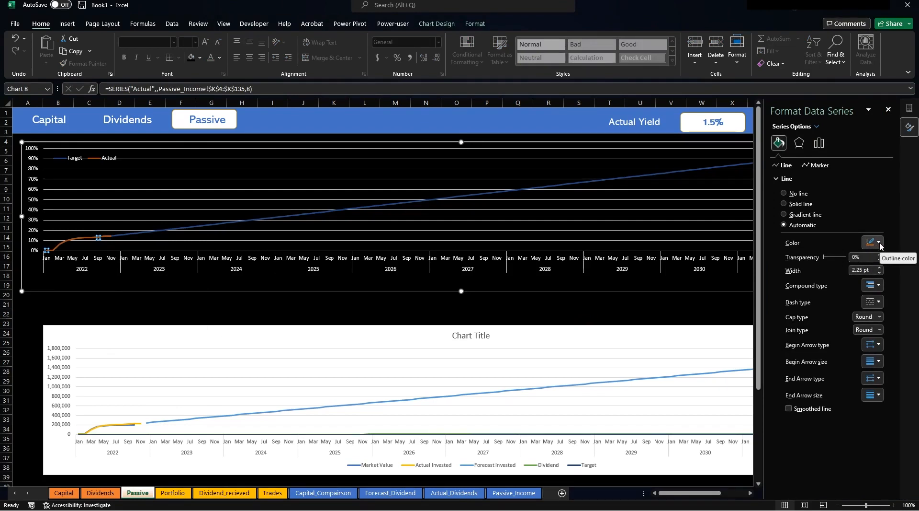
{"action": "left_click", "coordinate": [880, 268]}
{"action": "left_click", "coordinate": [880, 268]}
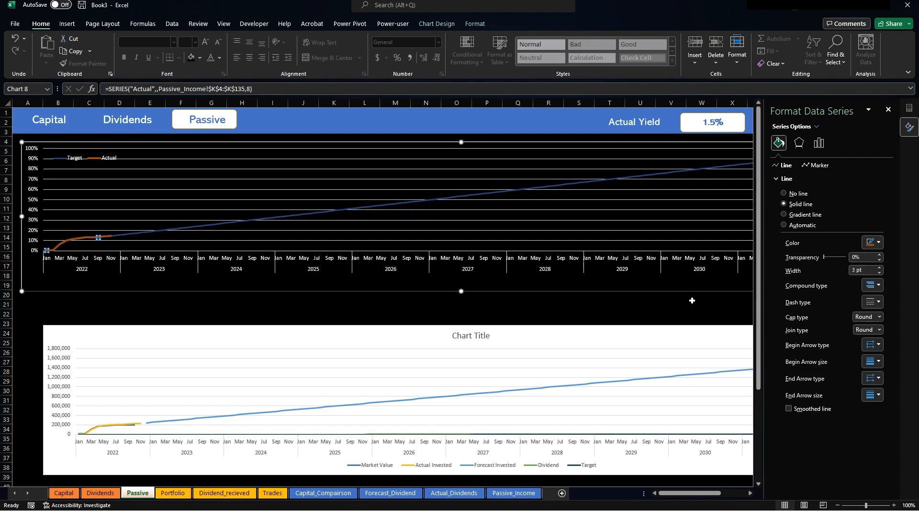
{"action": "left_click", "coordinate": [689, 301]}
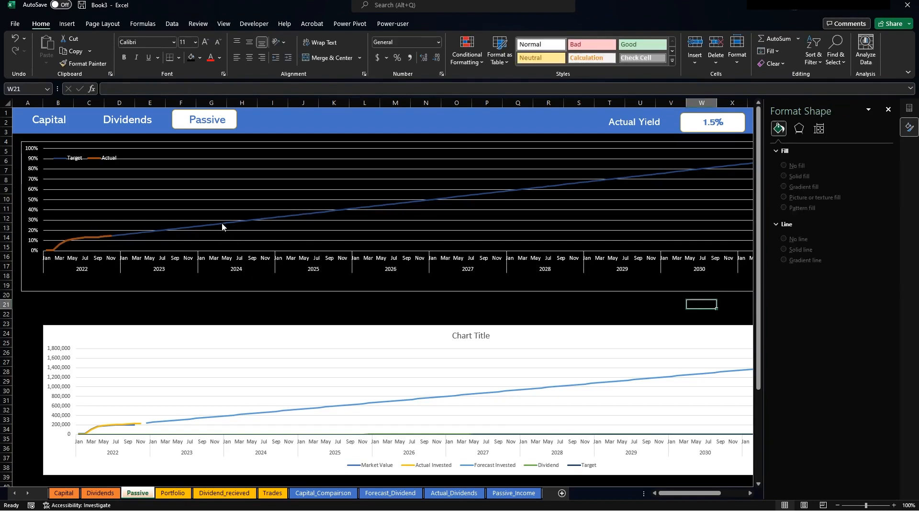
Nudge the percentage chart's legend slightly upward.
{"action": "mouse_move", "coordinate": [221, 226]}
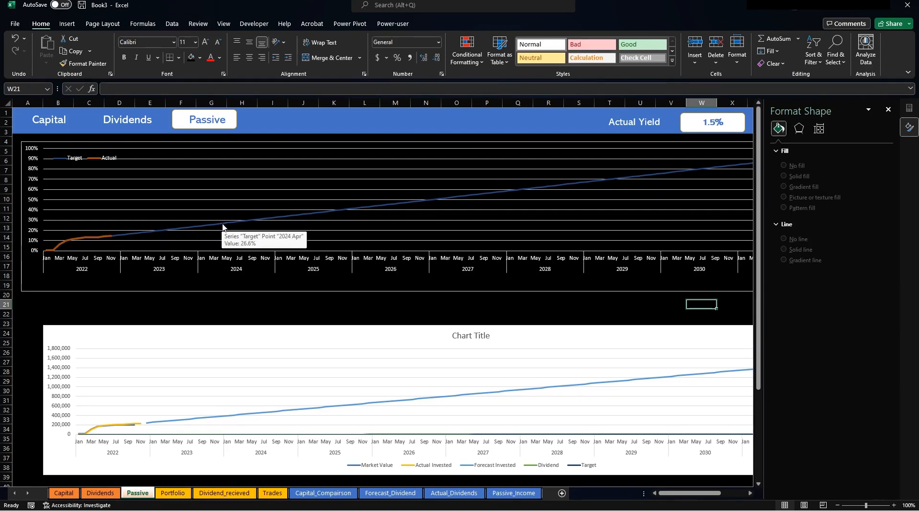
{"action": "left_click", "coordinate": [102, 156]}
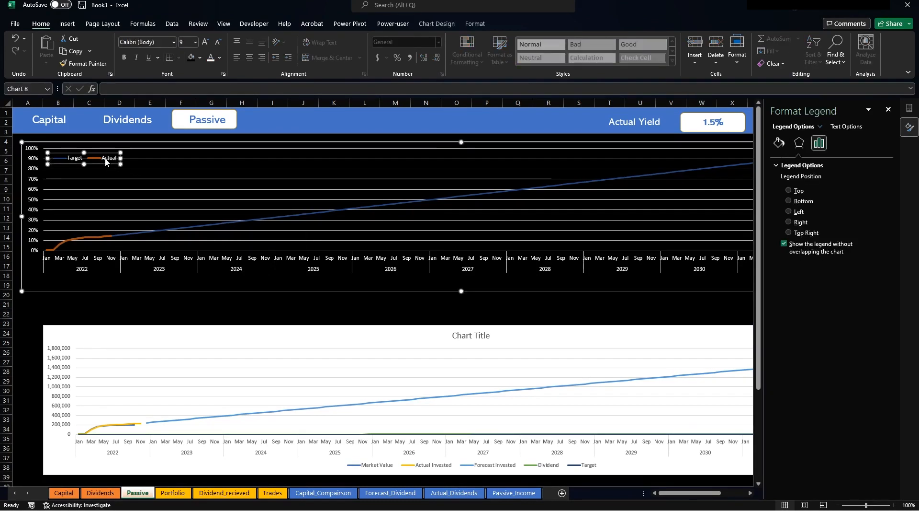
{"action": "left_click", "coordinate": [475, 24]}
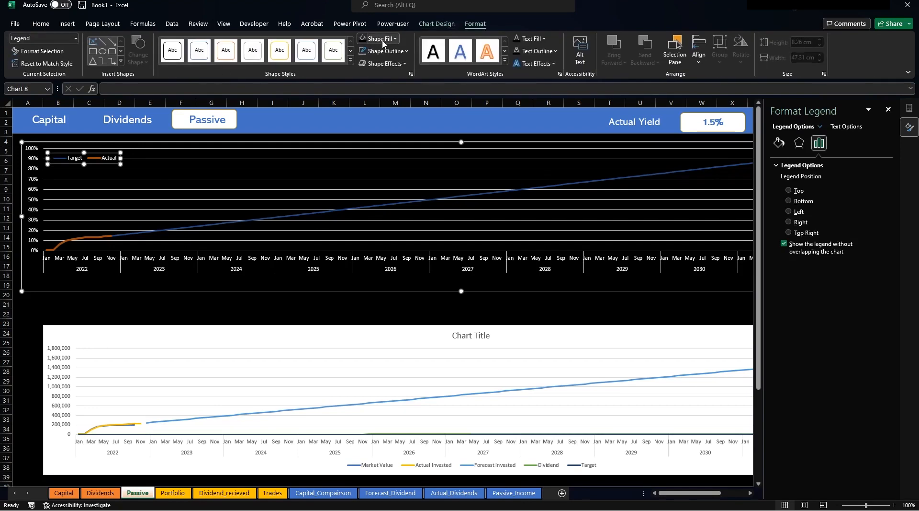
{"action": "left_click_drag", "start_coordinate": [94, 164], "coordinate": [95, 158]}
{"action": "left_click", "coordinate": [190, 311]}
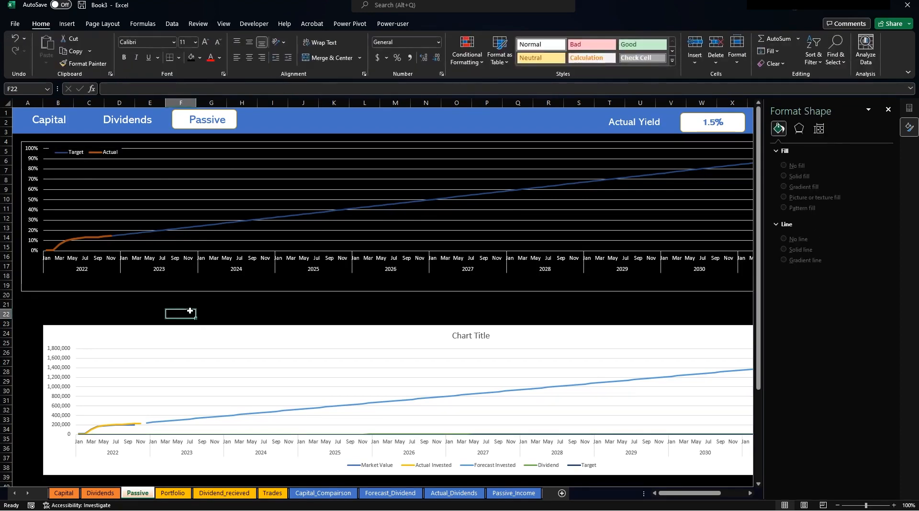
Align the value chart with the top chart, and make the percentage chart taller.
{"action": "mouse_move", "coordinate": [320, 329]}
{"action": "left_mouse_down"}
{"action": "mouse_move", "coordinate": [315, 307]}
{"action": "mouse_move", "coordinate": [323, 308]}
{"action": "mouse_move", "coordinate": [323, 340]}
{"action": "left_mouse_up"}
{"action": "left_click", "coordinate": [889, 109]}
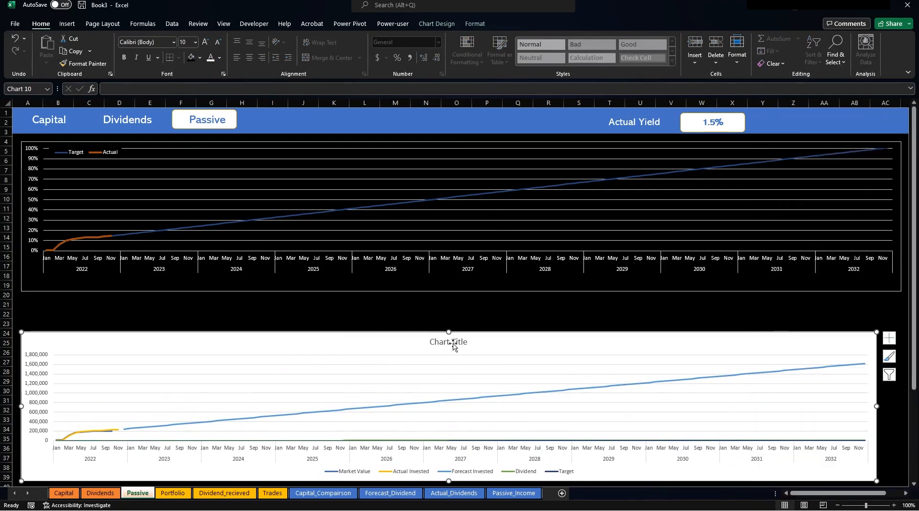
{"action": "left_click_drag", "start_coordinate": [449, 334], "coordinate": [449, 327]}
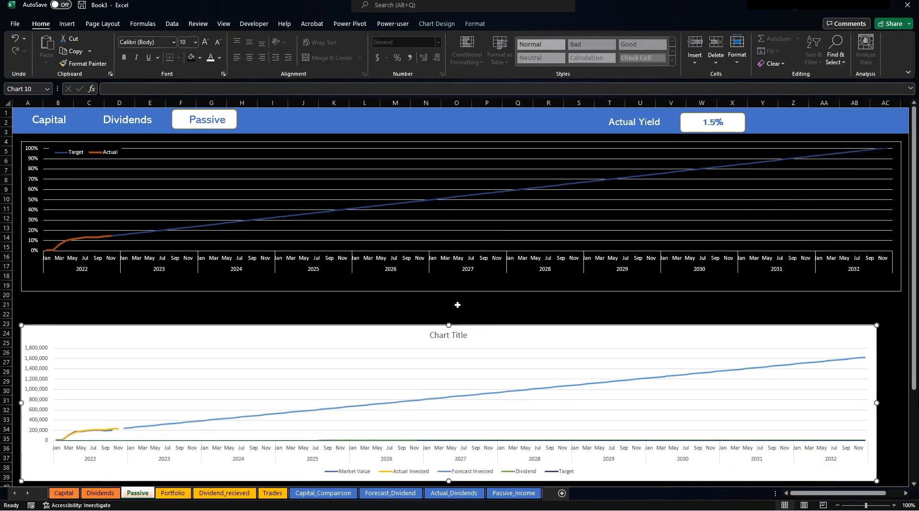
{"action": "left_click", "coordinate": [471, 288]}
{"action": "left_click_drag", "start_coordinate": [461, 291], "coordinate": [461, 312]}
Stretch the value chart wider to the right and delete its placeholder title.
{"action": "left_click", "coordinate": [803, 344]}
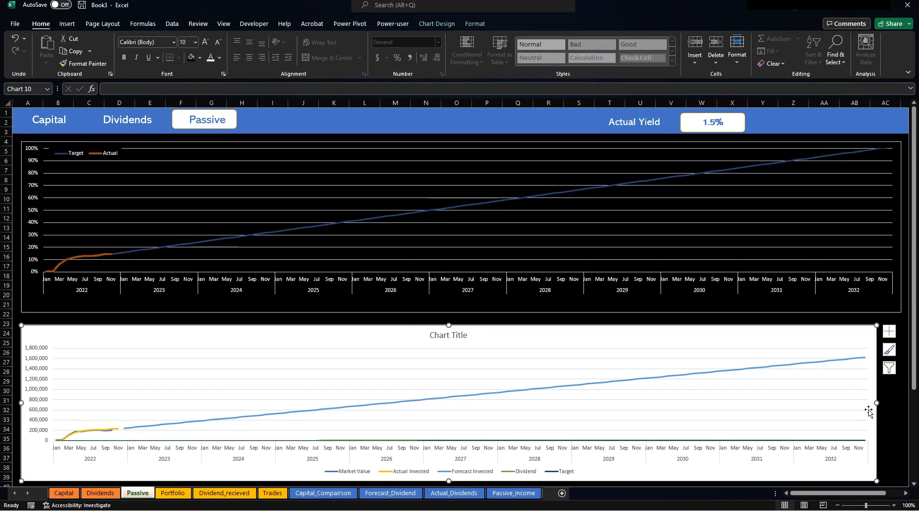
{"action": "left_click_drag", "start_coordinate": [877, 403], "coordinate": [901, 401]}
{"action": "left_click", "coordinate": [469, 335]}
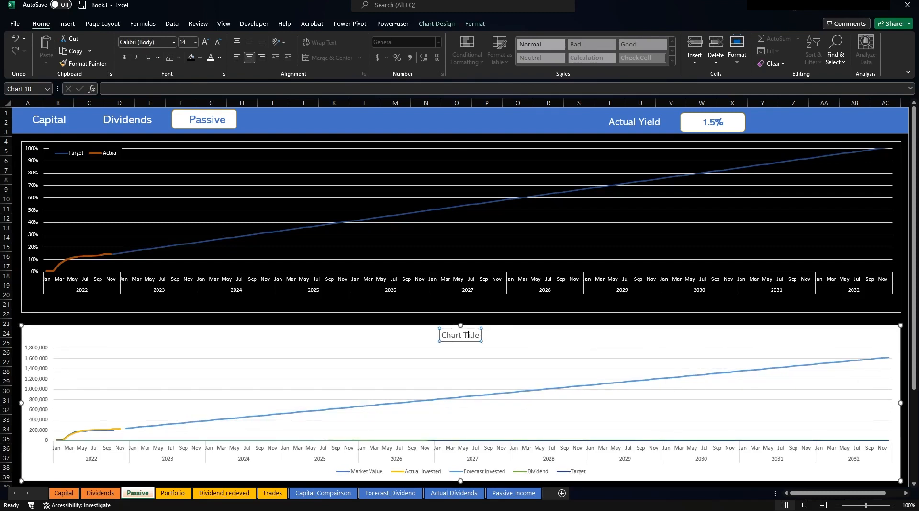
{"action": "key", "text": "Delete"}
Remove the Dividend and Target series from the value chart's data source.
{"action": "right_click", "coordinate": [391, 358]}
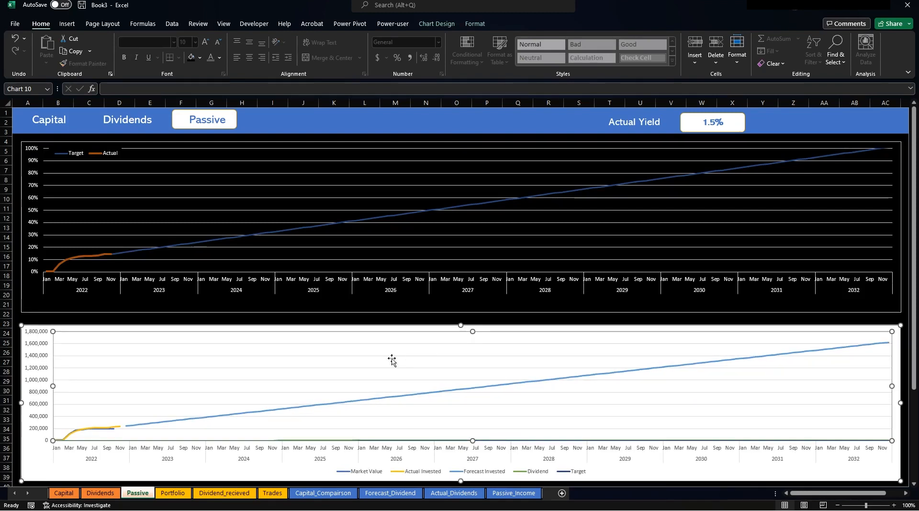
{"action": "left_click", "coordinate": [445, 420]}
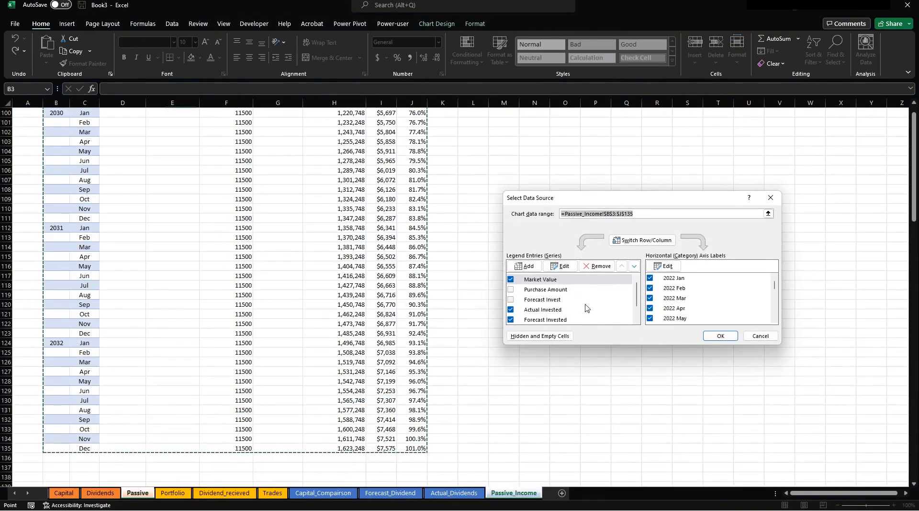
{"action": "scroll", "coordinate": [599, 309], "scroll_direction": "down", "scroll_amount": 1}
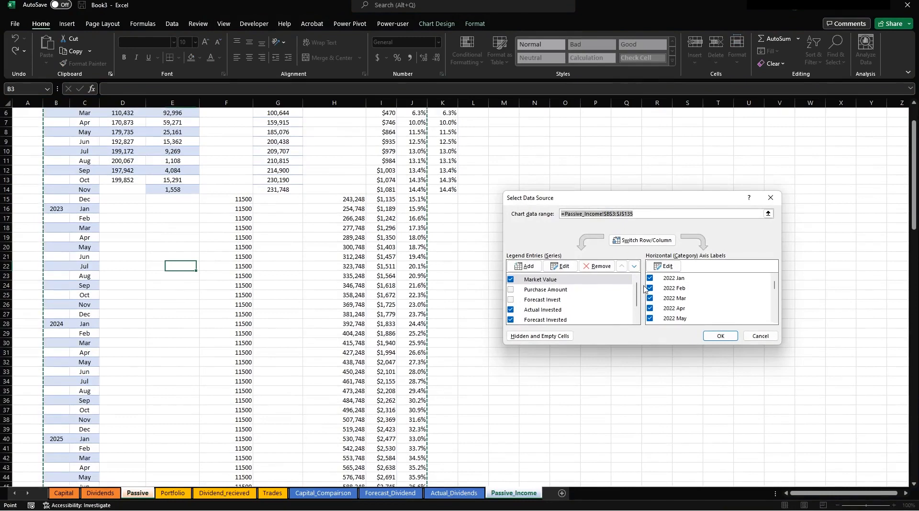
{"action": "scroll", "coordinate": [638, 286], "scroll_direction": "down", "scroll_amount": 1}
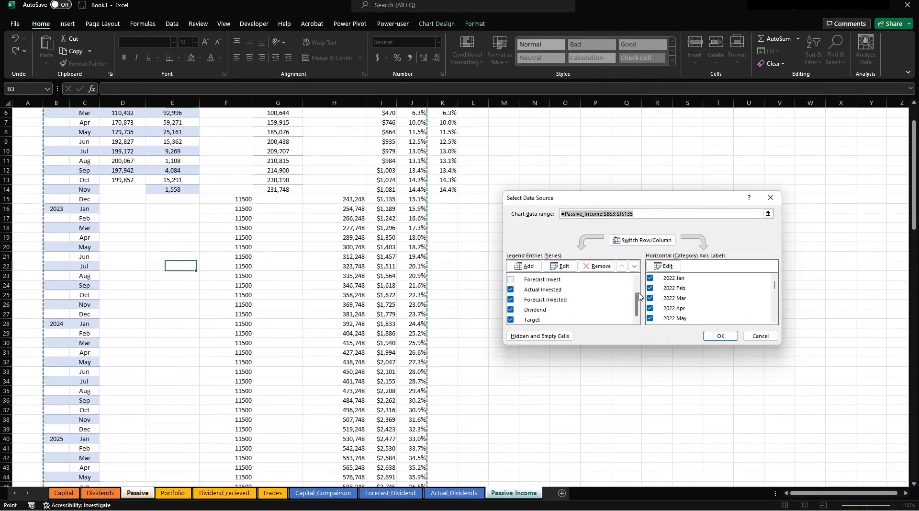
{"action": "left_click", "coordinate": [511, 310]}
{"action": "left_click", "coordinate": [511, 319]}
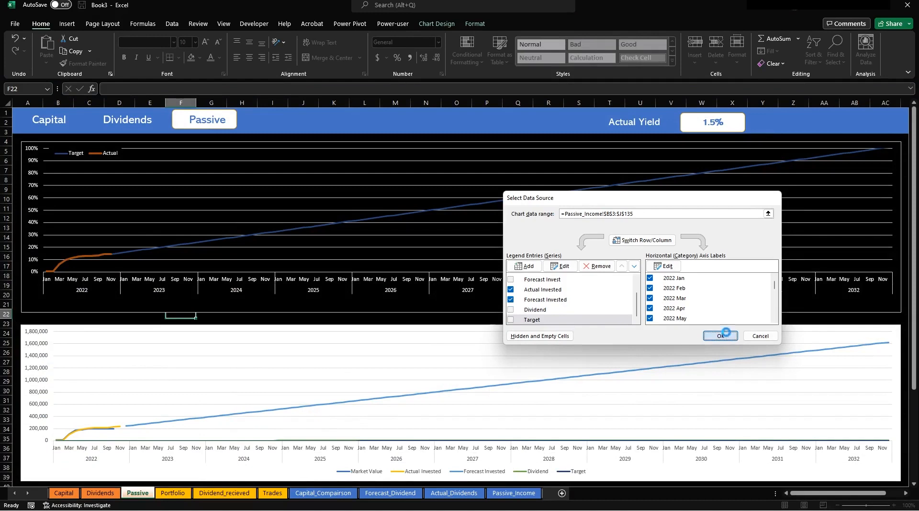
{"action": "left_click", "coordinate": [721, 336]}
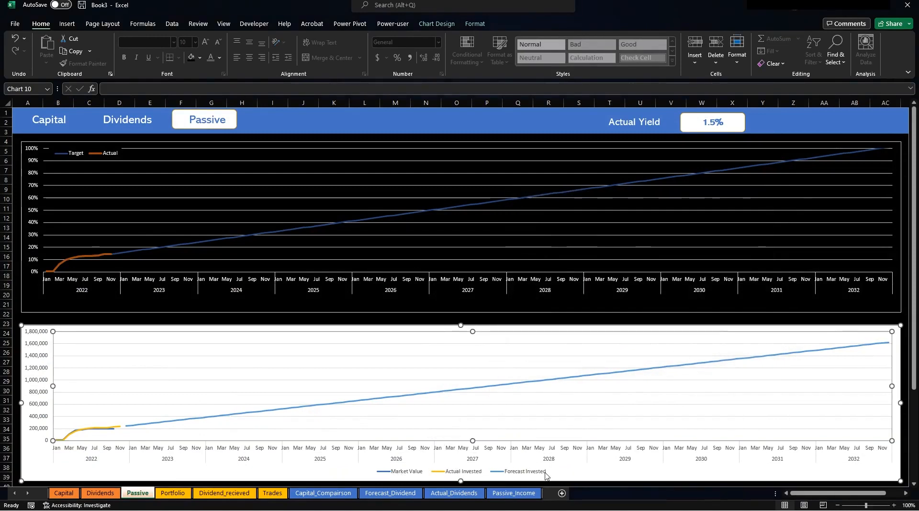
Colour the lower chart's Forecast Invested line purple.
{"action": "left_click", "coordinate": [287, 411]}
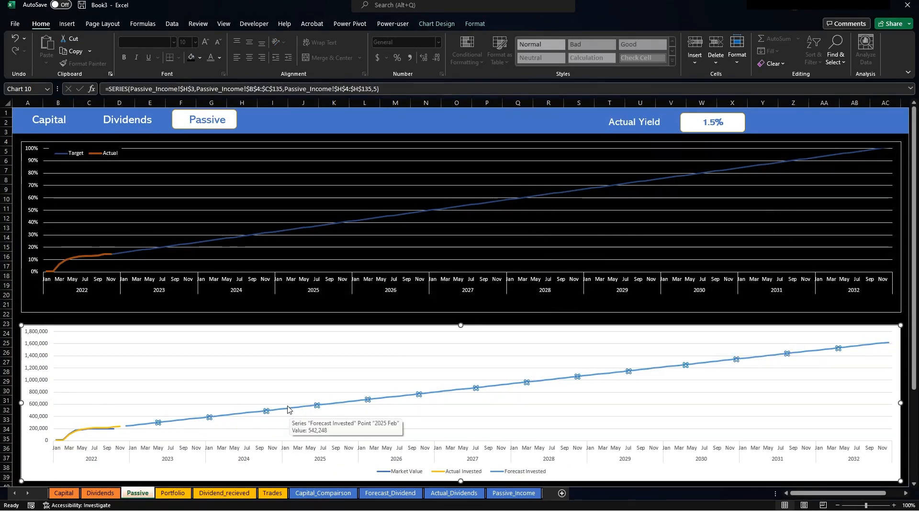
{"action": "right_click", "coordinate": [291, 411]}
{"action": "left_click", "coordinate": [332, 401]}
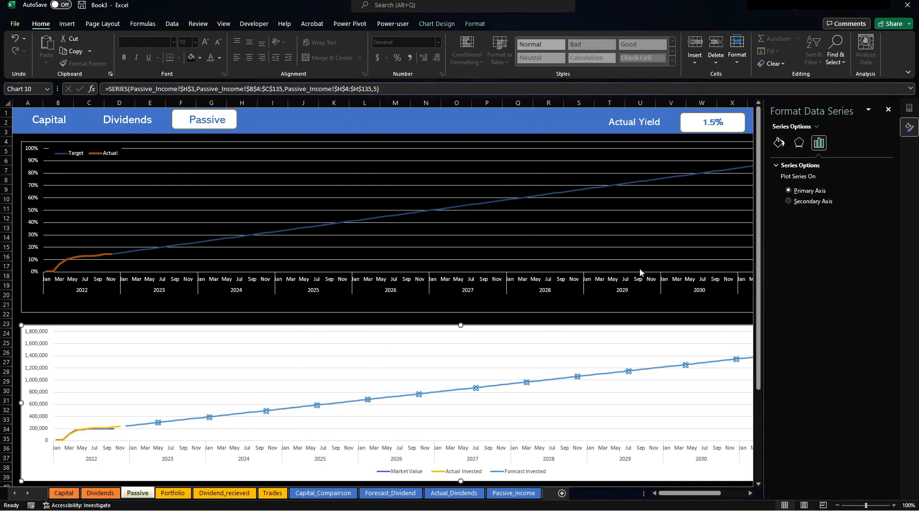
{"action": "left_click", "coordinate": [780, 143]}
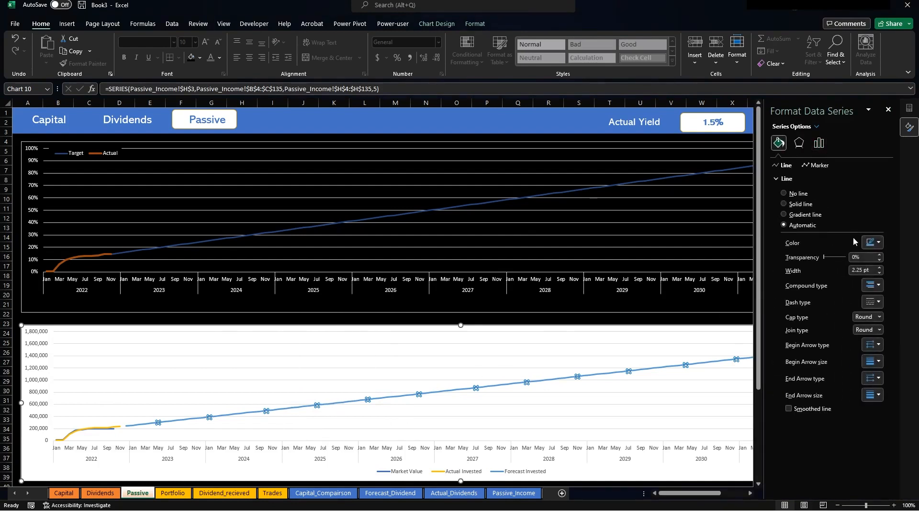
{"action": "left_click", "coordinate": [879, 244]}
{"action": "left_click", "coordinate": [913, 268]}
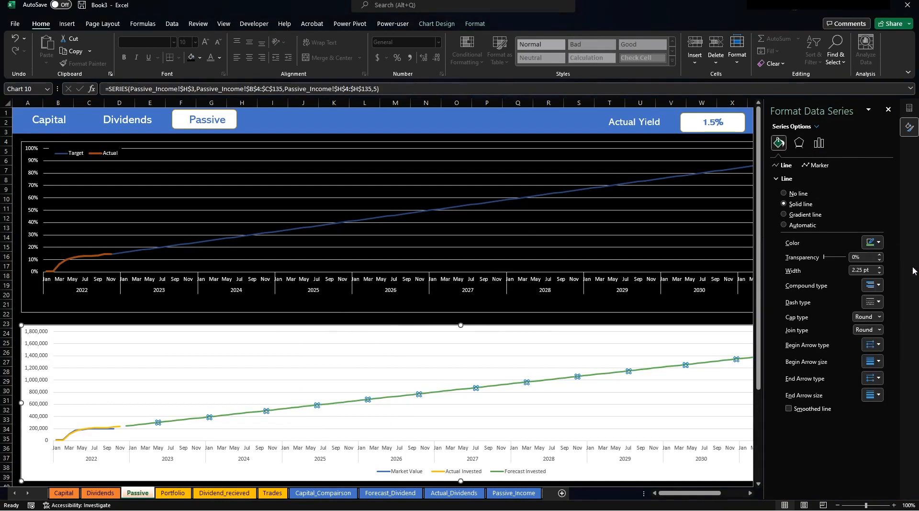
{"action": "left_click", "coordinate": [879, 242]}
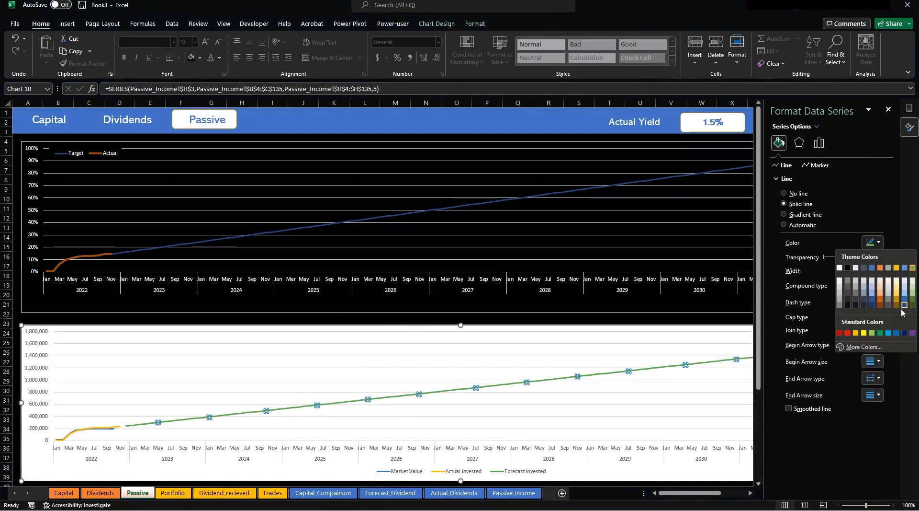
{"action": "left_click", "coordinate": [912, 333]}
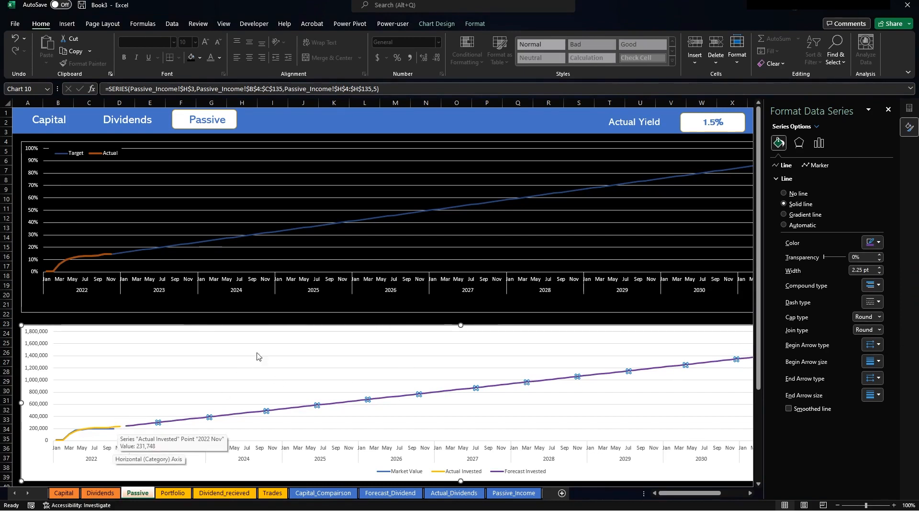
Colour the percentage chart's Target line purple.
{"action": "left_click", "coordinate": [282, 233]}
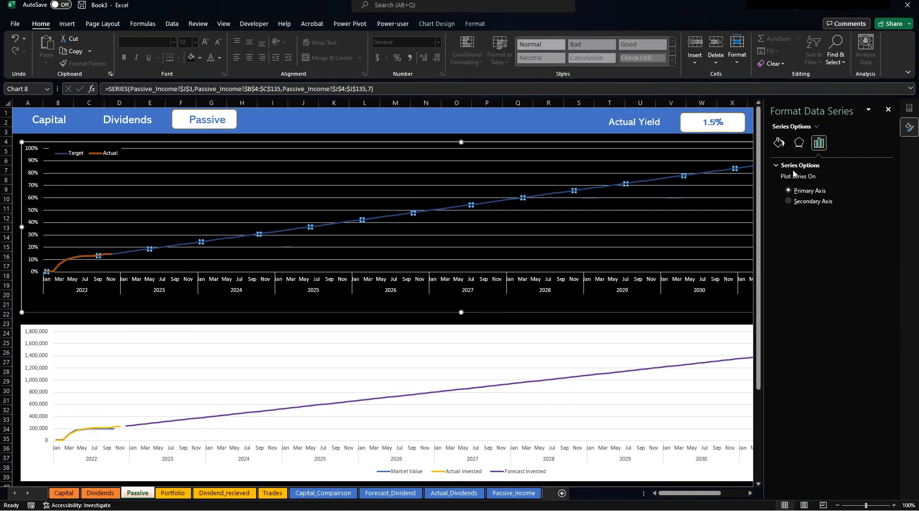
{"action": "left_click", "coordinate": [780, 142]}
{"action": "left_click", "coordinate": [879, 242]}
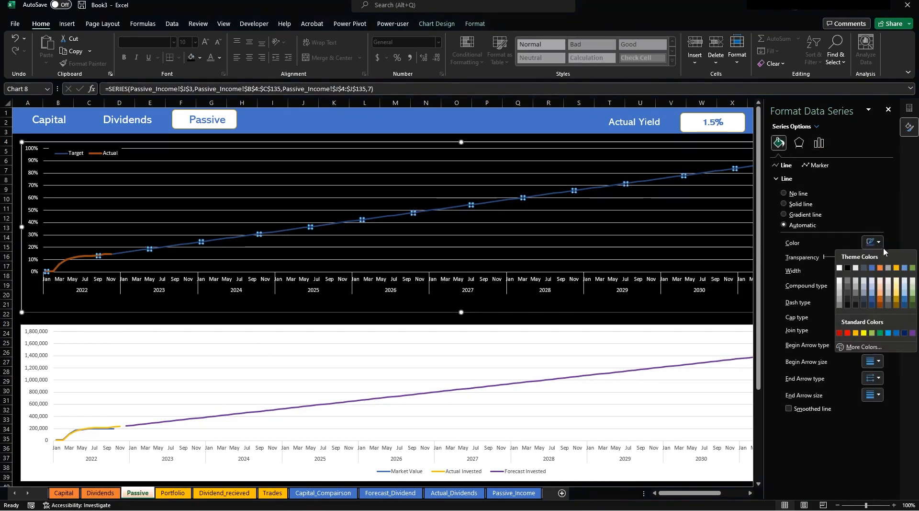
{"action": "left_click", "coordinate": [912, 333]}
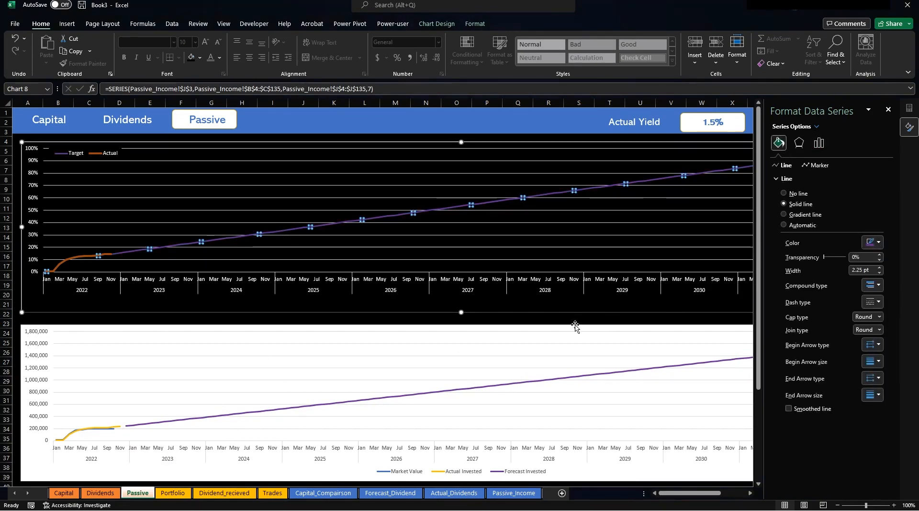
{"action": "left_click", "coordinate": [576, 326]}
{"action": "left_click", "coordinate": [448, 24]}
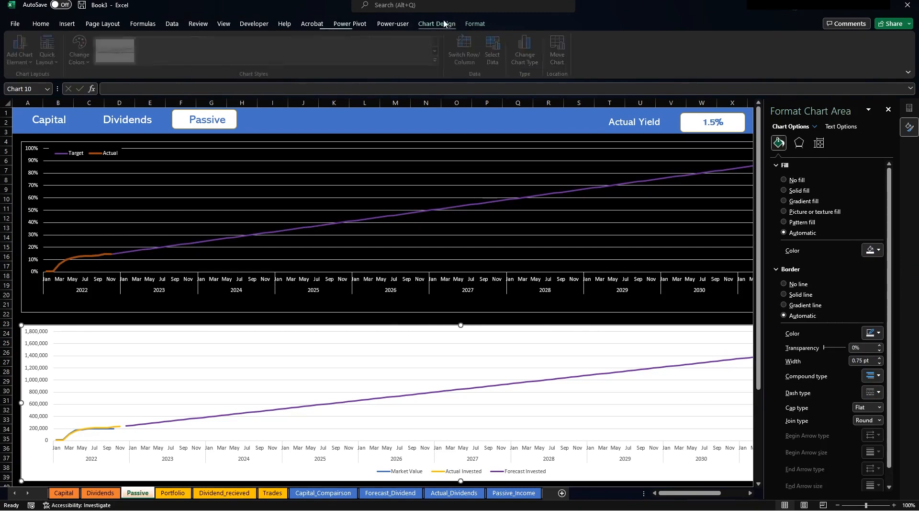
Fill the lower chart background black and turn its axis labels white.
{"action": "left_click", "coordinate": [474, 24]}
{"action": "left_click", "coordinate": [361, 39]}
{"action": "left_click", "coordinate": [387, 450]}
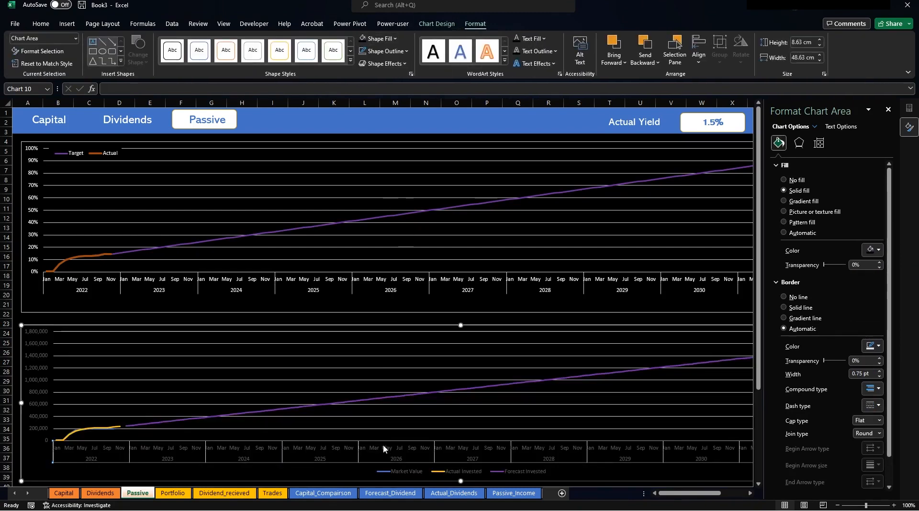
{"action": "left_click", "coordinate": [42, 26]}
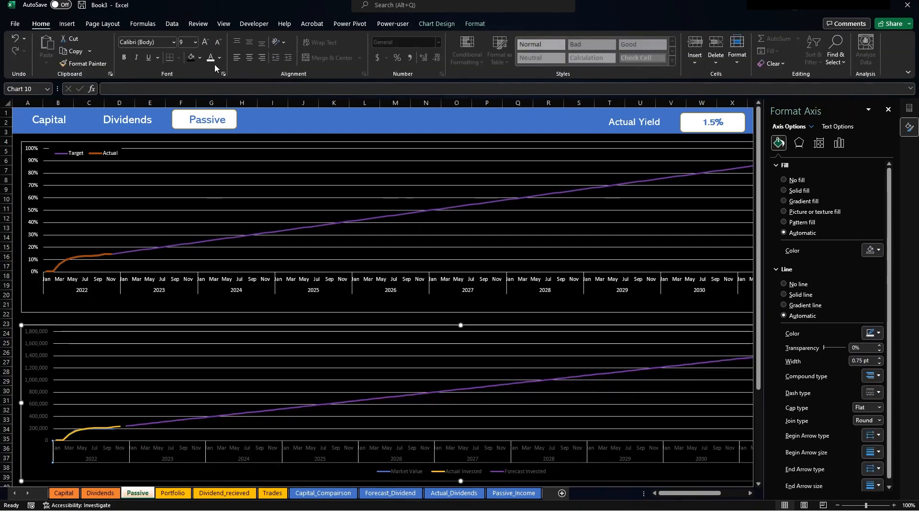
{"action": "left_click", "coordinate": [50, 337]}
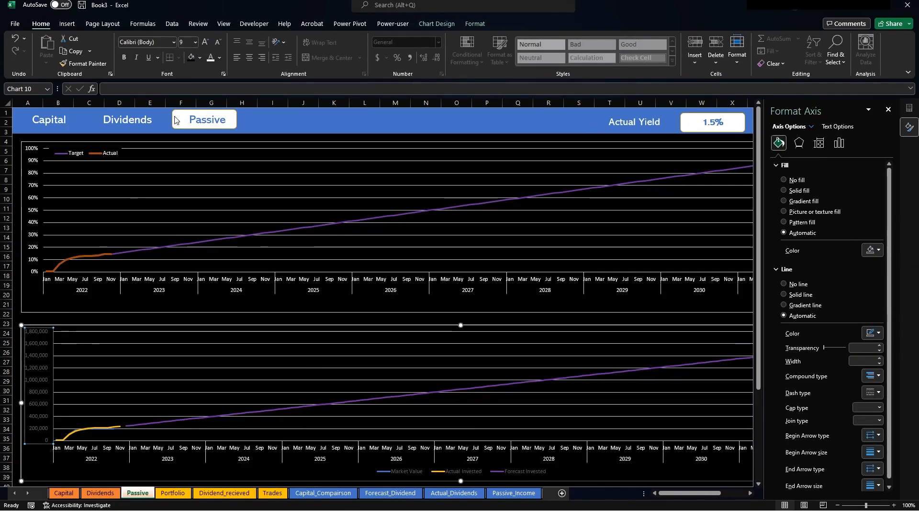
{"action": "left_click", "coordinate": [210, 59]}
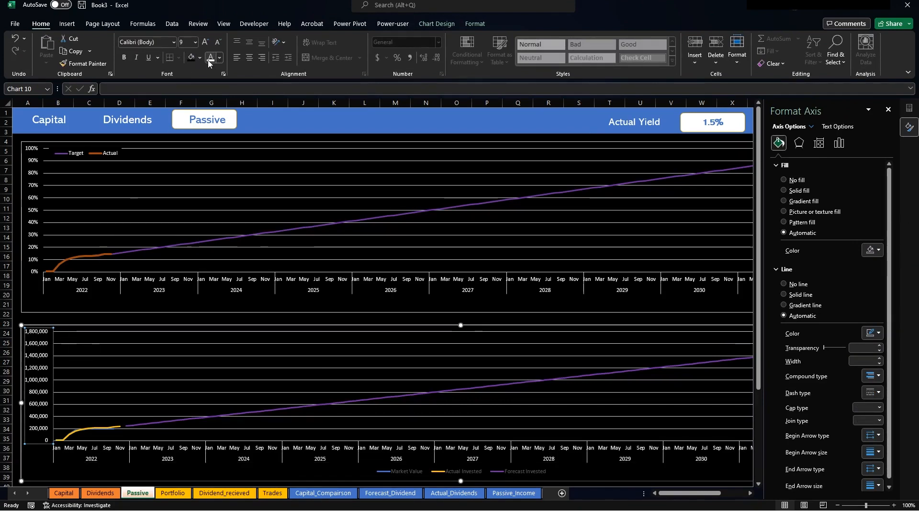
Make the lower chart's legend text white and place it at the top-left.
{"action": "left_click", "coordinate": [412, 471]}
{"action": "left_click_drag", "start_coordinate": [410, 465], "coordinate": [99, 336]}
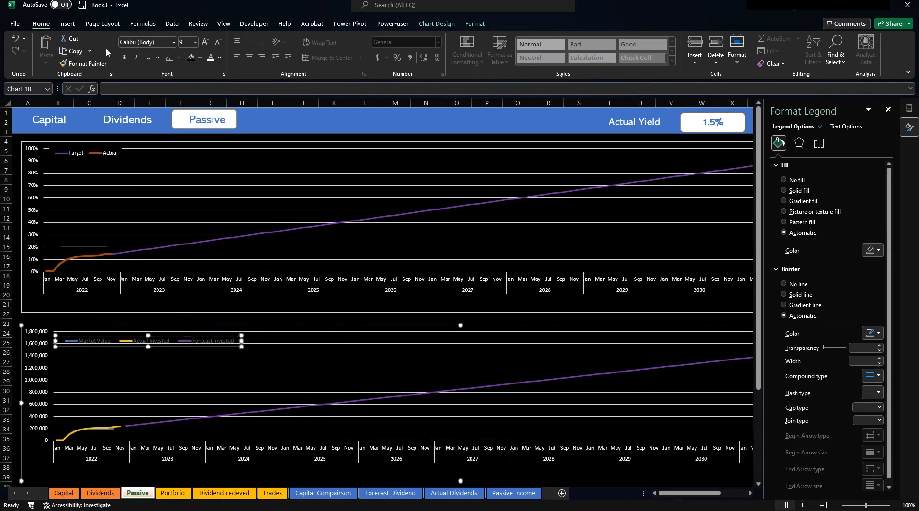
{"action": "left_click", "coordinate": [212, 58]}
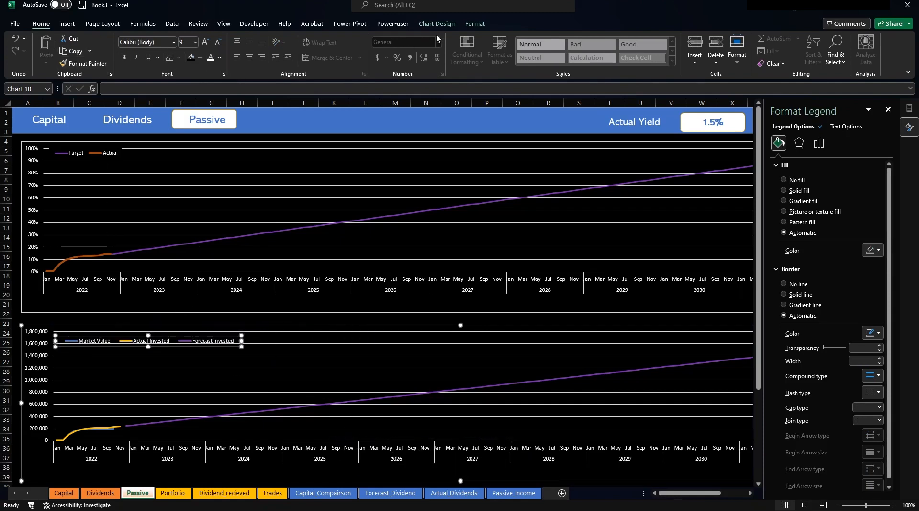
{"action": "left_click", "coordinate": [474, 24]}
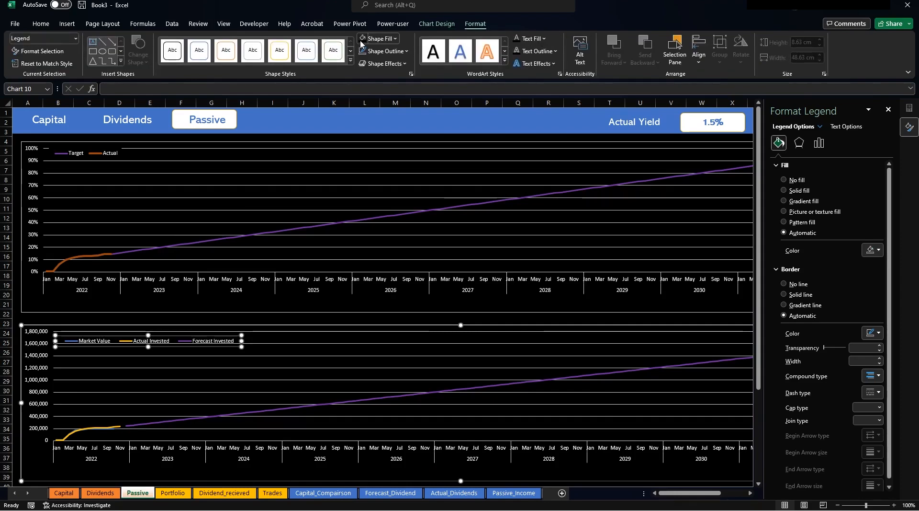
{"action": "mouse_move", "coordinate": [177, 336]}
{"action": "left_mouse_down"}
{"action": "mouse_move", "coordinate": [173, 328]}
{"action": "mouse_move", "coordinate": [181, 348]}
{"action": "left_mouse_up"}
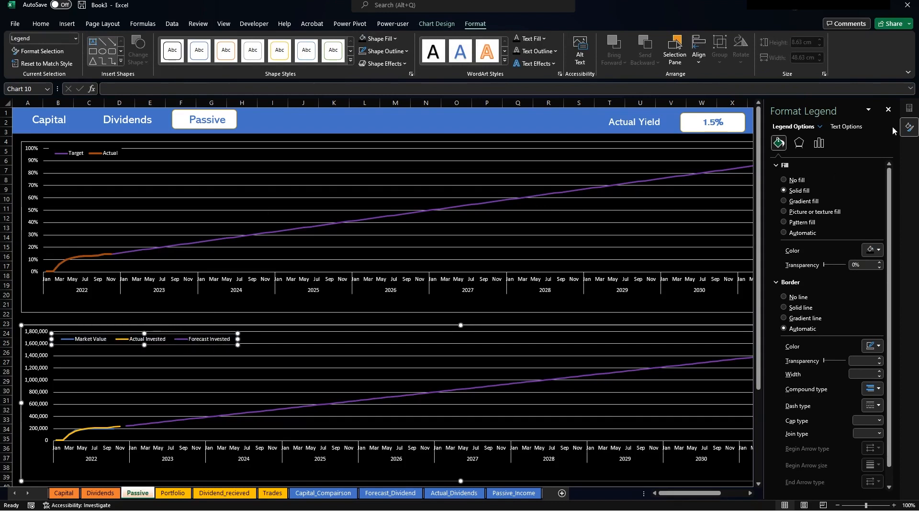
{"action": "left_click", "coordinate": [888, 109]}
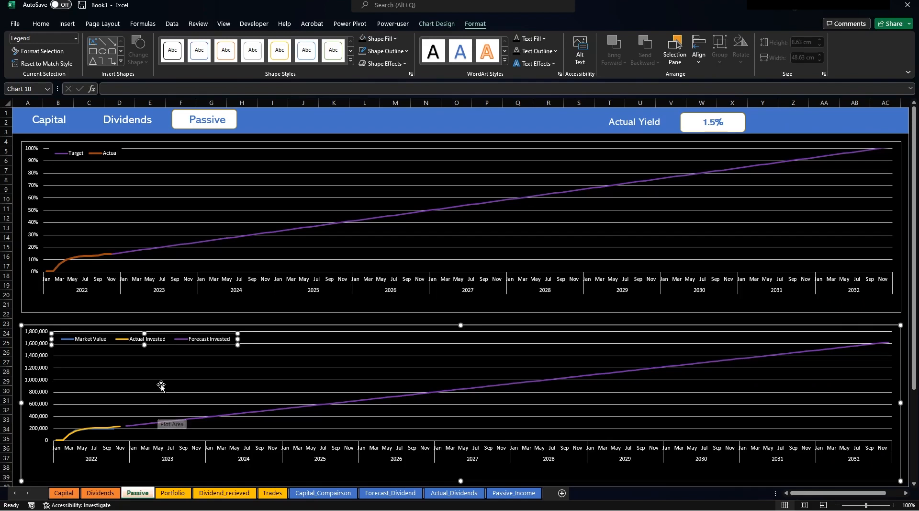
{"action": "left_click", "coordinate": [245, 318]}
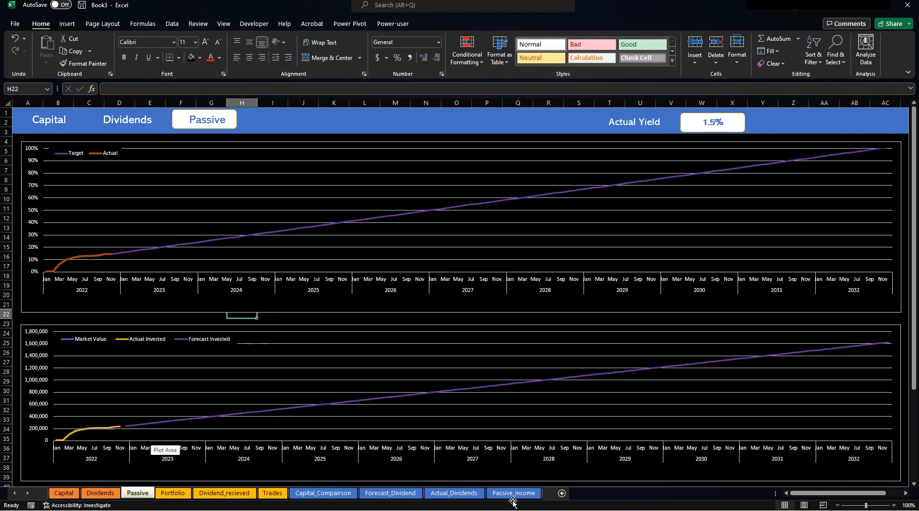
On Passive_Income, set G15 to =+H15 (243,248), then return to the Passive dashboard.
{"action": "left_click", "coordinate": [400, 498]}
{"action": "left_click", "coordinate": [510, 498]}
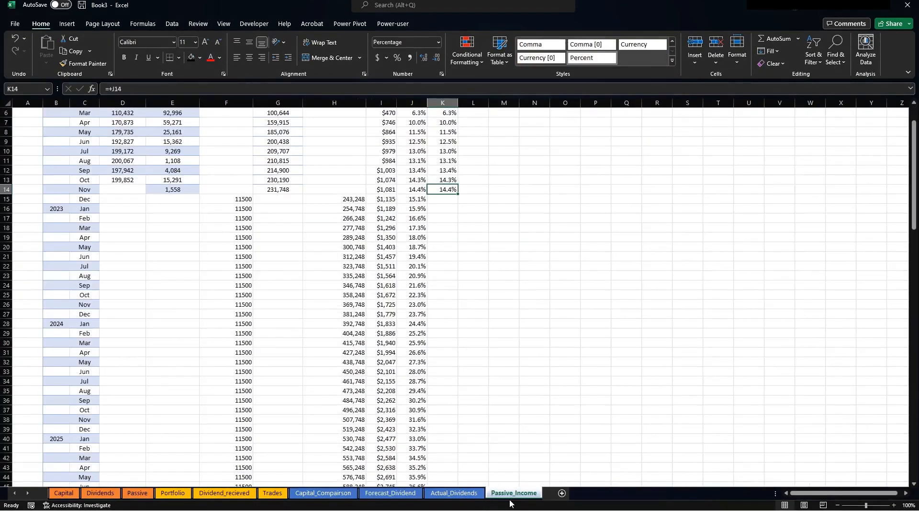
{"action": "left_click", "coordinate": [471, 211]}
{"action": "scroll", "coordinate": [546, 221], "scroll_direction": "up", "scroll_amount": 2}
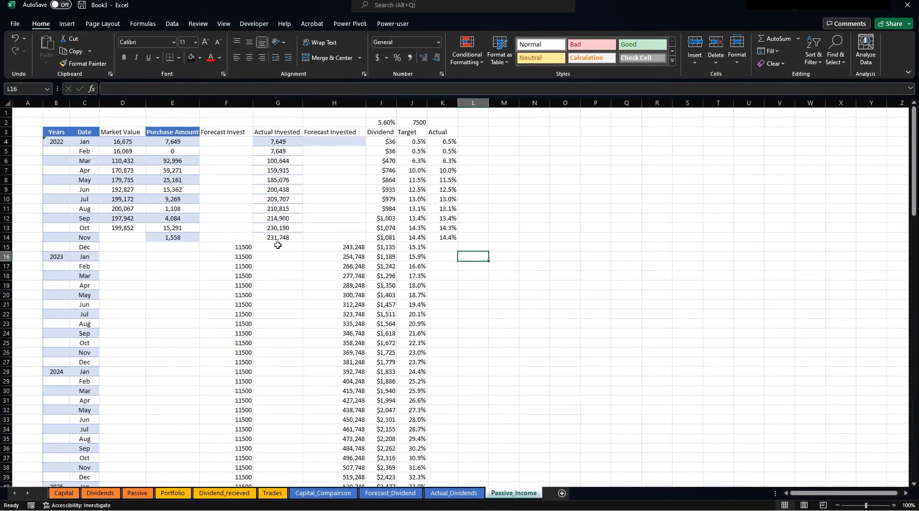
{"action": "left_click", "coordinate": [284, 245]}
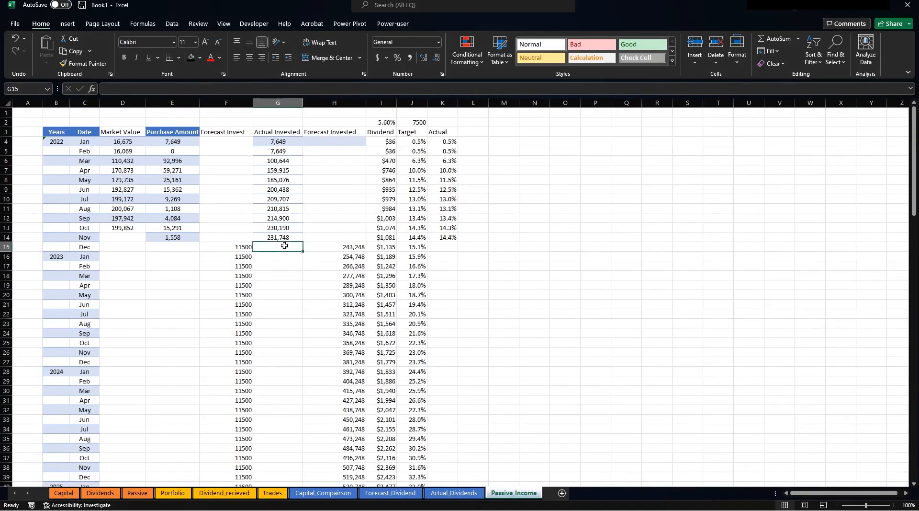
{"action": "type", "text": "+"}
{"action": "left_click", "coordinate": [335, 246]}
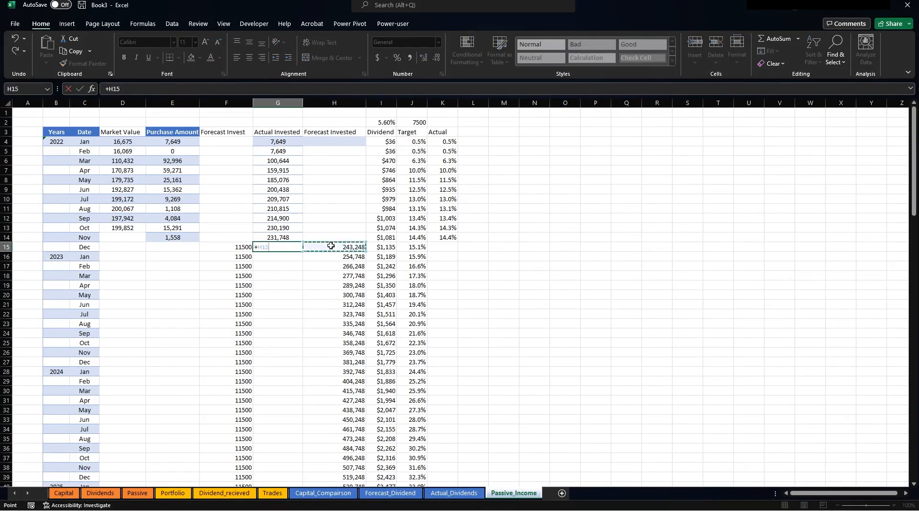
{"action": "key", "text": "Return"}
{"action": "key", "text": "Up"}
{"action": "left_click", "coordinate": [137, 492]}
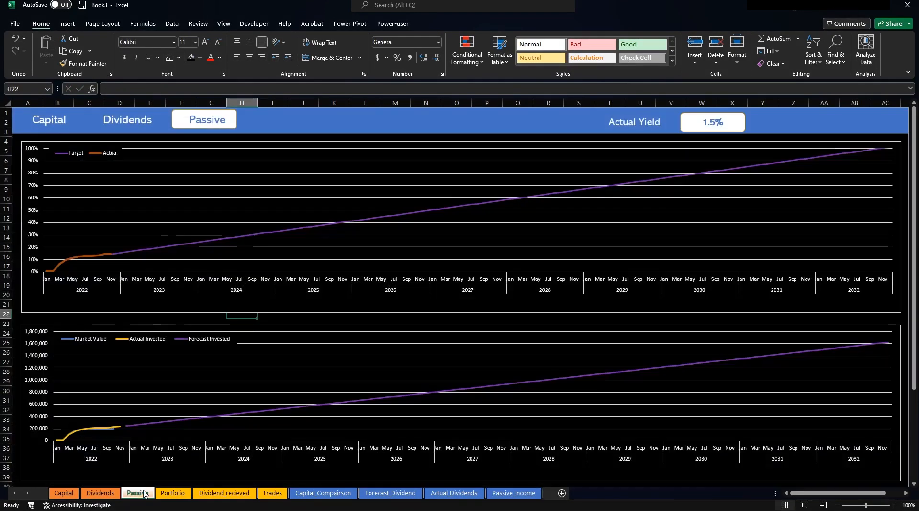
{"action": "mouse_move", "coordinate": [135, 432]}
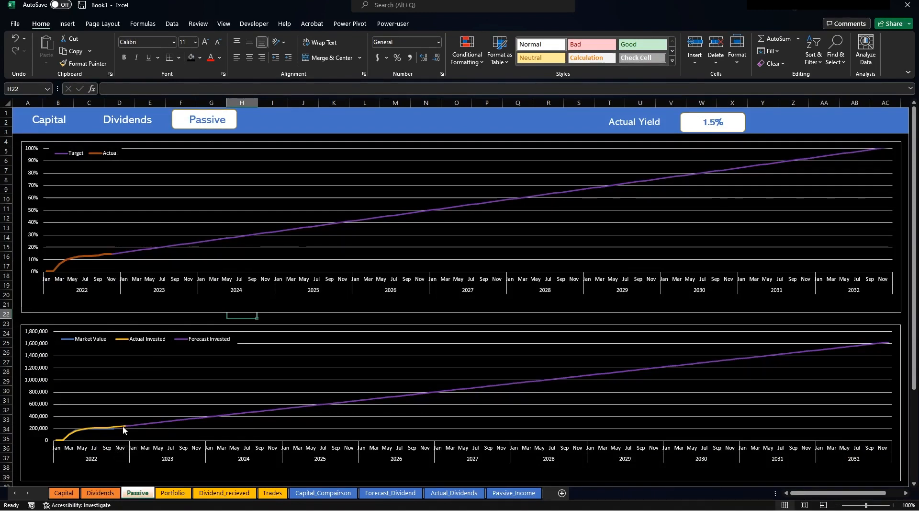
Recolour the Target vs Actual chart's Actual line from orange to gold.
{"action": "left_click", "coordinate": [97, 255]}
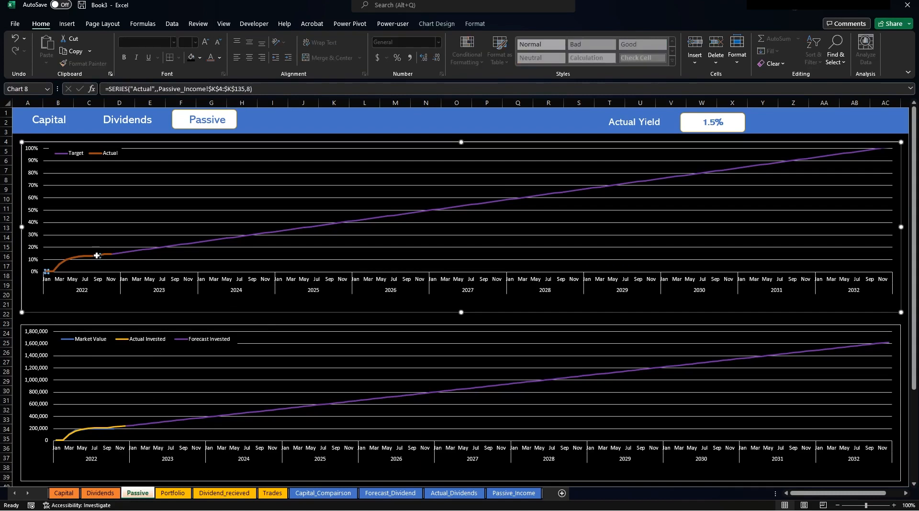
{"action": "right_click", "coordinate": [90, 254]}
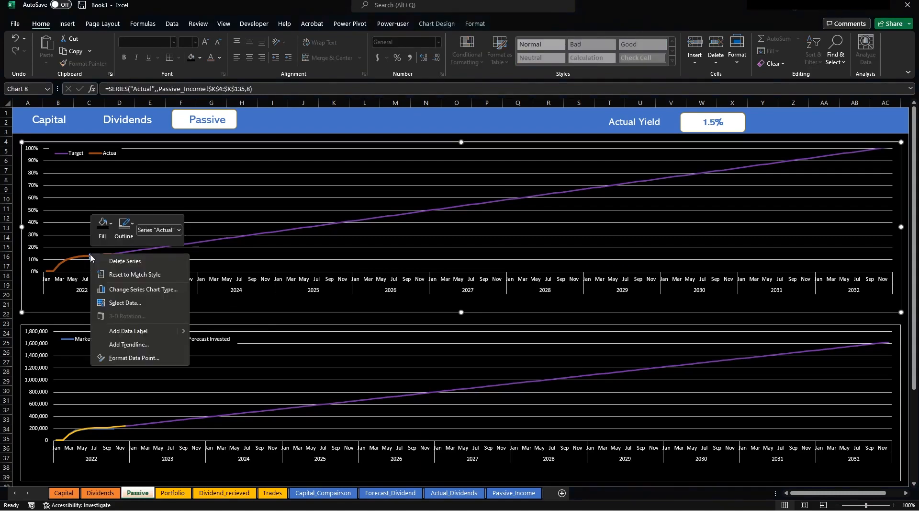
{"action": "key", "text": "Escape"}
{"action": "right_click", "coordinate": [81, 259]}
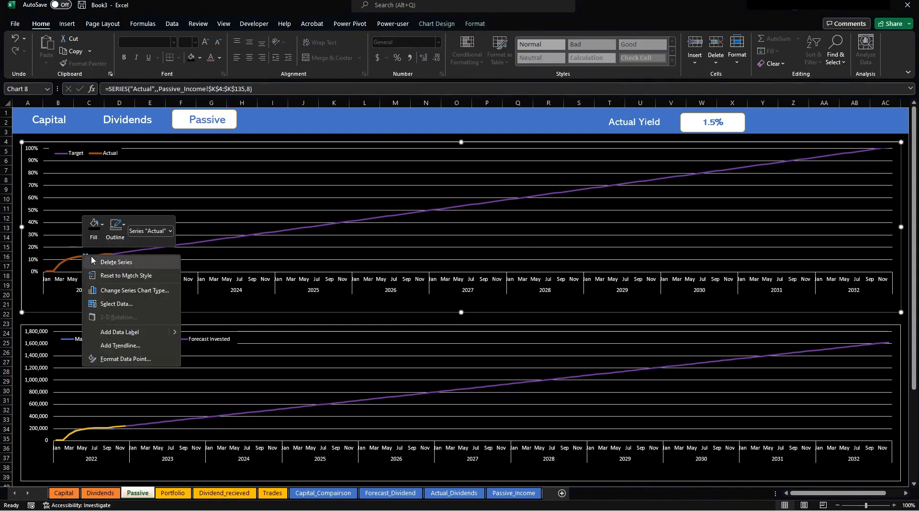
{"action": "key", "text": "Escape"}
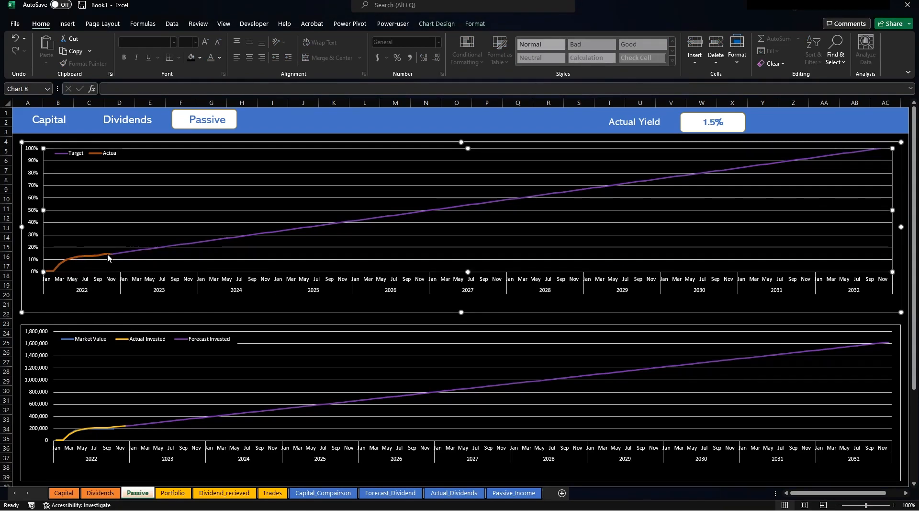
{"action": "right_click", "coordinate": [110, 255]}
{"action": "left_click", "coordinate": [151, 358]}
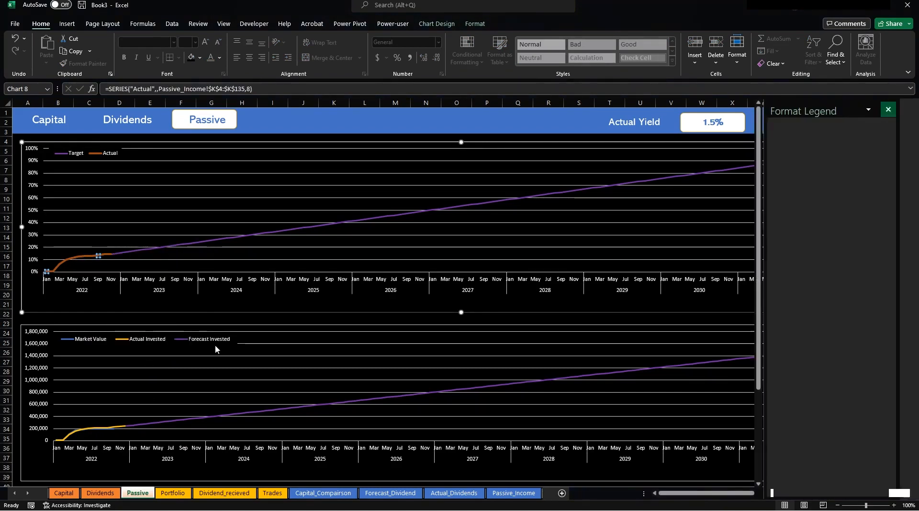
{"action": "left_click", "coordinate": [779, 142]}
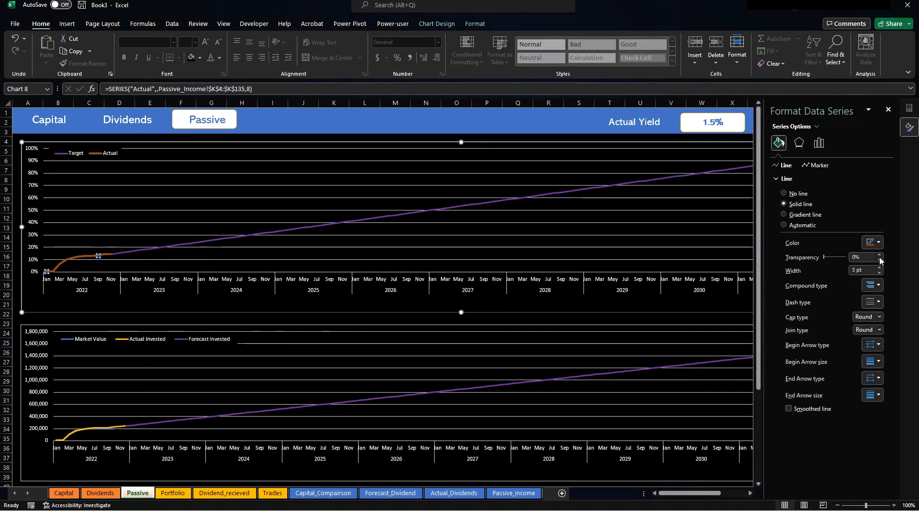
{"action": "left_click", "coordinate": [873, 242]}
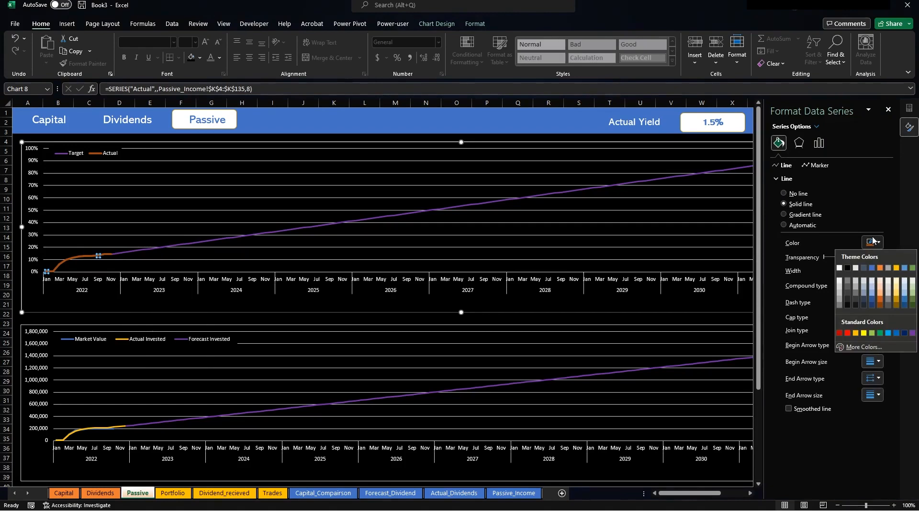
{"action": "left_click", "coordinate": [896, 268]}
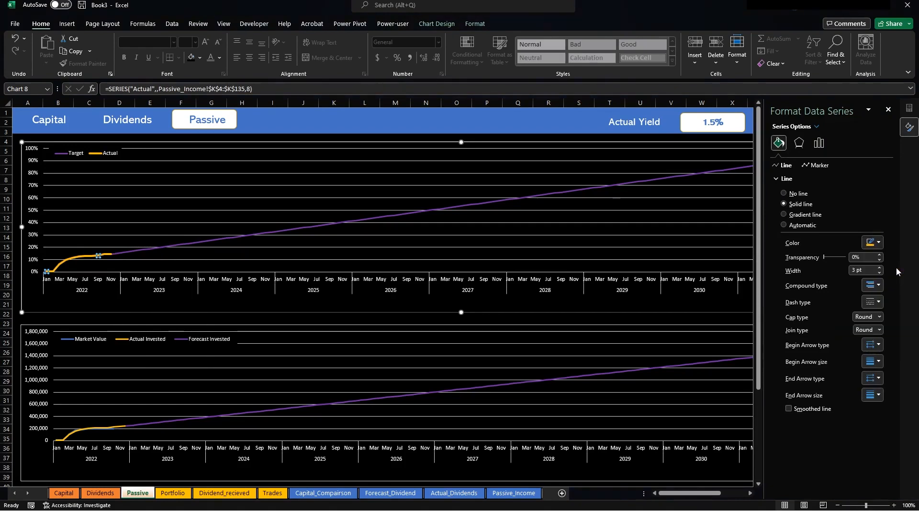
{"action": "left_click", "coordinate": [540, 311]}
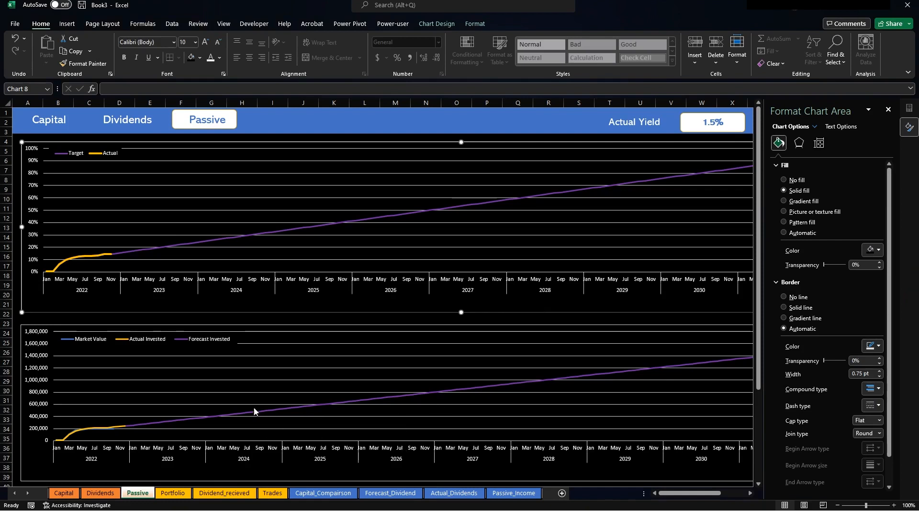
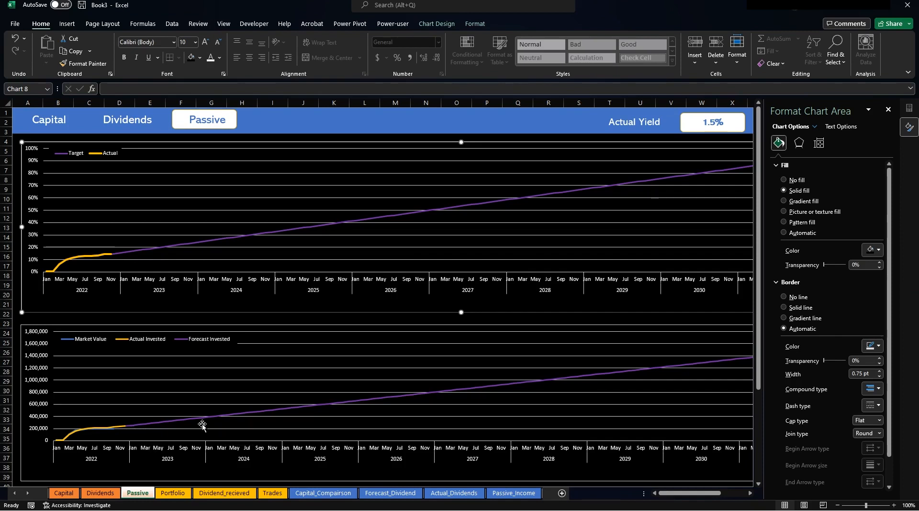
Close the chart formatting pane and rename the Actual Yield label to Freedom.
{"action": "left_click", "coordinate": [888, 109]}
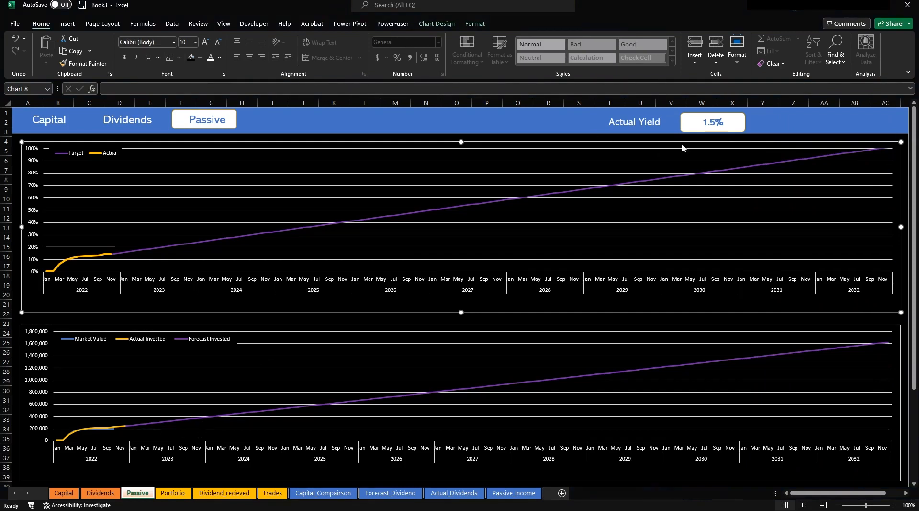
{"action": "left_click", "coordinate": [662, 124]}
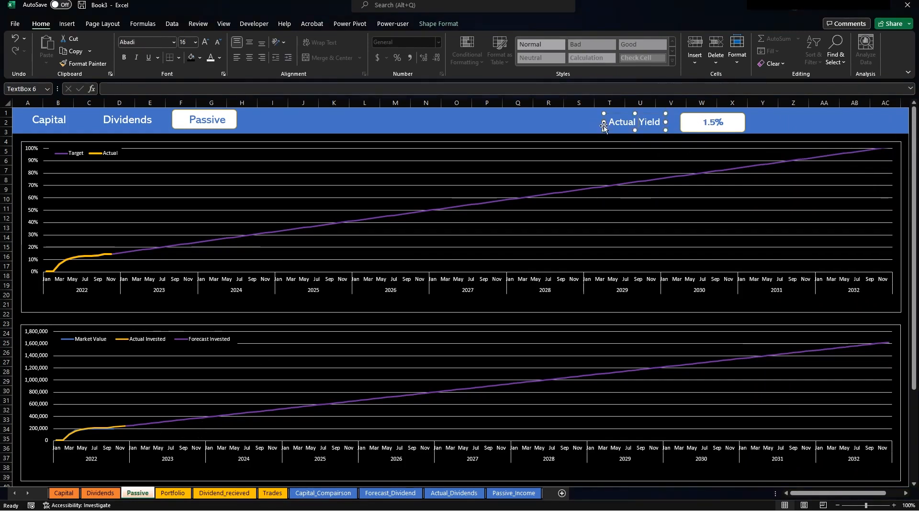
{"action": "left_click_drag", "start_coordinate": [611, 124], "coordinate": [675, 128]}
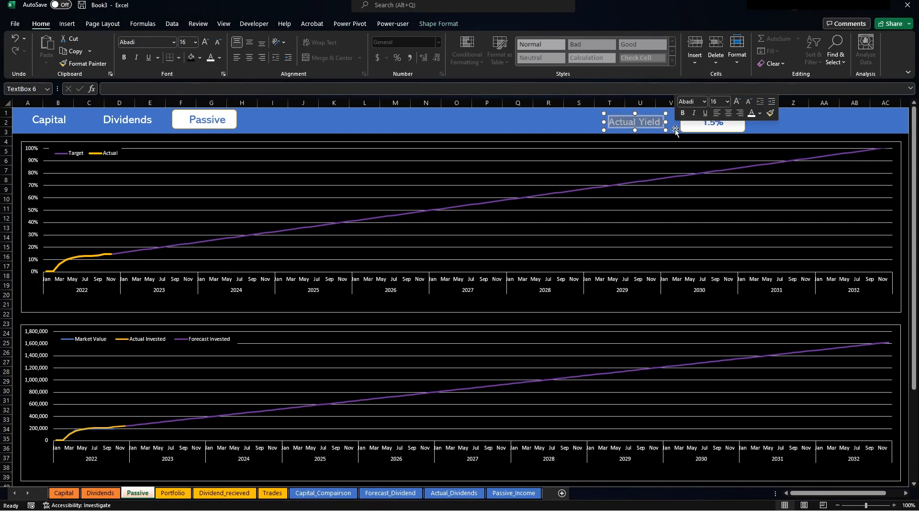
{"action": "type", "text": "Freedom"}
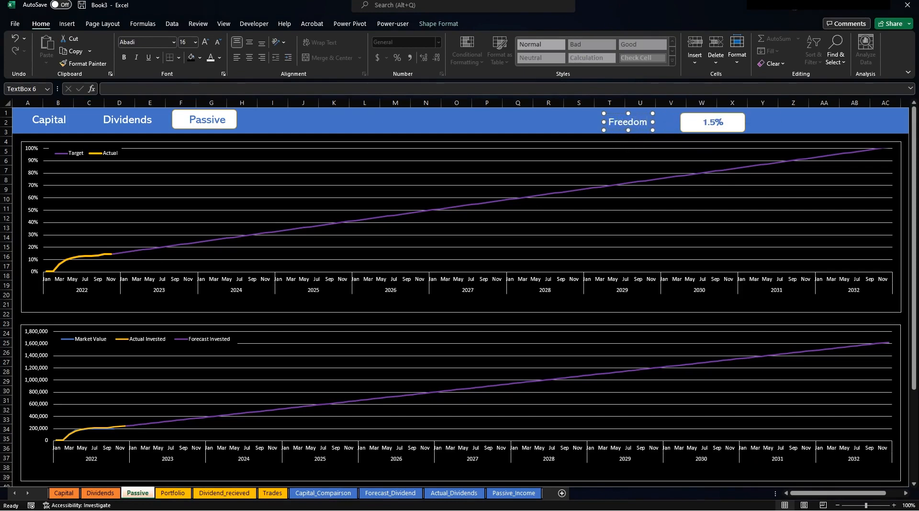
Move the 1.5% box and the Freedom label to the banner's right end, then select the box's formula.
{"action": "left_click", "coordinate": [697, 122]}
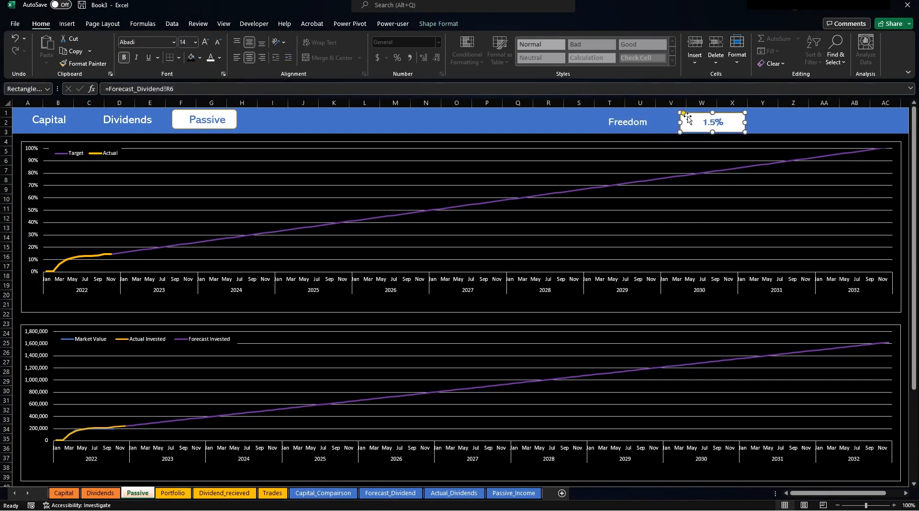
{"action": "left_click_drag", "start_coordinate": [690, 115], "coordinate": [841, 113]}
{"action": "left_click", "coordinate": [637, 116]}
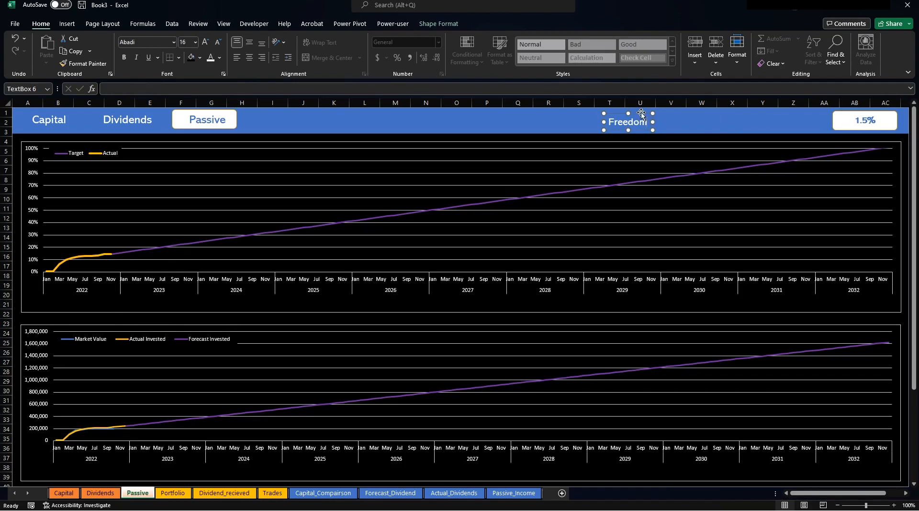
{"action": "left_click_drag", "start_coordinate": [642, 113], "coordinate": [822, 111]}
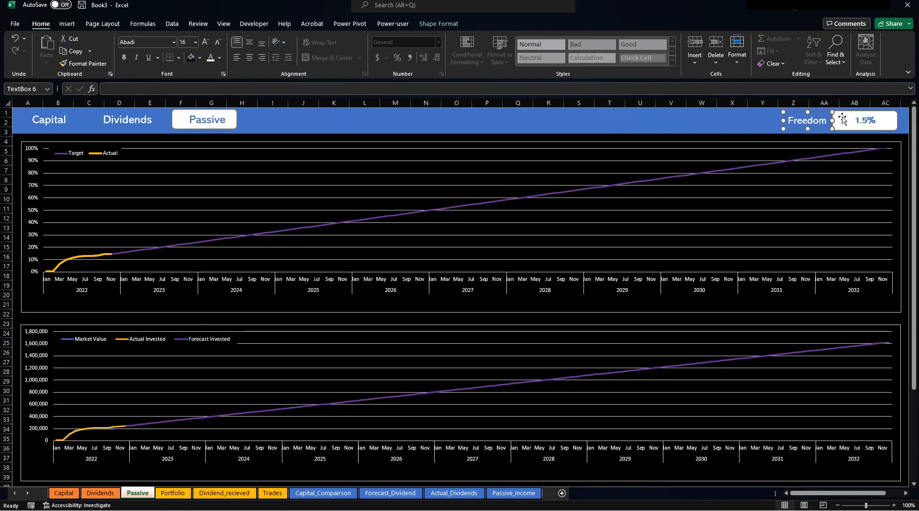
{"action": "left_click", "coordinate": [843, 120]}
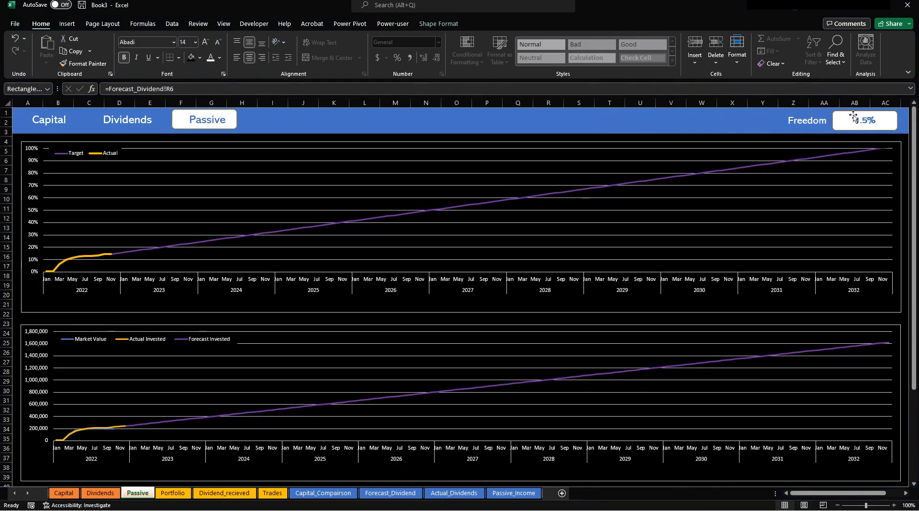
{"action": "left_click_drag", "start_coordinate": [174, 89], "coordinate": [105, 89]}
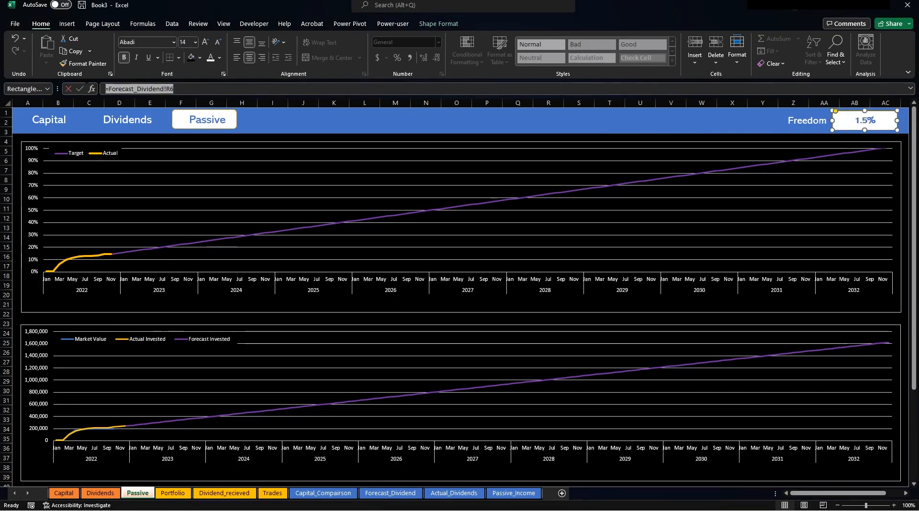
Link the value box to cell K2 on the Passive_Income sheet.
{"action": "type", "text": "="}
{"action": "left_click", "coordinate": [514, 493]}
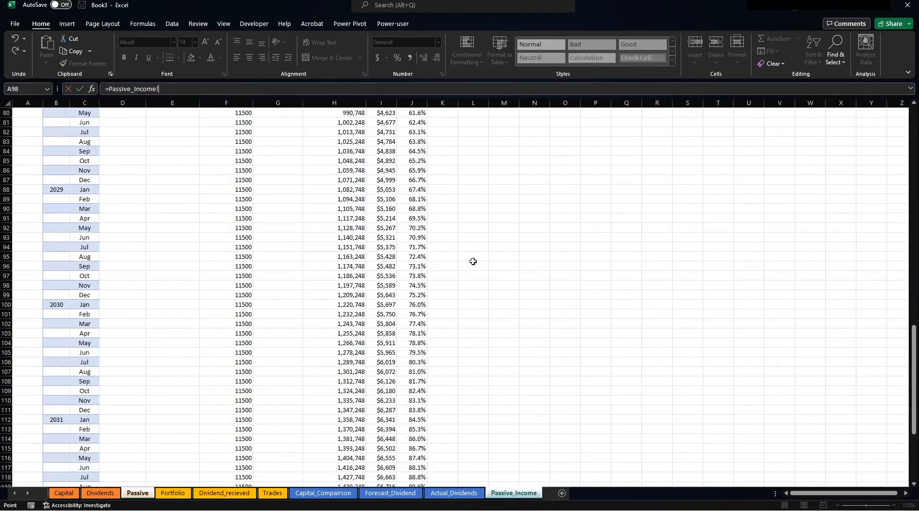
{"action": "scroll", "coordinate": [469, 256], "scroll_direction": "up", "scroll_amount": 20}
{"action": "left_click", "coordinate": [448, 122]}
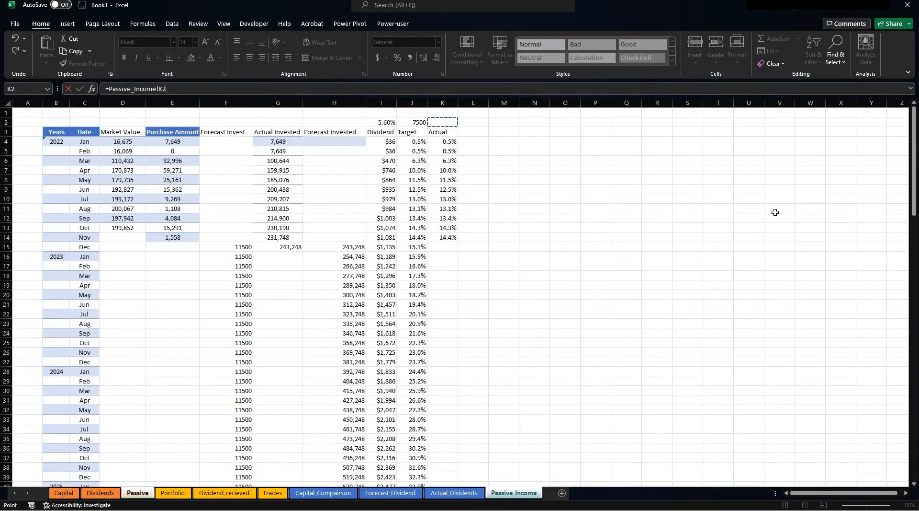
{"action": "key", "text": "Return"}
In Passive_Income K2, enter =MAX(K4:K135) over the Actual column, giving 14.4%.
{"action": "left_click", "coordinate": [504, 492]}
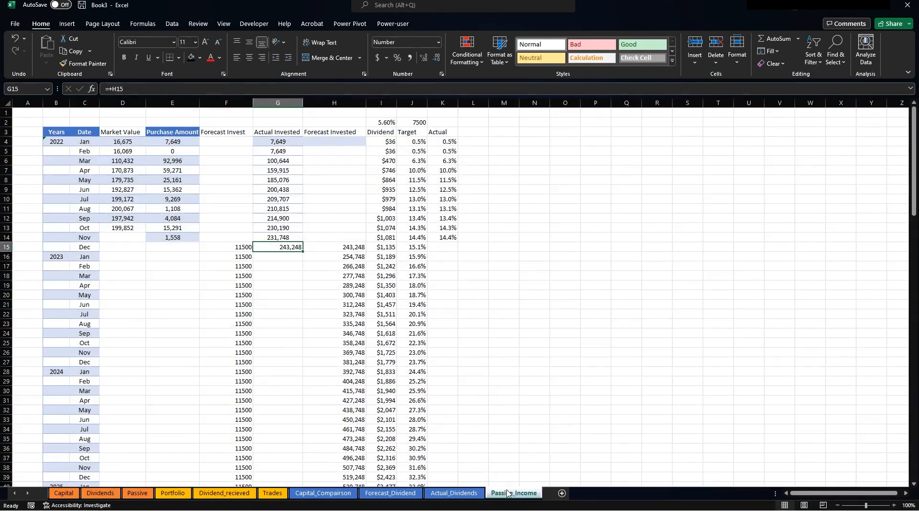
{"action": "left_click", "coordinate": [512, 157]}
{"action": "left_click", "coordinate": [446, 124]}
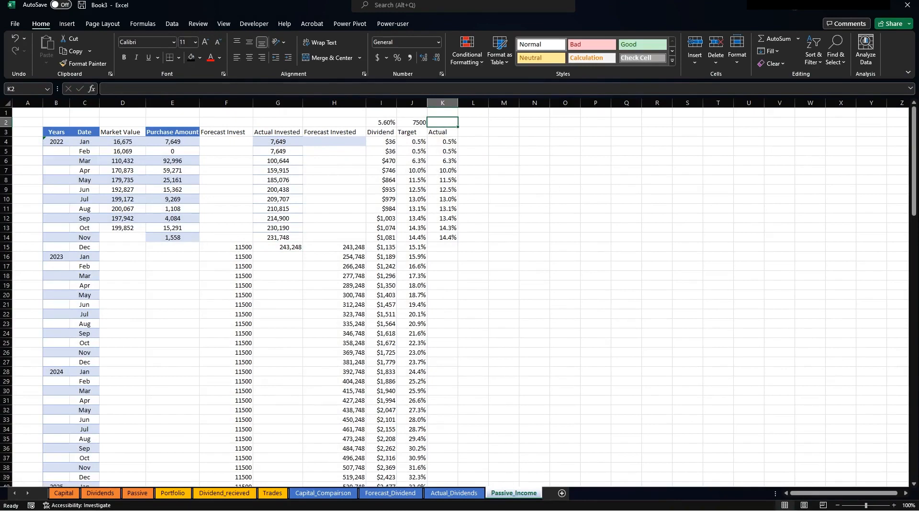
{"action": "type", "text": "+max("}
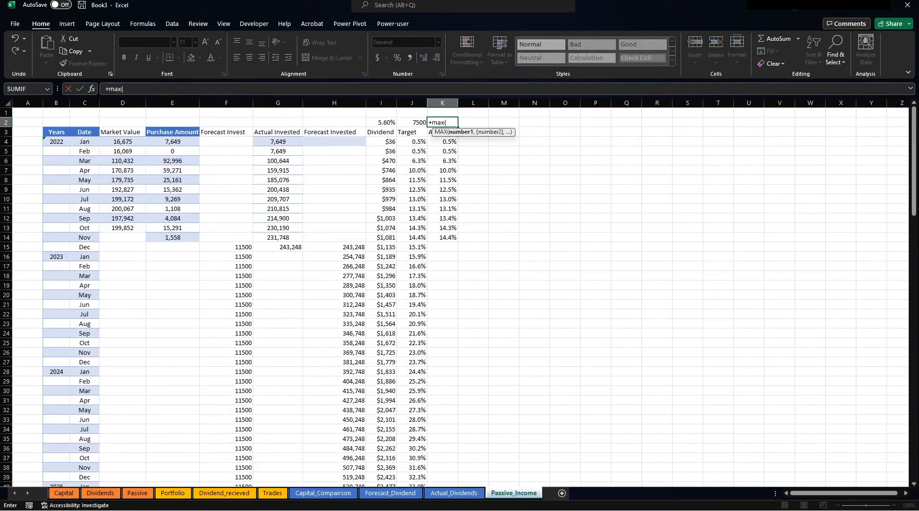
{"action": "left_click_drag", "start_coordinate": [438, 140], "coordinate": [441, 467]}
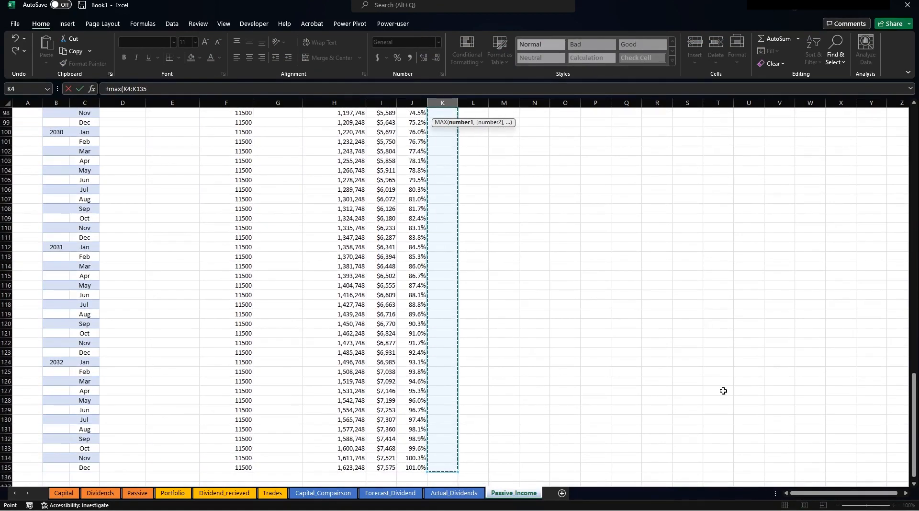
{"action": "key", "text": "Return"}
{"action": "scroll", "coordinate": [689, 226], "scroll_direction": "up", "scroll_amount": 1}
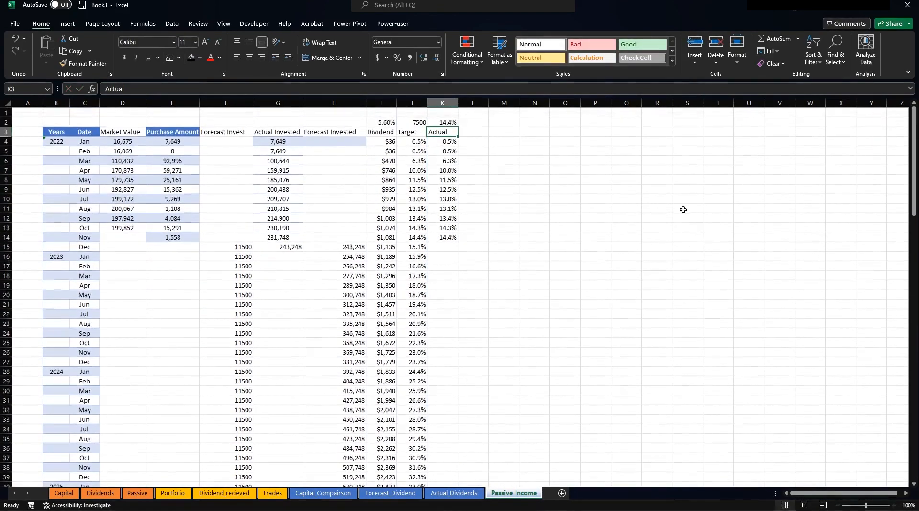
{"action": "left_click", "coordinate": [440, 121]}
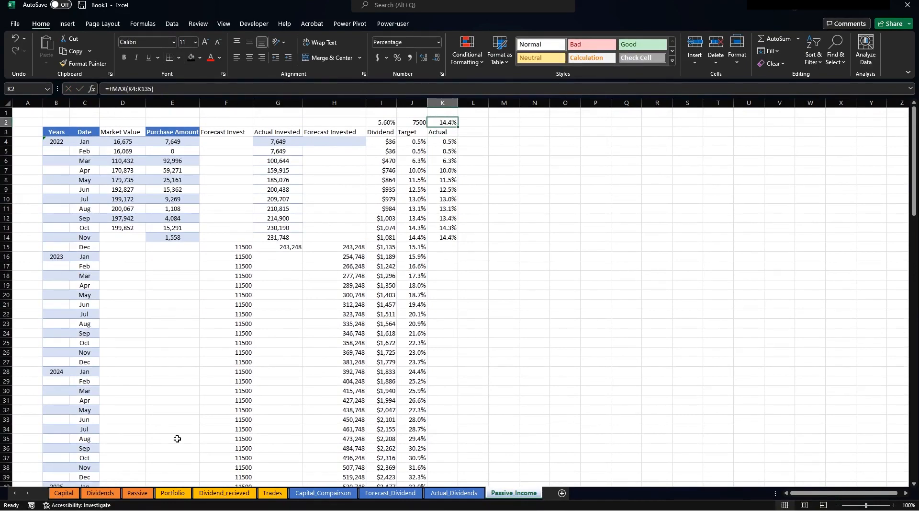
Relink the Freedom value box on Passive to Passive_Income!K2 so it shows 14.4%.
{"action": "left_click", "coordinate": [129, 494]}
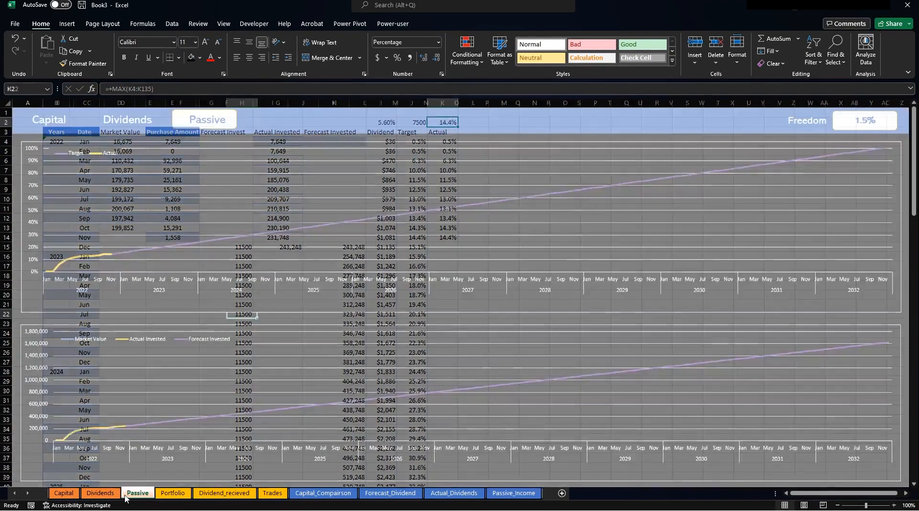
{"action": "left_click", "coordinate": [855, 123]}
{"action": "triple_click", "coordinate": [179, 89]}
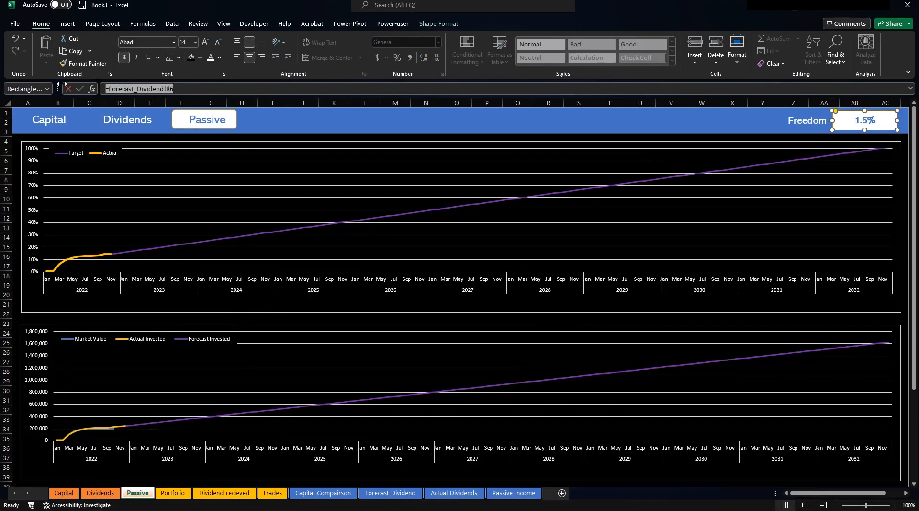
{"action": "type", "text": "="}
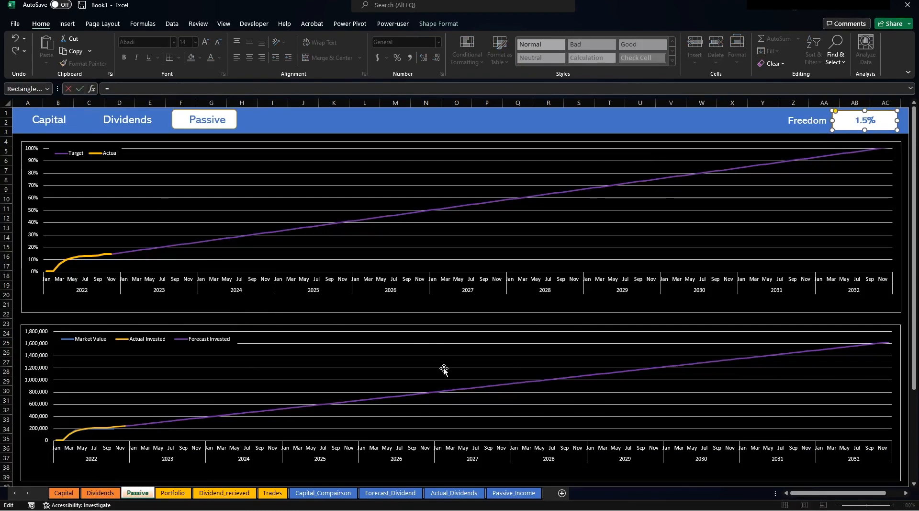
{"action": "left_click", "coordinate": [514, 494]}
{"action": "left_click", "coordinate": [434, 121]}
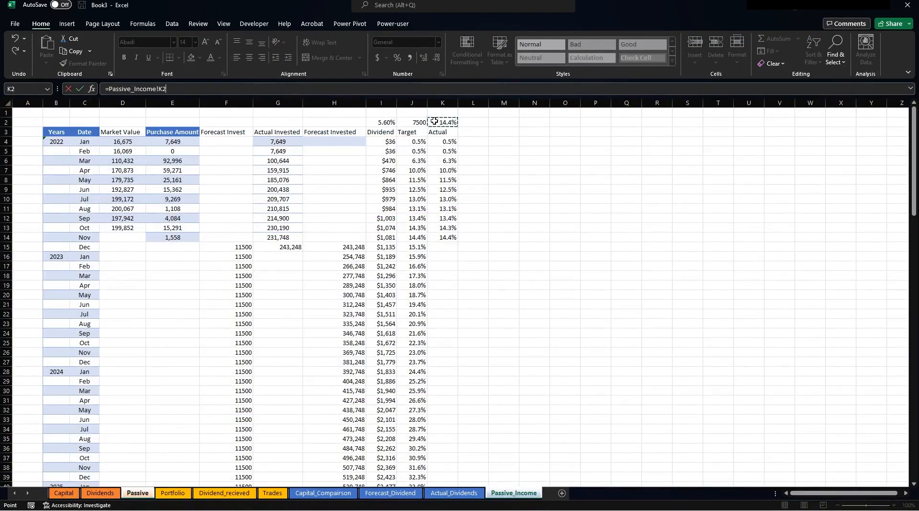
{"action": "key", "text": "Return"}
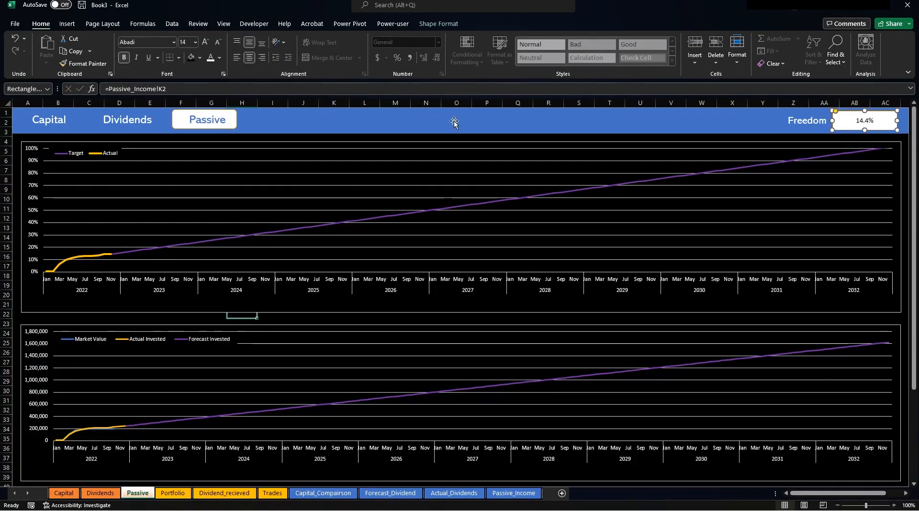
Set the Freedom box's font back to Abadi, leaving its colour unchanged.
{"action": "left_click", "coordinate": [224, 57]}
{"action": "left_click", "coordinate": [243, 96]}
{"action": "left_click", "coordinate": [173, 43]}
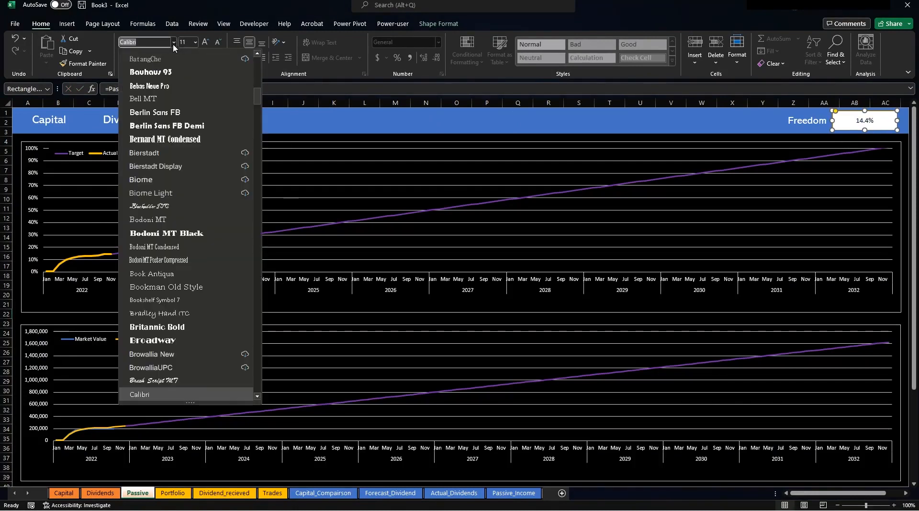
{"action": "scroll", "coordinate": [159, 111], "scroll_direction": "up", "scroll_amount": 20}
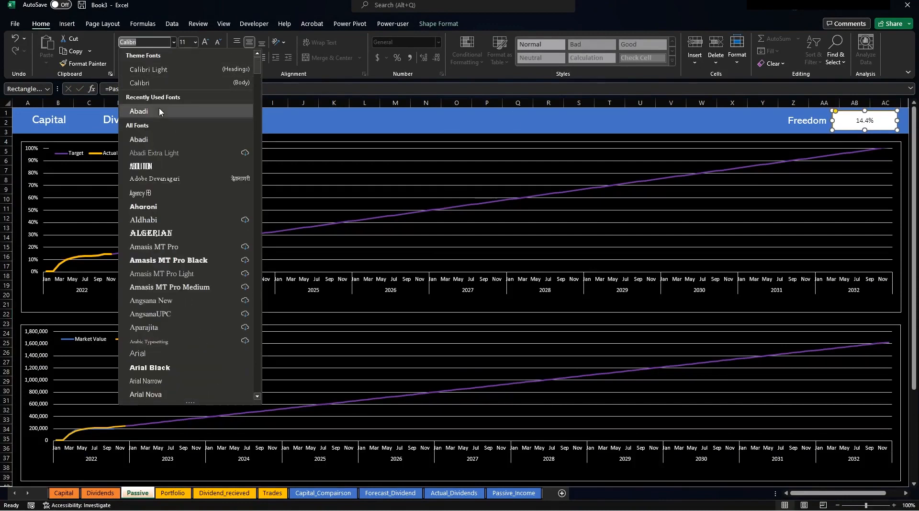
{"action": "left_click", "coordinate": [159, 112]}
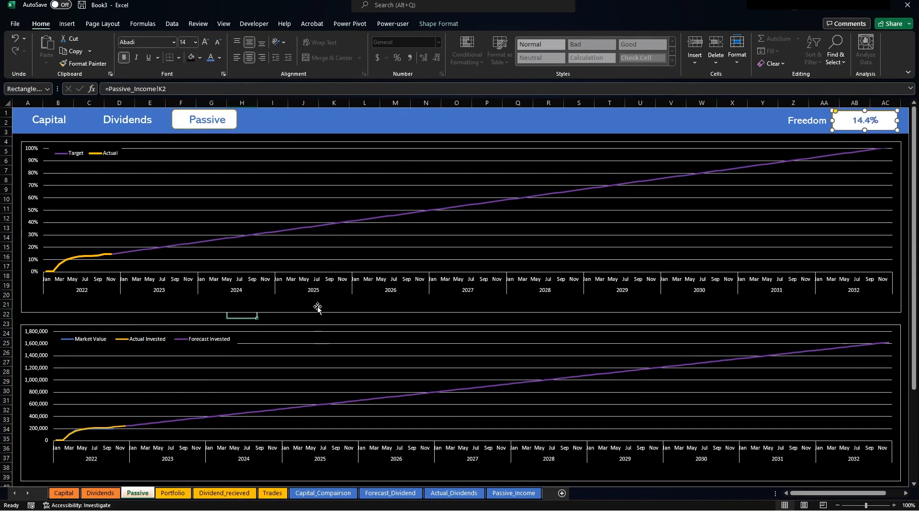
{"action": "left_click", "coordinate": [324, 320]}
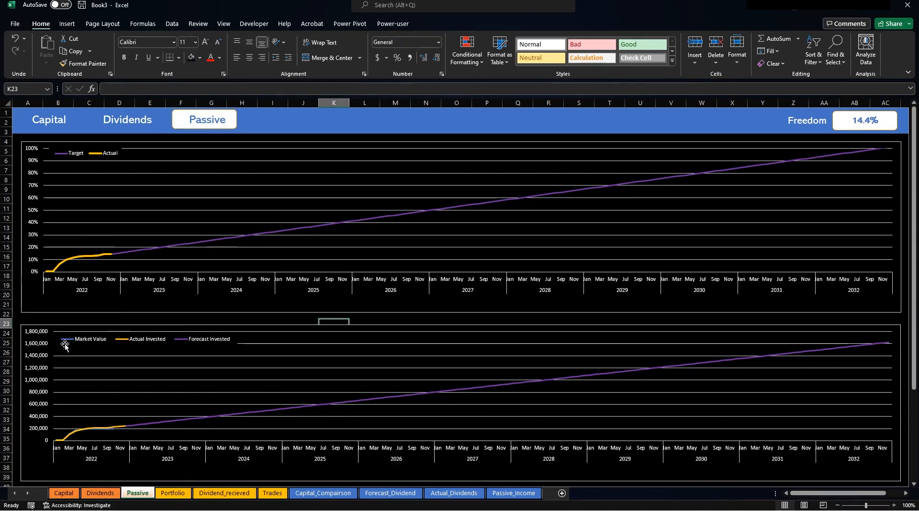
Narrow the top percentage chart and place a copy of the Freedom label and value box at its left.
{"action": "left_click", "coordinate": [55, 175]}
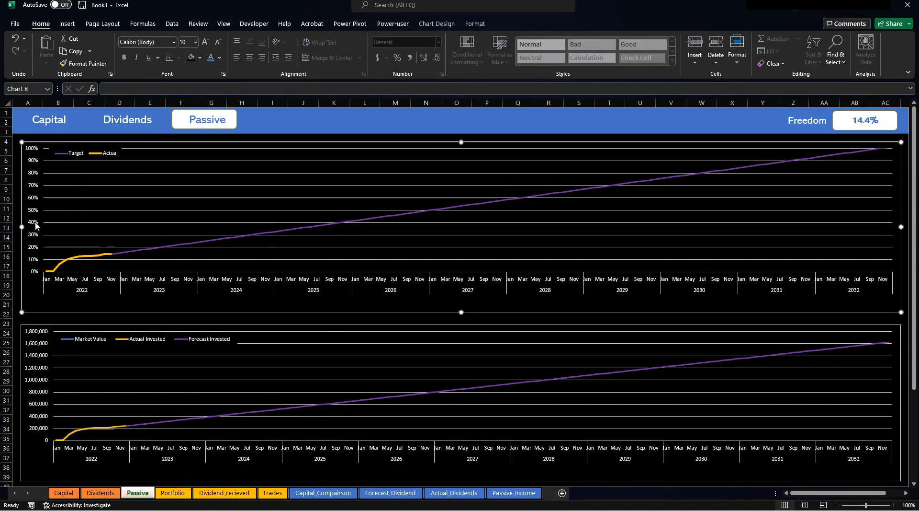
{"action": "left_click_drag", "start_coordinate": [20, 228], "coordinate": [119, 228]}
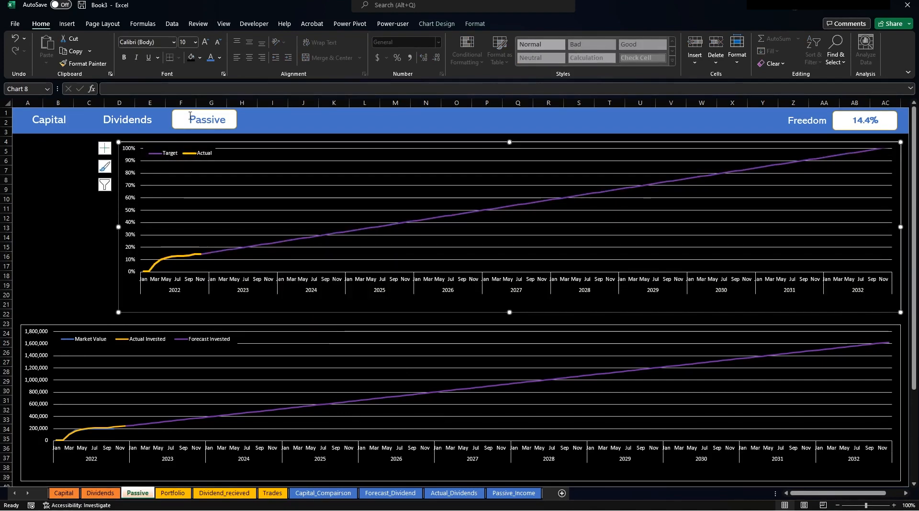
{"action": "left_click", "coordinate": [806, 118]}
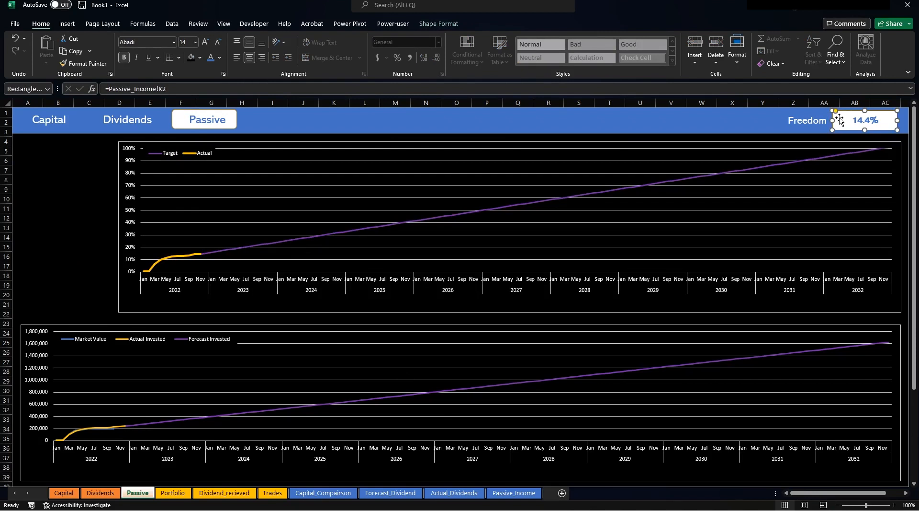
{"action": "left_click", "coordinate": [798, 115]}
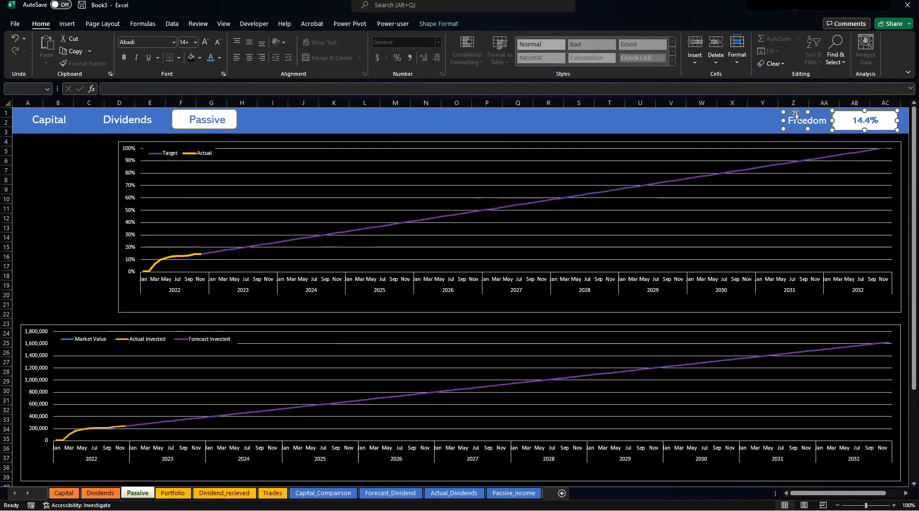
{"action": "key", "text": "ctrl+d"}
{"action": "left_click_drag", "start_coordinate": [827, 138], "coordinate": [38, 160]}
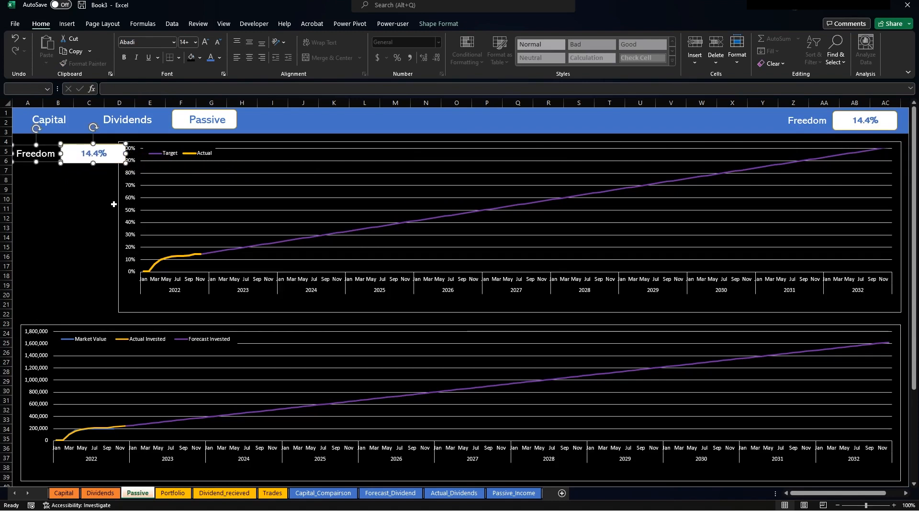
Narrow the top chart a little more and rename the copied label to Yearly.
{"action": "left_click", "coordinate": [121, 206]}
{"action": "left_click_drag", "start_coordinate": [119, 227], "coordinate": [135, 227]}
{"action": "left_click", "coordinate": [55, 153]}
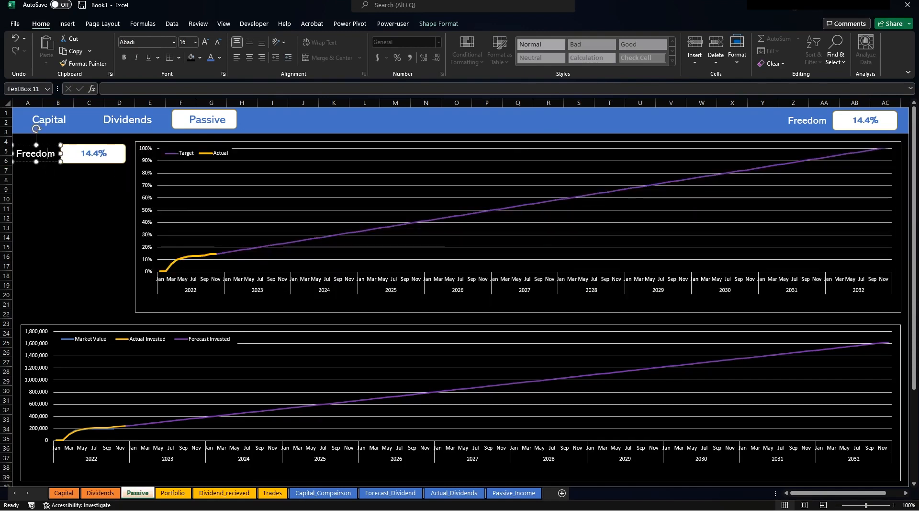
{"action": "left_click_drag", "start_coordinate": [55, 153], "coordinate": [2, 154]}
{"action": "type", "text": "Yearl"}
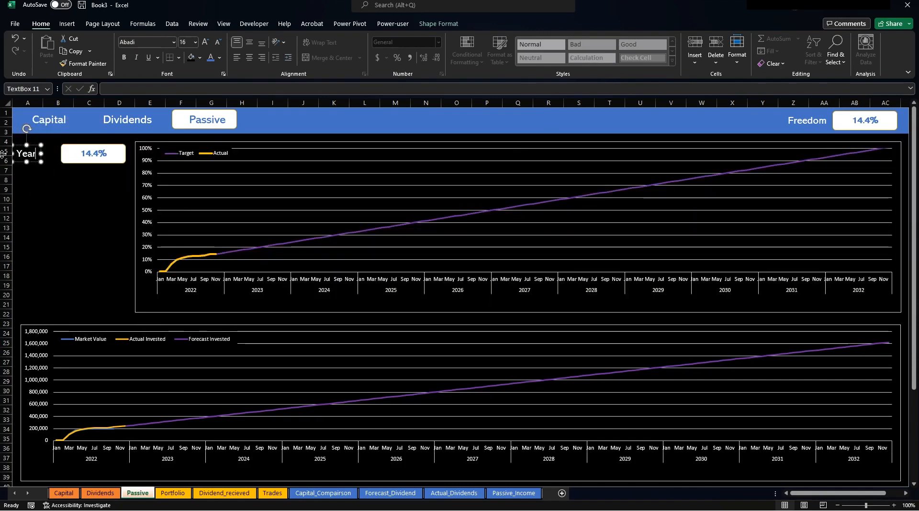
{"action": "type", "text": "y"}
{"action": "left_click", "coordinate": [48, 197]}
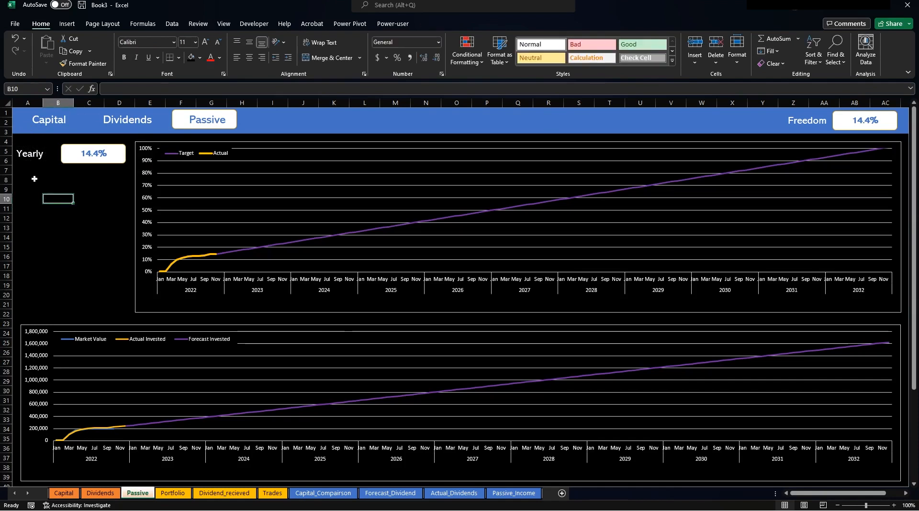
Stack three more copies of the Yearly and 14.4% pair below it, then select the second label's text.
{"action": "left_click", "coordinate": [30, 157]}
{"action": "left_click", "coordinate": [69, 161], "text": "shift"}
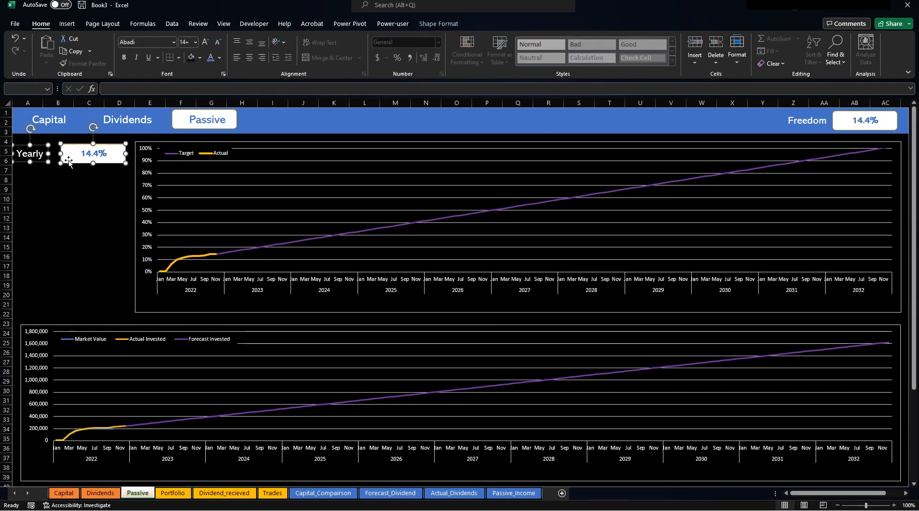
{"action": "key", "text": "ctrl+d"}
{"action": "left_click_drag", "start_coordinate": [72, 176], "coordinate": [66, 186]}
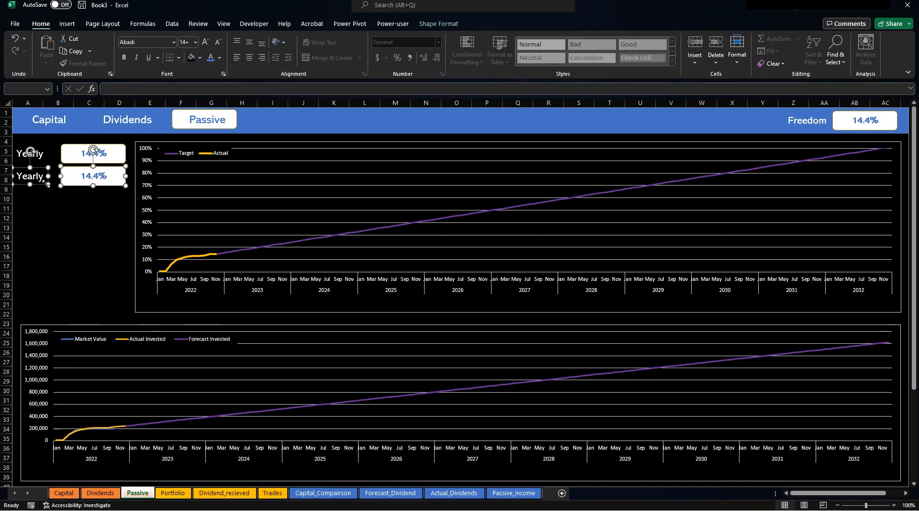
{"action": "key", "text": "ctrl+d"}
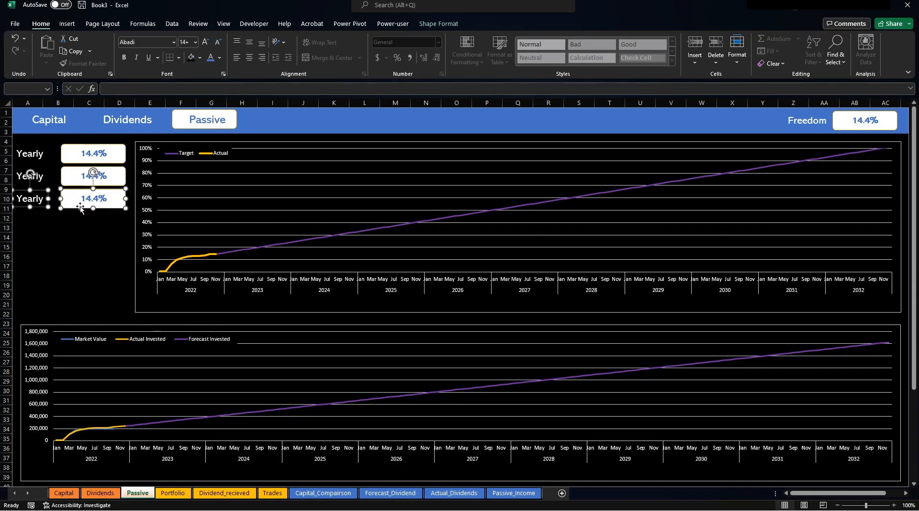
{"action": "key", "text": "ctrl+d"}
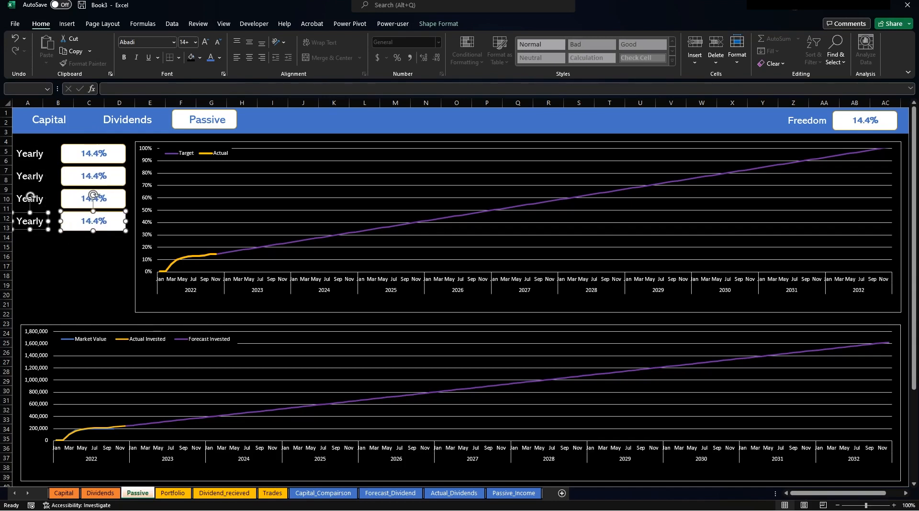
{"action": "left_click", "coordinate": [30, 176]}
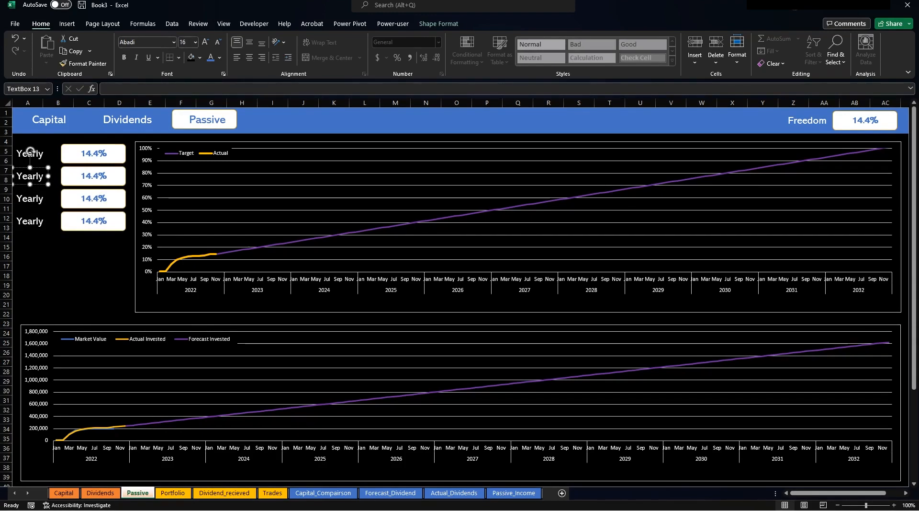
{"action": "double_click", "coordinate": [37, 176]}
Retype the lower three labels as Monhtly, Weekly and Daily, correcting the DaILY capitalisation.
{"action": "type", "text": "Monhtly"}
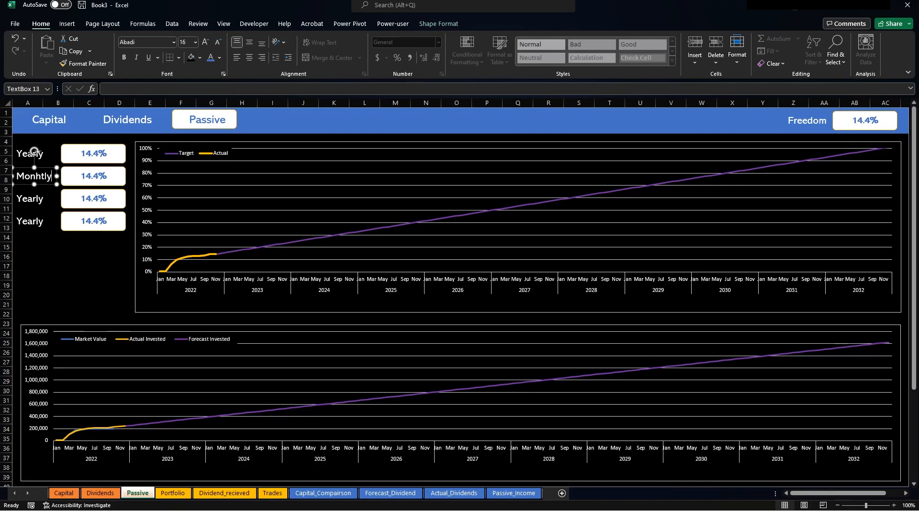
{"action": "left_click", "coordinate": [43, 200]}
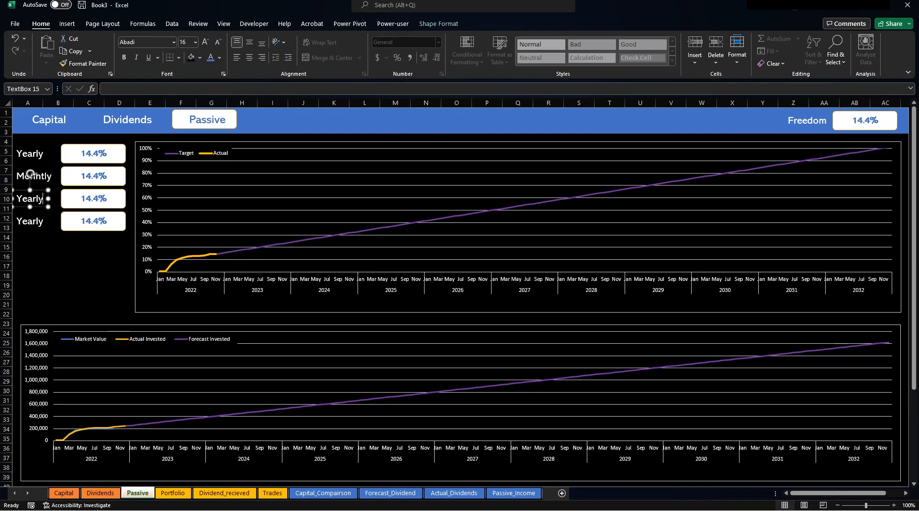
{"action": "left_click_drag", "start_coordinate": [43, 200], "coordinate": [16, 200]}
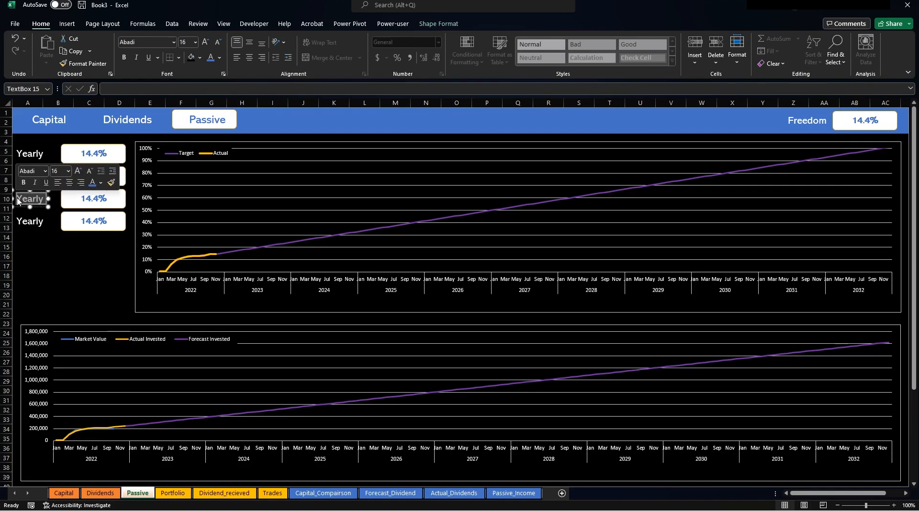
{"action": "key", "text": "BackSpace"}
{"action": "type", "text": "Weekly"}
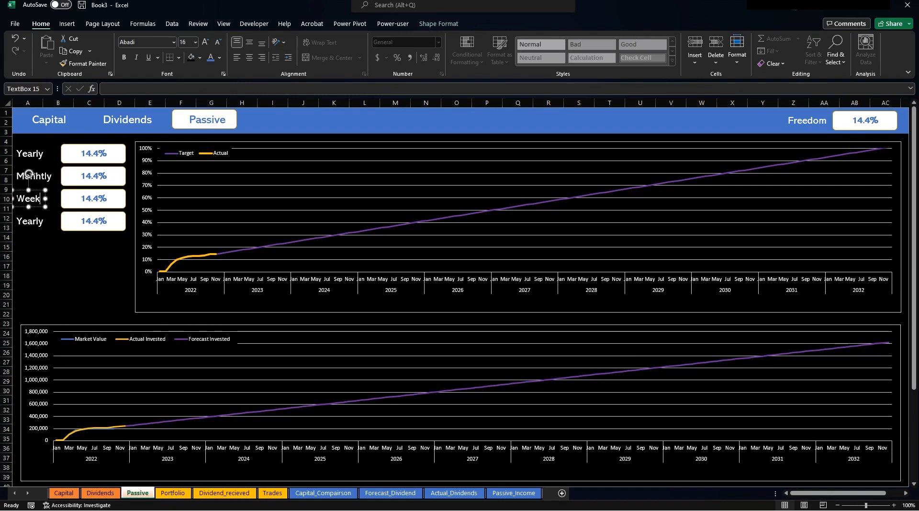
{"action": "left_click", "coordinate": [30, 228]}
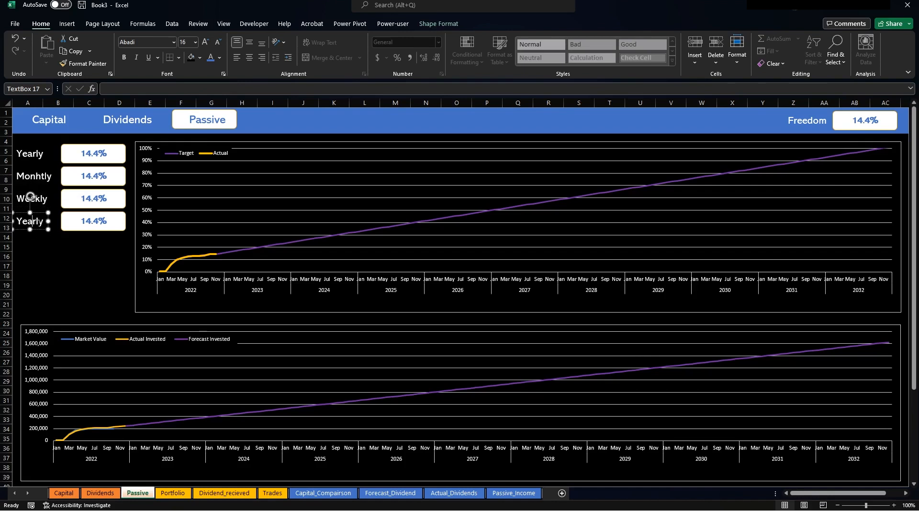
{"action": "left_click_drag", "start_coordinate": [47, 223], "coordinate": [8, 225]}
{"action": "type", "text": "DaILY"}
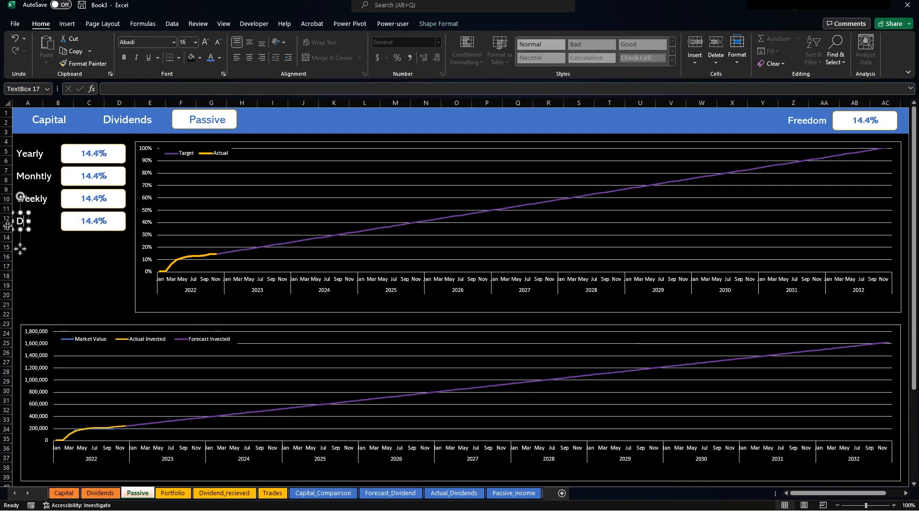
{"action": "key", "text": "BackSpace"}
{"action": "key", "text": "BackSpace"}
{"action": "key", "text": "BackSpace"}
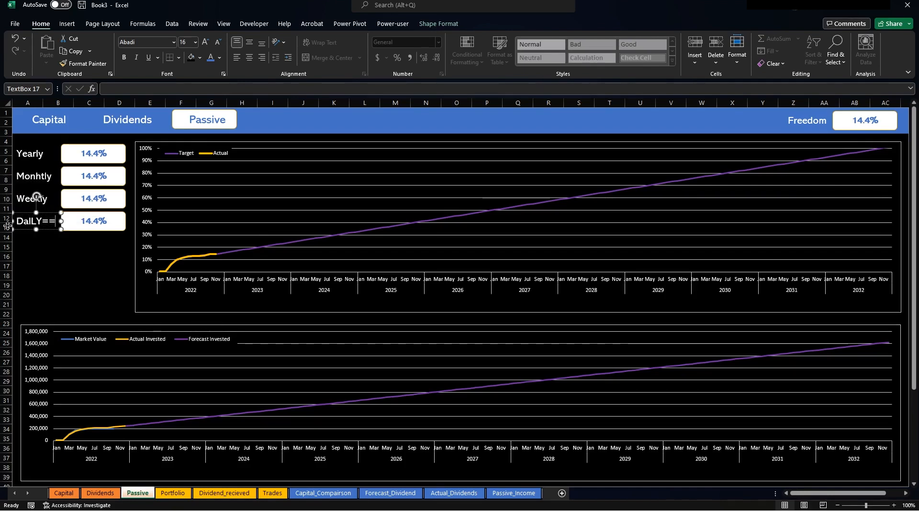
{"action": "type", "text": "ily"}
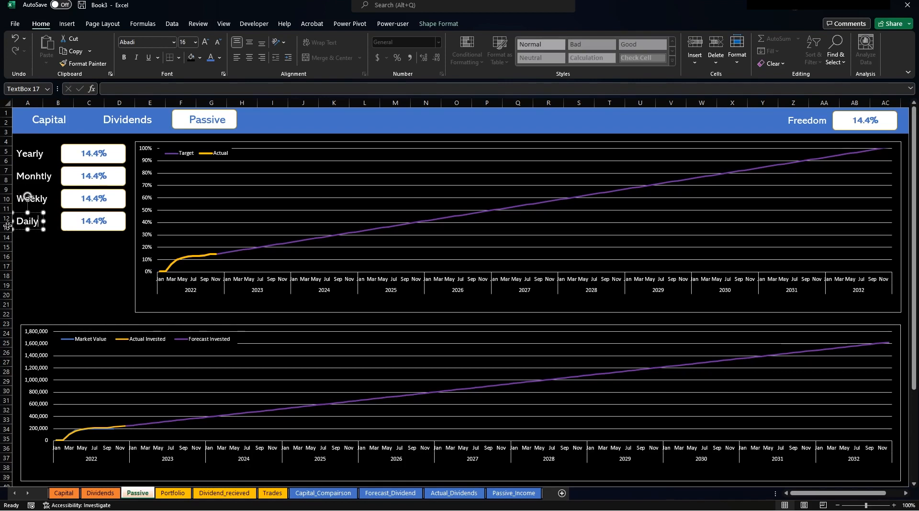
{"action": "left_click", "coordinate": [88, 266]}
Link the Yearly value box to the Forecast Dividend total in Forecast_Dividend!U3 ($13,237).
{"action": "left_click", "coordinate": [86, 149]}
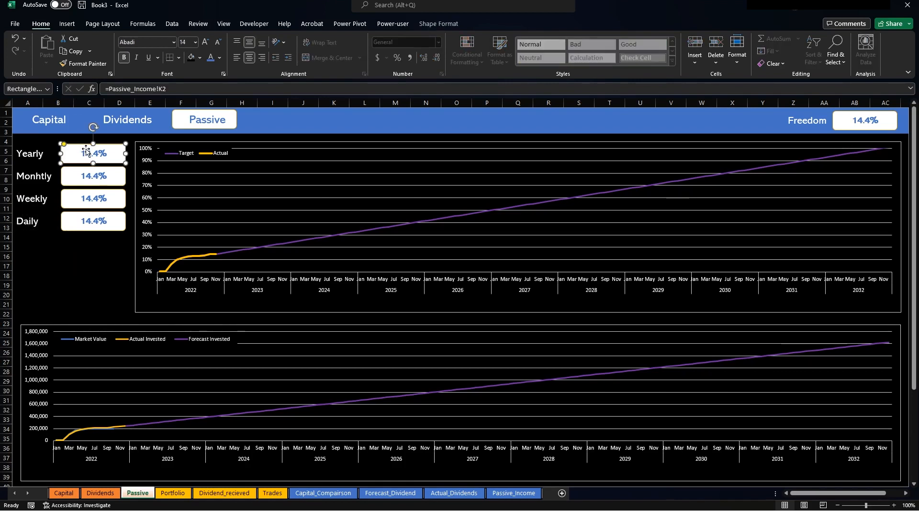
{"action": "left_click_drag", "start_coordinate": [167, 88], "coordinate": [104, 88]}
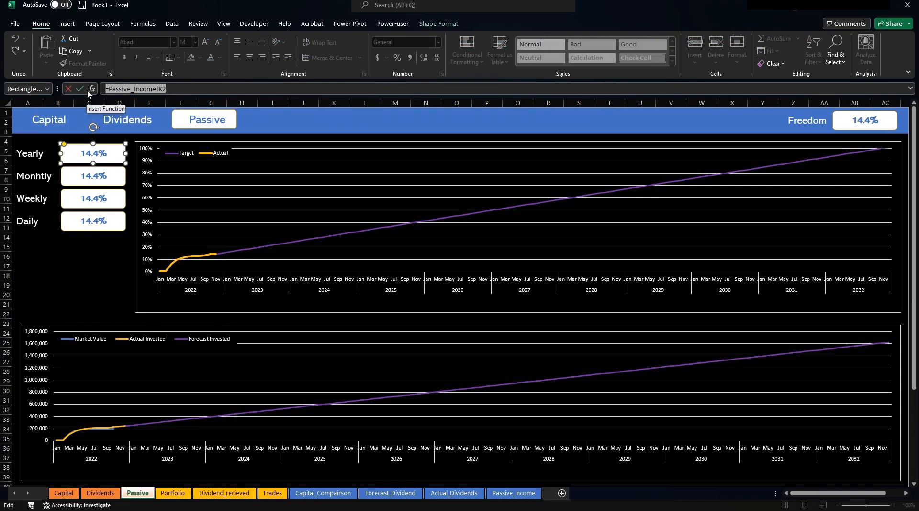
{"action": "type", "text": "="}
{"action": "left_click", "coordinate": [514, 492]}
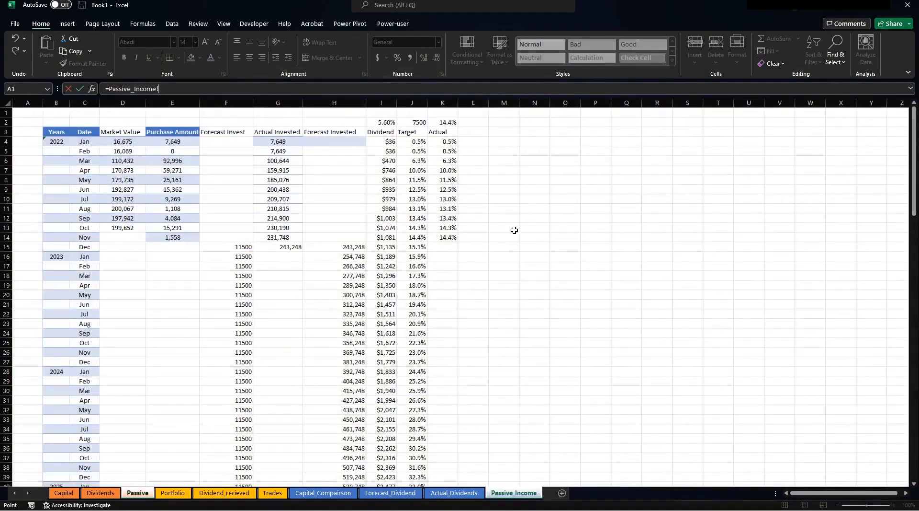
{"action": "left_click", "coordinate": [446, 494]}
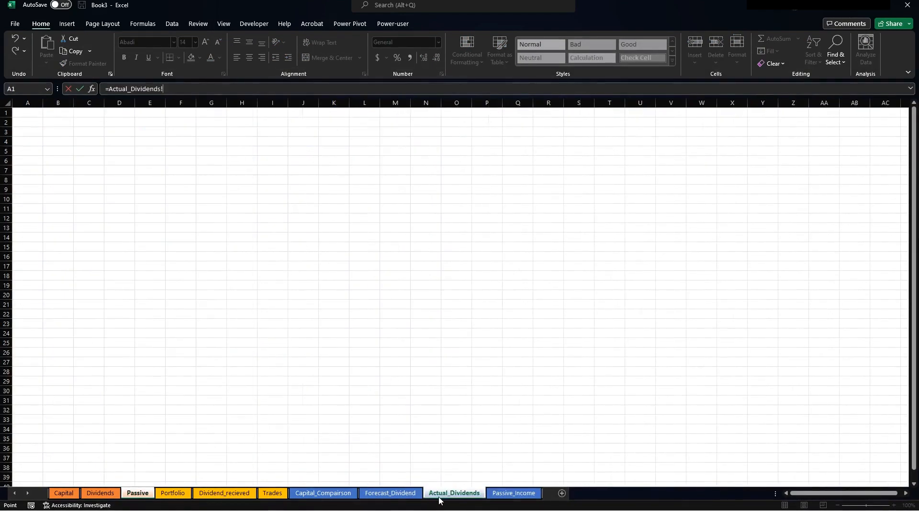
{"action": "left_click", "coordinate": [393, 493]}
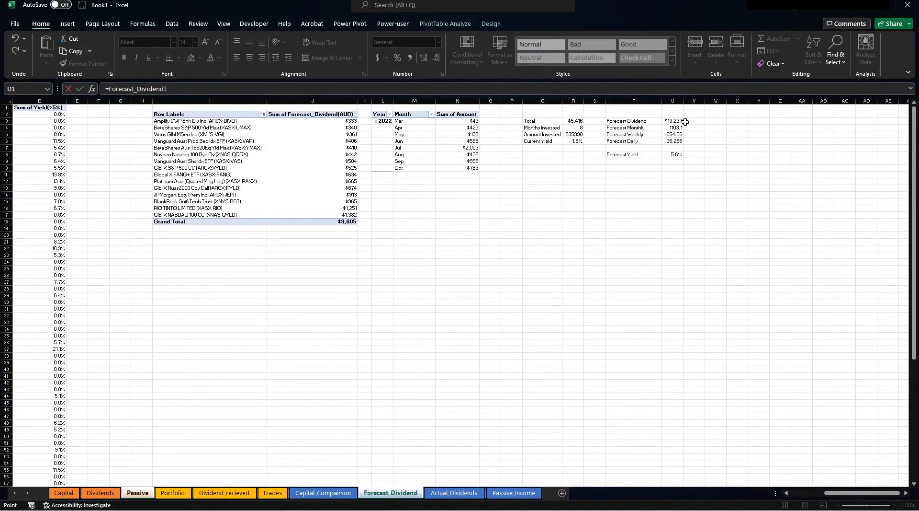
{"action": "left_click", "coordinate": [669, 121]}
{"action": "key", "text": "Return"}
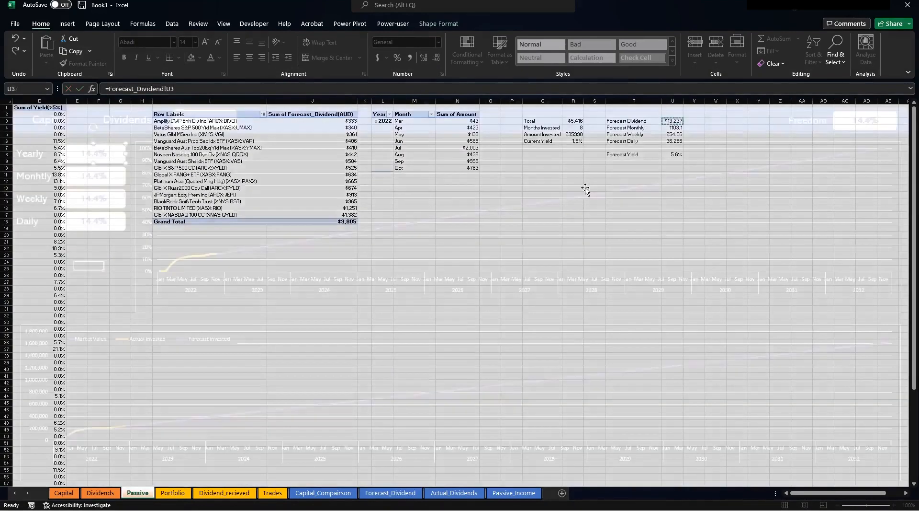
Link the Monhtly value box to Forecast_Dividend!U4.
{"action": "left_click", "coordinate": [98, 176]}
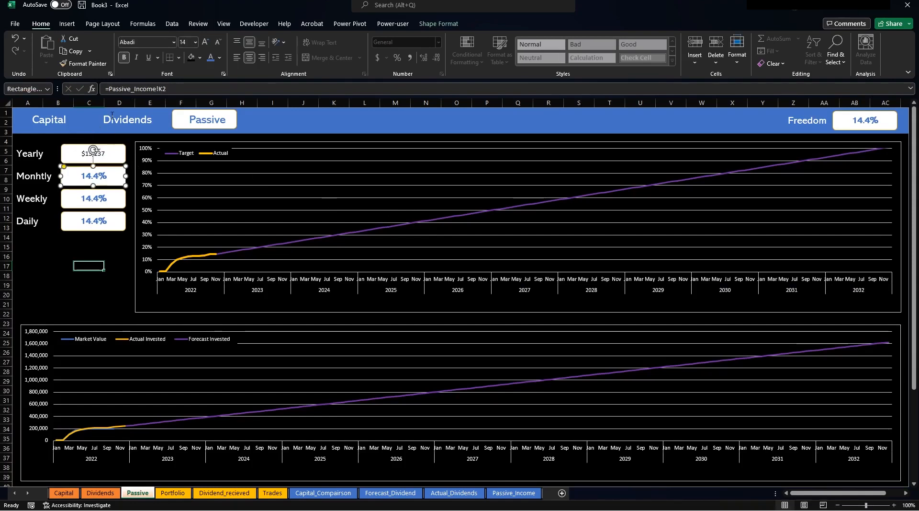
{"action": "left_click_drag", "start_coordinate": [184, 86], "coordinate": [83, 89]}
{"action": "type", "text": "="}
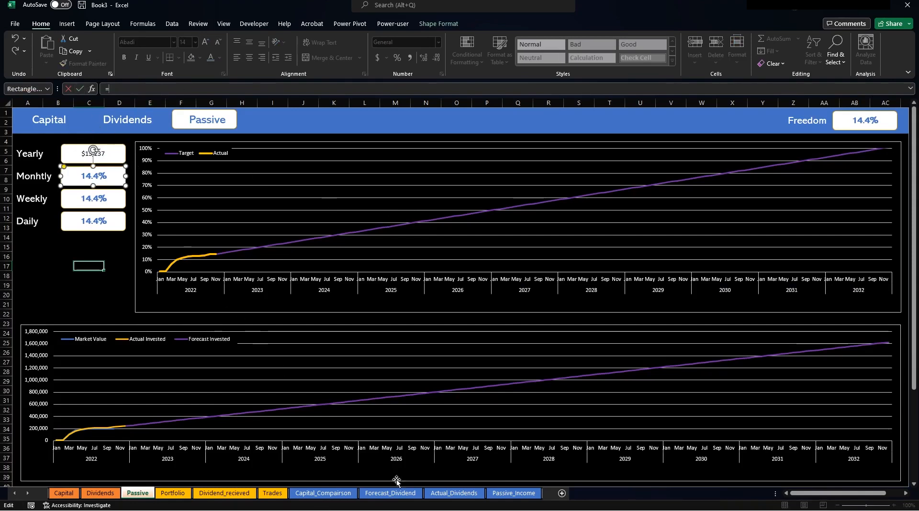
{"action": "left_click", "coordinate": [401, 493]}
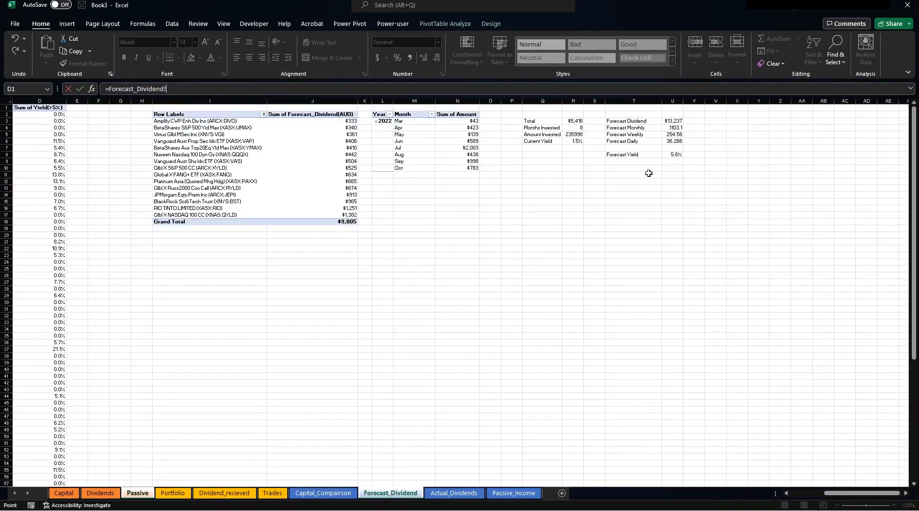
{"action": "left_click", "coordinate": [669, 127]}
{"action": "key", "text": "Return"}
Link the Weekly and Daily boxes to Forecast_Dividend U5 and U6, then return to that sheet.
{"action": "left_click", "coordinate": [104, 189]}
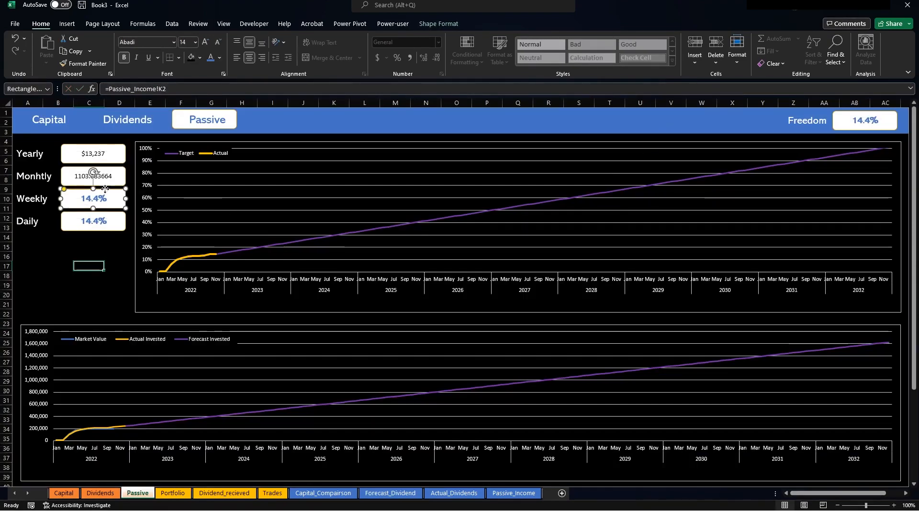
{"action": "type", "text": "="}
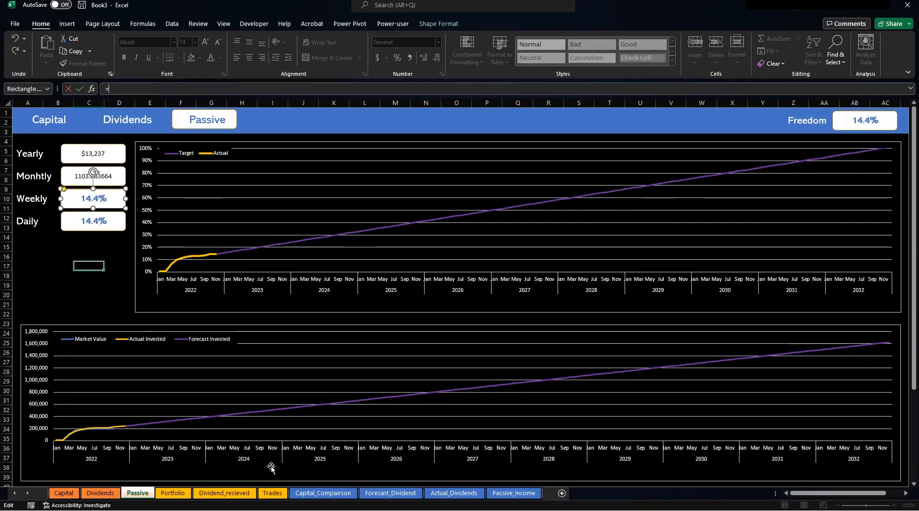
{"action": "left_click", "coordinate": [391, 494]}
{"action": "left_click", "coordinate": [674, 135]}
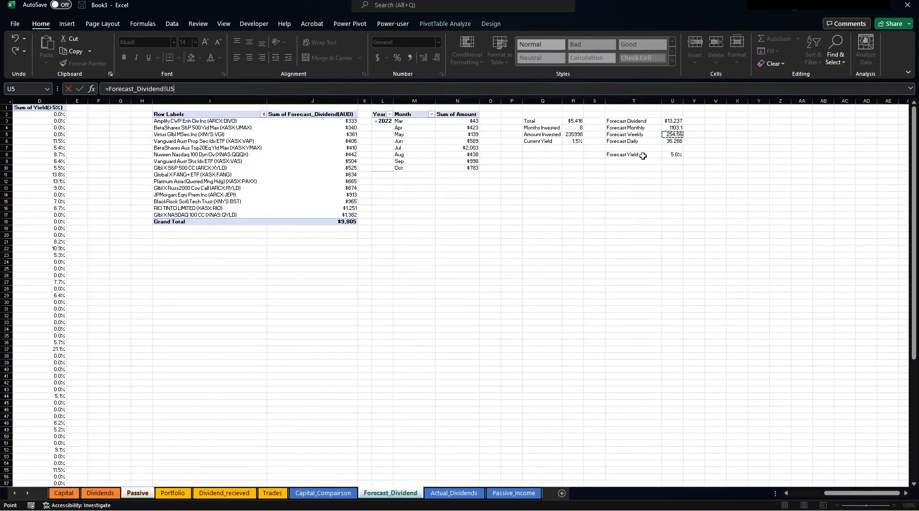
{"action": "key", "text": "Return"}
{"action": "left_click", "coordinate": [103, 221]}
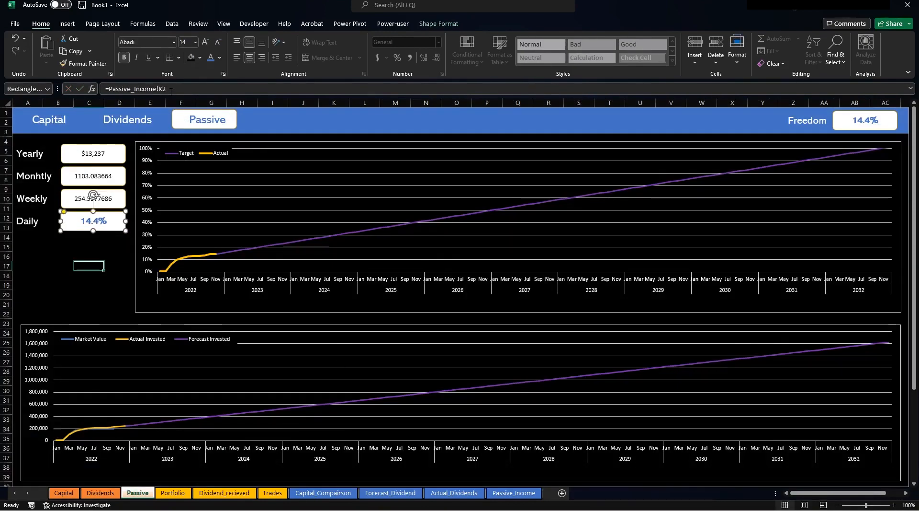
{"action": "type", "text": "="}
{"action": "left_click", "coordinate": [381, 494]}
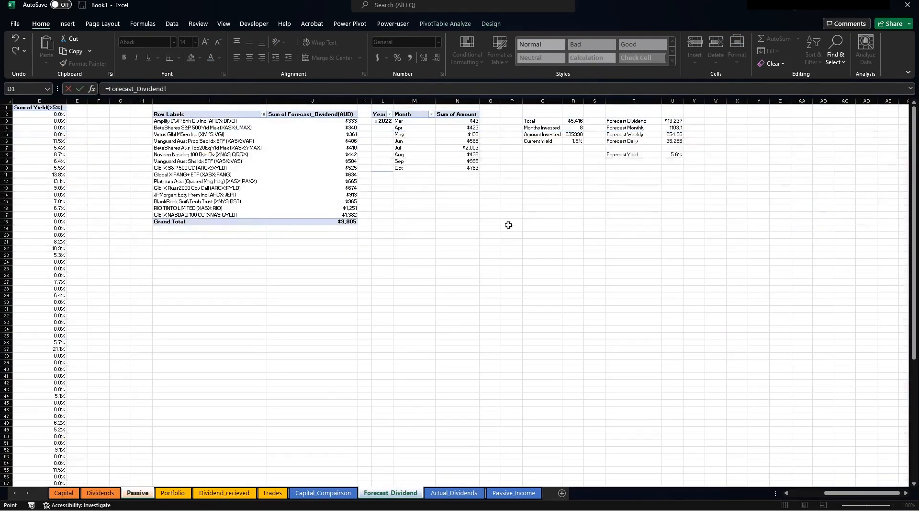
{"action": "left_click", "coordinate": [673, 141]}
{"action": "key", "text": "Return"}
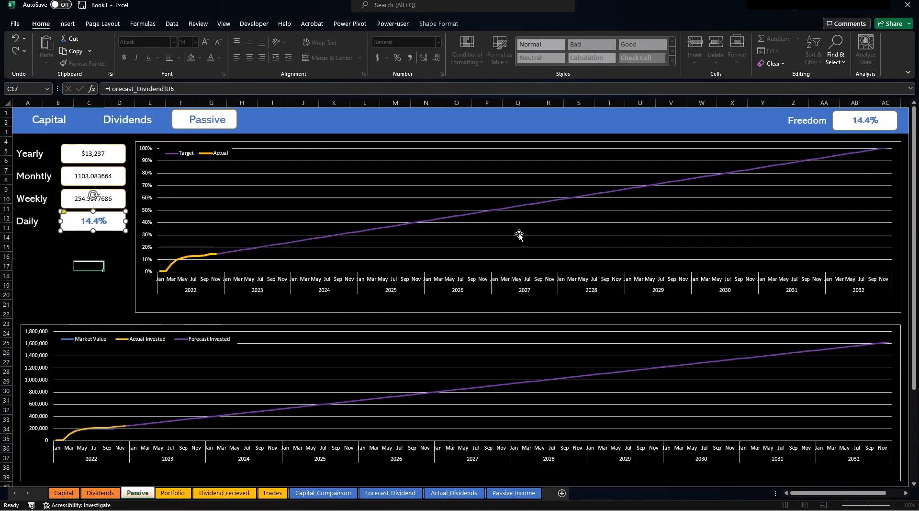
{"action": "left_click", "coordinate": [378, 494]}
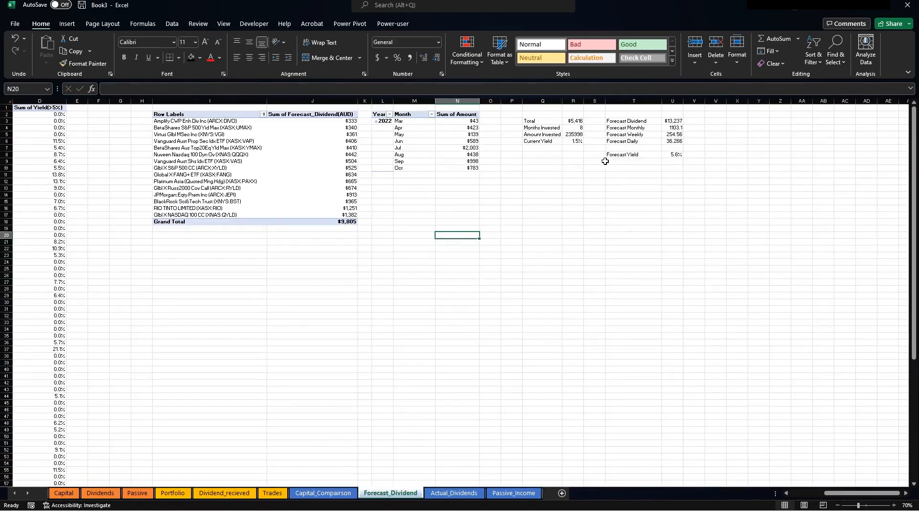
Format Forecast_Dividend U3:U6 as dollar currency with 0 decimal places.
{"action": "left_click_drag", "start_coordinate": [661, 123], "coordinate": [669, 147]}
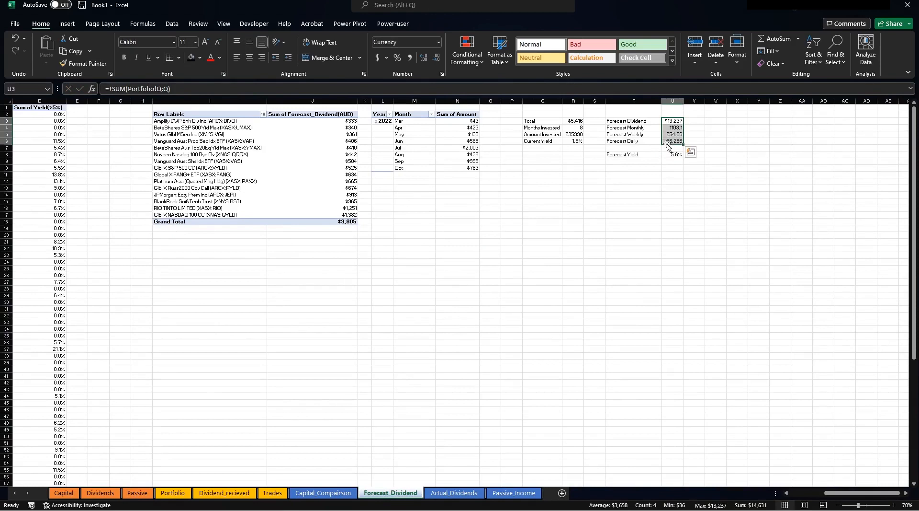
{"action": "right_click", "coordinate": [669, 139]}
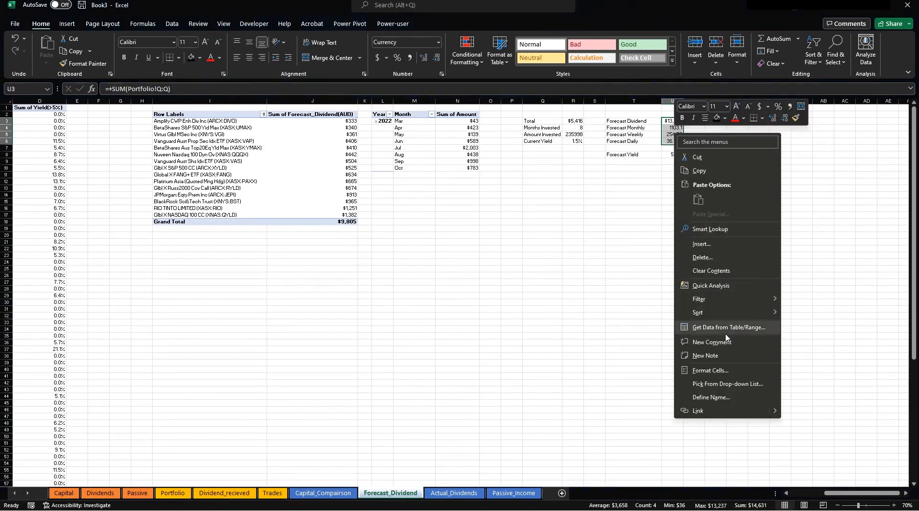
{"action": "left_click", "coordinate": [718, 368]}
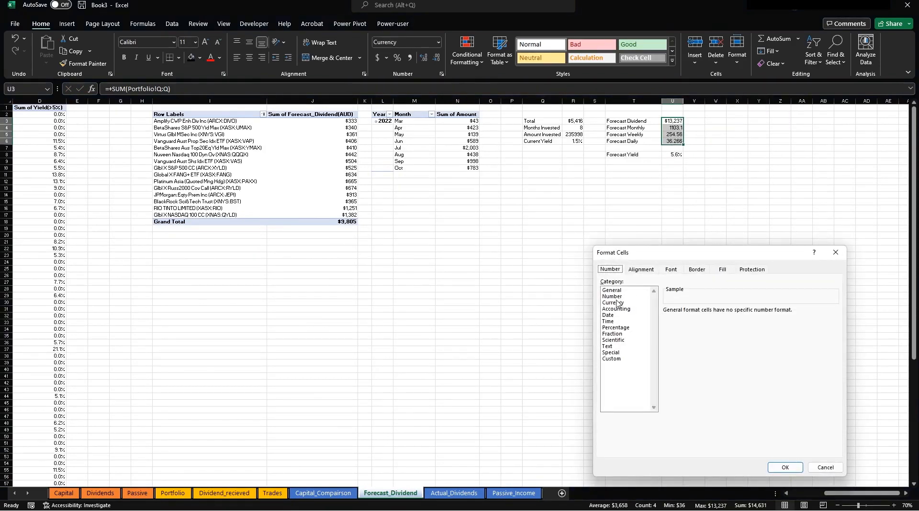
{"action": "left_click", "coordinate": [617, 302]}
{"action": "left_click", "coordinate": [728, 313]}
{"action": "left_click", "coordinate": [729, 313]}
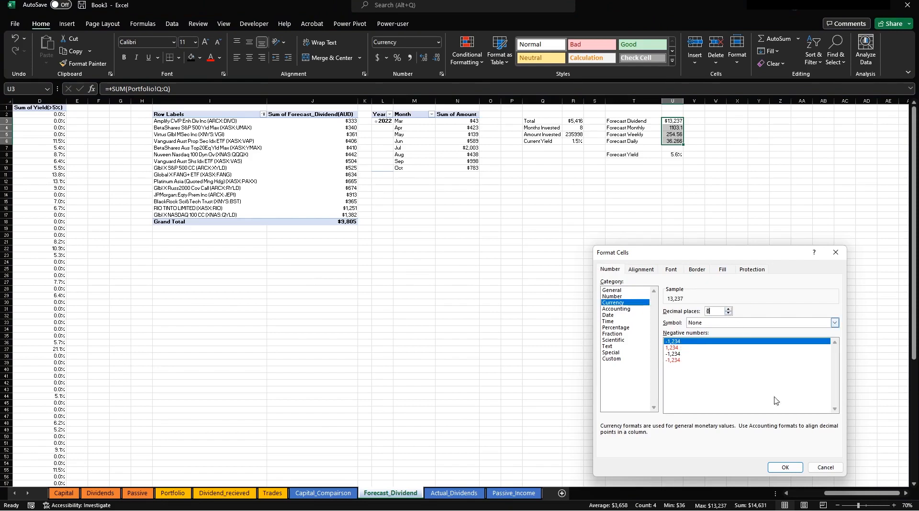
{"action": "left_click", "coordinate": [789, 465]}
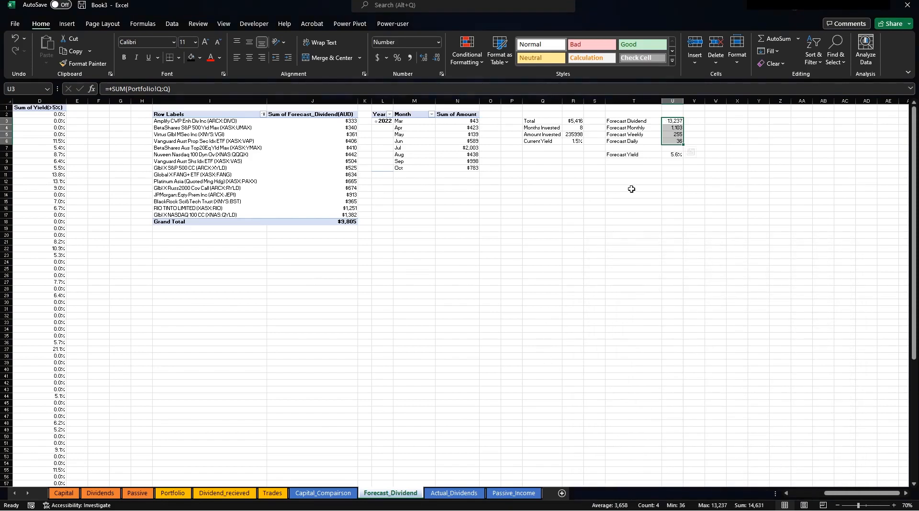
{"action": "right_click", "coordinate": [667, 126]}
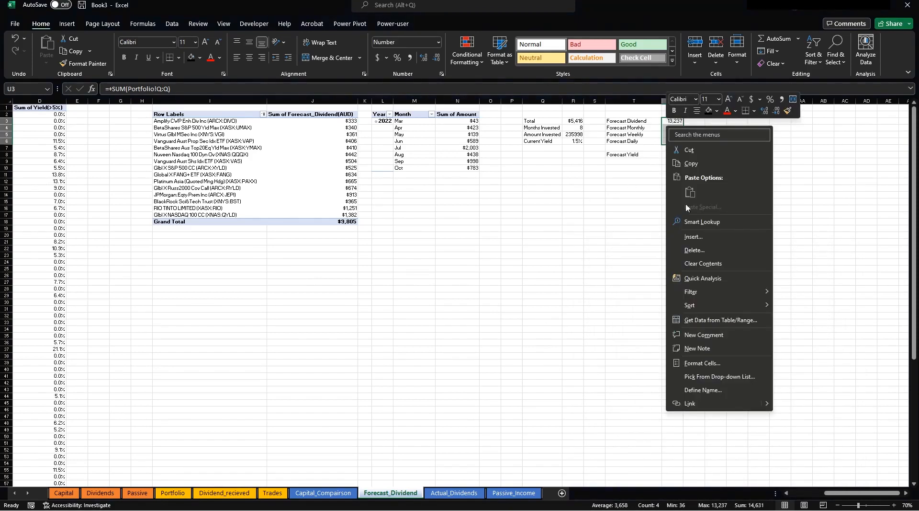
{"action": "left_click", "coordinate": [710, 364]}
{"action": "left_click", "coordinate": [617, 299]}
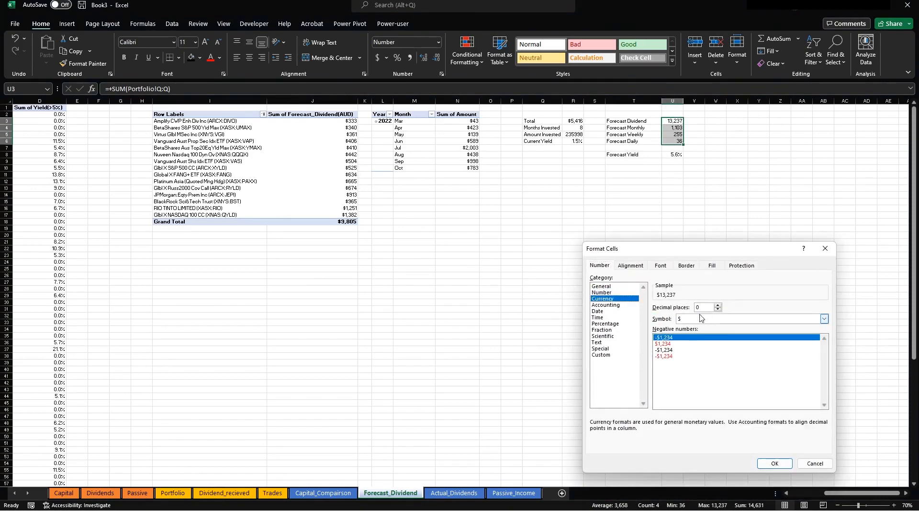
{"action": "left_click", "coordinate": [774, 463]}
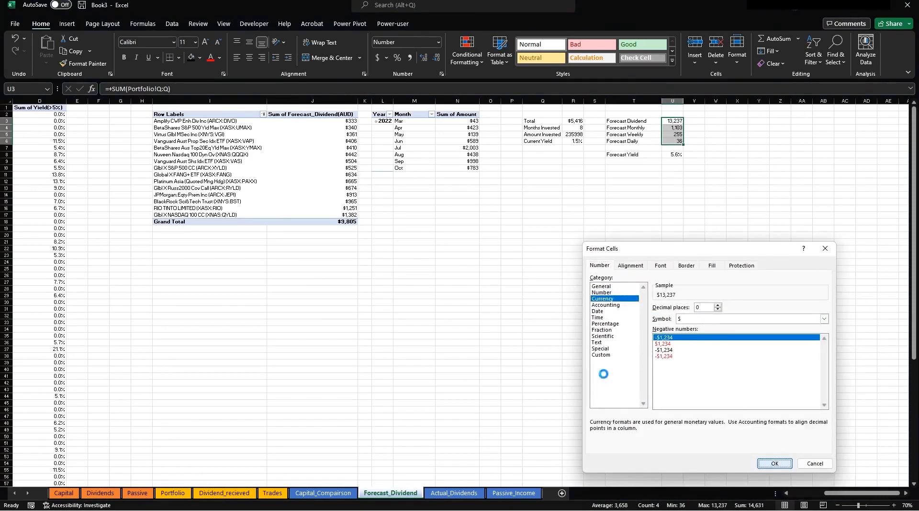
On Passive, make the Yearly, Monthly, Weekly and Daily values blue, larger and bold.
{"action": "left_click", "coordinate": [137, 492]}
{"action": "left_click", "coordinate": [79, 148]}
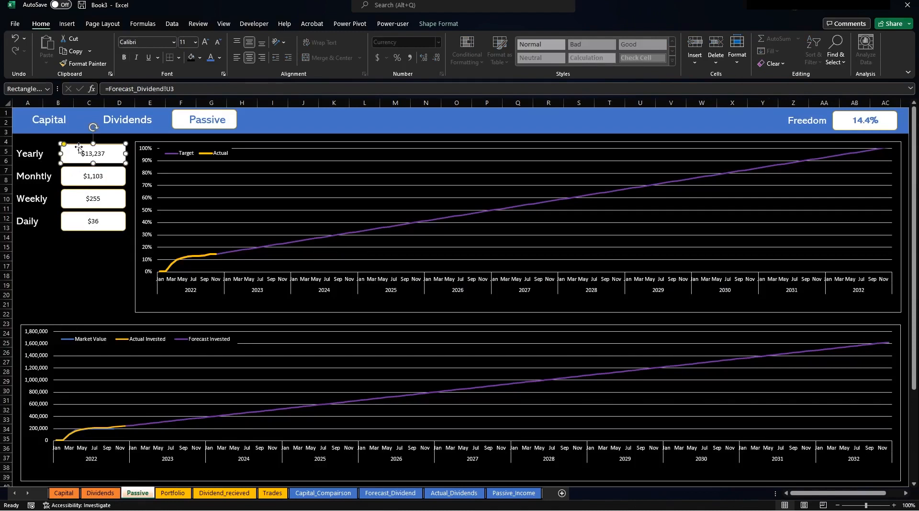
{"action": "left_click", "coordinate": [105, 170], "text": "shift"}
{"action": "left_click", "coordinate": [107, 201], "text": "shift"}
{"action": "key", "text": "Escape"}
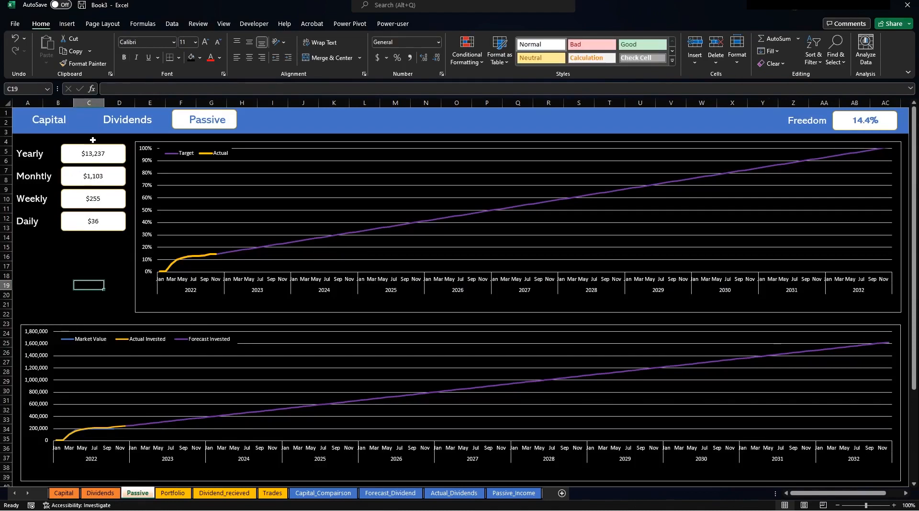
{"action": "left_click", "coordinate": [93, 148]}
{"action": "left_click", "coordinate": [98, 178], "text": "shift"}
{"action": "left_click", "coordinate": [100, 194], "text": "shift"}
{"action": "left_click", "coordinate": [104, 222], "text": "shift"}
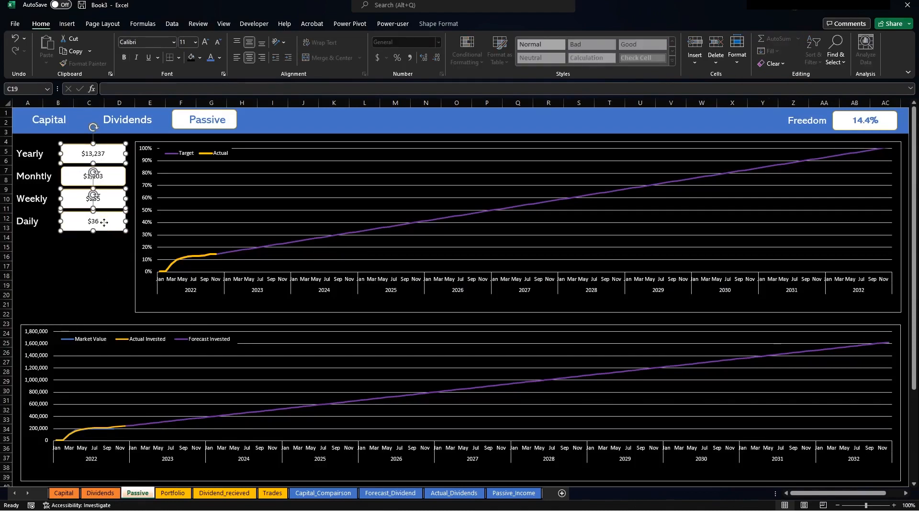
{"action": "left_click", "coordinate": [209, 56]}
{"action": "left_click", "coordinate": [205, 43]}
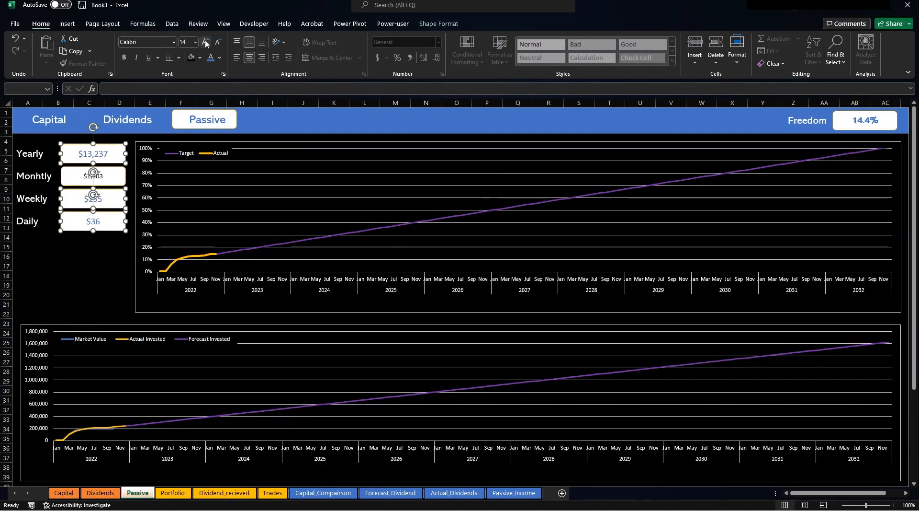
{"action": "left_click", "coordinate": [125, 57]}
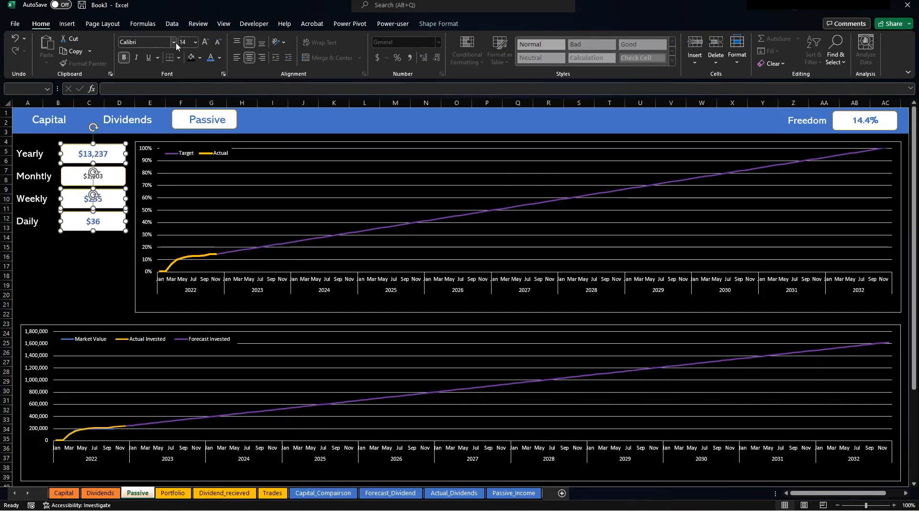
Change the four value boxes' font to Arial.
{"action": "left_click", "coordinate": [174, 43]}
{"action": "scroll", "coordinate": [185, 102], "scroll_direction": "up", "scroll_amount": 15}
{"action": "scroll", "coordinate": [186, 105], "scroll_direction": "up", "scroll_amount": 3}
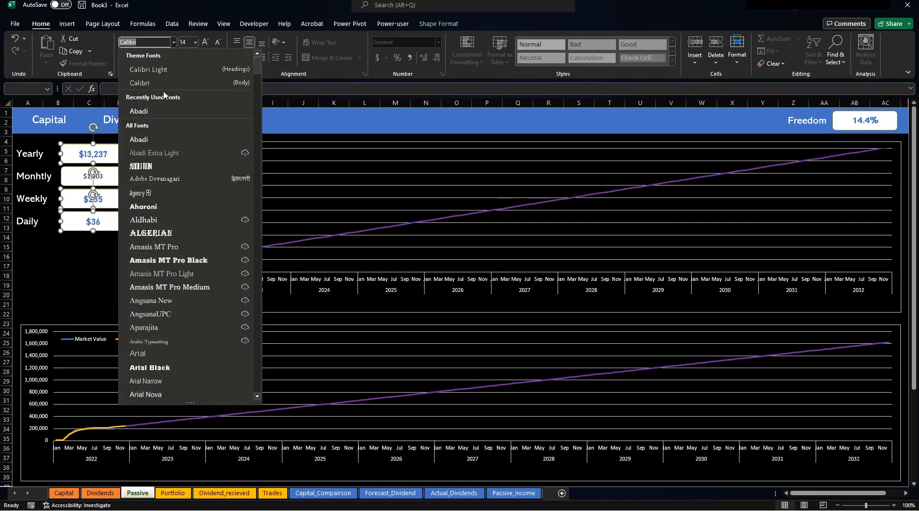
{"action": "left_click", "coordinate": [158, 110]}
{"action": "left_click", "coordinate": [67, 275]}
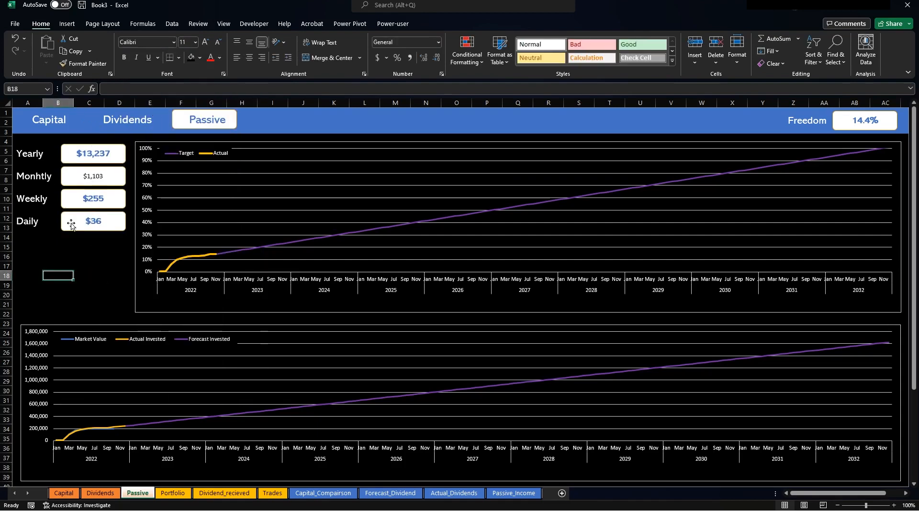
Give the Monthly value matching blue bold formatting and narrow the lower chart to match the top one.
{"action": "left_click", "coordinate": [93, 177]}
{"action": "left_click", "coordinate": [211, 57]}
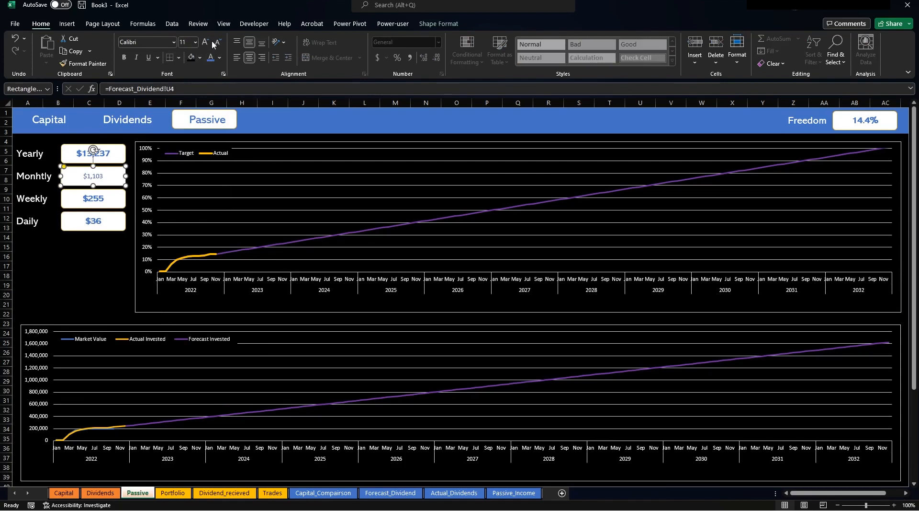
{"action": "left_click", "coordinate": [126, 58]}
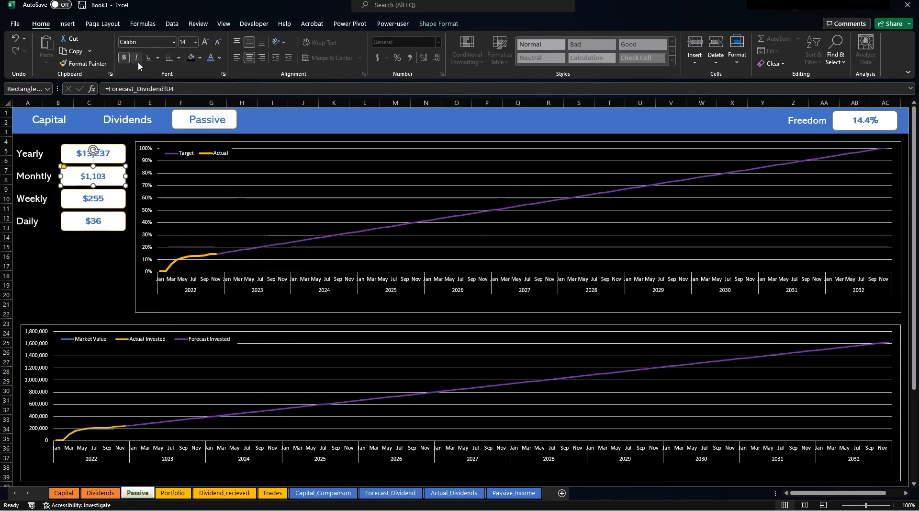
{"action": "left_click", "coordinate": [103, 259]}
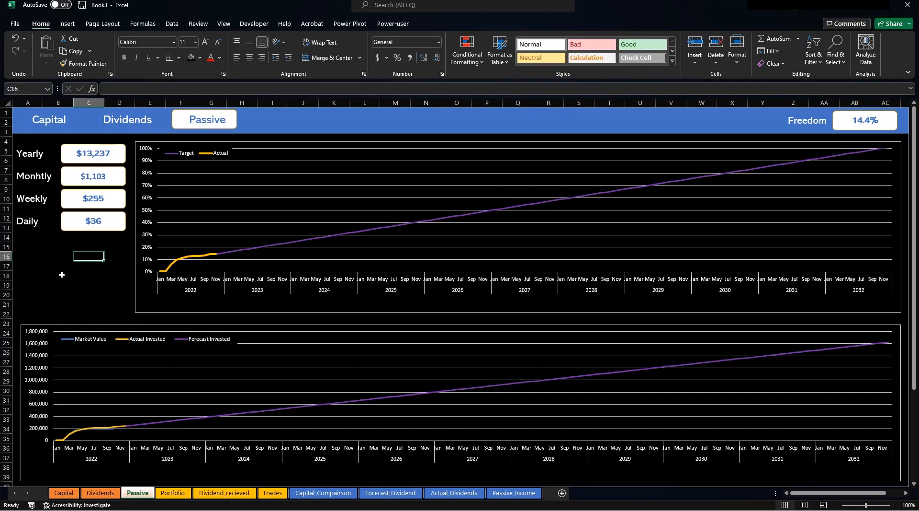
{"action": "left_click", "coordinate": [75, 329]}
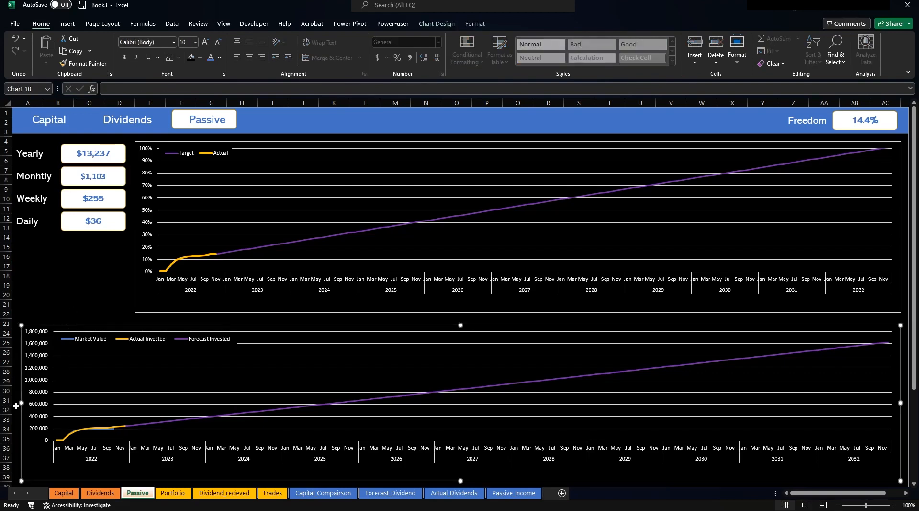
{"action": "left_click_drag", "start_coordinate": [21, 403], "coordinate": [134, 385]}
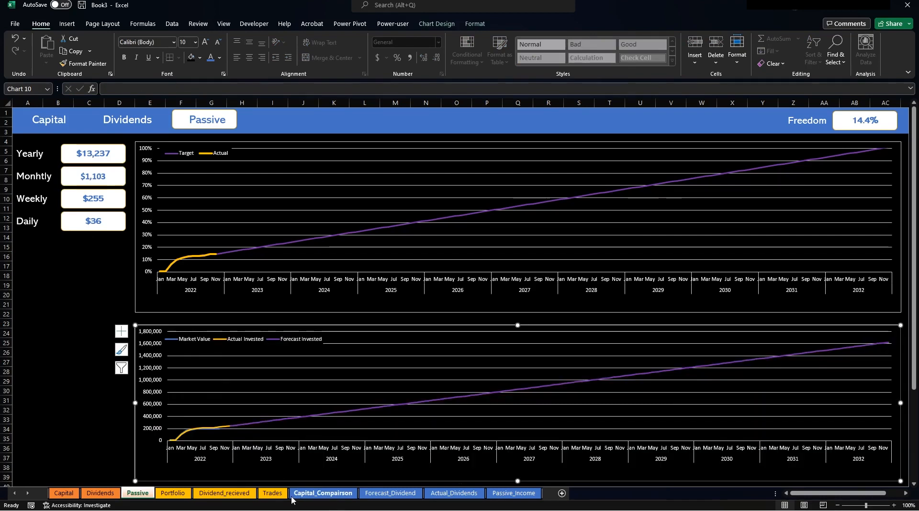
Copy the Forecast_Dividend monthly amounts pivot into Actual_Dividends cell B2 and widen column D.
{"action": "left_click", "coordinate": [454, 493]}
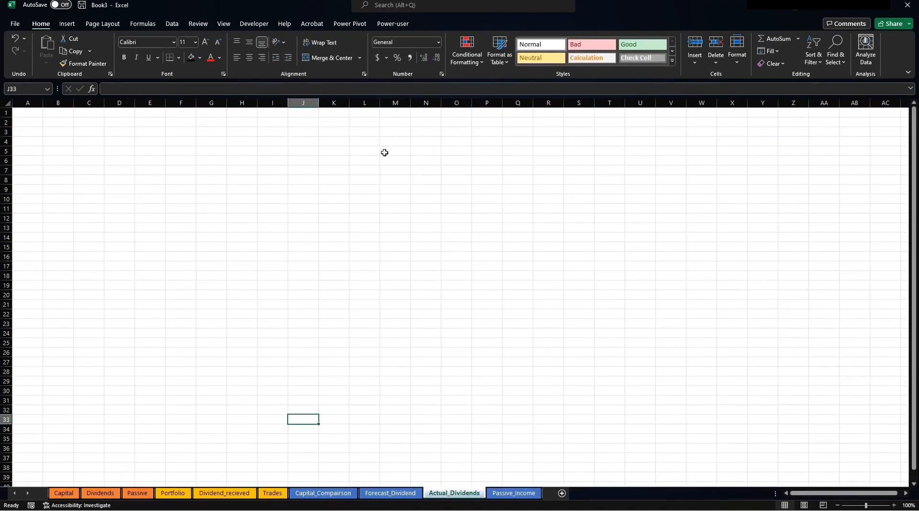
{"action": "key", "text": "ctrl+Page_Up"}
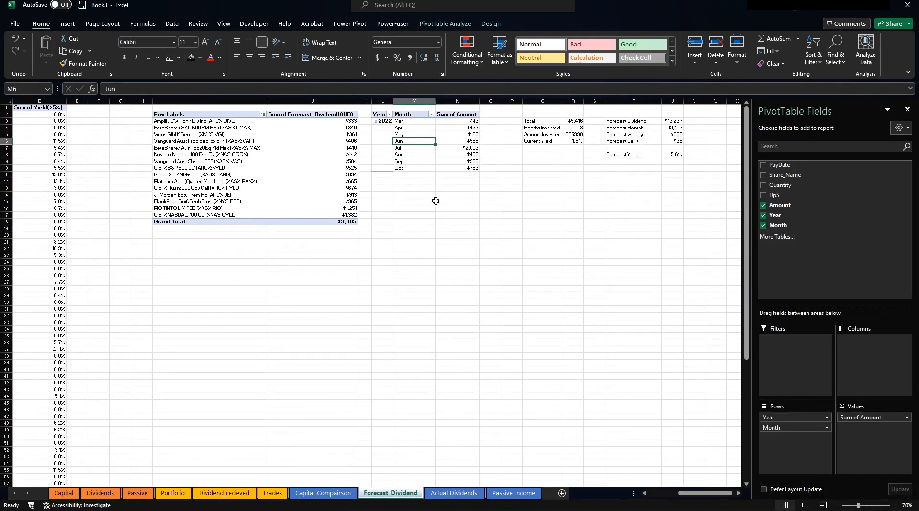
{"action": "left_click", "coordinate": [415, 122]}
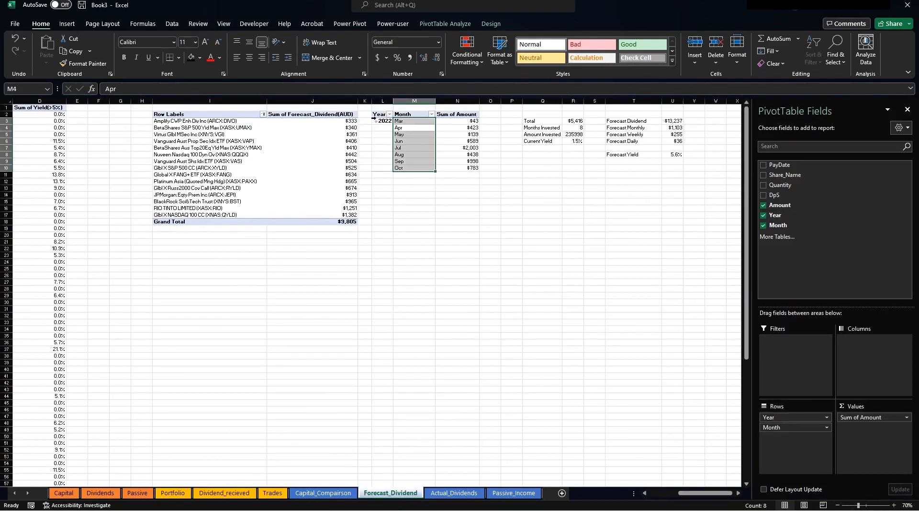
{"action": "left_click_drag", "start_coordinate": [380, 115], "coordinate": [450, 168]}
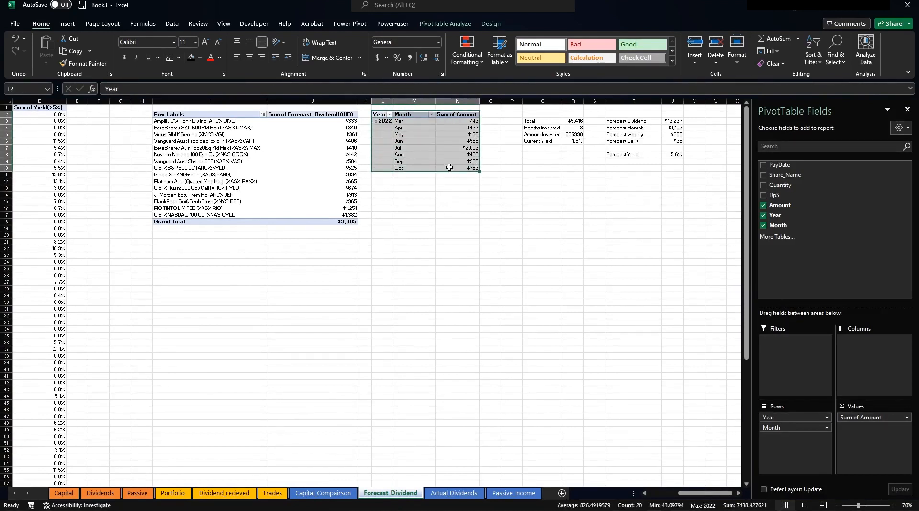
{"action": "key", "text": "ctrl+c"}
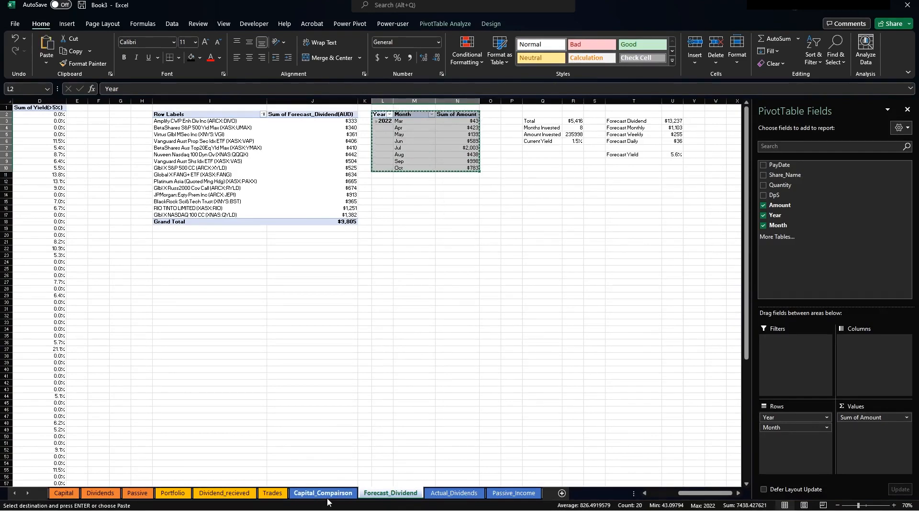
{"action": "left_click", "coordinate": [454, 493]}
{"action": "left_click", "coordinate": [55, 122]}
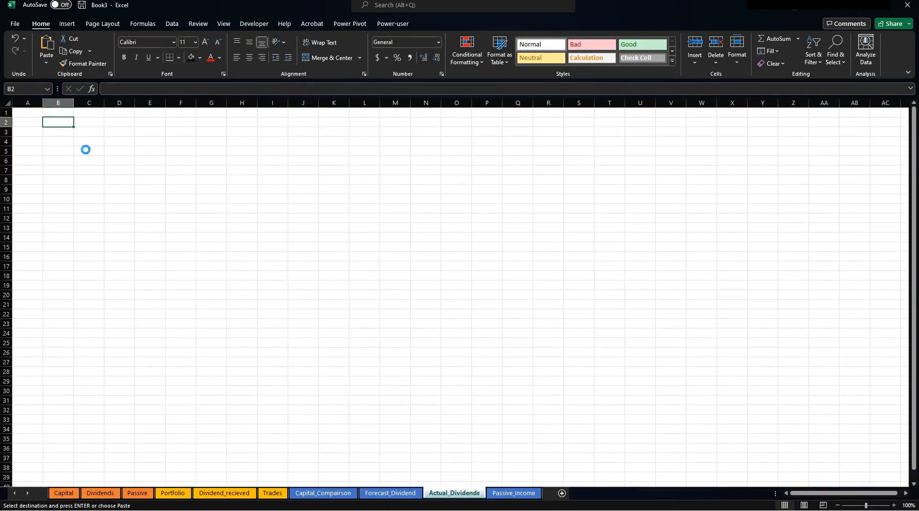
{"action": "key", "text": "ctrl+v"}
{"action": "left_click", "coordinate": [272, 189]}
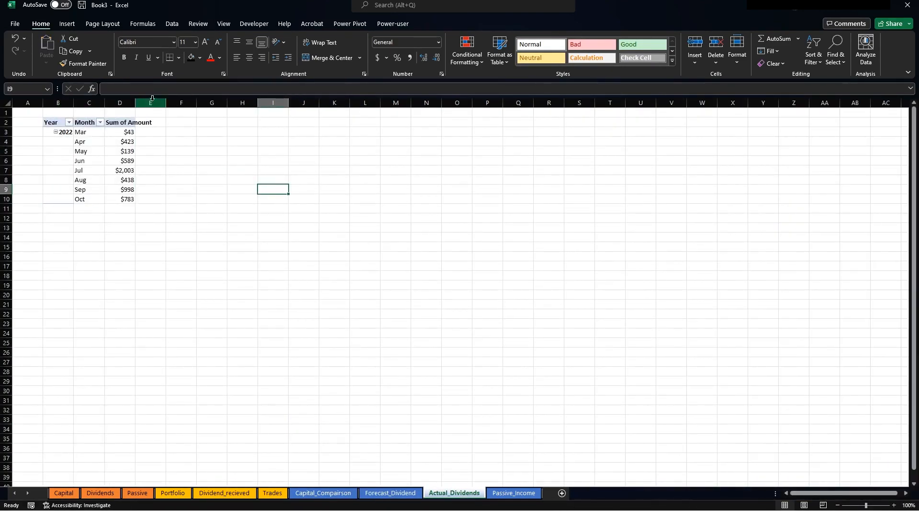
{"action": "double_click", "coordinate": [104, 104]}
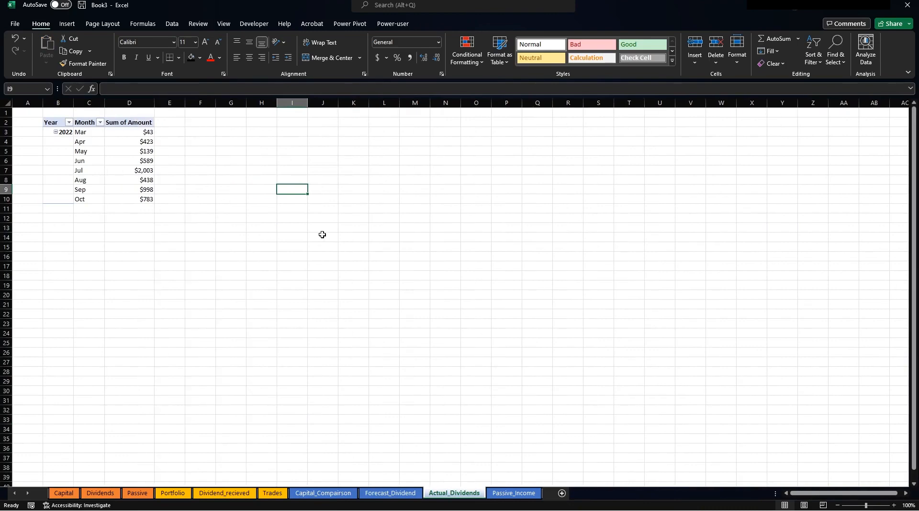
Delete columns M through P on Forecast_Dividend, then undo the deletion.
{"action": "left_click", "coordinate": [508, 493]}
{"action": "left_click", "coordinate": [393, 493]}
{"action": "left_click", "coordinate": [462, 338]}
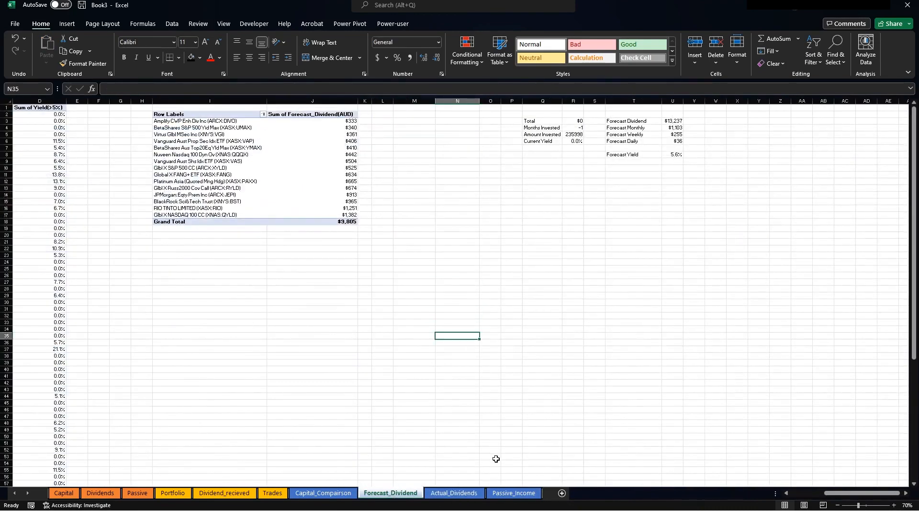
{"action": "left_click_drag", "start_coordinate": [400, 101], "coordinate": [512, 101]}
{"action": "right_click", "coordinate": [512, 101]}
{"action": "left_click", "coordinate": [539, 208]}
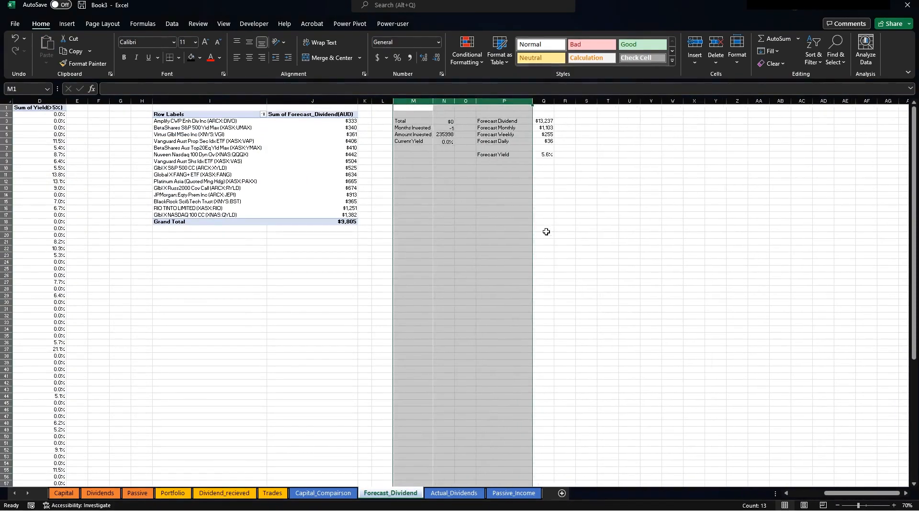
{"action": "left_click", "coordinate": [544, 229]}
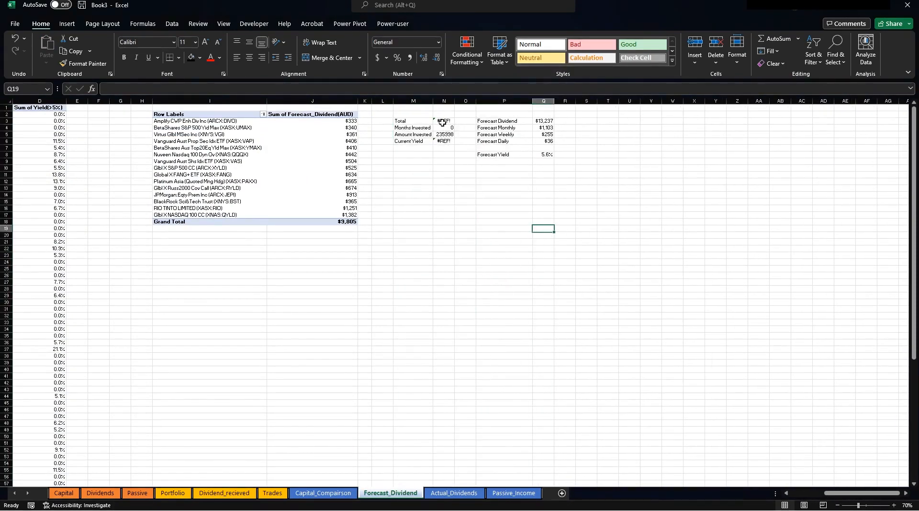
{"action": "key", "text": "ctrl+z"}
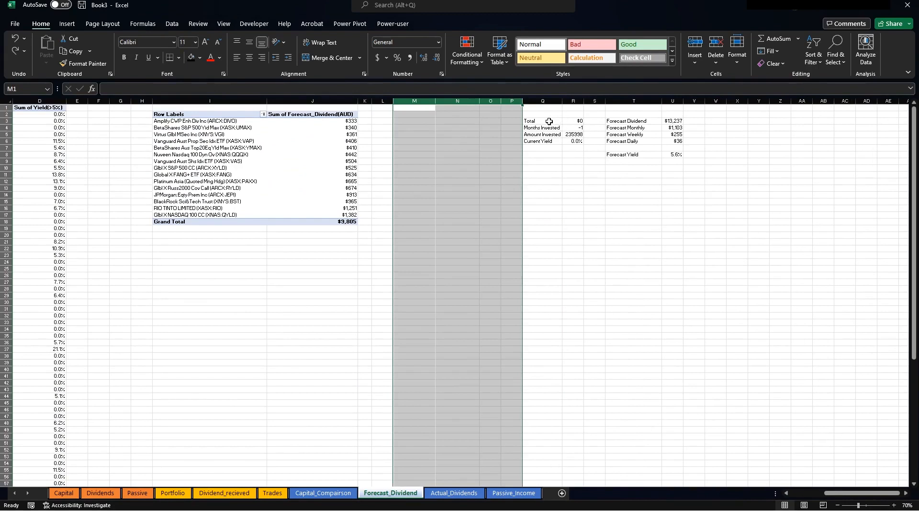
Copy the Total-to-Current Yield block Q3:R6 and target cell G2 on Actual_Dividends.
{"action": "left_click_drag", "start_coordinate": [549, 121], "coordinate": [568, 141]}
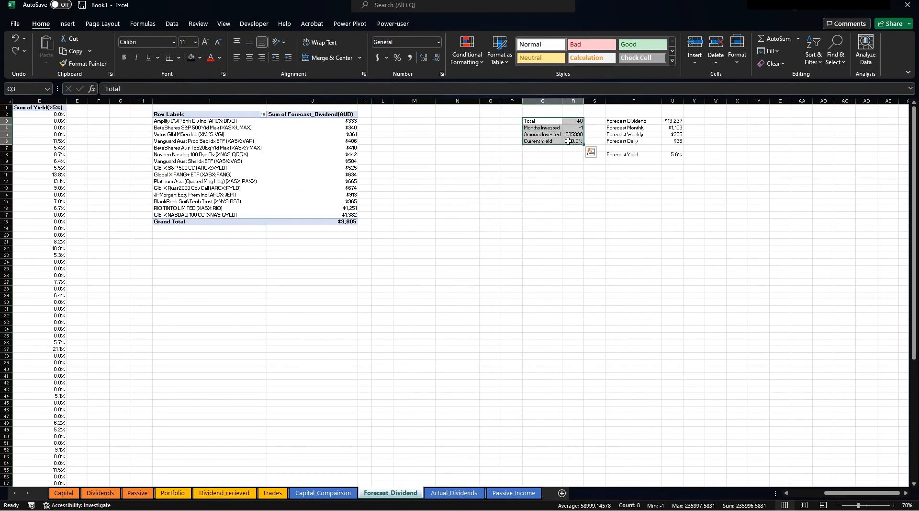
{"action": "key", "text": "ctrl+c"}
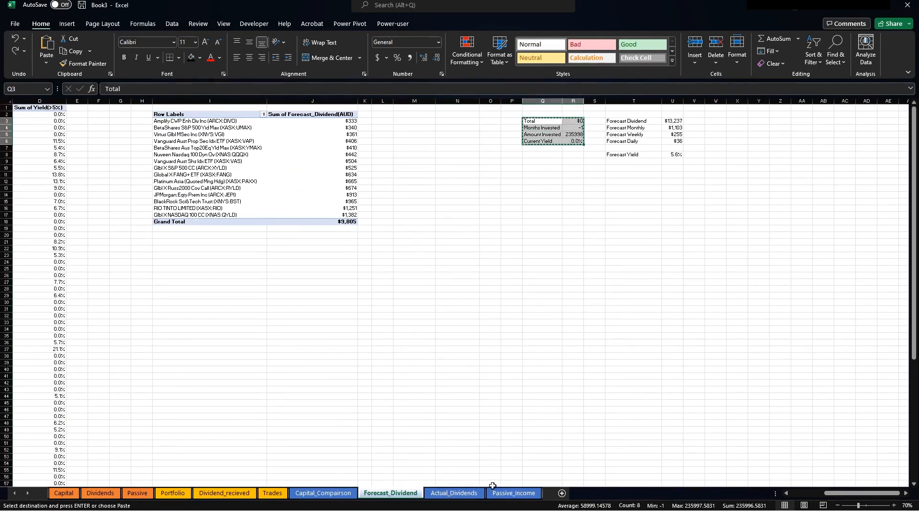
{"action": "left_click", "coordinate": [454, 492]}
{"action": "left_click", "coordinate": [230, 124]}
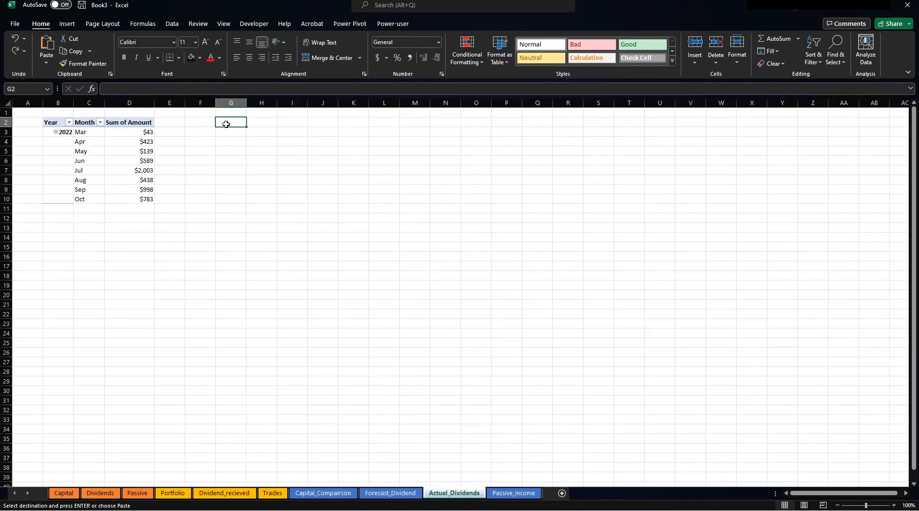
Paste the summary into G2 and change Total to =+SUM(D:D), giving $5,416.
{"action": "key", "text": "Return"}
{"action": "left_click", "coordinate": [318, 150]}
{"action": "left_click", "coordinate": [266, 122]}
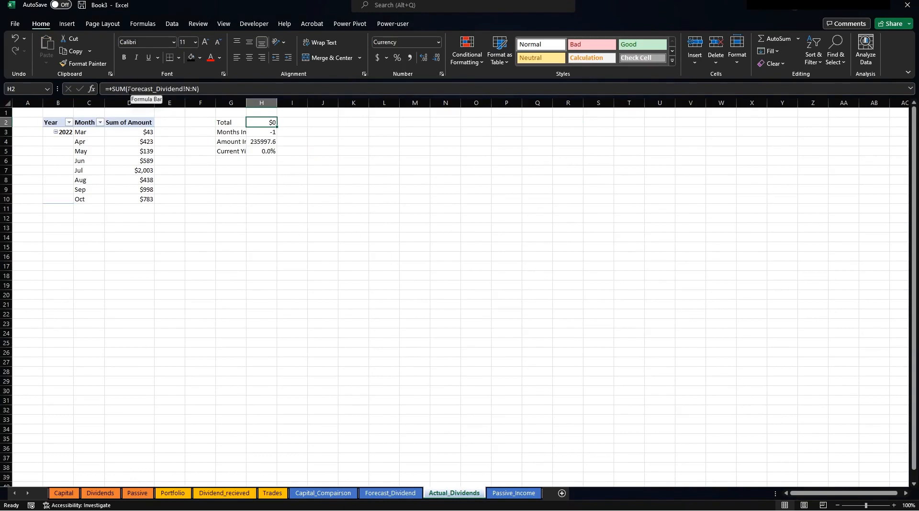
{"action": "left_click_drag", "start_coordinate": [128, 89], "coordinate": [190, 89]}
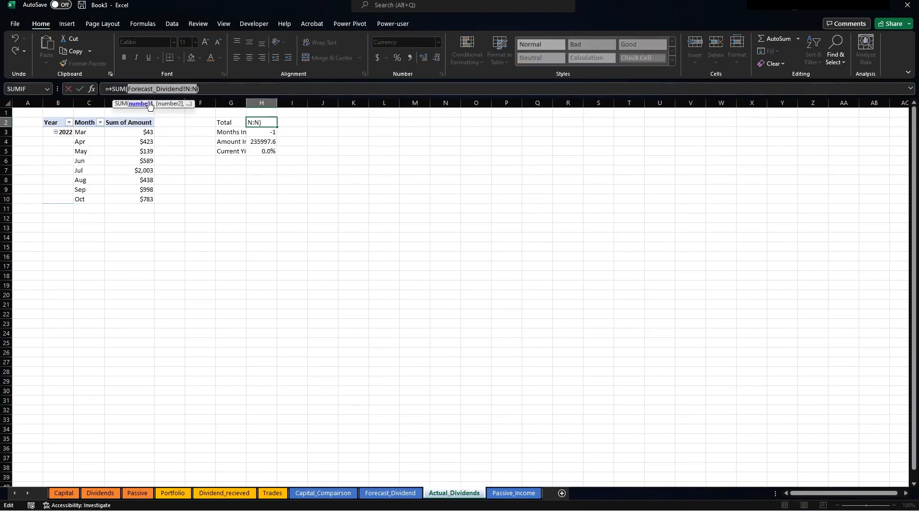
{"action": "left_click", "coordinate": [110, 101]}
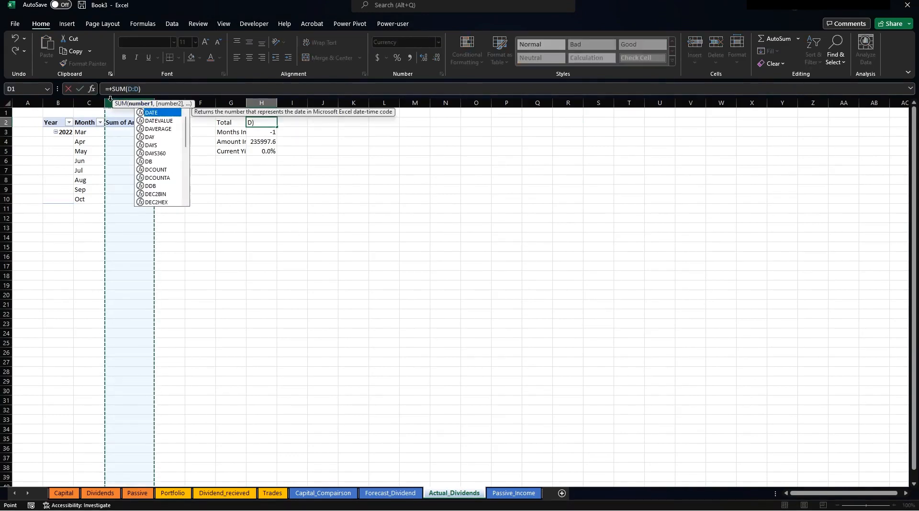
{"action": "key", "text": "Return"}
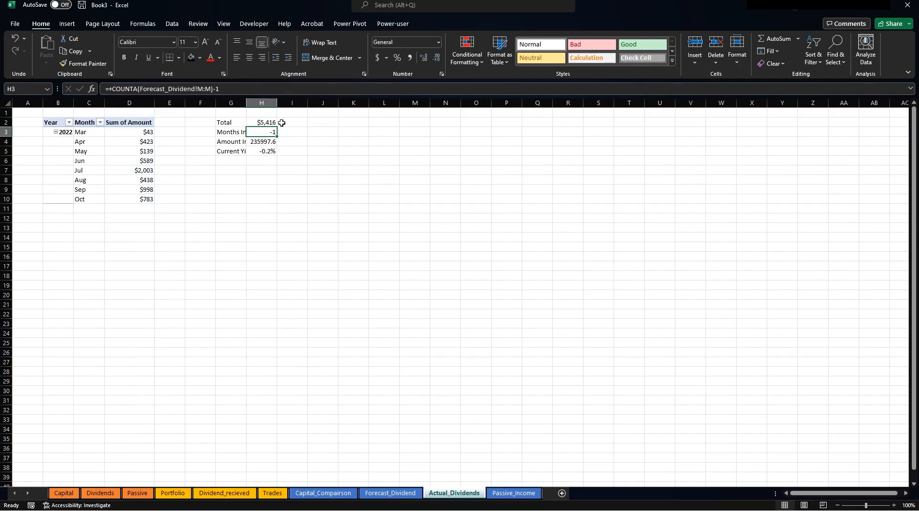
Change Months Invested to =+COUNTA(C:C)-1 so it shows 8, and autofit column G.
{"action": "left_click_drag", "start_coordinate": [140, 88], "coordinate": [207, 90]}
{"action": "left_click", "coordinate": [89, 102]}
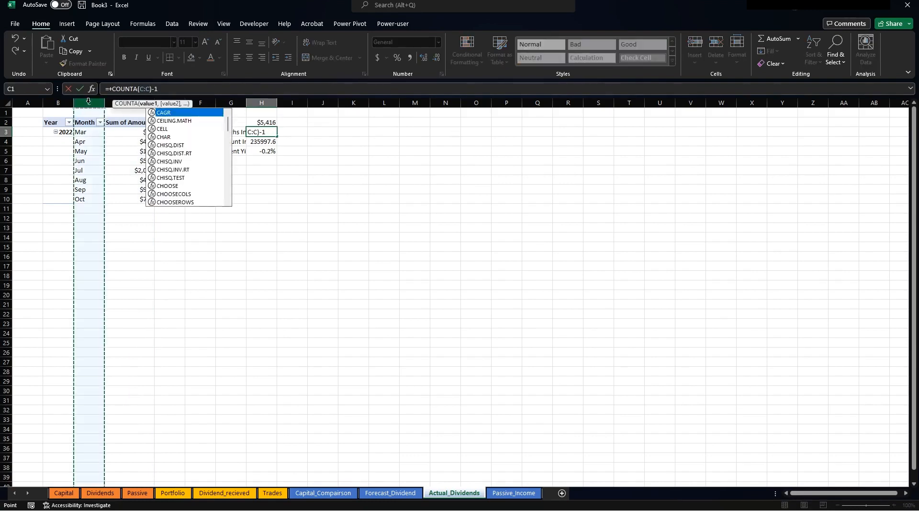
{"action": "key", "text": "Return"}
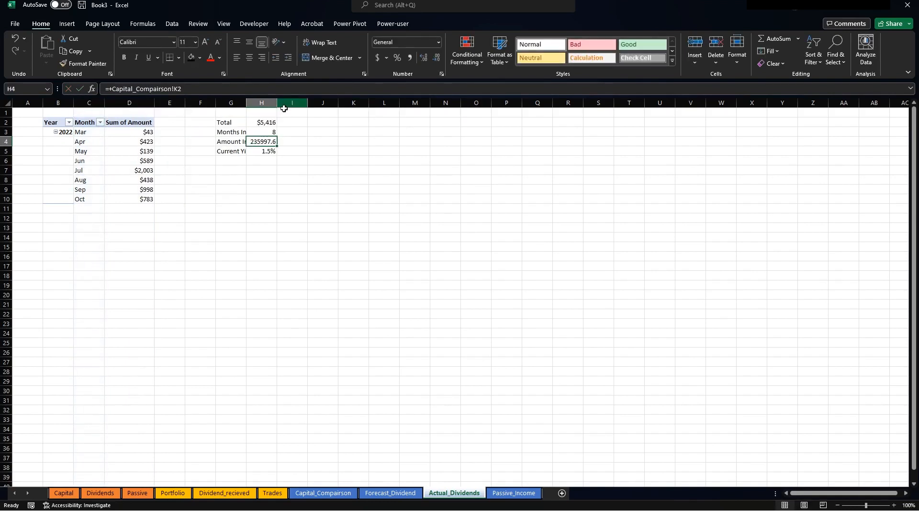
{"action": "double_click", "coordinate": [246, 103]}
Review the Current Yield formula and the July amount in the pivot.
{"action": "left_click", "coordinate": [369, 153]}
{"action": "left_click", "coordinate": [294, 150]}
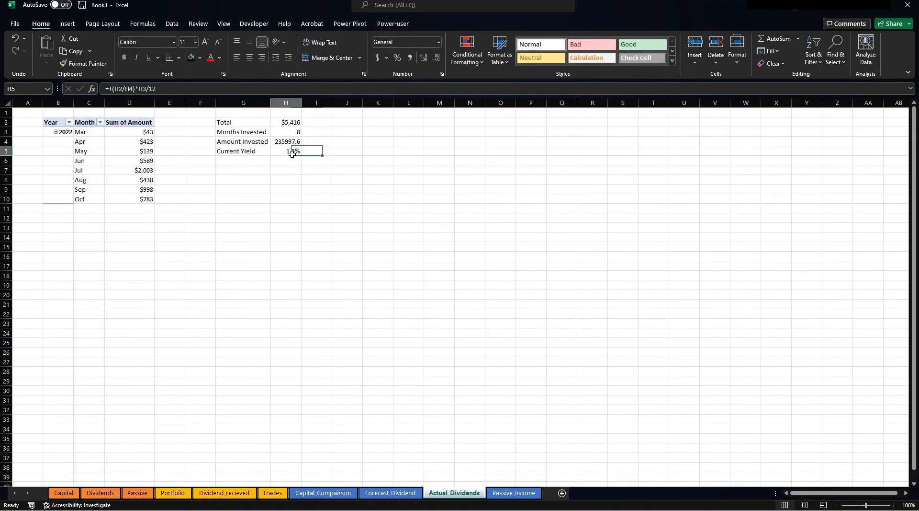
{"action": "left_click", "coordinate": [188, 152]}
{"action": "left_click", "coordinate": [138, 172]}
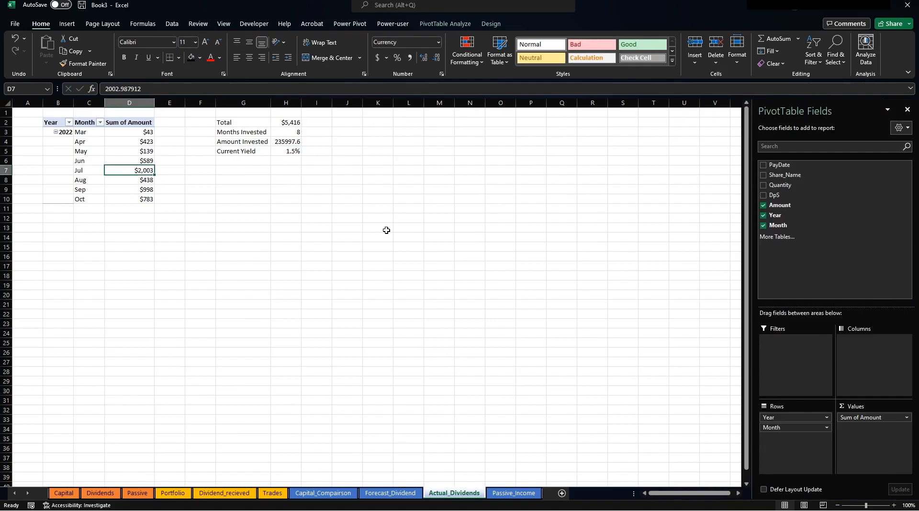
{"action": "left_click", "coordinate": [387, 230]}
{"action": "mouse_move", "coordinate": [127, 145]}
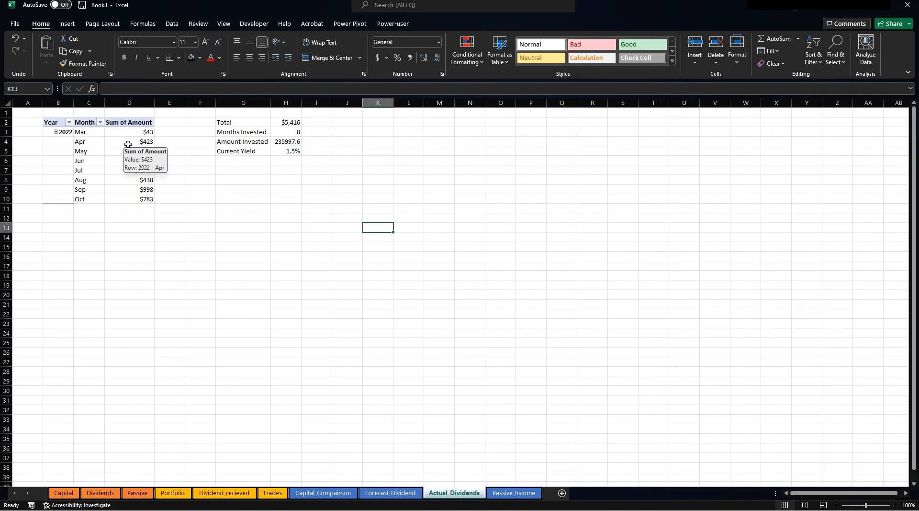
{"action": "left_click", "coordinate": [342, 218]}
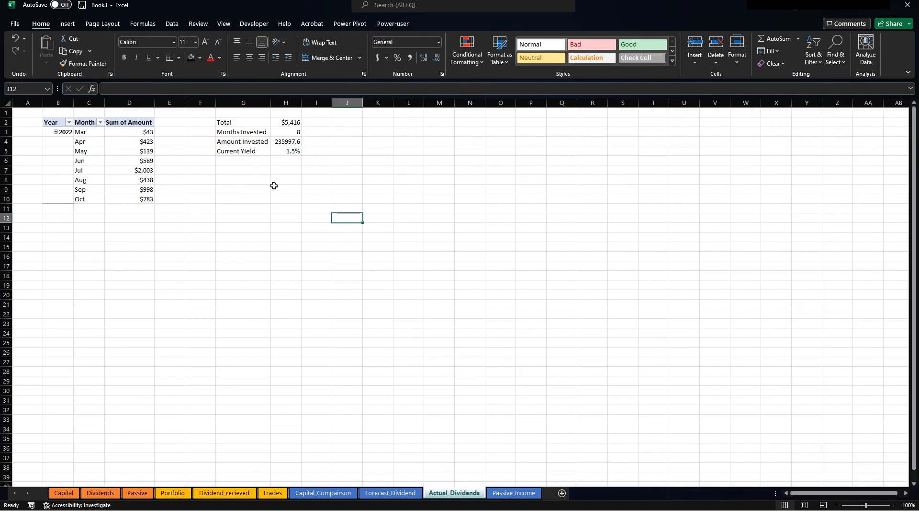
Enter the years 2022 and 2023 in G8:G9.
{"action": "left_click", "coordinate": [238, 180]}
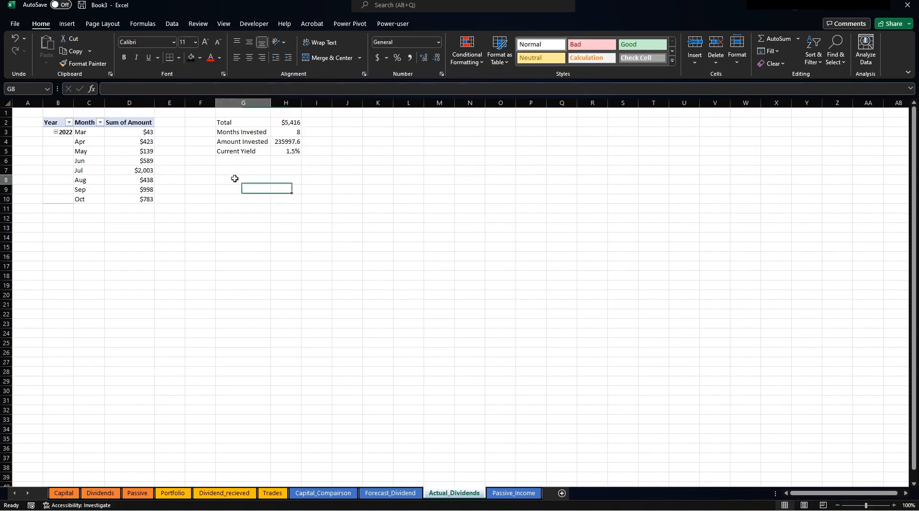
{"action": "type", "text": "2022"}
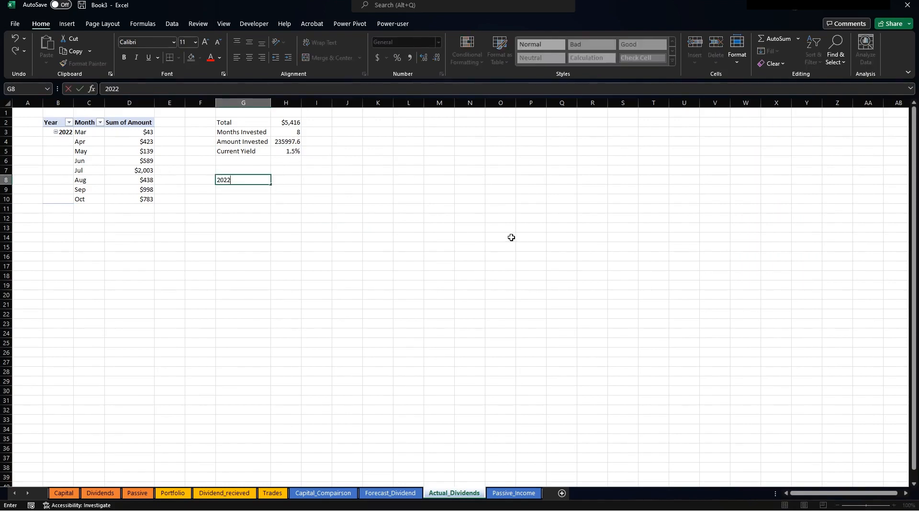
{"action": "key", "text": "Return"}
{"action": "type", "text": "2023"}
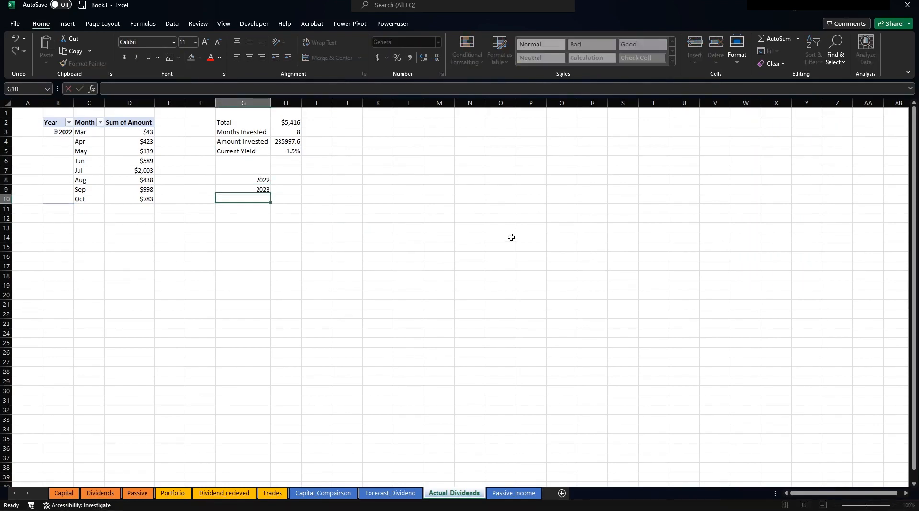
{"action": "key", "text": "Return"}
{"action": "key", "text": "Right"}
{"action": "key", "text": "Up"}
{"action": "key", "text": "Up"}
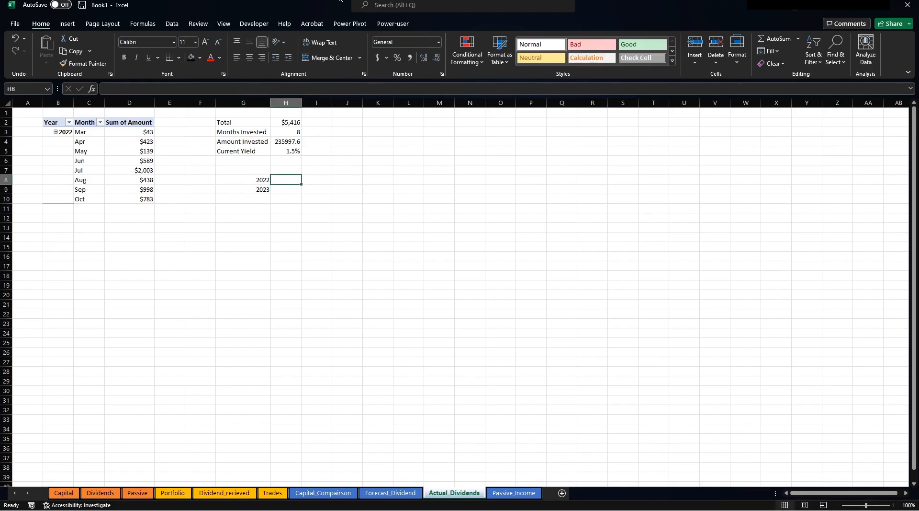
Put =+SUM(D3:D12) in H8 for a 2022 total of $5,416, then go to Passive.
{"action": "type", "text": "+"}
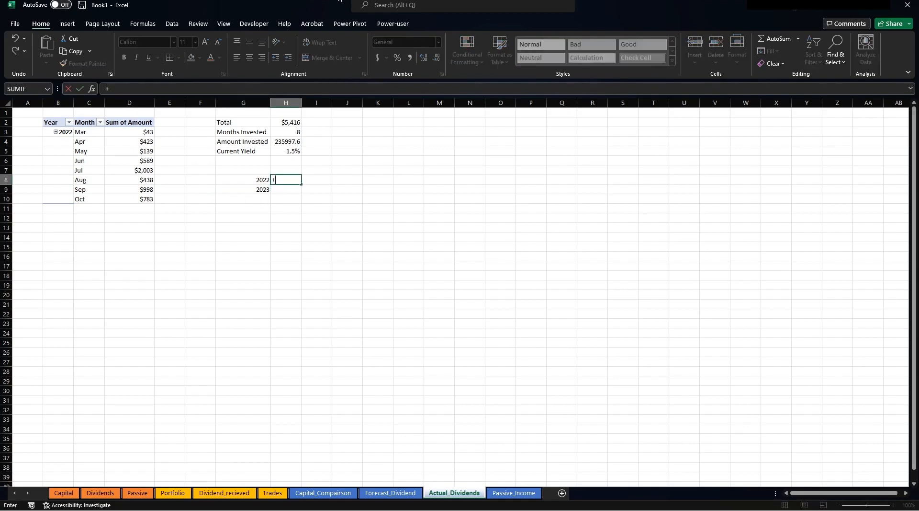
{"action": "type", "text": "sum("}
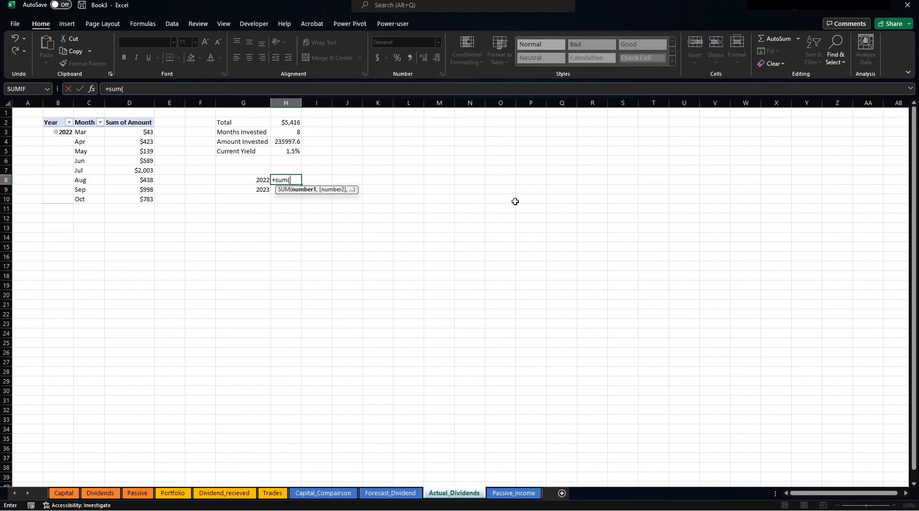
{"action": "left_click_drag", "start_coordinate": [127, 131], "coordinate": [127, 217]}
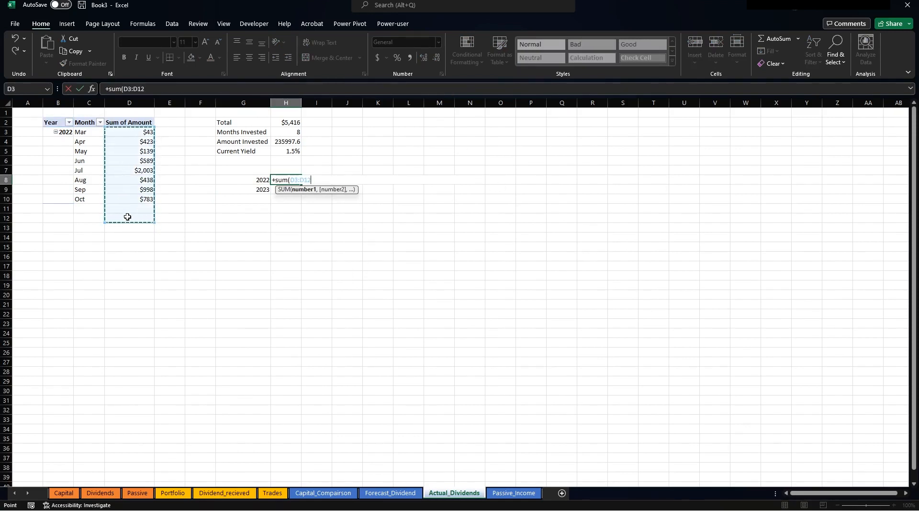
{"action": "key", "text": "Return"}
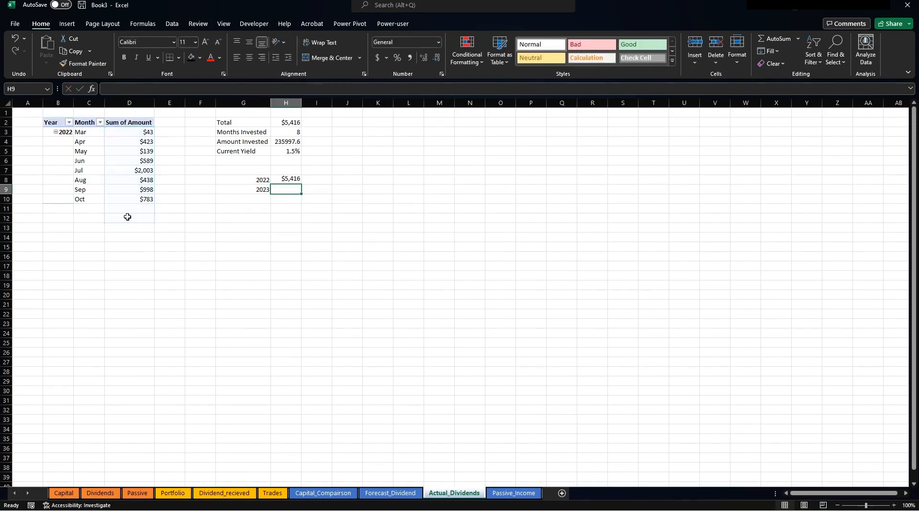
{"action": "left_click", "coordinate": [286, 180]}
{"action": "left_click", "coordinate": [59, 134]}
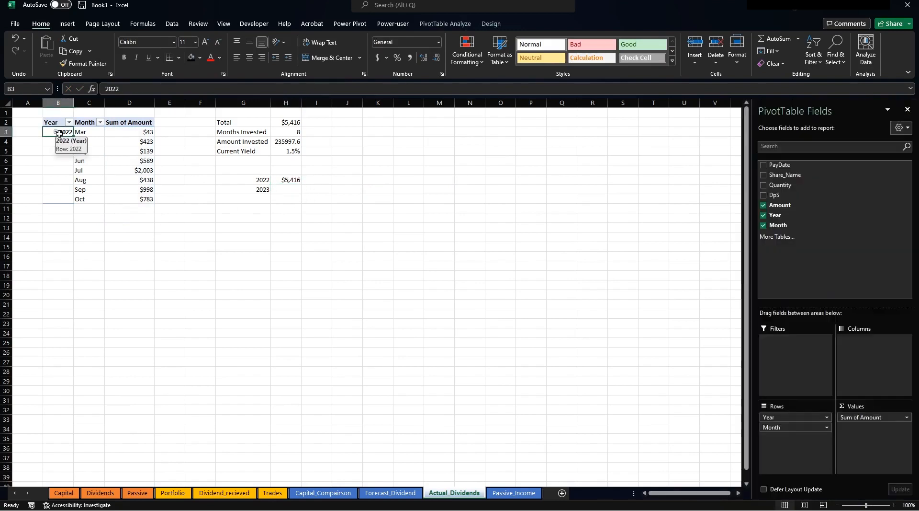
{"action": "left_click", "coordinate": [286, 177]}
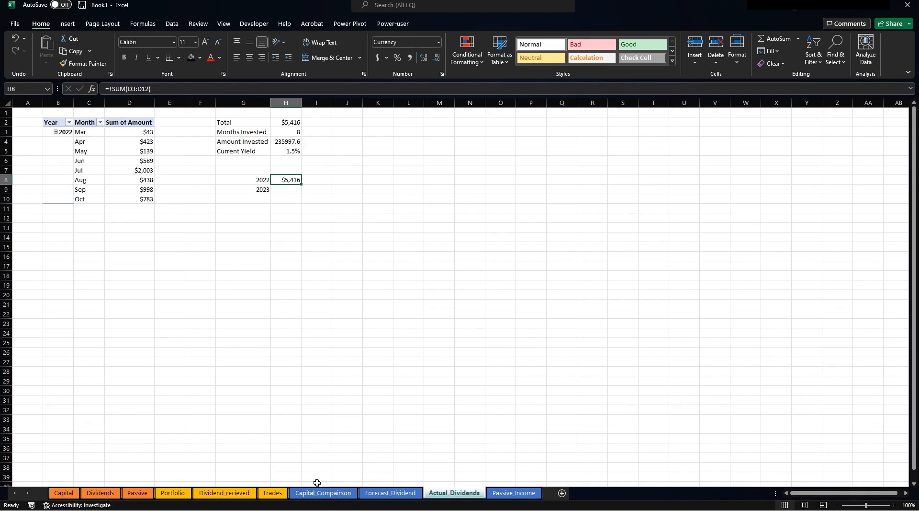
{"action": "left_click", "coordinate": [138, 492]}
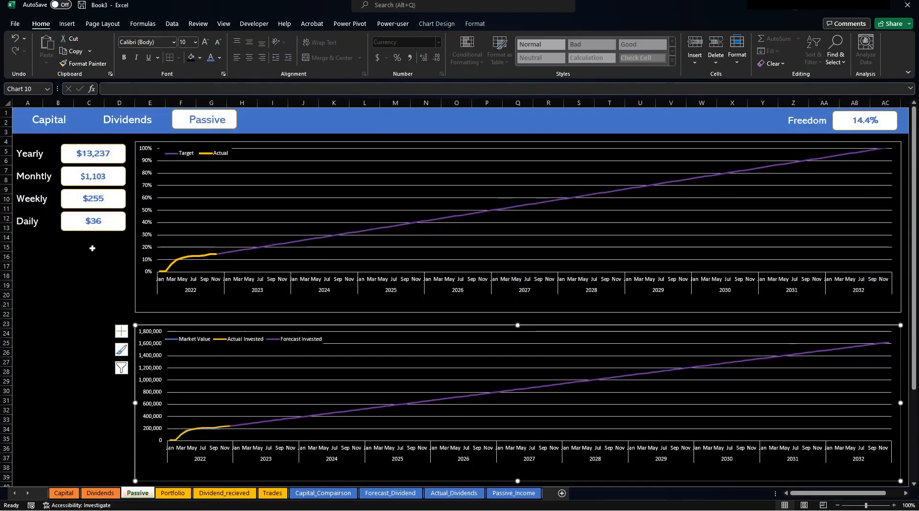
{"action": "left_click", "coordinate": [27, 220]}
Copy the Daily label and $36 box down by the lower chart and relabel it 2022.
{"action": "left_click", "coordinate": [71, 230], "text": "shift"}
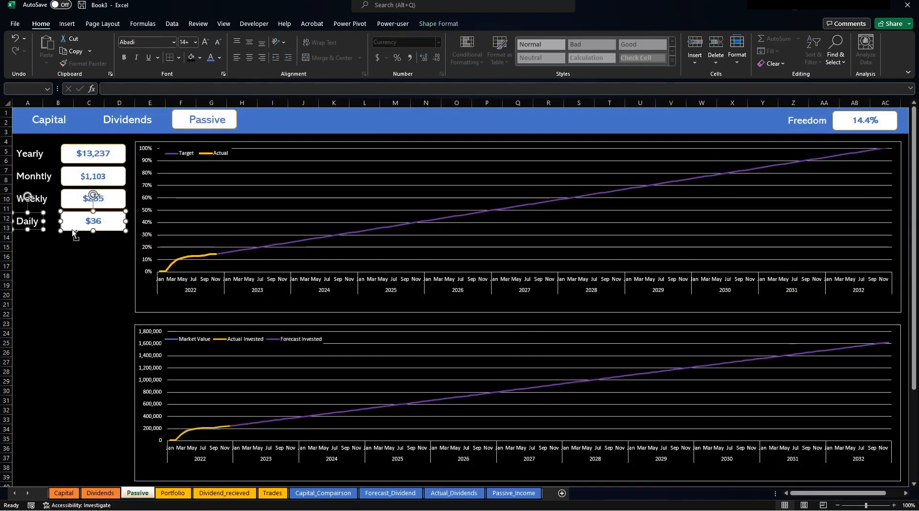
{"action": "key", "text": "ctrl+c"}
{"action": "key", "text": "ctrl+v"}
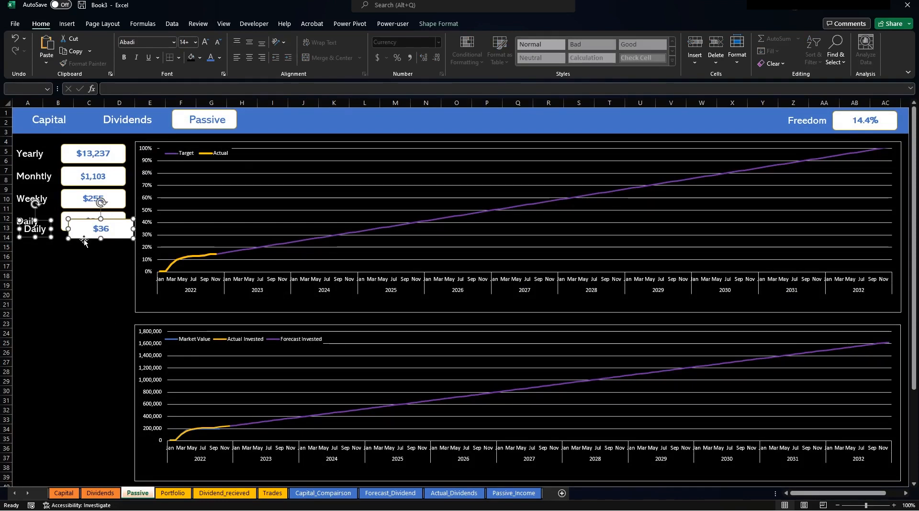
{"action": "left_click_drag", "start_coordinate": [83, 241], "coordinate": [77, 350]}
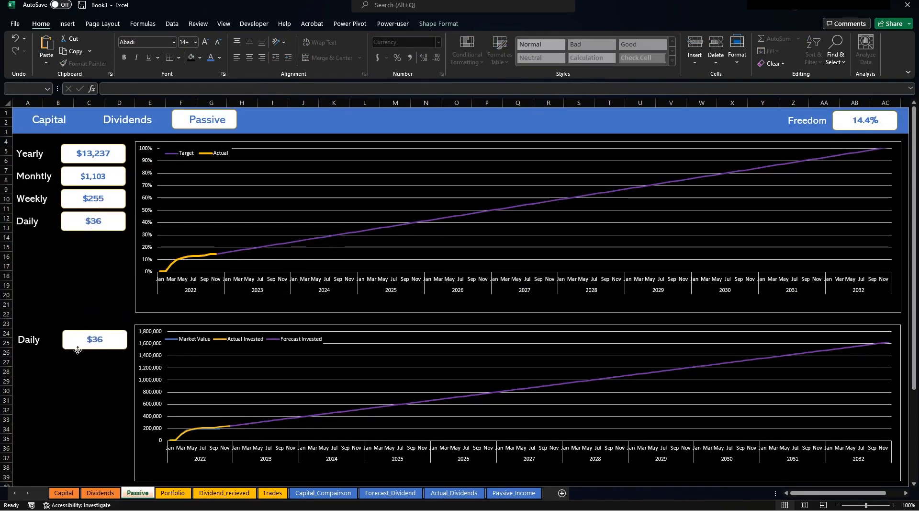
{"action": "left_click", "coordinate": [29, 339]}
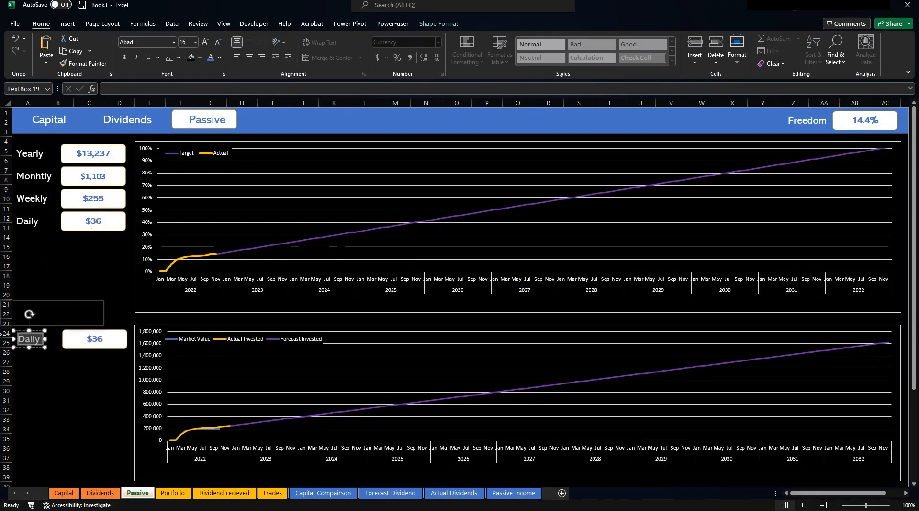
{"action": "type", "text": "2022 Ac"}
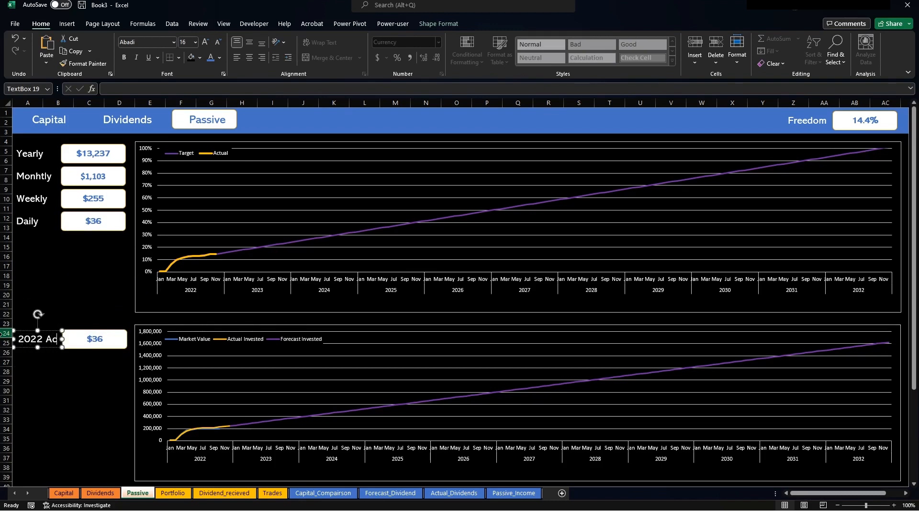
{"action": "type", "text": "tual"}
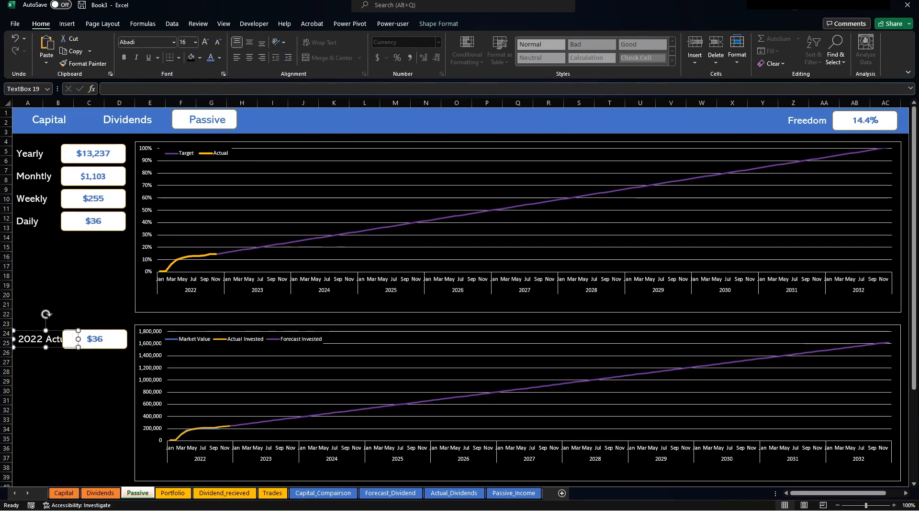
{"action": "triple_click", "coordinate": [73, 339]}
{"action": "type", "text": "2022"}
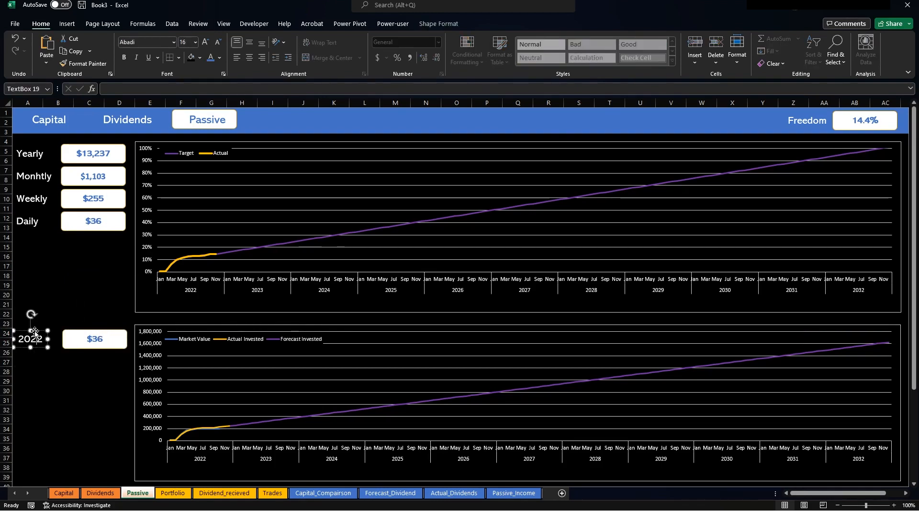
Duplicate the 2022 label above the original and retitle it Actual Dividends.
{"action": "key", "text": "ctrl+d"}
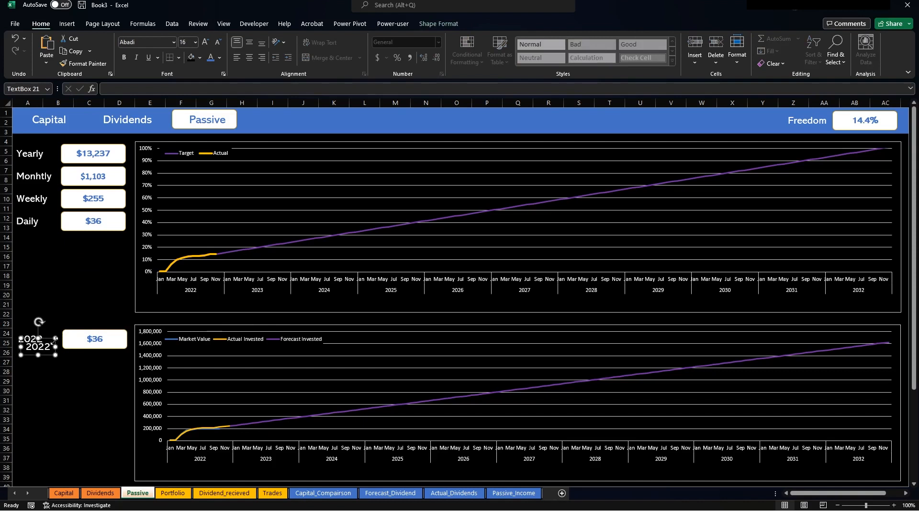
{"action": "left_click_drag", "start_coordinate": [48, 340], "coordinate": [46, 313]}
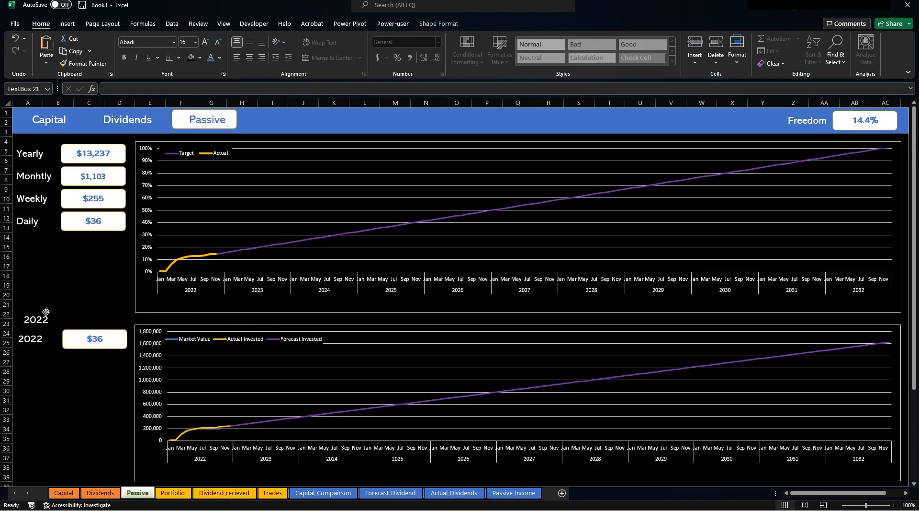
{"action": "double_click", "coordinate": [36, 319]}
{"action": "type", "text": "Ac"}
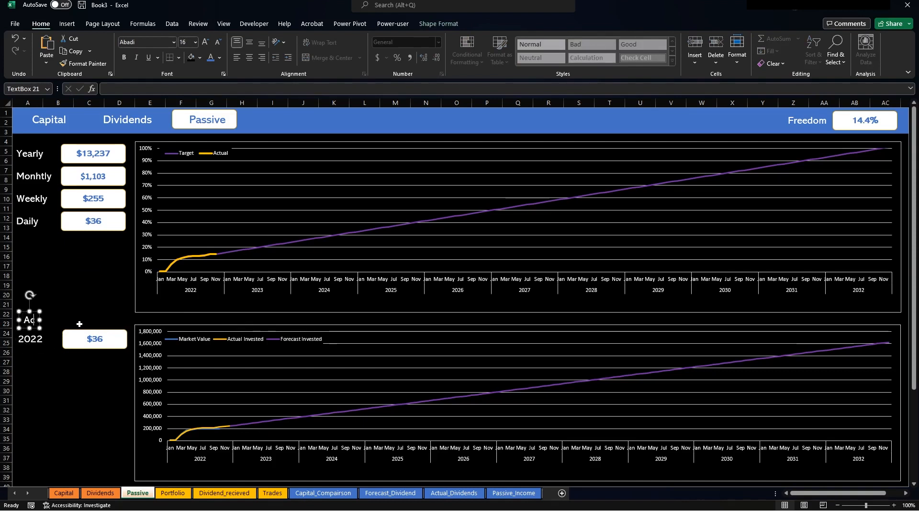
{"action": "type", "text": "tual Dividends"}
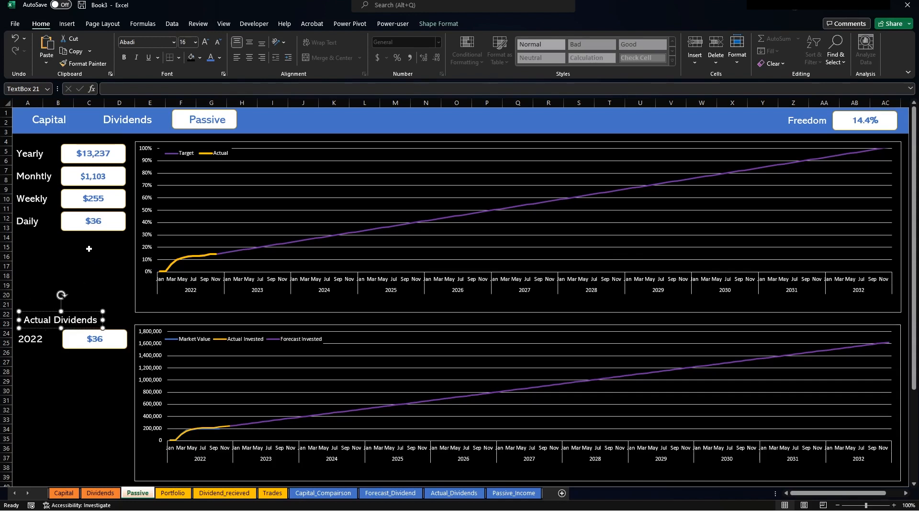
{"action": "left_click", "coordinate": [94, 292]}
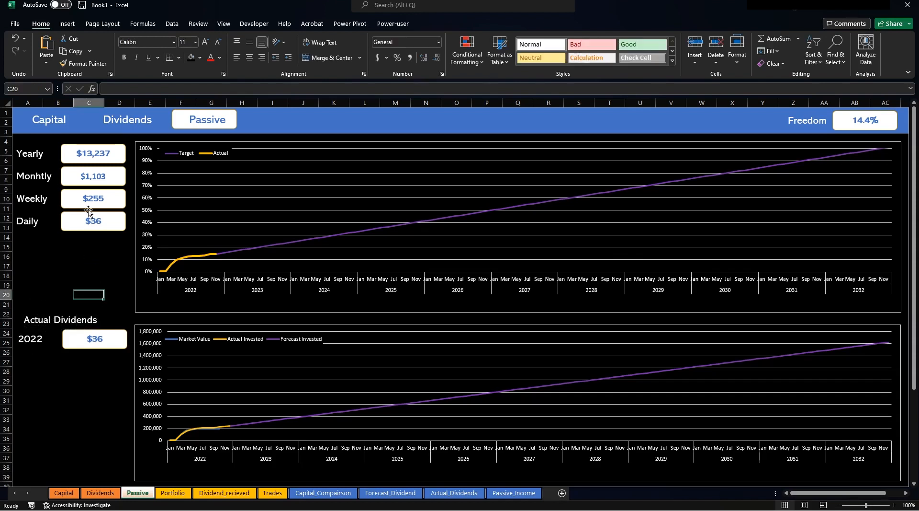
Move the eight Yearly, Monthly, Weekly and Daily boxes down one row together.
{"action": "mouse_move", "coordinate": [62, 155]}
{"action": "left_mouse_down"}
{"action": "mouse_move", "coordinate": [59, 173]}
{"action": "mouse_move", "coordinate": [47, 153]}
{"action": "left_mouse_up"}
{"action": "left_click", "coordinate": [84, 176], "text": "ctrl"}
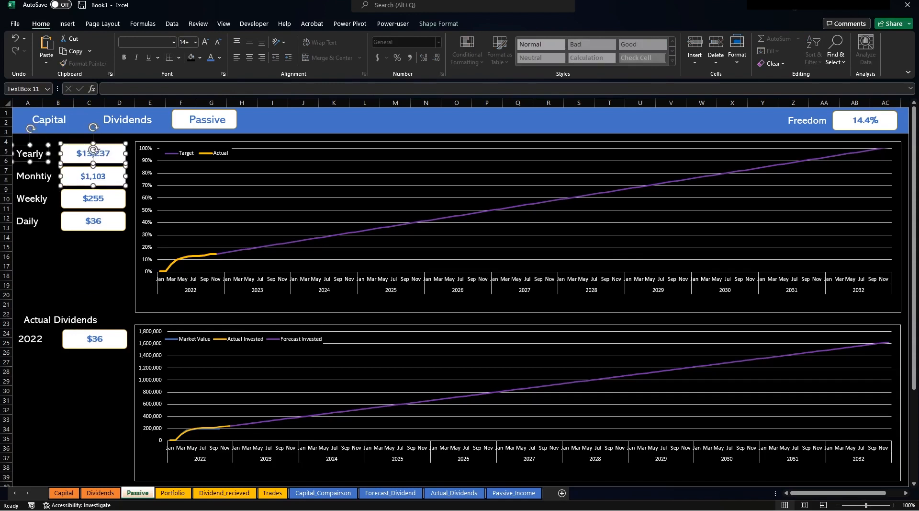
{"action": "left_click", "coordinate": [34, 176], "text": "ctrl"}
{"action": "left_click", "coordinate": [31, 198], "text": "ctrl"}
{"action": "left_click", "coordinate": [65, 200], "text": "ctrl"}
{"action": "left_click", "coordinate": [45, 225], "text": "ctrl"}
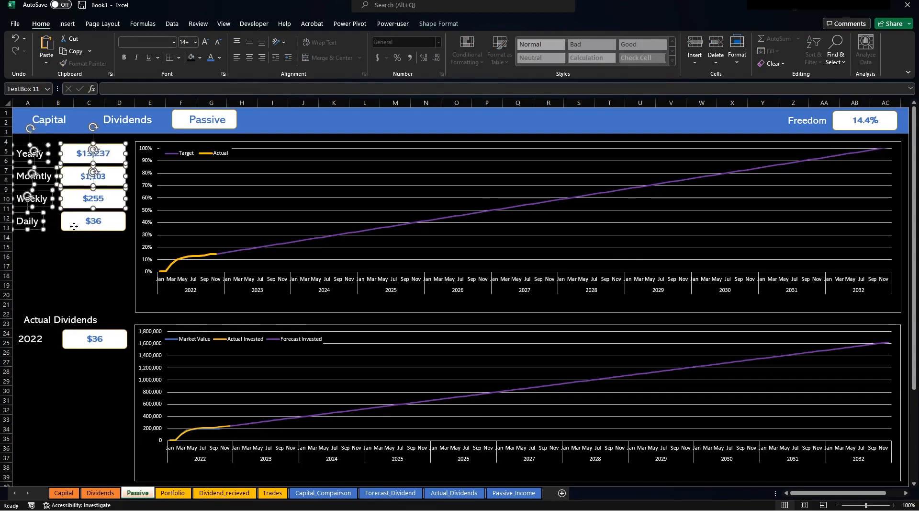
{"action": "left_click", "coordinate": [65, 225], "text": "ctrl"}
{"action": "left_click_drag", "start_coordinate": [76, 230], "coordinate": [74, 248]}
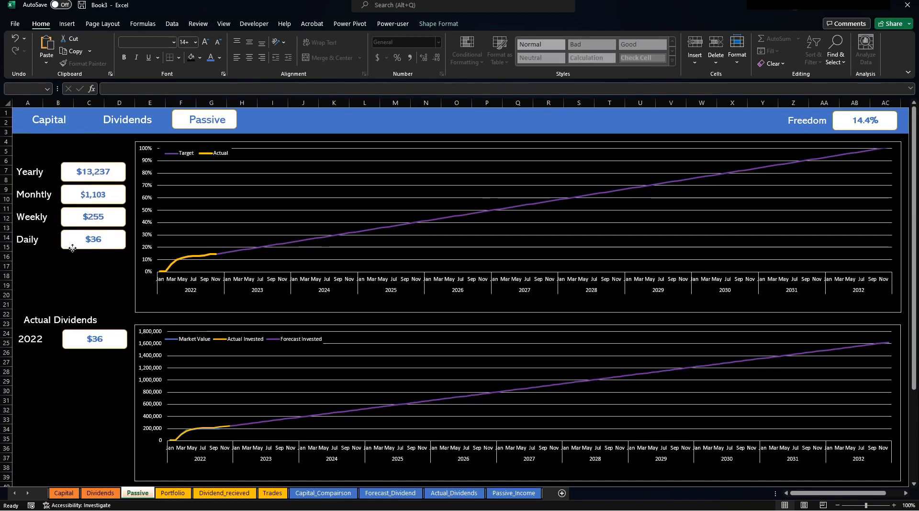
Place a copy of the Actual Dividends heading above them and retitle it Forecast Dividends.
{"action": "left_click", "coordinate": [60, 320]}
{"action": "left_click_drag", "start_coordinate": [56, 311], "coordinate": [86, 139]}
{"action": "key", "text": "ctrl+d"}
{"action": "double_click", "coordinate": [29, 151]}
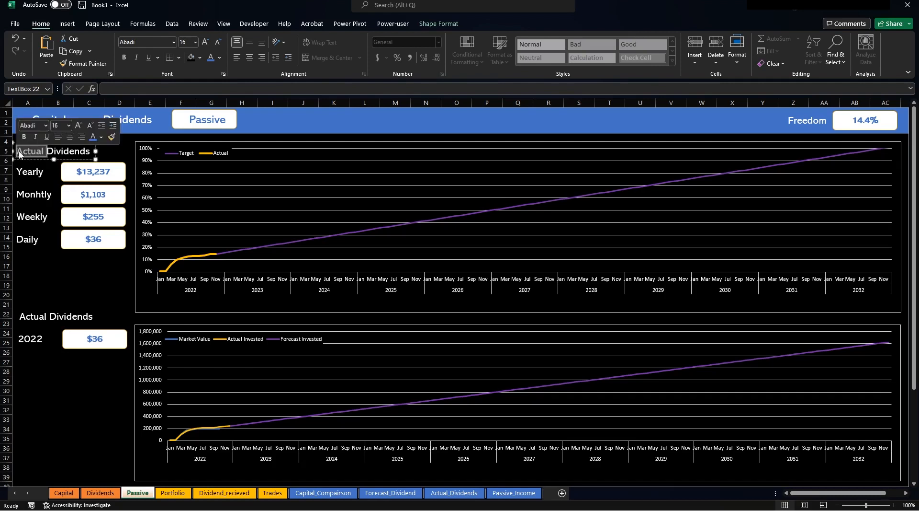
{"action": "type", "text": "Forev"}
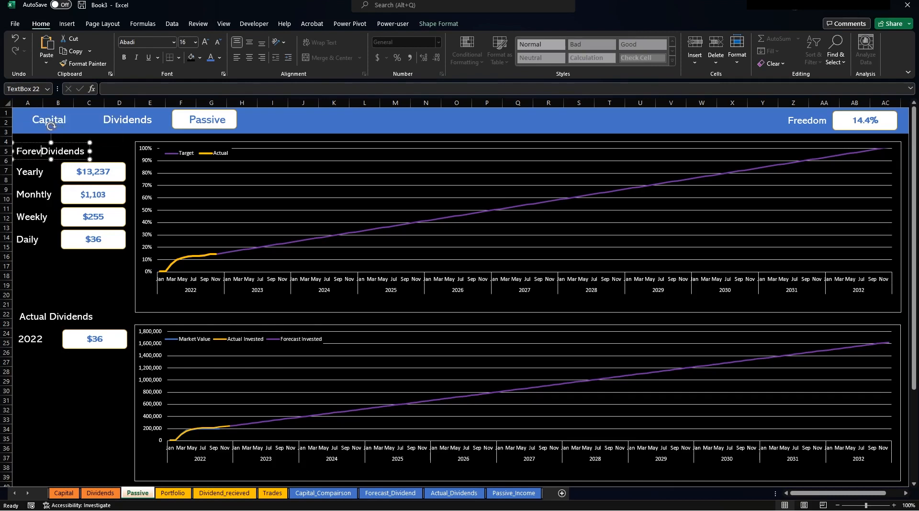
{"action": "key", "text": "BackSpace"}
{"action": "type", "text": "casr"}
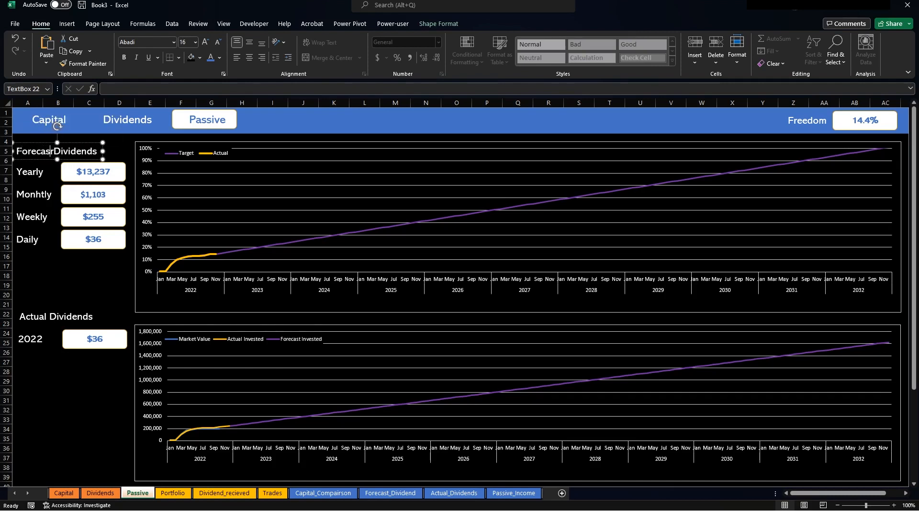
{"action": "key", "text": "BackSpace"}
{"action": "type", "text": "t"}
{"action": "left_click", "coordinate": [80, 292]}
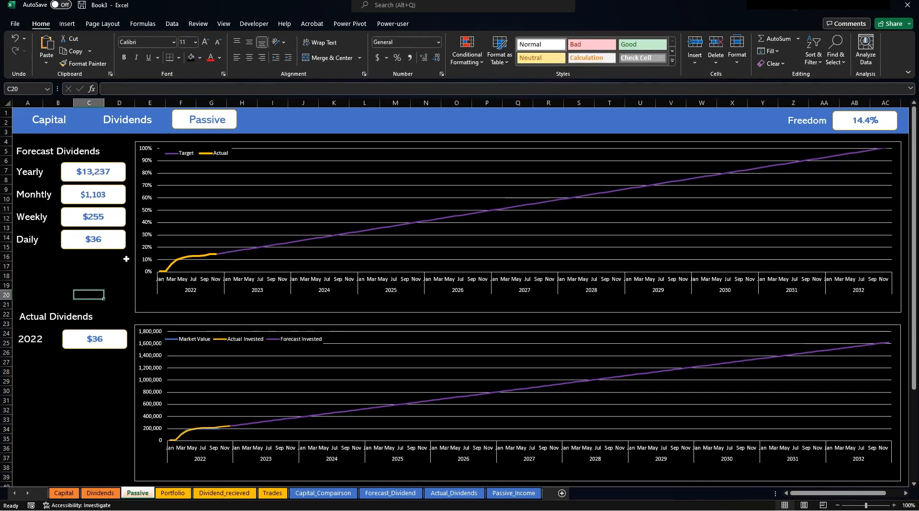
Link the 2022 value box to =Actual_Dividends!H8 so it shows $5,416.
{"action": "left_click", "coordinate": [102, 343]}
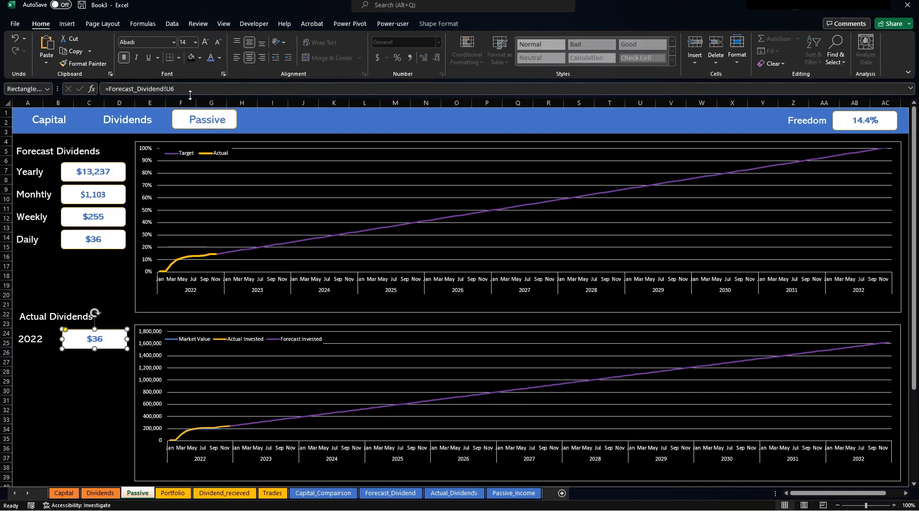
{"action": "triple_click", "coordinate": [144, 89]}
{"action": "type", "text": "="}
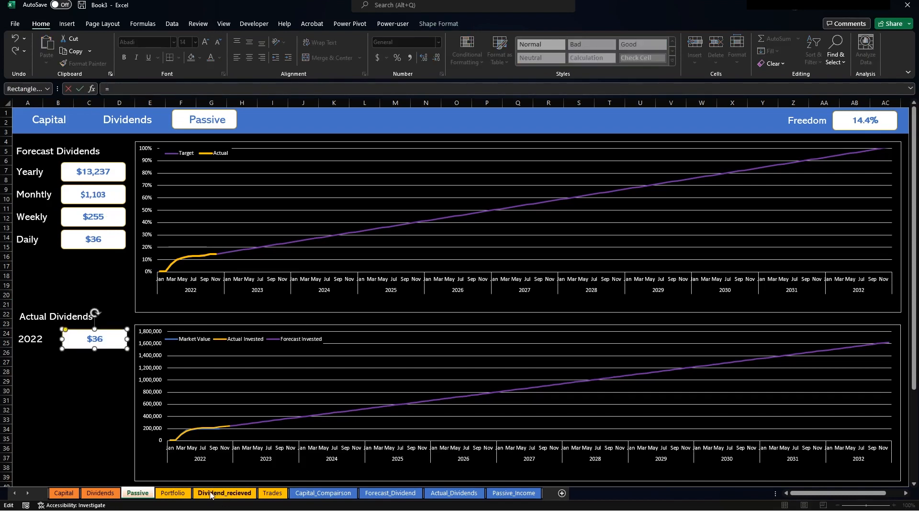
{"action": "left_click", "coordinate": [450, 494]}
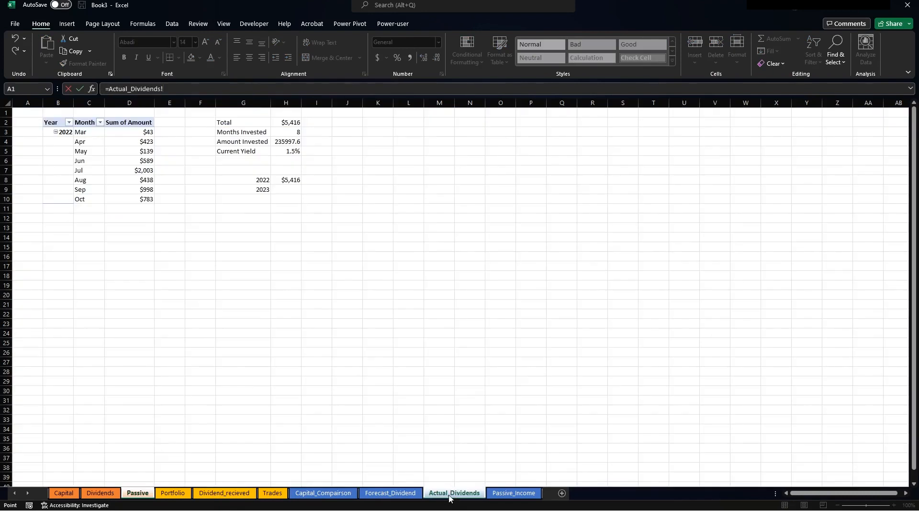
{"action": "left_click", "coordinate": [301, 180]}
{"action": "key", "text": "Return"}
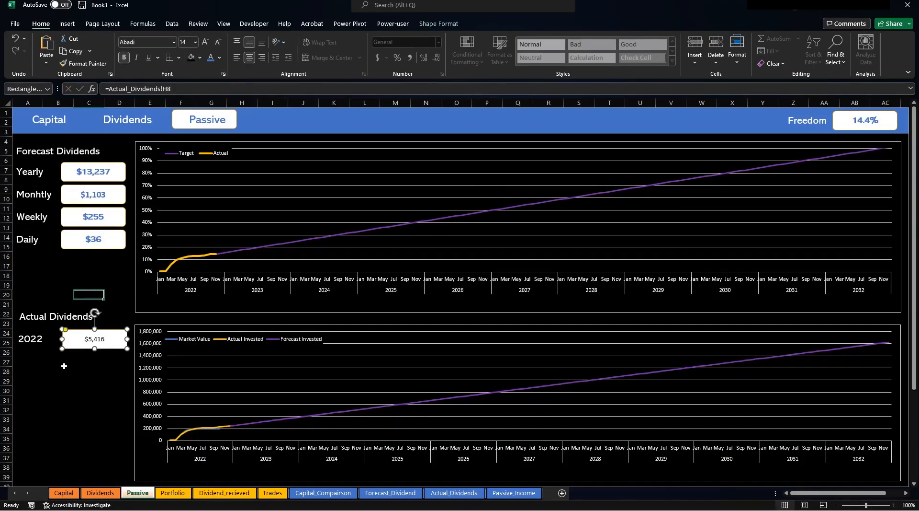
Format the $5,416 value in Abadi at size 14.
{"action": "left_click", "coordinate": [205, 41]}
{"action": "left_click", "coordinate": [205, 42]}
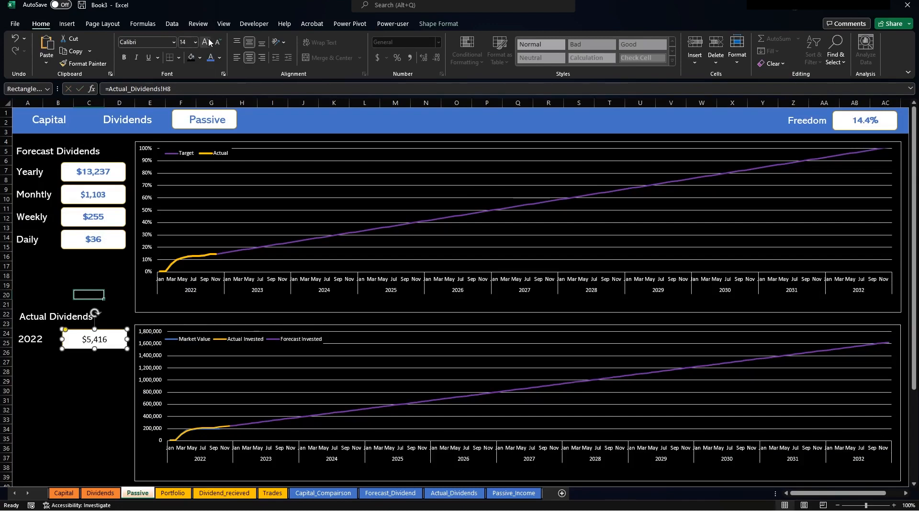
{"action": "left_click", "coordinate": [174, 42]}
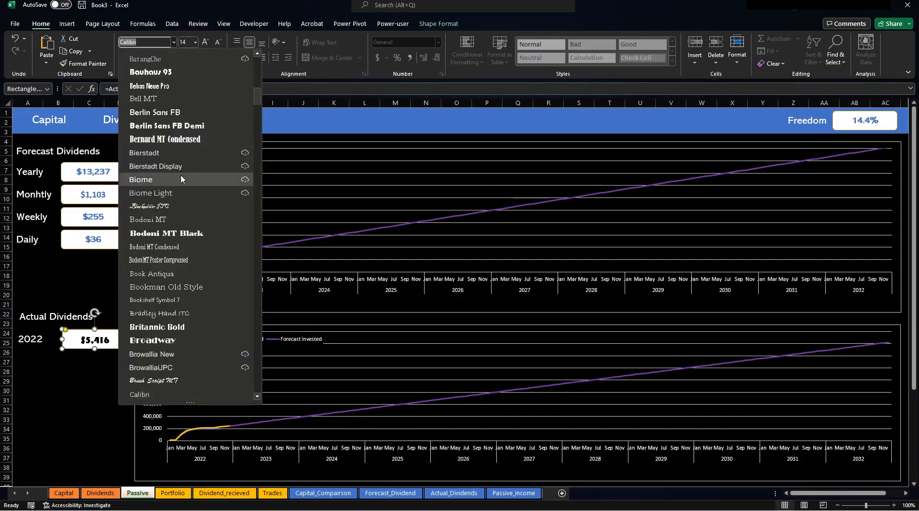
{"action": "scroll", "coordinate": [180, 174], "scroll_direction": "up", "scroll_amount": 15}
{"action": "left_click", "coordinate": [154, 114]}
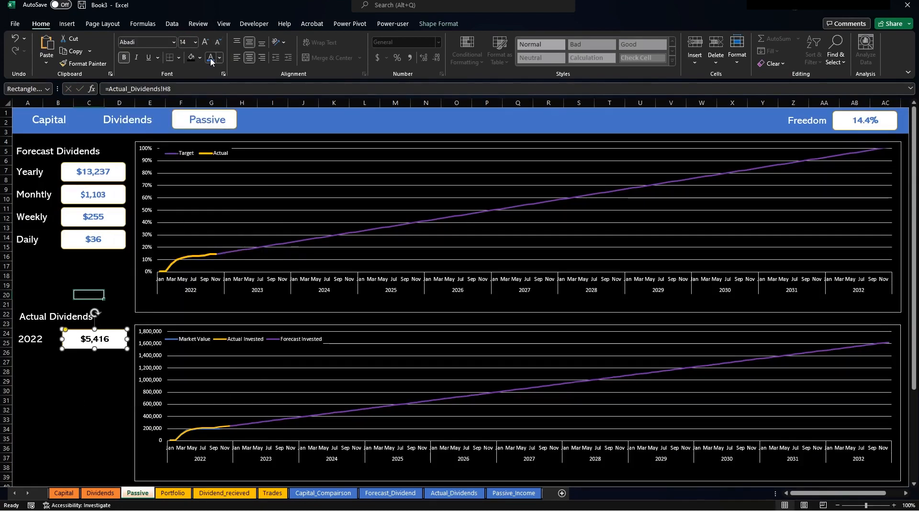
{"action": "left_click", "coordinate": [95, 417]}
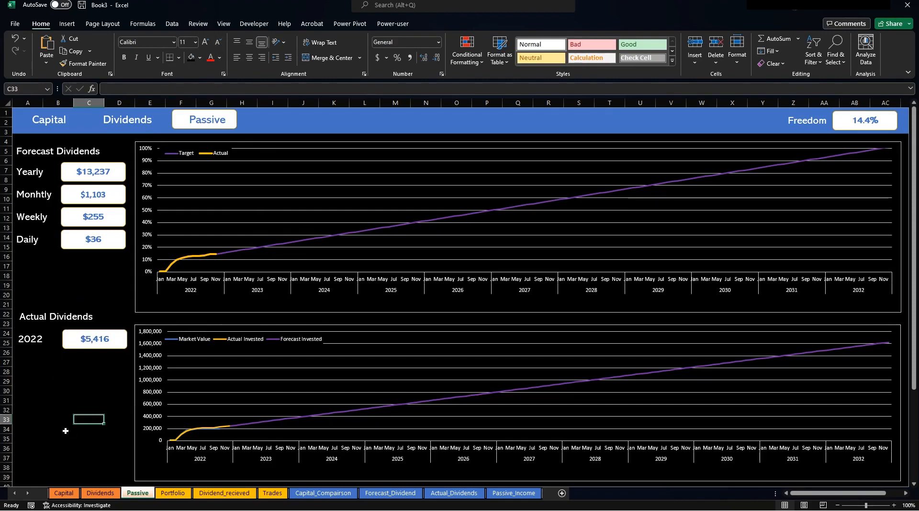
Look over the Capital and Dividends sheets, then return to Passive.
{"action": "left_click", "coordinate": [63, 492]}
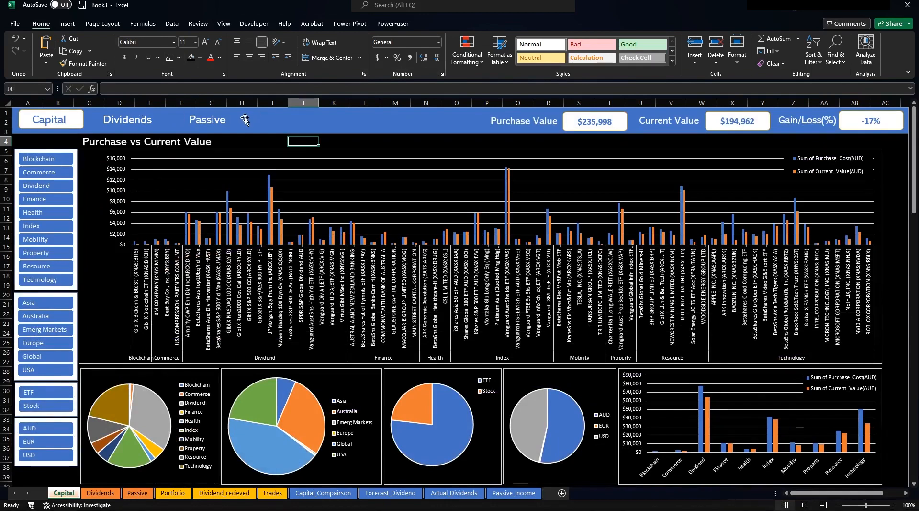
{"action": "left_click", "coordinate": [108, 493]}
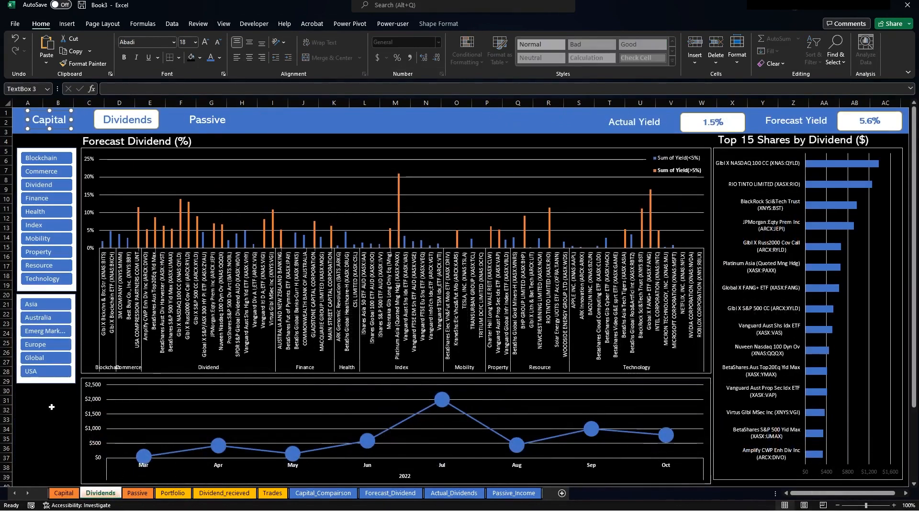
{"action": "left_click", "coordinate": [45, 391]}
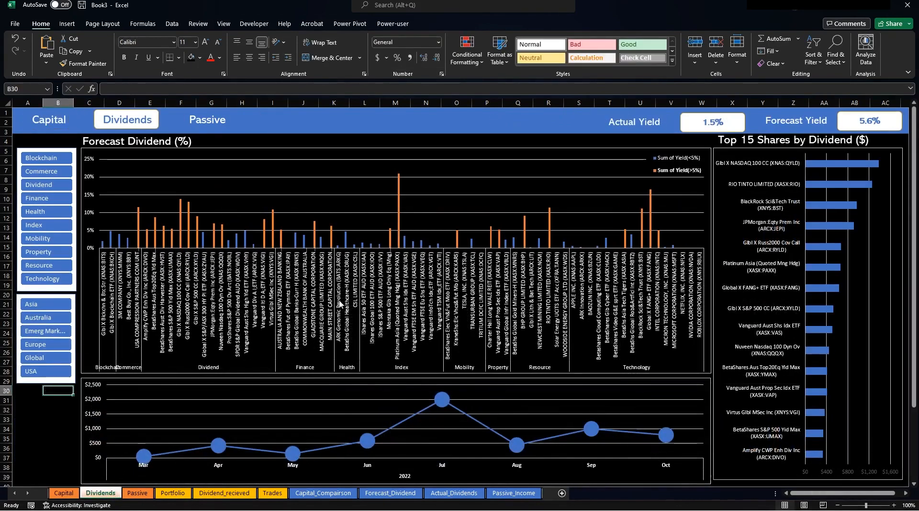
{"action": "left_click", "coordinate": [137, 493]}
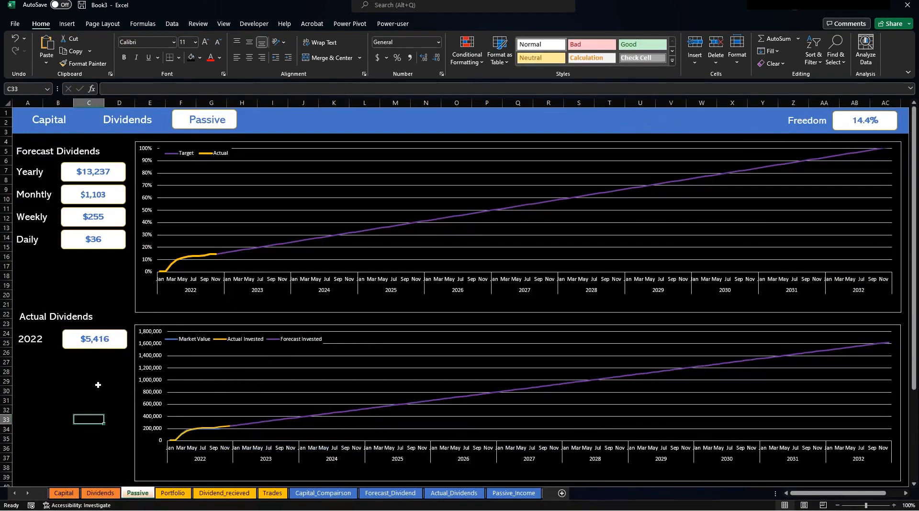
Hyperlink the Passive Dividends heading to the Dividends sheet (Place in This Document).
{"action": "left_click", "coordinate": [112, 117]}
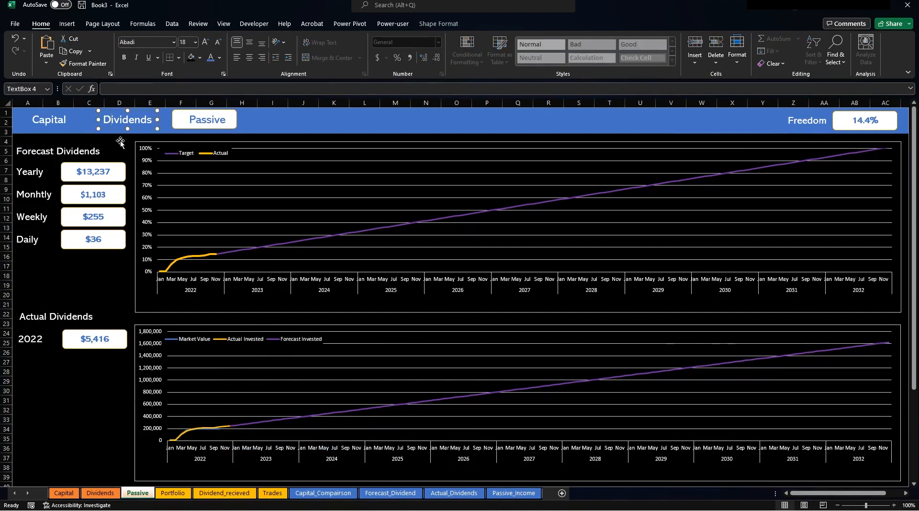
{"action": "right_click", "coordinate": [114, 127]}
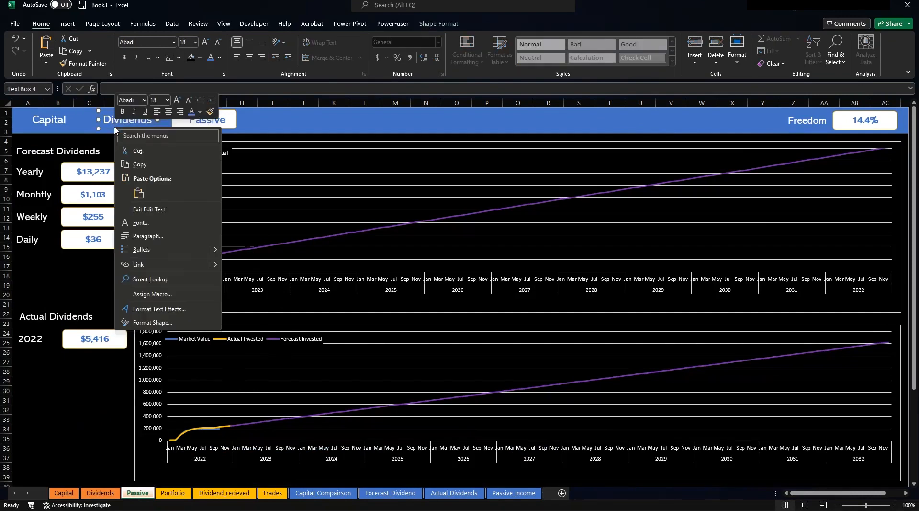
{"action": "left_click", "coordinate": [161, 262]}
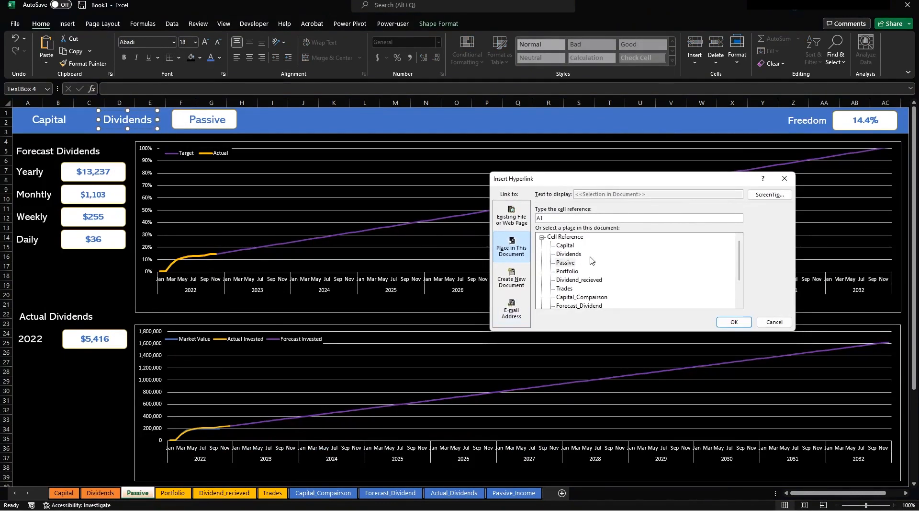
{"action": "left_click", "coordinate": [575, 255]}
{"action": "left_click", "coordinate": [734, 322]}
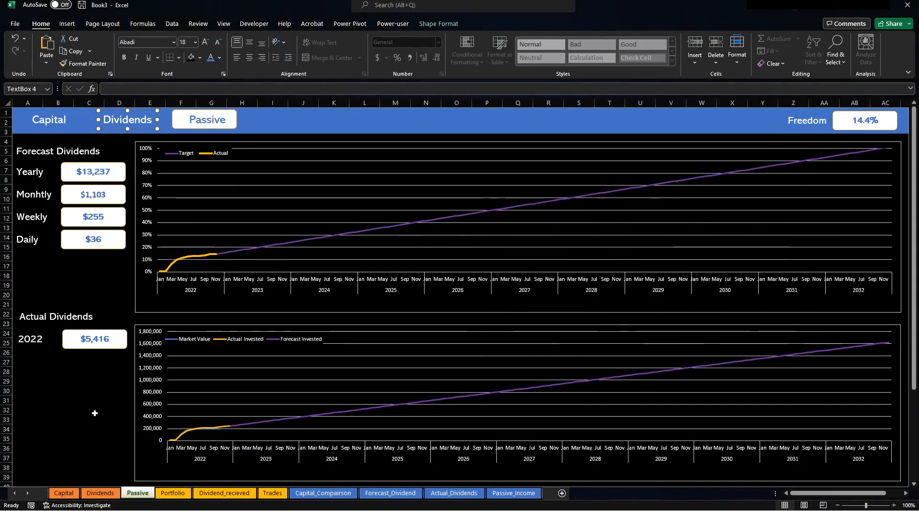
{"action": "left_click", "coordinate": [89, 453]}
Test the Dividends, Capital and Passive links, ending on the Capital dashboard.
{"action": "left_click", "coordinate": [133, 128]}
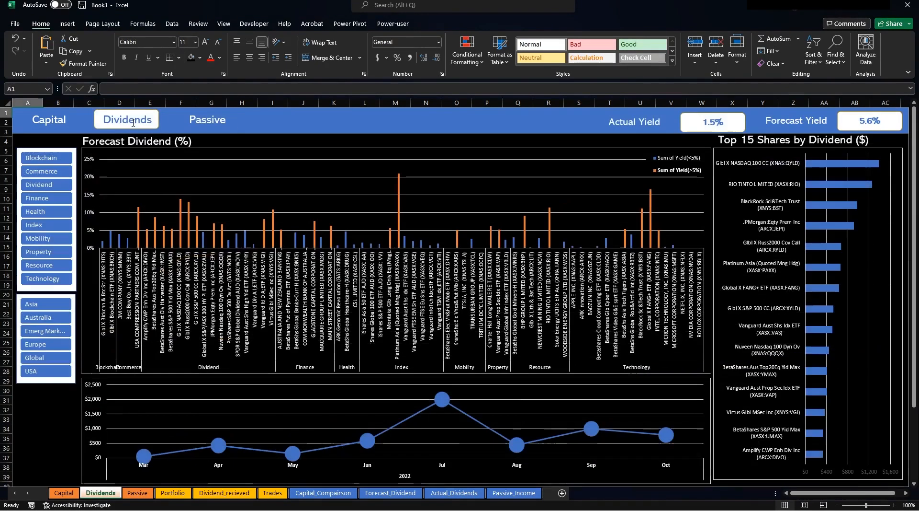
{"action": "left_click", "coordinate": [67, 129]}
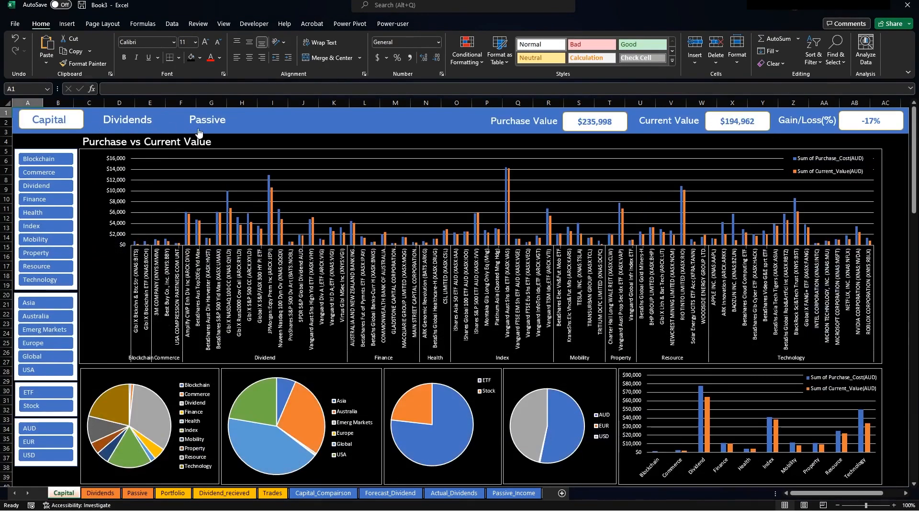
{"action": "left_click", "coordinate": [206, 120]}
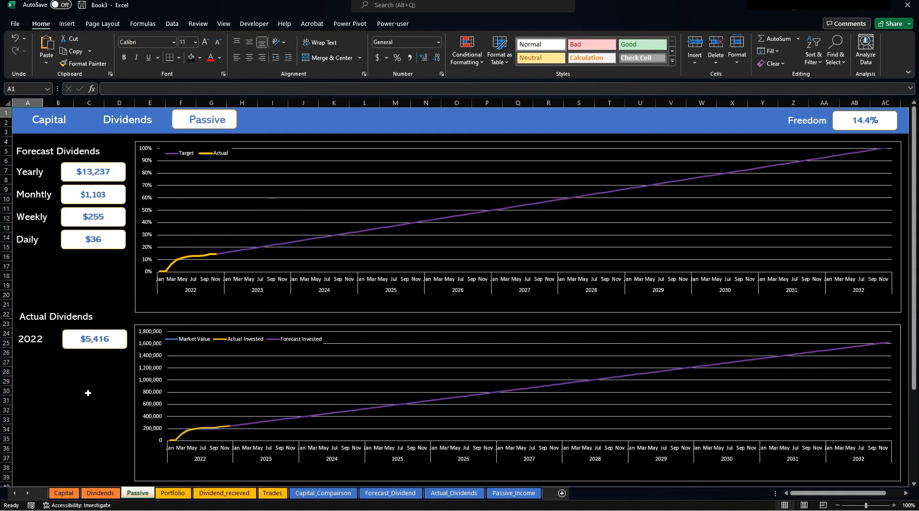
{"action": "left_click", "coordinate": [73, 495]}
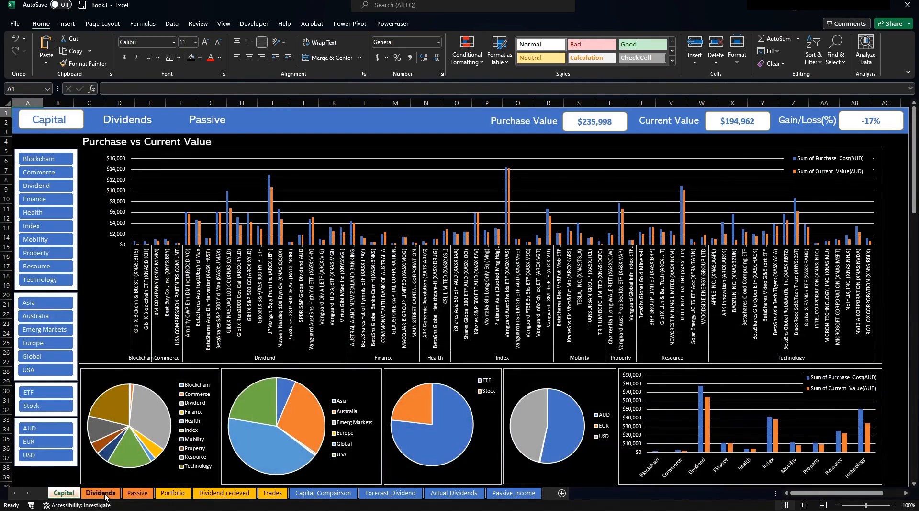
{"action": "left_click", "coordinate": [137, 494]}
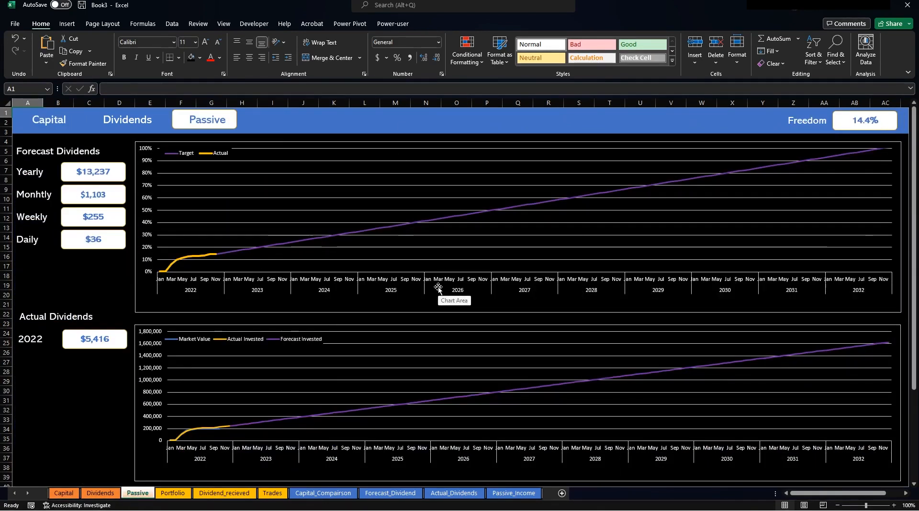
{"action": "left_click", "coordinate": [74, 492]}
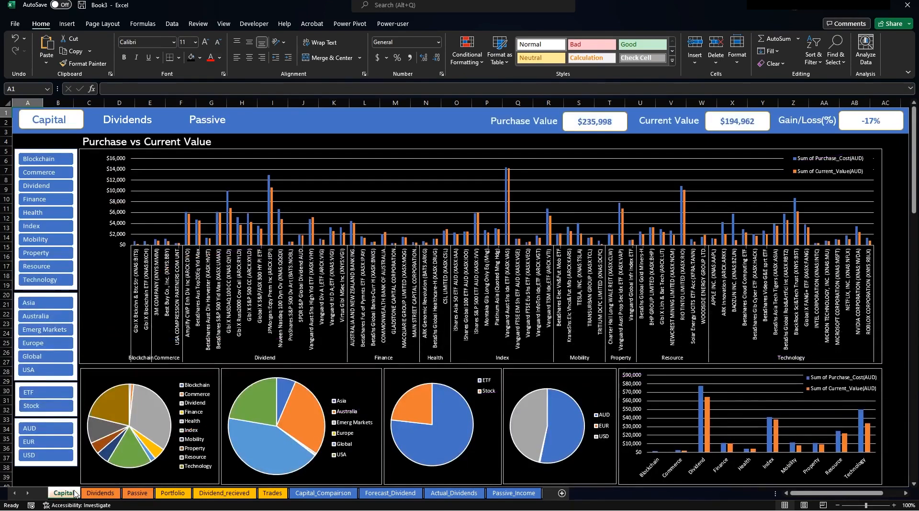